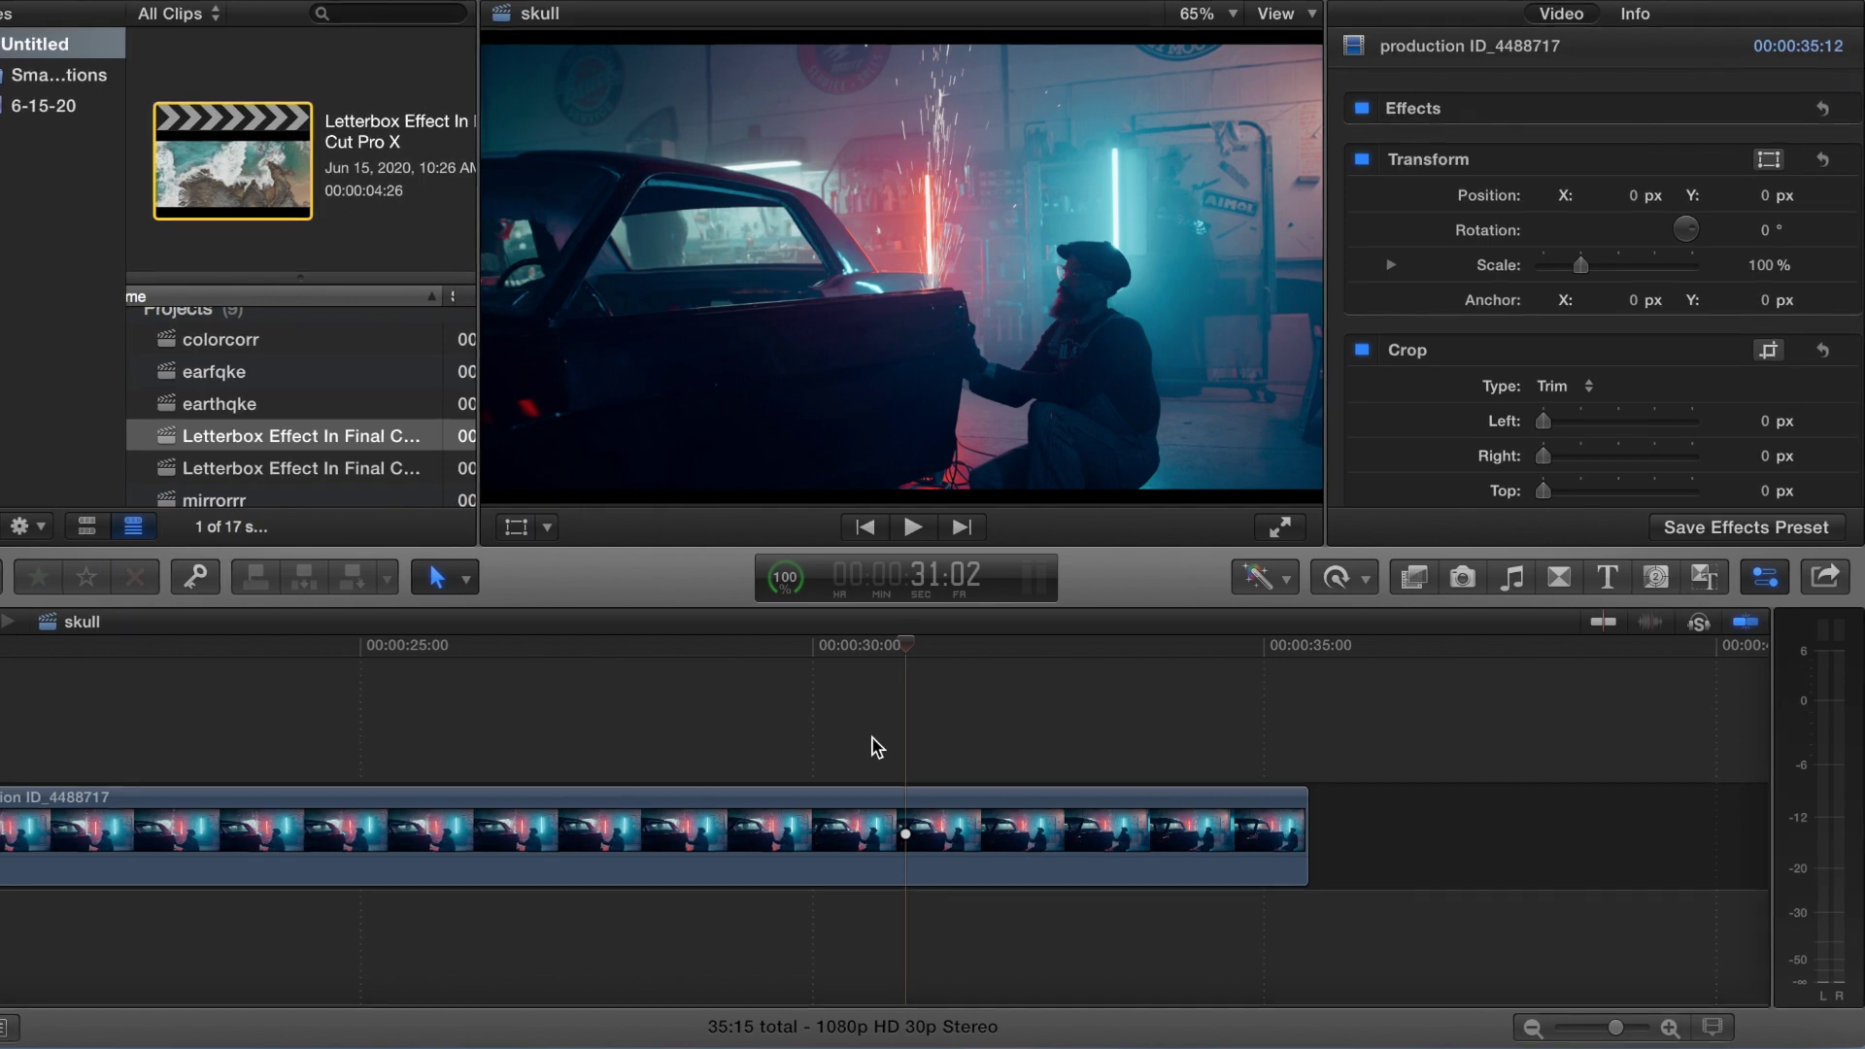
Split the garage clip at 30:24 on the timeline
{"action": "left_click", "coordinate": [870, 742]}
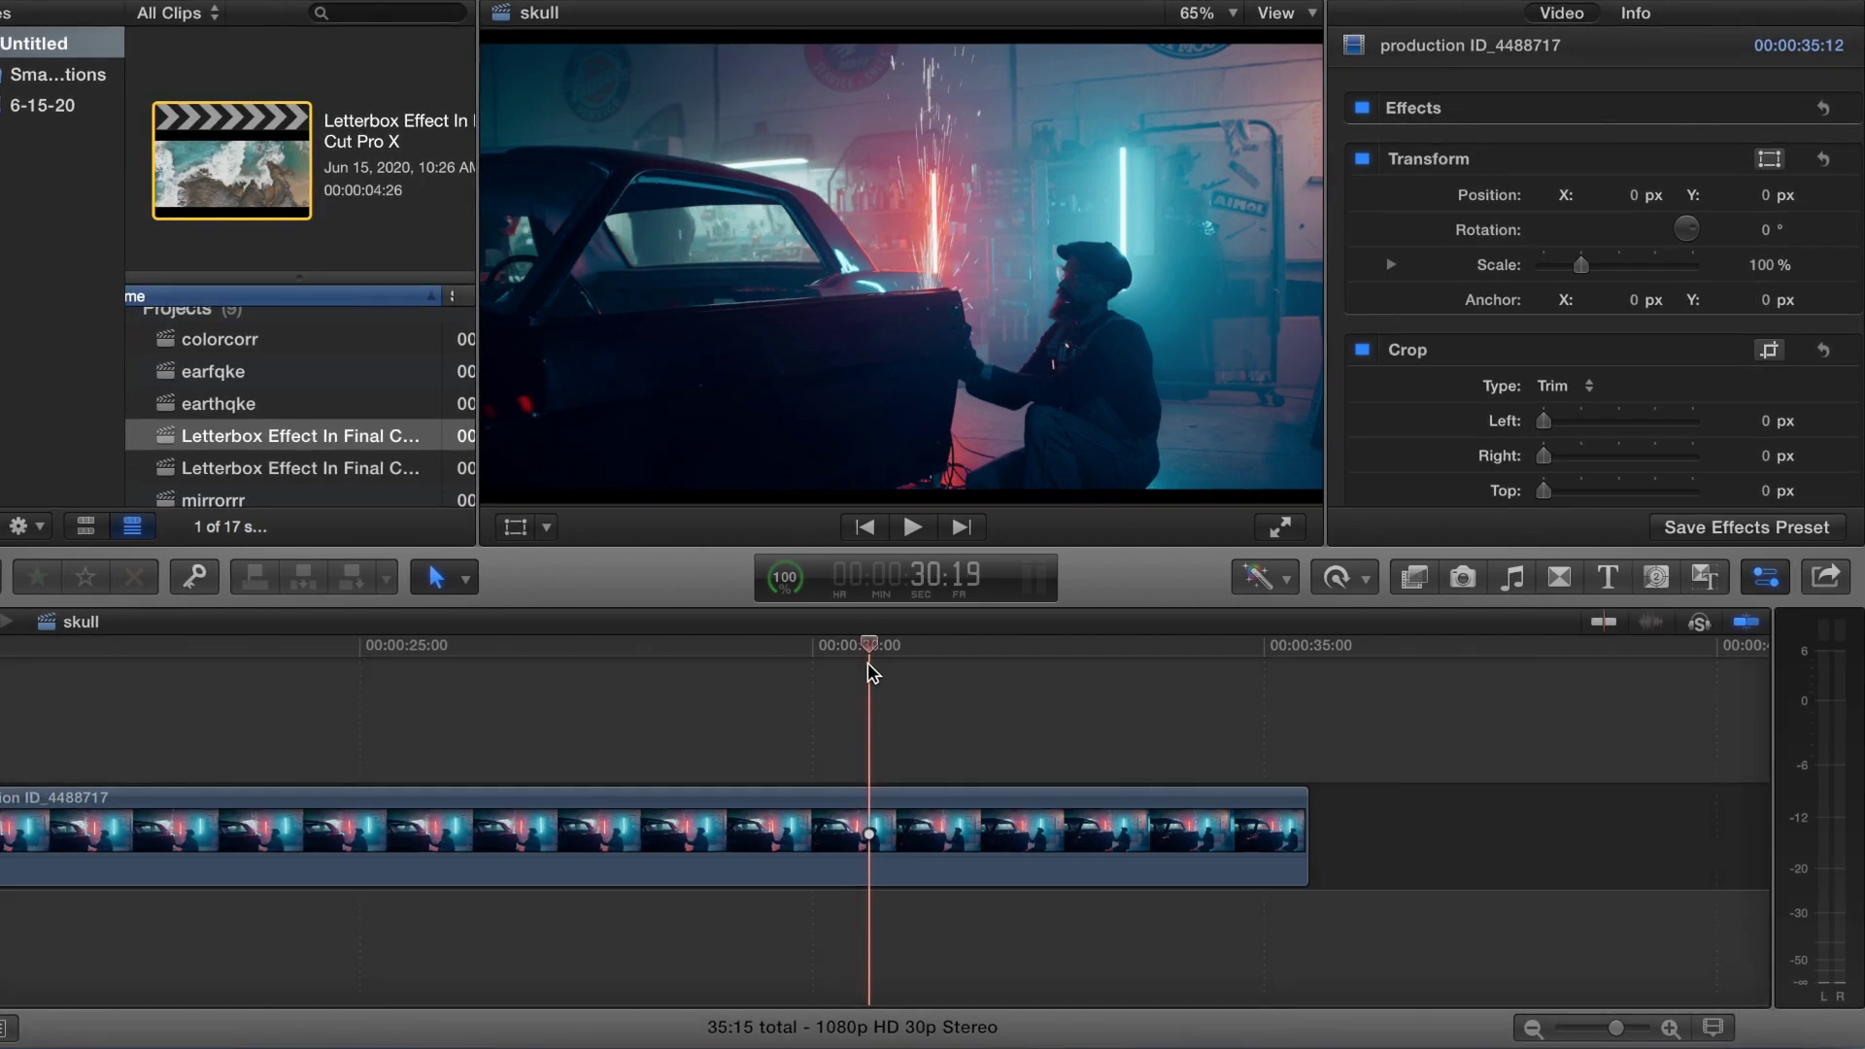
{"action": "left_click_drag", "start_coordinate": [866, 643], "coordinate": [887, 652]}
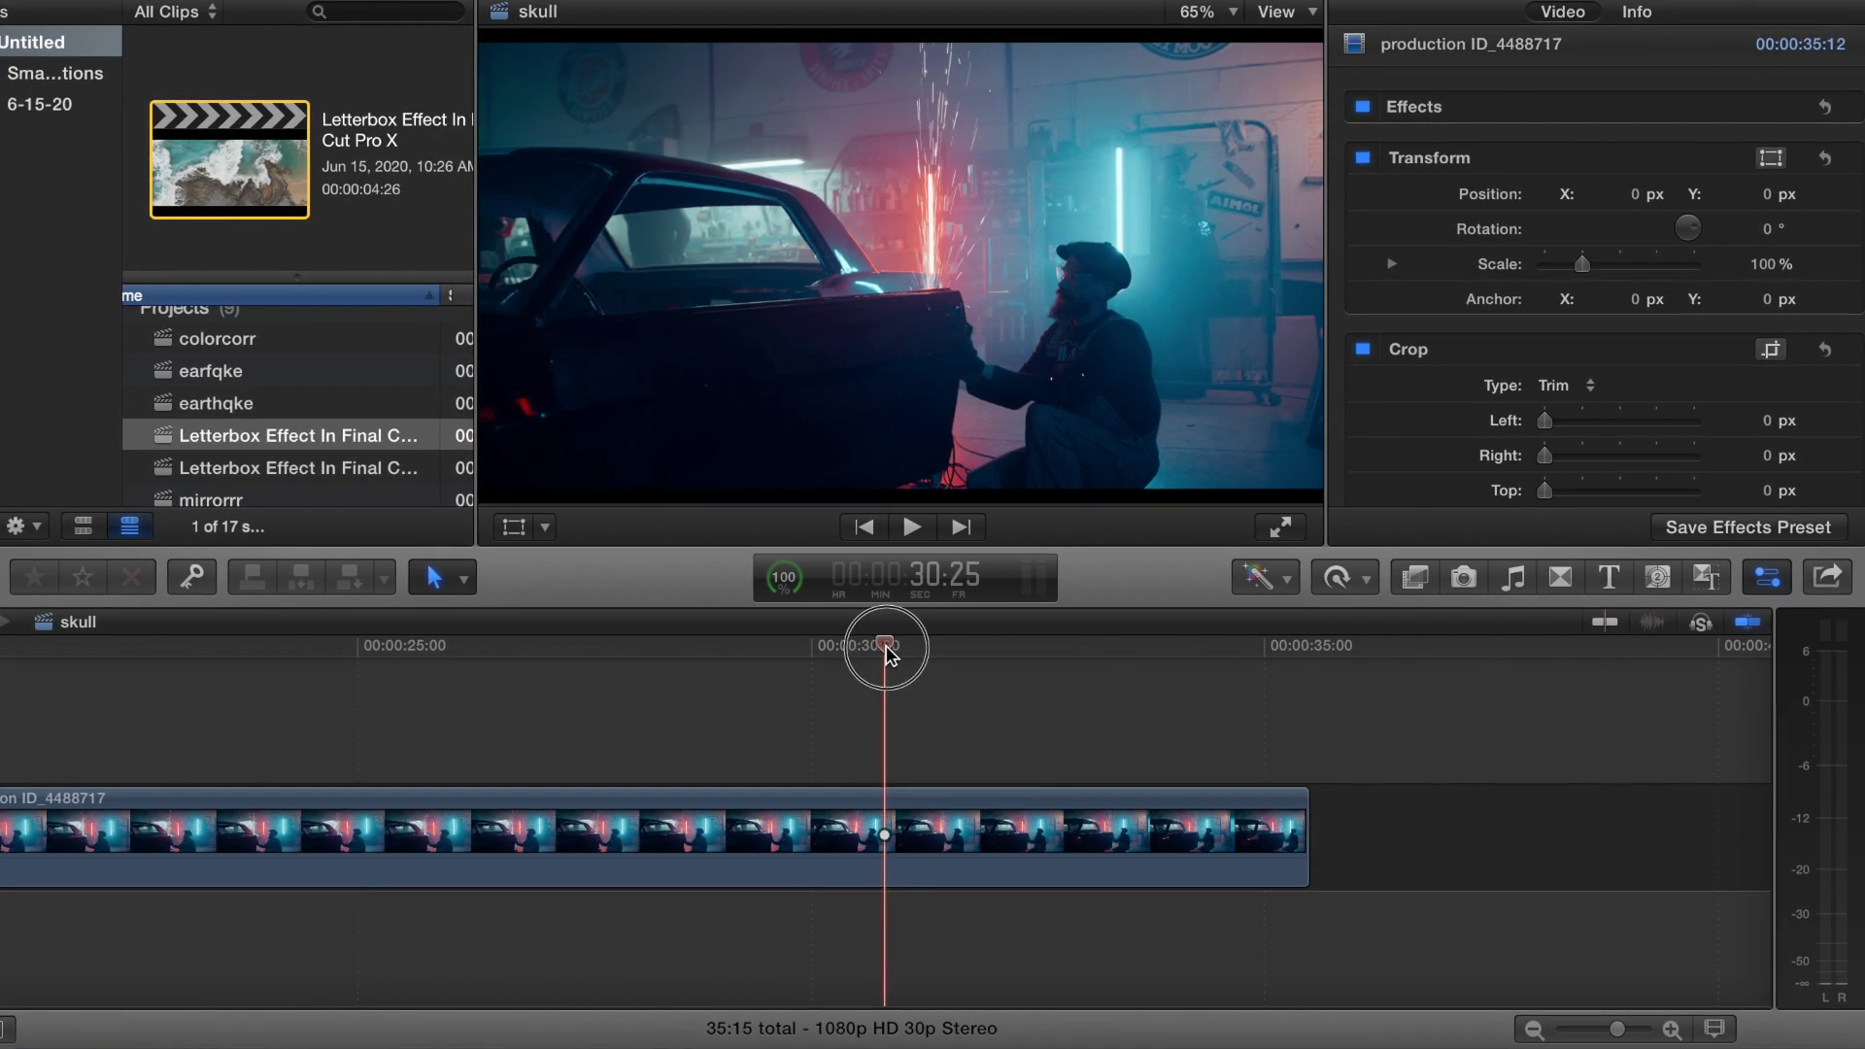
{"action": "left_click", "coordinate": [860, 804]}
{"action": "key", "text": "super+b"}
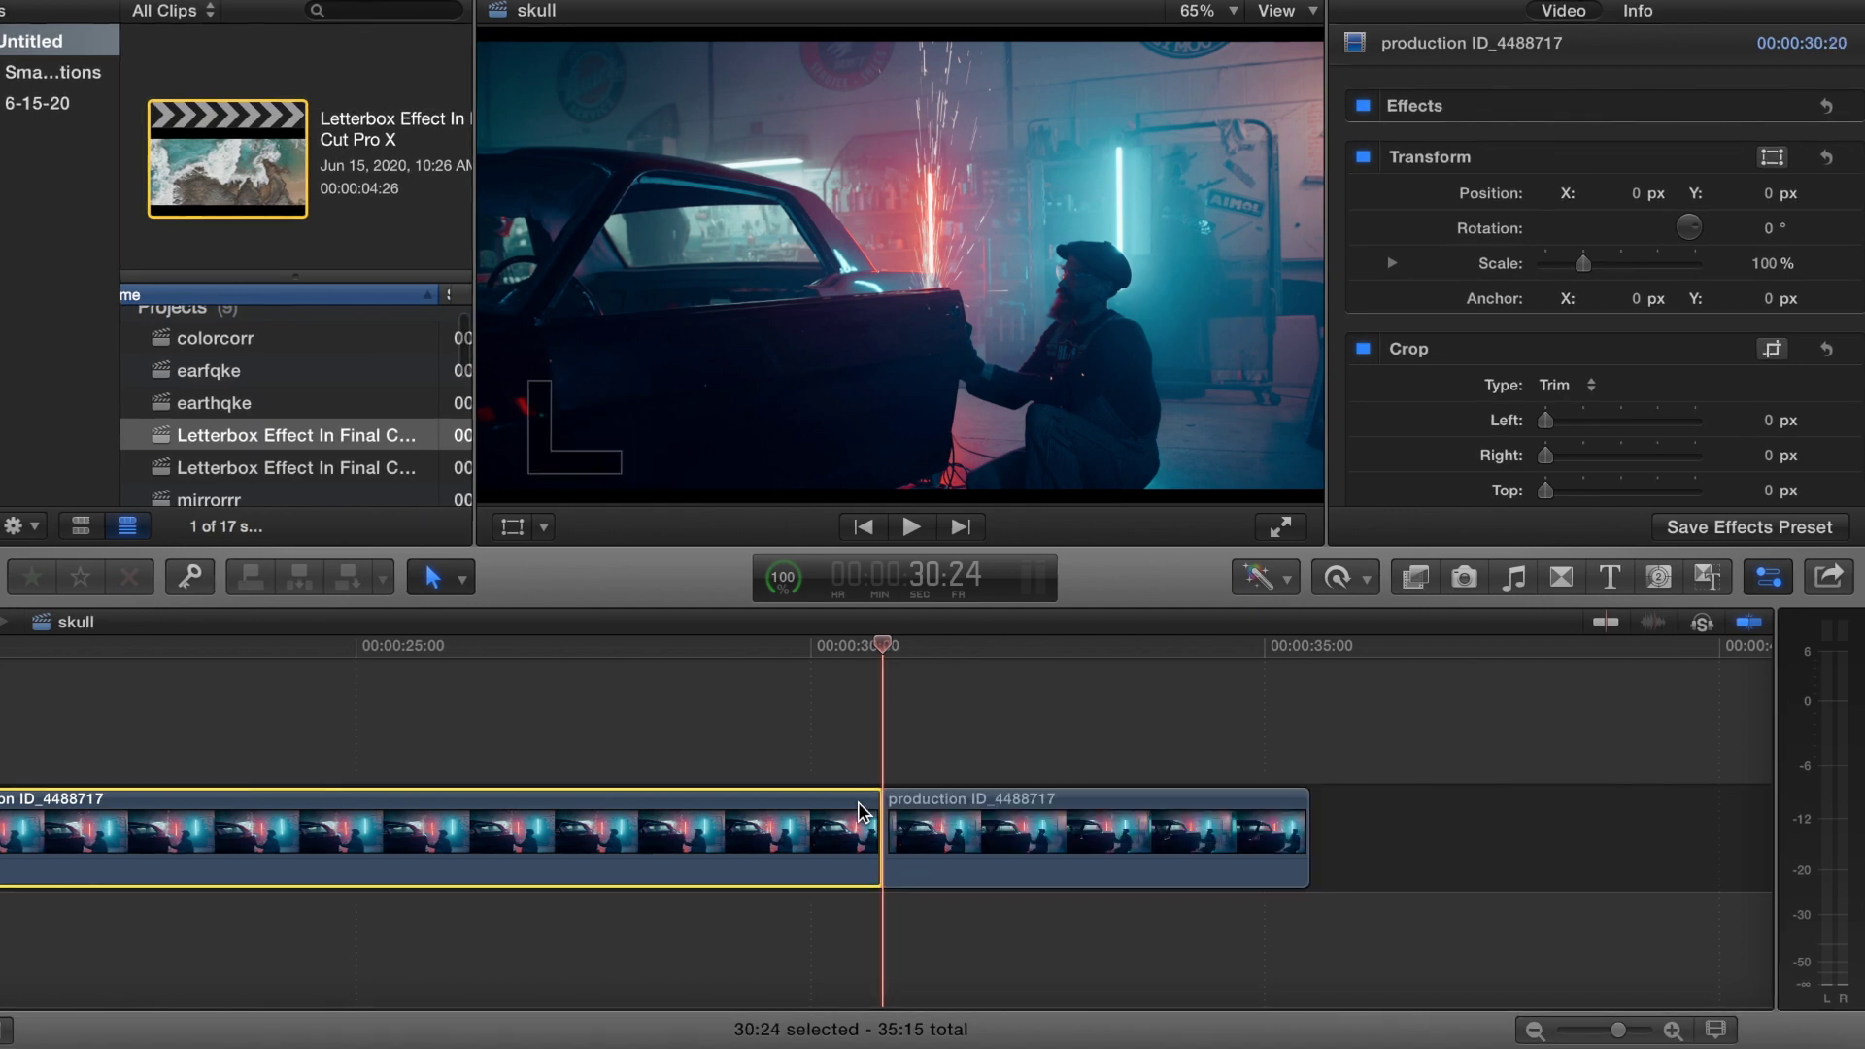
Split the remaining part of the garage clip at 32:23 to isolate a short middle segment
{"action": "left_click", "coordinate": [927, 830]}
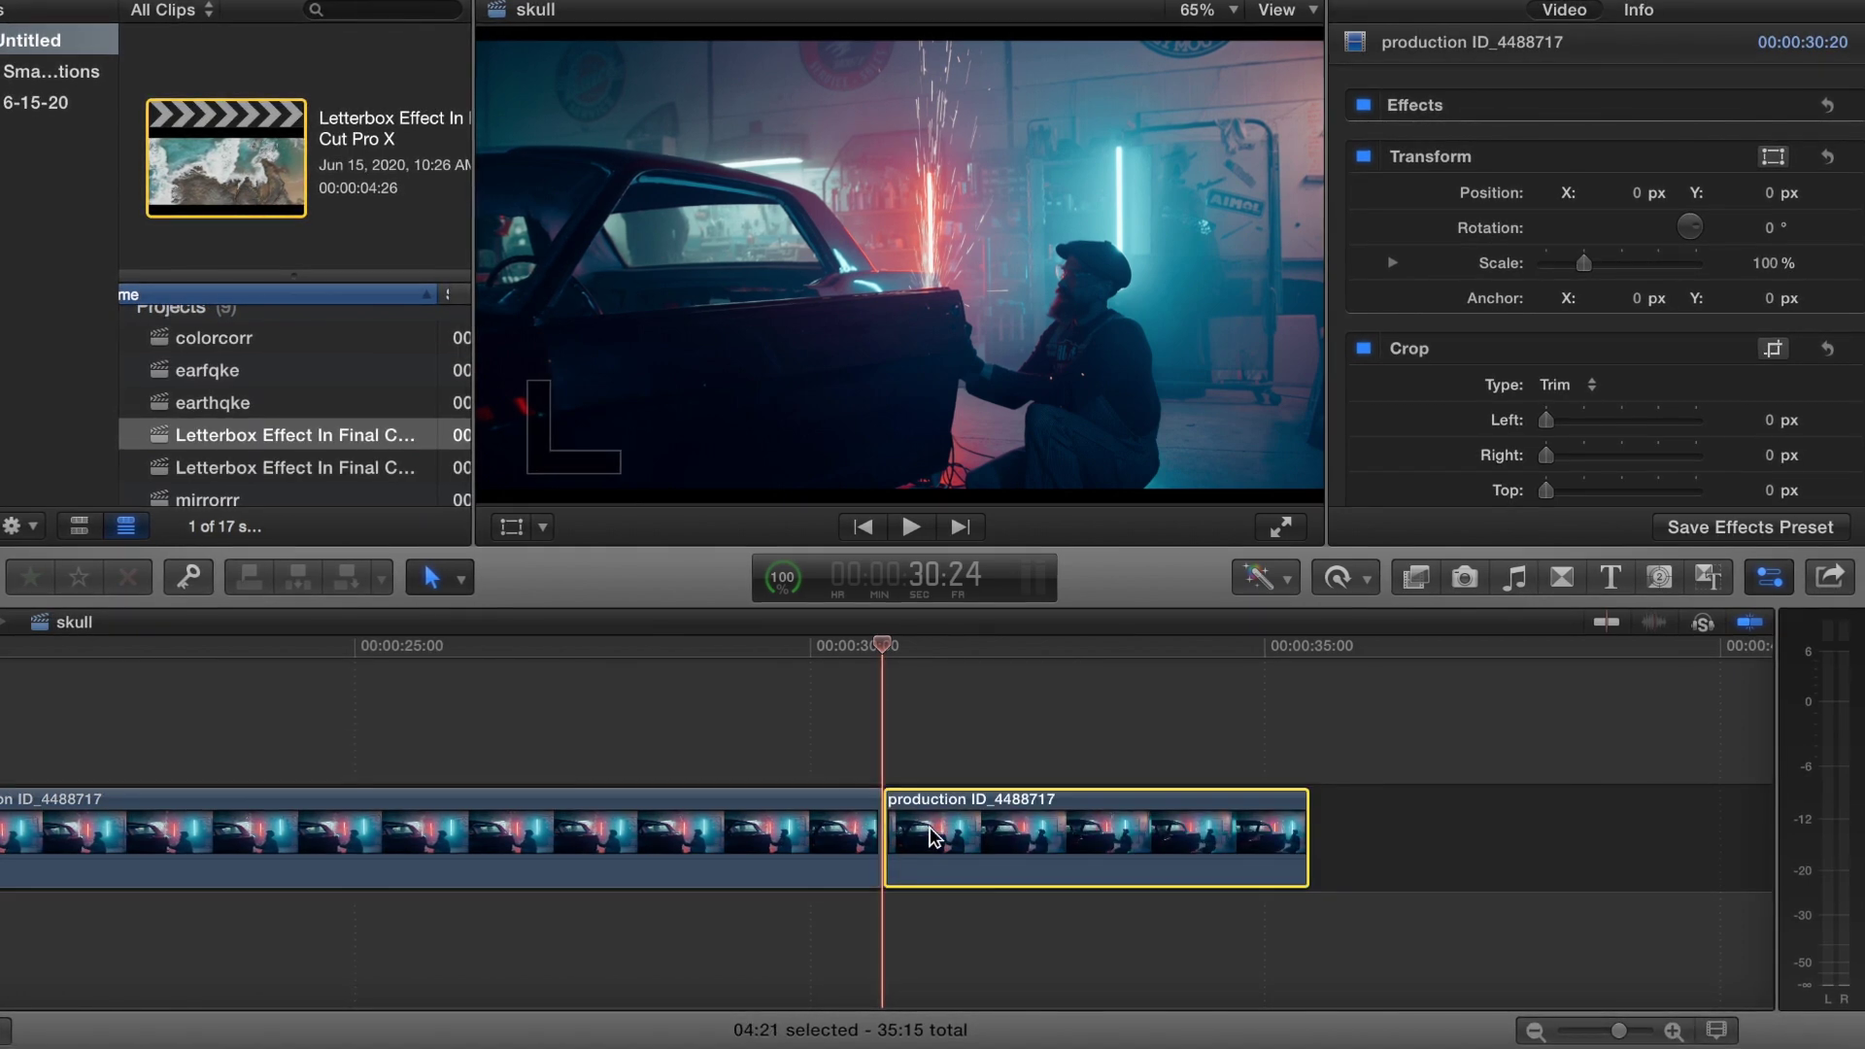
{"action": "left_click", "coordinate": [1063, 773]}
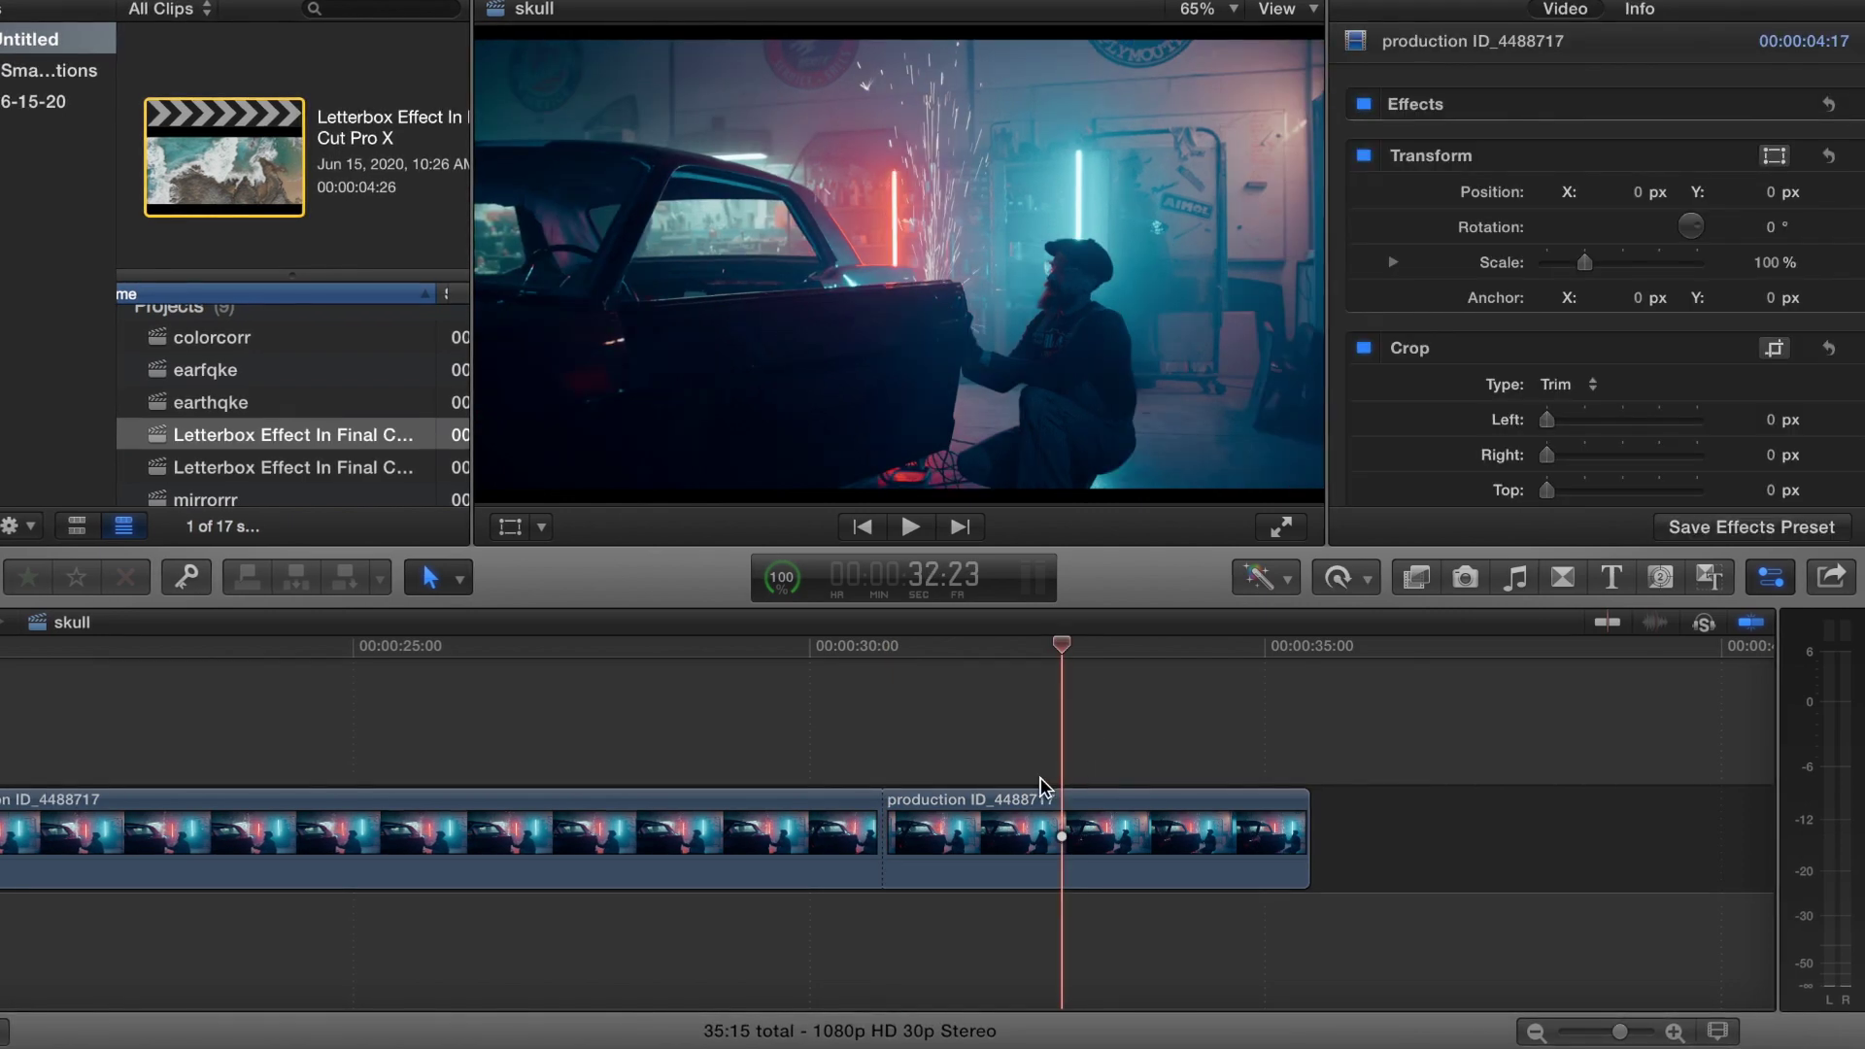
{"action": "left_click", "coordinate": [880, 773]}
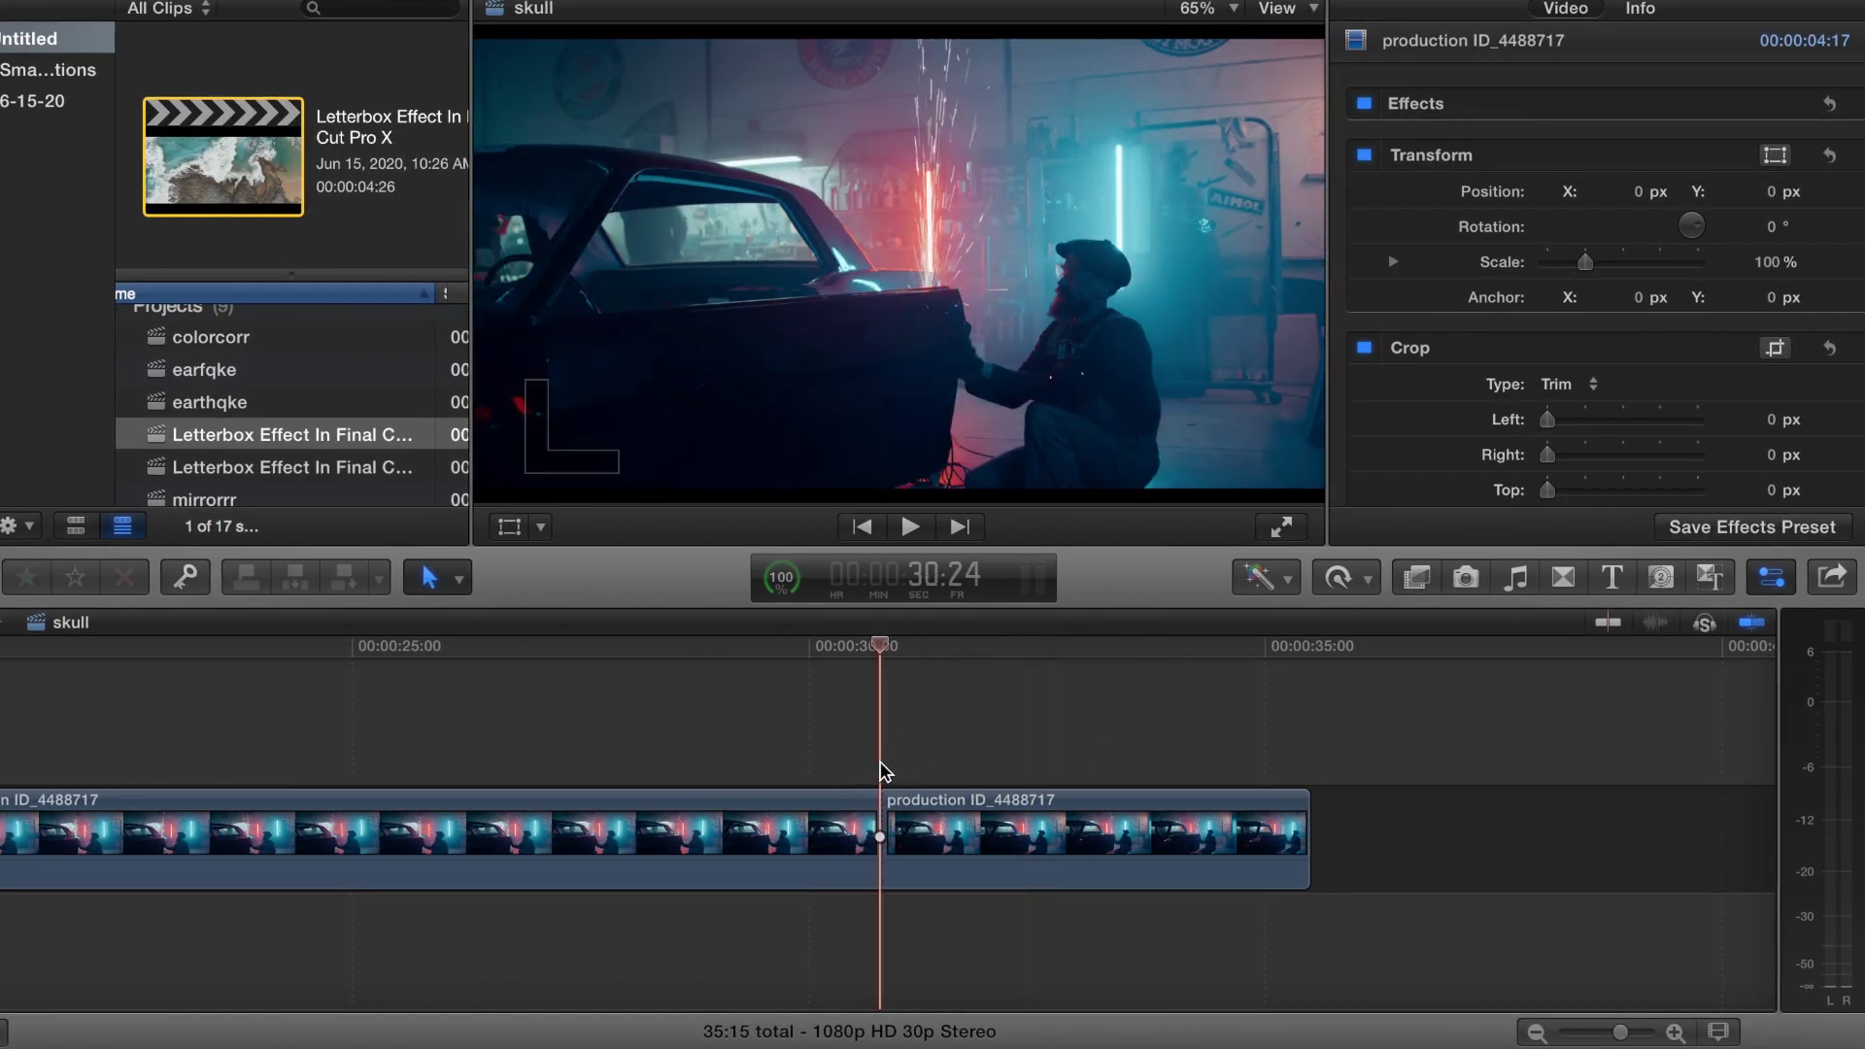
{"action": "left_click", "coordinate": [991, 768]}
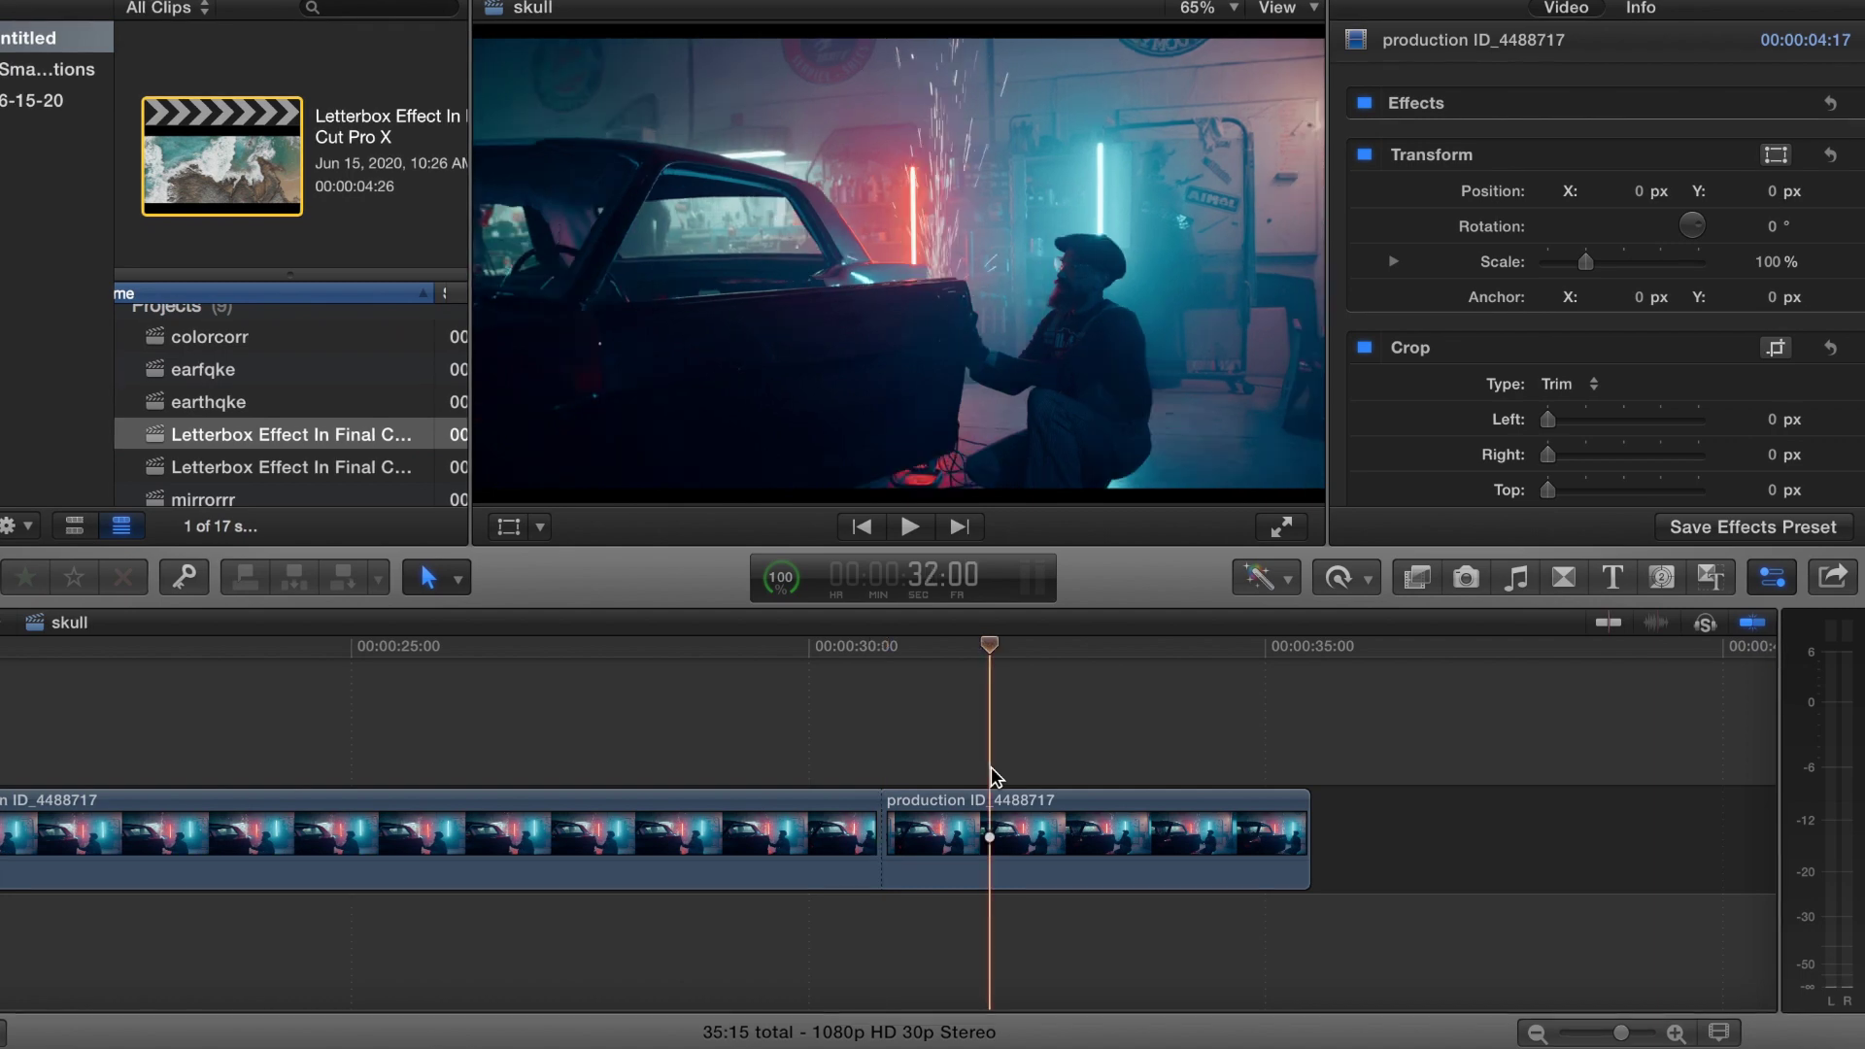
{"action": "left_click", "coordinate": [1017, 768]}
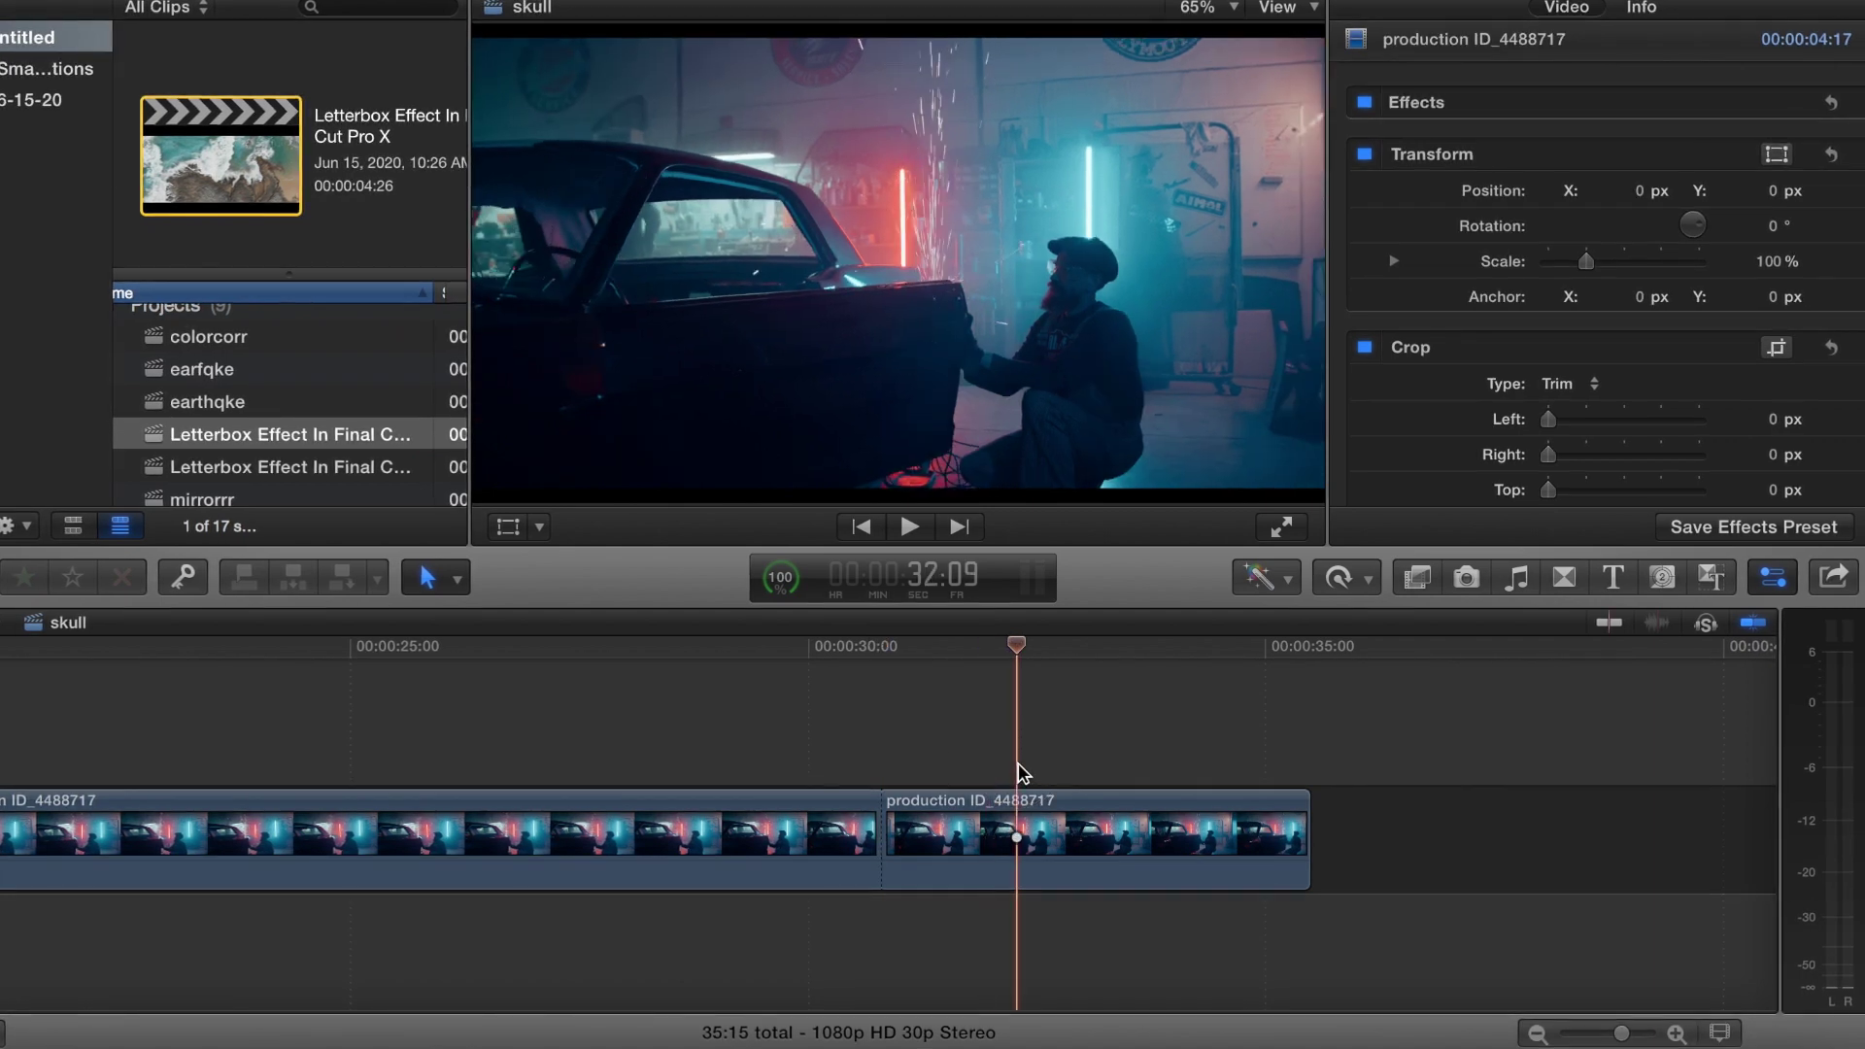
{"action": "left_click", "coordinate": [1047, 758]}
{"action": "left_click", "coordinate": [1062, 760]}
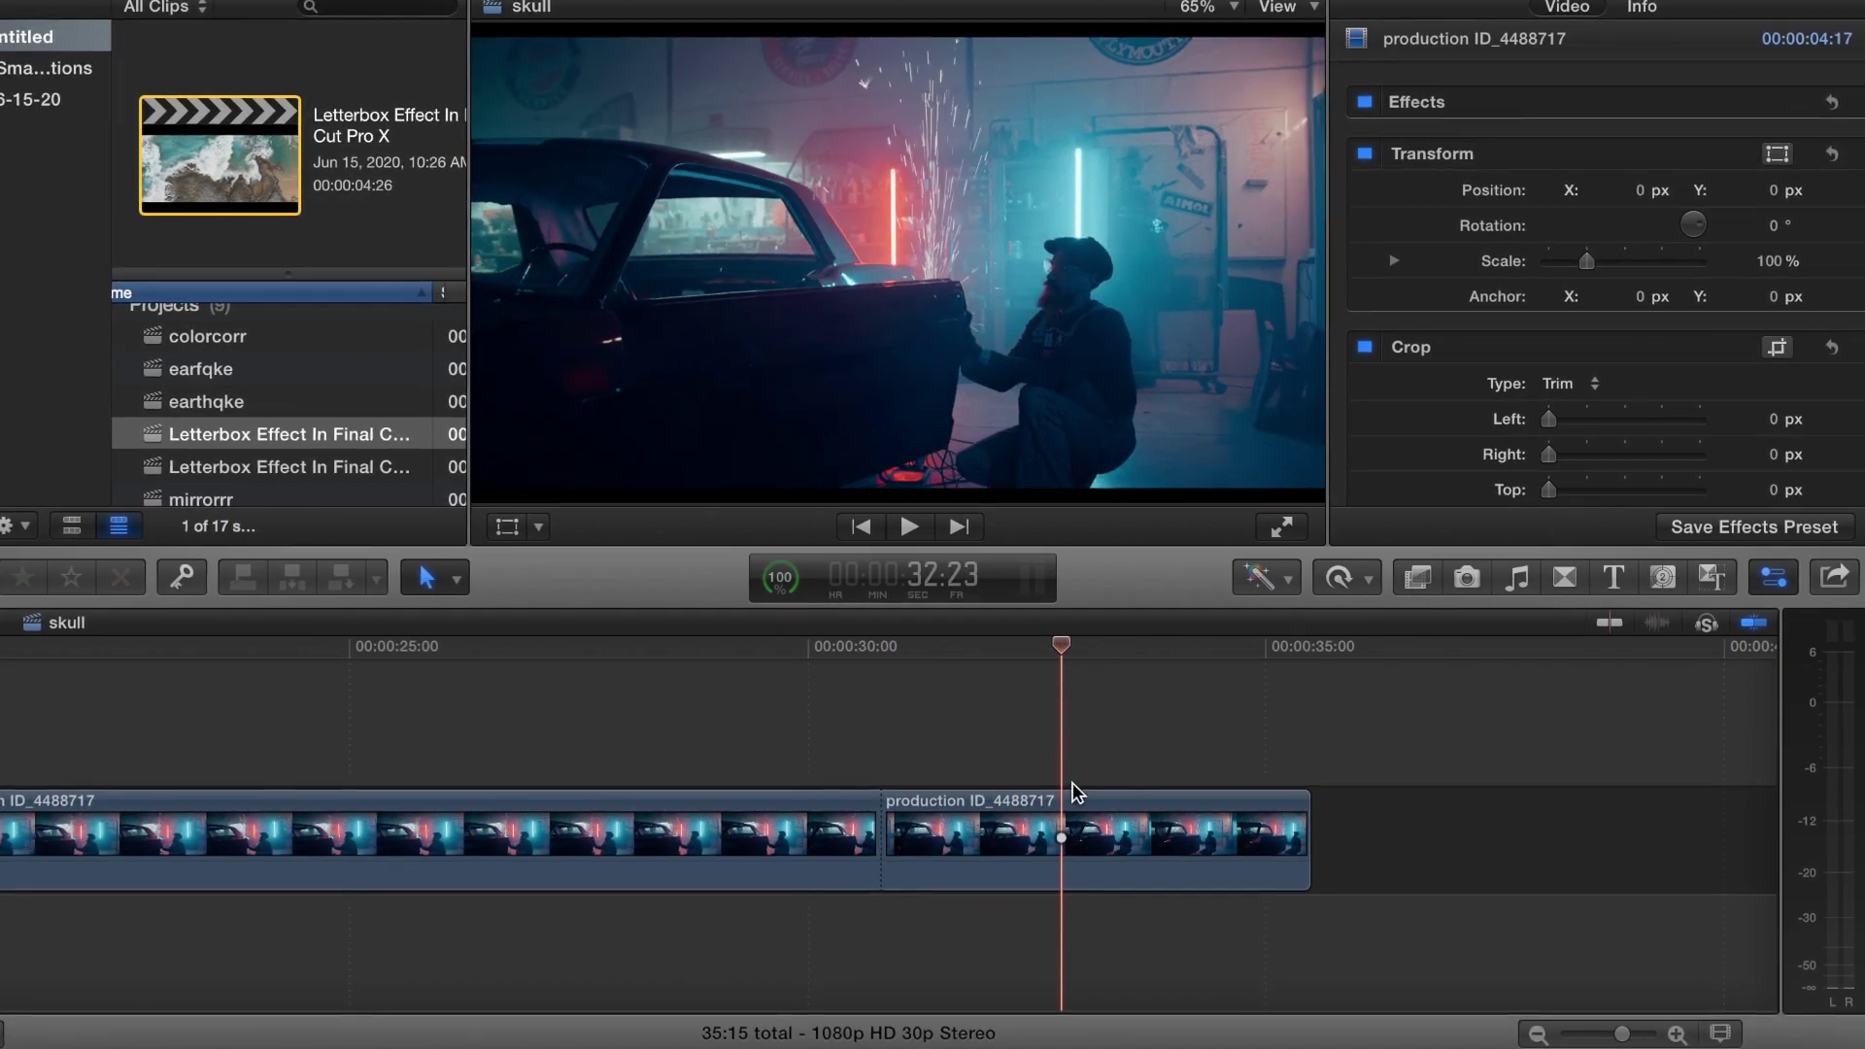
{"action": "left_click", "coordinate": [1103, 832]}
{"action": "key", "text": "super+b"}
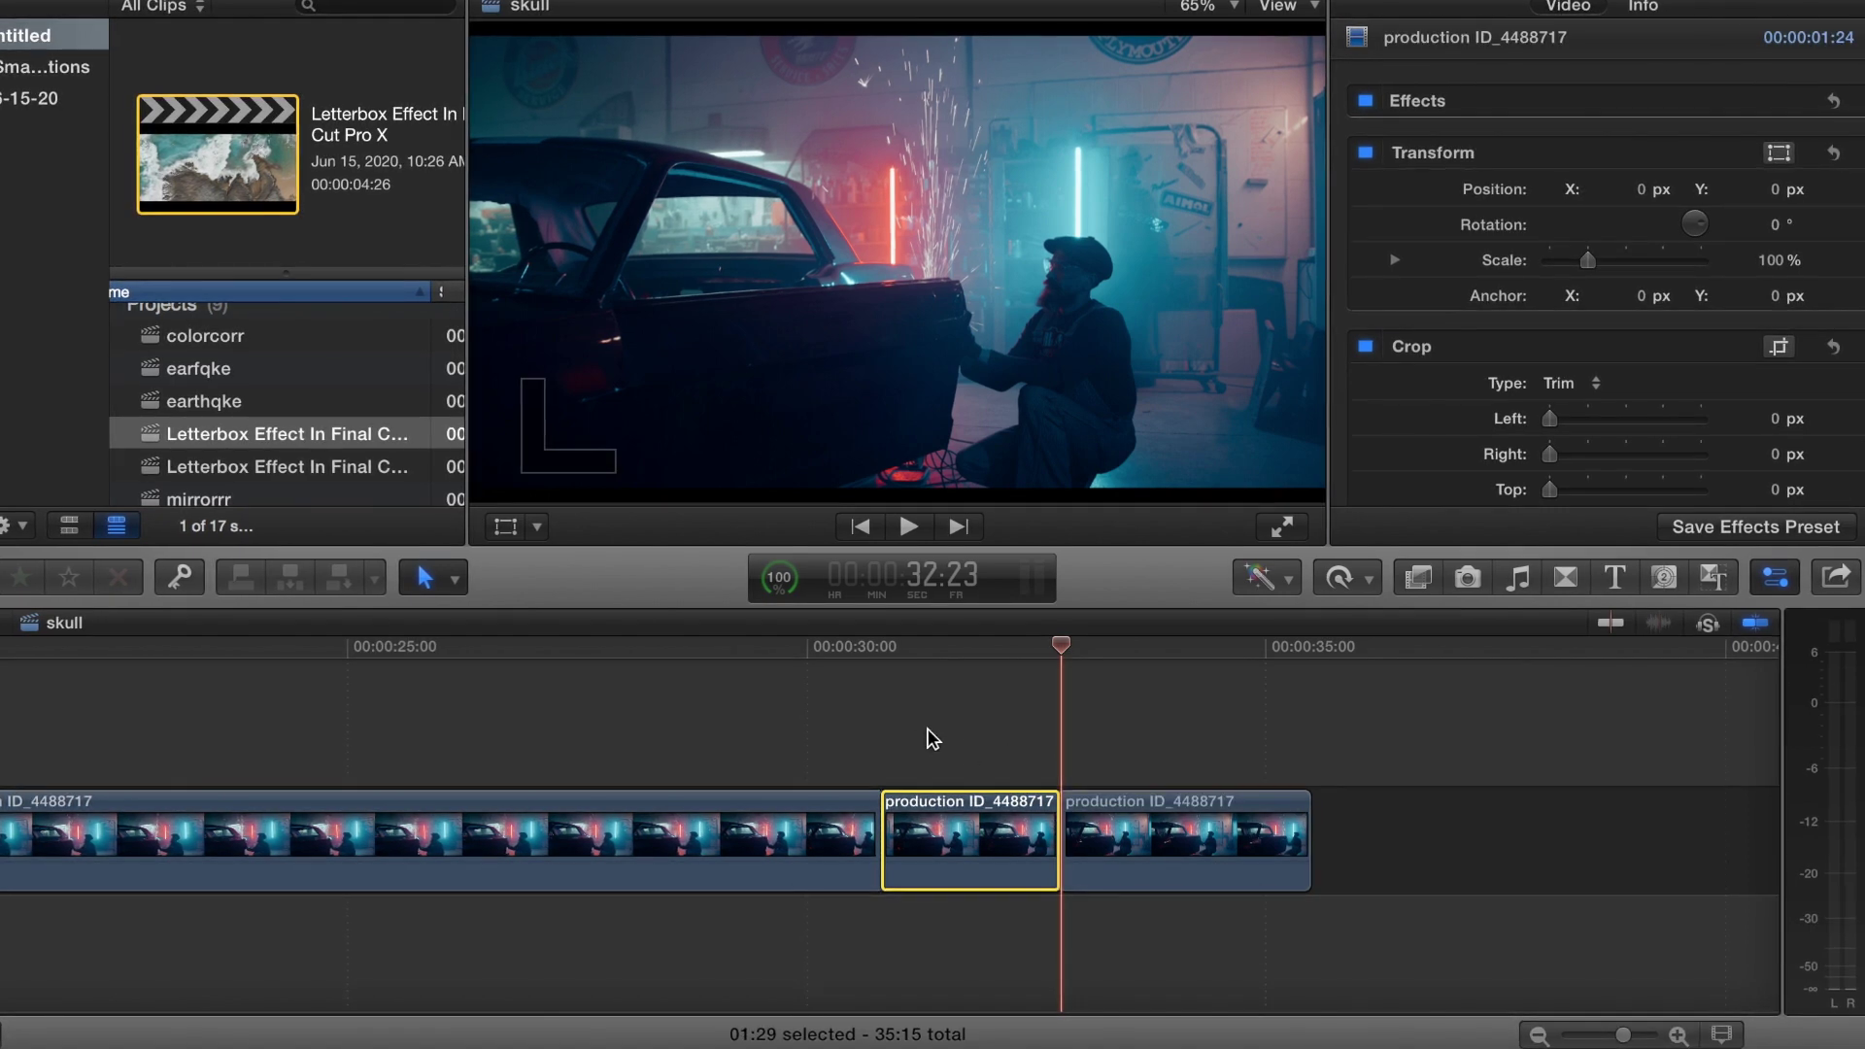
Switch to Finder and add images (1).jpeg from All My Files to the timeline above the garage clip's middle segment
{"action": "left_click", "coordinate": [943, 754]}
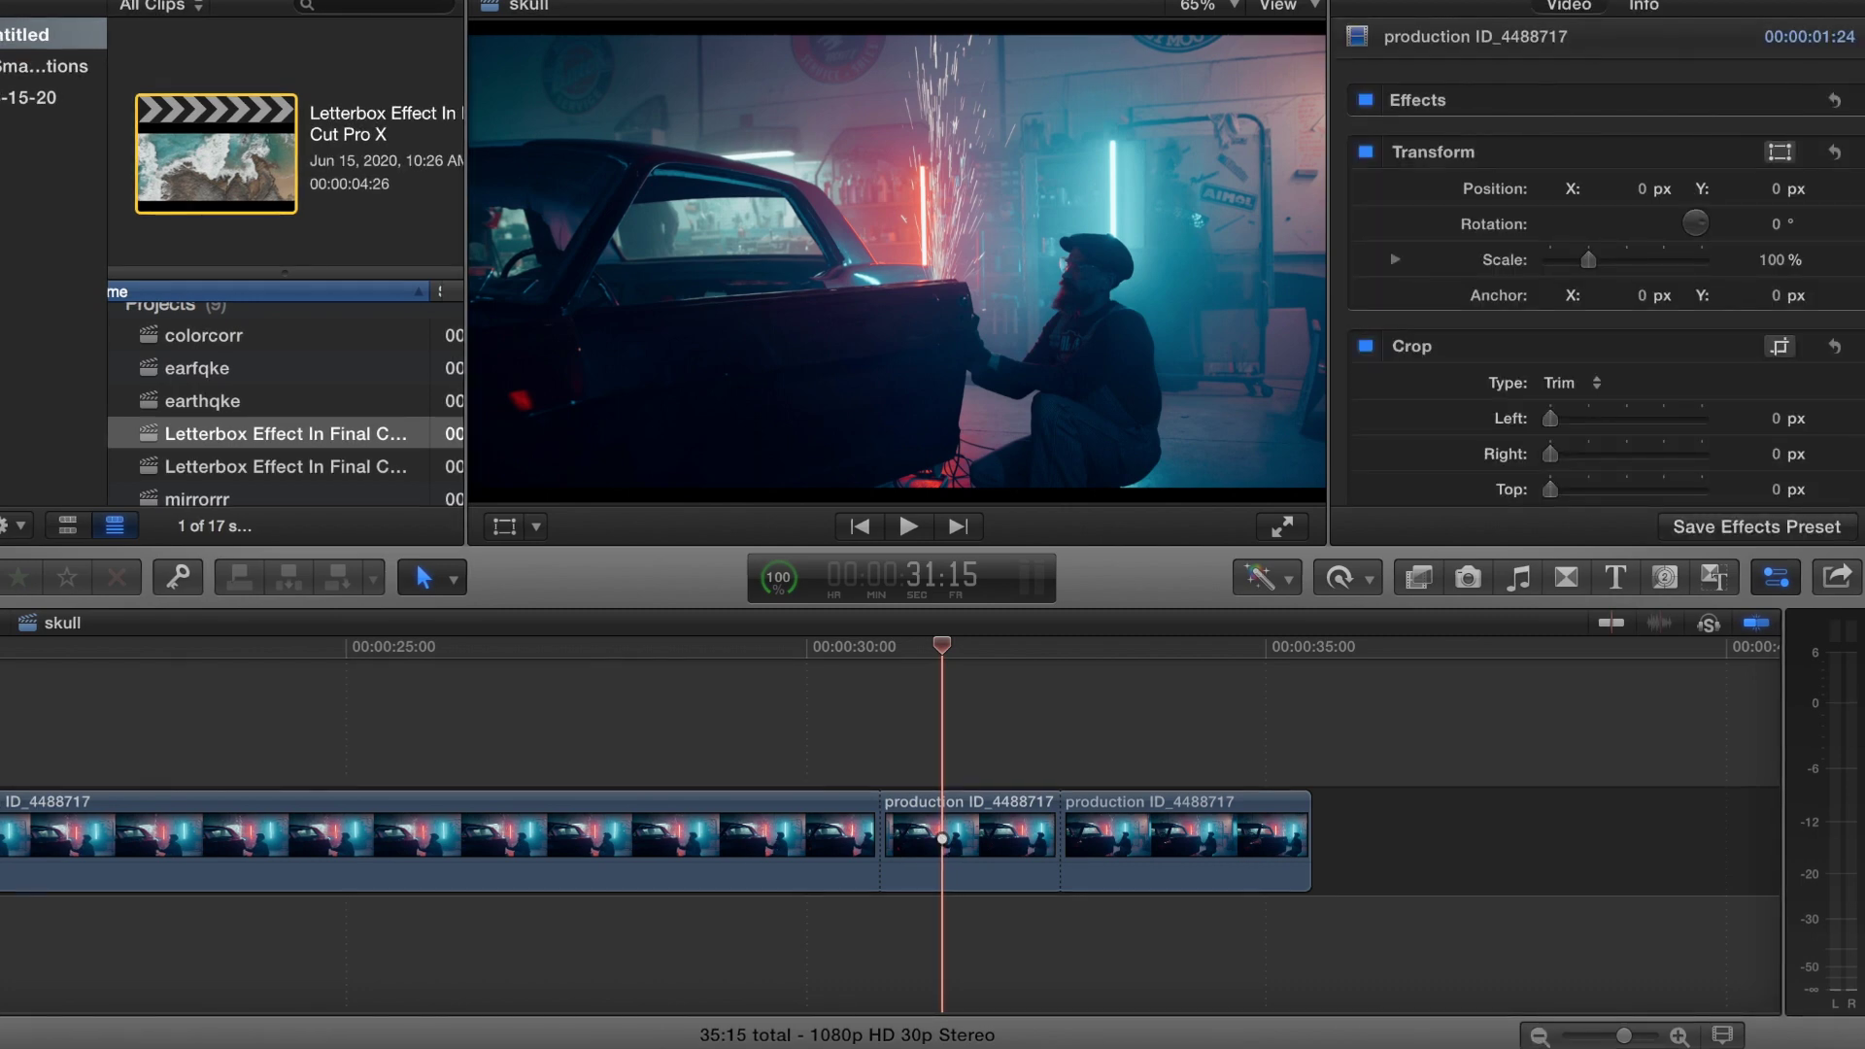
{"action": "key", "text": "super+Tab"}
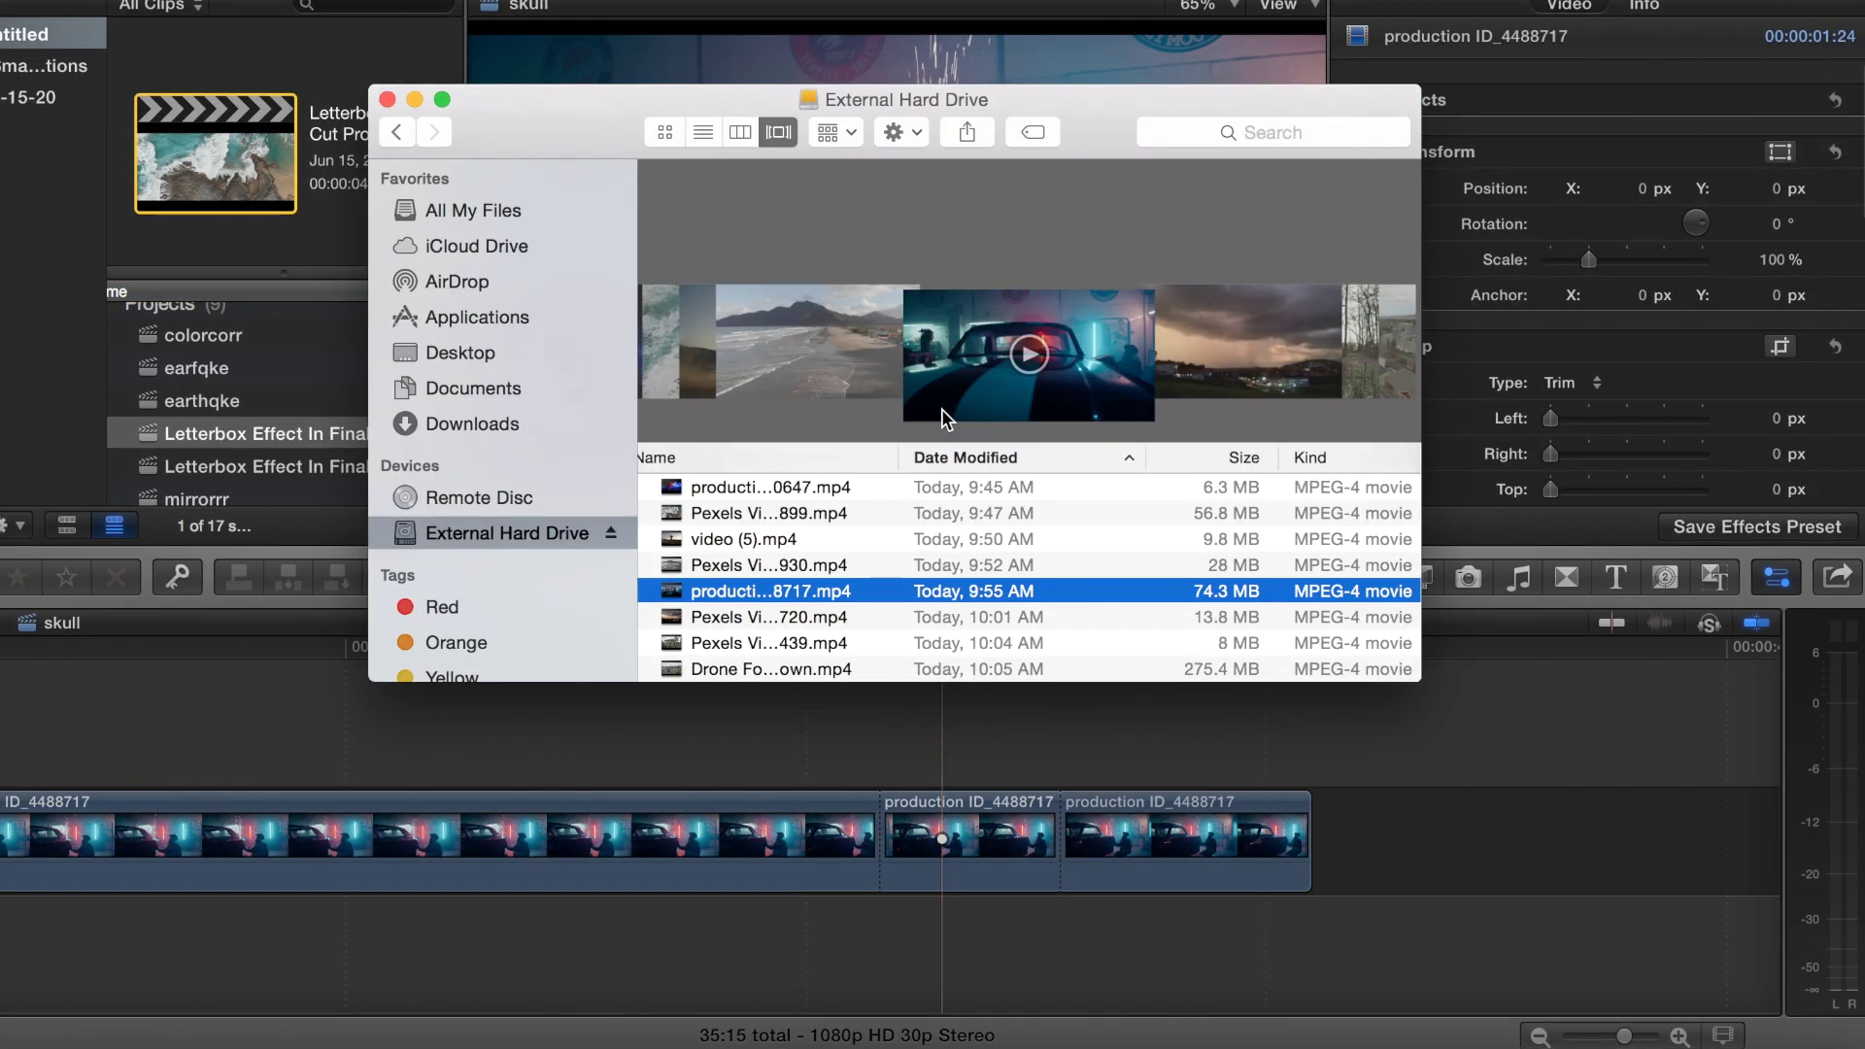
{"action": "scroll", "coordinate": [816, 540], "scroll_direction": "up", "scroll_amount": 20}
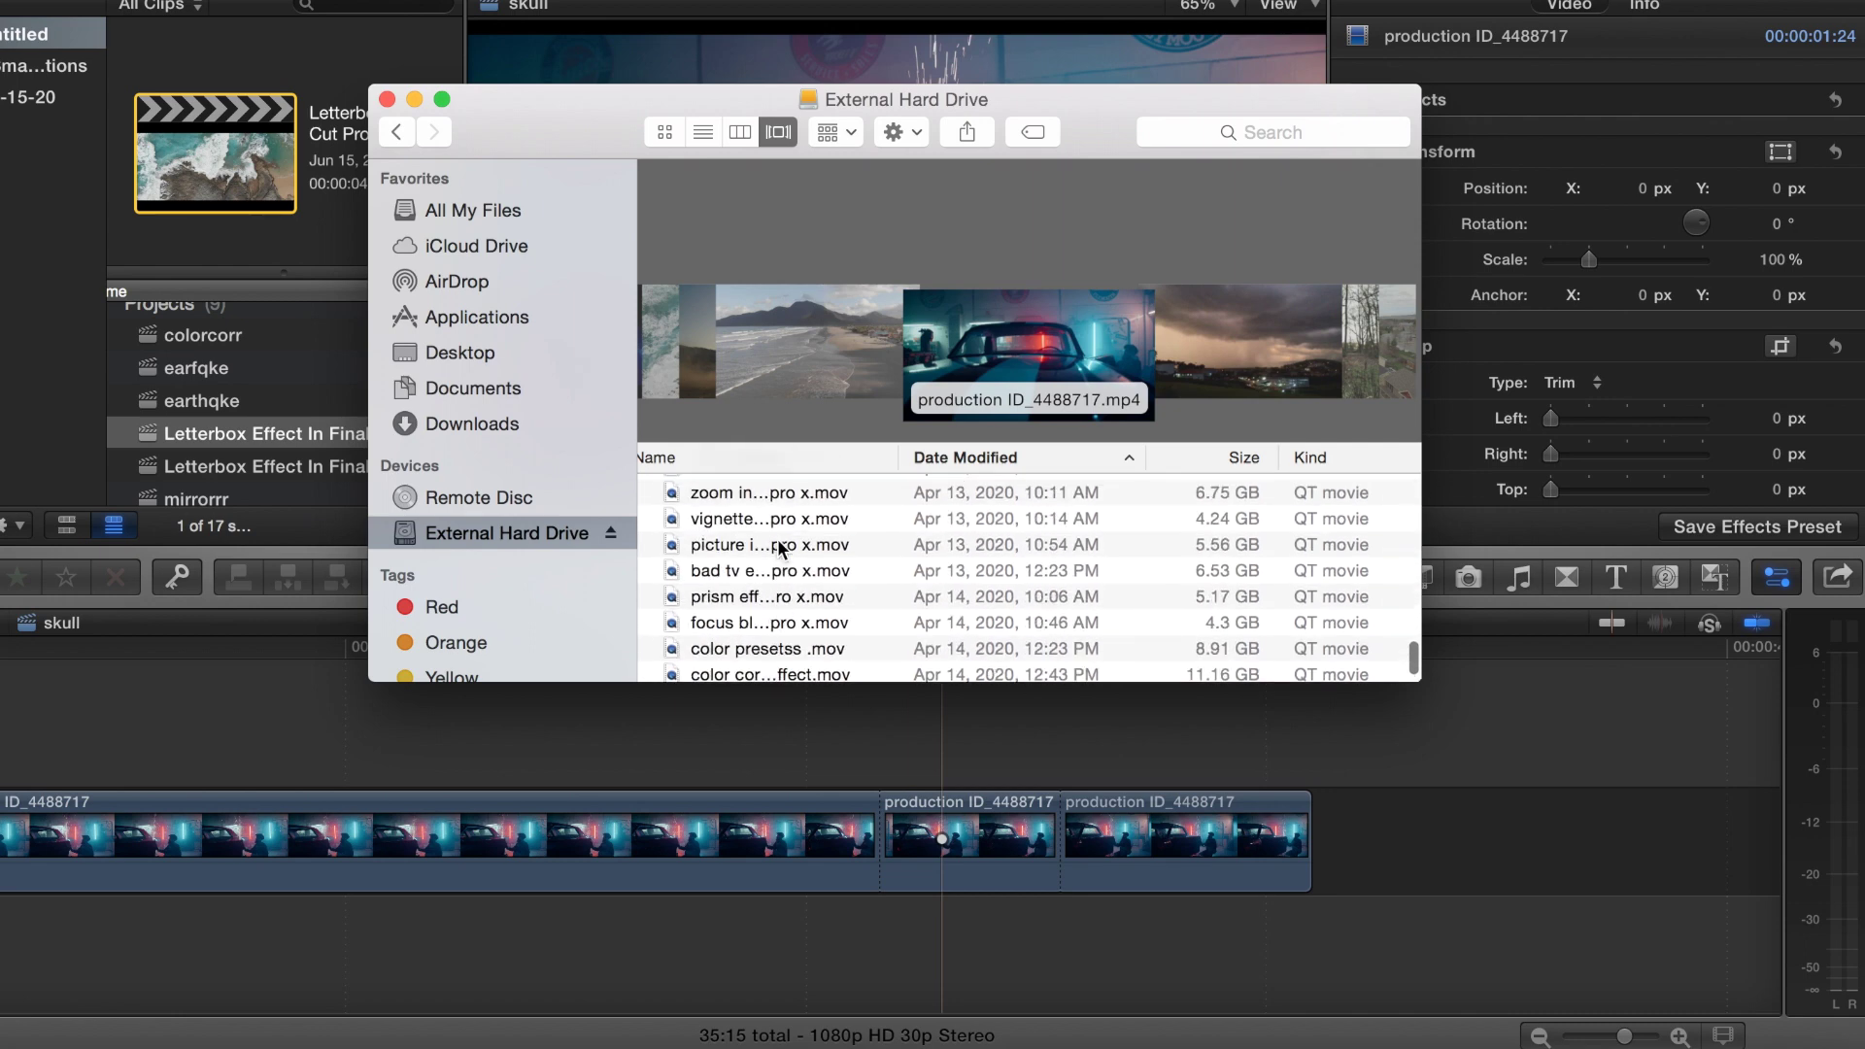
{"action": "scroll", "coordinate": [779, 546], "scroll_direction": "down", "scroll_amount": 3}
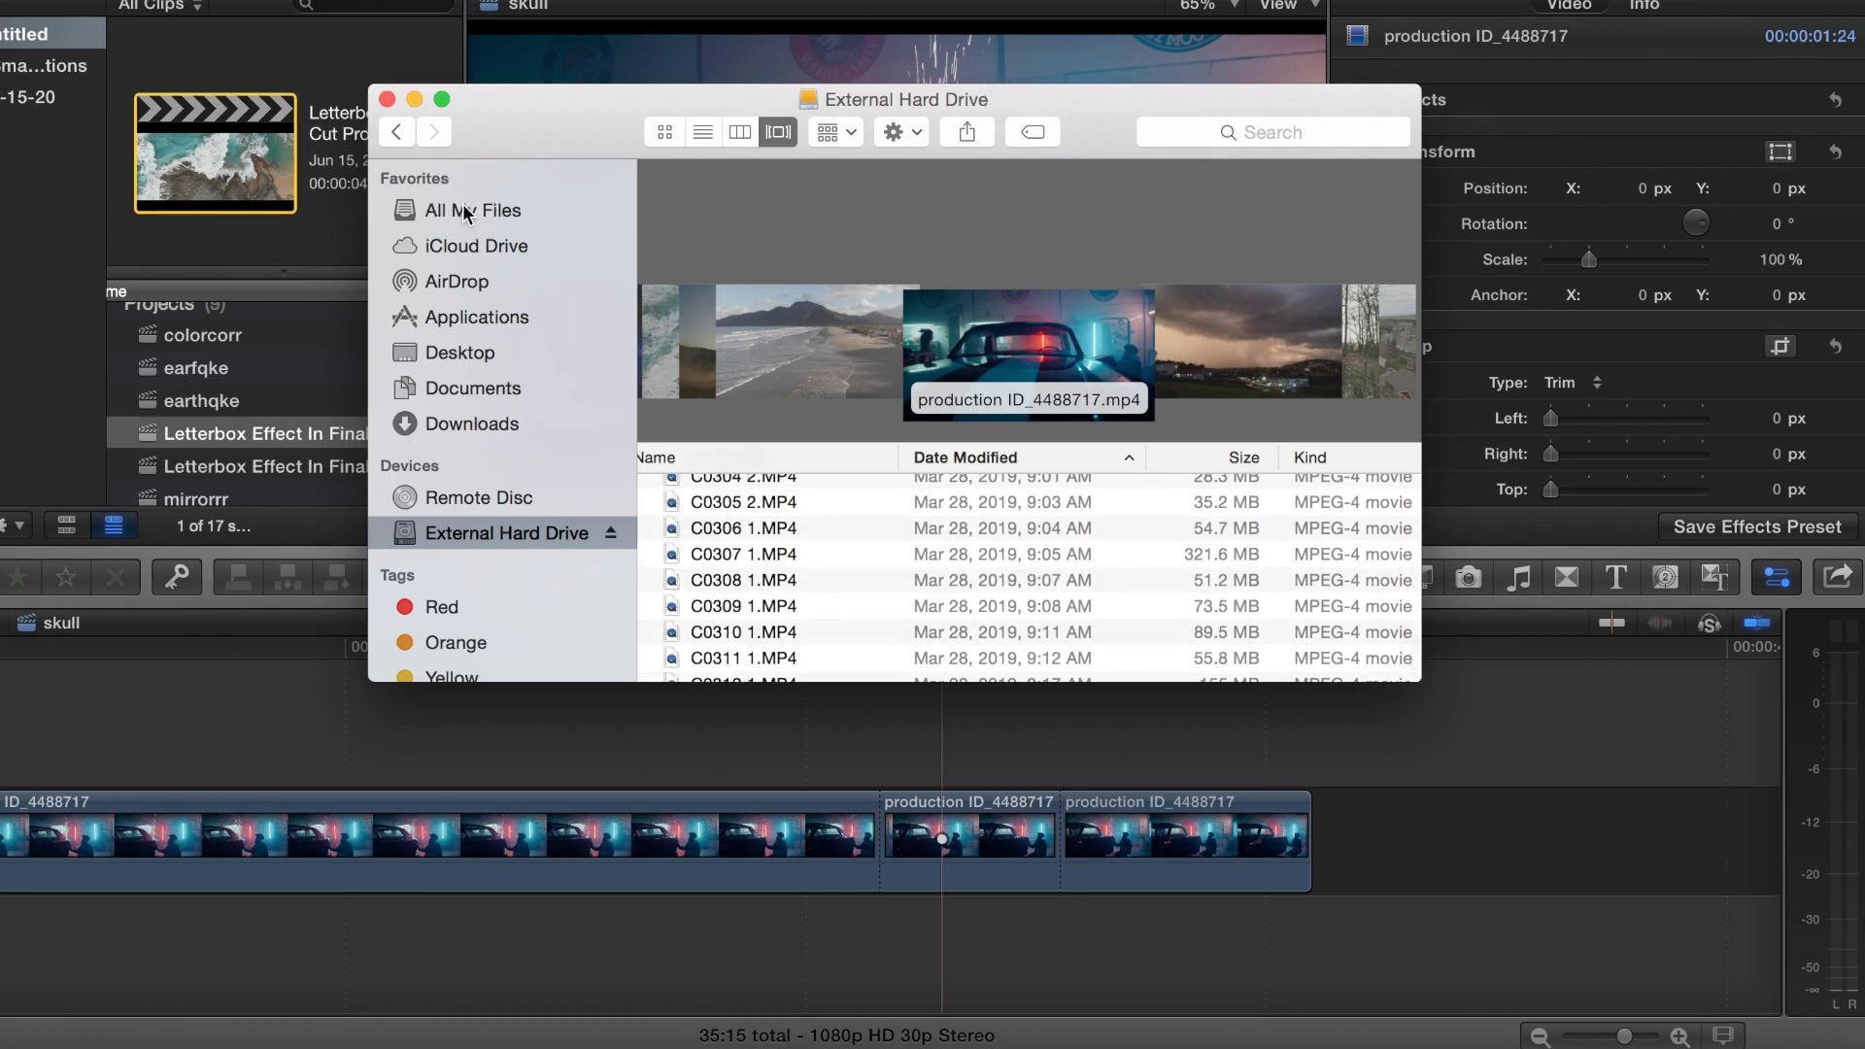
{"action": "left_click", "coordinate": [467, 214]}
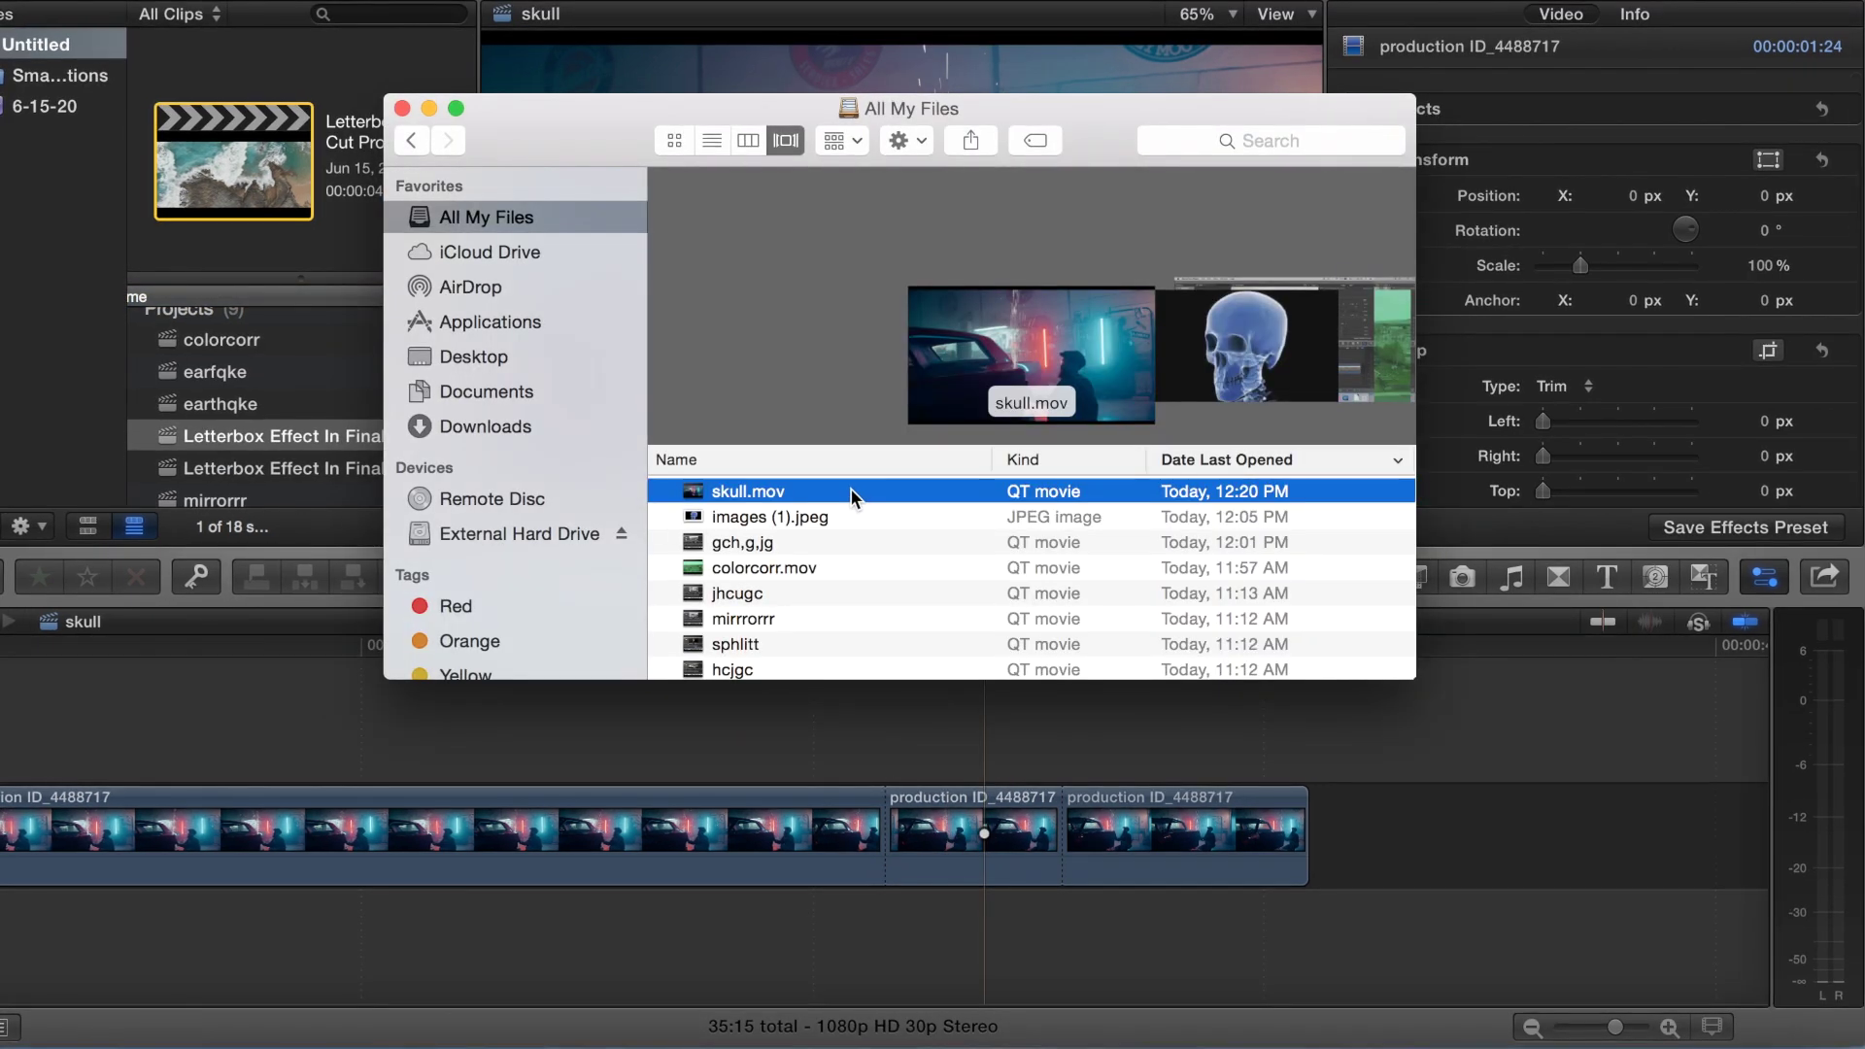
{"action": "left_click", "coordinate": [841, 513]}
{"action": "left_click_drag", "start_coordinate": [855, 517], "coordinate": [935, 727]}
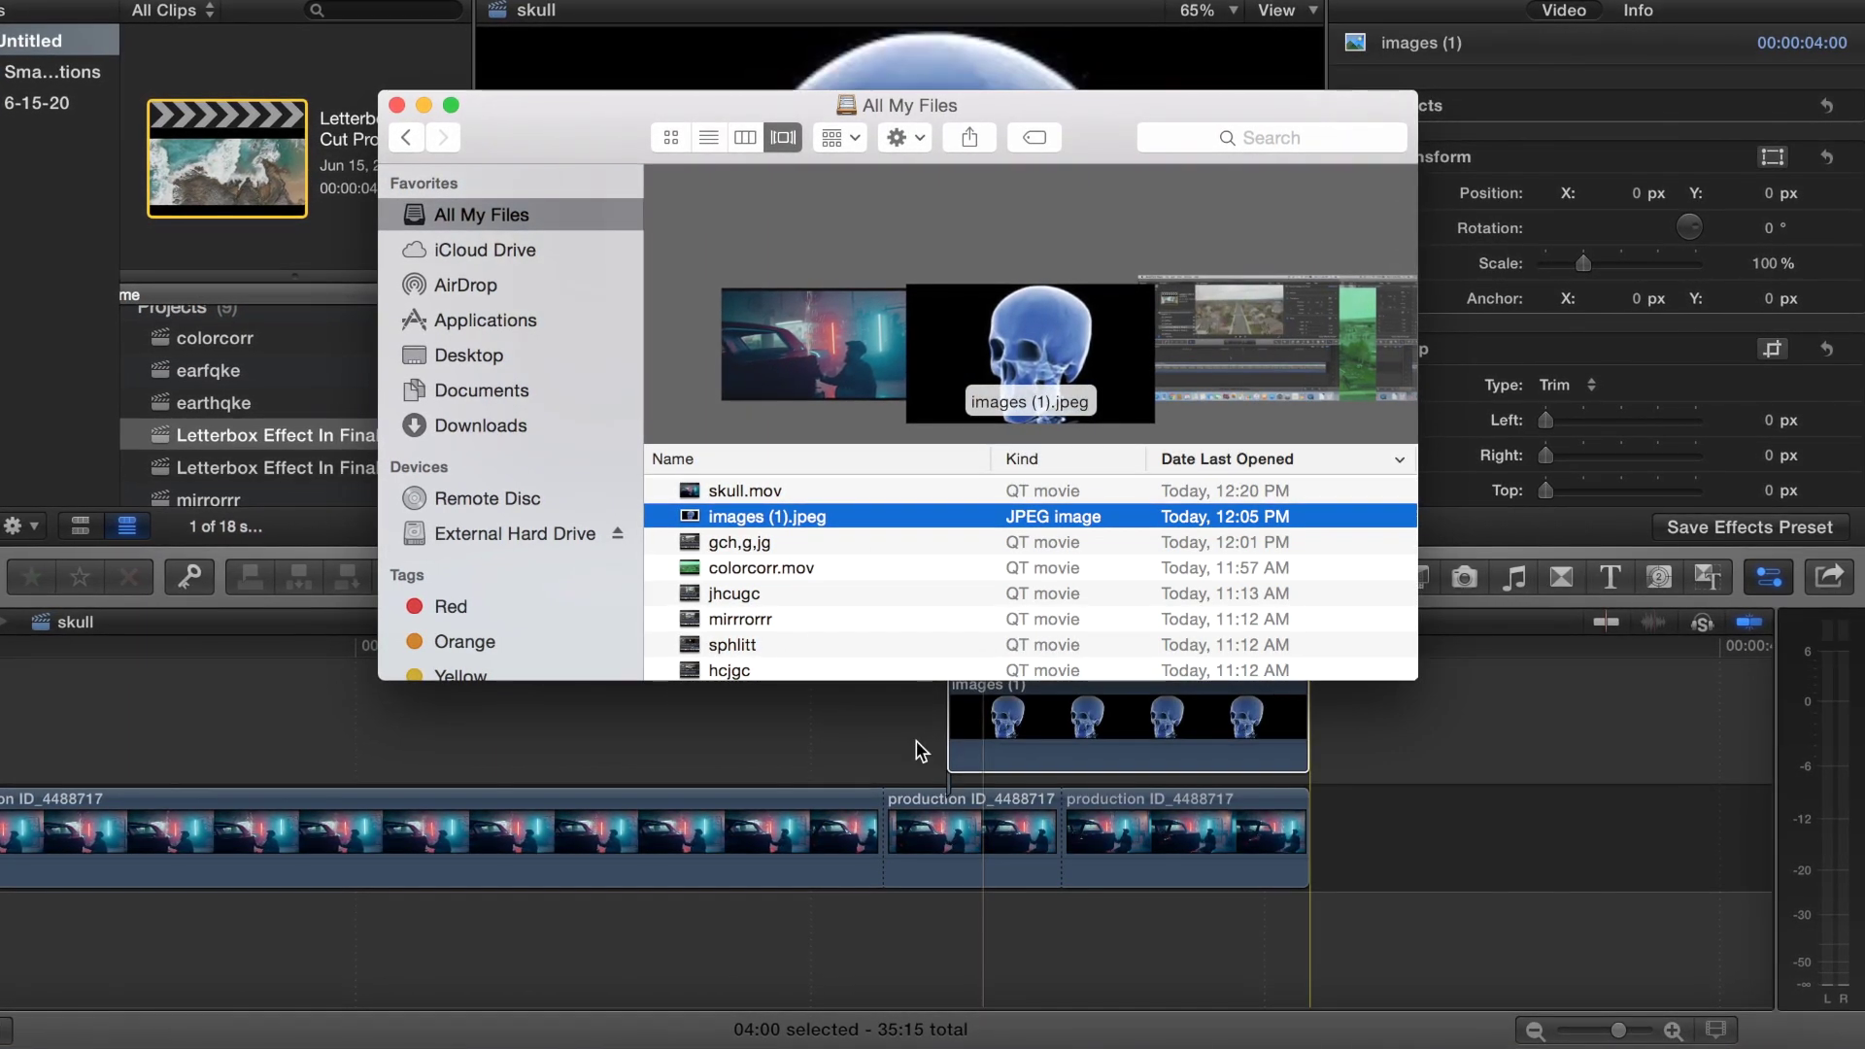
Align the skull image clip with the start of the middle segment and trim its end to match that segment
{"action": "left_click", "coordinate": [913, 730]}
{"action": "left_click", "coordinate": [995, 731]}
{"action": "left_click_drag", "start_coordinate": [995, 735], "coordinate": [932, 734]}
{"action": "left_click_drag", "start_coordinate": [1242, 727], "coordinate": [1053, 734]}
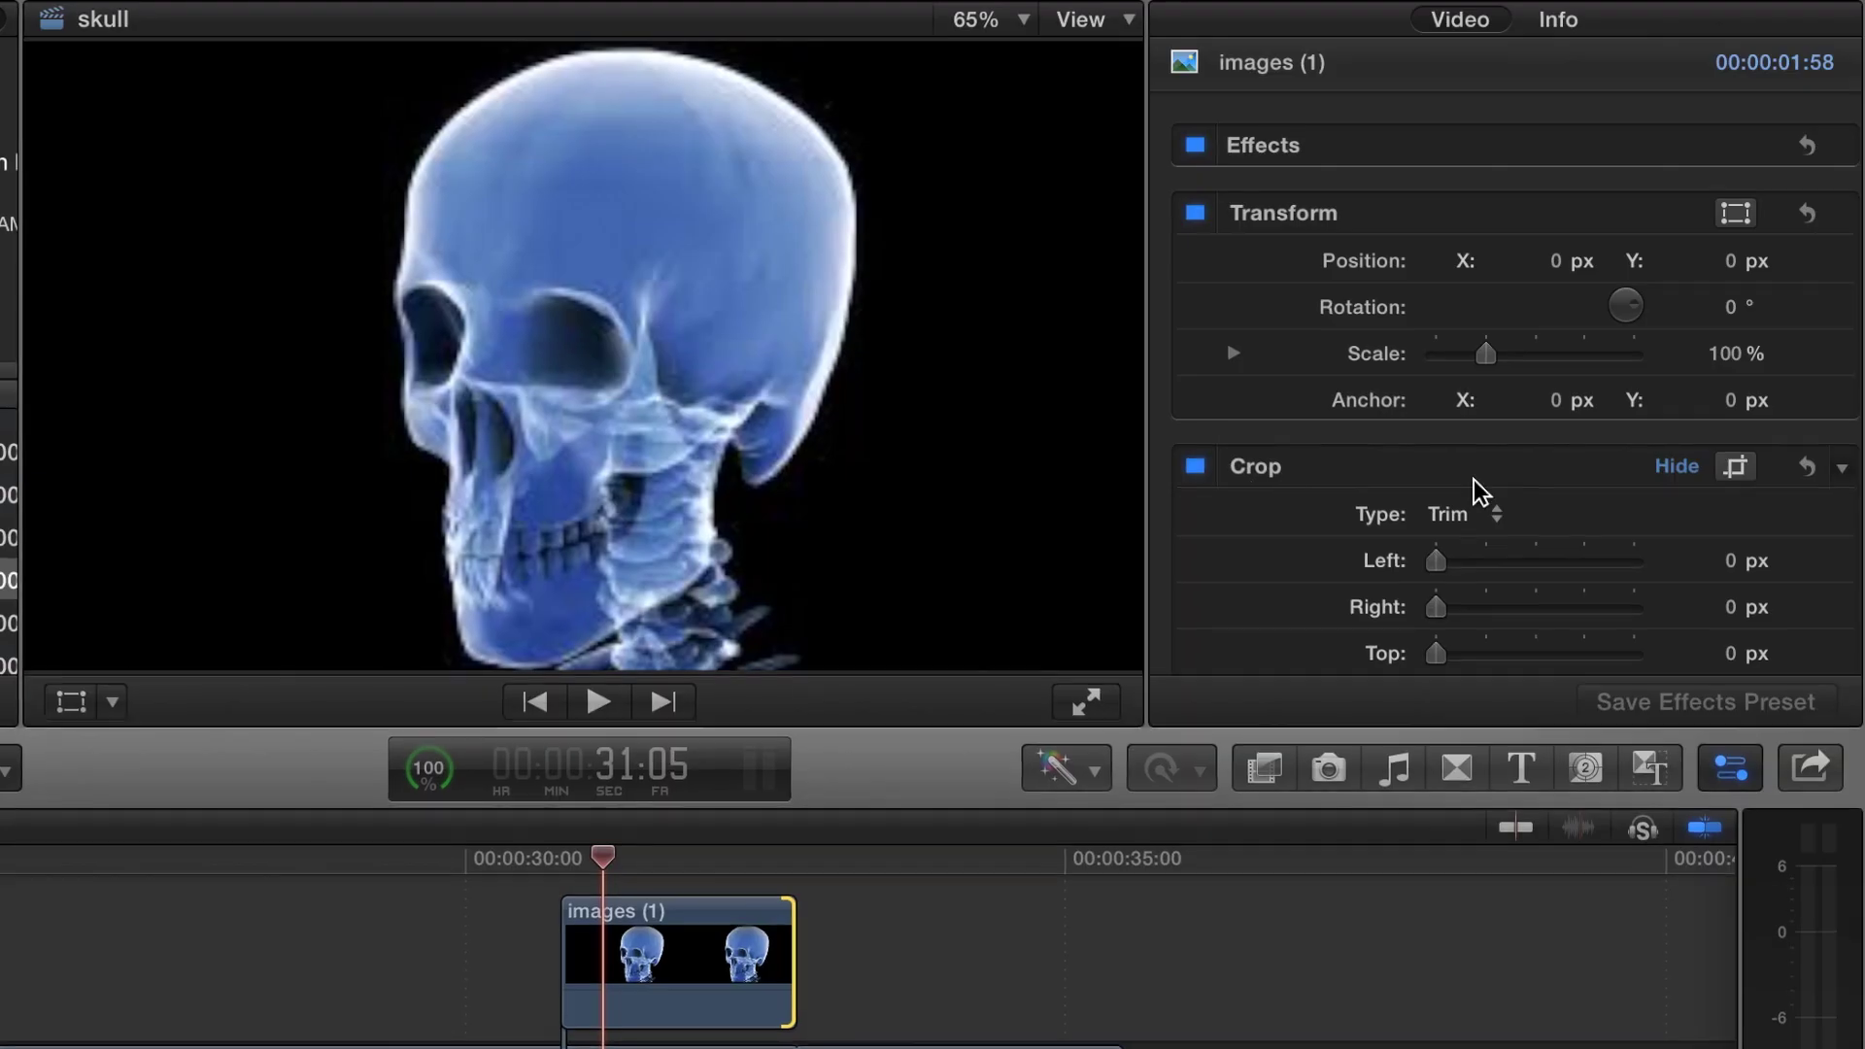
Set the skull image's blend mode to Screen
{"action": "scroll", "coordinate": [1582, 378], "scroll_direction": "down", "scroll_amount": 8}
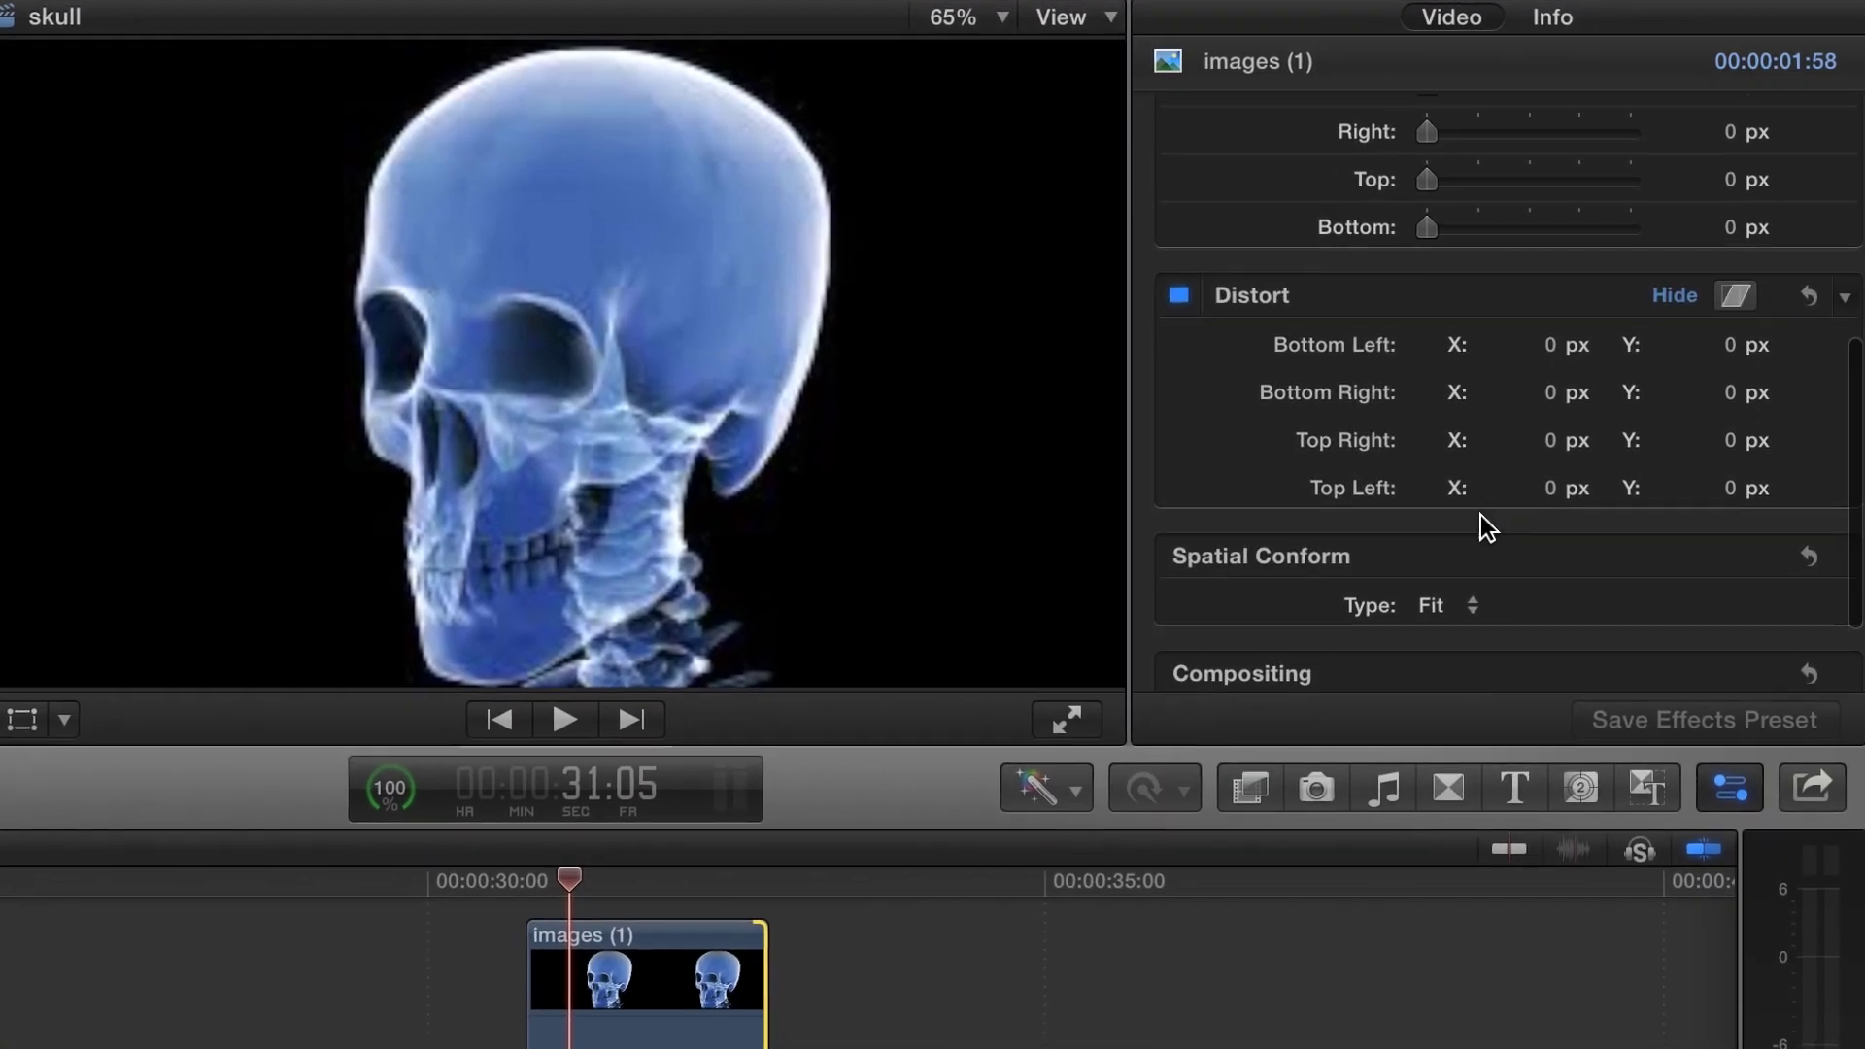
{"action": "scroll", "coordinate": [1480, 515], "scroll_direction": "down", "scroll_amount": 3}
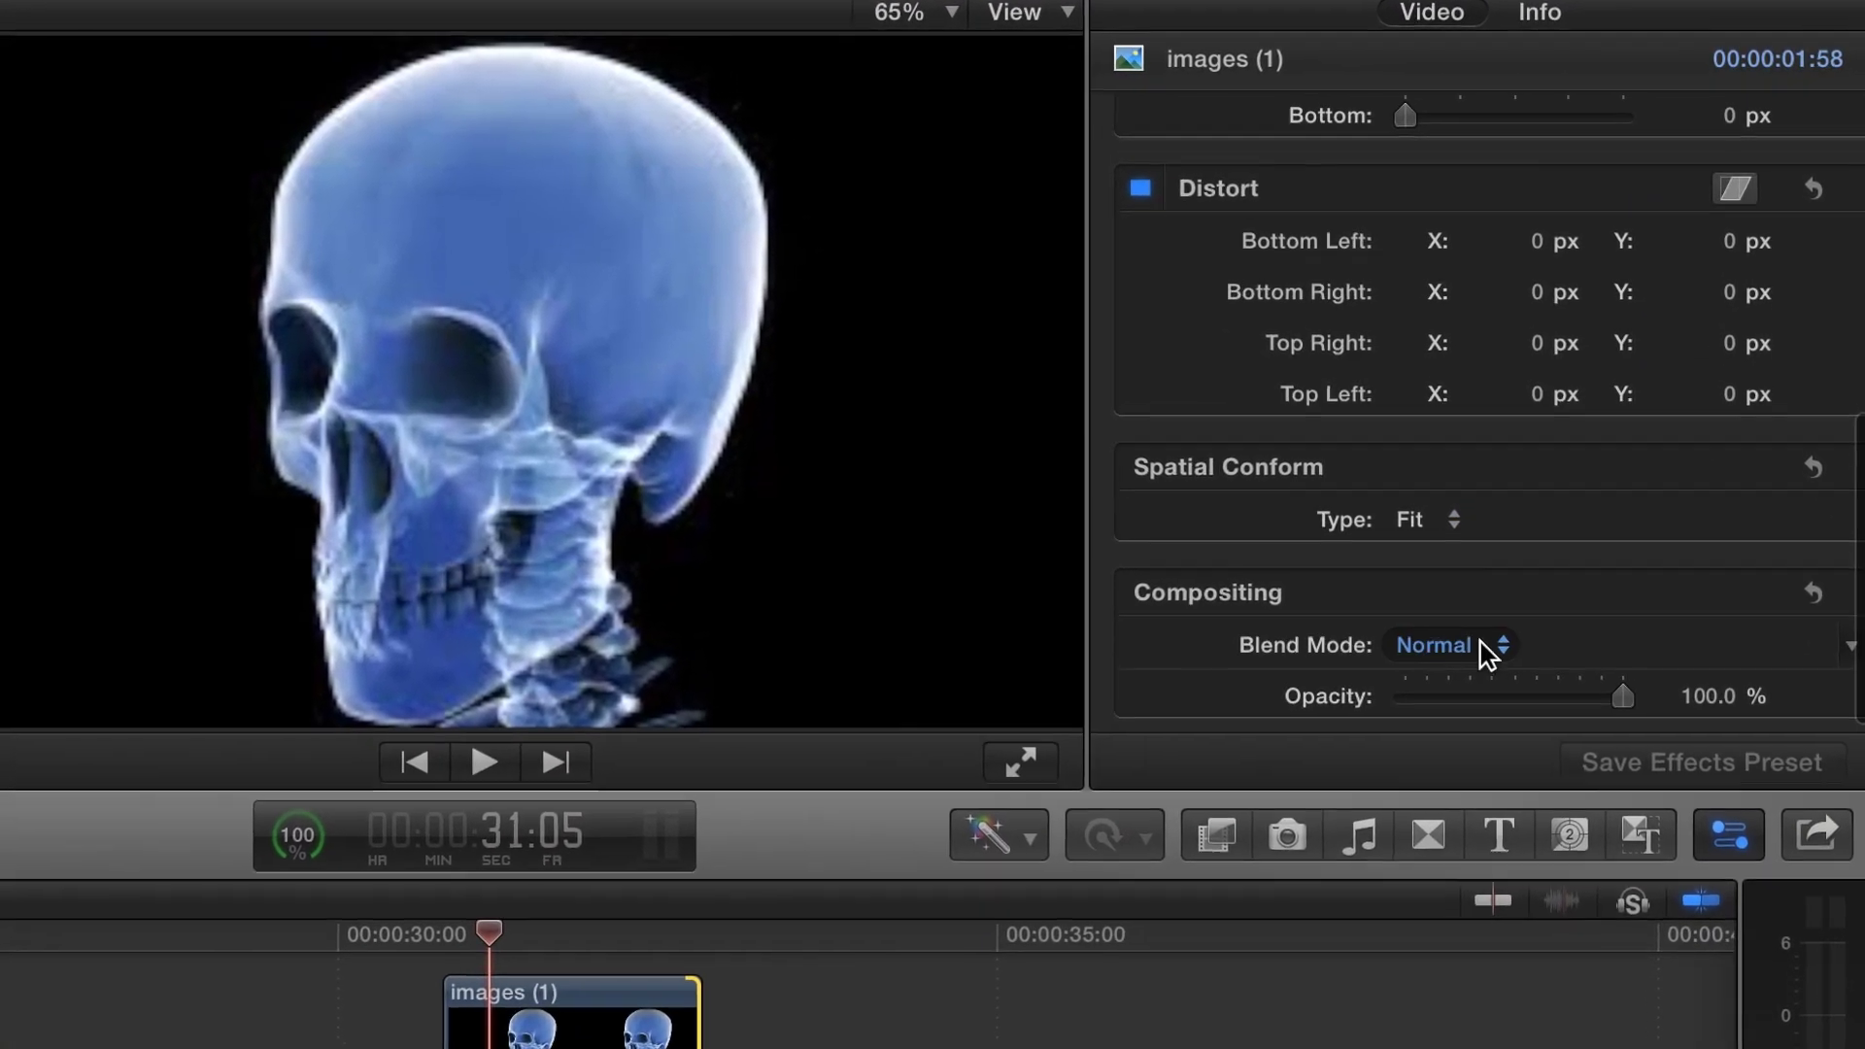
{"action": "left_click", "coordinate": [1479, 646]}
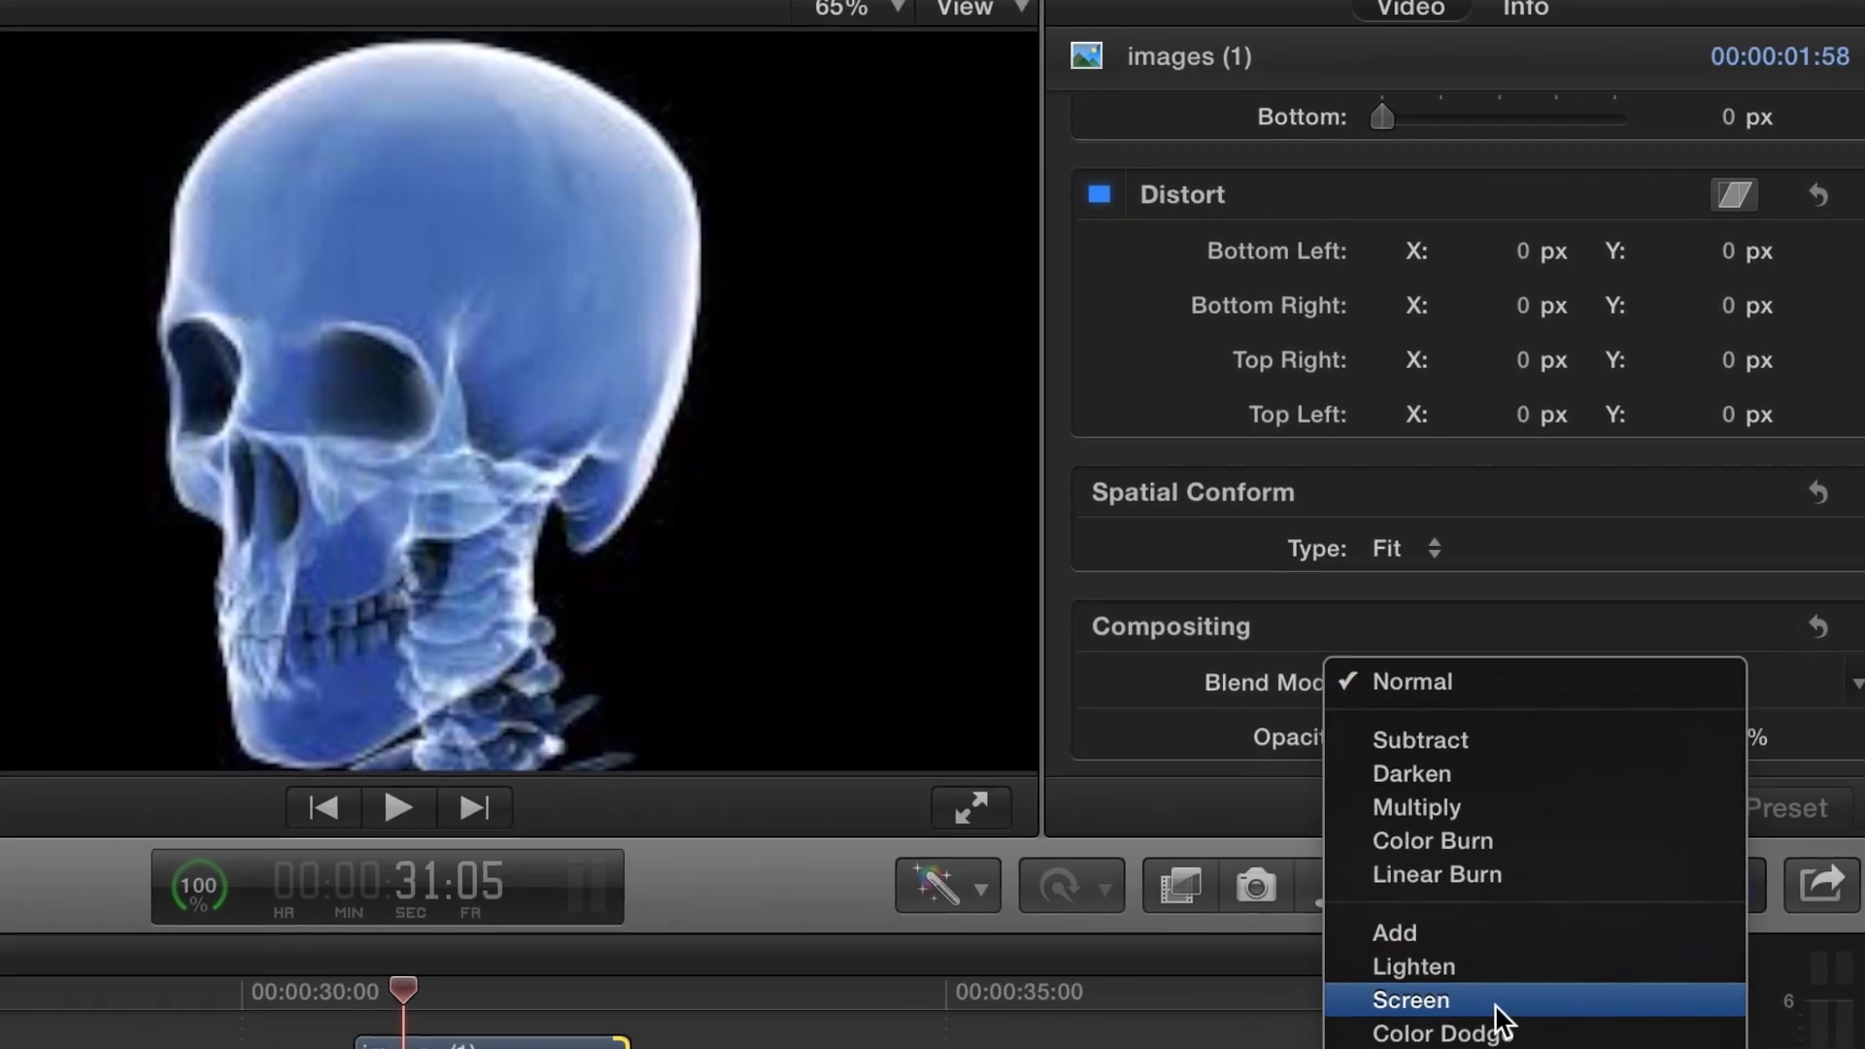
{"action": "left_click", "coordinate": [1495, 1000]}
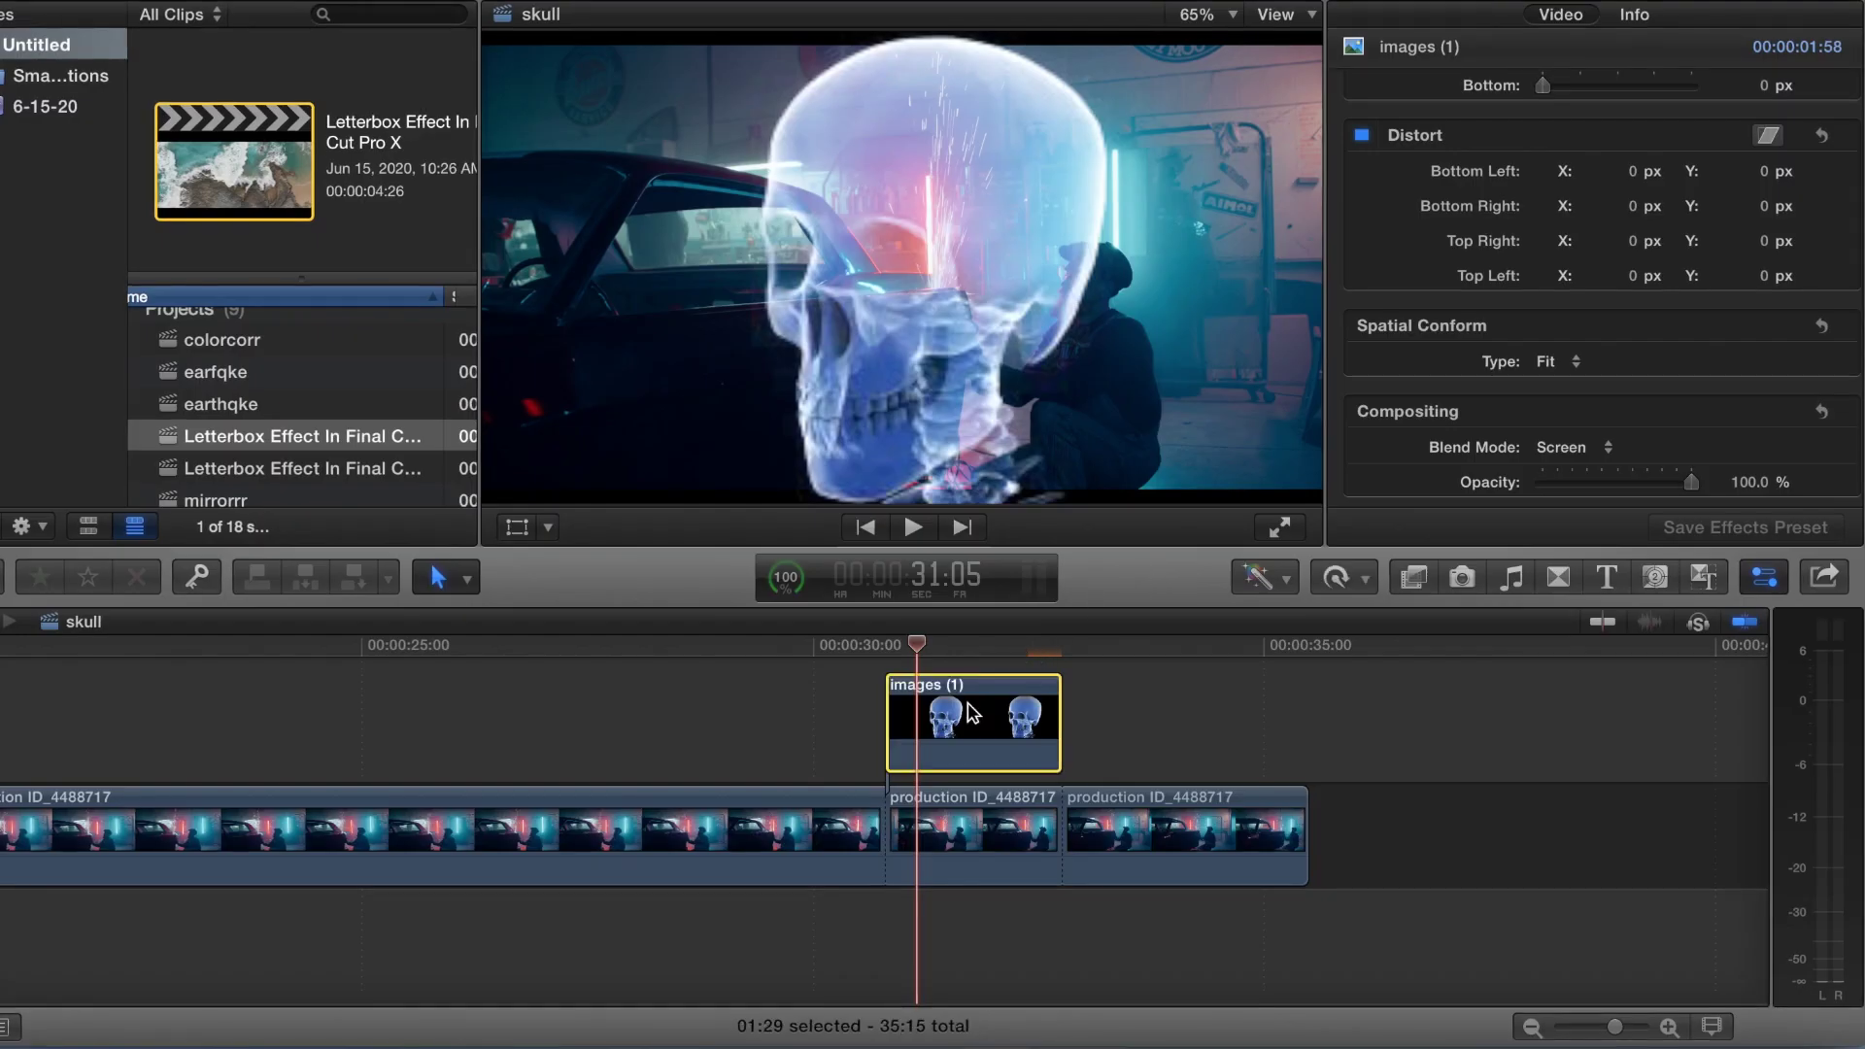
Transform the skull to fit over the man's head: scale about 21.21%, rotation about -12.7°, position about X 412.2, Y -34.0 px
{"action": "left_click", "coordinate": [548, 528]}
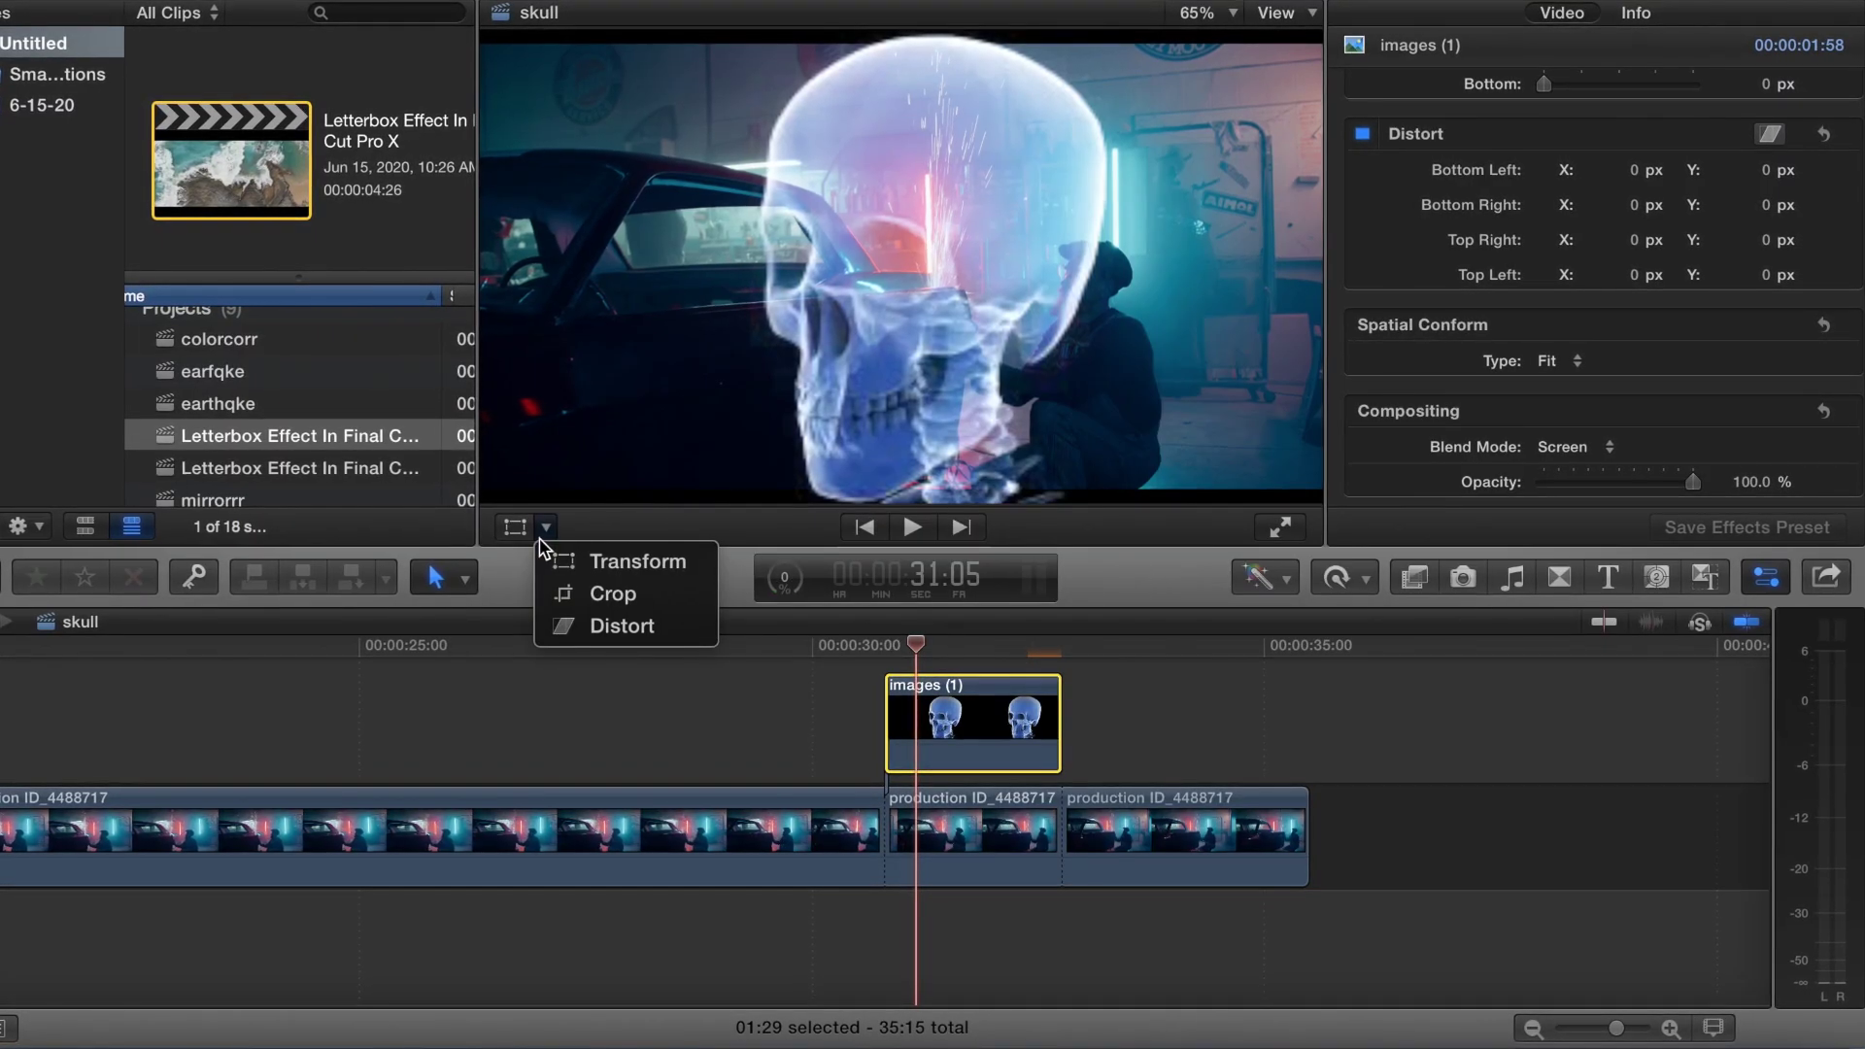
{"action": "left_click", "coordinate": [615, 562]}
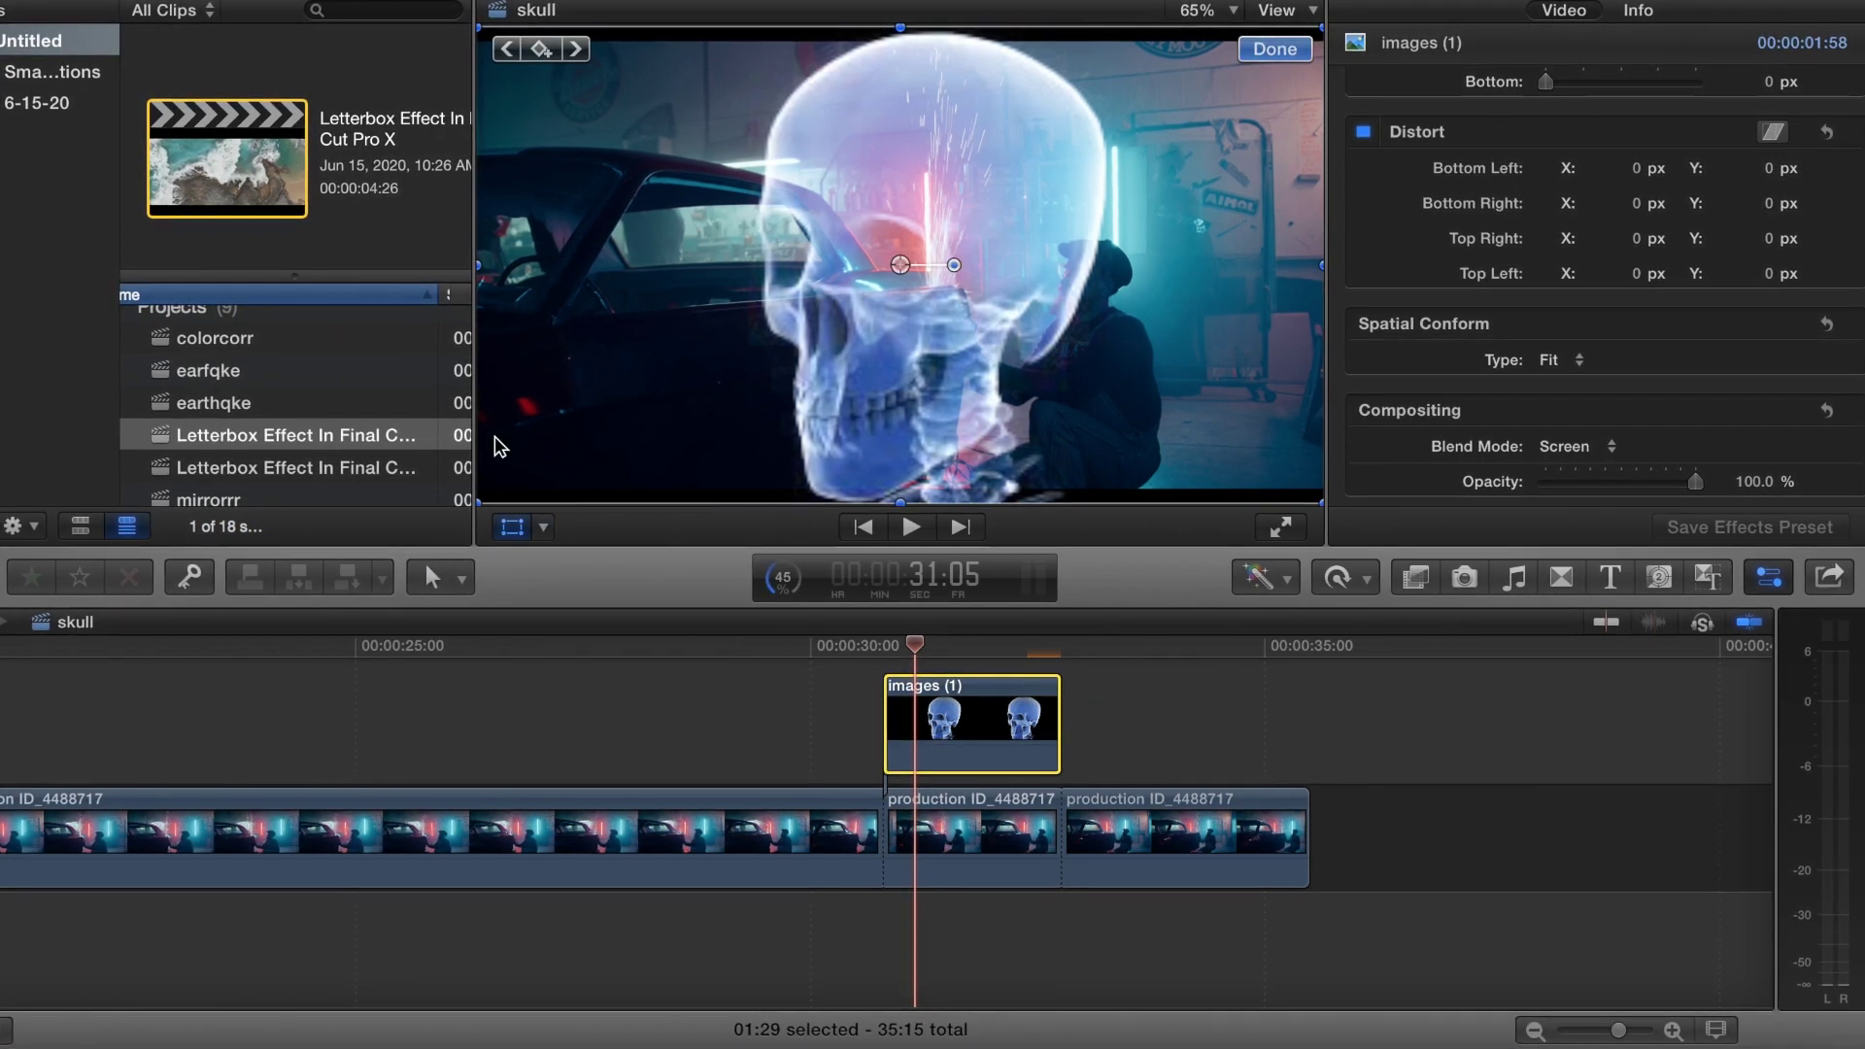
{"action": "left_click_drag", "start_coordinate": [490, 499], "coordinate": [490, 499]}
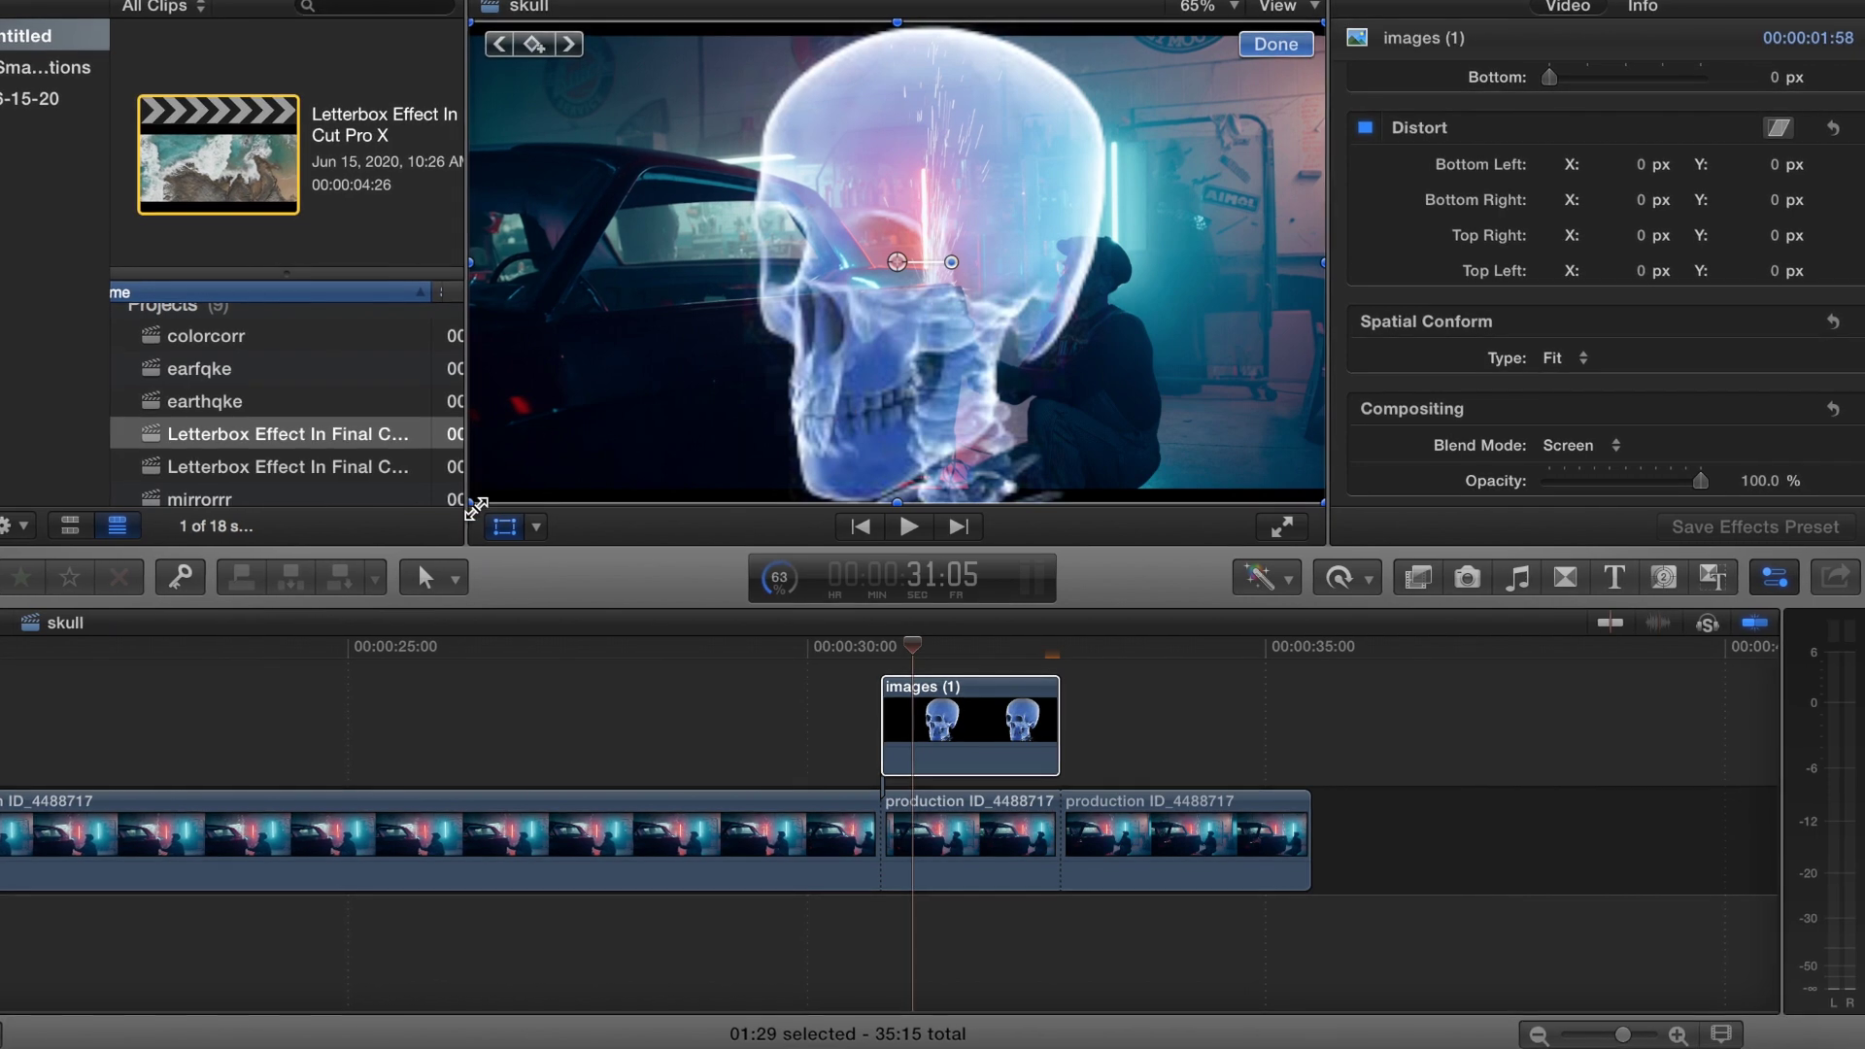
{"action": "left_click_drag", "start_coordinate": [487, 480], "coordinate": [550, 452]}
{"action": "left_click_drag", "start_coordinate": [287, 818], "coordinate": [875, 553]}
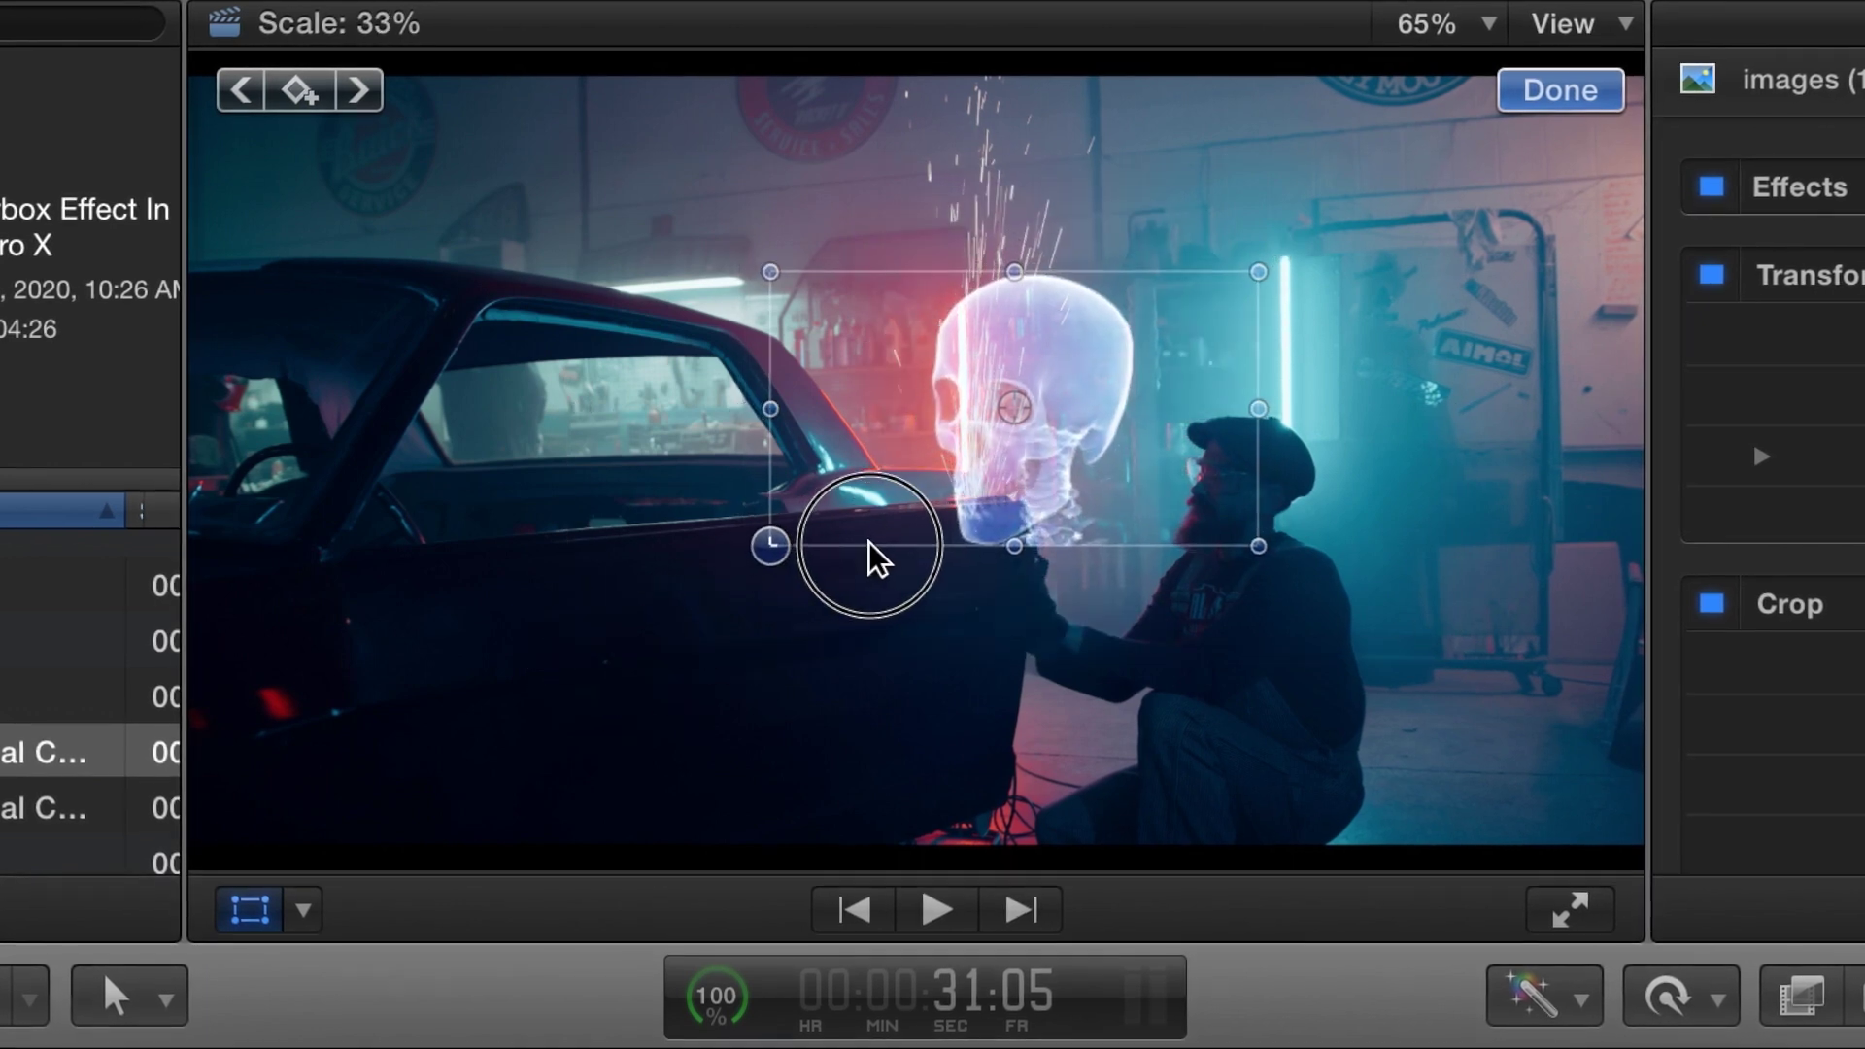
{"action": "left_click_drag", "start_coordinate": [1256, 472], "coordinate": [1414, 544]}
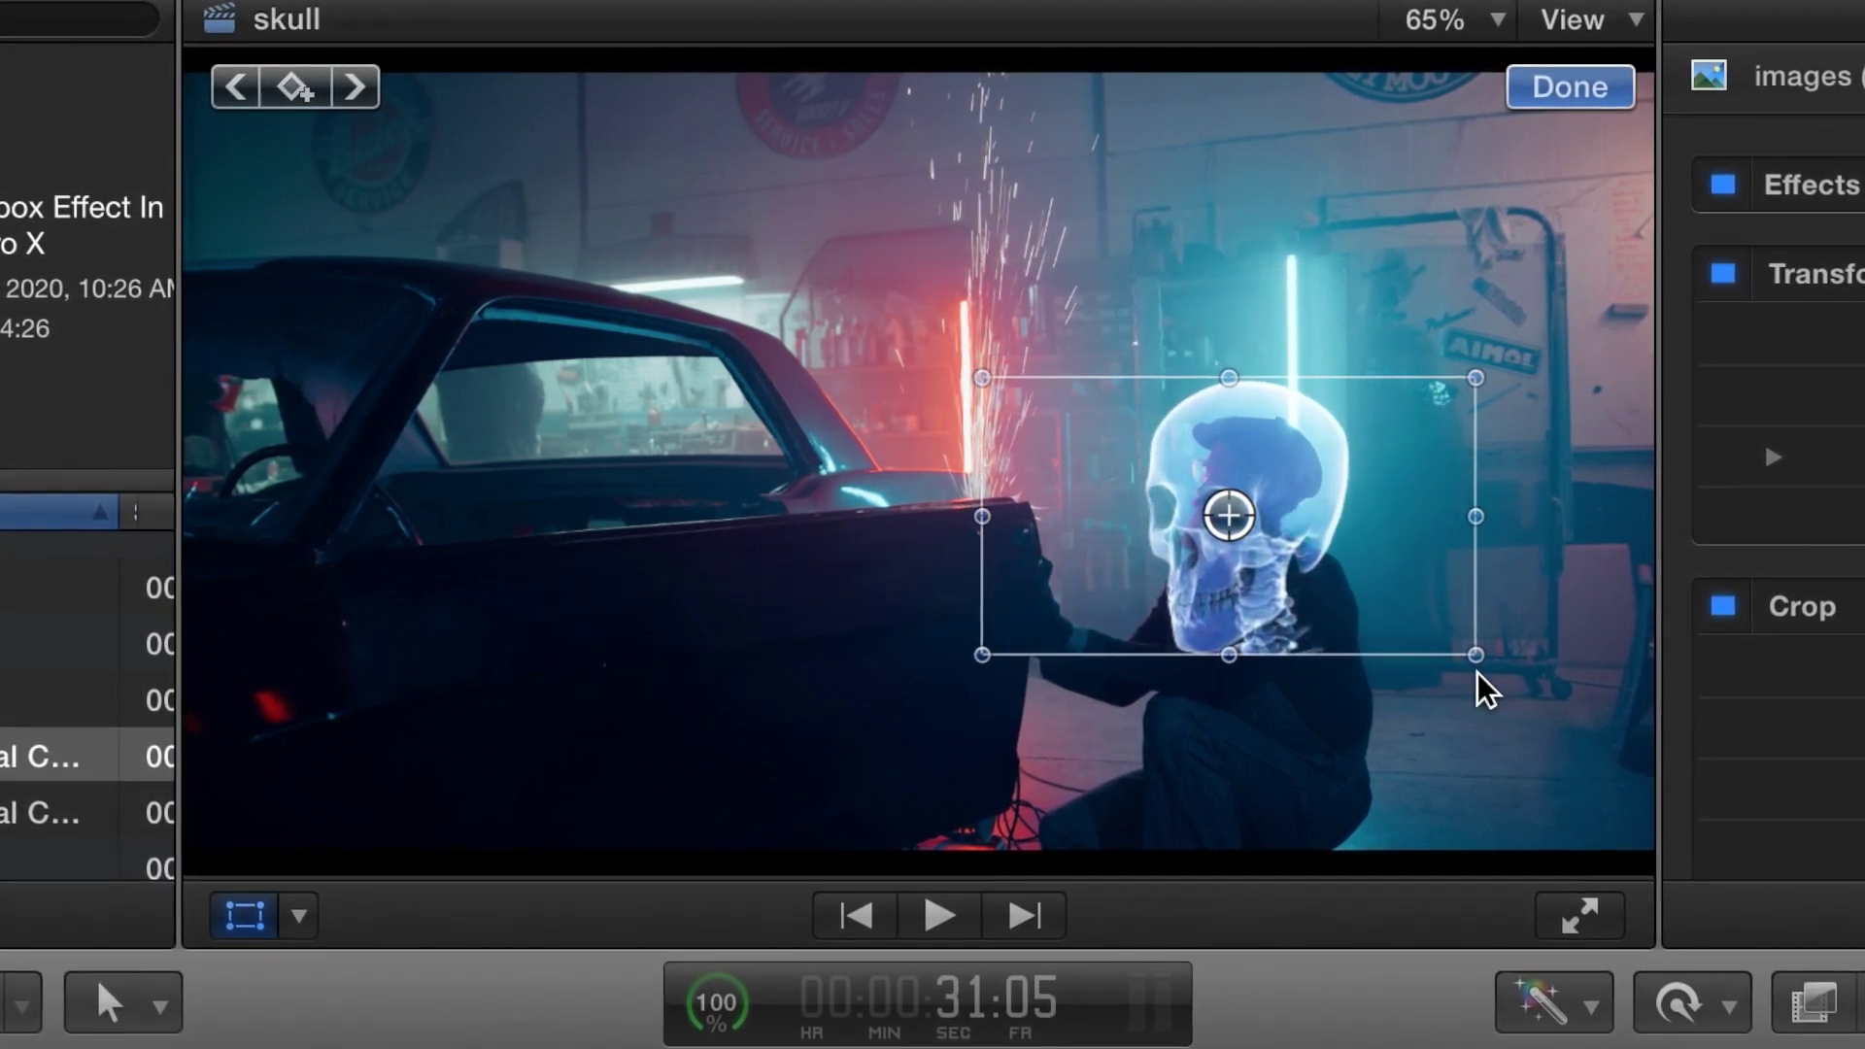
{"action": "left_click_drag", "start_coordinate": [1478, 670], "coordinate": [1313, 483]}
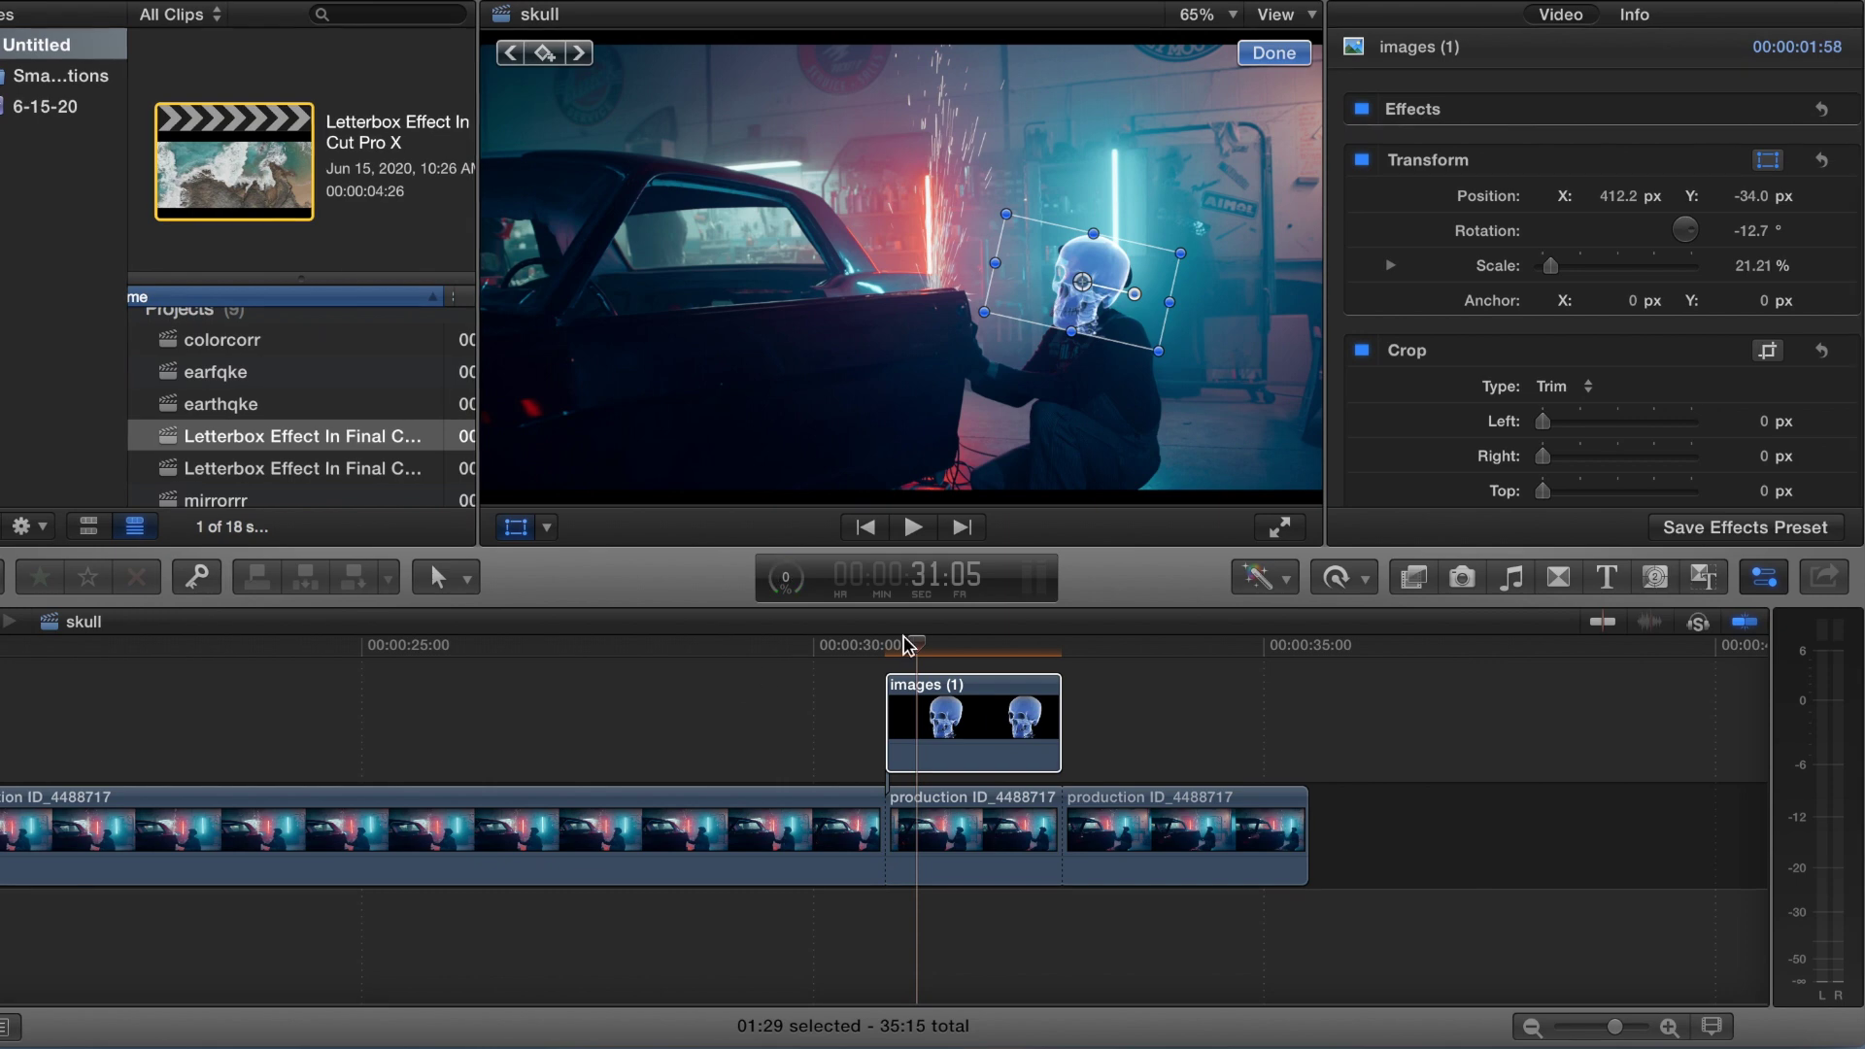
Add a transform keyframe for the skull at the start of its clip, at 30:24
{"action": "left_click", "coordinate": [903, 646]}
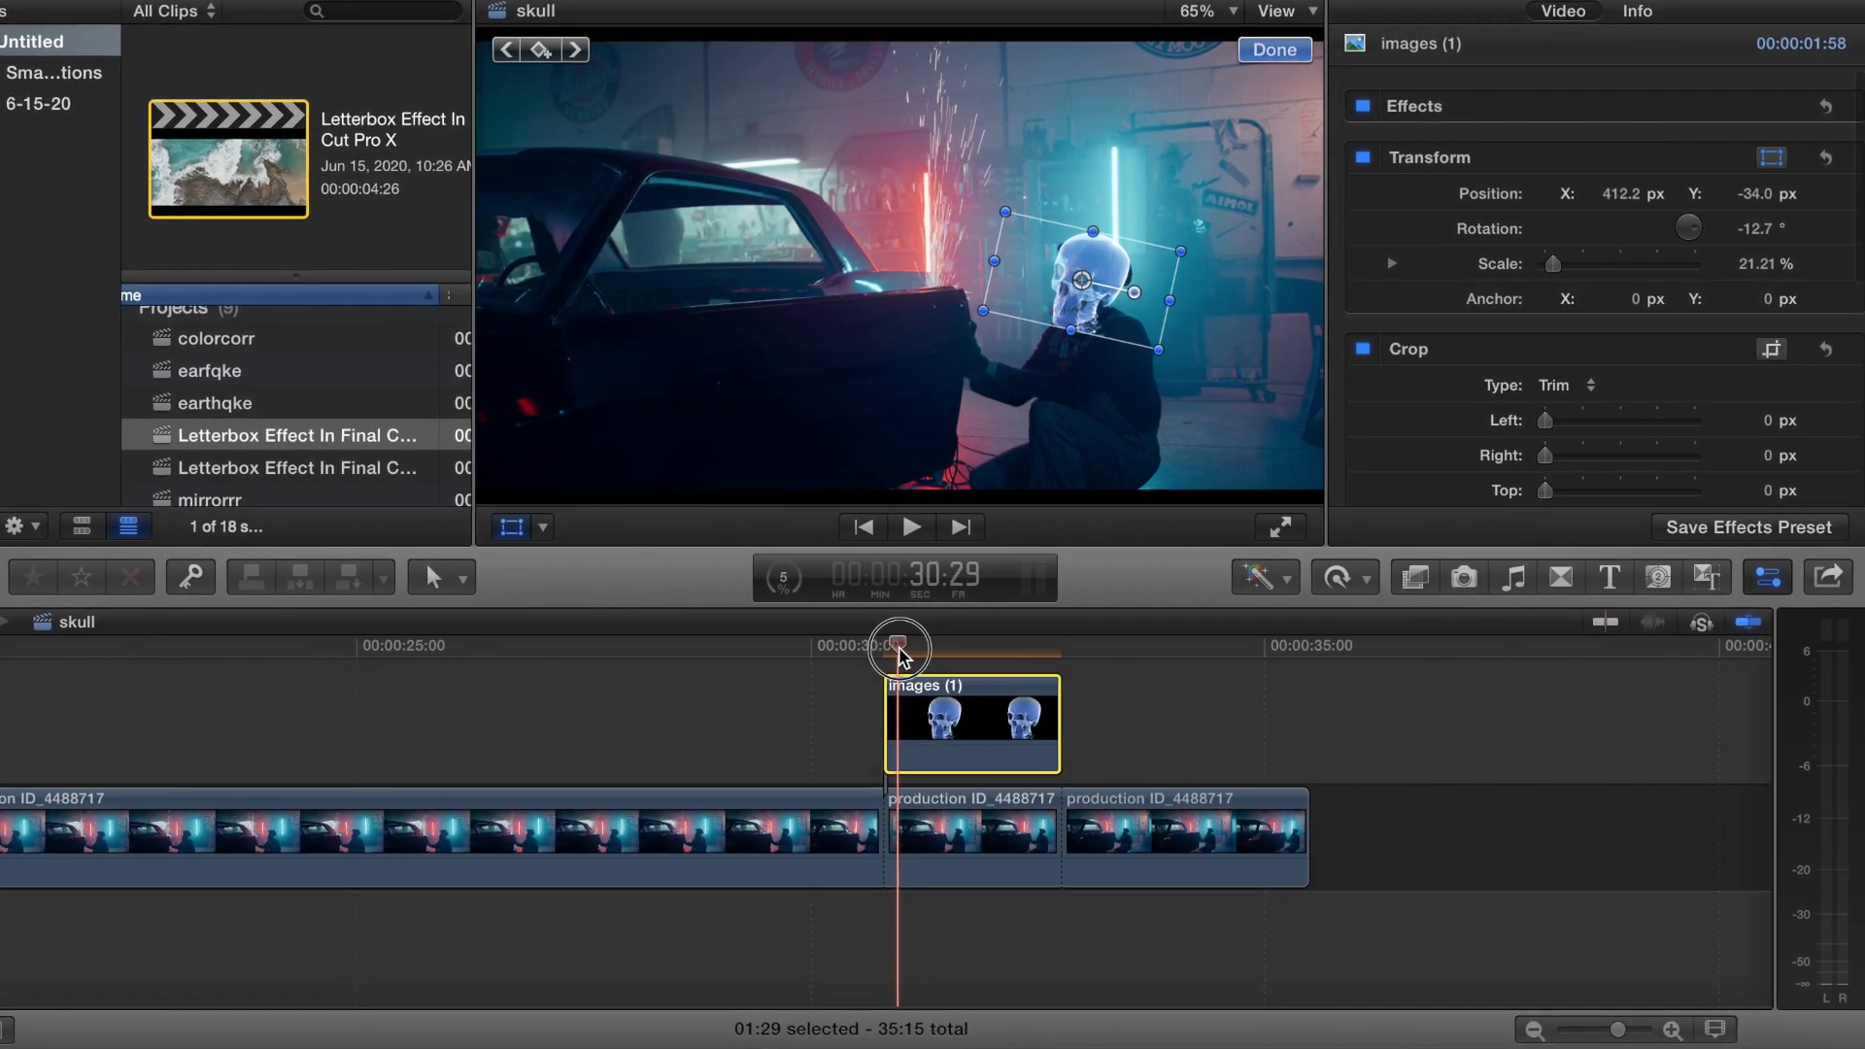
{"action": "left_click_drag", "start_coordinate": [898, 646], "coordinate": [878, 645]}
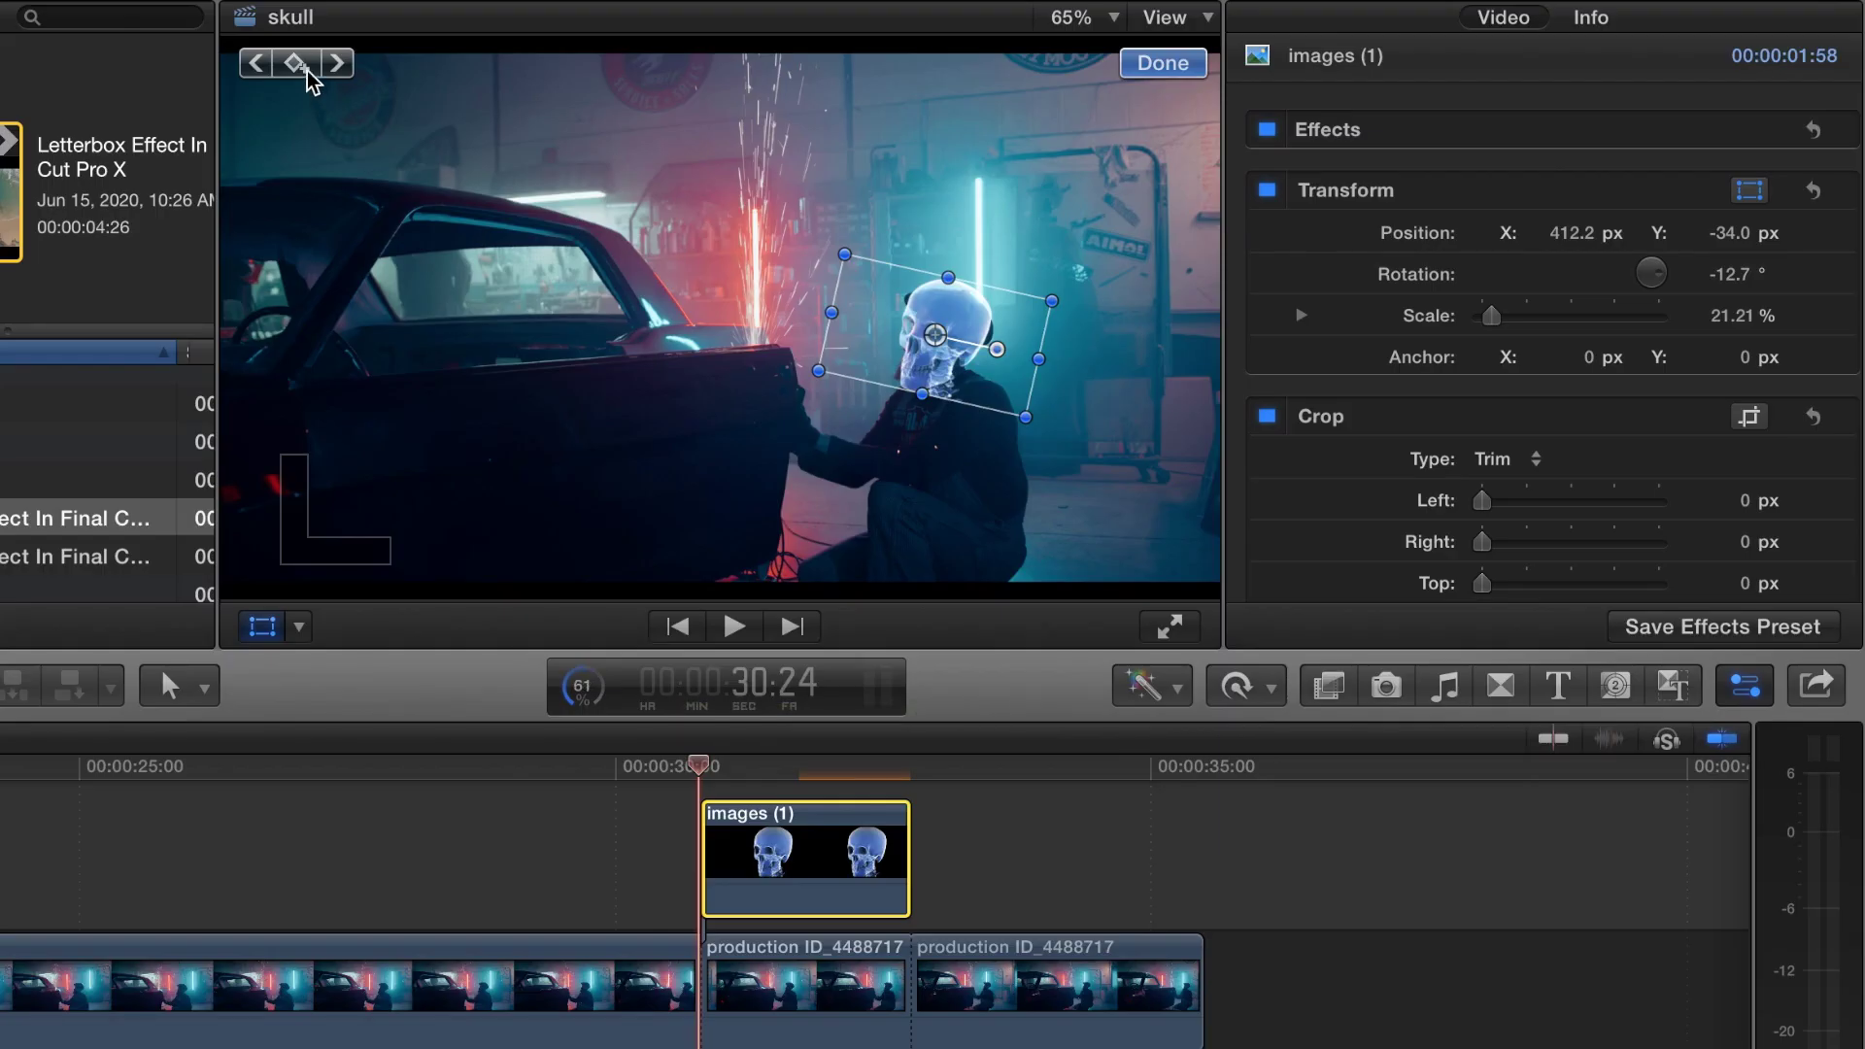
{"action": "left_click", "coordinate": [295, 64]}
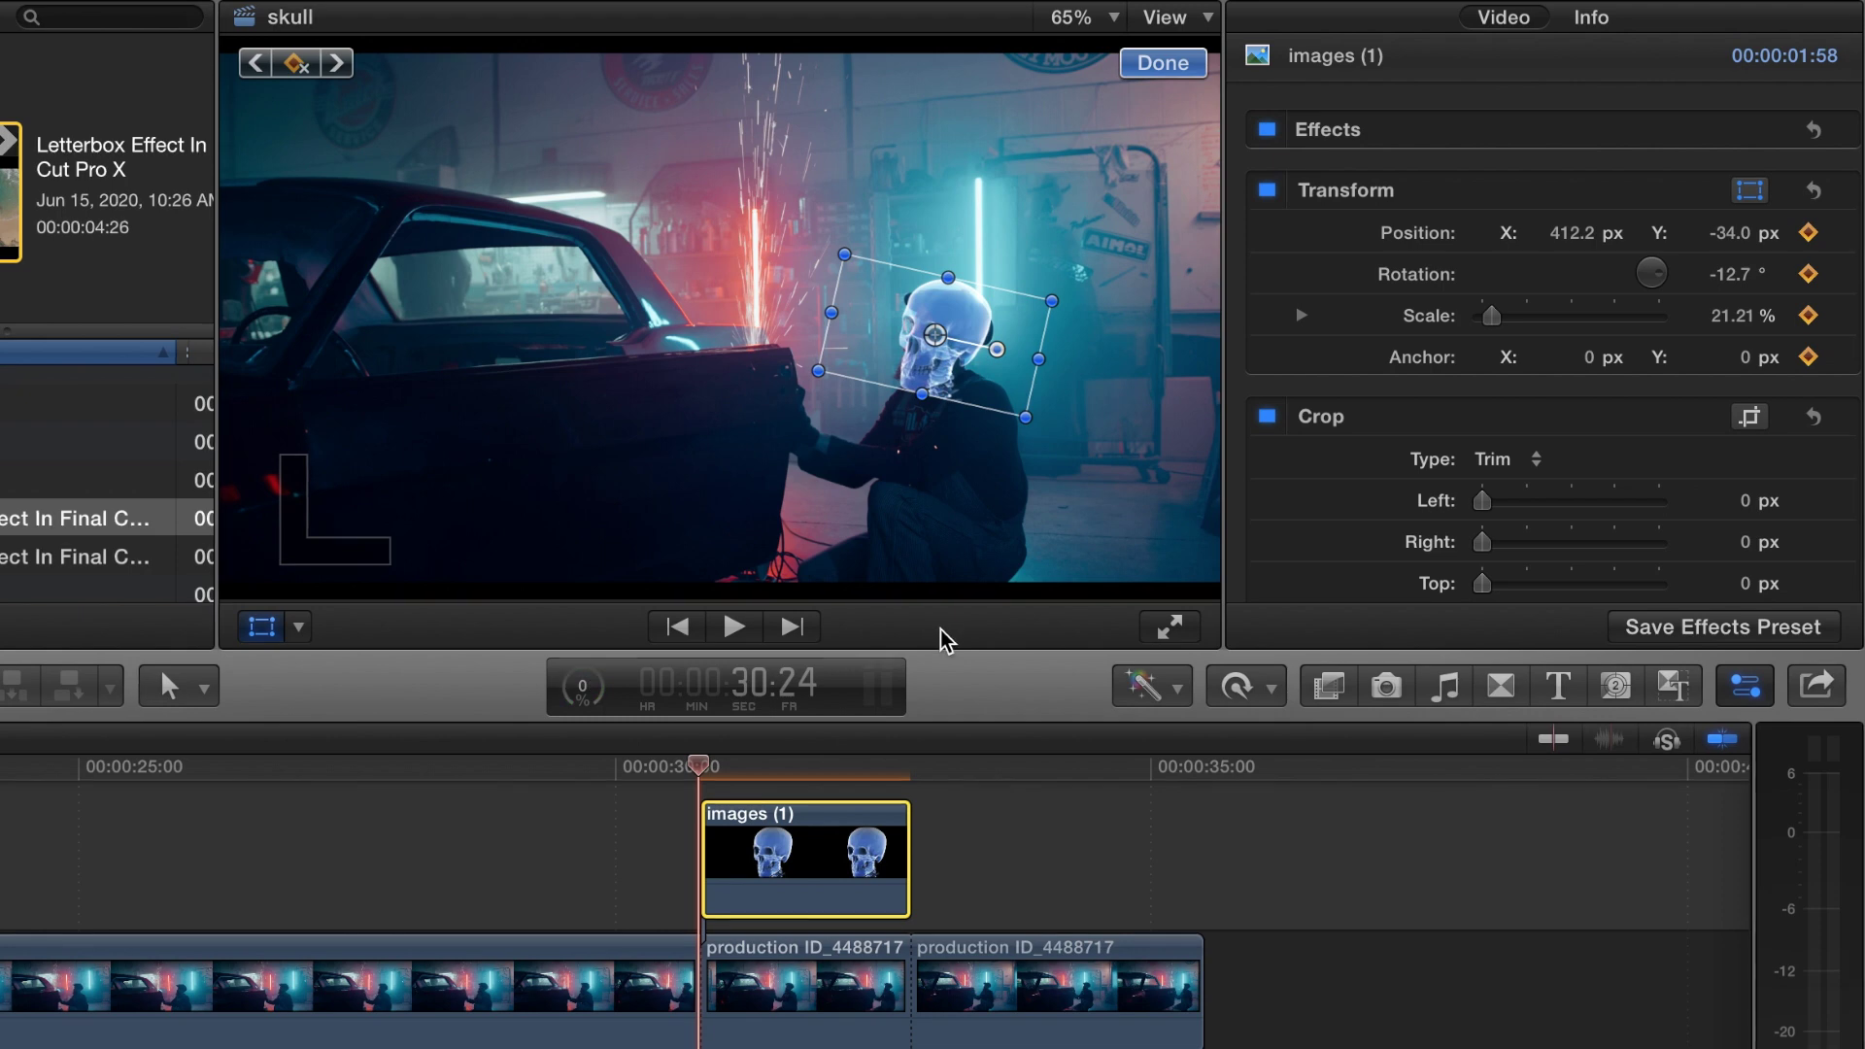
Advance to 31:07 and shift the skull to about X 415.3 px over the man's head, recording a second transform keyframe
{"action": "key", "text": "Right"}
{"action": "key", "text": "Right"}
{"action": "key", "text": "Right"}
{"action": "key", "text": "Right"}
{"action": "key", "text": "Right"}
{"action": "key", "text": "Right"}
{"action": "key", "text": "Right"}
{"action": "key", "text": "Right"}
{"action": "key", "text": "Right"}
{"action": "key", "text": "Right"}
{"action": "key", "text": "Right"}
{"action": "key", "text": "Right"}
{"action": "key", "text": "Right"}
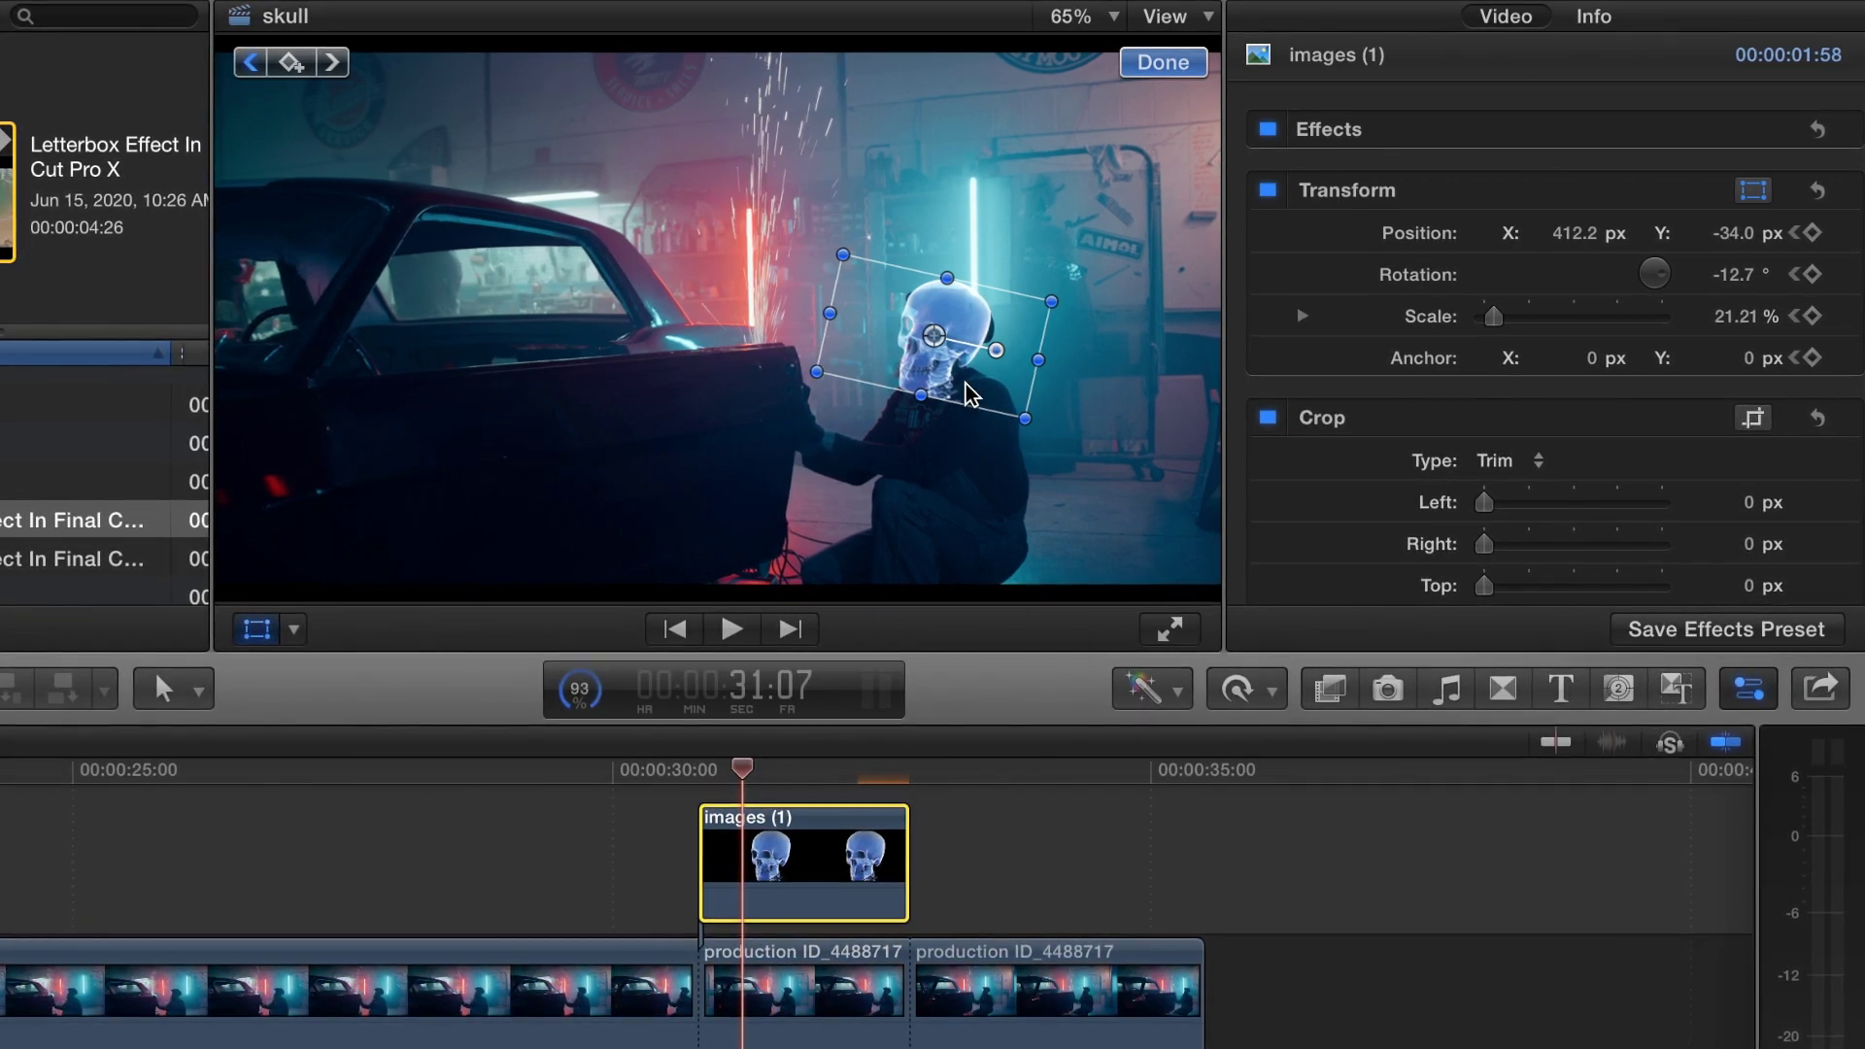
{"action": "left_click", "coordinate": [941, 315]}
{"action": "left_click_drag", "start_coordinate": [940, 316], "coordinate": [943, 316]}
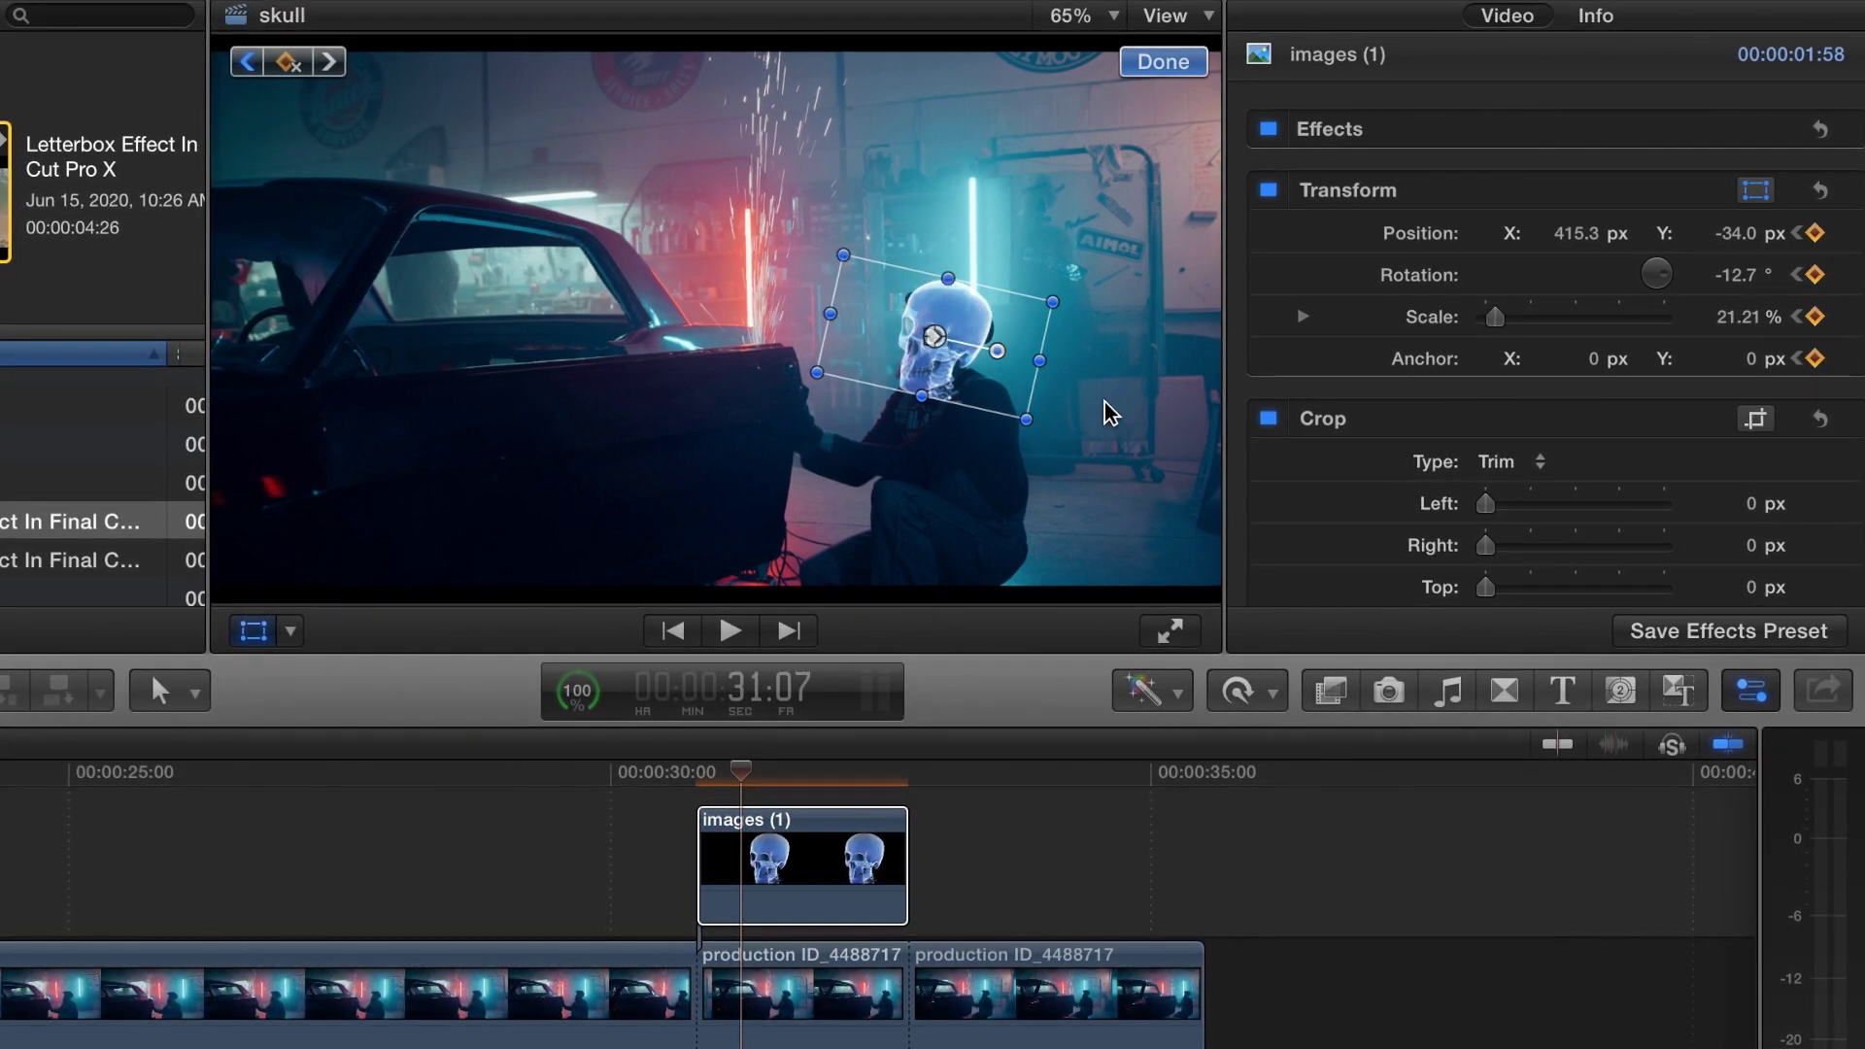
Advance to 31:19 and nudge the skull slightly left over the man's head, recording a position keyframe
{"action": "key", "text": "Right"}
{"action": "key", "text": "Right"}
{"action": "key", "text": "Right"}
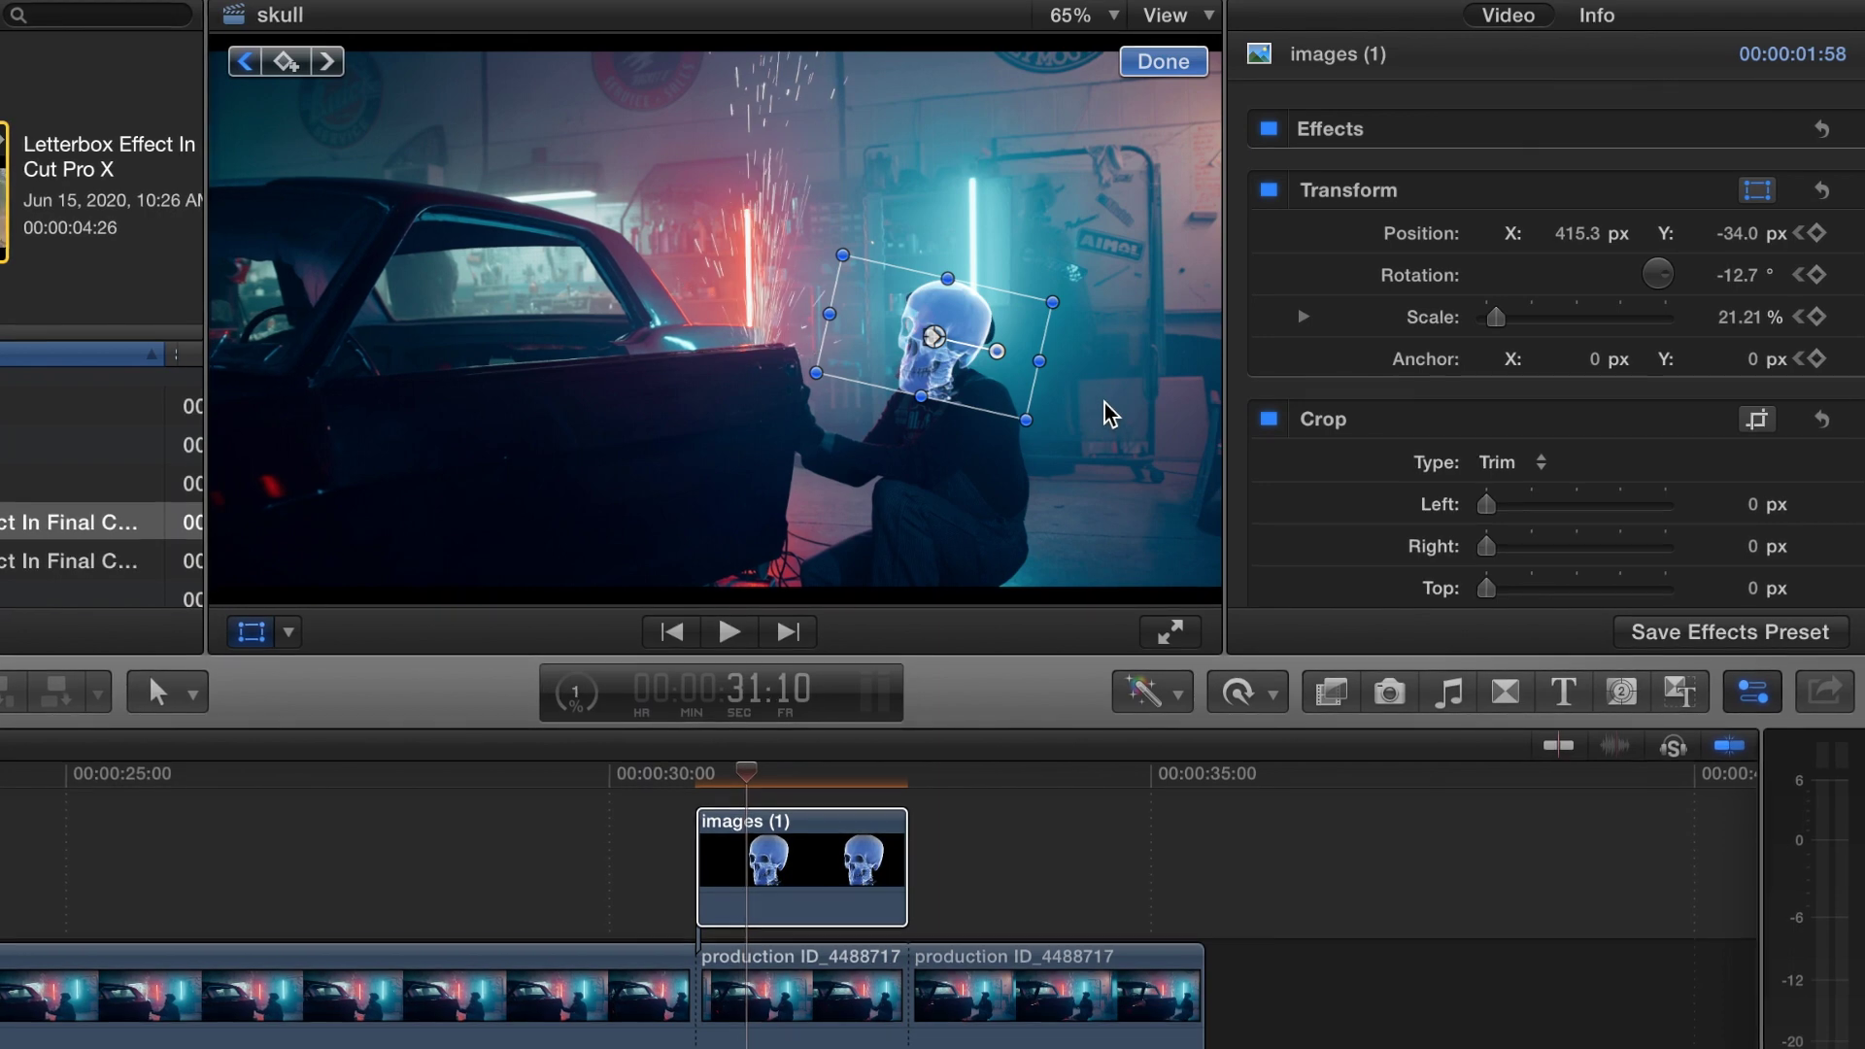
{"action": "key", "text": "Right"}
{"action": "key", "text": "Right"}
{"action": "key", "text": "Right"}
{"action": "key", "text": "Right"}
{"action": "key", "text": "Right"}
{"action": "key", "text": "Right"}
{"action": "key", "text": "Right"}
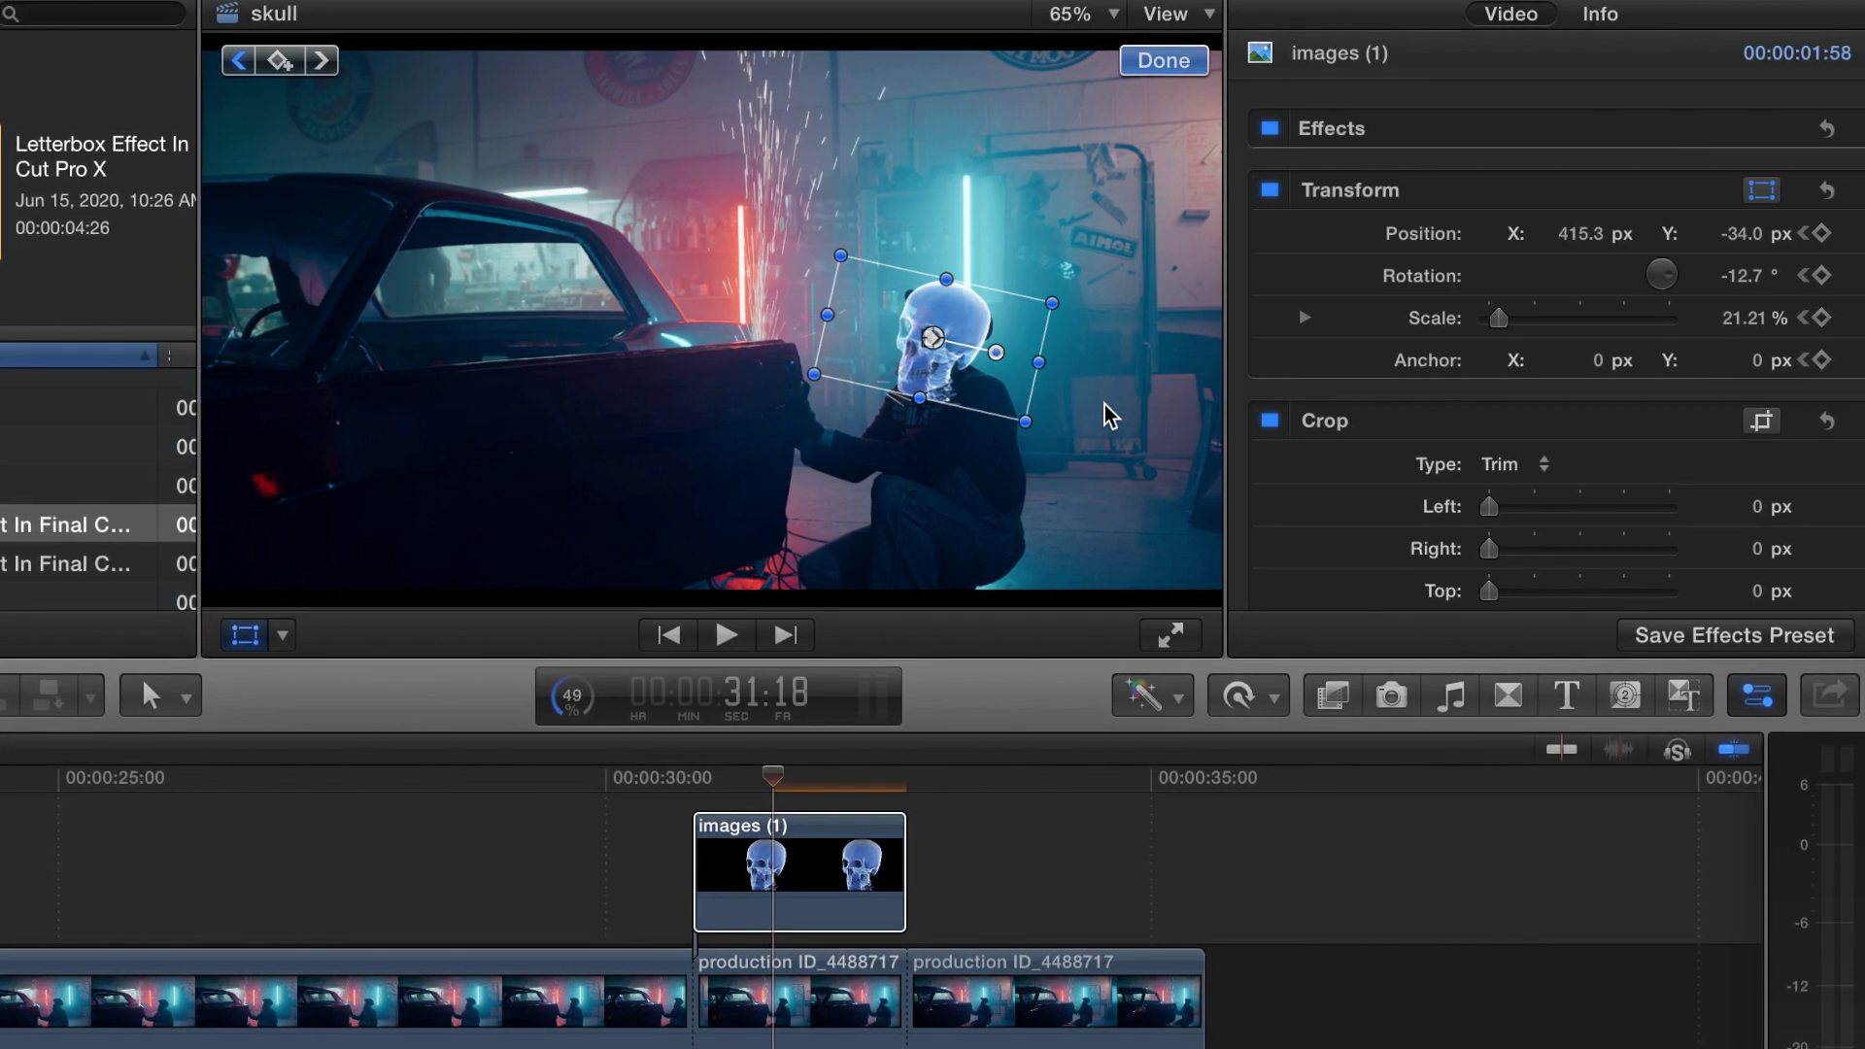
{"action": "key", "text": "Right"}
{"action": "key", "text": "Right"}
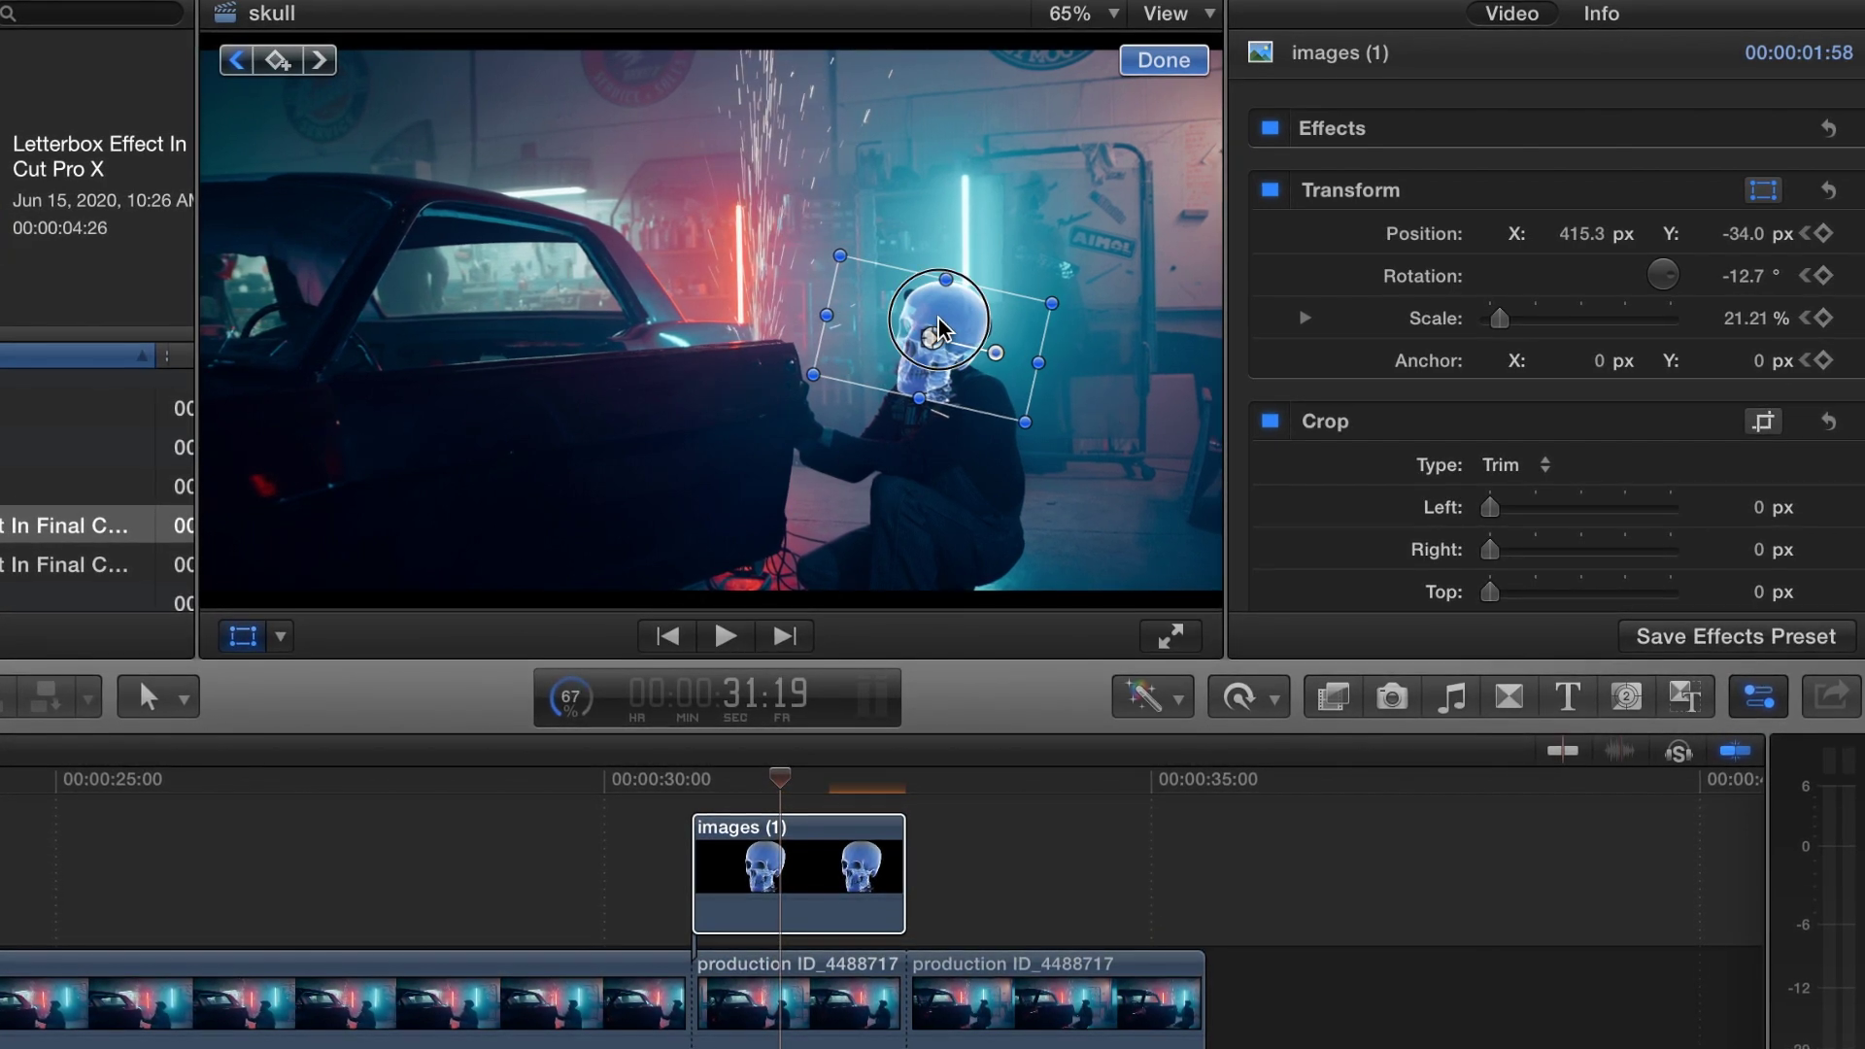
{"action": "left_click_drag", "start_coordinate": [939, 320], "coordinate": [935, 318]}
Advance to 32:00 and shift the skull to about X 402.8, Y -28.7 px, recording a position keyframe
{"action": "key", "text": "Right"}
{"action": "key", "text": "Right"}
{"action": "key", "text": "Right"}
{"action": "key", "text": "Right"}
{"action": "key", "text": "Right"}
{"action": "key", "text": "Right"}
{"action": "key", "text": "Right"}
{"action": "key", "text": "Right"}
{"action": "key", "text": "Right"}
{"action": "key", "text": "Right"}
{"action": "key", "text": "Right"}
{"action": "left_click_drag", "start_coordinate": [944, 333], "coordinate": [939, 333]}
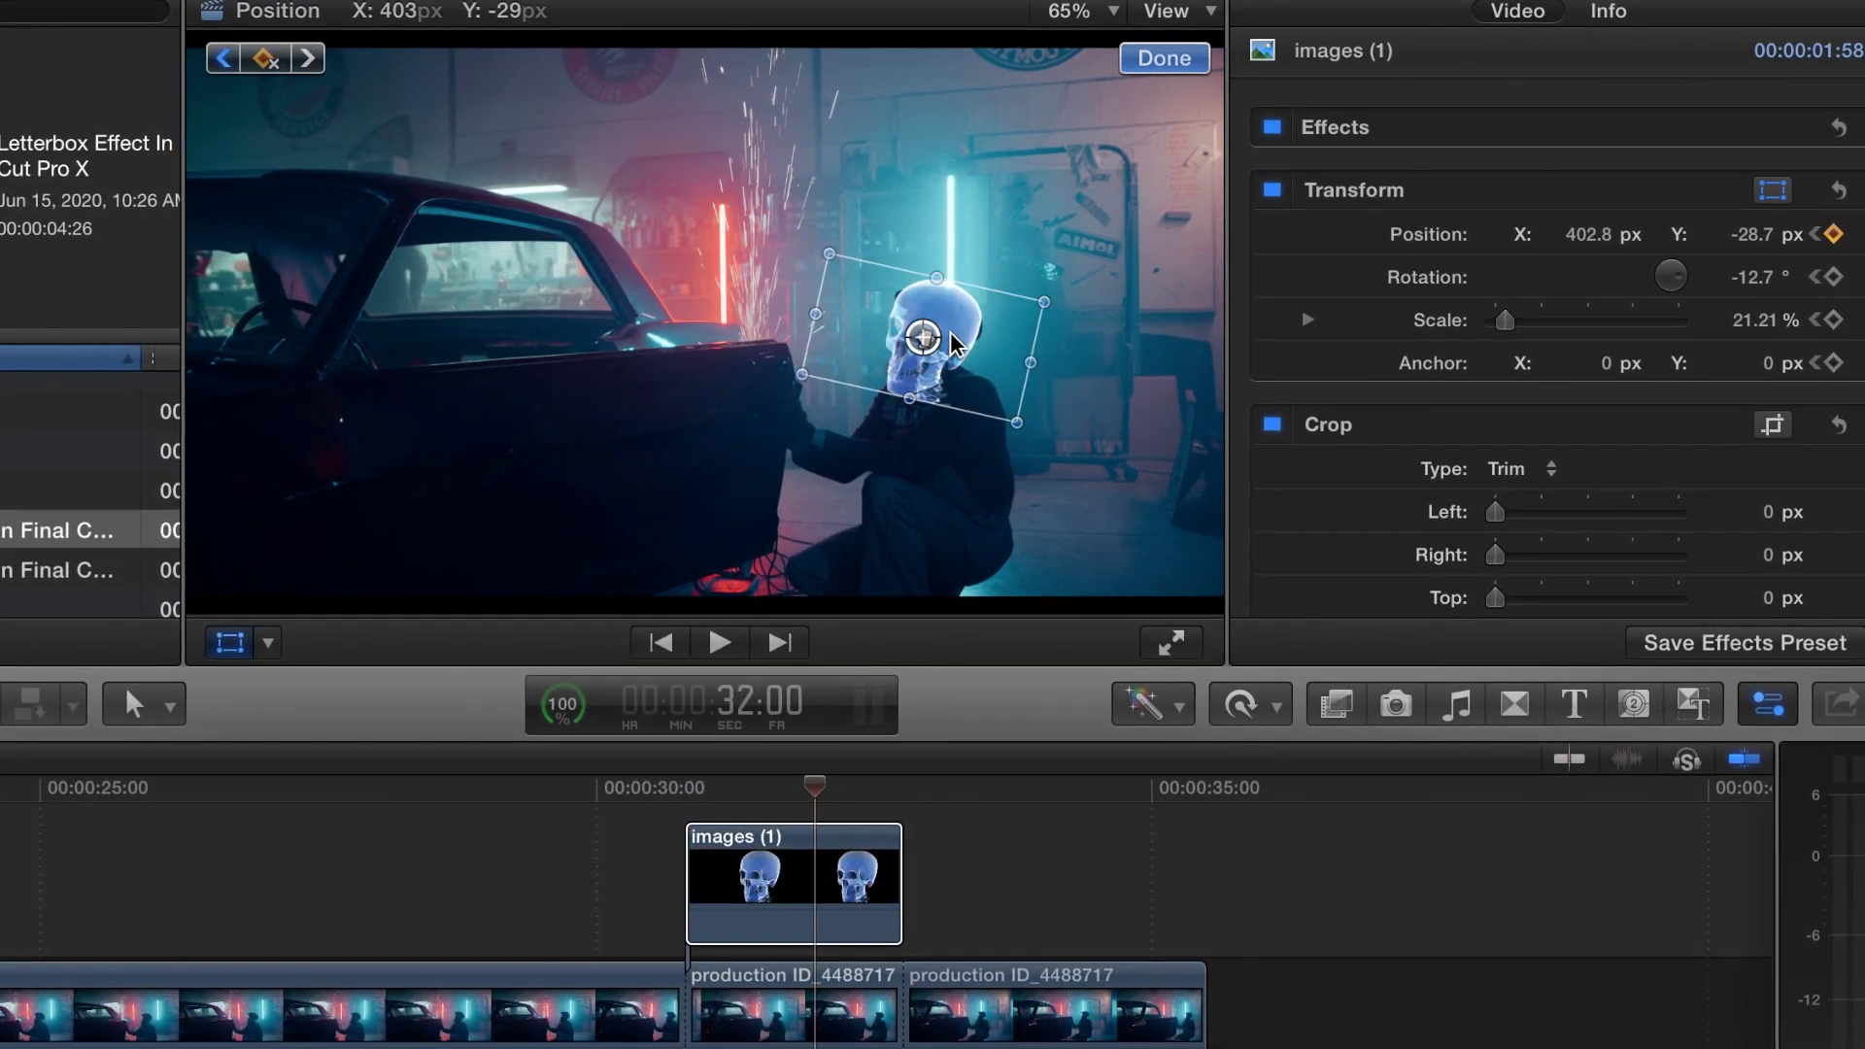
Advance to 32:07 and shift the skull horizontally to about X 382.9 px over the man's head, recording a position keyframe
{"action": "key", "text": "Right"}
{"action": "key", "text": "Right"}
{"action": "key", "text": "Right"}
{"action": "key", "text": "Right"}
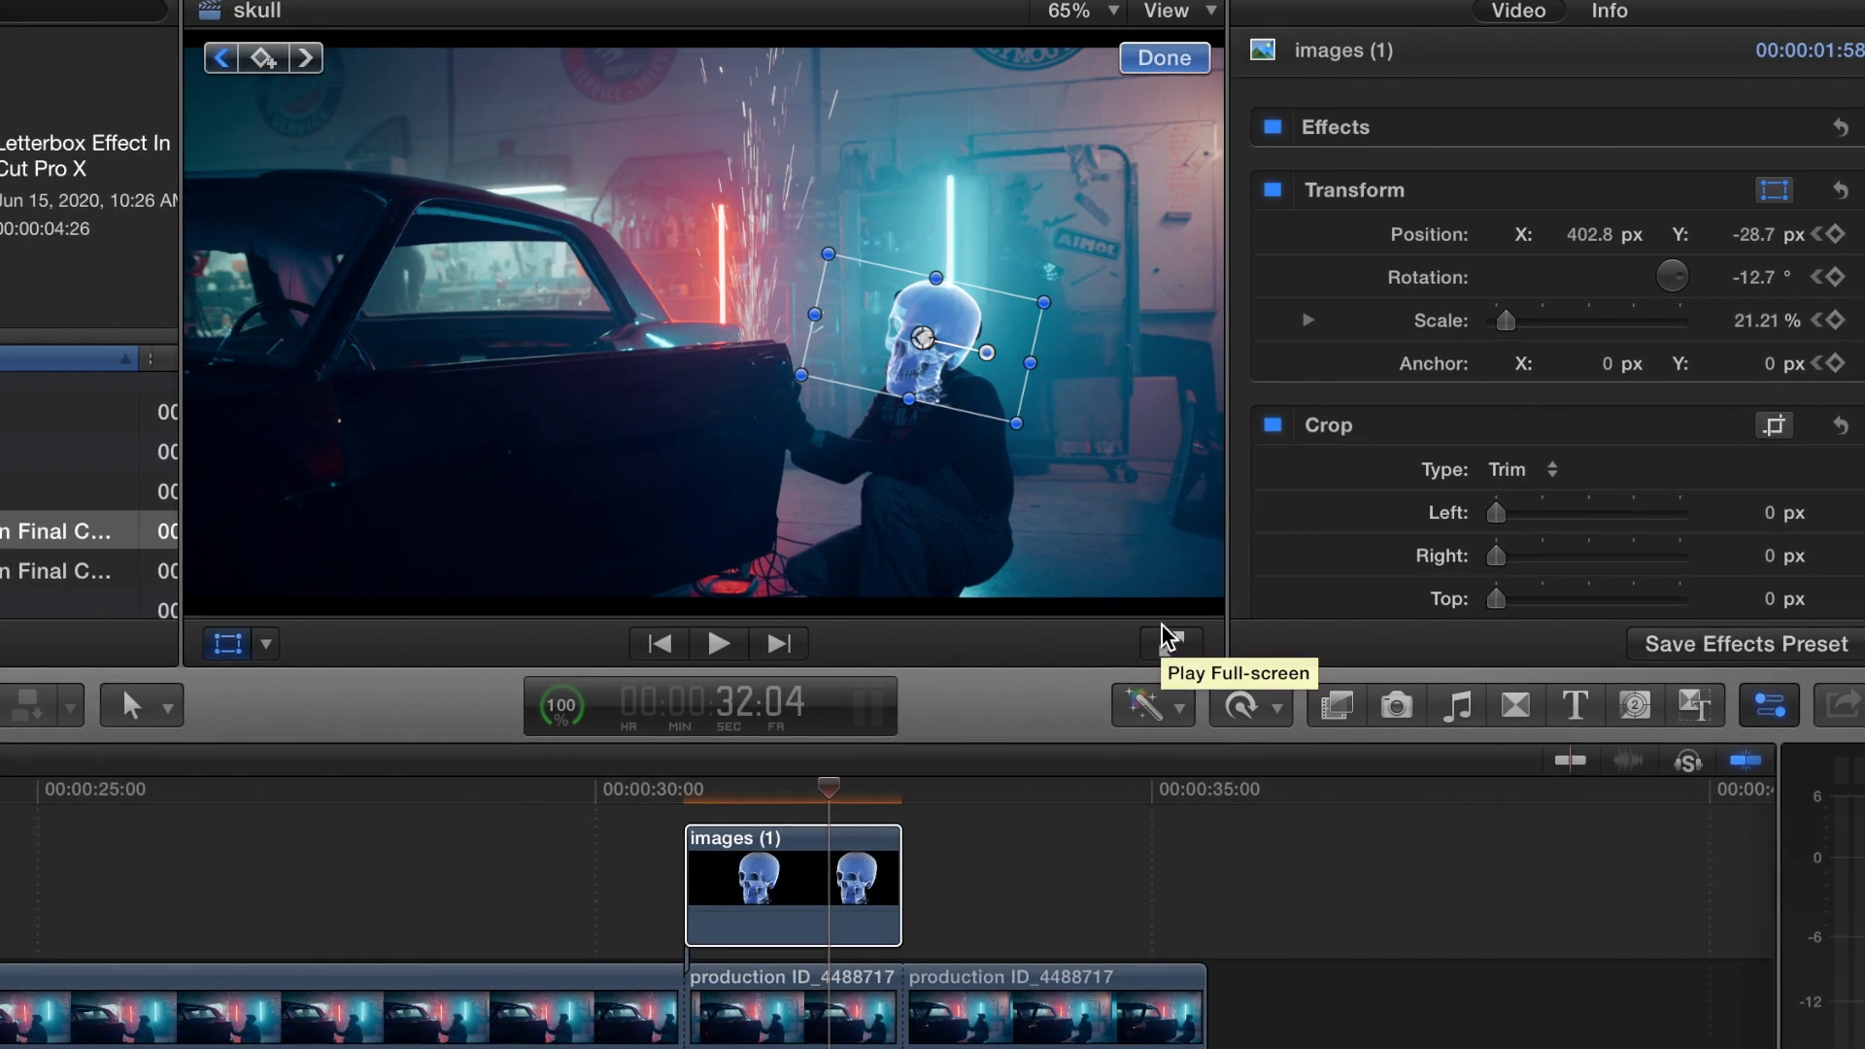
{"action": "key", "text": "Right"}
{"action": "key", "text": "Right"}
{"action": "key", "text": "Right"}
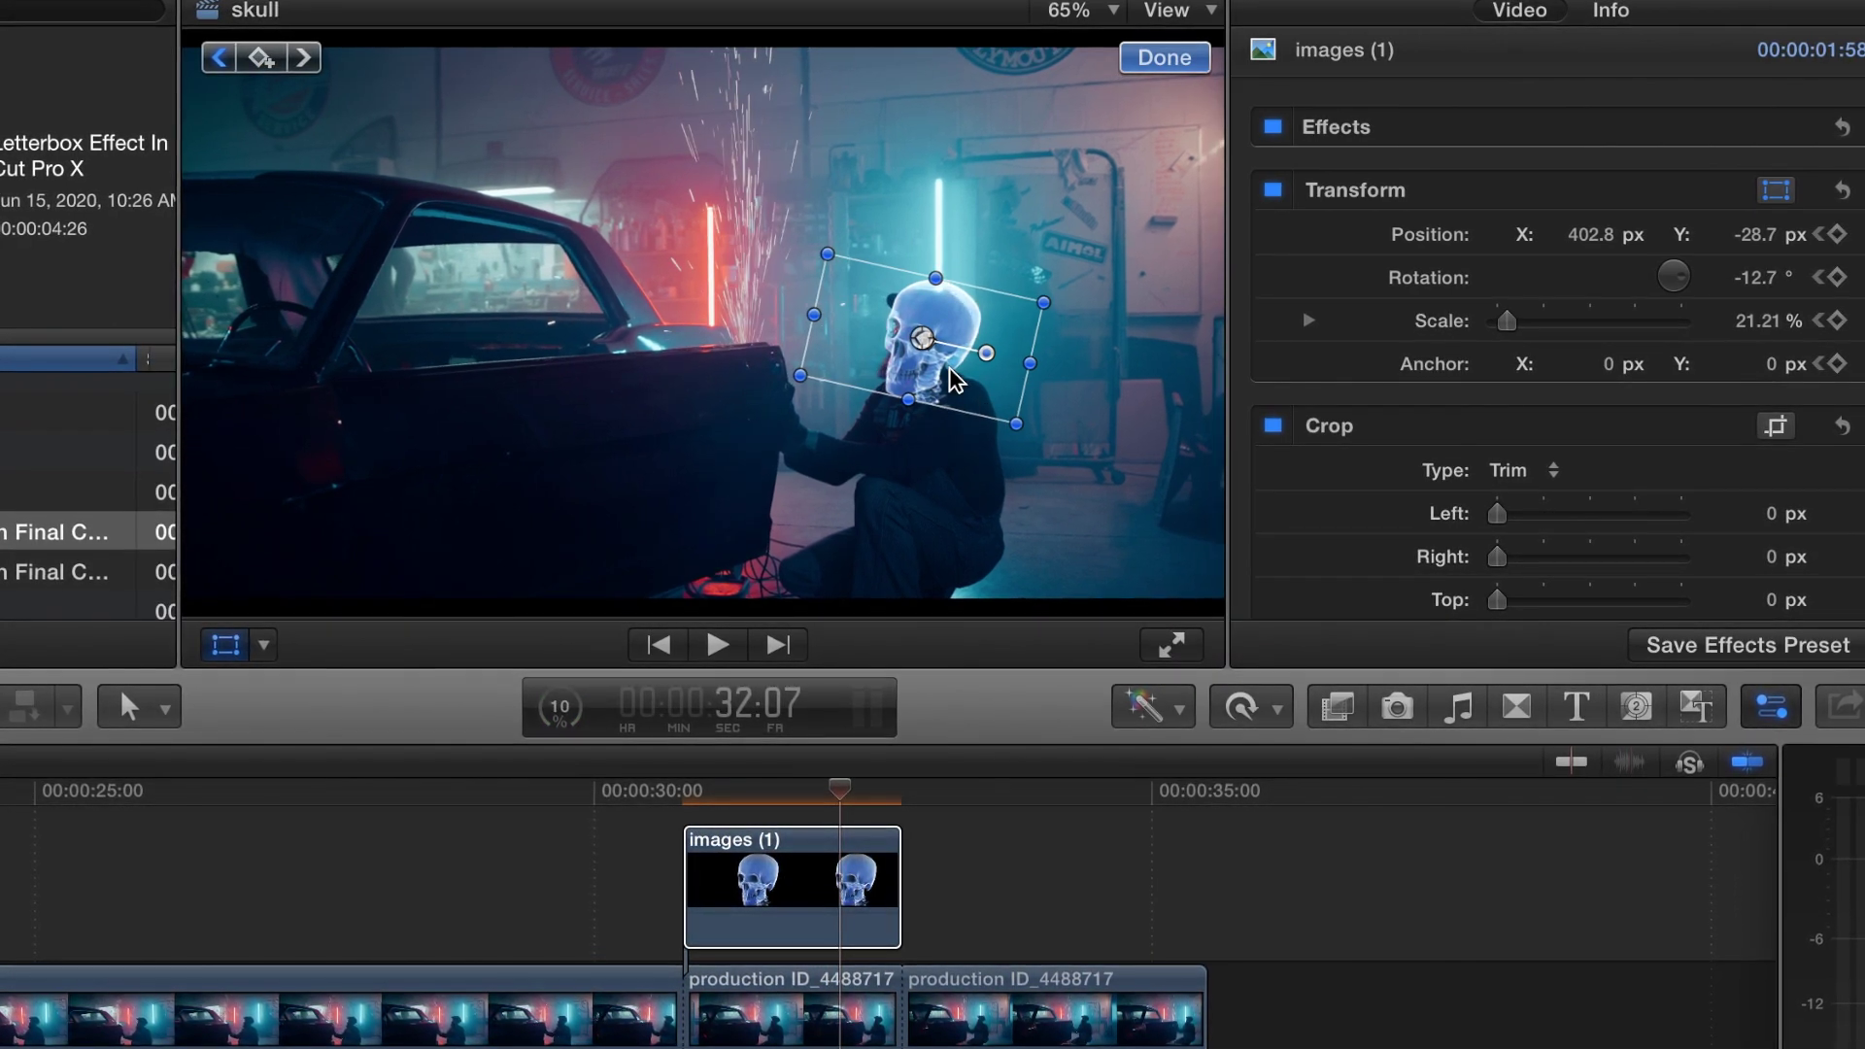
{"action": "left_click_drag", "start_coordinate": [957, 381], "coordinate": [947, 382]}
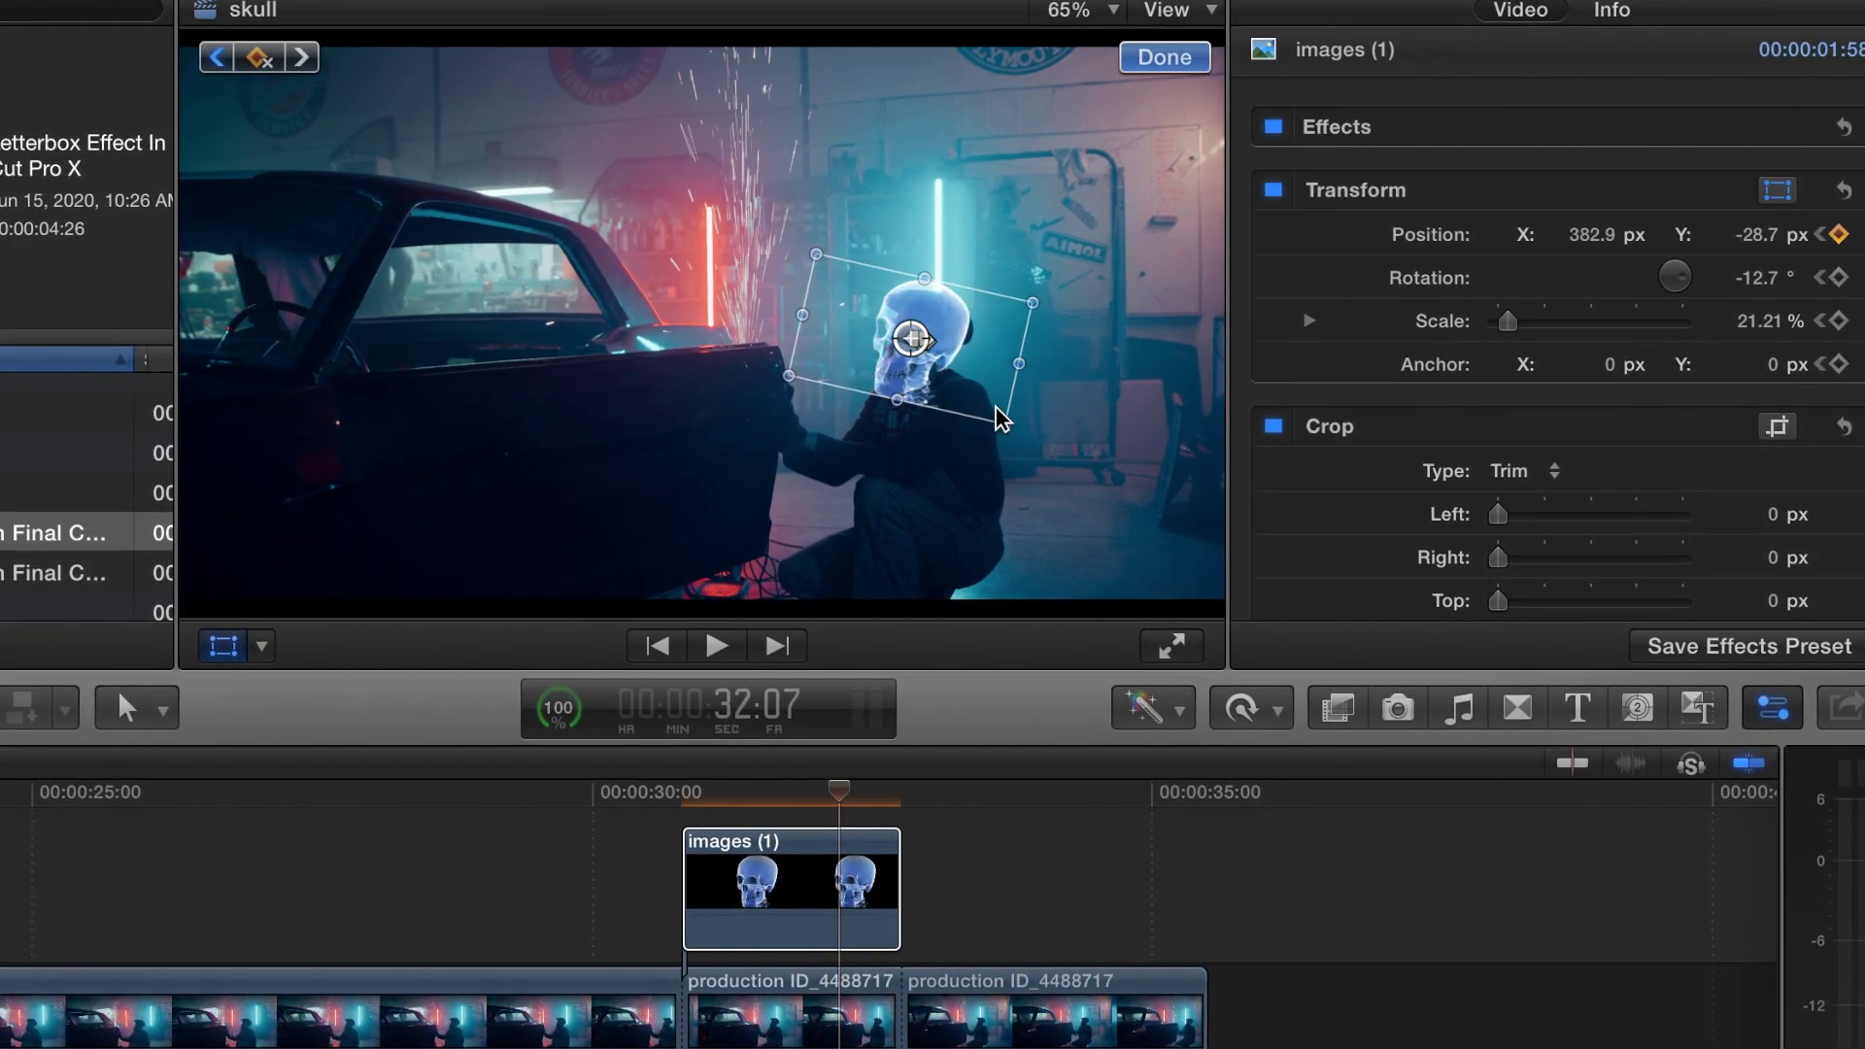
Advance to 32:12 and lower the skull to about Y -31.7 px, recording a position keyframe
{"action": "key", "text": "Right"}
{"action": "key", "text": "Right"}
{"action": "key", "text": "Right"}
{"action": "key", "text": "Right"}
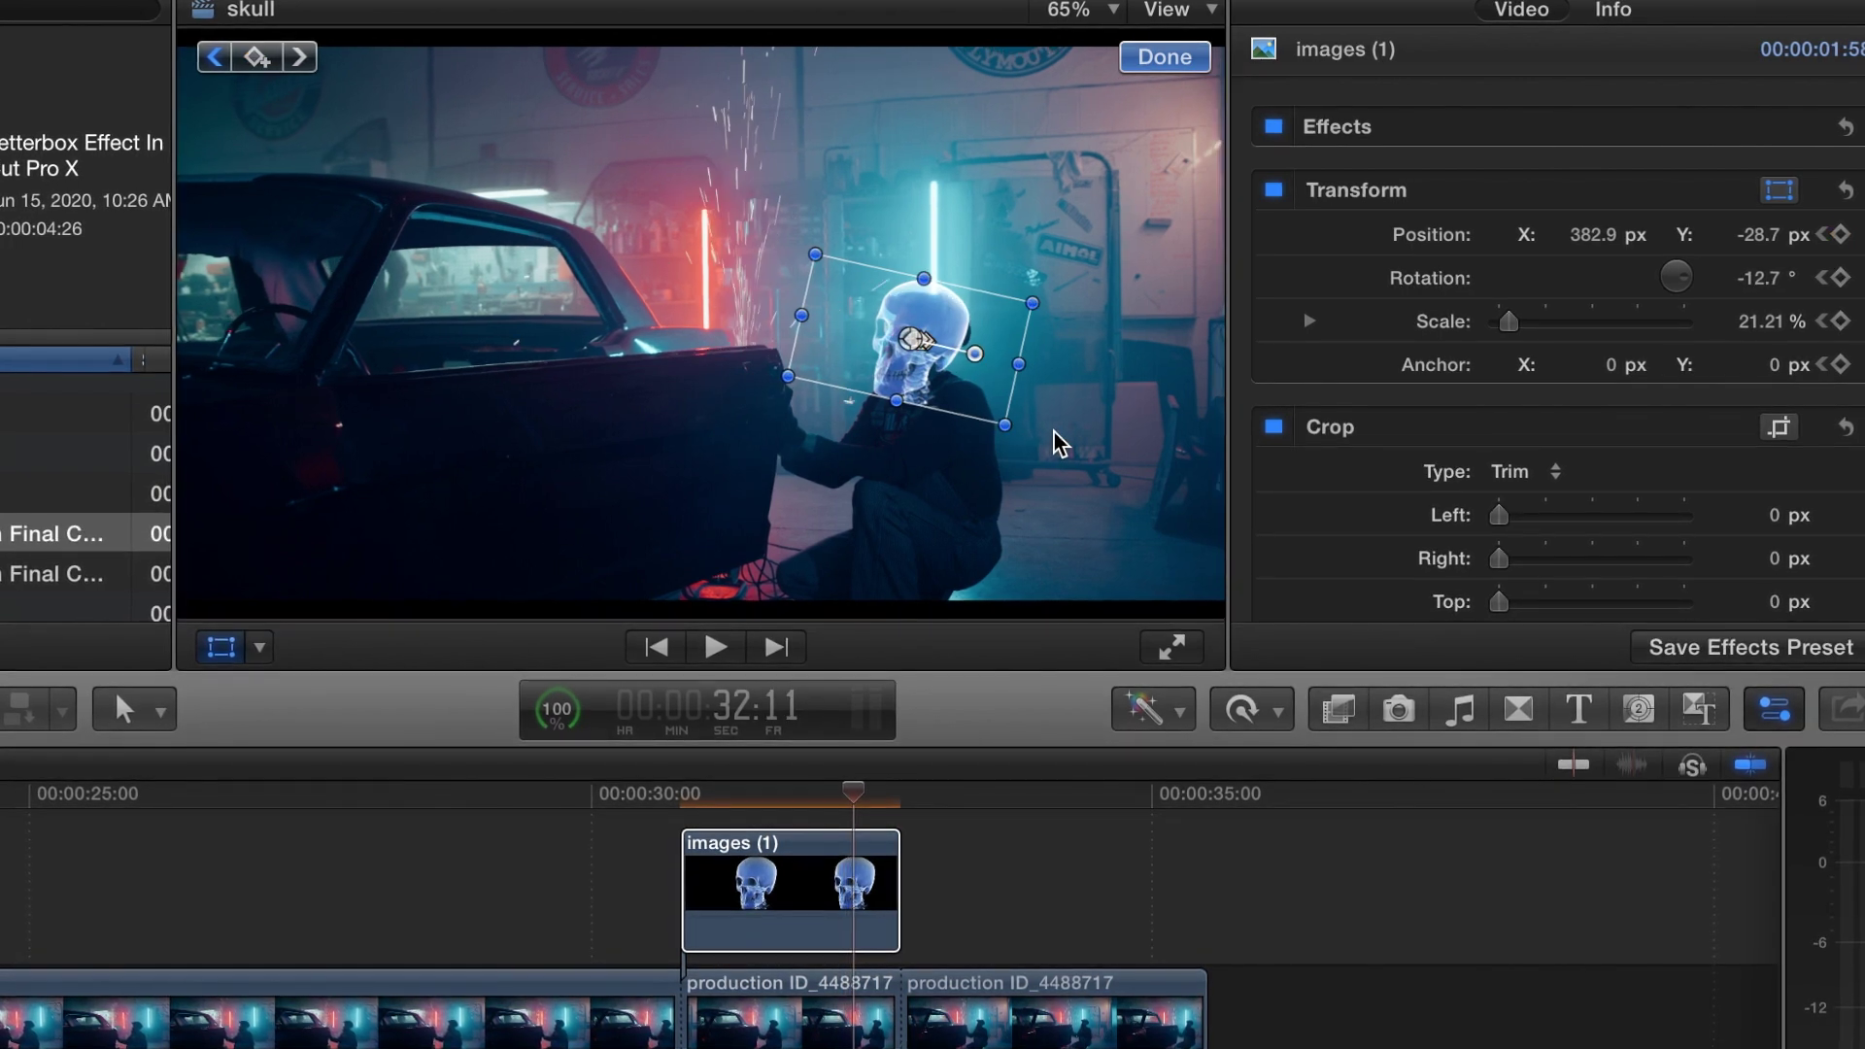
{"action": "key", "text": "Right"}
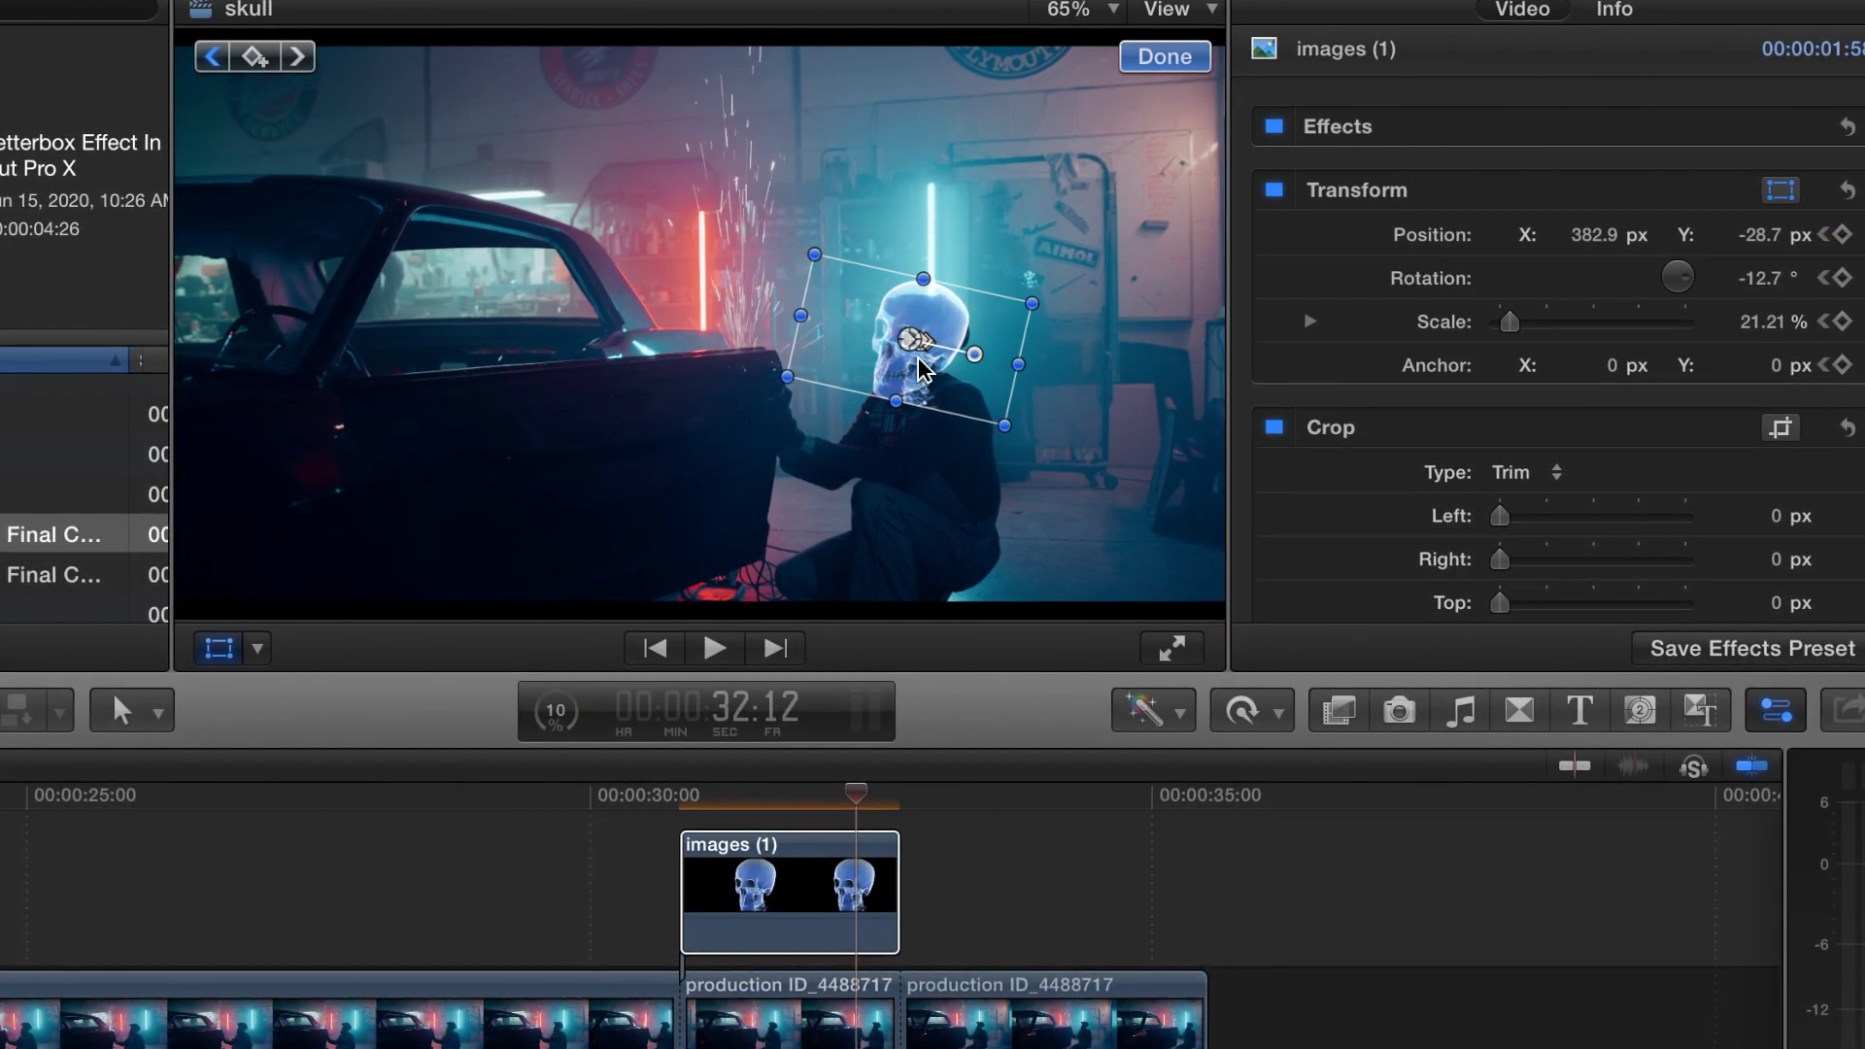
{"action": "left_click", "coordinate": [919, 361]}
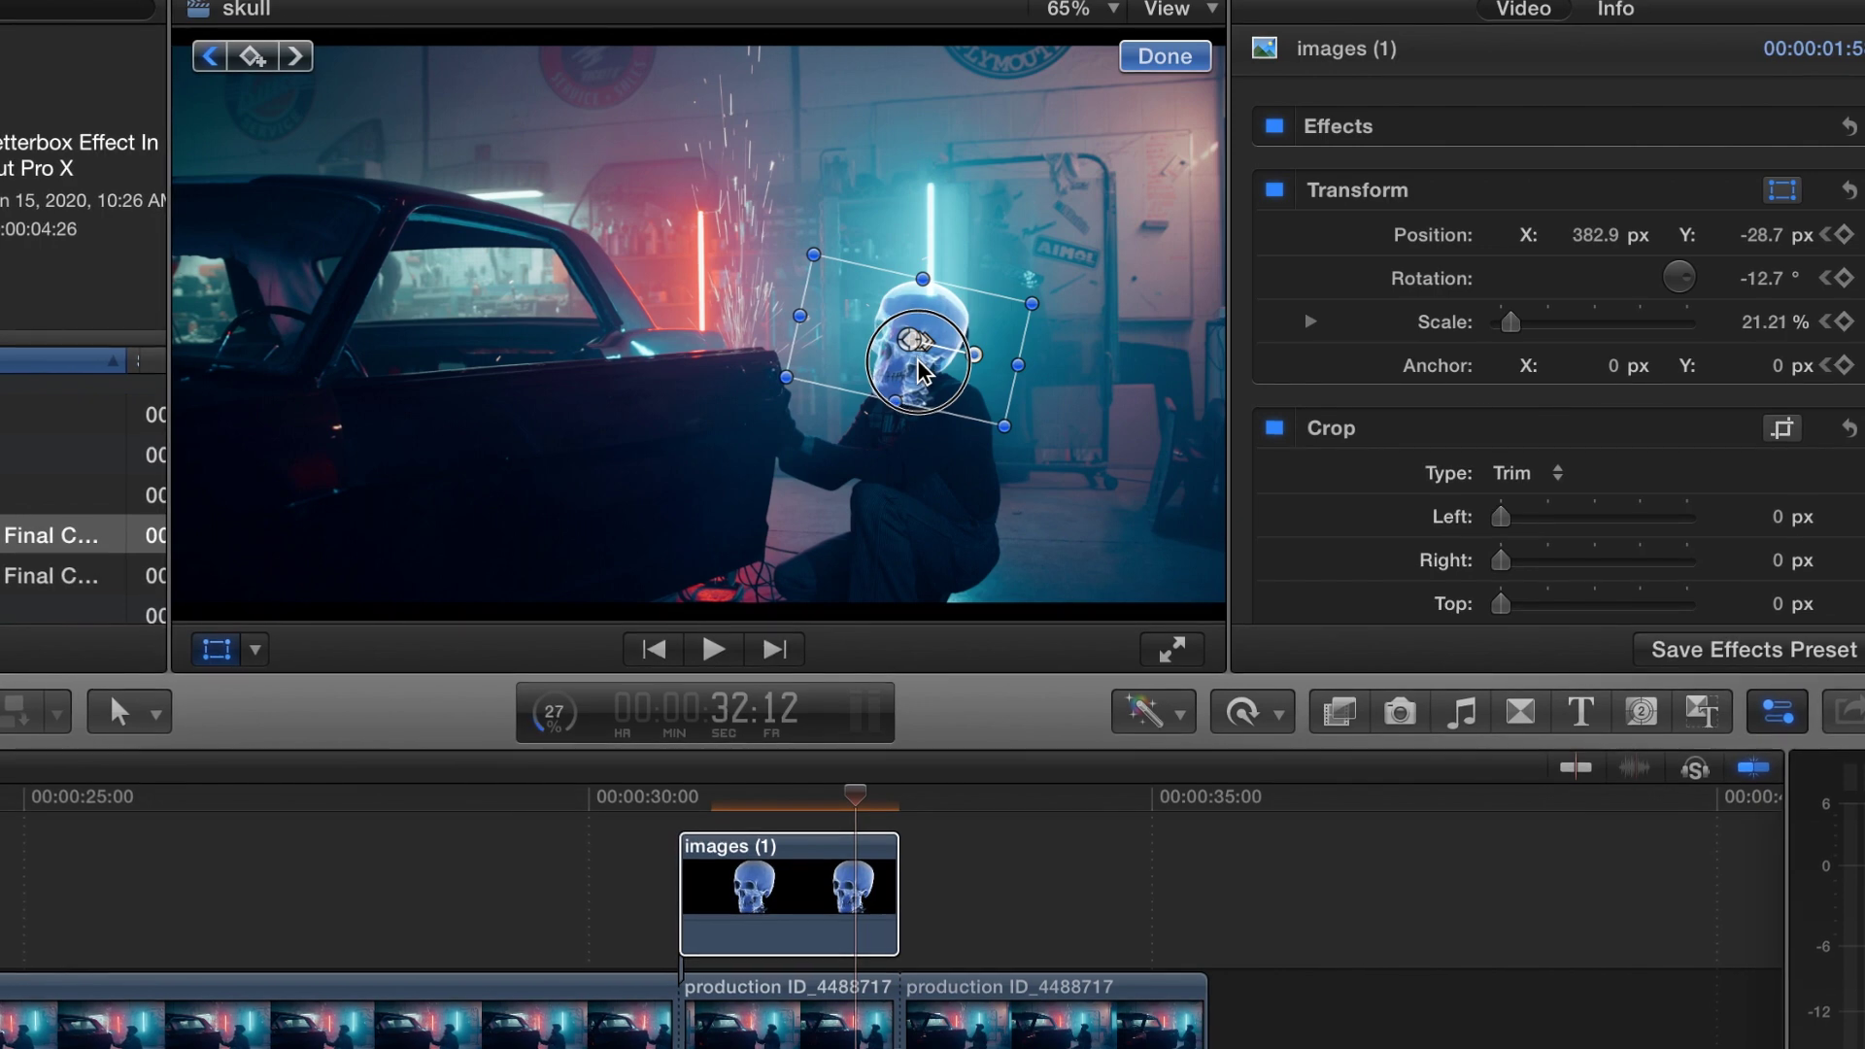
{"action": "left_click_drag", "start_coordinate": [919, 369], "coordinate": [918, 373]}
Examine the skull's alignment with the head frame by frame from 32:12 to just past the clip's end at 32:25
{"action": "key", "text": "Right"}
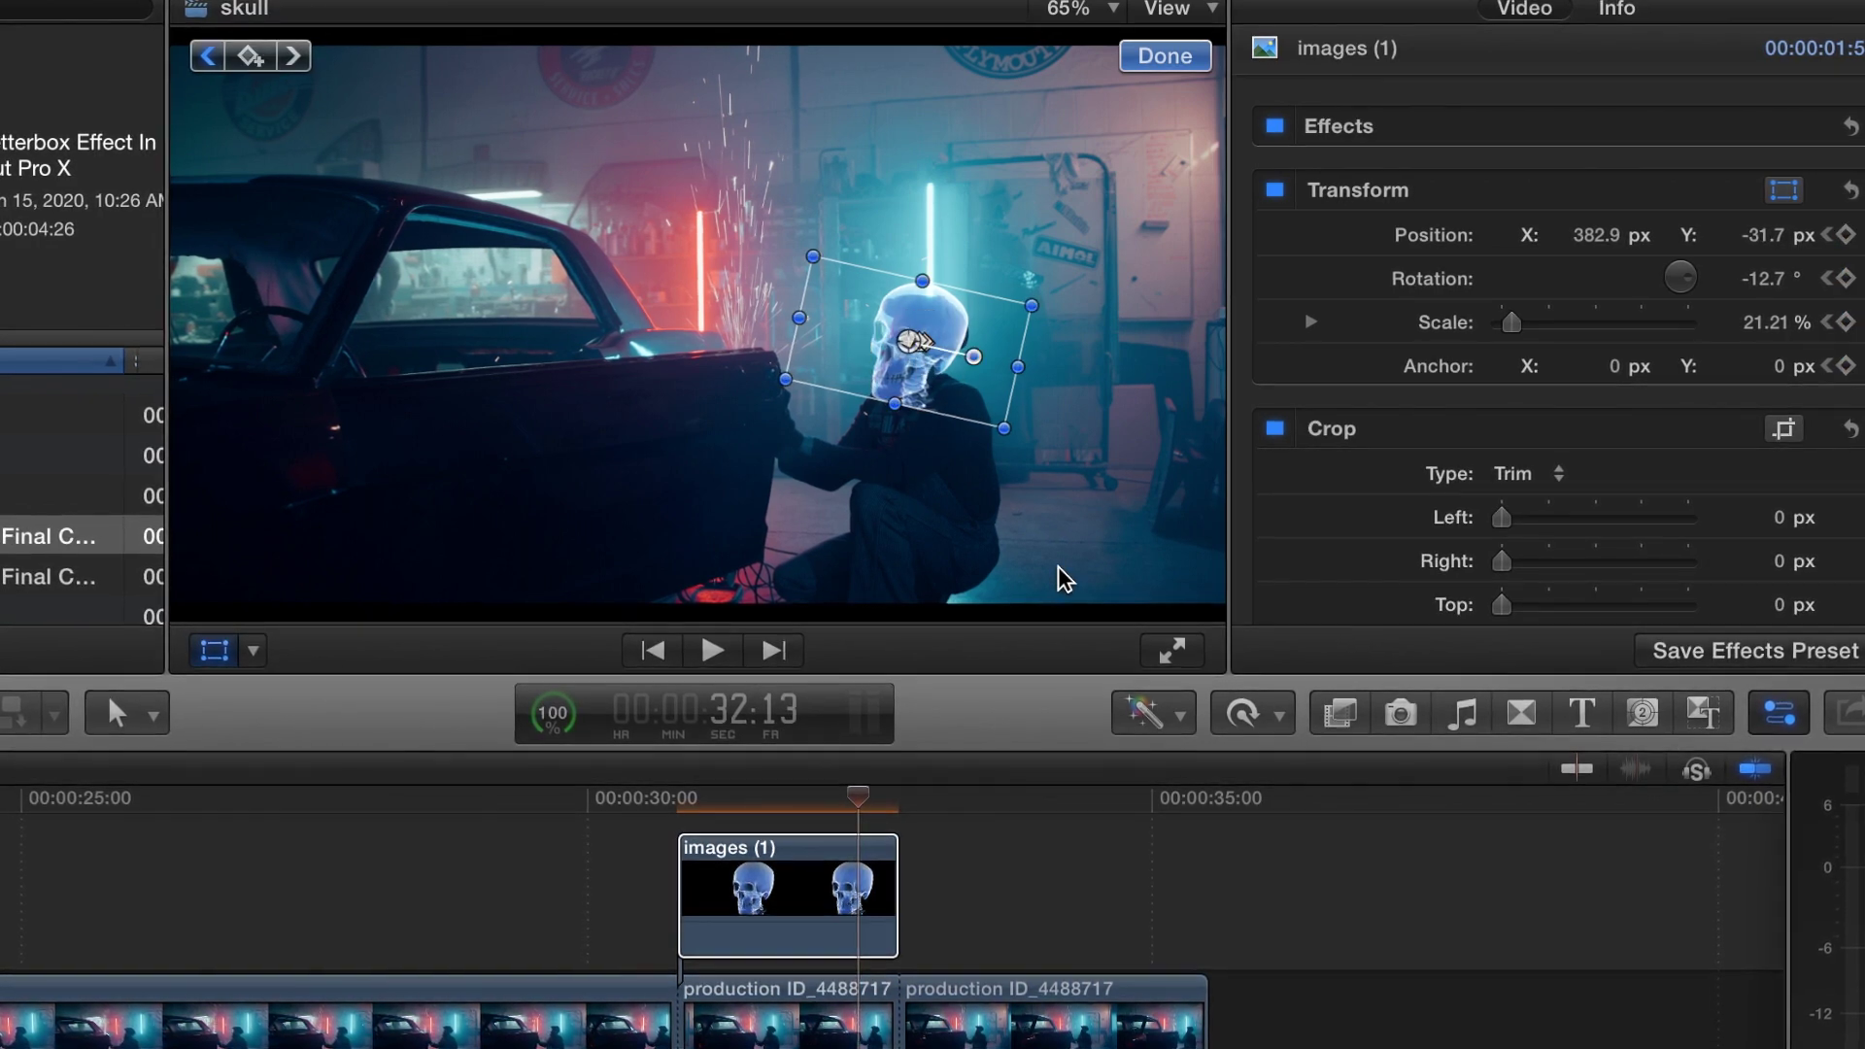
{"action": "key", "text": "Right"}
{"action": "key", "text": "Right"}
{"action": "key", "text": "Right"}
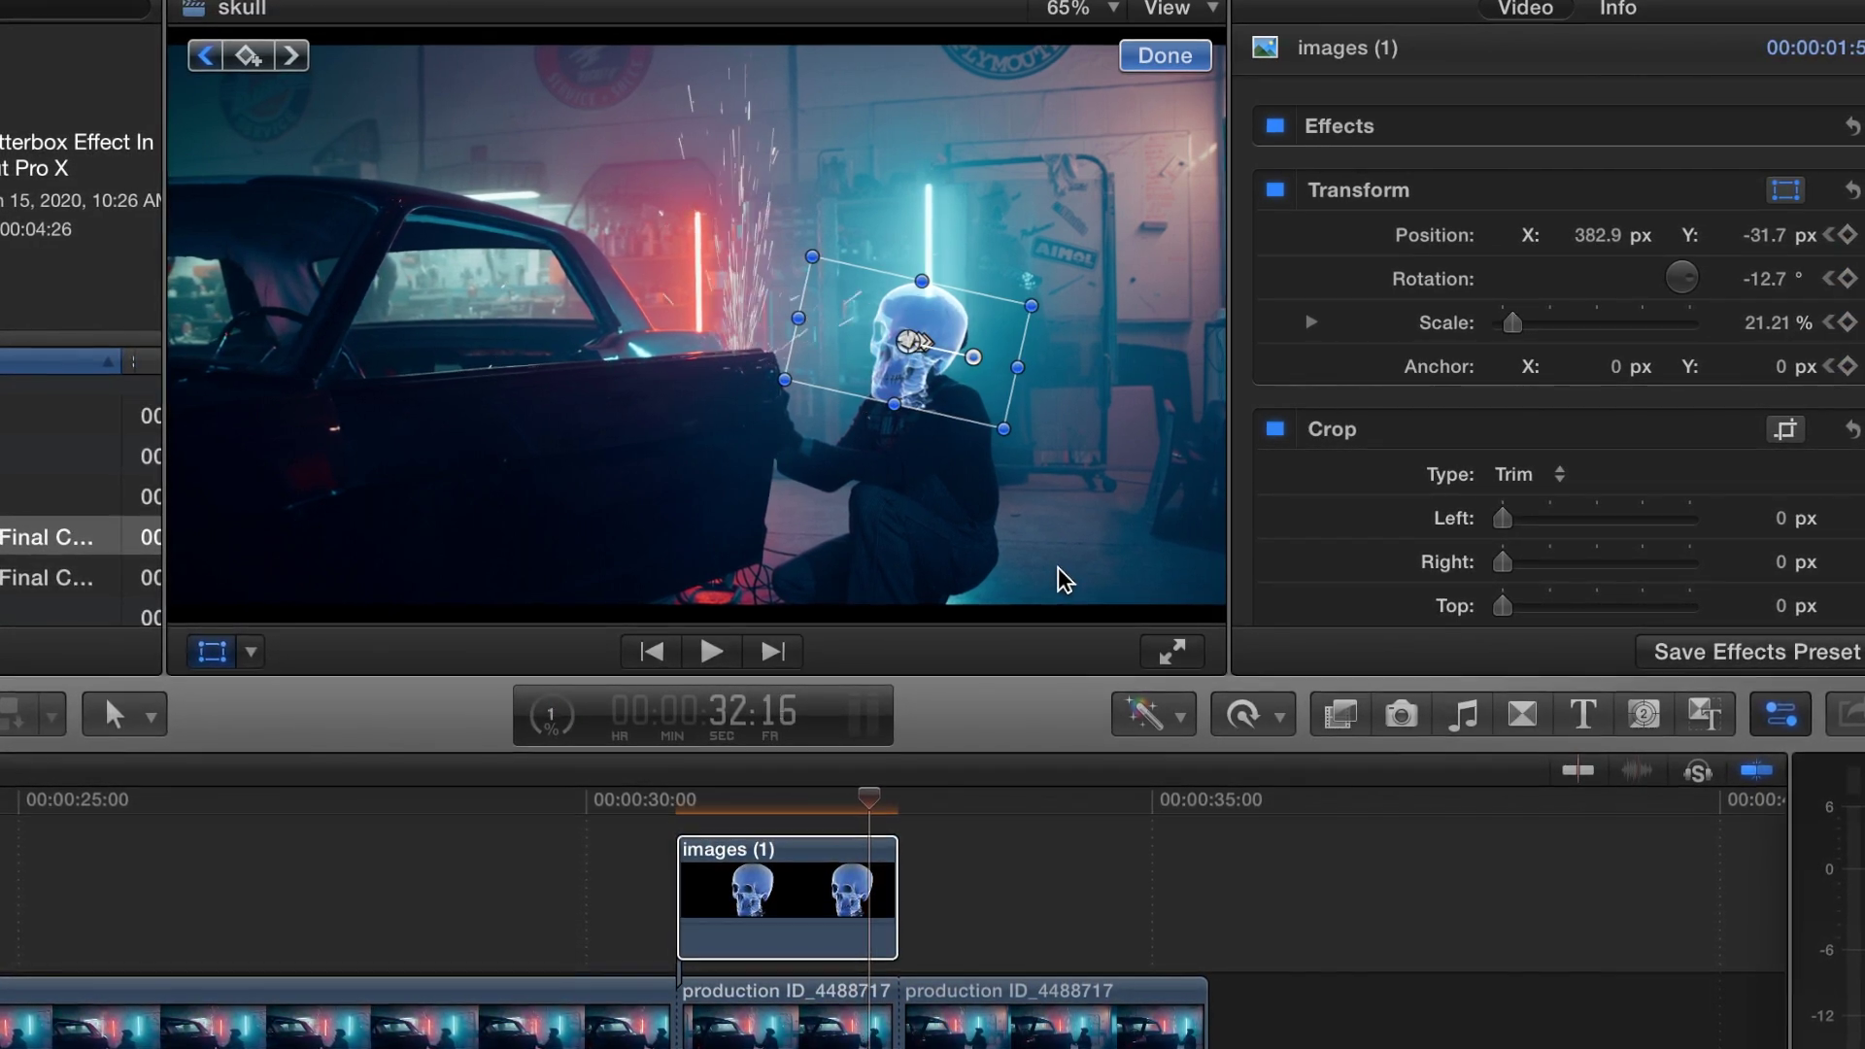
{"action": "key", "text": "Right"}
{"action": "key", "text": "Right"}
{"action": "key", "text": "Right"}
{"action": "key", "text": "Right"}
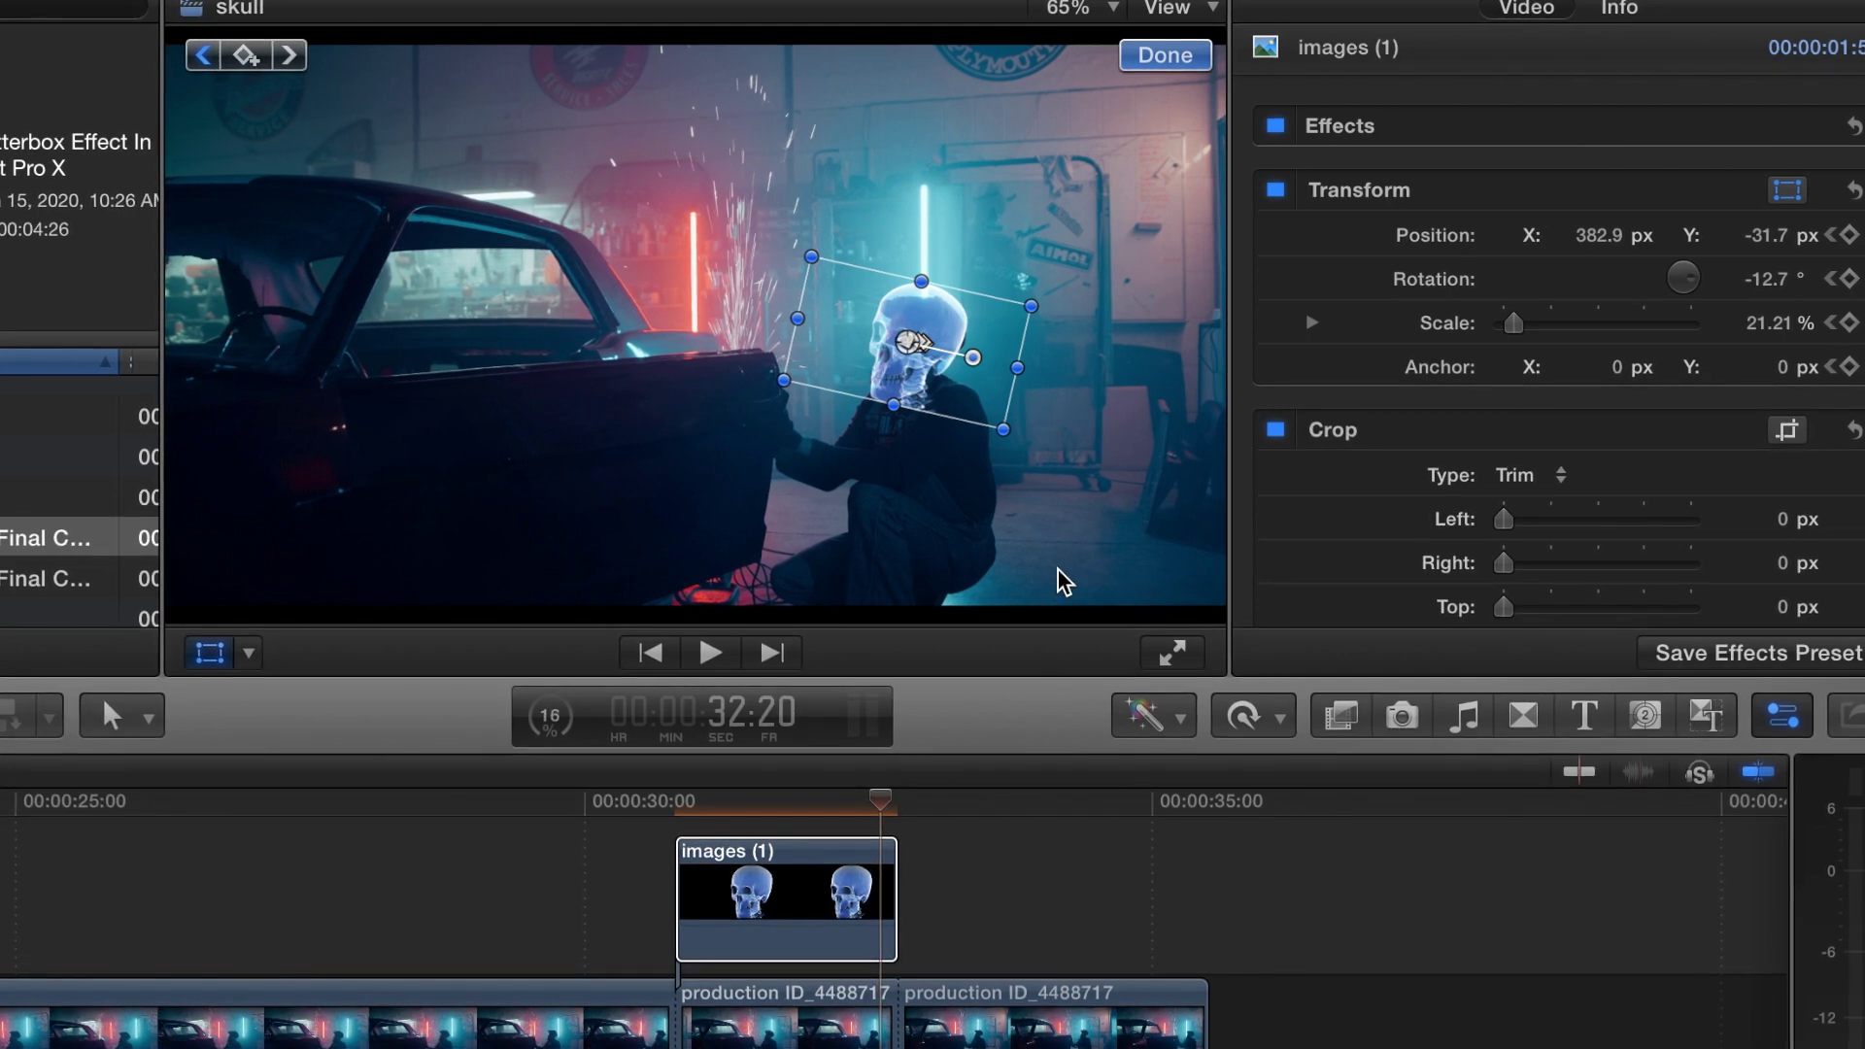
{"action": "key", "text": "Right"}
{"action": "key", "text": "Right"}
{"action": "key", "text": "Right"}
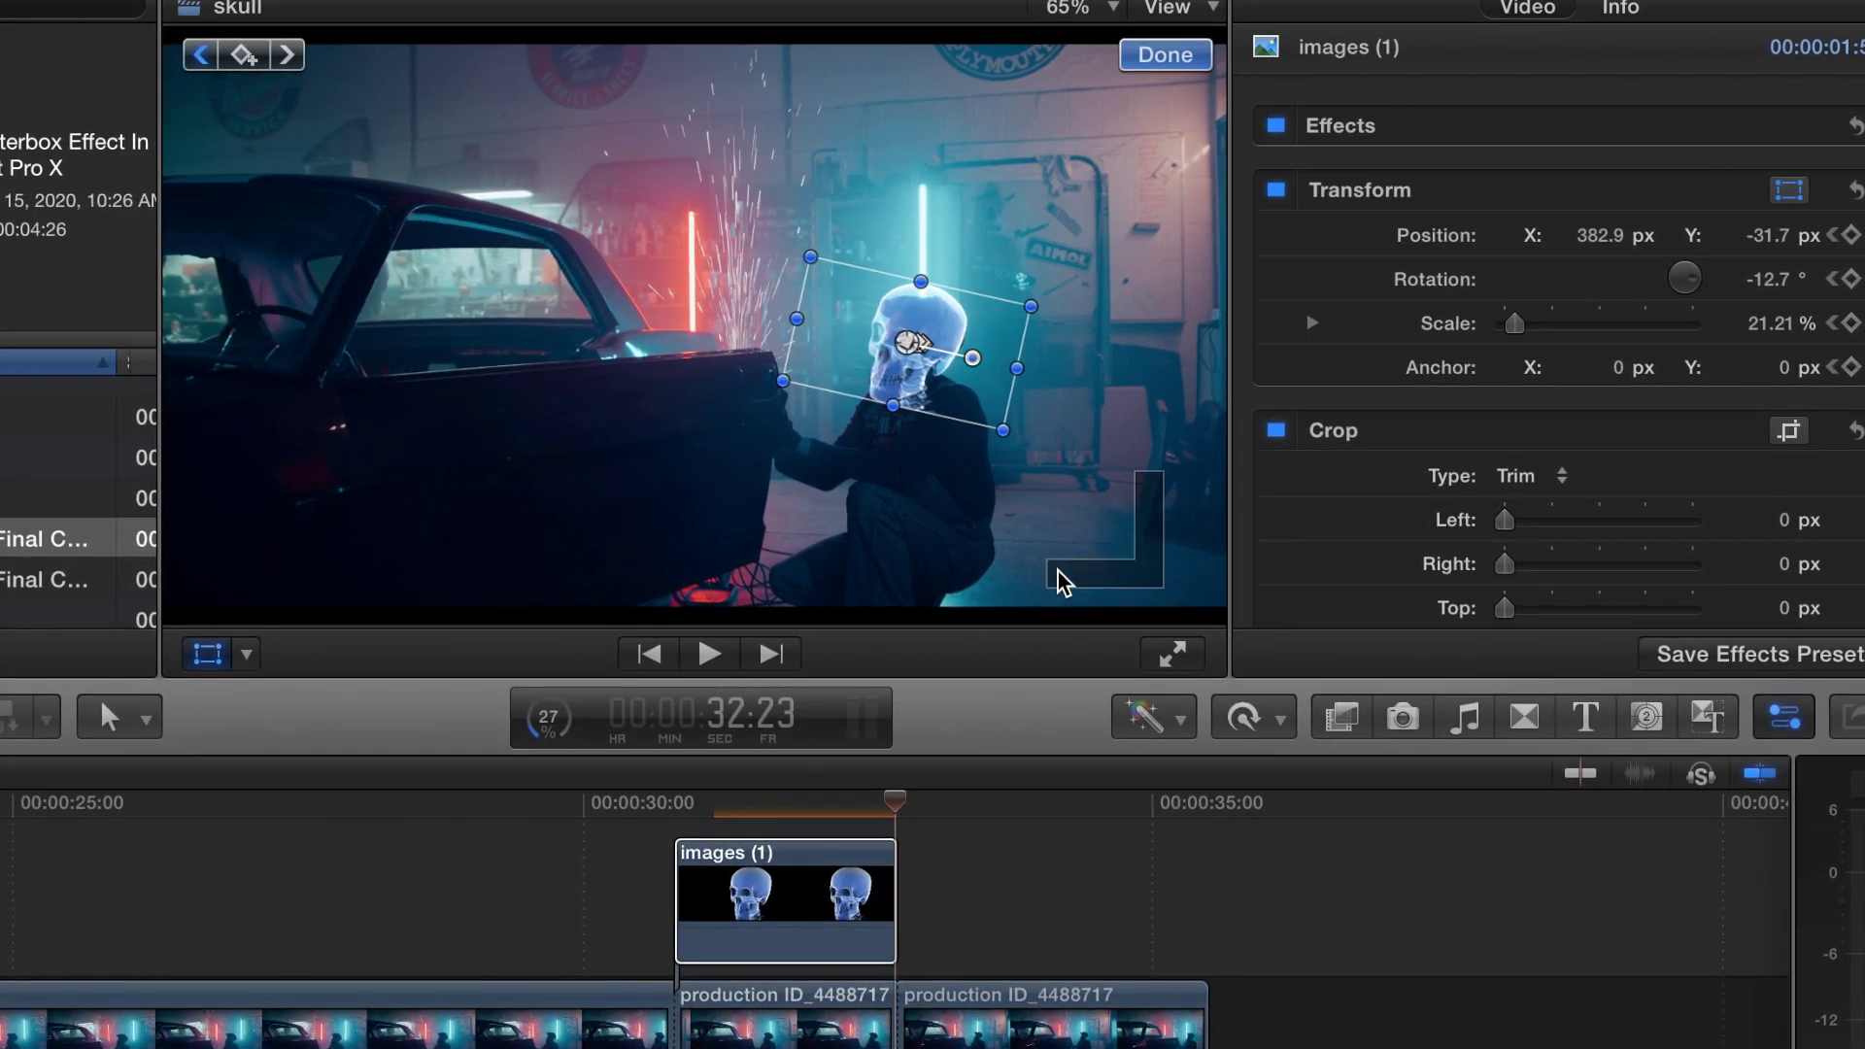
{"action": "key", "text": "Right"}
{"action": "key", "text": "Right"}
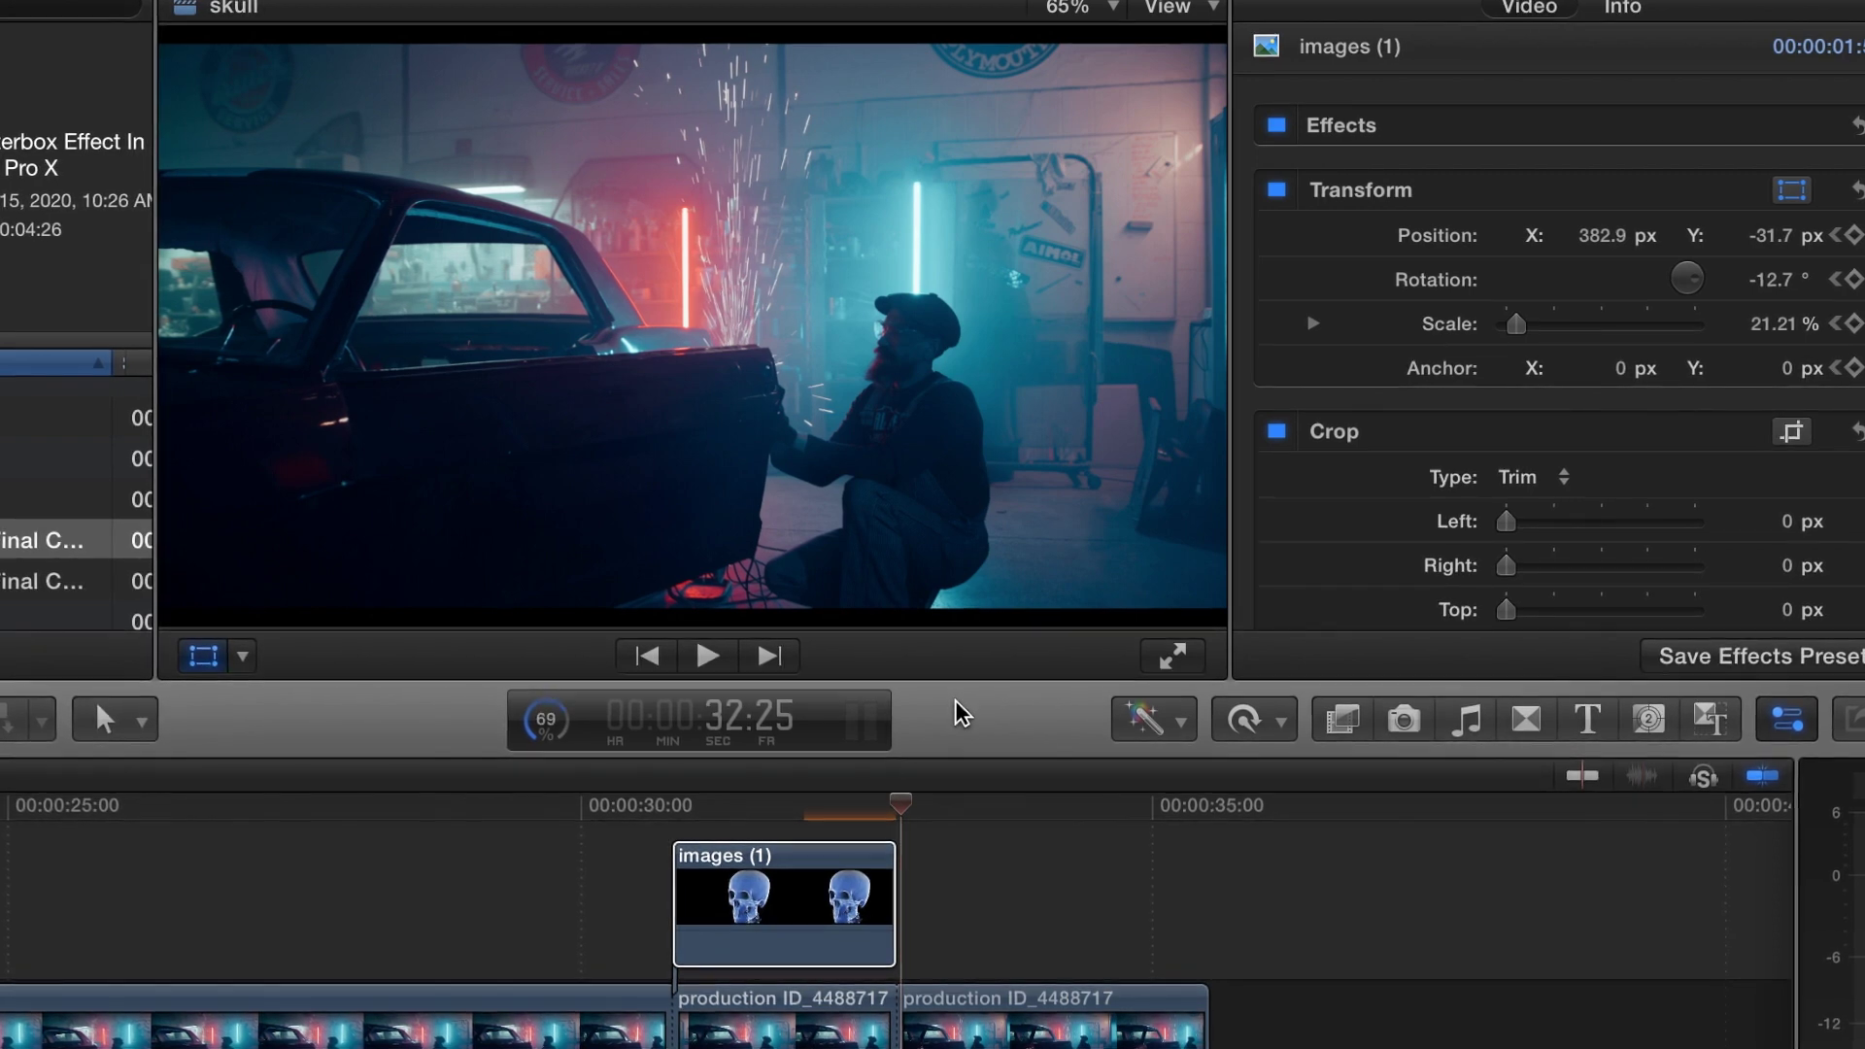
Select the skull clip with the playhead at 31:21 and finish the on-screen transform editing
{"action": "left_click", "coordinate": [799, 880]}
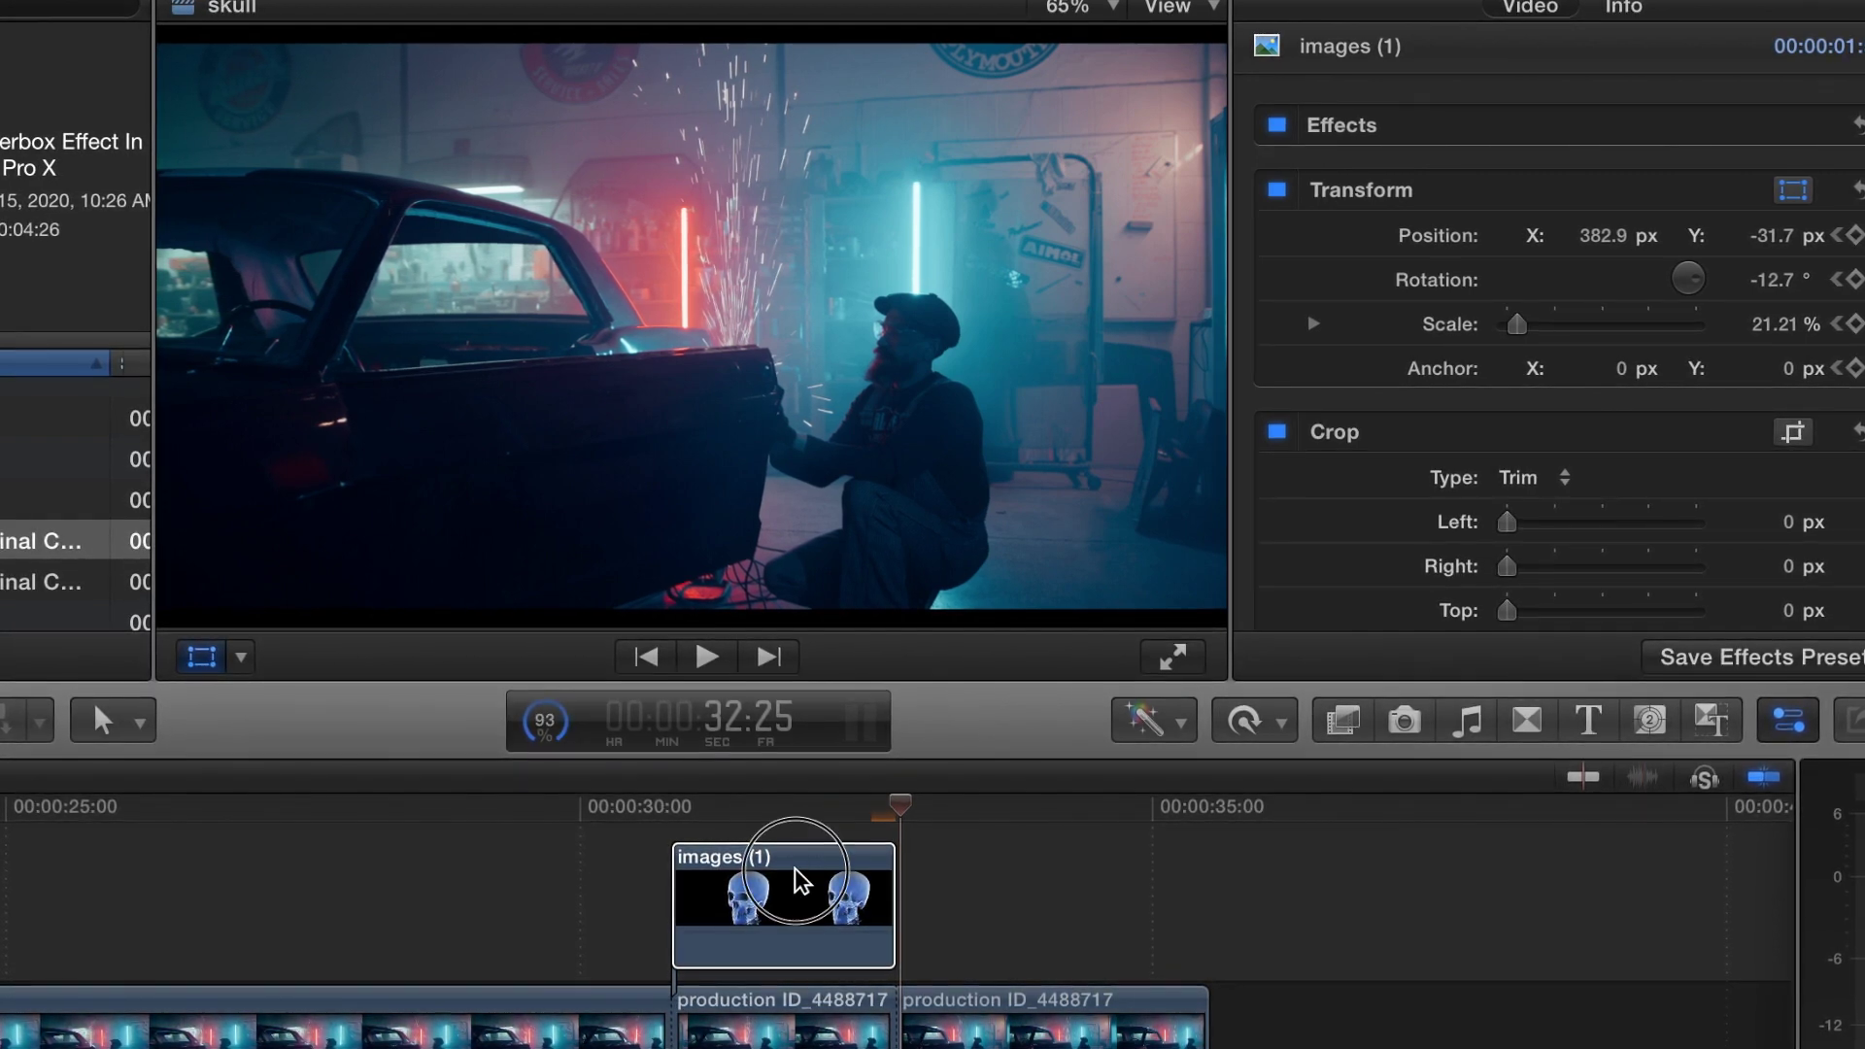
{"action": "left_click", "coordinate": [811, 833]}
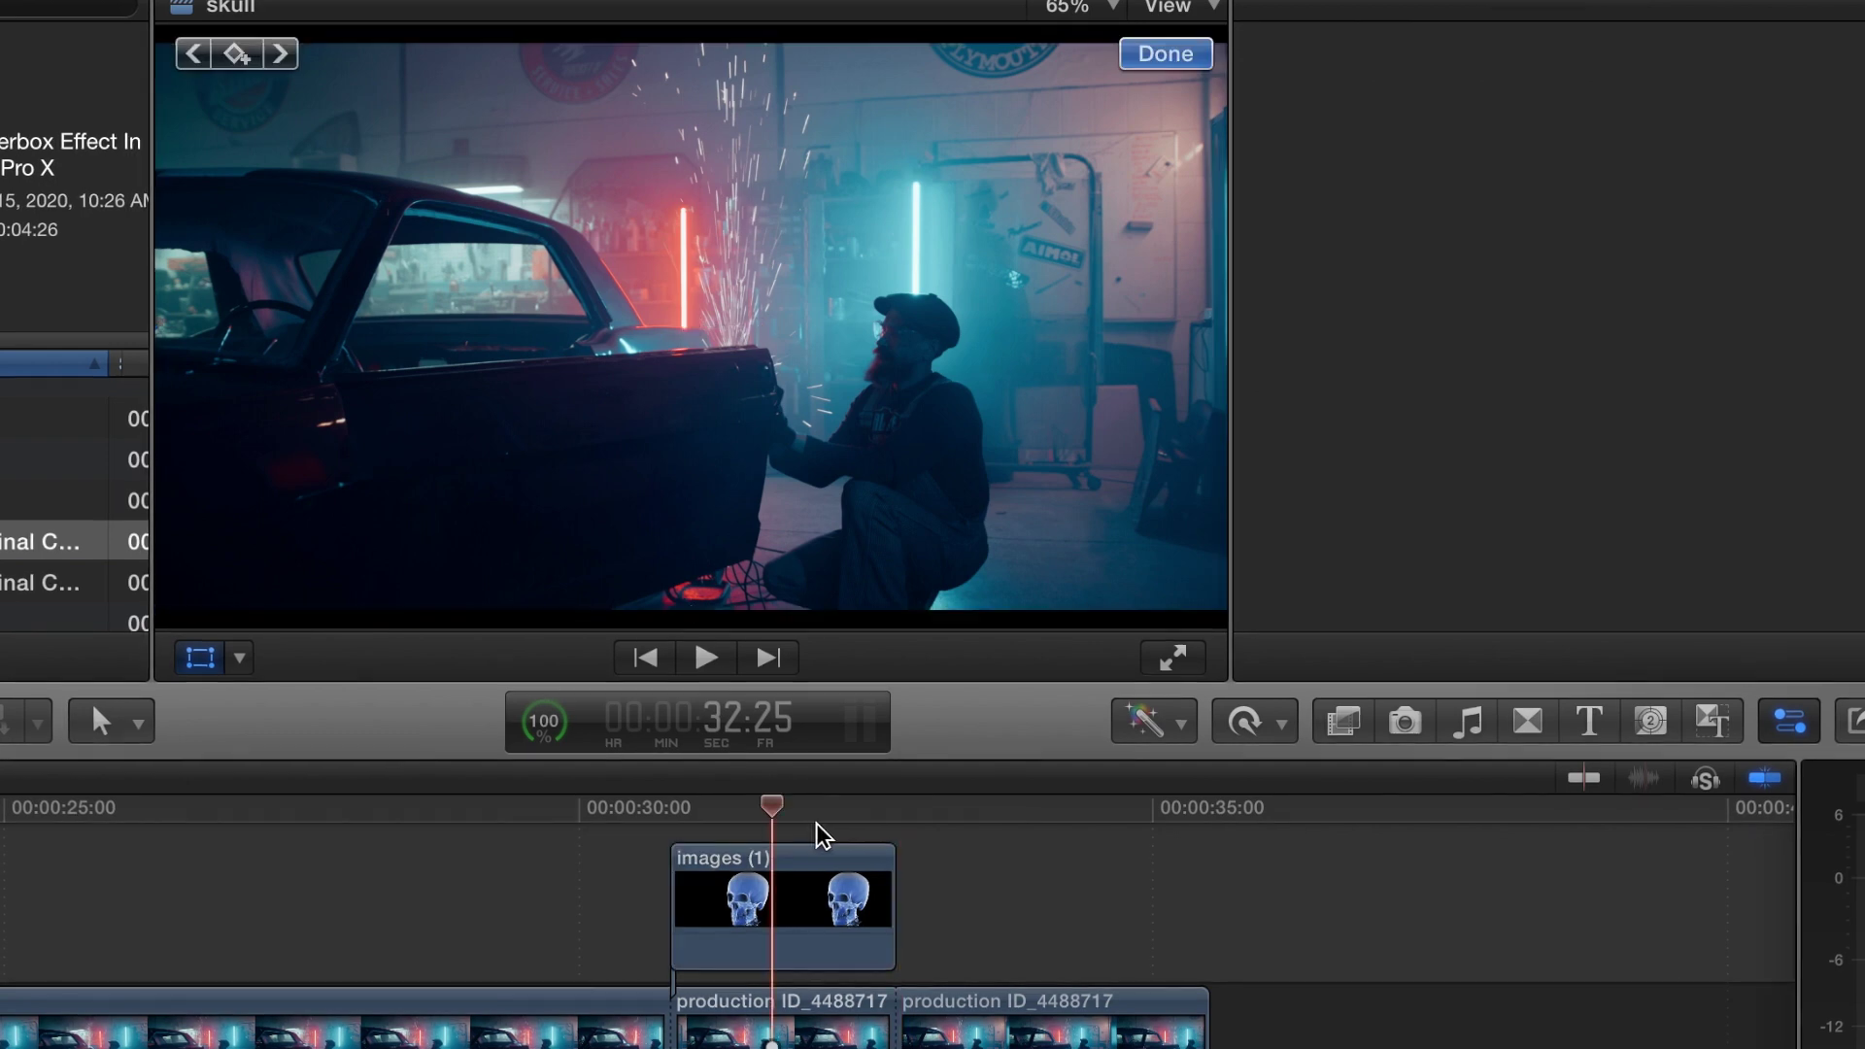
{"action": "left_click", "coordinate": [771, 879]}
{"action": "left_click", "coordinate": [1165, 53]}
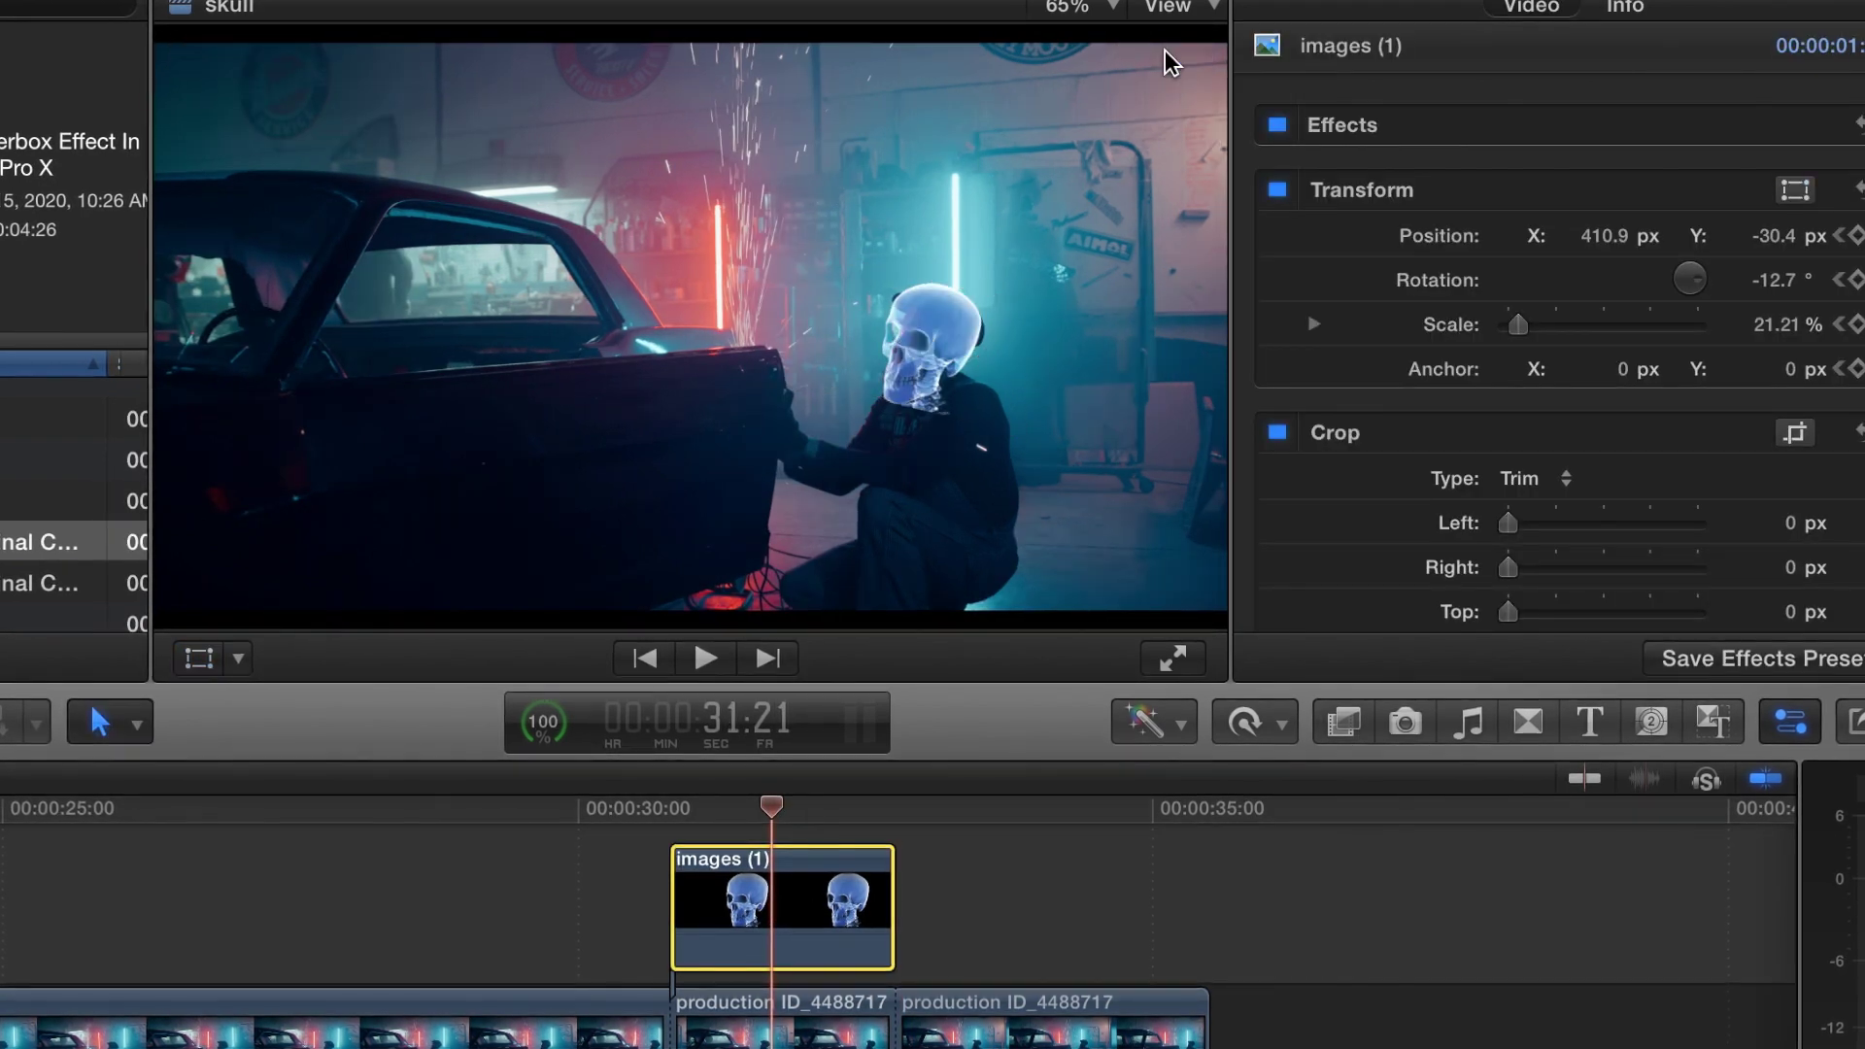
Deselect the skull clip and play back the sequence to review how the skull follows the head
{"action": "left_click", "coordinate": [246, 926]}
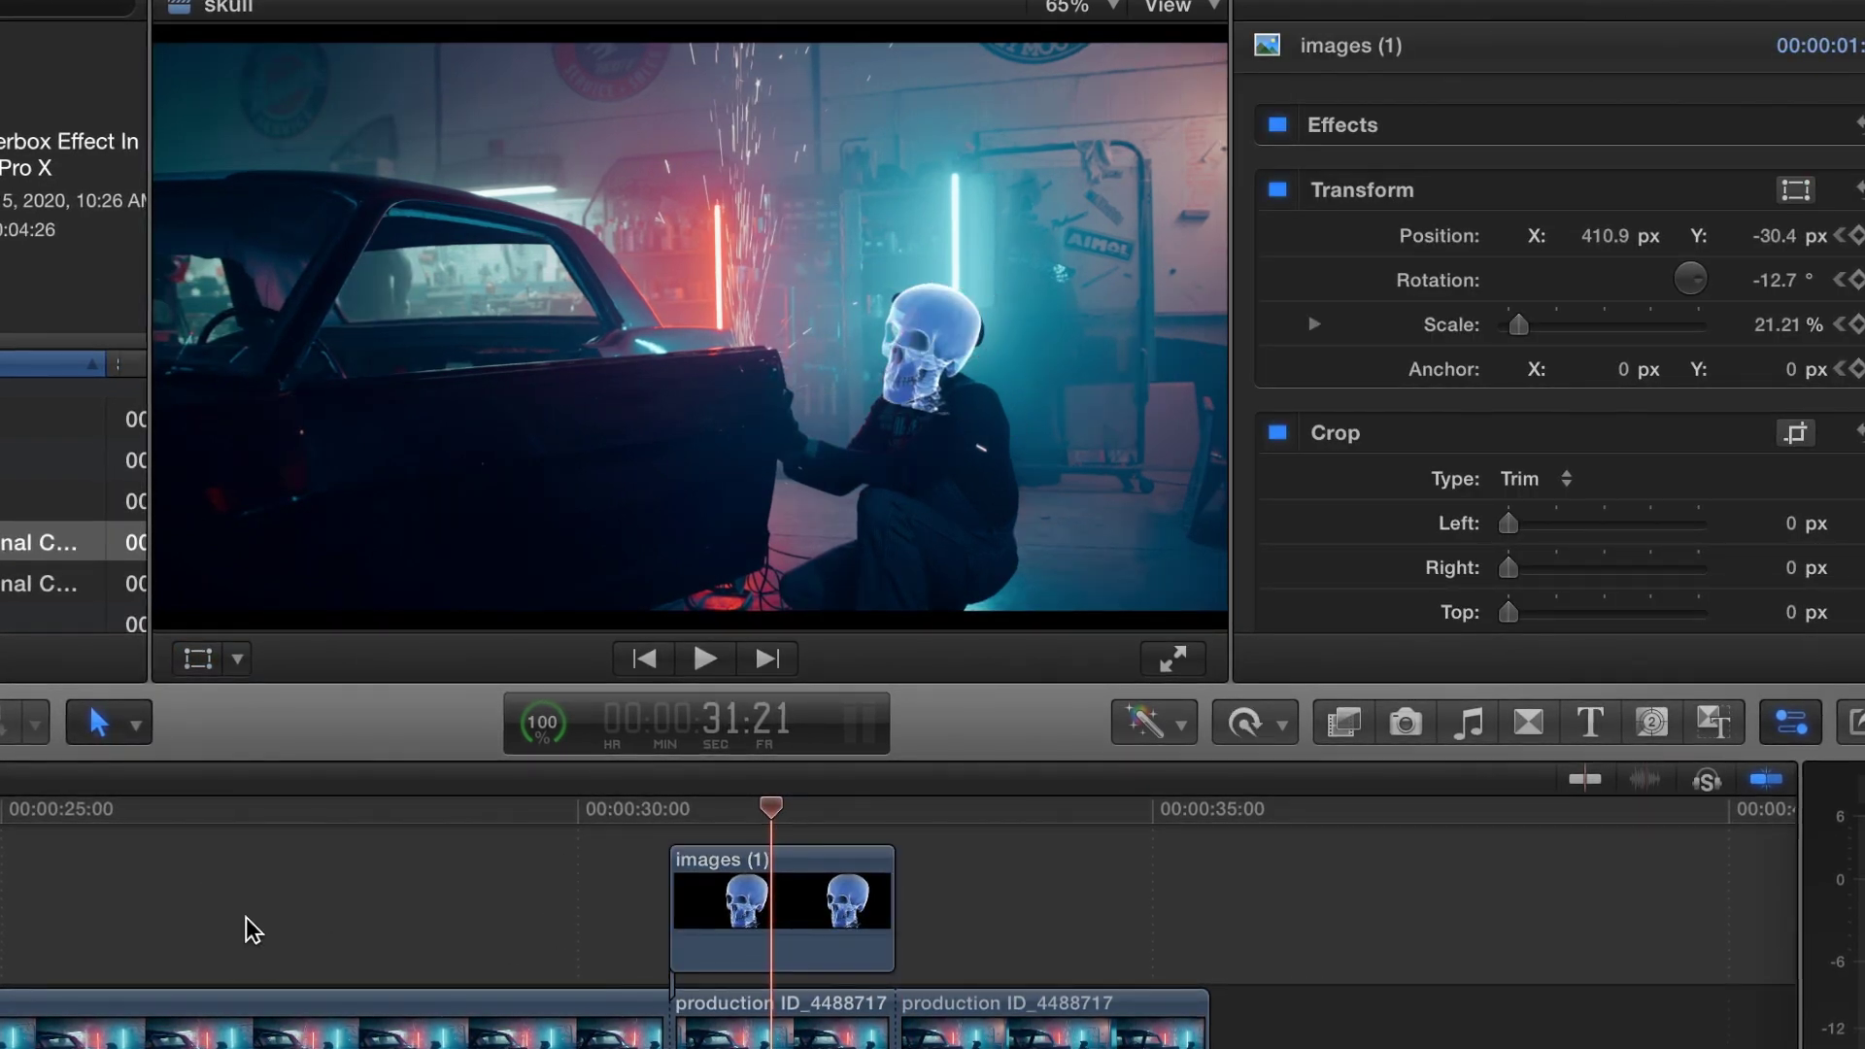
{"action": "key", "text": "space"}
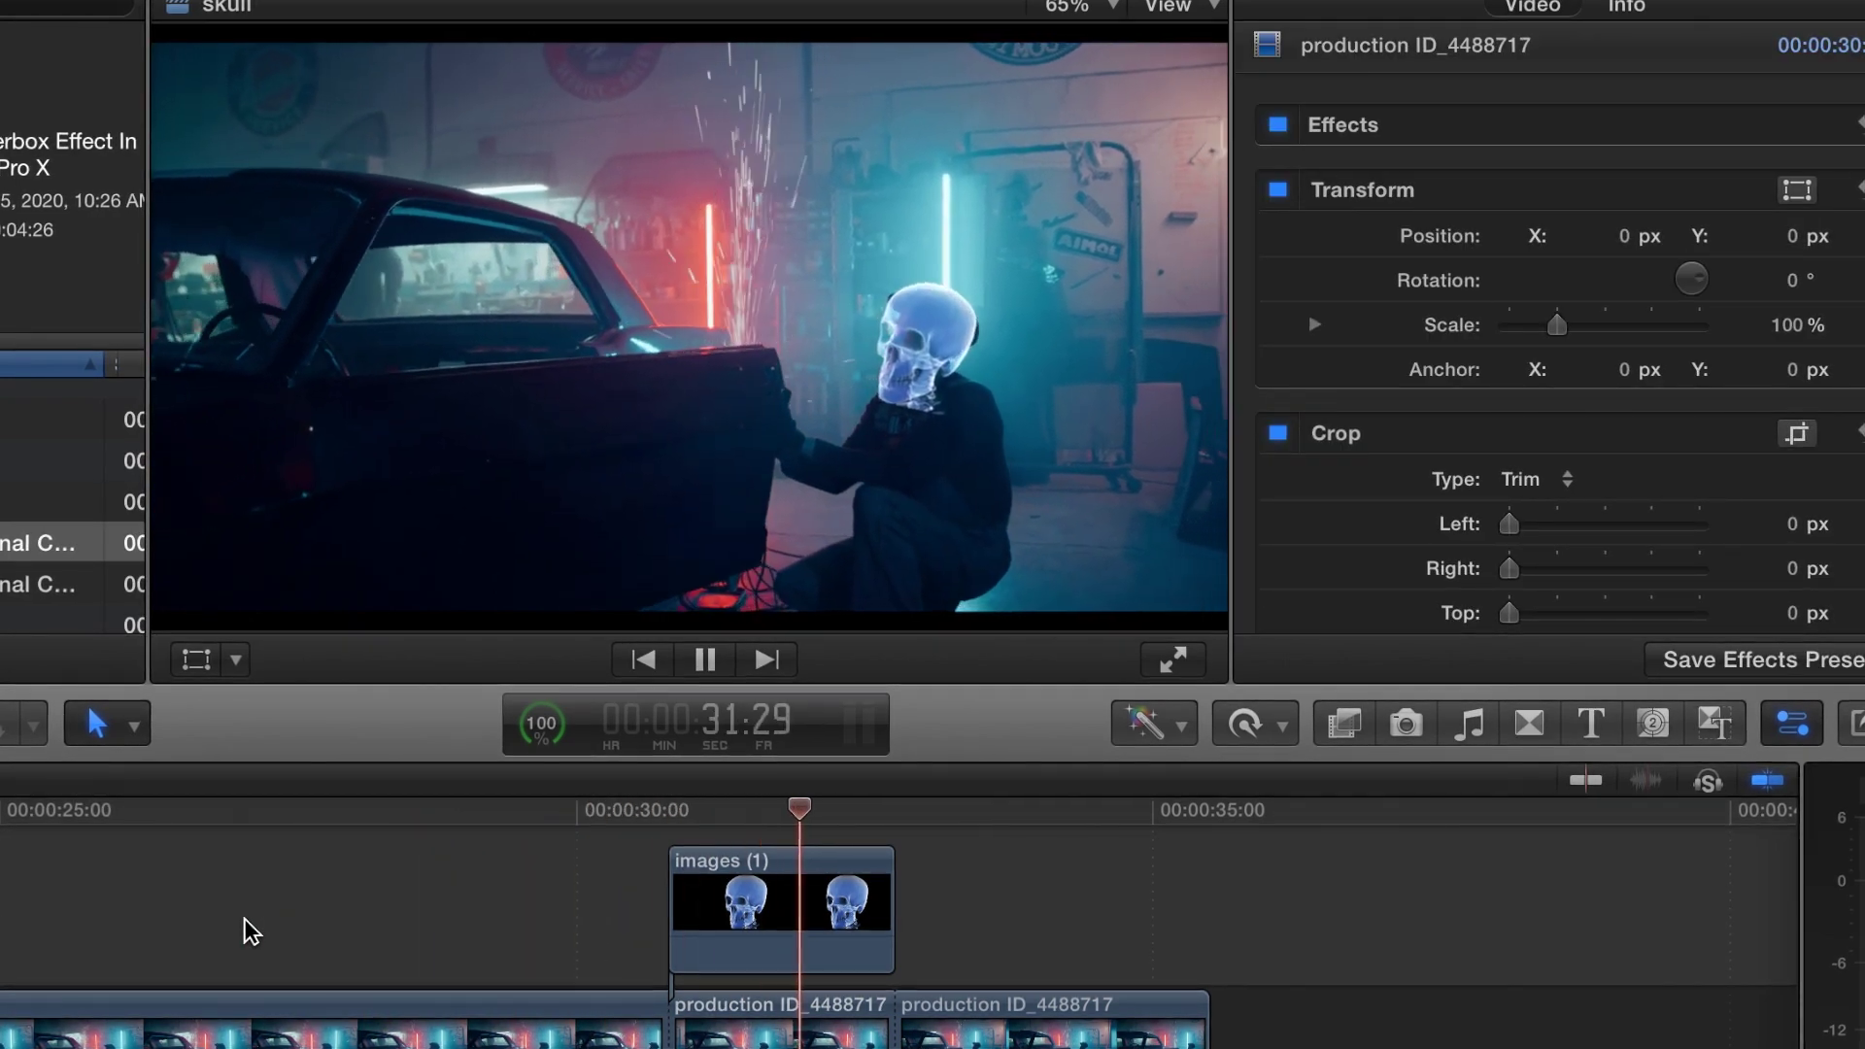
{"action": "key", "text": "space"}
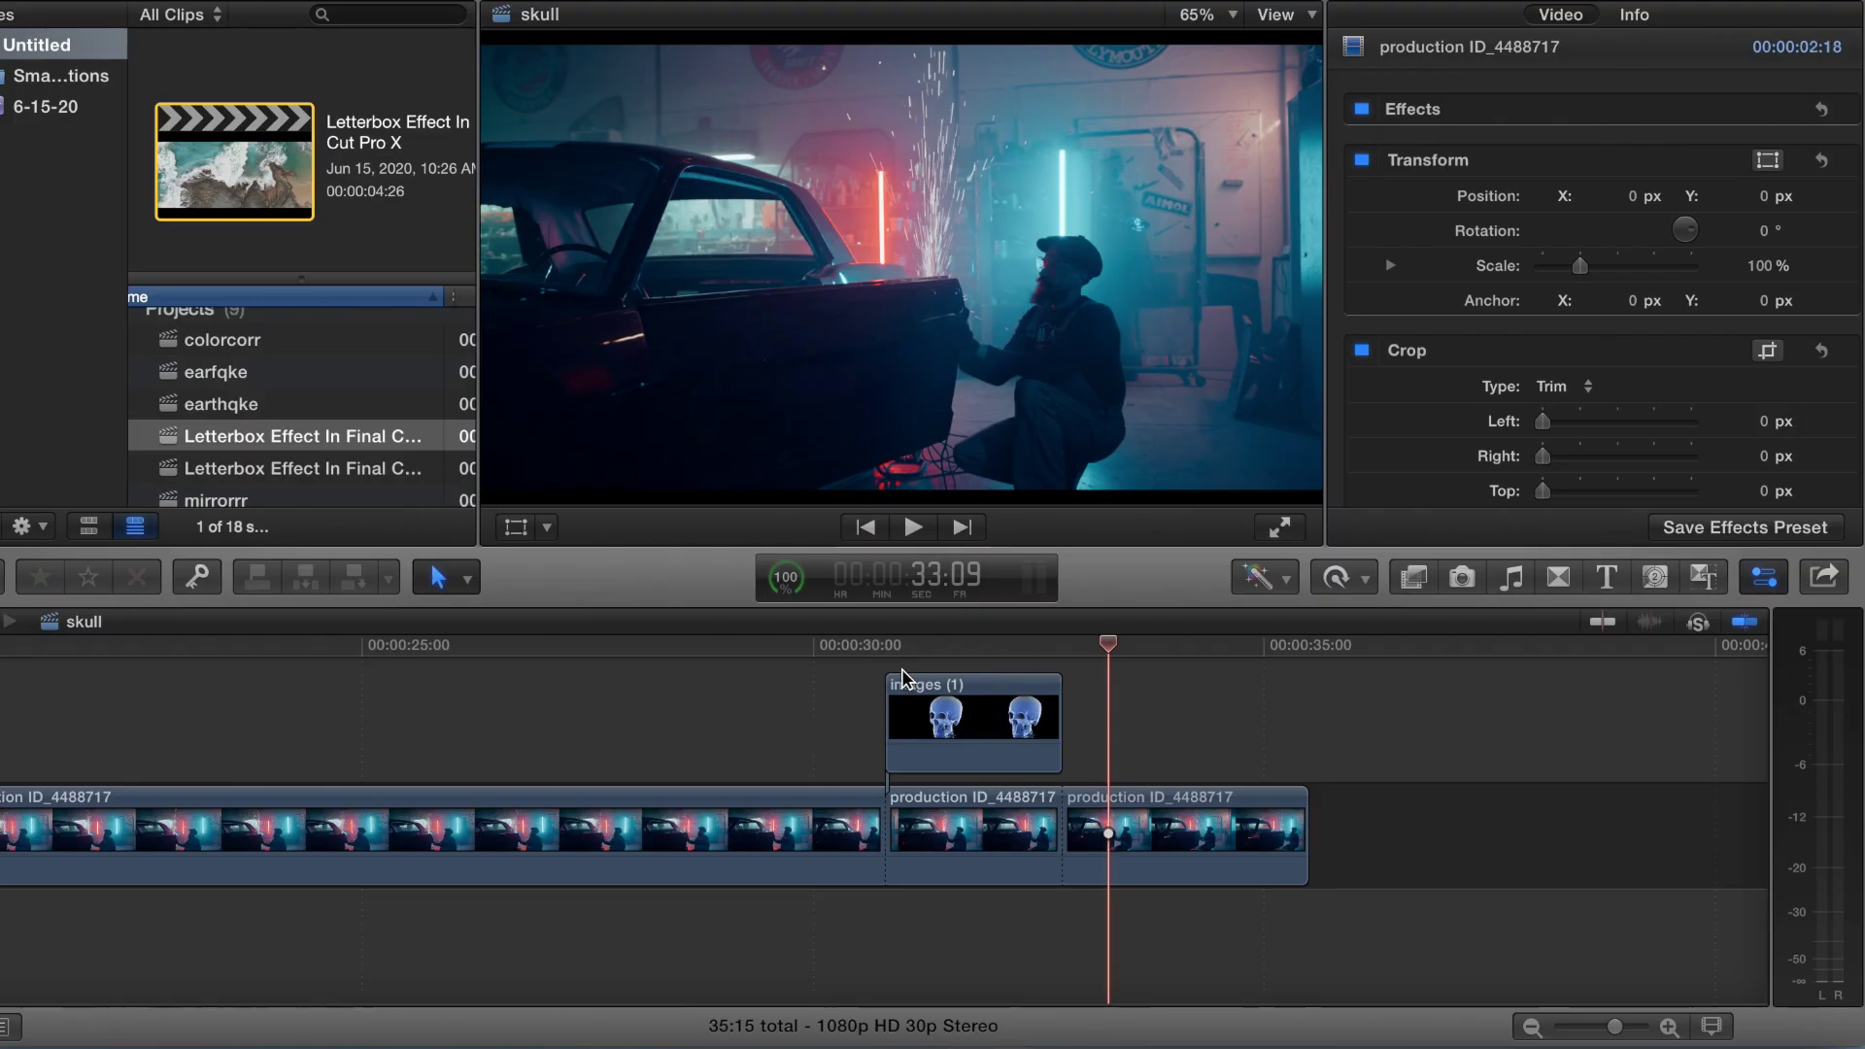
Cut the skull clip one frame after its start, at 30:25
{"action": "left_click", "coordinate": [975, 665]}
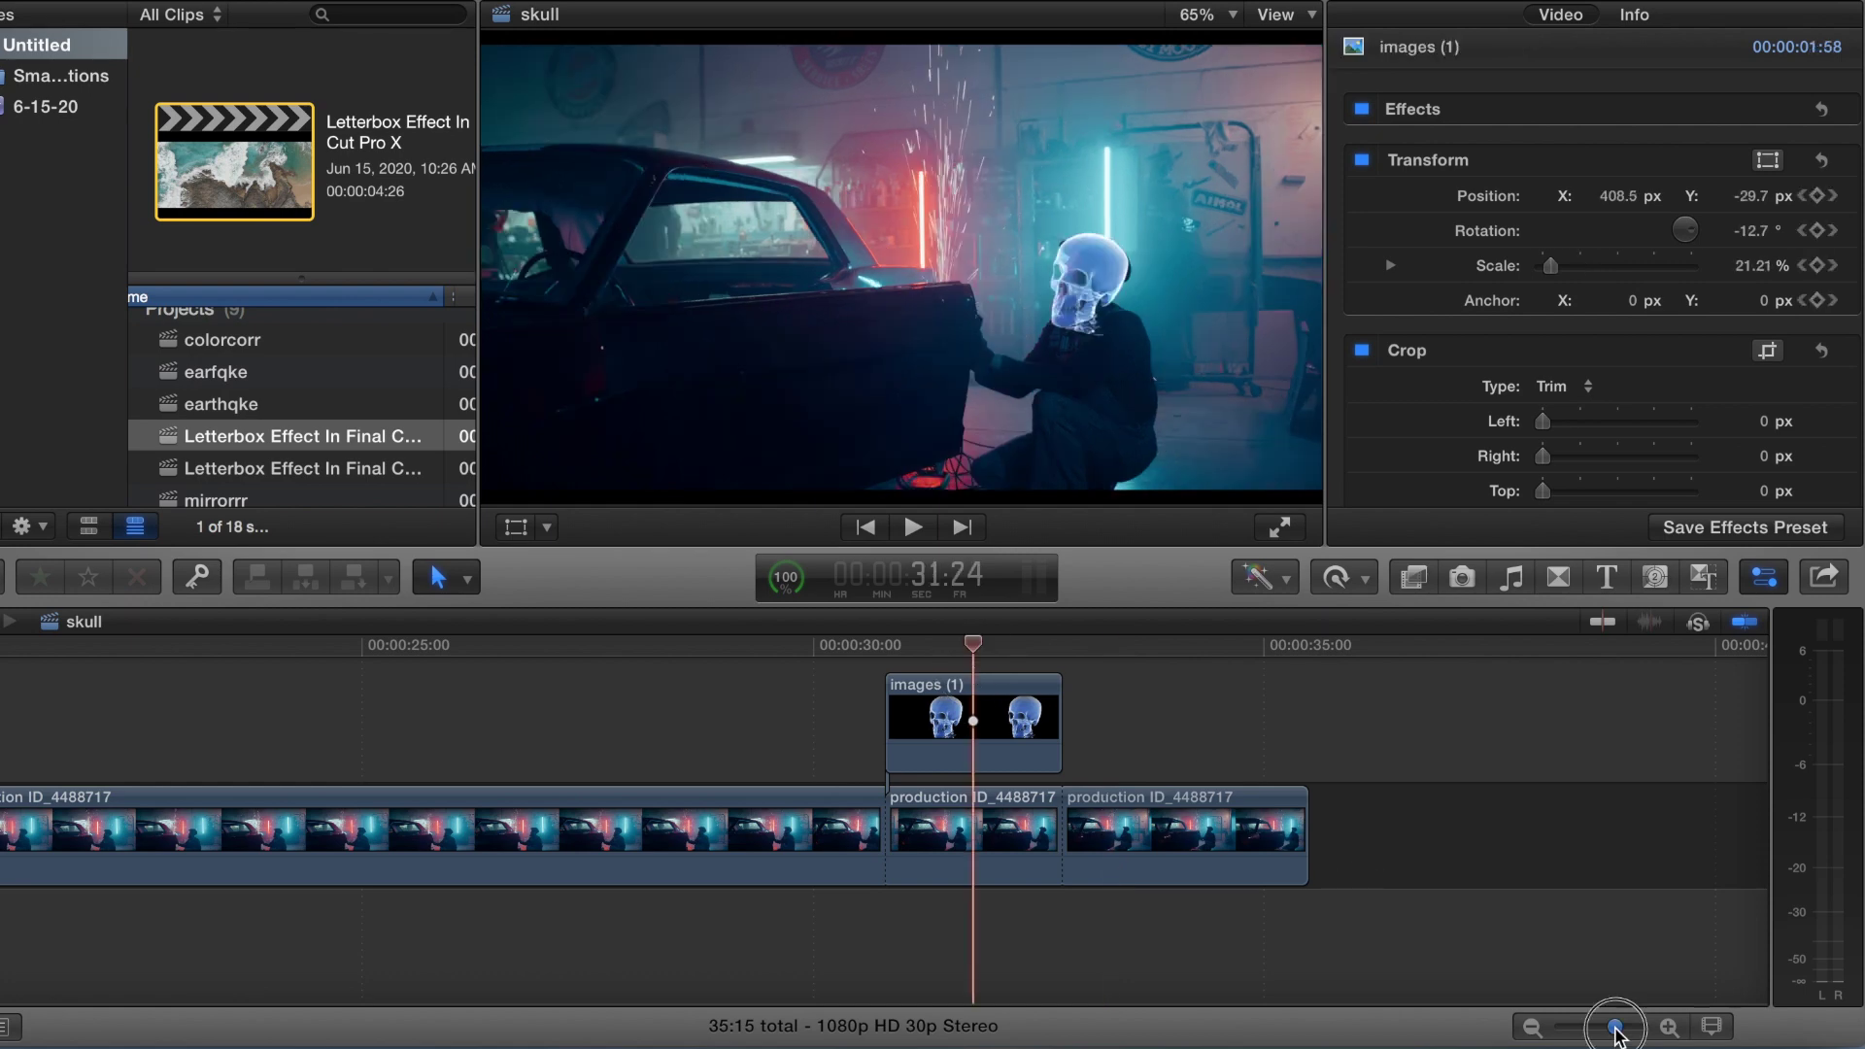
{"action": "left_click_drag", "start_coordinate": [1615, 1033], "coordinate": [1632, 1039]}
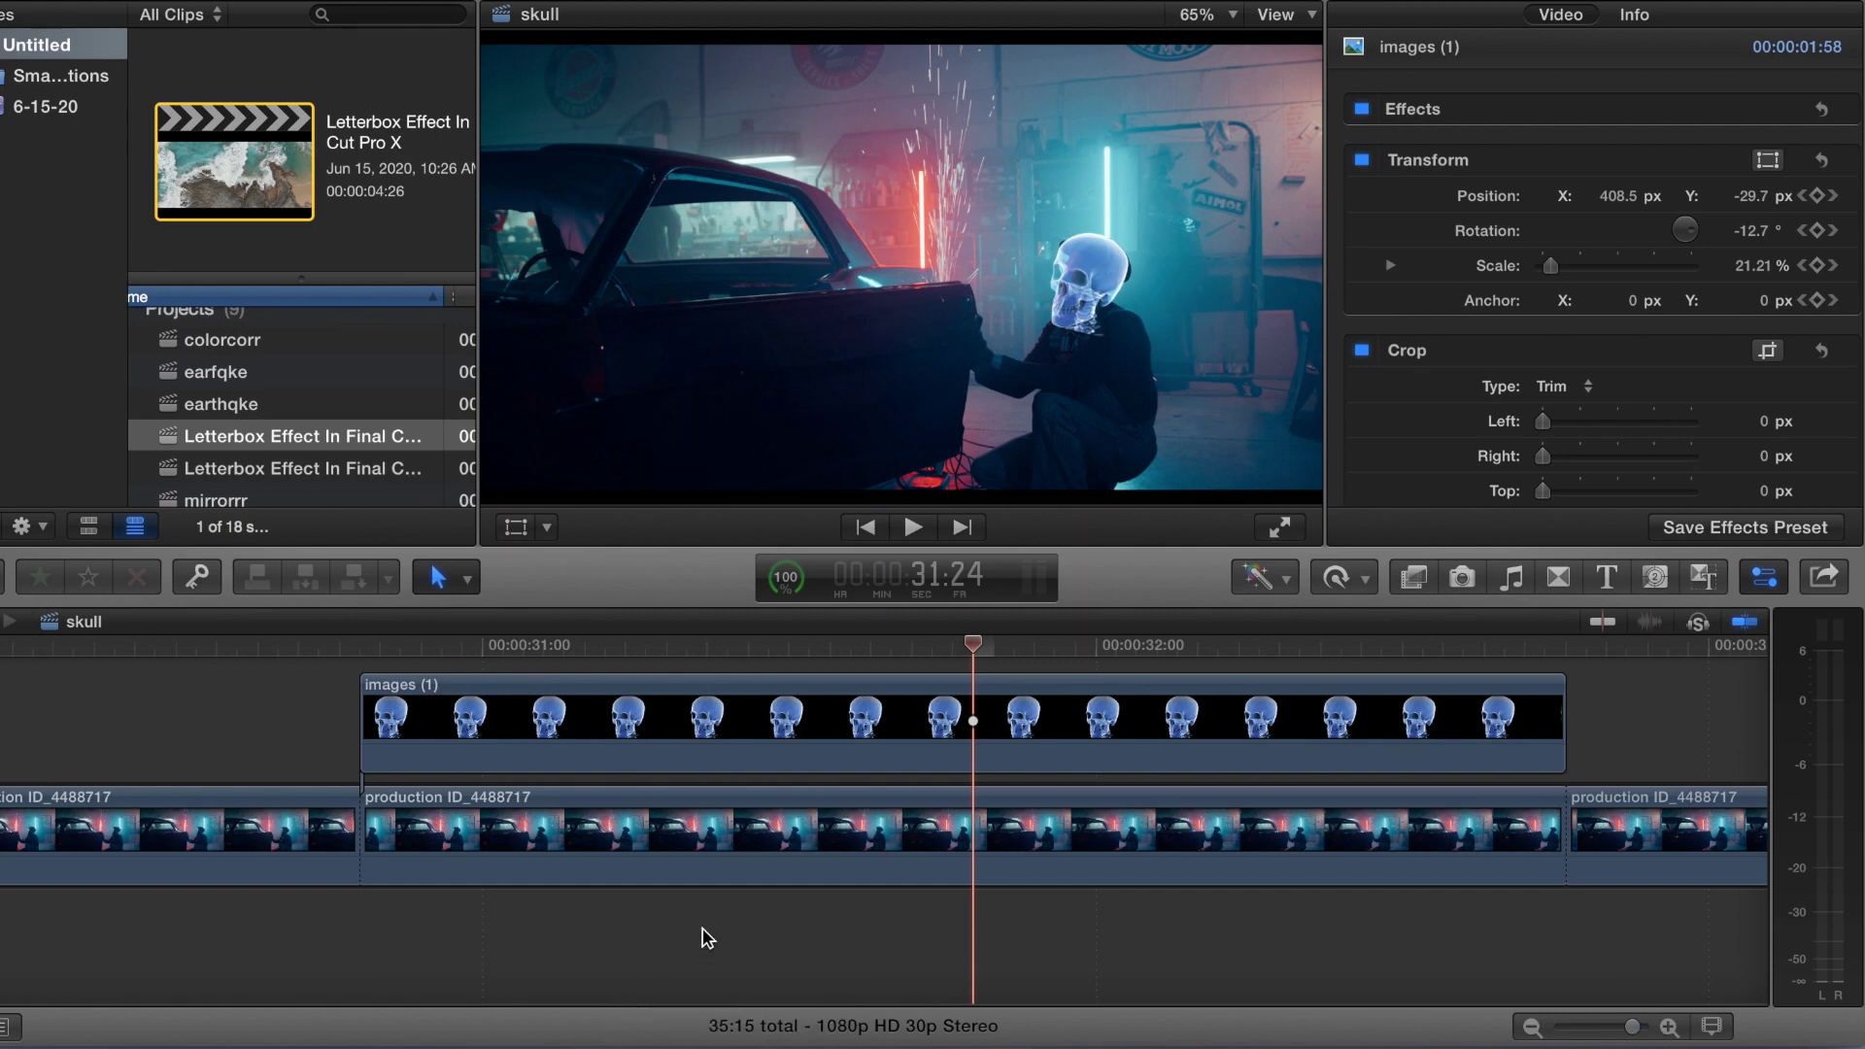
{"action": "scroll", "coordinate": [705, 937], "scroll_direction": "right", "scroll_amount": 2}
{"action": "scroll", "coordinate": [706, 937], "scroll_direction": "right", "scroll_amount": 3}
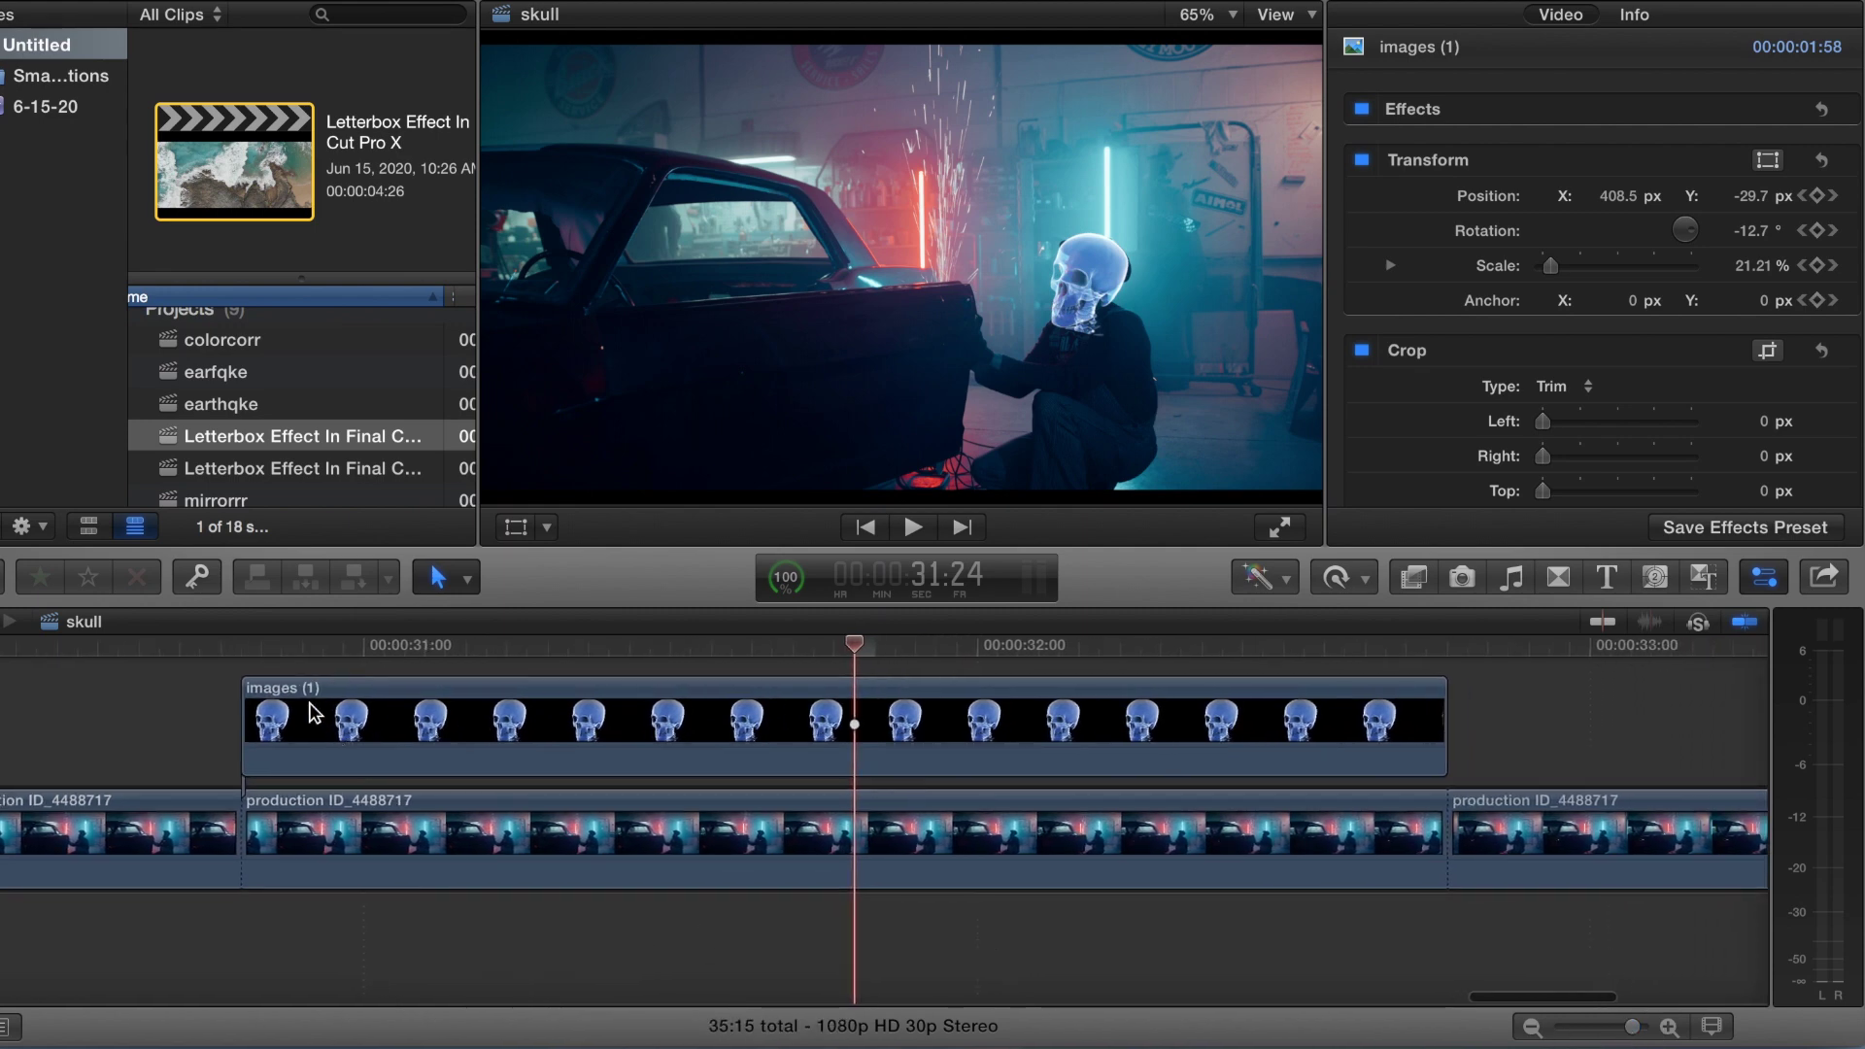
{"action": "left_click", "coordinate": [243, 666]}
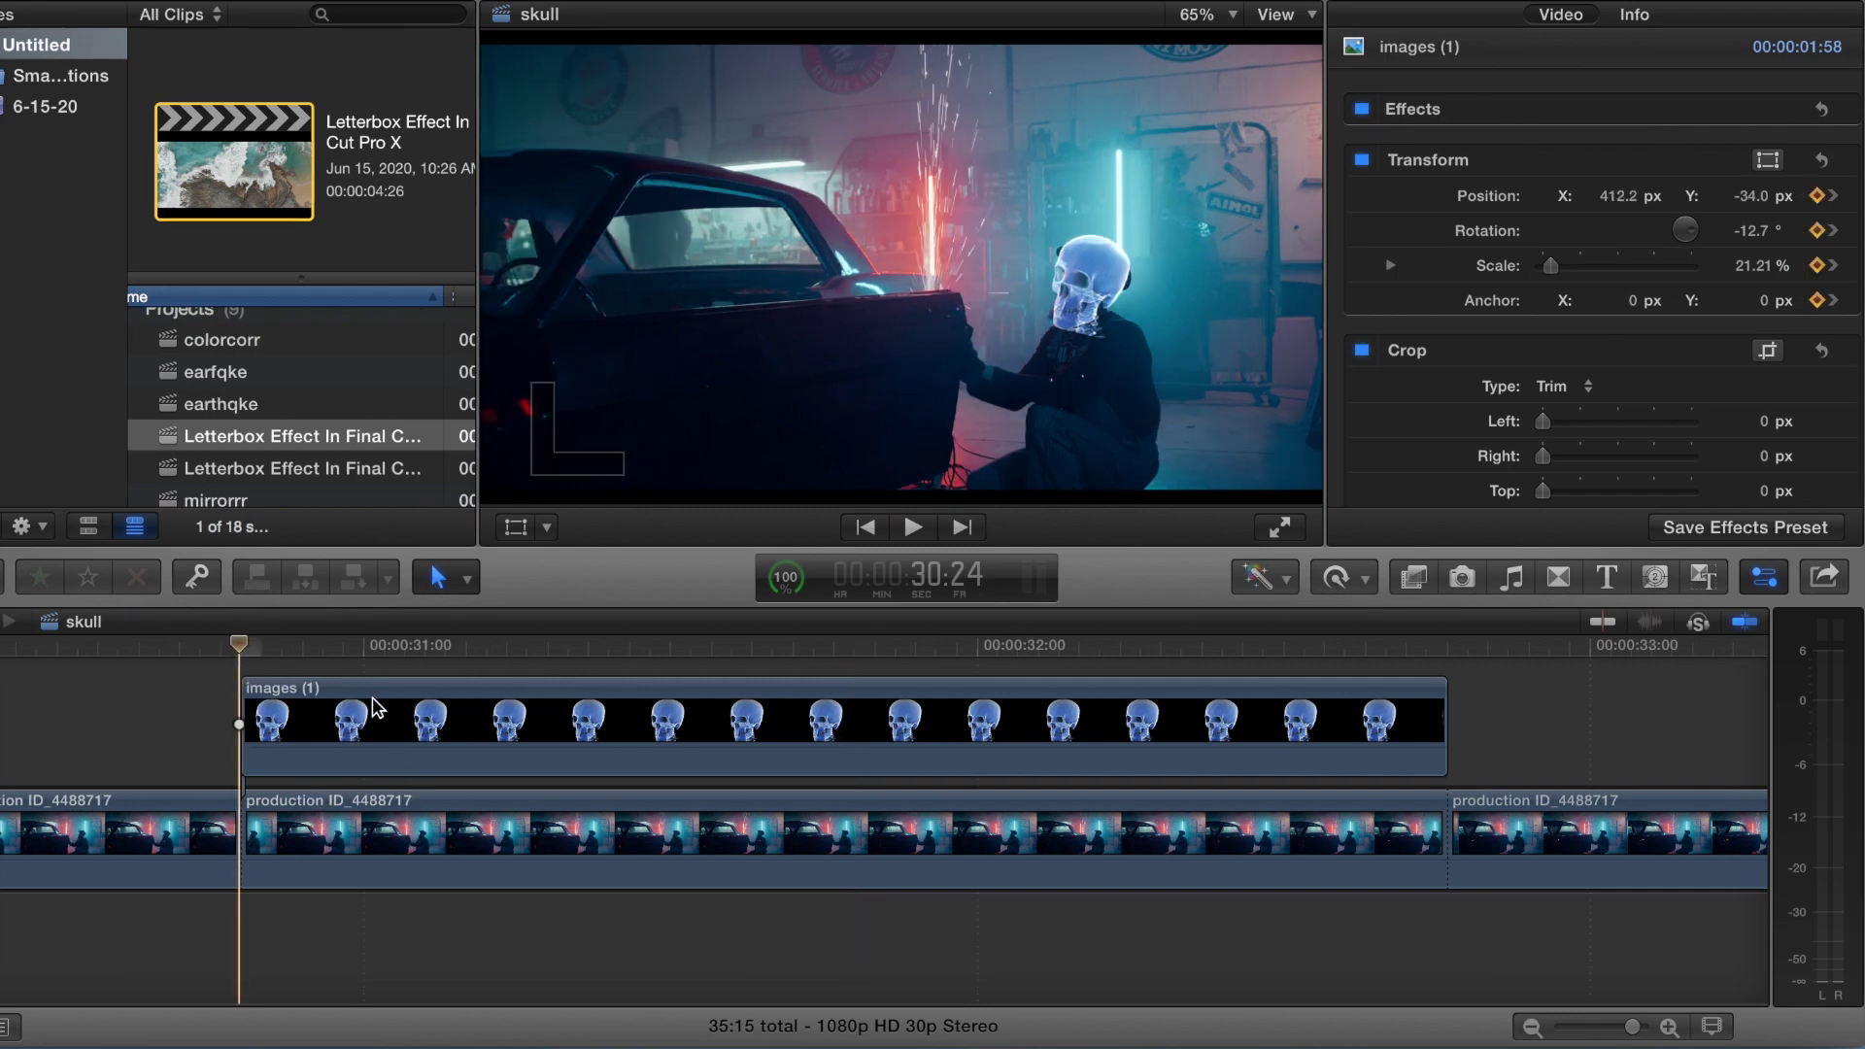
{"action": "left_click", "coordinate": [398, 731]}
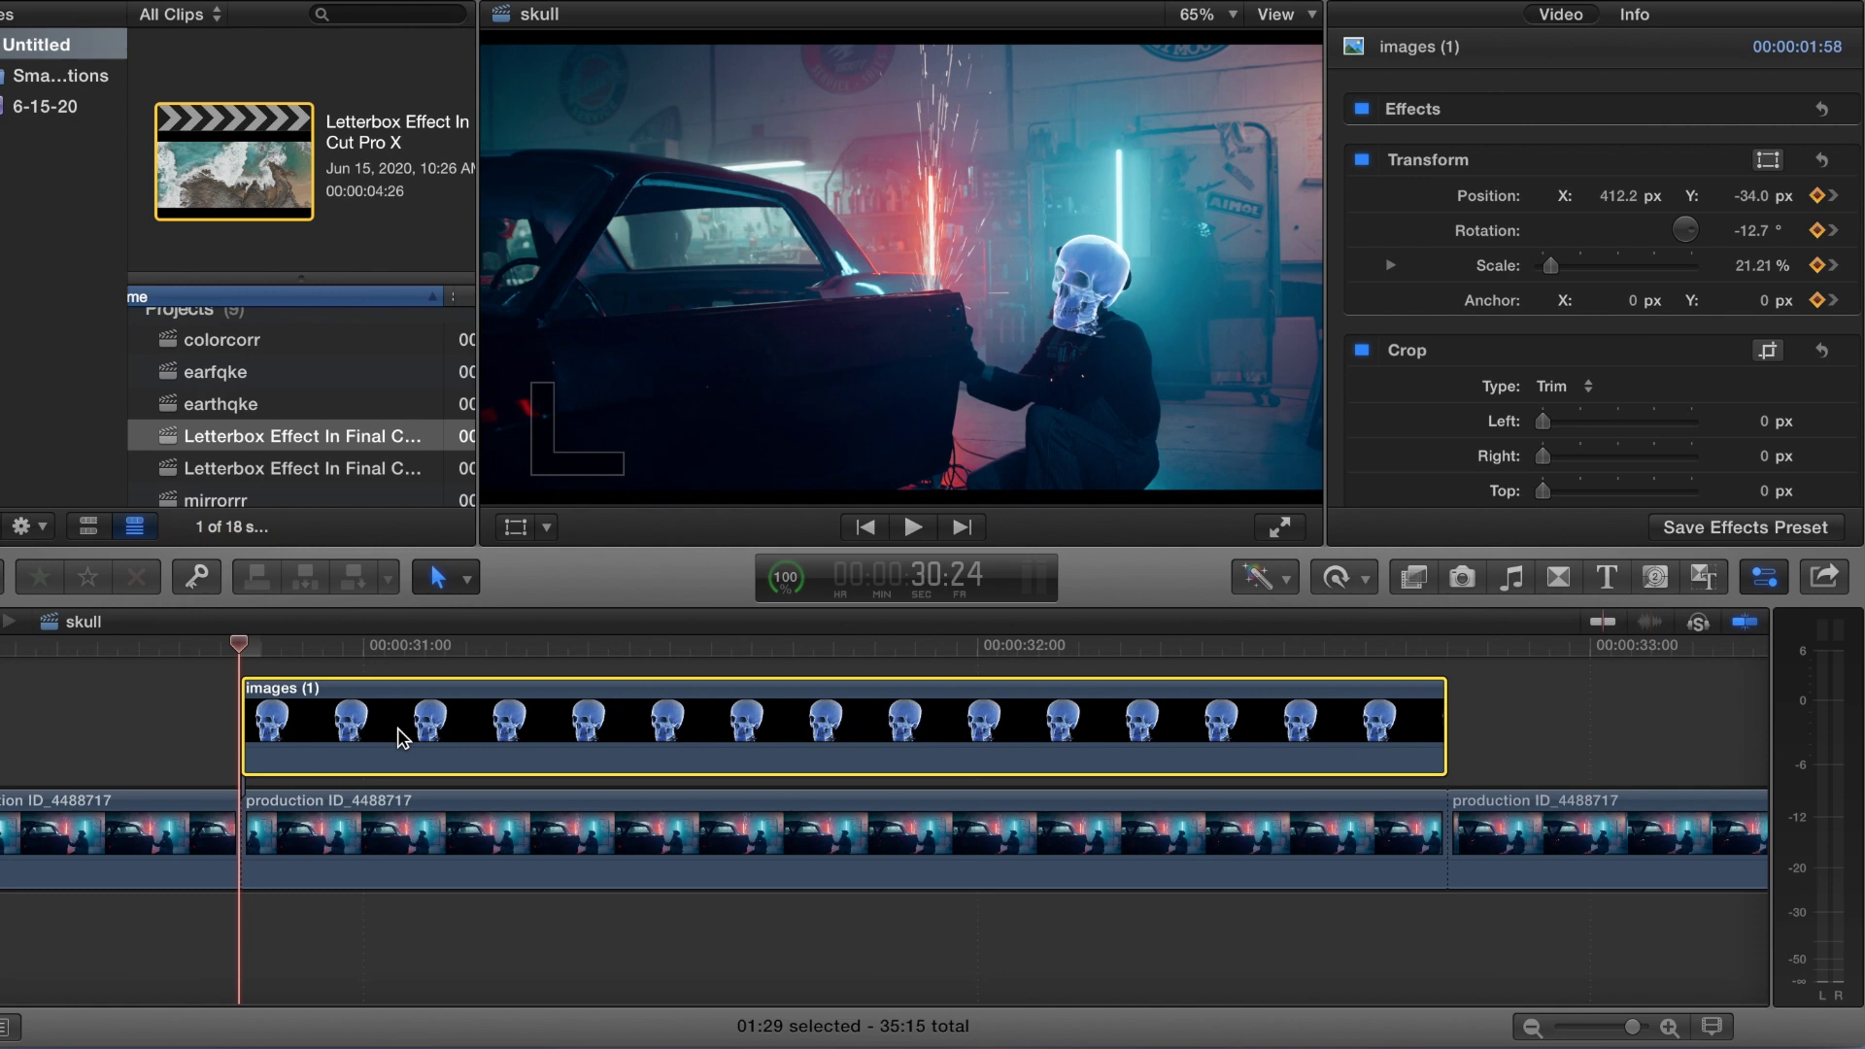
{"action": "key", "text": "Right"}
{"action": "key", "text": "super+b"}
Cut the underlying production footage at 30:26 and 30:27
{"action": "key", "text": "Right"}
{"action": "key", "text": "super+b"}
{"action": "key", "text": "Right"}
{"action": "key", "text": "super+b"}
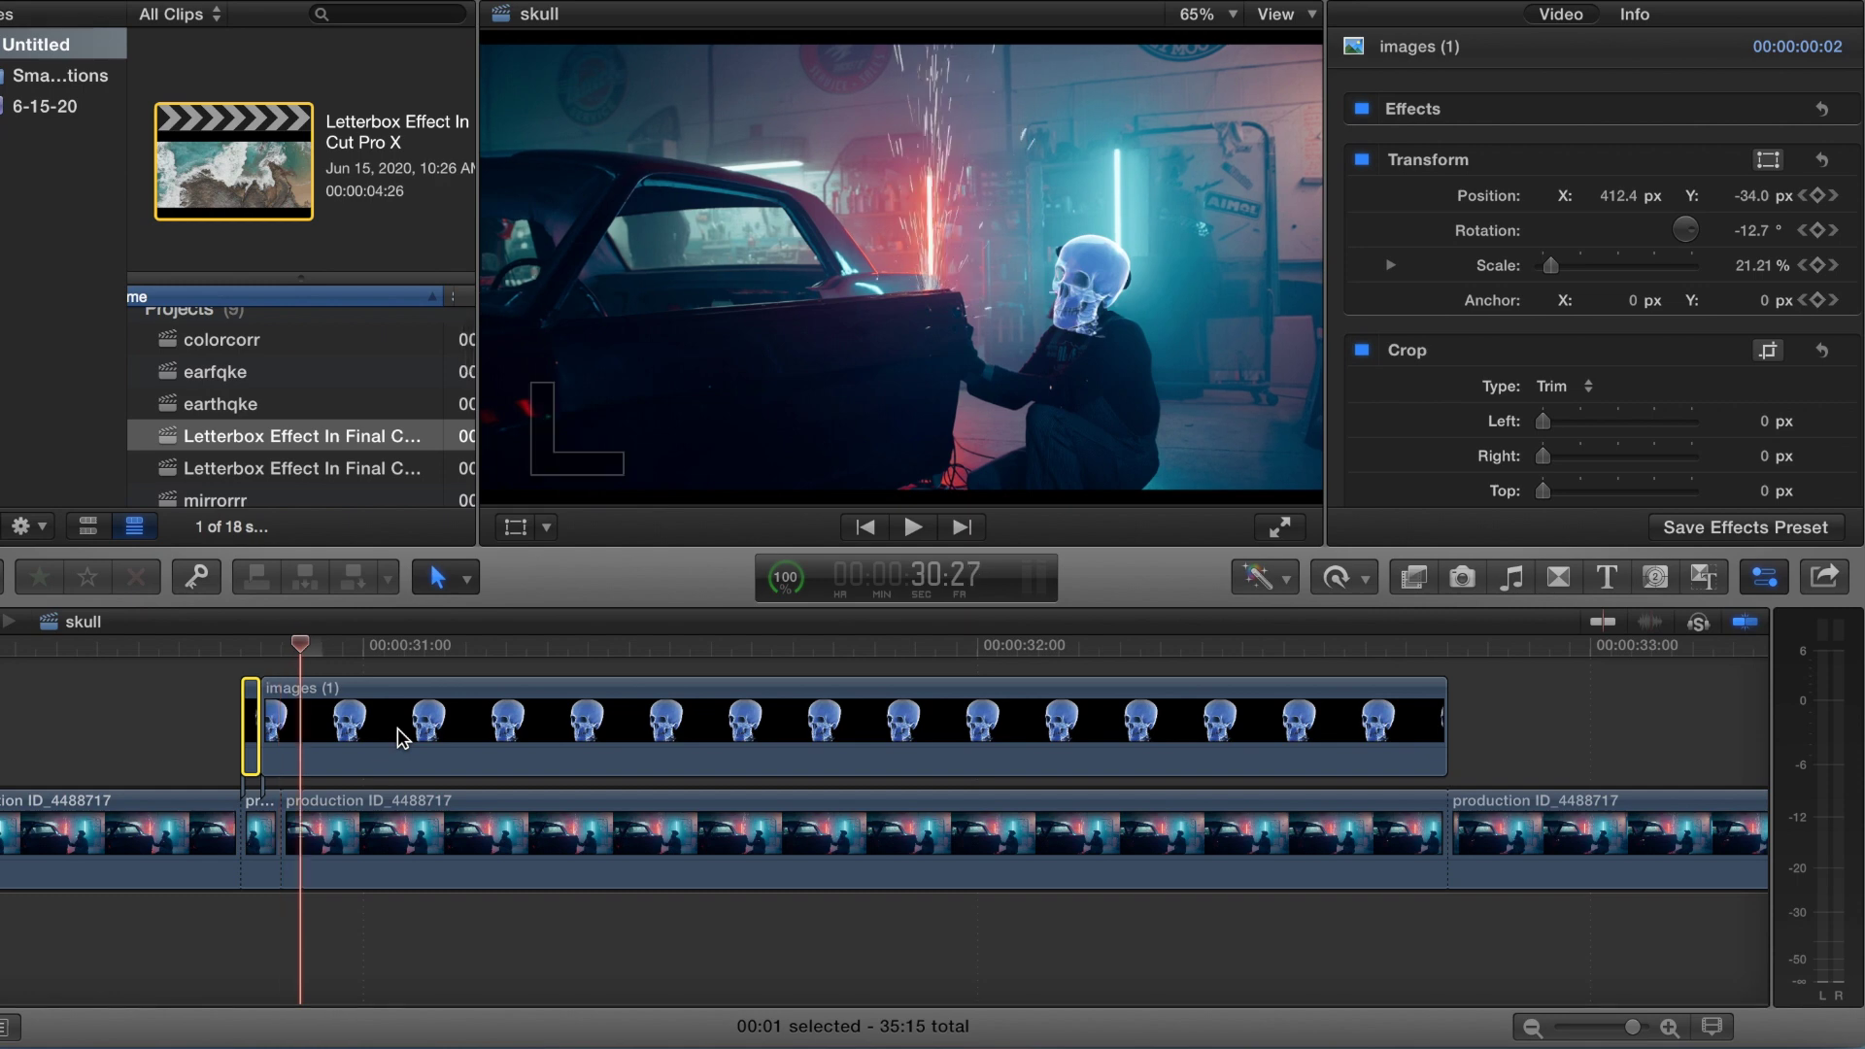
Cut the remaining skull clip into short segments at 30:27, 30:28, 30:29 and 31:00
{"action": "left_click", "coordinate": [399, 727]}
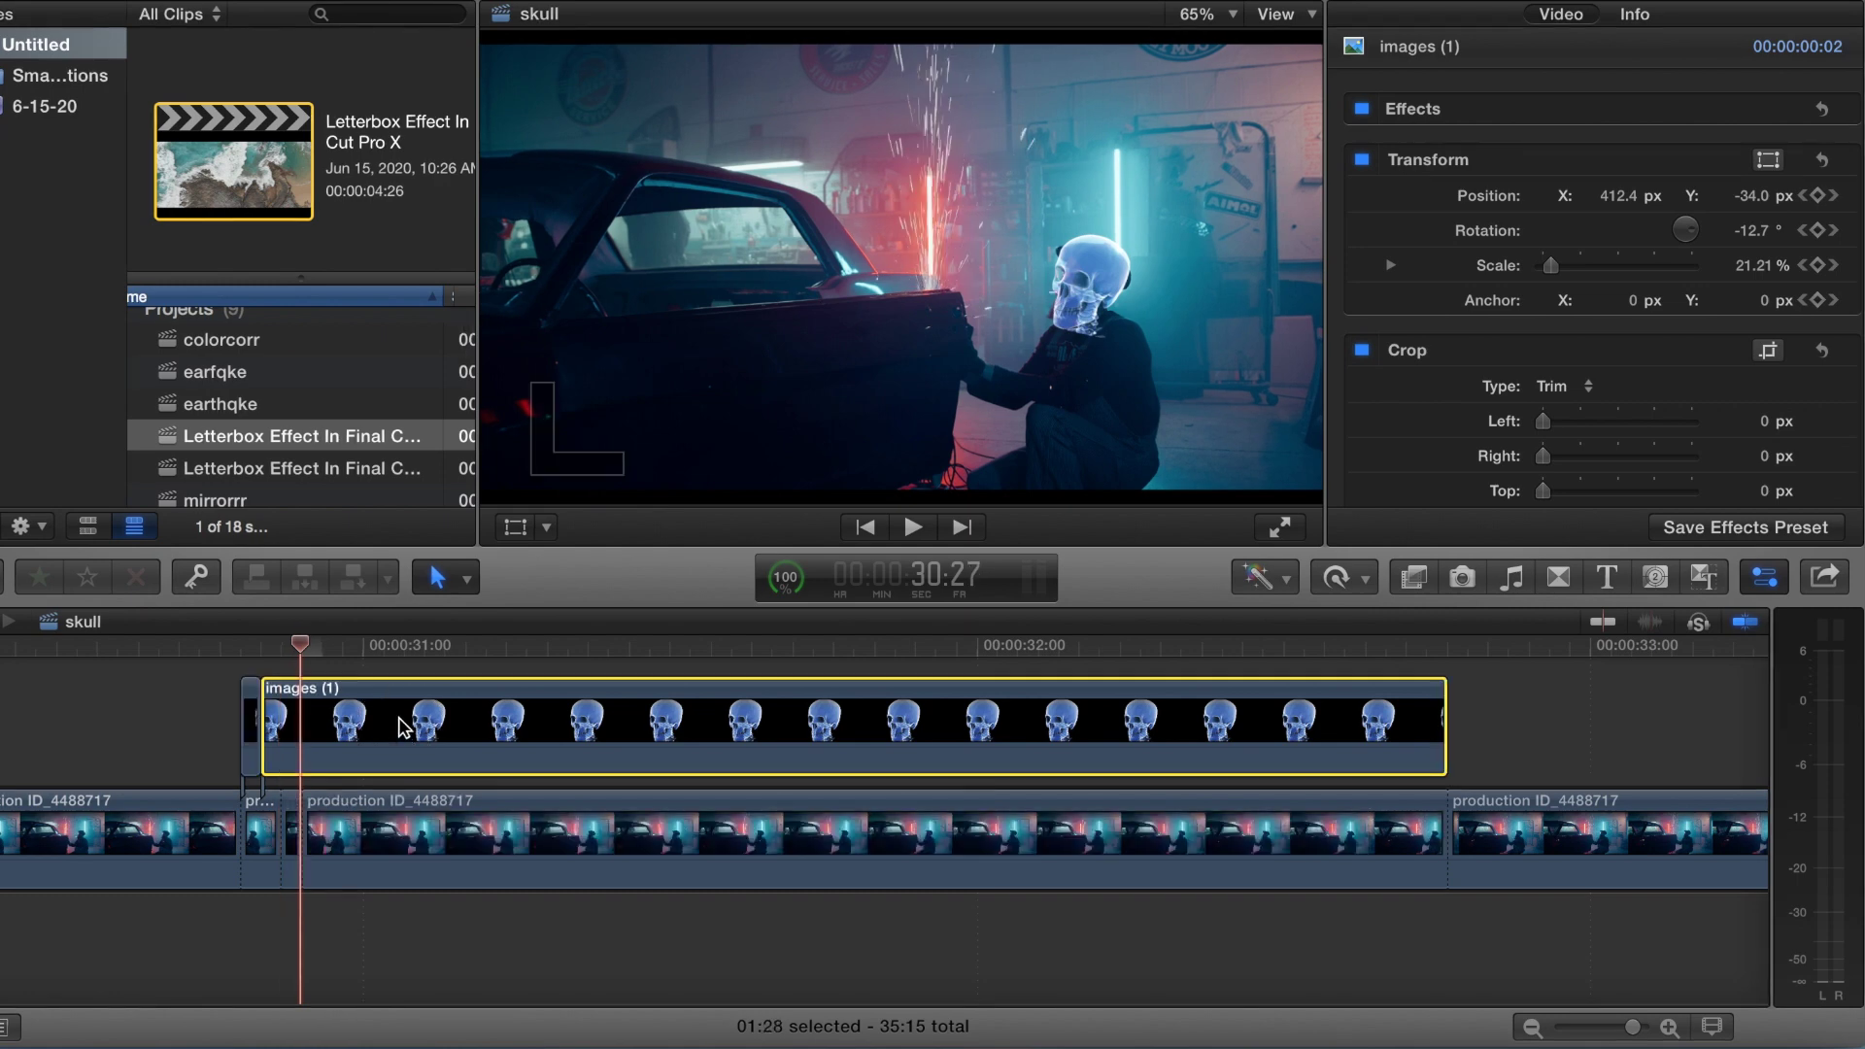
{"action": "key", "text": "super+b"}
{"action": "left_click", "coordinate": [432, 728]}
{"action": "key", "text": "Right"}
{"action": "key", "text": "super+b"}
{"action": "key", "text": "Right"}
{"action": "left_click", "coordinate": [432, 729]}
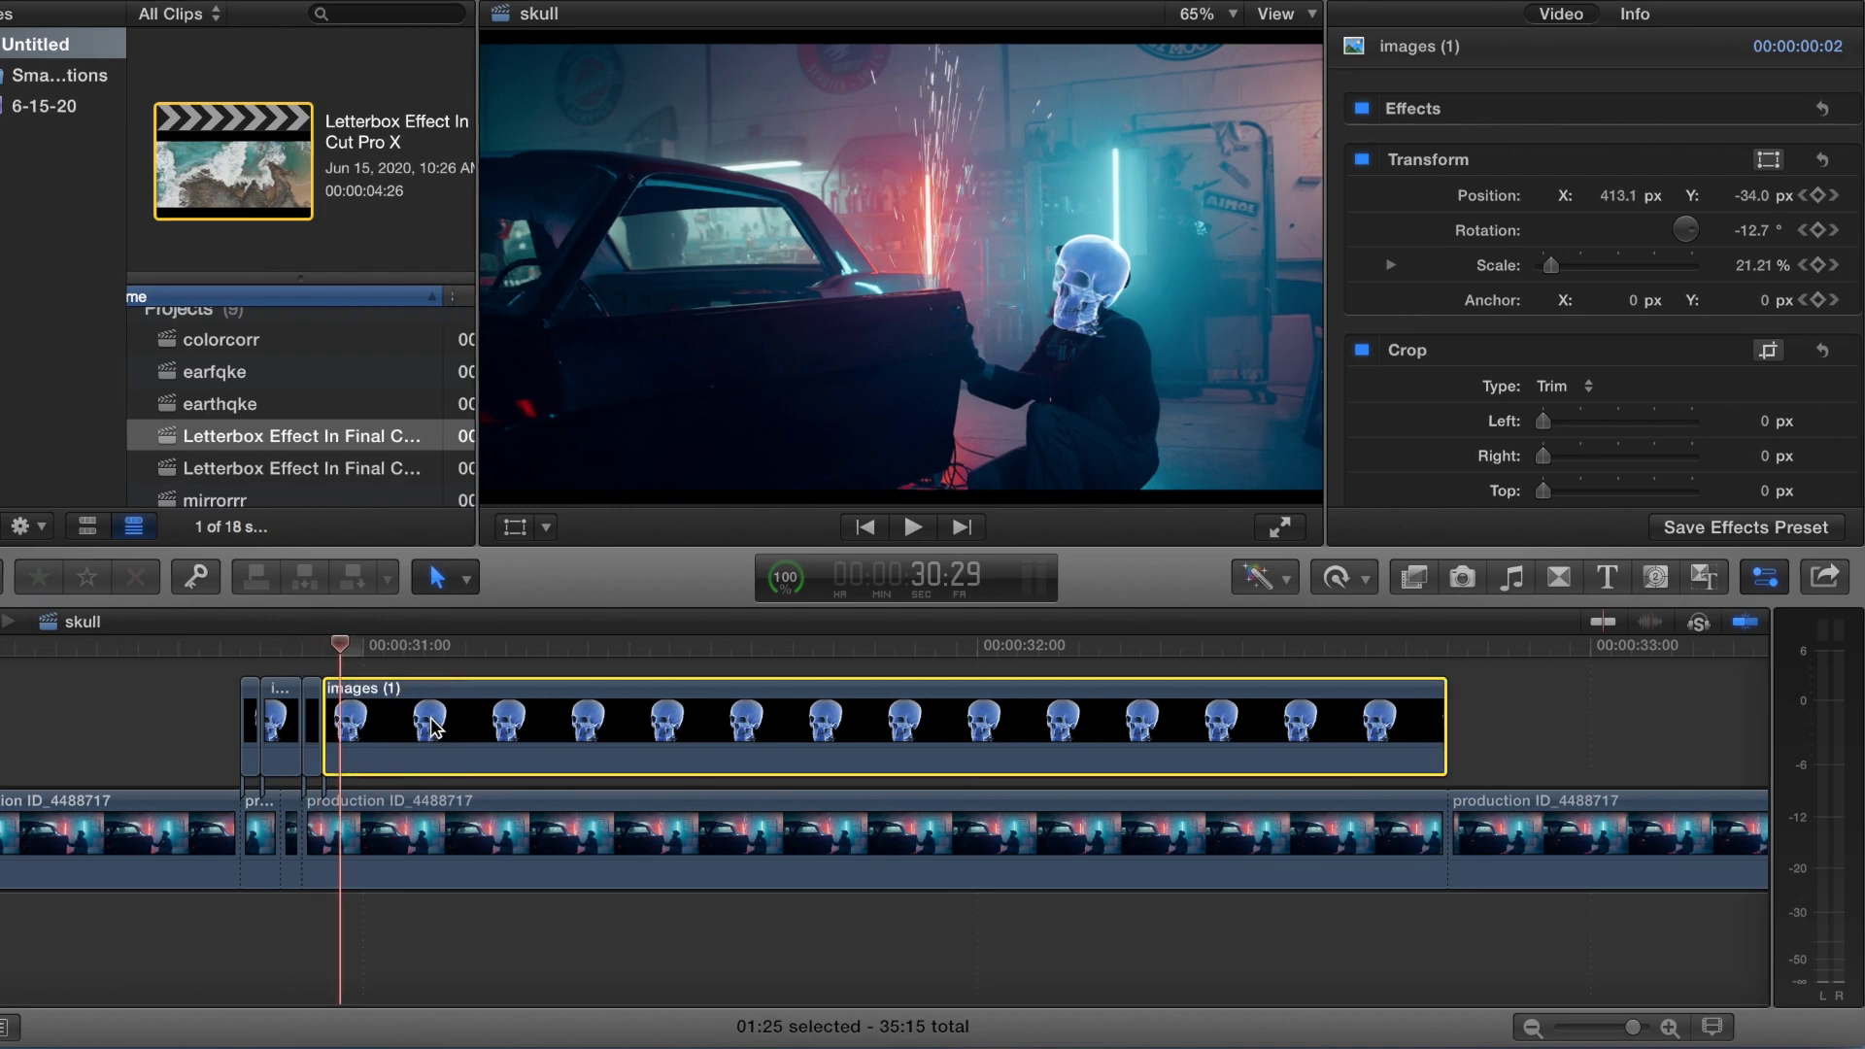
{"action": "key", "text": "super+b"}
{"action": "key", "text": "Right"}
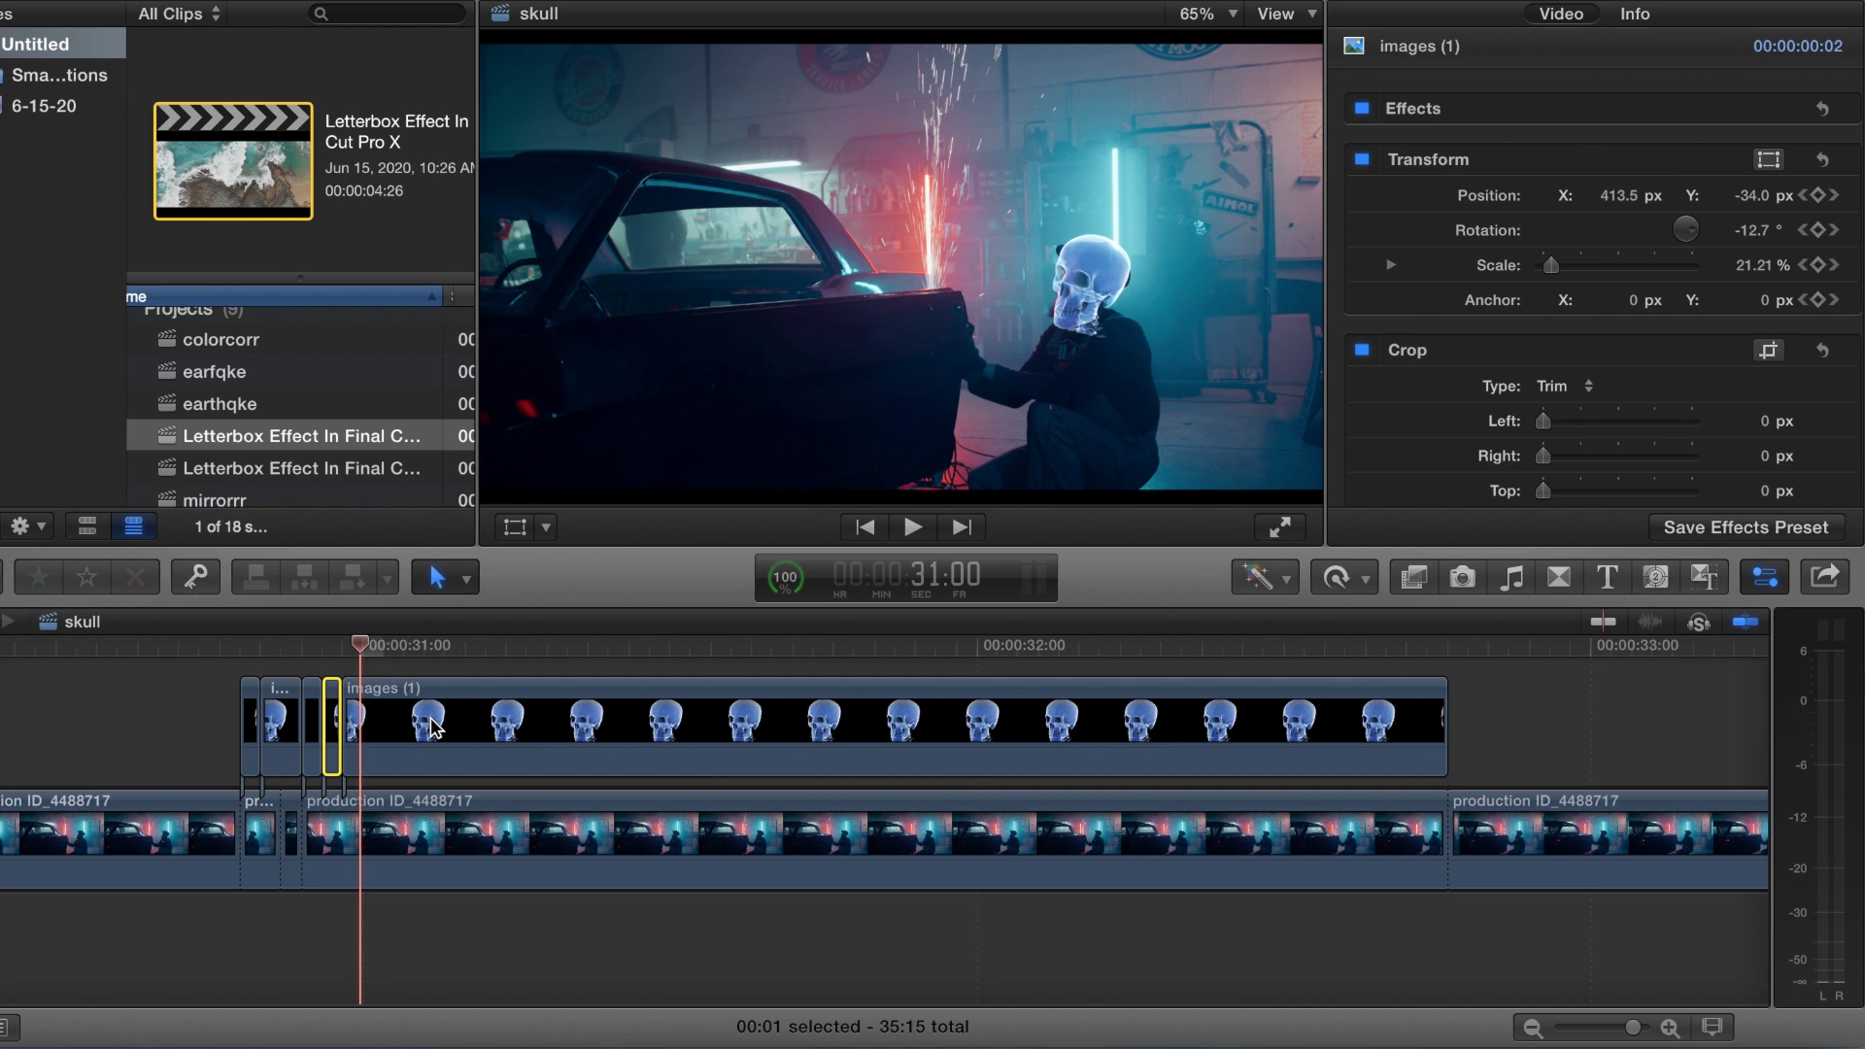
{"action": "left_click", "coordinate": [432, 728]}
{"action": "key", "text": "super+b"}
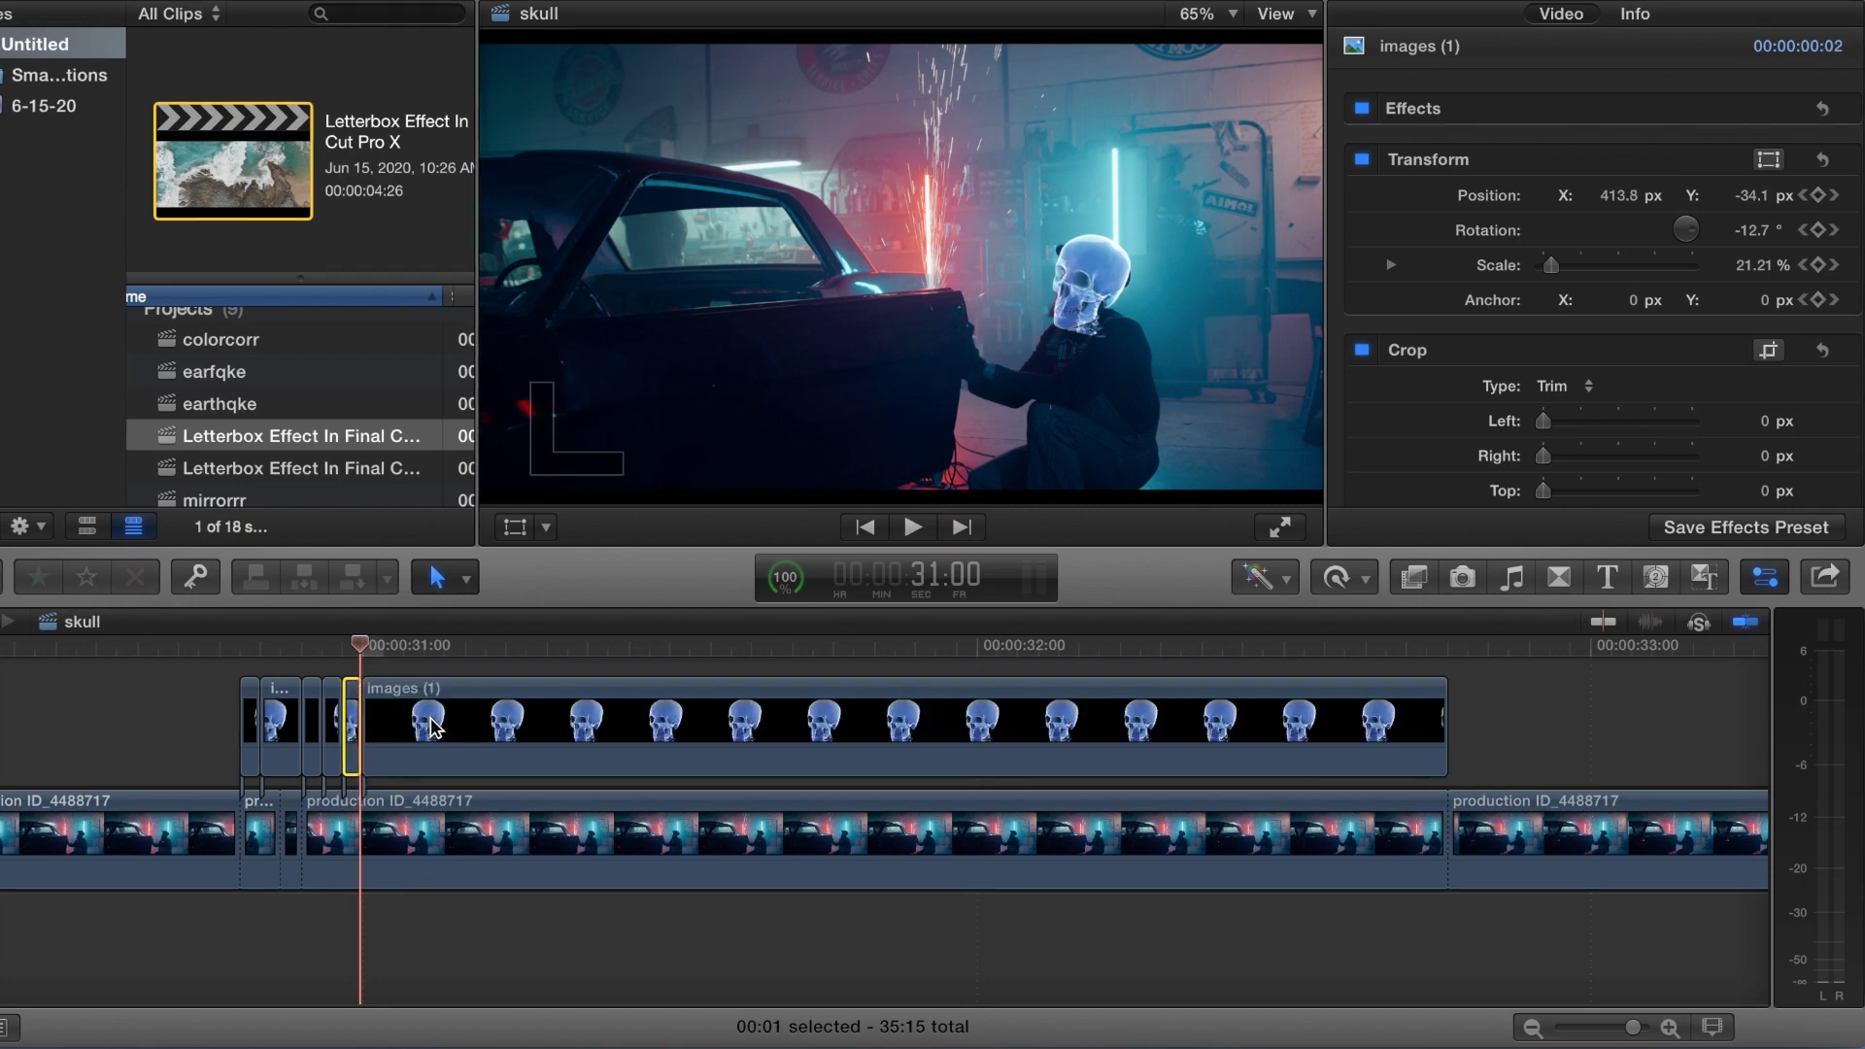
Cut the remaining skull clip into longer segments at 31:03 and 31:07
{"action": "left_click", "coordinate": [425, 685]}
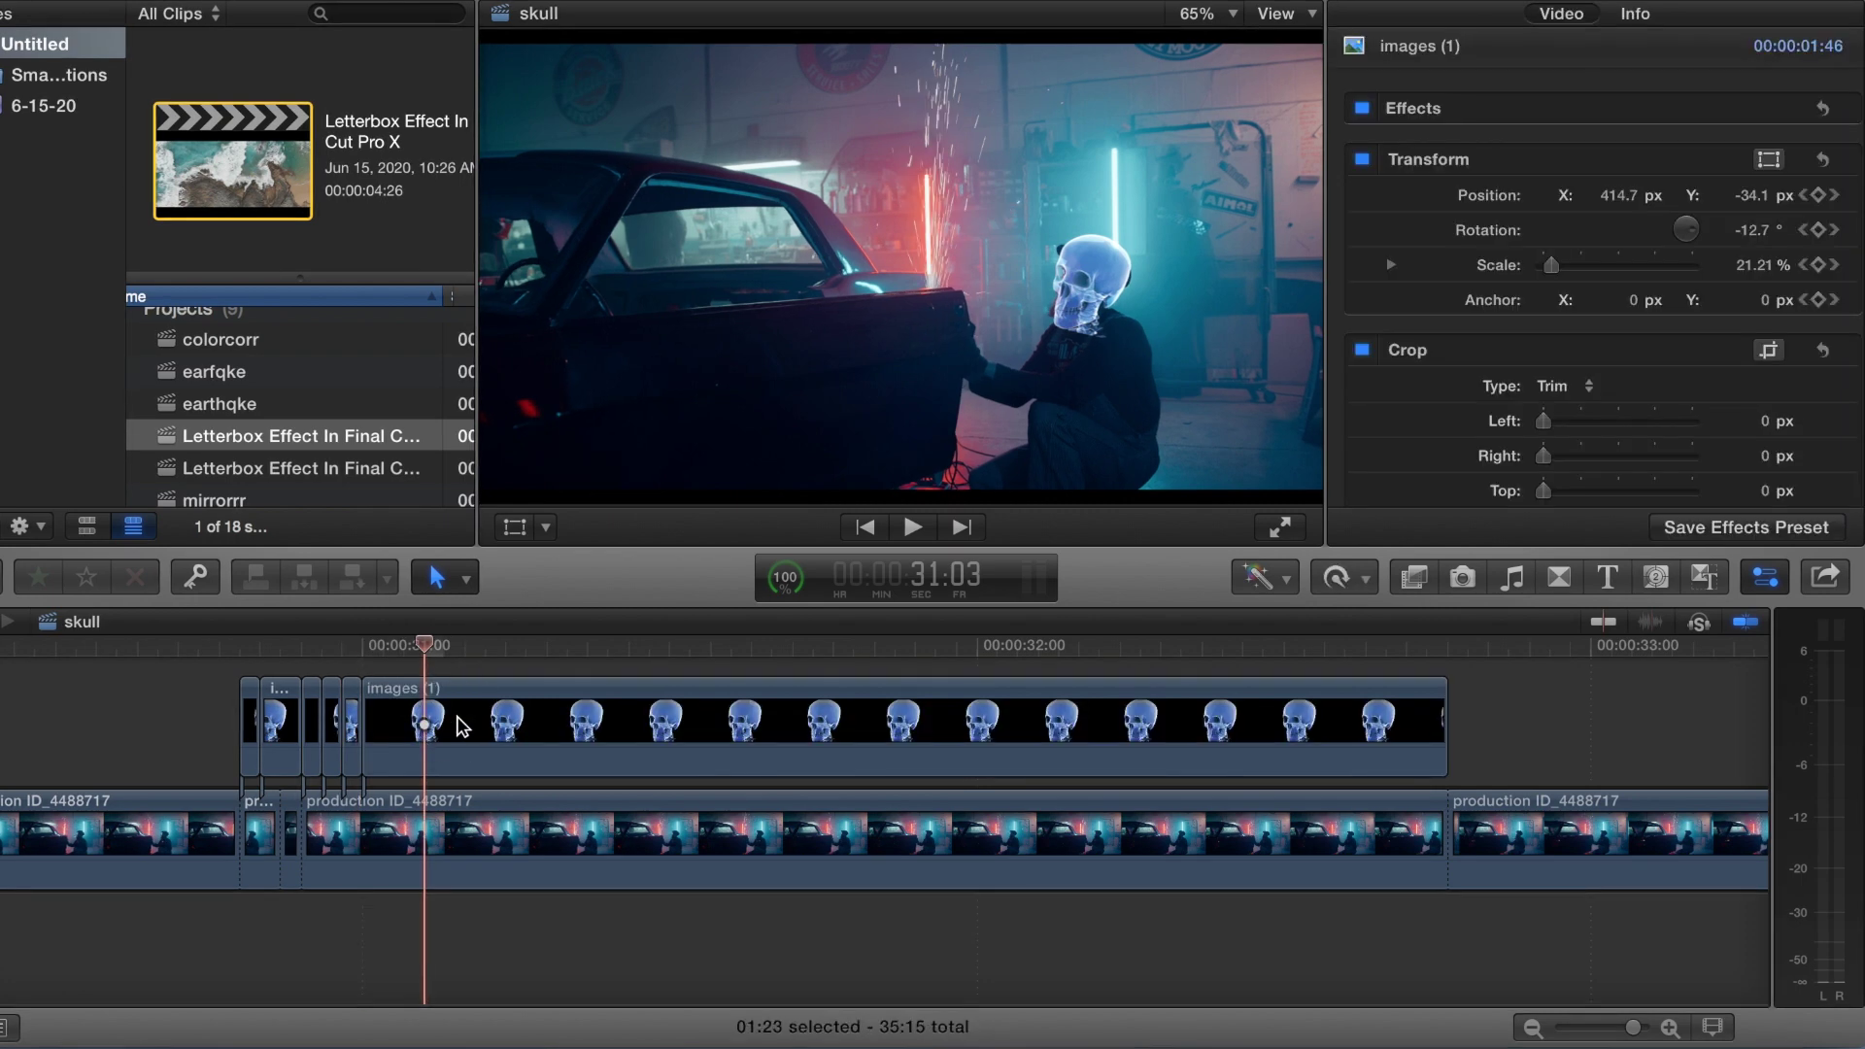
{"action": "key", "text": "super+b"}
{"action": "key", "text": "Right"}
{"action": "key", "text": "Right"}
{"action": "key", "text": "Right"}
{"action": "key", "text": "Right"}
{"action": "left_click", "coordinate": [463, 717]}
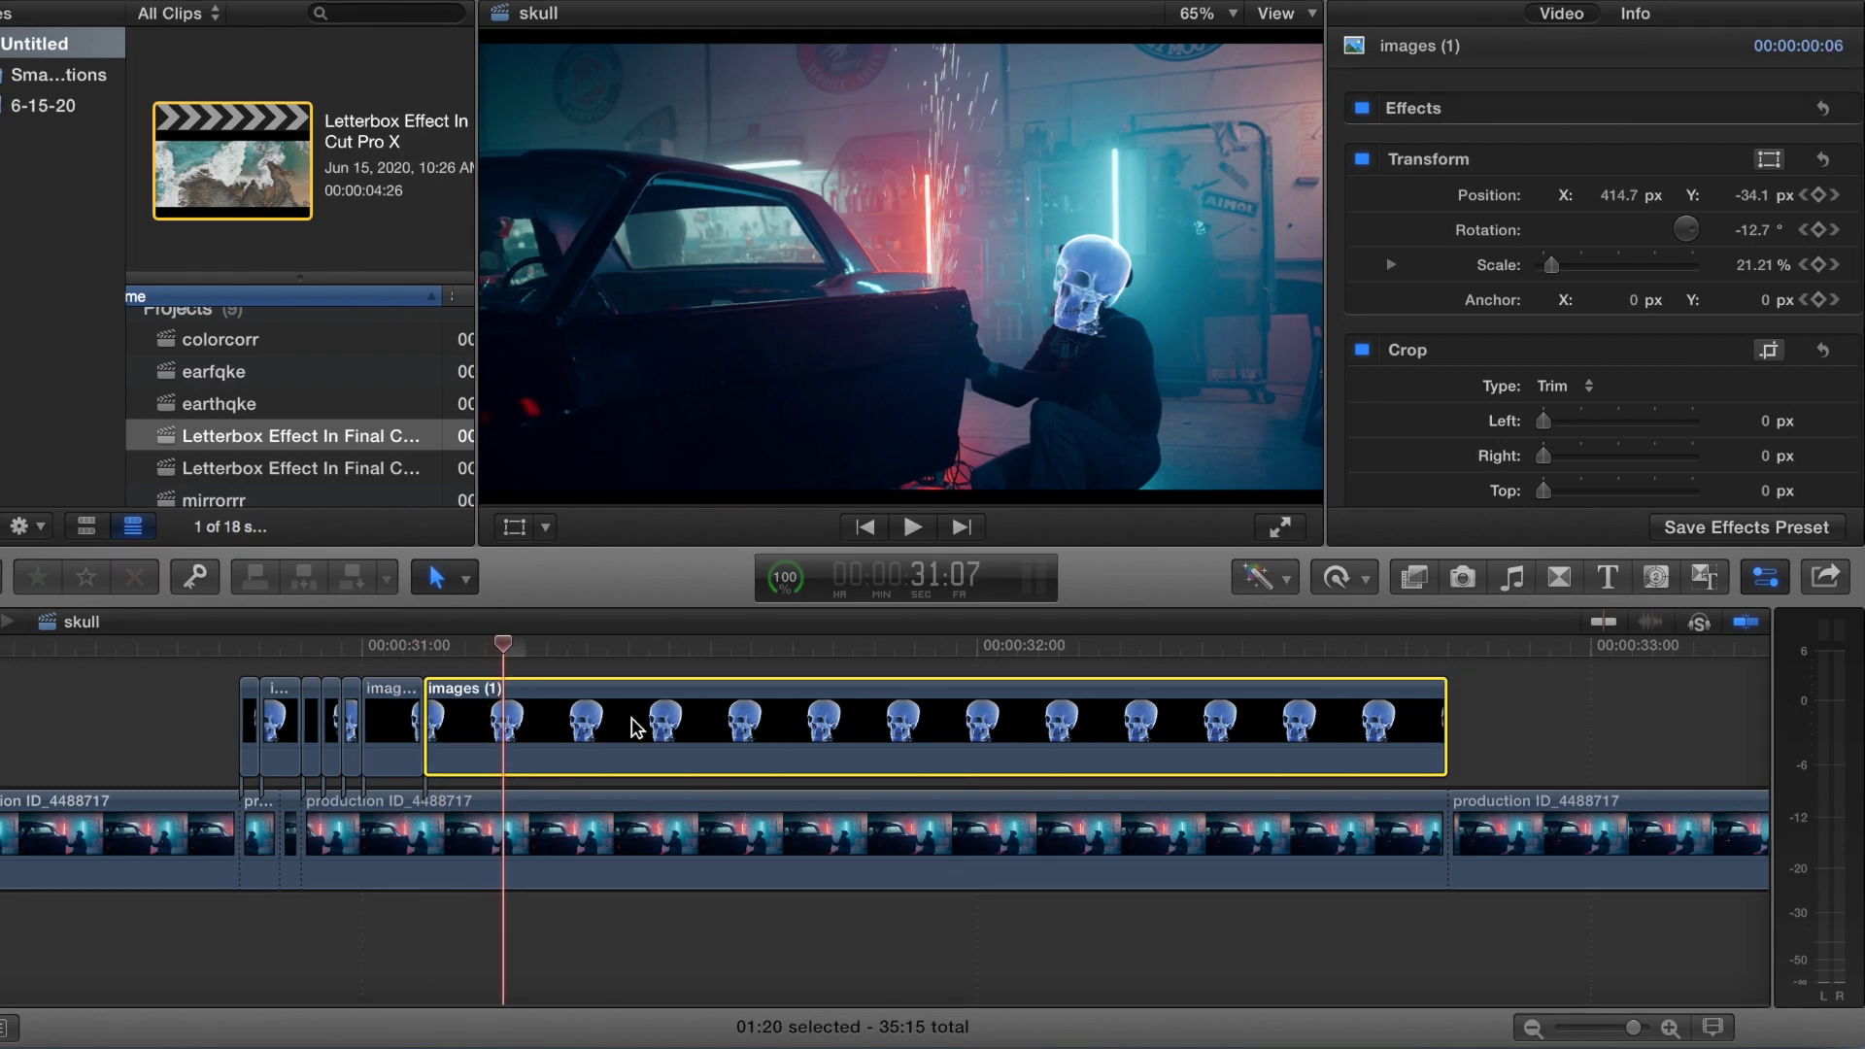
{"action": "key", "text": "super+b"}
Cut the remaining skull clip at 31:13, leaving a six-frame segment before the cut
{"action": "key", "text": "Right"}
{"action": "key", "text": "Right"}
{"action": "key", "text": "Right"}
{"action": "key", "text": "Right"}
{"action": "key", "text": "Right"}
{"action": "key", "text": "Right"}
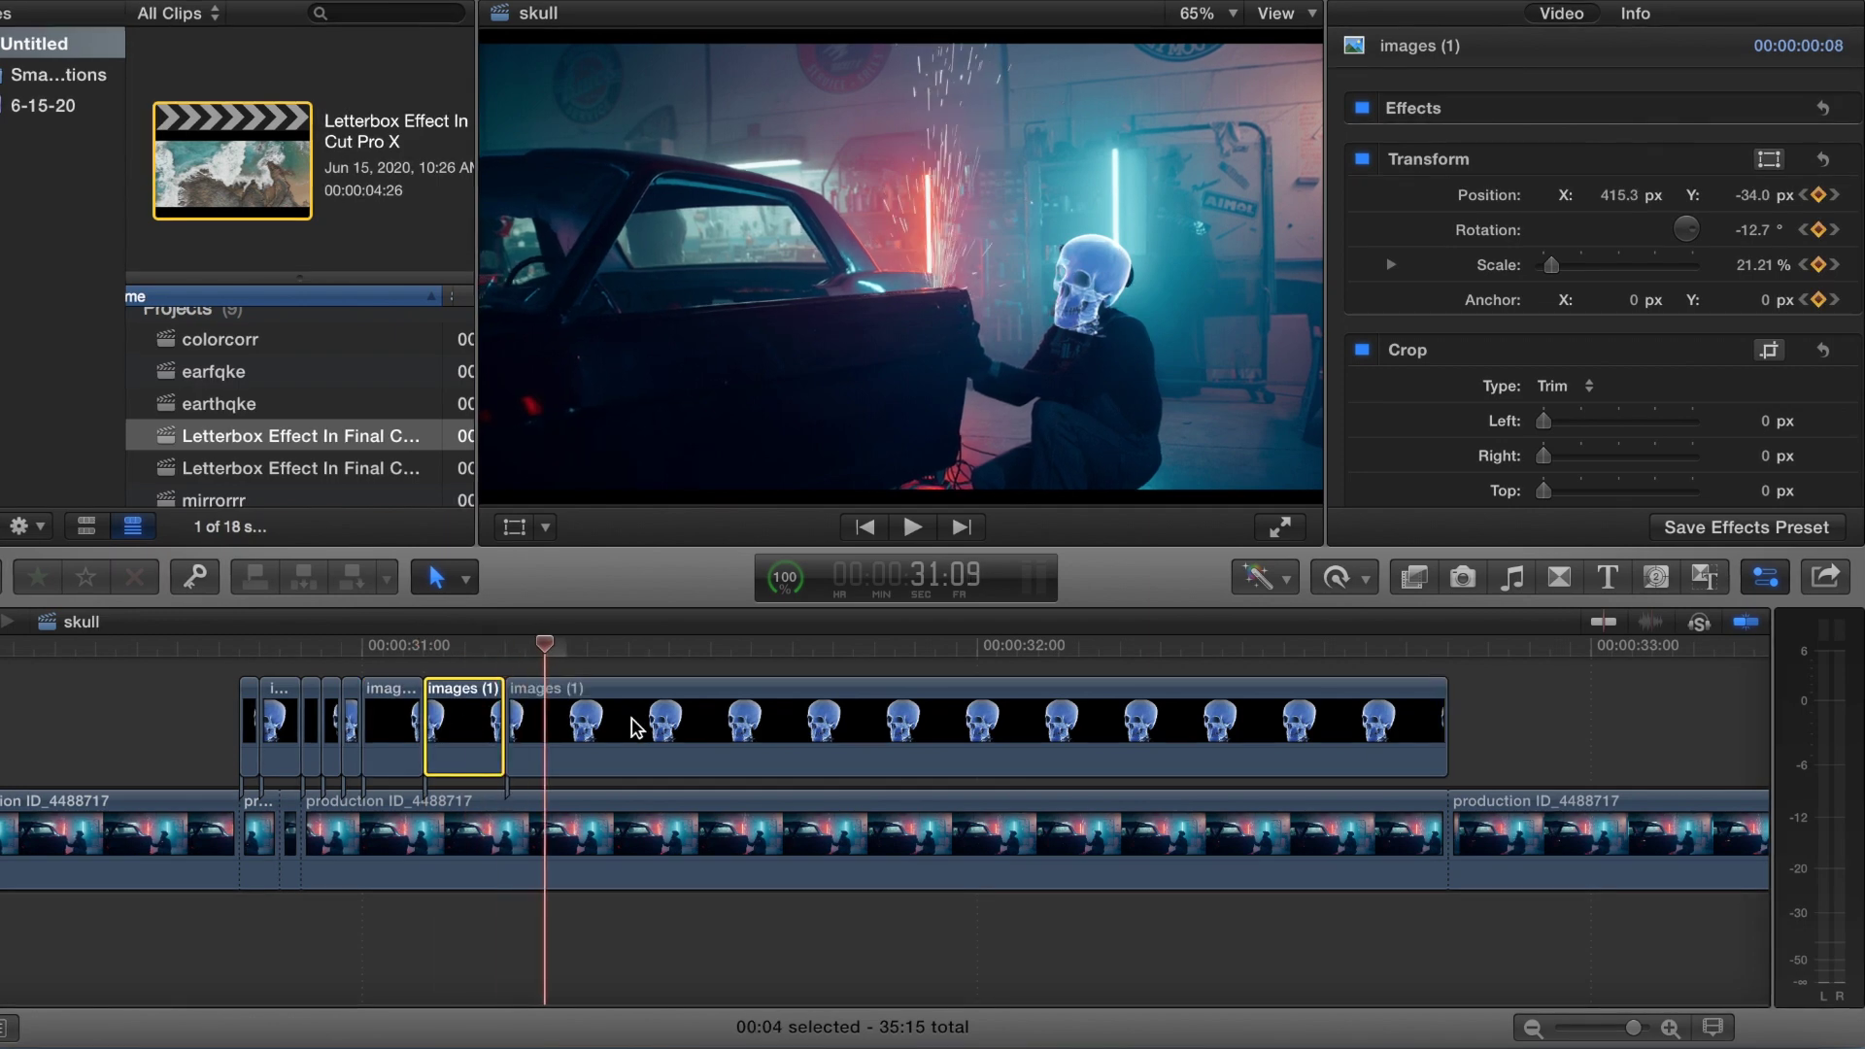
{"action": "left_click", "coordinate": [632, 729]}
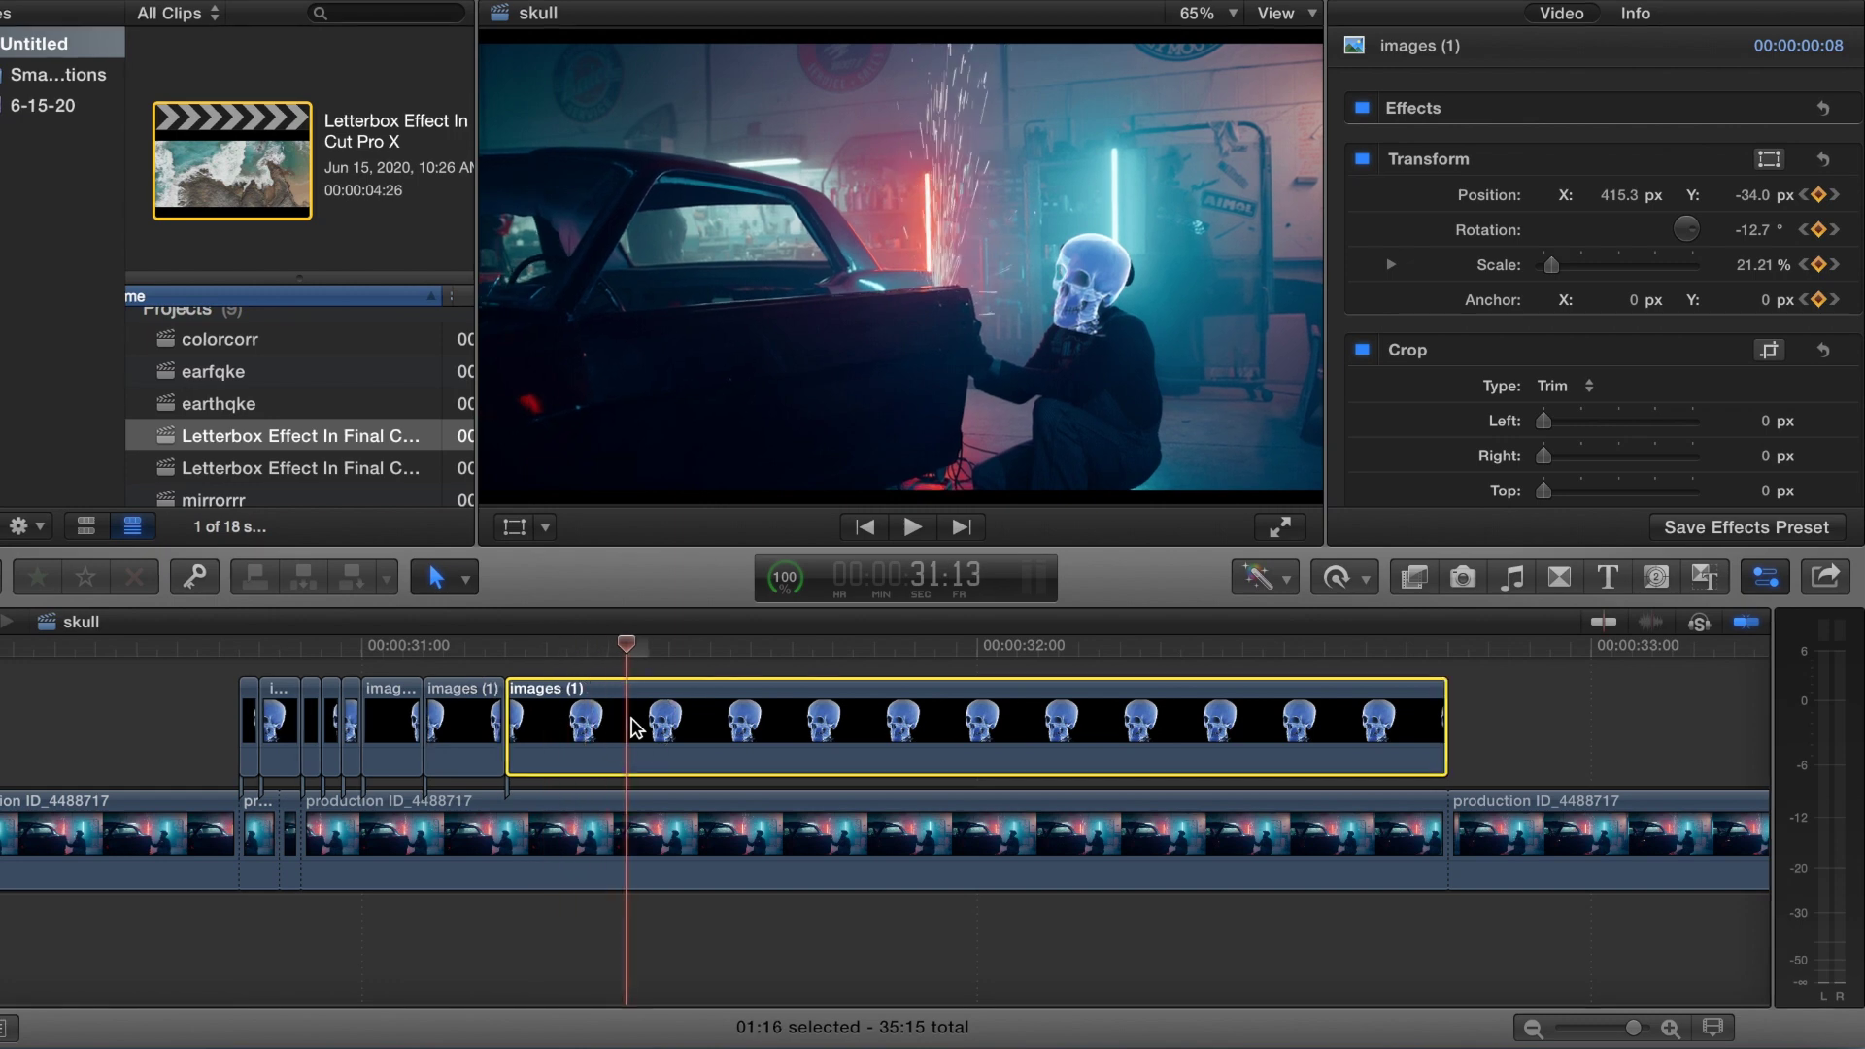
{"action": "key", "text": "super+b"}
Cut the remaining skull clip at 31:18 to make a five-frame segment
{"action": "key", "text": "Right"}
{"action": "key", "text": "Right"}
{"action": "key", "text": "Right"}
{"action": "key", "text": "Right"}
{"action": "key", "text": "Right"}
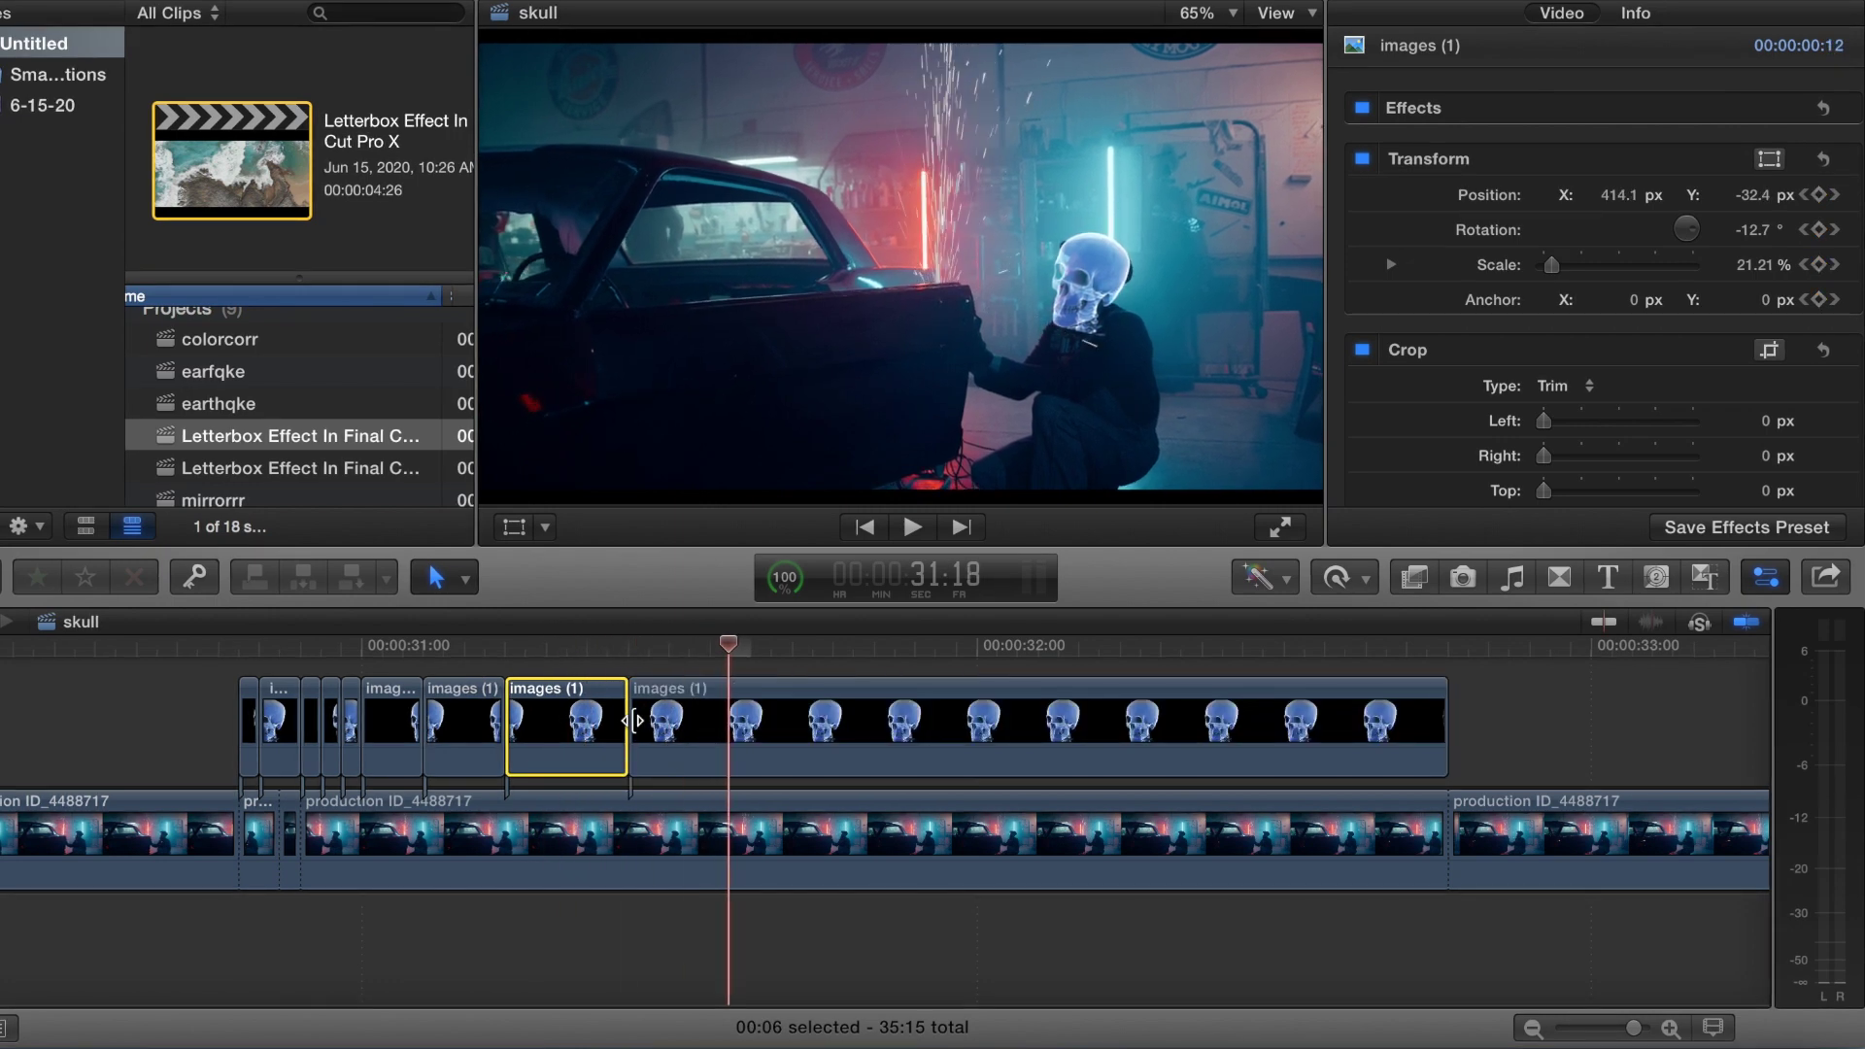
{"action": "left_click", "coordinate": [634, 720]}
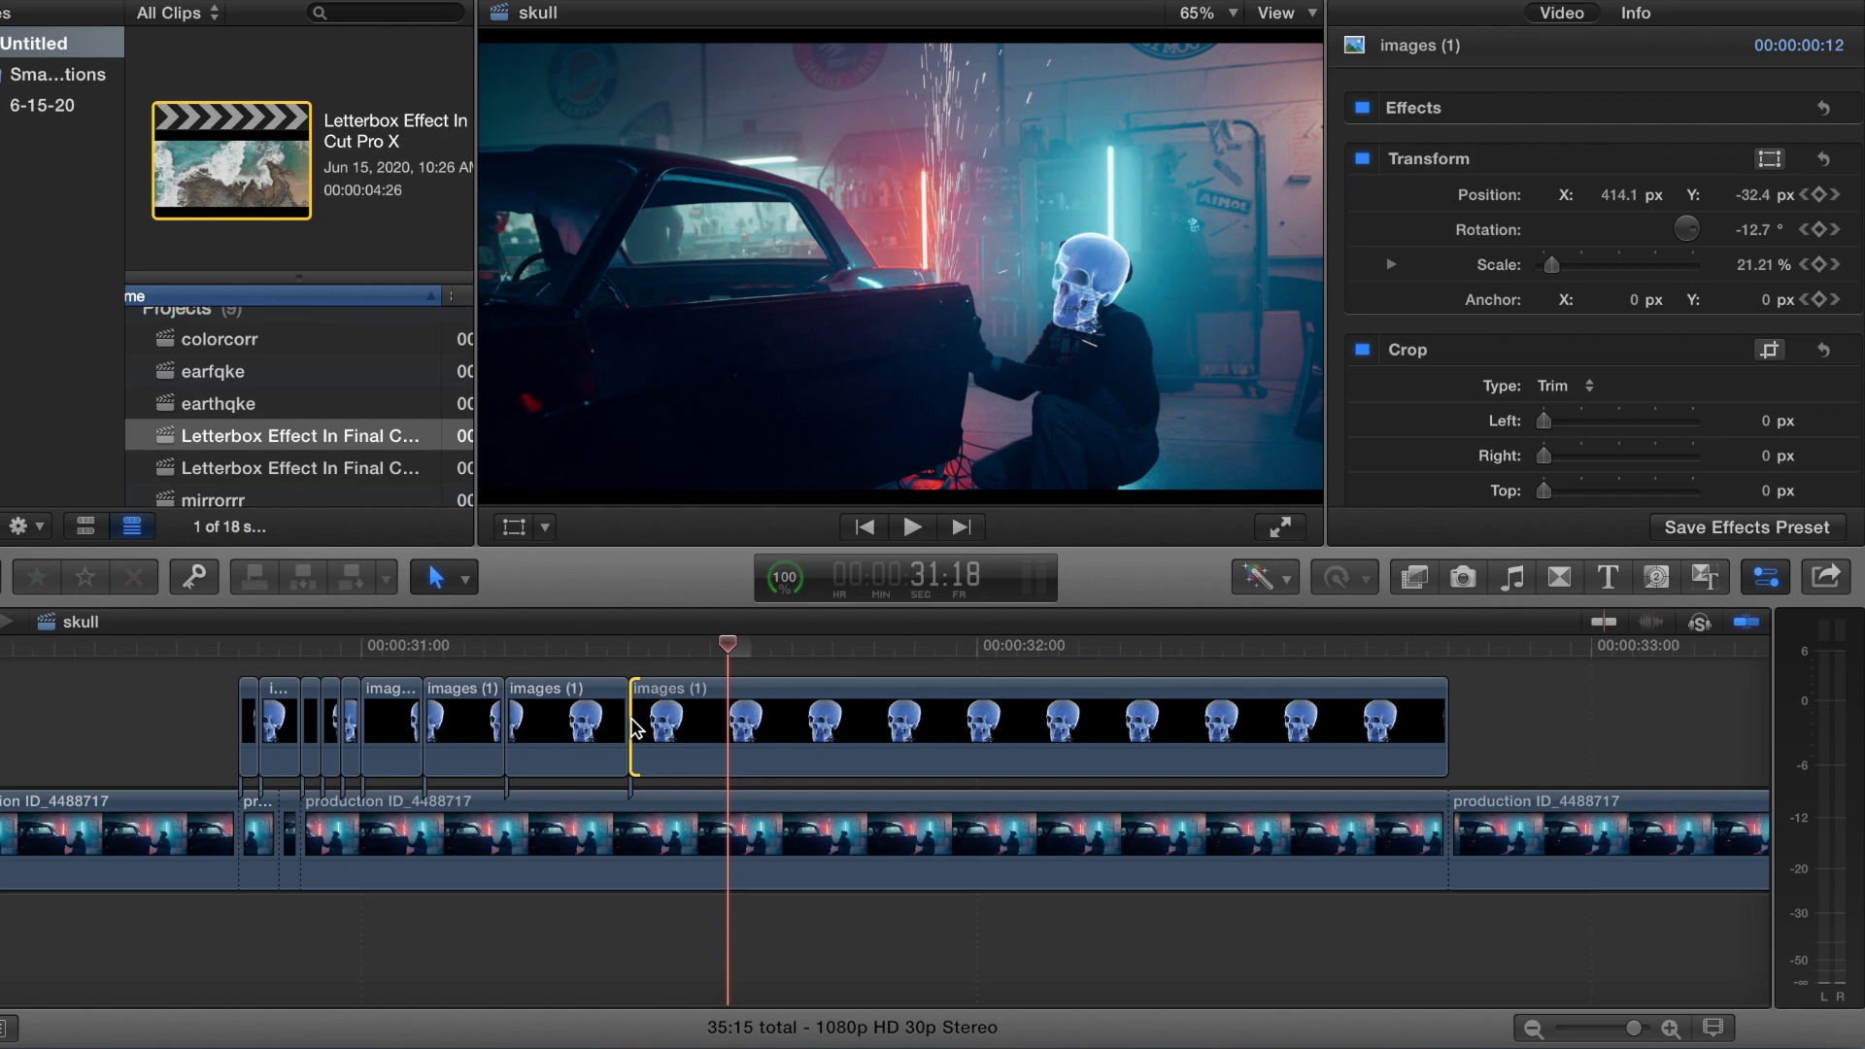
{"action": "left_click", "coordinate": [721, 724]}
{"action": "key", "text": "super+b"}
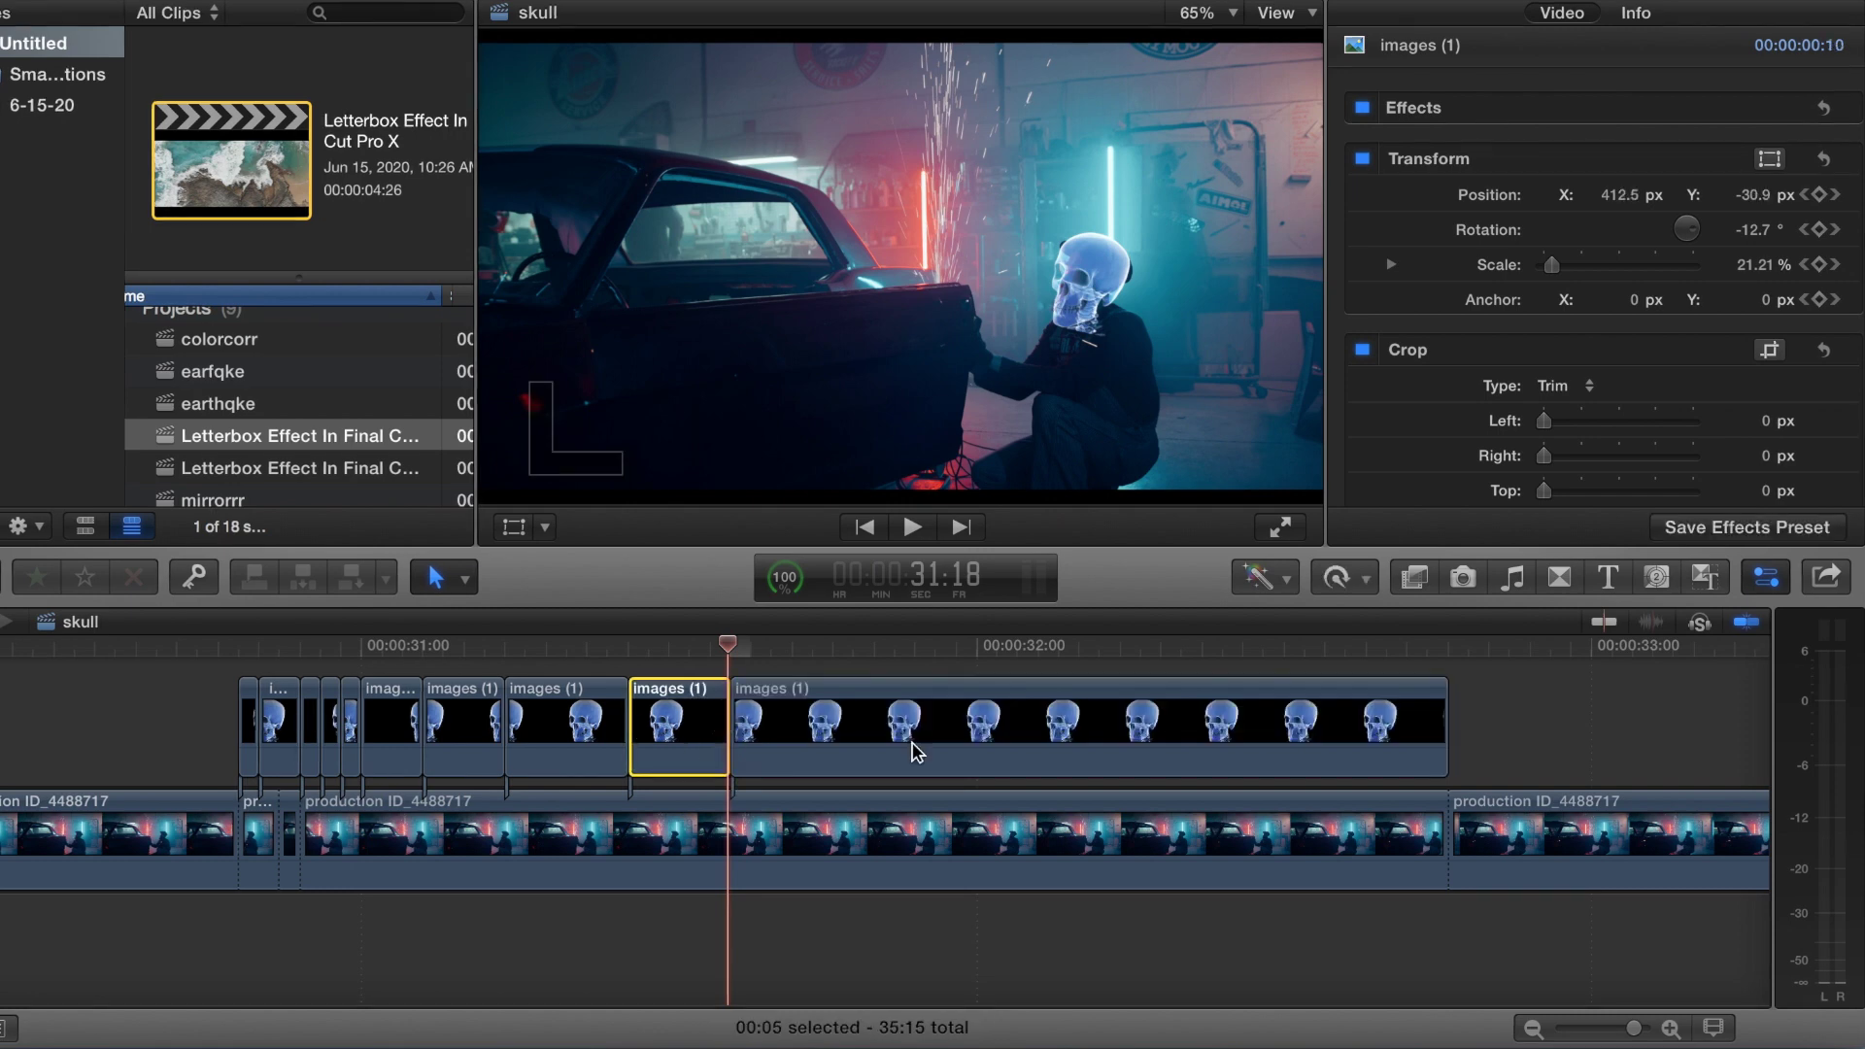
Cut the remaining skull clip at 31:29 to make a longer, eleven-frame segment
{"action": "key", "text": "Right"}
{"action": "key", "text": "Right"}
{"action": "key", "text": "Right"}
{"action": "key", "text": "Right"}
{"action": "key", "text": "Right"}
{"action": "key", "text": "Right"}
{"action": "key", "text": "Right"}
{"action": "key", "text": "Right"}
{"action": "key", "text": "Right"}
{"action": "key", "text": "Right"}
{"action": "key", "text": "Right"}
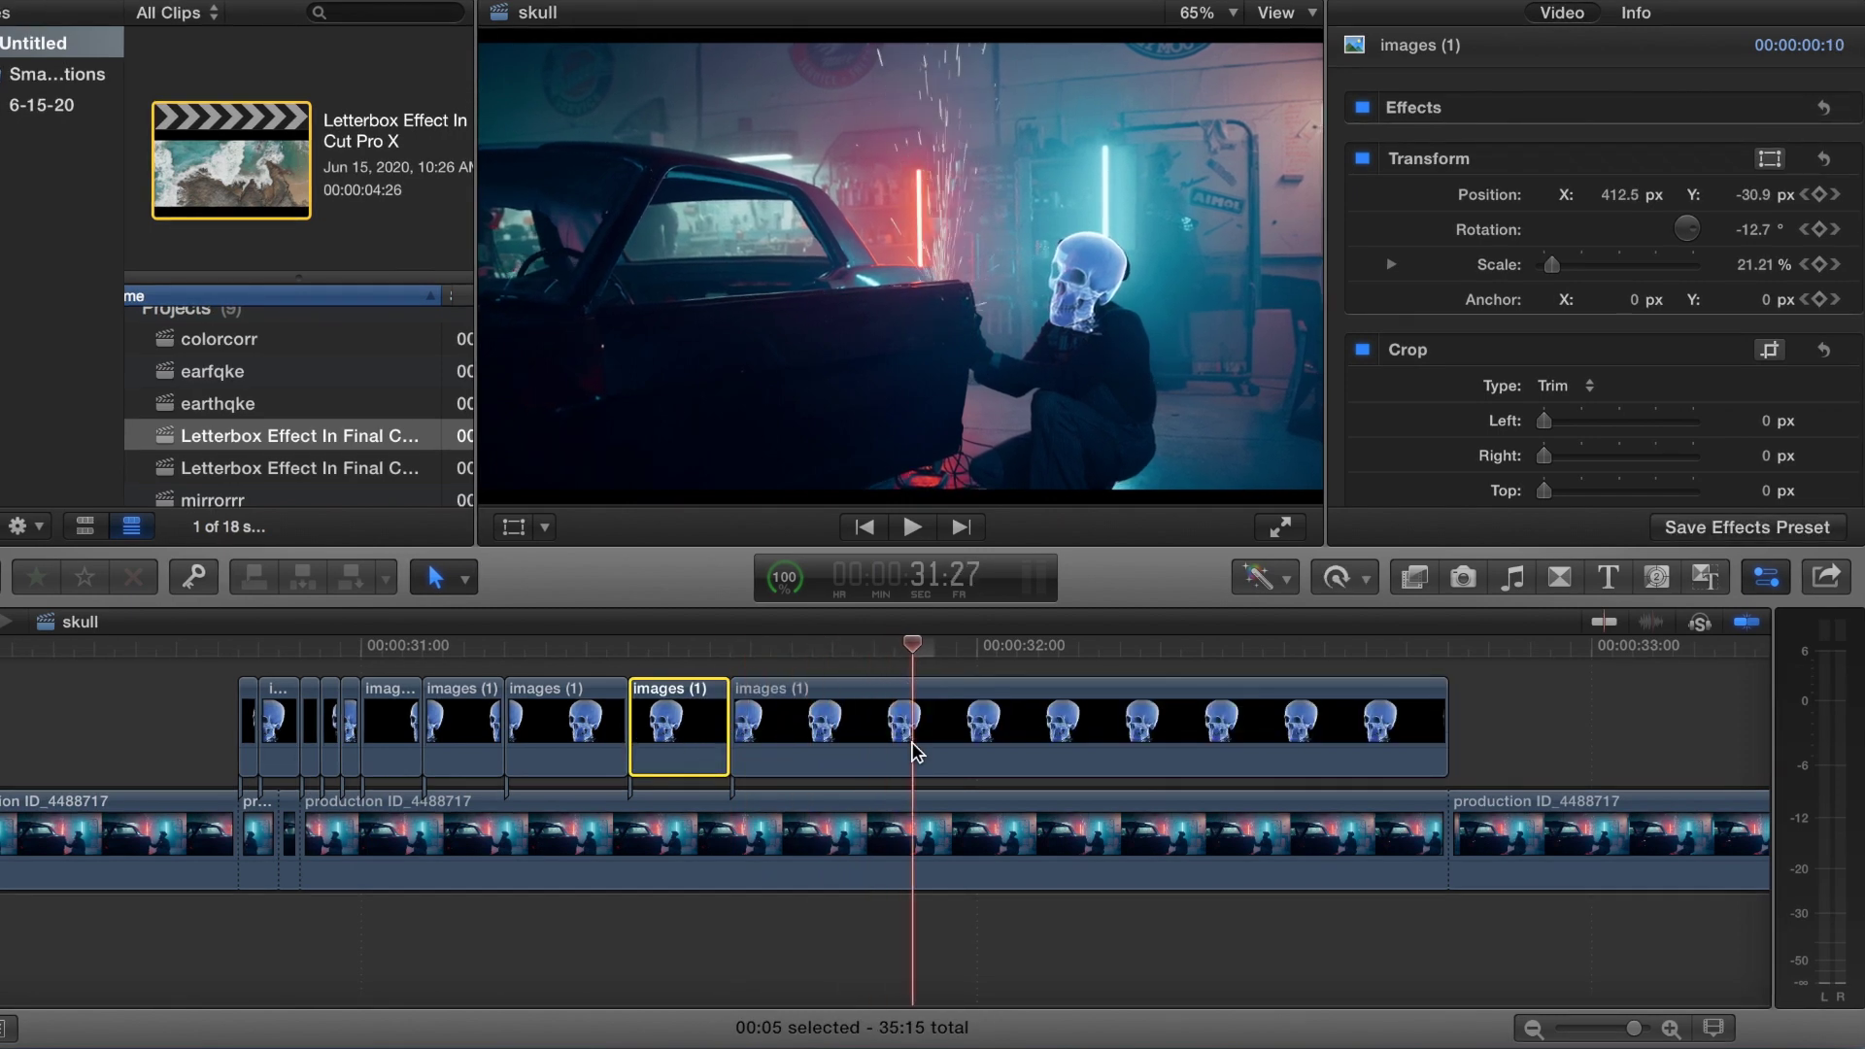
{"action": "left_click", "coordinate": [913, 751]}
{"action": "key", "text": "super+b"}
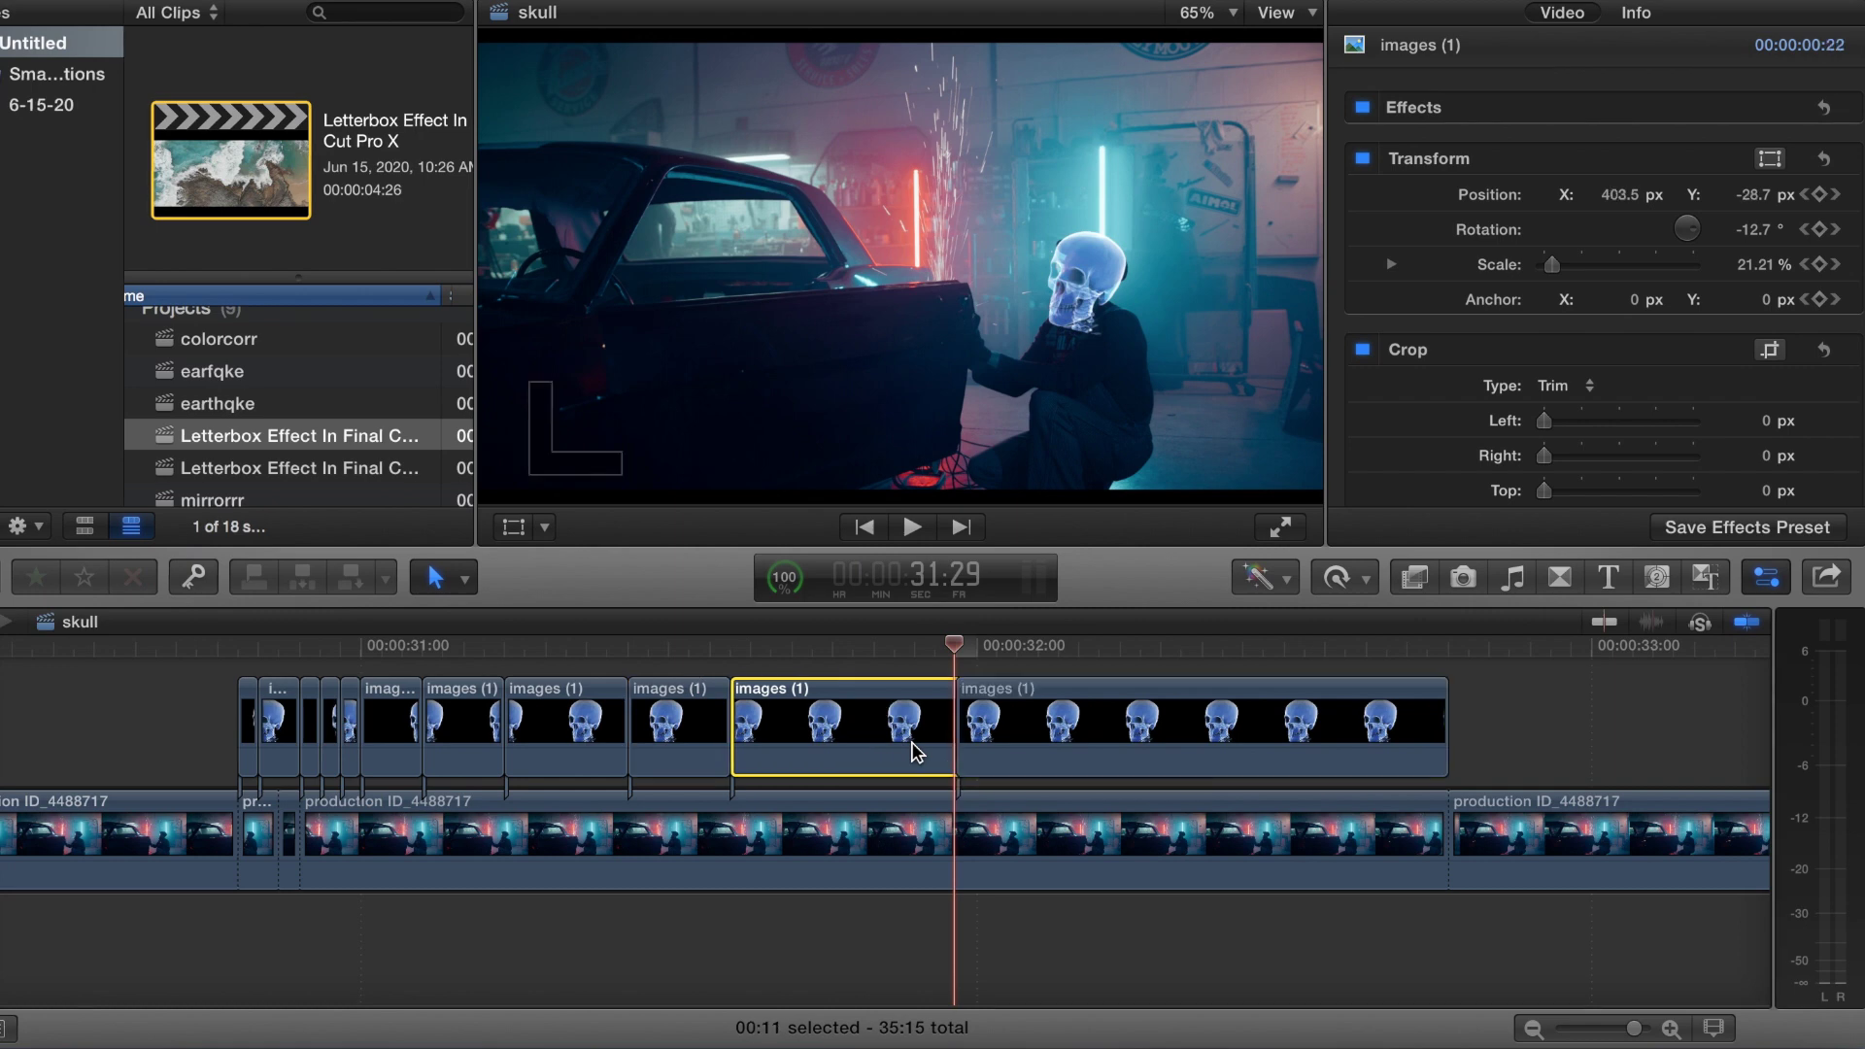
Cut the remaining skull clip at 32:02, 32:03 and 32:04, making two single-frame segments
{"action": "key", "text": "Right"}
{"action": "key", "text": "Right"}
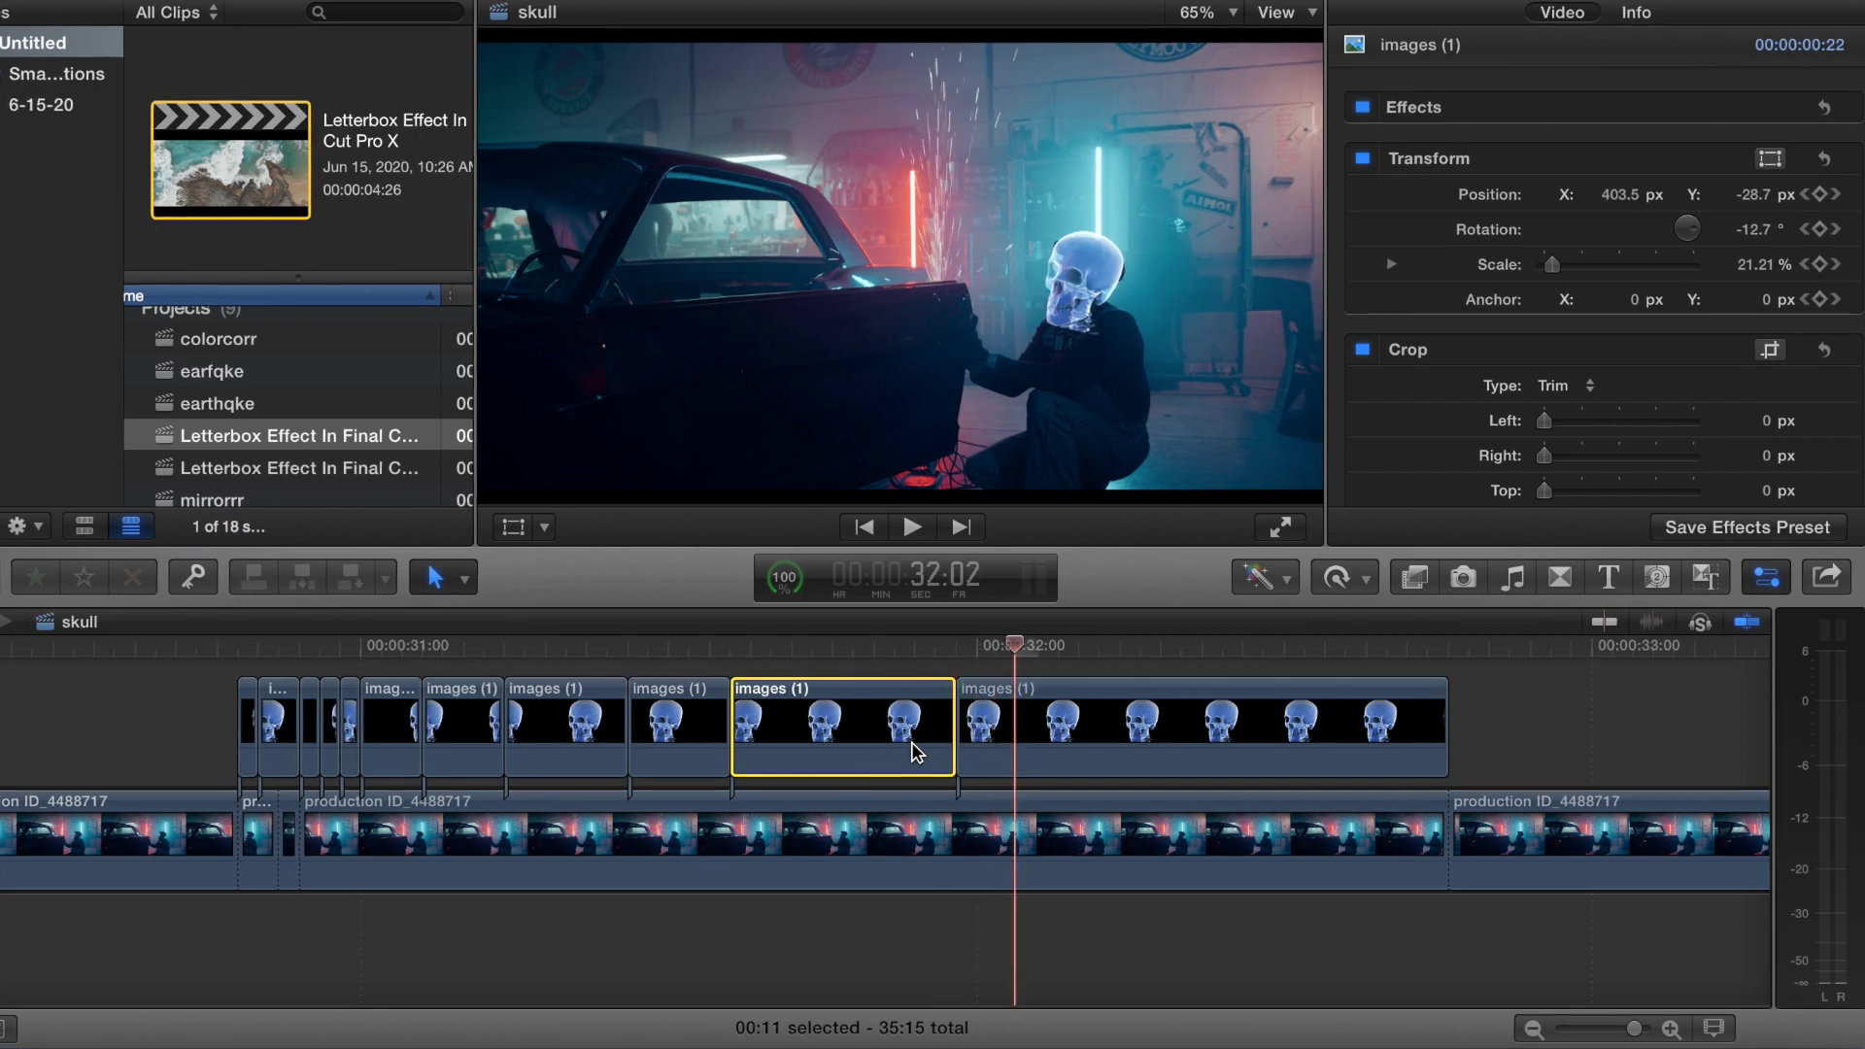
{"action": "left_click", "coordinate": [992, 729]}
{"action": "key", "text": "super+b"}
{"action": "key", "text": "Right"}
{"action": "left_click", "coordinate": [1133, 743]}
{"action": "key", "text": "super+b"}
{"action": "key", "text": "Right"}
{"action": "left_click", "coordinate": [1133, 743]}
{"action": "key", "text": "super+b"}
Cut the remaining skull clip at 32:10 to make a six-frame segment
{"action": "key", "text": "Right"}
{"action": "key", "text": "Right"}
{"action": "key", "text": "Right"}
{"action": "key", "text": "Right"}
{"action": "key", "text": "Right"}
{"action": "key", "text": "Right"}
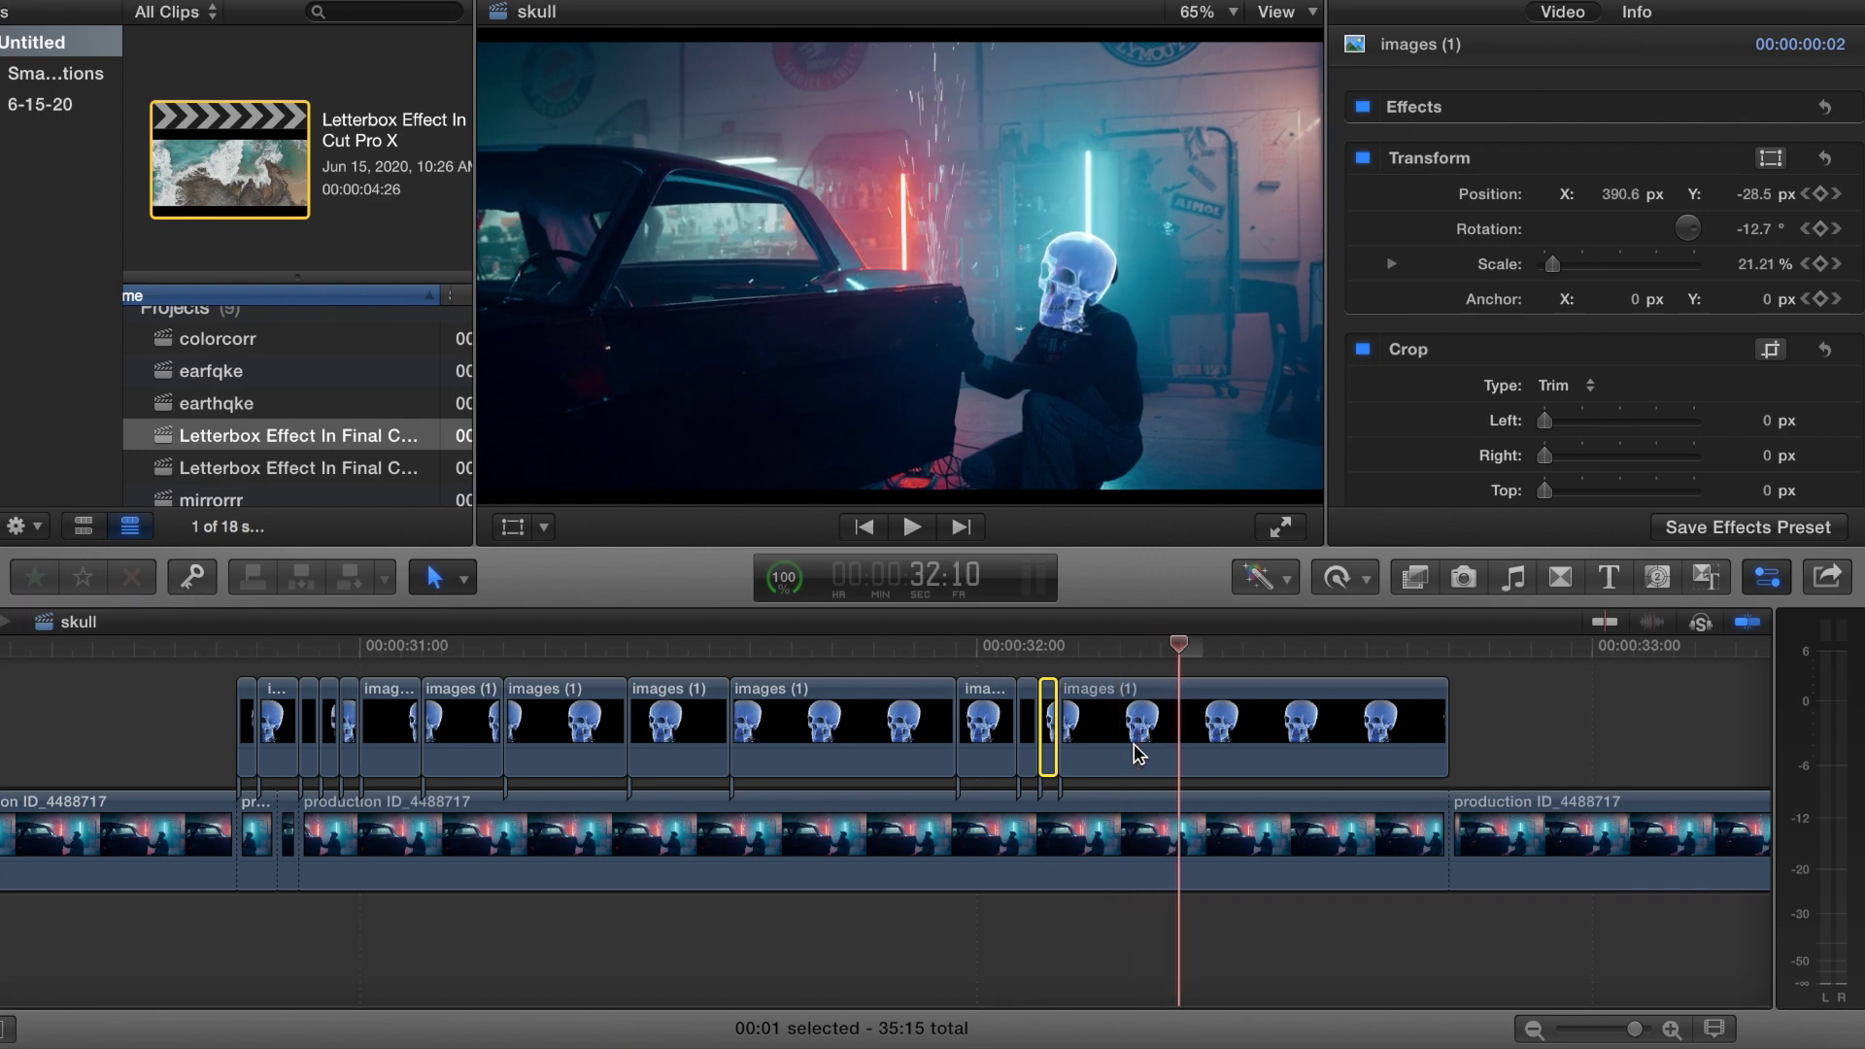
{"action": "left_click", "coordinate": [1134, 743]}
{"action": "key", "text": "super+b"}
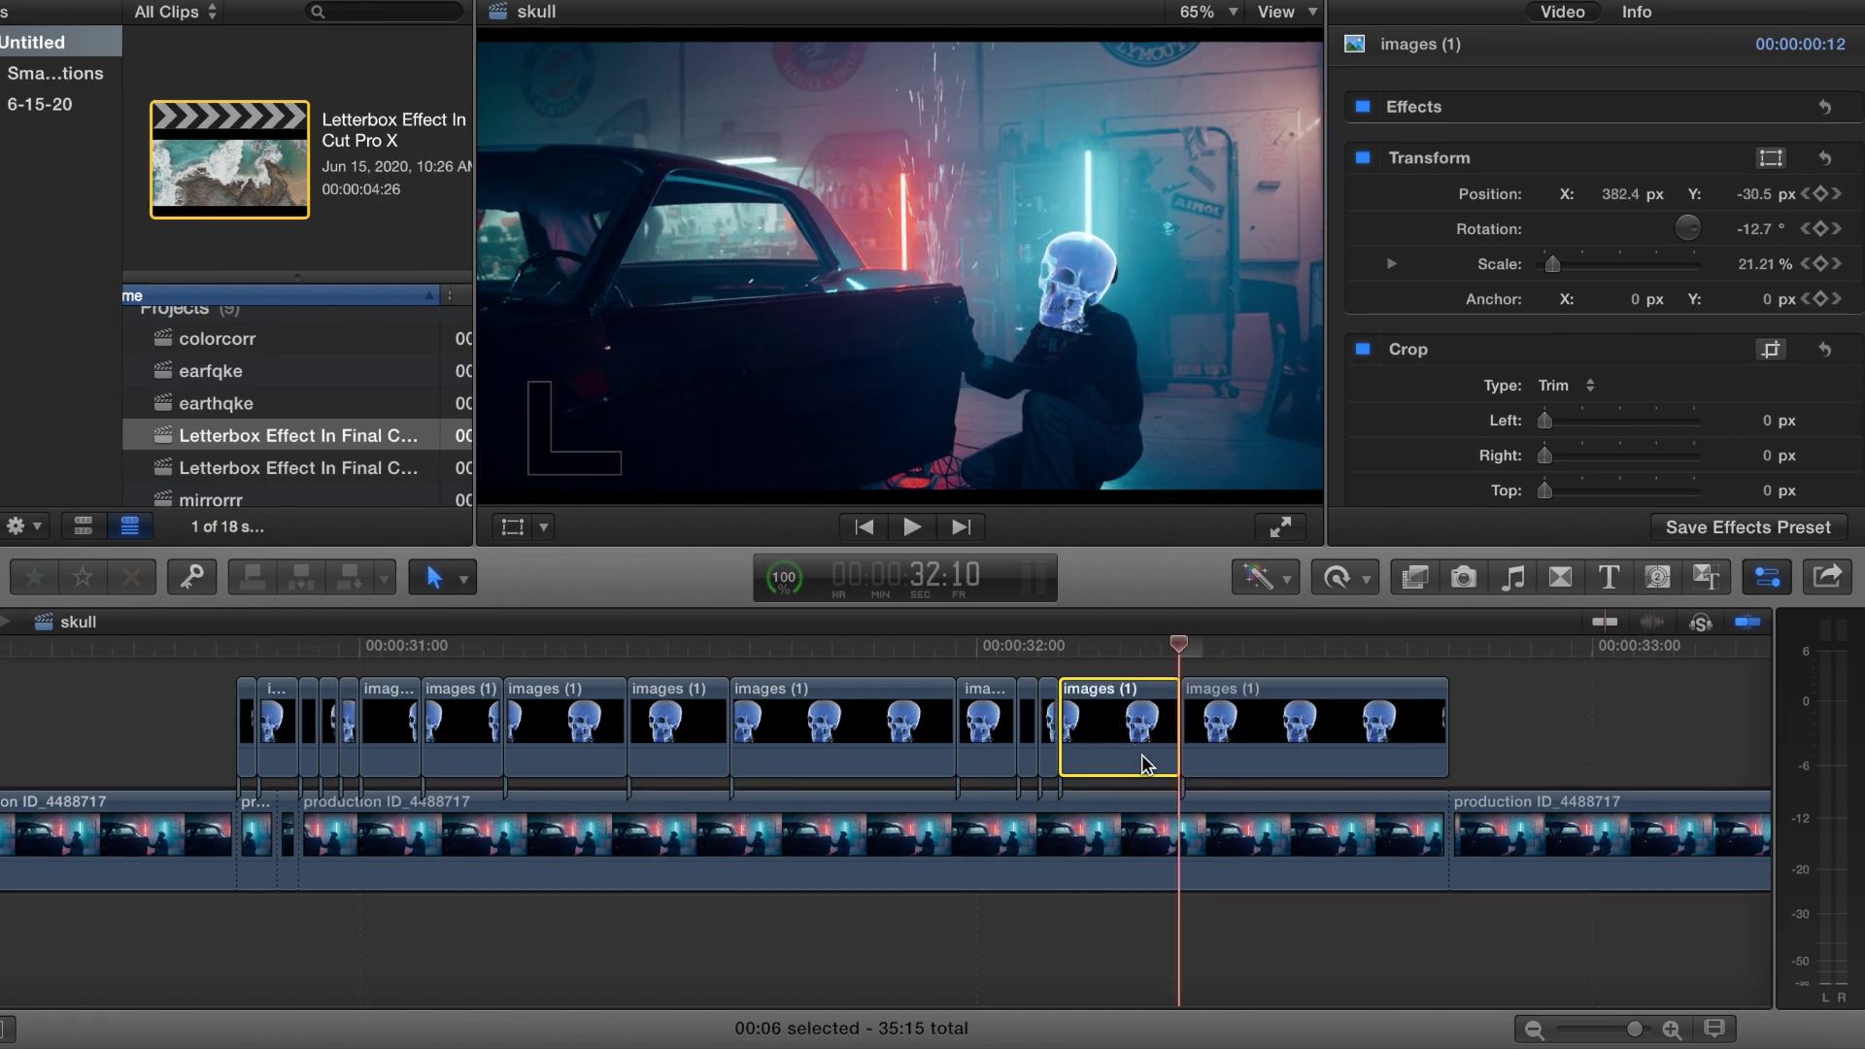
Cut the last part of the skull clip at 32:13 to make a three-frame segment
{"action": "key", "text": "Right"}
{"action": "key", "text": "Right"}
{"action": "key", "text": "Right"}
{"action": "left_click", "coordinate": [1252, 725]}
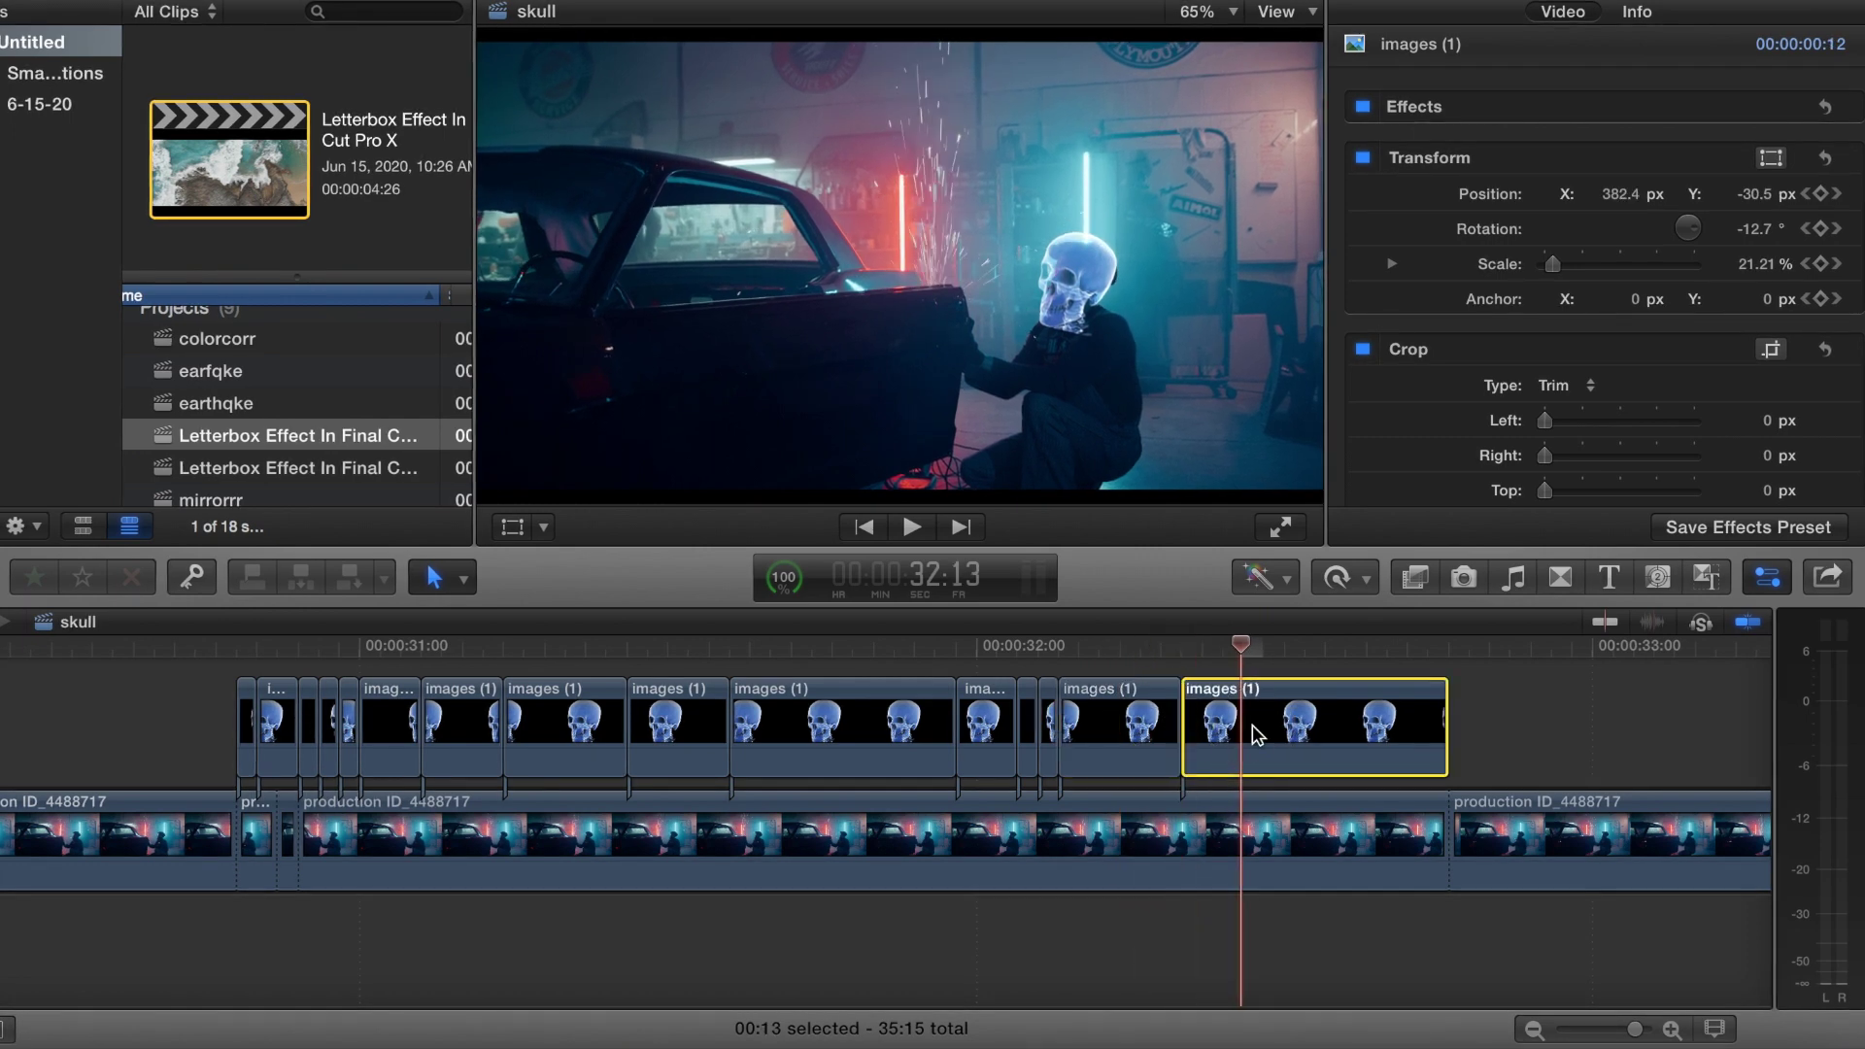
{"action": "key", "text": "super+b"}
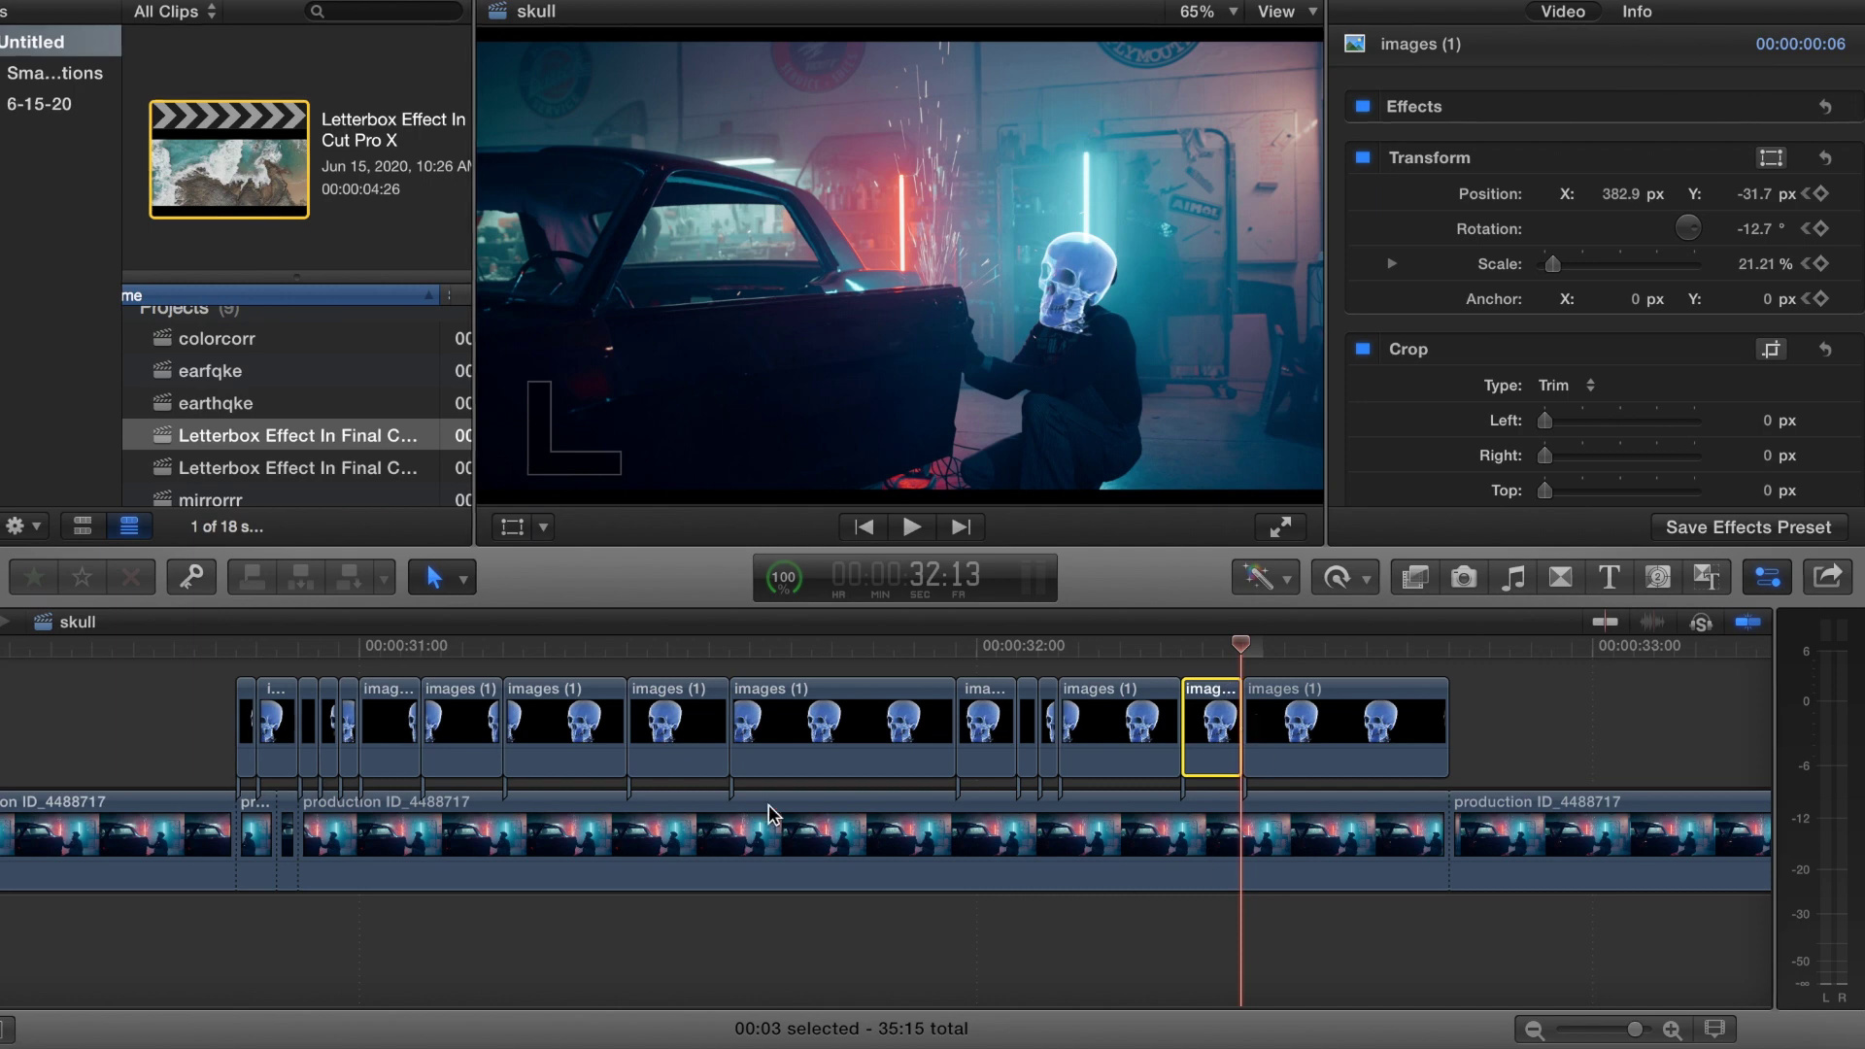
Apply the X-Ray effect to the long production footage clip beneath the skull segments
{"action": "left_click", "coordinate": [1412, 577]}
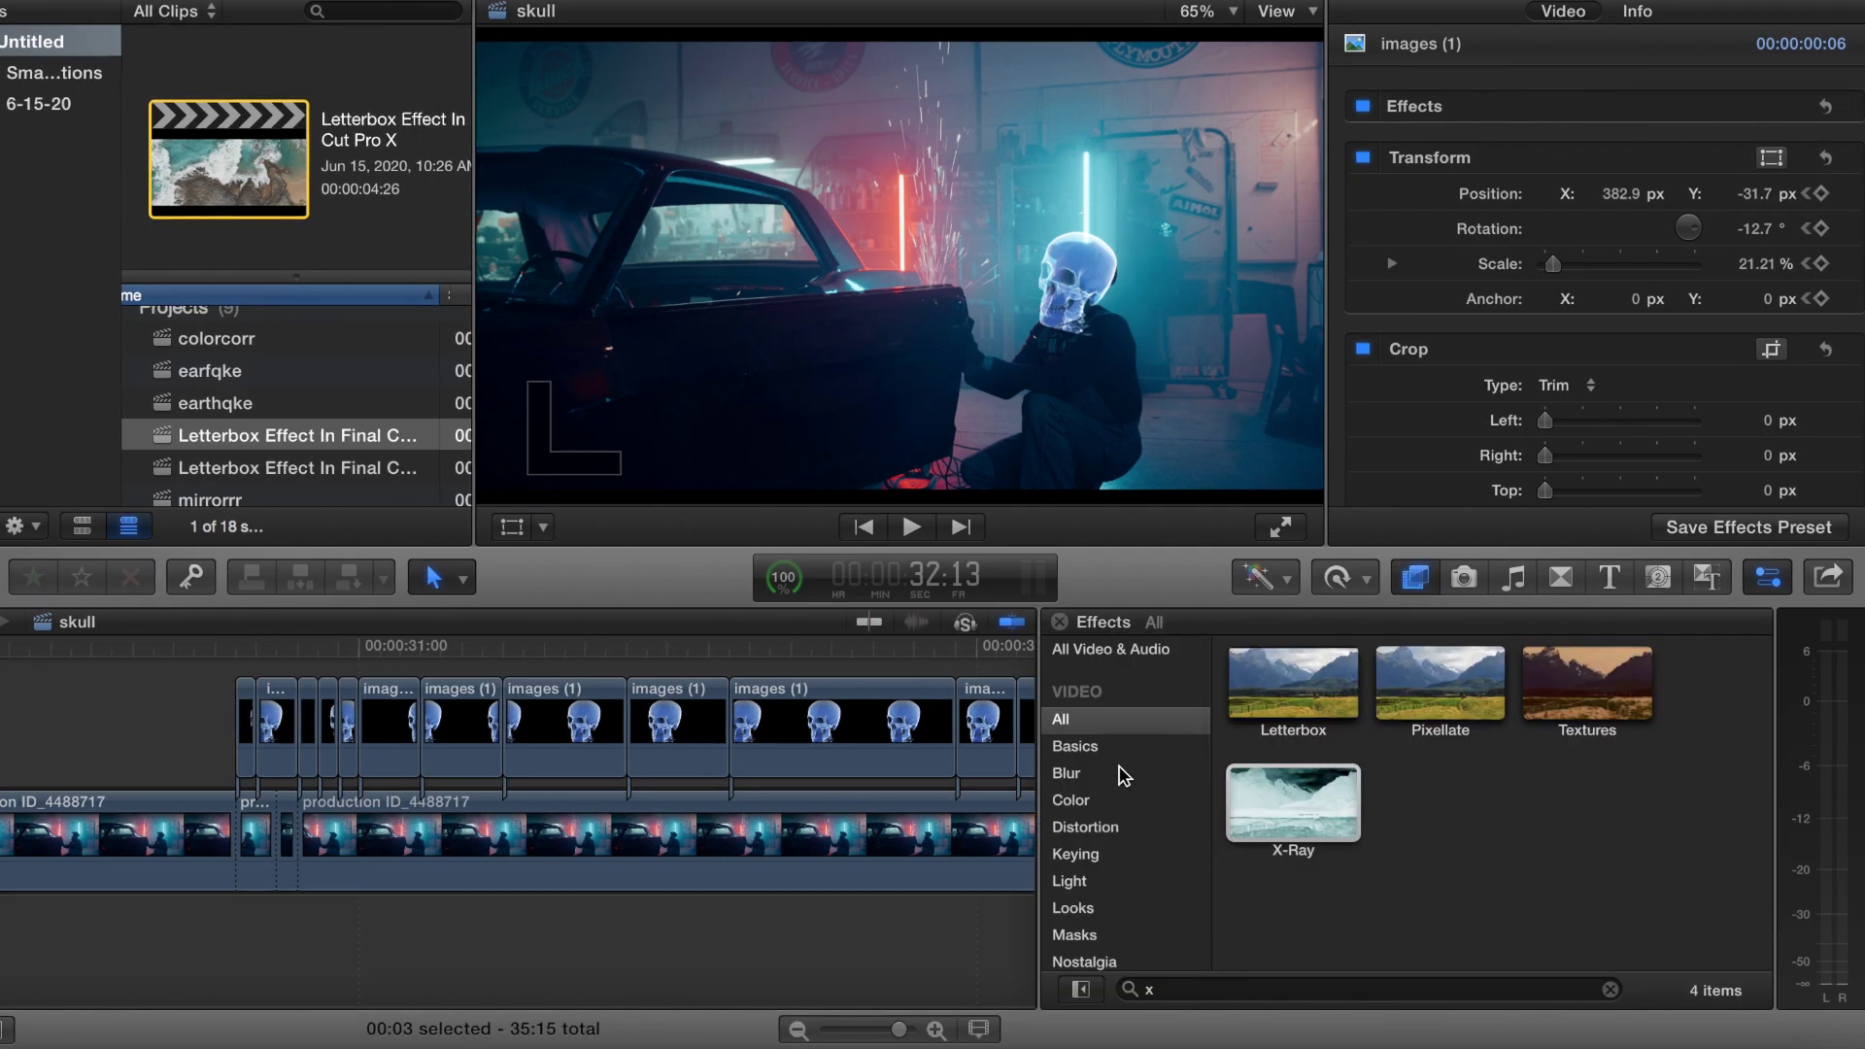
{"action": "left_click_drag", "start_coordinate": [1312, 806], "coordinate": [729, 842]}
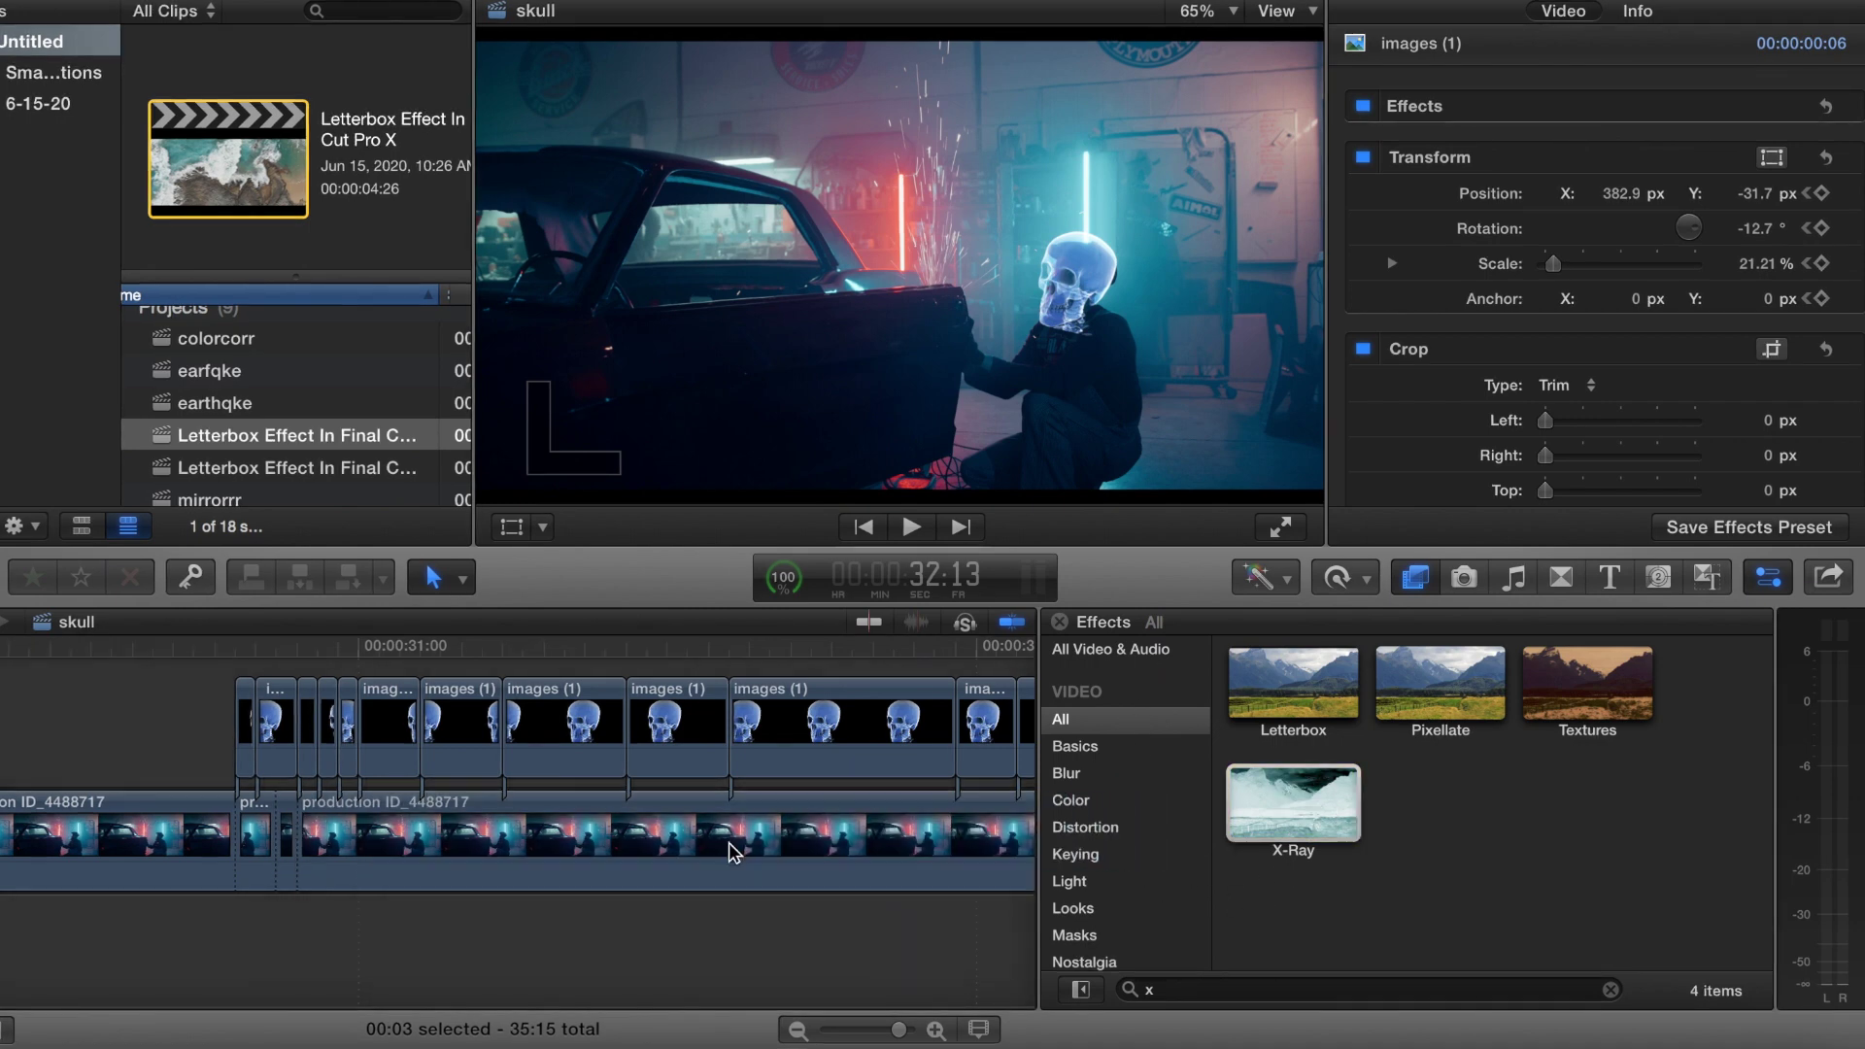
{"action": "left_click", "coordinate": [982, 769]}
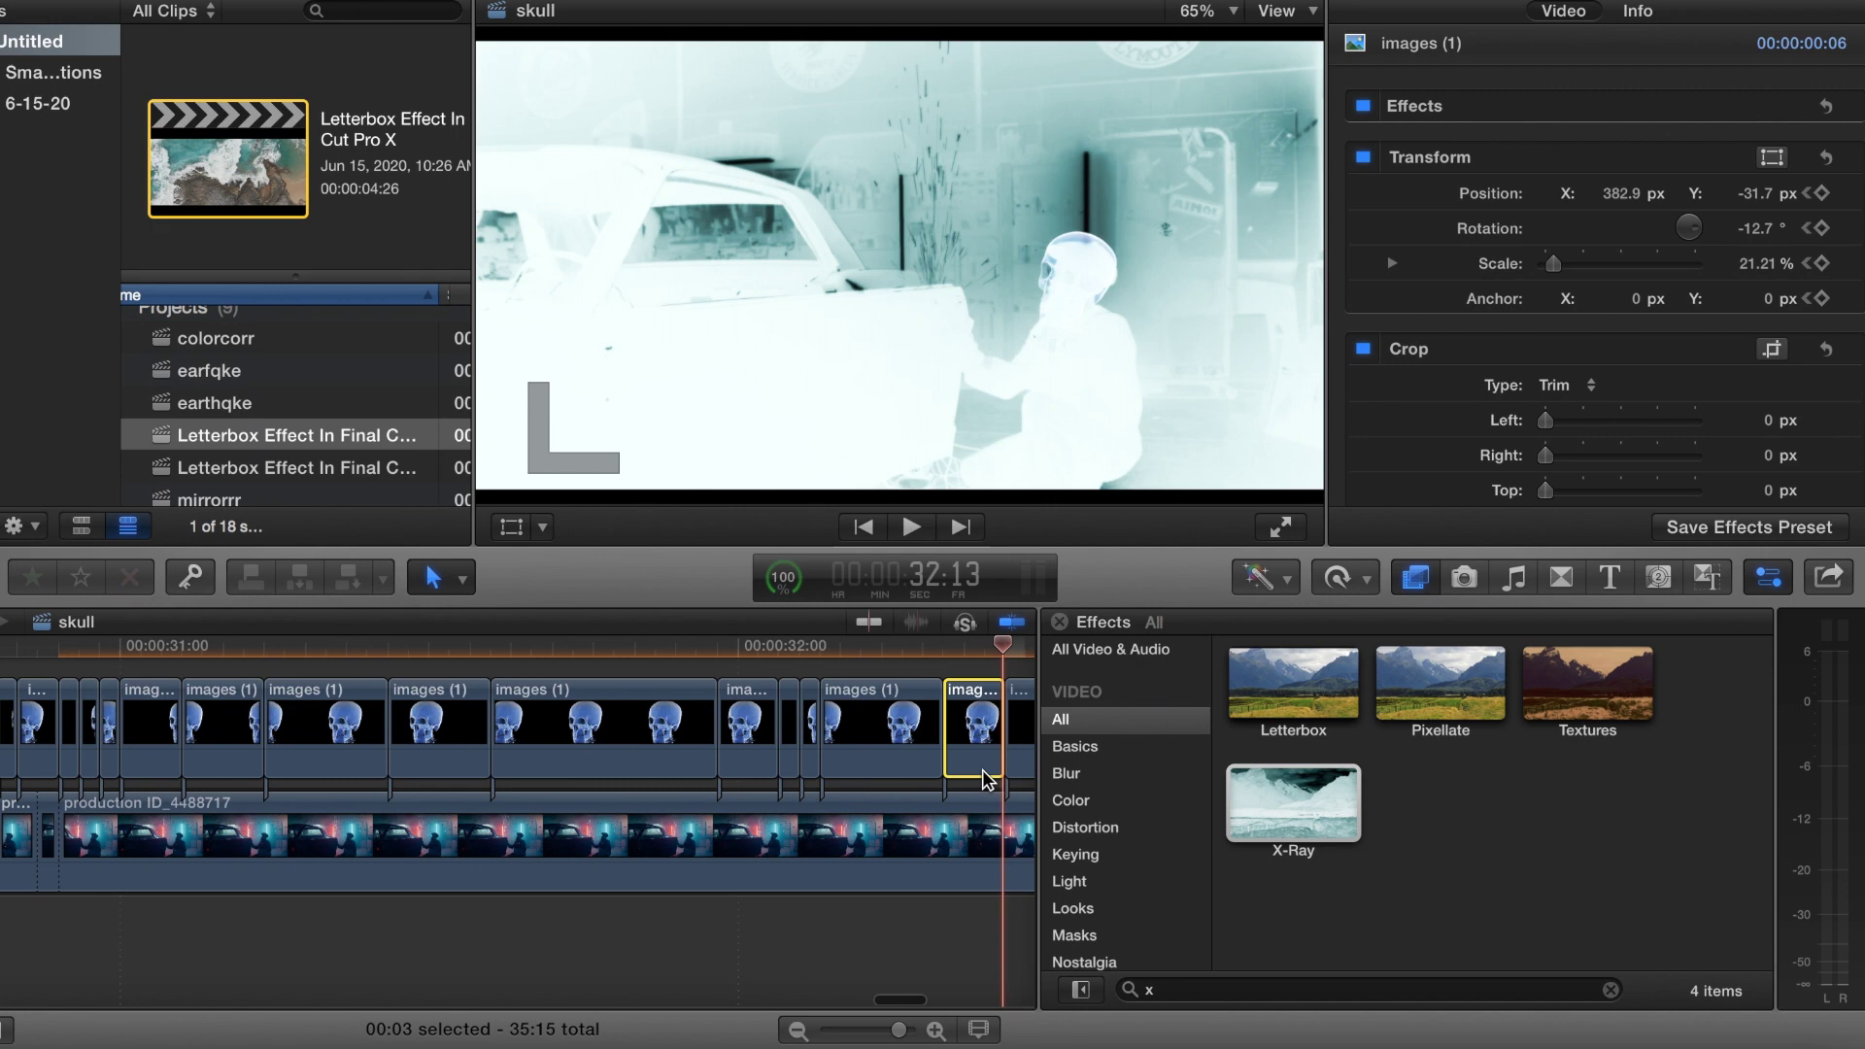
{"action": "left_click", "coordinate": [1060, 622]}
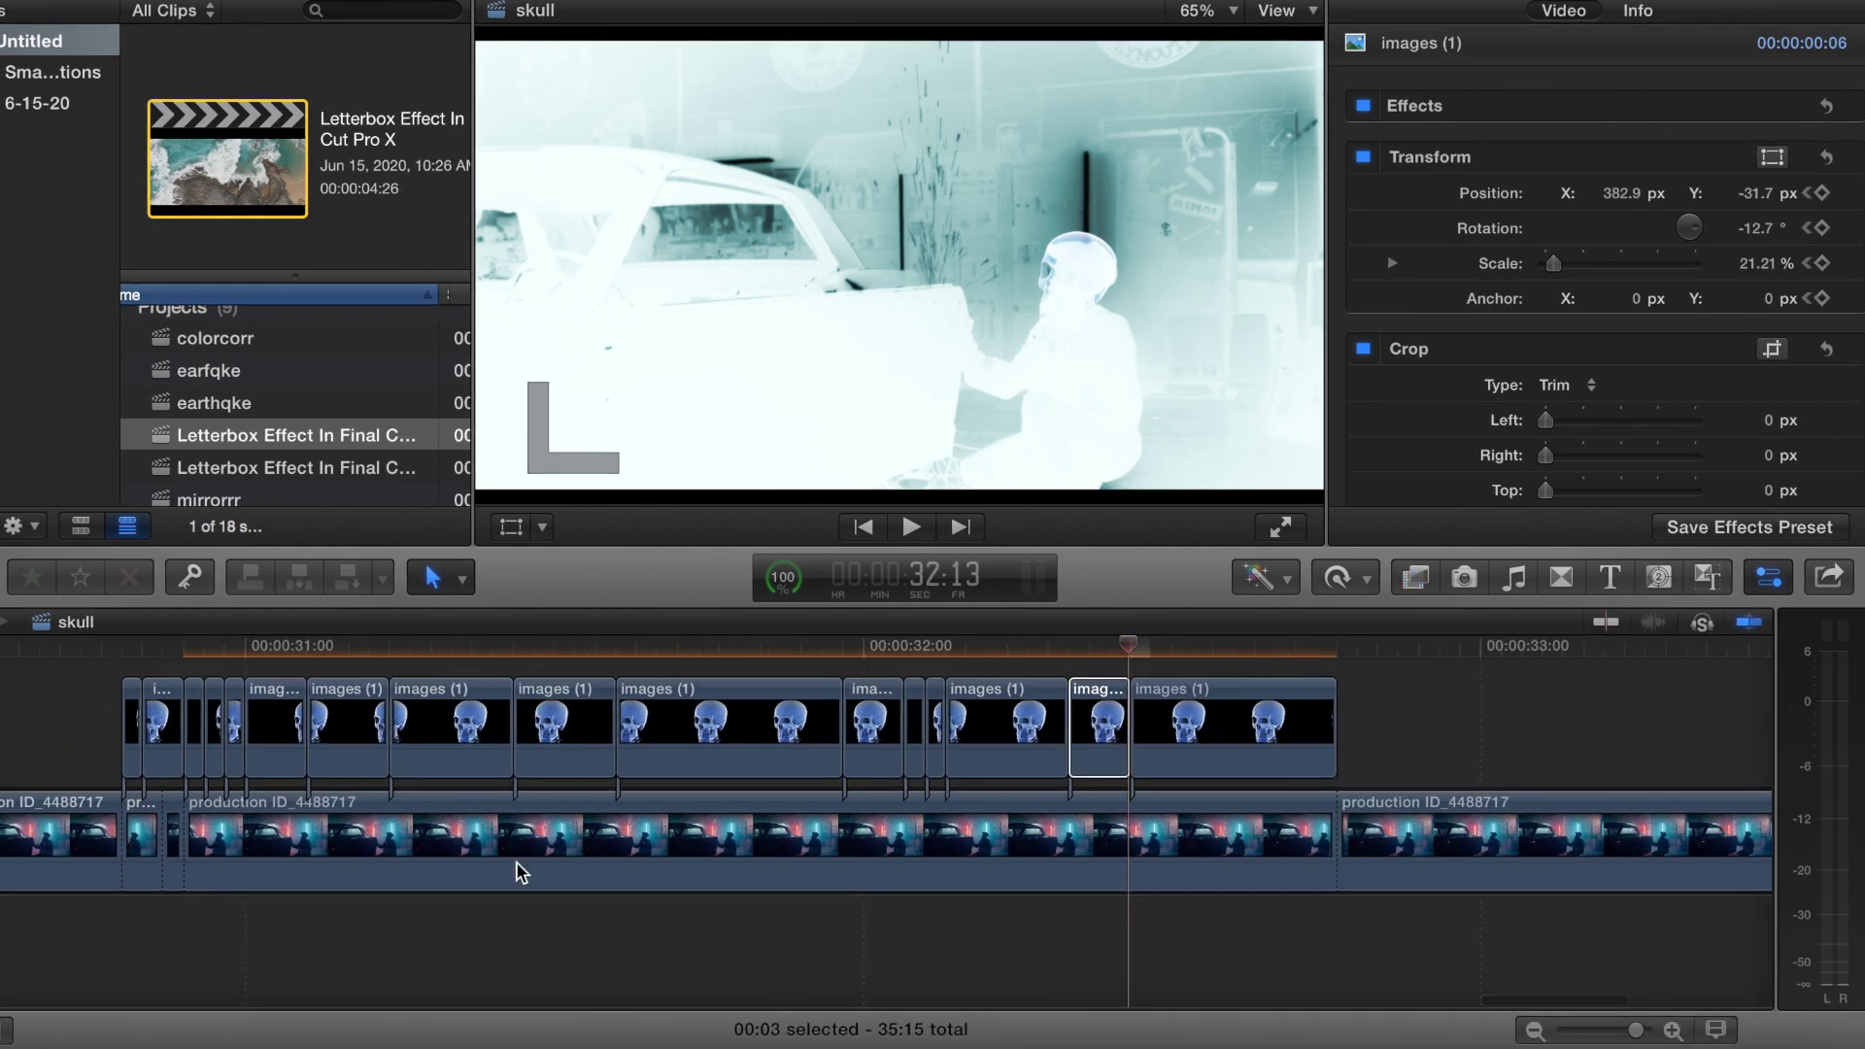
Play the sequence from 30:24 to review the skull segments over the X-ray footage
{"action": "left_click", "coordinate": [116, 667]}
{"action": "left_click", "coordinate": [147, 686]}
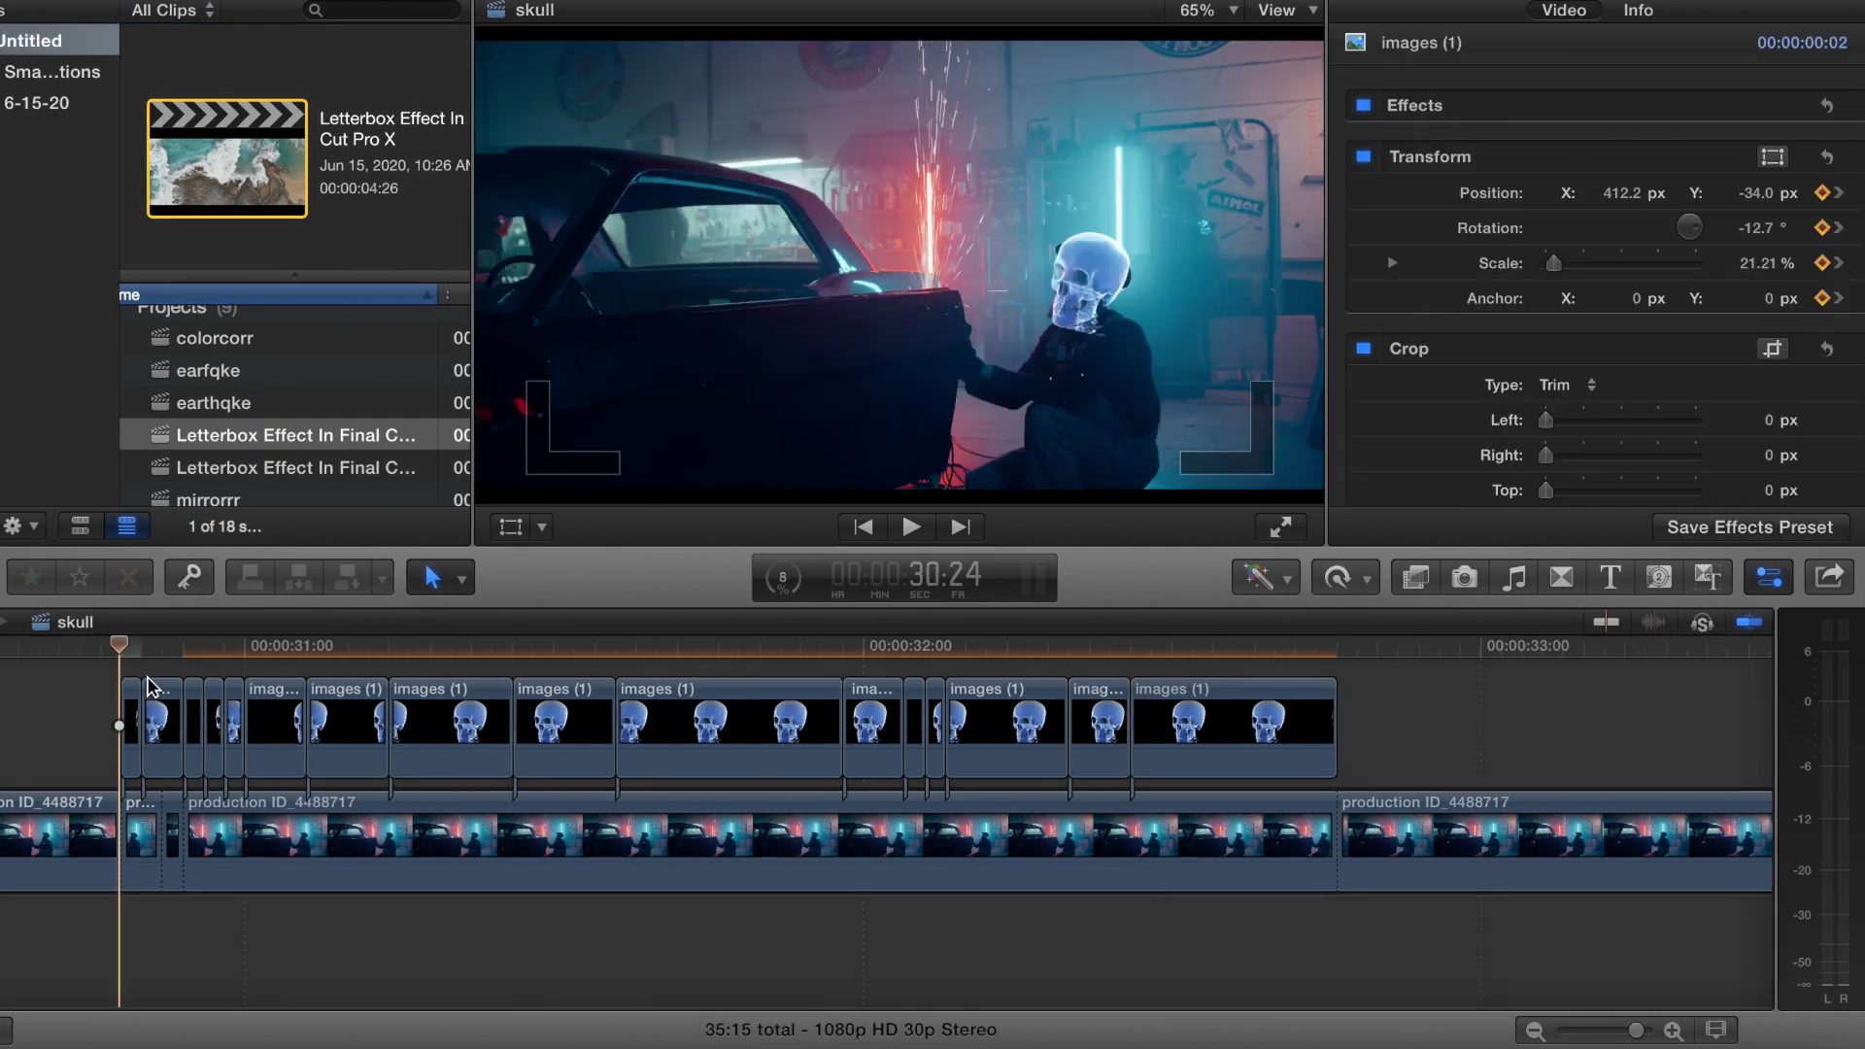
{"action": "key", "text": "space"}
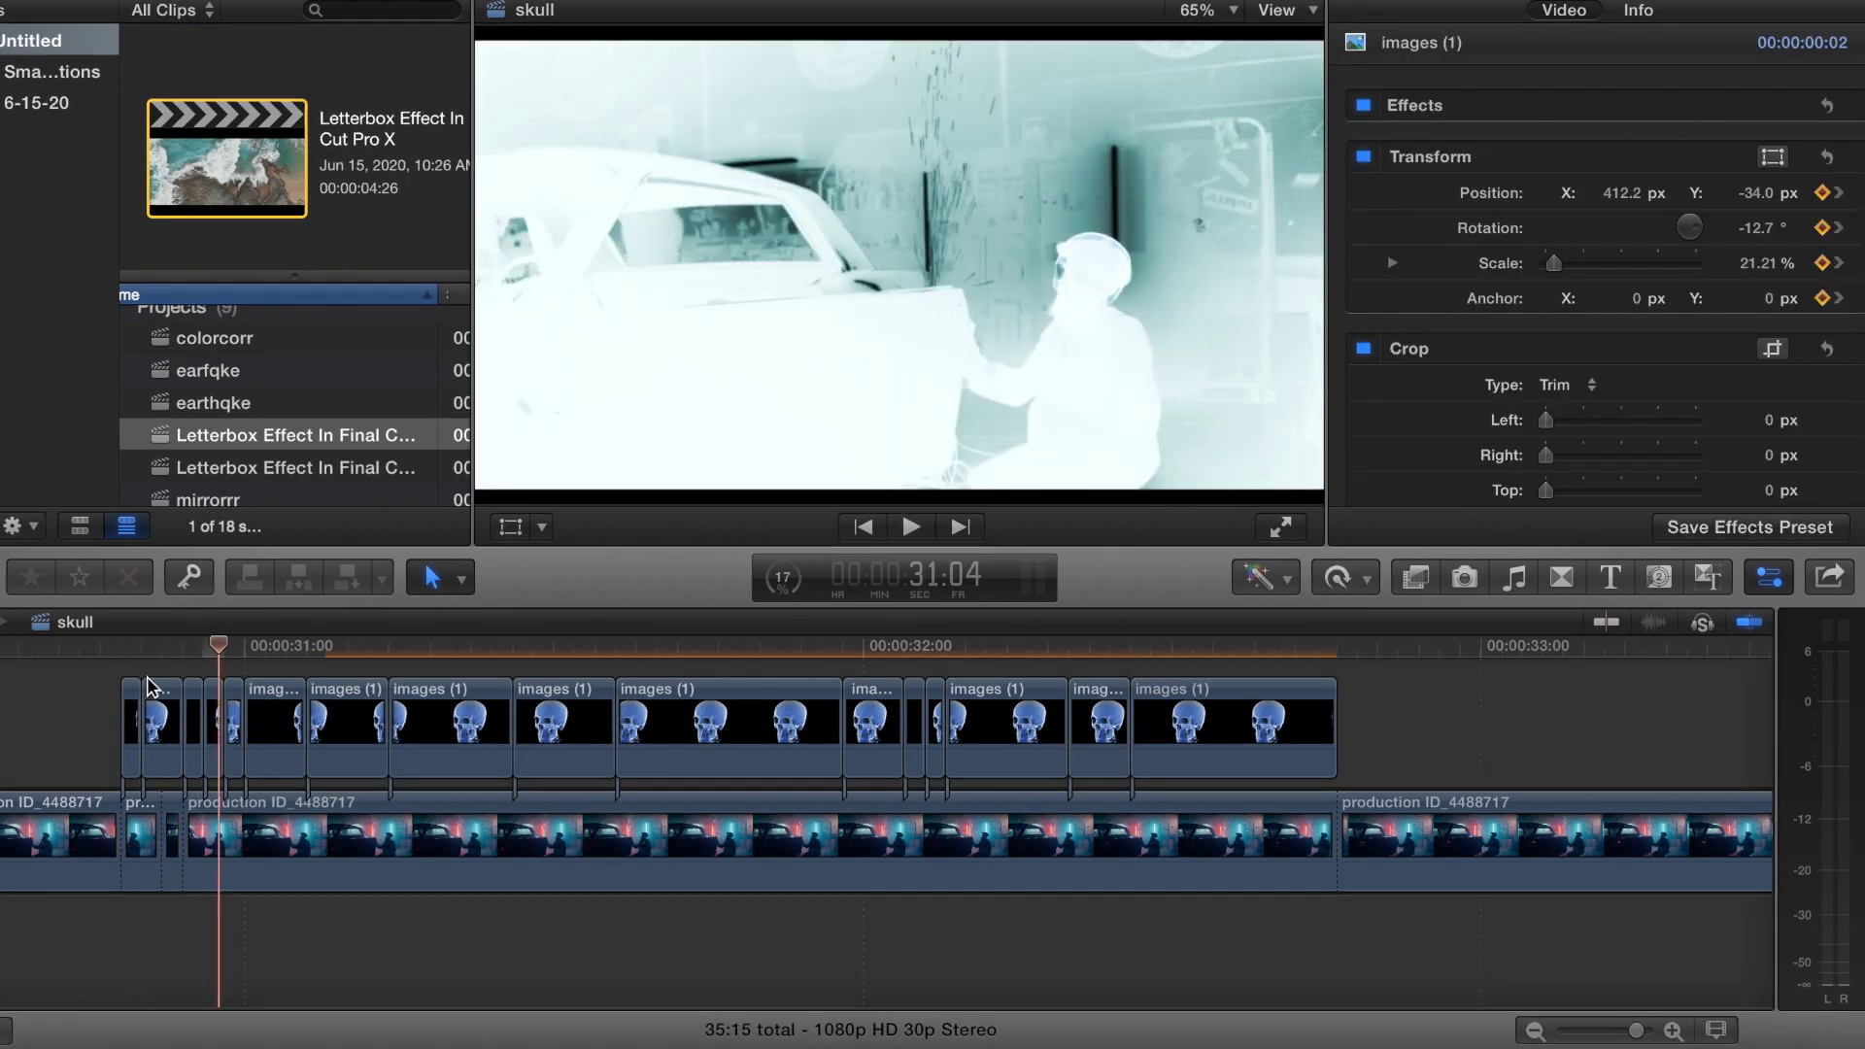
{"action": "scroll", "coordinate": [291, 709], "scroll_direction": "left", "scroll_amount": 2}
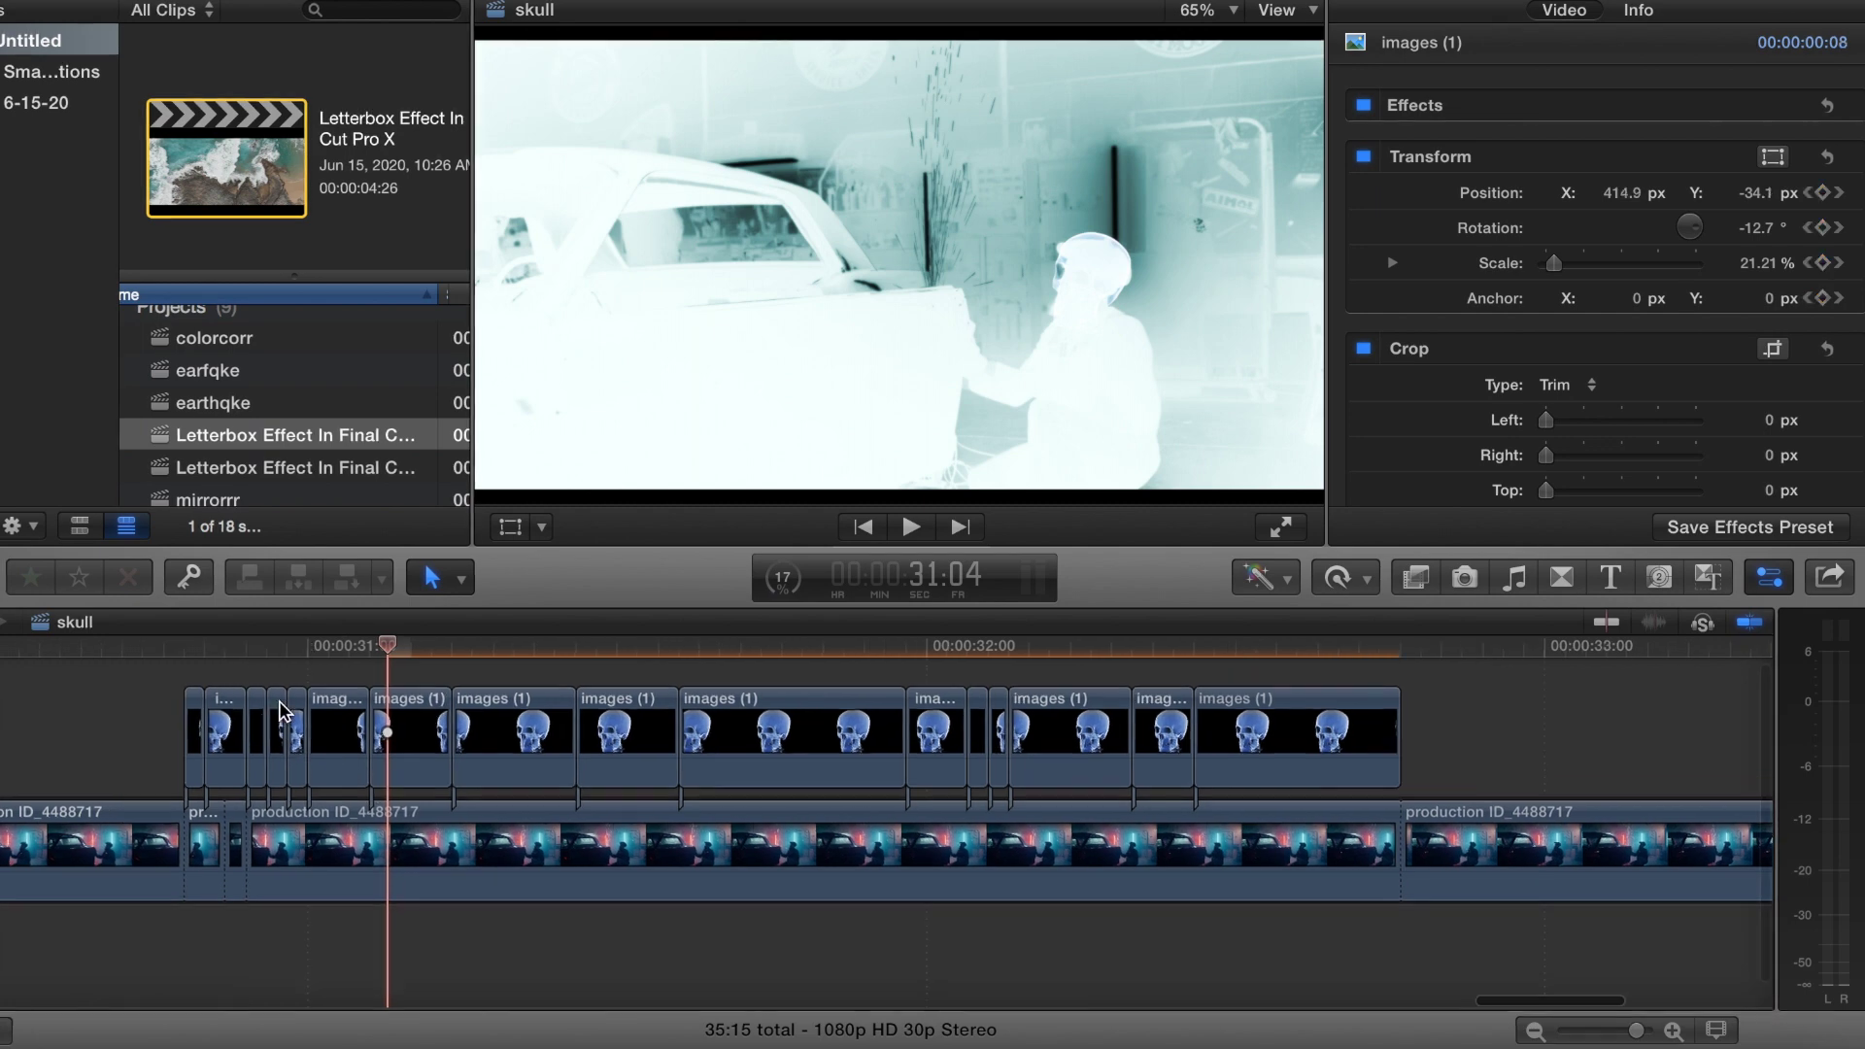
Disable the skull segments starting at 30:25, 30:28 and 31:00
{"action": "left_click", "coordinate": [223, 667]}
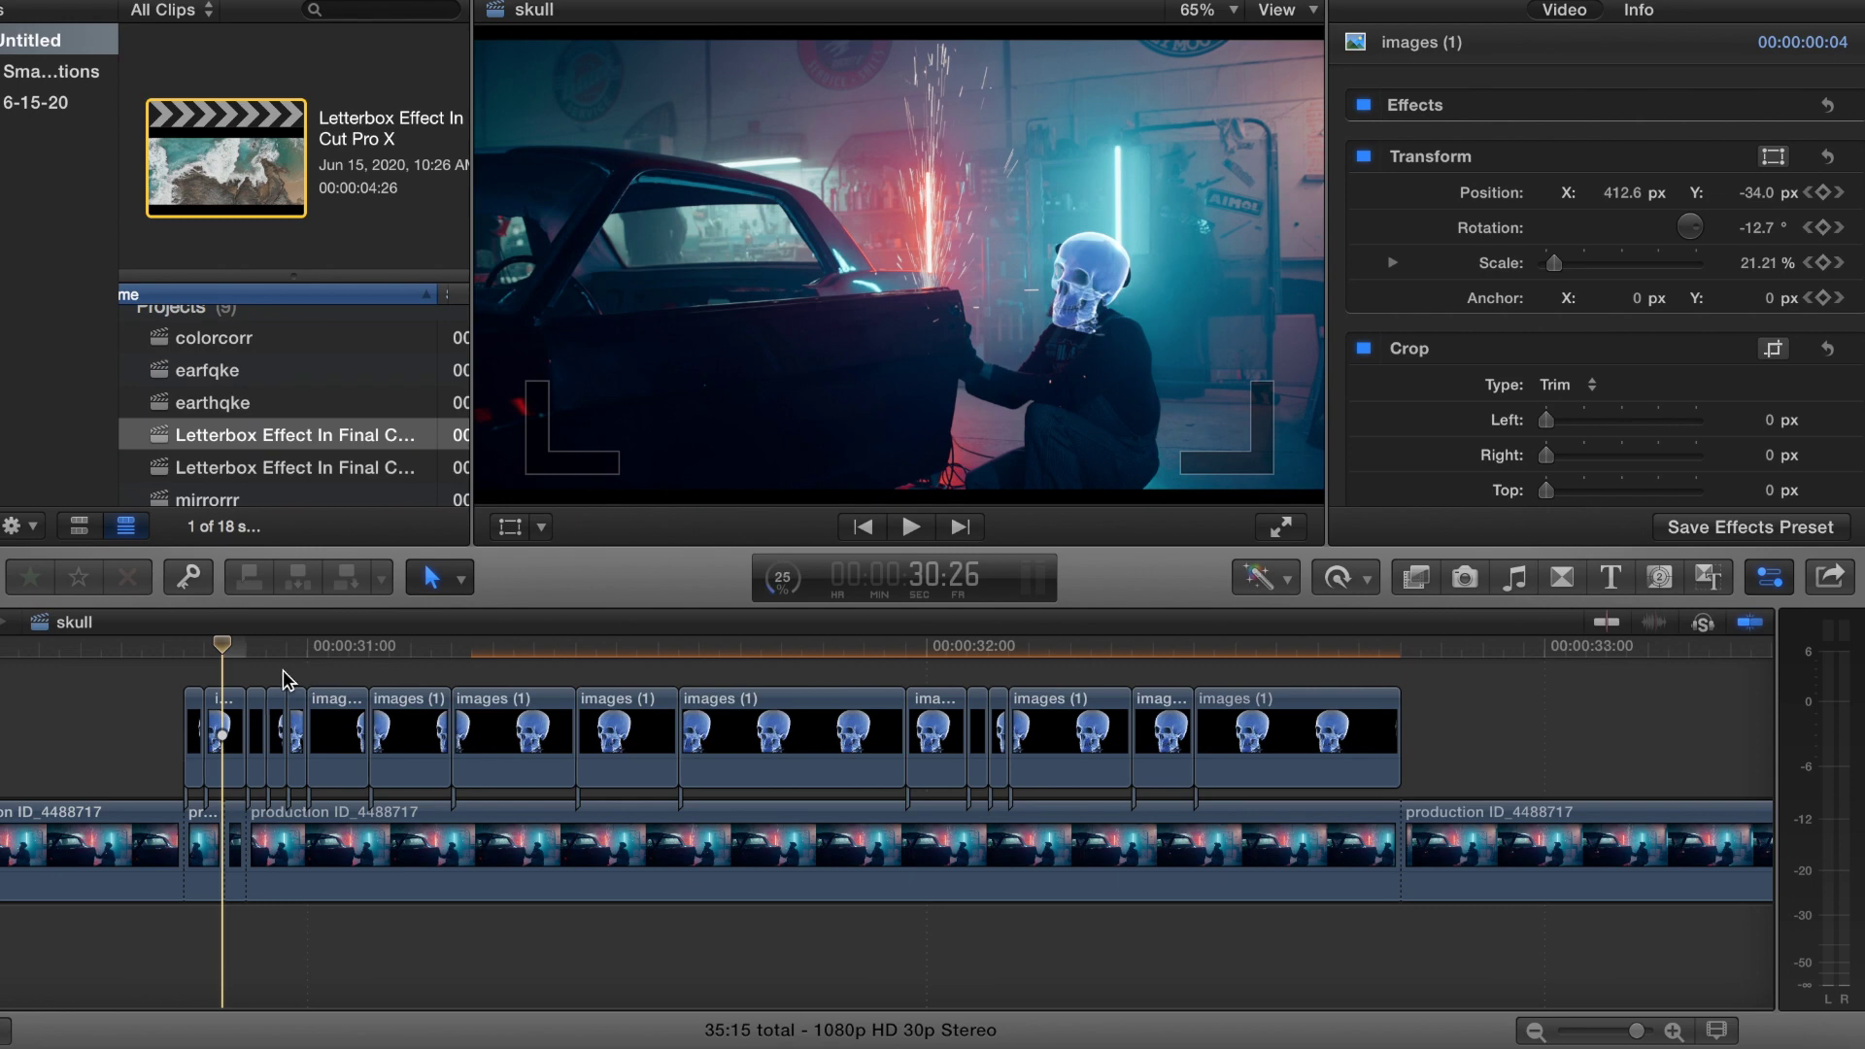
{"action": "left_click", "coordinate": [233, 724]}
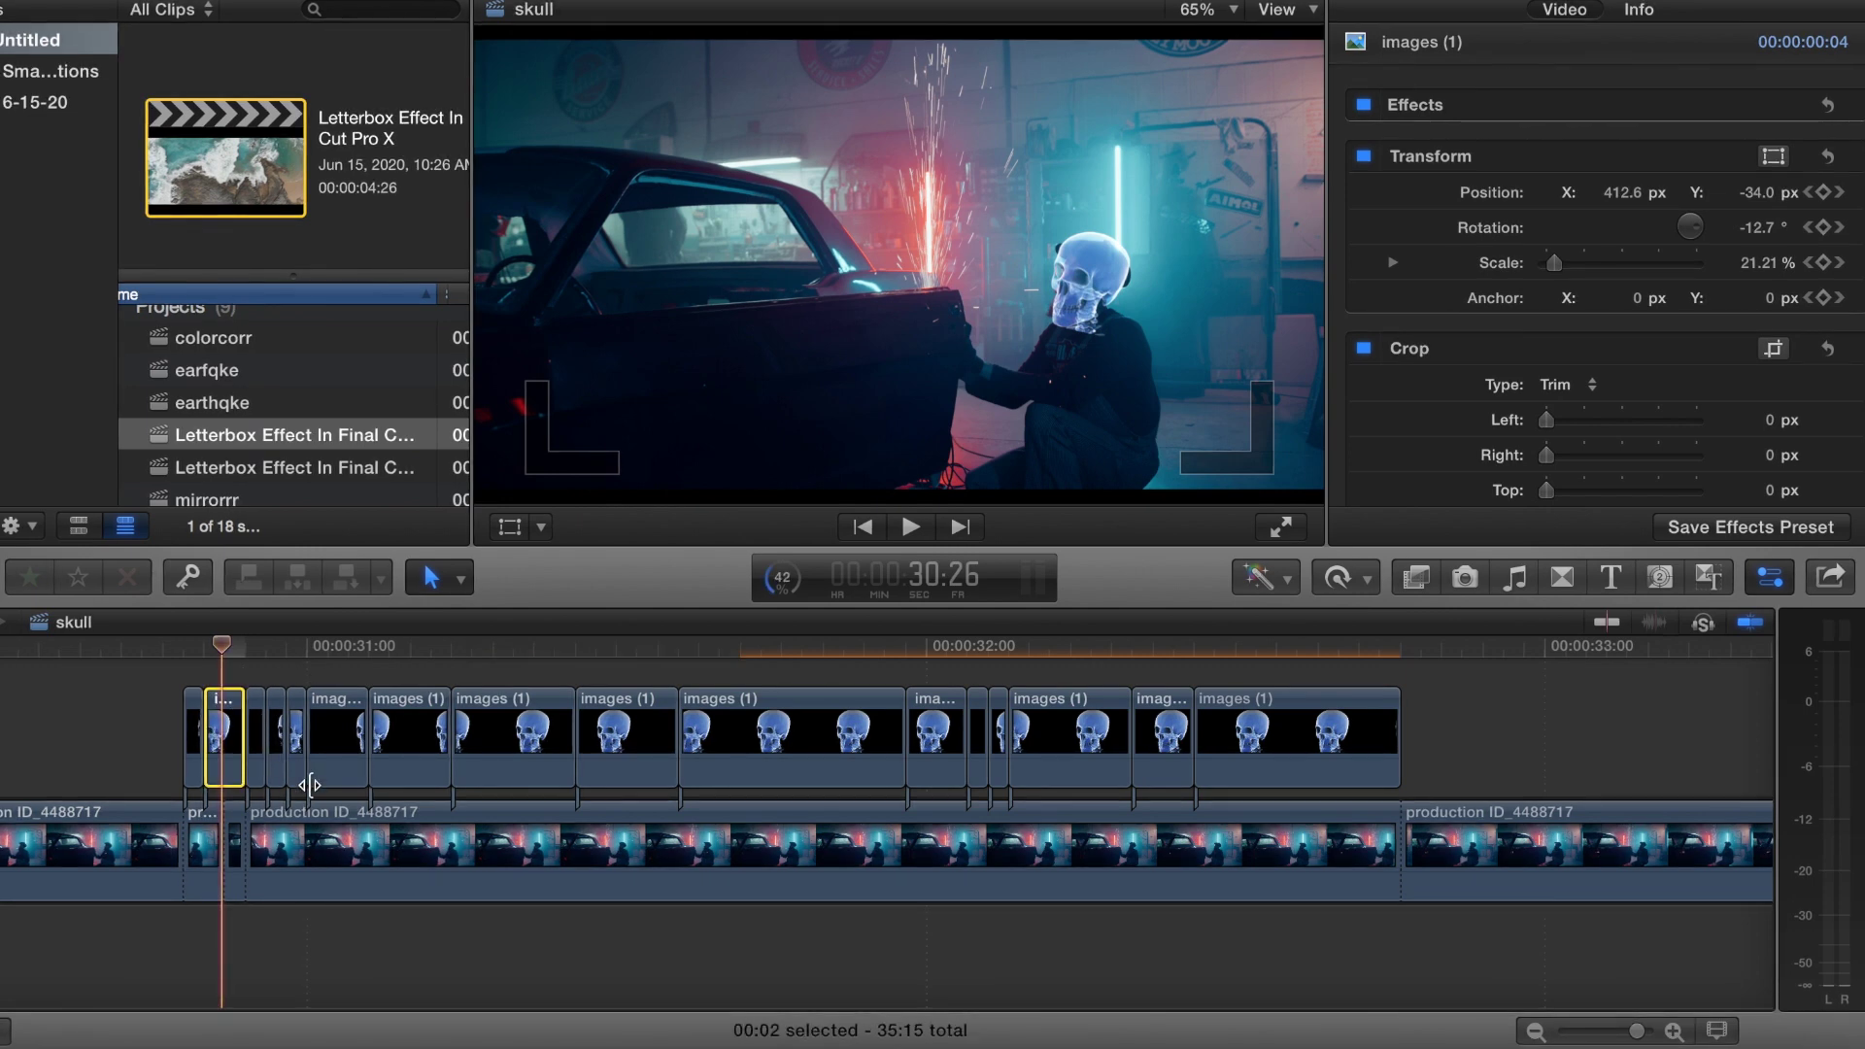
{"action": "key", "text": "v"}
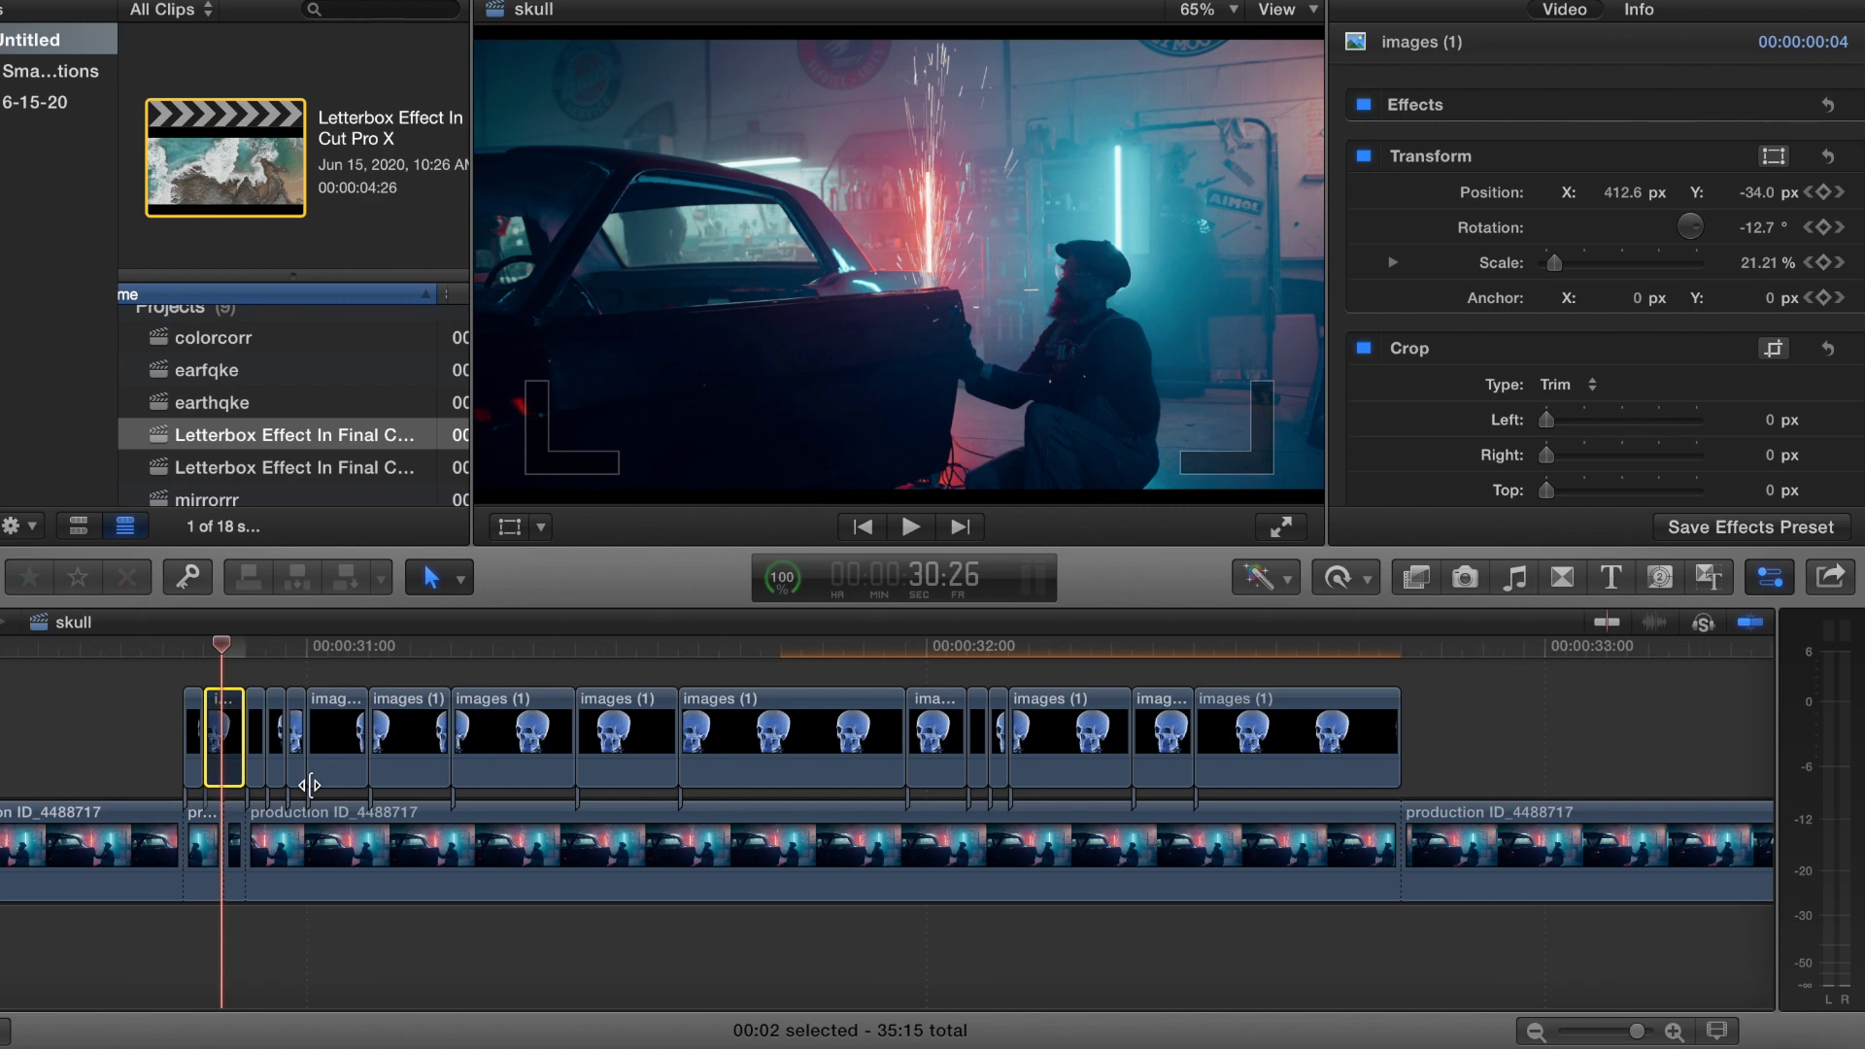
{"action": "left_click", "coordinate": [272, 686]}
{"action": "left_click", "coordinate": [277, 715]}
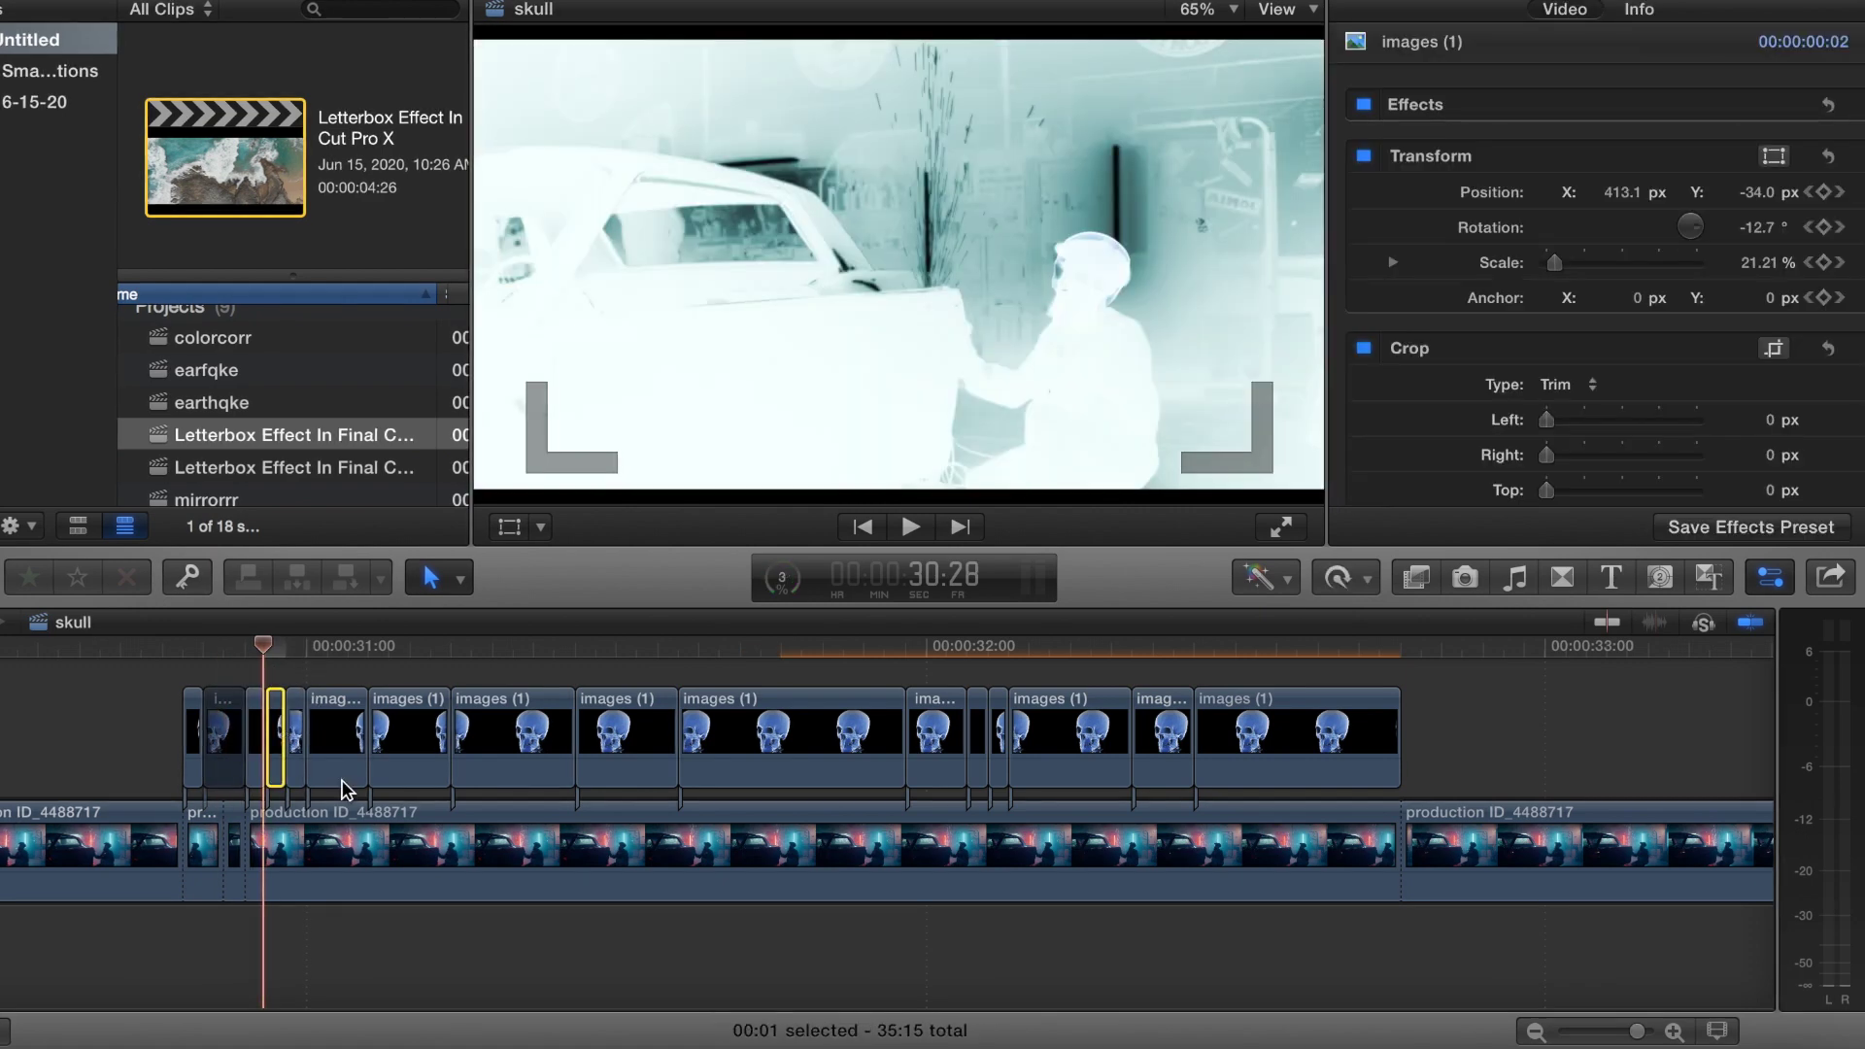
{"action": "left_click", "coordinate": [340, 735]}
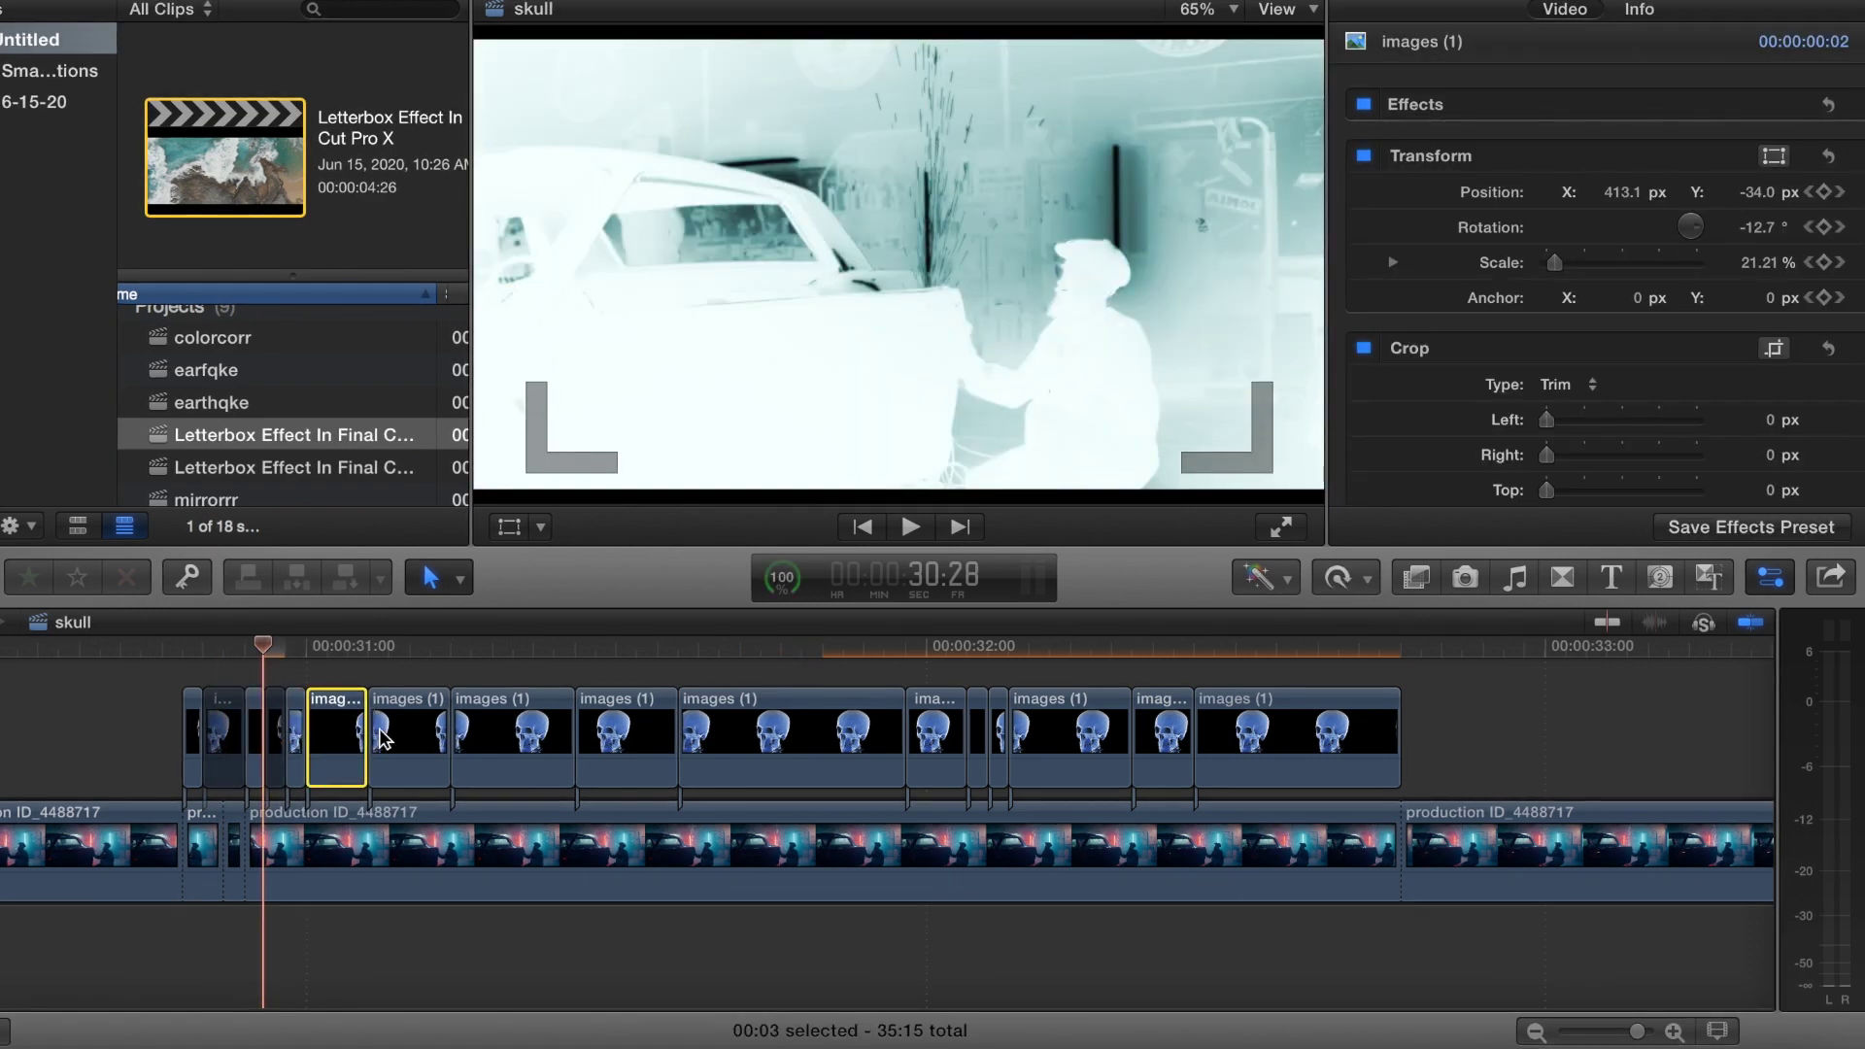
{"action": "key", "text": "v"}
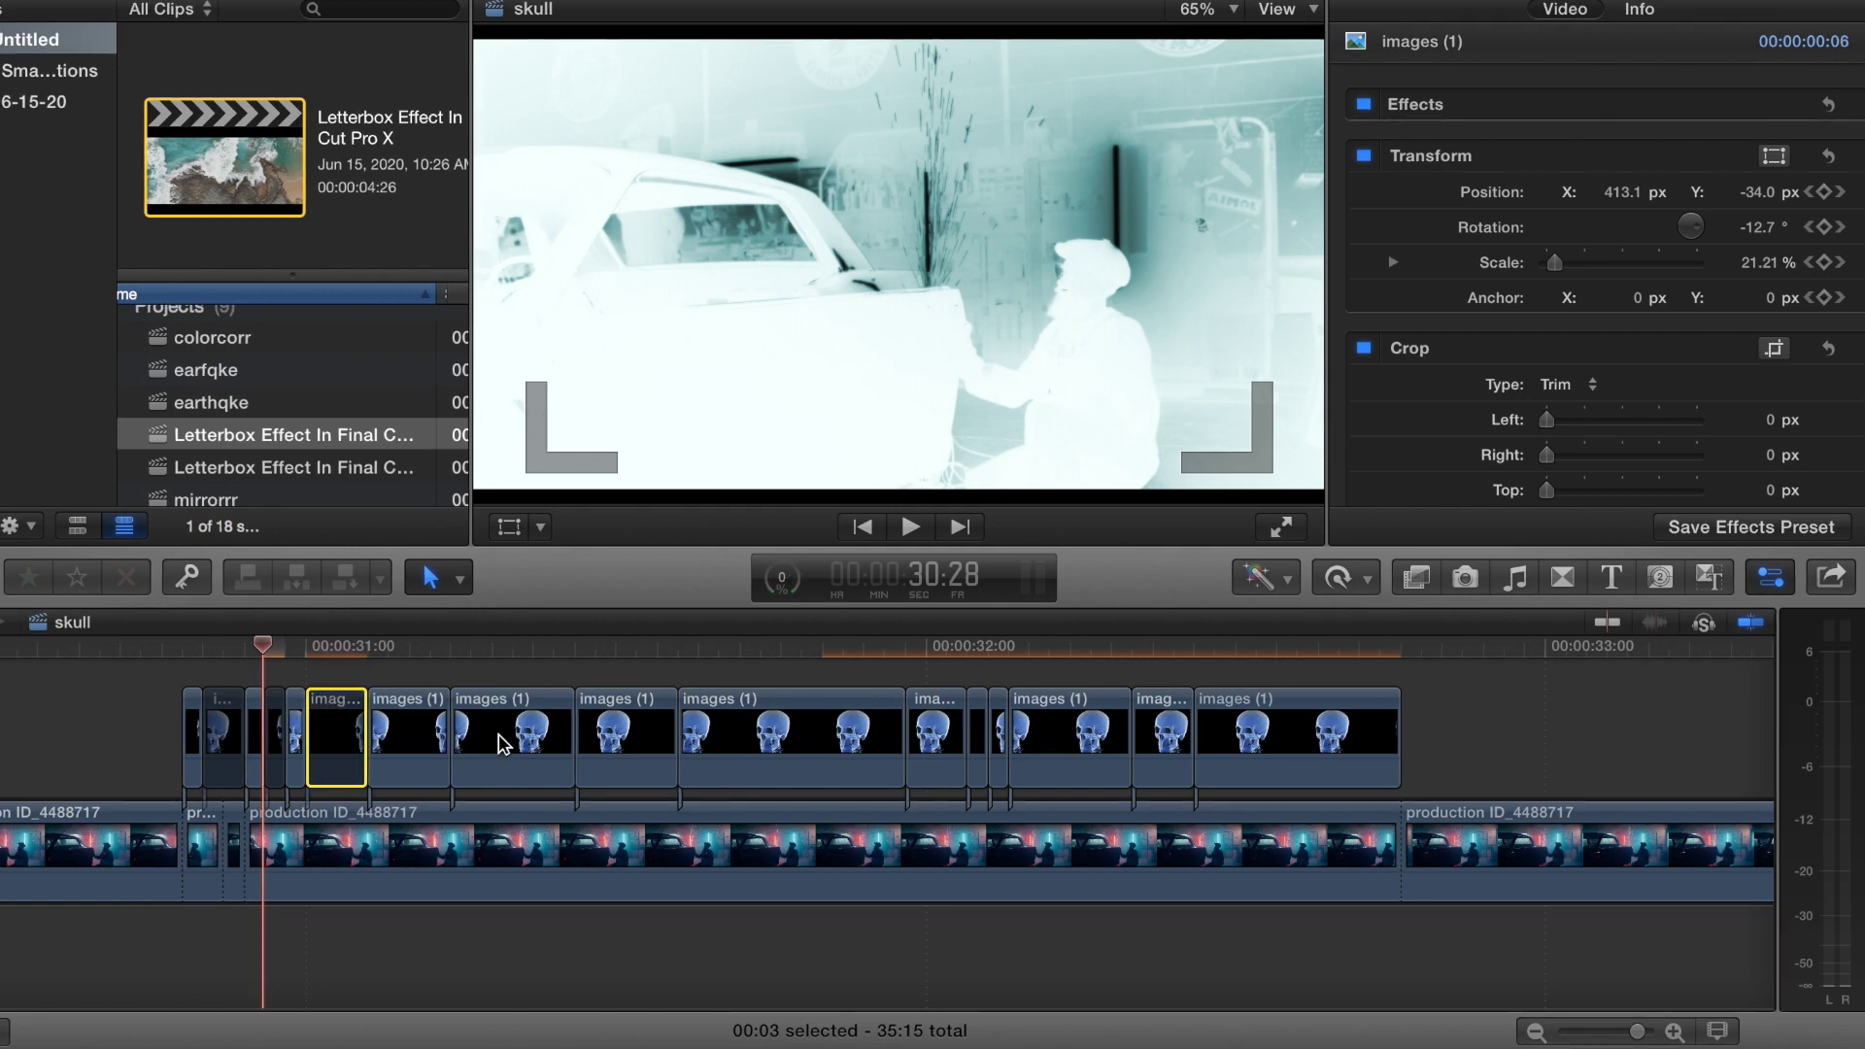
Disable the skull segments starting at 31:07, 31:18, 32:02 and 32:04
{"action": "left_click", "coordinate": [502, 744]}
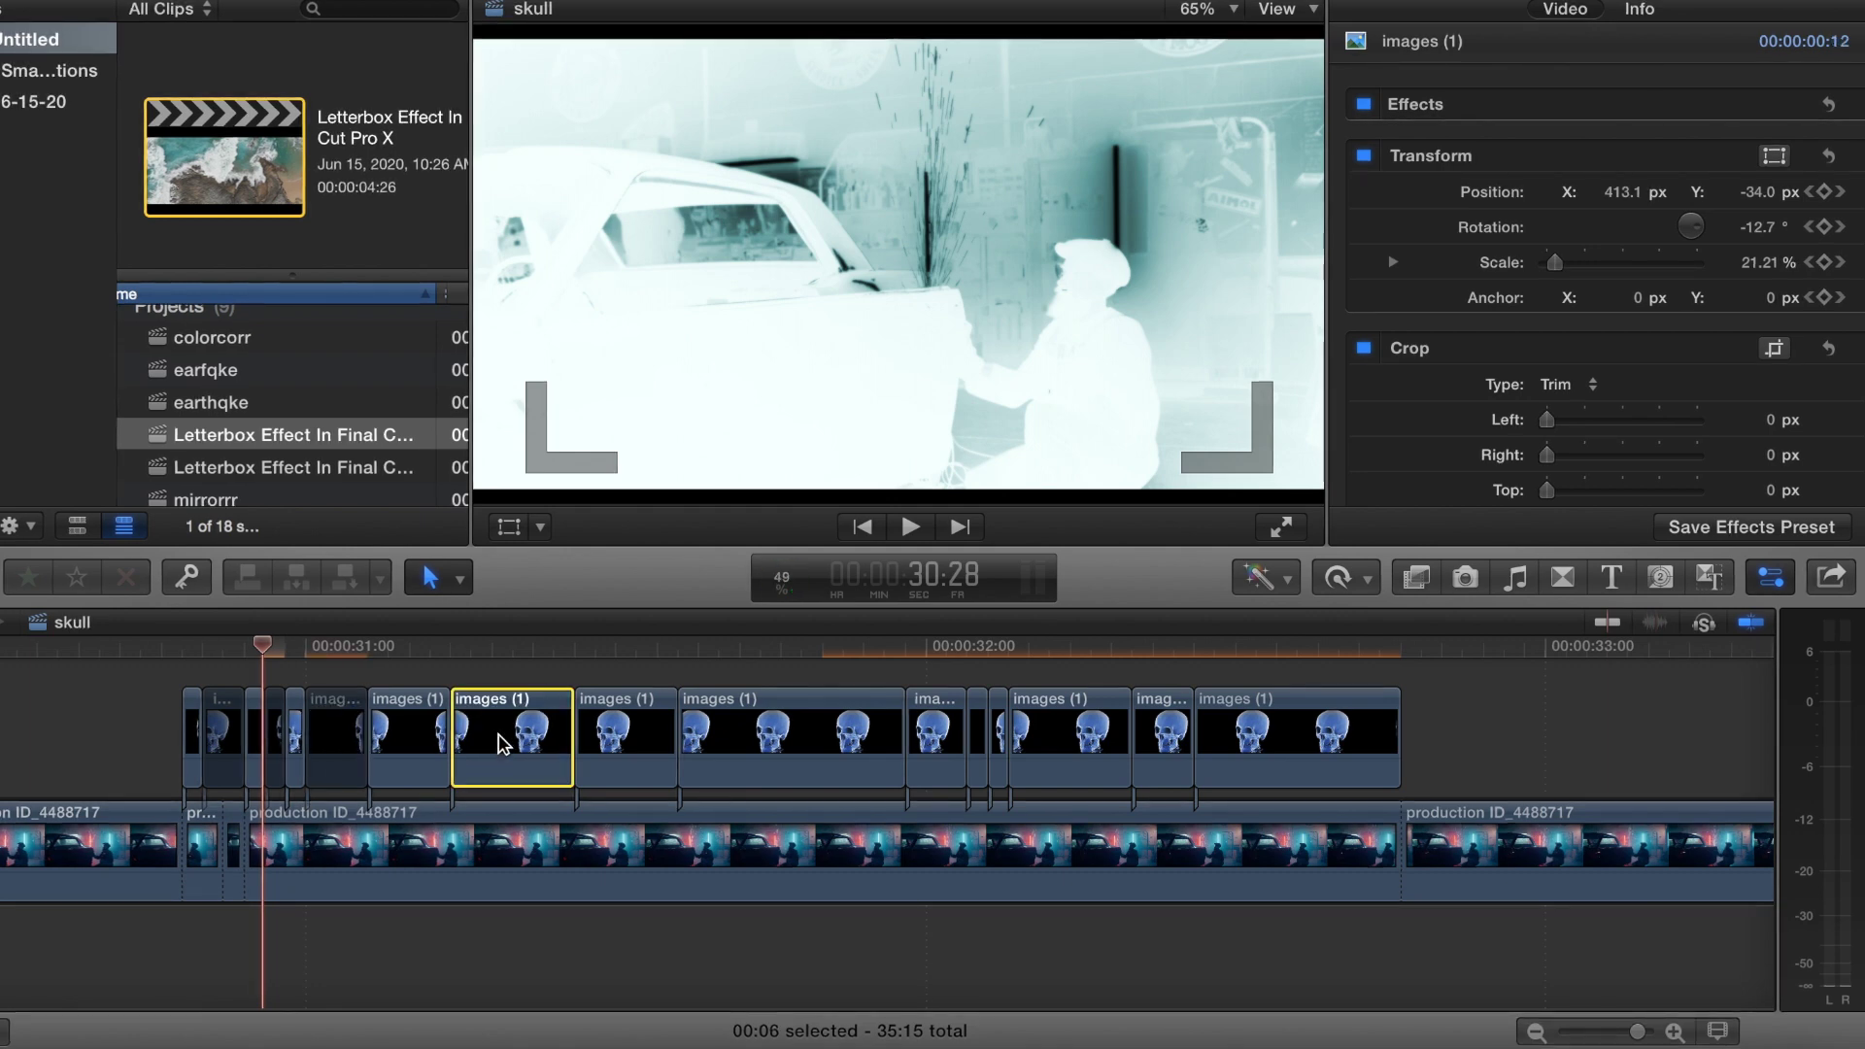
{"action": "key", "text": "v"}
{"action": "left_click", "coordinate": [735, 750]}
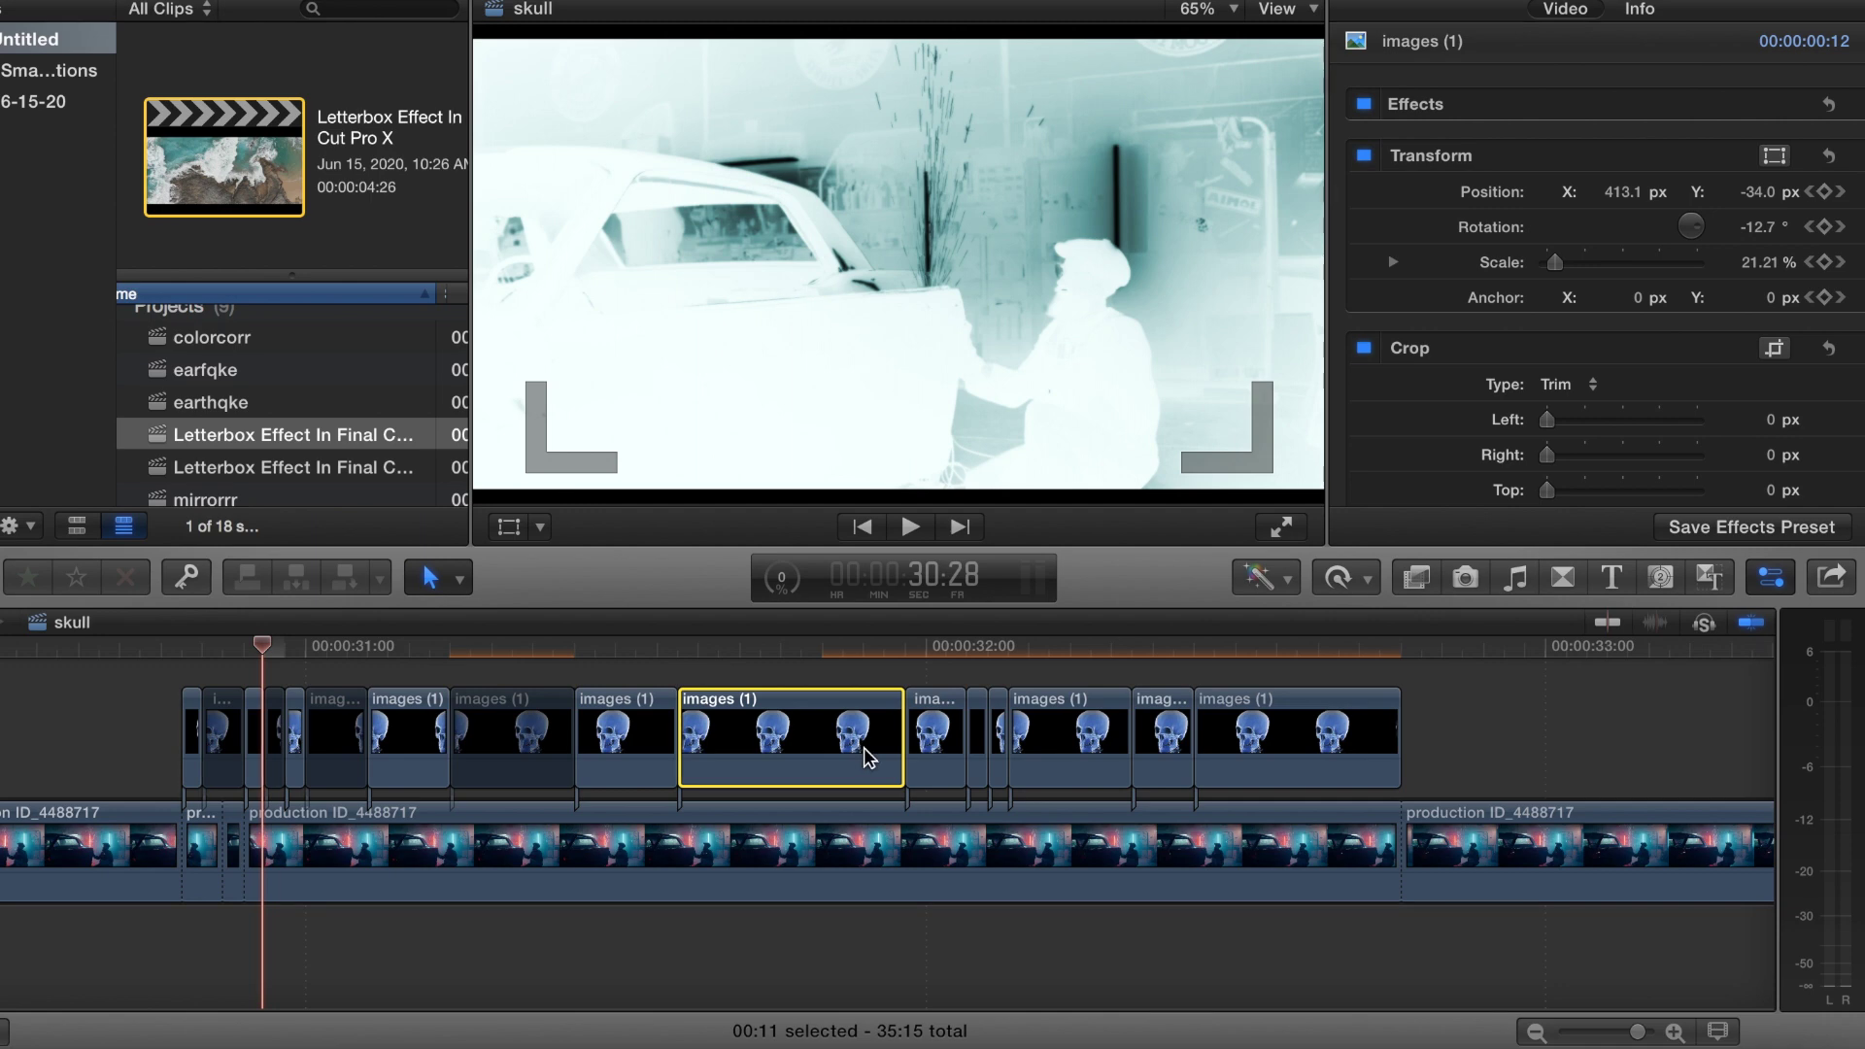
{"action": "key", "text": "v"}
{"action": "left_click", "coordinate": [977, 738]}
{"action": "key", "text": "v"}
{"action": "left_click", "coordinate": [1069, 738]}
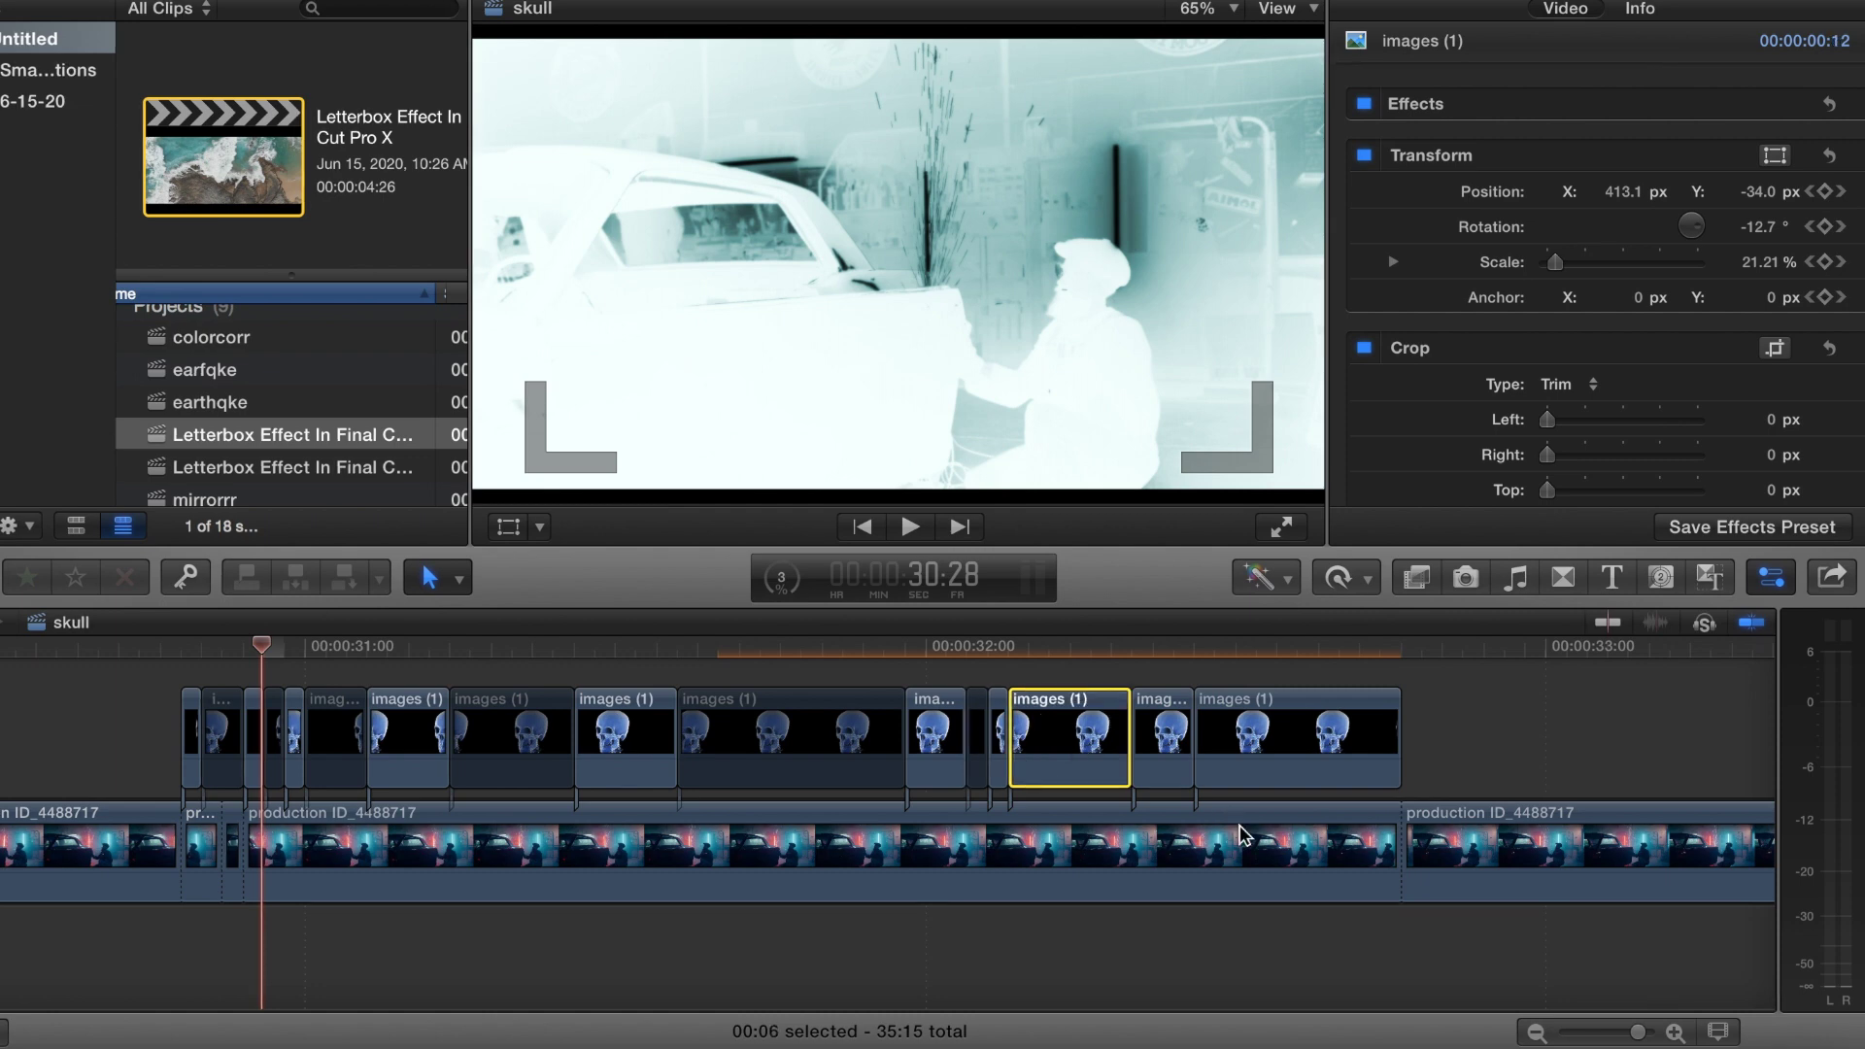
{"action": "key", "text": "v"}
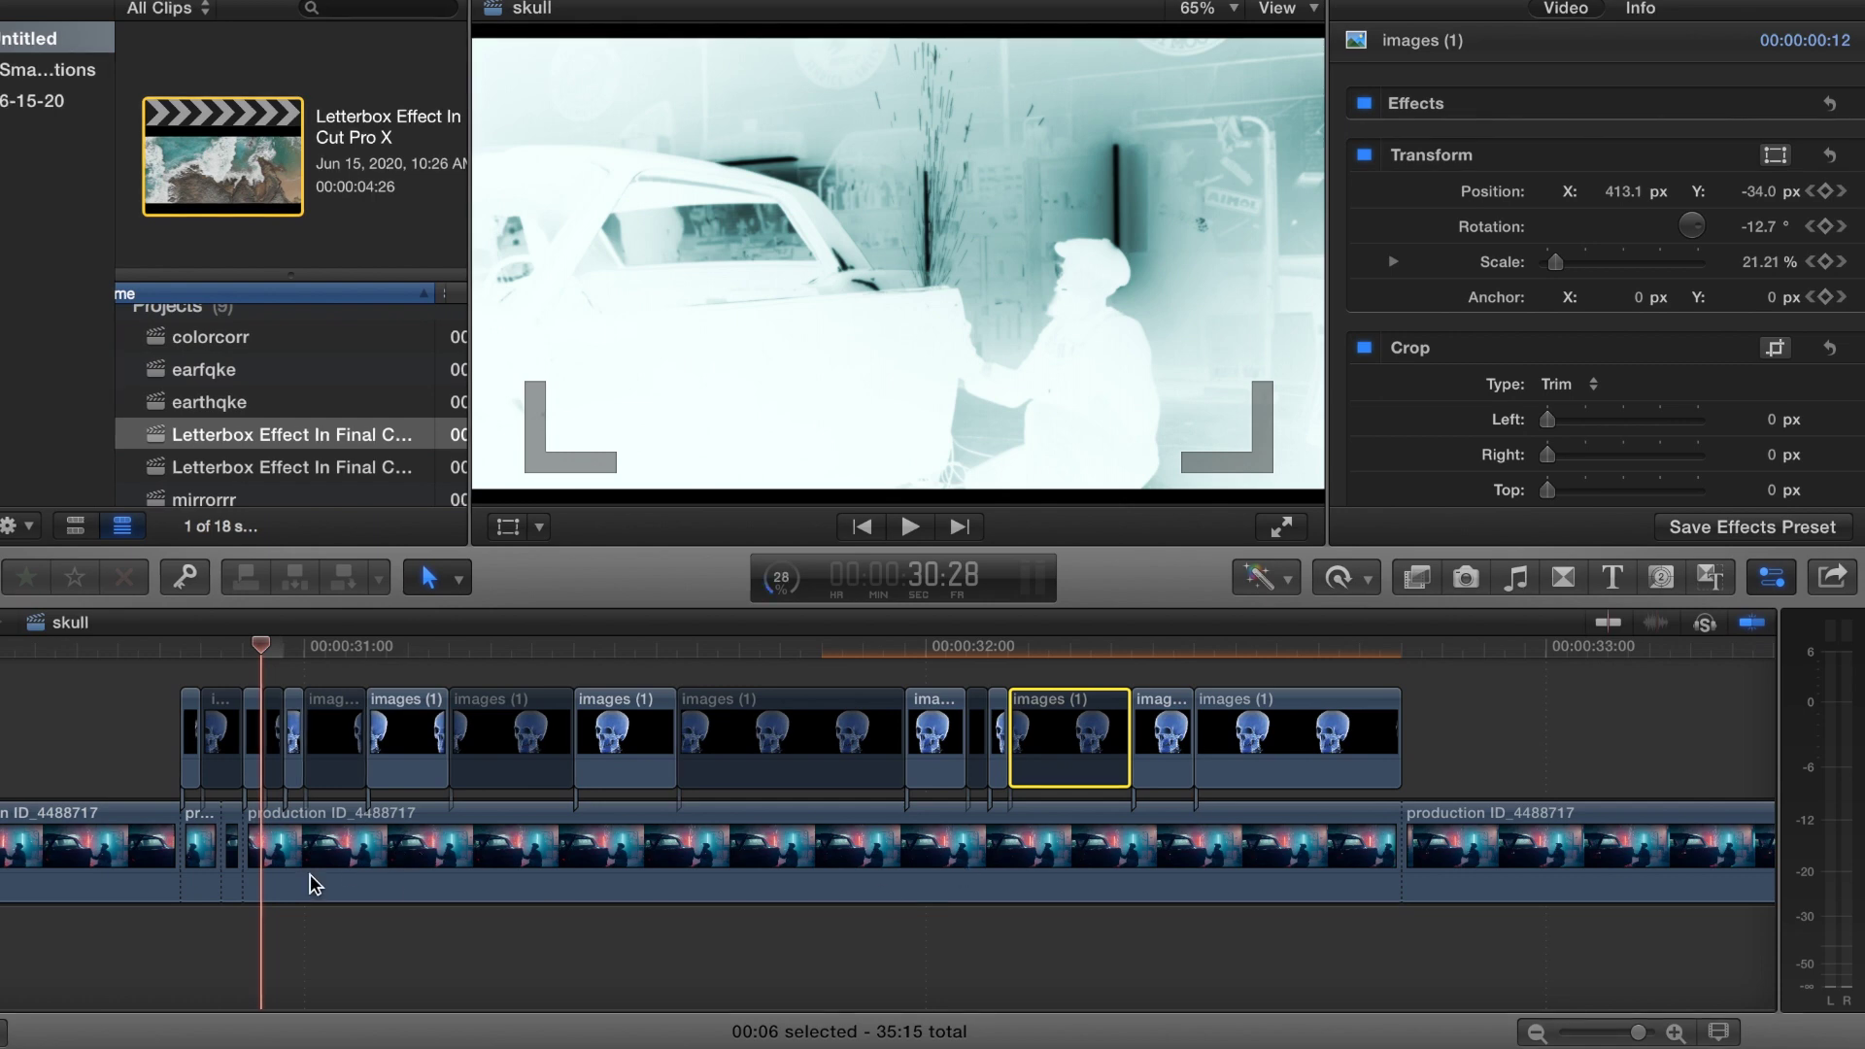
Cut the production footage that has the X-Ray effect at 31:05 and 31:15
{"action": "left_click", "coordinate": [377, 851]}
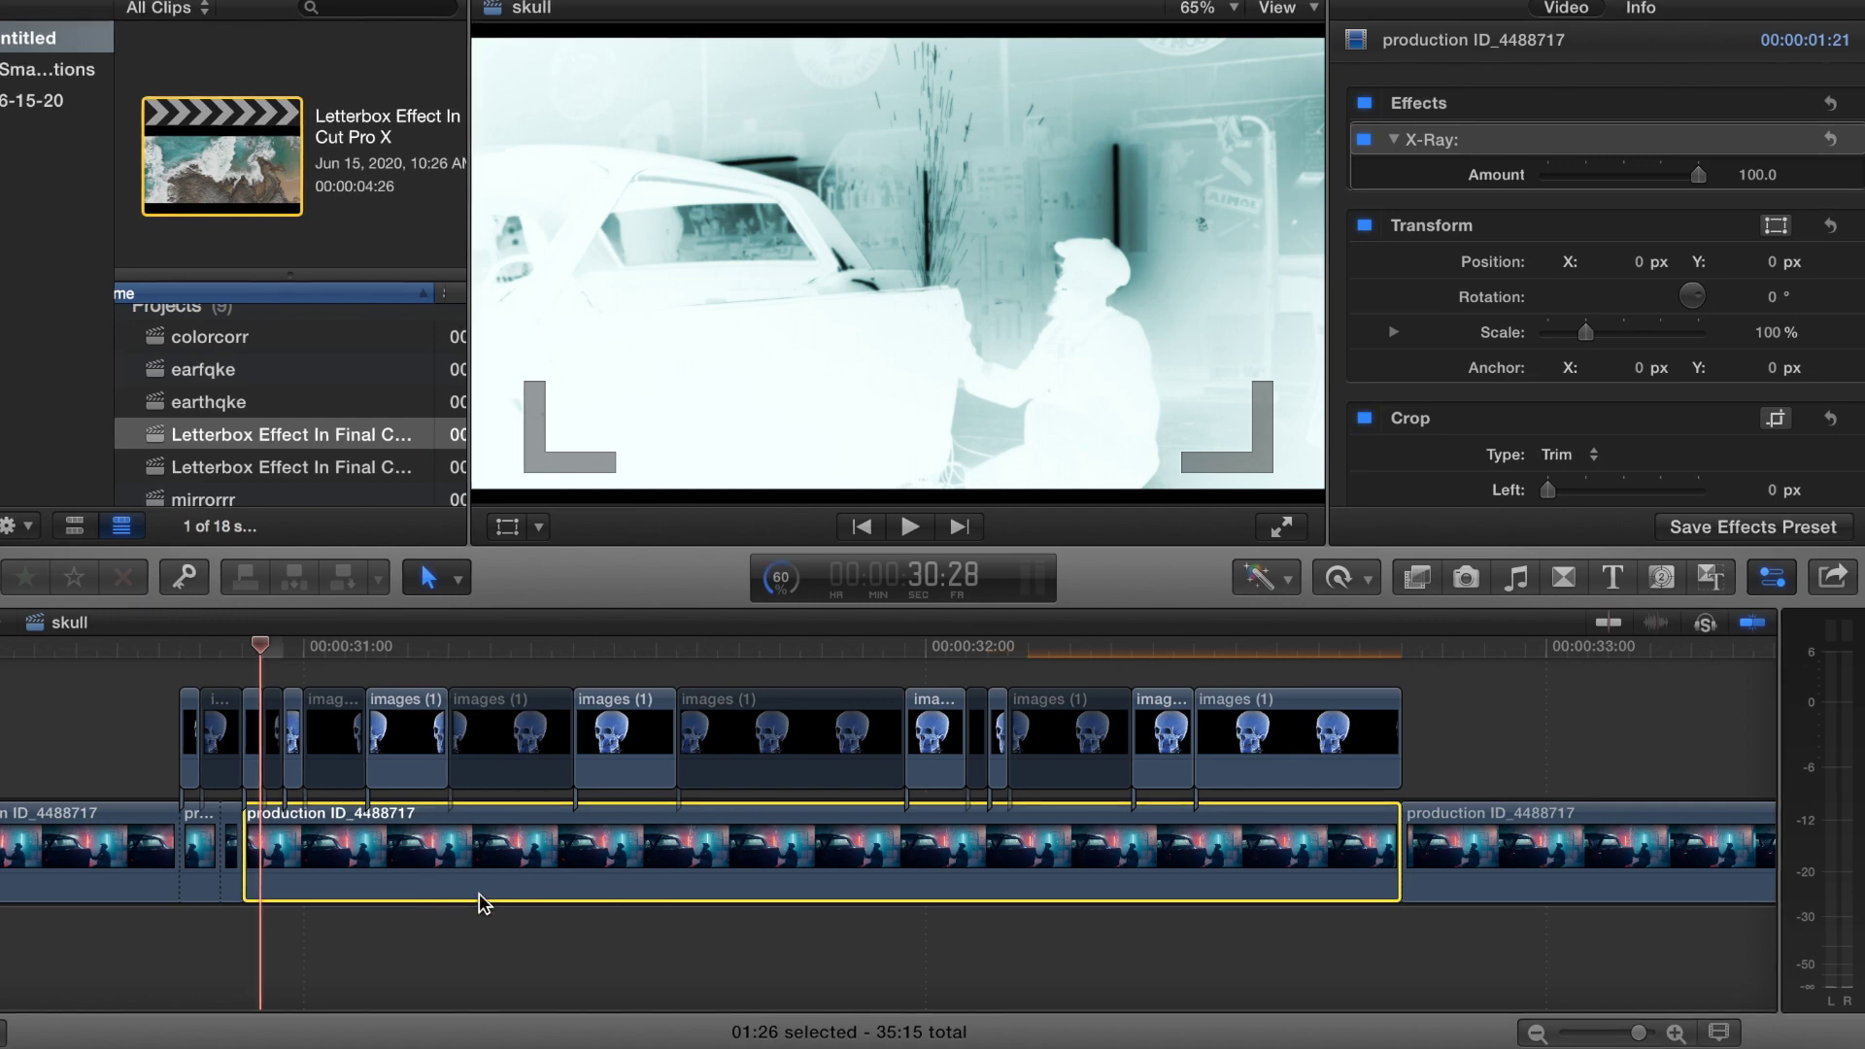
{"action": "left_click", "coordinate": [423, 925]}
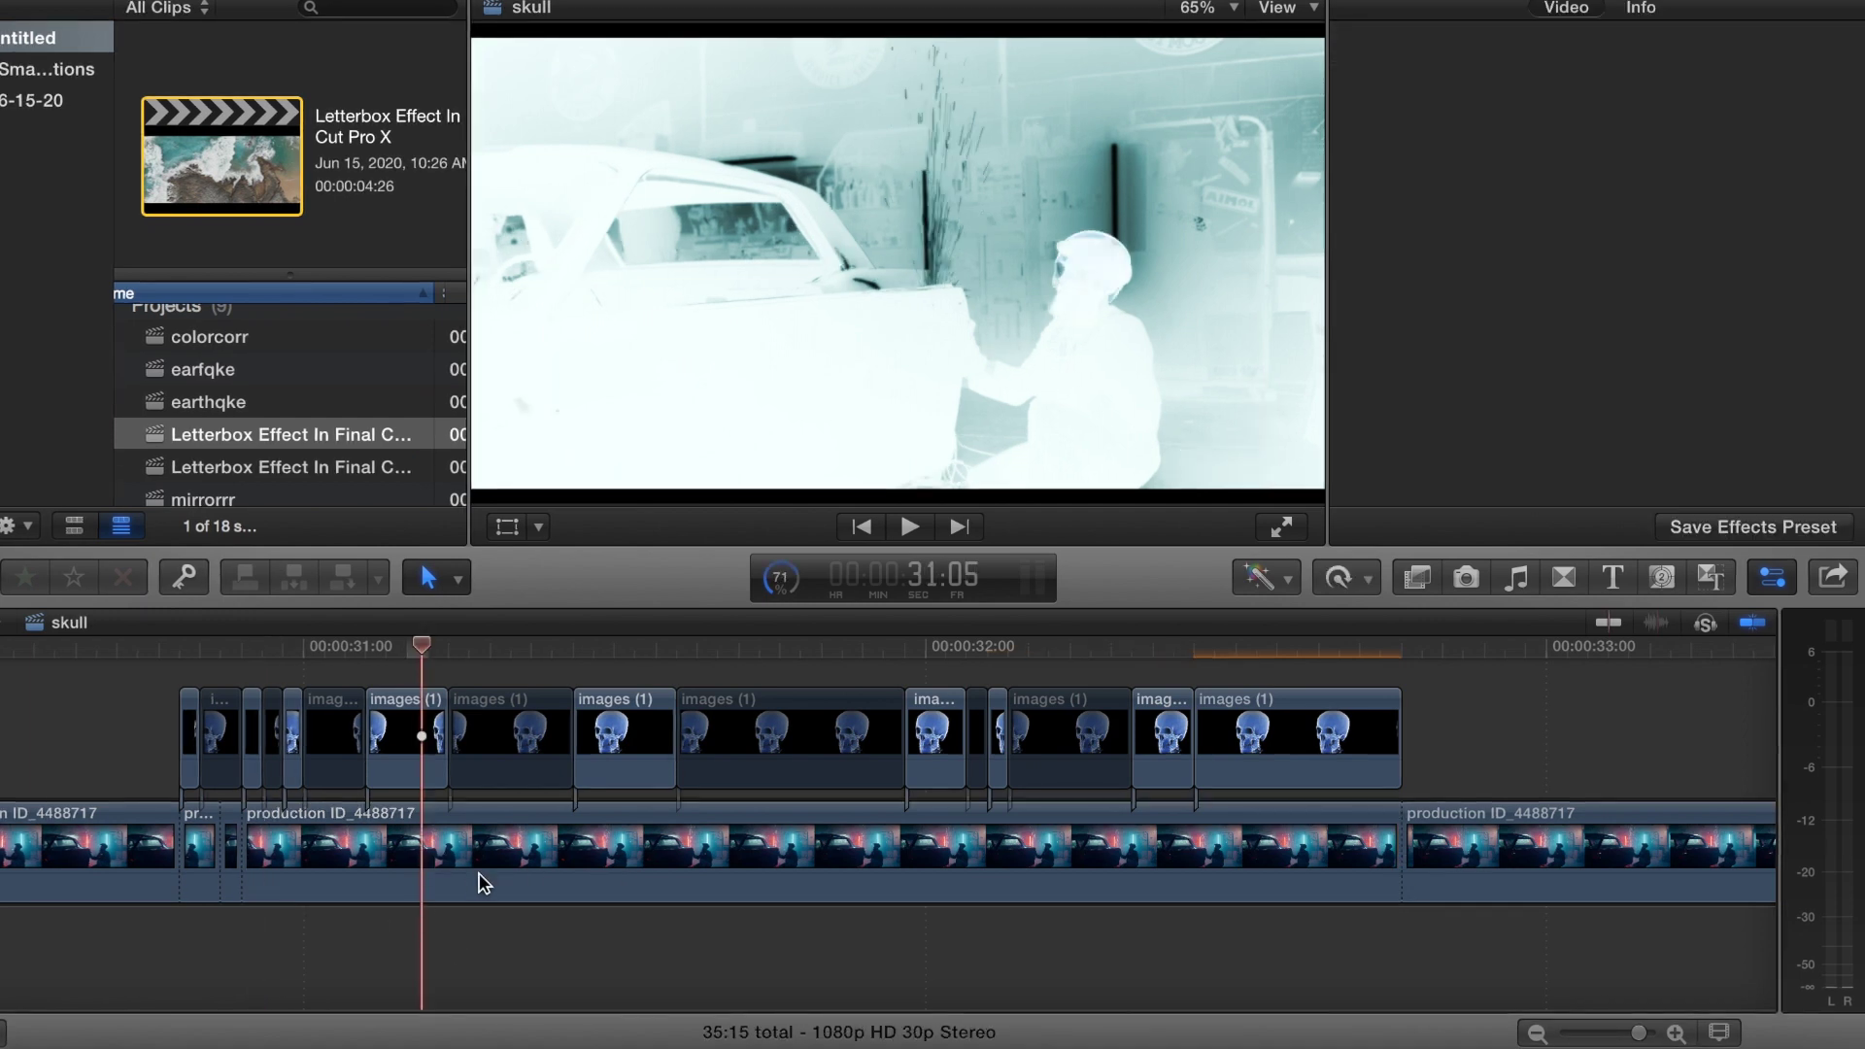
{"action": "left_click", "coordinate": [521, 882]}
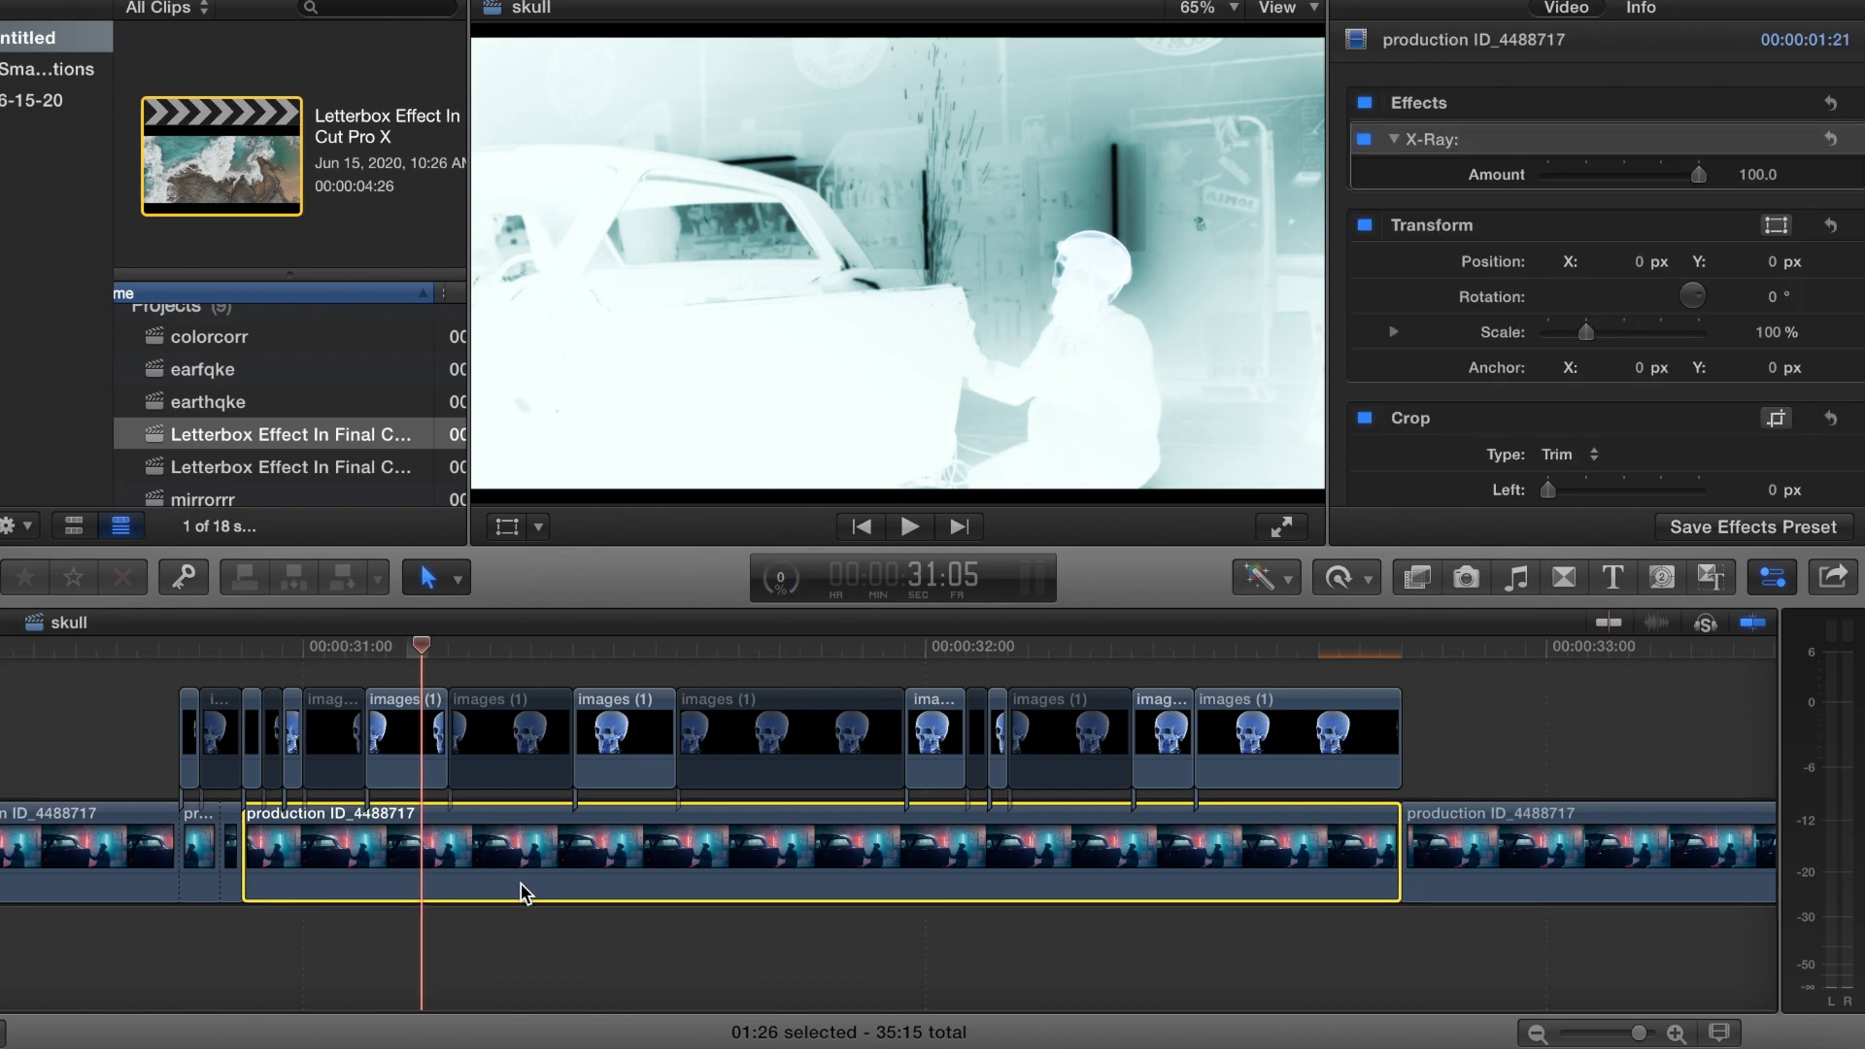
{"action": "left_click", "coordinate": [631, 913]}
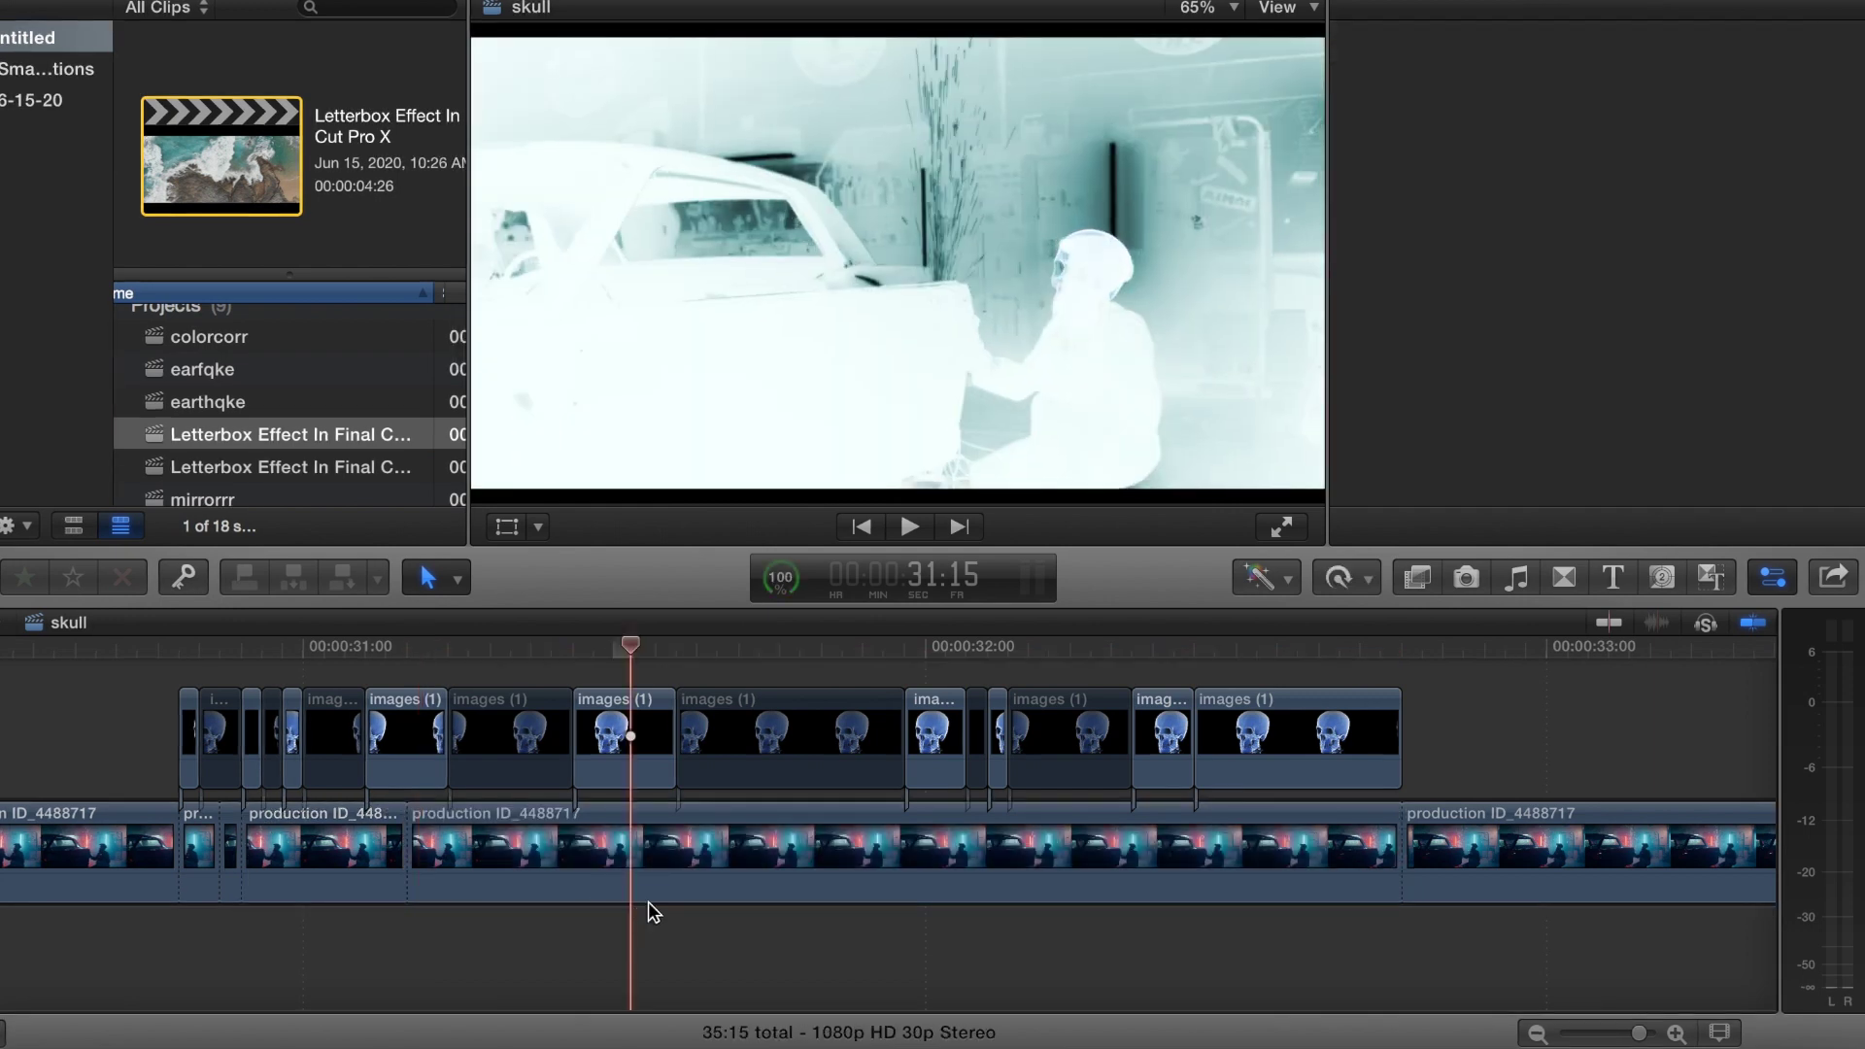
{"action": "left_click", "coordinate": [752, 850]}
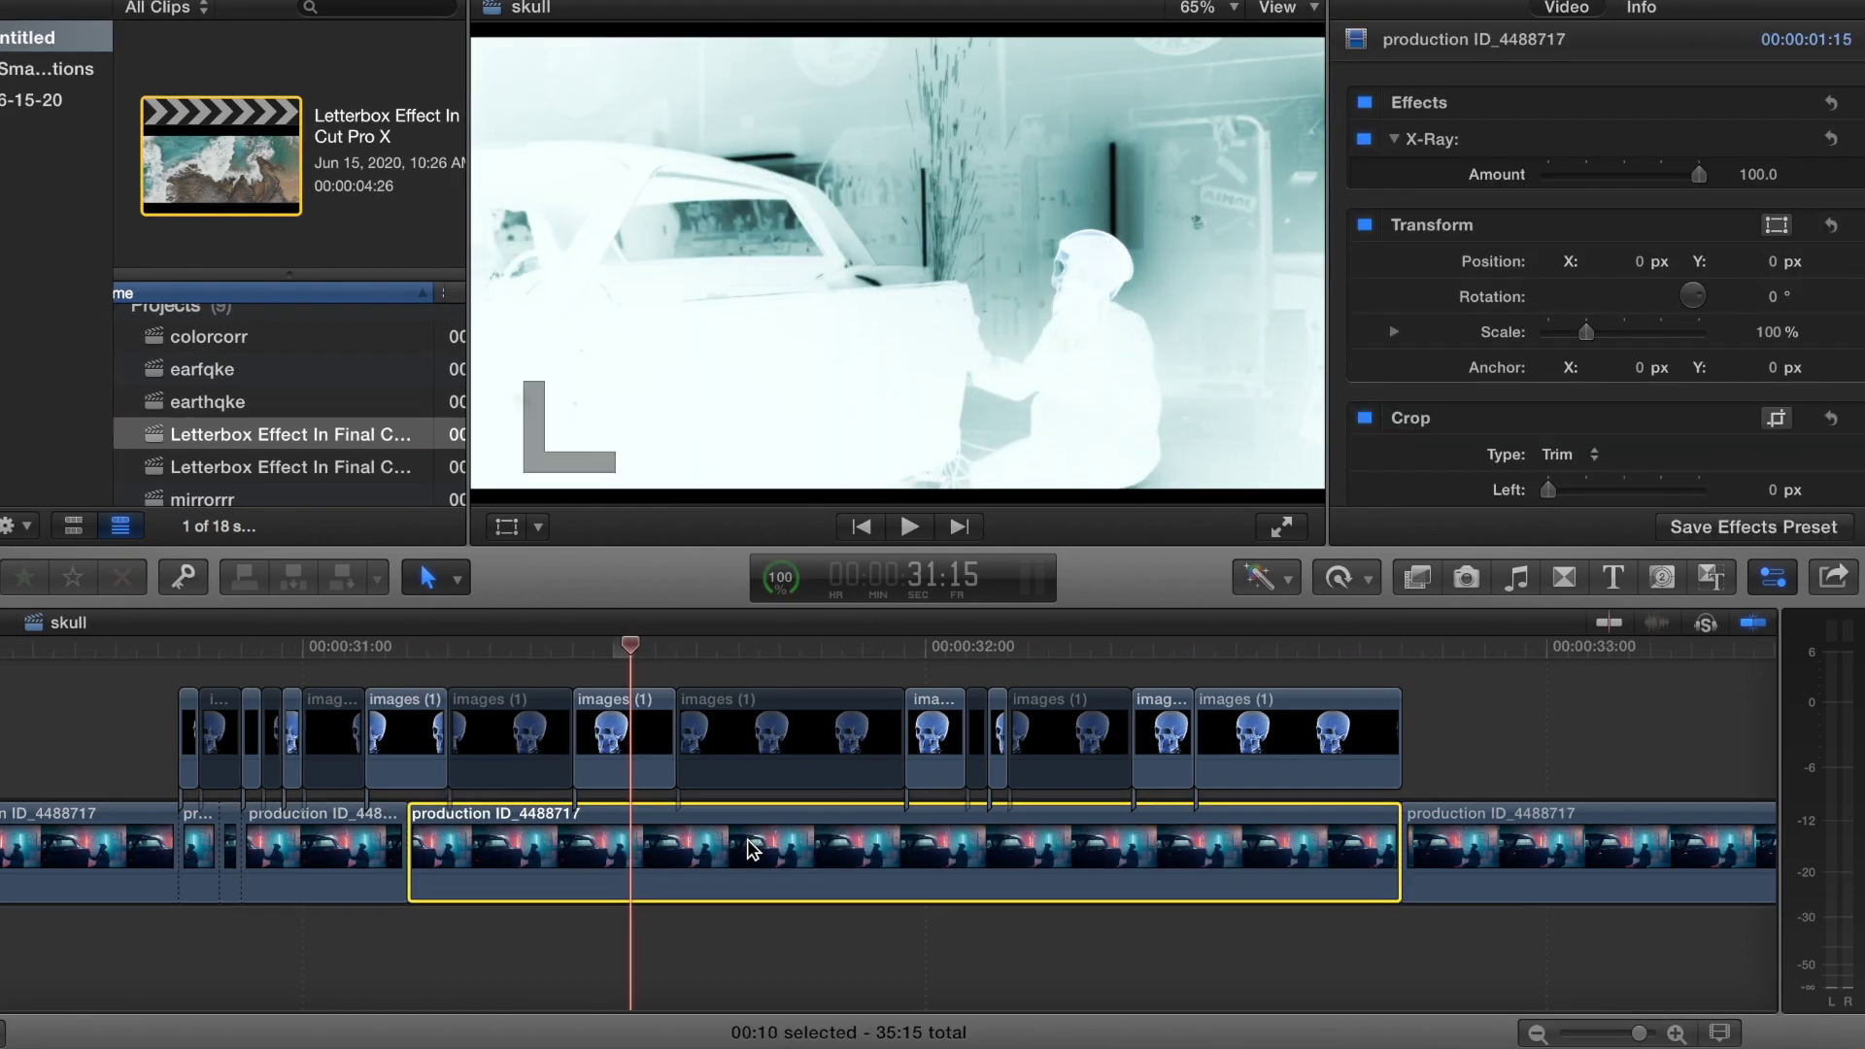
{"action": "key", "text": "super+b"}
Cut the production footage that has the X-Ray effect at 31:29 and 32:10
{"action": "left_click", "coordinate": [907, 920]}
{"action": "left_click", "coordinate": [1031, 839]}
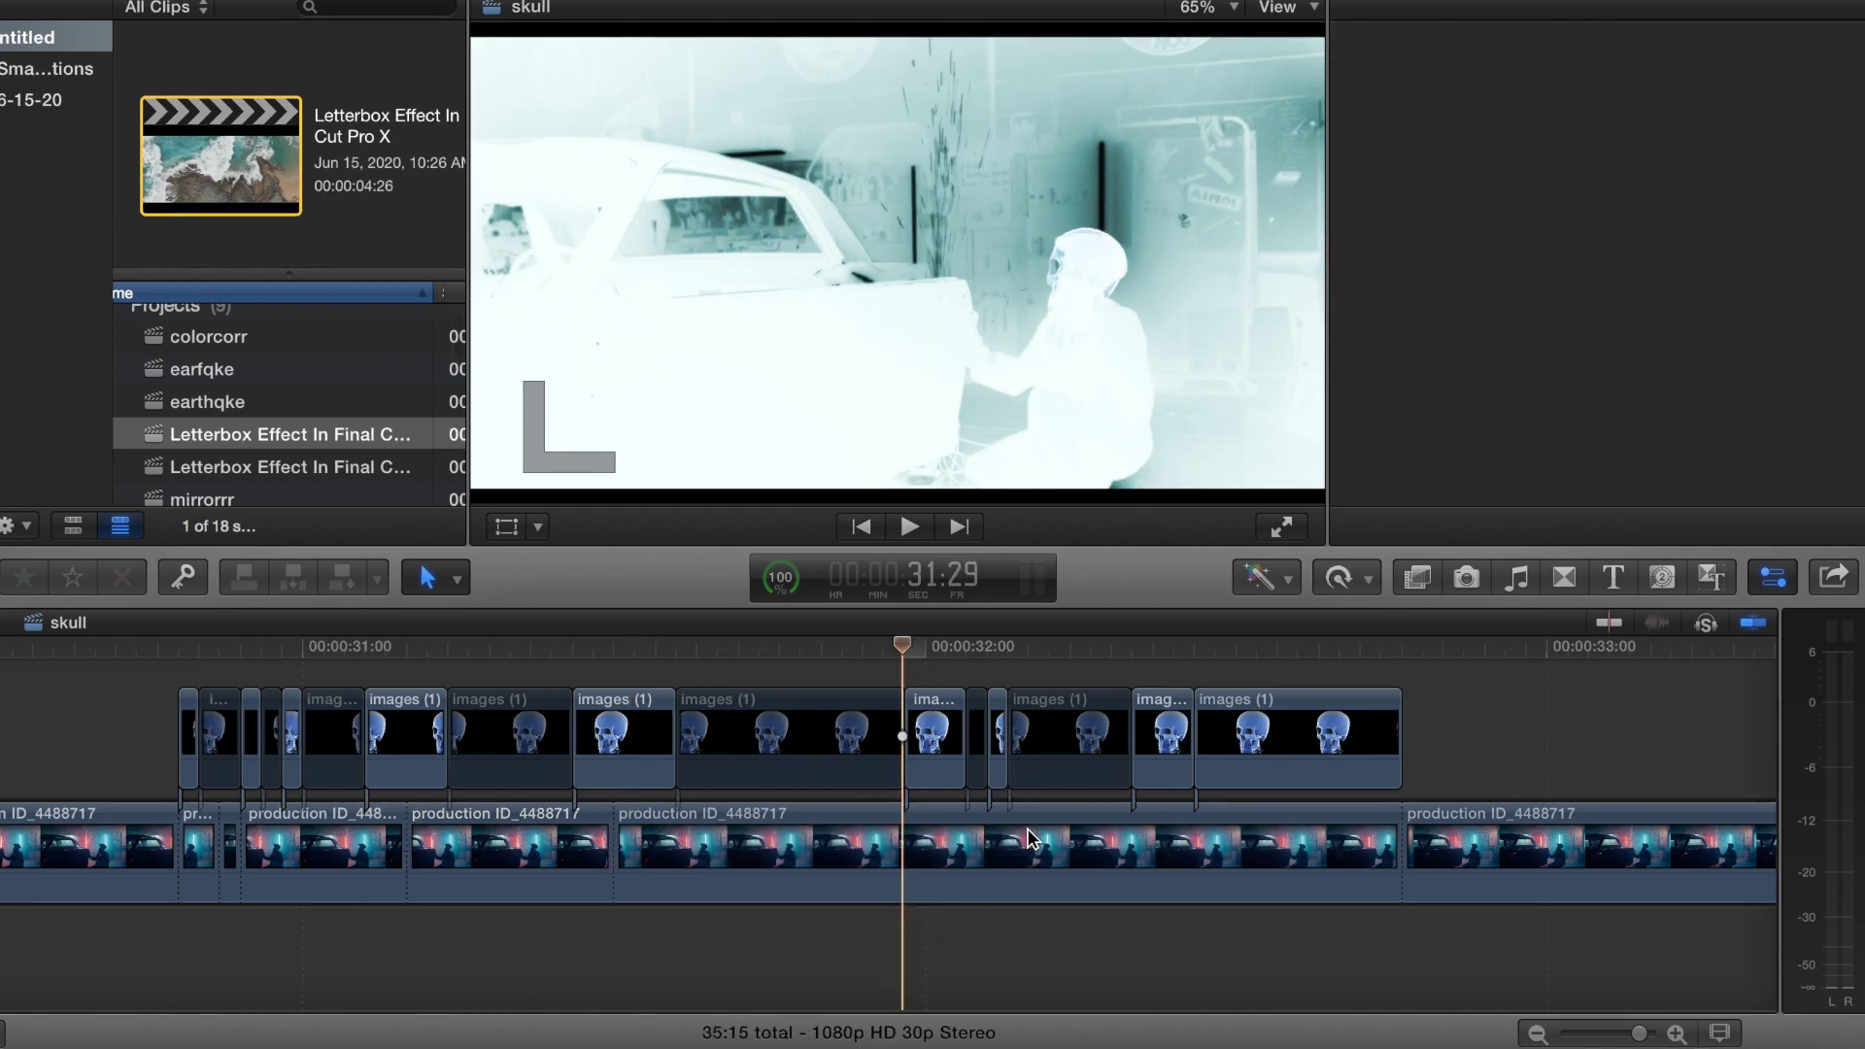
{"action": "key", "text": "super+b"}
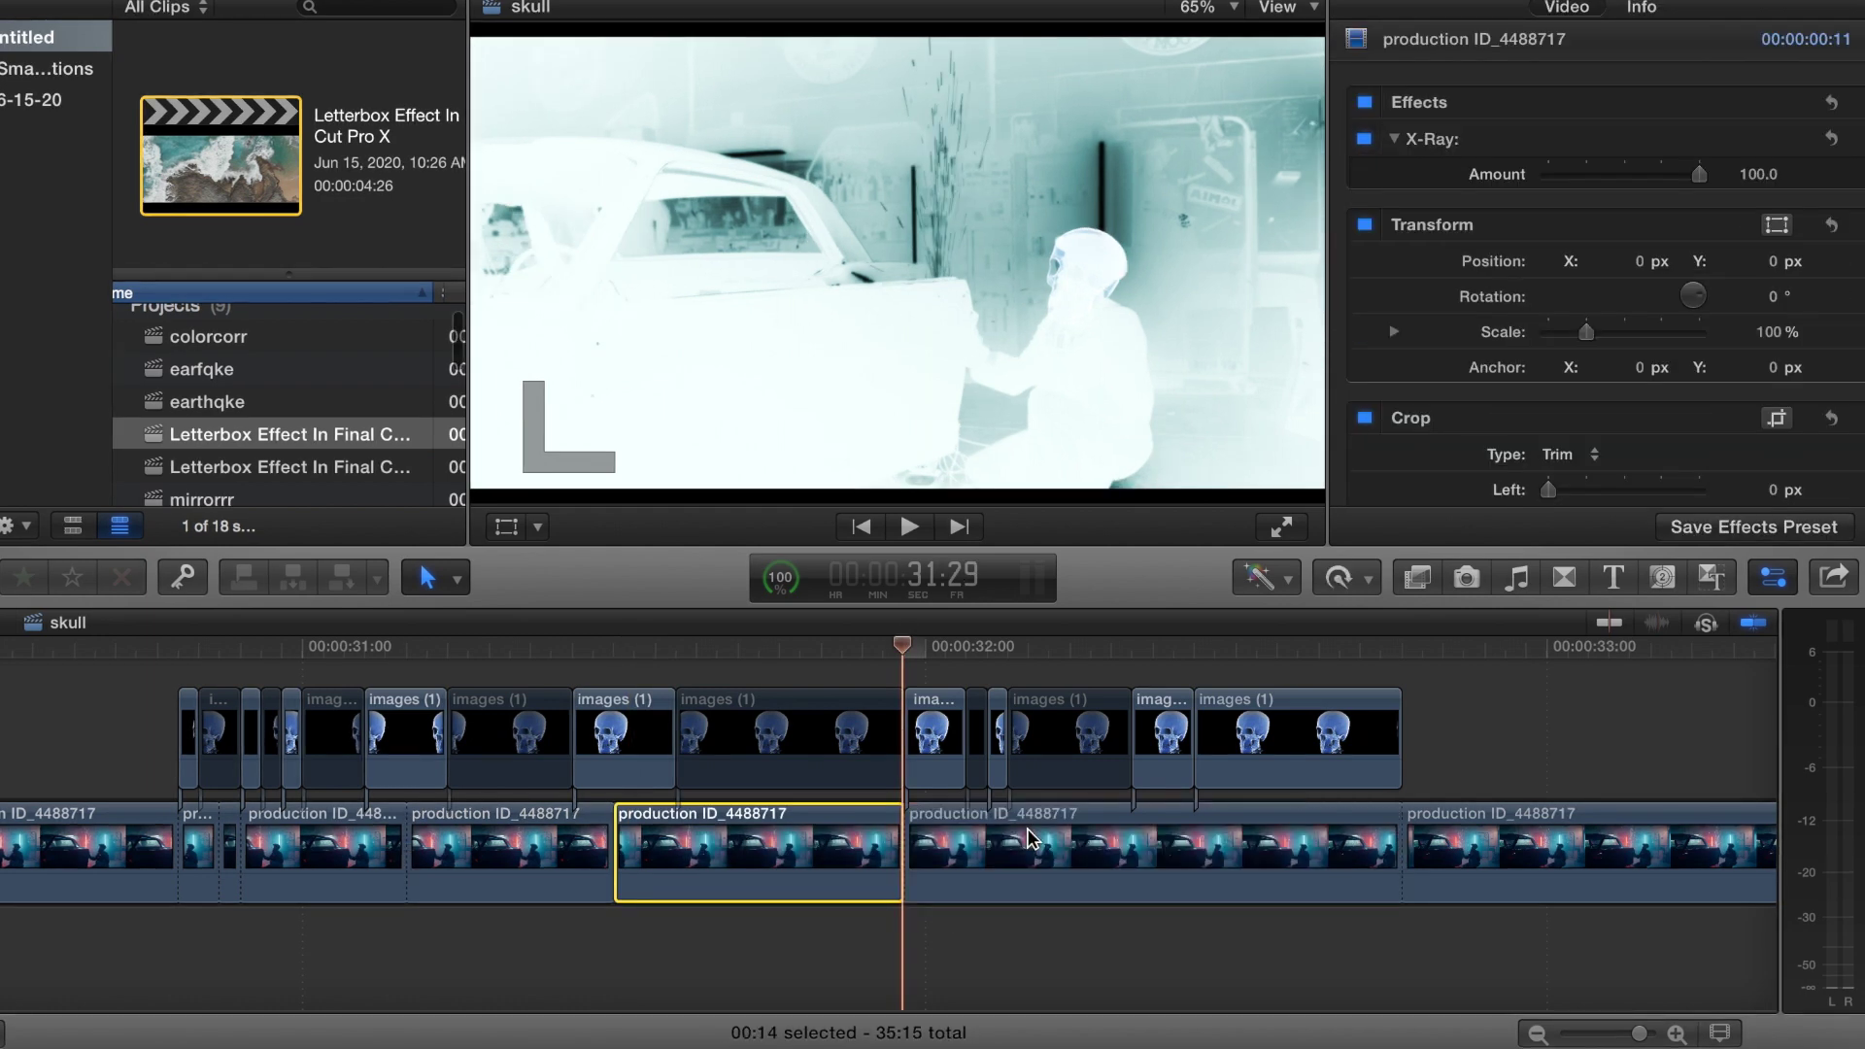
{"action": "left_click", "coordinate": [1127, 939]}
{"action": "left_click", "coordinate": [1175, 854]}
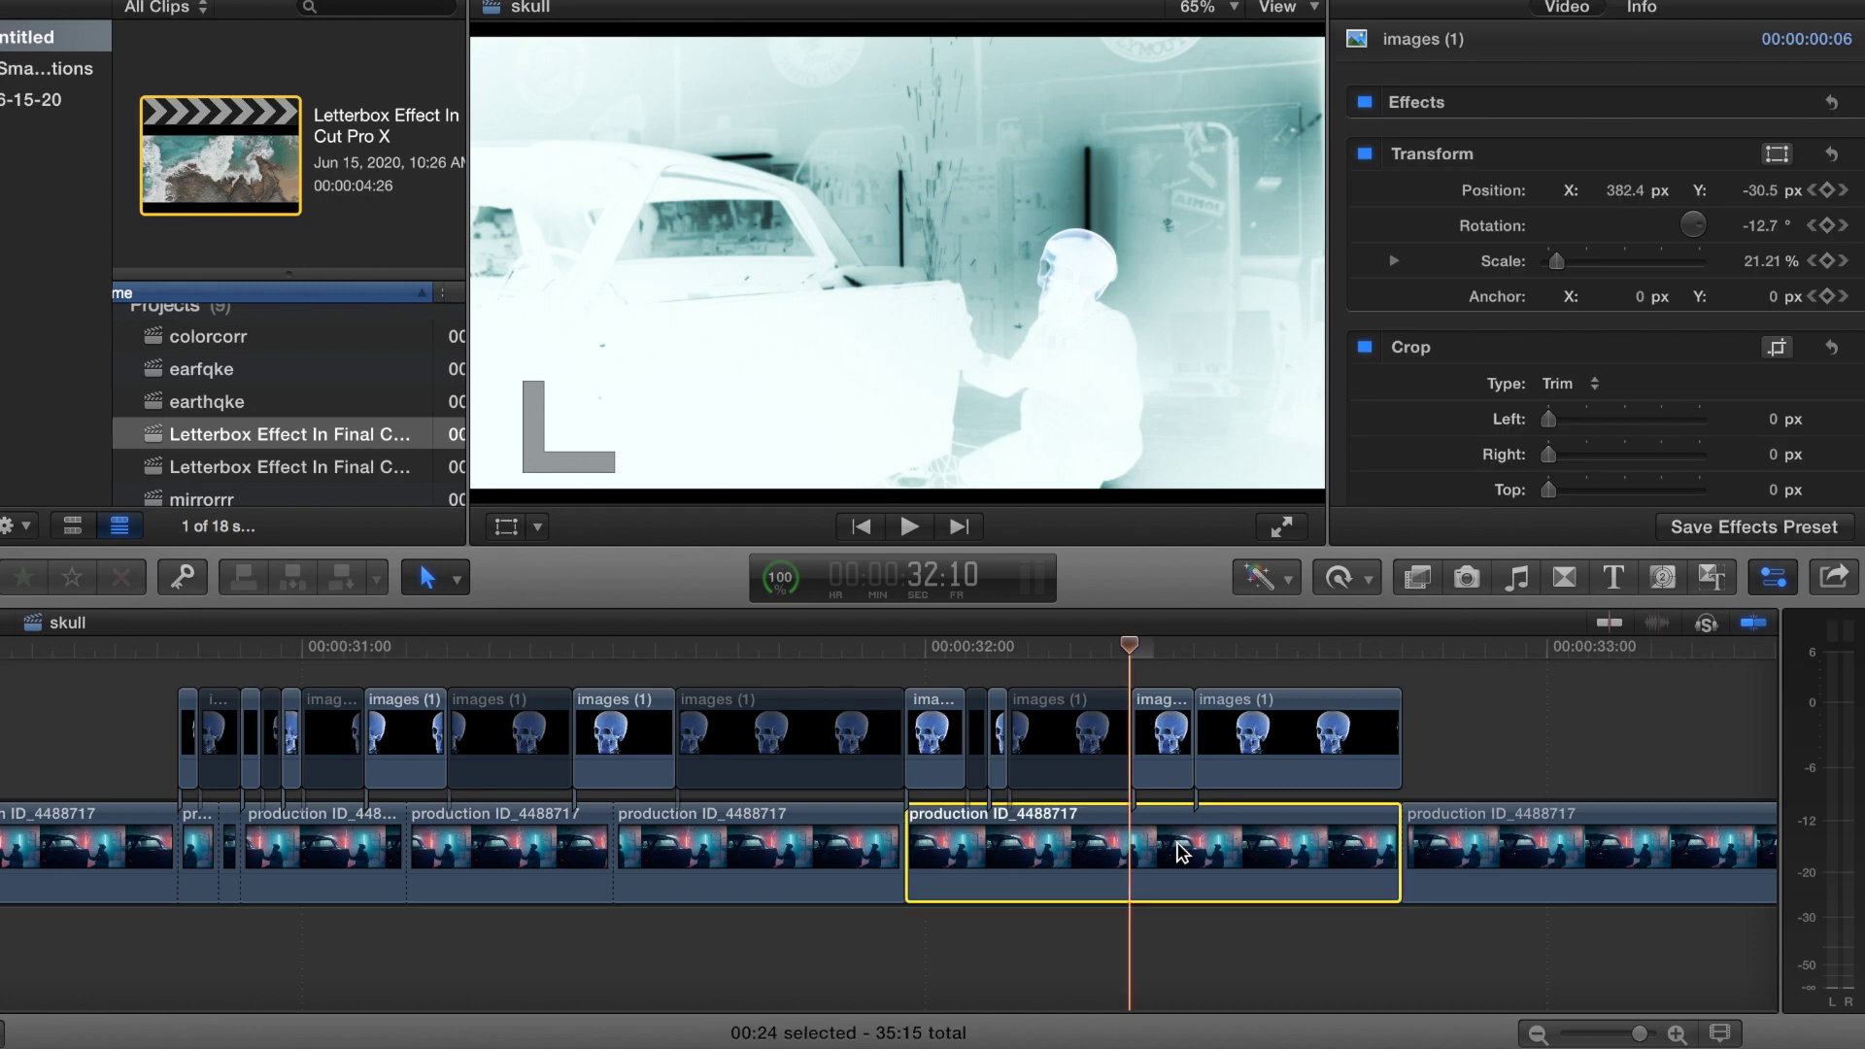
{"action": "key", "text": "super+b"}
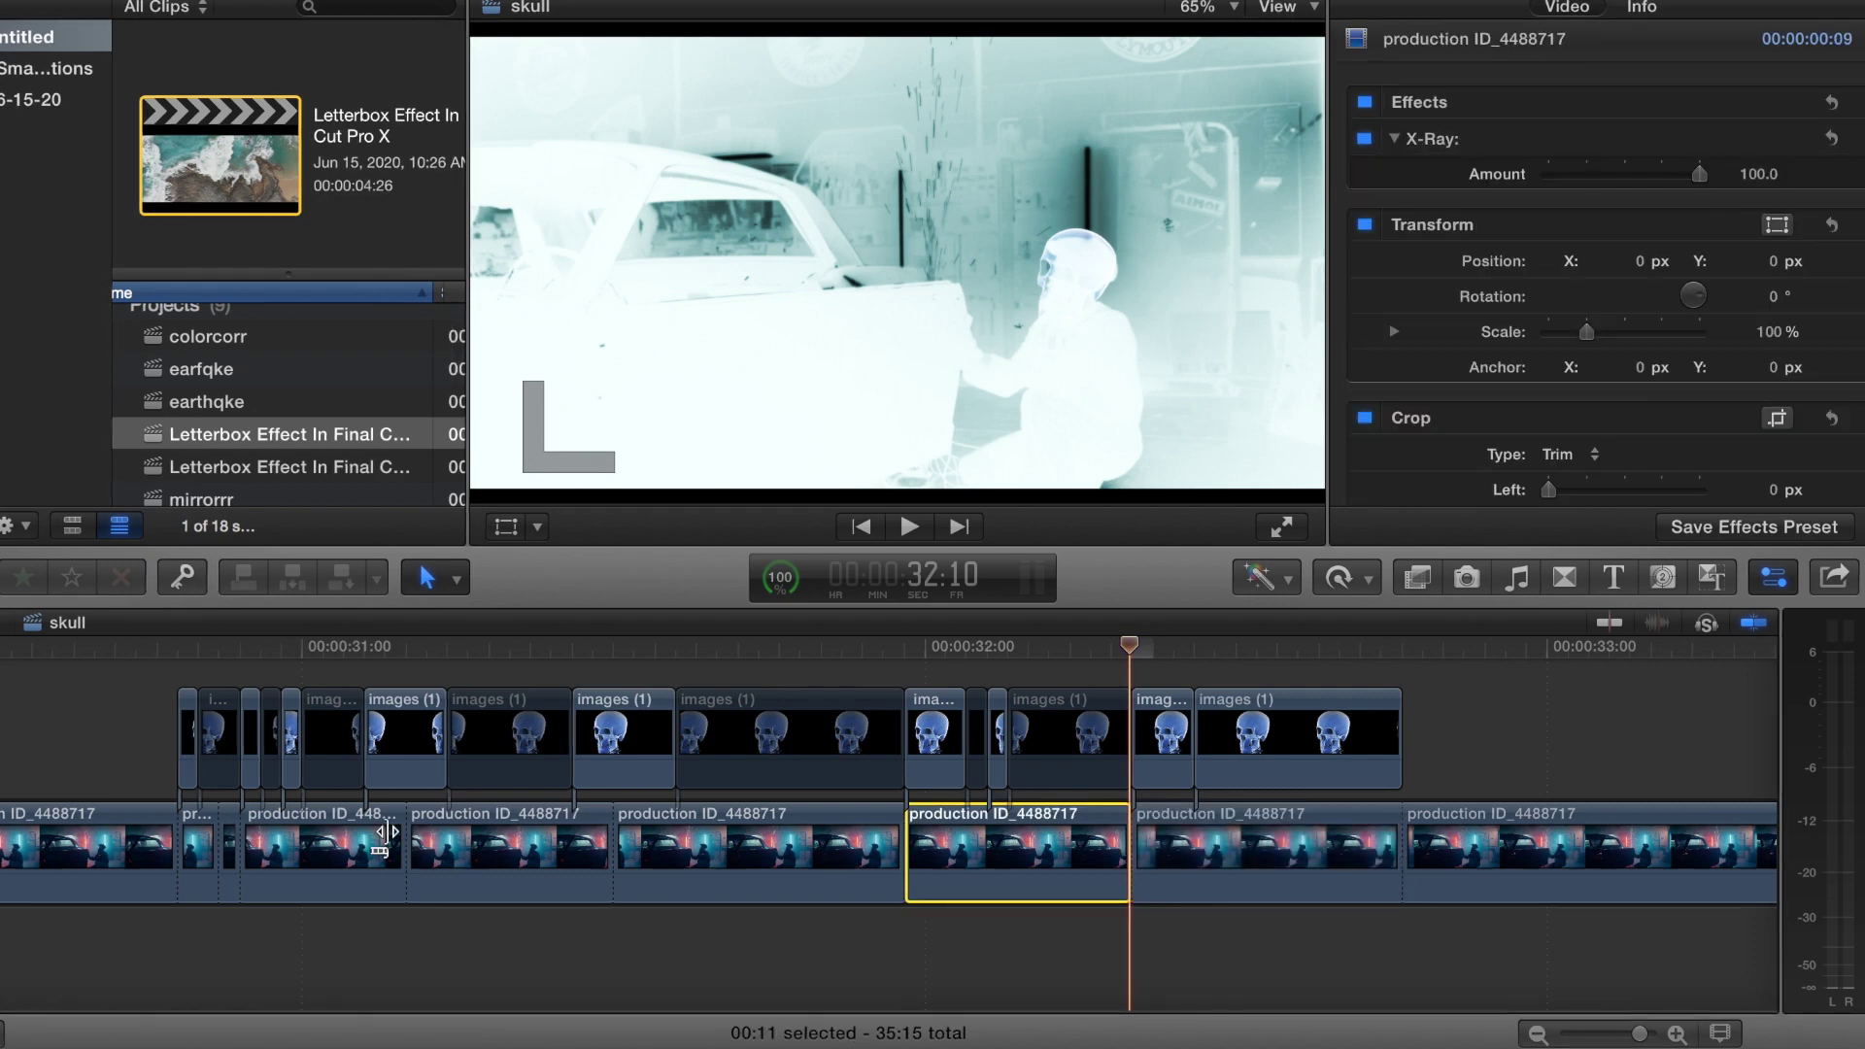
Turn off the X-Ray effect on the production segment from 31:05 to 31:15 and view its frames
{"action": "left_click", "coordinate": [496, 855]}
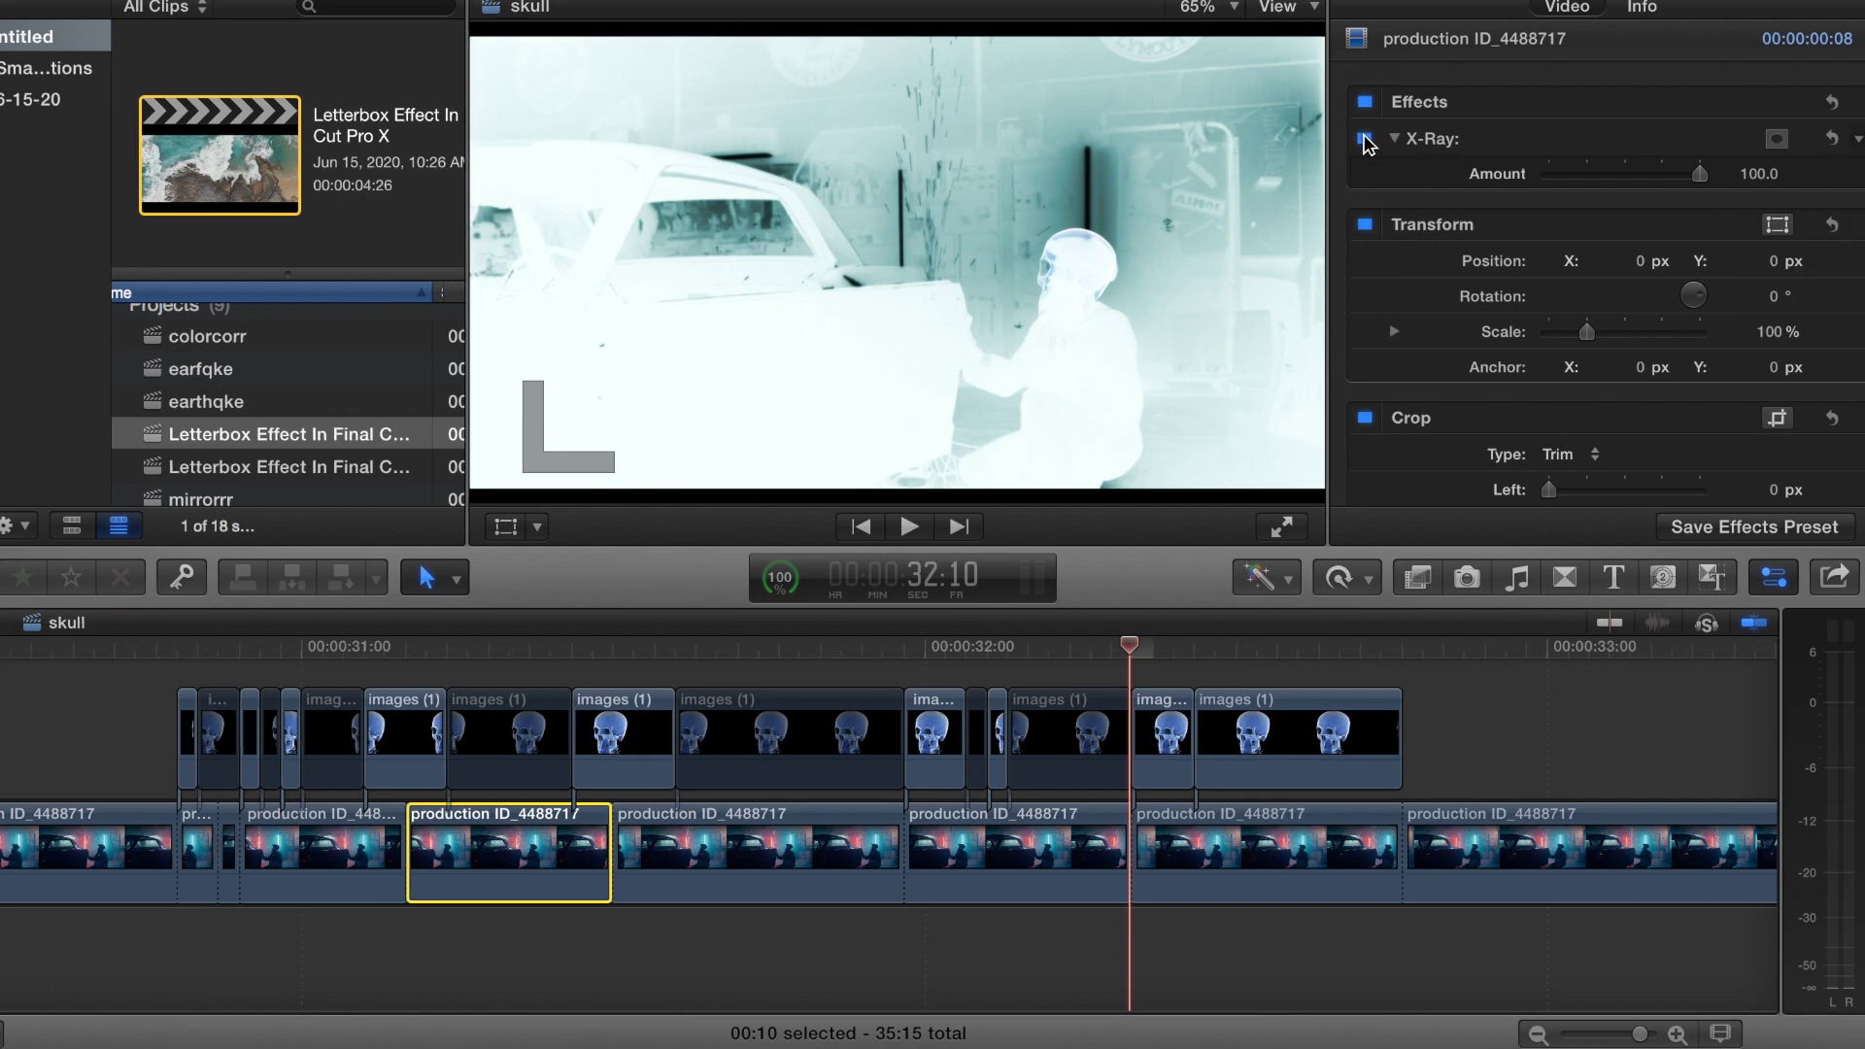
{"action": "left_click", "coordinate": [495, 670]}
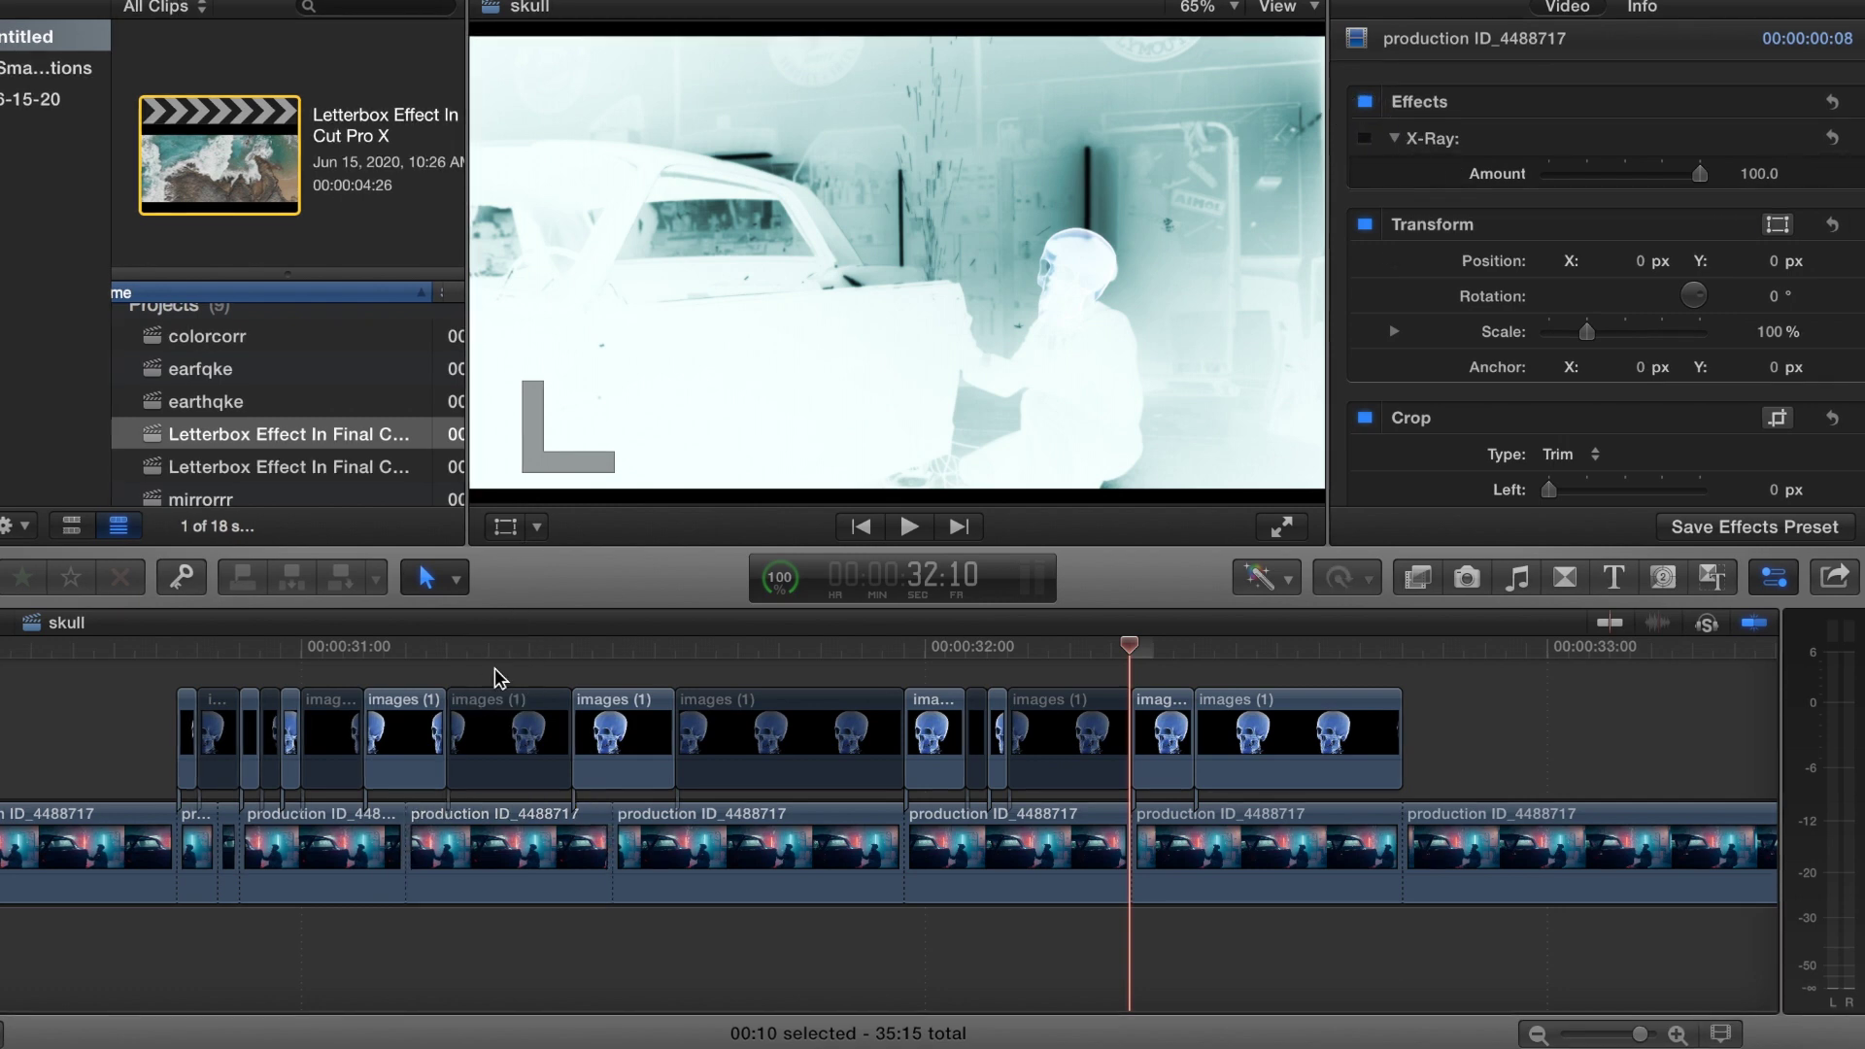
{"action": "left_click", "coordinate": [512, 858]}
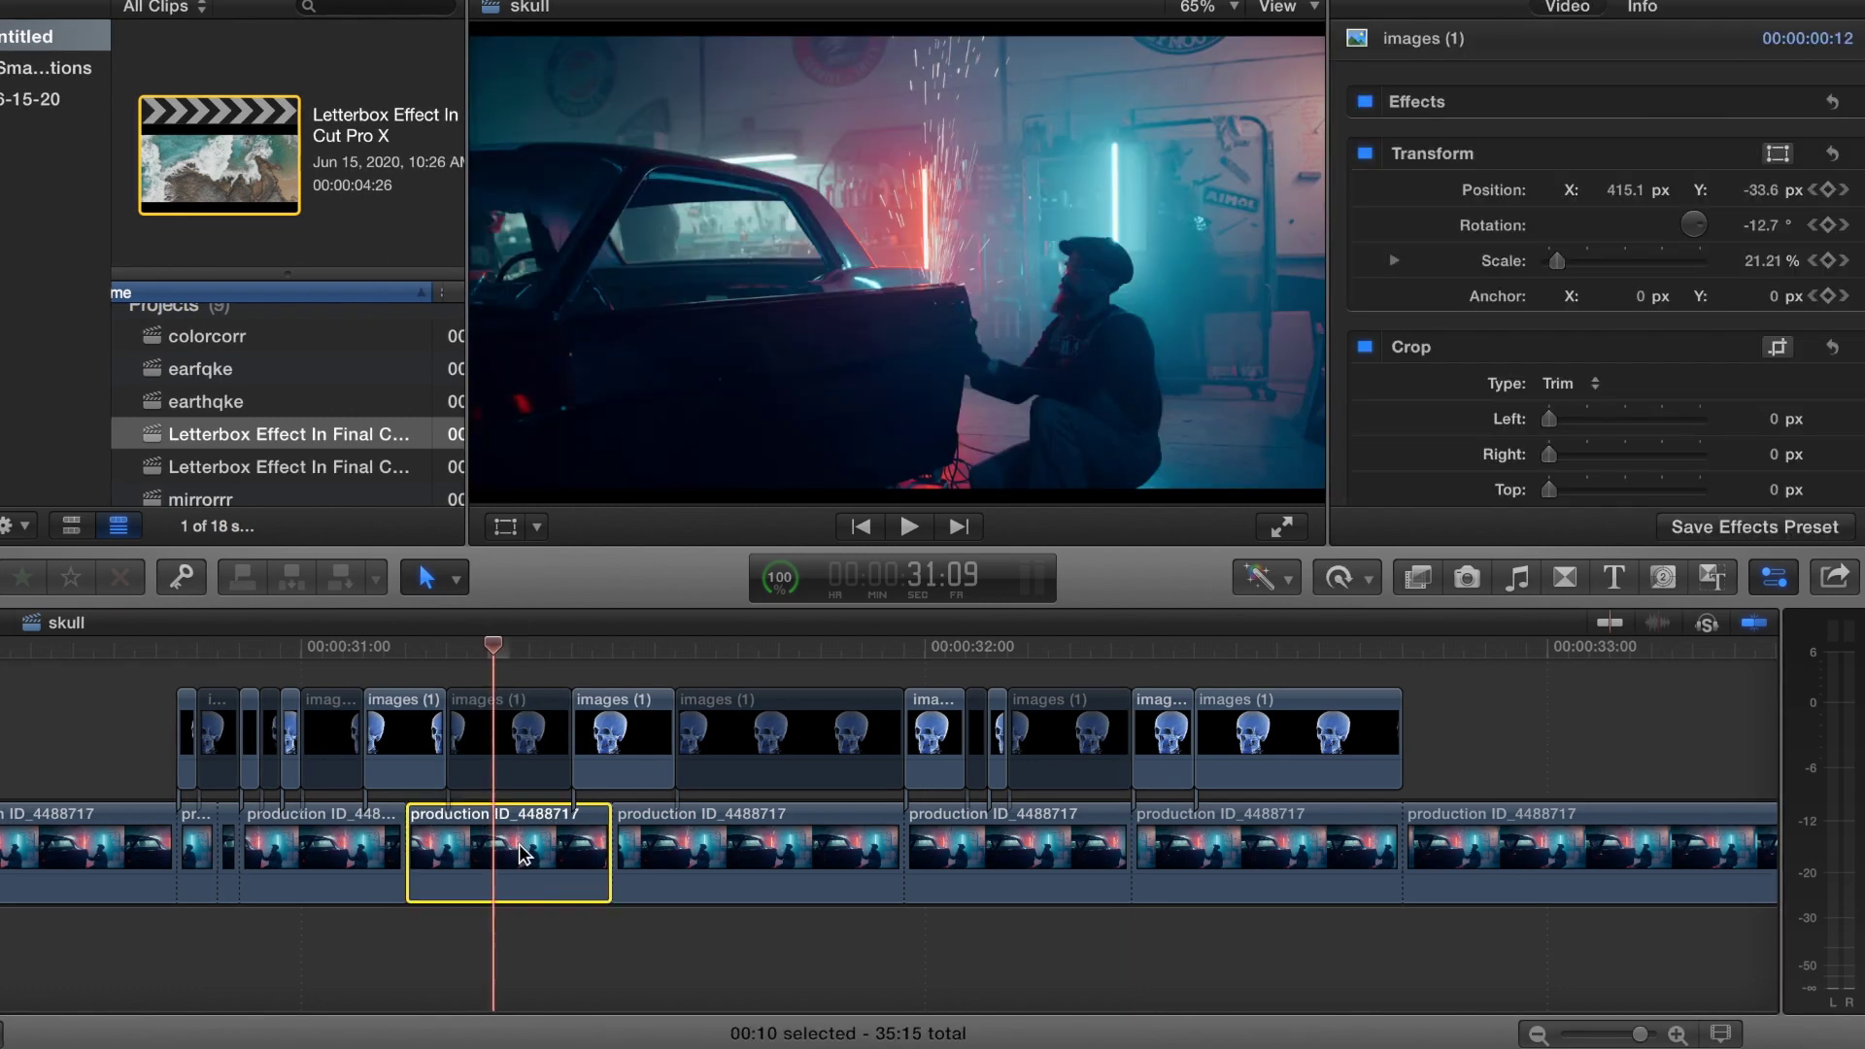
{"action": "left_click", "coordinate": [325, 949]}
{"action": "left_click", "coordinate": [512, 932]}
{"action": "left_click", "coordinate": [532, 866]}
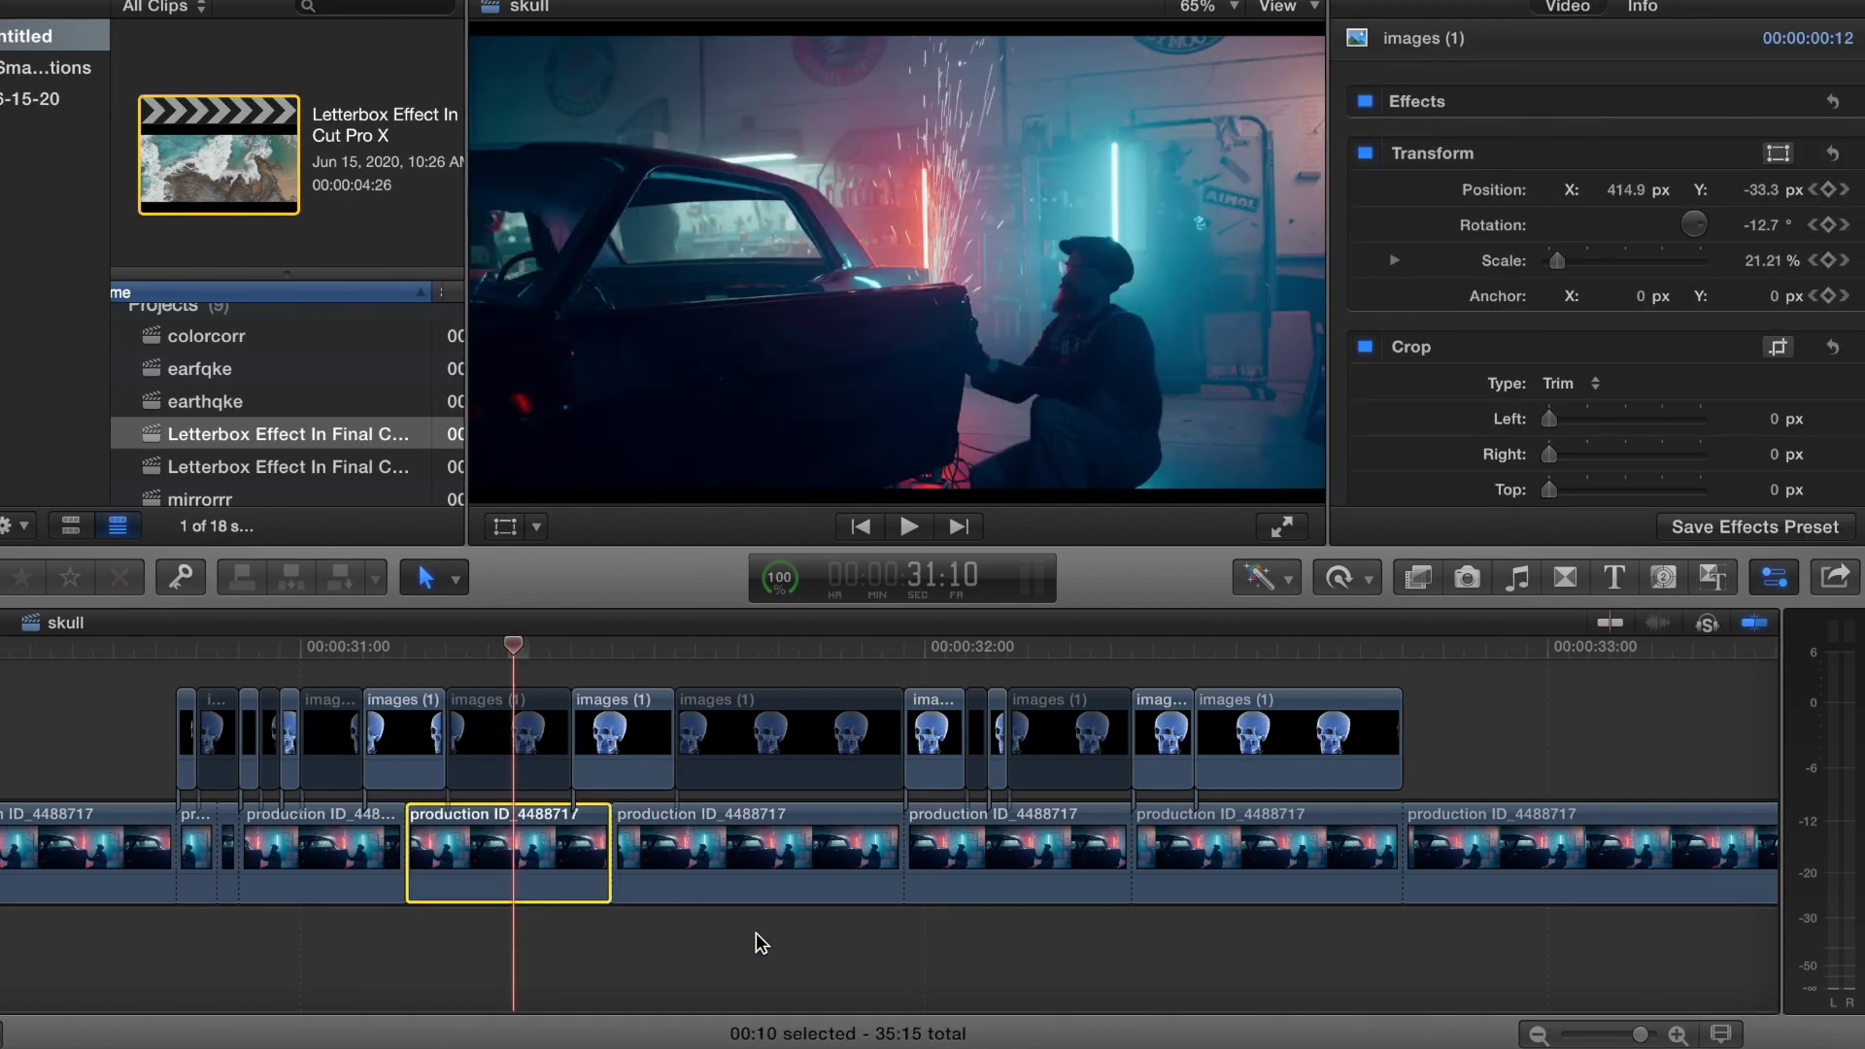
Turn off the X-Ray effect on the production segment from 31:29 to 32:10
{"action": "left_click", "coordinate": [774, 954]}
{"action": "left_click", "coordinate": [822, 846]}
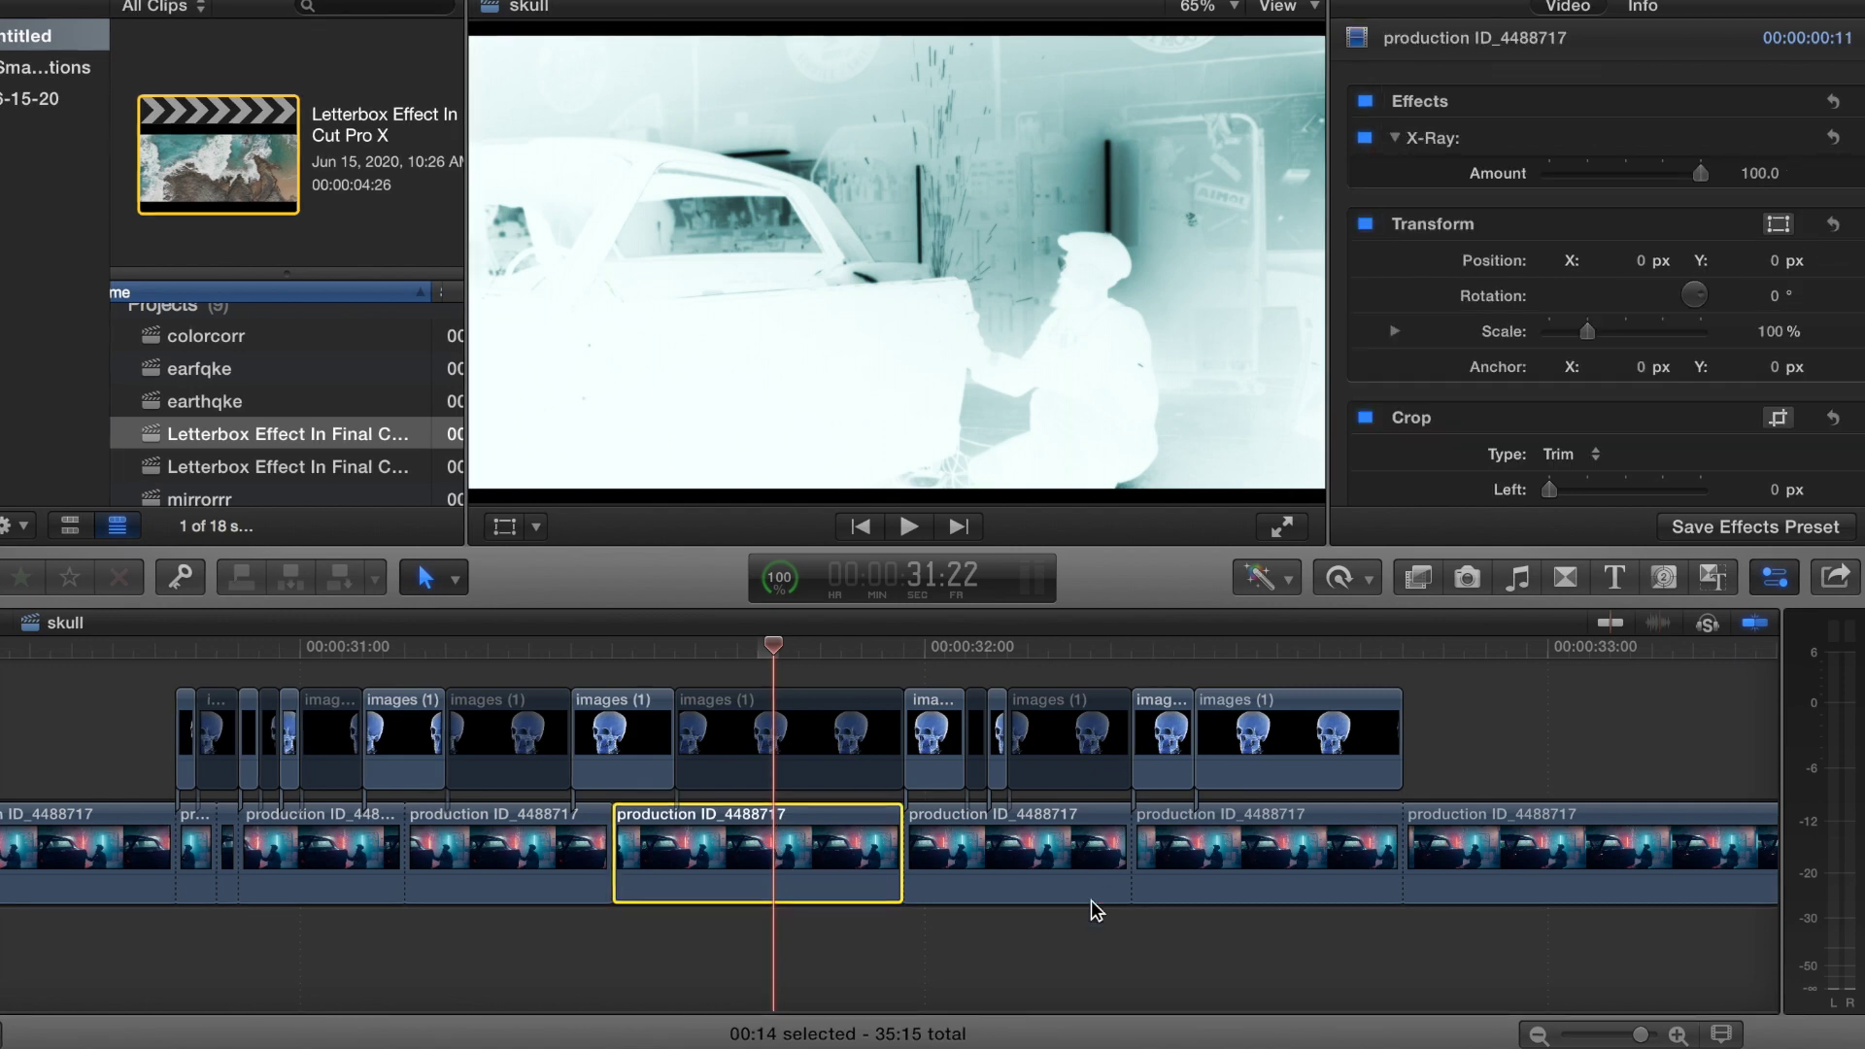
{"action": "left_click", "coordinate": [1035, 963]}
{"action": "left_click", "coordinate": [1024, 865]}
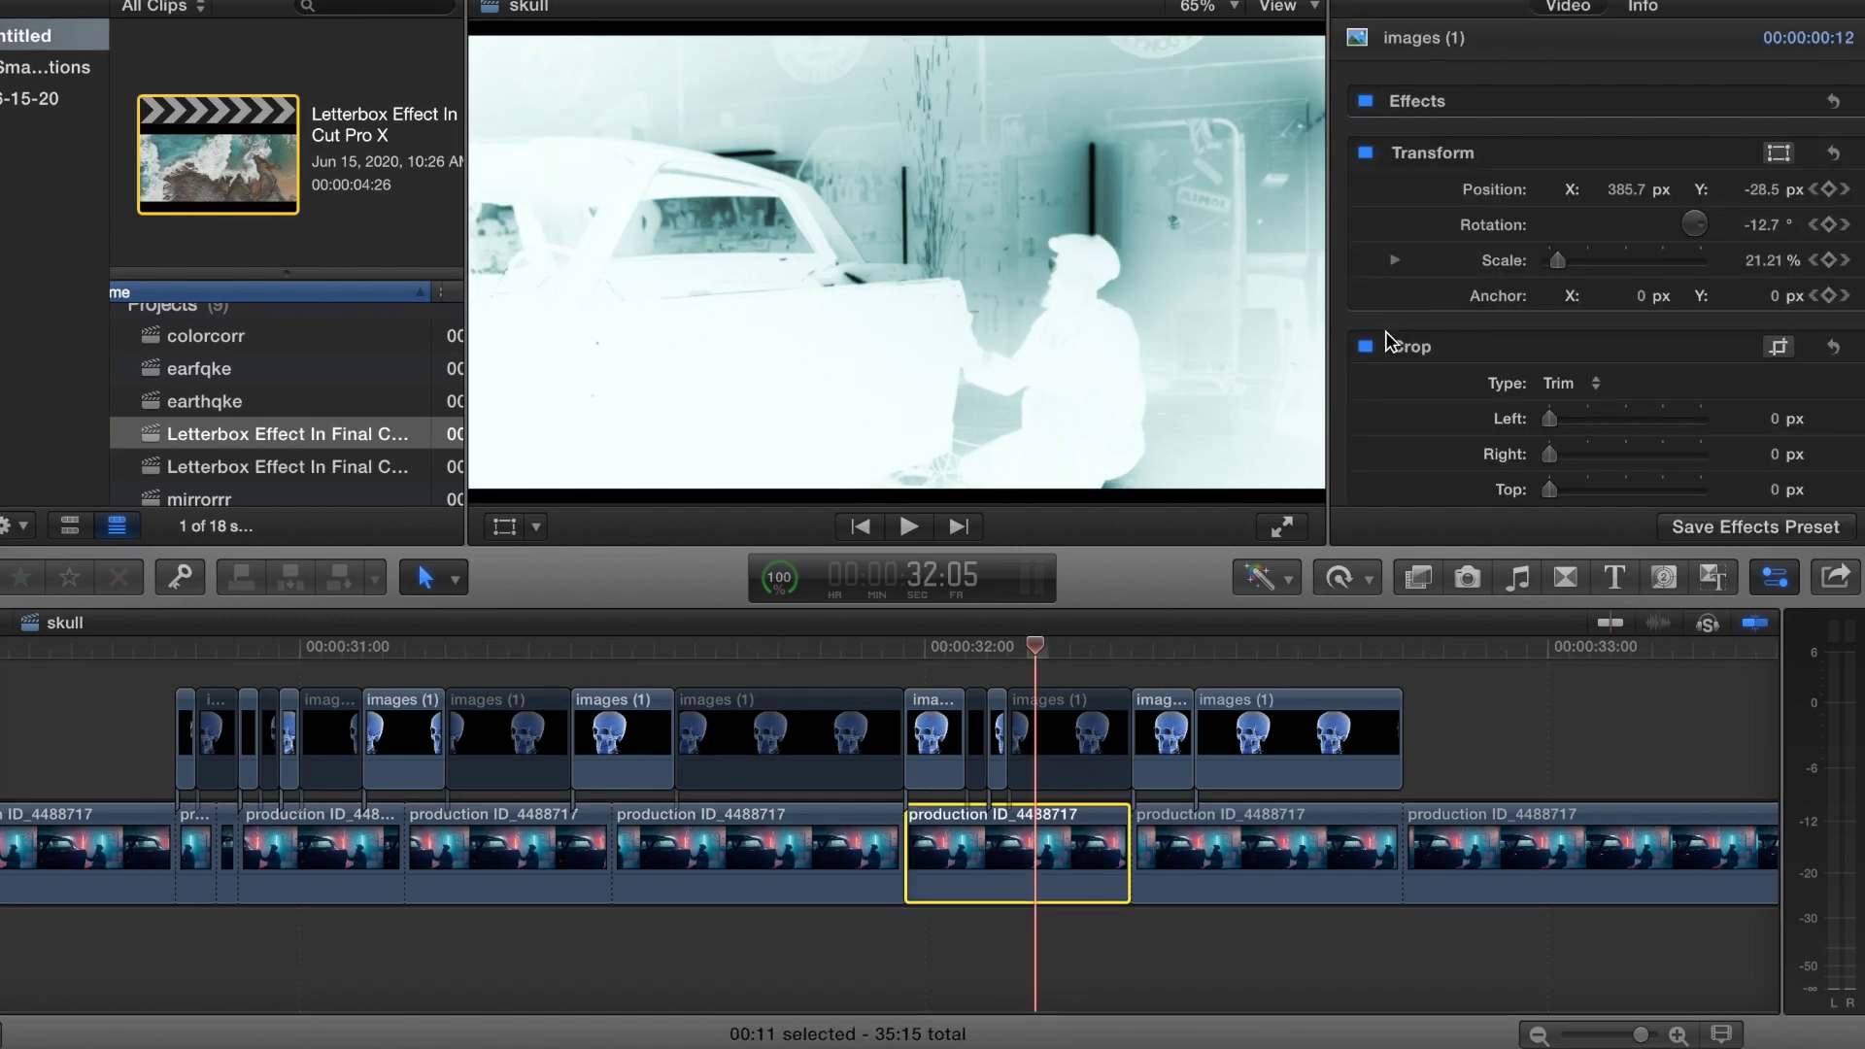
{"action": "left_click", "coordinate": [1364, 137]}
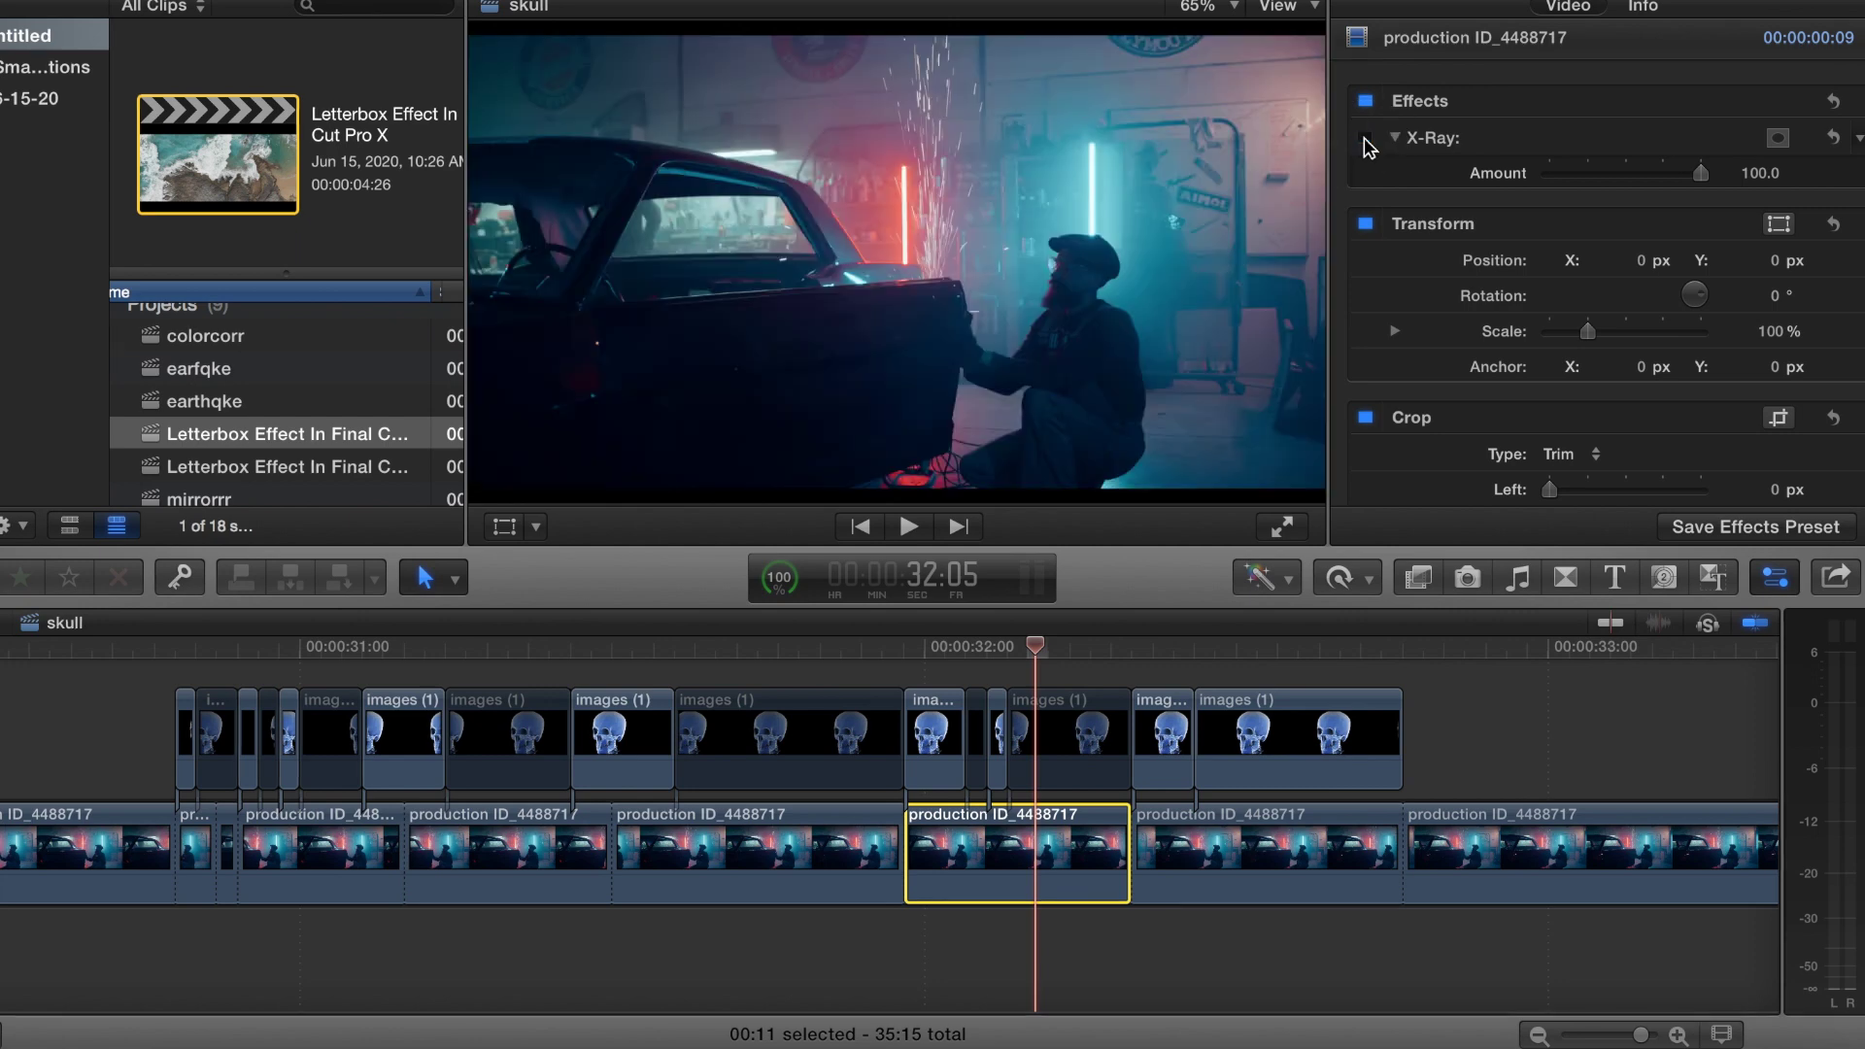
Play the sequence from shortly after 30:00 to review the flicker between normal and X-Ray footage
{"action": "scroll", "coordinate": [649, 934], "scroll_direction": "left", "scroll_amount": 5}
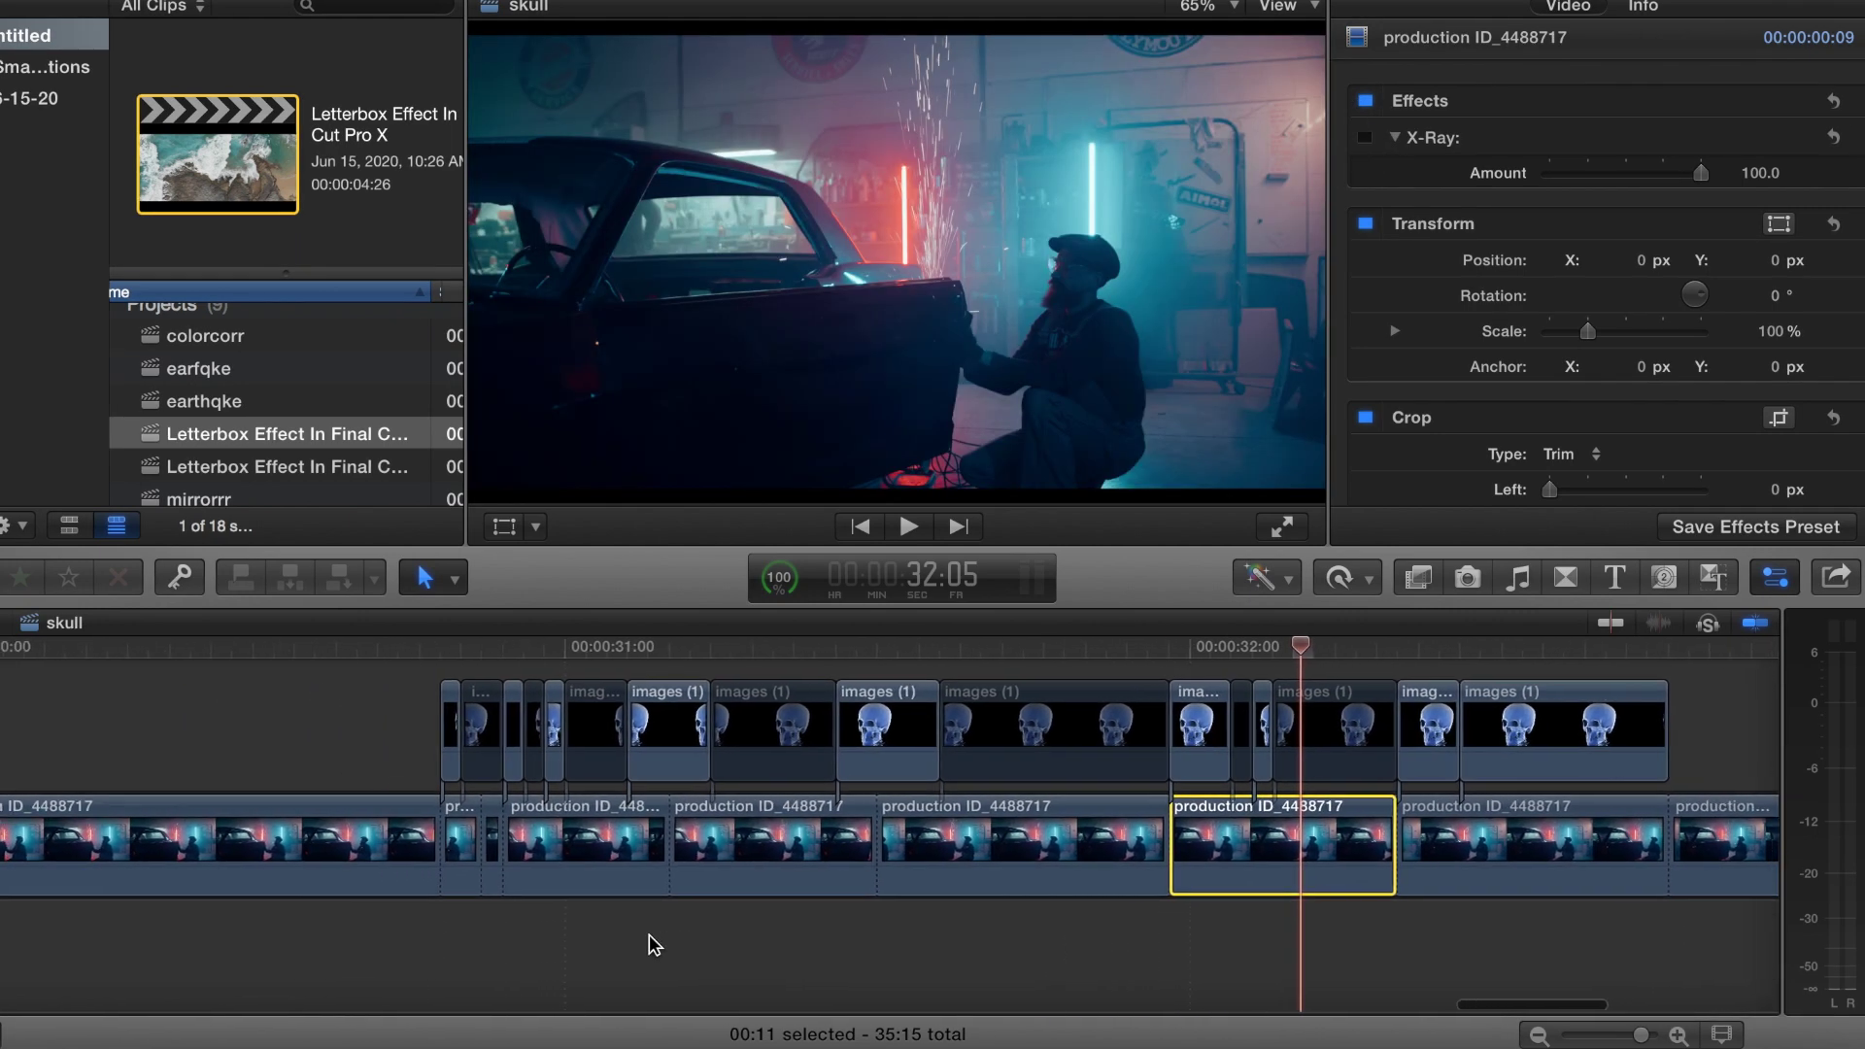
{"action": "scroll", "coordinate": [649, 934], "scroll_direction": "left", "scroll_amount": 2}
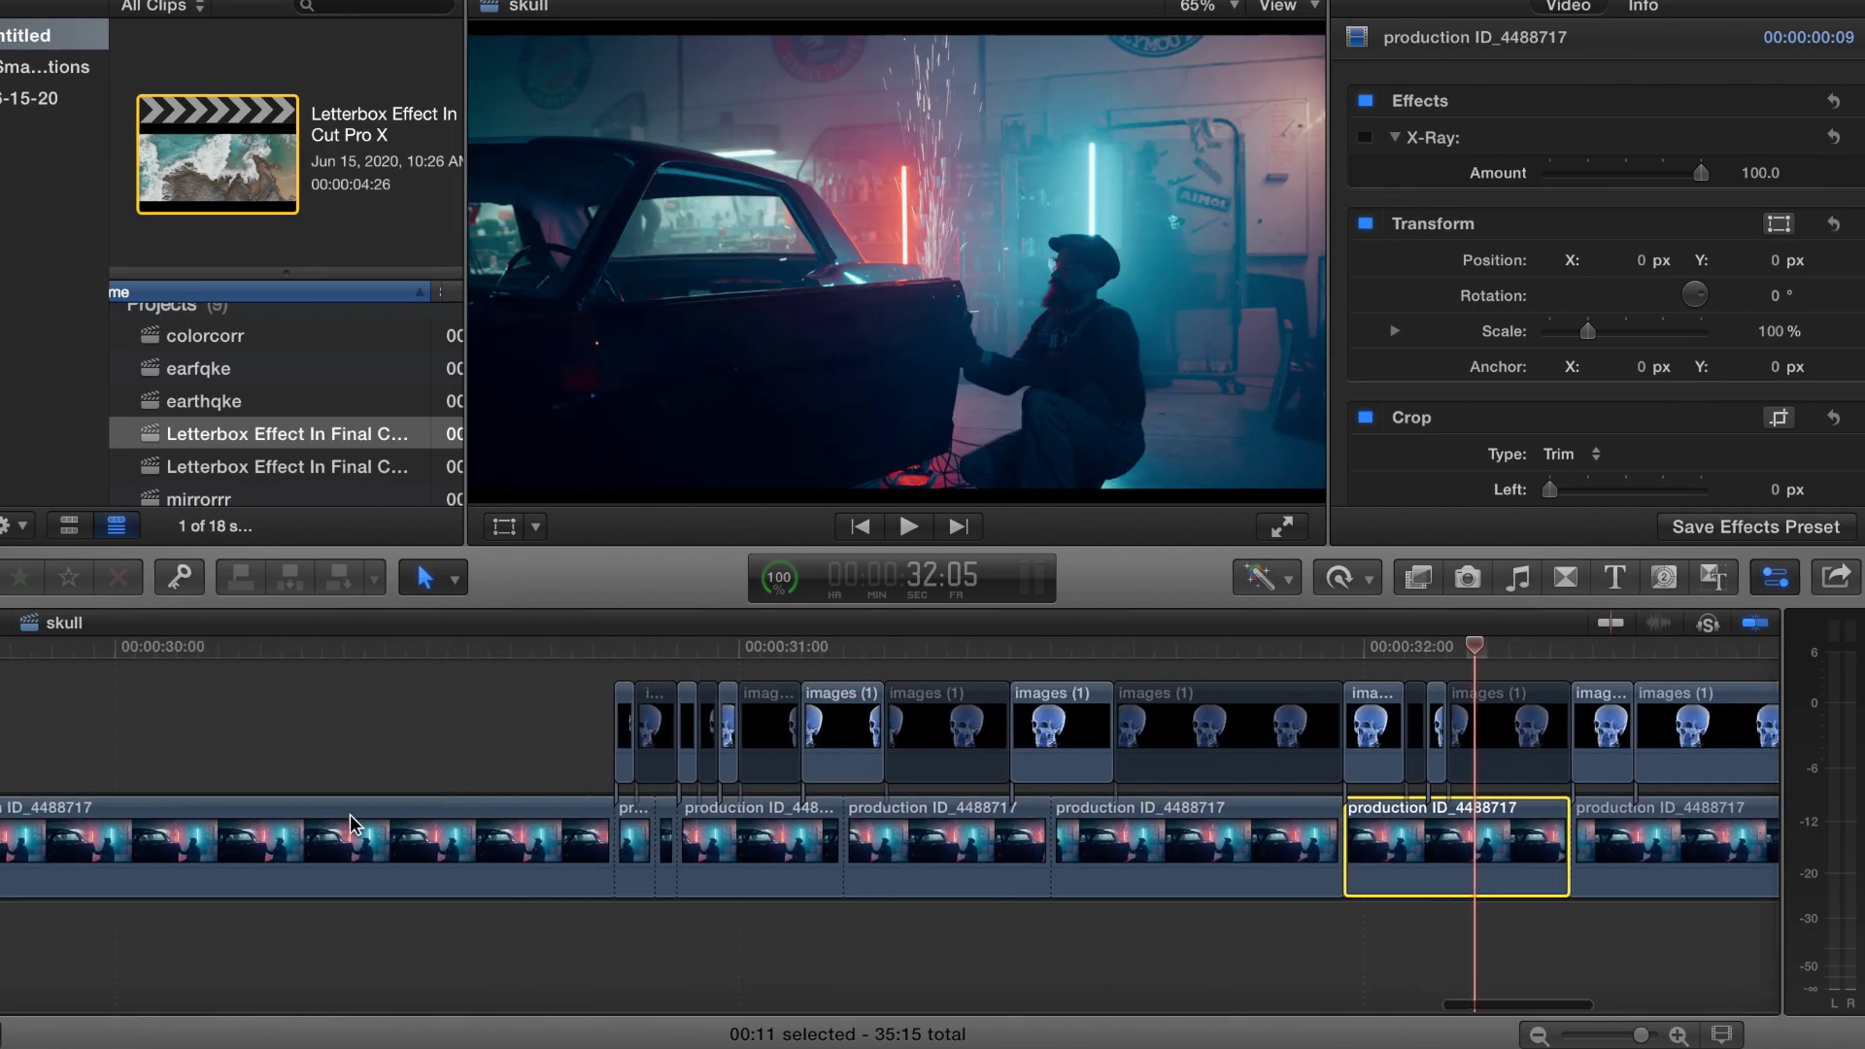
{"action": "left_click", "coordinate": [309, 738]}
{"action": "key", "text": "space"}
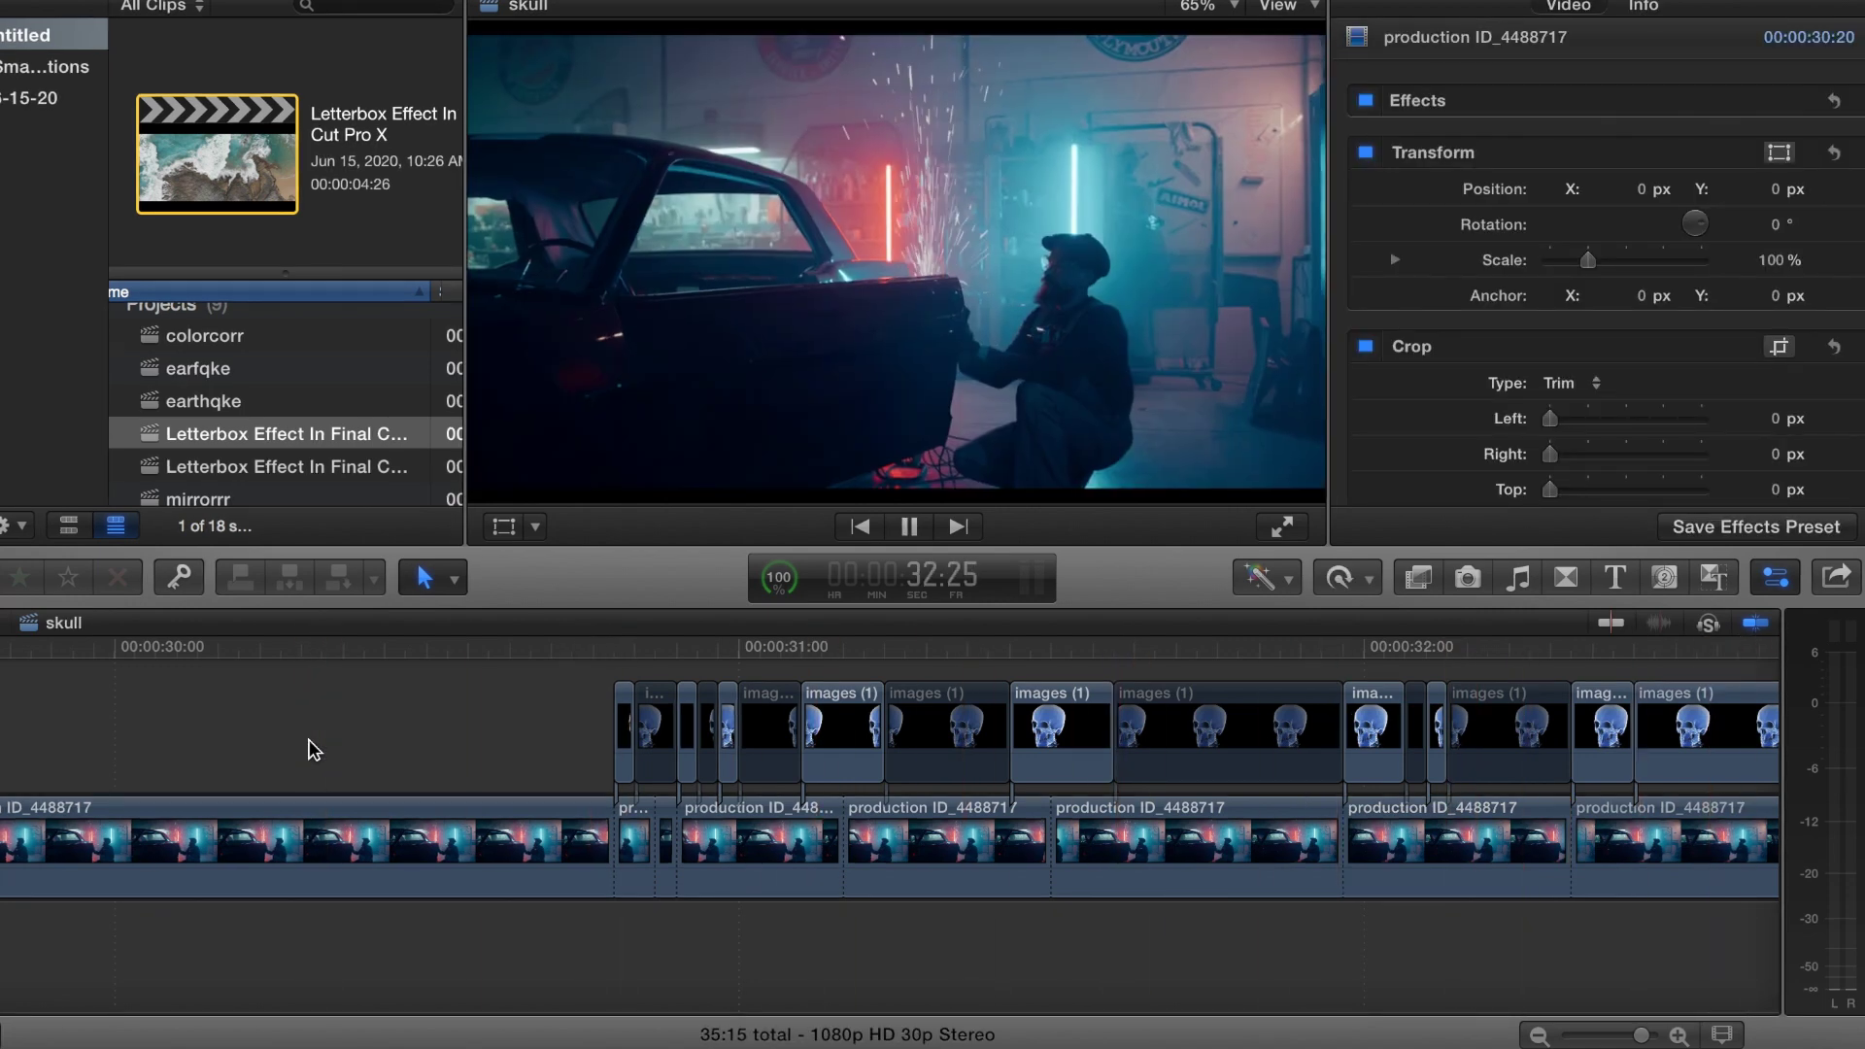
{"action": "scroll", "coordinate": [354, 774], "scroll_direction": "right", "scroll_amount": 5}
{"action": "key", "text": "space"}
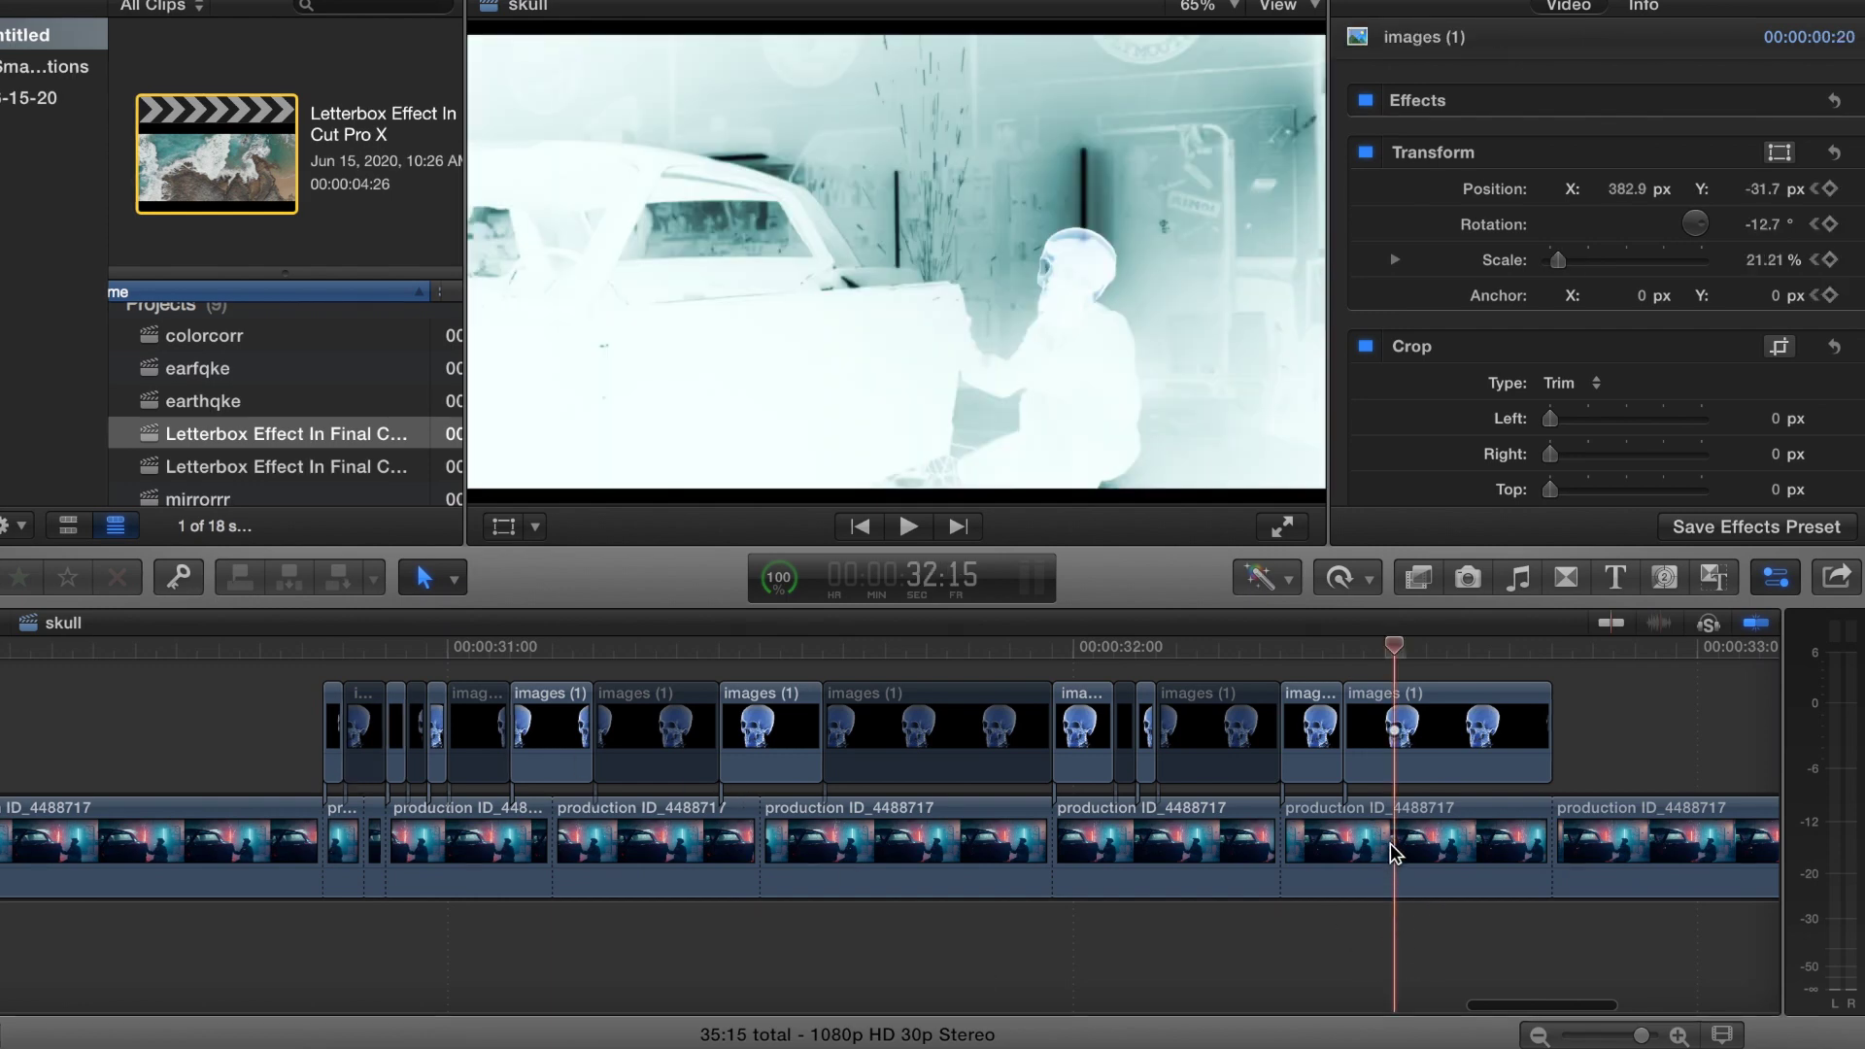
Set the X-Ray amount to 15.7 on the production segment starting at 32:10
{"action": "left_click", "coordinate": [1391, 862]}
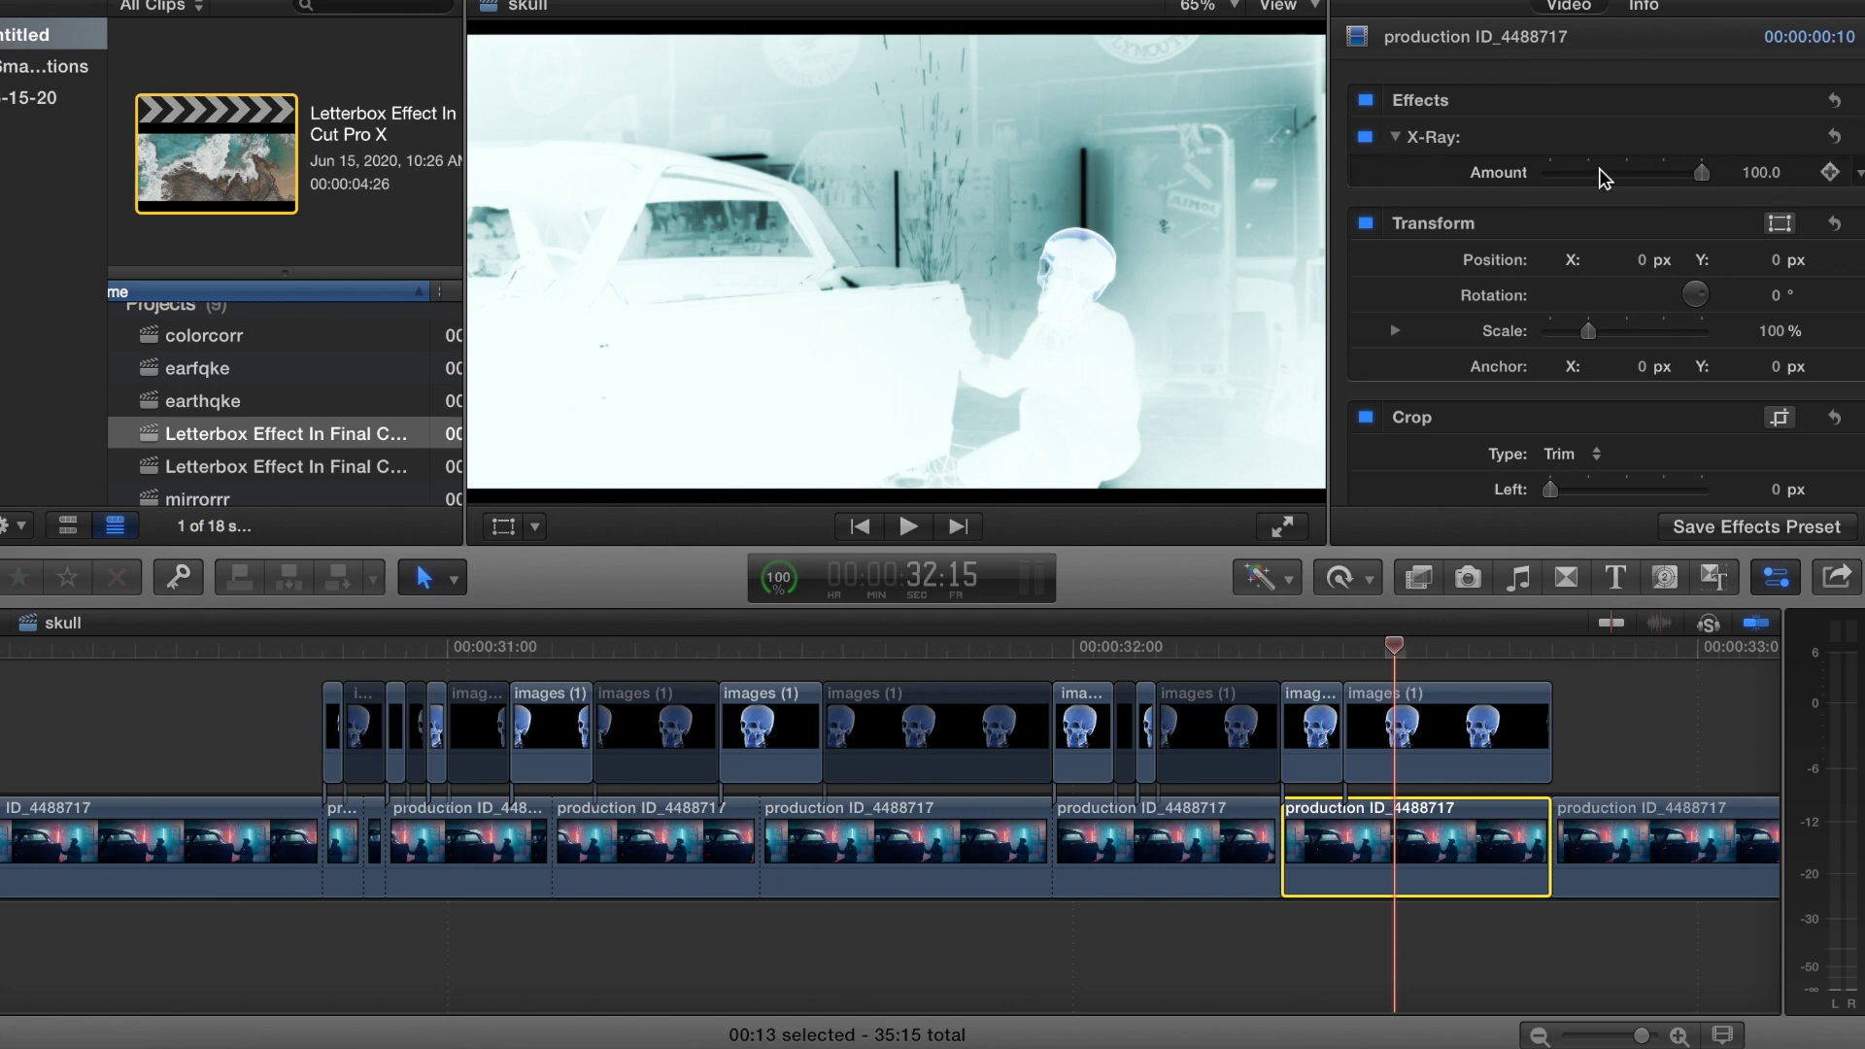
{"action": "left_click_drag", "start_coordinate": [1701, 173], "coordinate": [1575, 187]}
{"action": "left_click", "coordinate": [627, 920]}
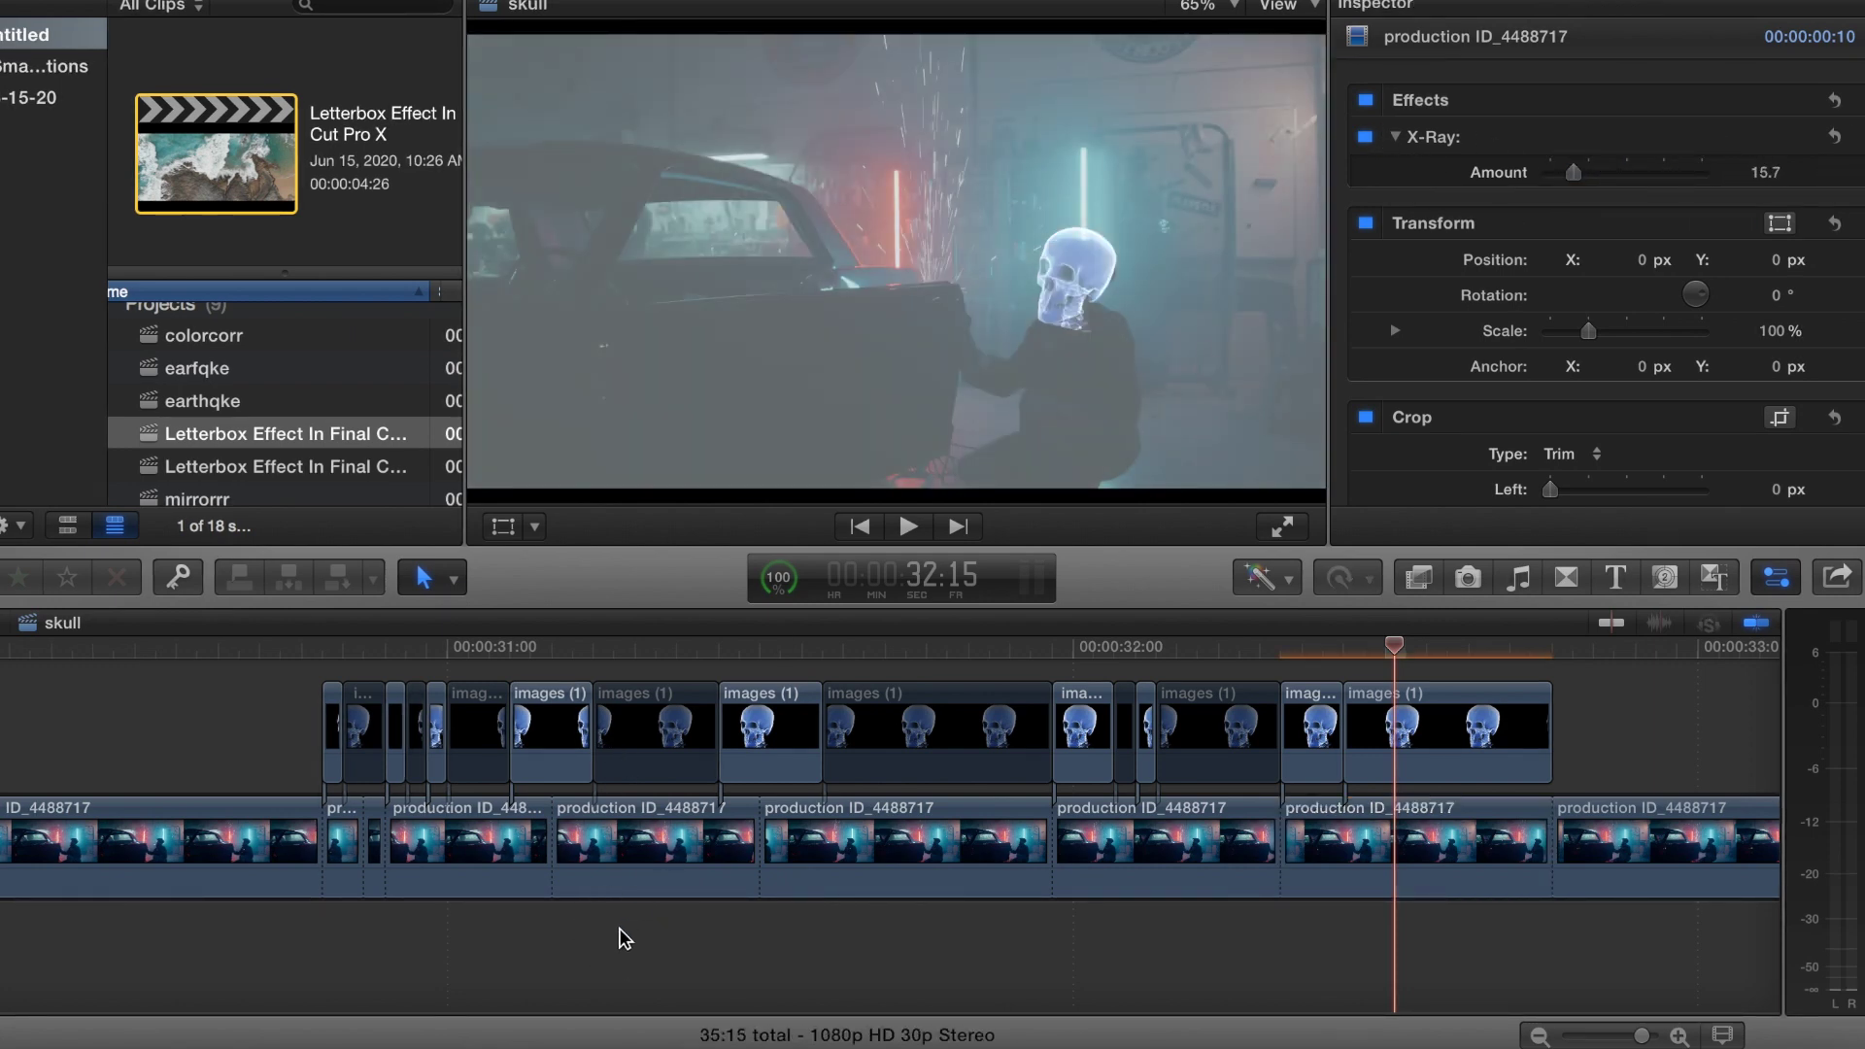
Set the X-Ray amount to 29.49 on the production segment that ends at 31:05
{"action": "left_click", "coordinate": [617, 928]}
{"action": "left_click", "coordinate": [466, 894]}
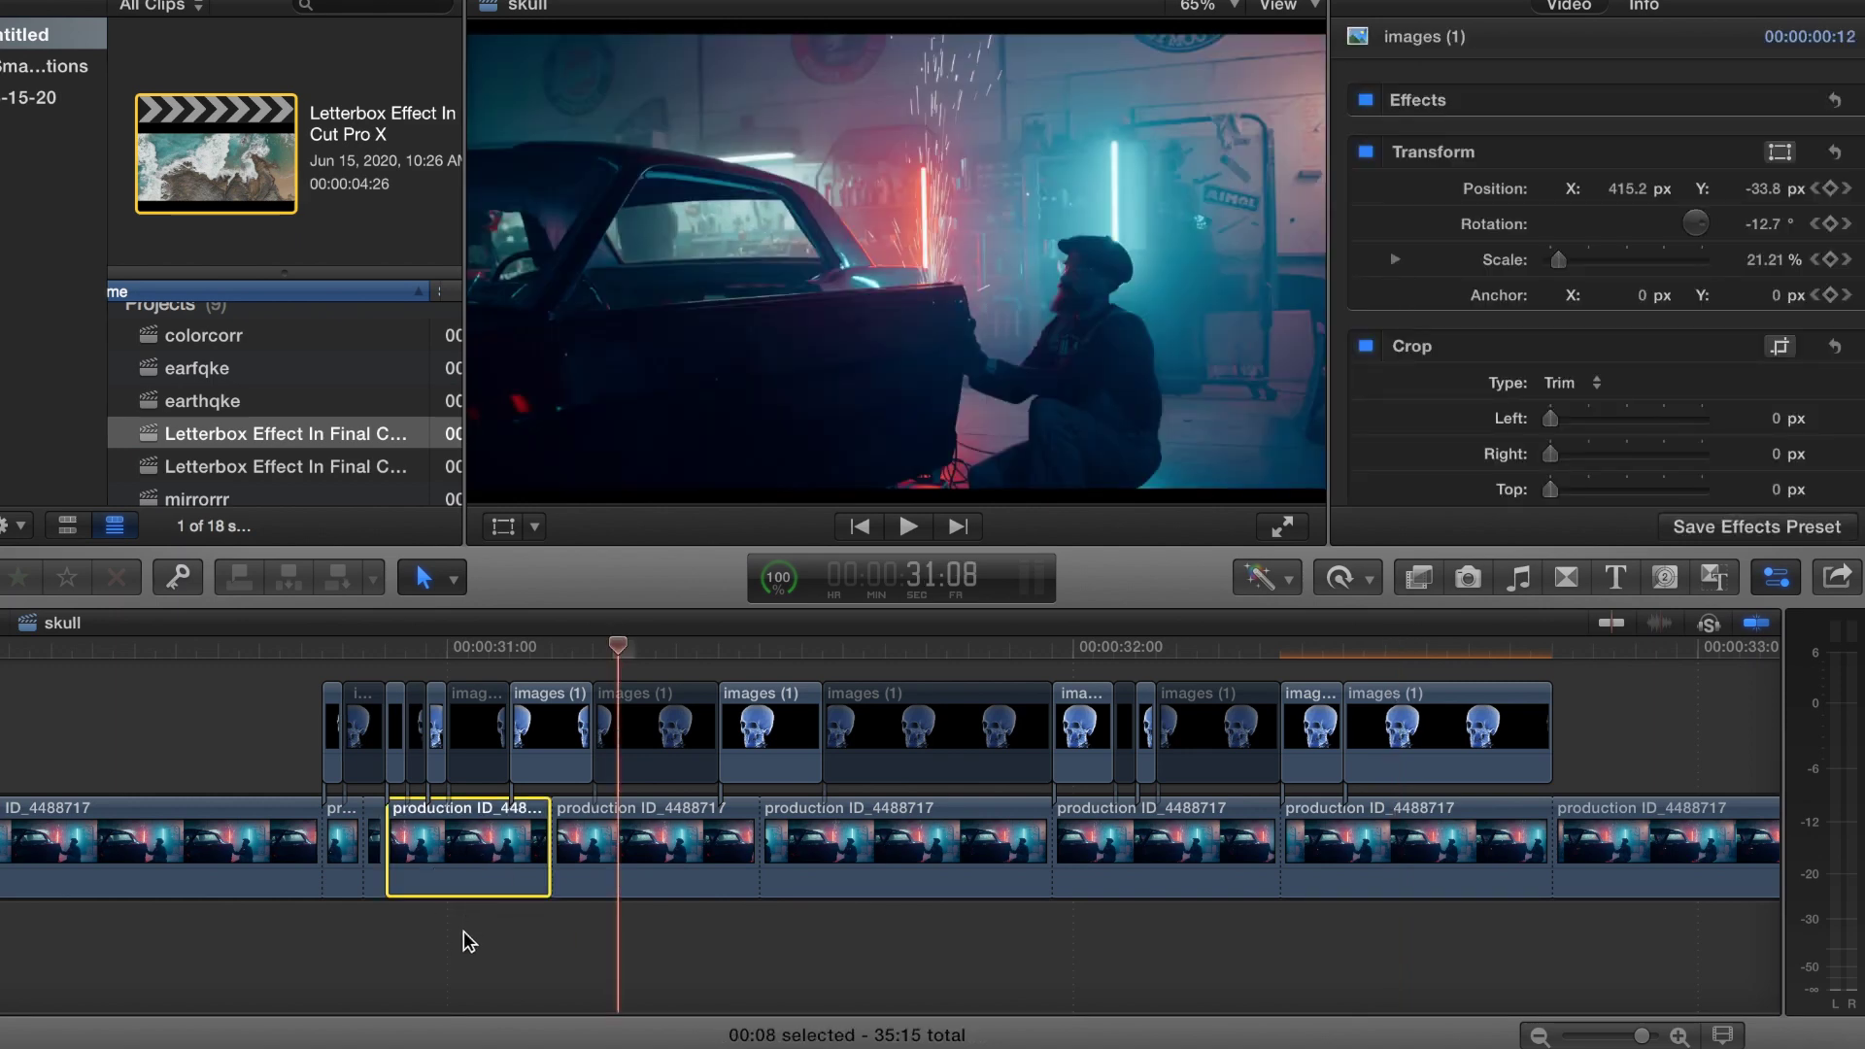
{"action": "left_click", "coordinate": [463, 930]}
{"action": "left_click", "coordinate": [495, 836]}
{"action": "left_click", "coordinate": [496, 835]}
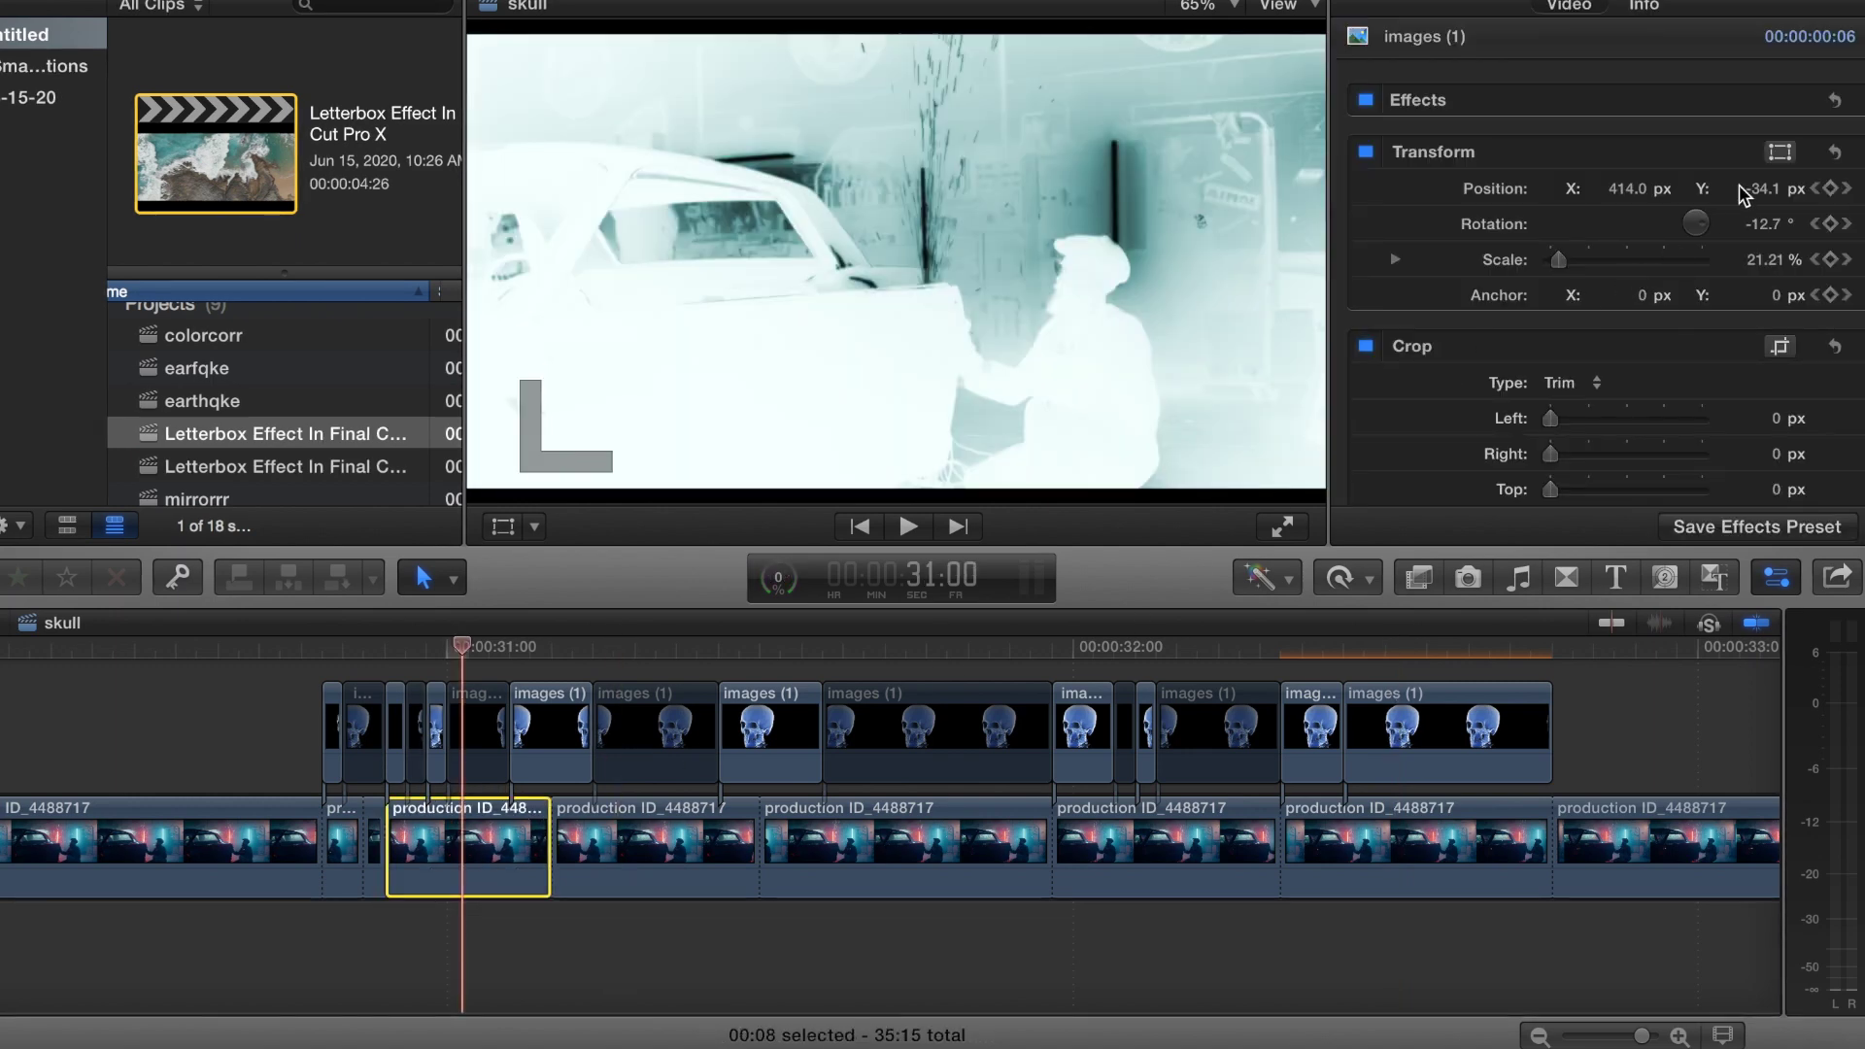
{"action": "left_click_drag", "start_coordinate": [1701, 183], "coordinate": [1596, 183]}
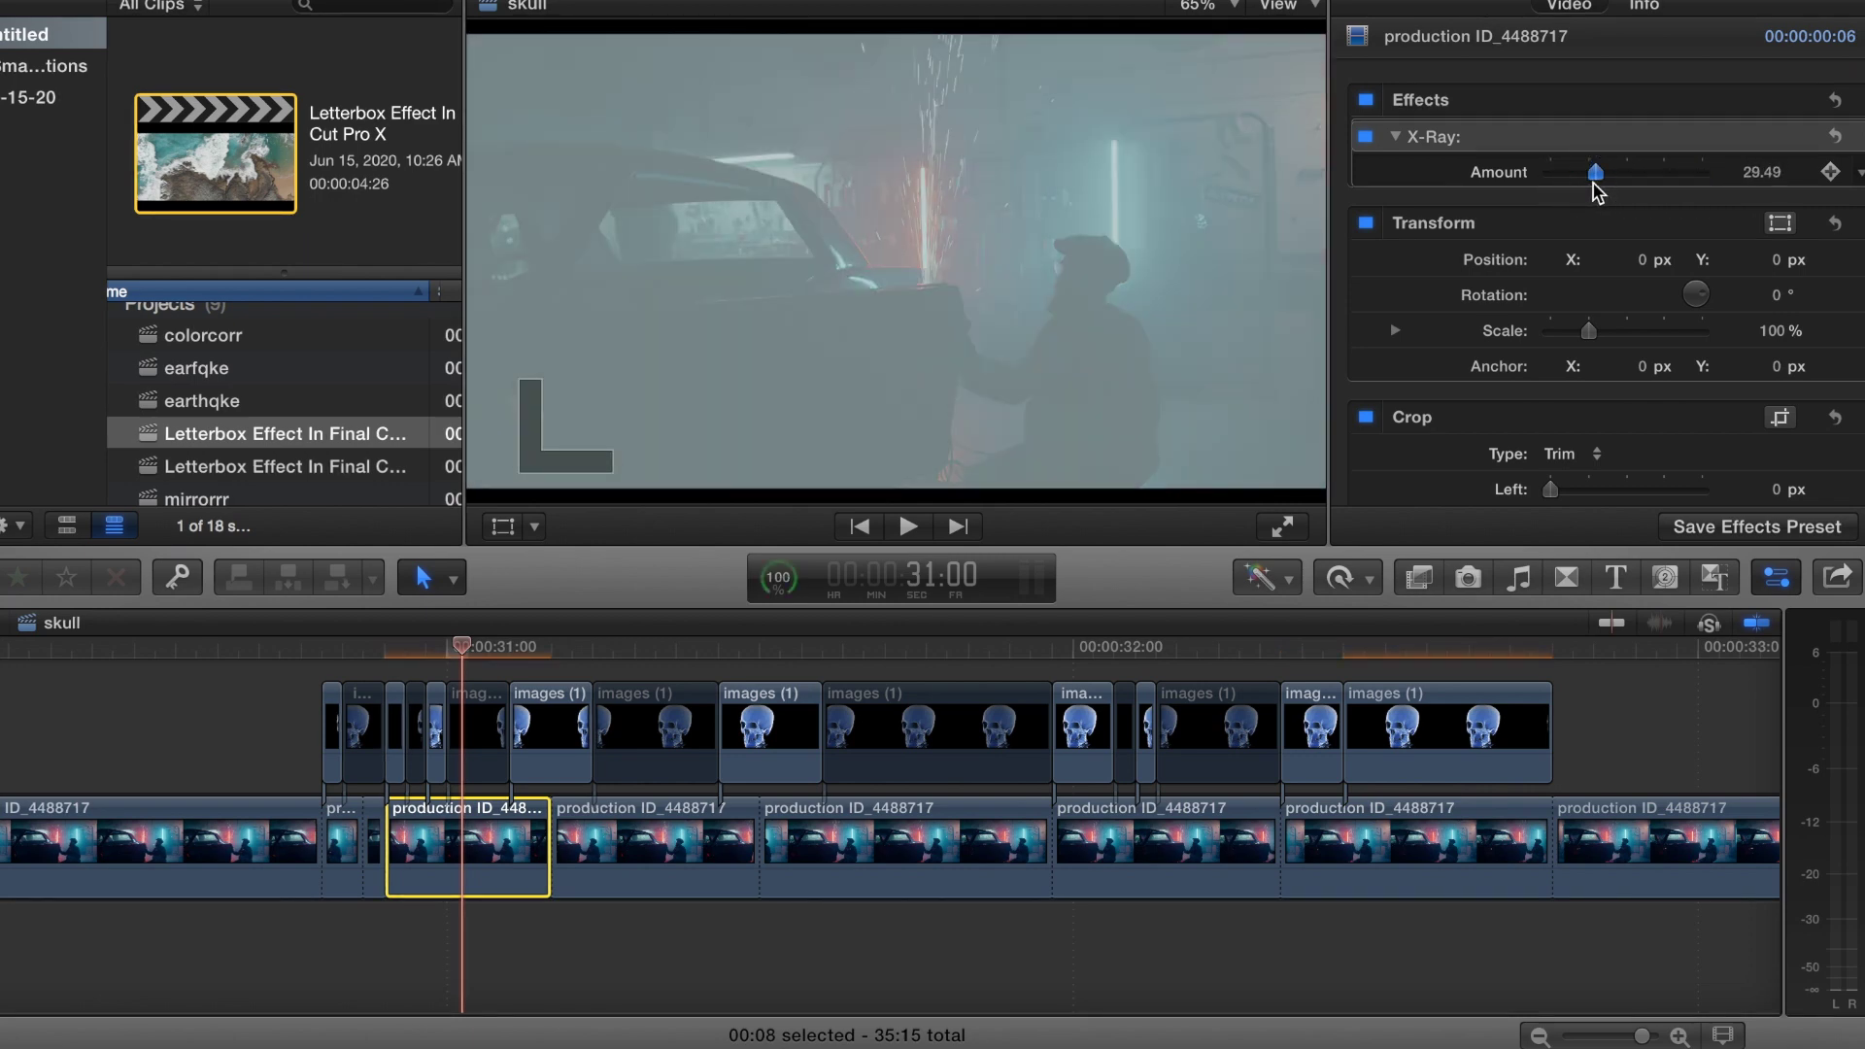
Play the sequence from 30:20 to review the reduced X-Ray amounts with the skull segments
{"action": "left_click", "coordinate": [251, 940]}
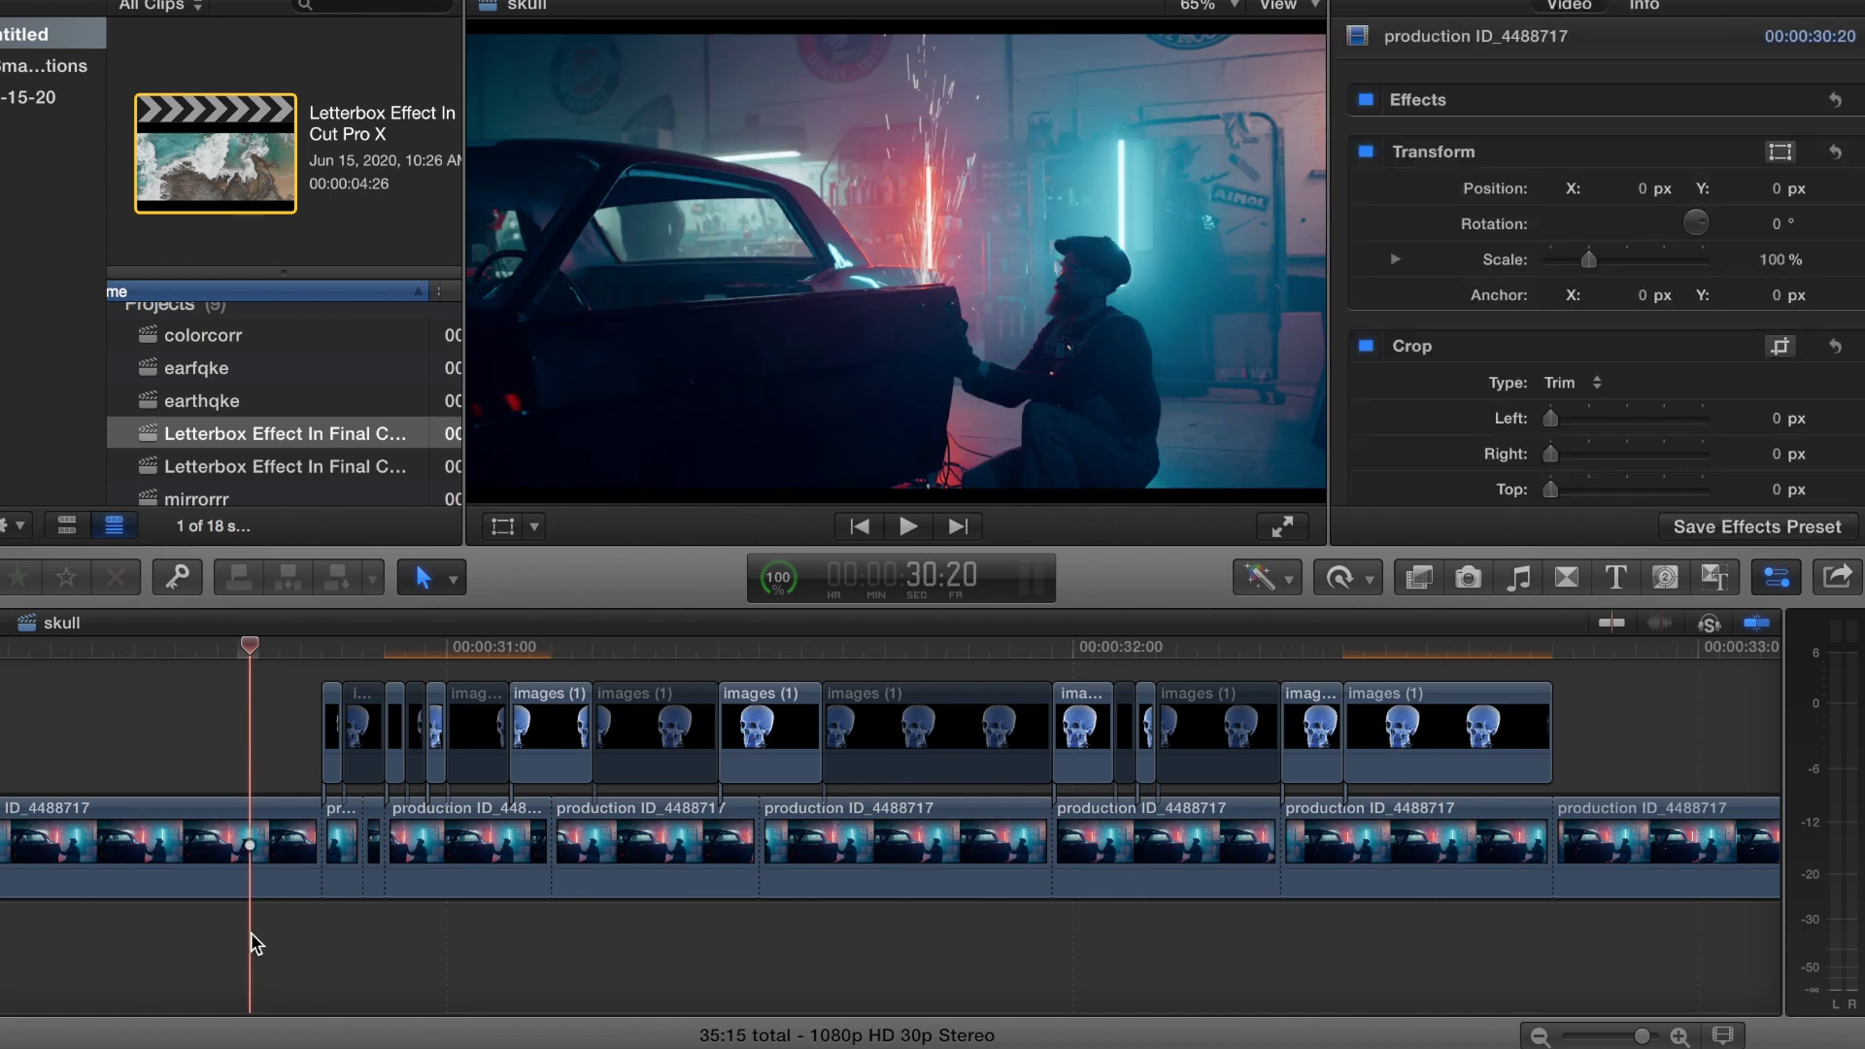
{"action": "key", "text": "space"}
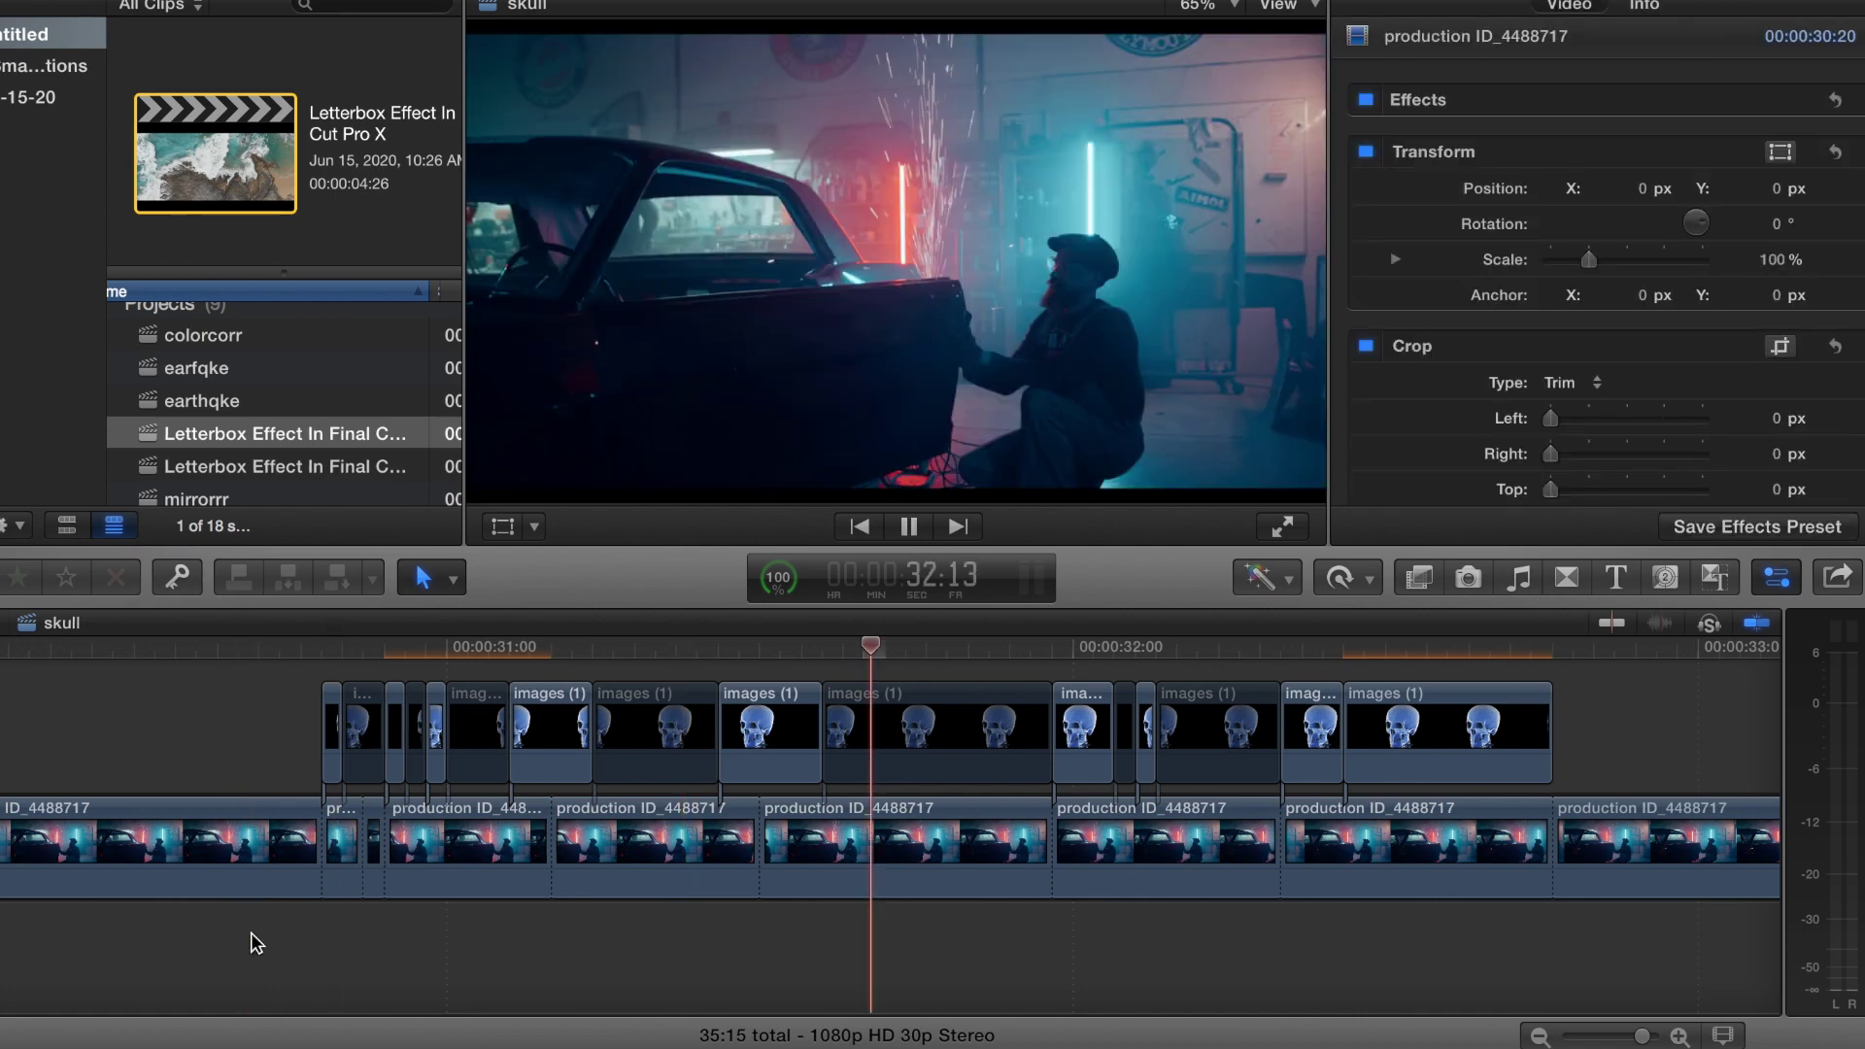
{"action": "key", "text": "space"}
{"action": "scroll", "coordinate": [219, 880], "scroll_direction": "left", "scroll_amount": 5}
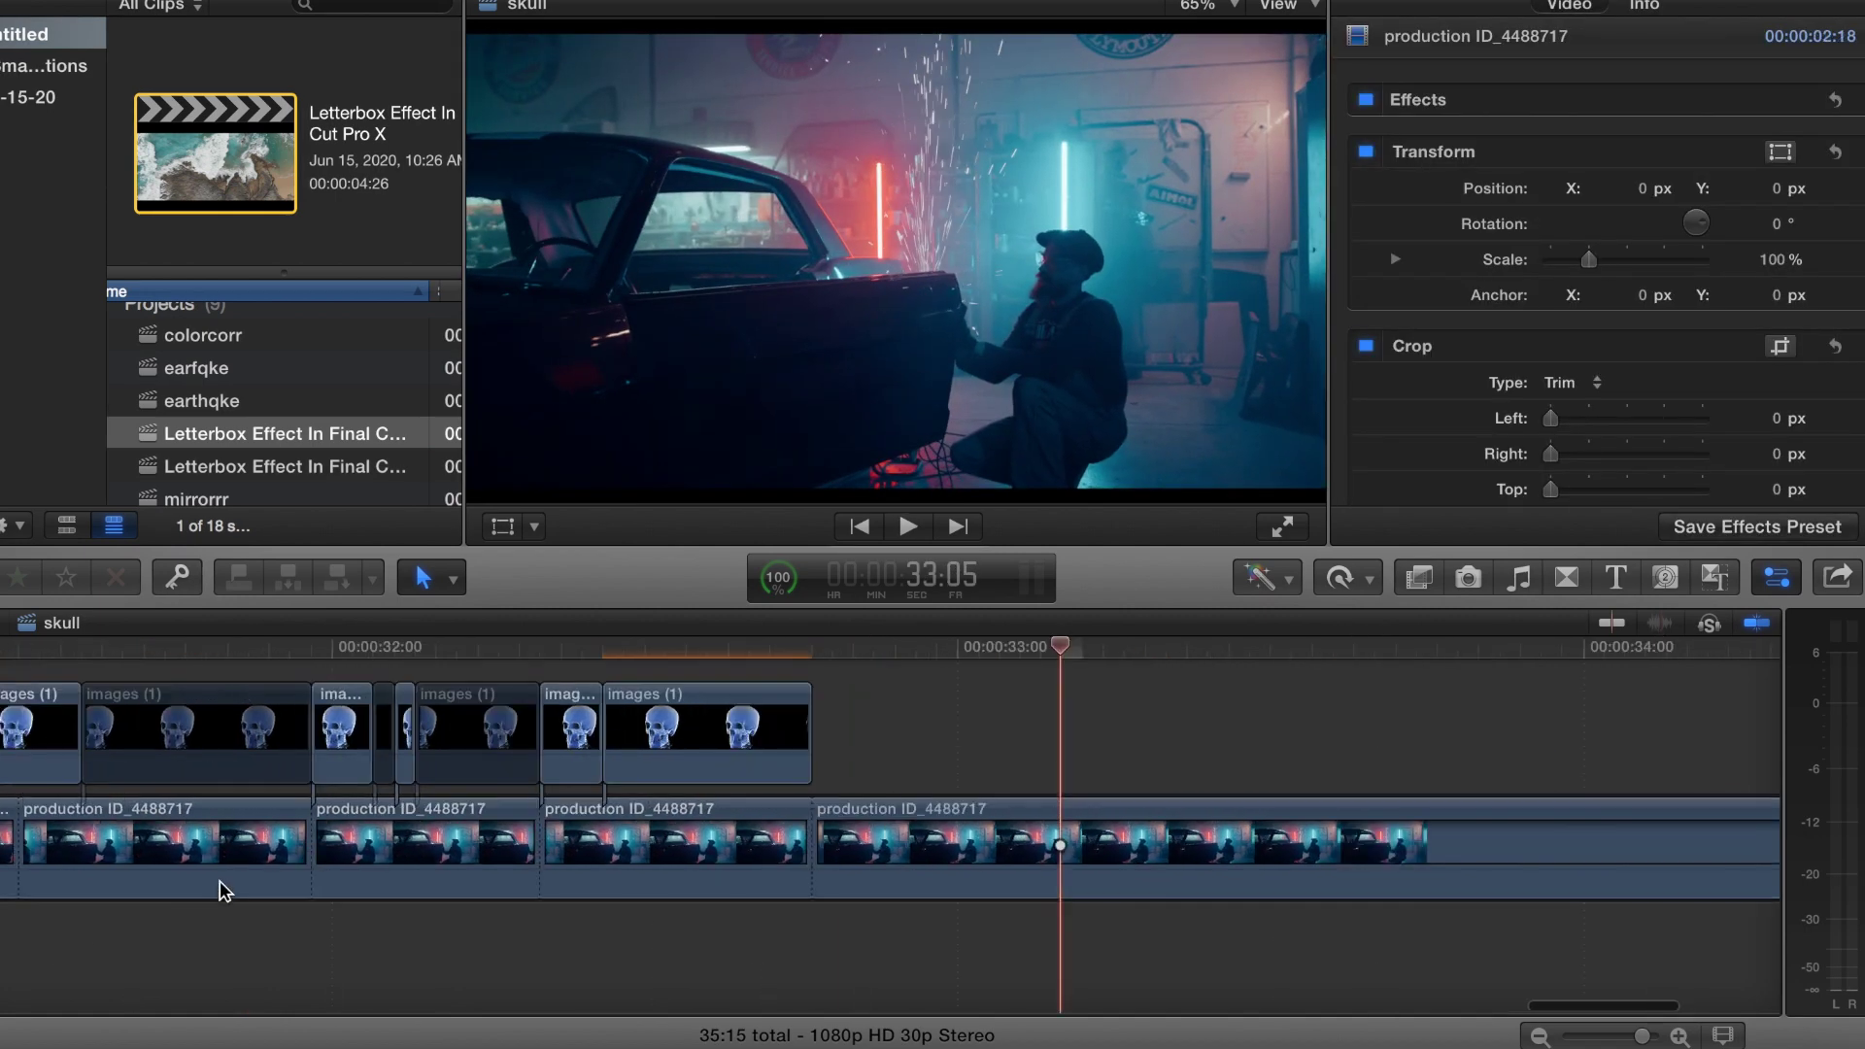
Cancel the background rendering task and replay the sequence from before the first skull segment
{"action": "left_click", "coordinate": [777, 579]}
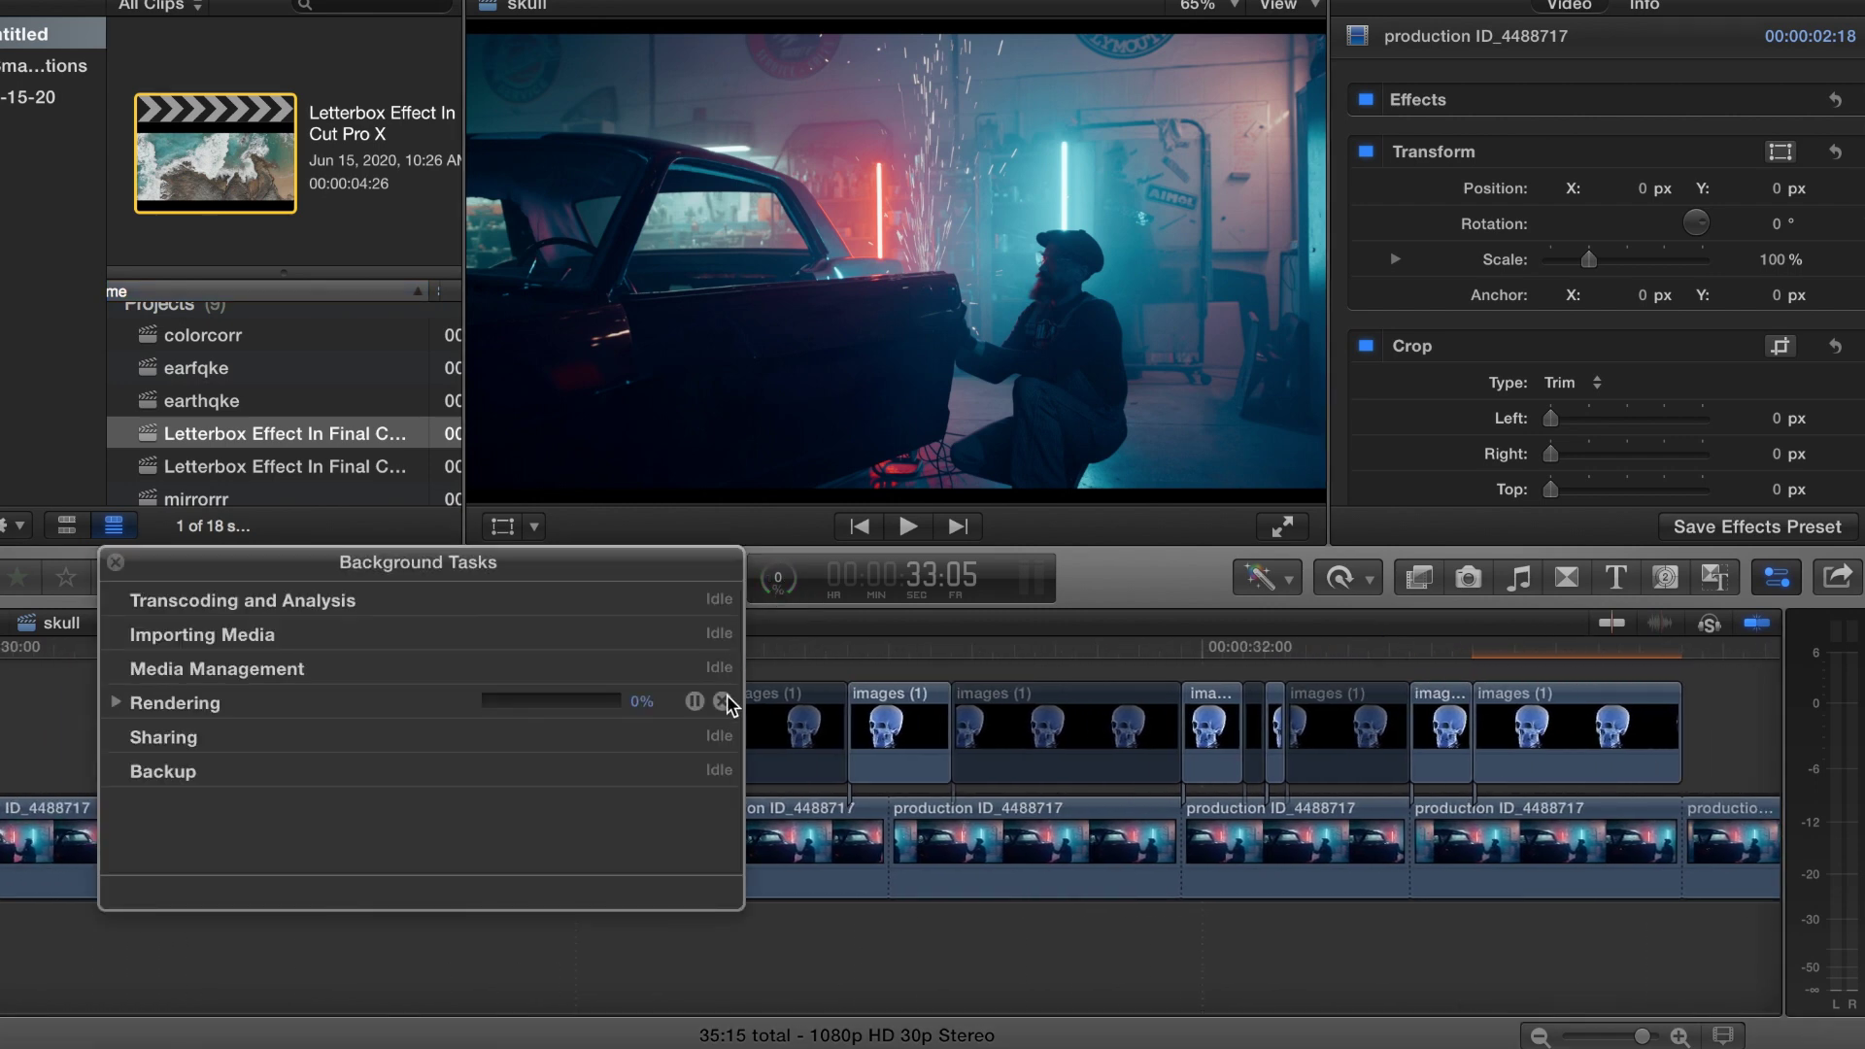
{"action": "left_click", "coordinate": [723, 701]}
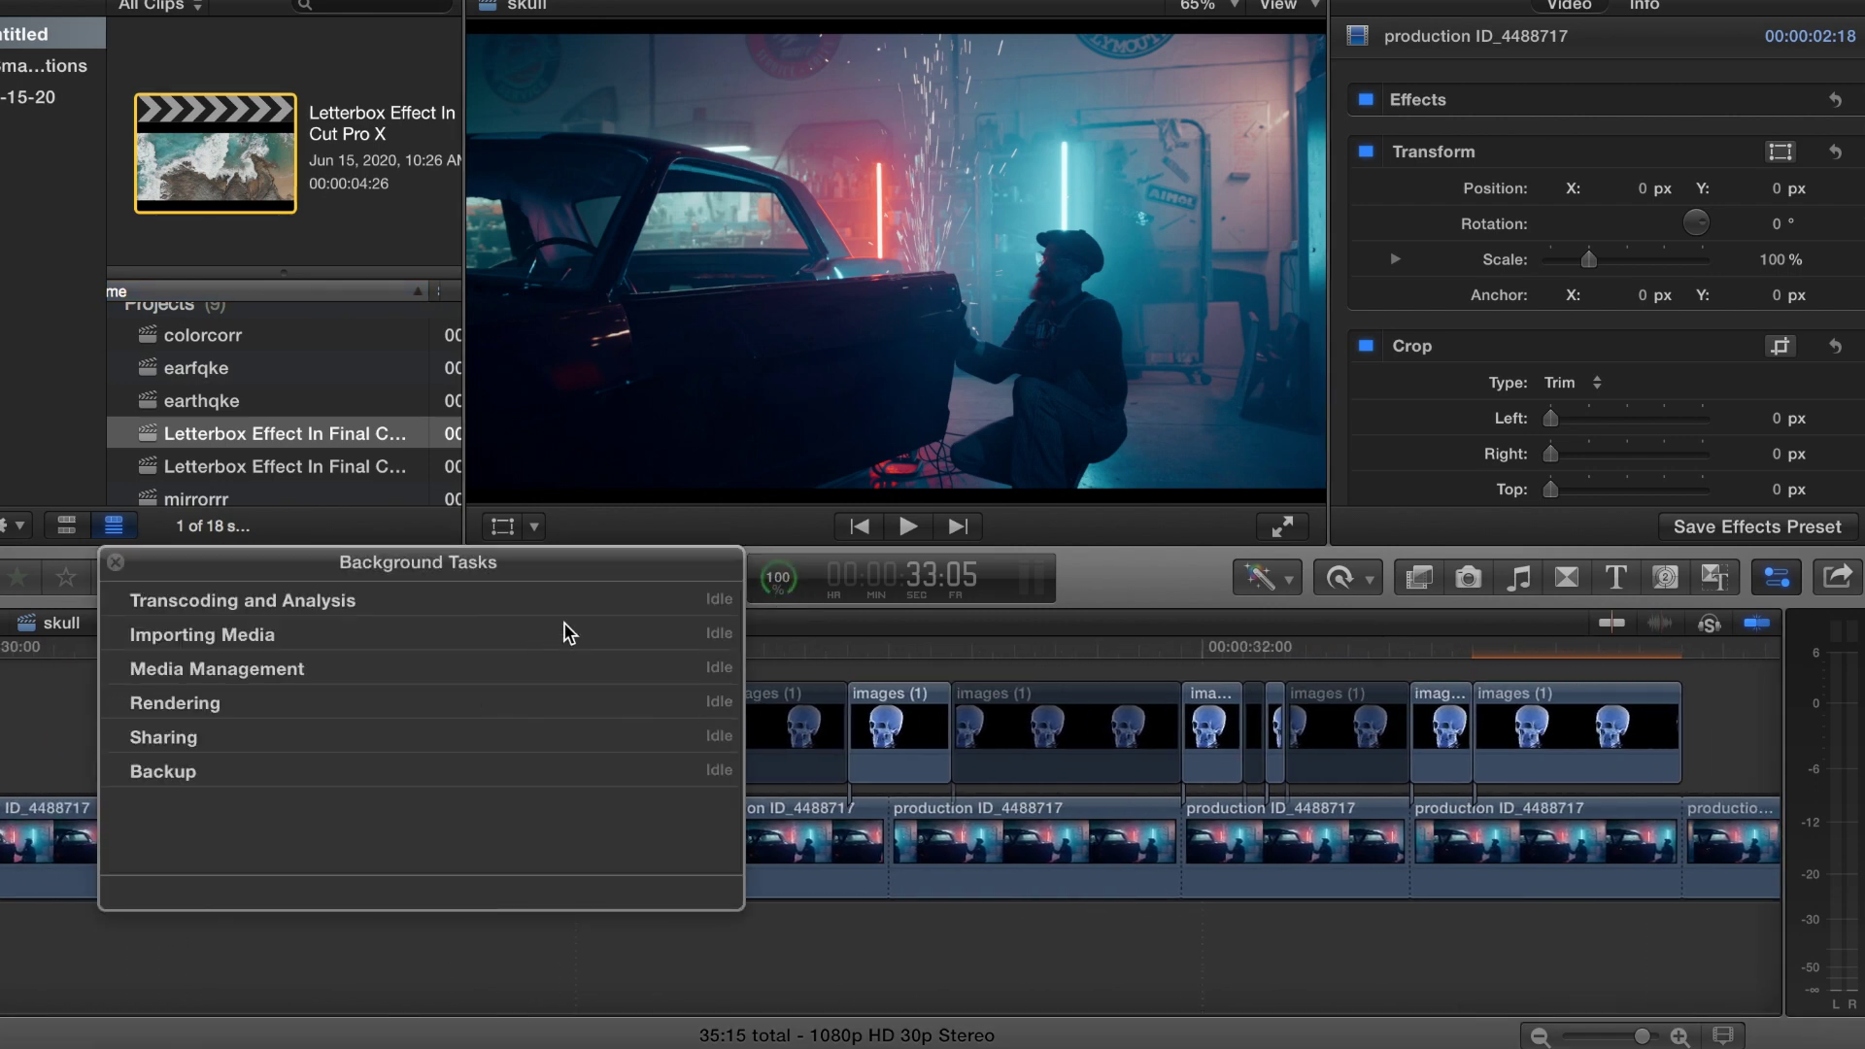
{"action": "left_click", "coordinate": [116, 562]}
{"action": "scroll", "coordinate": [104, 803], "scroll_direction": "left", "scroll_amount": 5}
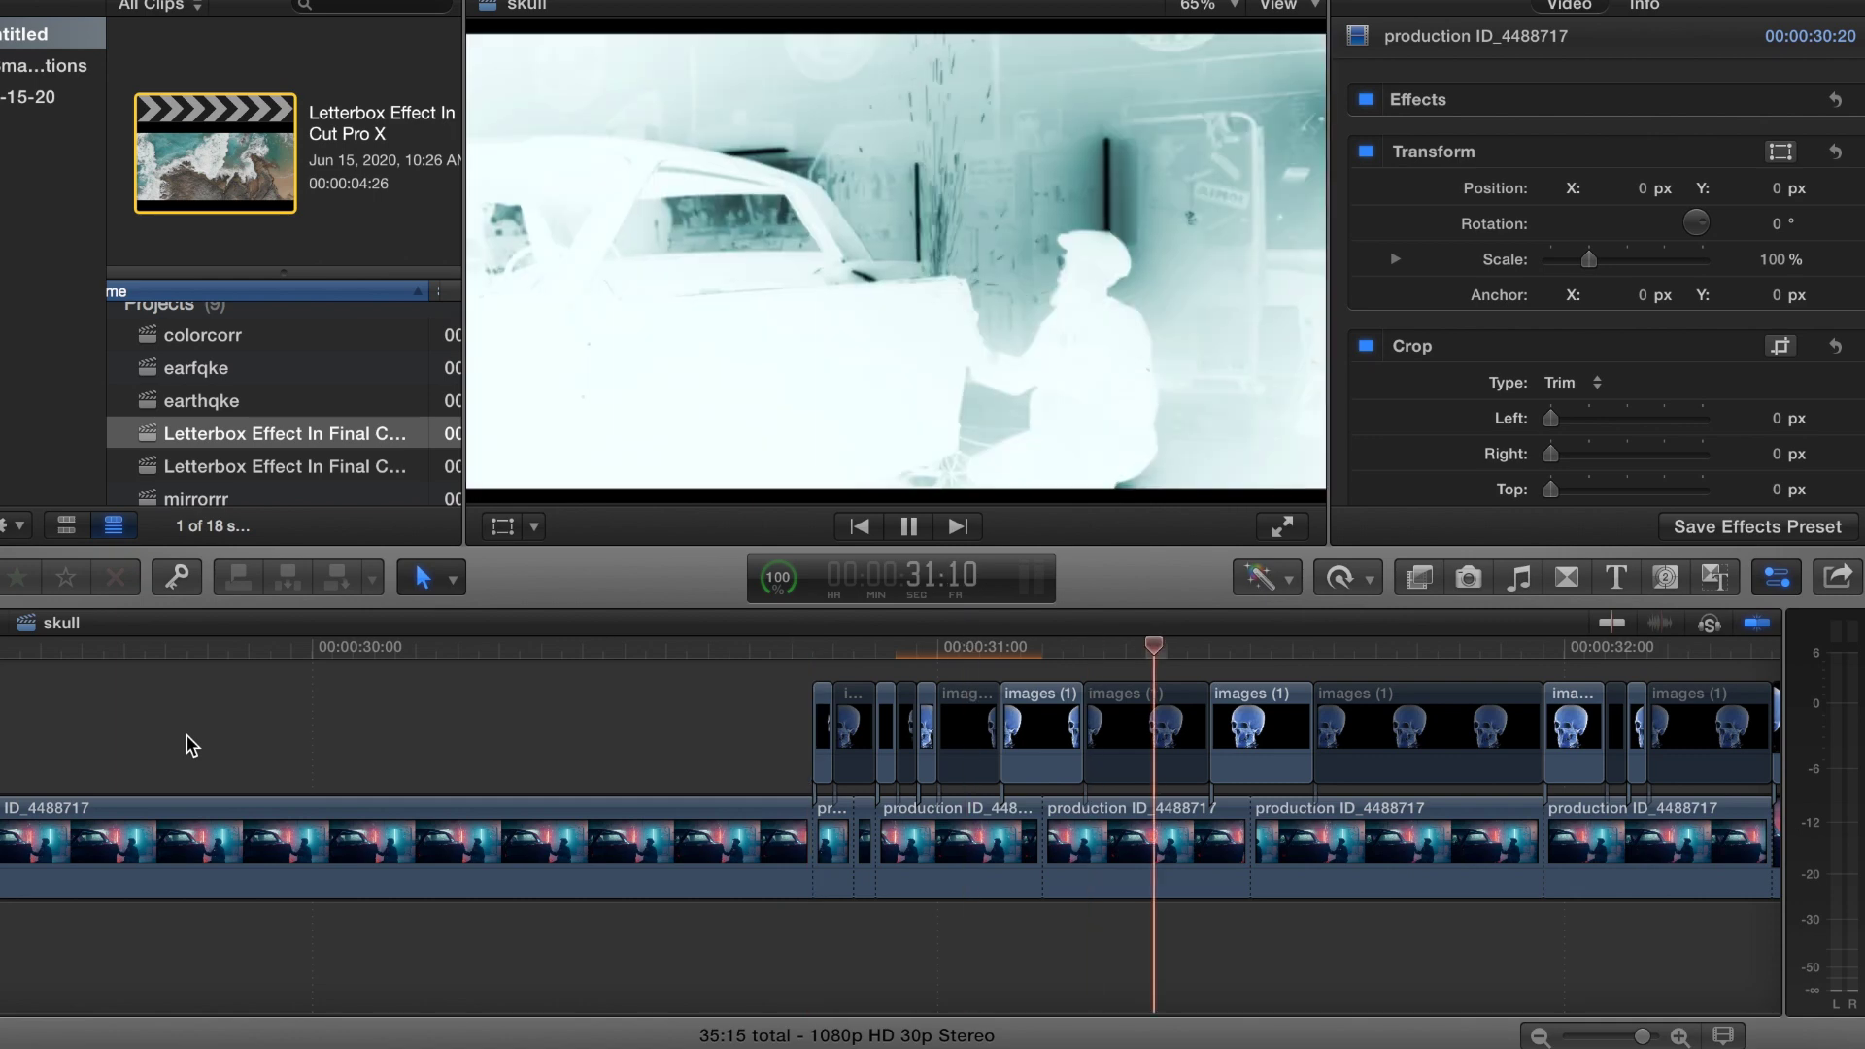
{"action": "key", "text": "space"}
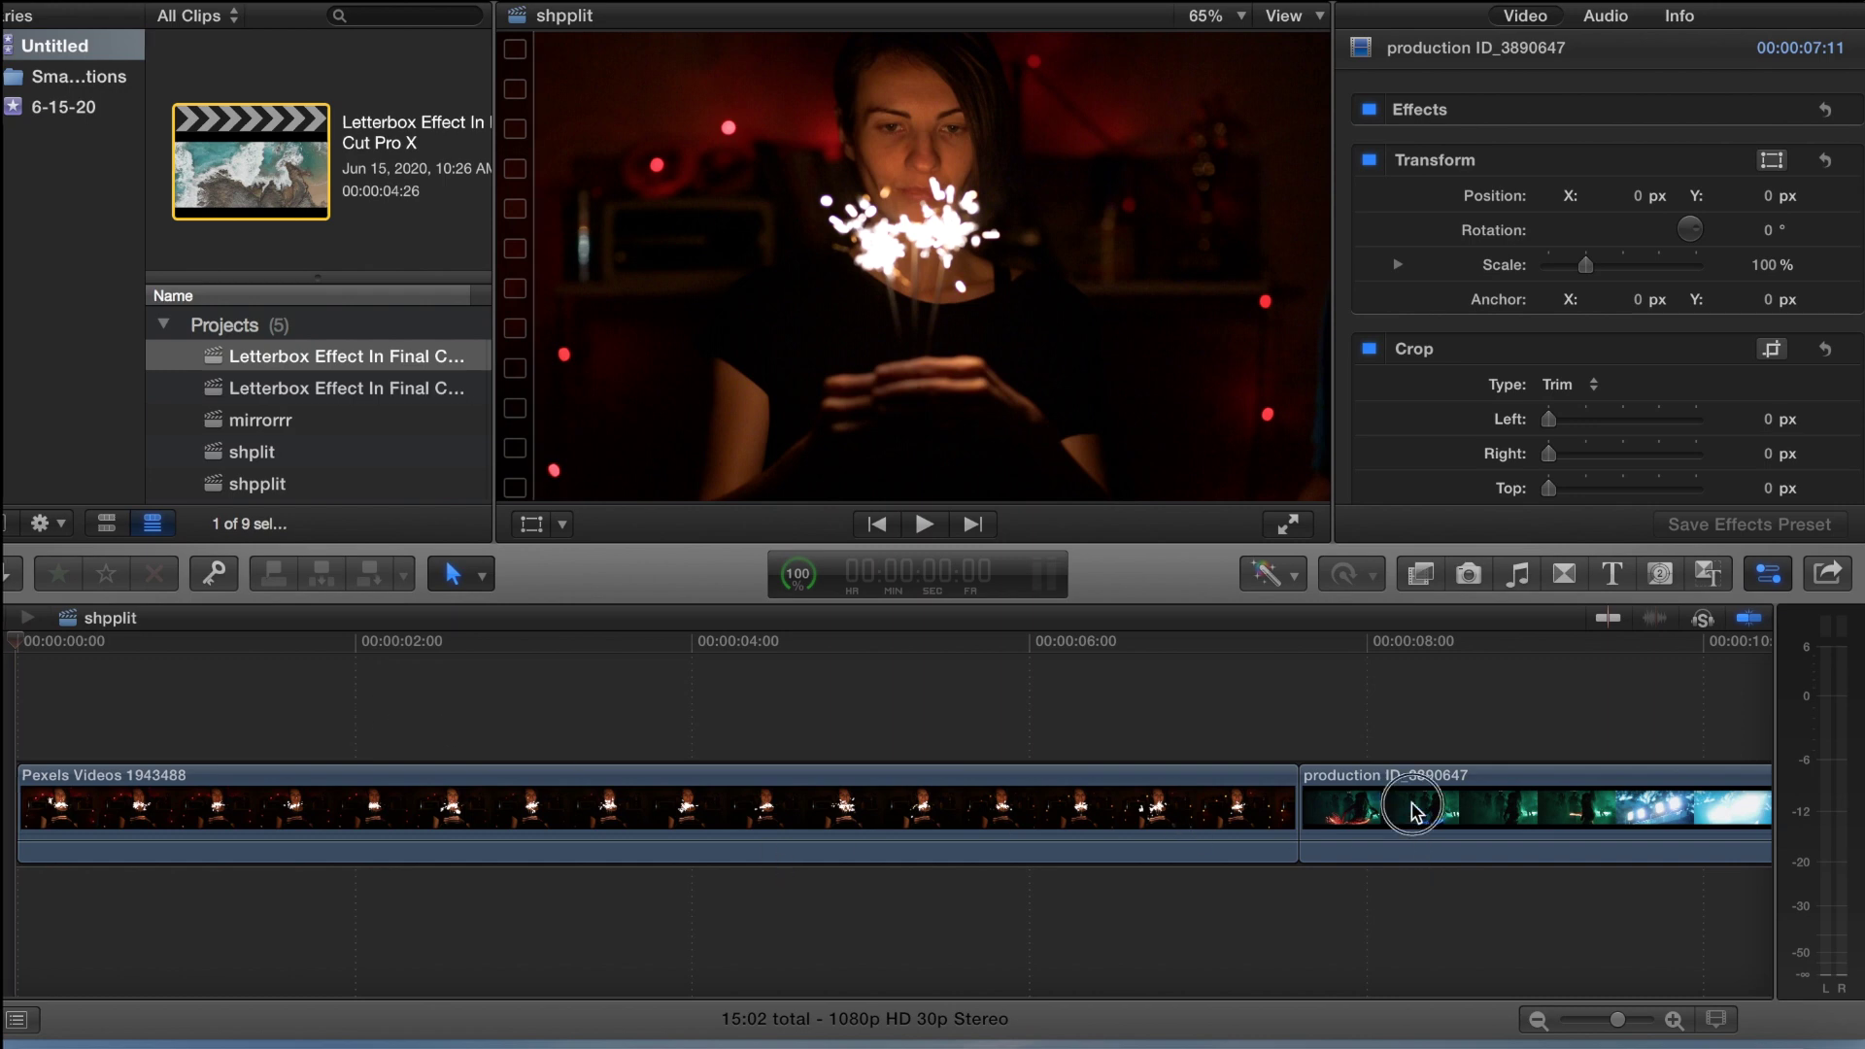
In the shpplit project, place production ID_3890647 beneath Pexels Videos 1943488 at the timeline start and trim the Pexels clip's end to match
{"action": "left_click_drag", "start_coordinate": [1389, 830], "coordinate": [44, 945]}
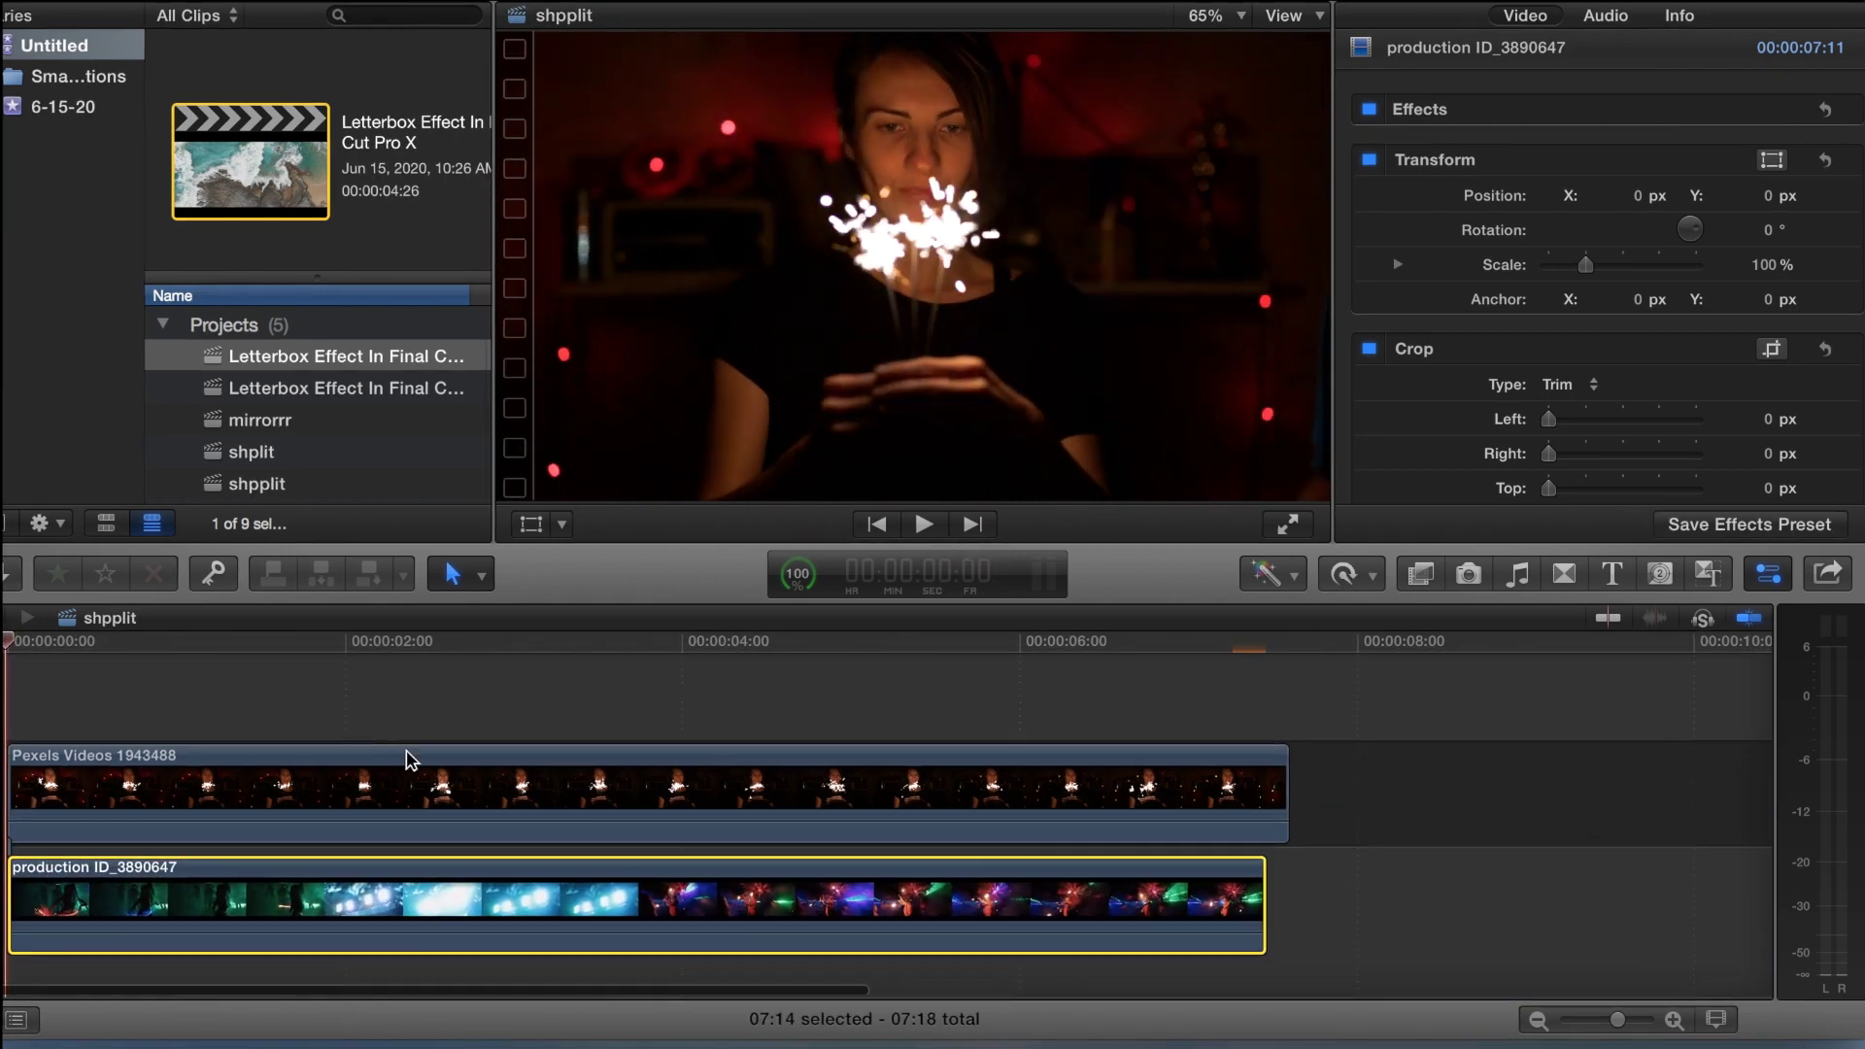
{"action": "left_click_drag", "start_coordinate": [1277, 768], "coordinate": [1263, 769]}
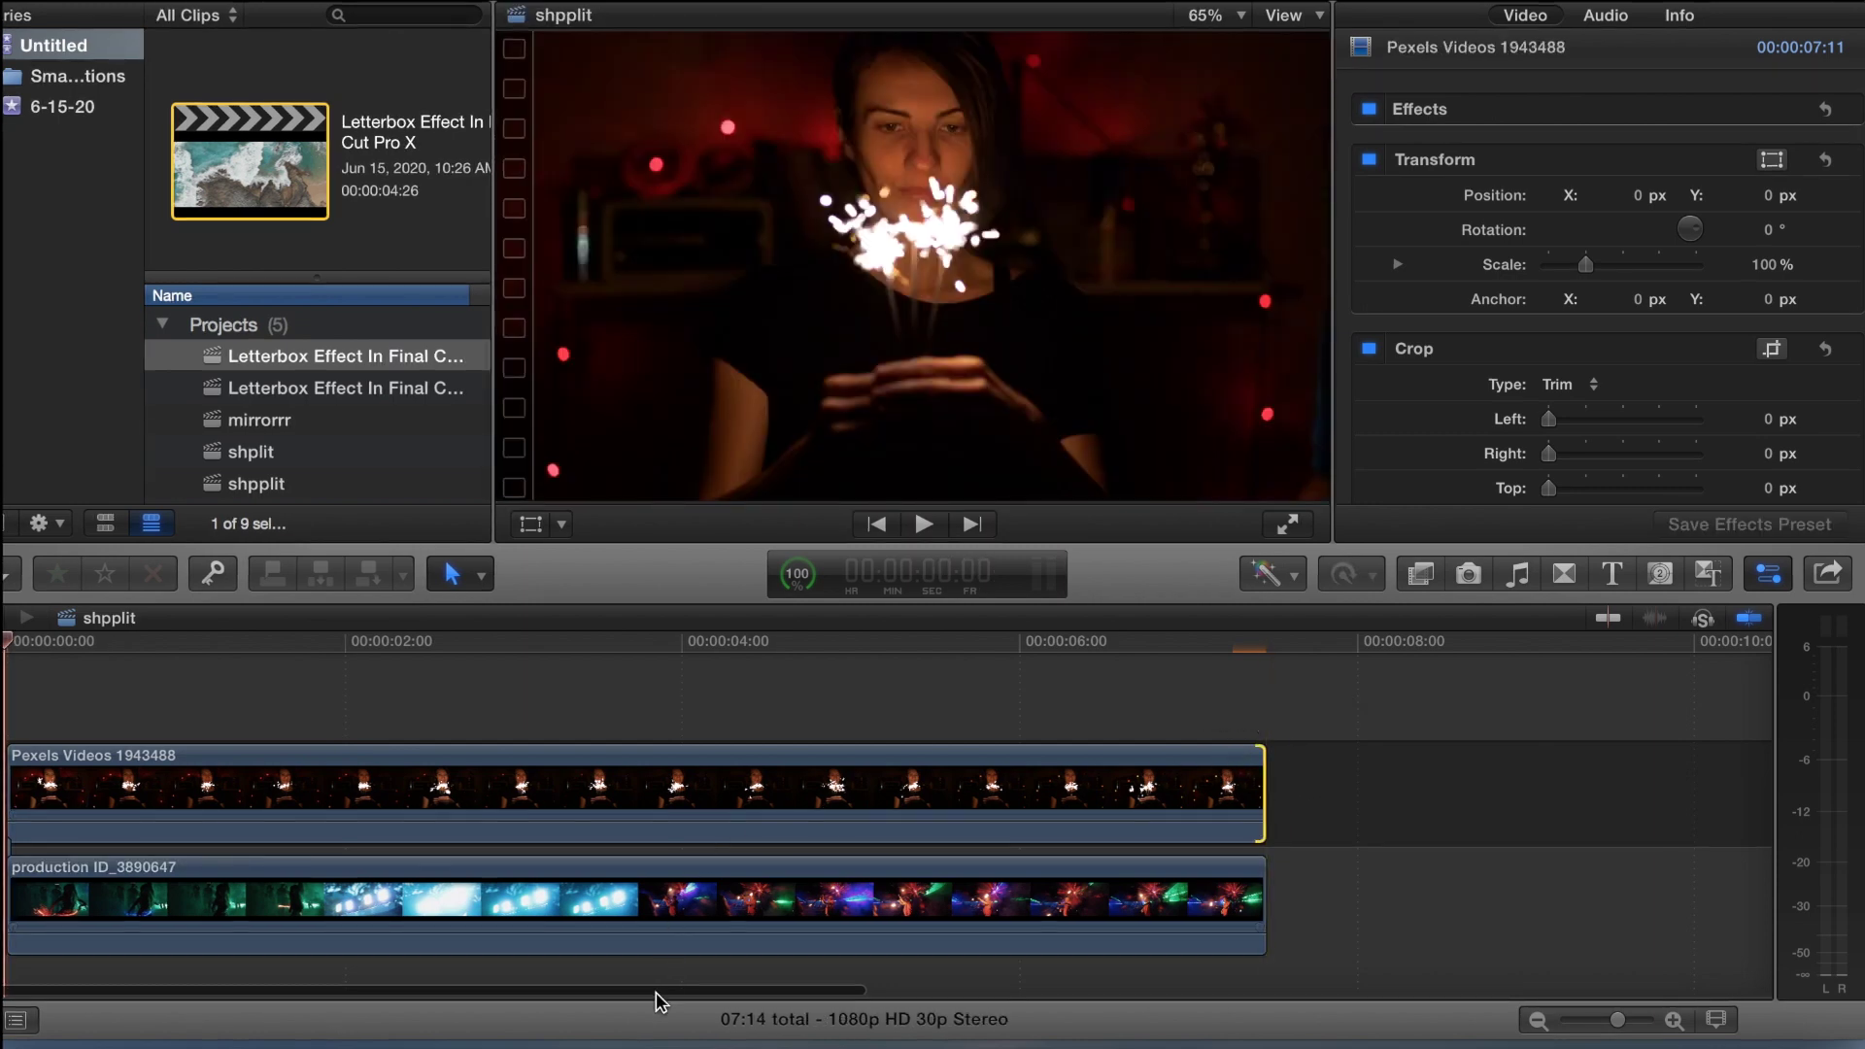
Disable the production ID_3890647 clip and shift the Pexels Videos 1943488 image left to position X -232.0 px, Y -4.9 px
{"action": "left_click", "coordinate": [680, 905]}
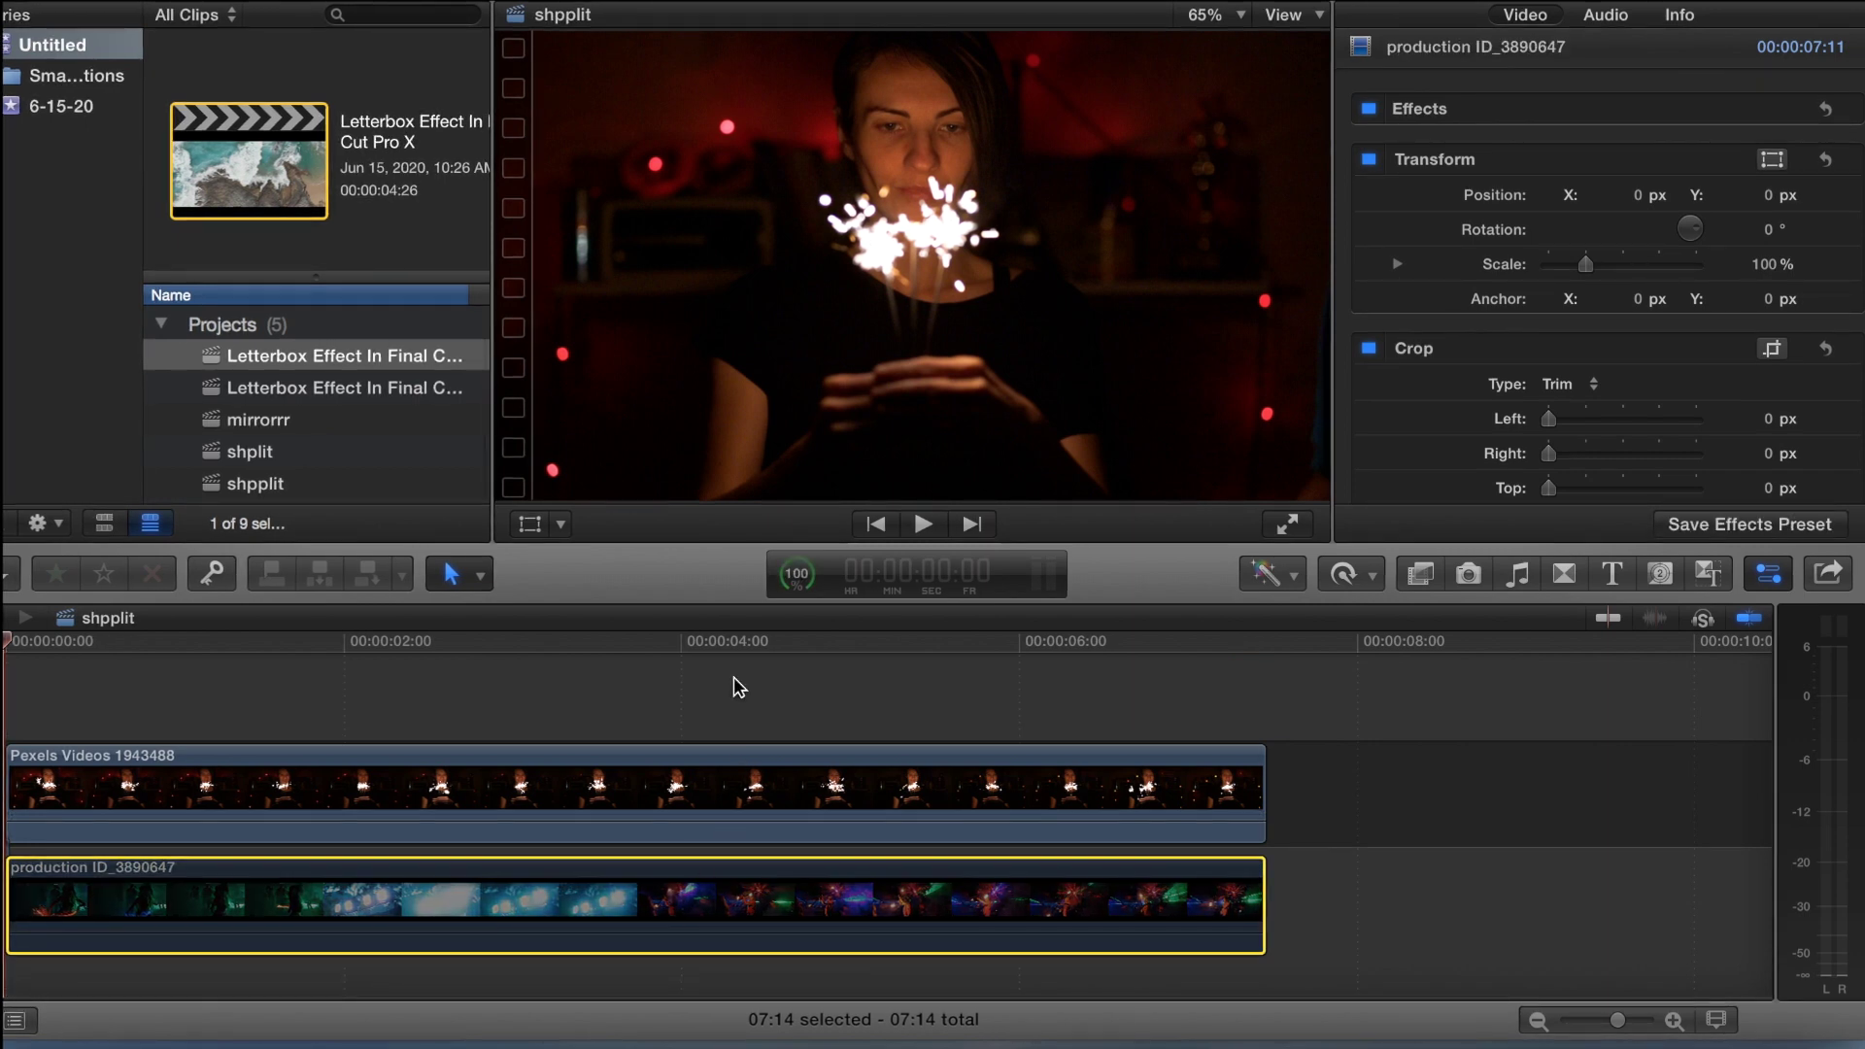
{"action": "left_click", "coordinate": [860, 789]}
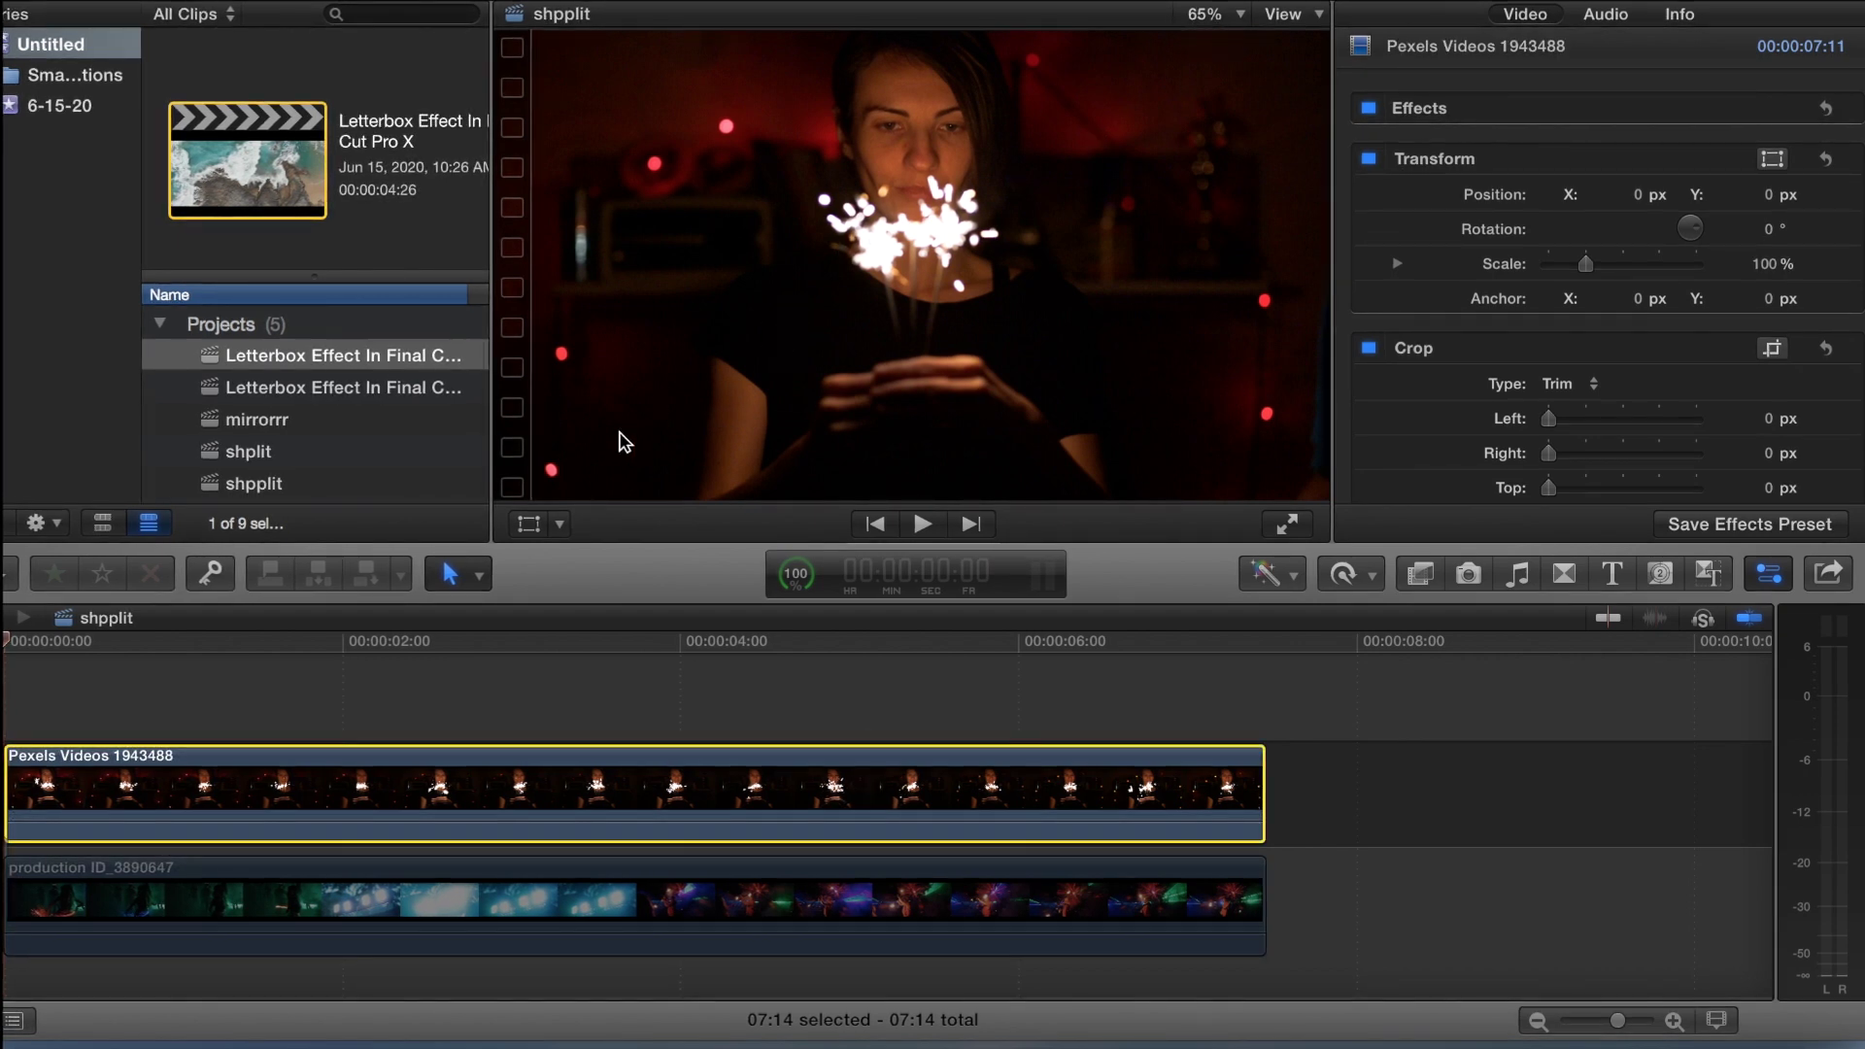
{"action": "left_click", "coordinate": [530, 527]}
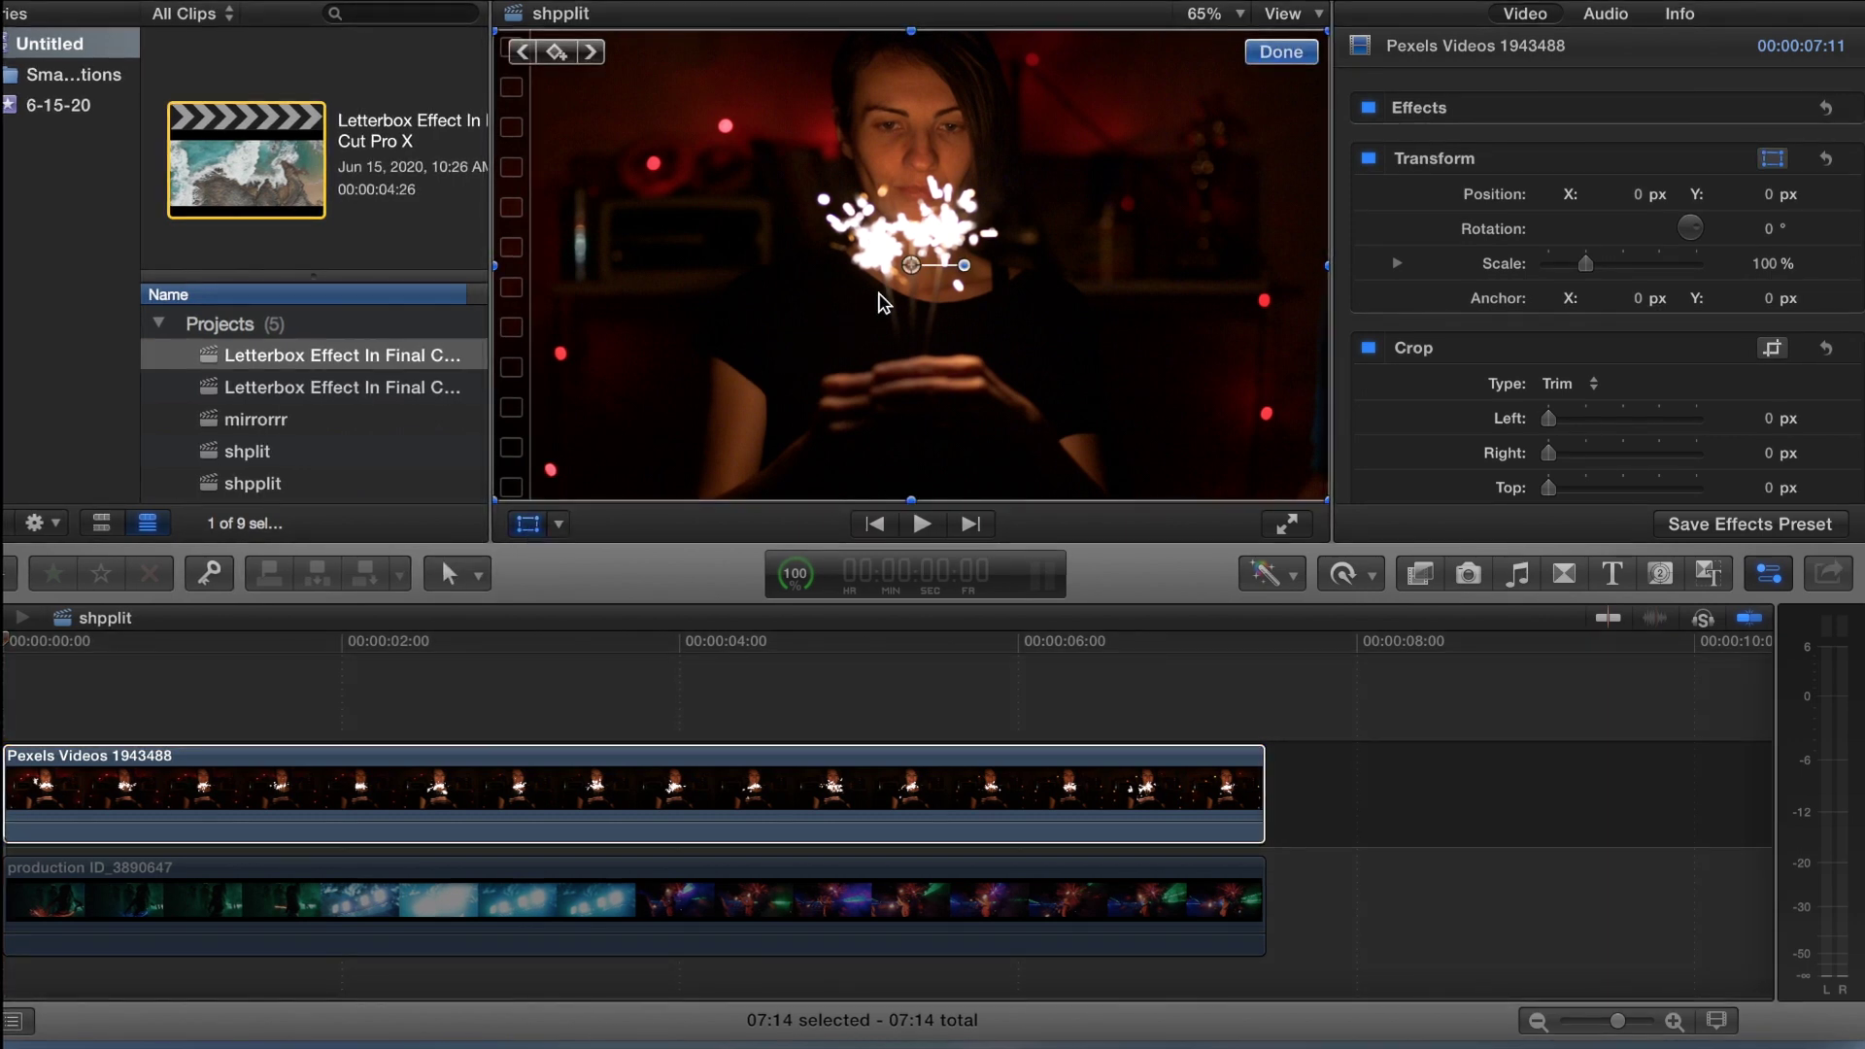
{"action": "left_click_drag", "start_coordinate": [878, 303], "coordinate": [780, 305]}
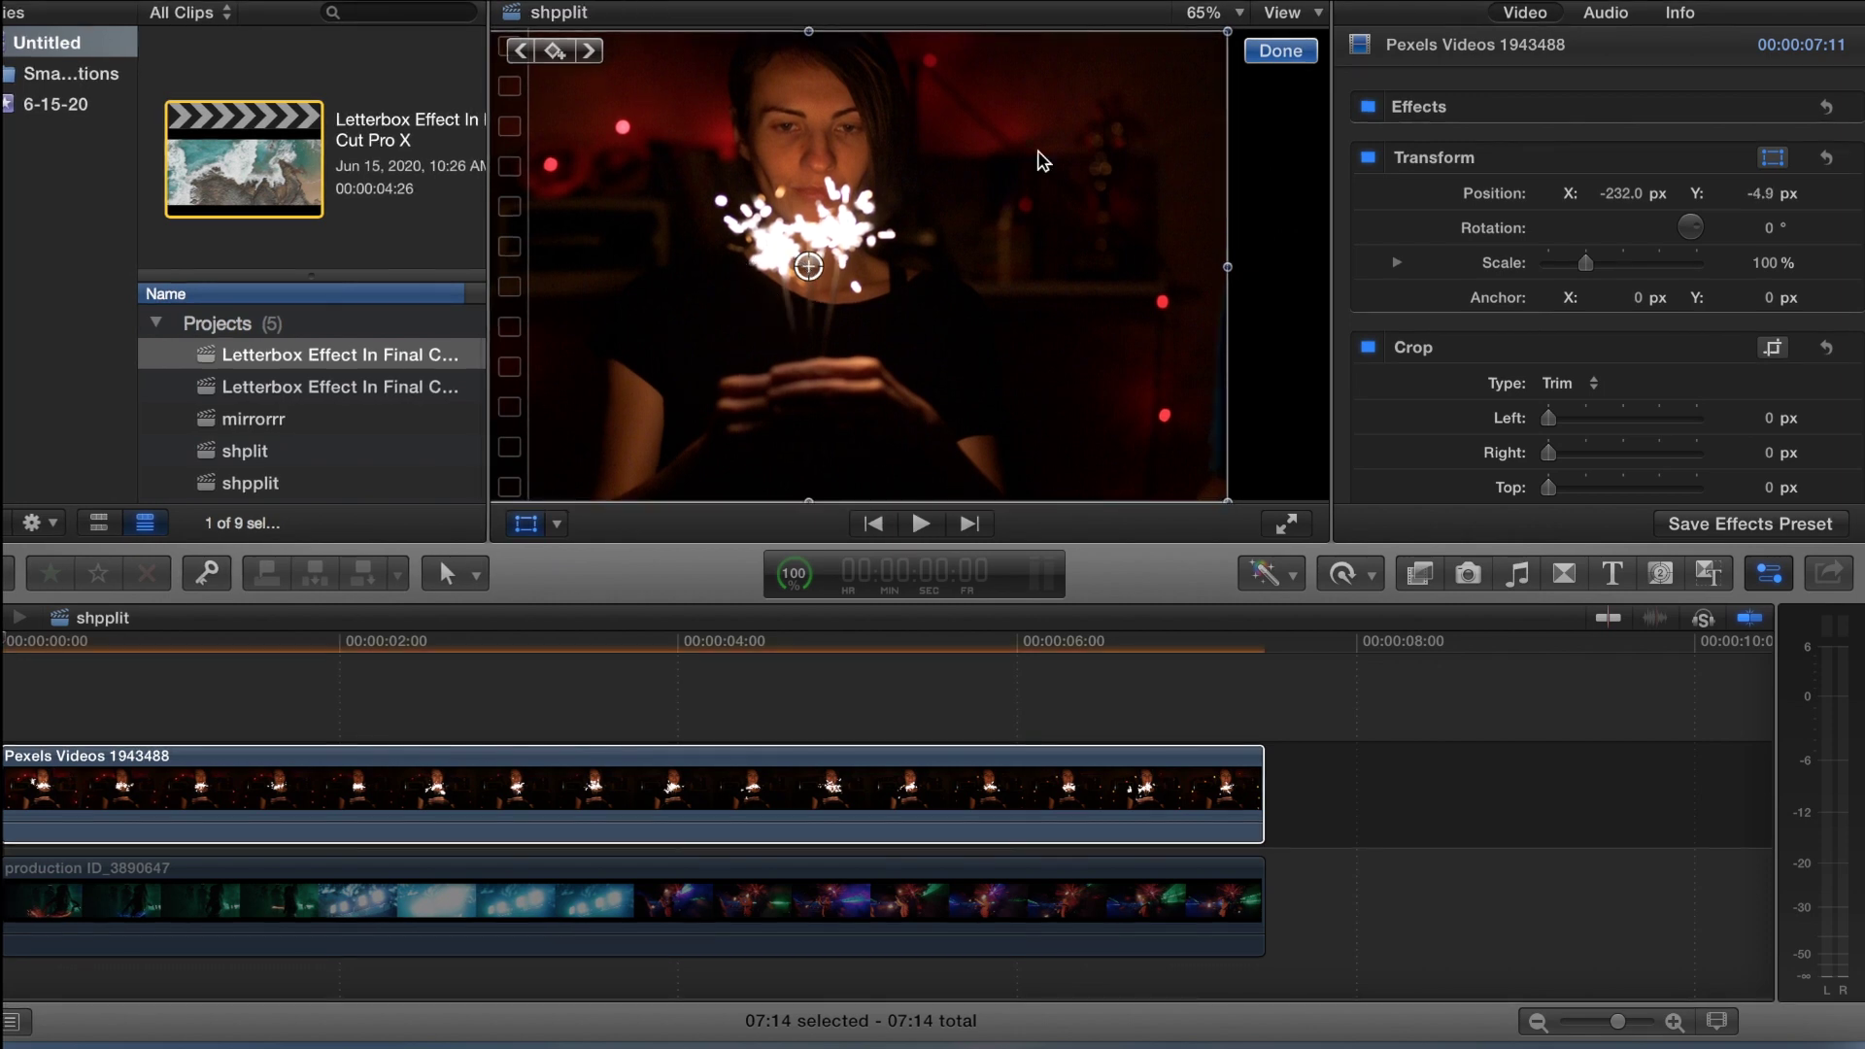
{"action": "left_click", "coordinate": [1282, 52]}
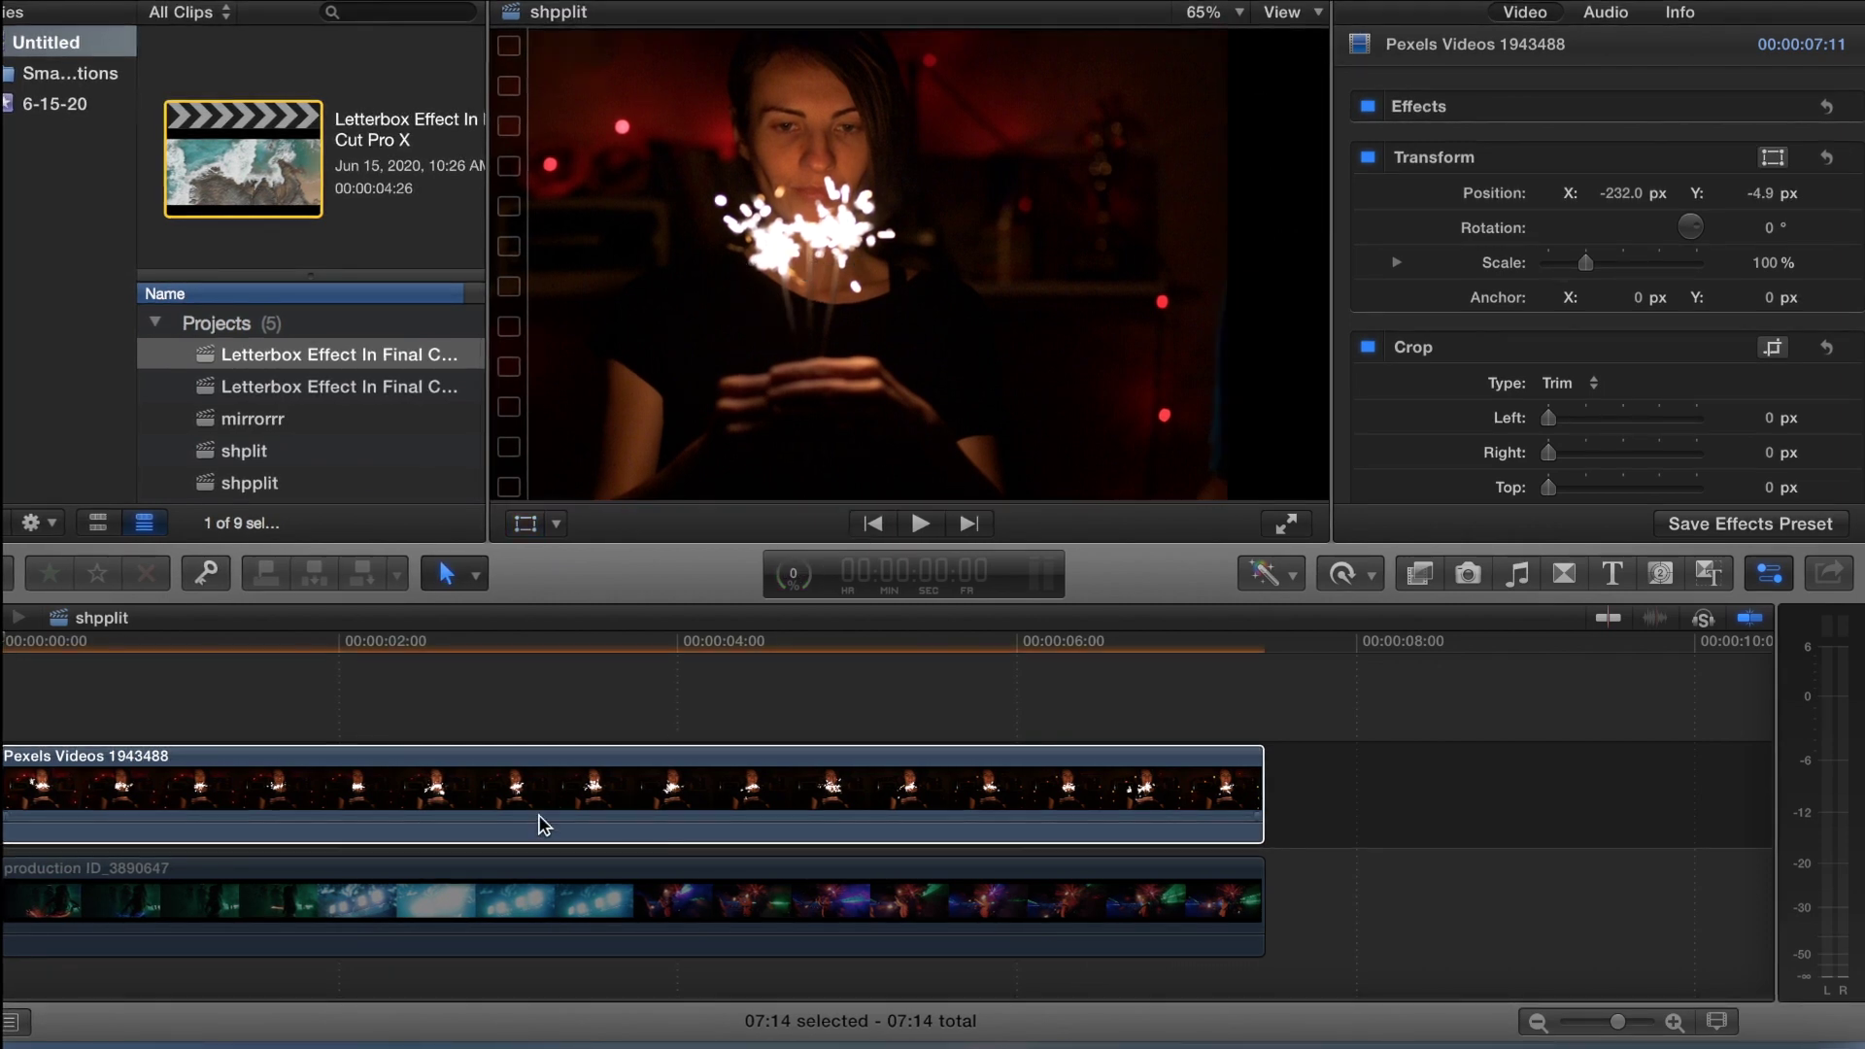
Re-enable production ID_3890647, disable the Pexels Videos 1943488 clip, and shift the production image right to position X 227.9 px, Y -6.4 px
{"action": "left_click", "coordinate": [575, 884]}
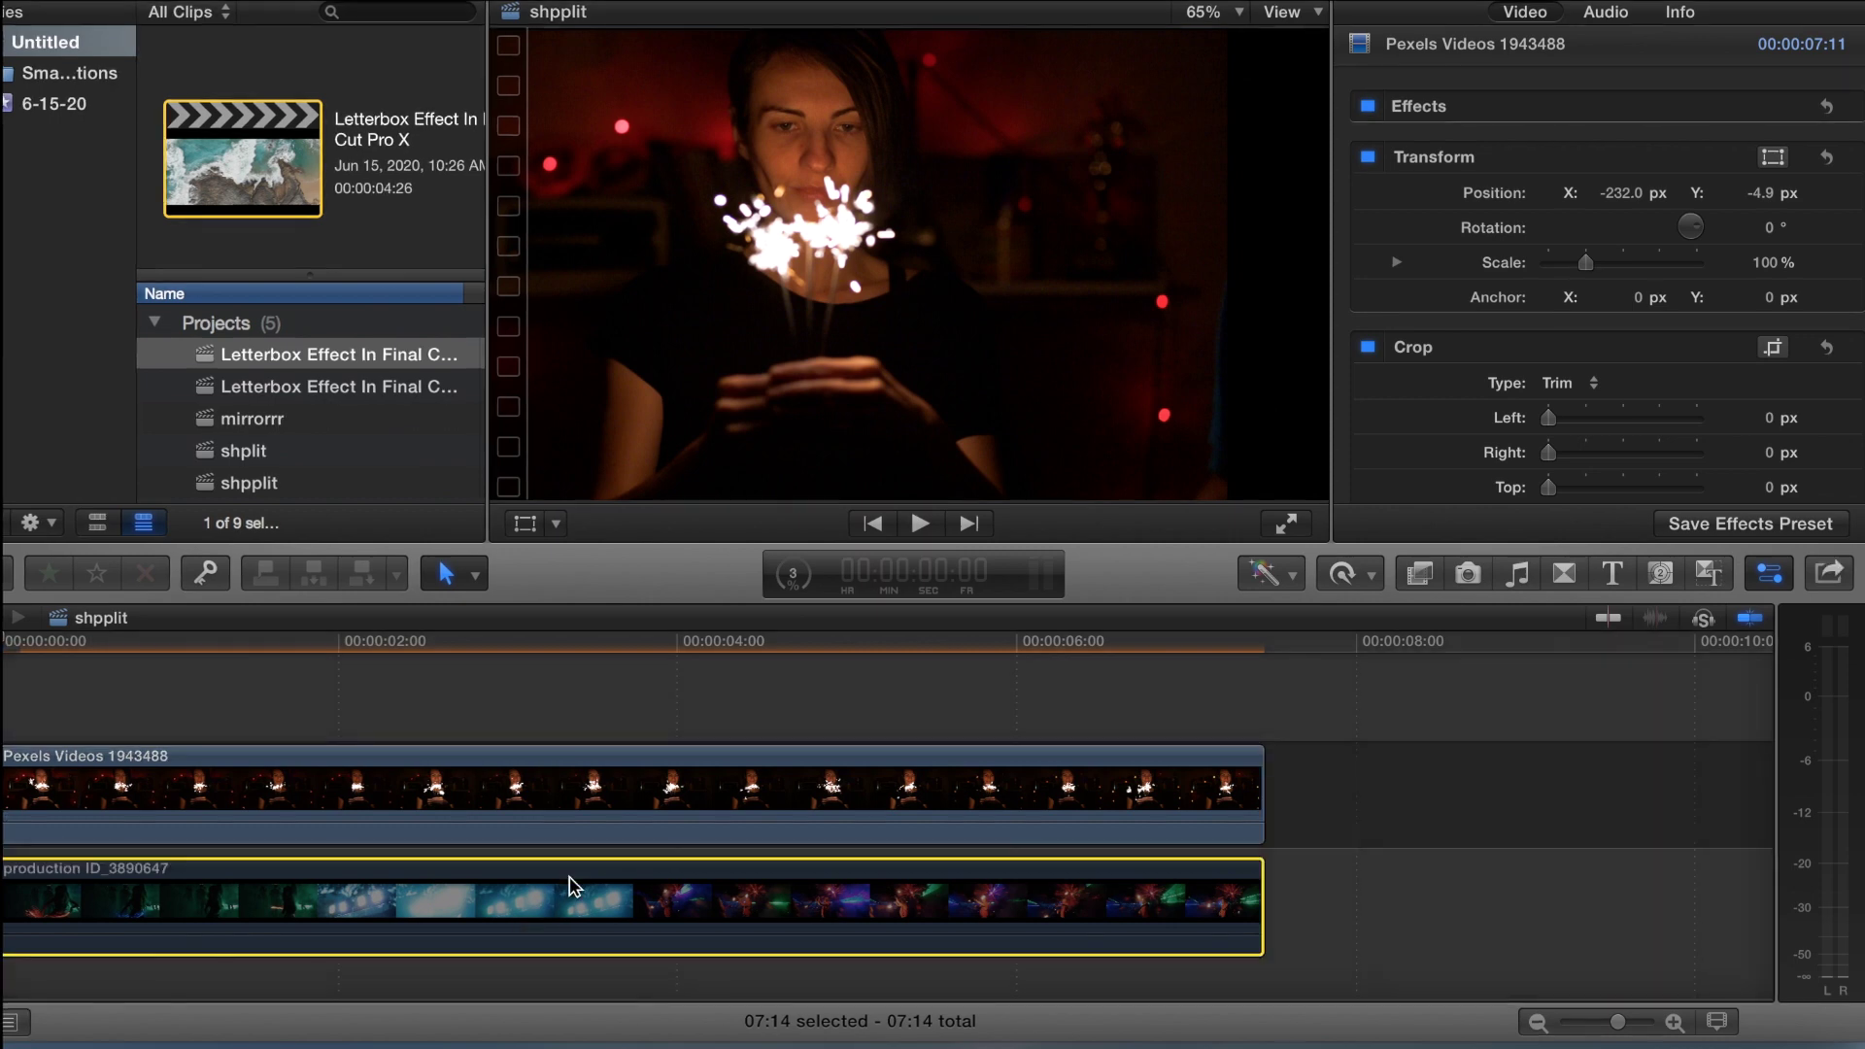
{"action": "left_click", "coordinate": [648, 807]}
{"action": "key", "text": "v"}
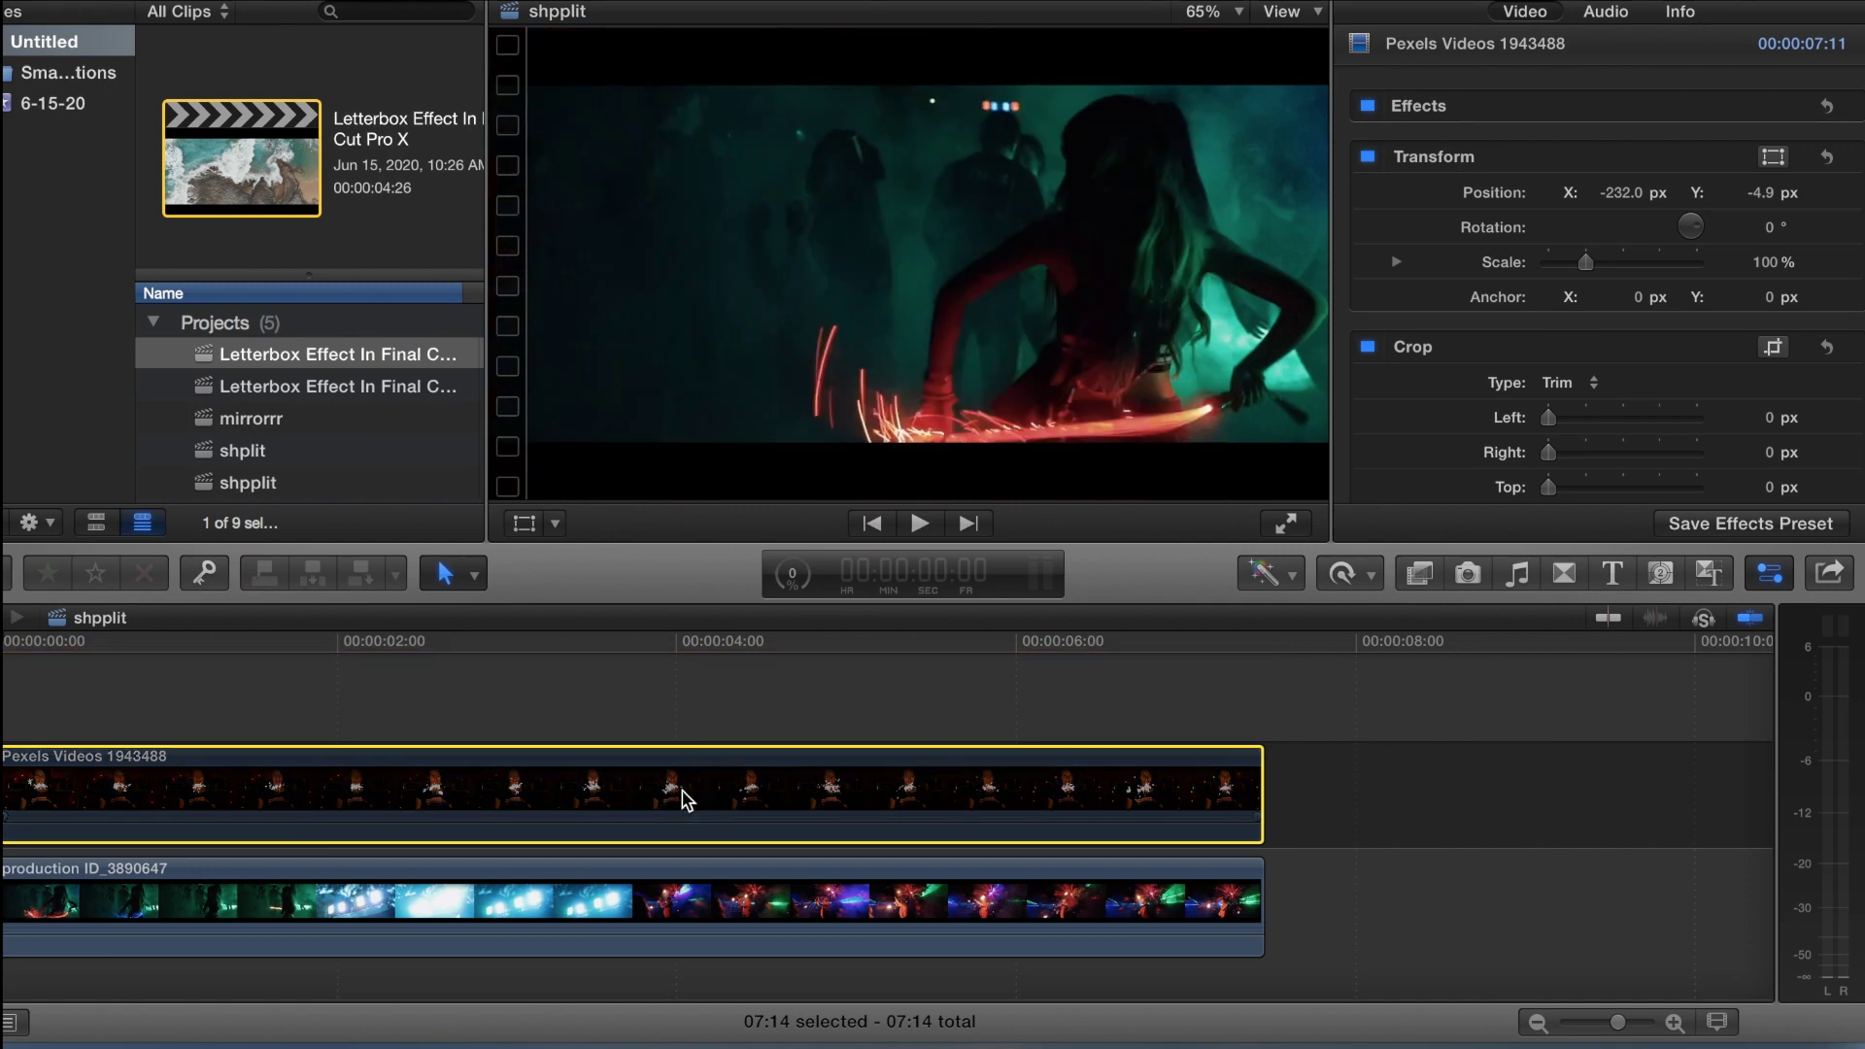
{"action": "left_click", "coordinate": [525, 525]}
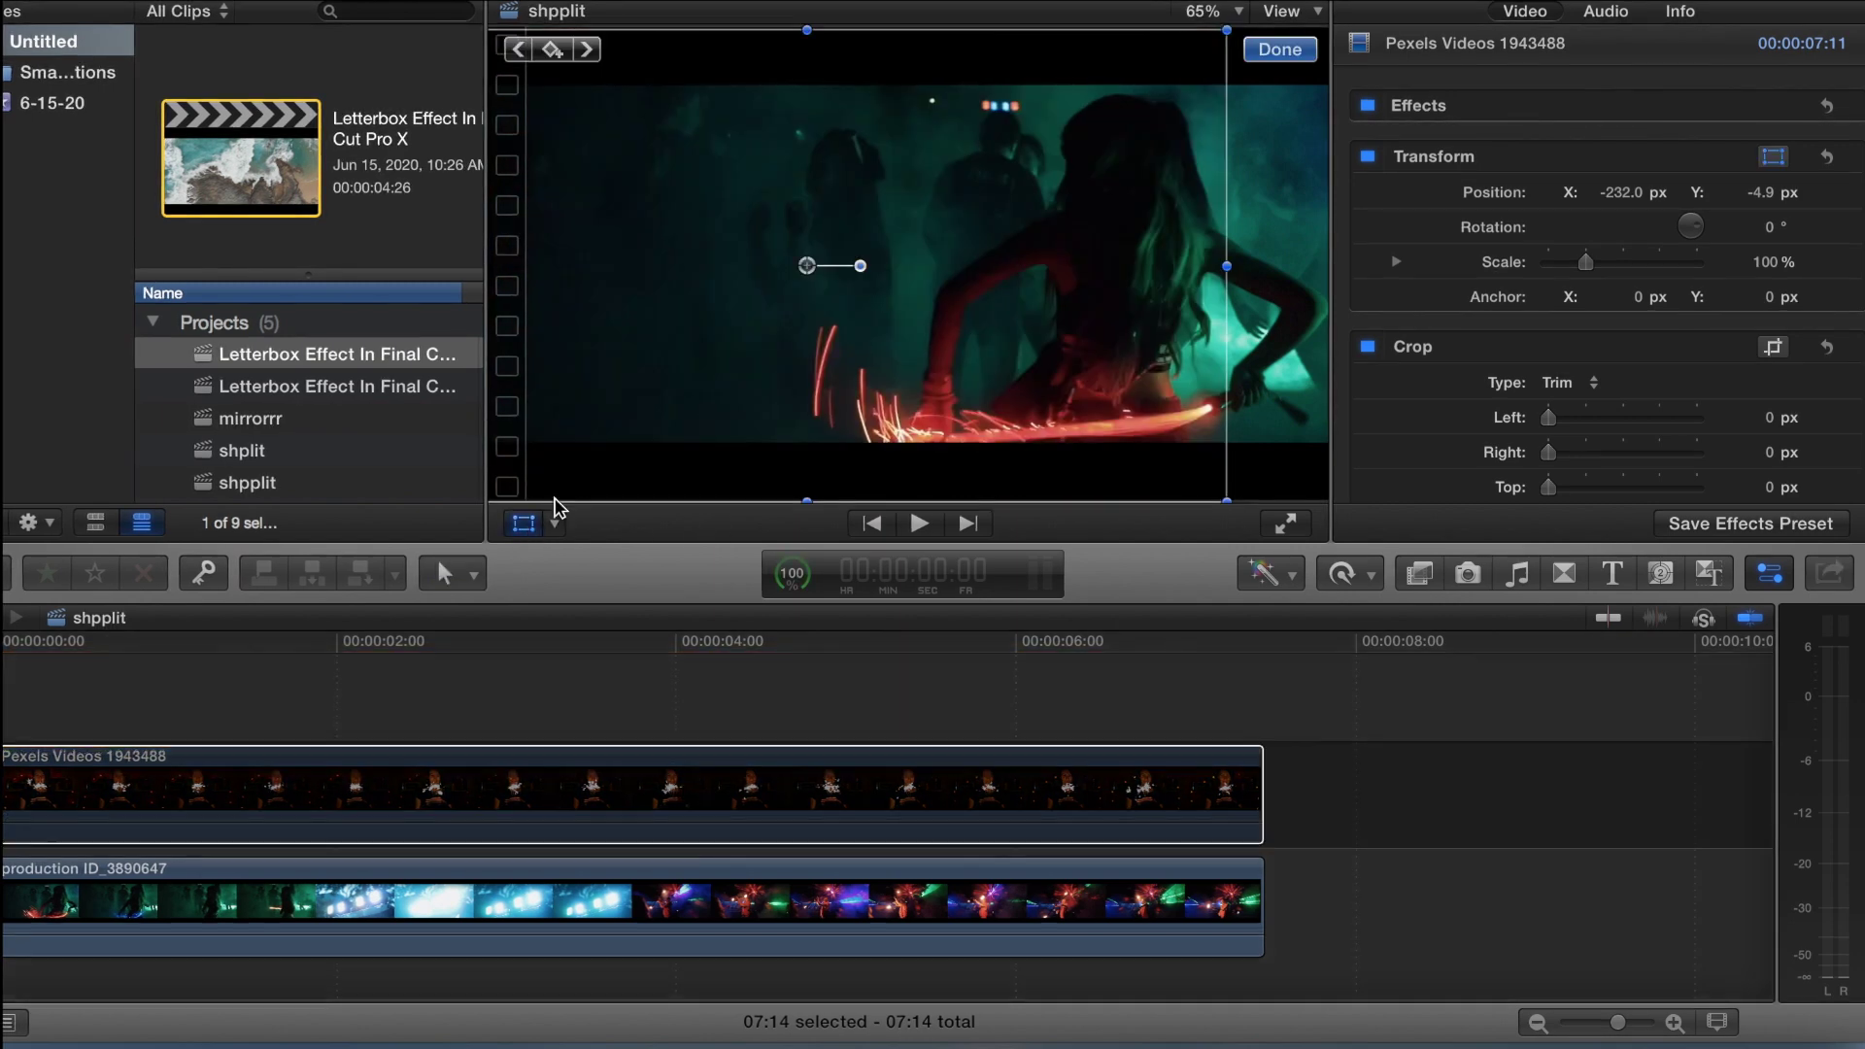
{"action": "left_click", "coordinate": [730, 903]}
{"action": "left_click_drag", "start_coordinate": [680, 317], "coordinate": [775, 316]}
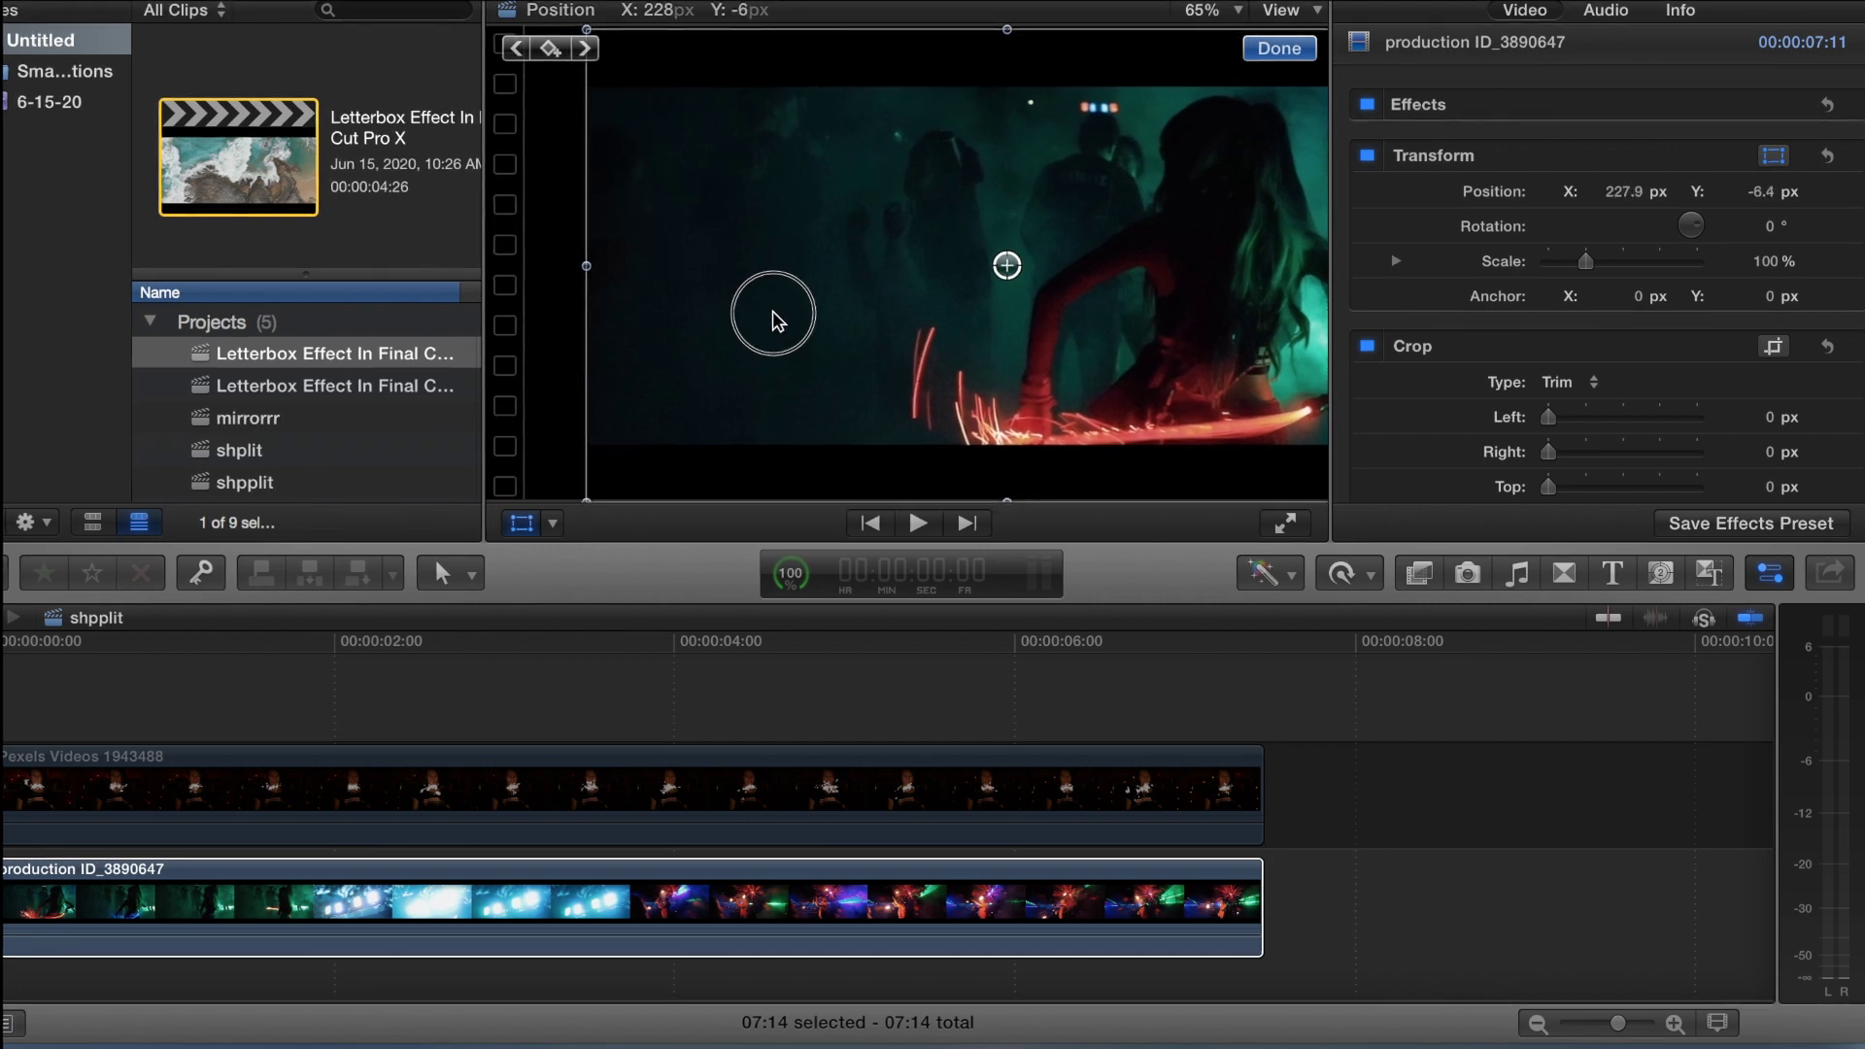
{"action": "left_click", "coordinate": [1280, 48]}
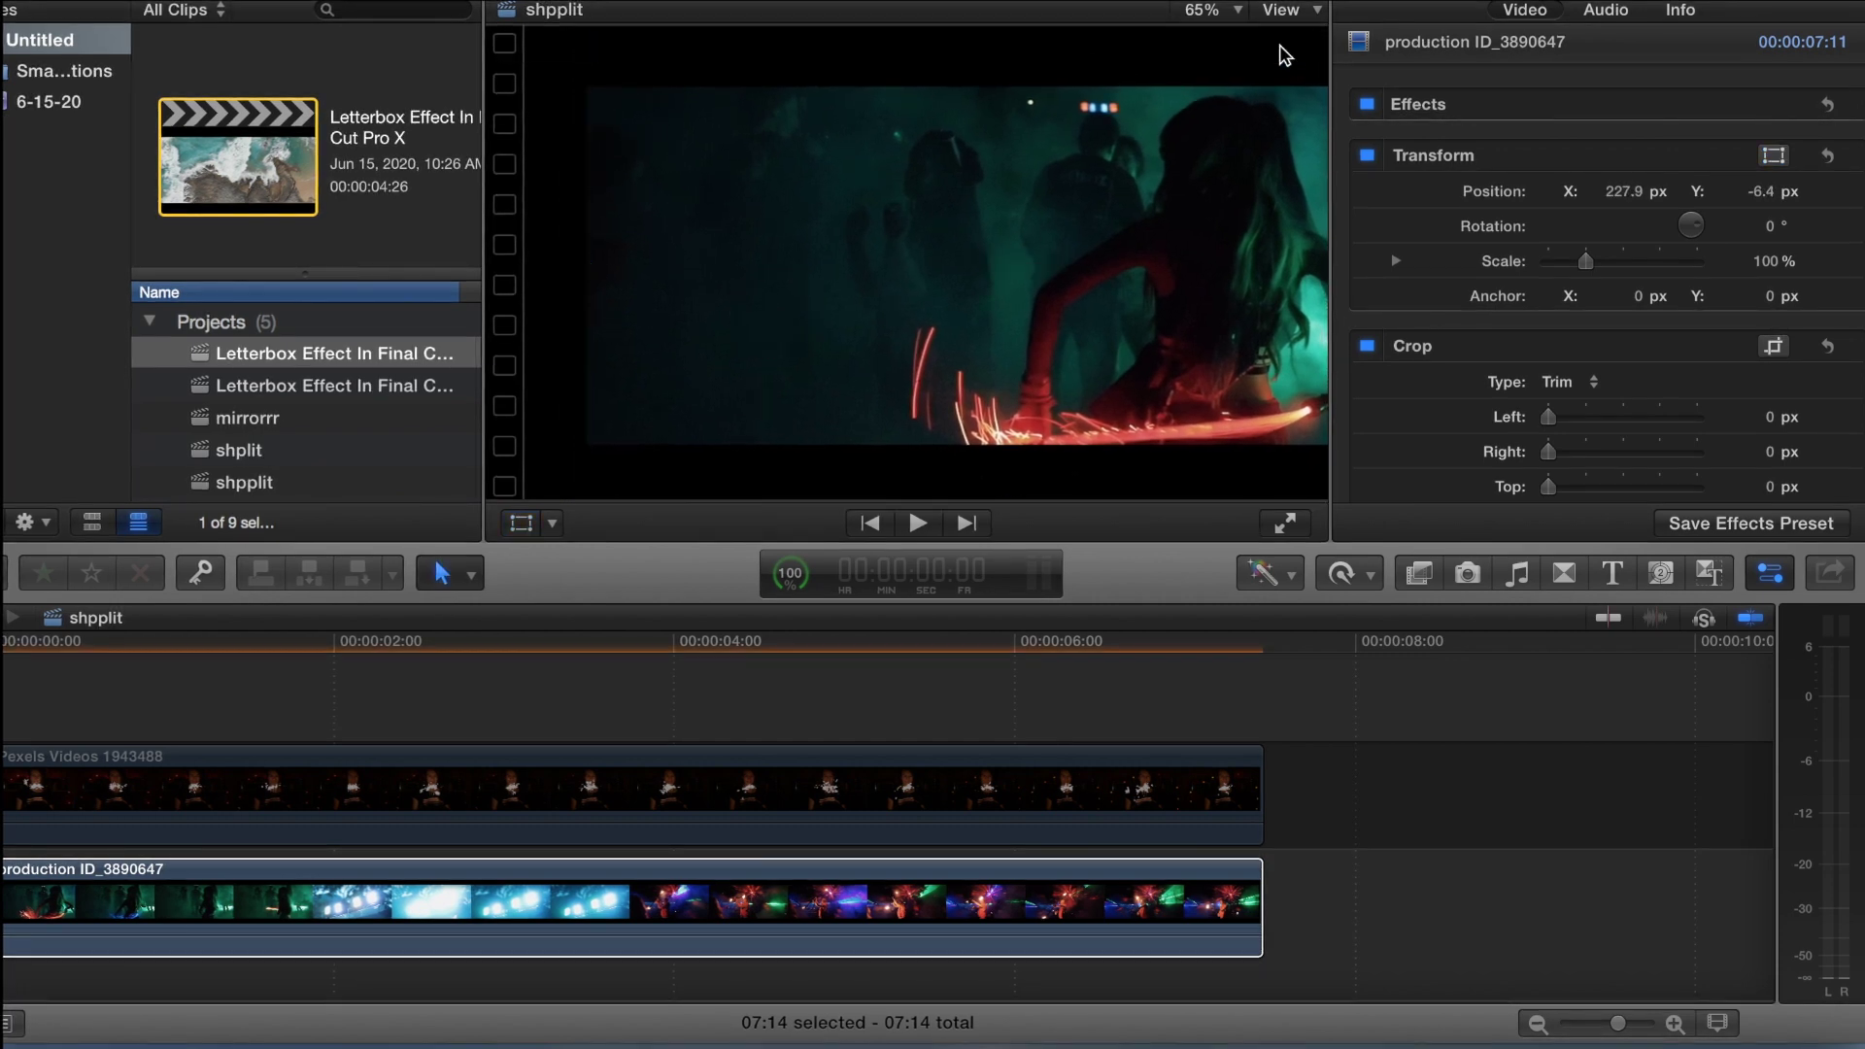
Re-enable the Pexels Videos 1943488 clip and apply the Draw Mask effect to it
{"action": "left_click", "coordinate": [564, 814]}
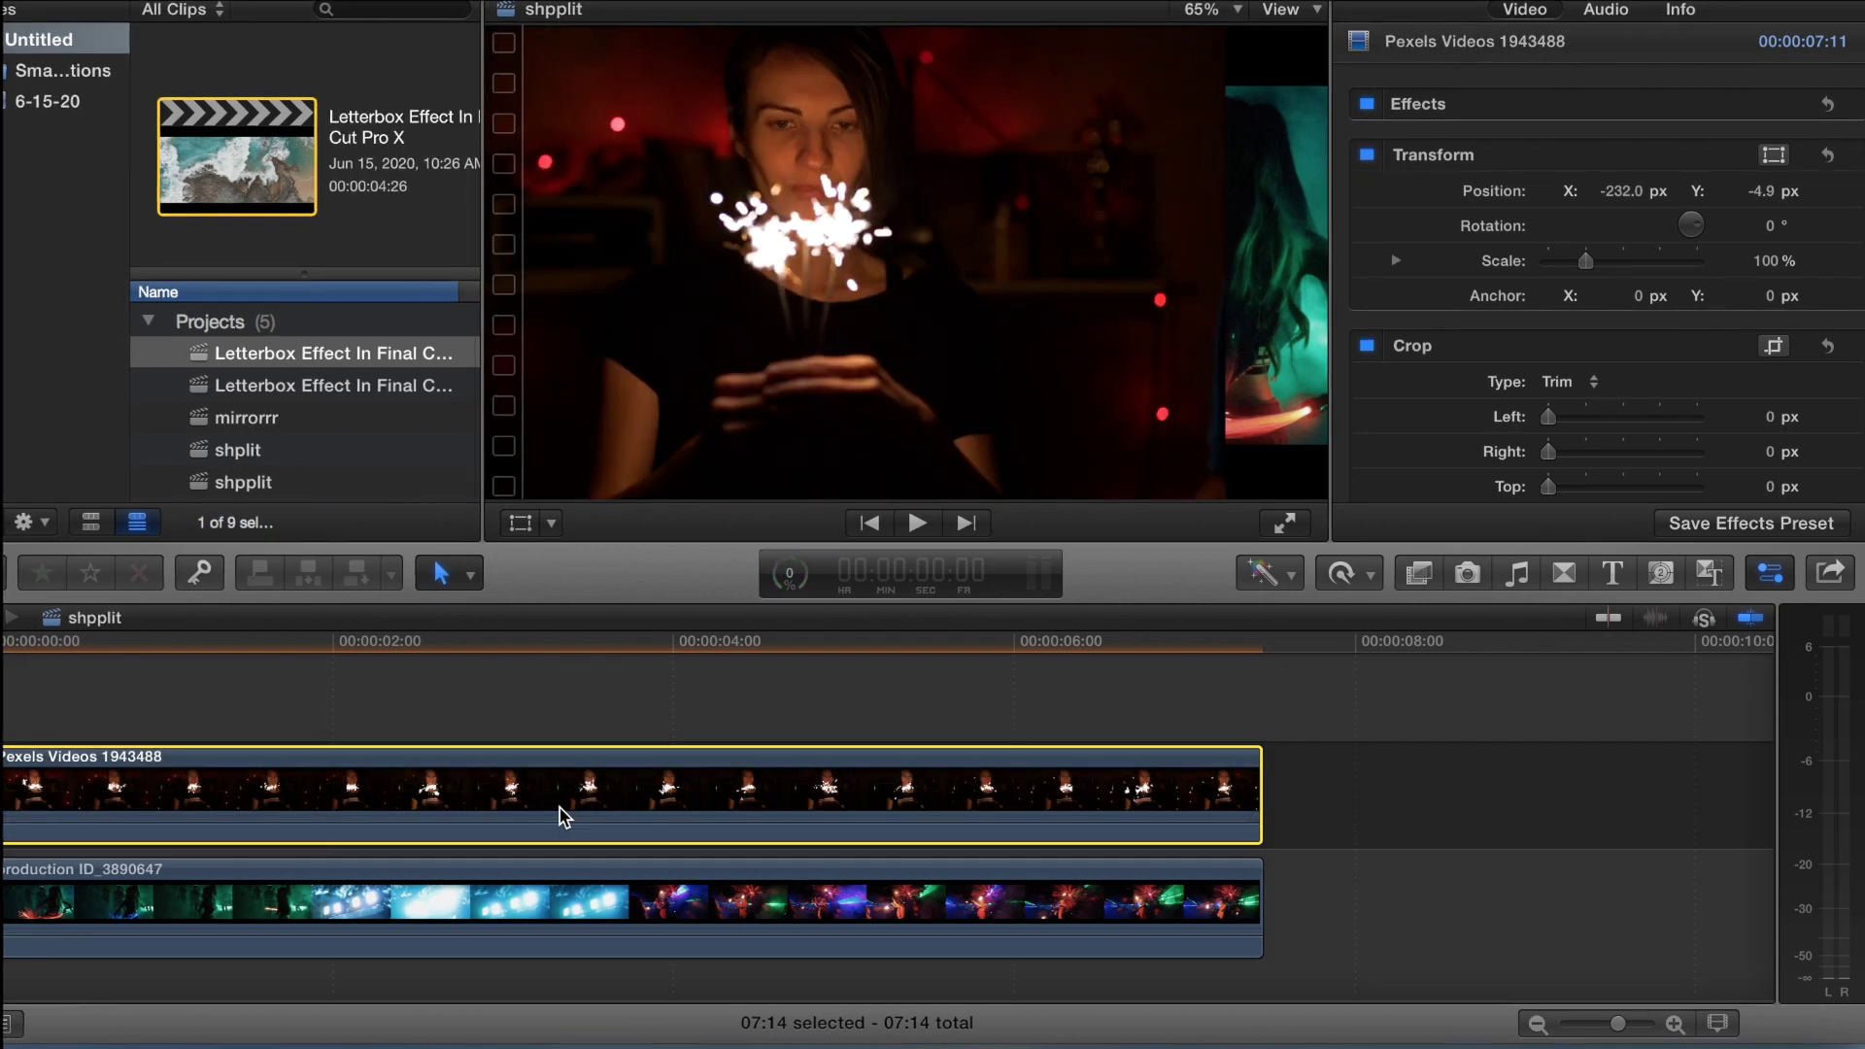
{"action": "left_click", "coordinate": [1240, 12]}
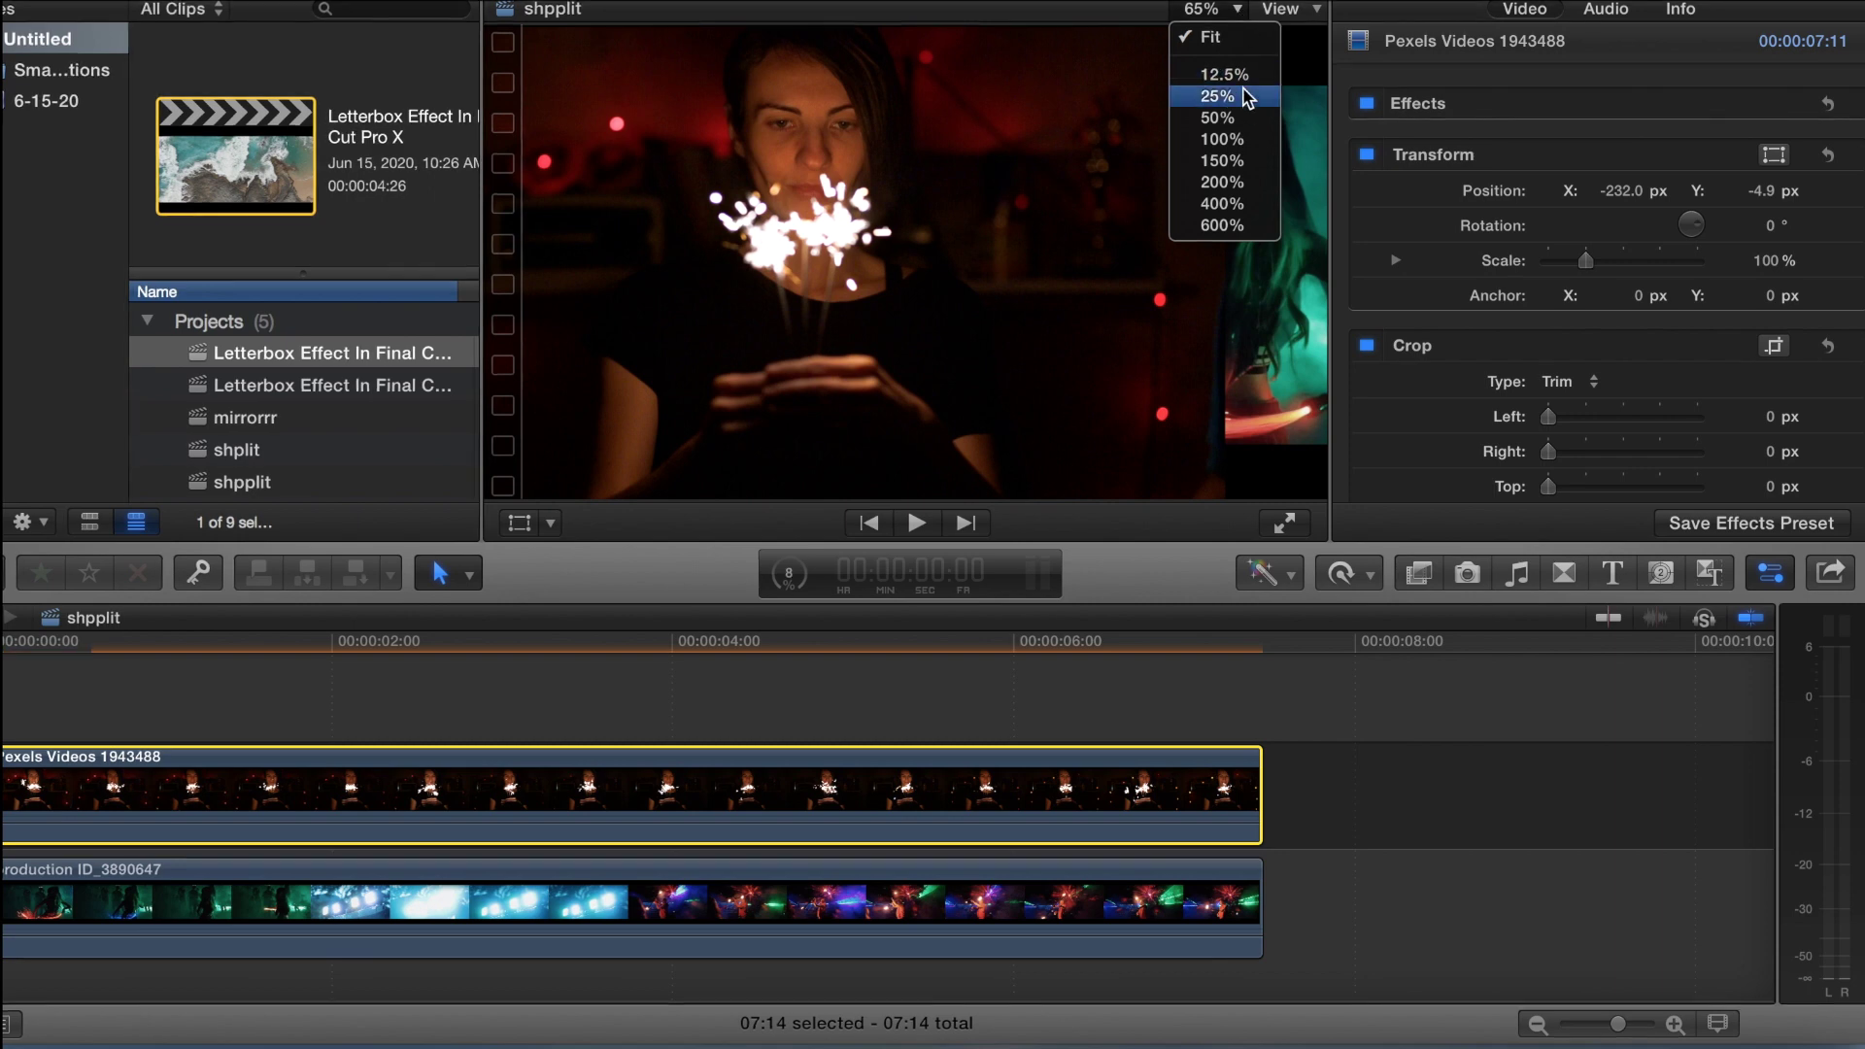
{"action": "left_click", "coordinate": [1260, 129]}
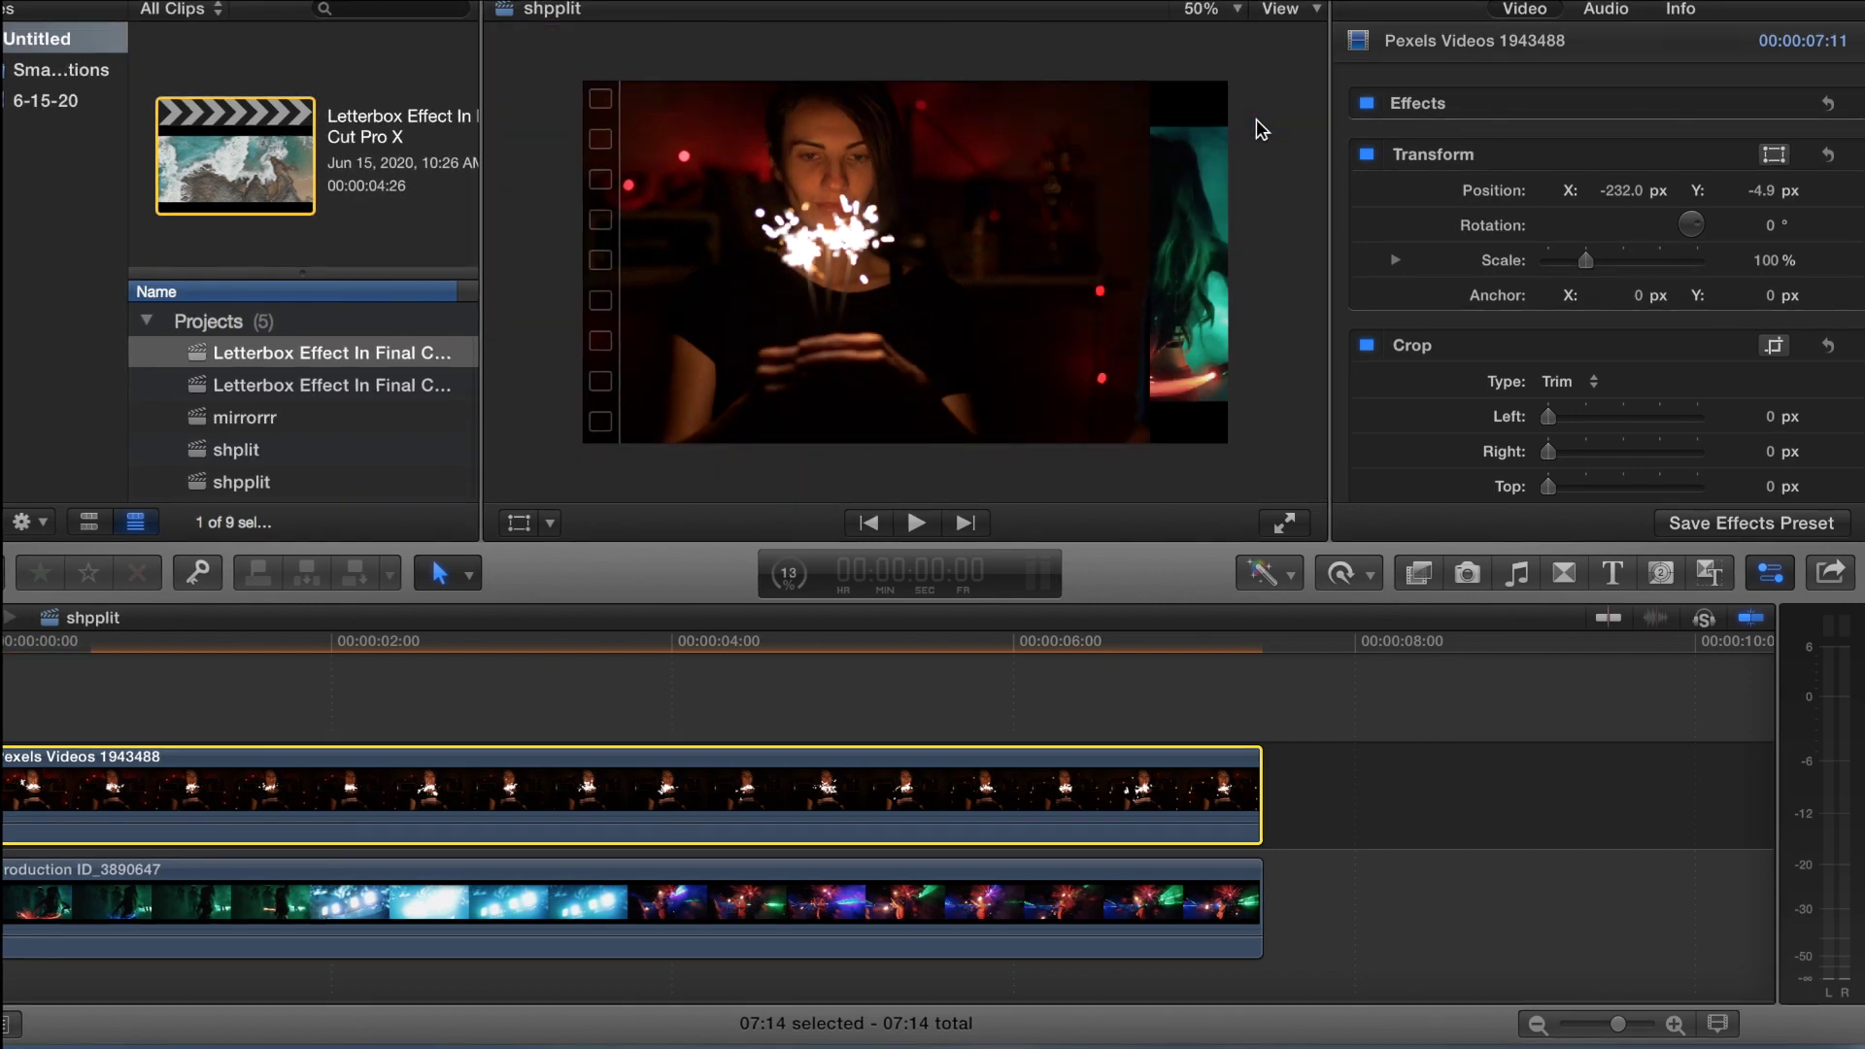
{"action": "left_click", "coordinate": [1418, 572]}
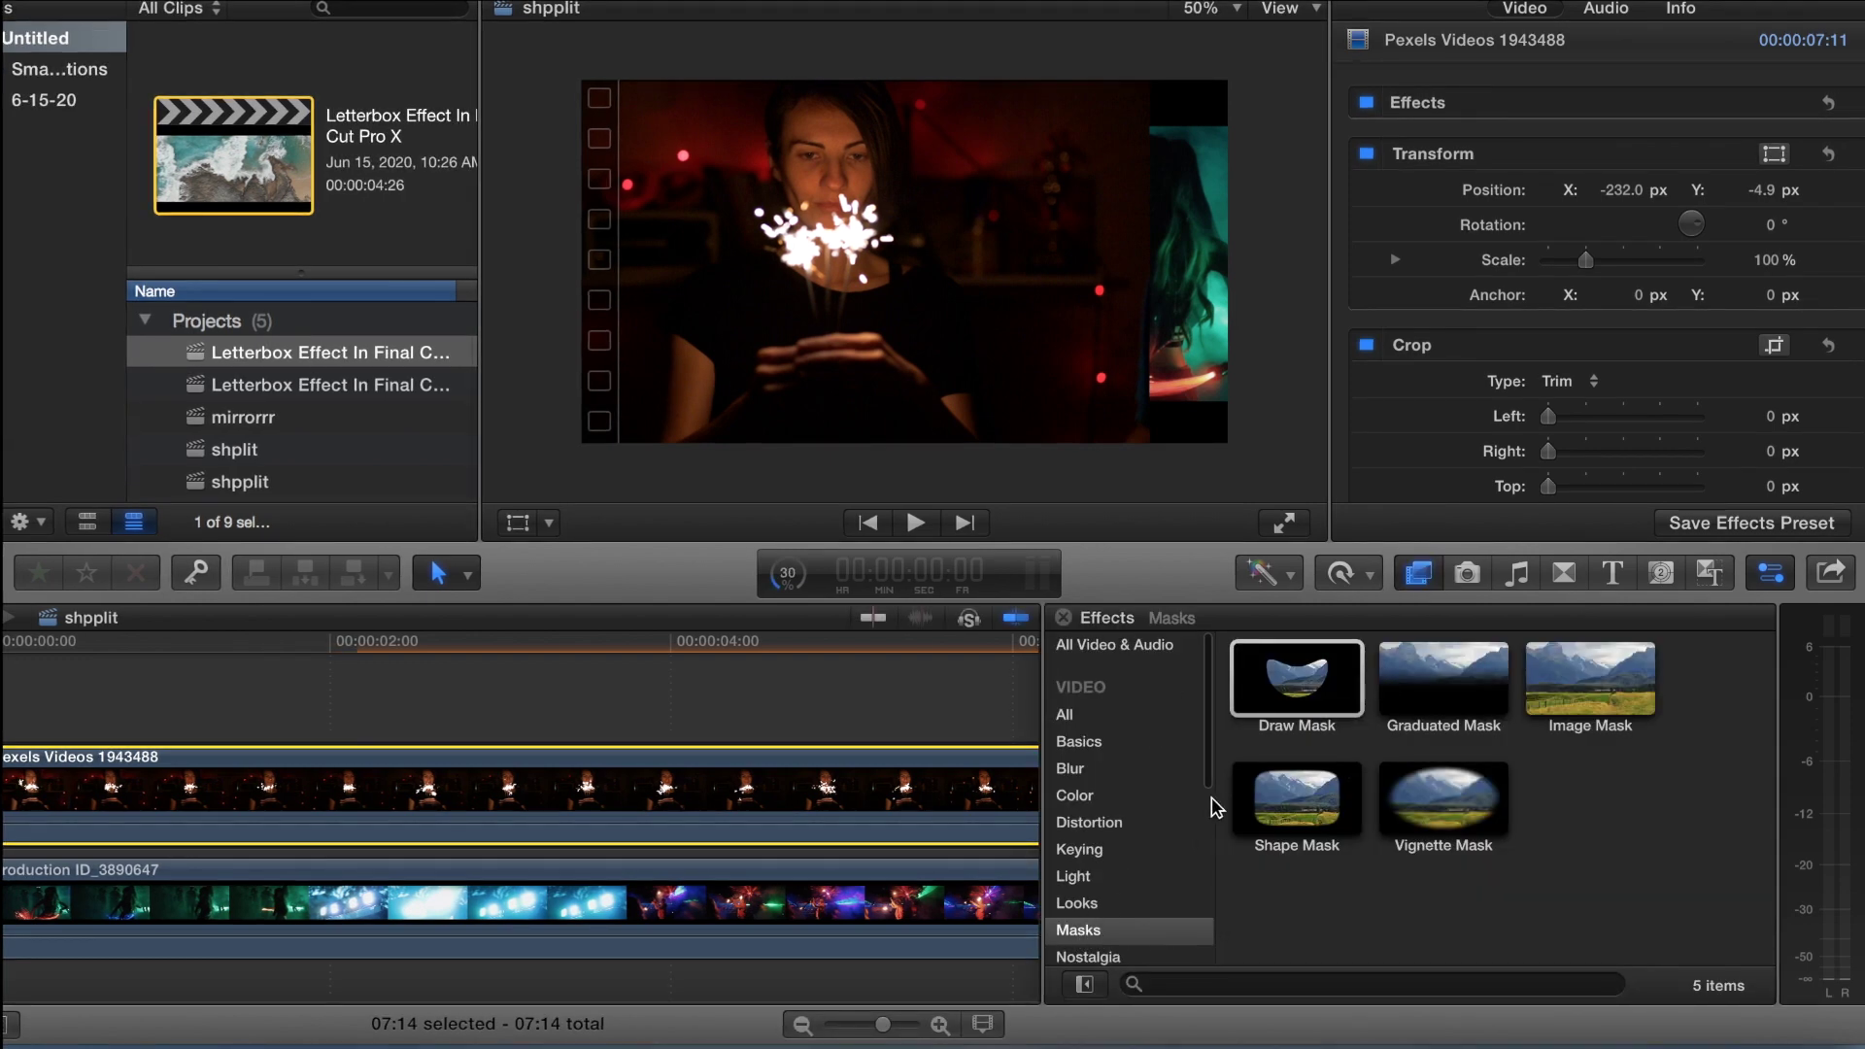
{"action": "left_click_drag", "start_coordinate": [1305, 677], "coordinate": [703, 794]}
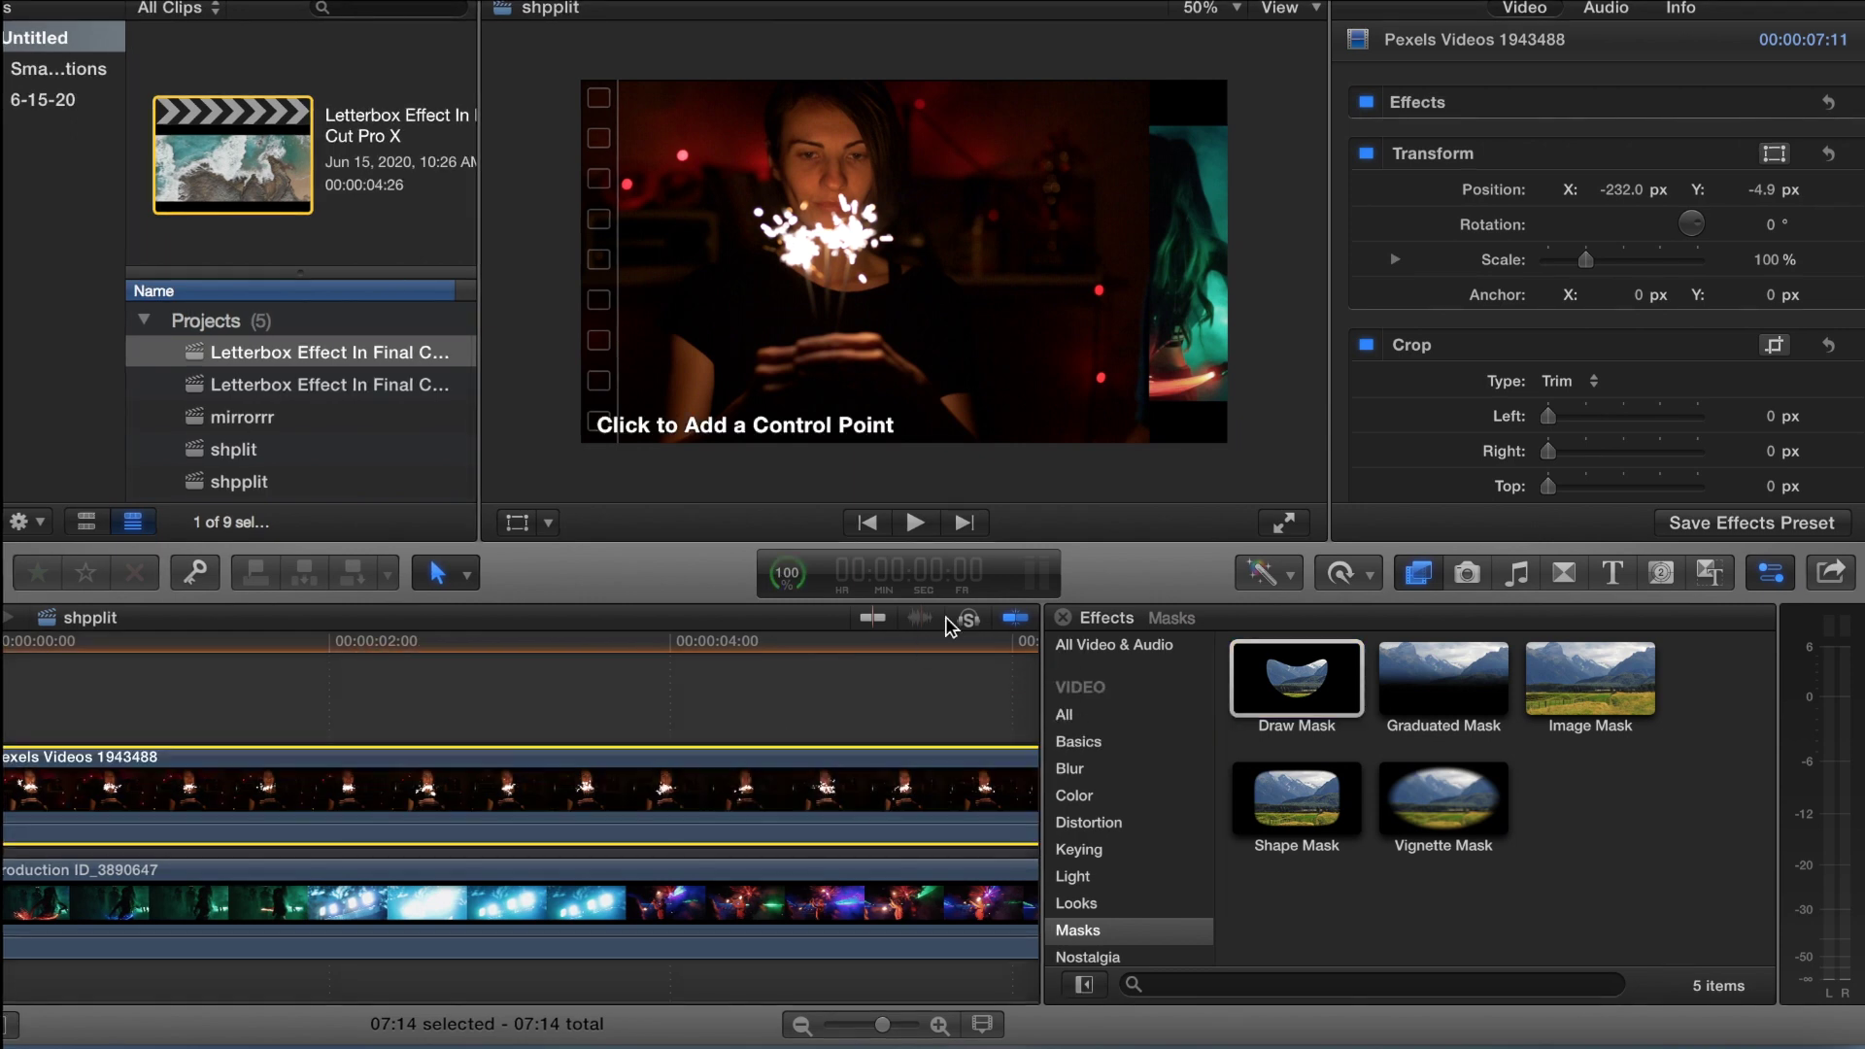
{"action": "left_click", "coordinate": [1063, 619]}
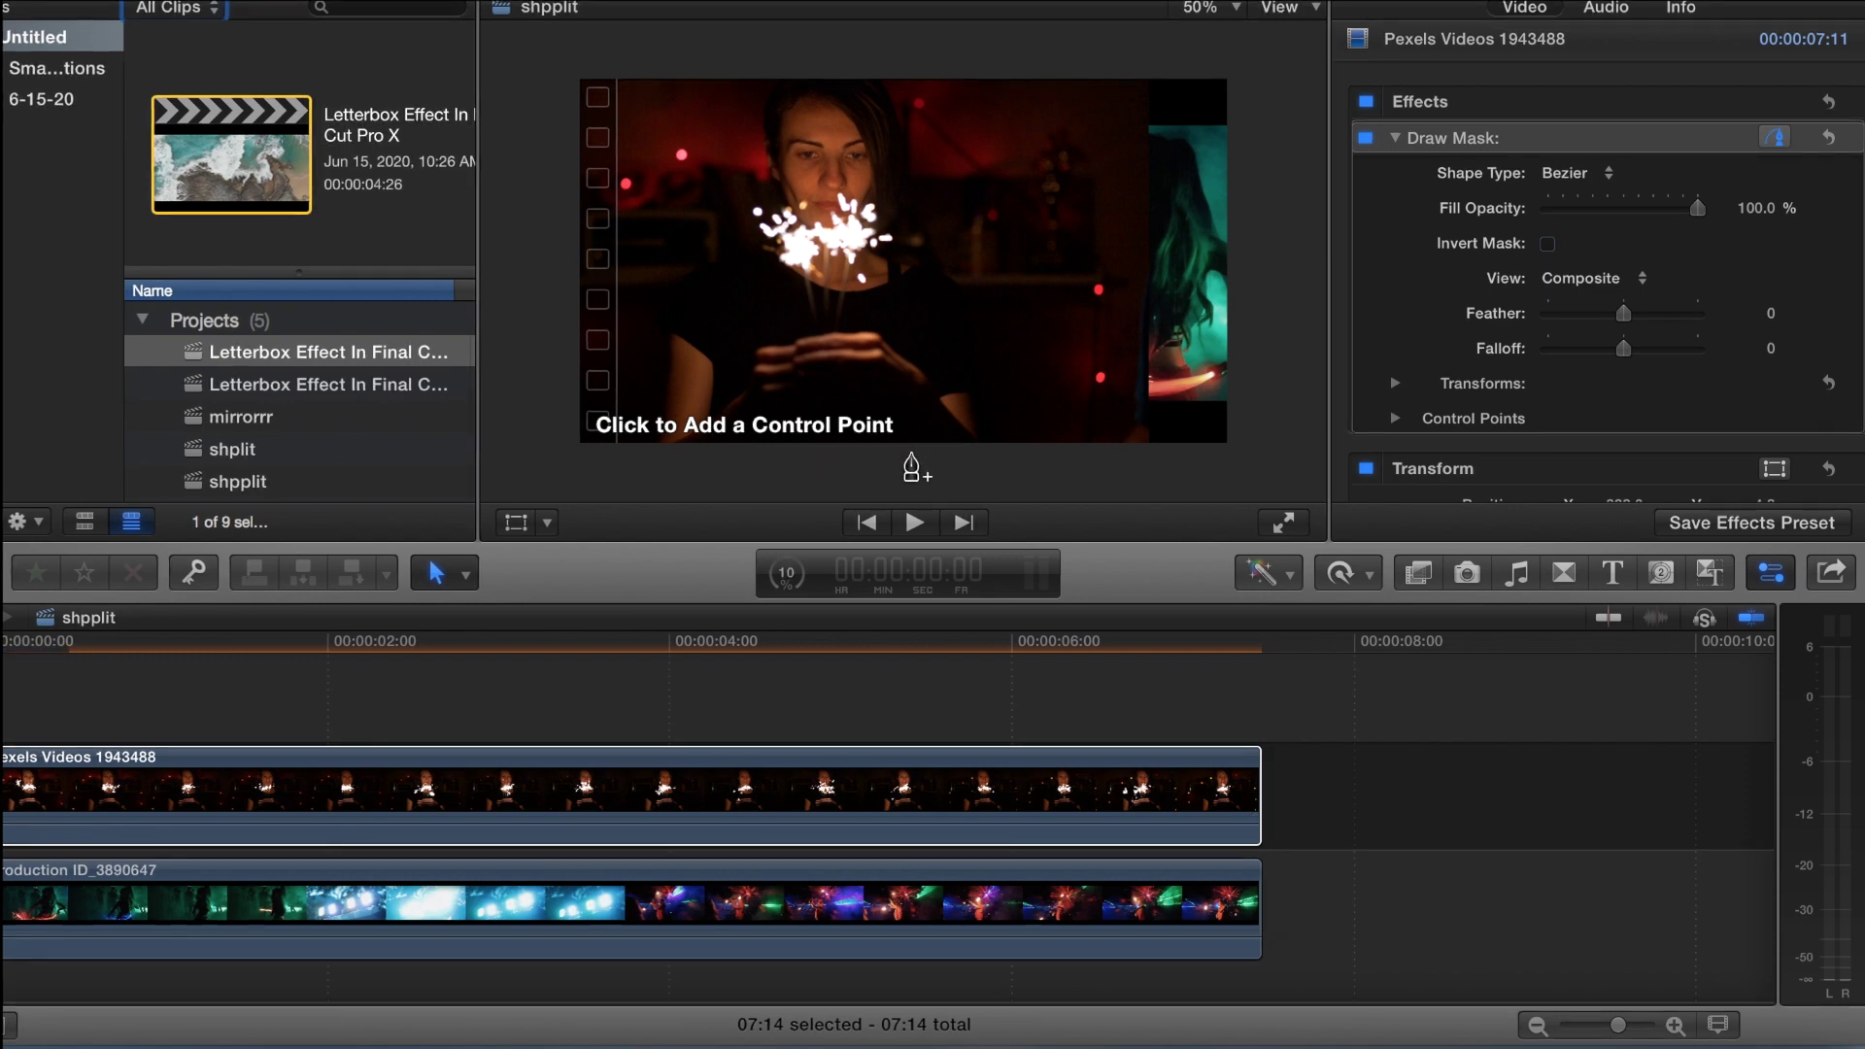
Draw a closed four-point Linear mask around the left half of the Pexels Videos 1943488 picture and play the split screen
{"action": "left_click", "coordinate": [910, 453]}
{"action": "left_click", "coordinate": [907, 74]}
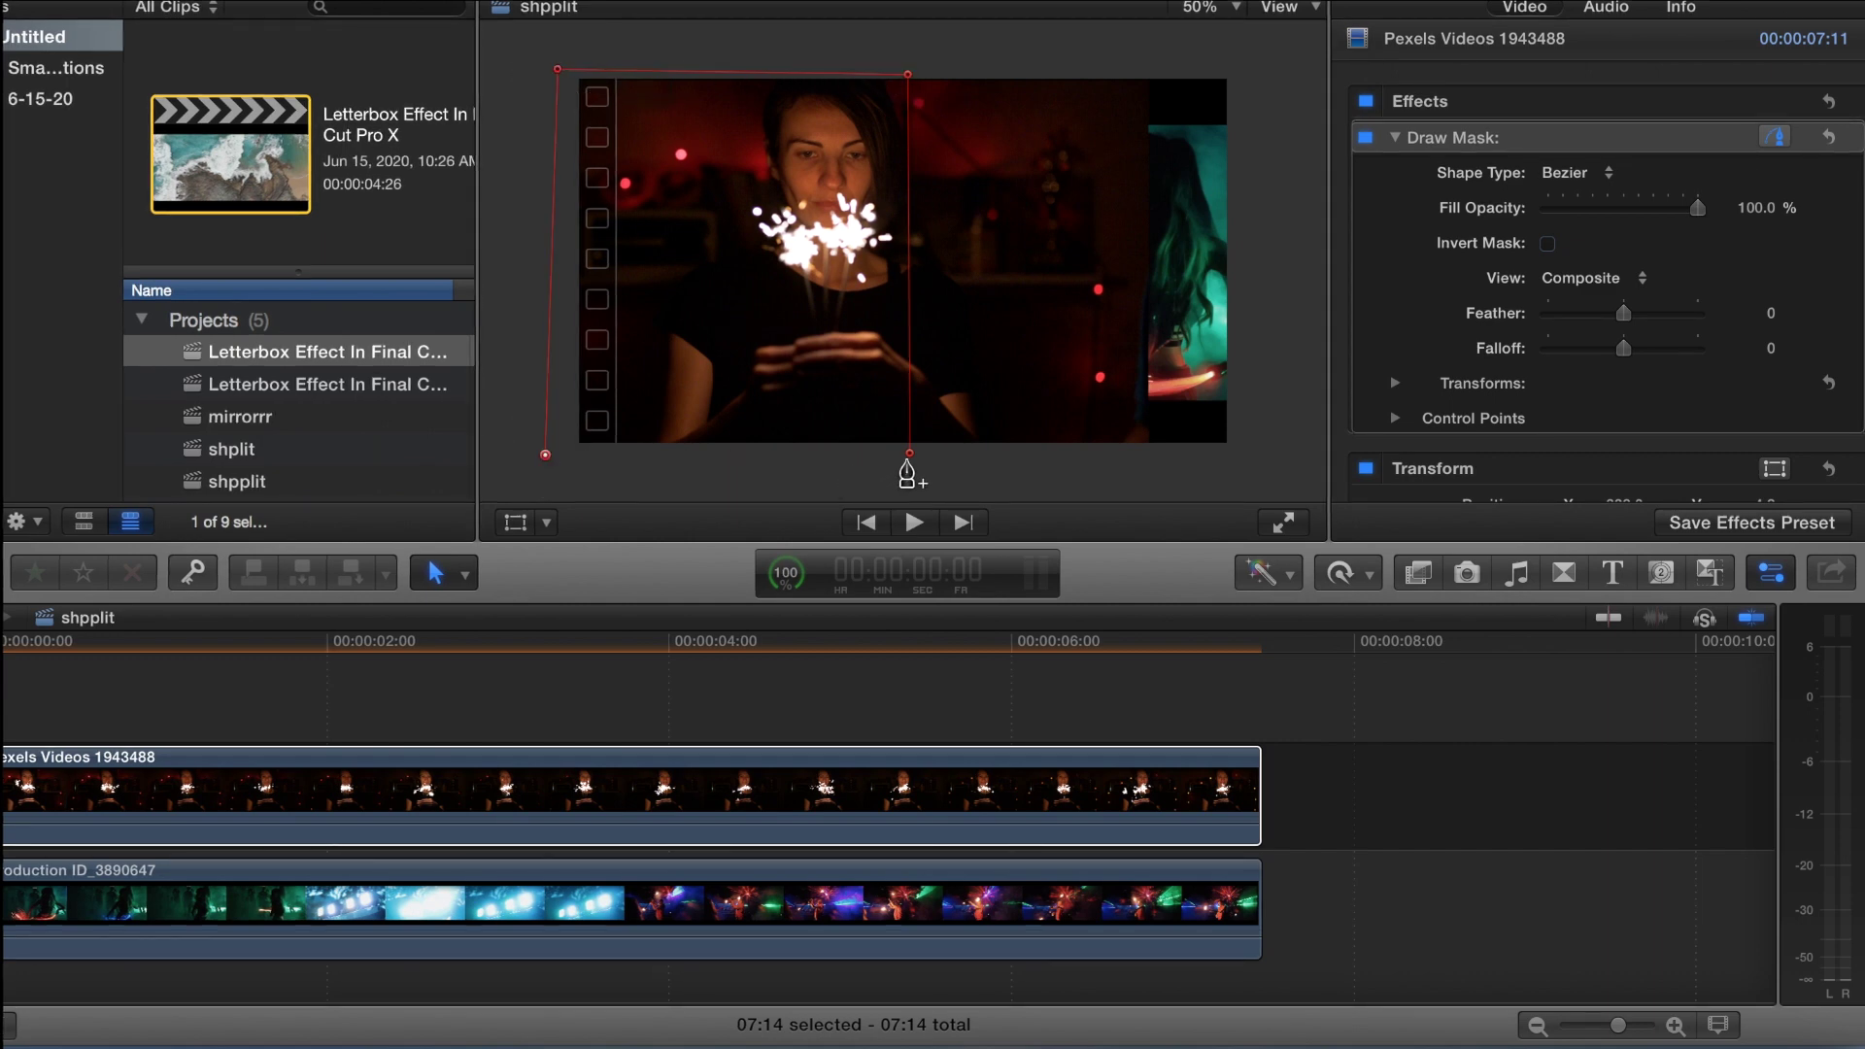
{"action": "left_click", "coordinate": [910, 453]}
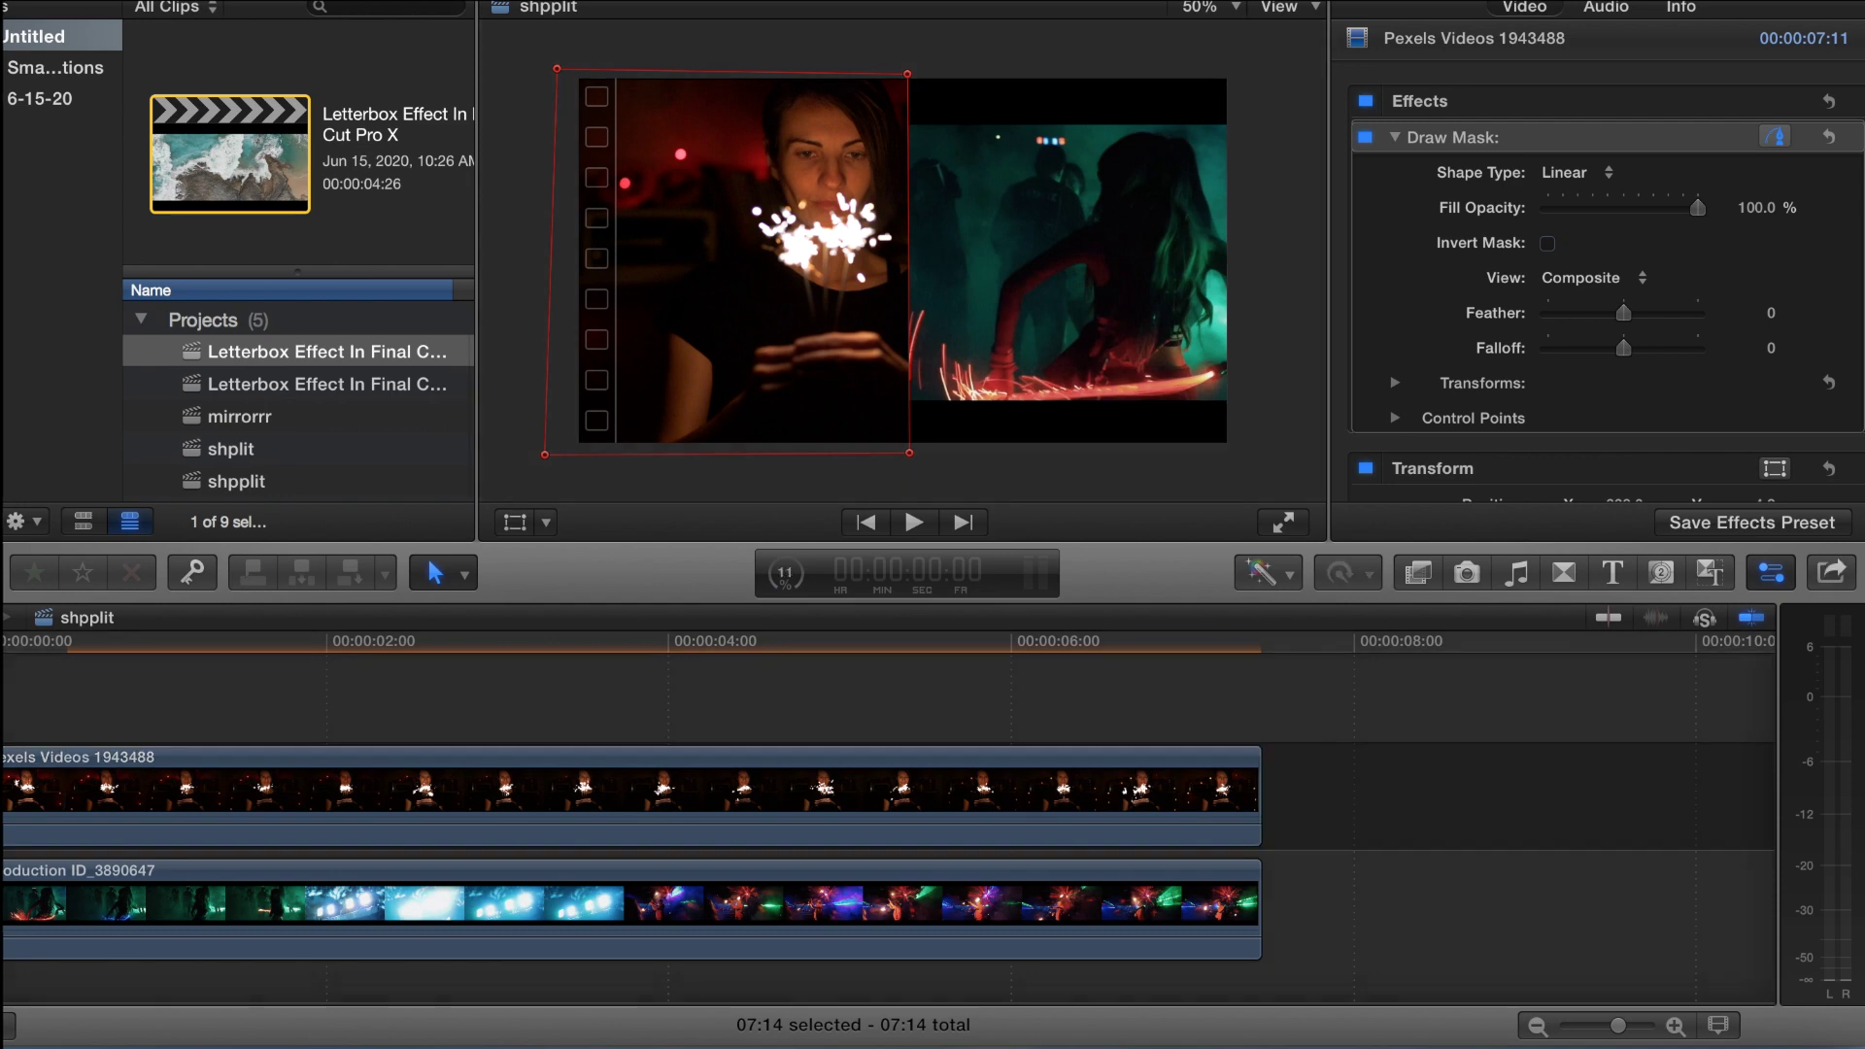
{"action": "key", "text": "space"}
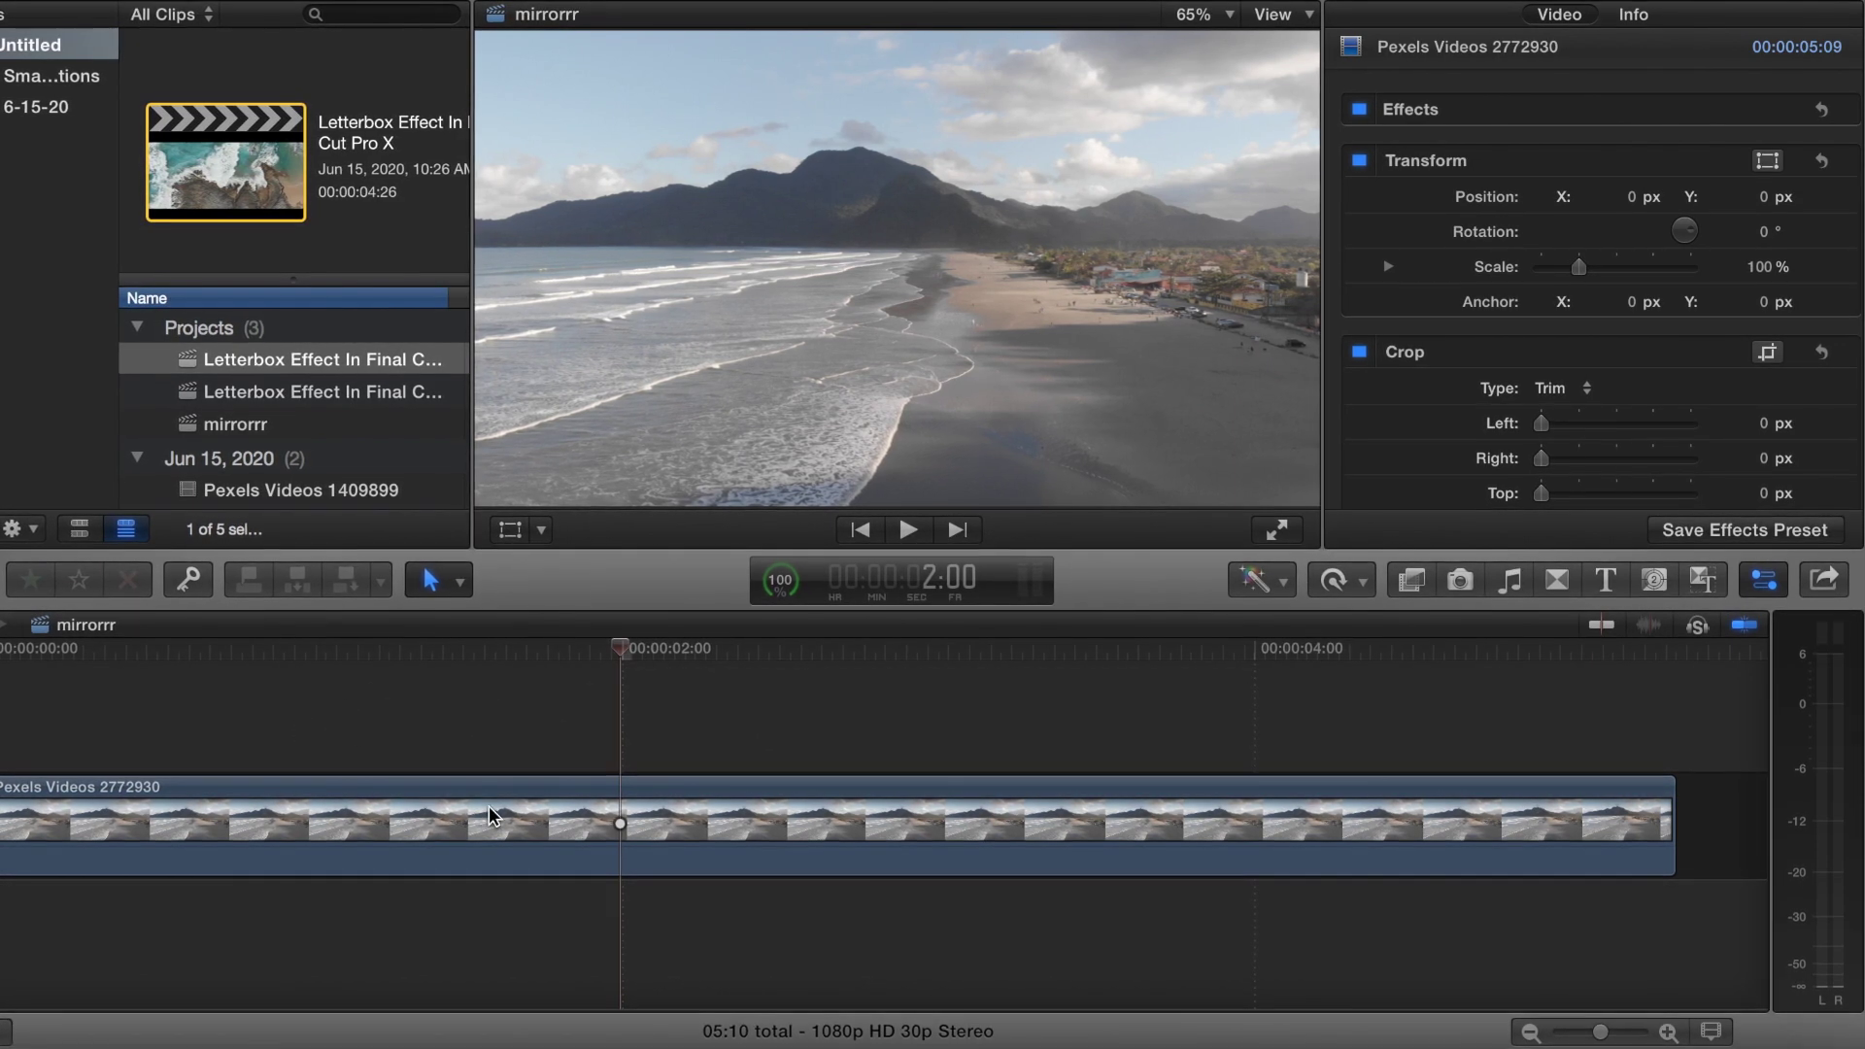
In the mirrorrr project, split the Pexels Videos 2772930 clip at 1:08
{"action": "left_click", "coordinate": [386, 732]}
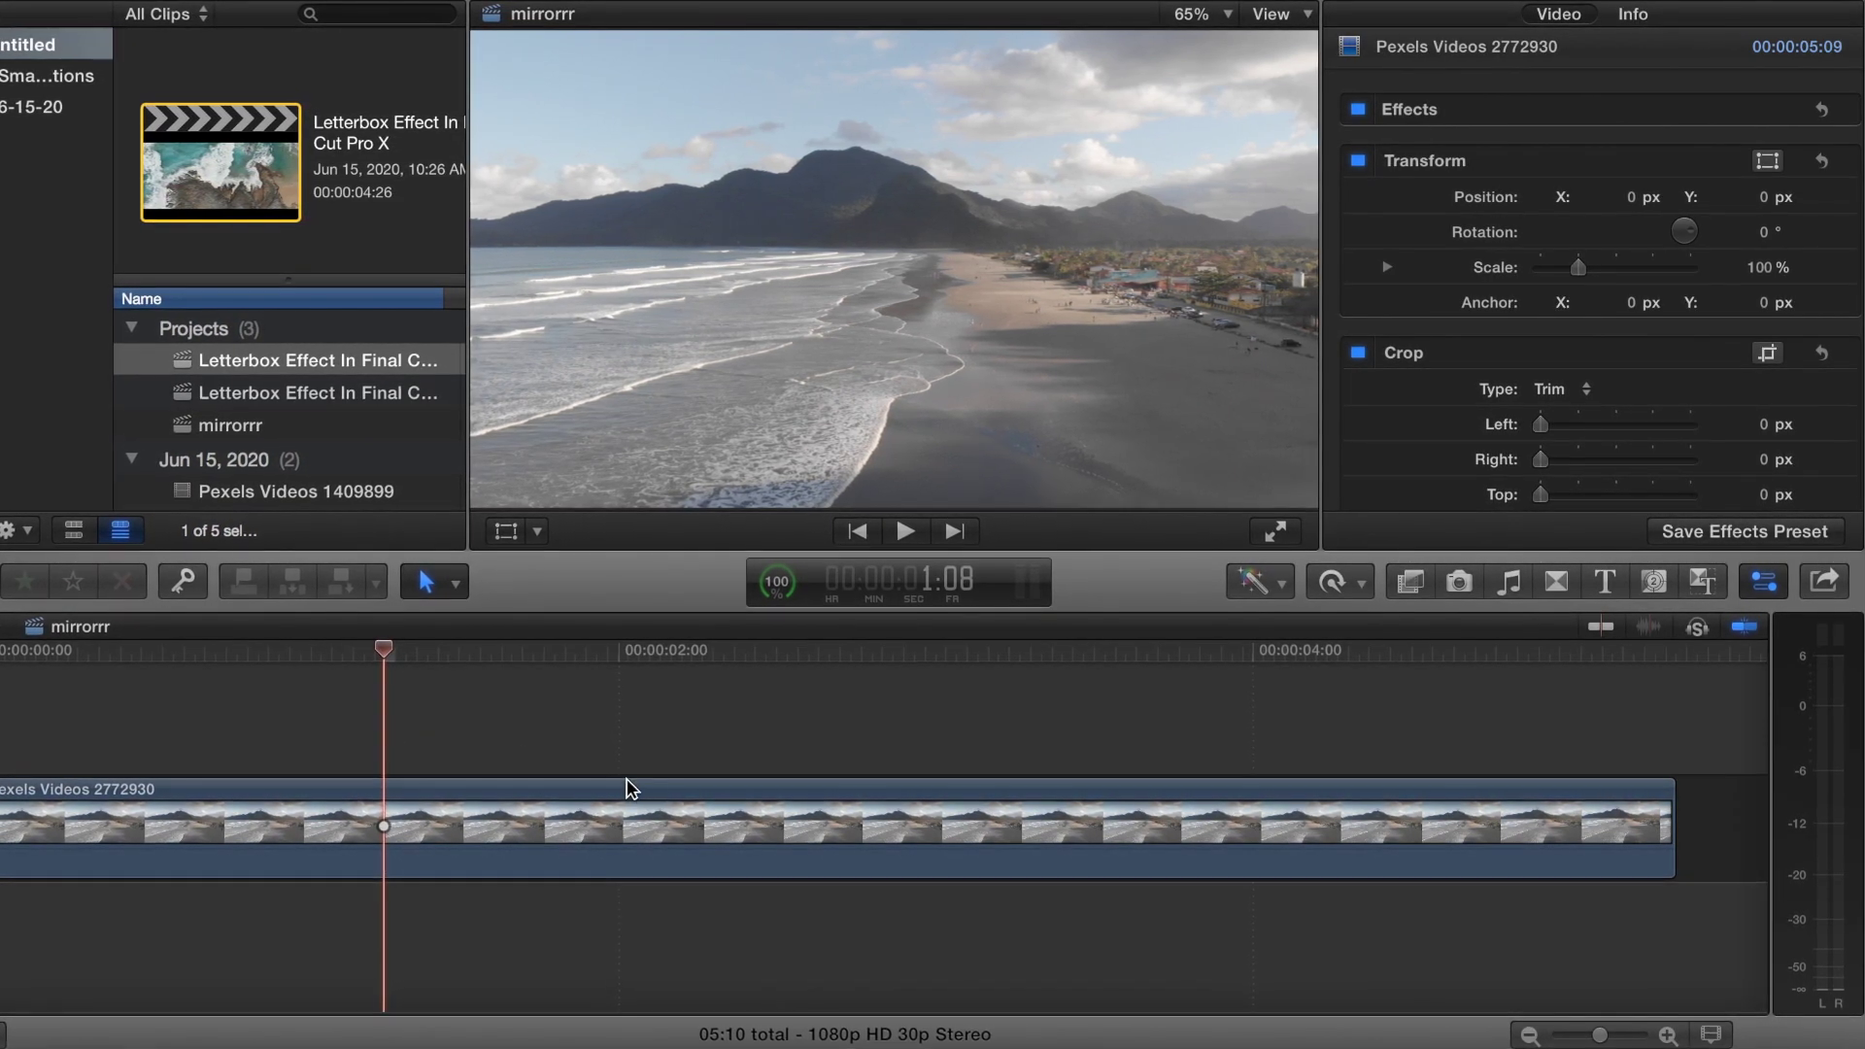
{"action": "left_click", "coordinate": [679, 808]}
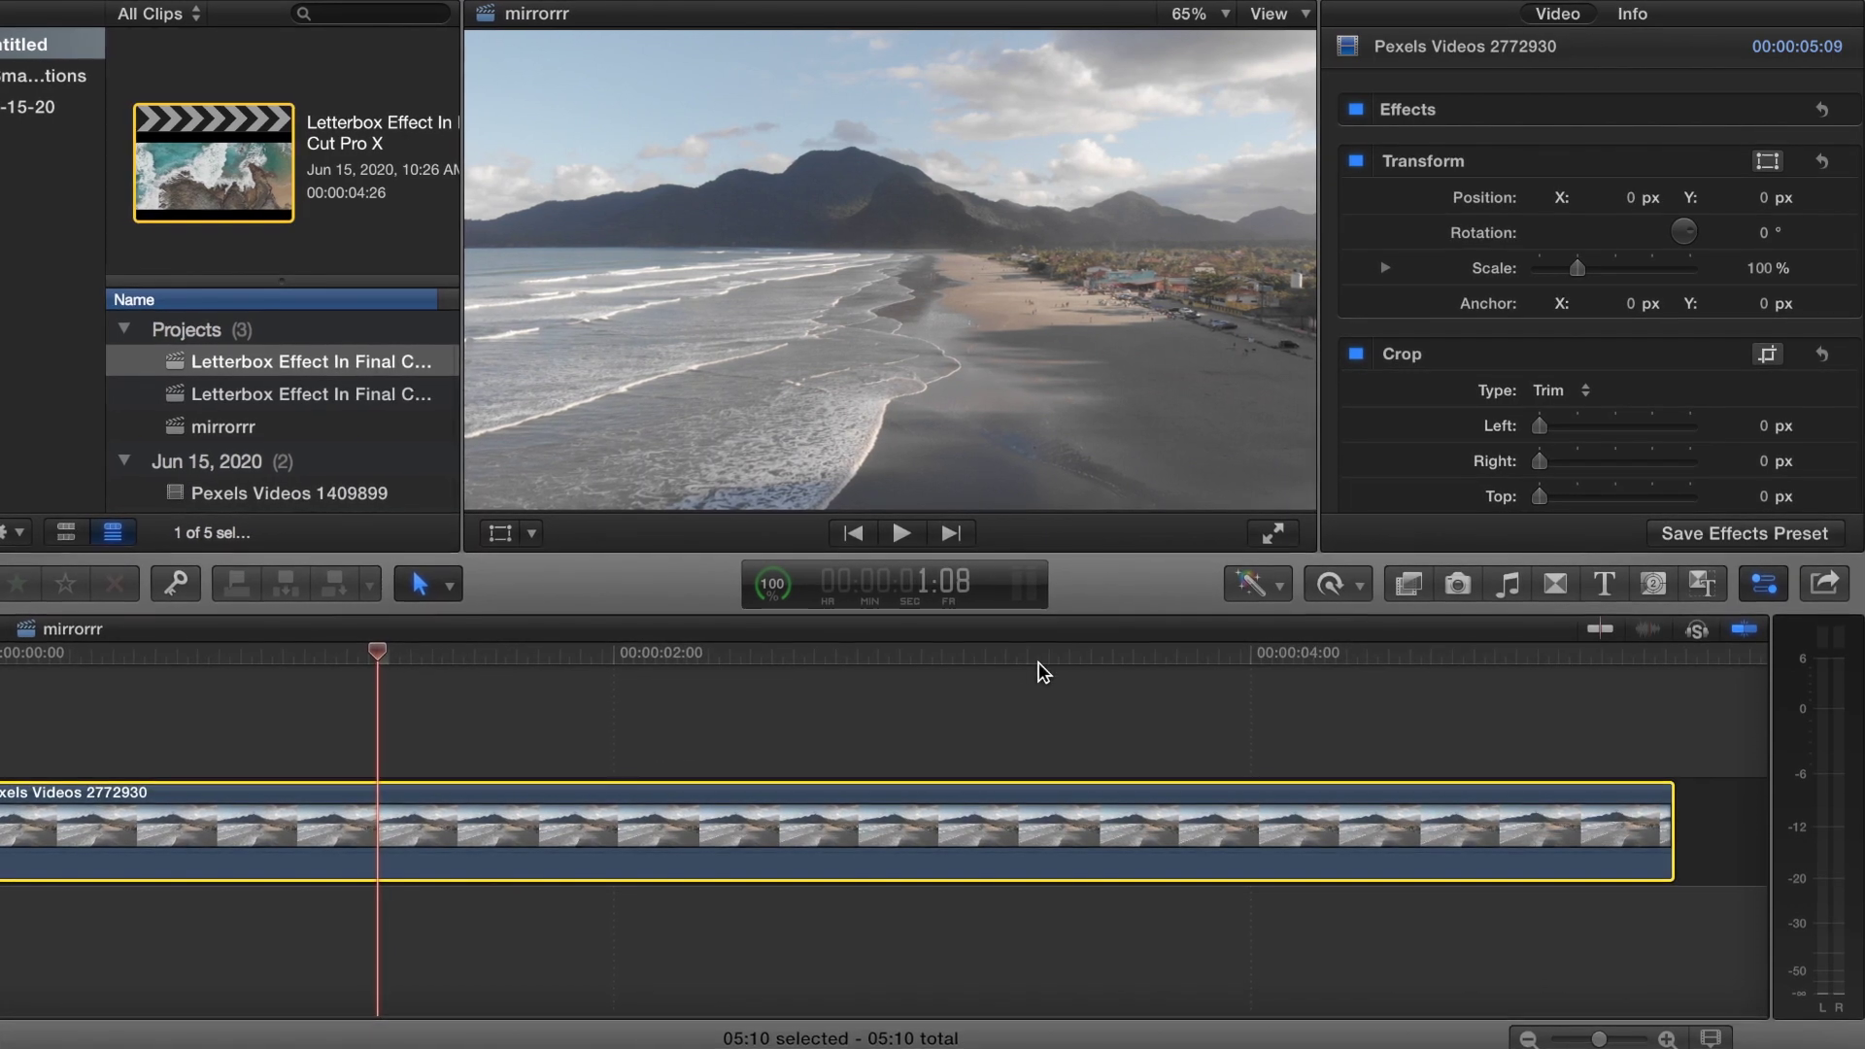
{"action": "key", "text": "l"}
{"action": "key", "text": "super+b"}
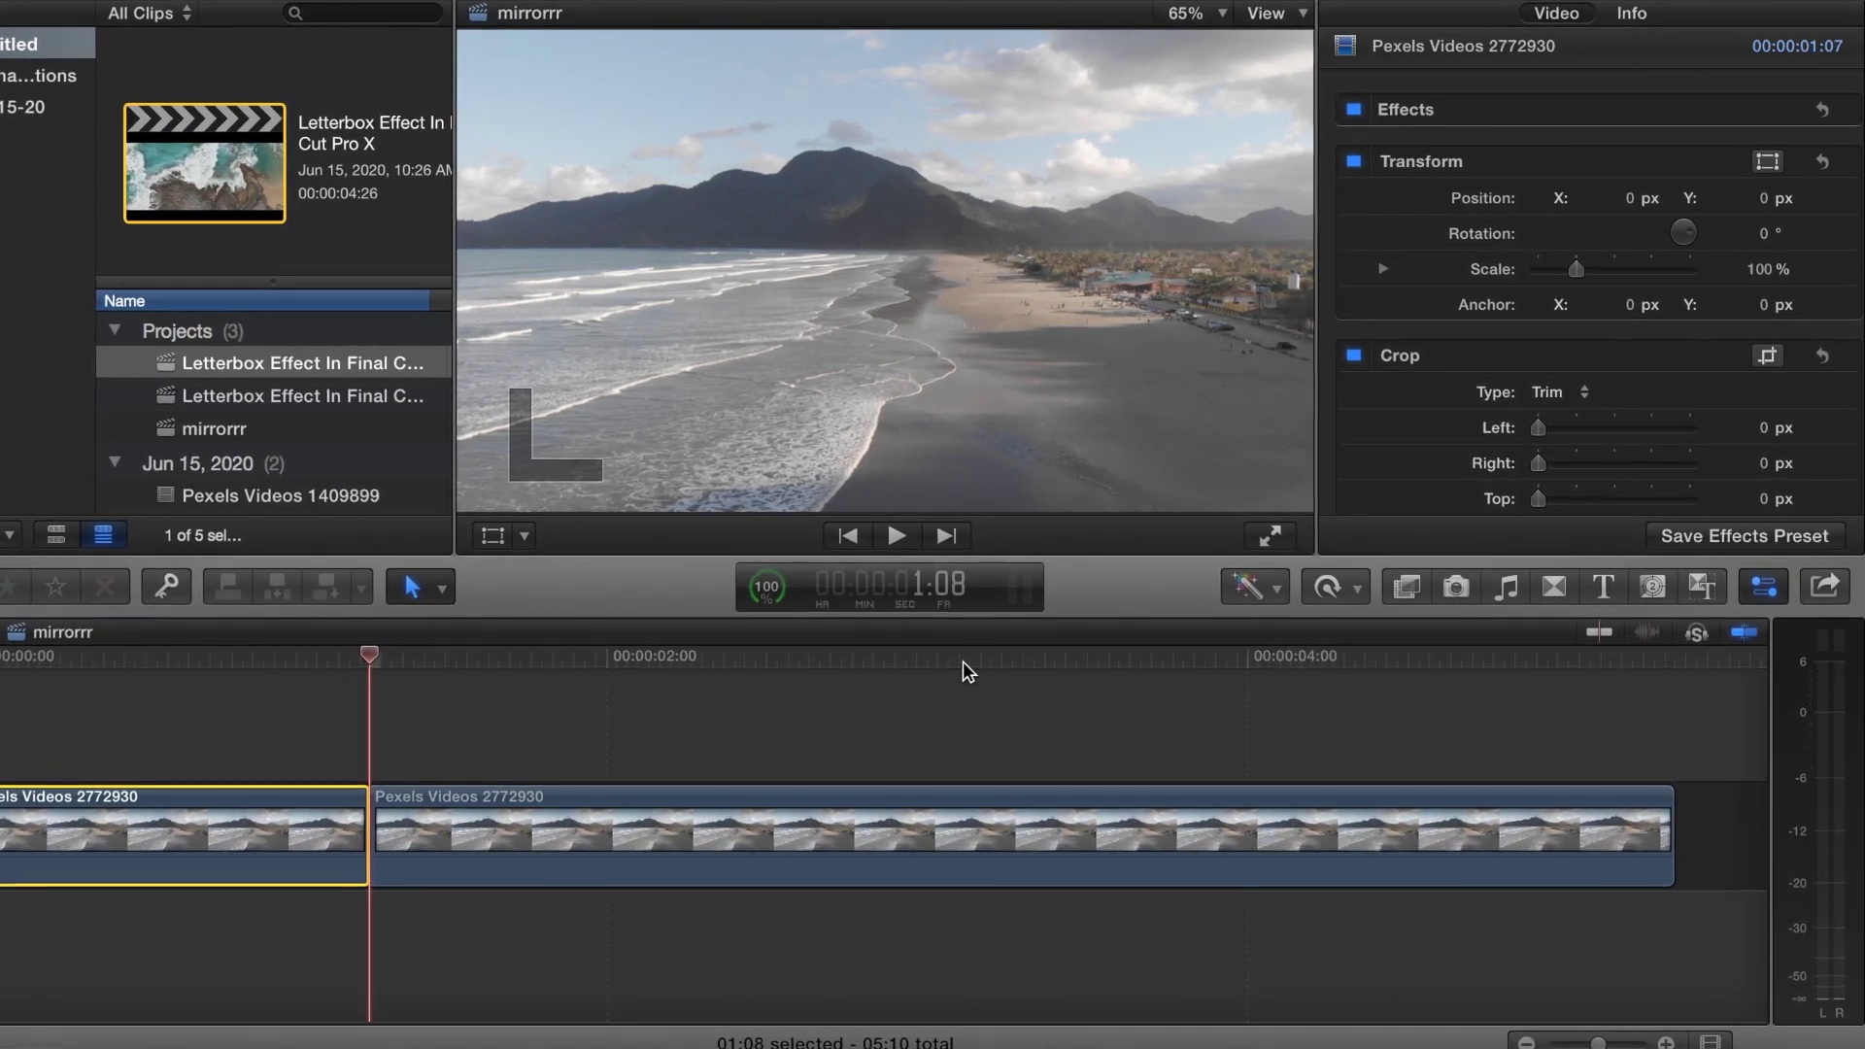
Find the Mirror effect and apply it to the second Pexels Videos 2772930 segment
{"action": "left_click", "coordinate": [671, 838]}
{"action": "left_click", "coordinate": [680, 816]}
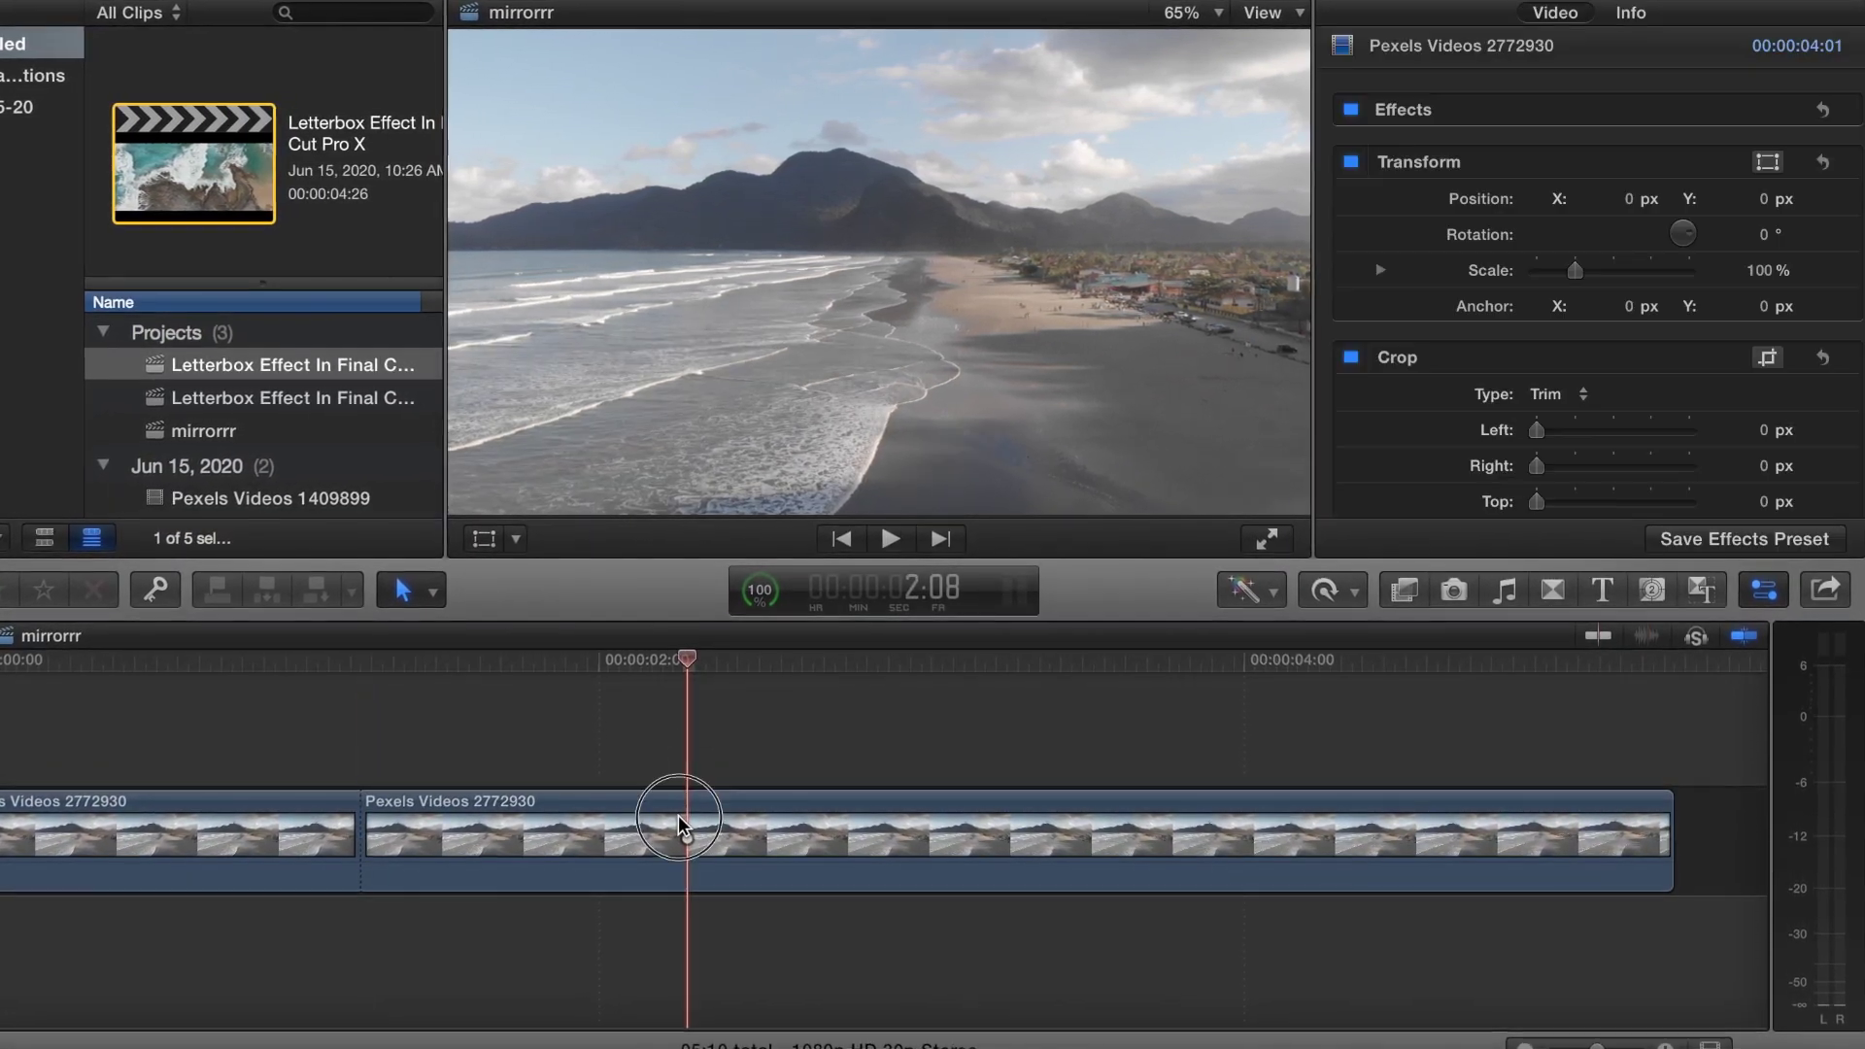
{"action": "left_click", "coordinate": [1403, 592]}
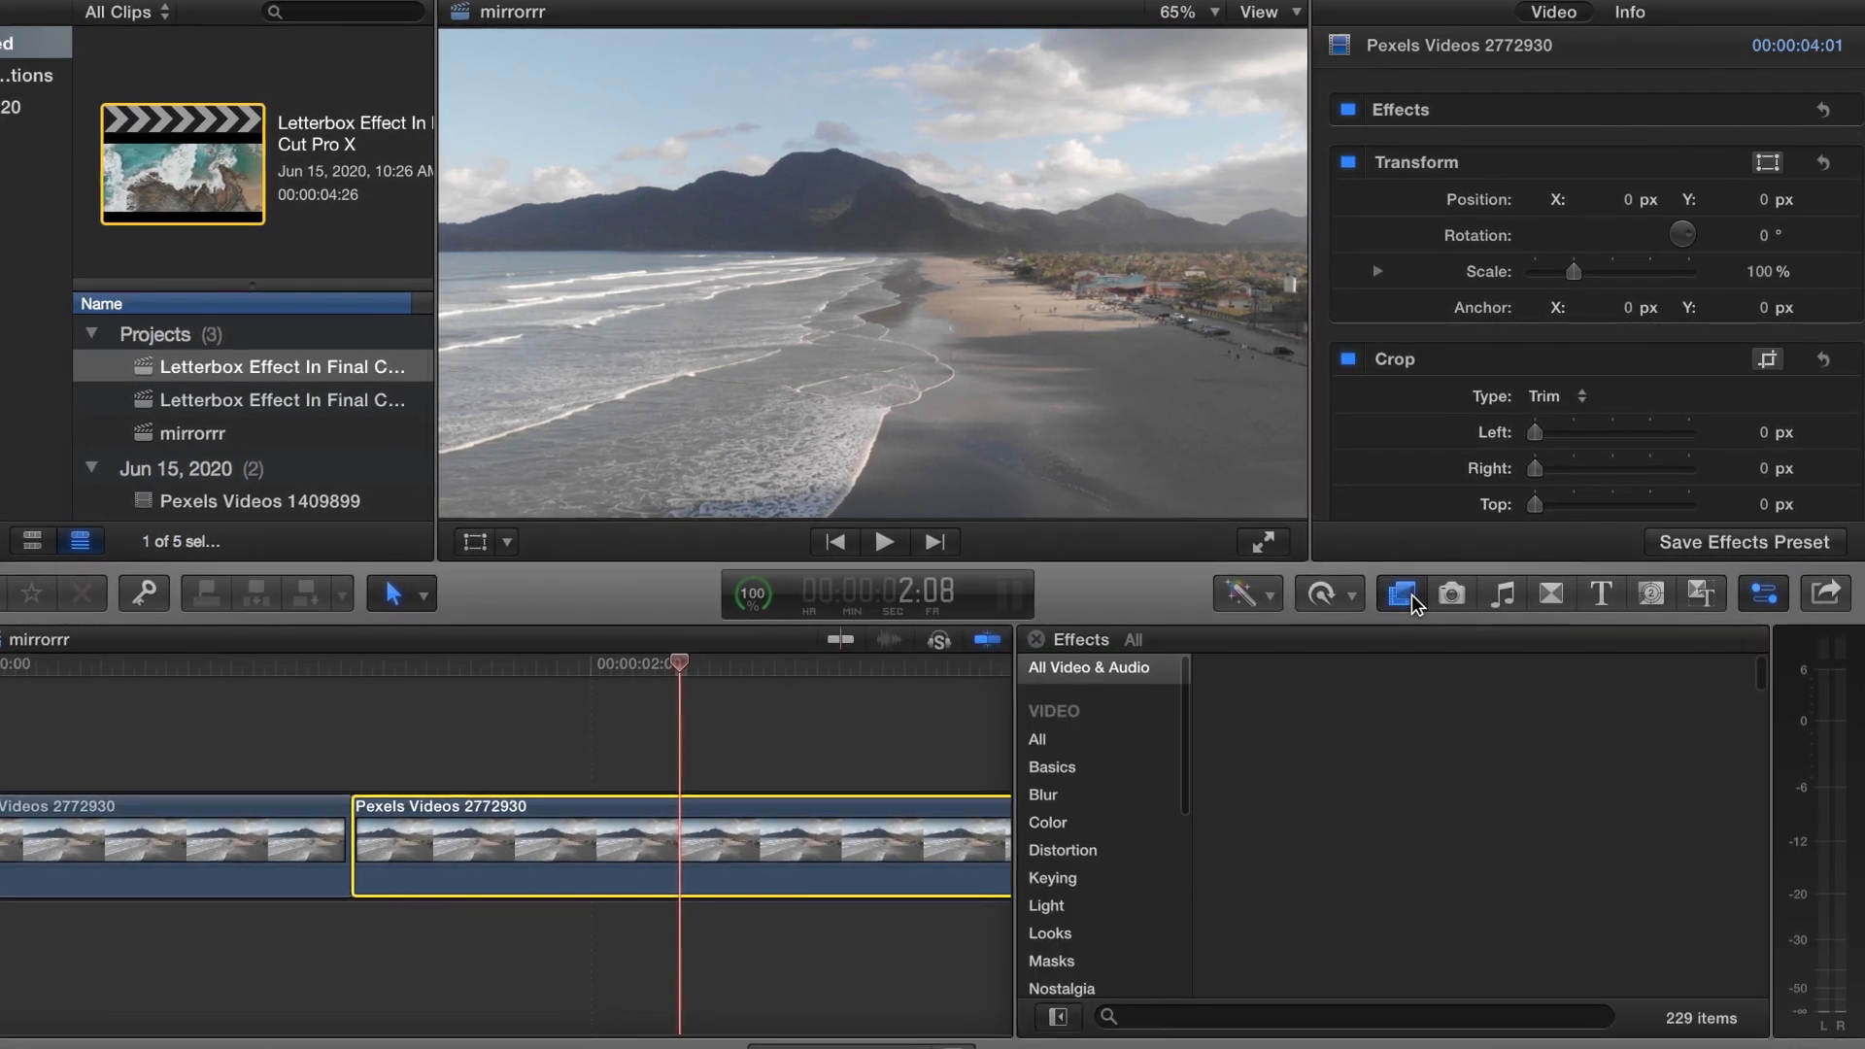
{"action": "left_click", "coordinate": [1179, 1019]}
{"action": "type", "text": "mirr"}
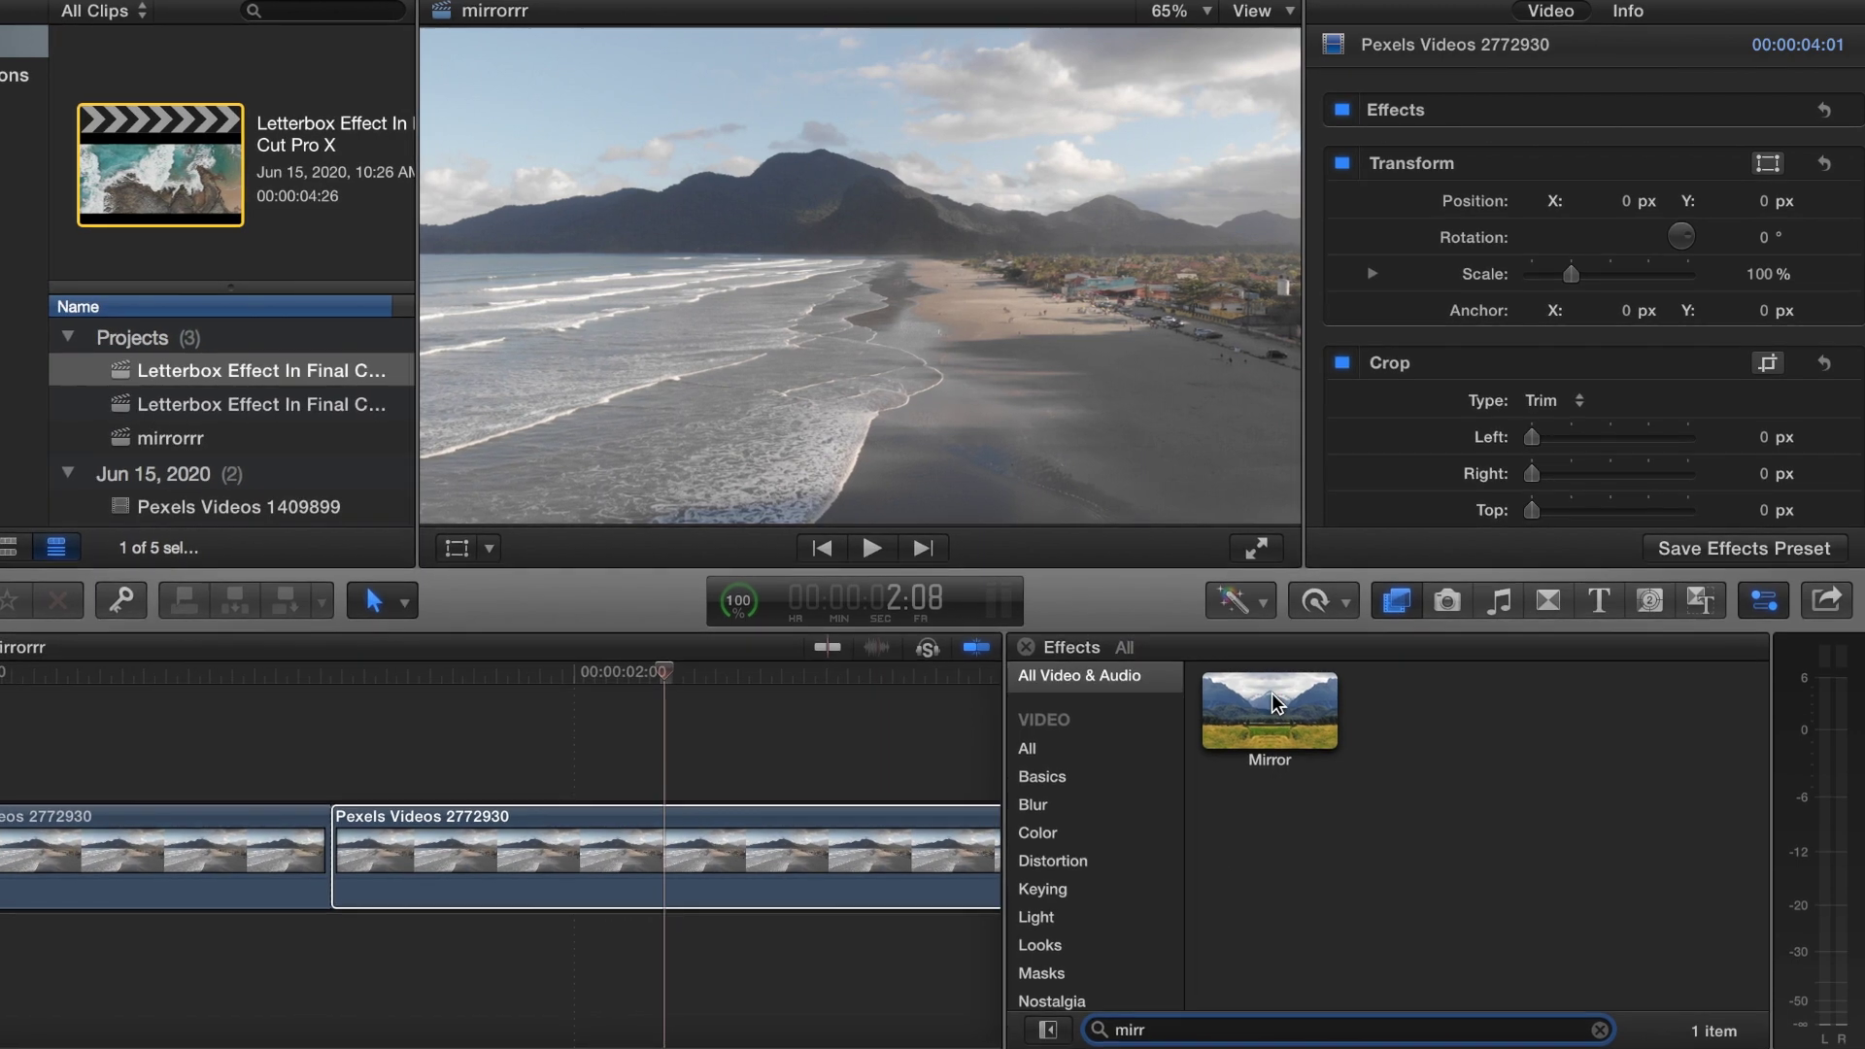
{"action": "left_click_drag", "start_coordinate": [1270, 709], "coordinate": [741, 837]}
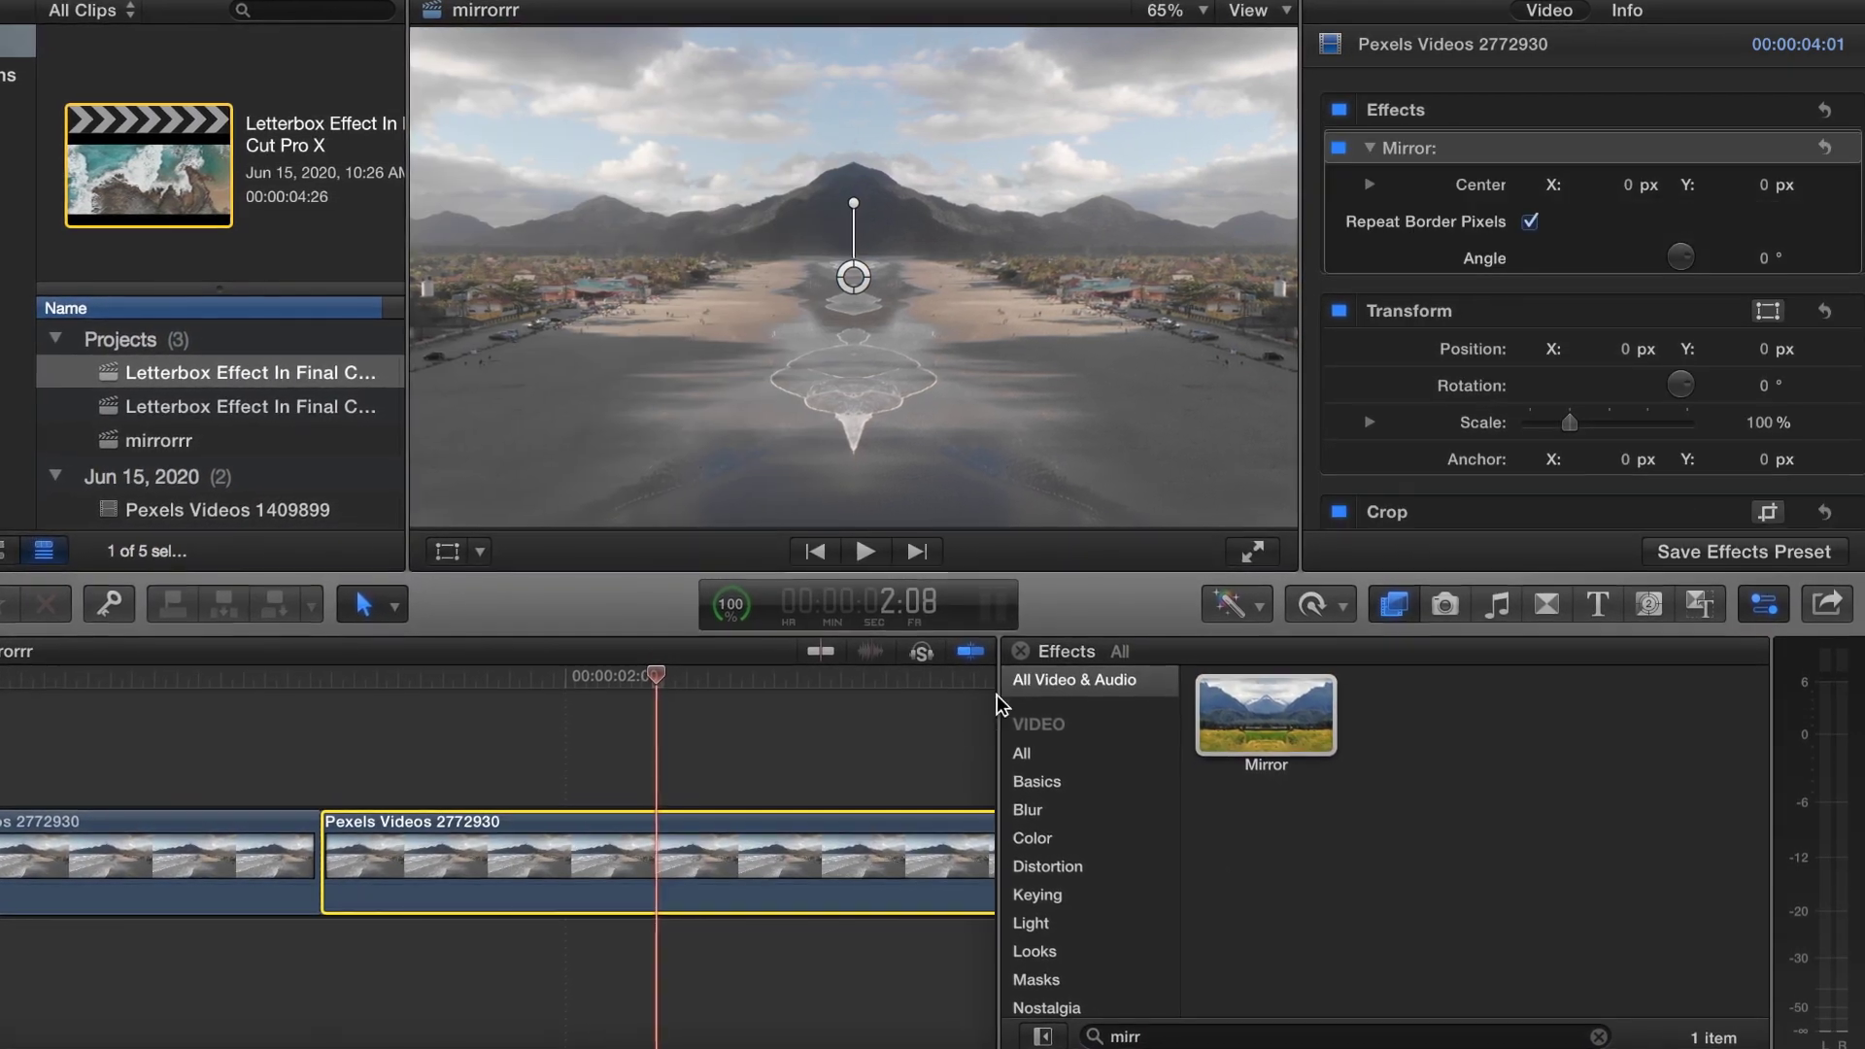
{"action": "left_click", "coordinate": [1021, 650]}
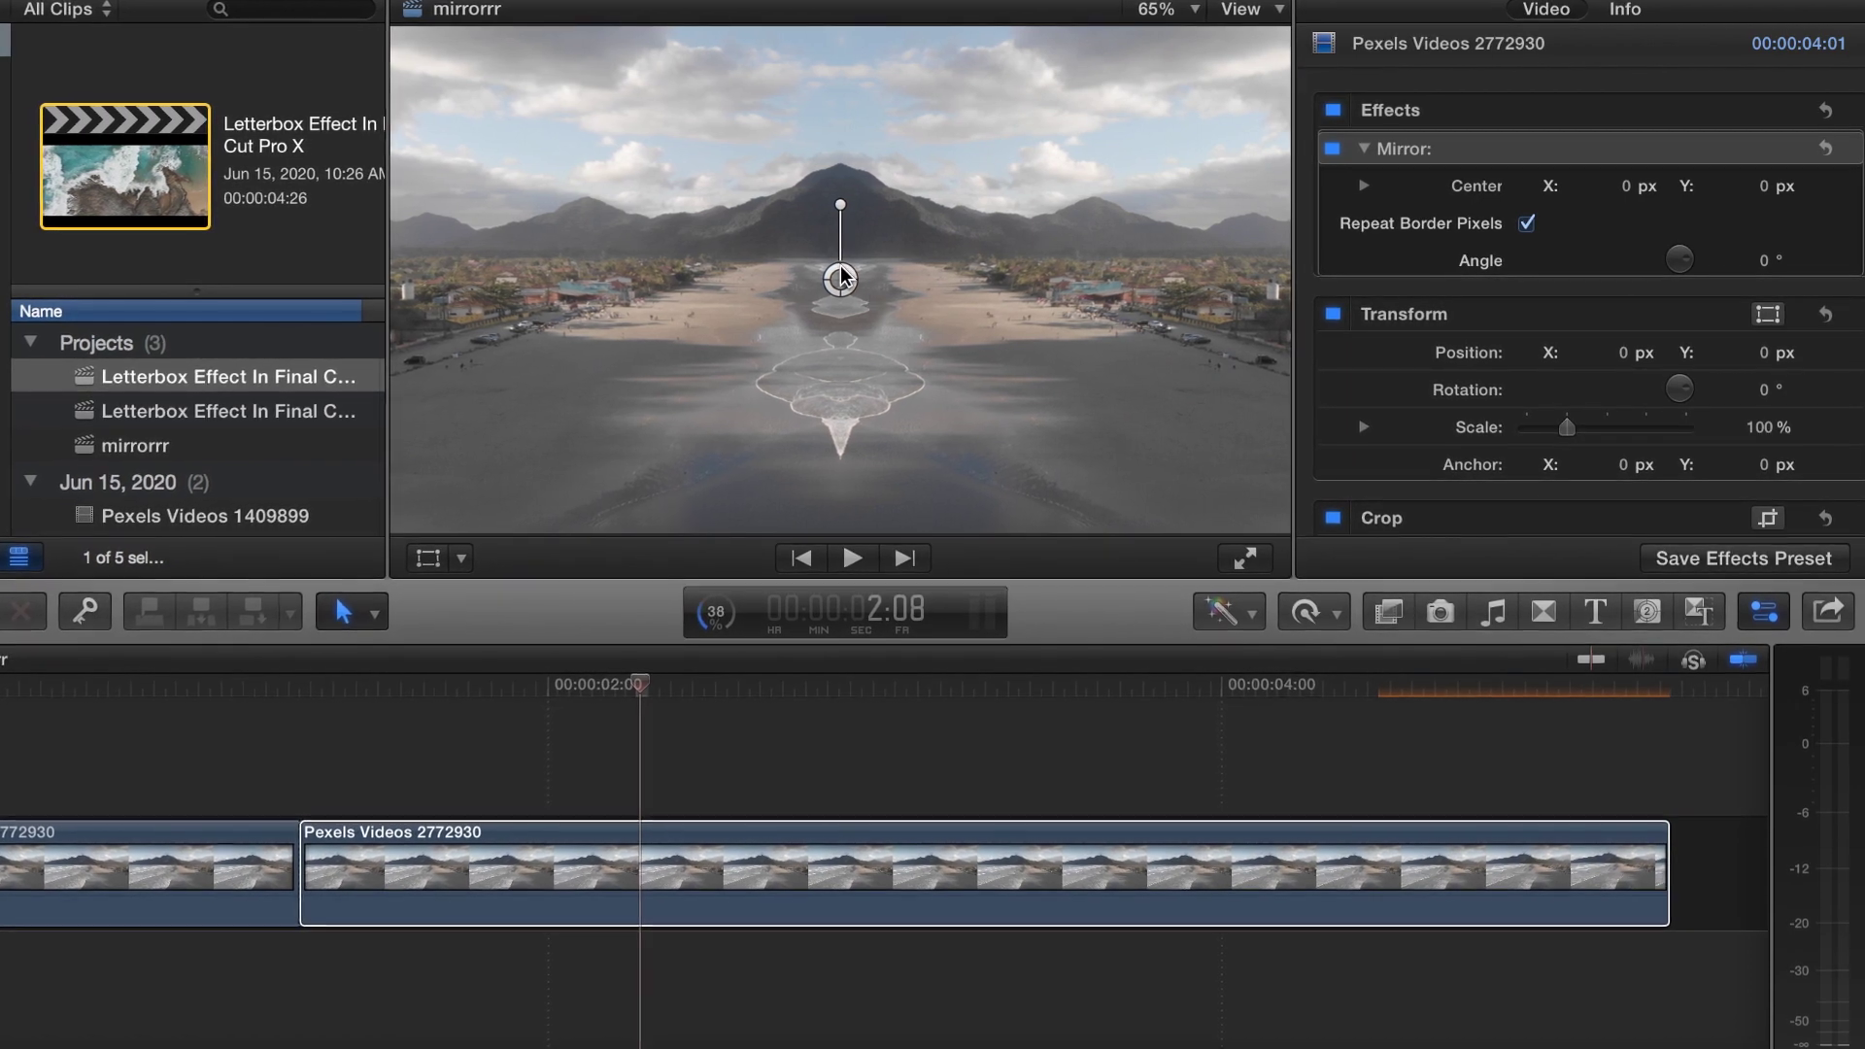
Shift the Mirror center to X 0.02 px, rotate its angle to 271.0°, and play the result
{"action": "mouse_move", "coordinate": [841, 279]}
{"action": "left_mouse_down"}
{"action": "mouse_move", "coordinate": [661, 287]}
{"action": "mouse_move", "coordinate": [831, 288]}
{"action": "left_mouse_up"}
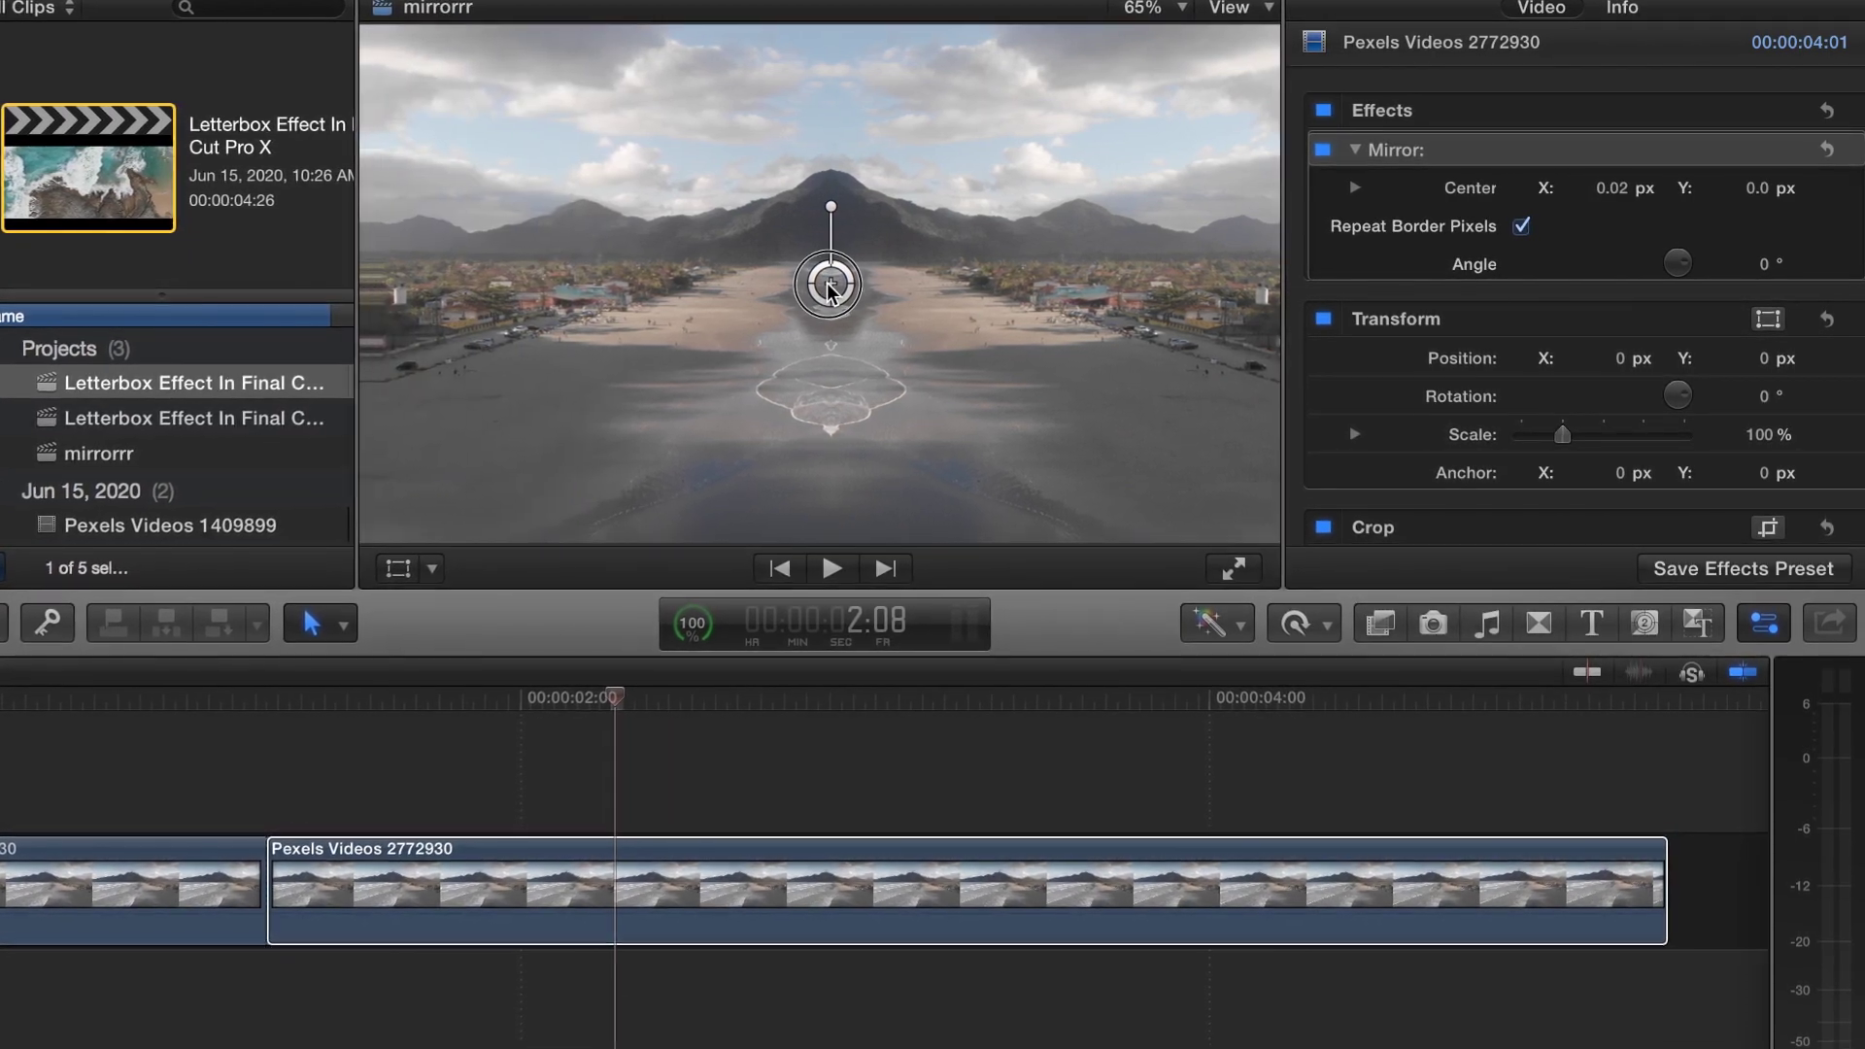
{"action": "left_click_drag", "start_coordinate": [828, 203], "coordinate": [914, 301]}
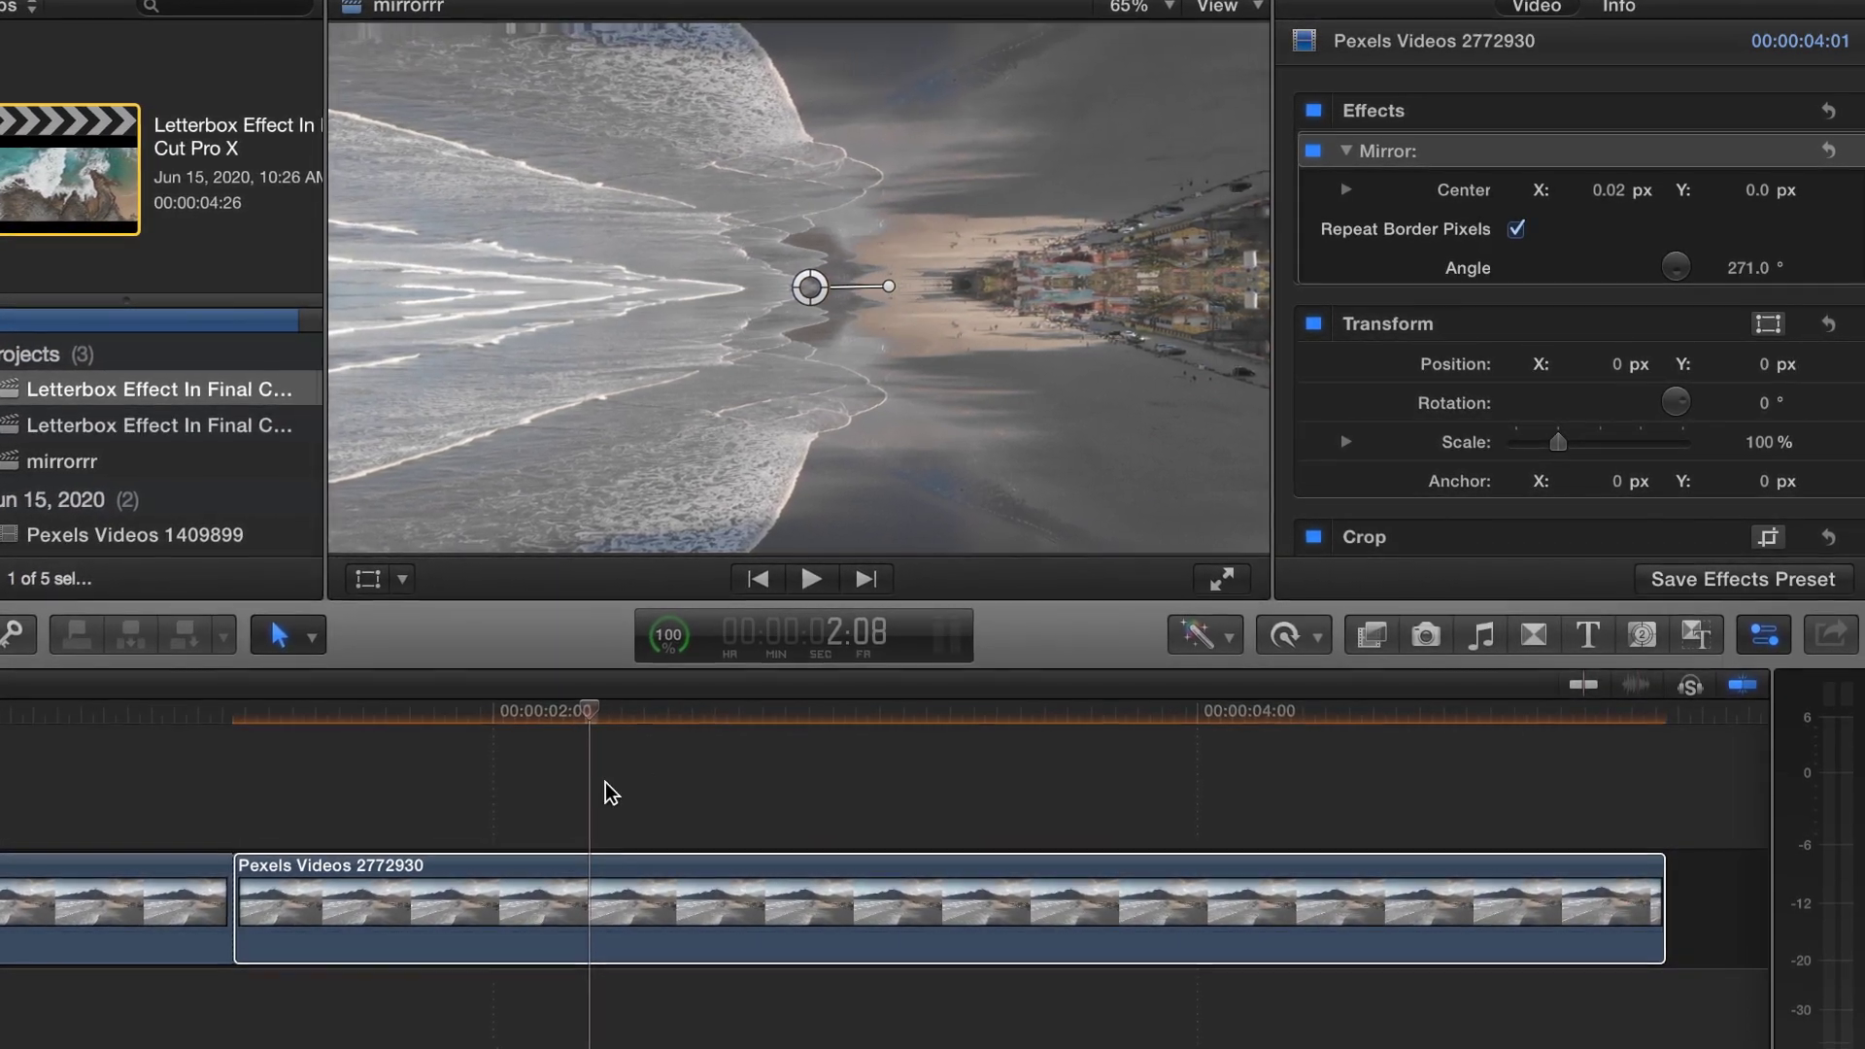
{"action": "key", "text": "space"}
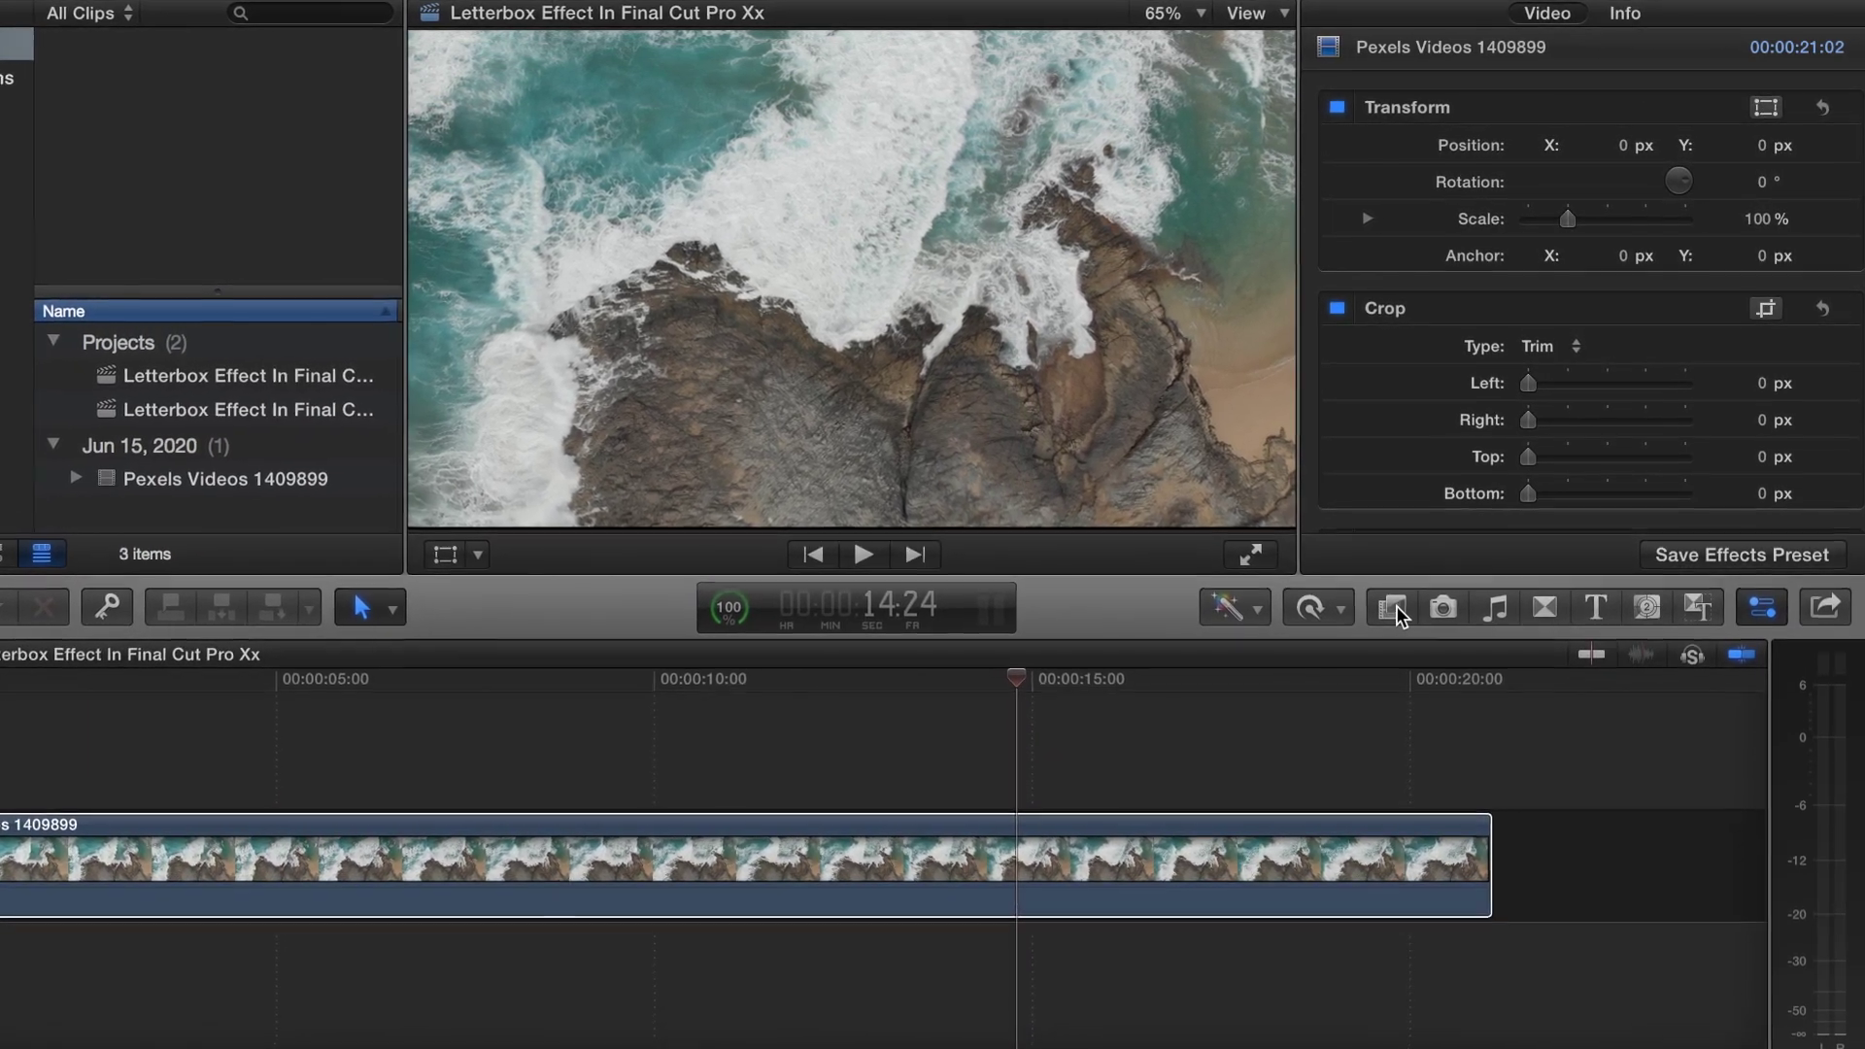
In the Letterbox Effect In Final Cut Pro Xx project, find the Letterbox effect and apply it to the Pexels Videos 1409899 clip
{"action": "left_click", "coordinate": [1396, 605]}
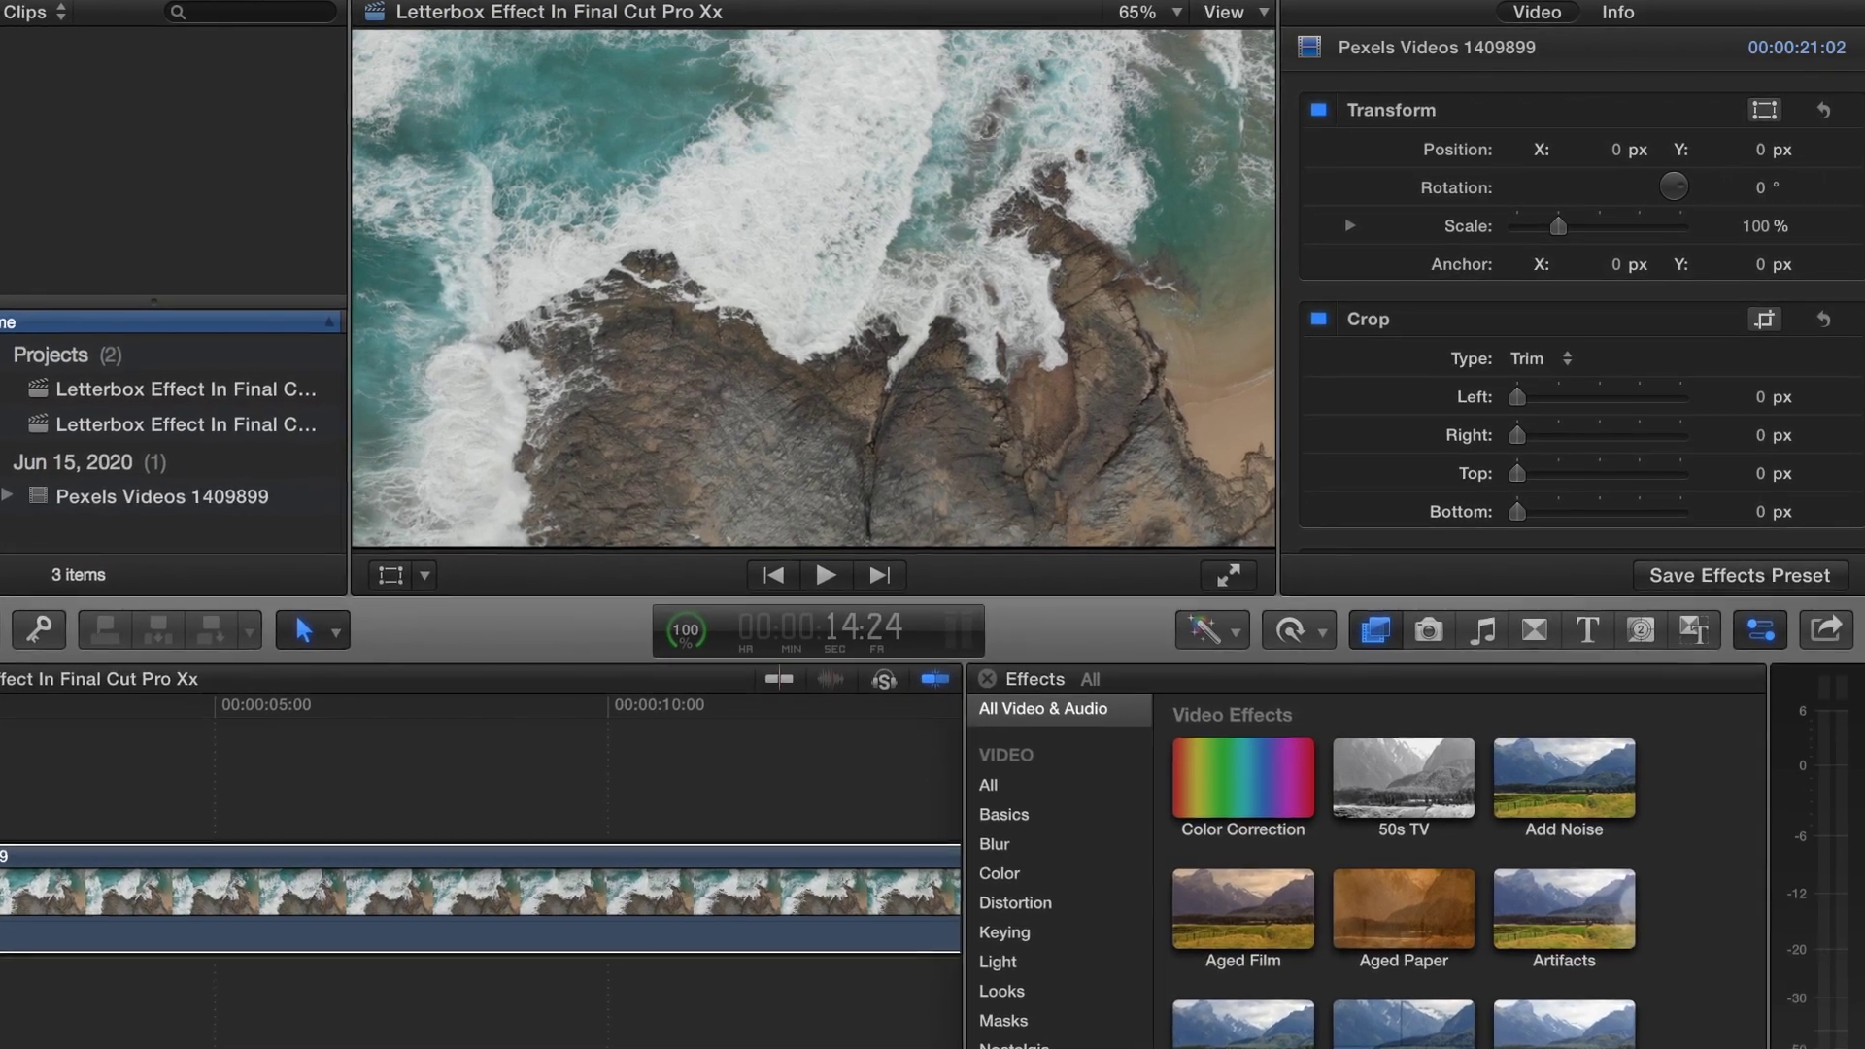
{"action": "type", "text": "letterbox"}
{"action": "left_click_drag", "start_coordinate": [1233, 757], "coordinate": [697, 917]}
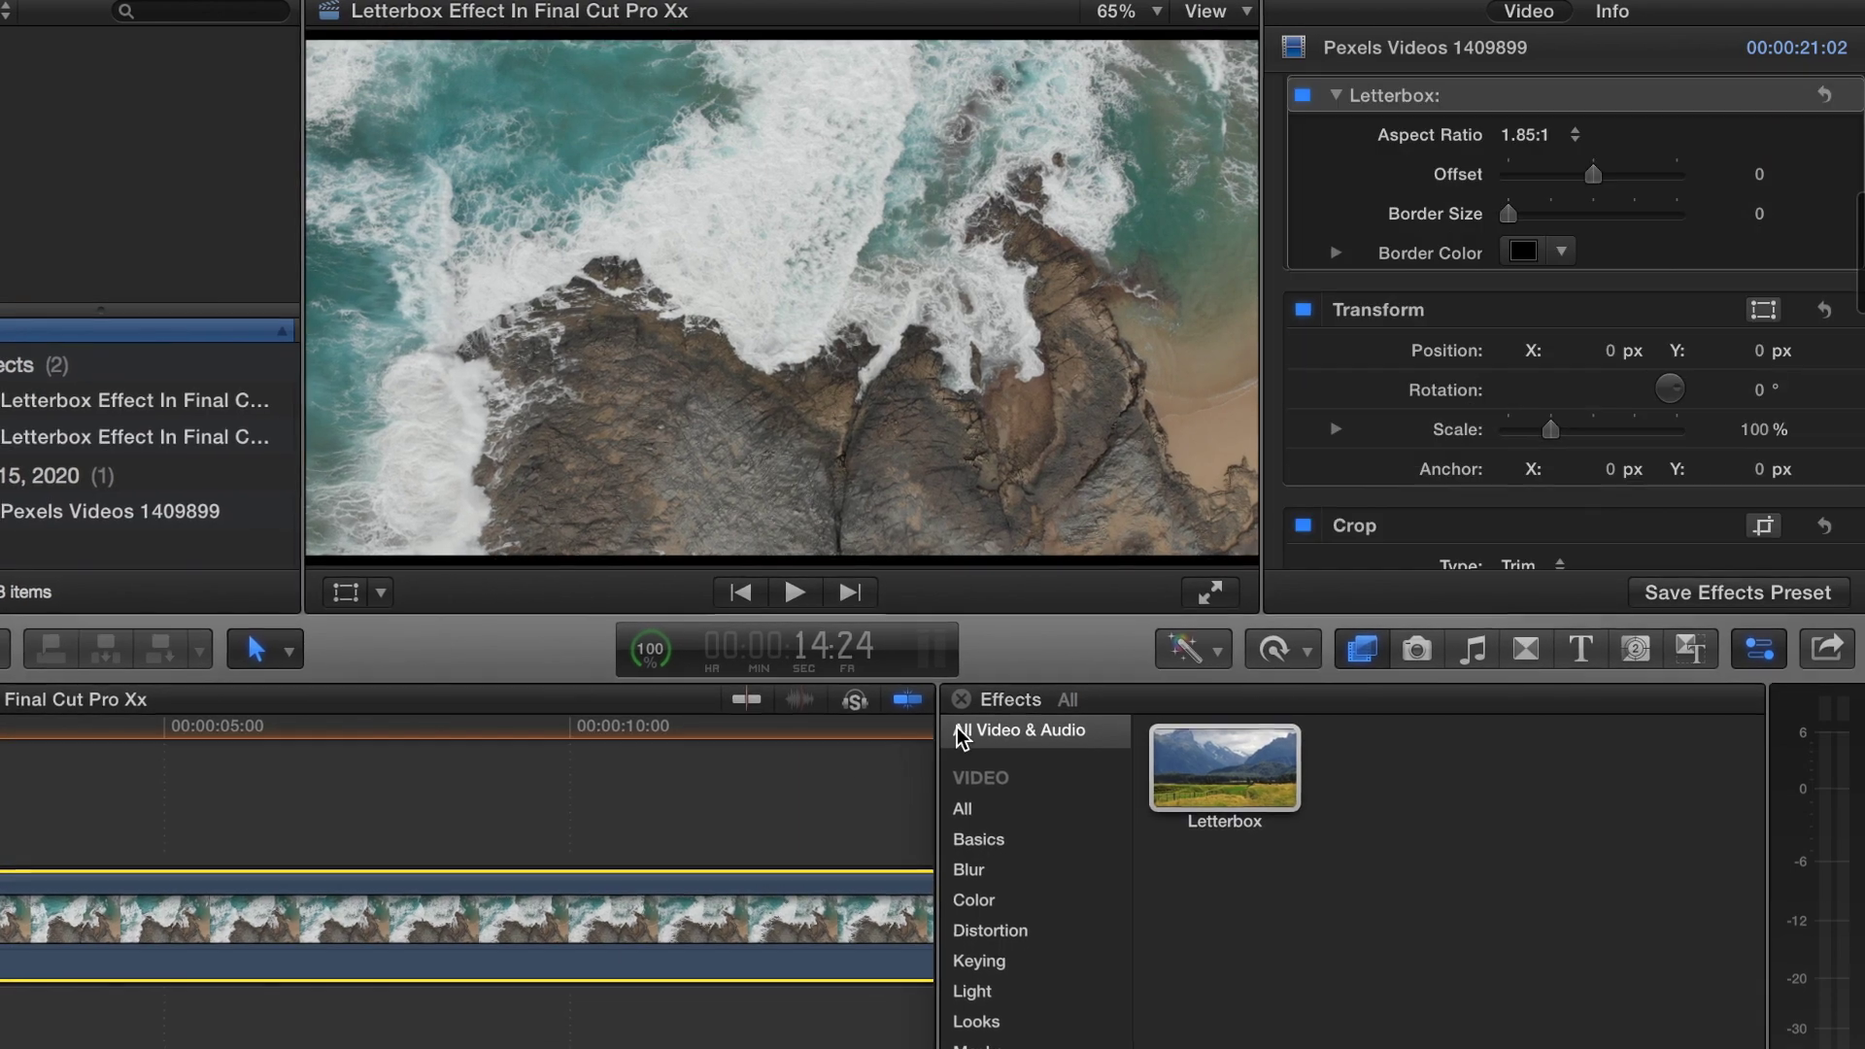
{"action": "left_click", "coordinate": [962, 697]}
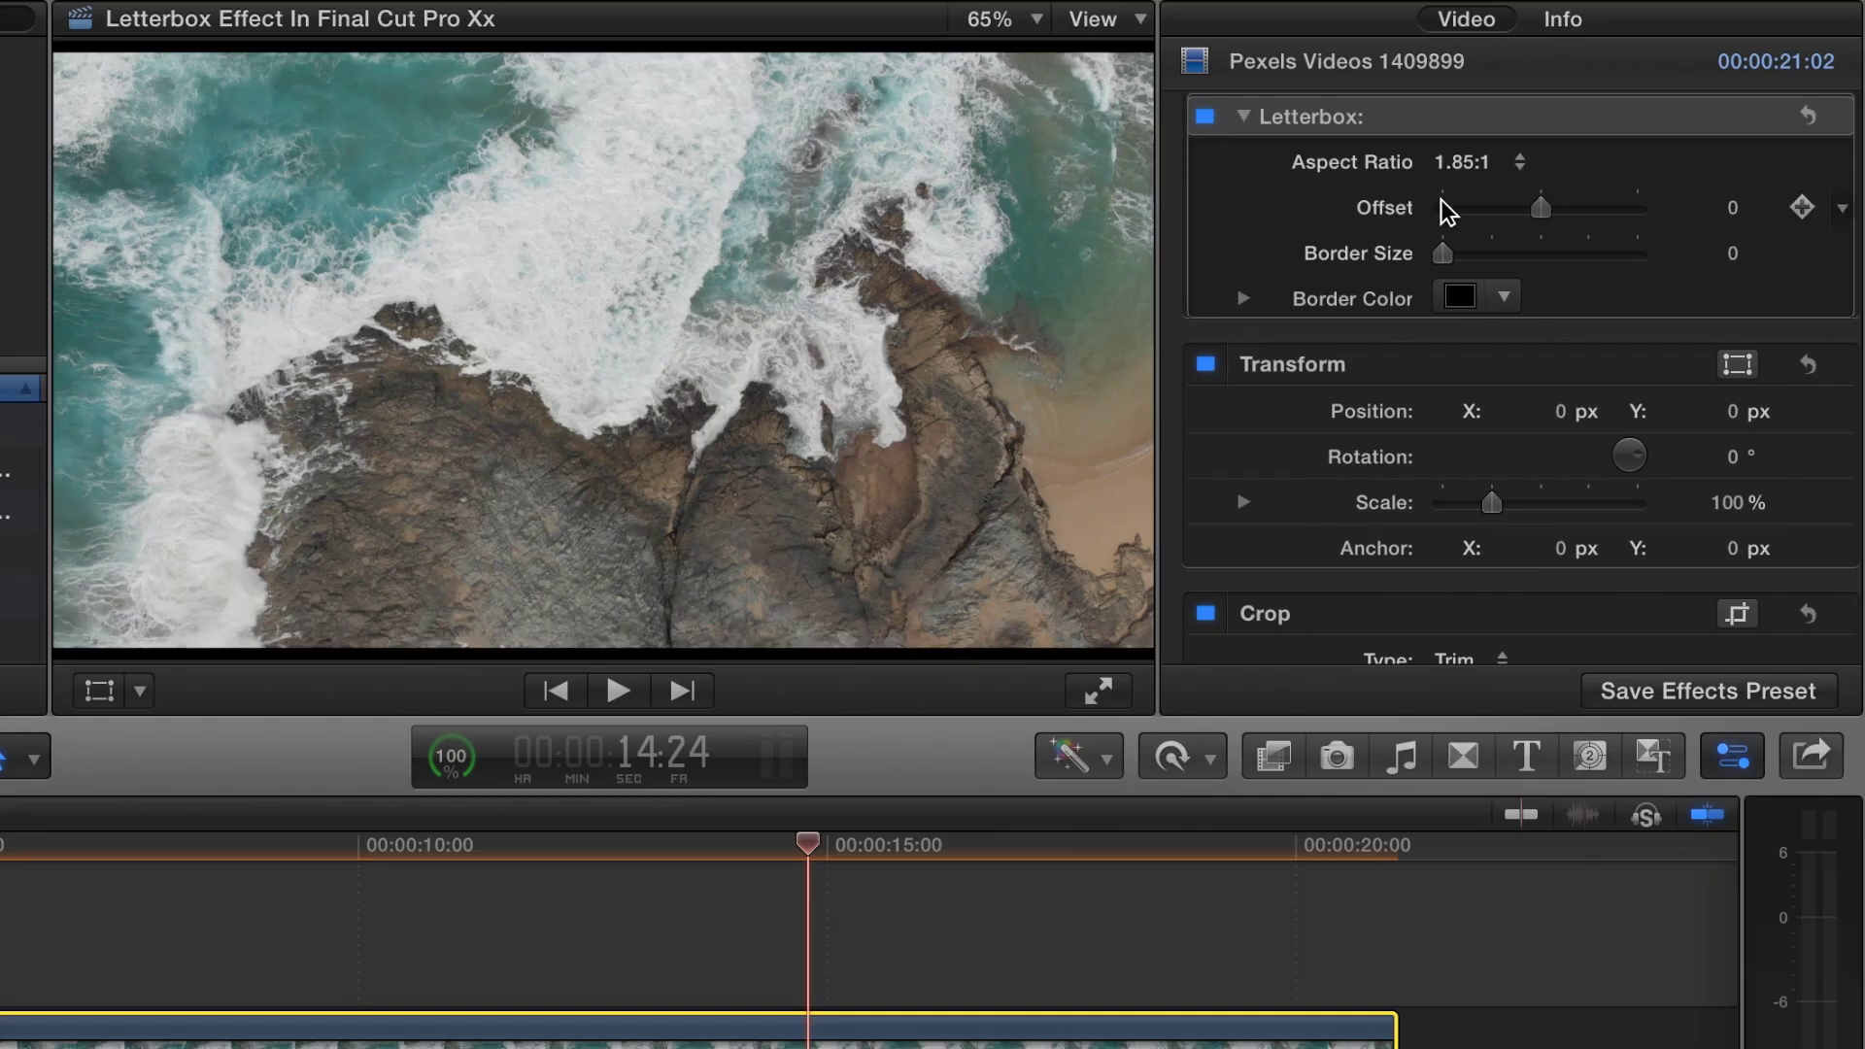
Try the 2.55:1 Letterbox aspect ratio, settle on 2.35:1, and set the Offset to -0.18
{"action": "left_click", "coordinate": [1488, 165]}
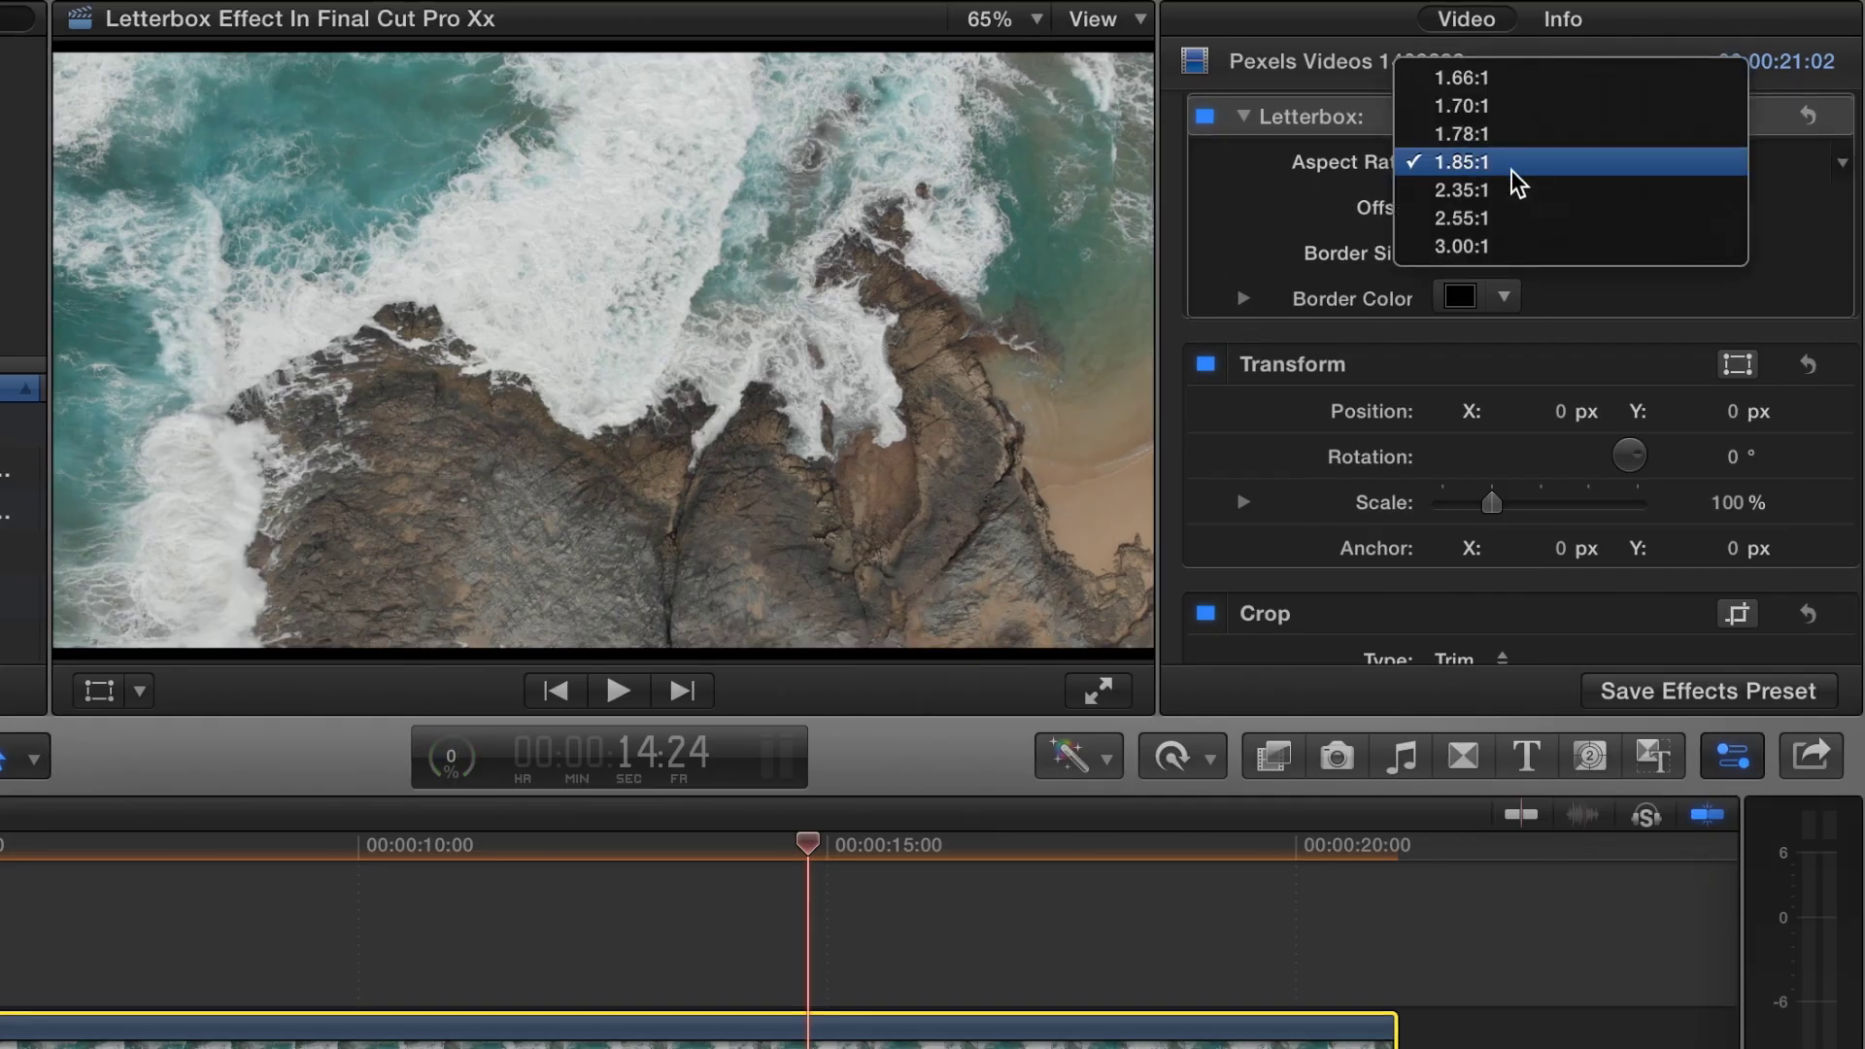
{"action": "left_click", "coordinate": [1512, 216]}
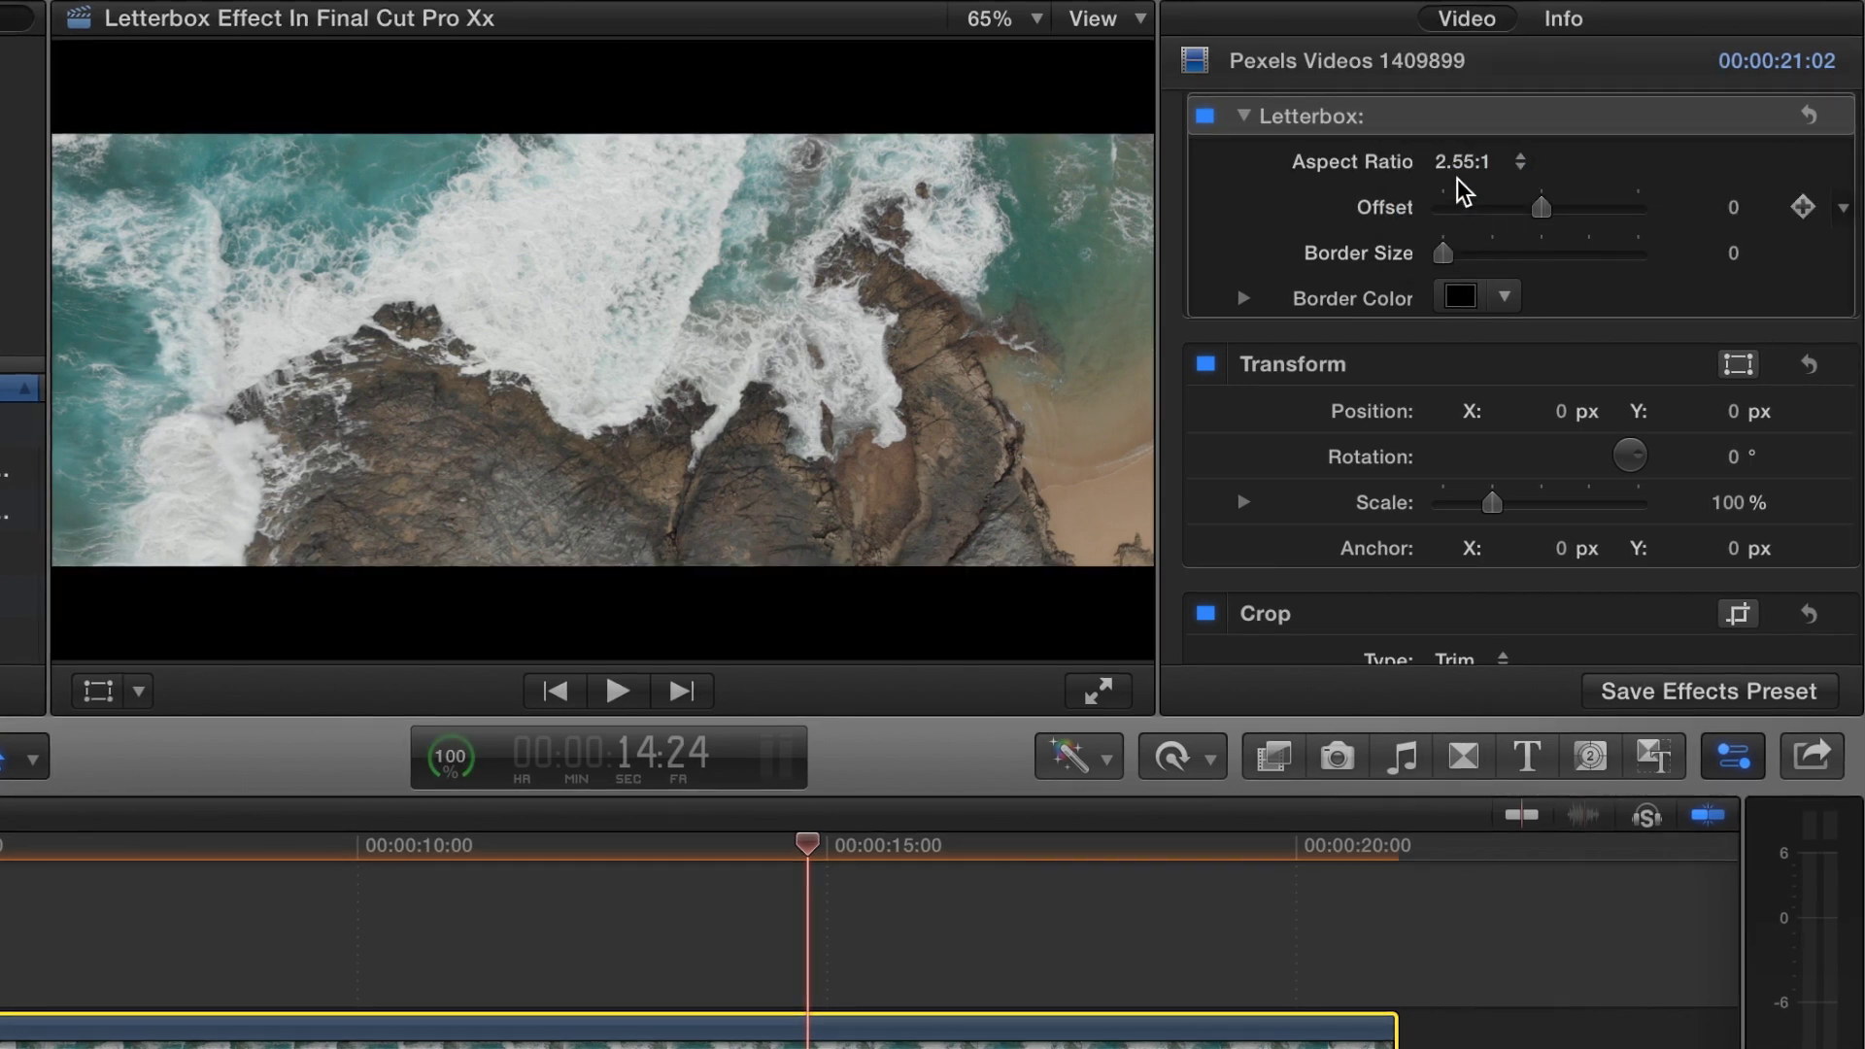
{"action": "left_click", "coordinate": [1505, 171]}
{"action": "left_click", "coordinate": [1524, 137]}
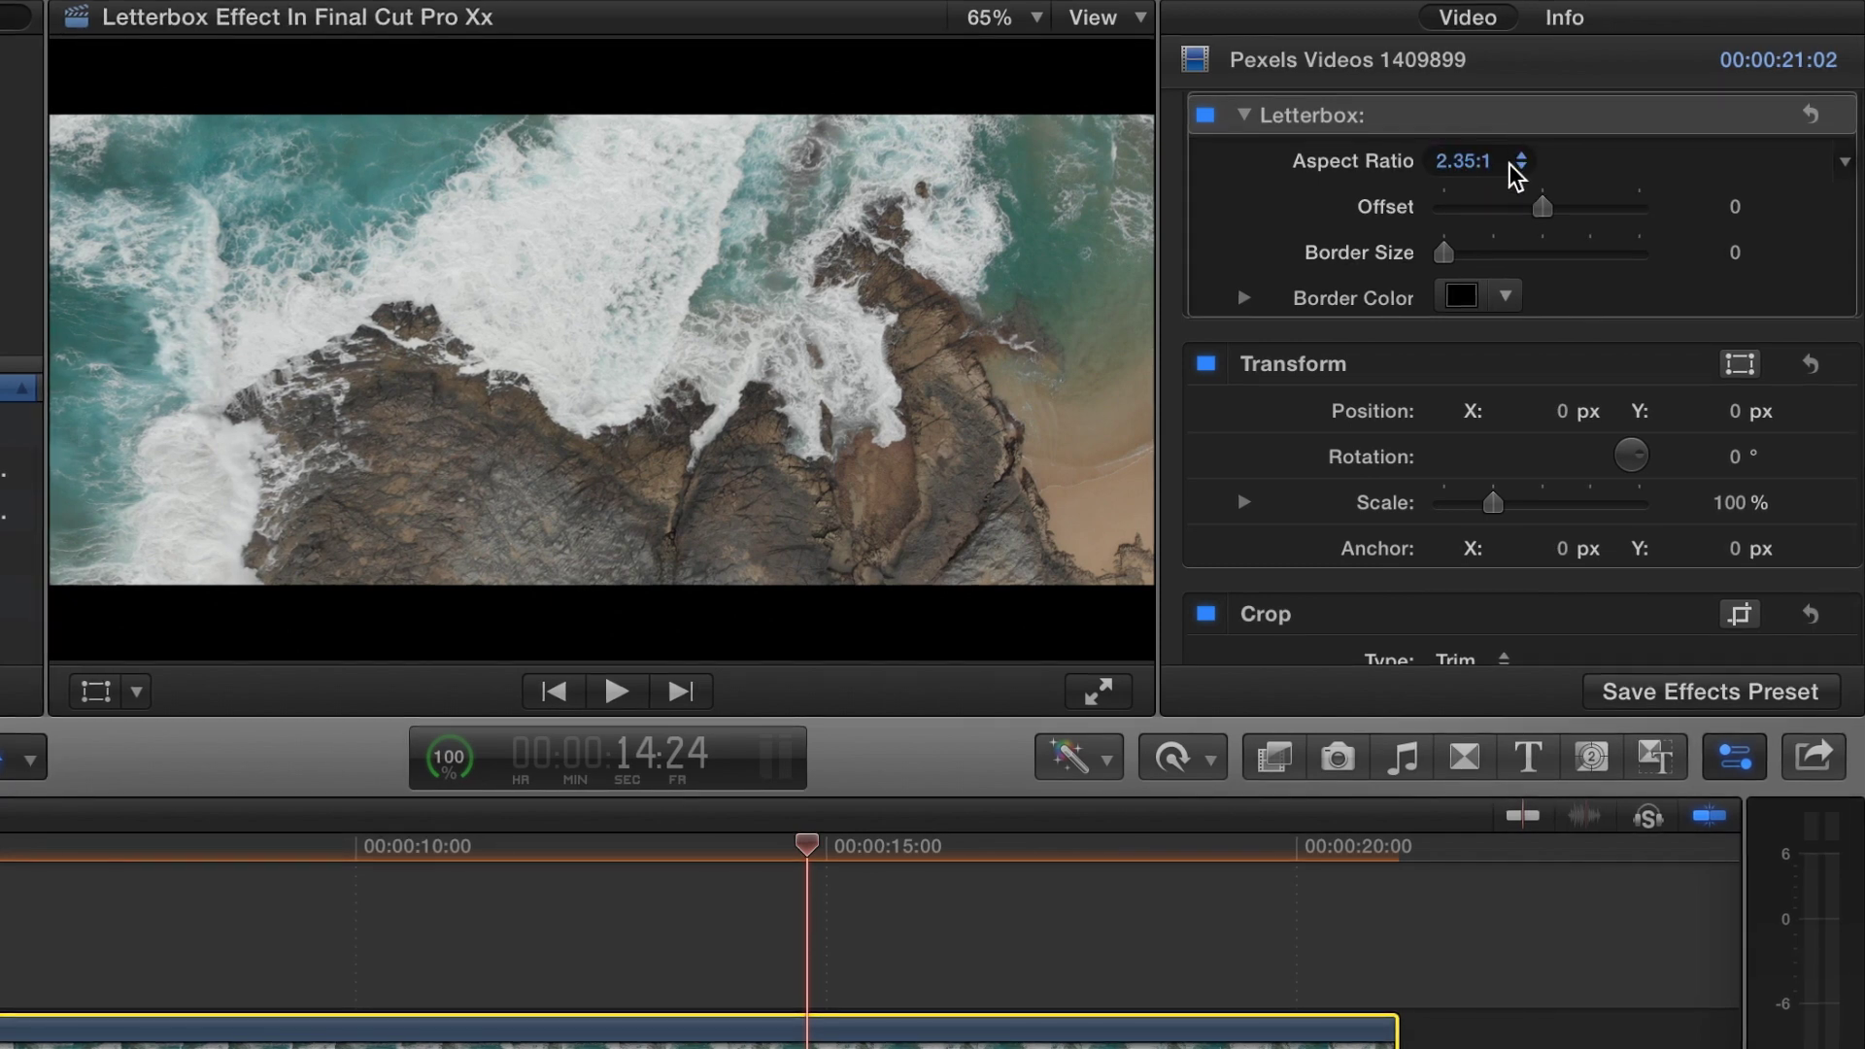
{"action": "left_click", "coordinate": [1548, 207]}
{"action": "left_click_drag", "start_coordinate": [1549, 208], "coordinate": [1428, 254]}
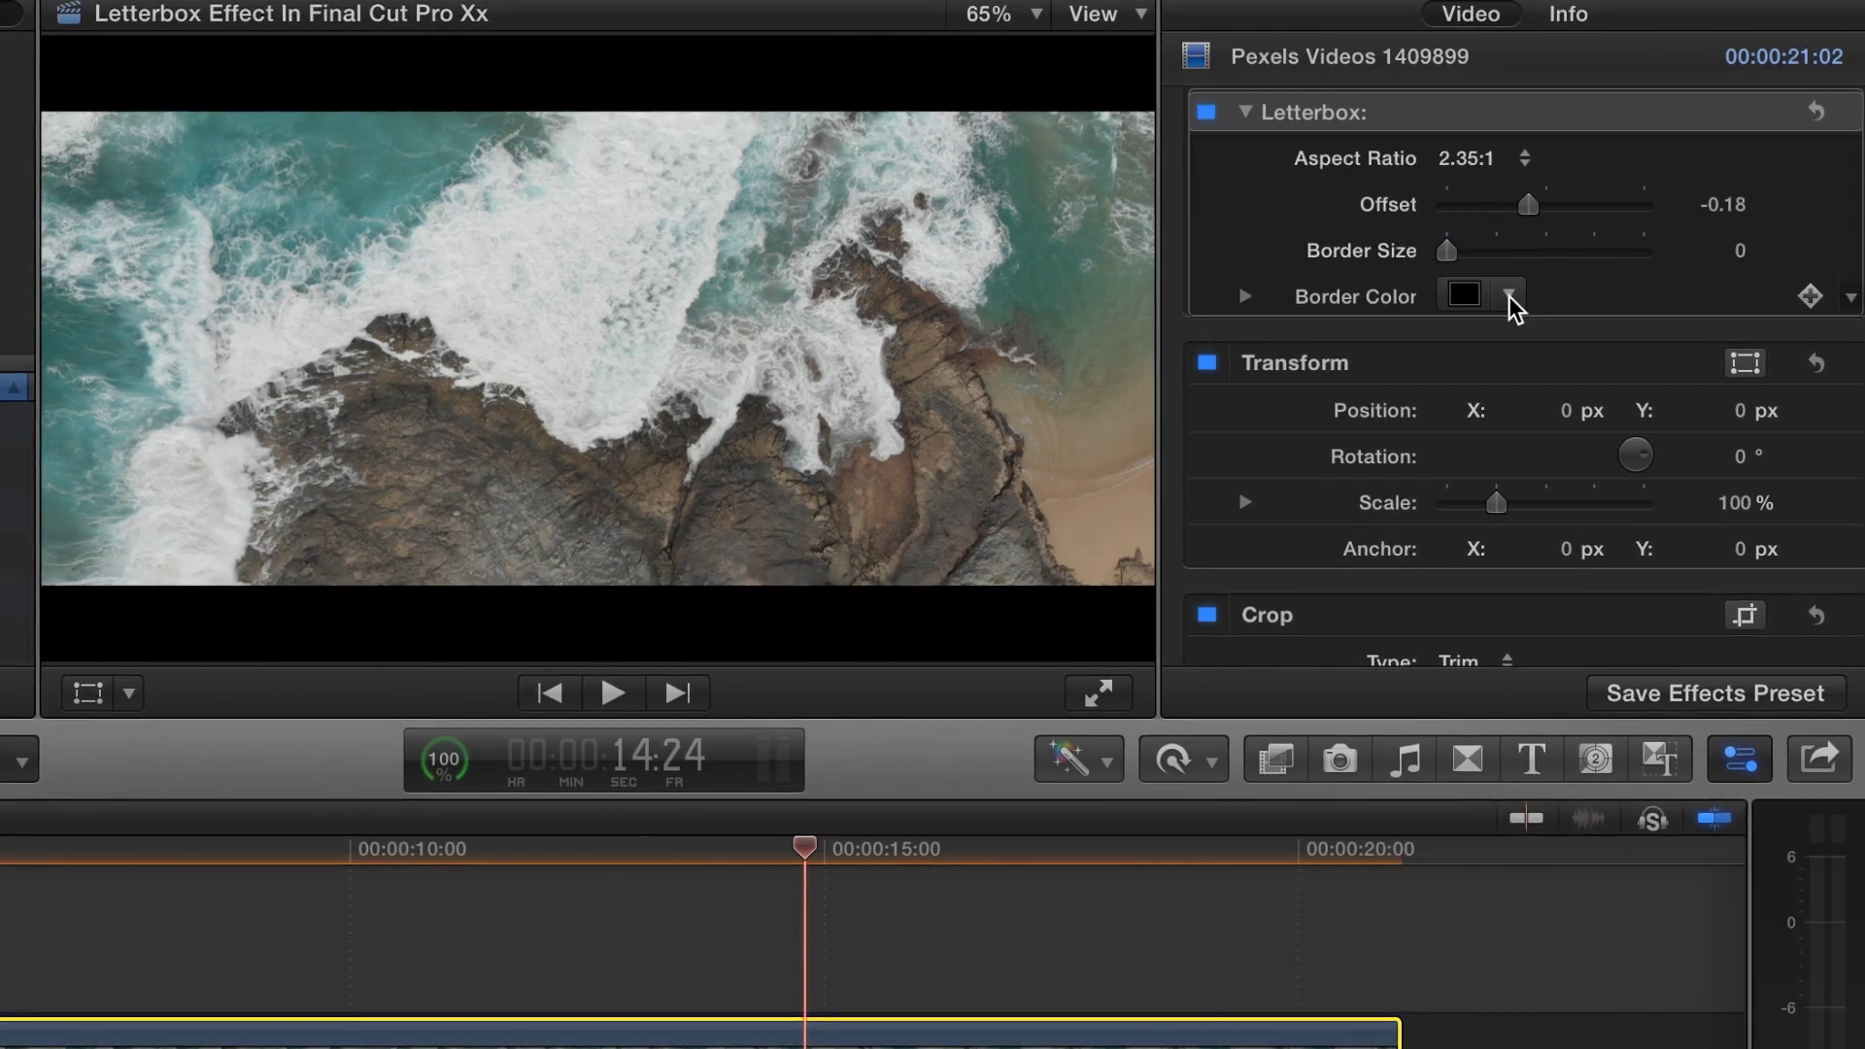
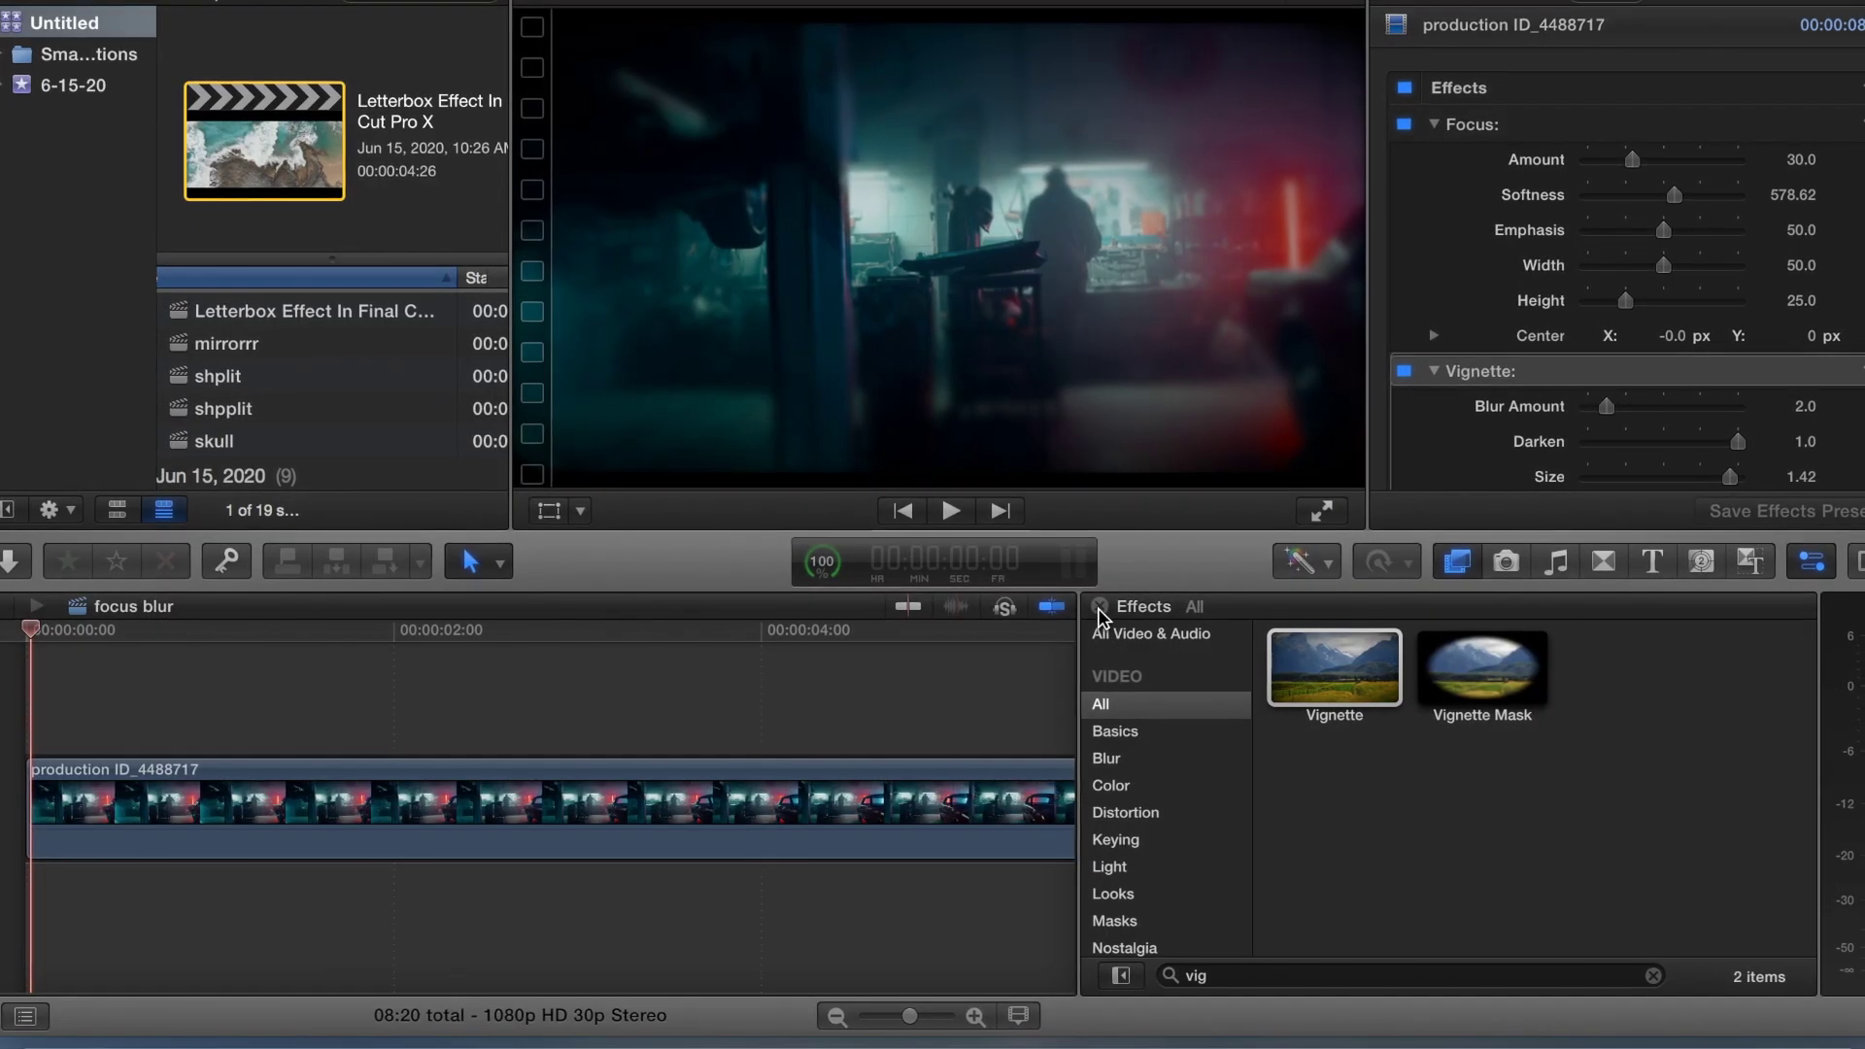
On the production ID_4488717 clip in the focus blur project, set the Focus Amount to 32.31 and Softness to 500.0
{"action": "key", "text": "super+5"}
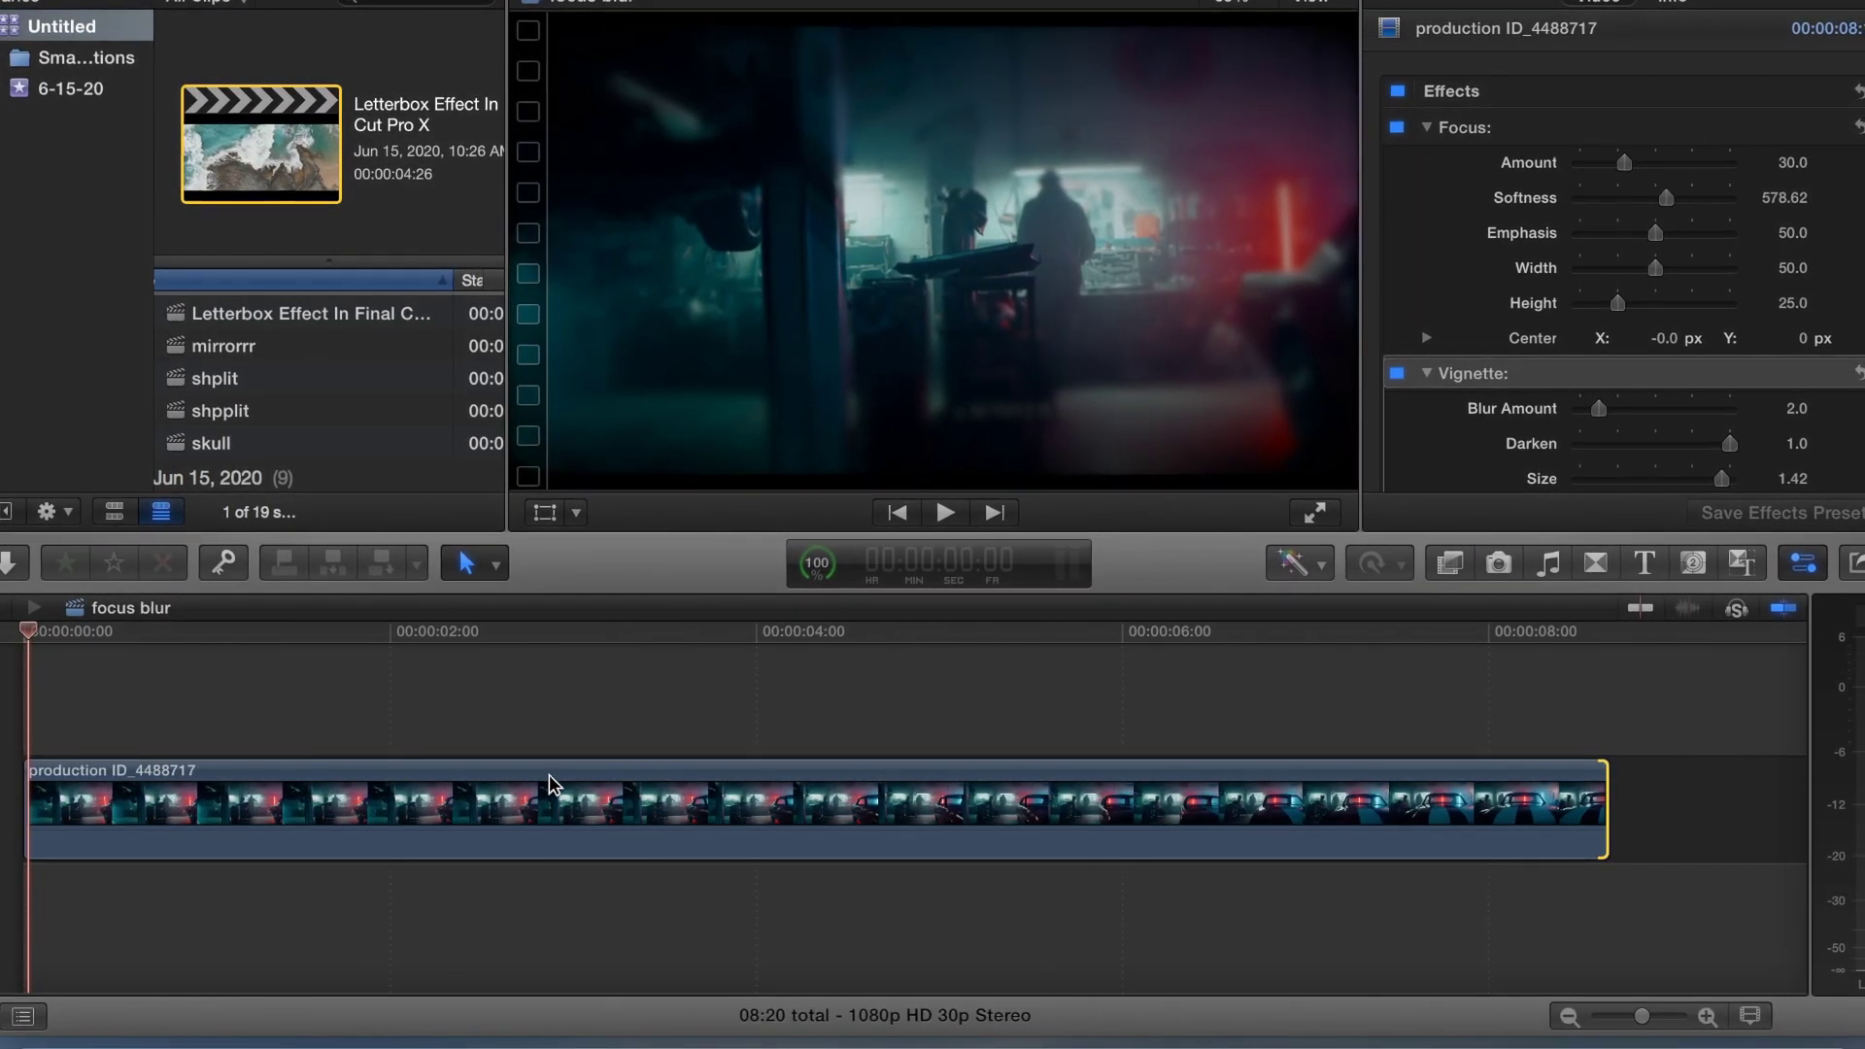
{"action": "left_click", "coordinate": [556, 741]}
{"action": "left_click", "coordinate": [686, 792]}
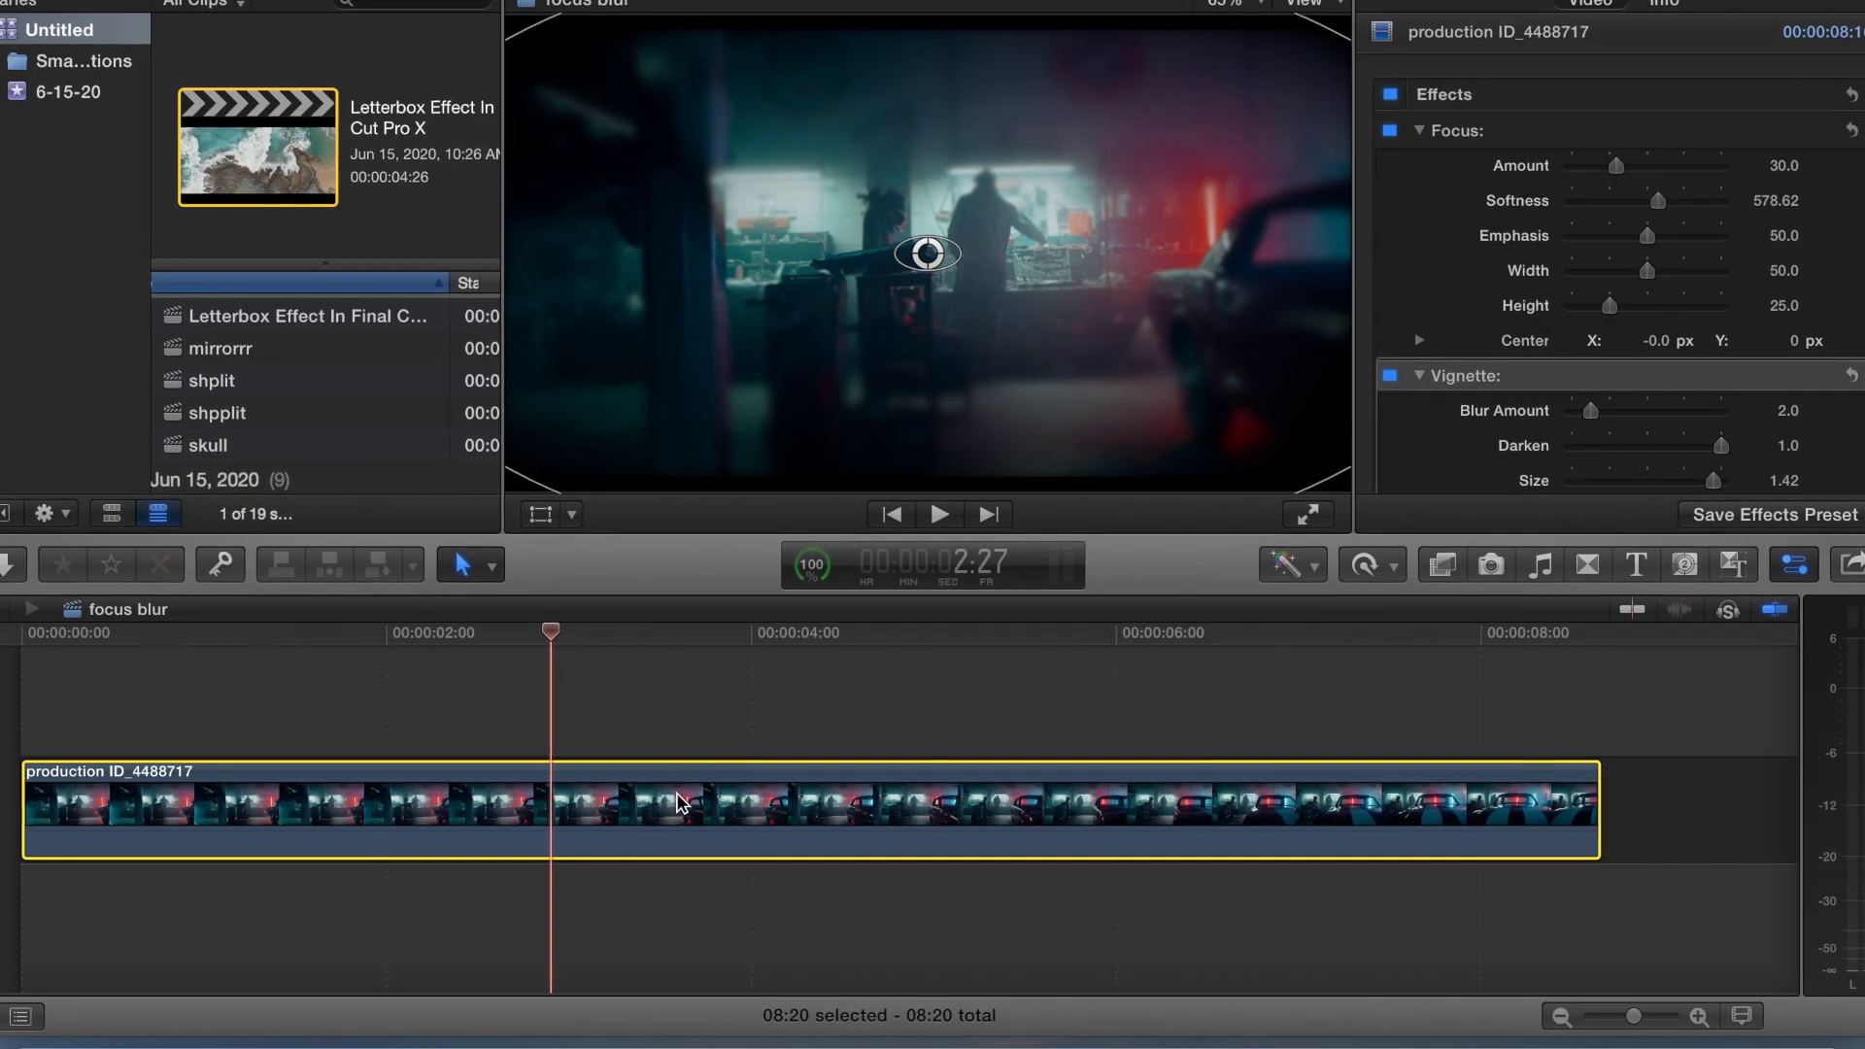
{"action": "left_click_drag", "start_coordinate": [1612, 175], "coordinate": [1764, 205]}
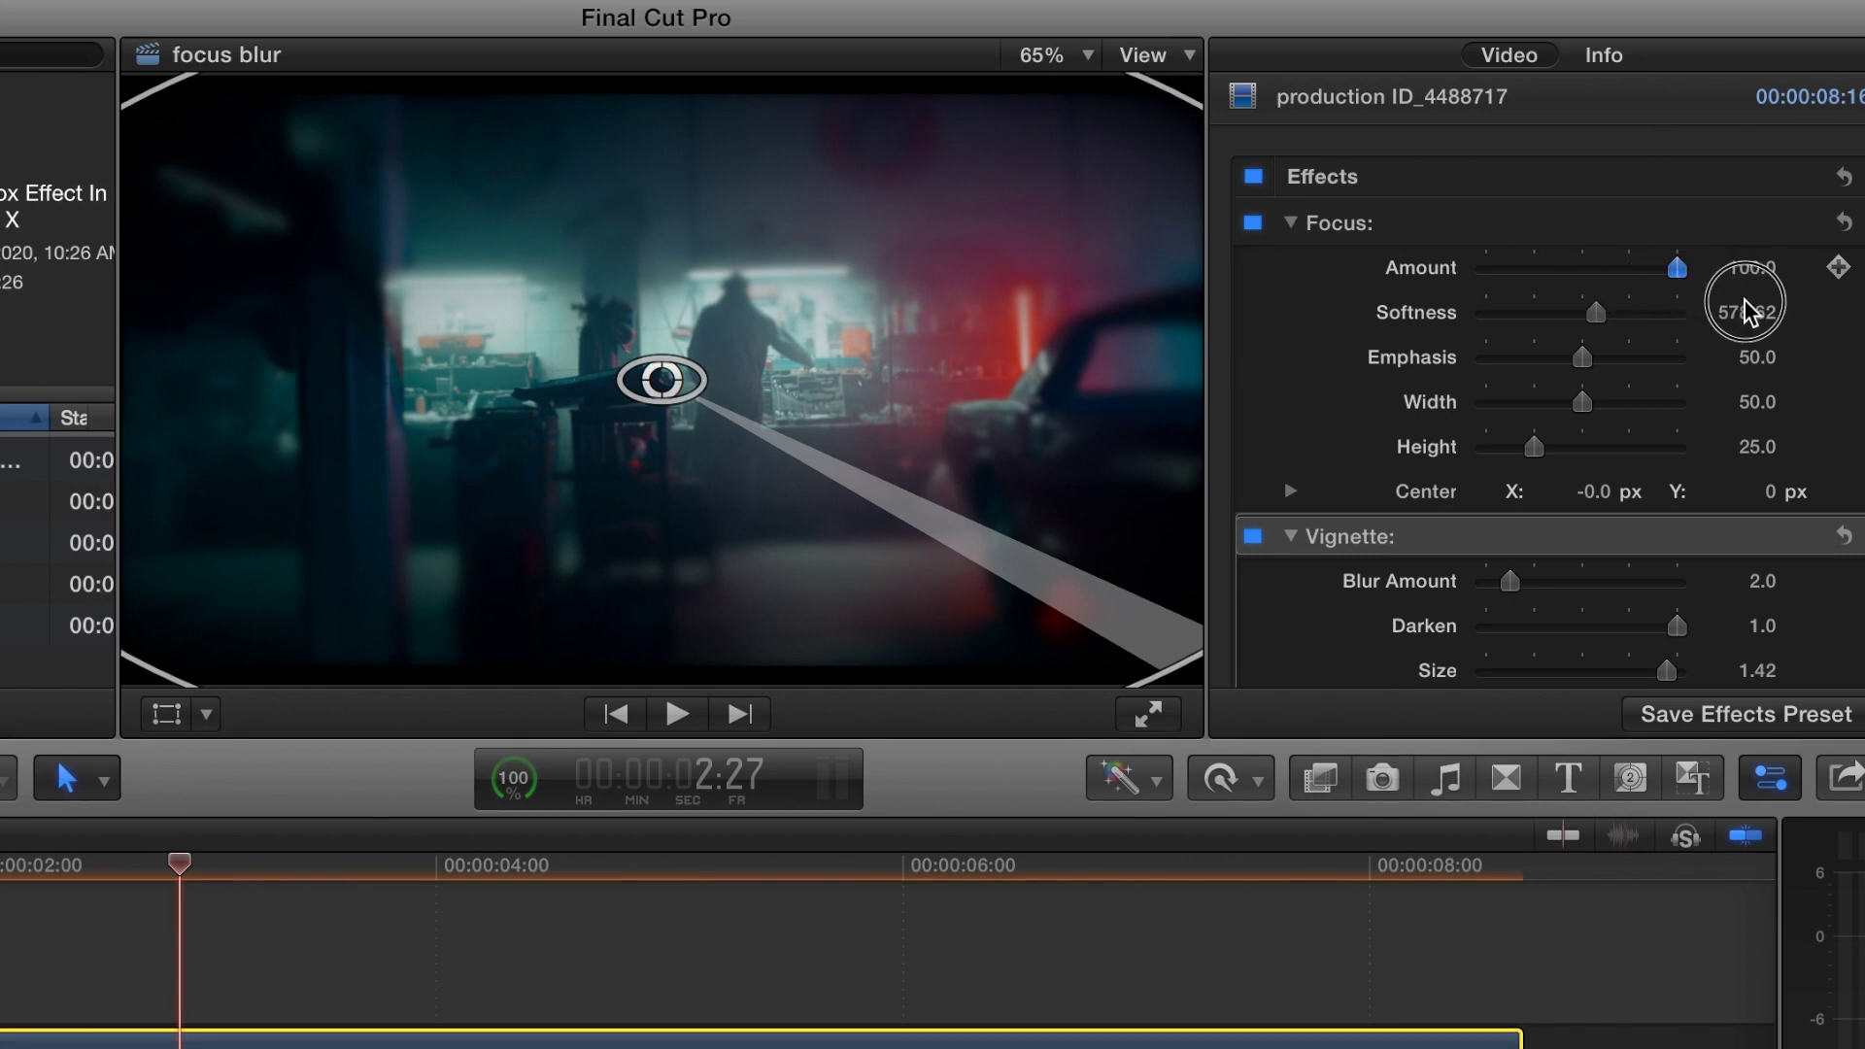
{"action": "left_click_drag", "start_coordinate": [1745, 310], "coordinate": [1555, 277]}
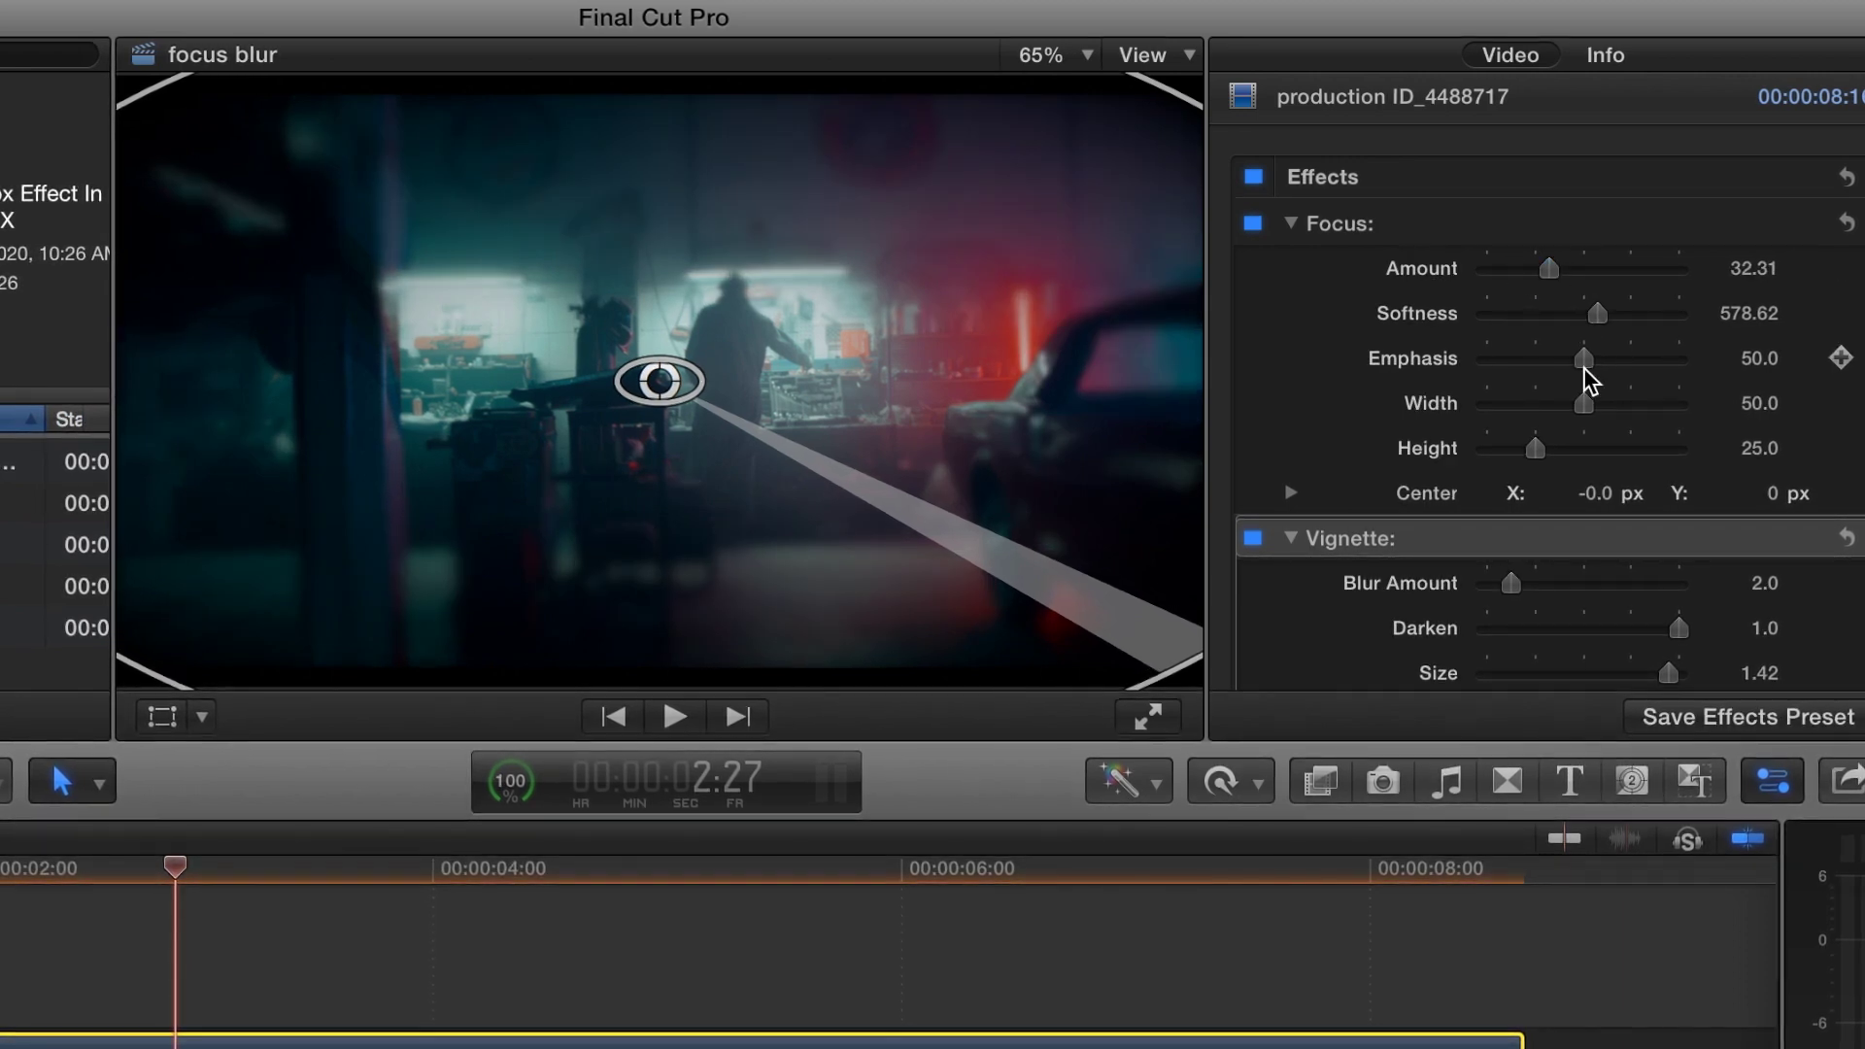
{"action": "left_click_drag", "start_coordinate": [1583, 367], "coordinate": [1587, 318]}
Set the Vignette Blur Amount to 16.0 and move its center to X 0.07 px, Y -0.02 px
{"action": "scroll", "coordinate": [1554, 485], "scroll_direction": "down", "scroll_amount": 4}
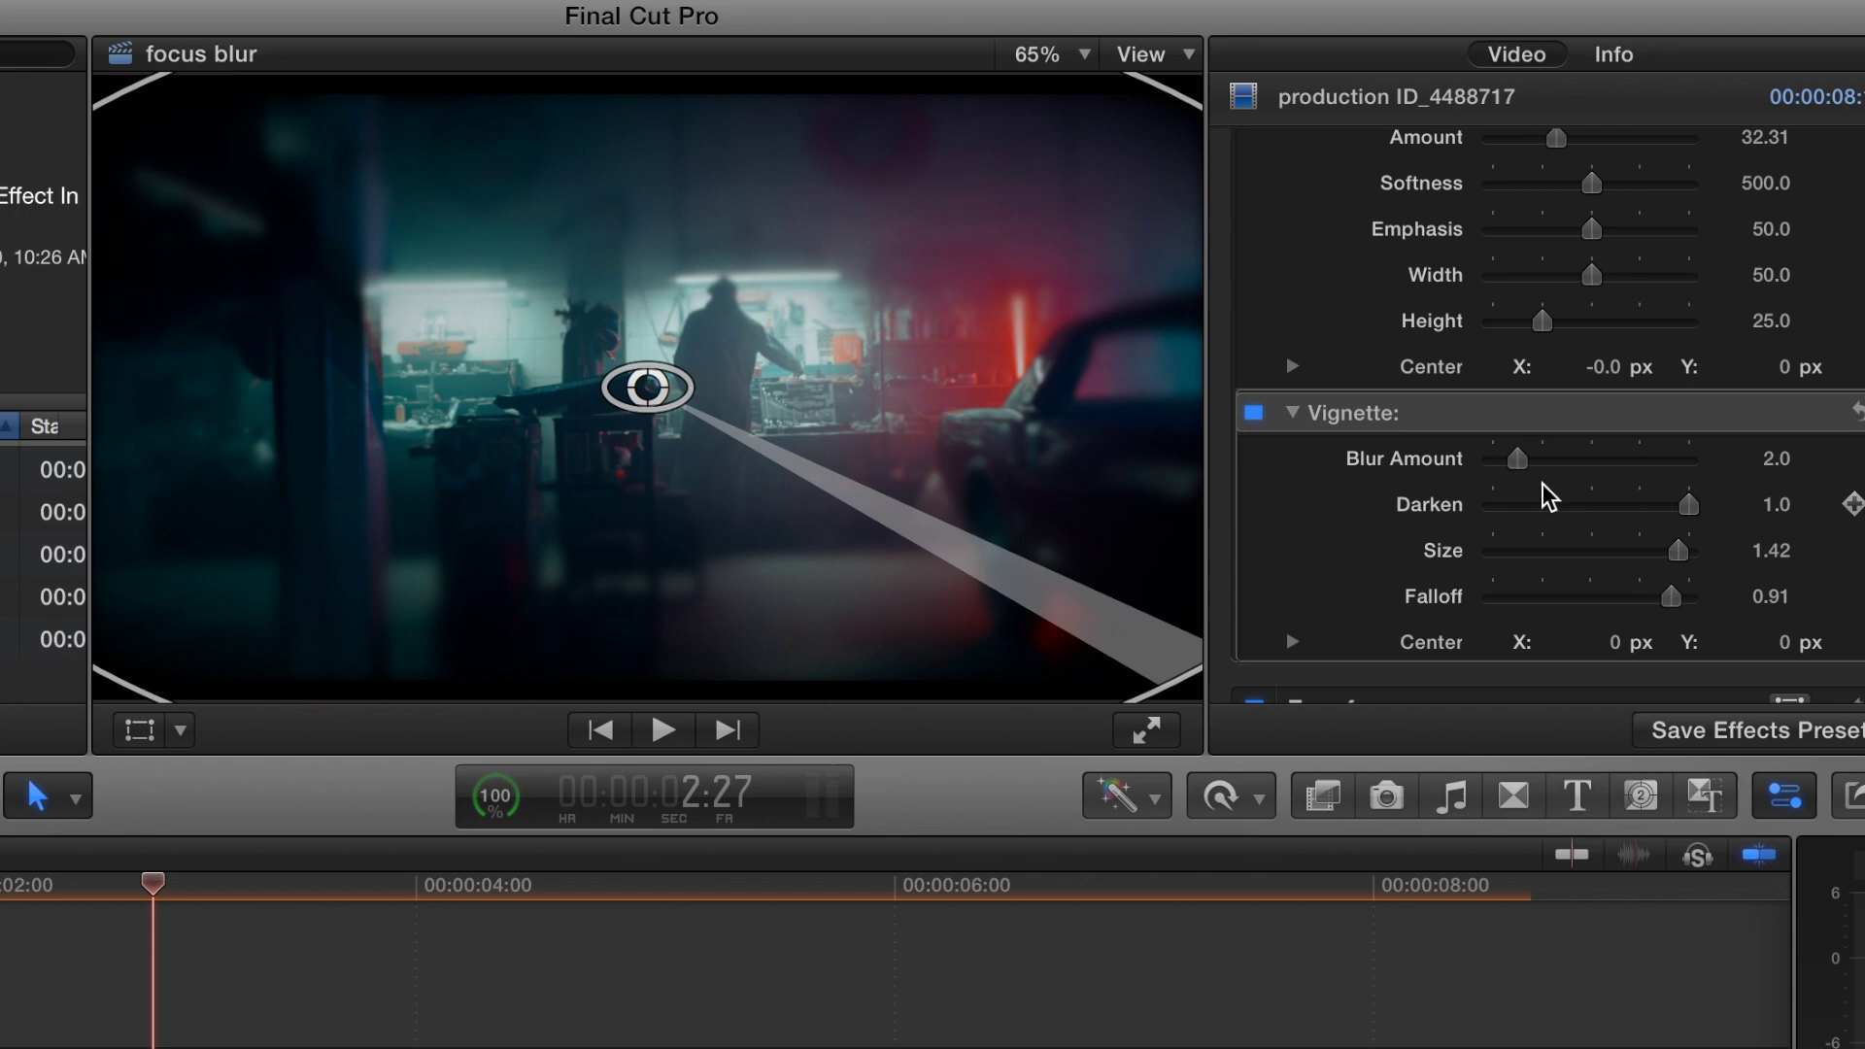
{"action": "left_click_drag", "start_coordinate": [1518, 460], "coordinate": [1756, 500]}
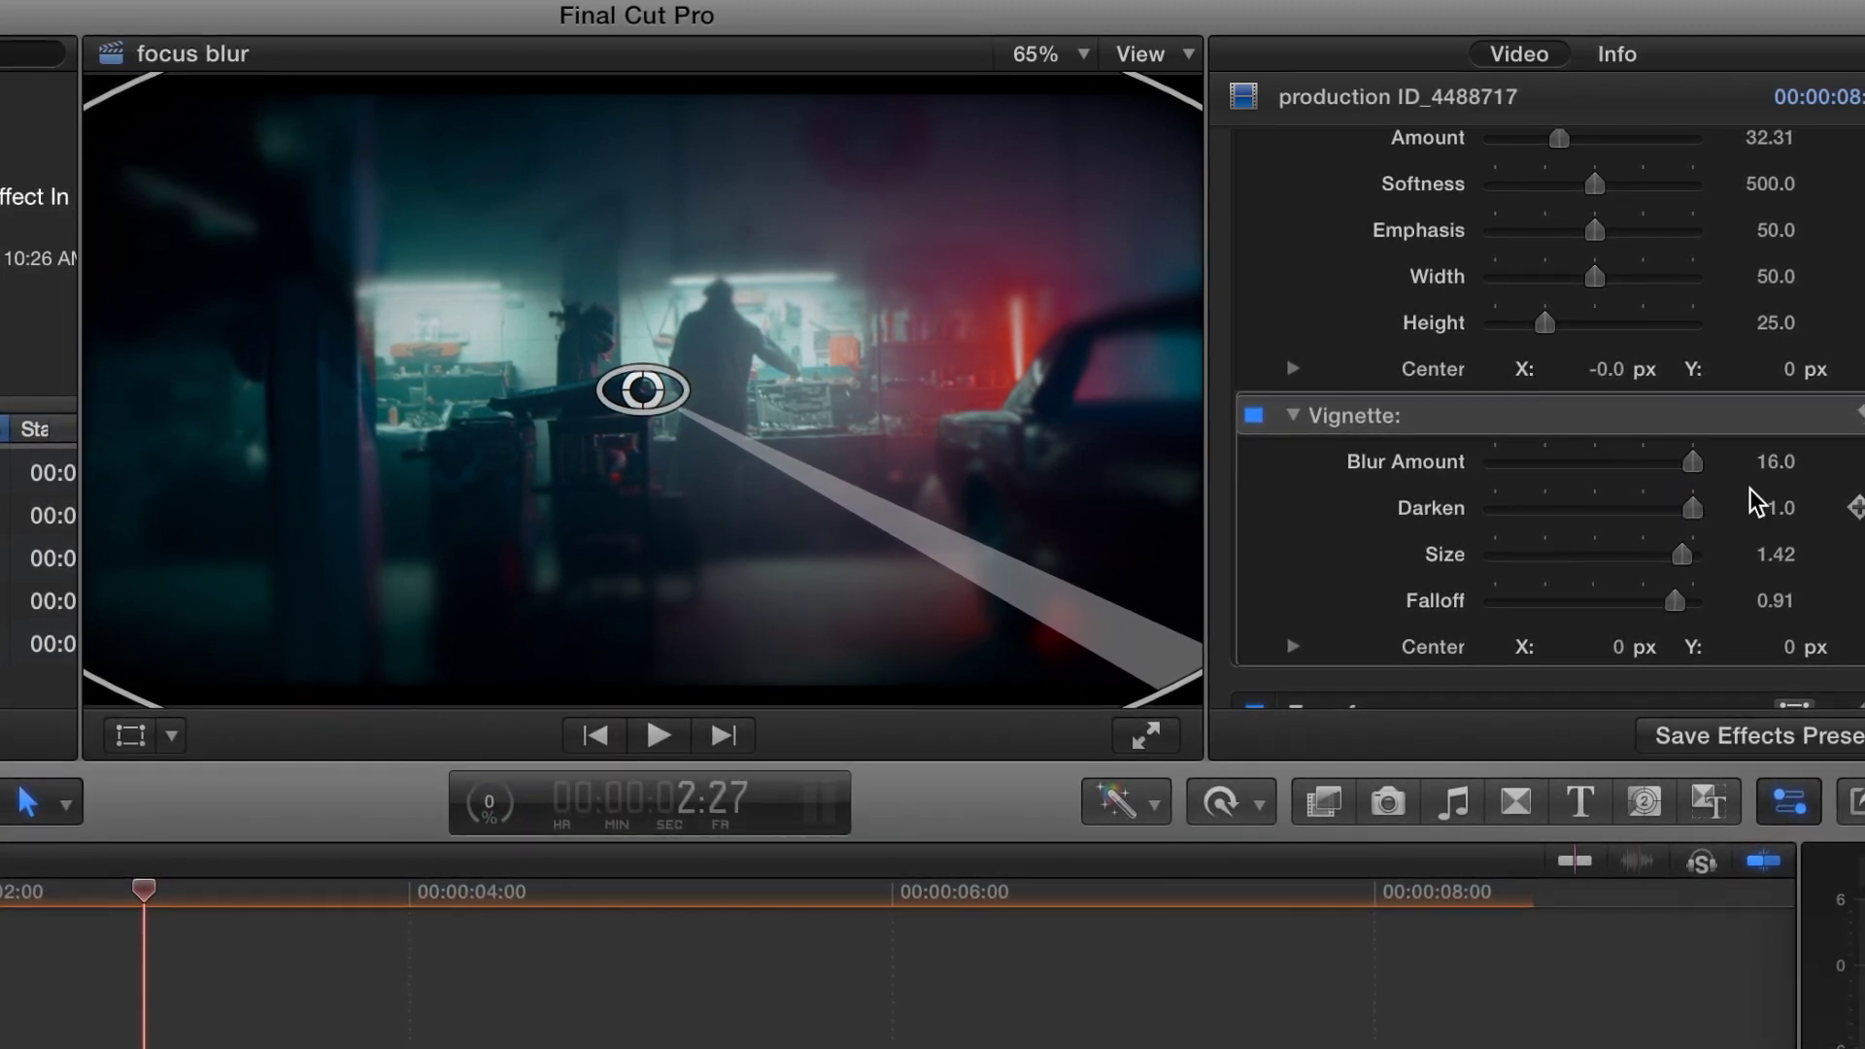
{"action": "scroll", "coordinate": [1501, 480], "scroll_direction": "down", "scroll_amount": 2}
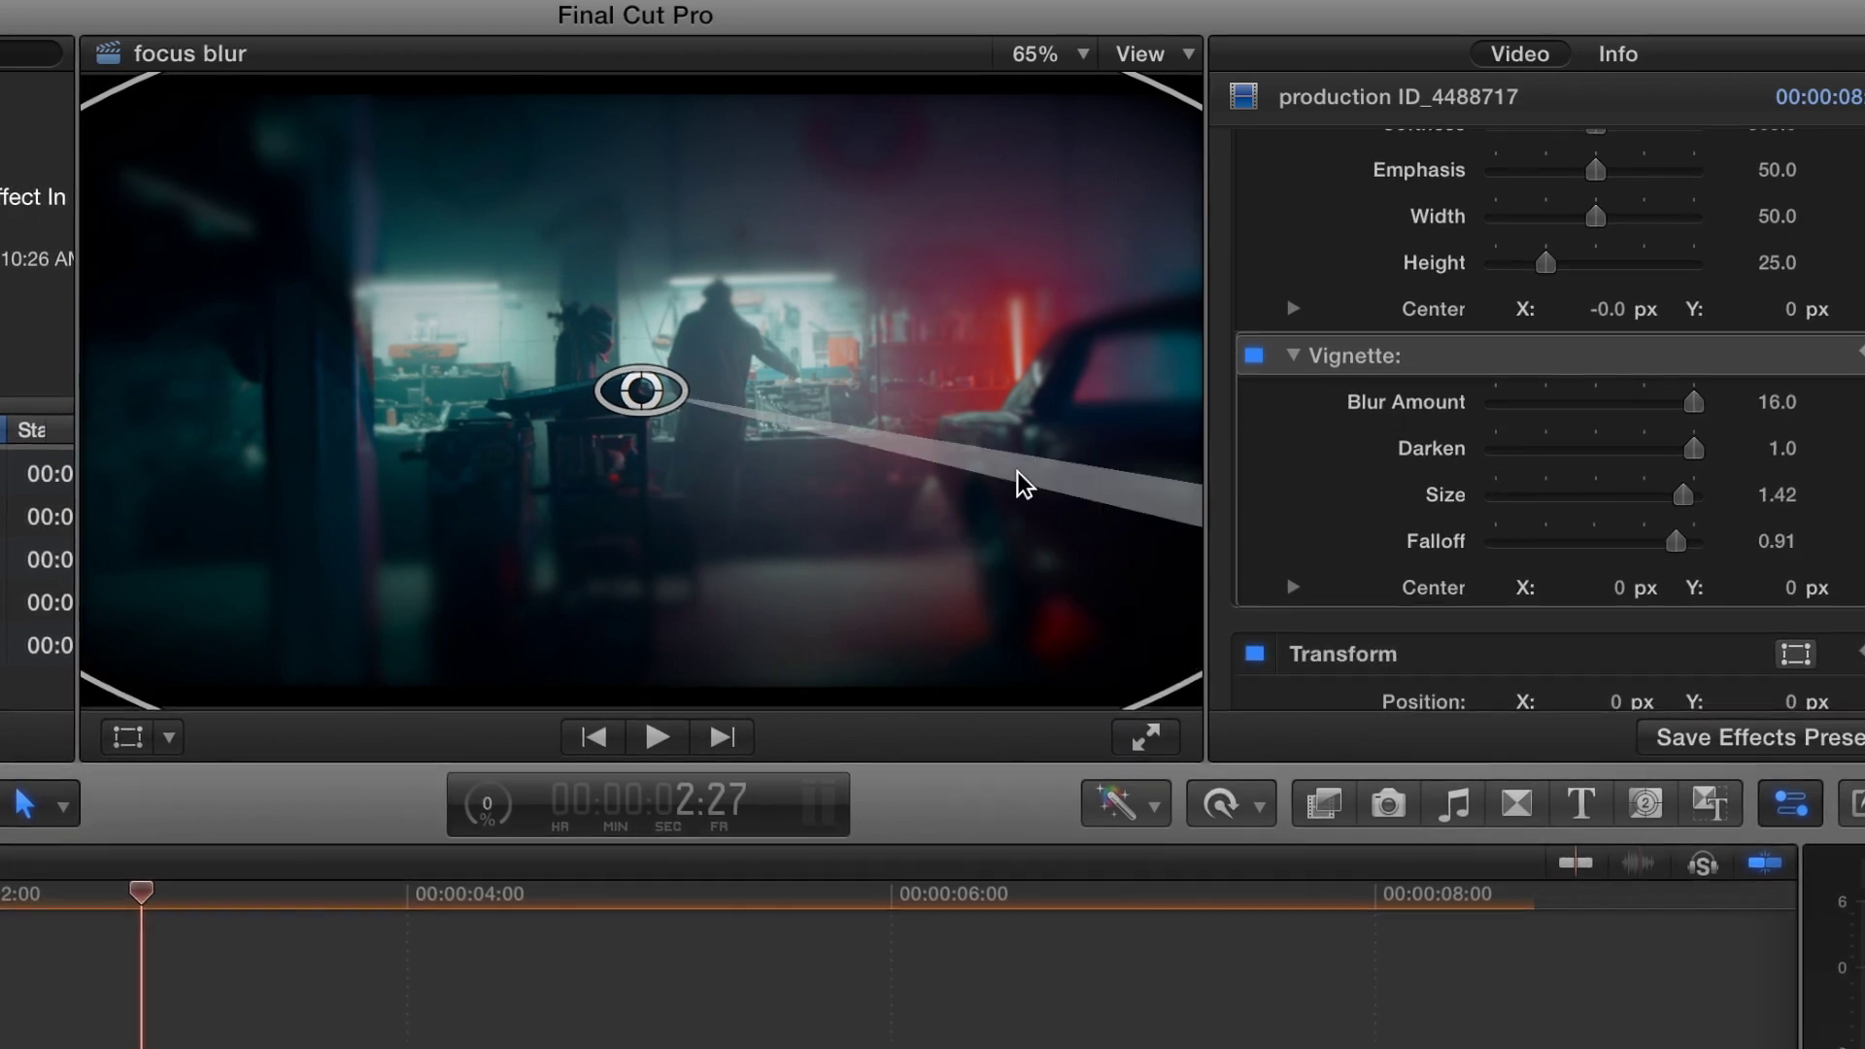
{"action": "mouse_move", "coordinate": [641, 393]}
{"action": "left_mouse_down"}
{"action": "mouse_move", "coordinate": [740, 408]}
{"action": "mouse_move", "coordinate": [627, 398]}
{"action": "left_mouse_up"}
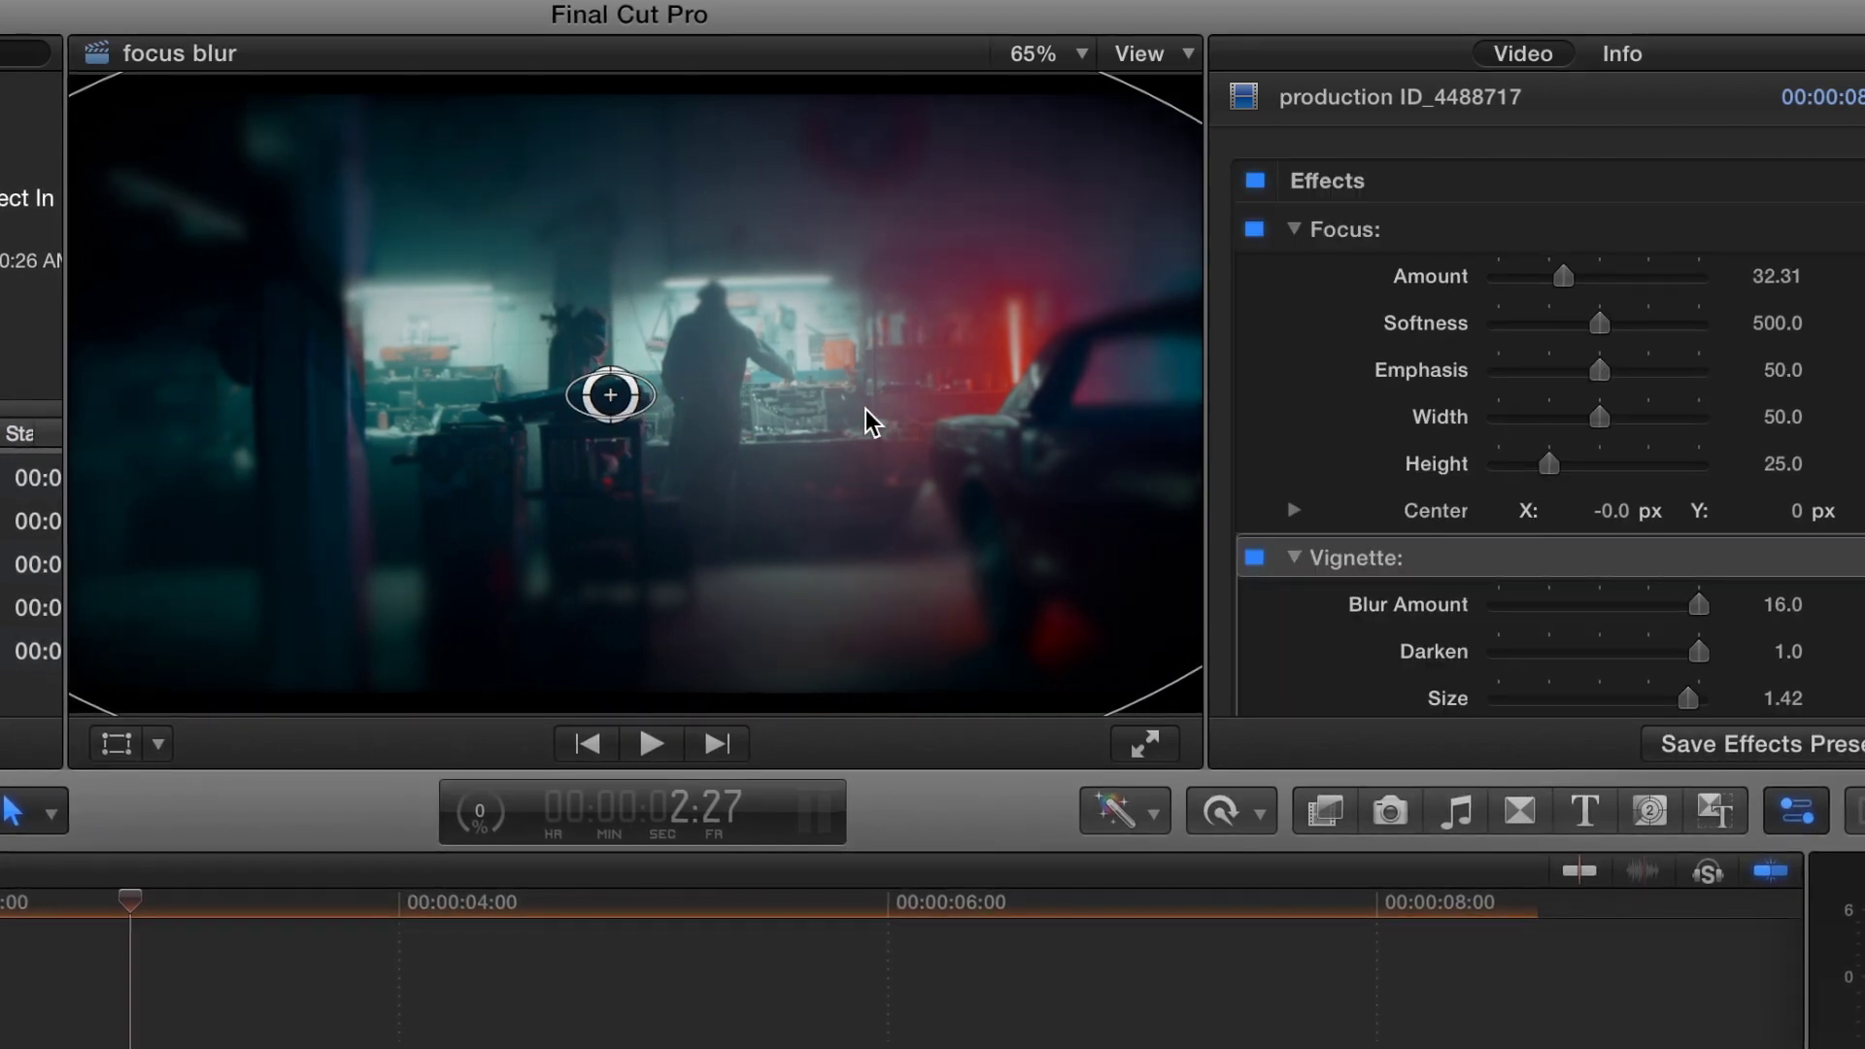
Try a Vignette Size of 0.35, and settle on a larger size
{"action": "scroll", "coordinate": [1490, 446], "scroll_direction": "down", "scroll_amount": 5}
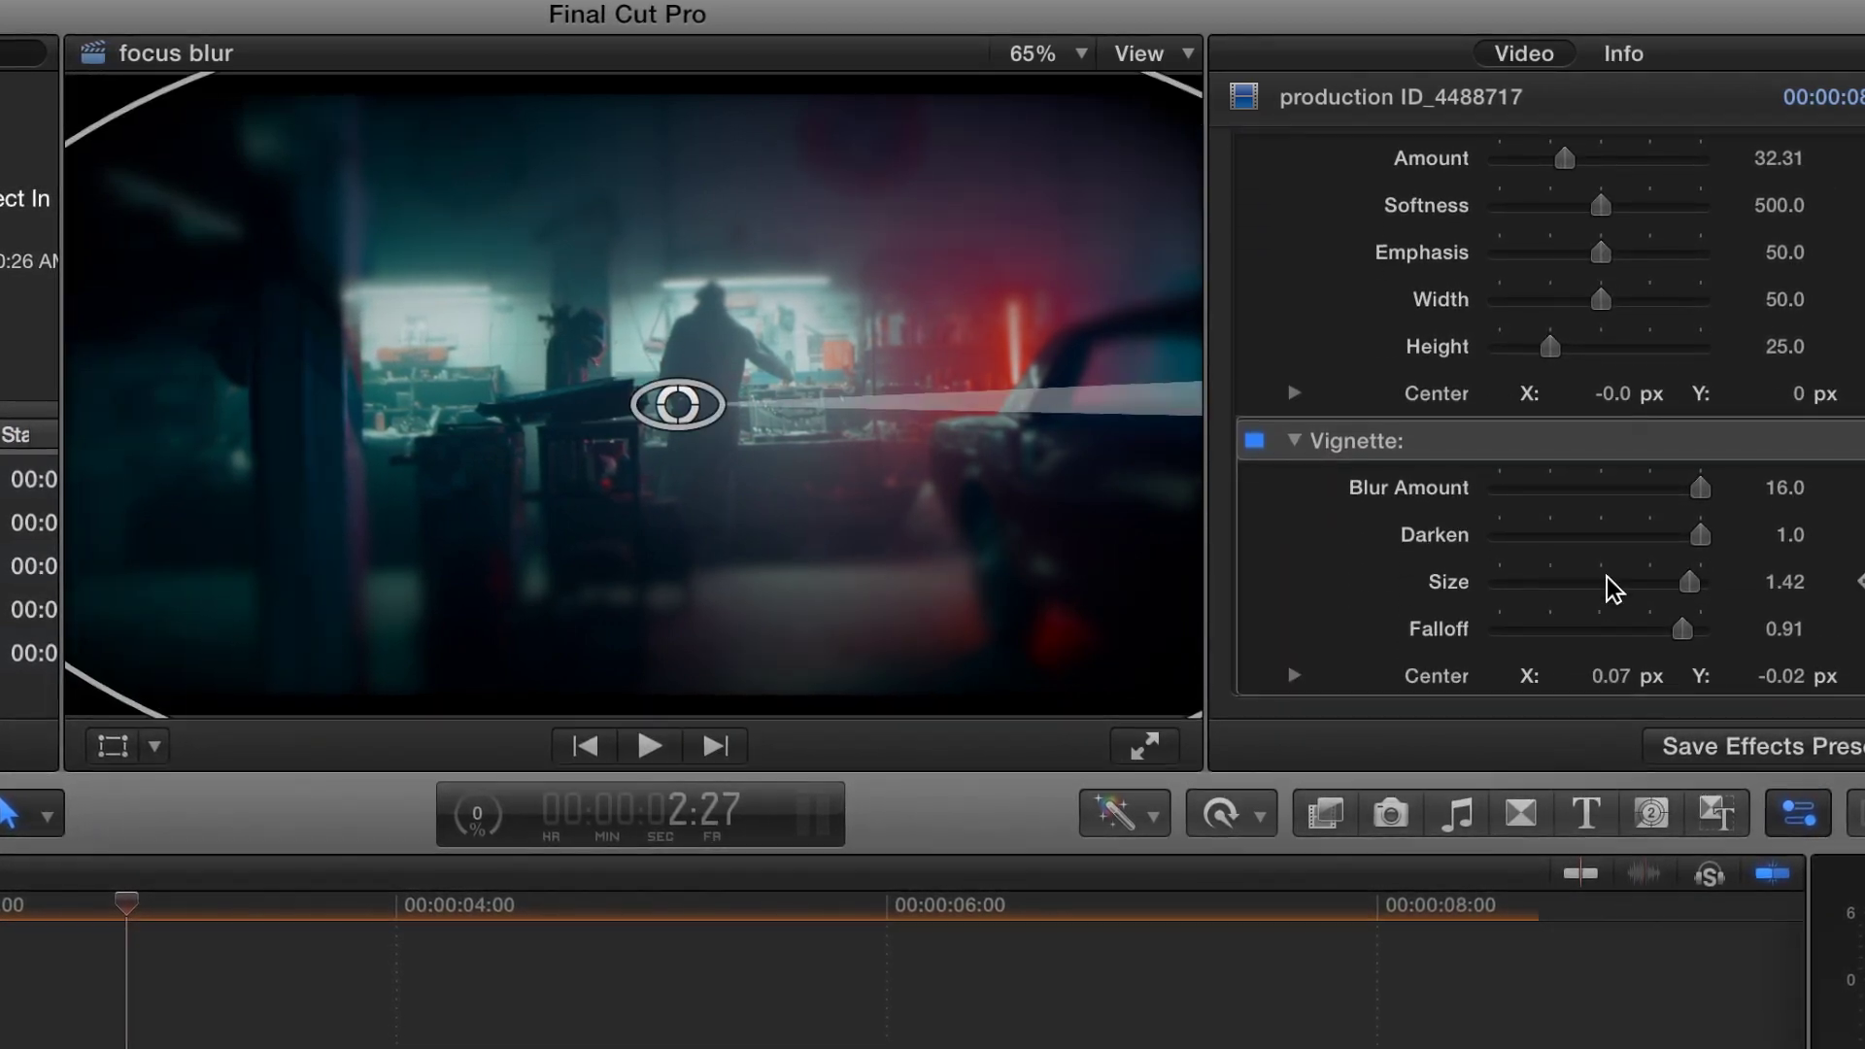
{"action": "left_click_drag", "start_coordinate": [1688, 583], "coordinate": [1546, 576]}
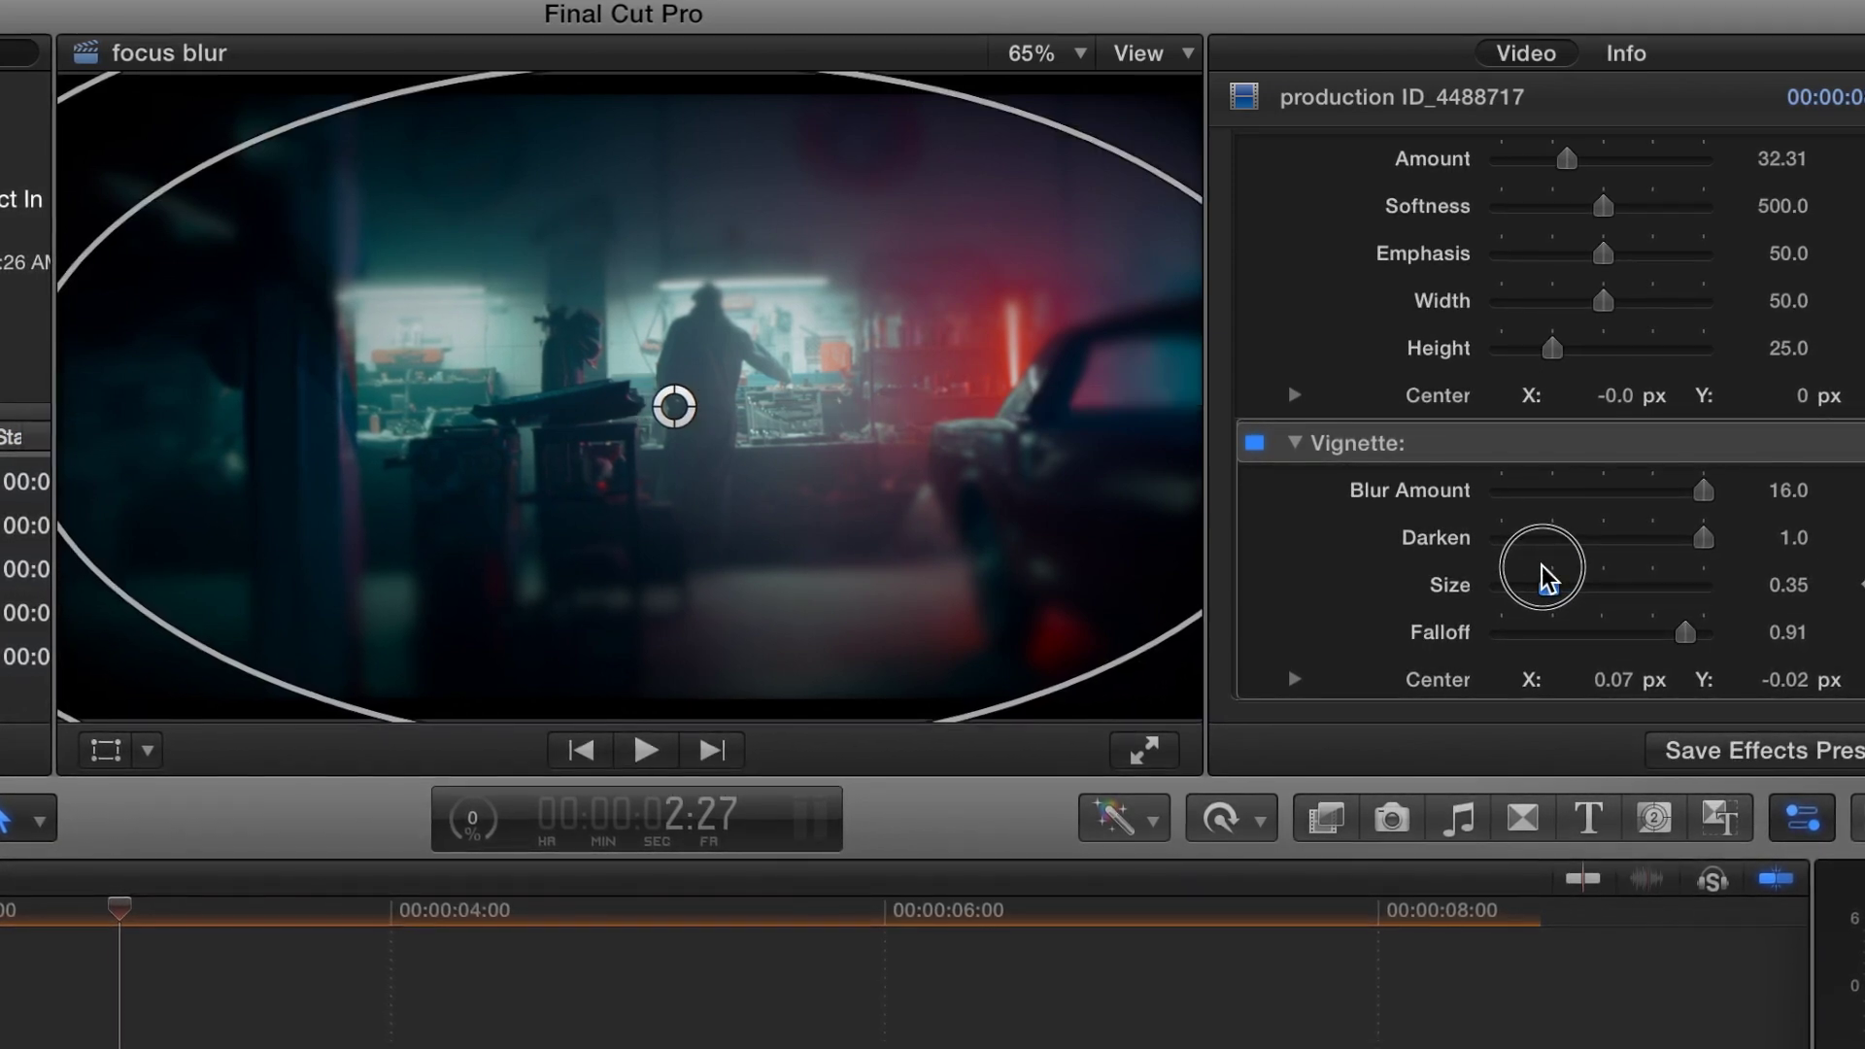
{"action": "left_click_drag", "start_coordinate": [1547, 576], "coordinate": [1628, 583]}
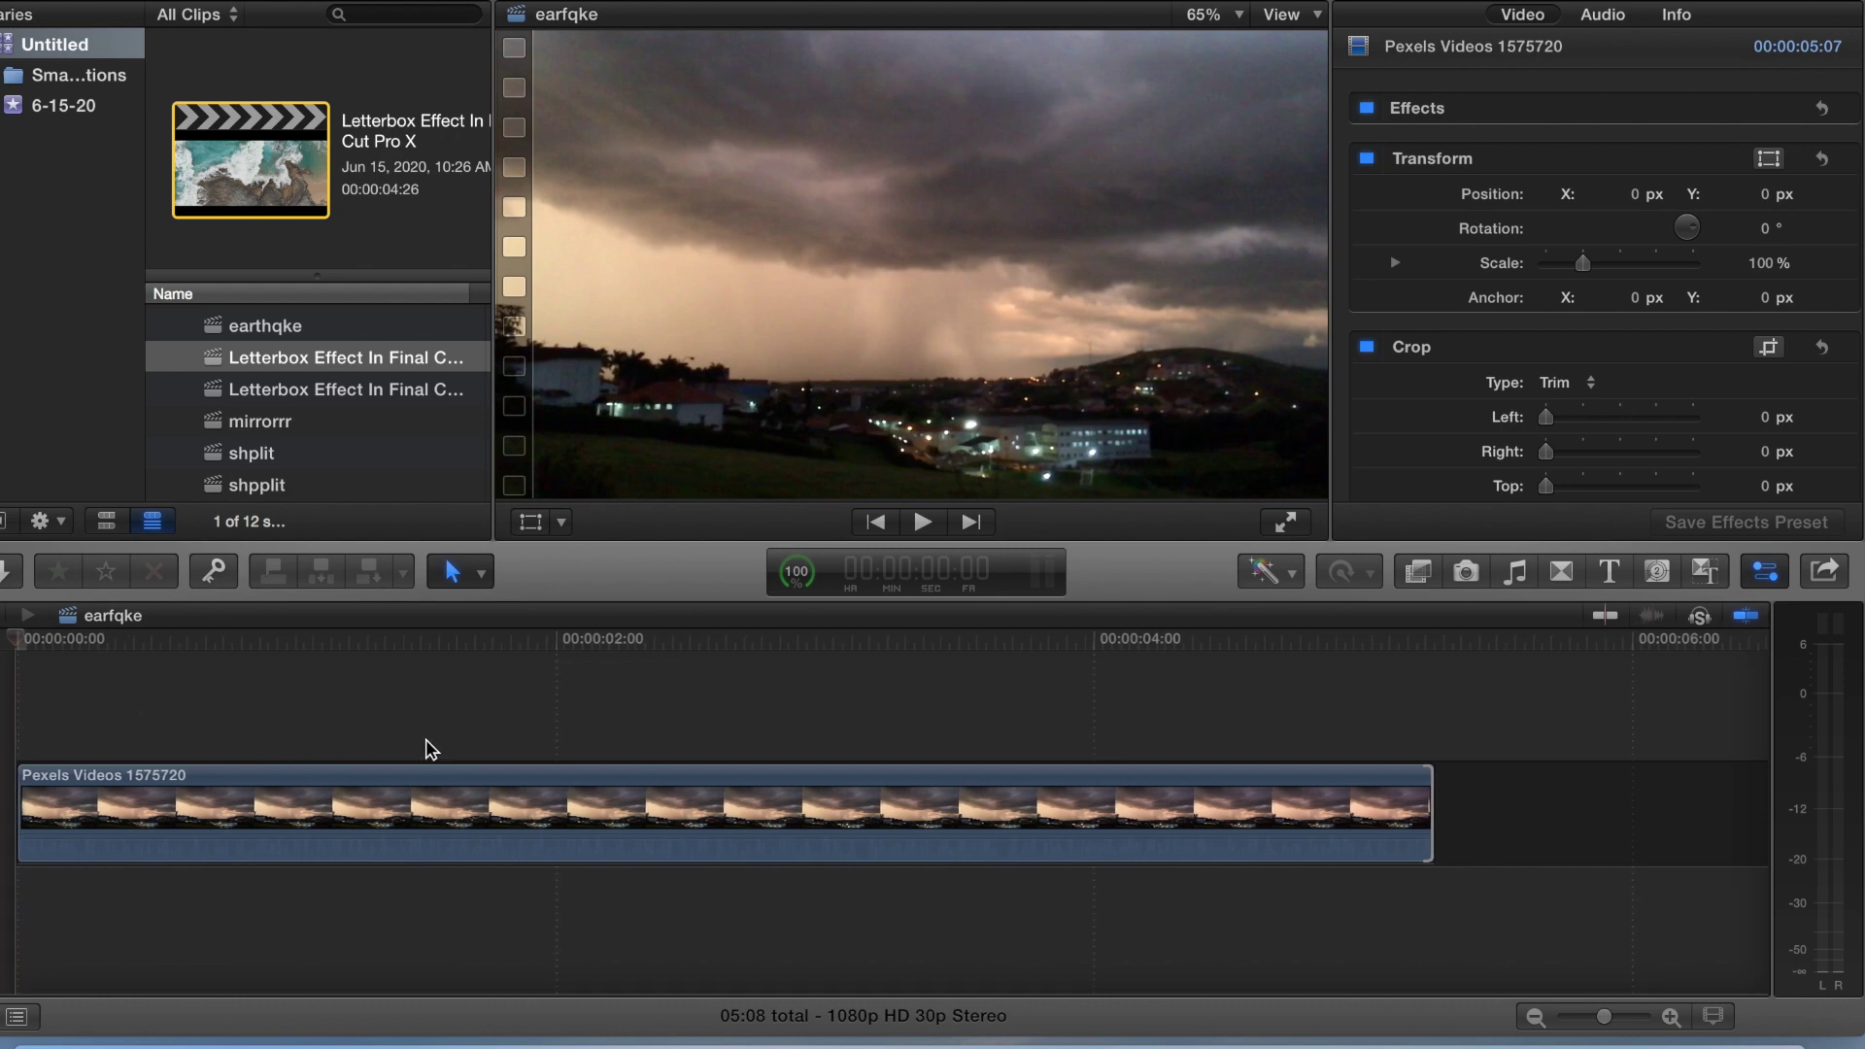
In the earfqke project, cut the Pexels Videos 1575720 clip at 1:18 and again two frames further on
{"action": "left_click", "coordinate": [533, 740]}
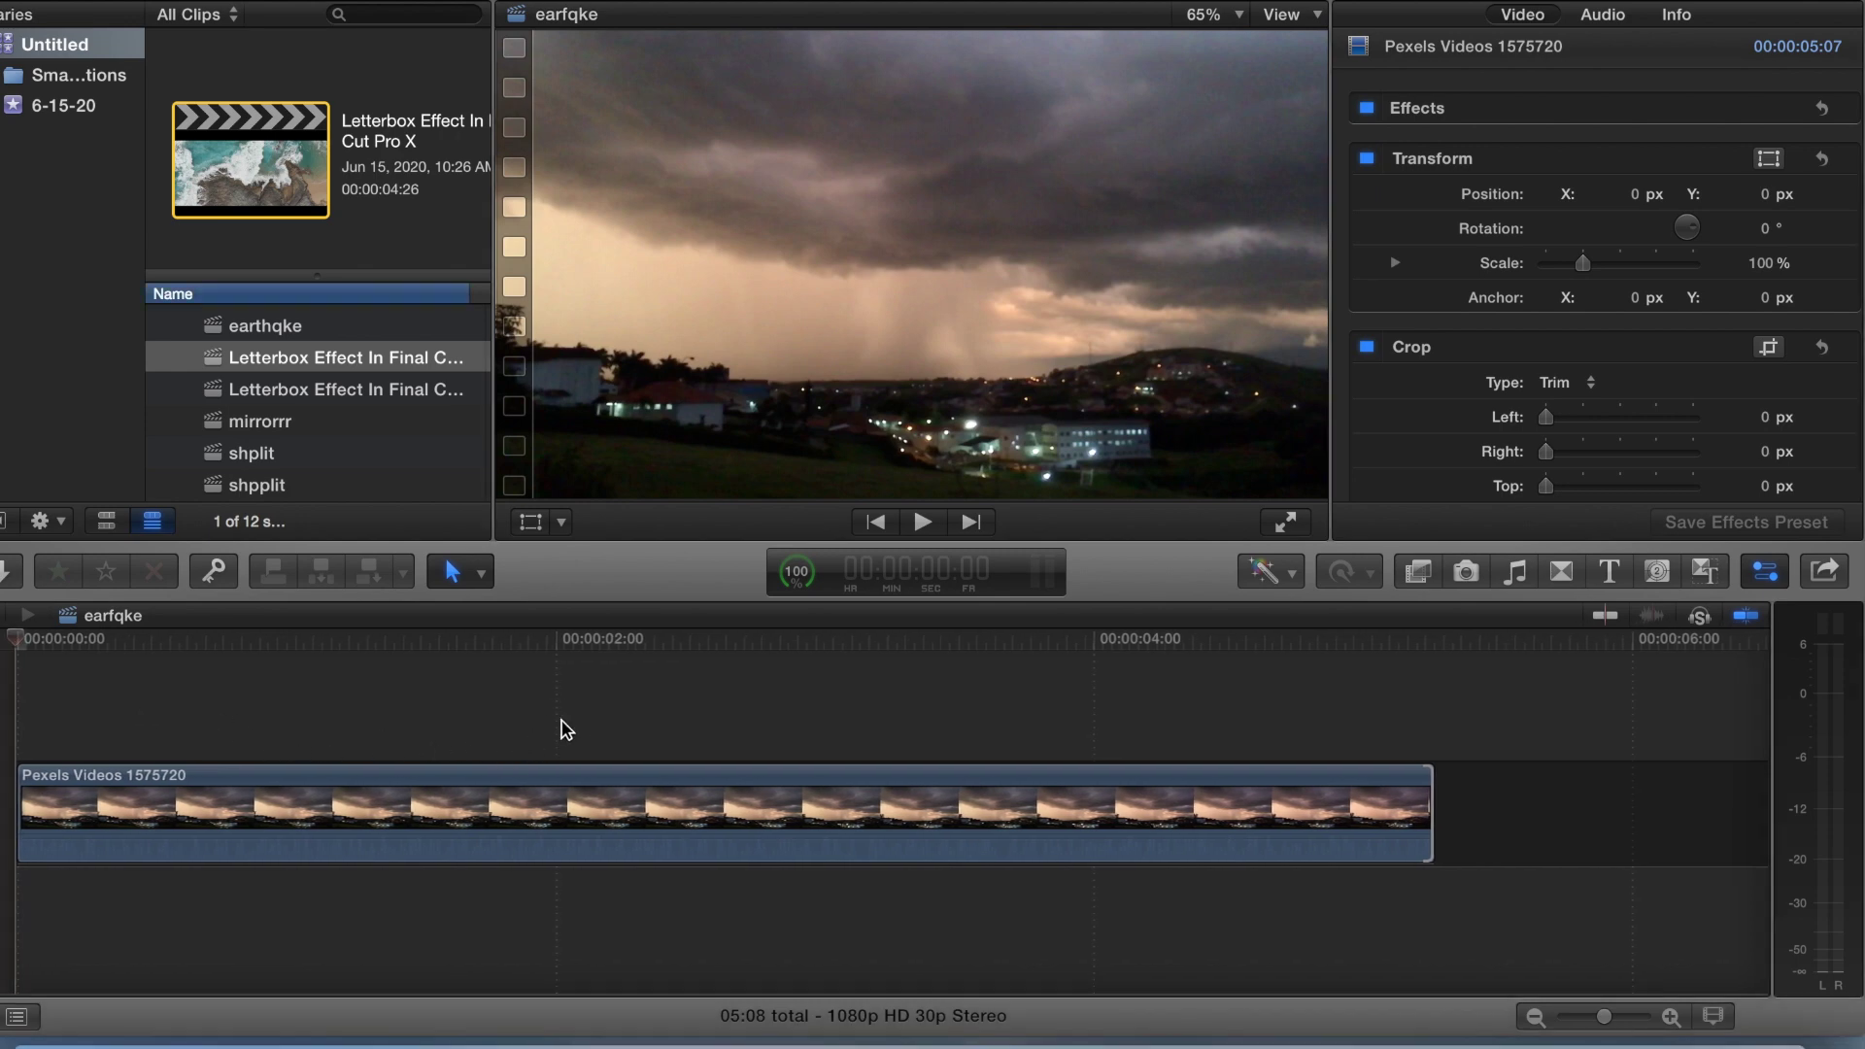
{"action": "left_click", "coordinate": [457, 736]}
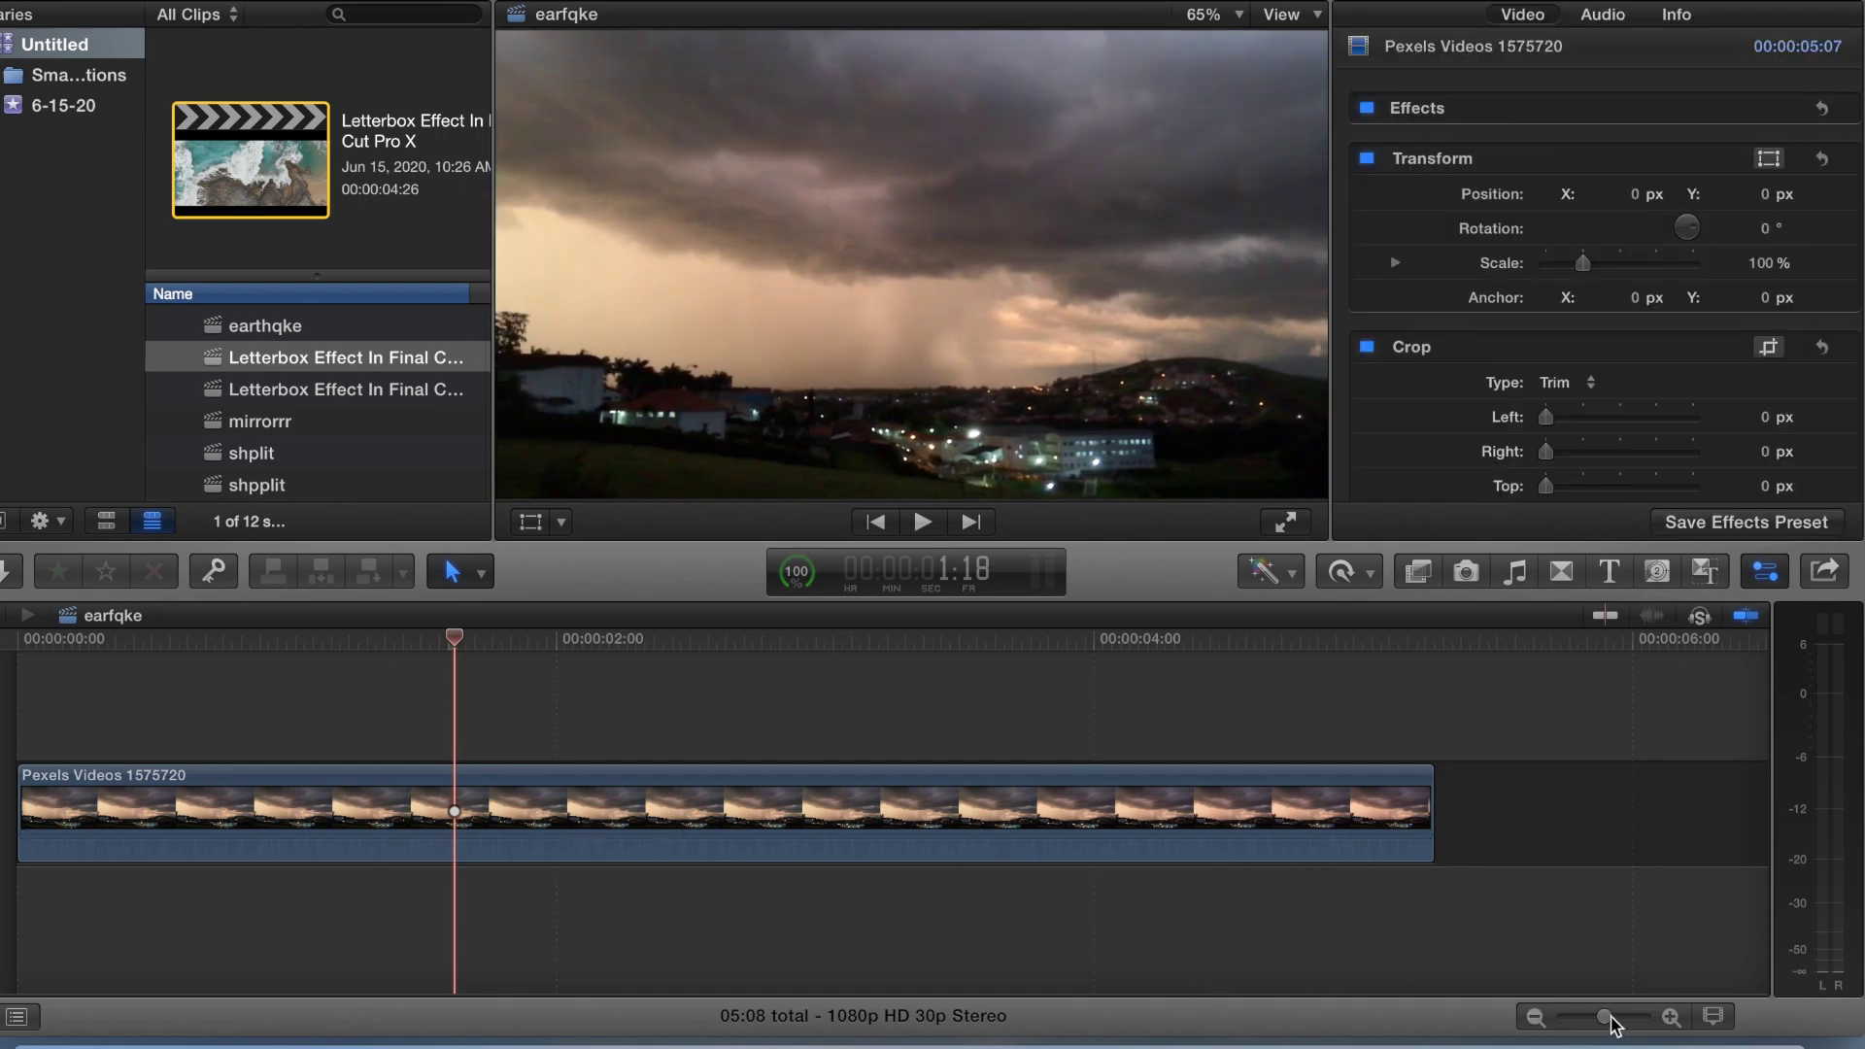
{"action": "left_click_drag", "start_coordinate": [1604, 1025], "coordinate": [1612, 1020]}
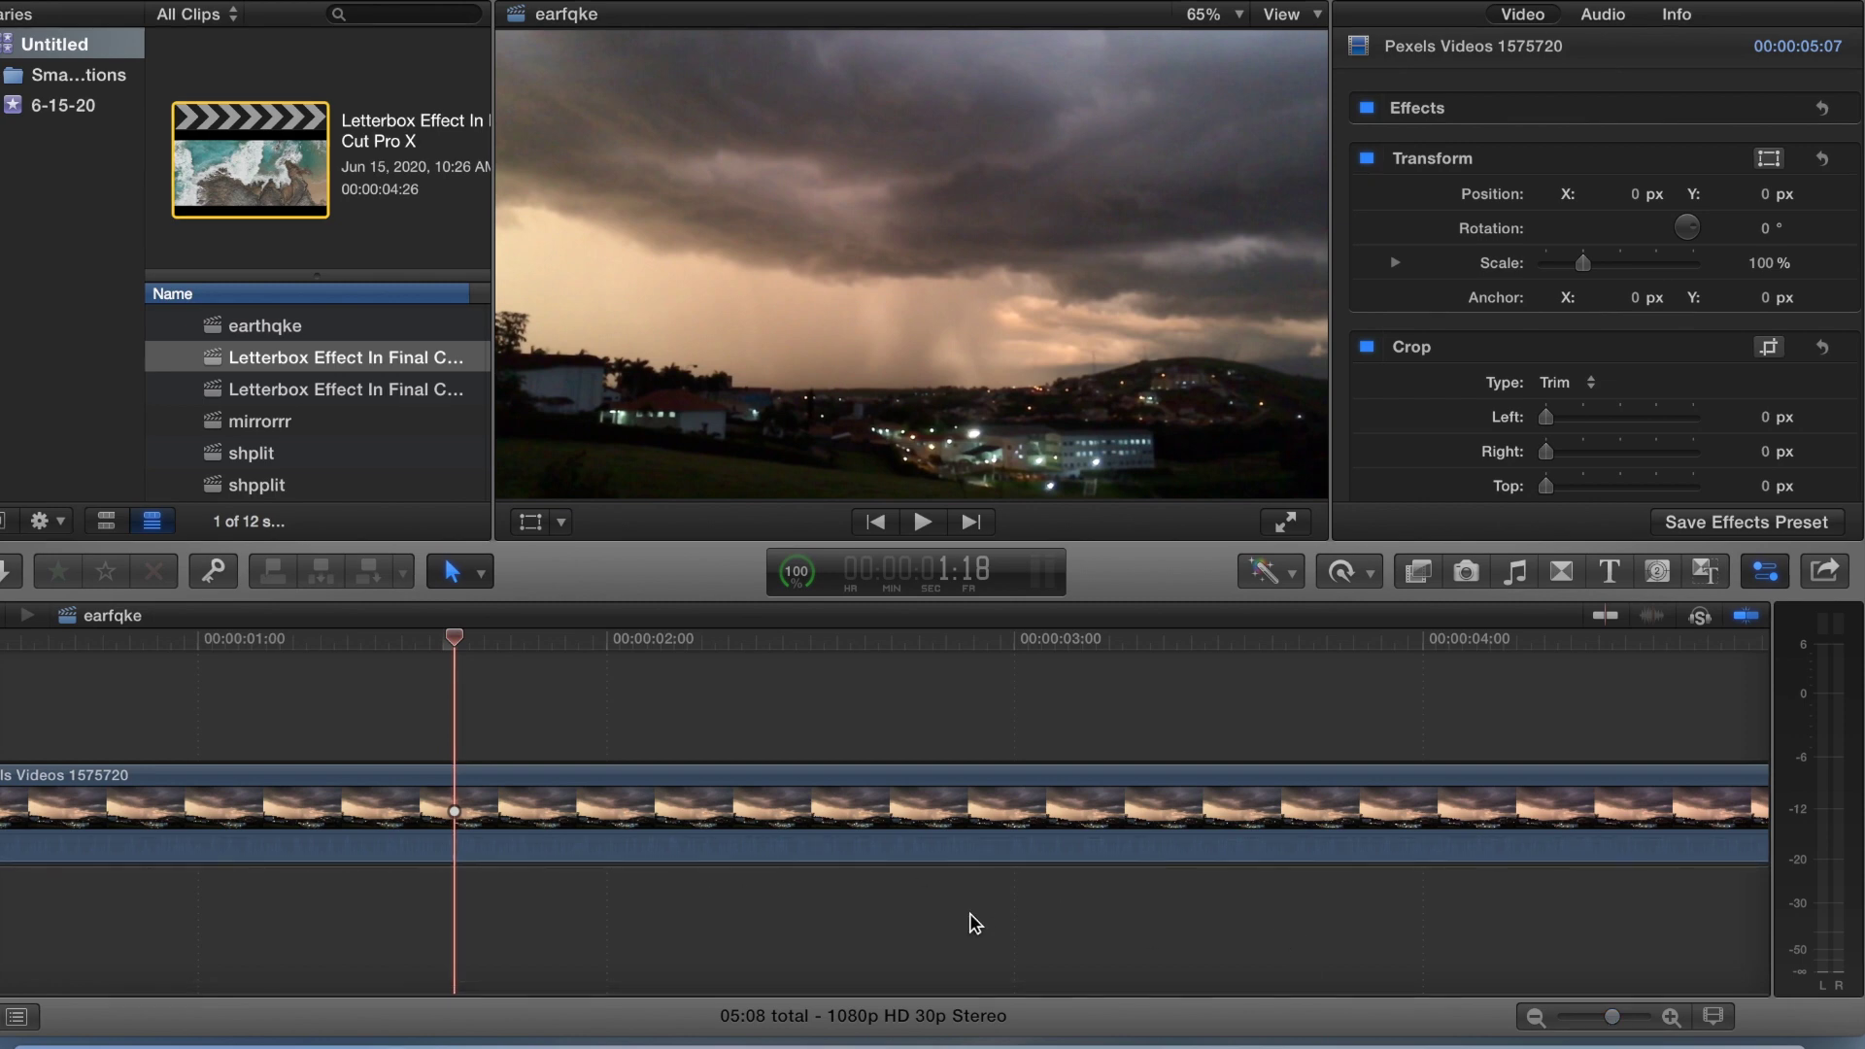
{"action": "key", "text": "super+b"}
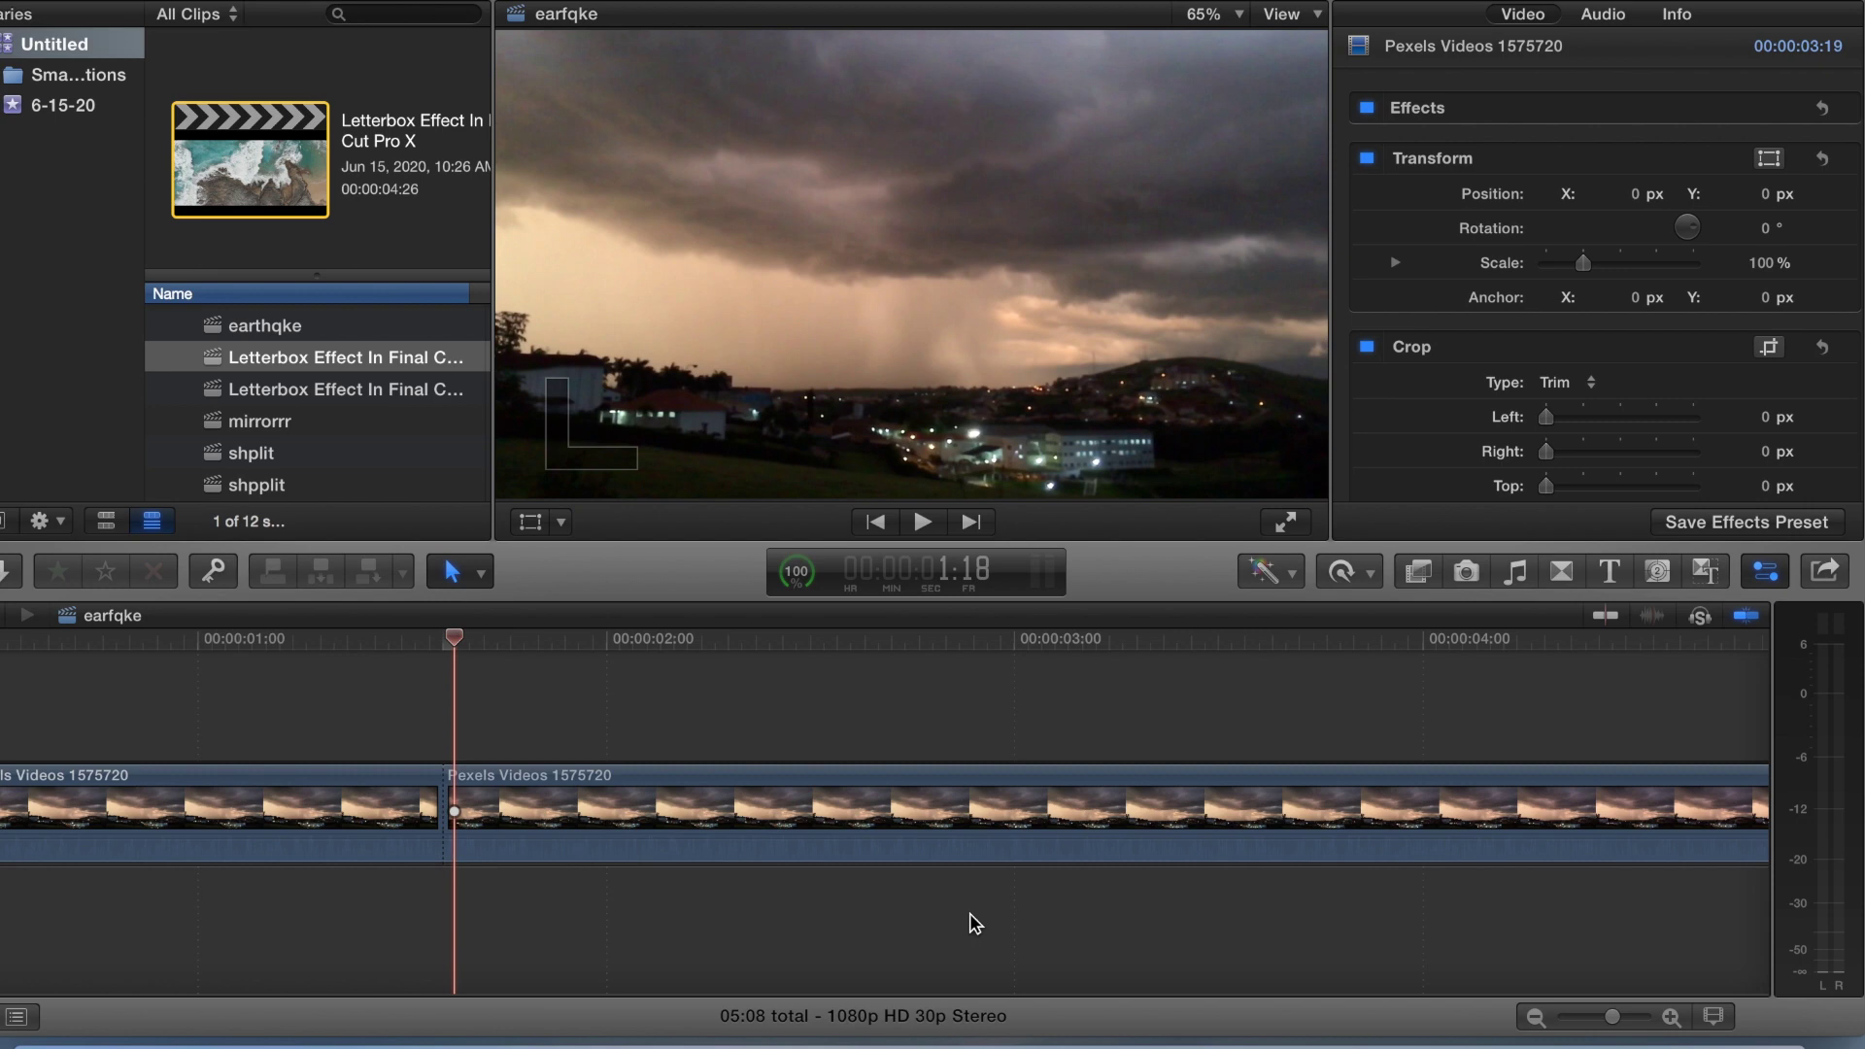
{"action": "key", "text": "Right"}
{"action": "key", "text": "Right"}
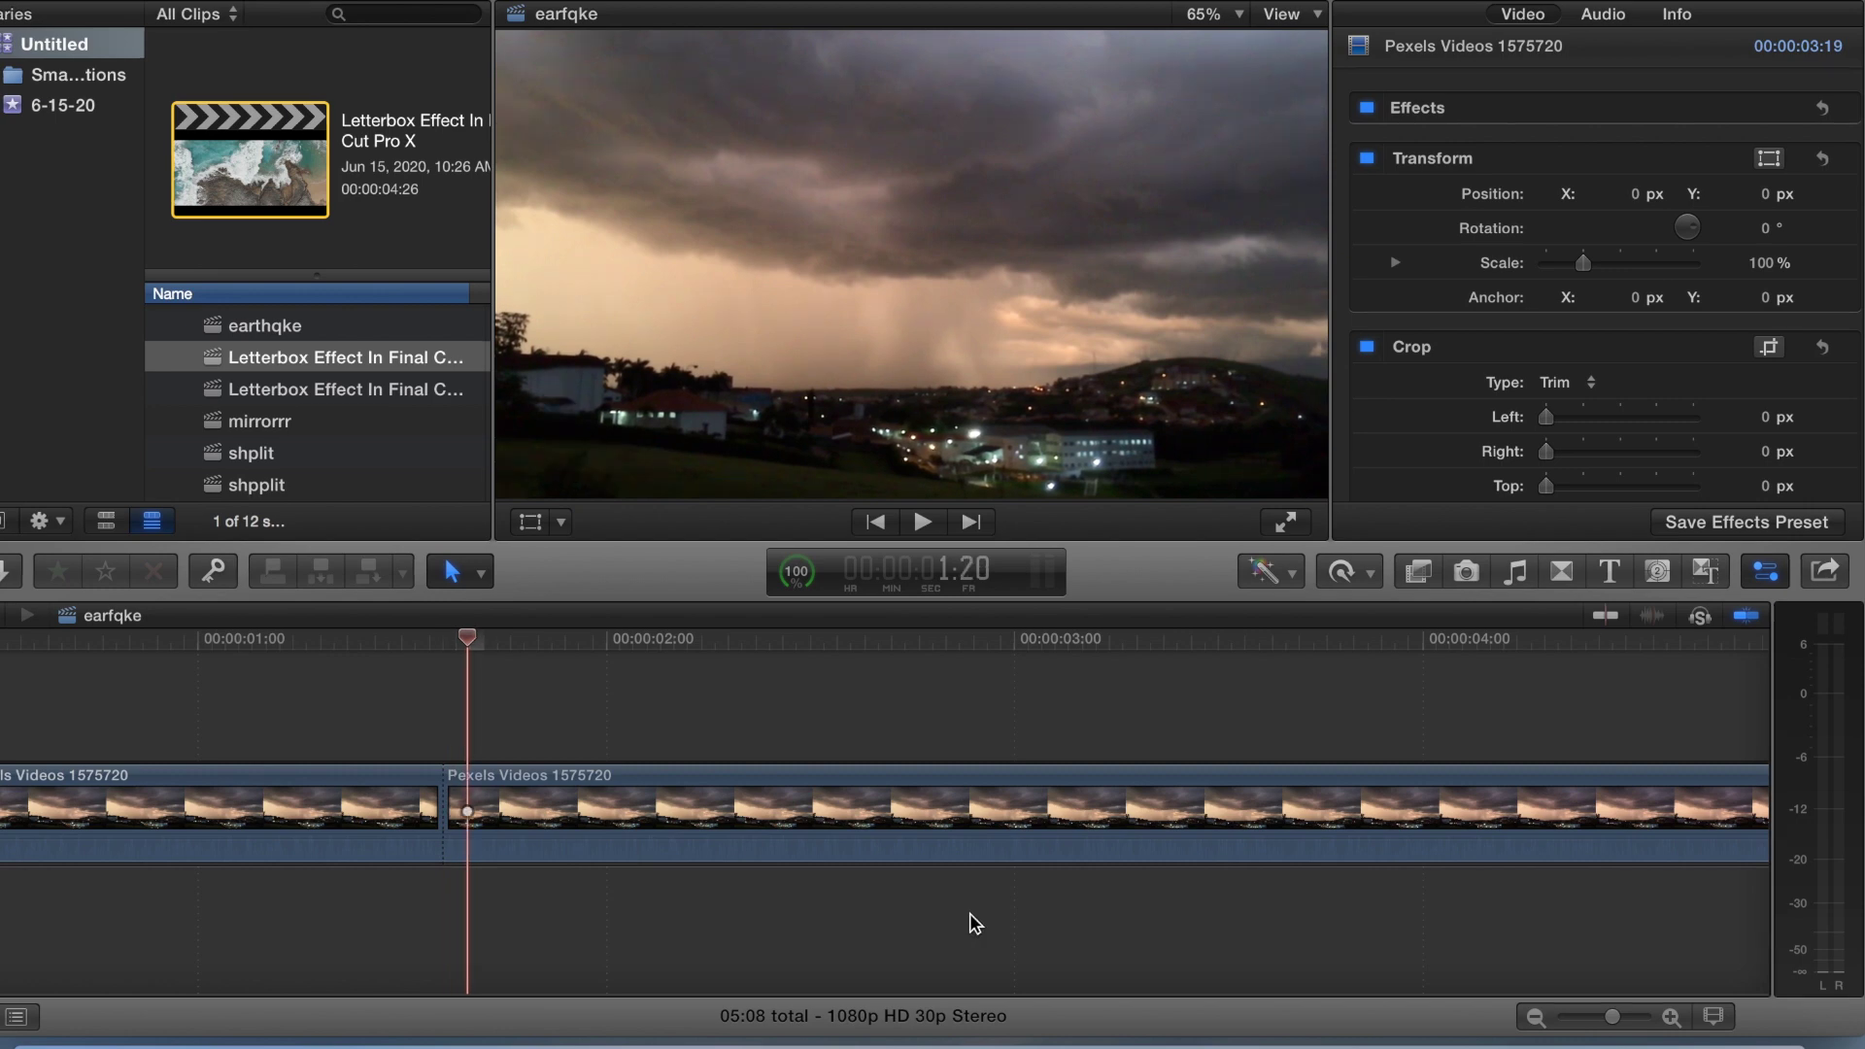
{"action": "key", "text": "super+b"}
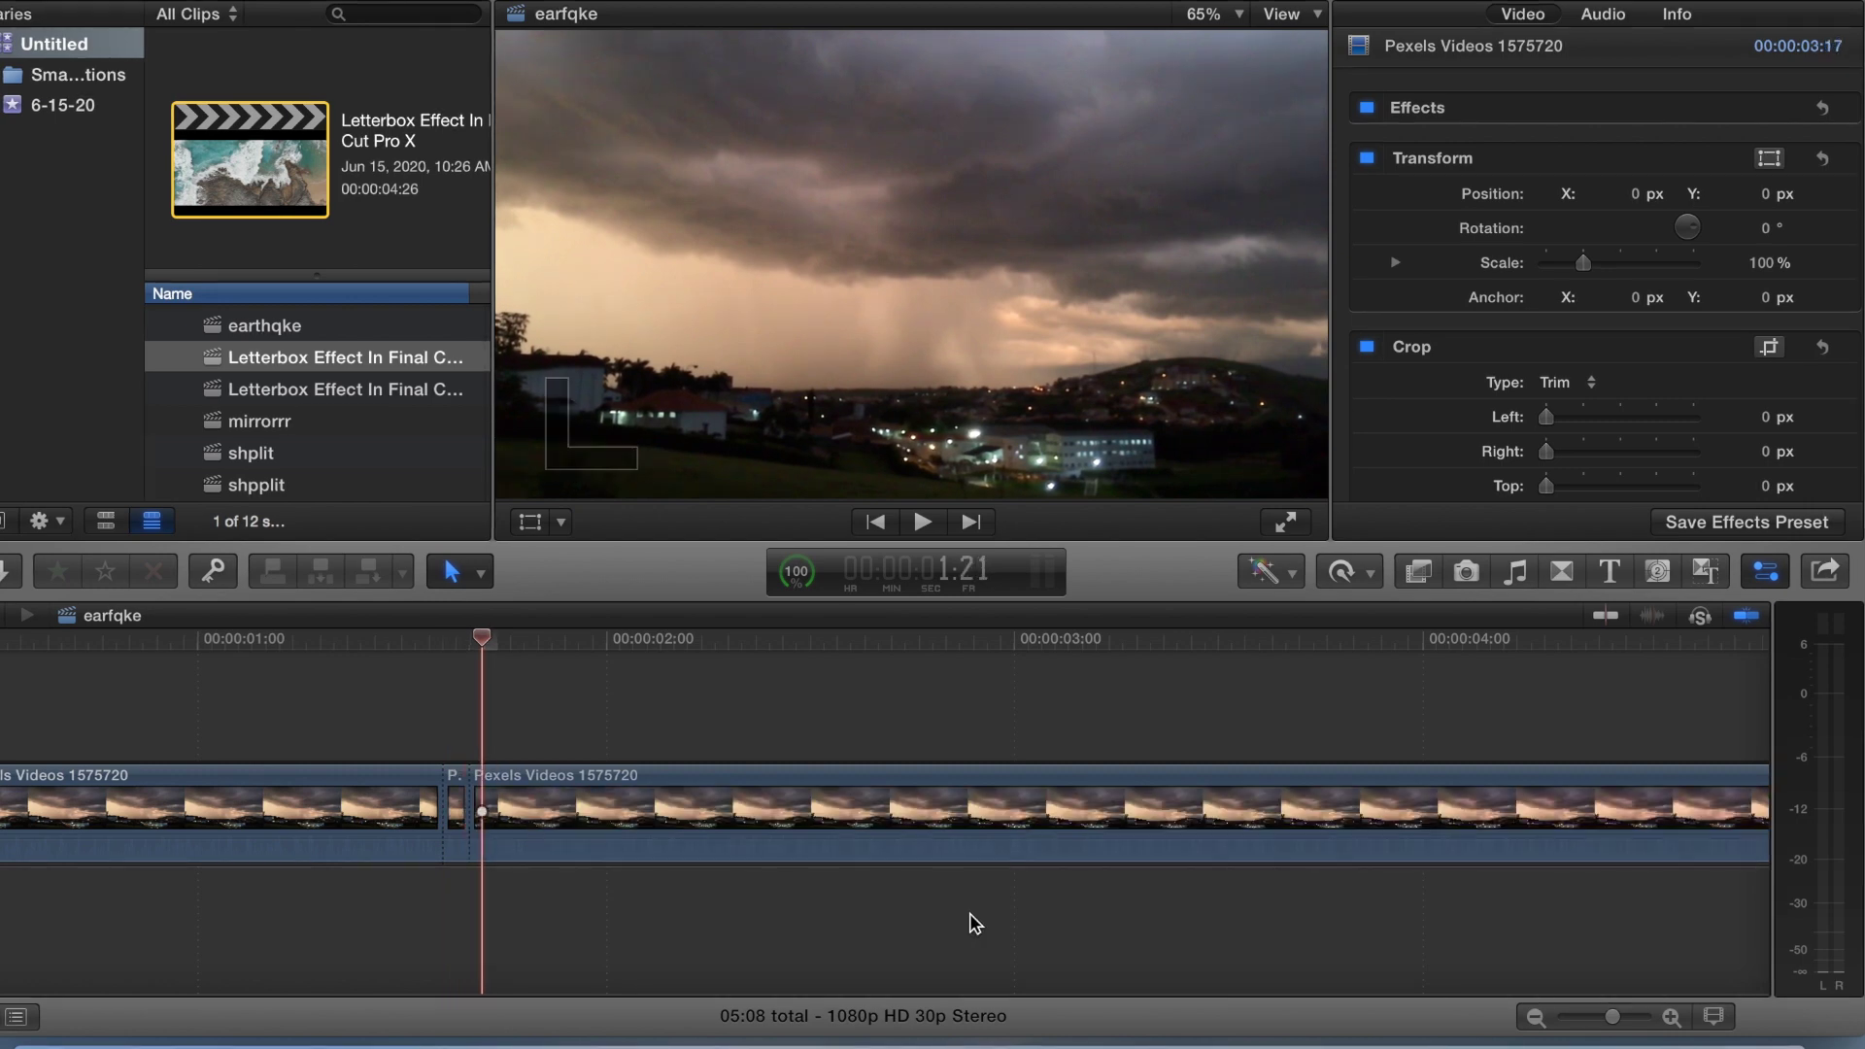
Cut the Pexels Videos 1575720 clip eight more times, one frame apart, up to 1:28
{"action": "key", "text": "Right"}
{"action": "key", "text": "super+b"}
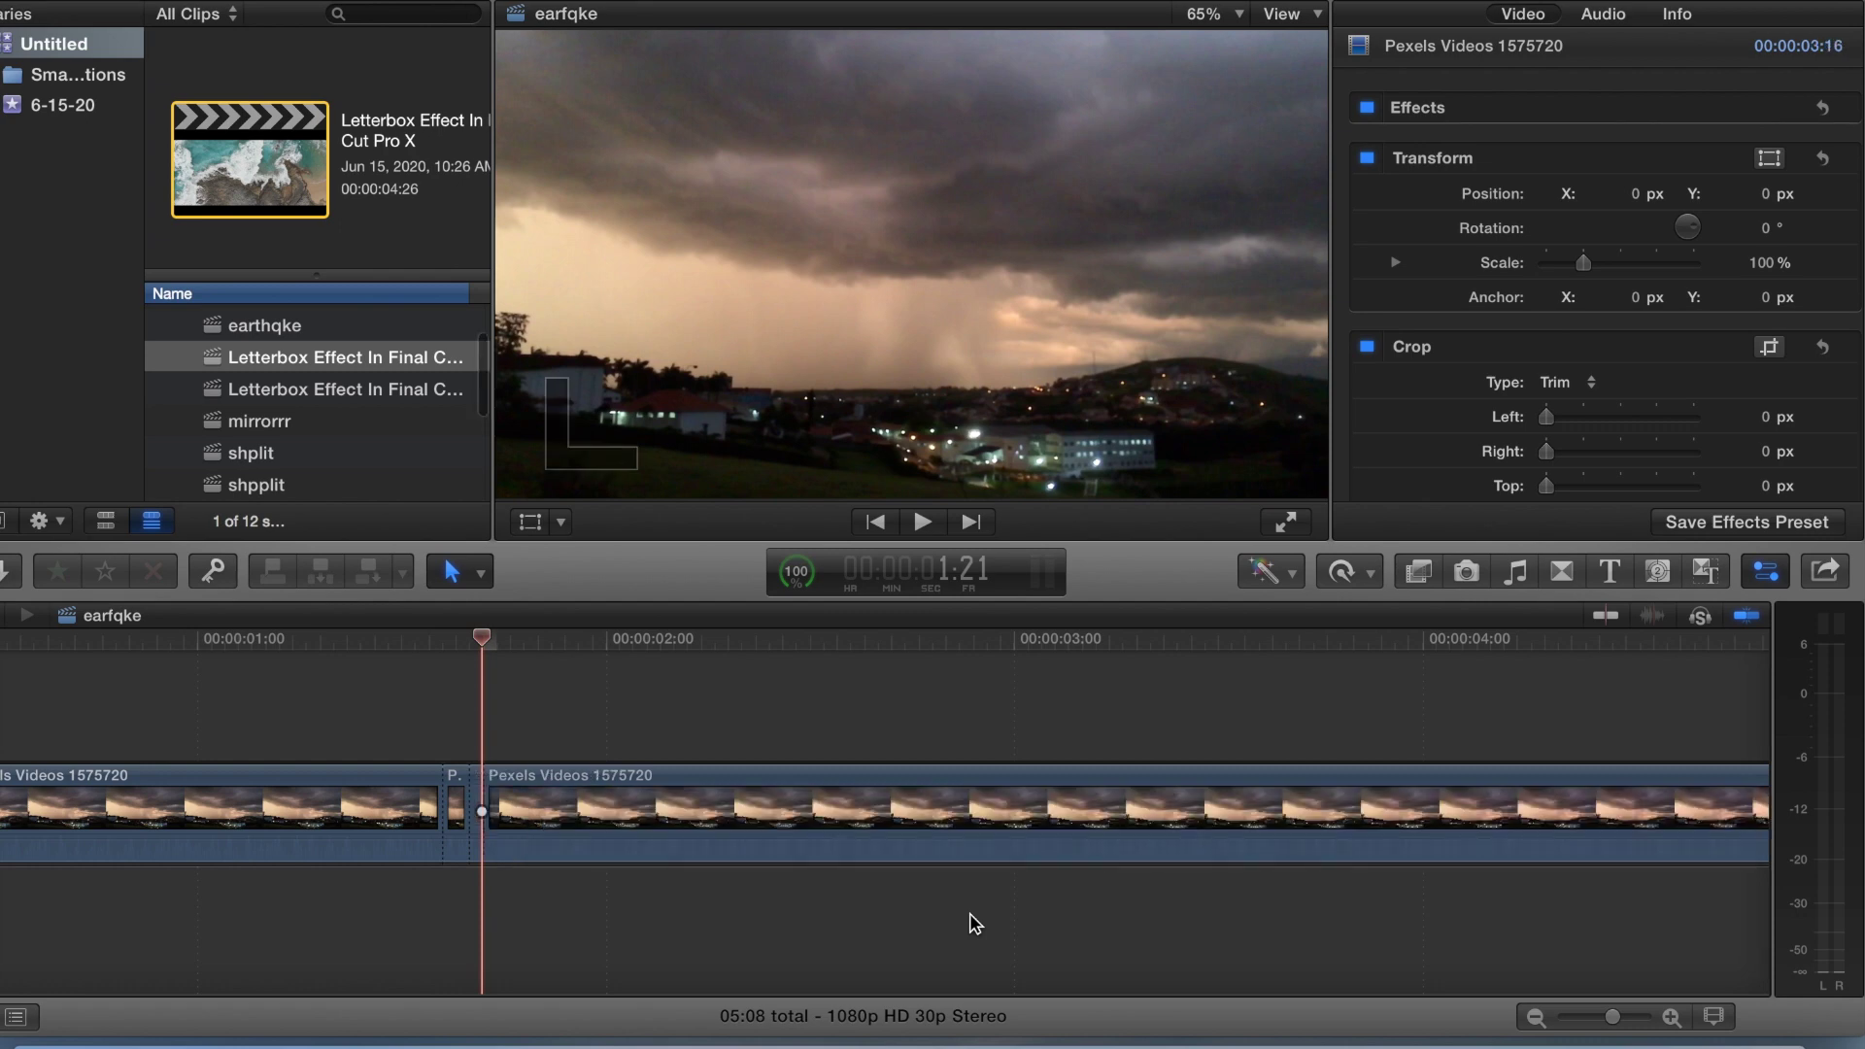
{"action": "key", "text": "Right"}
{"action": "key", "text": "super+b"}
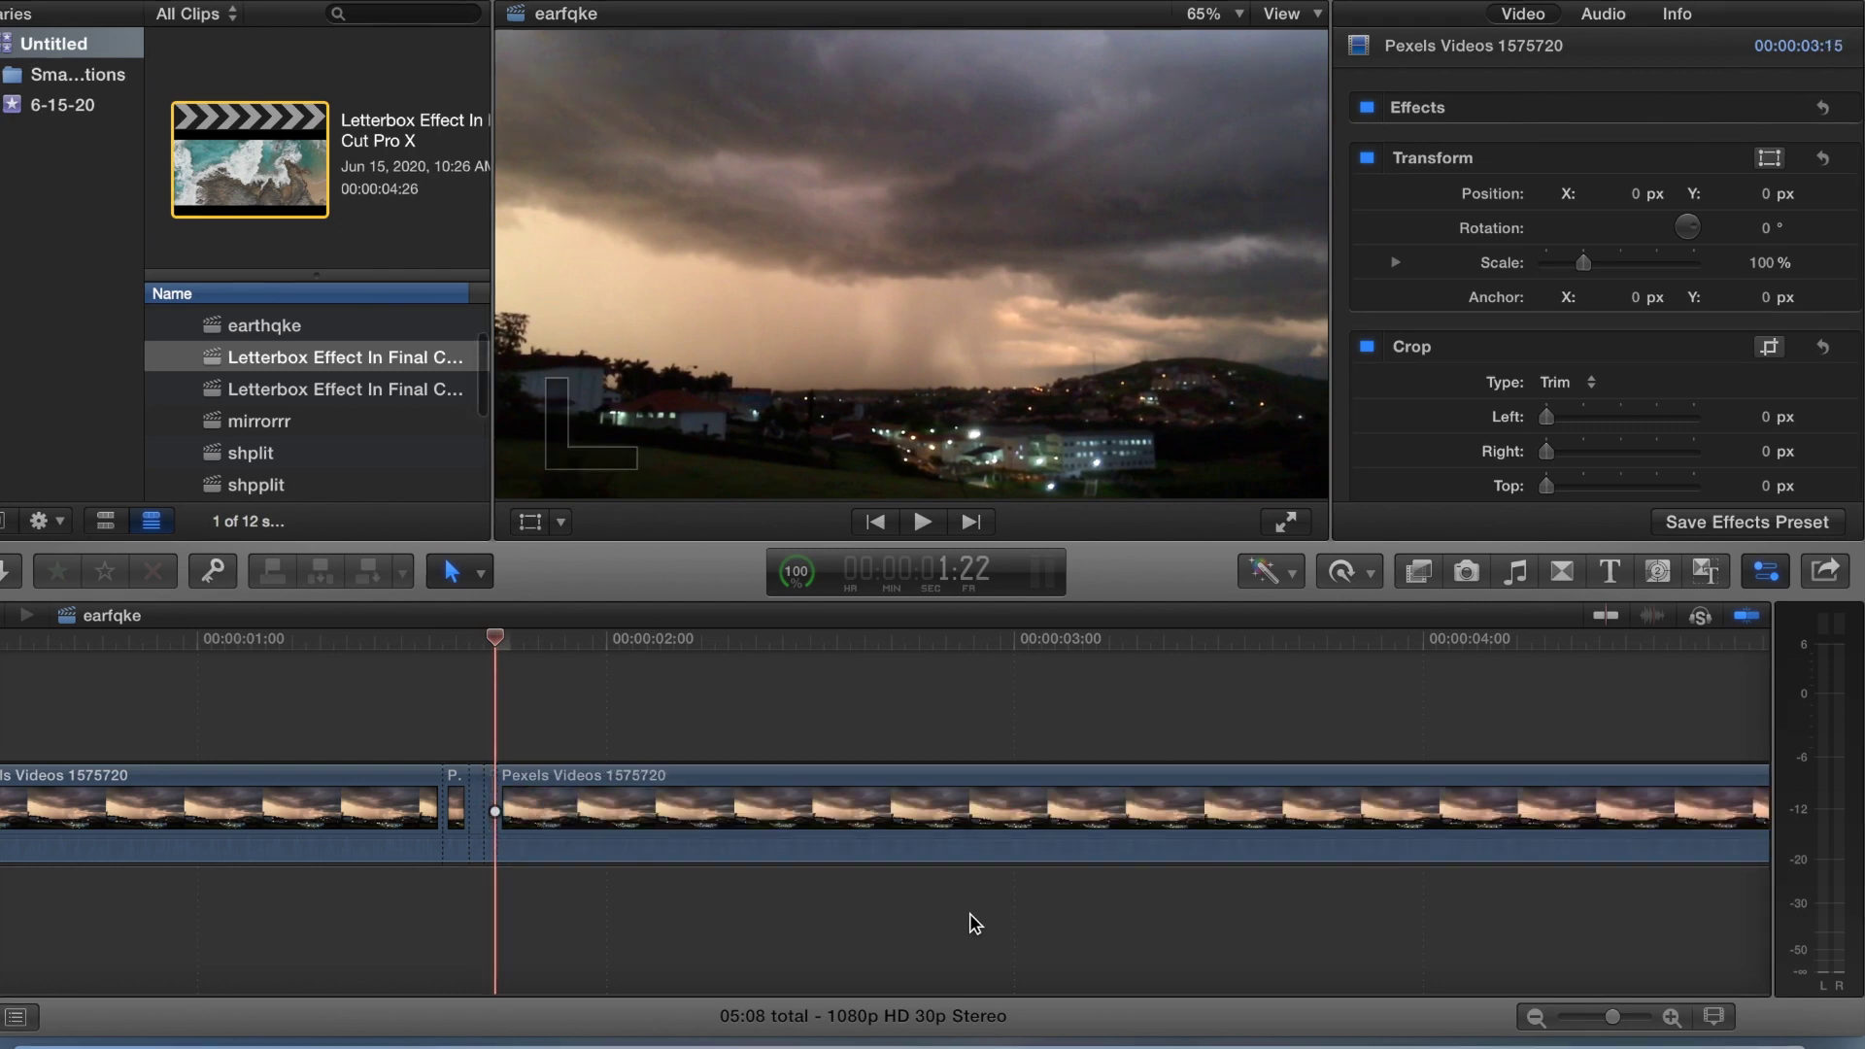
{"action": "key", "text": "Right"}
{"action": "key", "text": "super+b"}
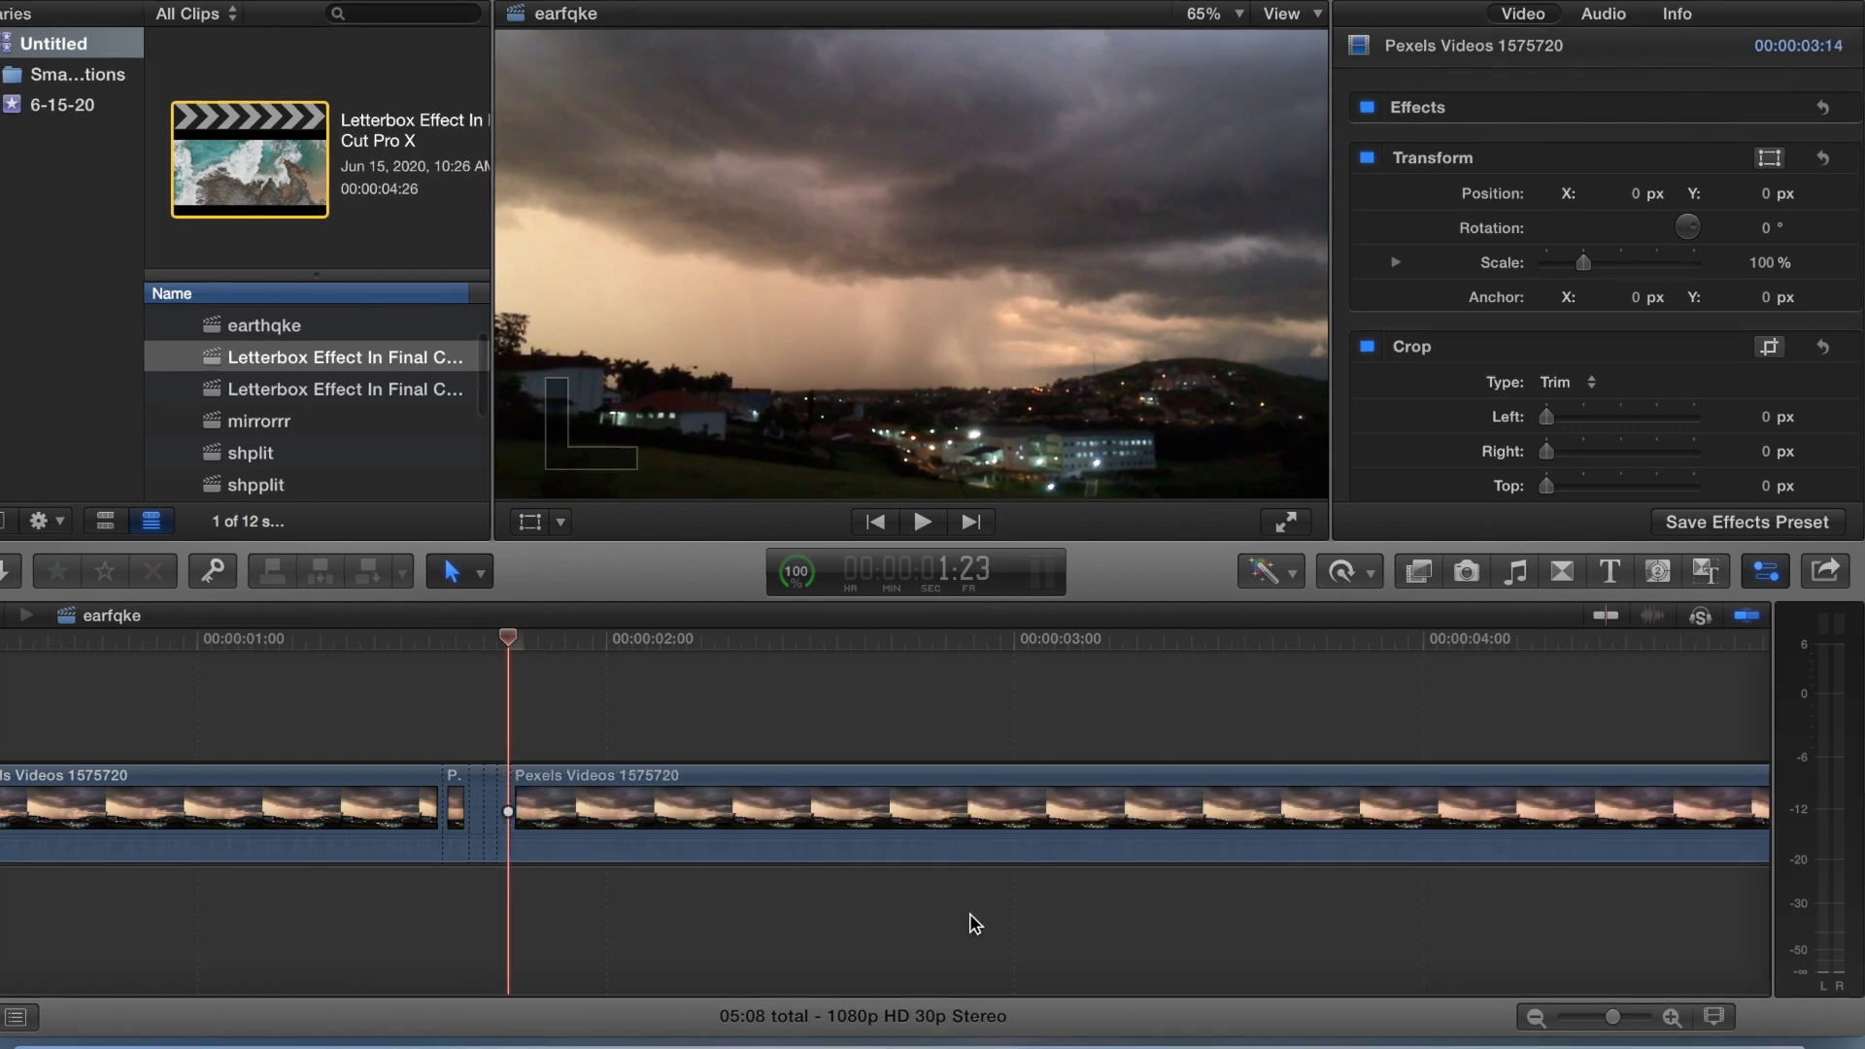
{"action": "key", "text": "Right"}
{"action": "key", "text": "super+b"}
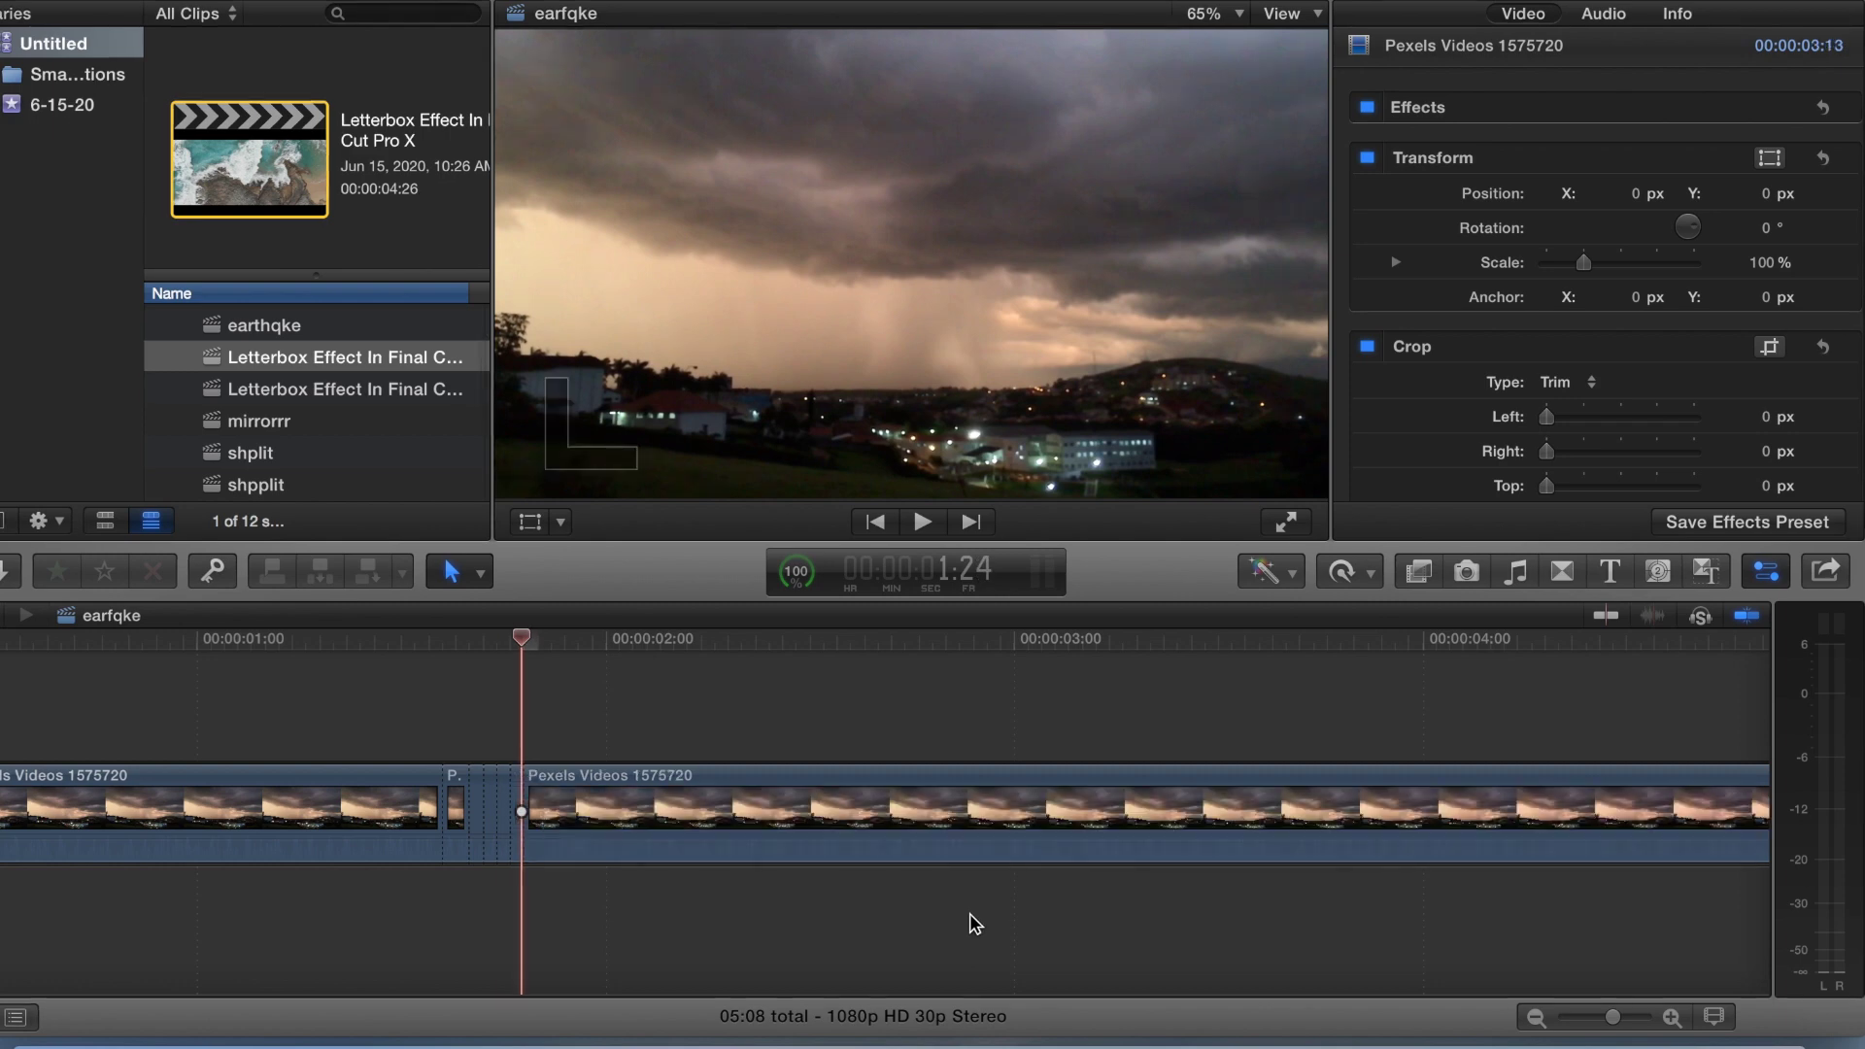
{"action": "key", "text": "Right"}
{"action": "key", "text": "super+b"}
{"action": "key", "text": "Right"}
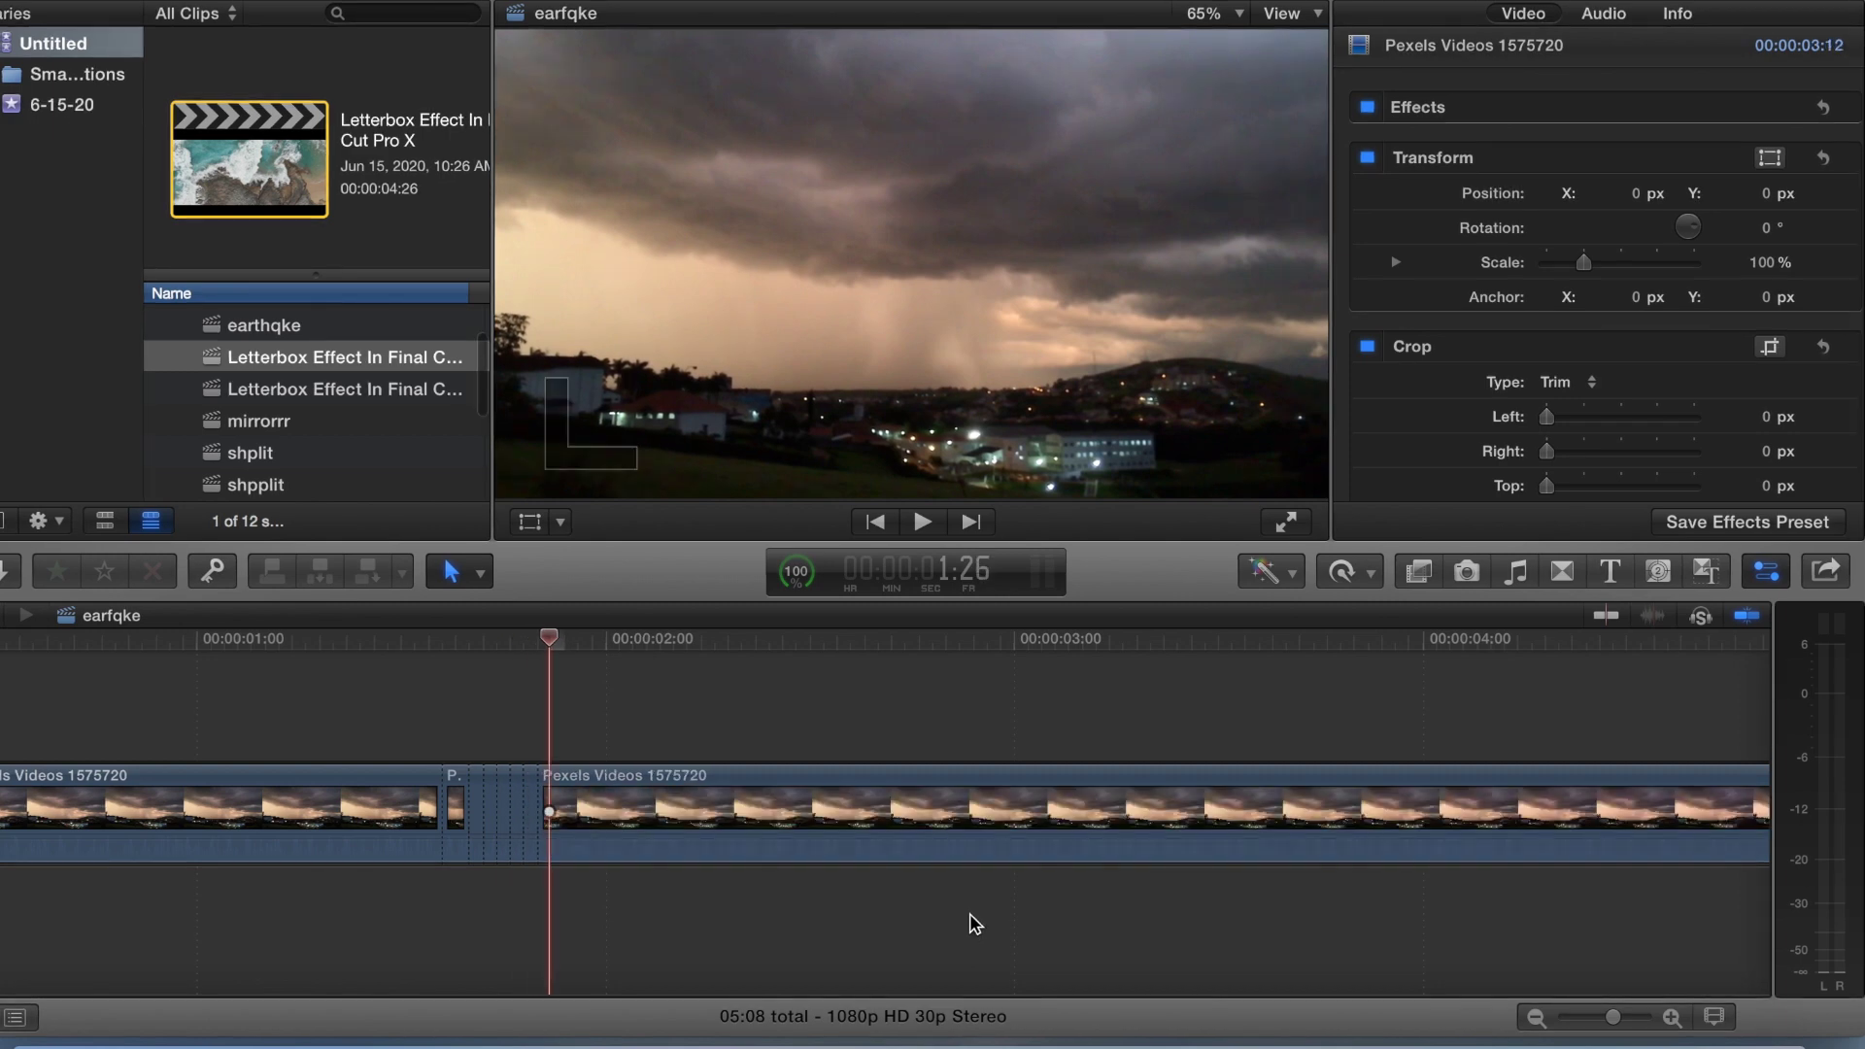
{"action": "key", "text": "super+b"}
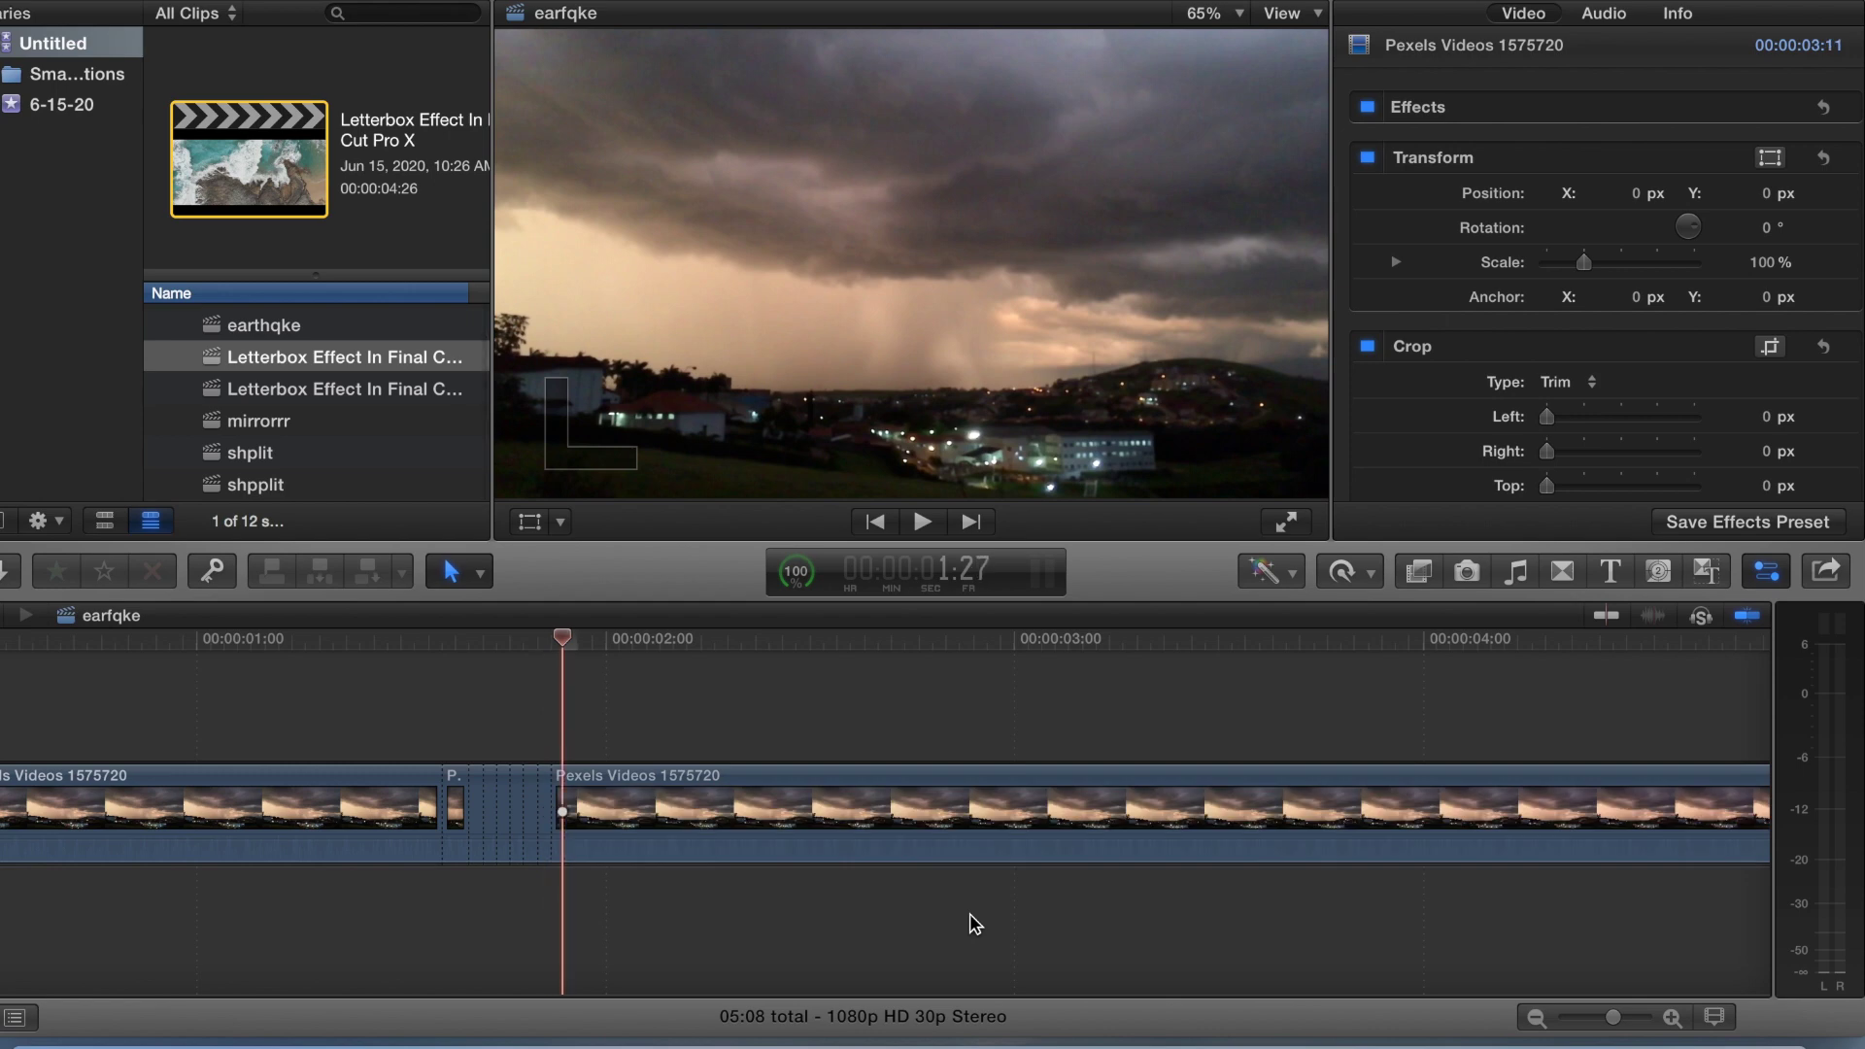
{"action": "key", "text": "Right"}
{"action": "key", "text": "super+b"}
{"action": "key", "text": "Right"}
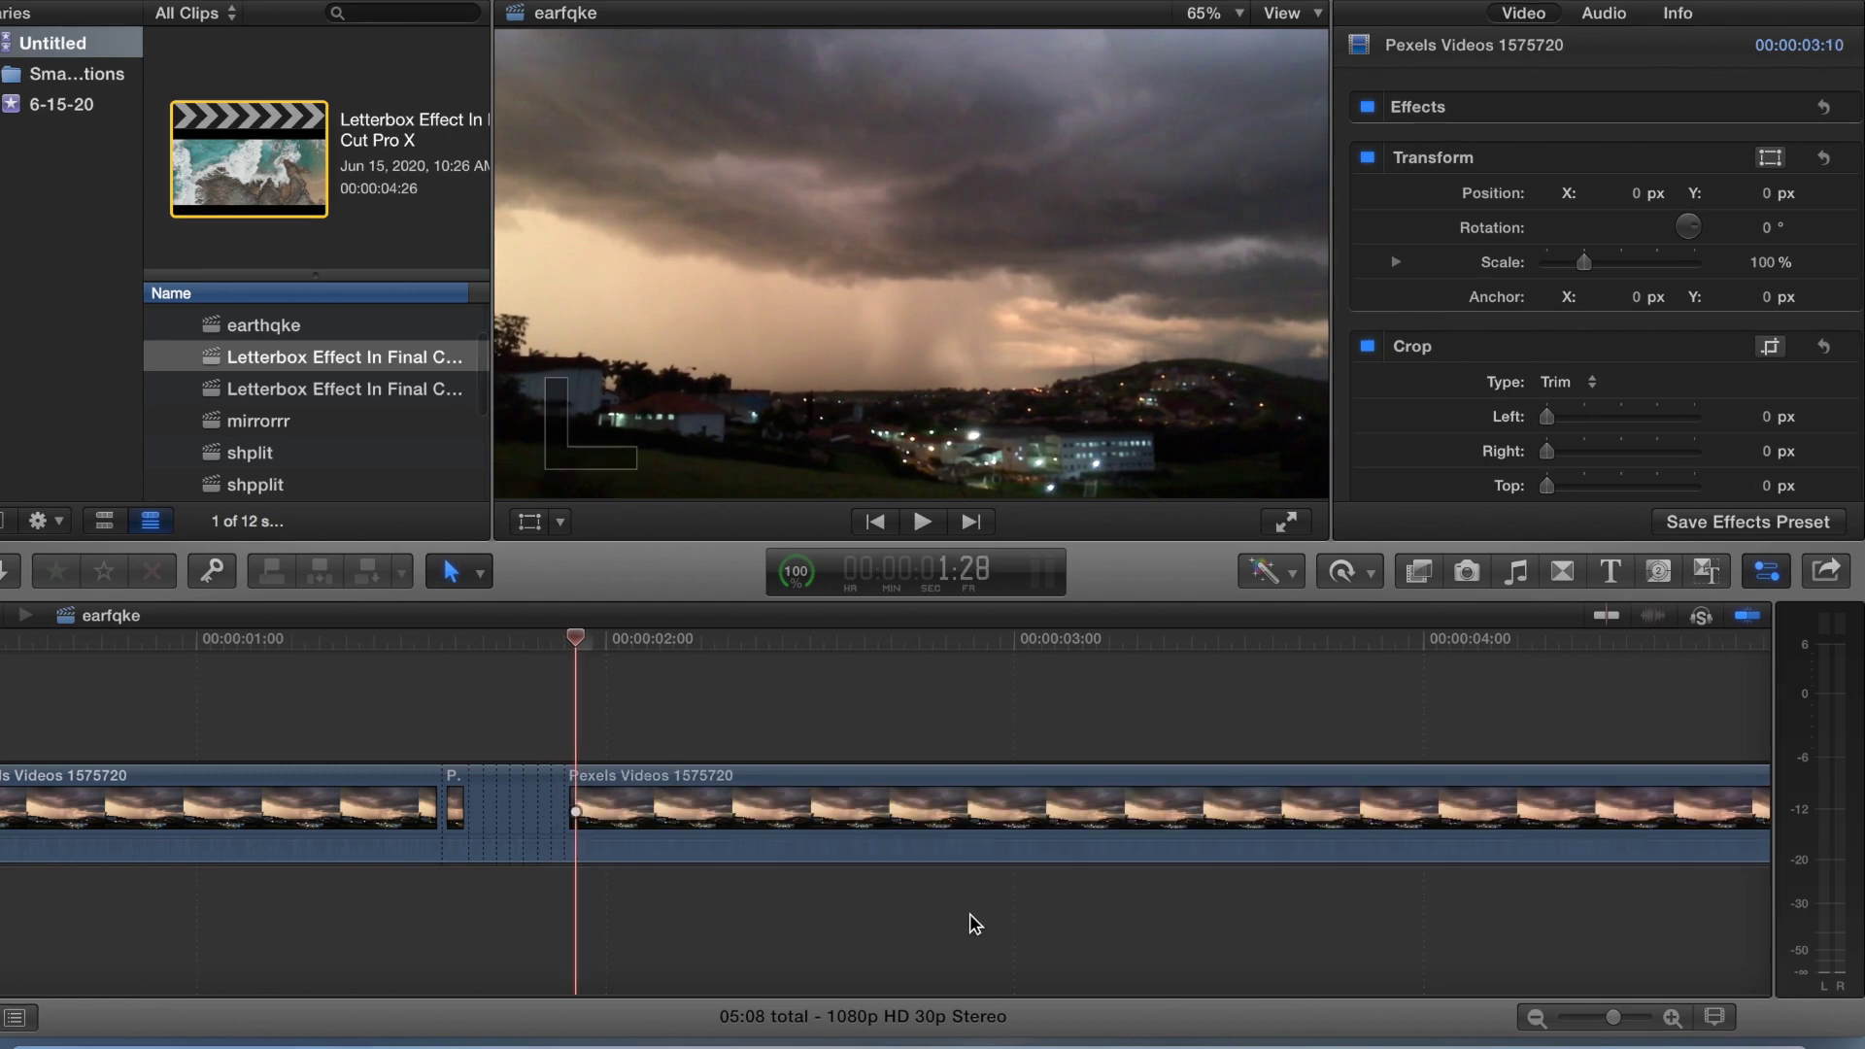
{"action": "key", "text": "super+b"}
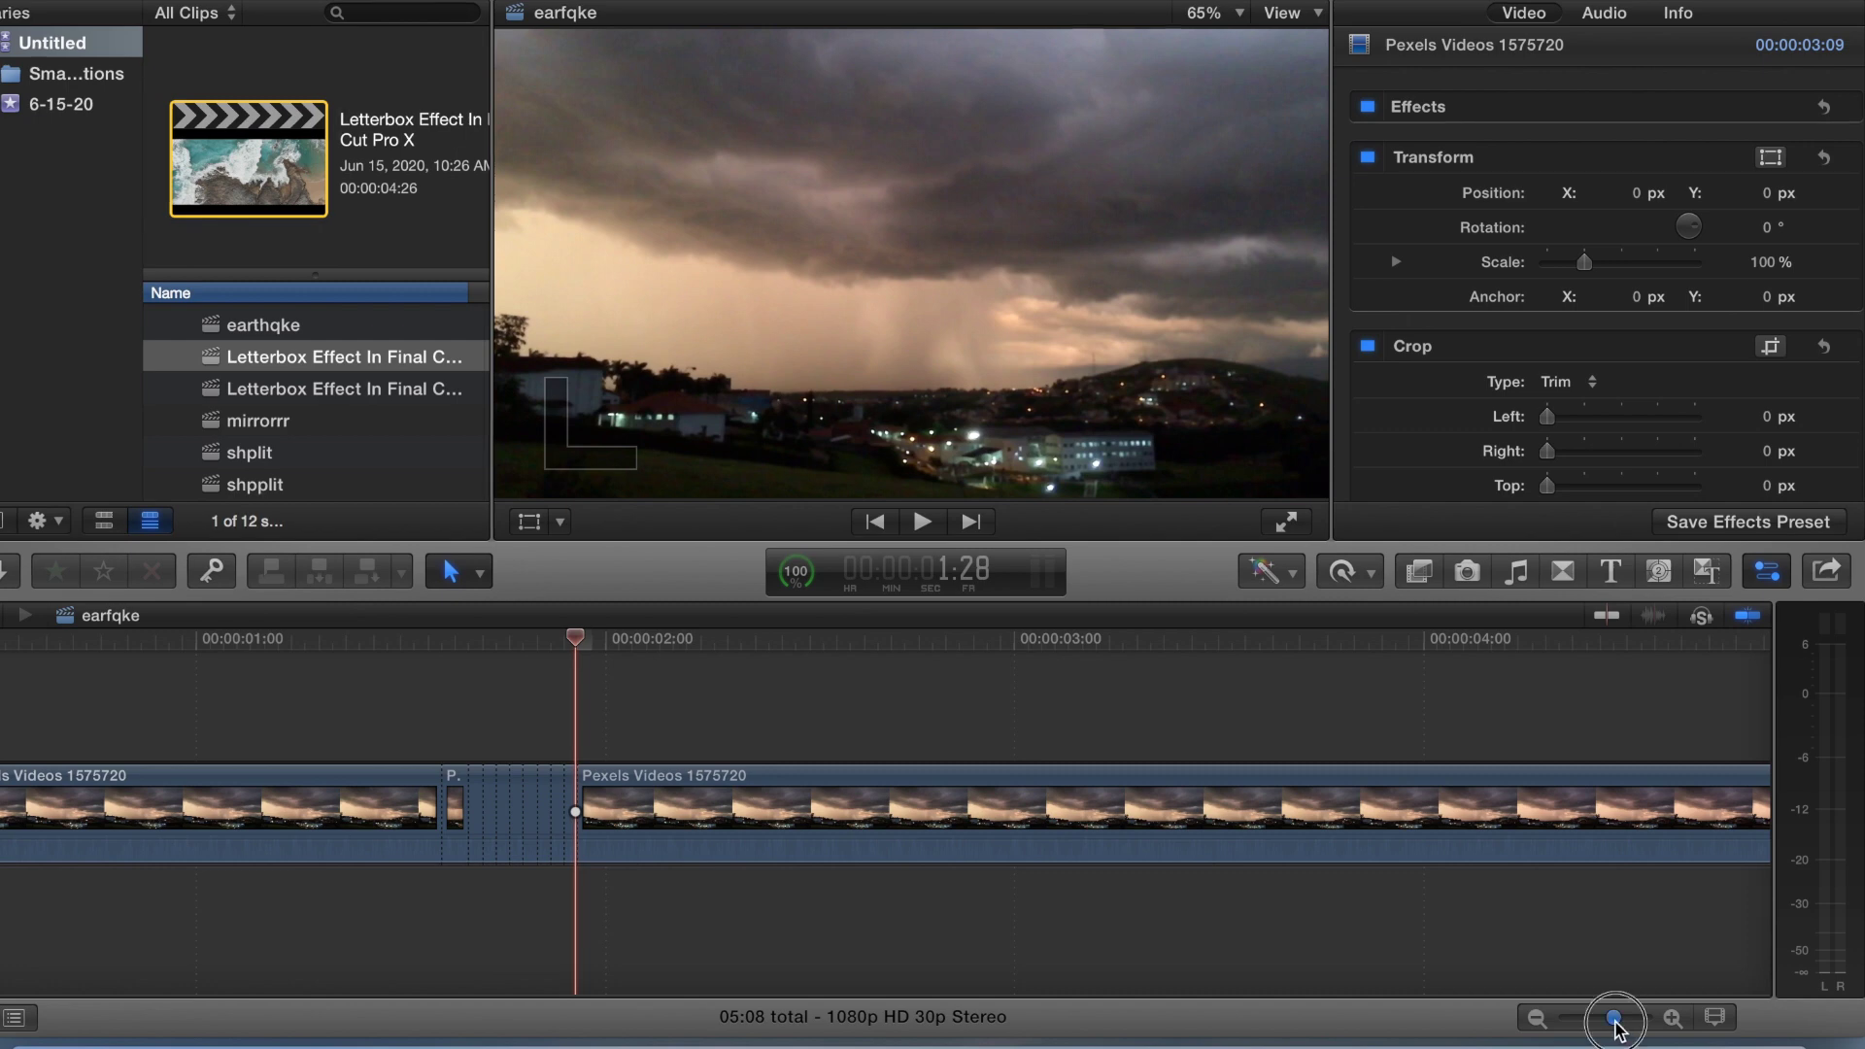
Find the Bad TV effect and apply it to the two-frame segment at 1:18
{"action": "left_click_drag", "start_coordinate": [1615, 1027], "coordinate": [1631, 1032]}
{"action": "scroll", "coordinate": [789, 984], "scroll_direction": "left", "scroll_amount": 5}
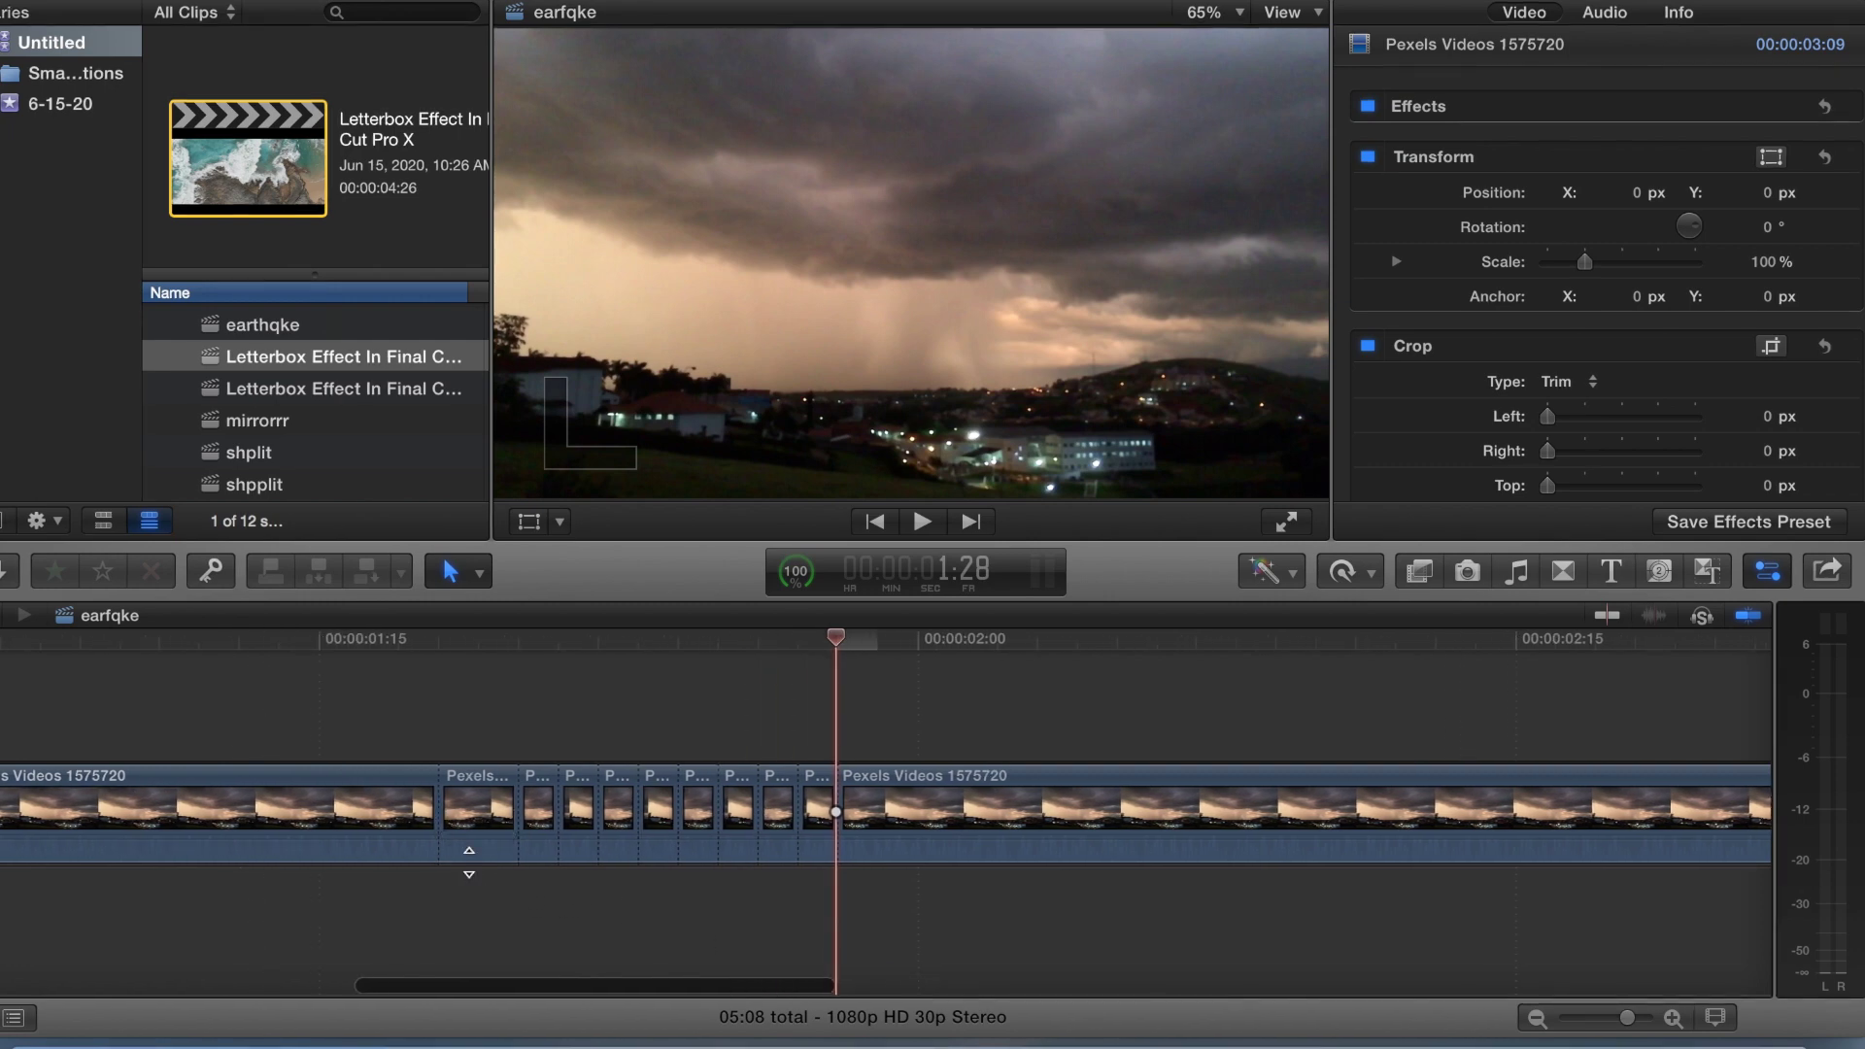
{"action": "left_click", "coordinate": [469, 804]}
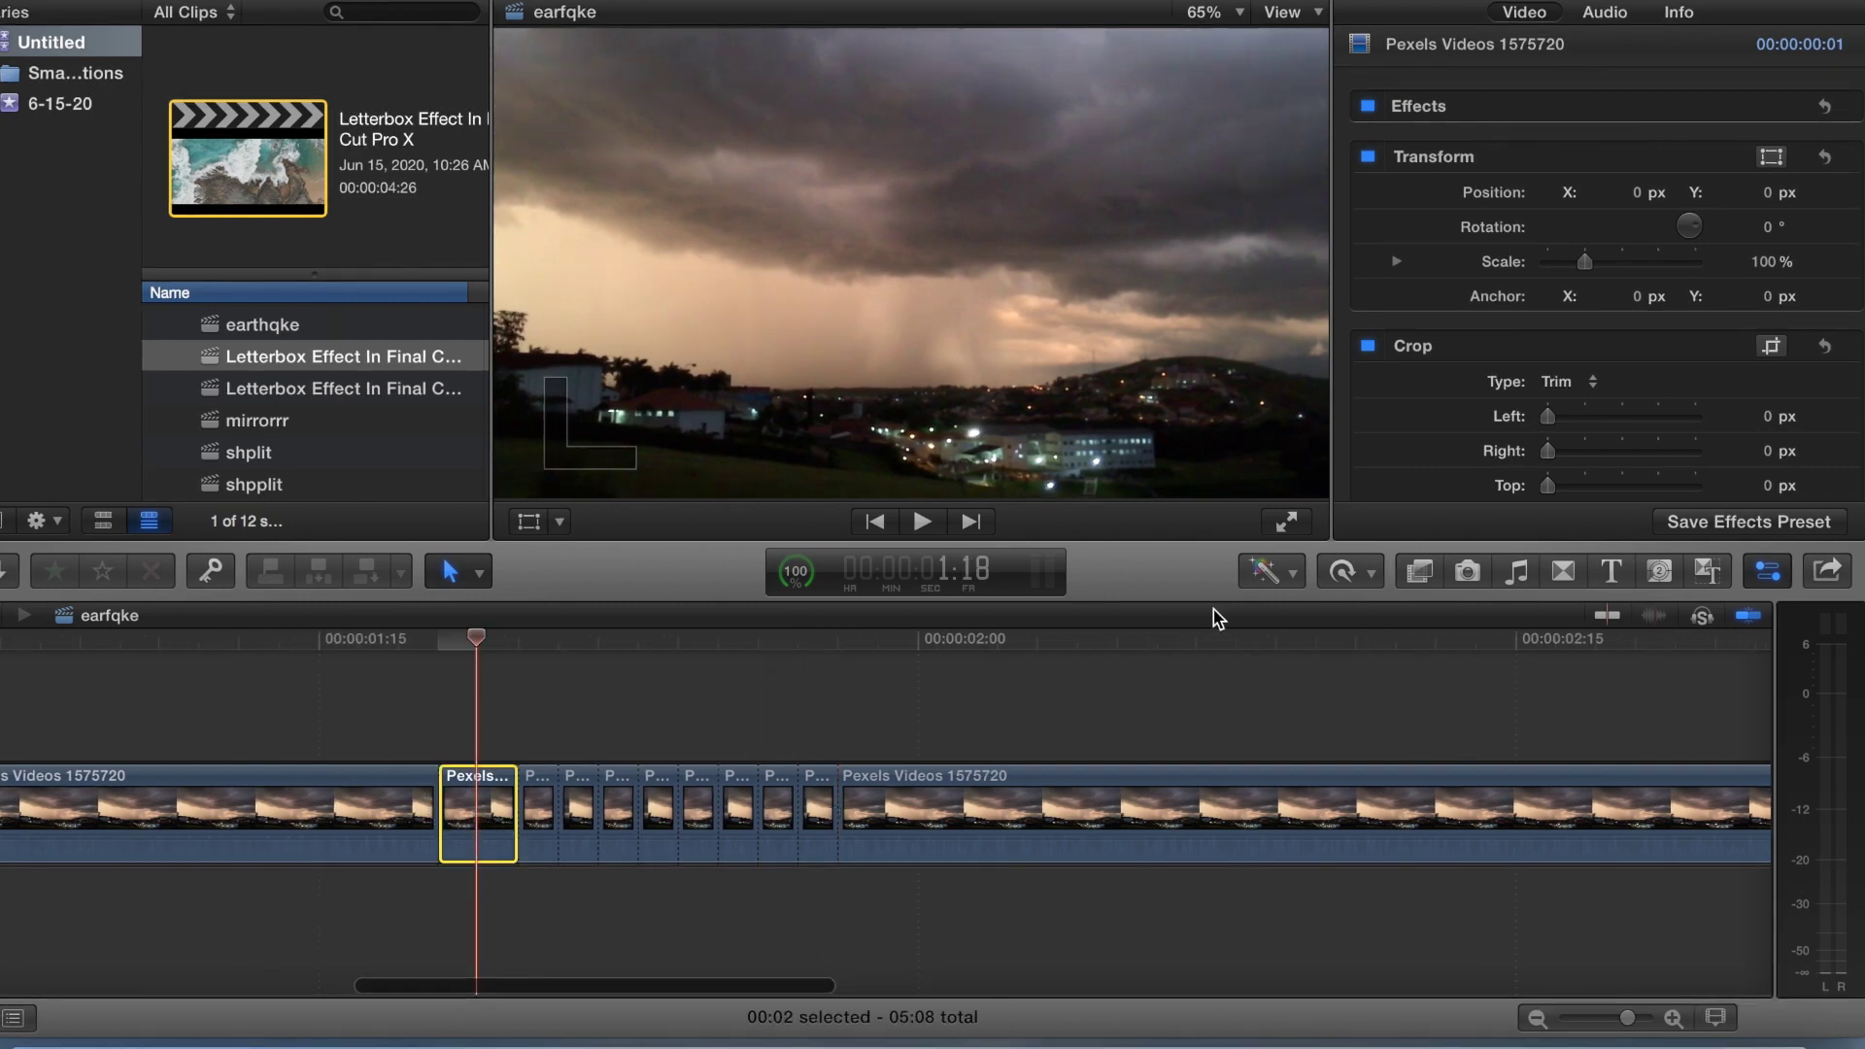
{"action": "left_click", "coordinate": [1421, 573]}
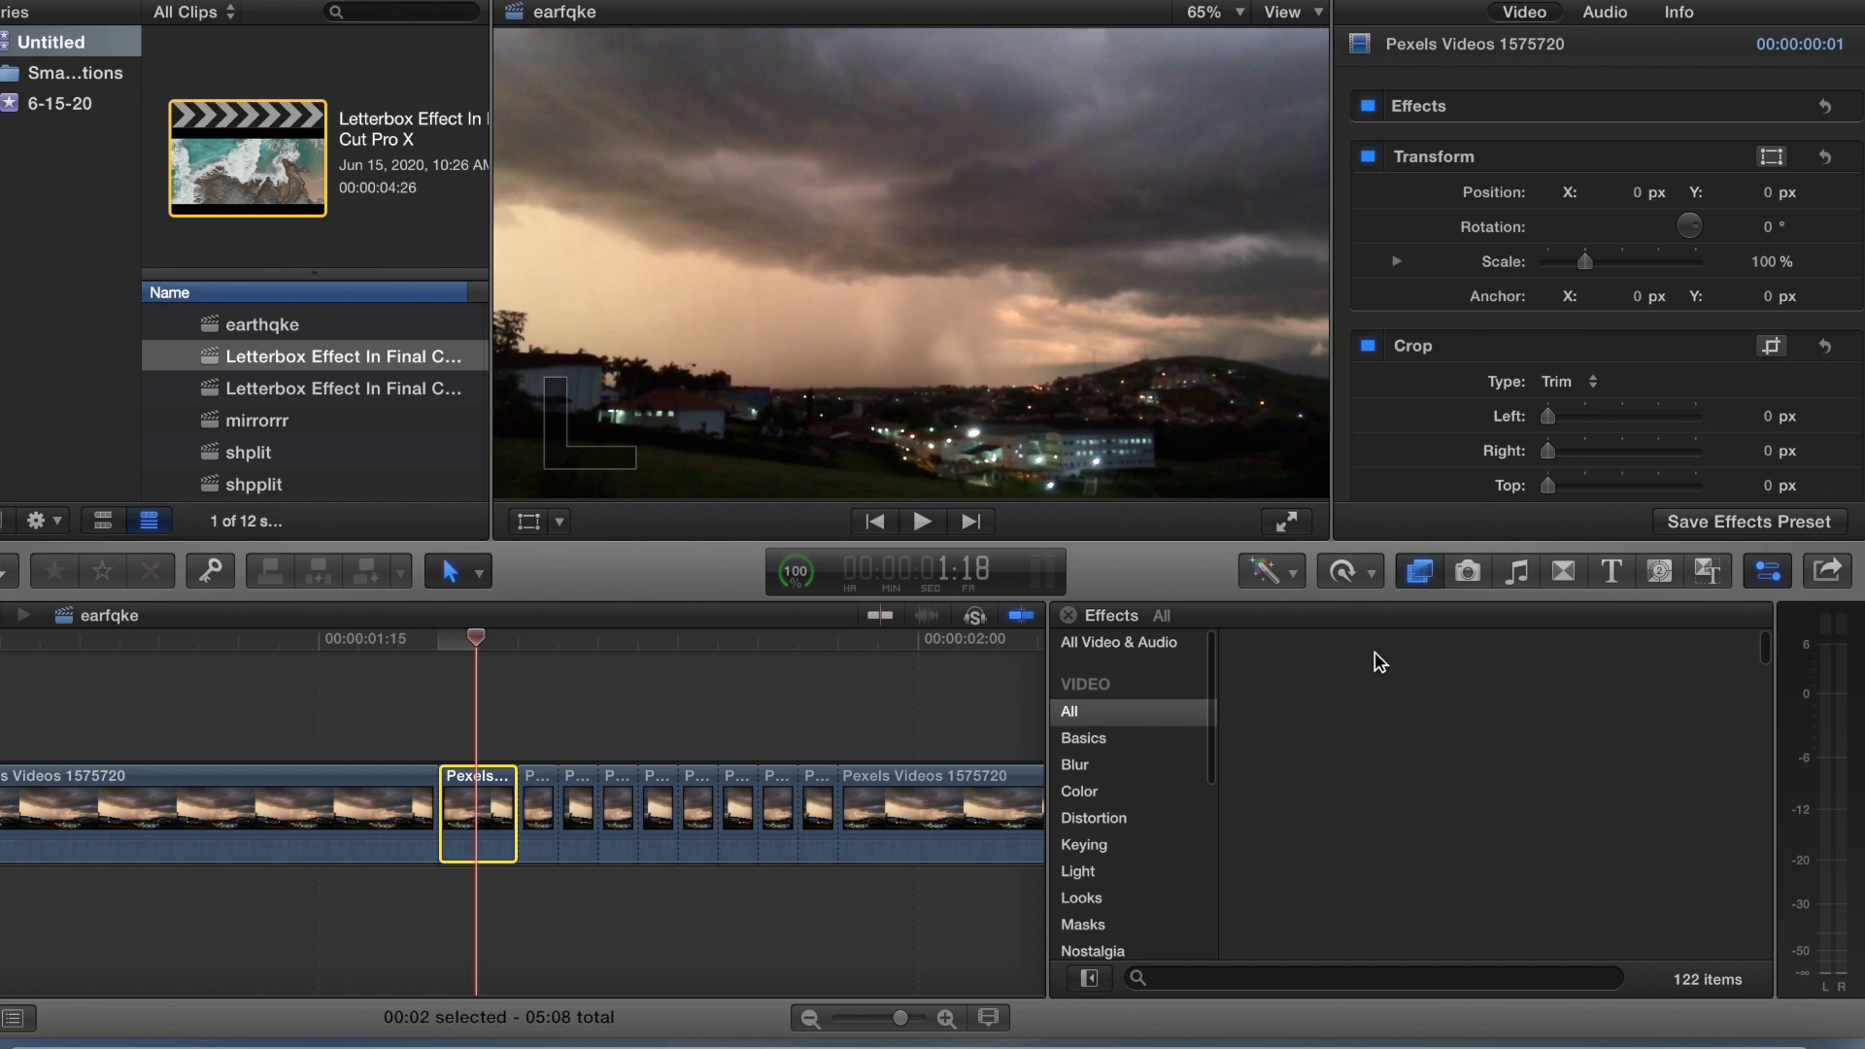
{"action": "left_click", "coordinate": [1115, 766]}
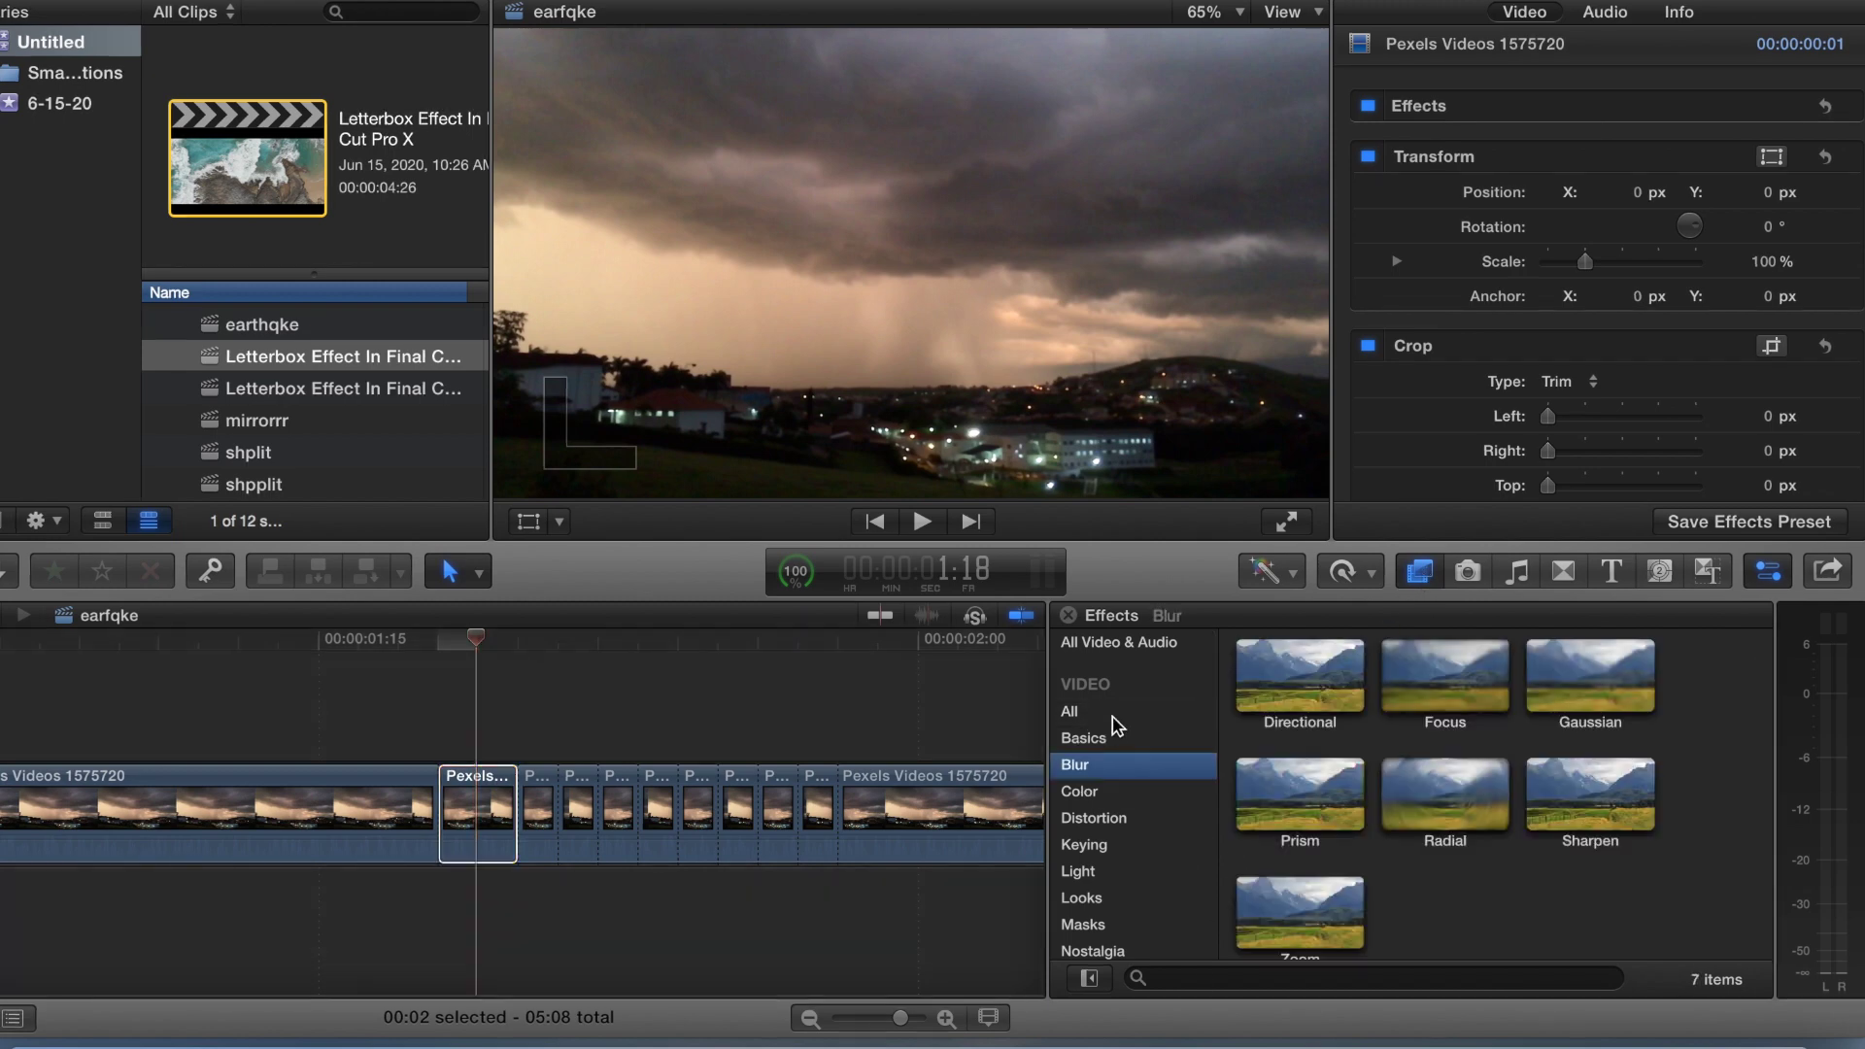
{"action": "left_click", "coordinate": [1151, 714]}
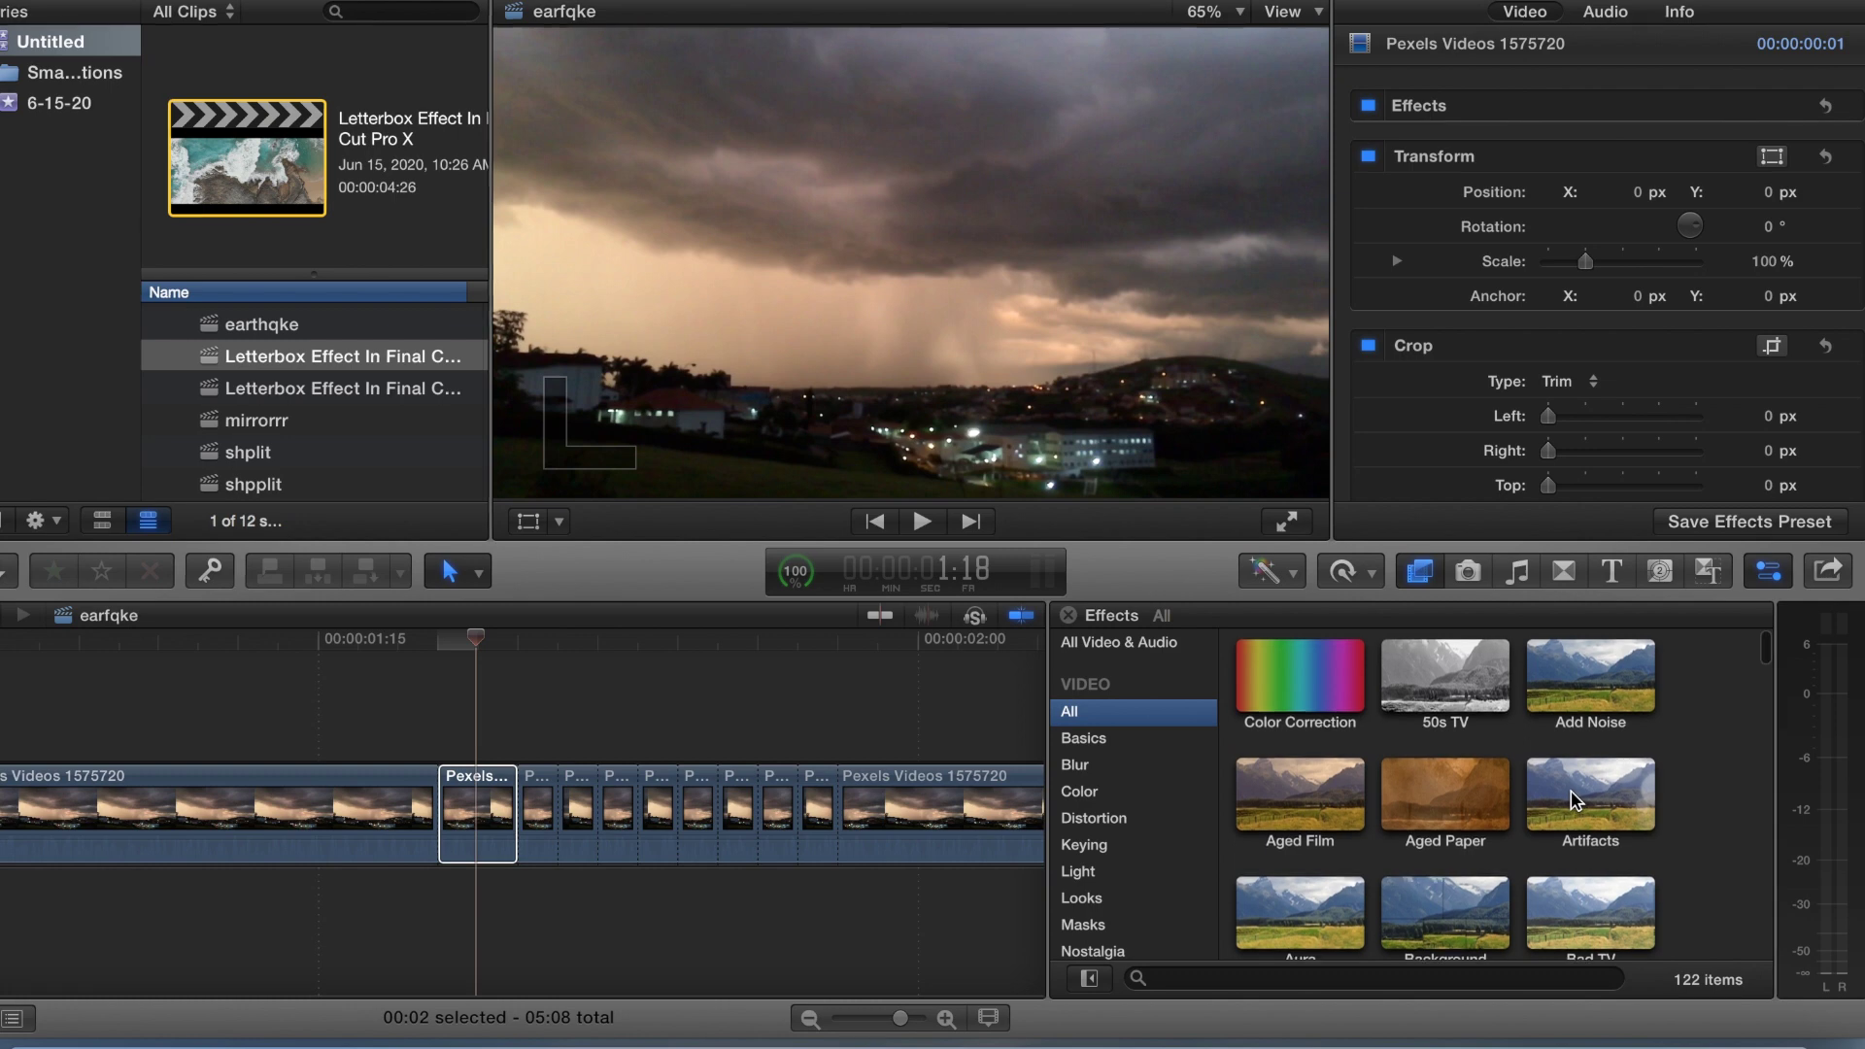
{"action": "scroll", "coordinate": [1409, 847], "scroll_direction": "down", "scroll_amount": 2}
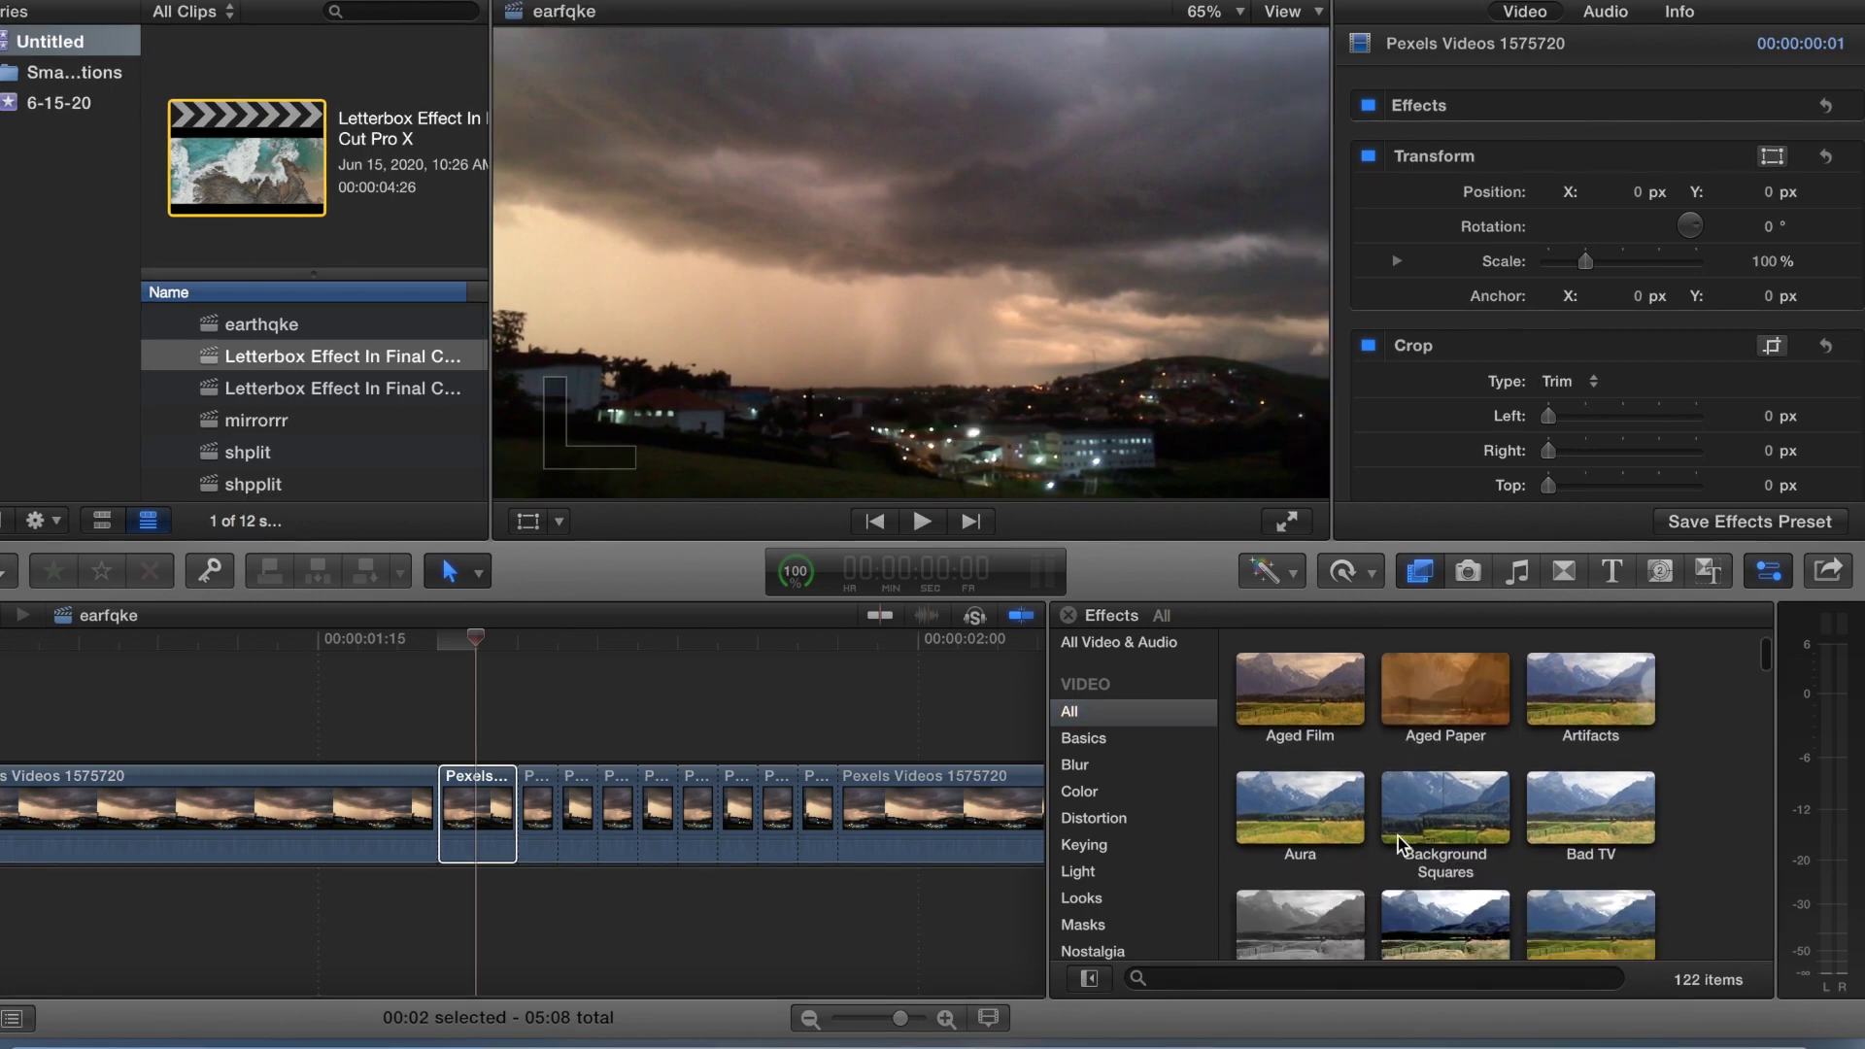
{"action": "left_click_drag", "start_coordinate": [1591, 806], "coordinate": [491, 823]}
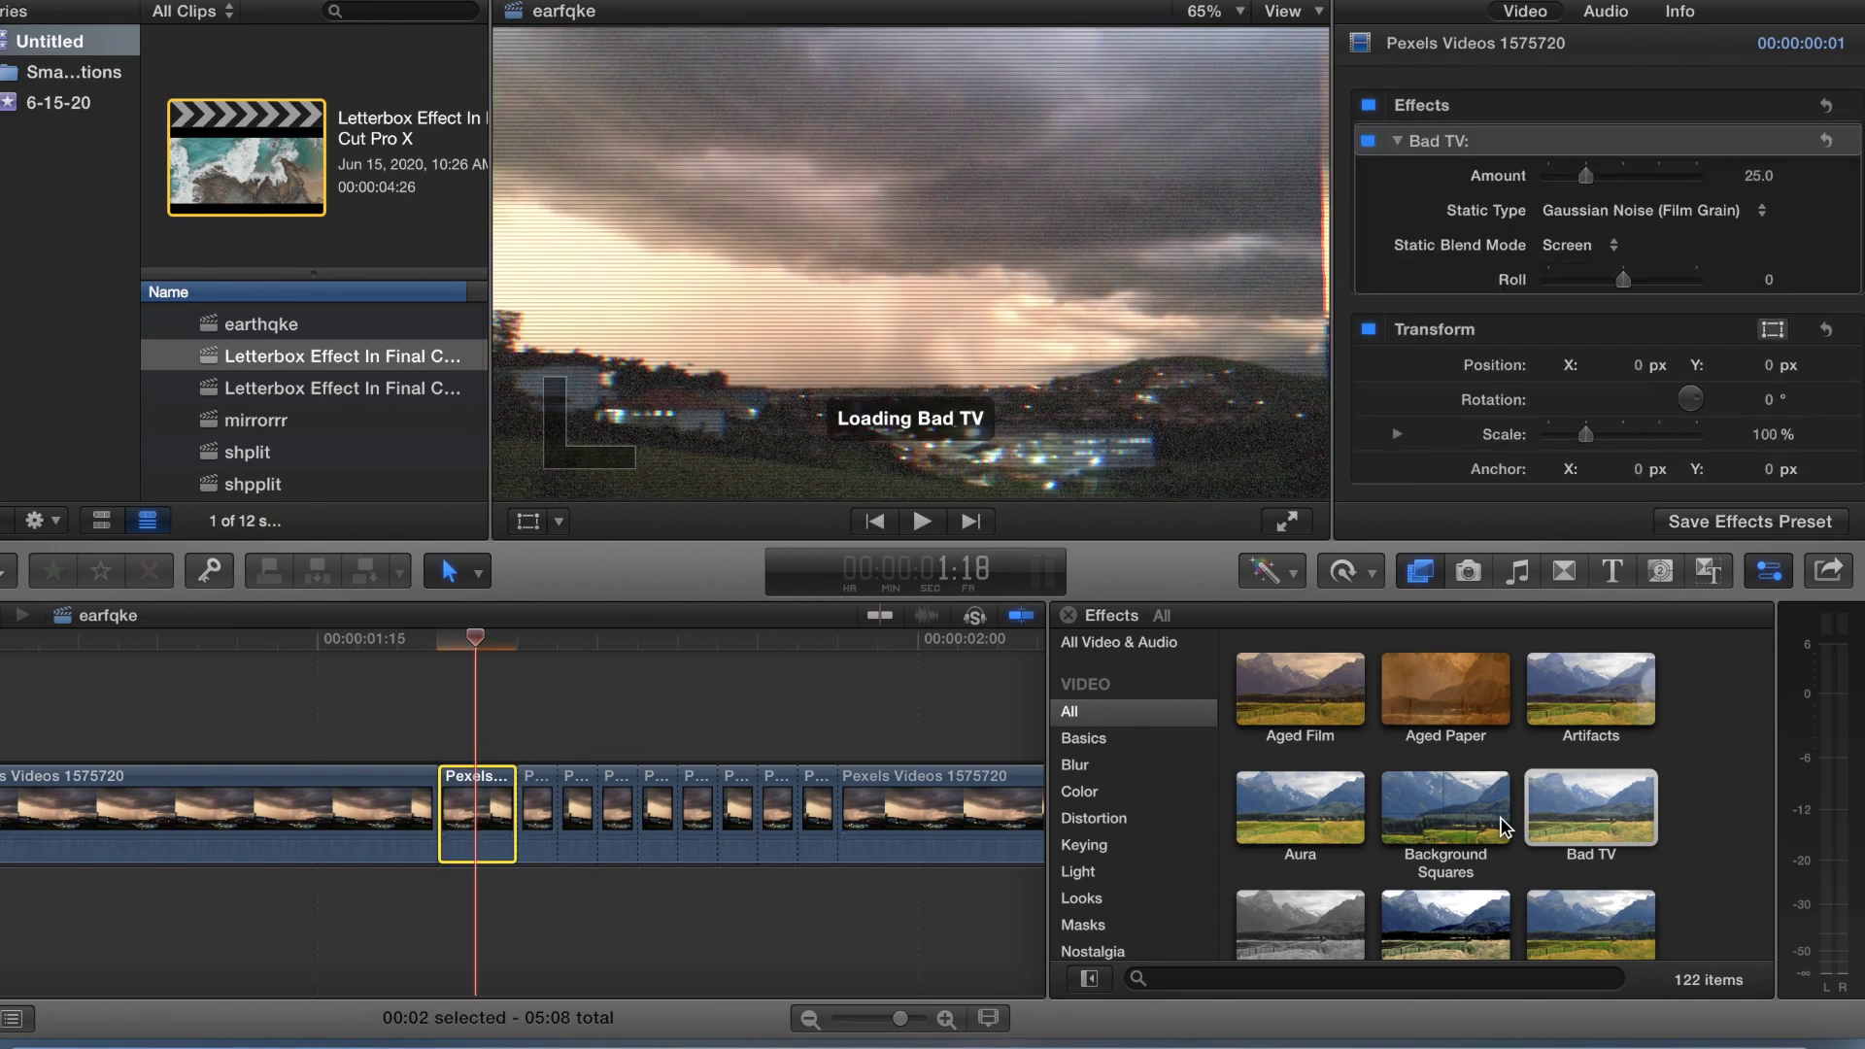
Search the effects for "pri" and apply the Prism effect to the same two-frame segment
{"action": "left_click", "coordinate": [1289, 977]}
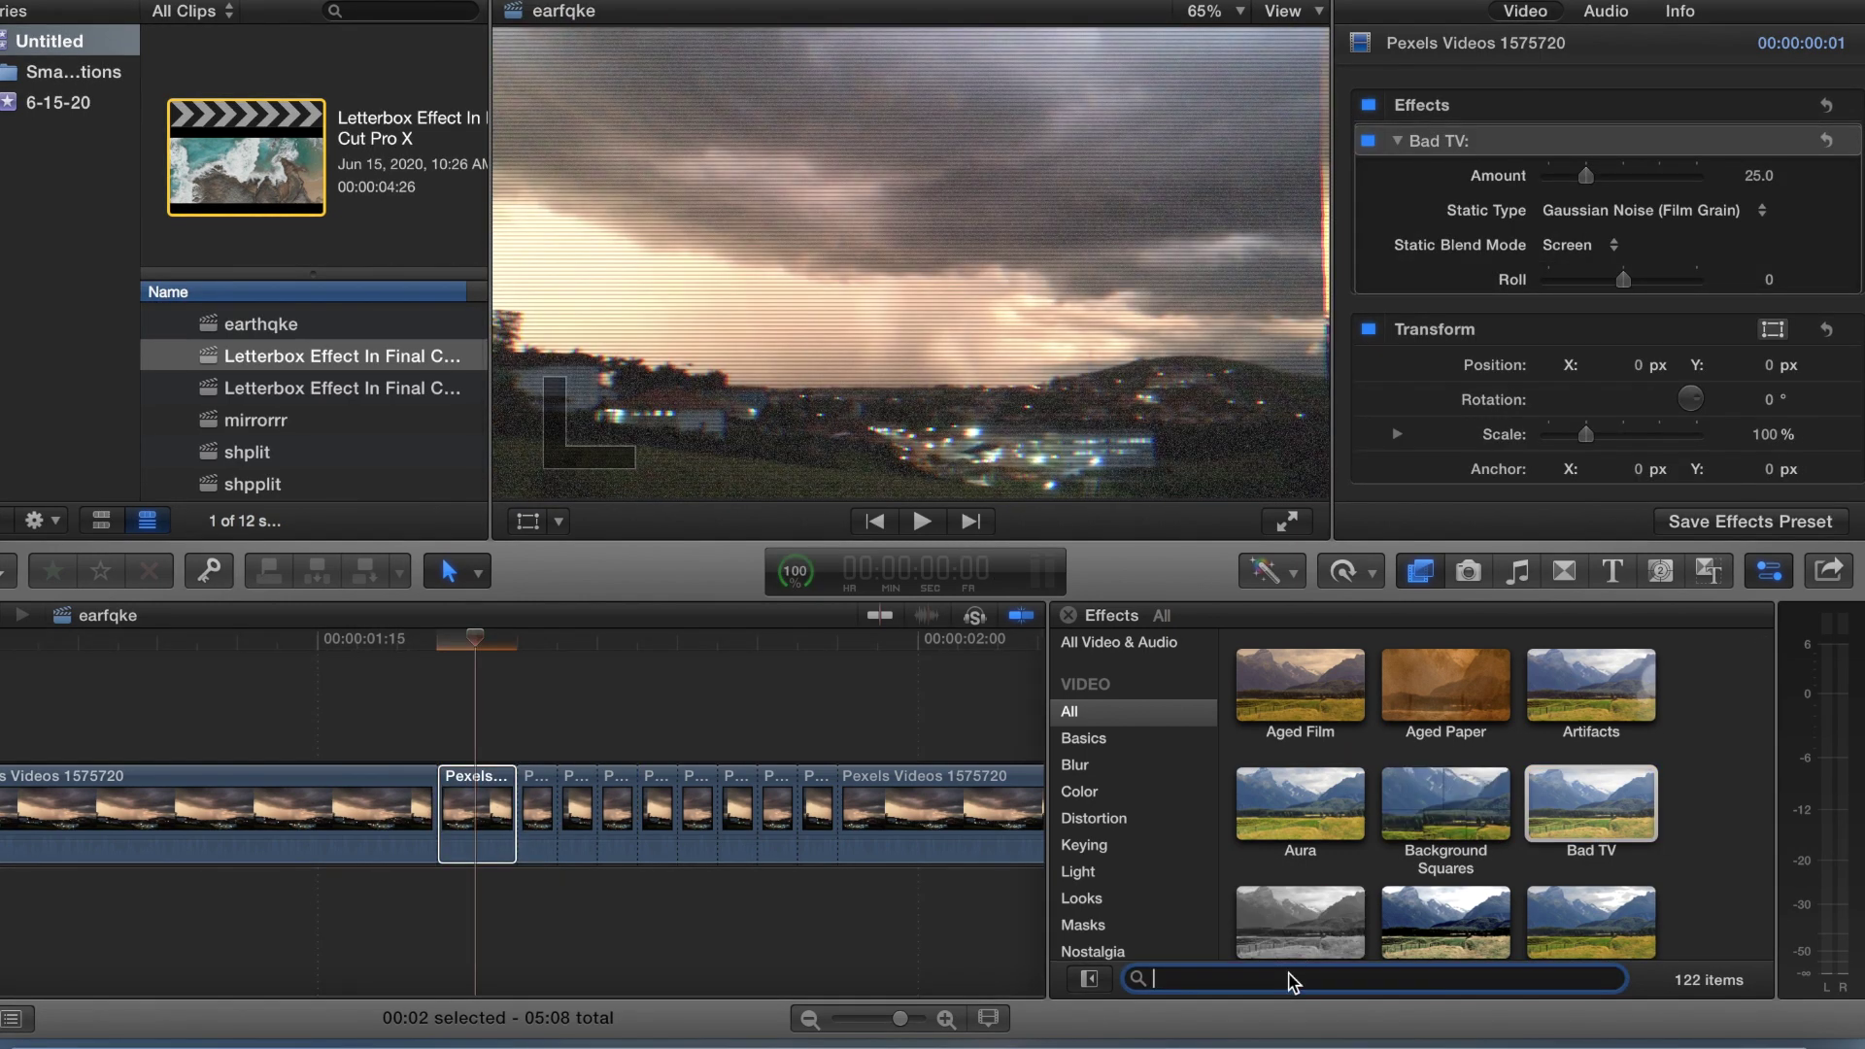
{"action": "type", "text": "pr"}
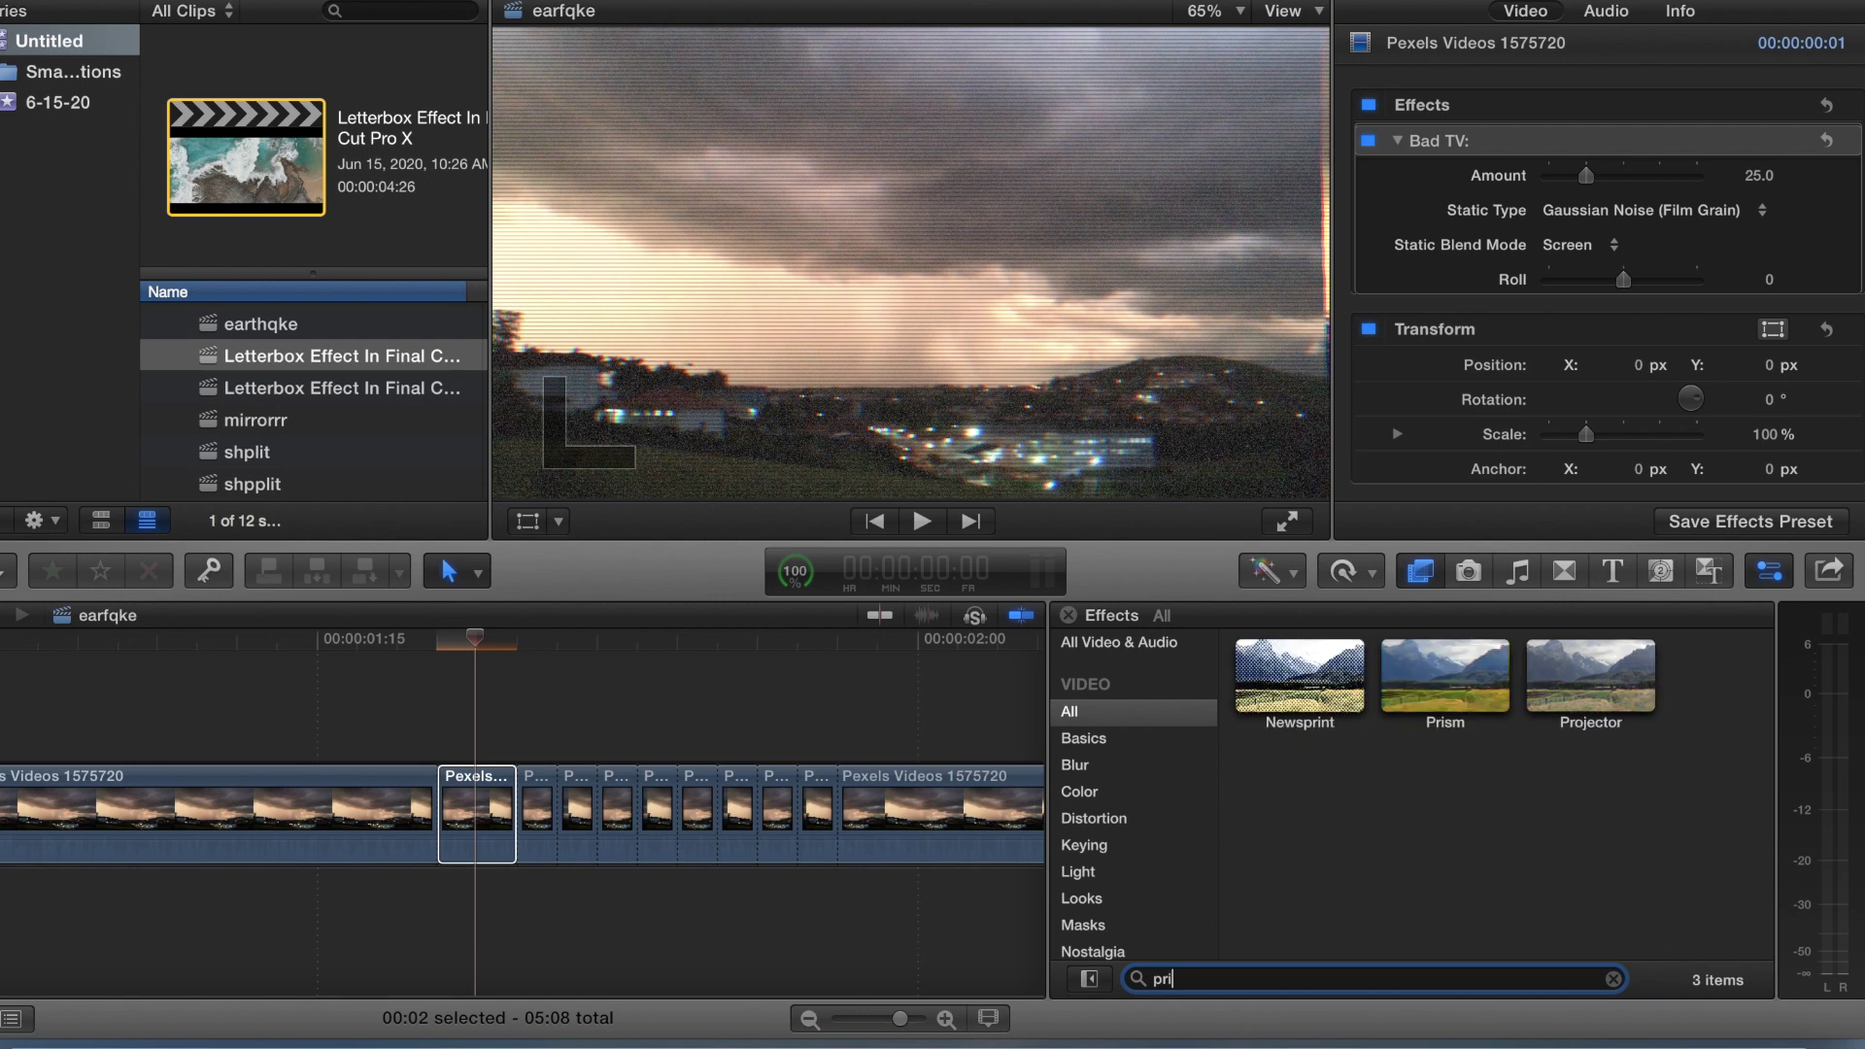
{"action": "type", "text": "i"}
{"action": "left_click_drag", "start_coordinate": [1421, 669], "coordinate": [481, 794]}
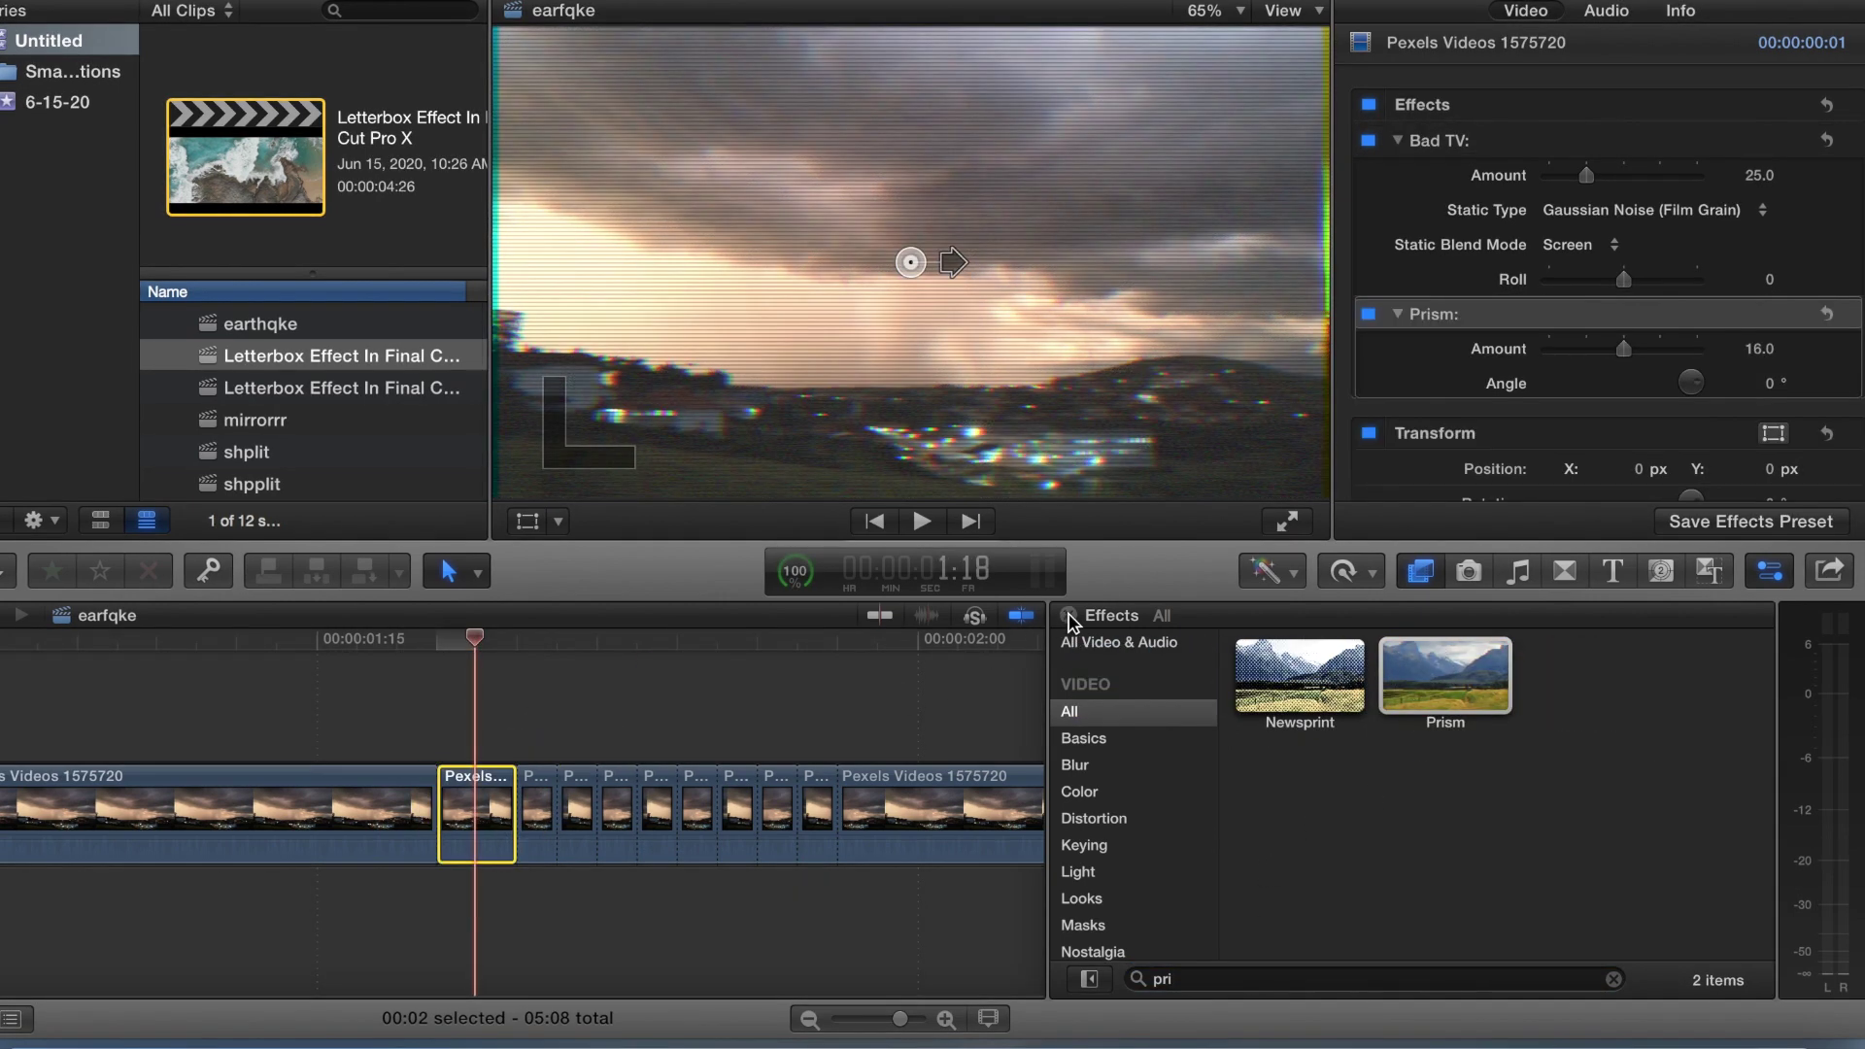
Copy the Bad TV and Prism effects from the two-frame segment at 1:18 onto the eight one-frame segments that follow it
{"action": "key", "text": "super+5"}
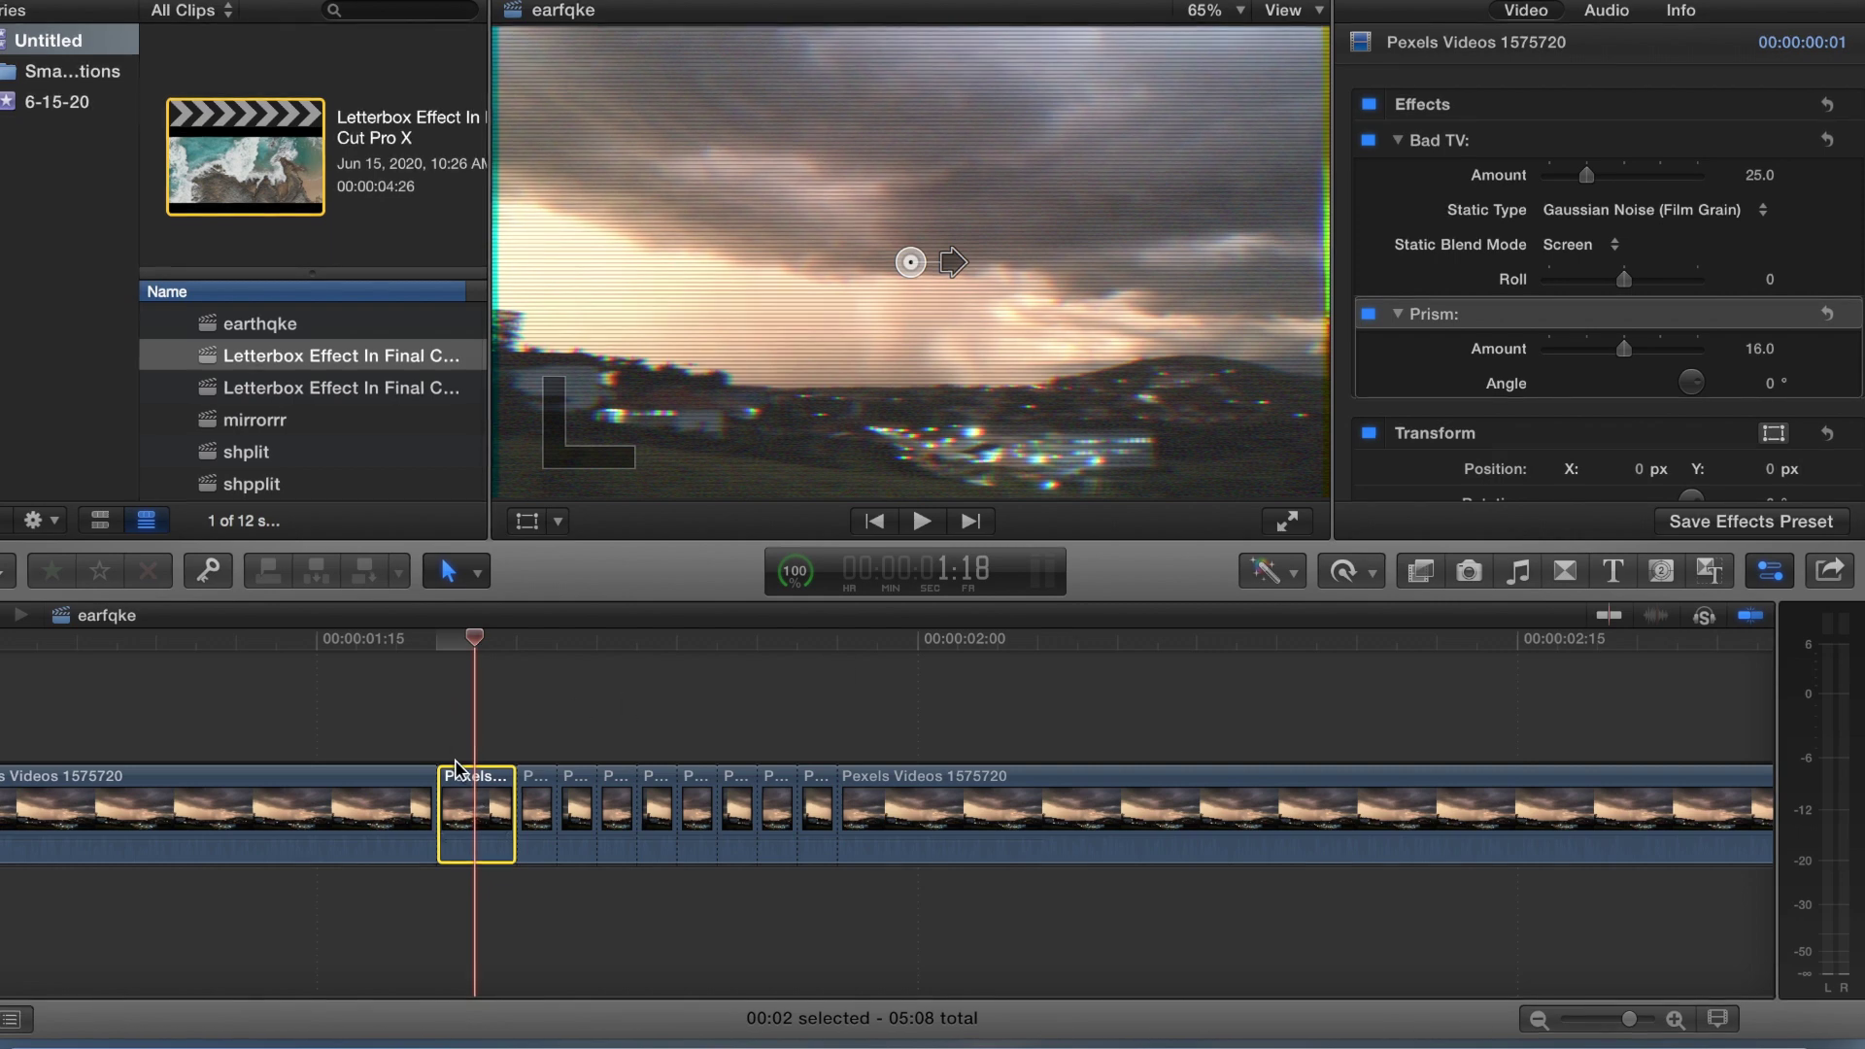
{"action": "left_click", "coordinate": [551, 754]}
{"action": "left_click", "coordinate": [234, 0]}
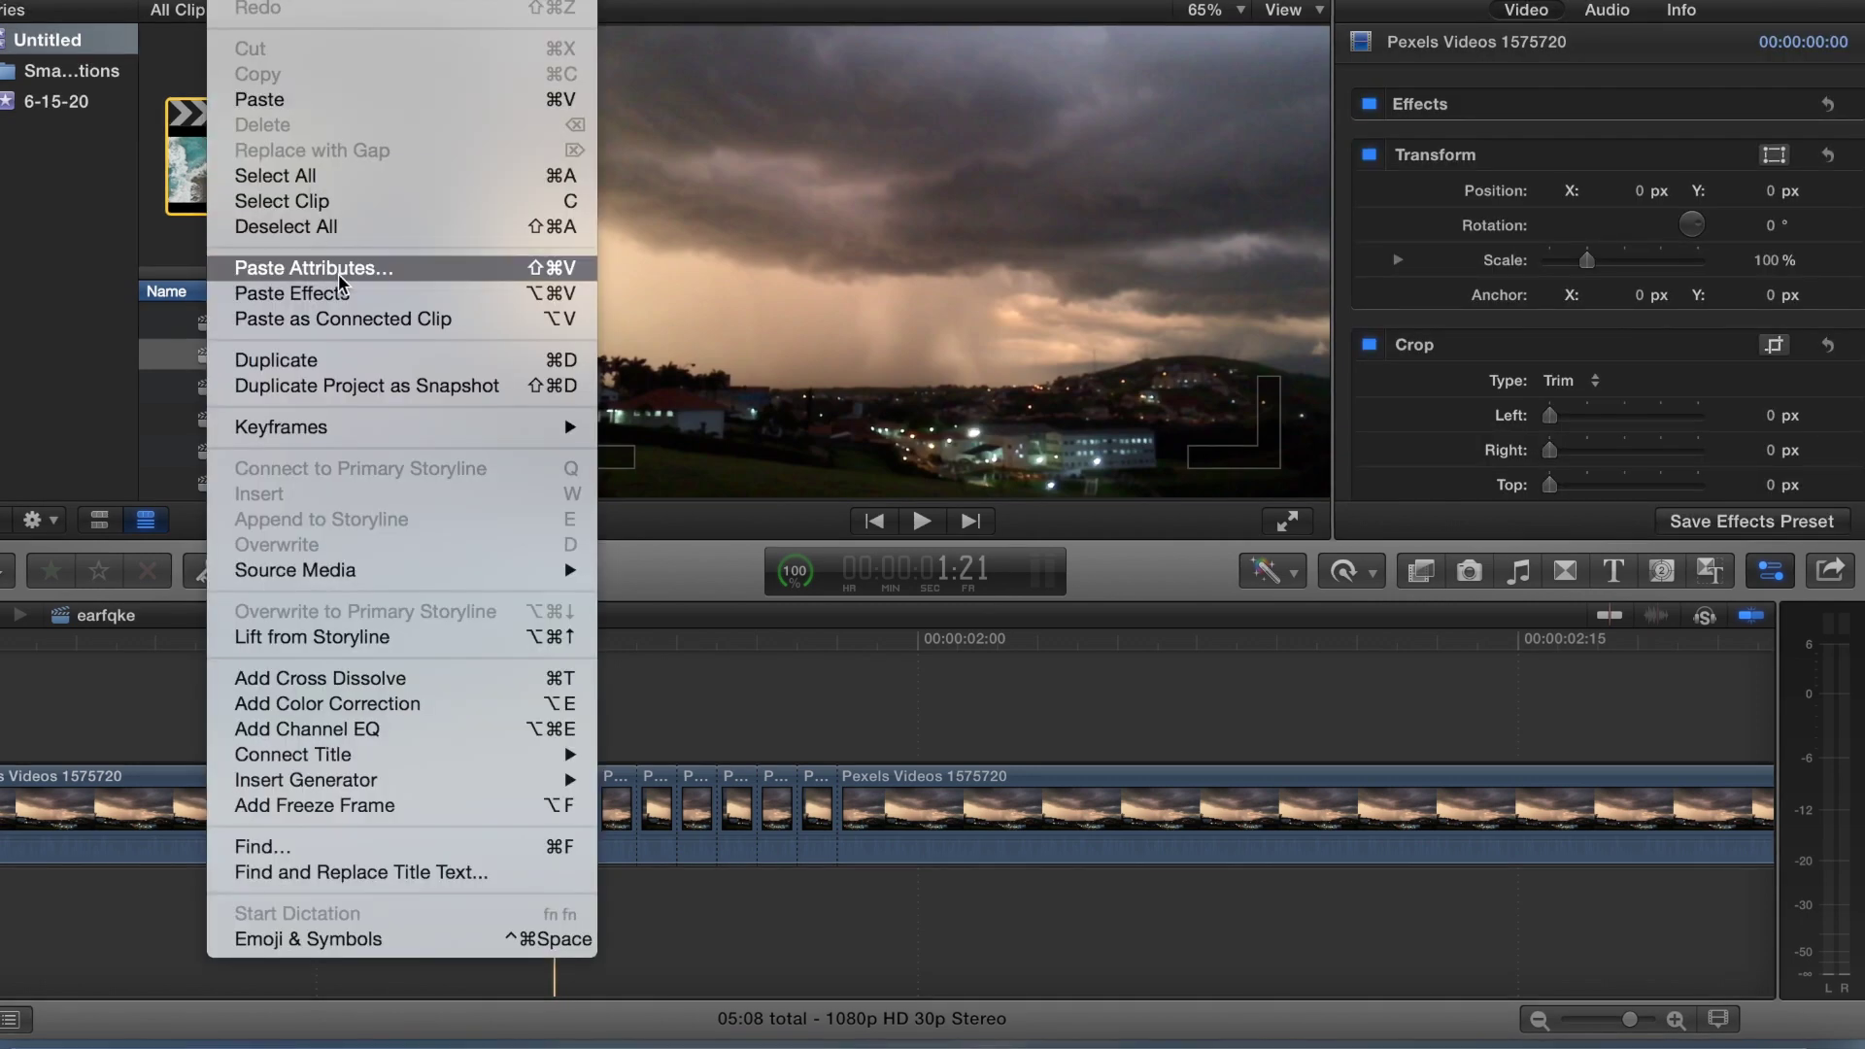
{"action": "left_click", "coordinate": [723, 675]}
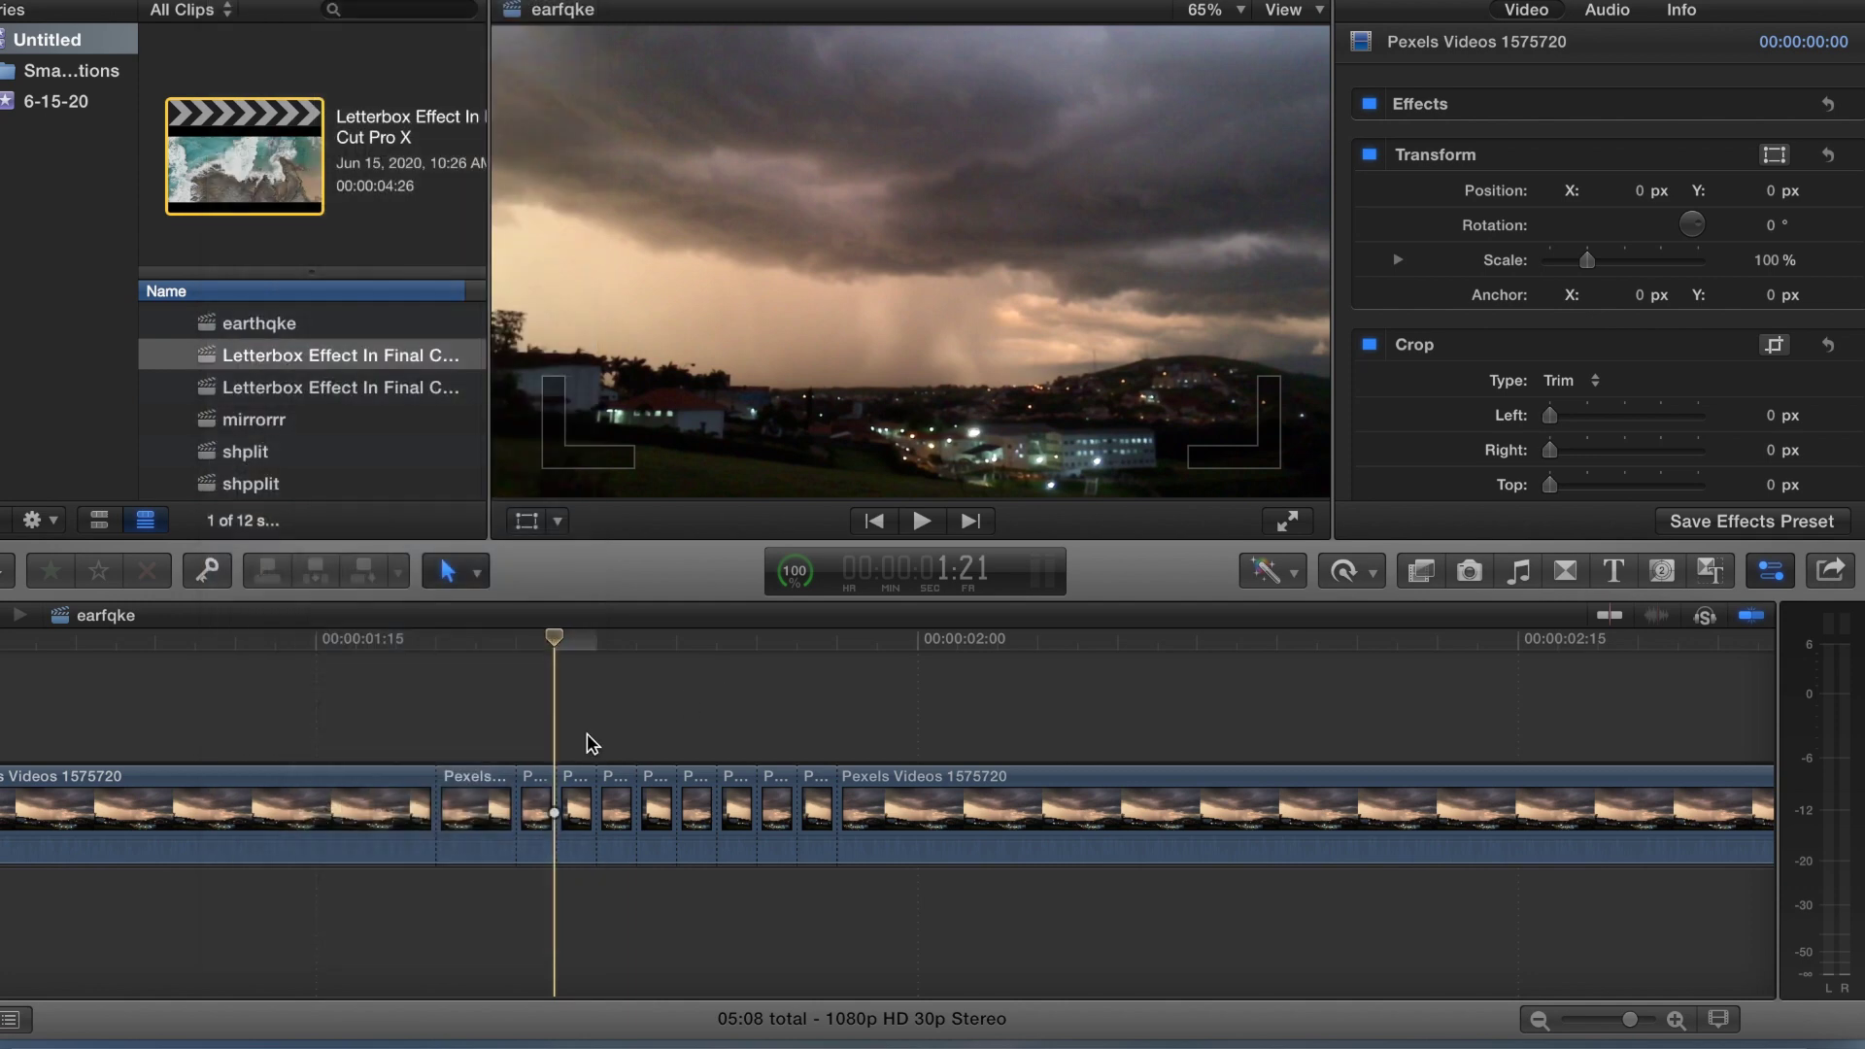
{"action": "left_click_drag", "start_coordinate": [542, 744], "coordinate": [816, 866]}
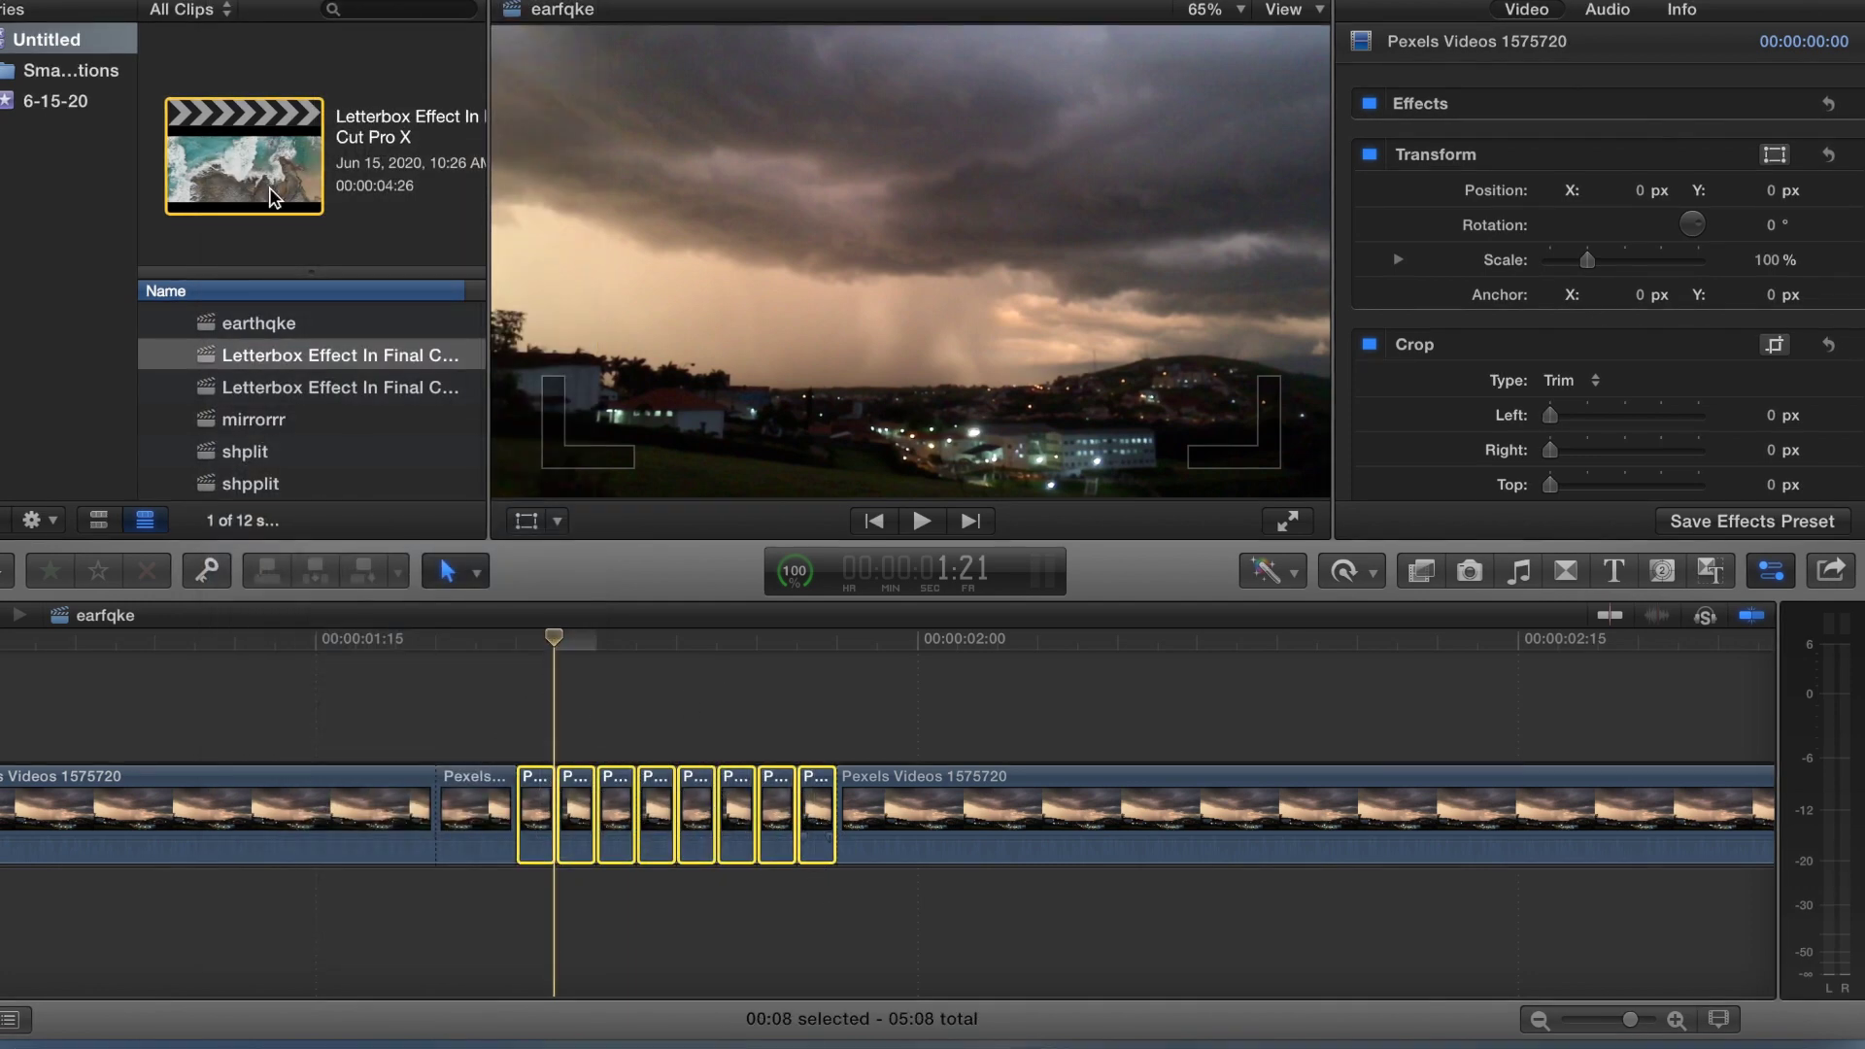
{"action": "left_click", "coordinate": [238, 1]}
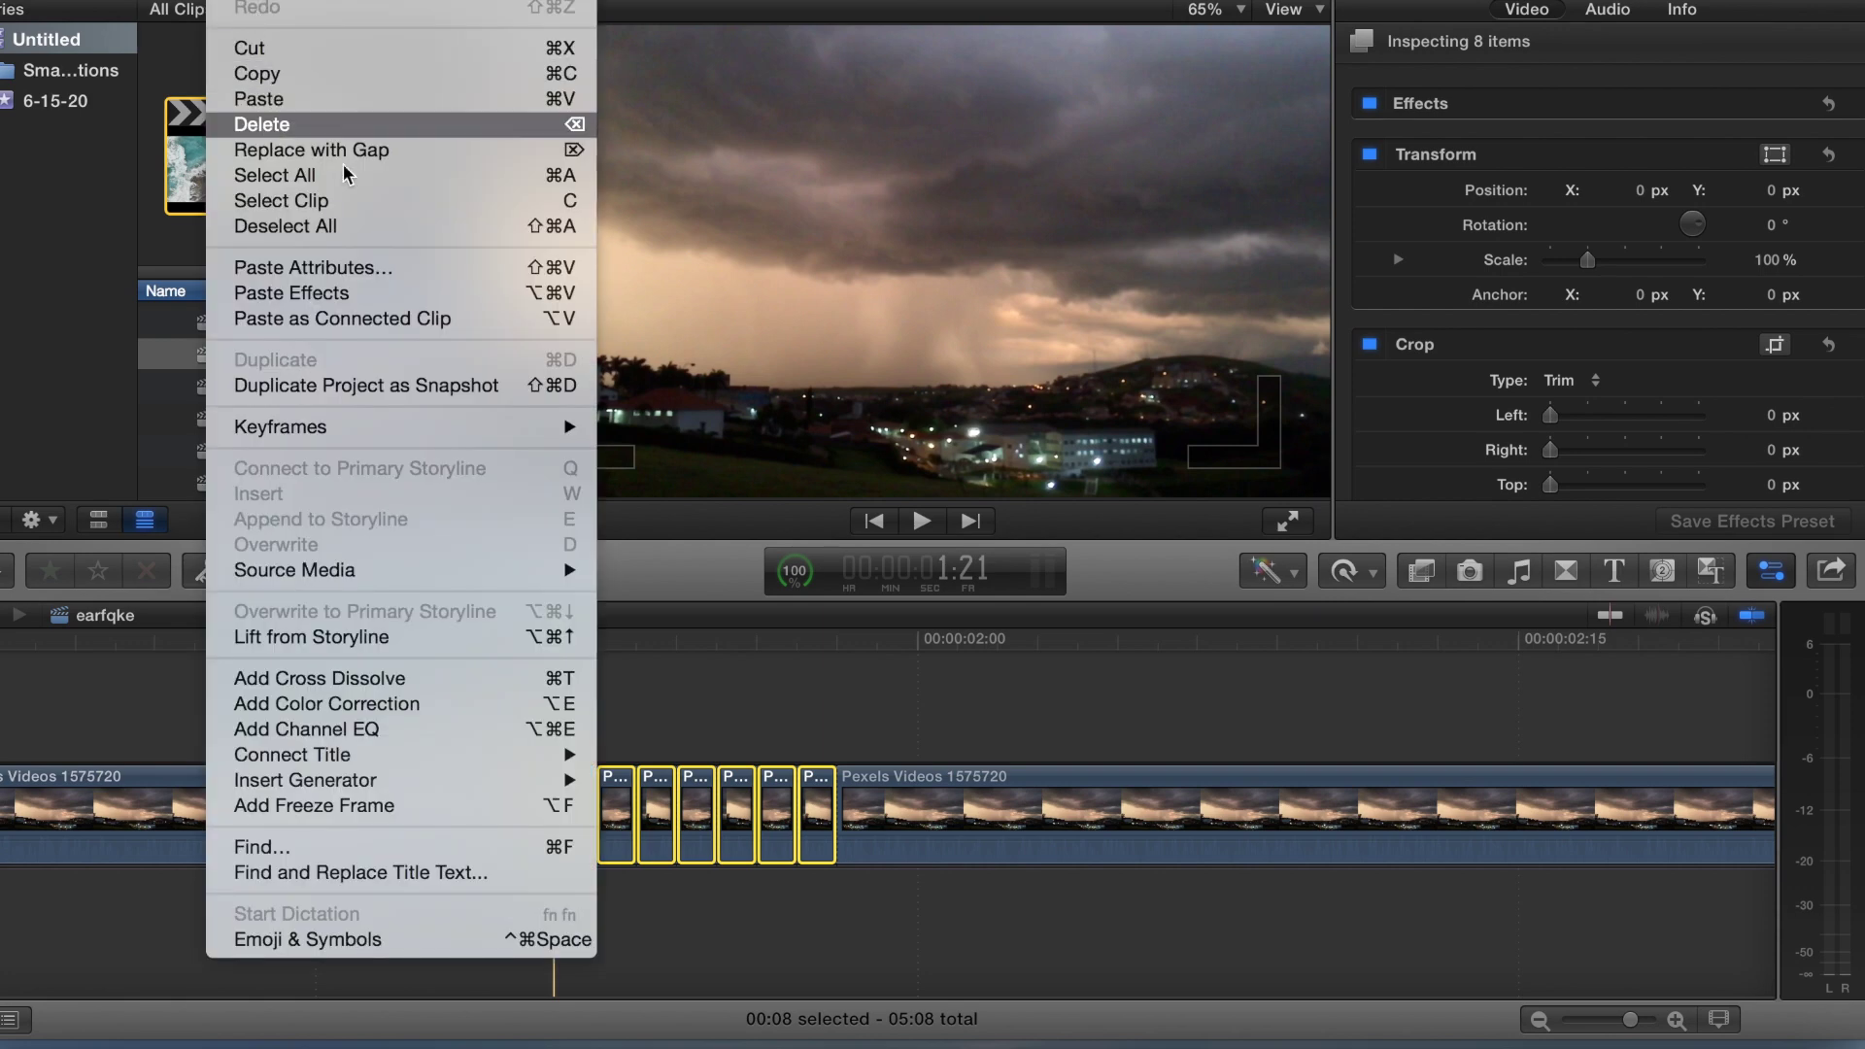
{"action": "left_click", "coordinate": [420, 296]}
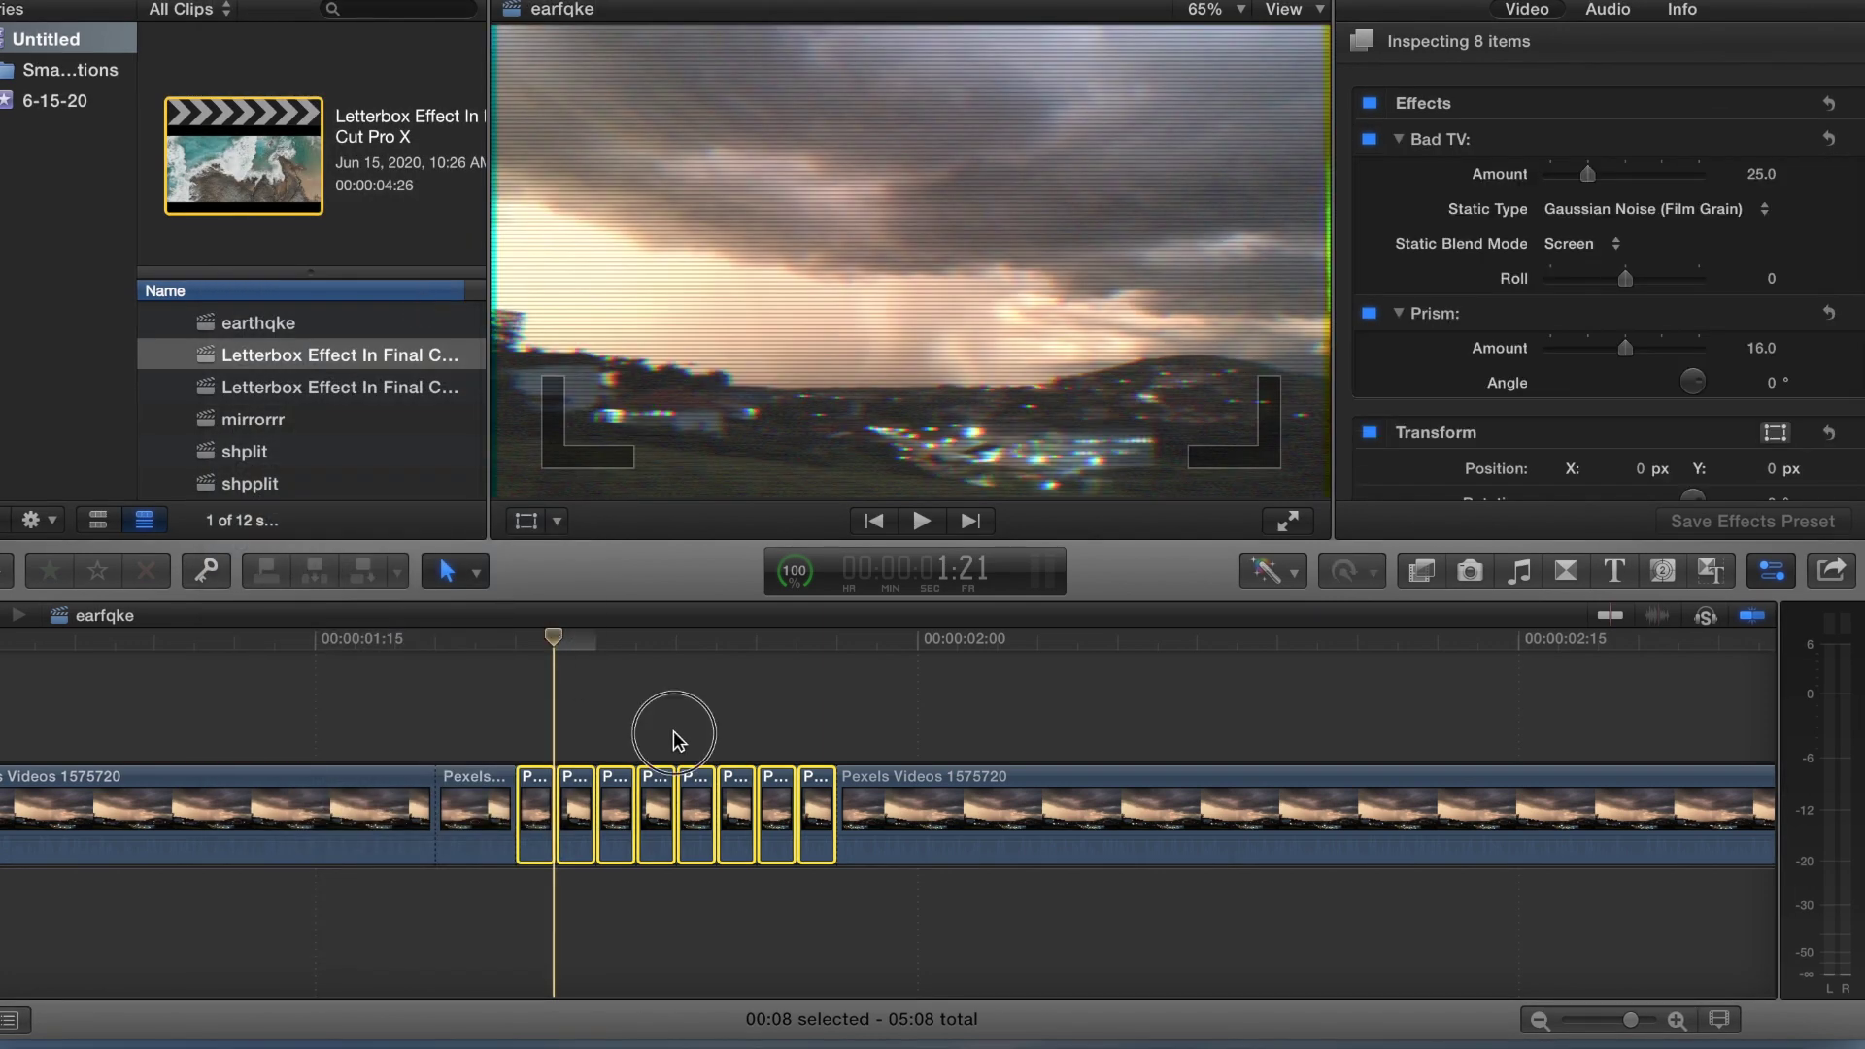
{"action": "left_click", "coordinate": [673, 732]}
{"action": "left_click", "coordinate": [714, 740]}
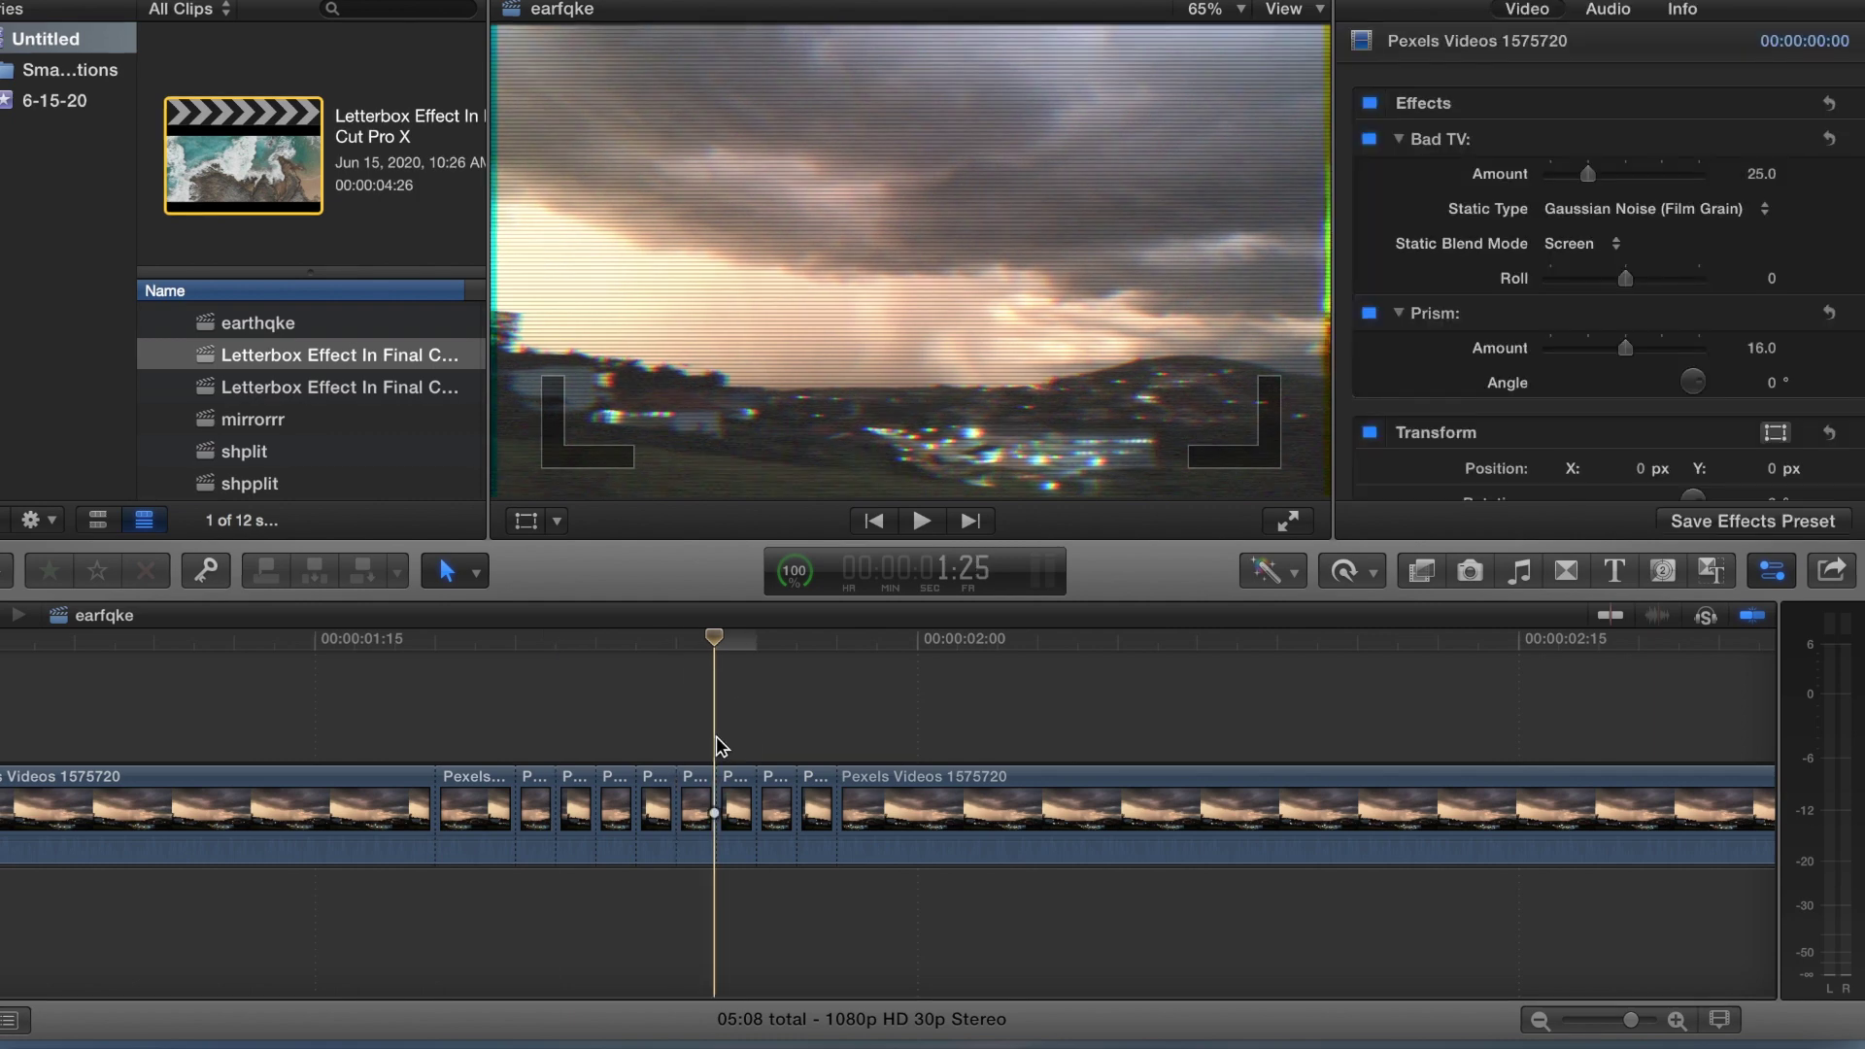
Scale the two-frame segment at 1:18 to about 132% and the one-frame segment at 1:21 to about 169%
{"action": "left_click", "coordinate": [487, 744]}
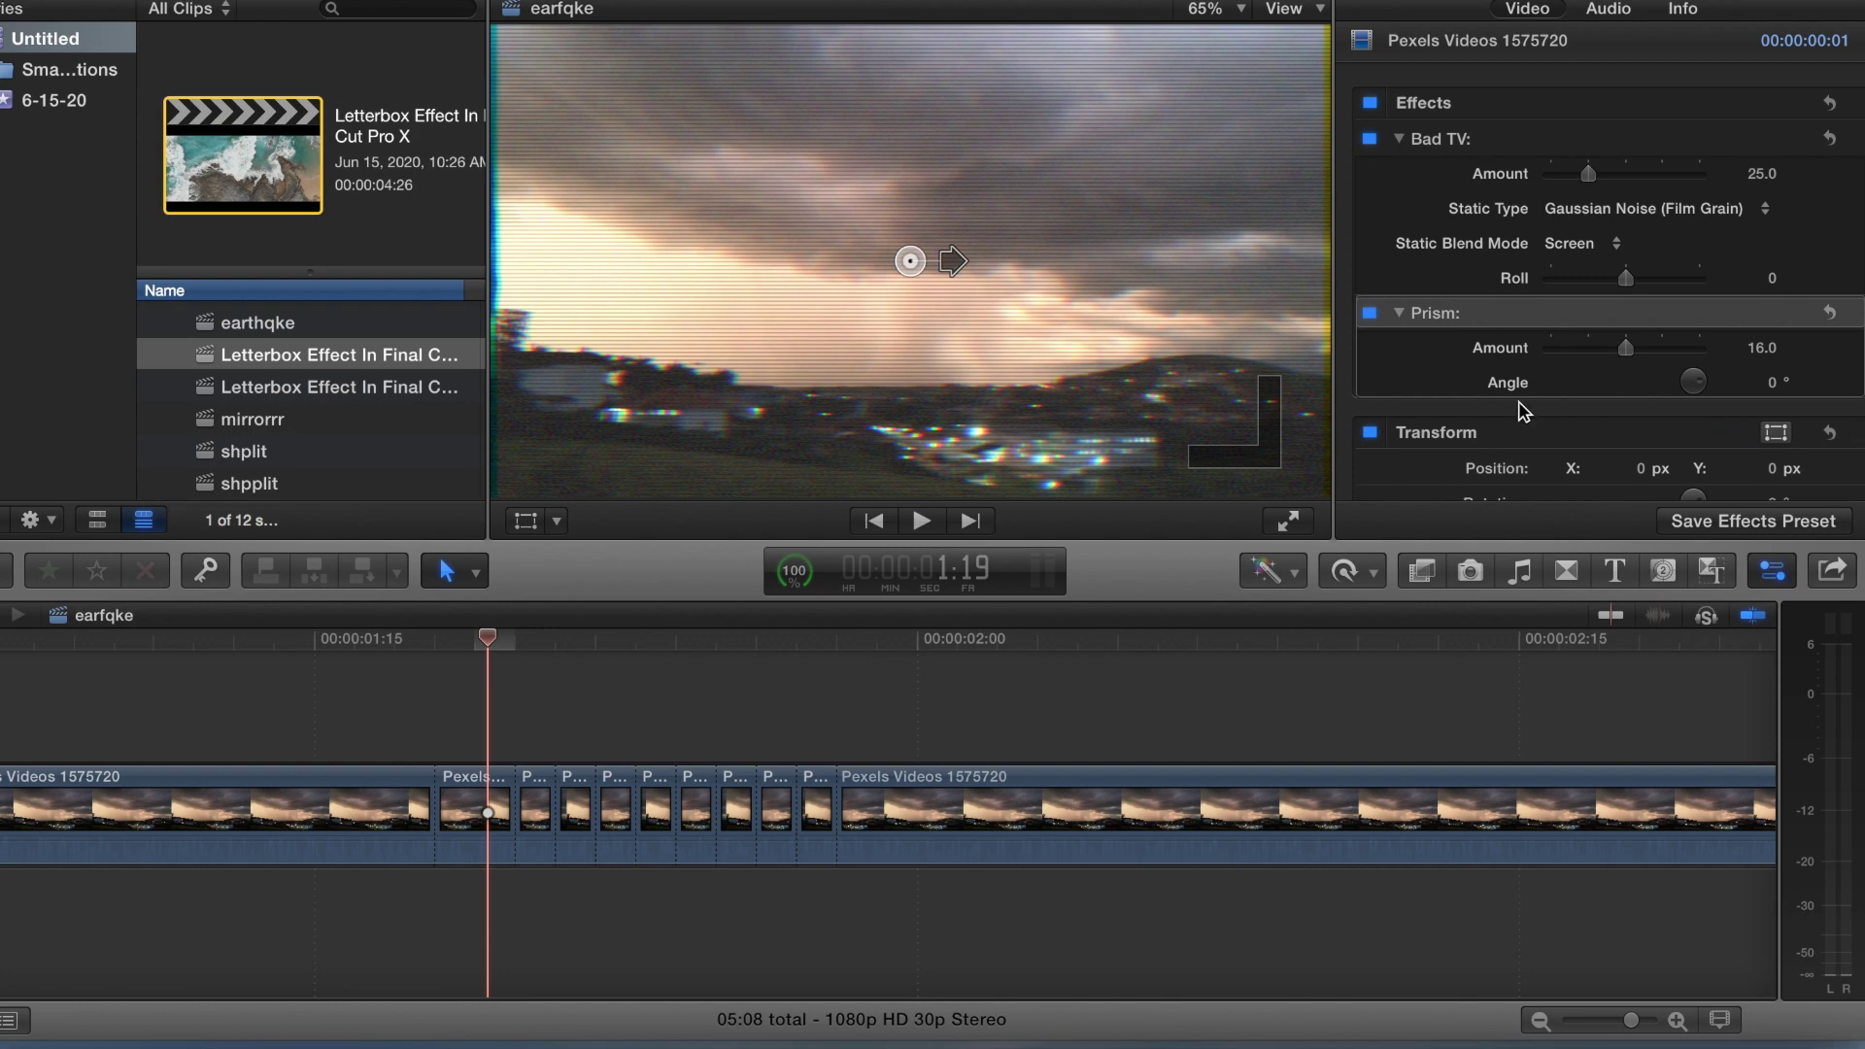
{"action": "scroll", "coordinate": [1522, 409], "scroll_direction": "down", "scroll_amount": 5}
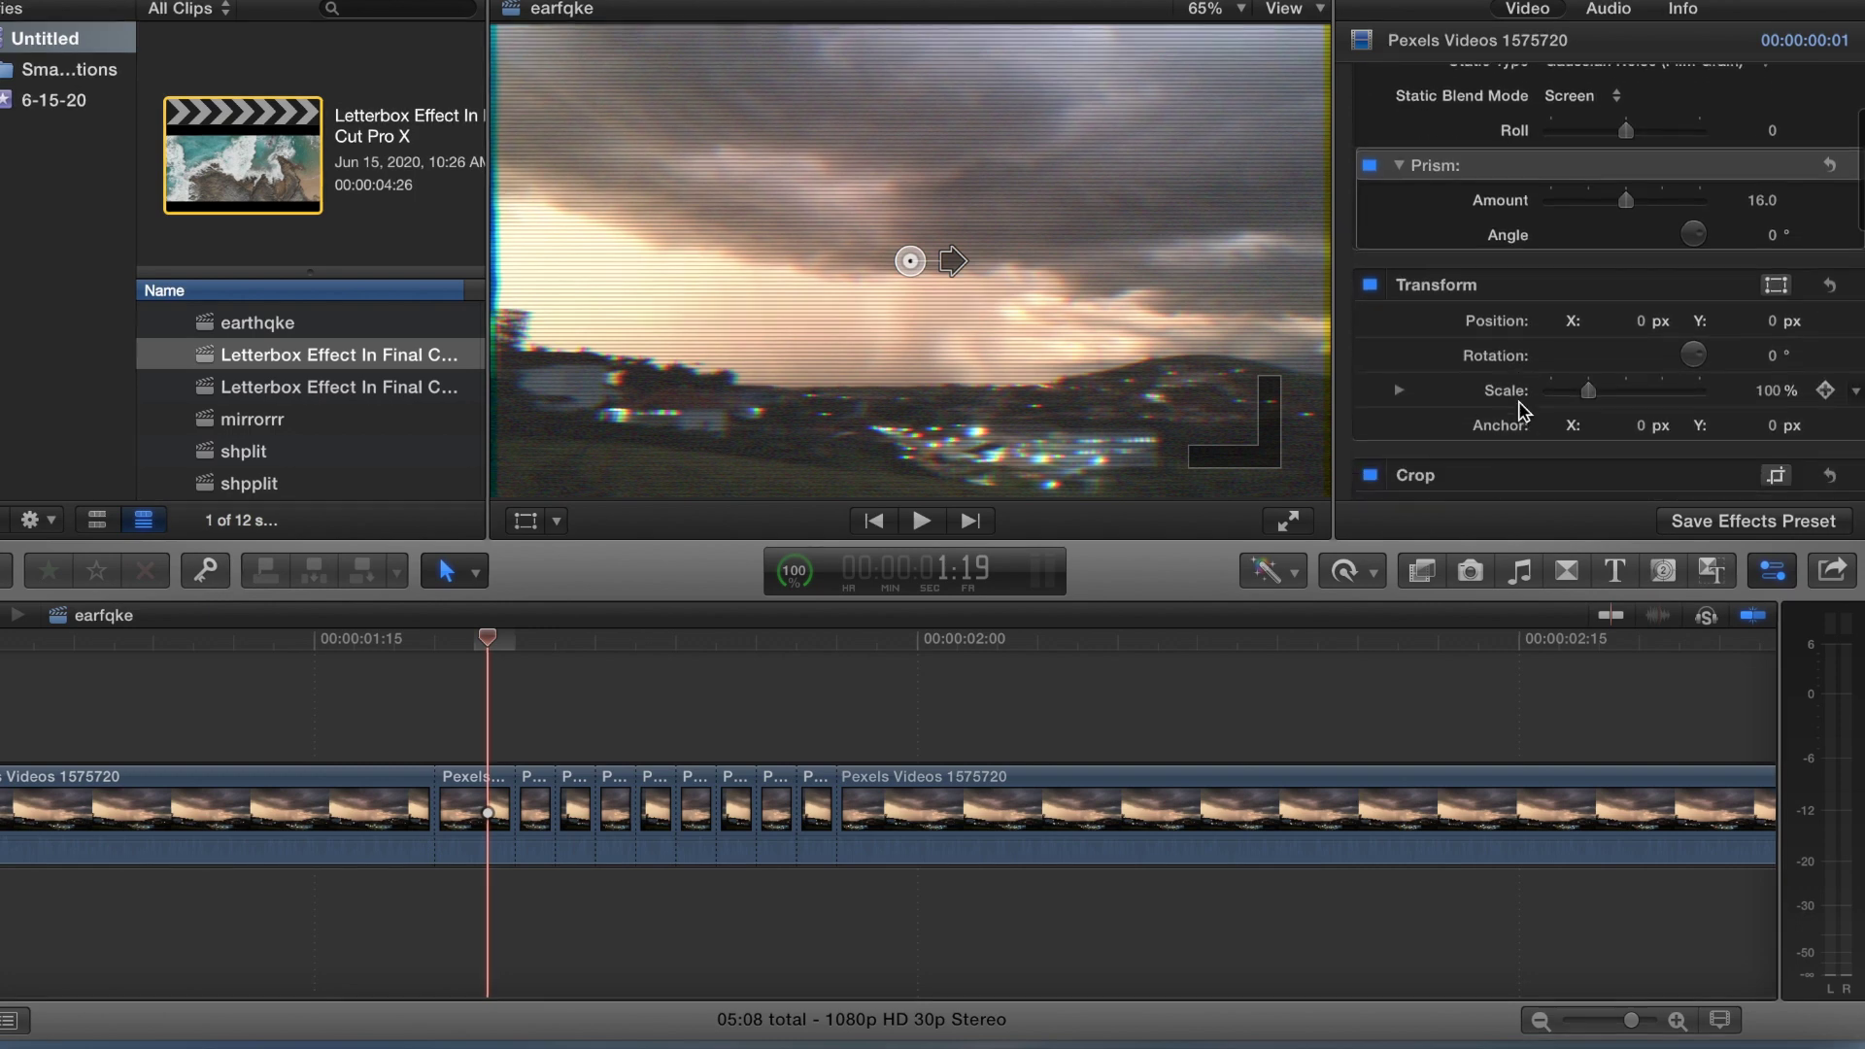
{"action": "left_click_drag", "start_coordinate": [1586, 393], "coordinate": [1602, 395]}
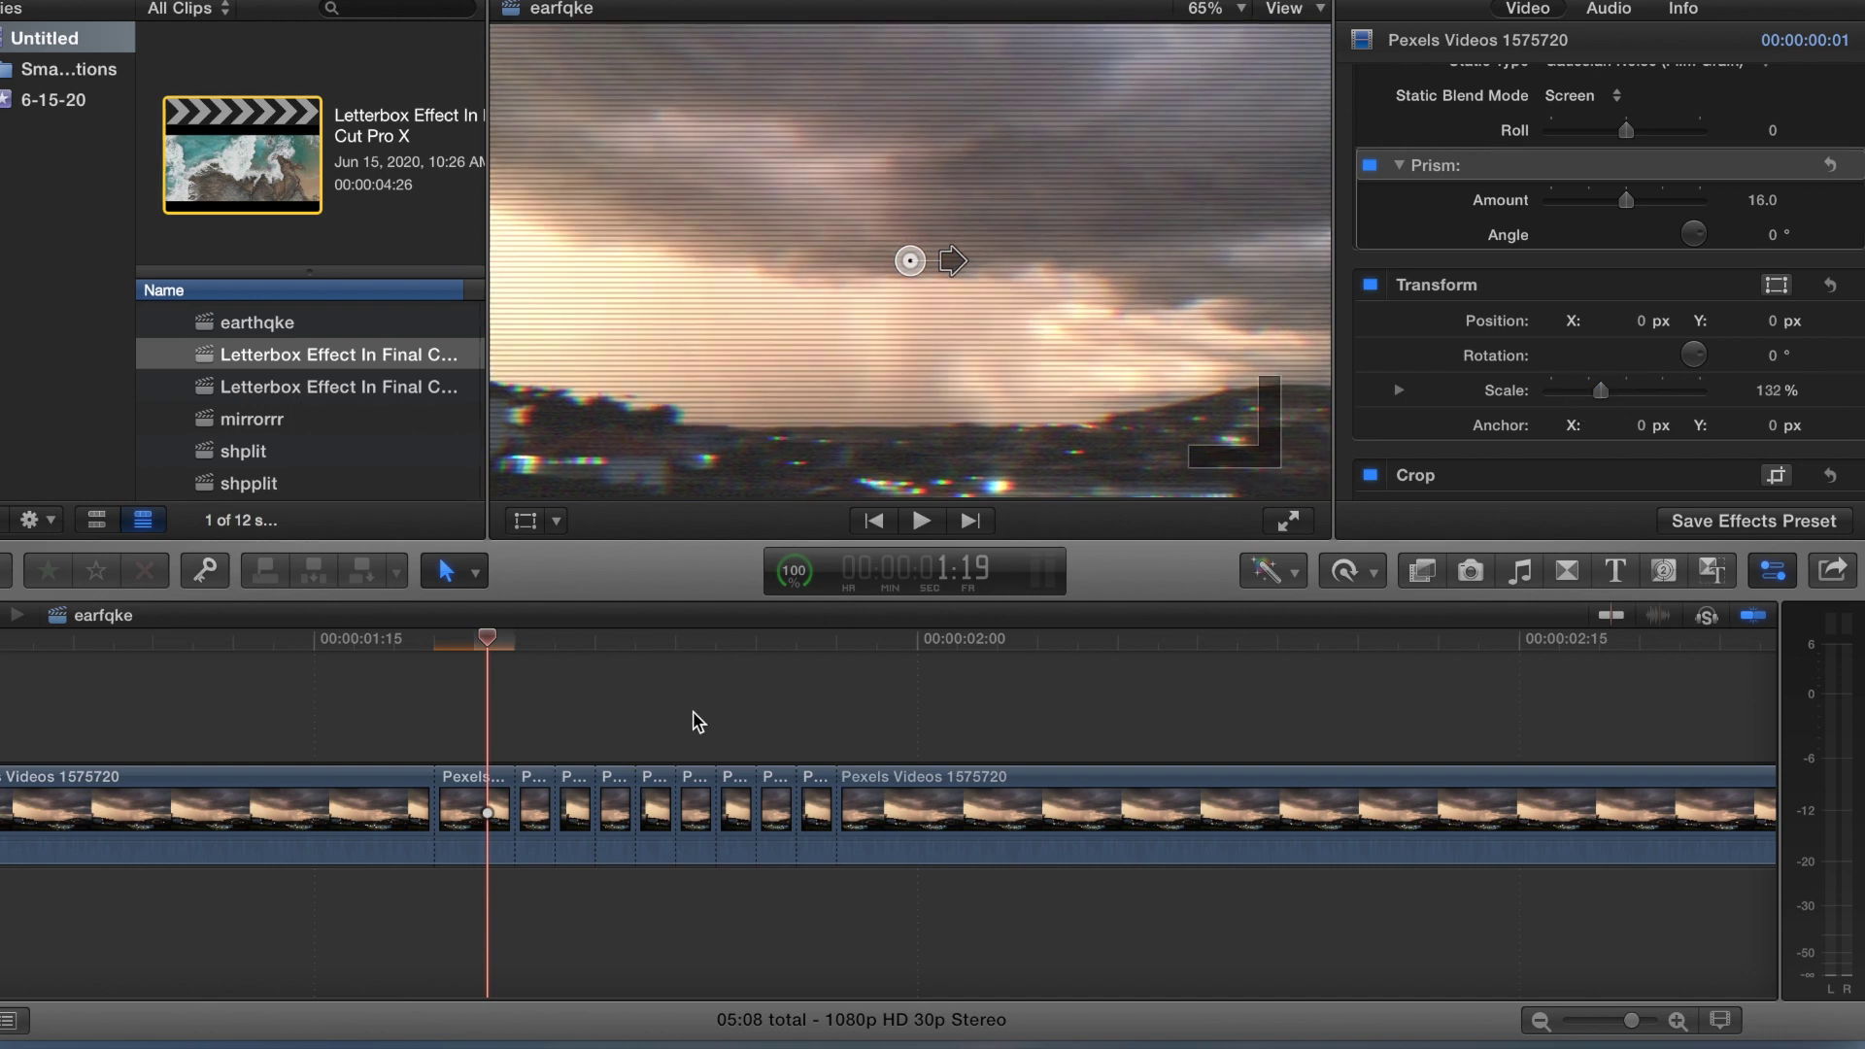
{"action": "left_click", "coordinate": [573, 743]}
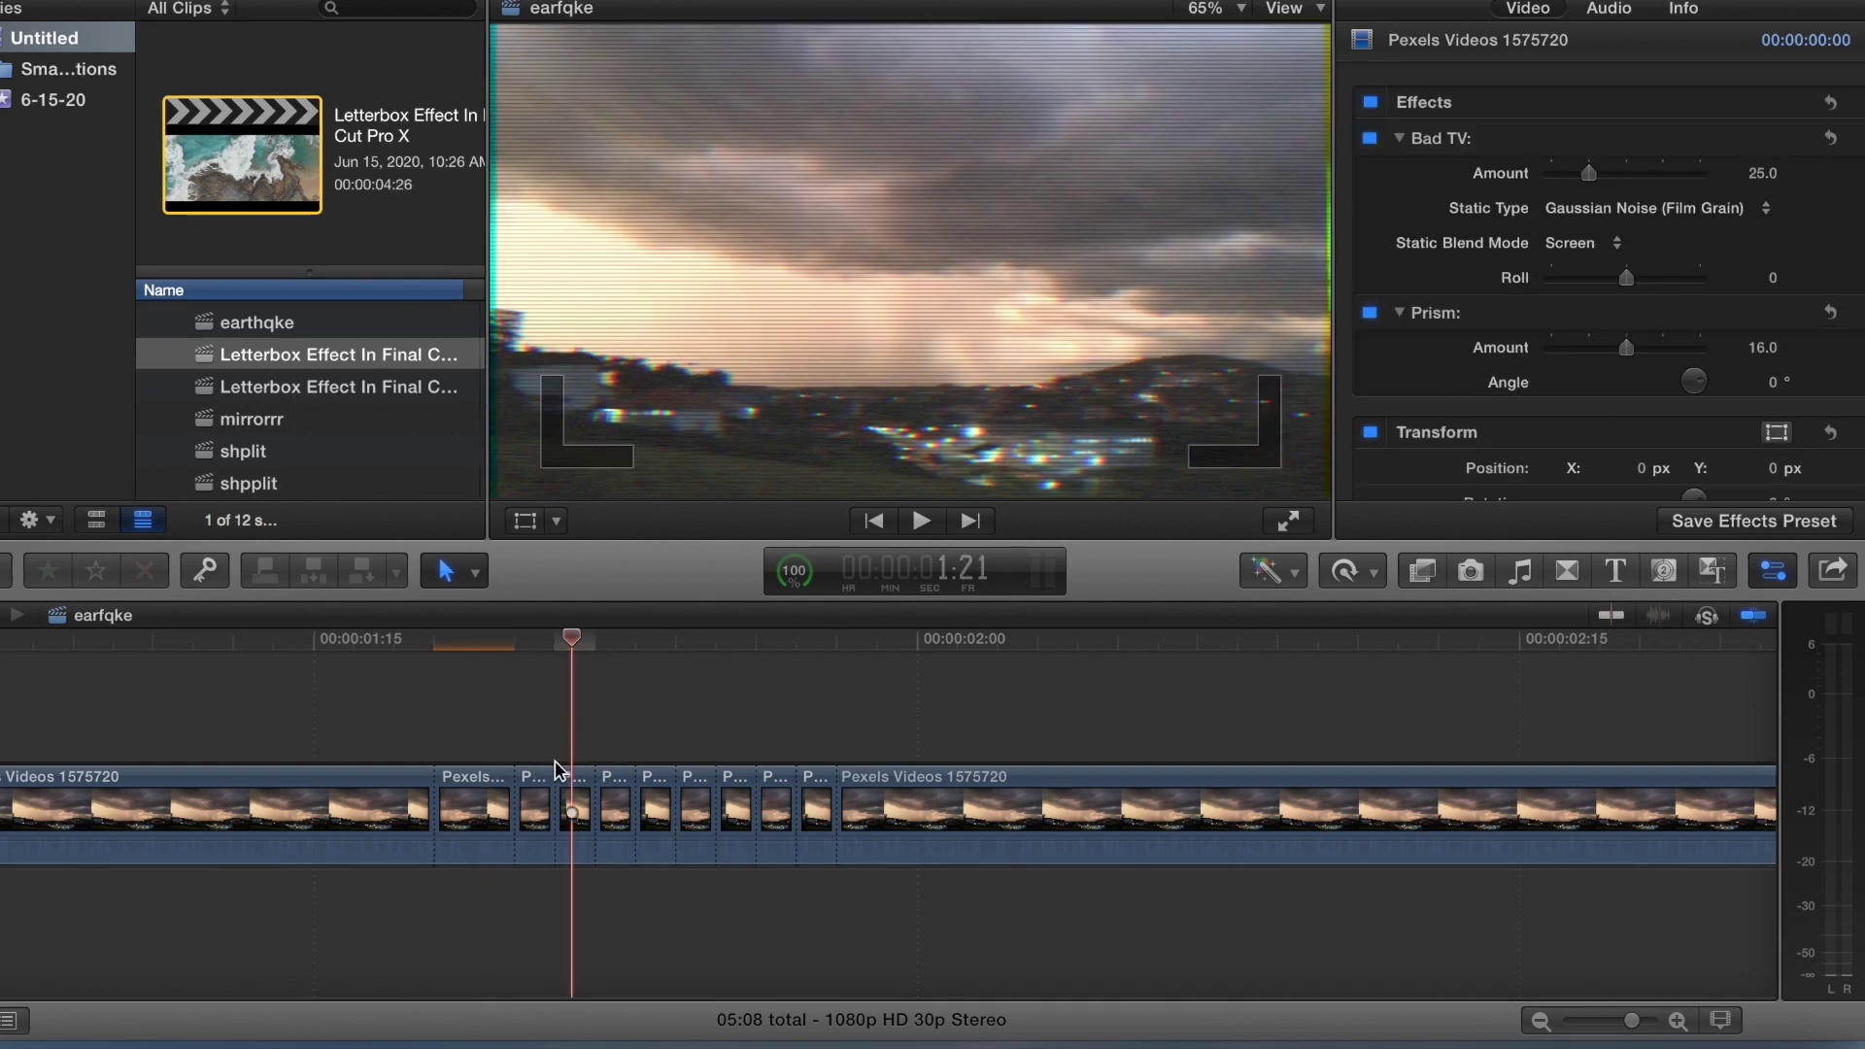
{"action": "scroll", "coordinate": [1489, 474], "scroll_direction": "down", "scroll_amount": 2}
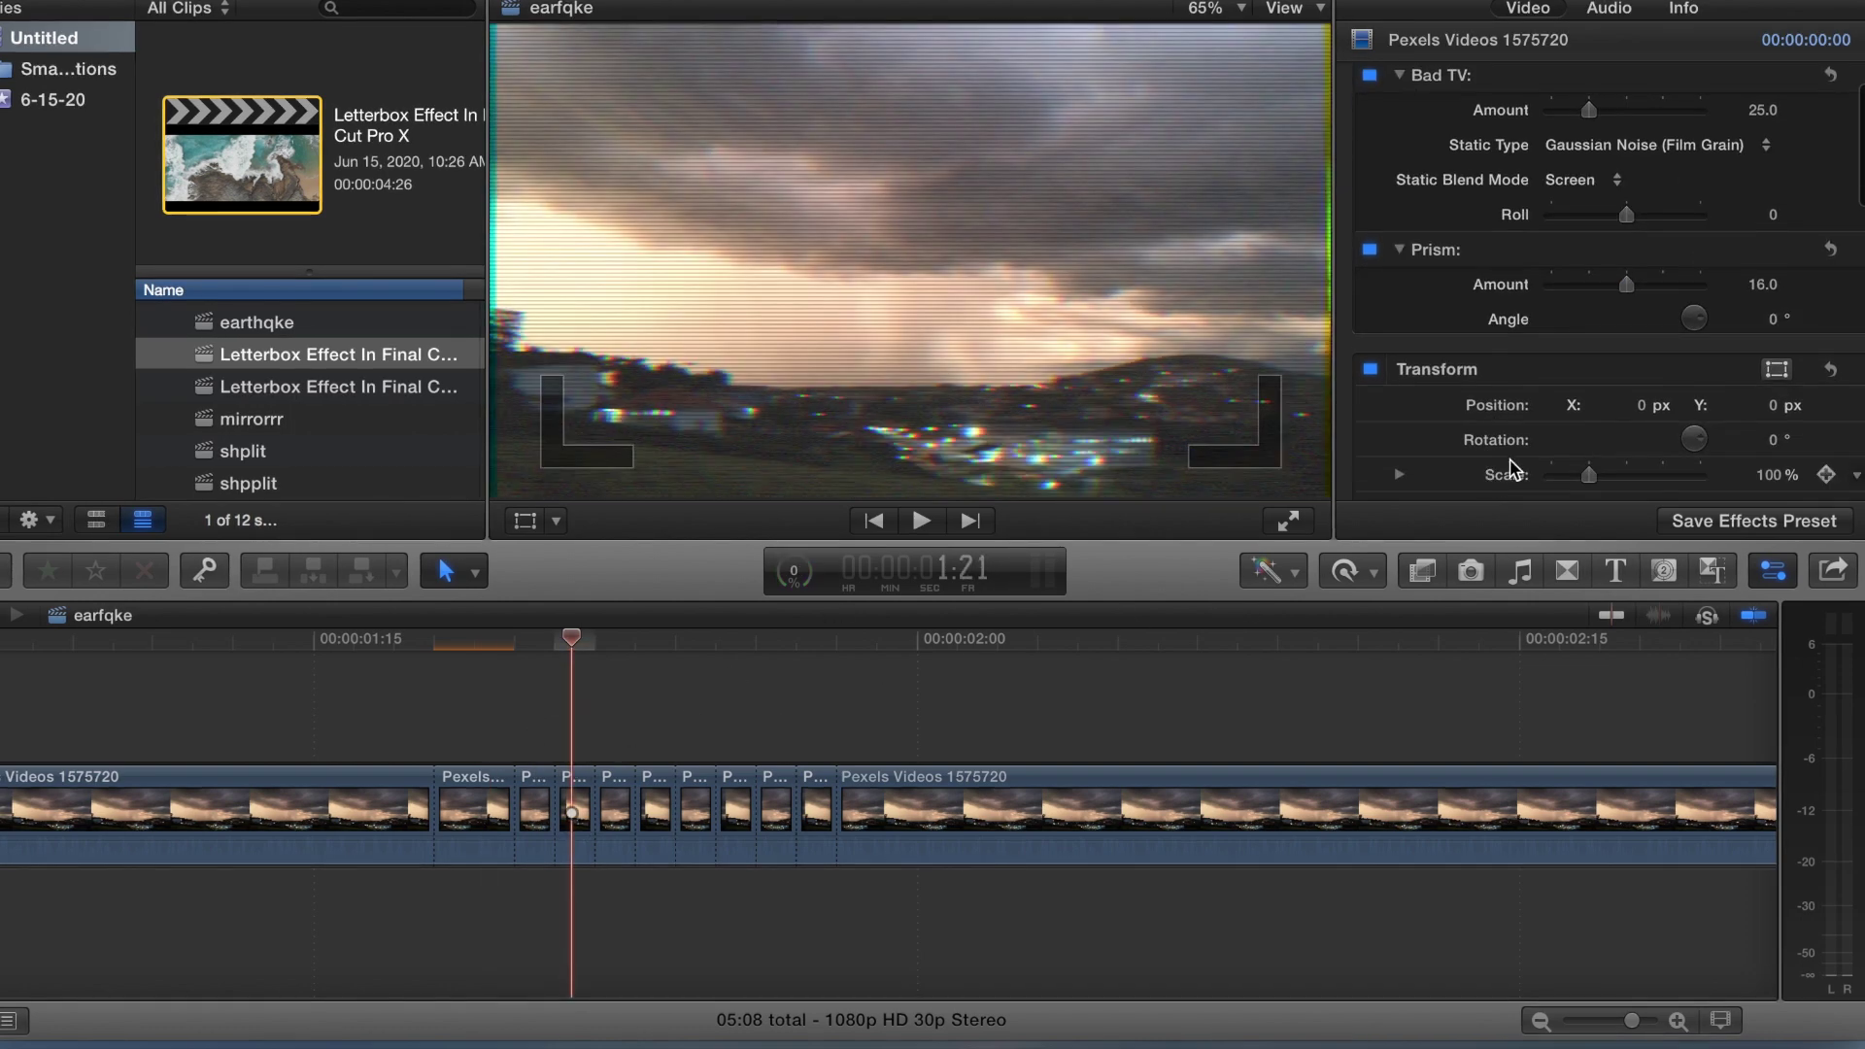
{"action": "left_click_drag", "start_coordinate": [1583, 483], "coordinate": [1609, 491]}
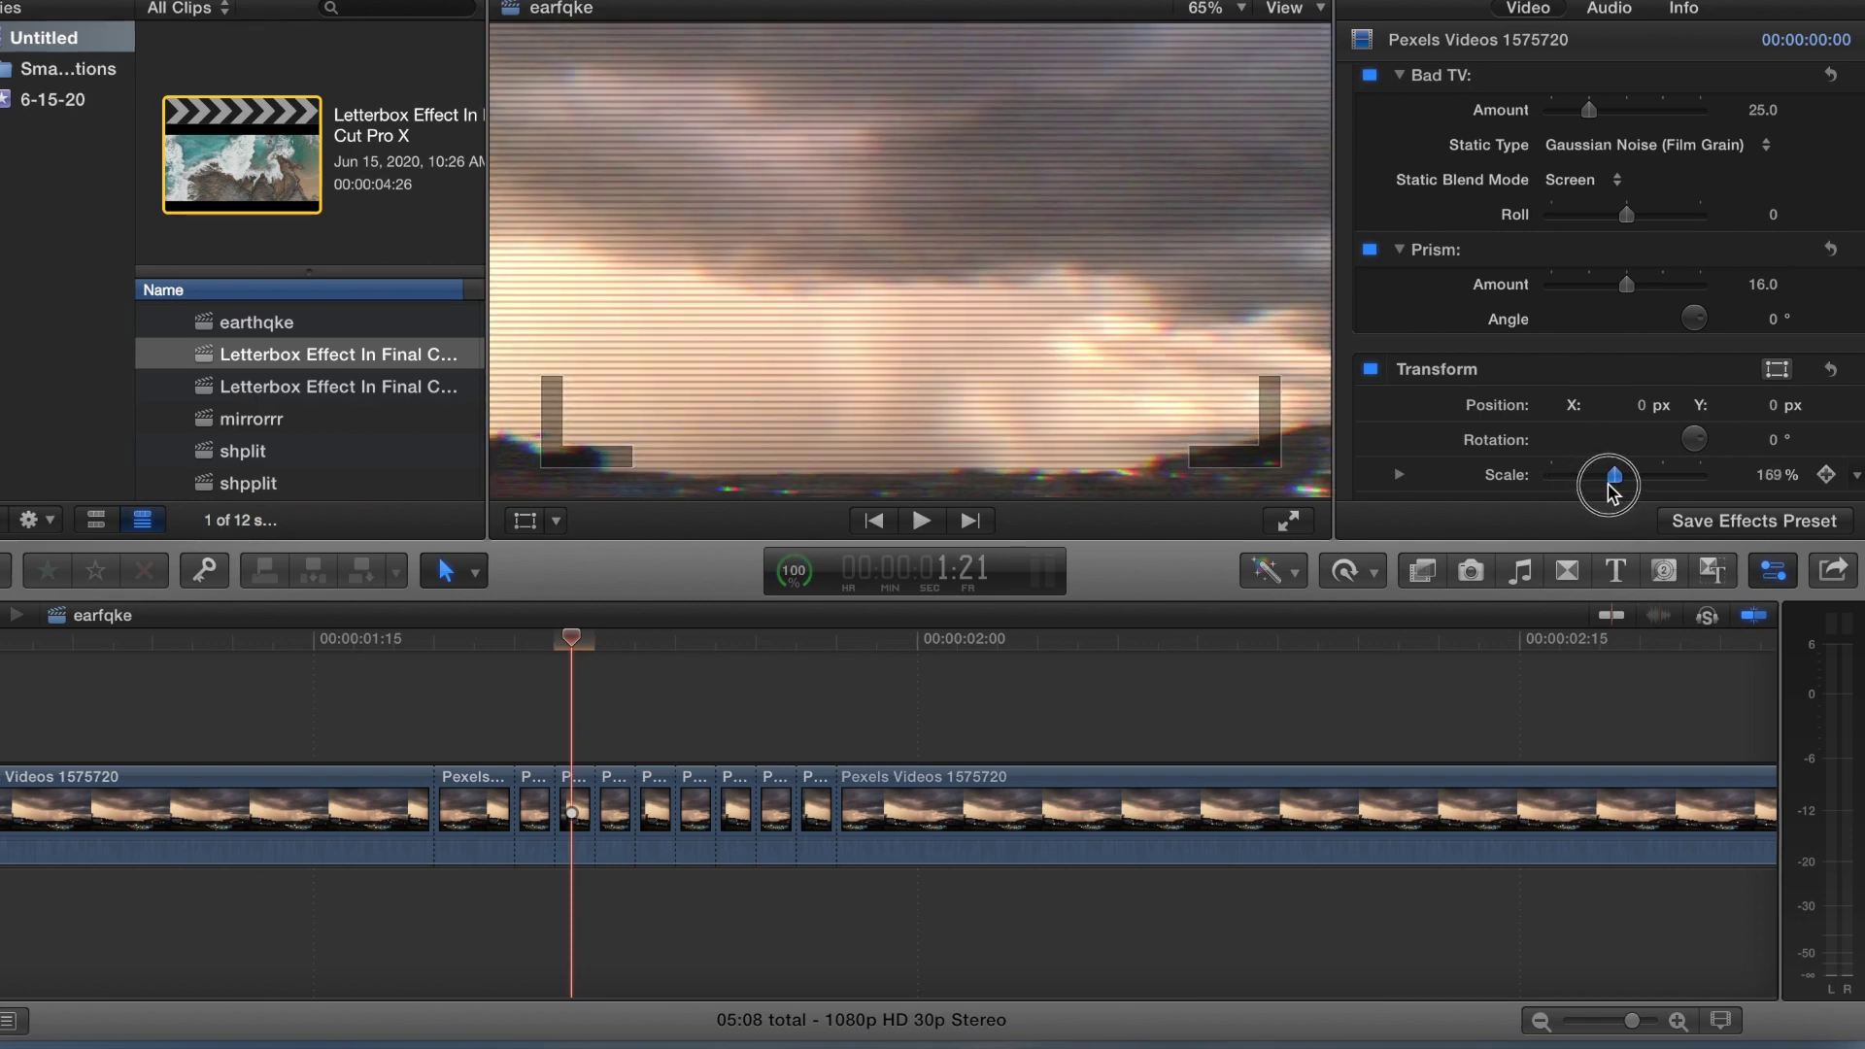
Scale the one-frame segment at 1:23 to about 159% and the one at 1:25 to about 176%
{"action": "left_click", "coordinate": [654, 754]}
{"action": "scroll", "coordinate": [1520, 362], "scroll_direction": "up", "scroll_amount": 1}
{"action": "scroll", "coordinate": [1543, 372], "scroll_direction": "down", "scroll_amount": 3}
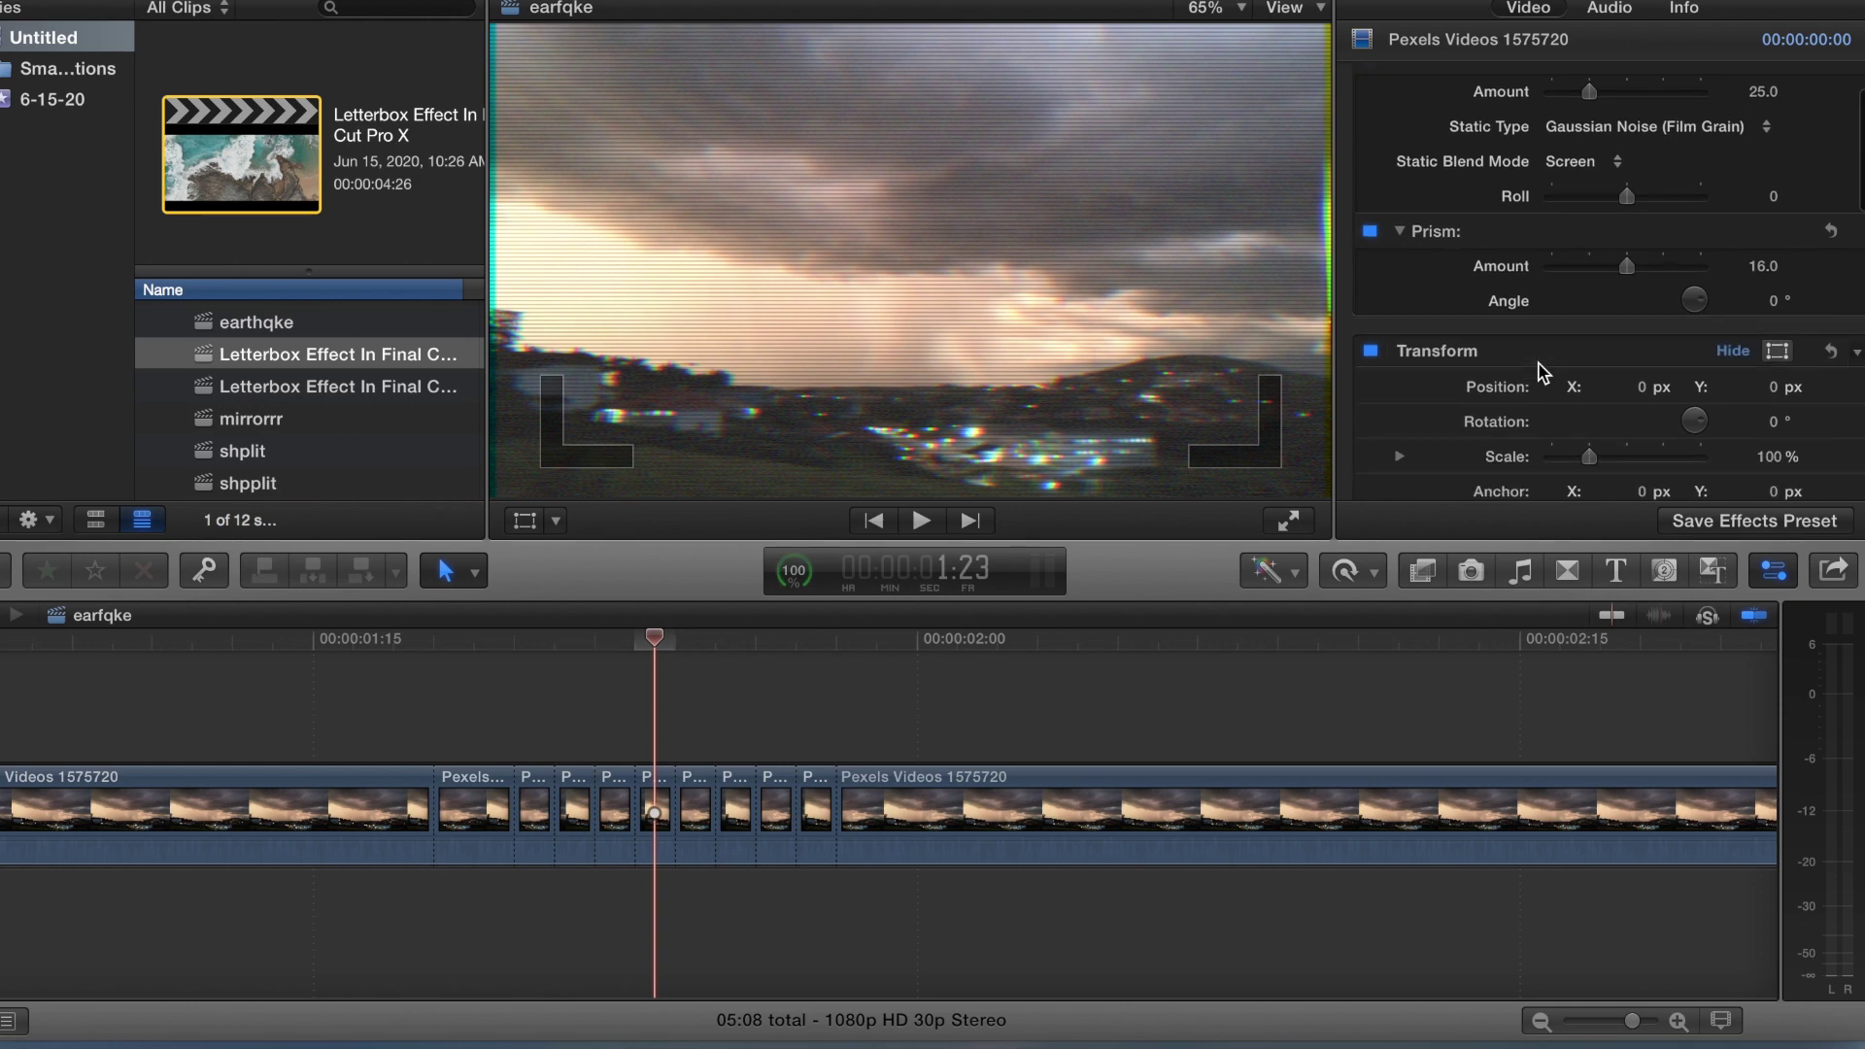
{"action": "left_click_drag", "start_coordinate": [1593, 418], "coordinate": [1611, 418]}
{"action": "left_click", "coordinate": [732, 748]}
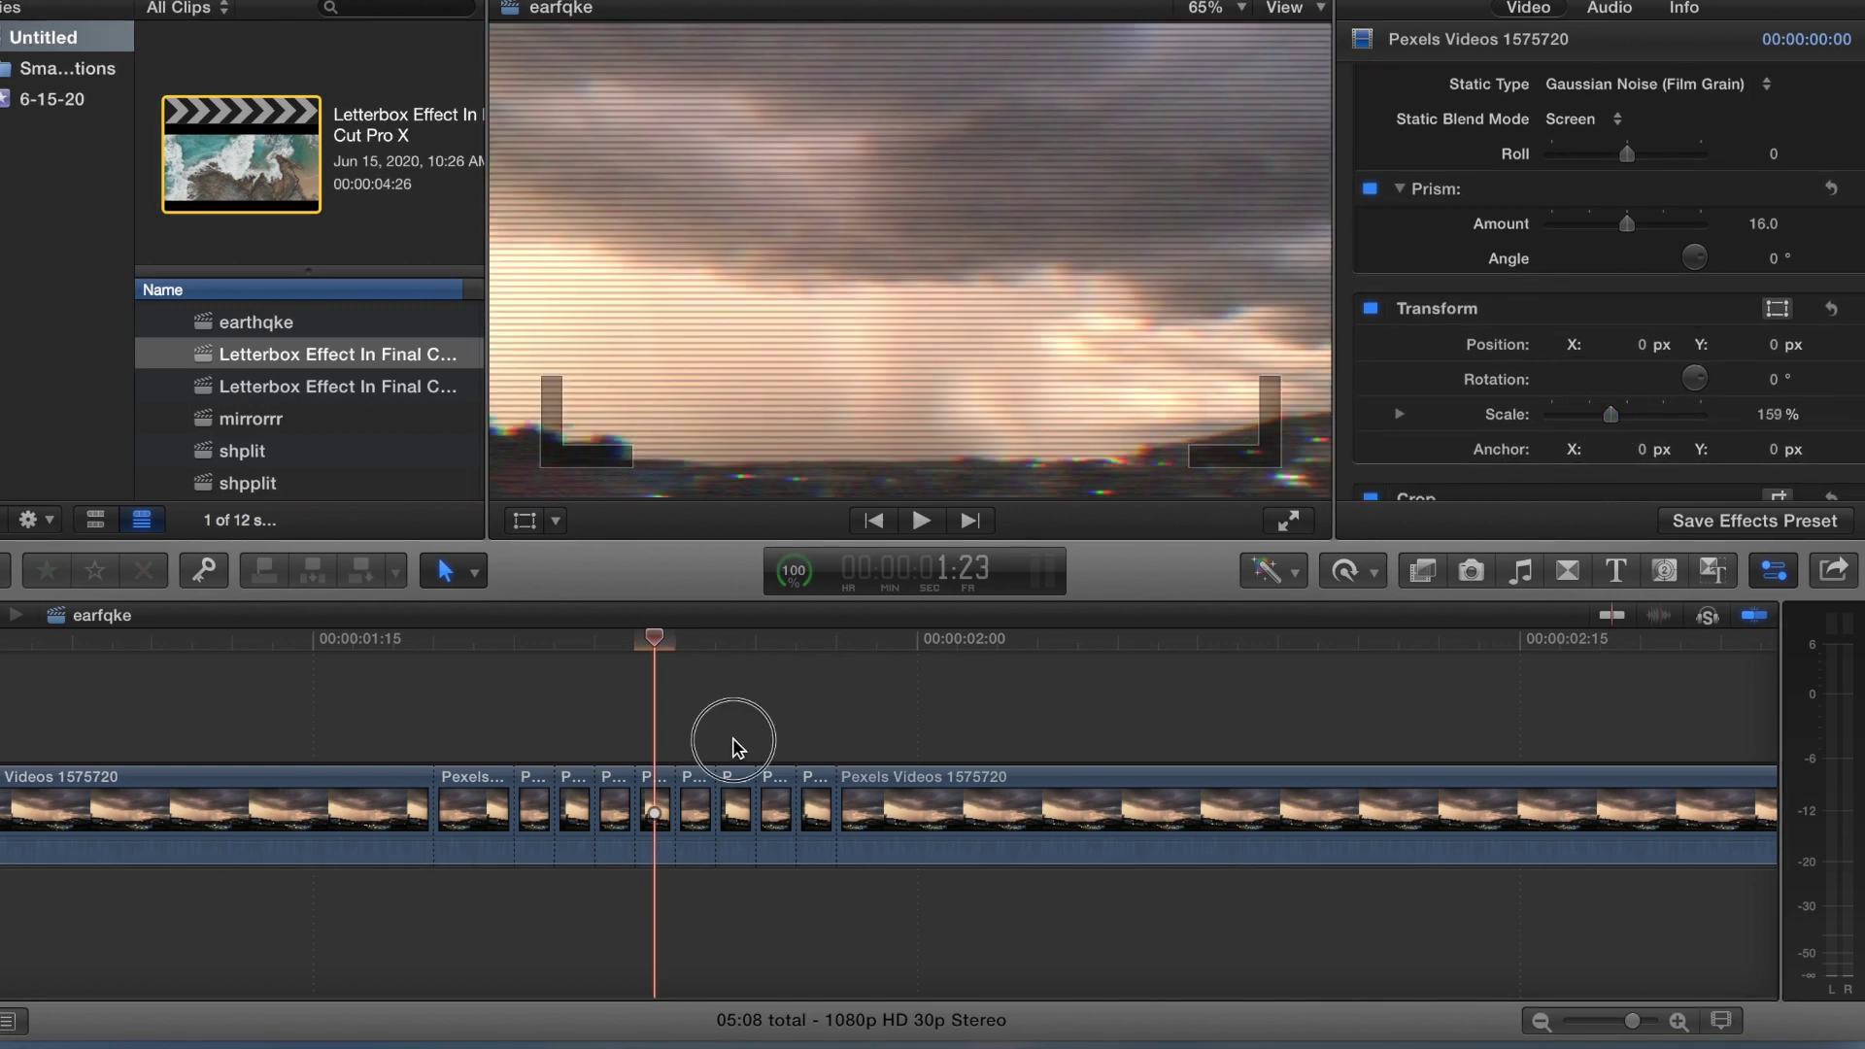
{"action": "scroll", "coordinate": [1476, 369], "scroll_direction": "down", "scroll_amount": 2}
{"action": "scroll", "coordinate": [1476, 369], "scroll_direction": "down", "scroll_amount": 3}
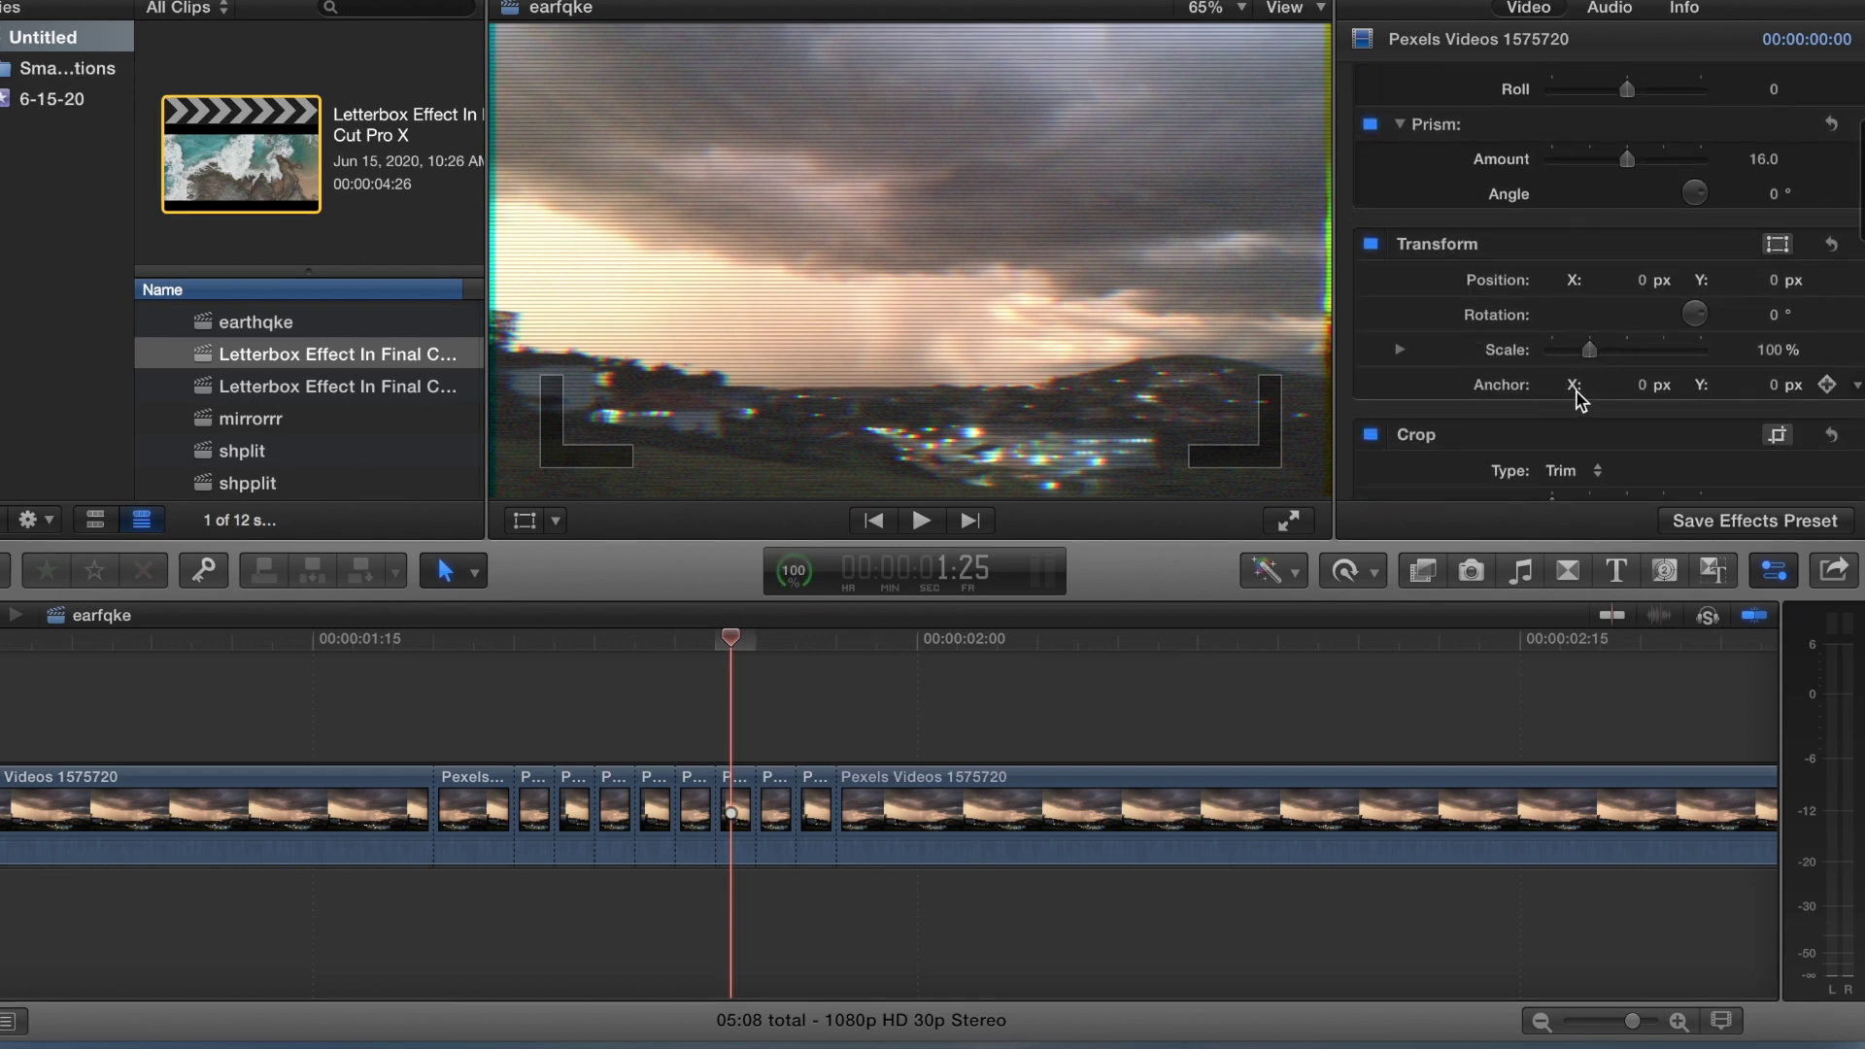
{"action": "left_click_drag", "start_coordinate": [1612, 349], "coordinate": [1620, 354]}
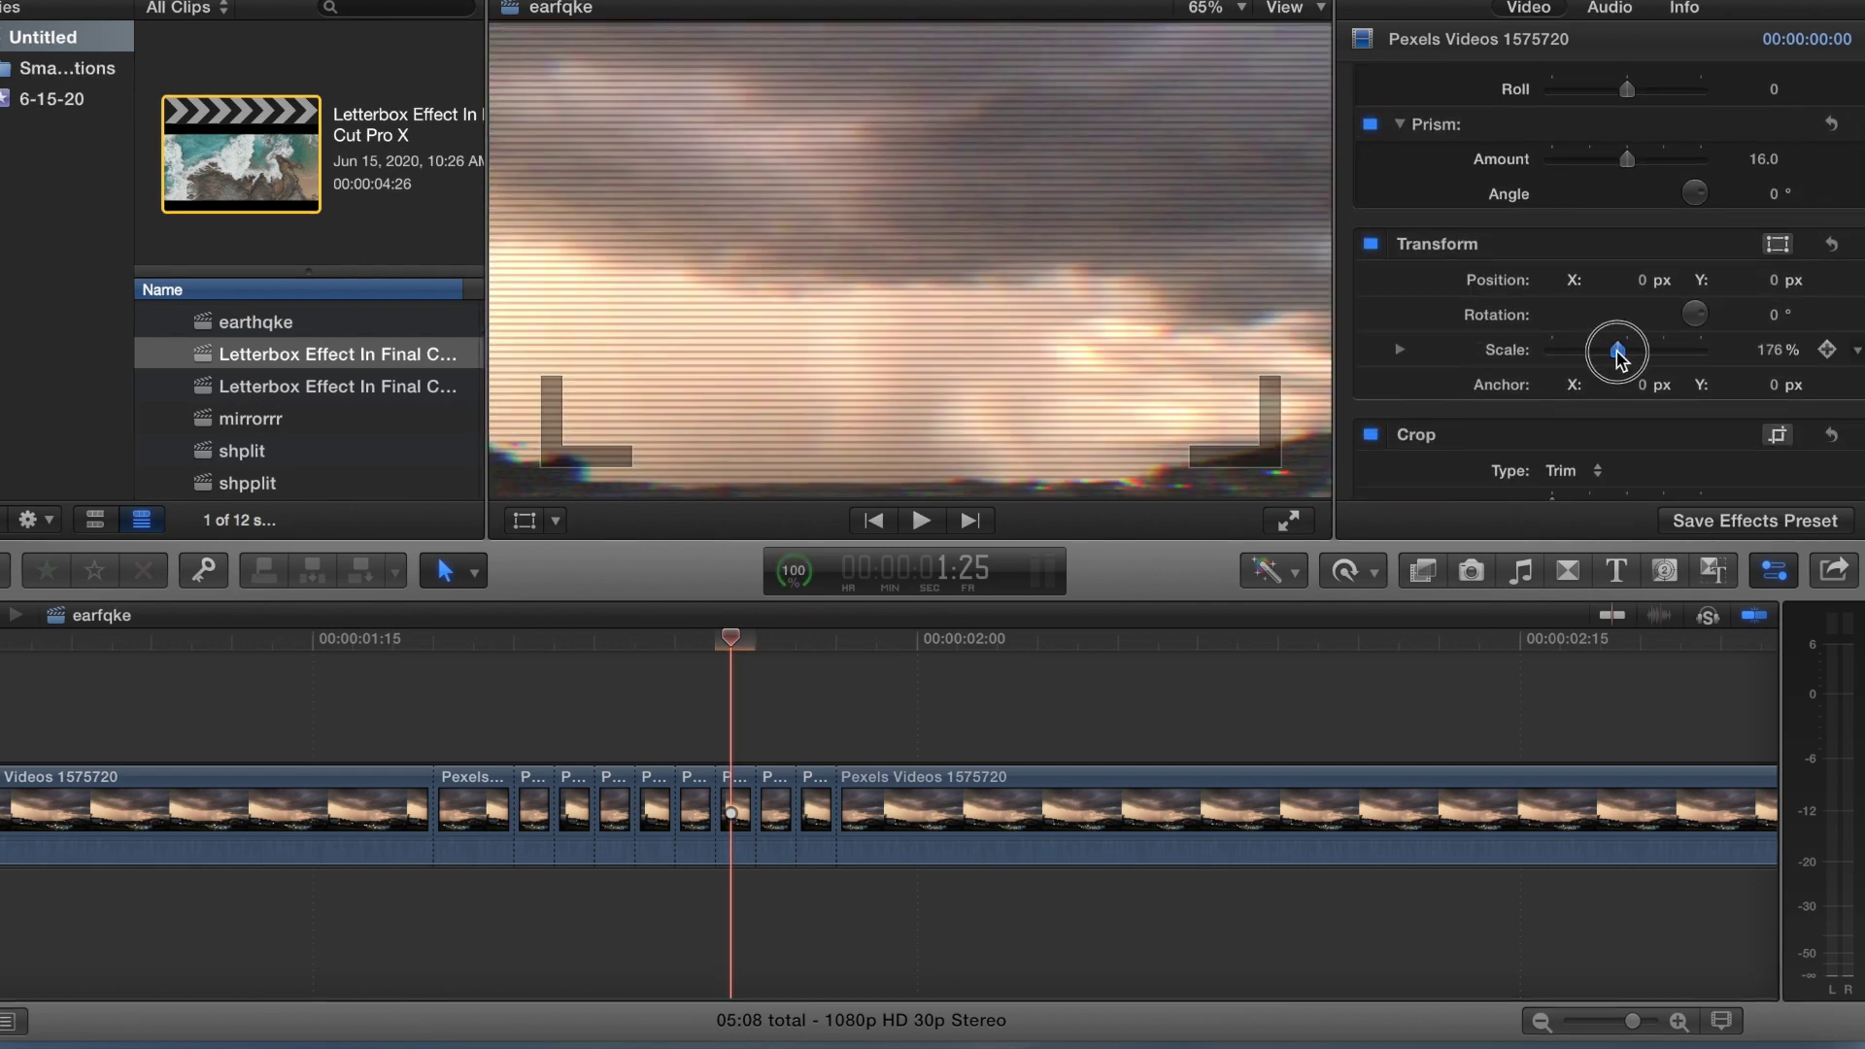
Scale the one-frame segment at 1:27 to about 190%
{"action": "left_click", "coordinate": [820, 745]}
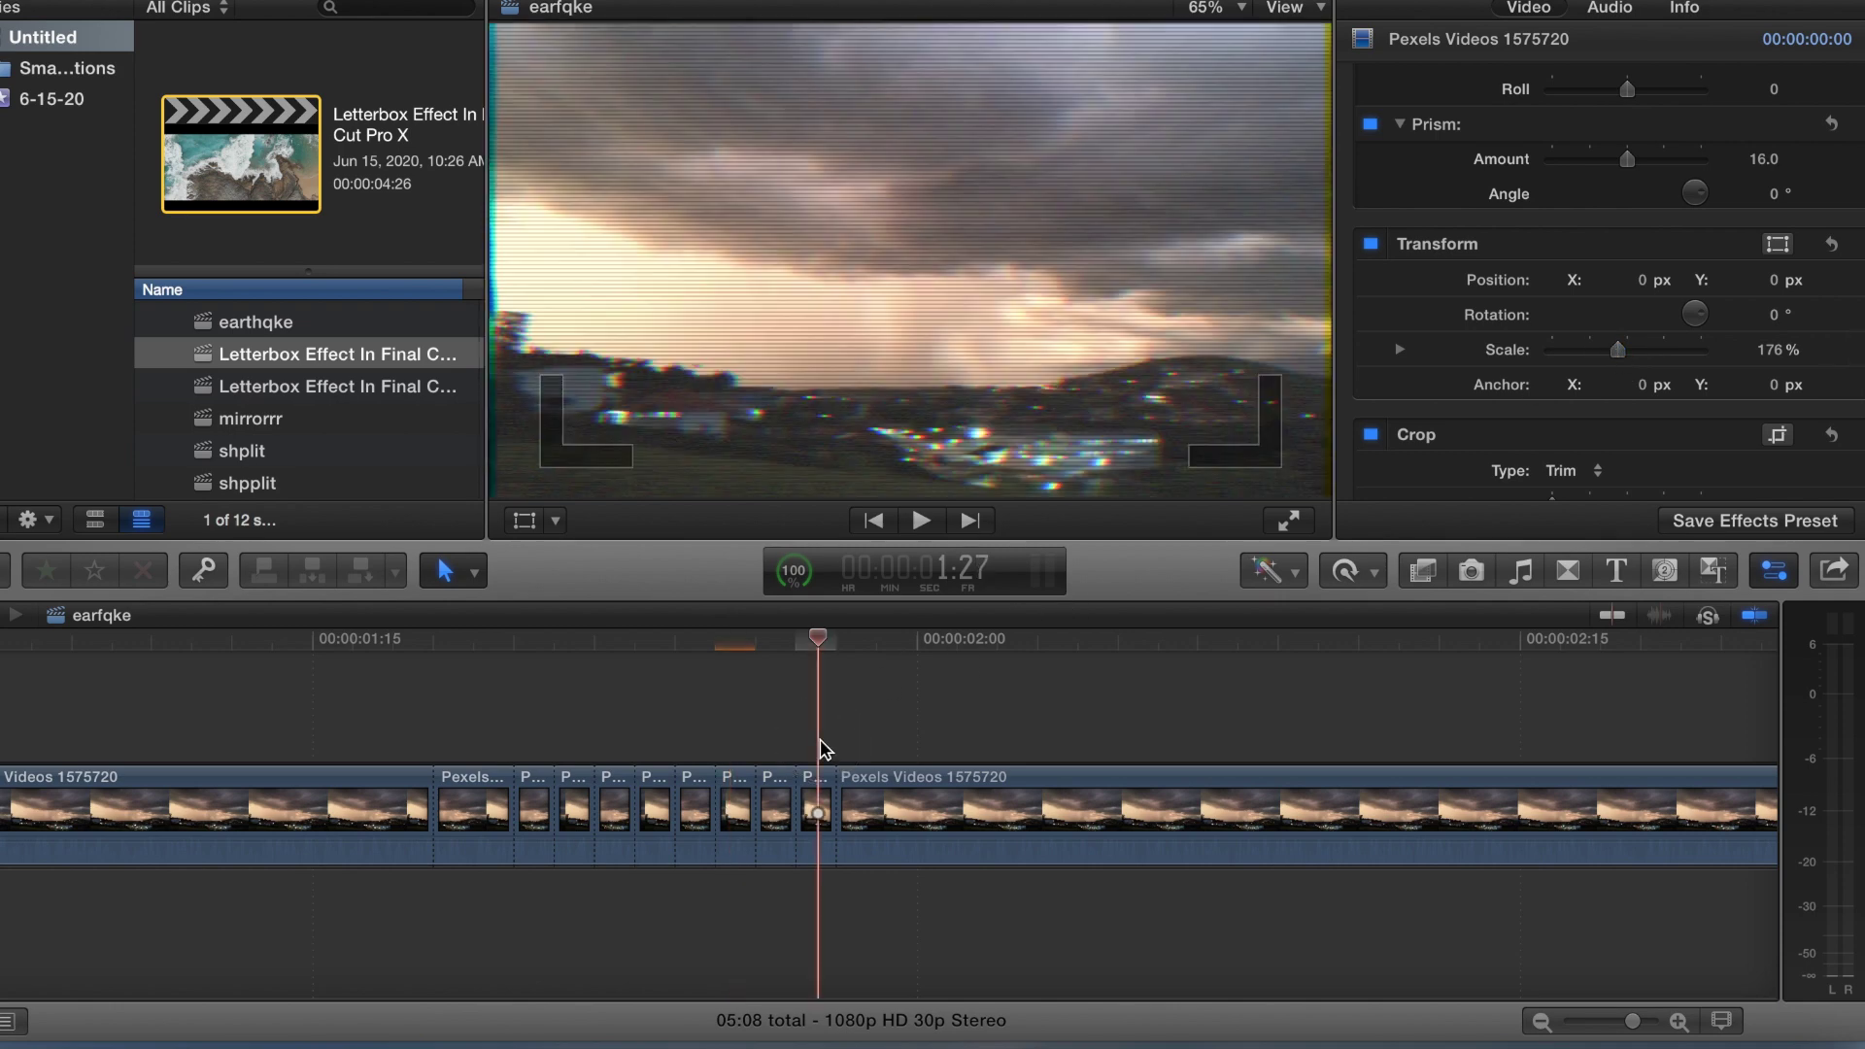
{"action": "scroll", "coordinate": [1618, 372], "scroll_direction": "down", "scroll_amount": 2}
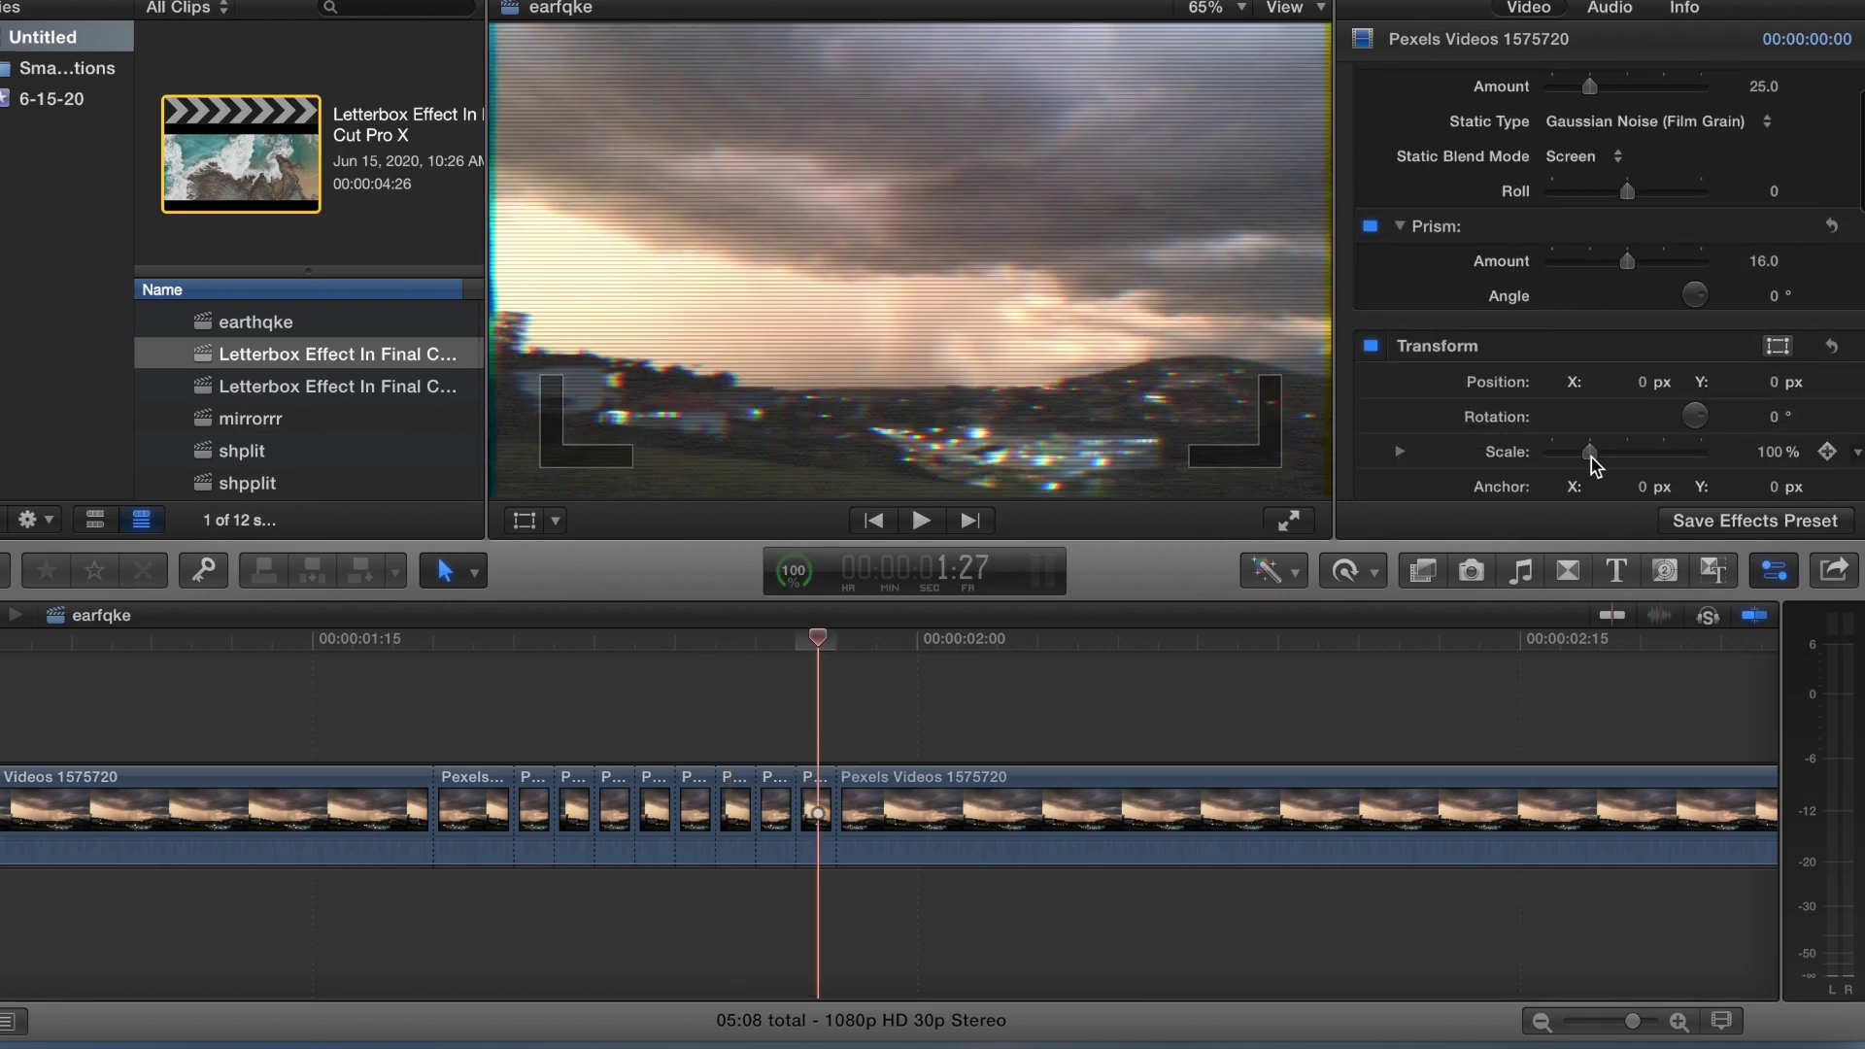
{"action": "left_click_drag", "start_coordinate": [1590, 453], "coordinate": [1626, 457]}
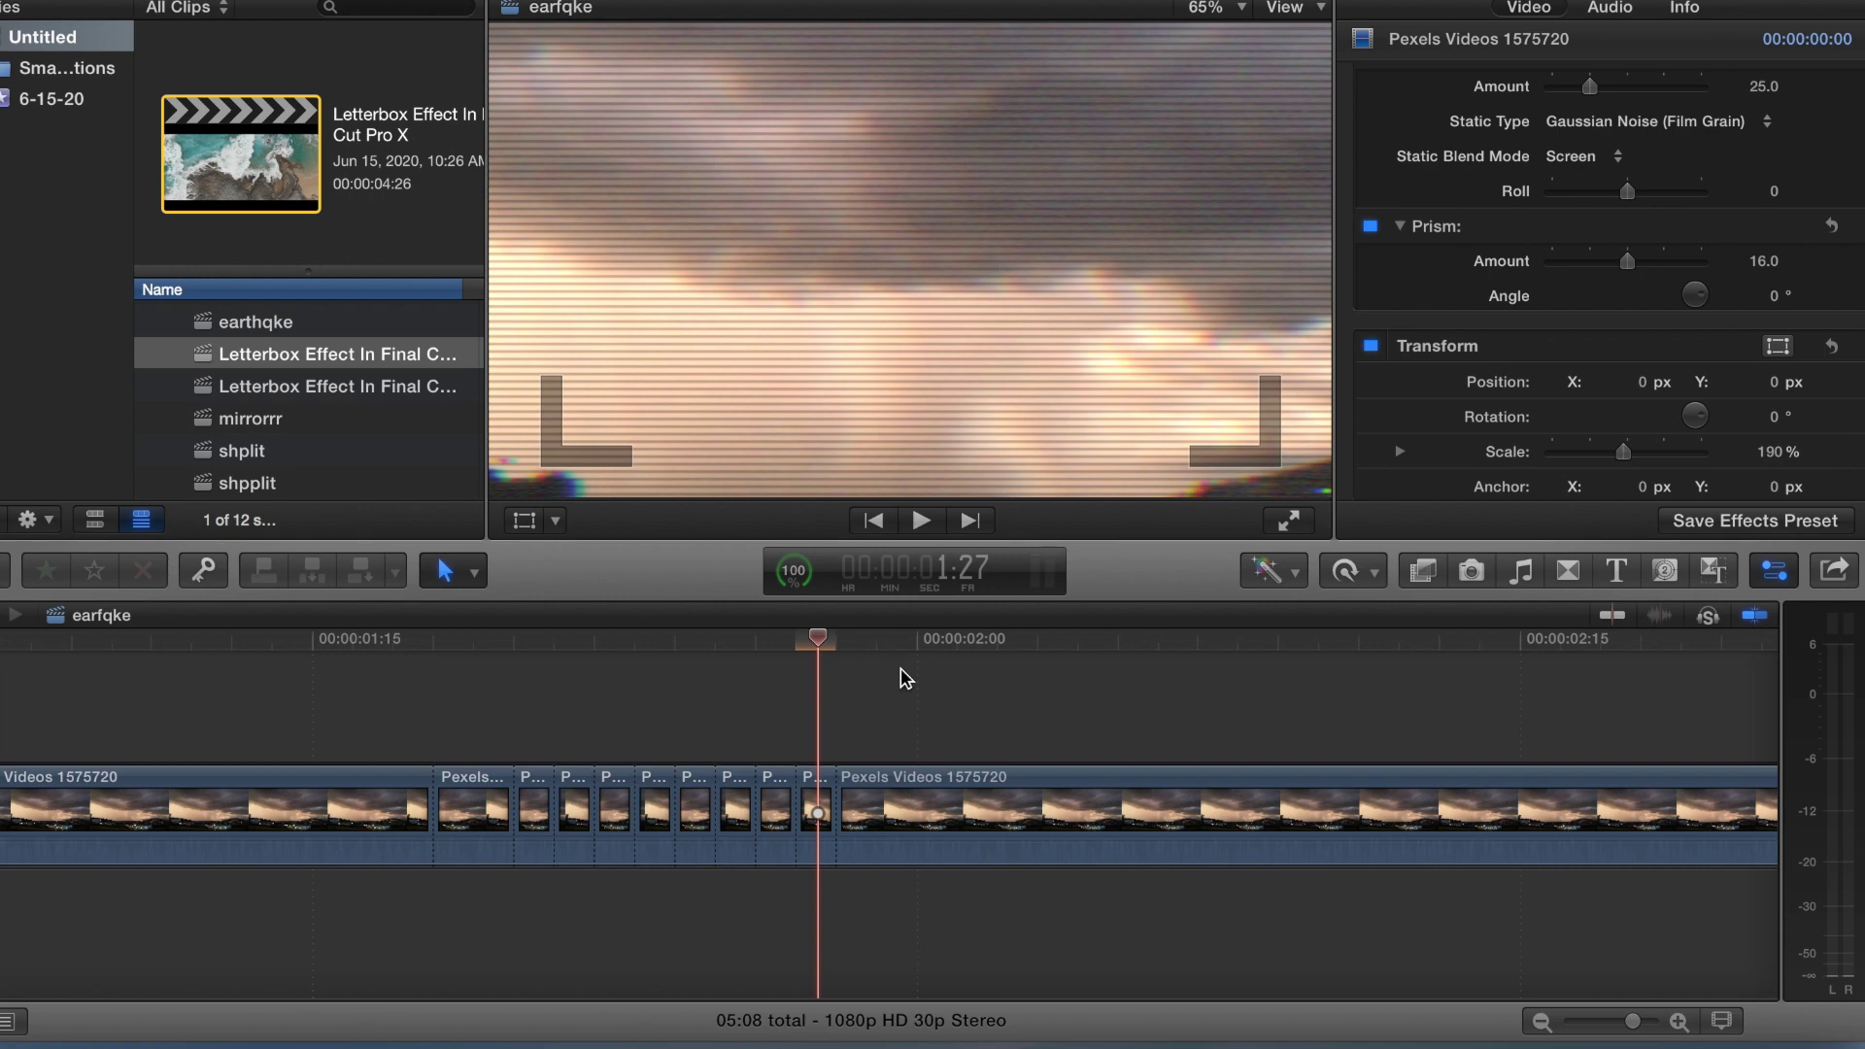
Play back the earthquake effect in the earfqke project from 1:08
{"action": "scroll", "coordinate": [144, 698], "scroll_direction": "left", "scroll_amount": 10}
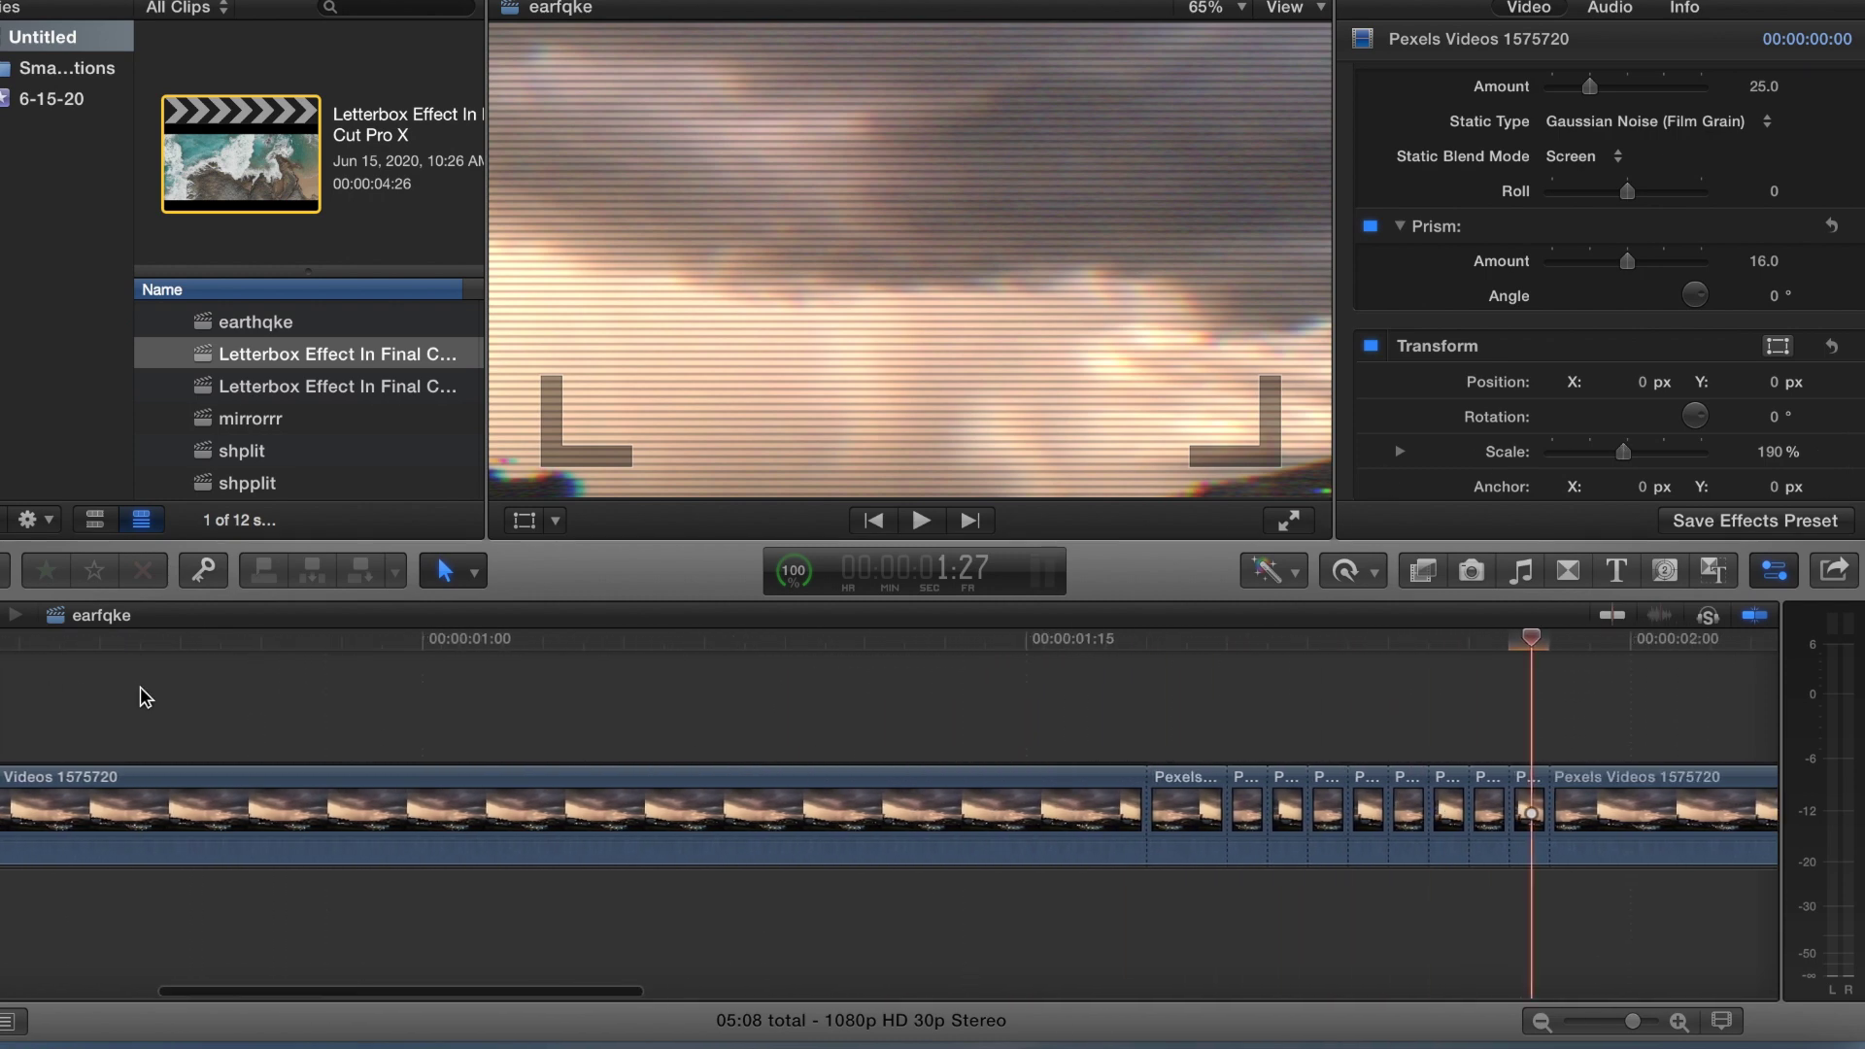
{"action": "scroll", "coordinate": [137, 686], "scroll_direction": "right", "scroll_amount": 6}
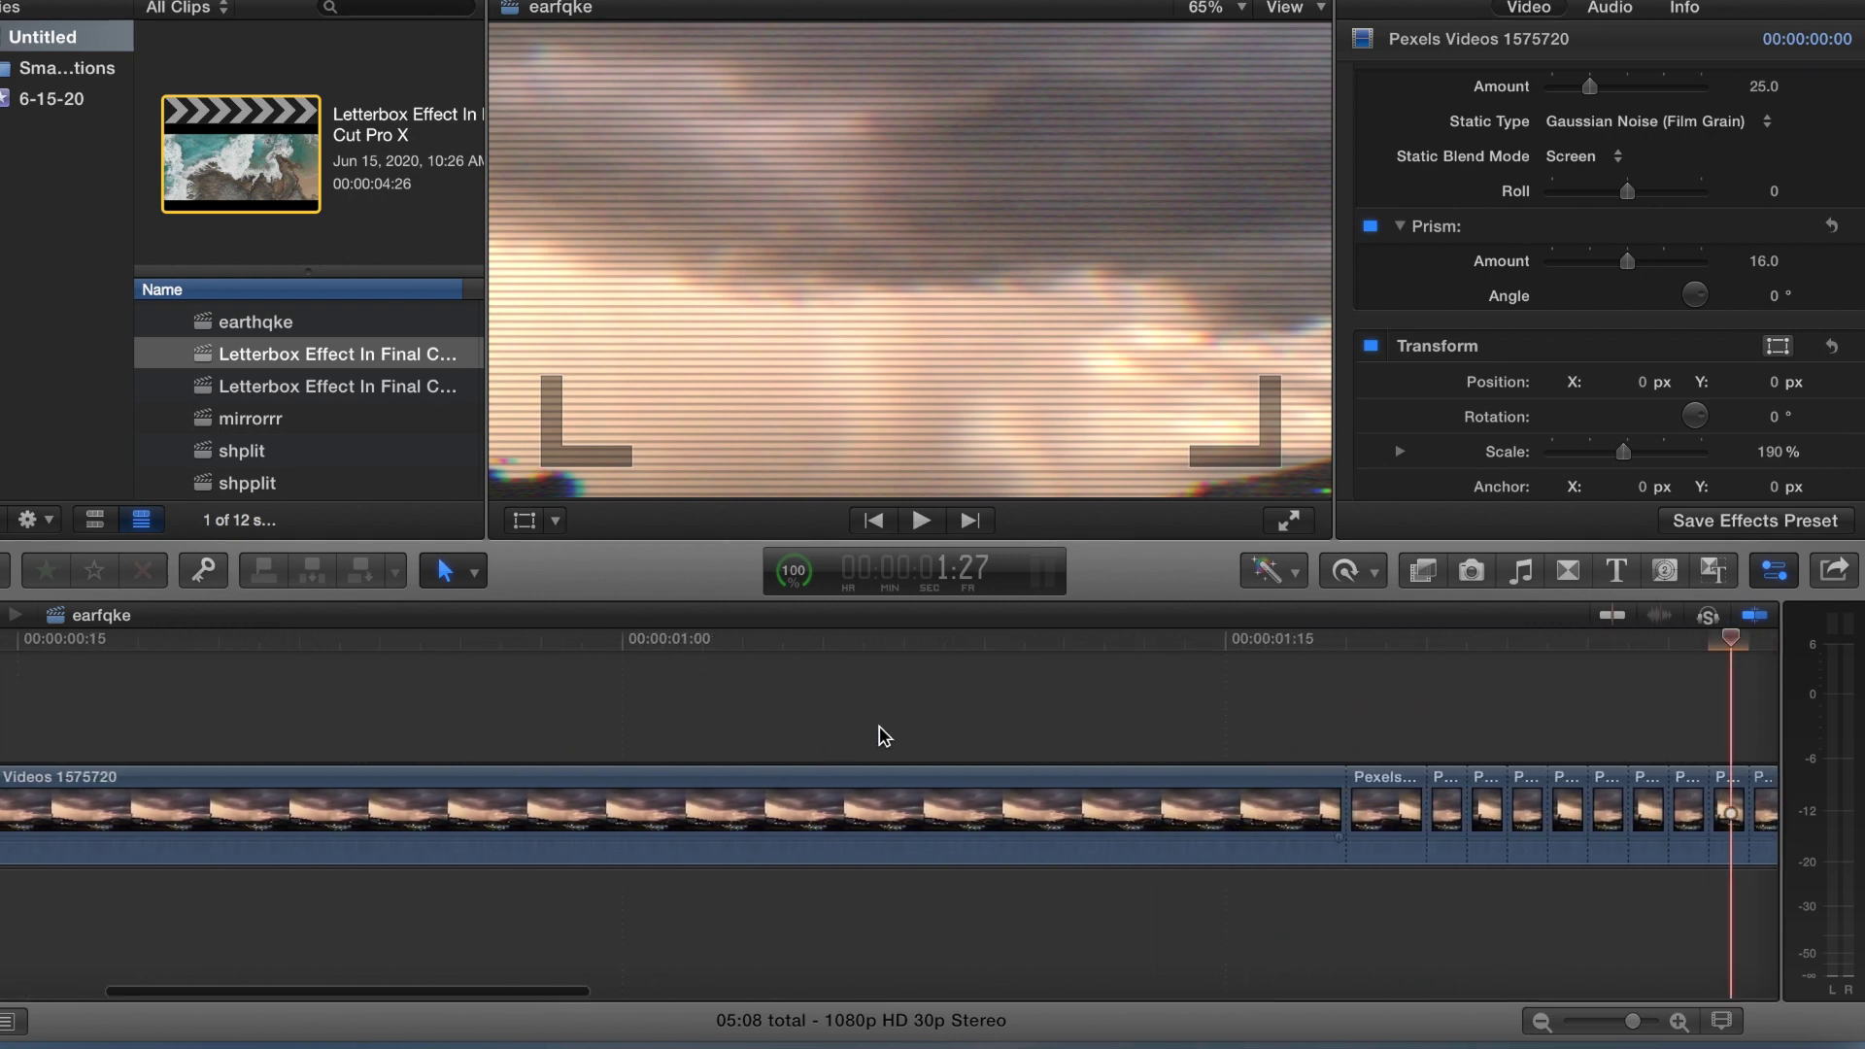
{"action": "left_click", "coordinate": [956, 740]}
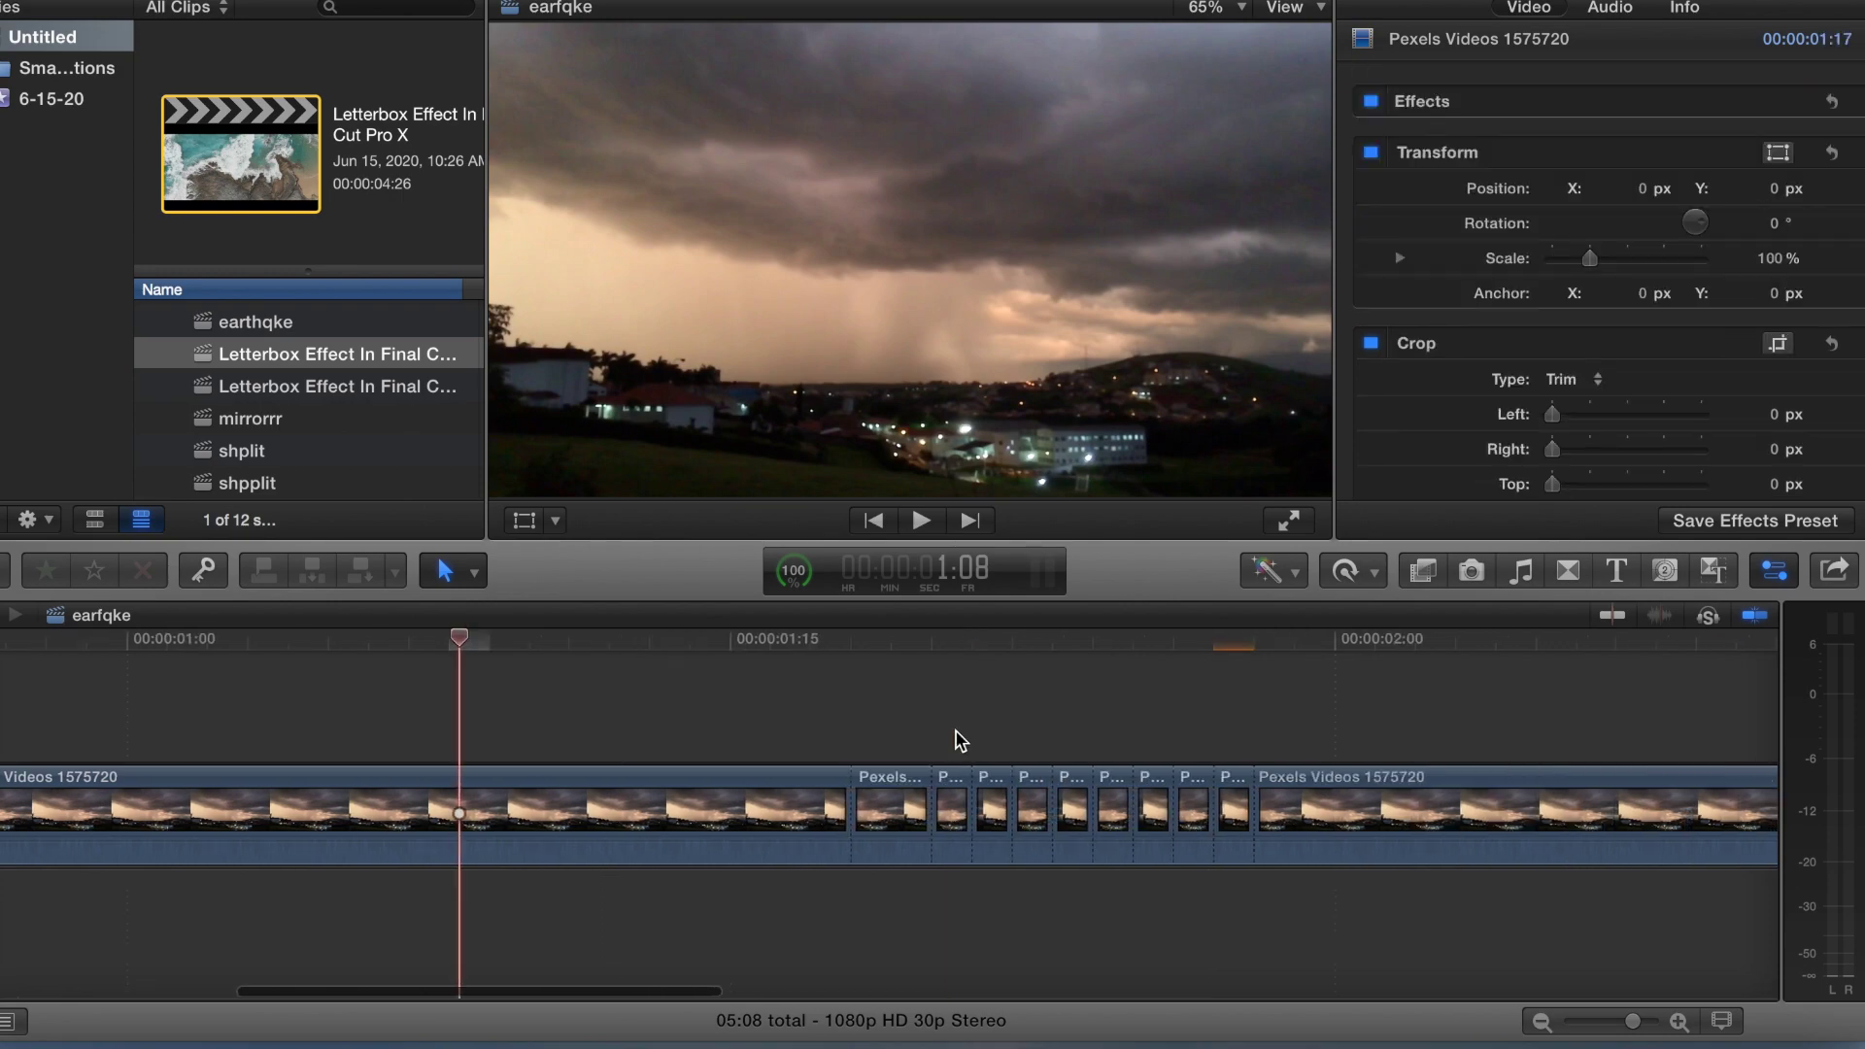
{"action": "key", "text": "space"}
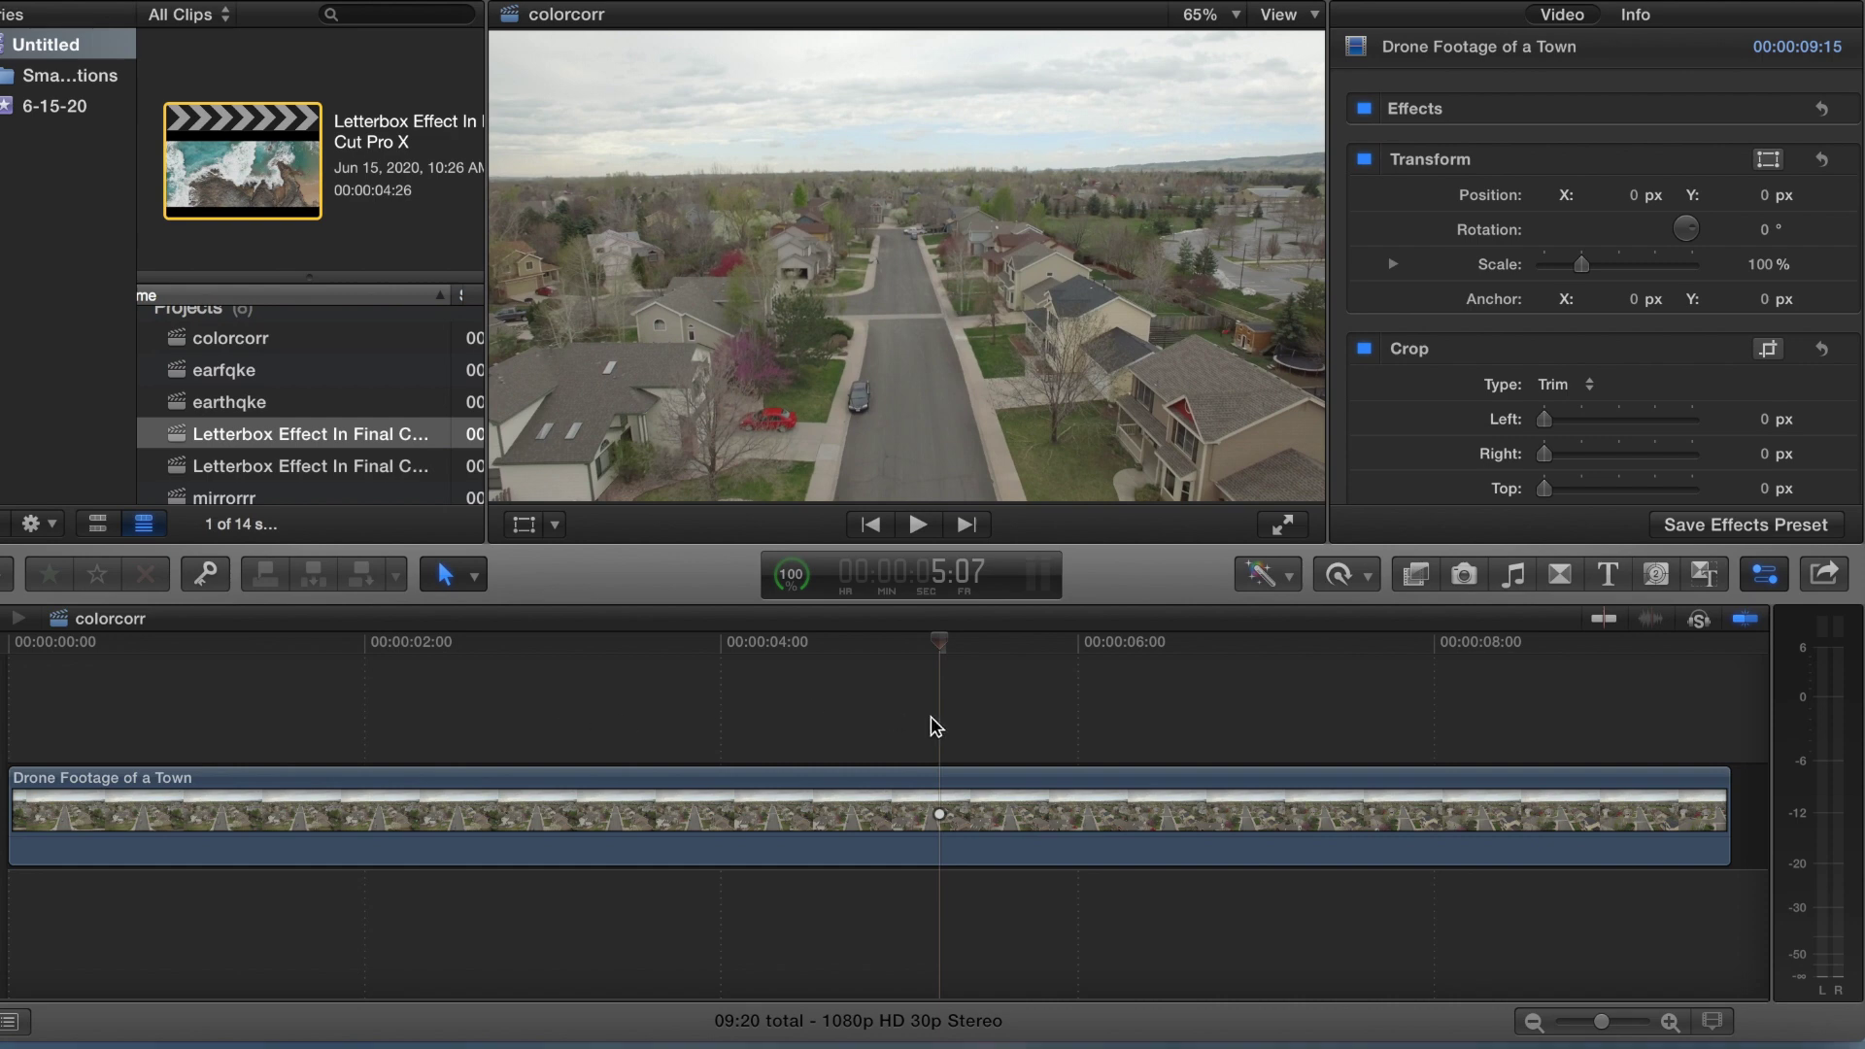
In the colorcorr project, cut the Drone Footage of a Town clip at 4:20 and again one frame further at 4:21
{"action": "key", "text": "space"}
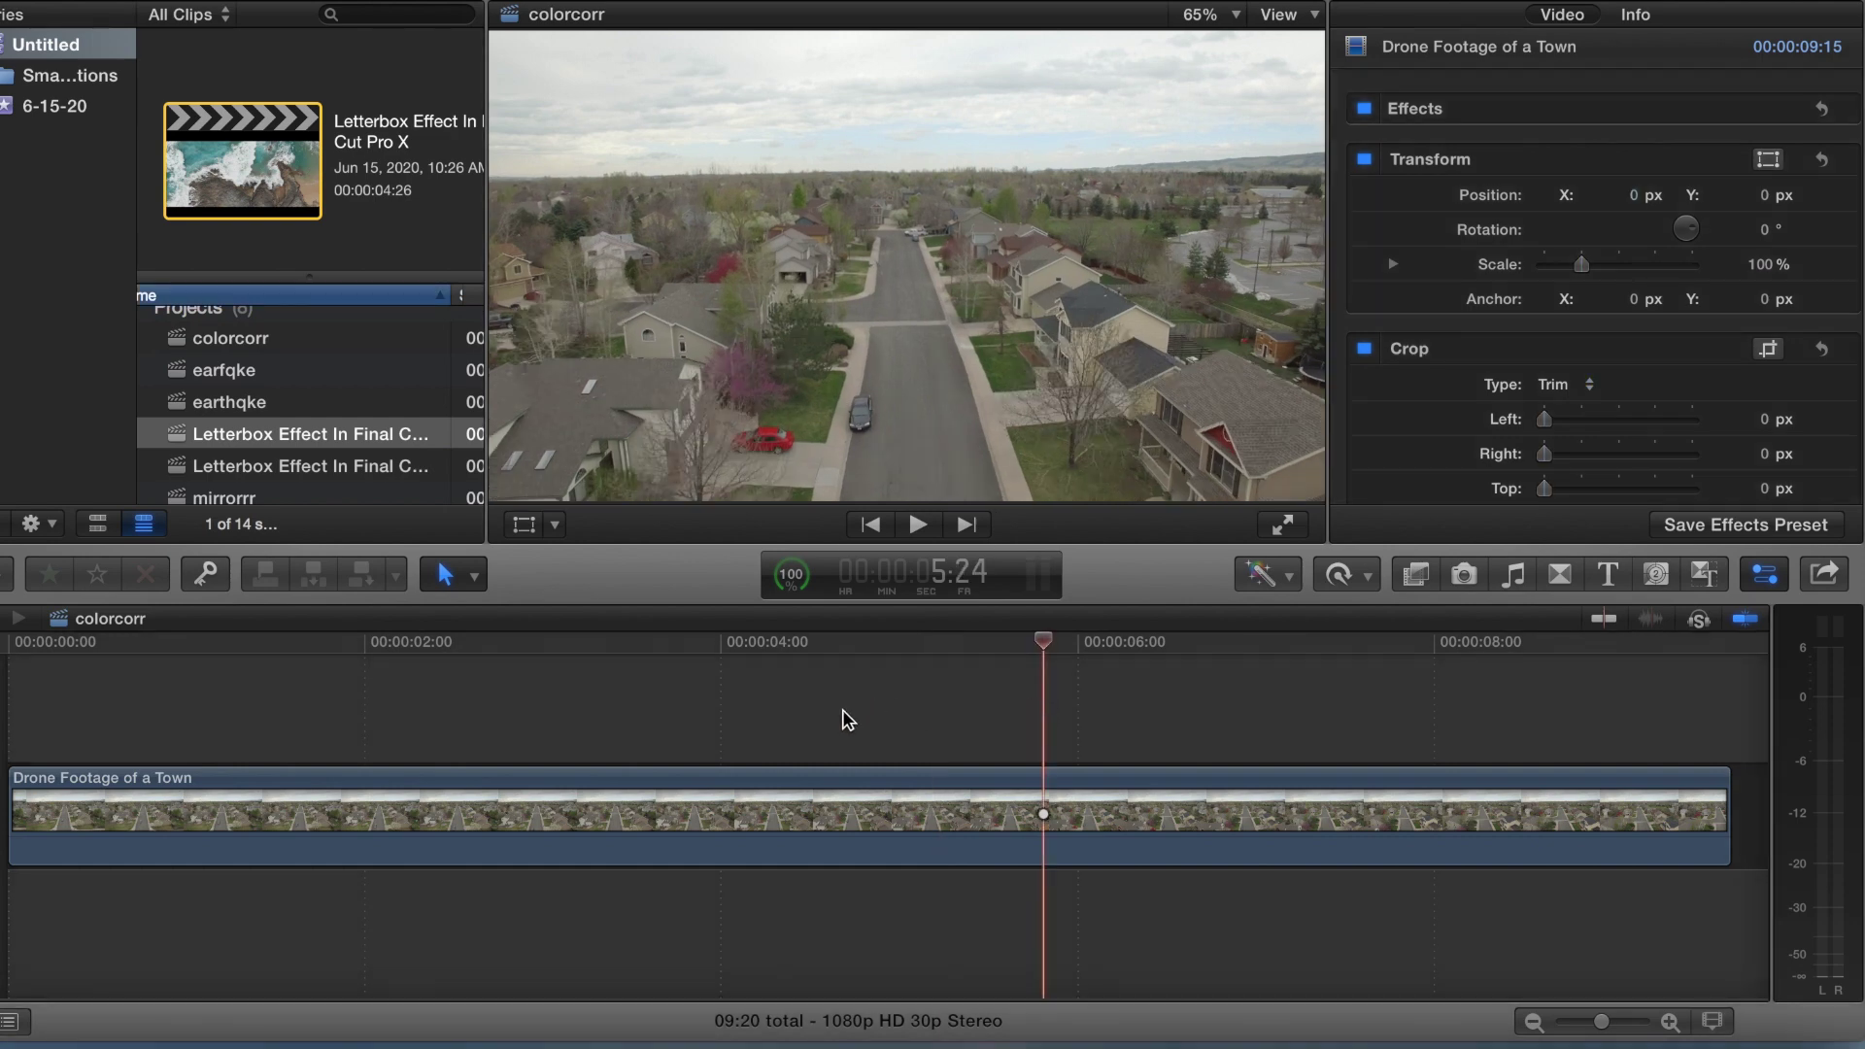
{"action": "left_click", "coordinate": [843, 720]}
{"action": "left_click", "coordinate": [880, 816]}
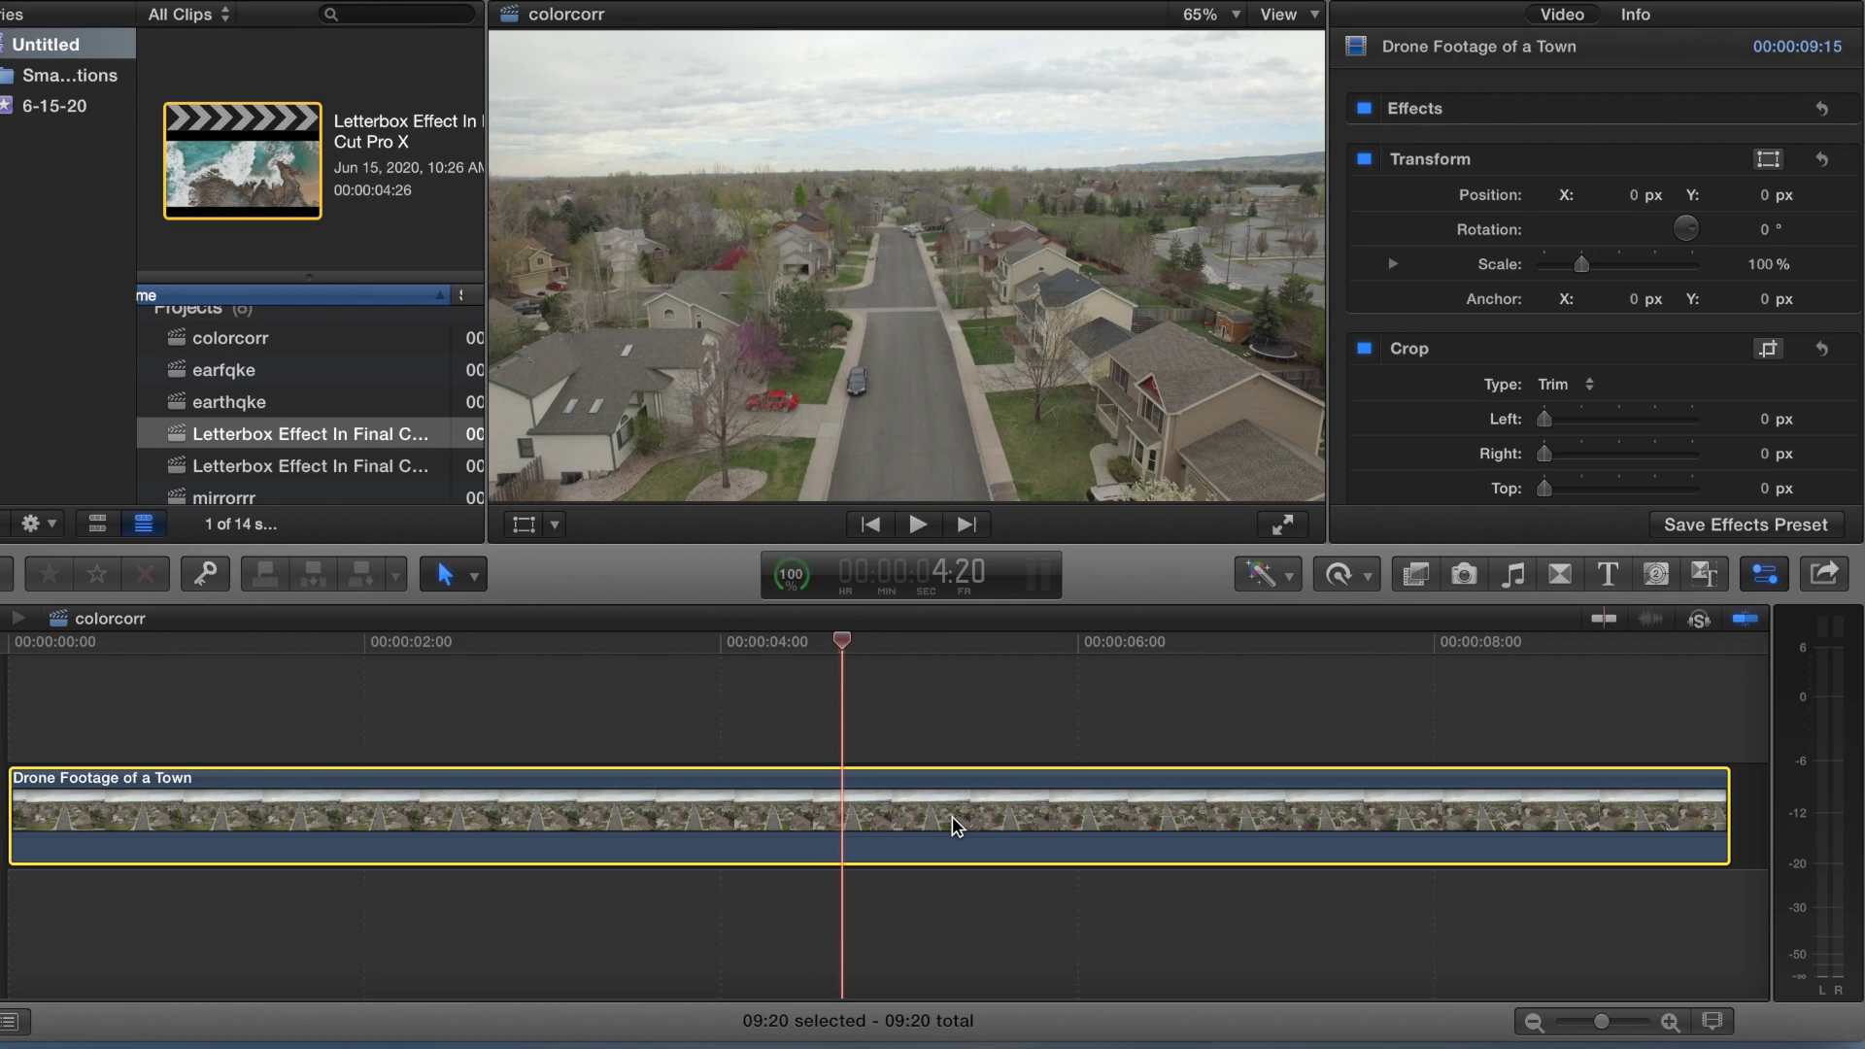
{"action": "key", "text": "super+b"}
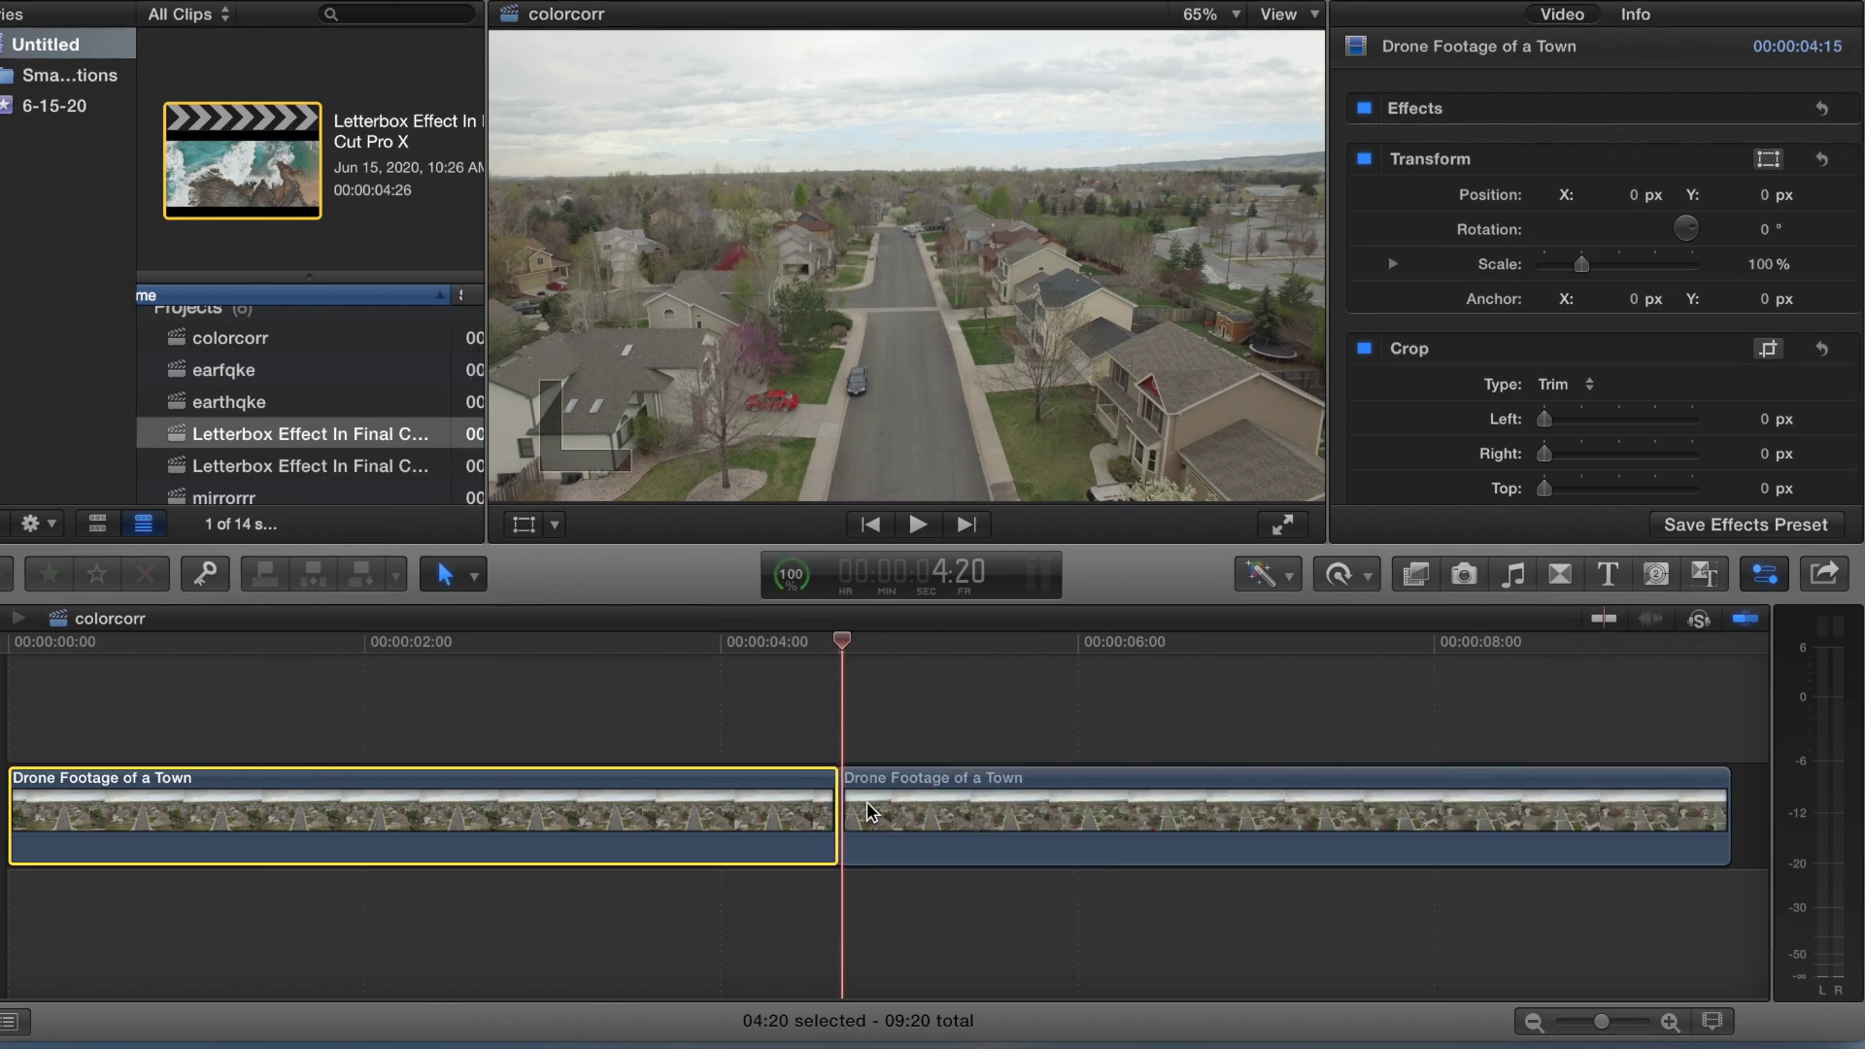
{"action": "key", "text": "Right"}
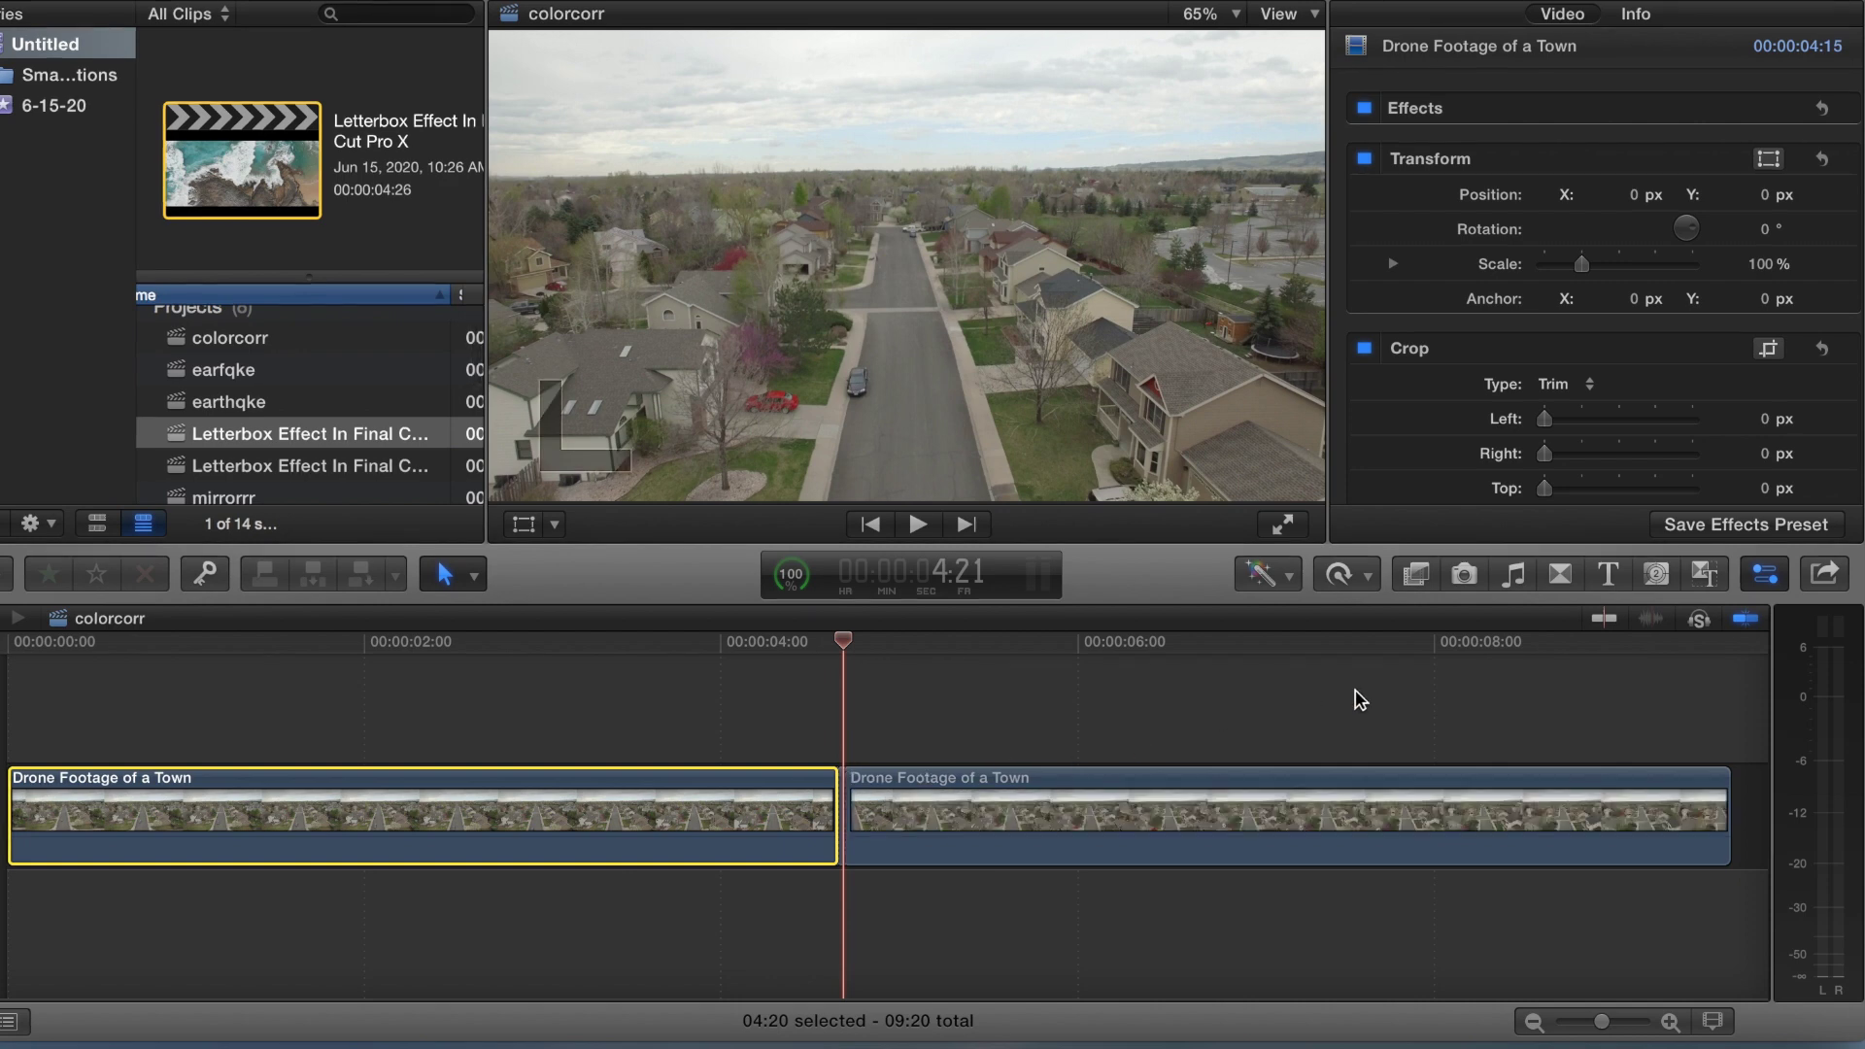
Cut the remaining Drone Footage of a Town clip every two frames, at 4:23, 4:25 and 4:27
{"action": "left_click_drag", "start_coordinate": [1600, 1028], "coordinate": [1635, 1030]}
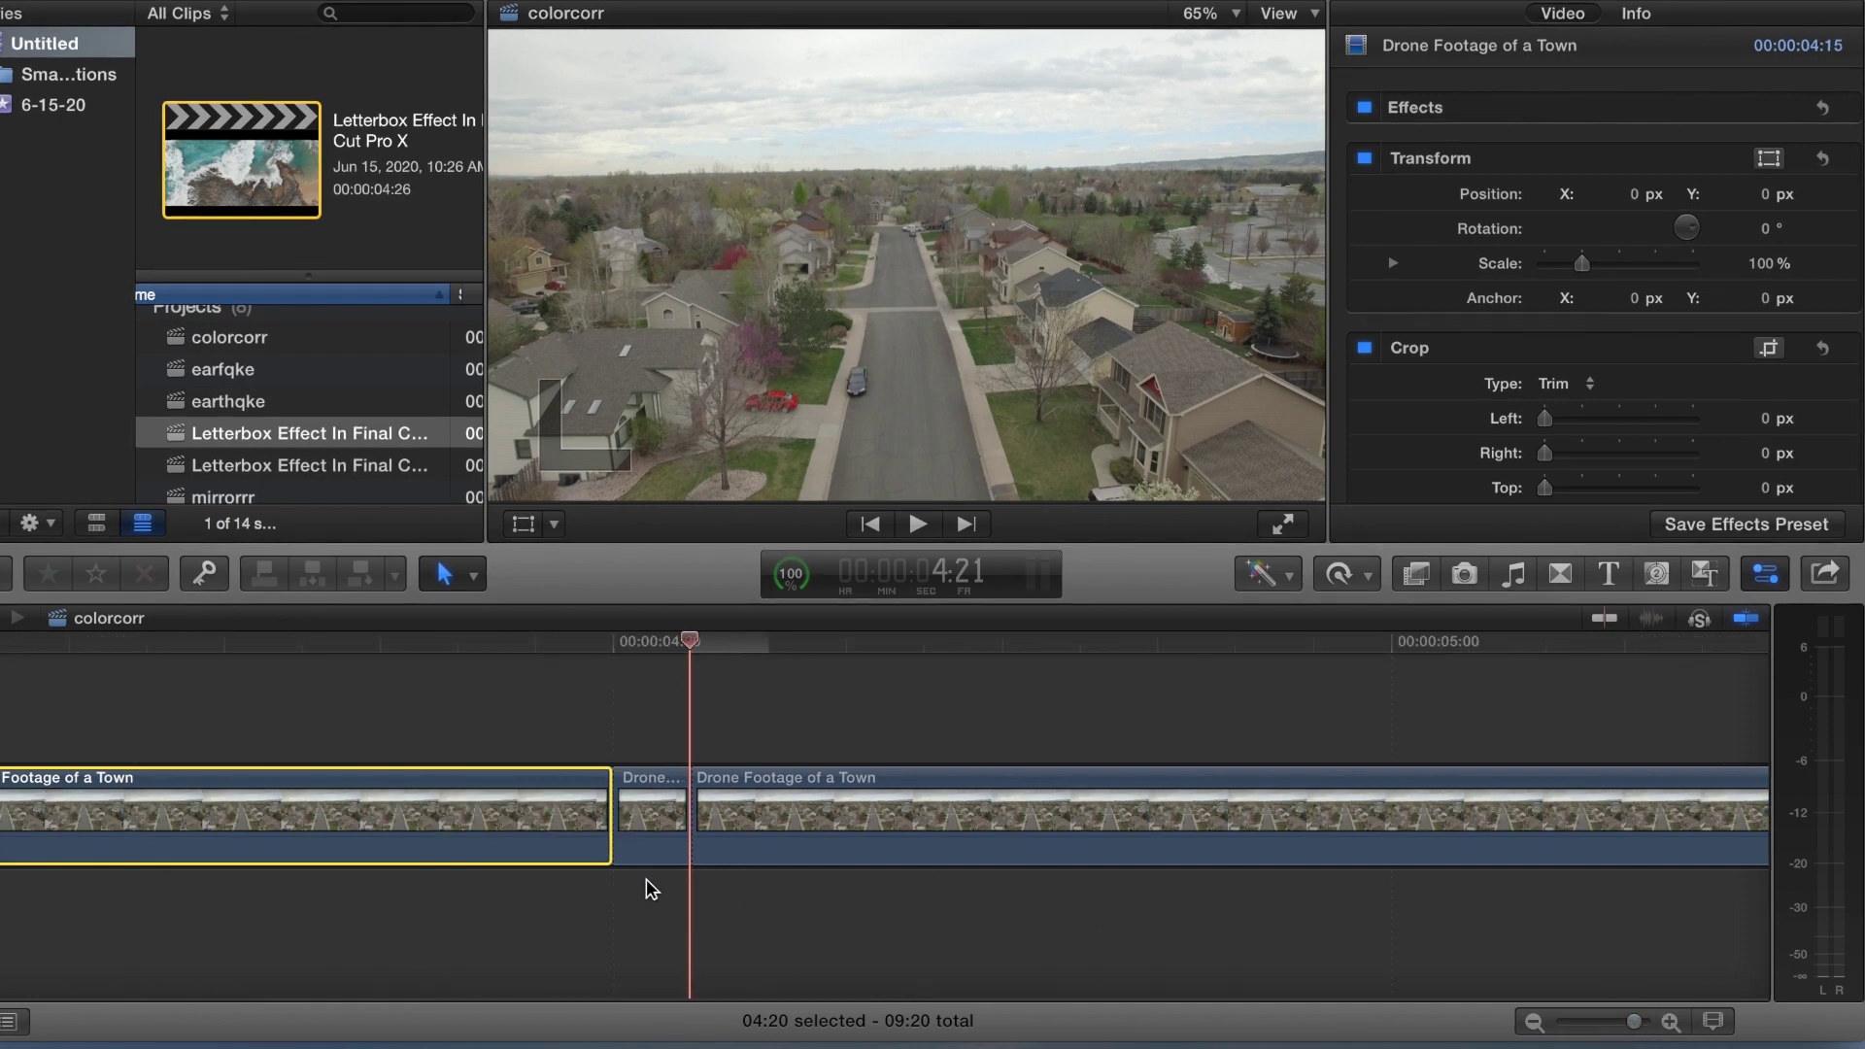
{"action": "key", "text": "Right"}
{"action": "key", "text": "Right"}
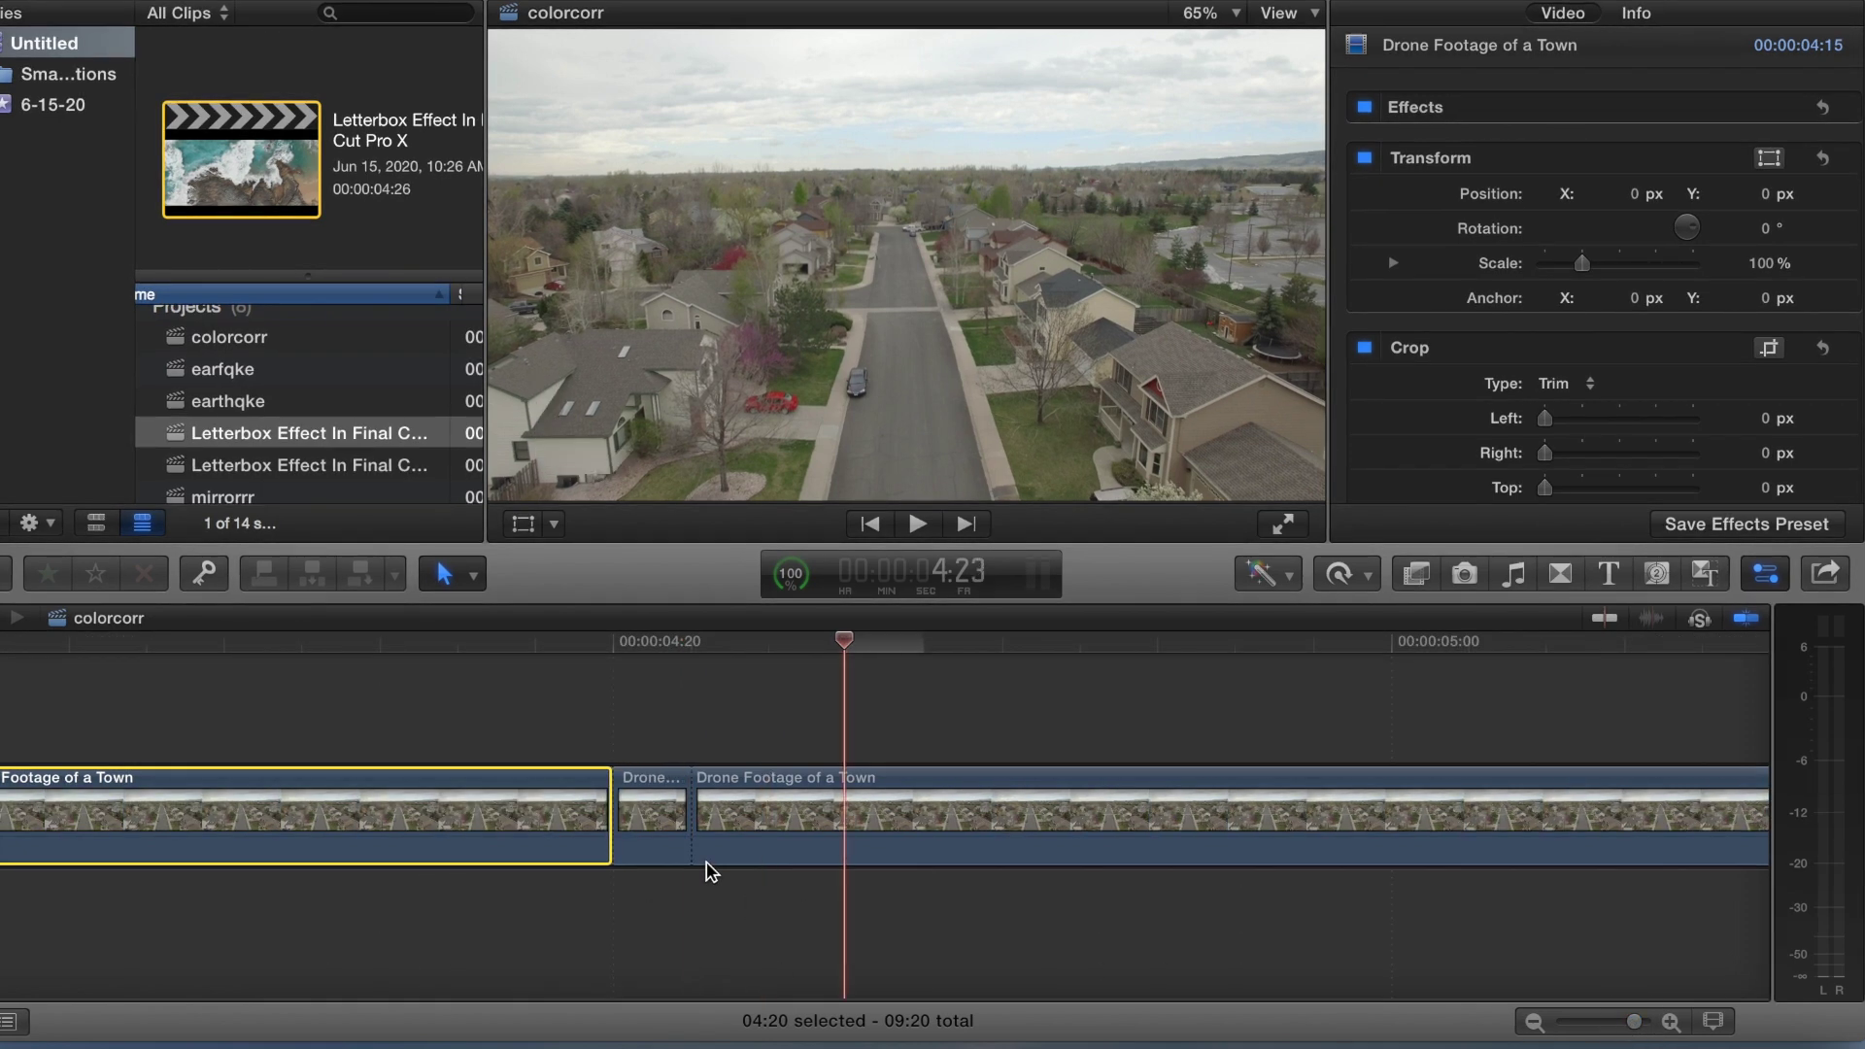
{"action": "key", "text": "super+b"}
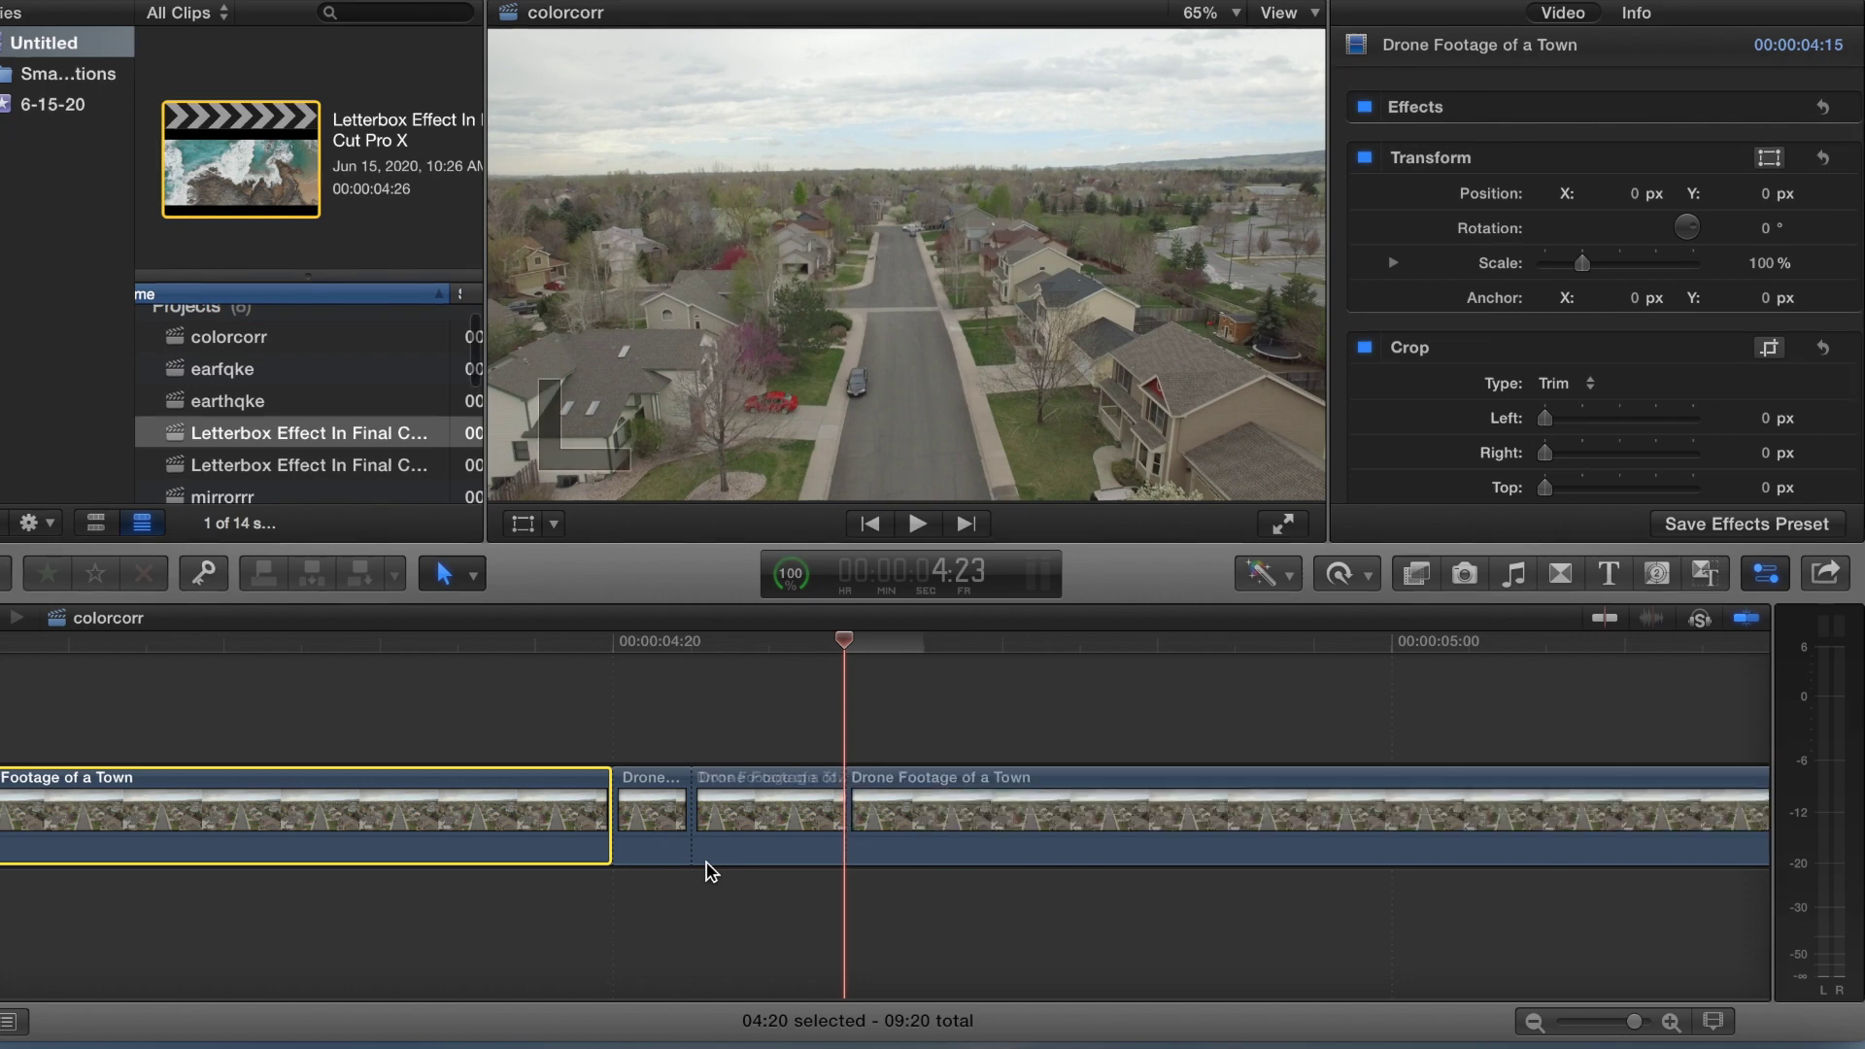
{"action": "key", "text": "Right"}
{"action": "key", "text": "Right"}
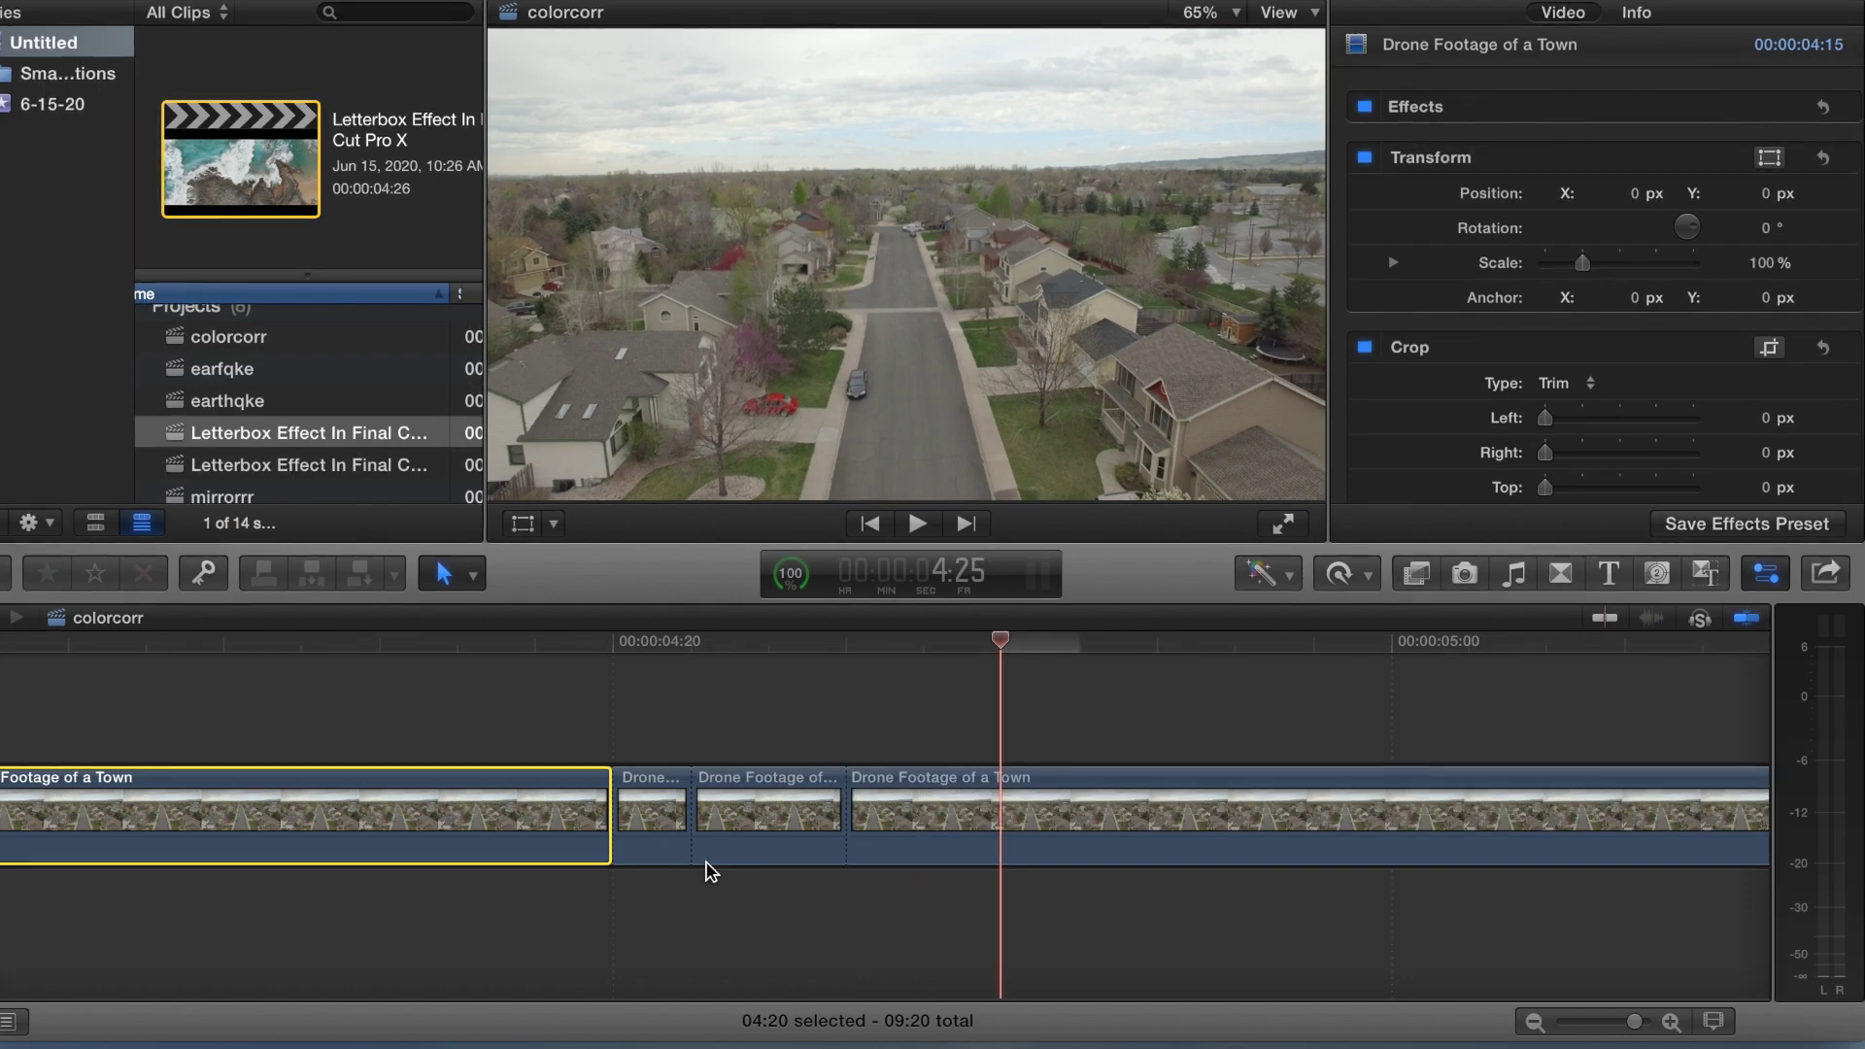
{"action": "key", "text": "super+b"}
{"action": "key", "text": "Right"}
{"action": "key", "text": "Right"}
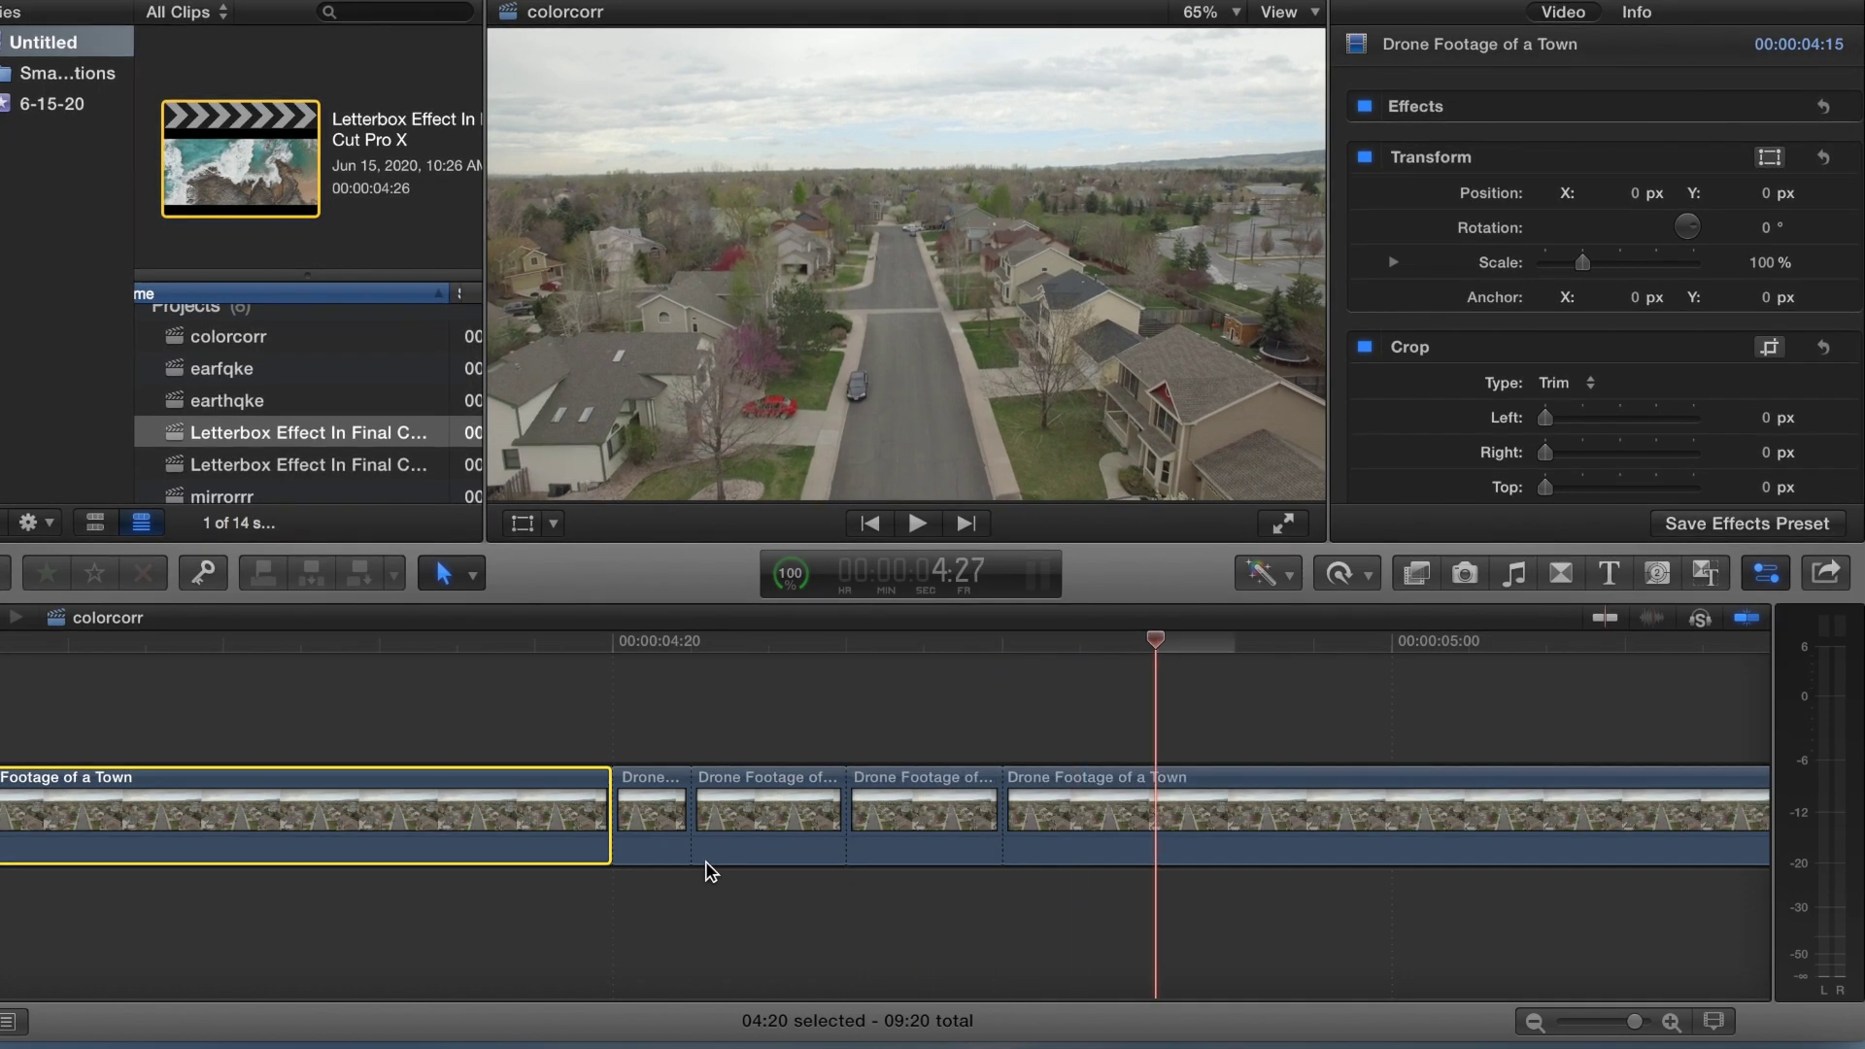
{"action": "key", "text": "super+b"}
Continue cutting the drone clip at two-frame intervals, at 4:29, 5:01 and 5:03
{"action": "scroll", "coordinate": [705, 861], "scroll_direction": "right", "scroll_amount": 5}
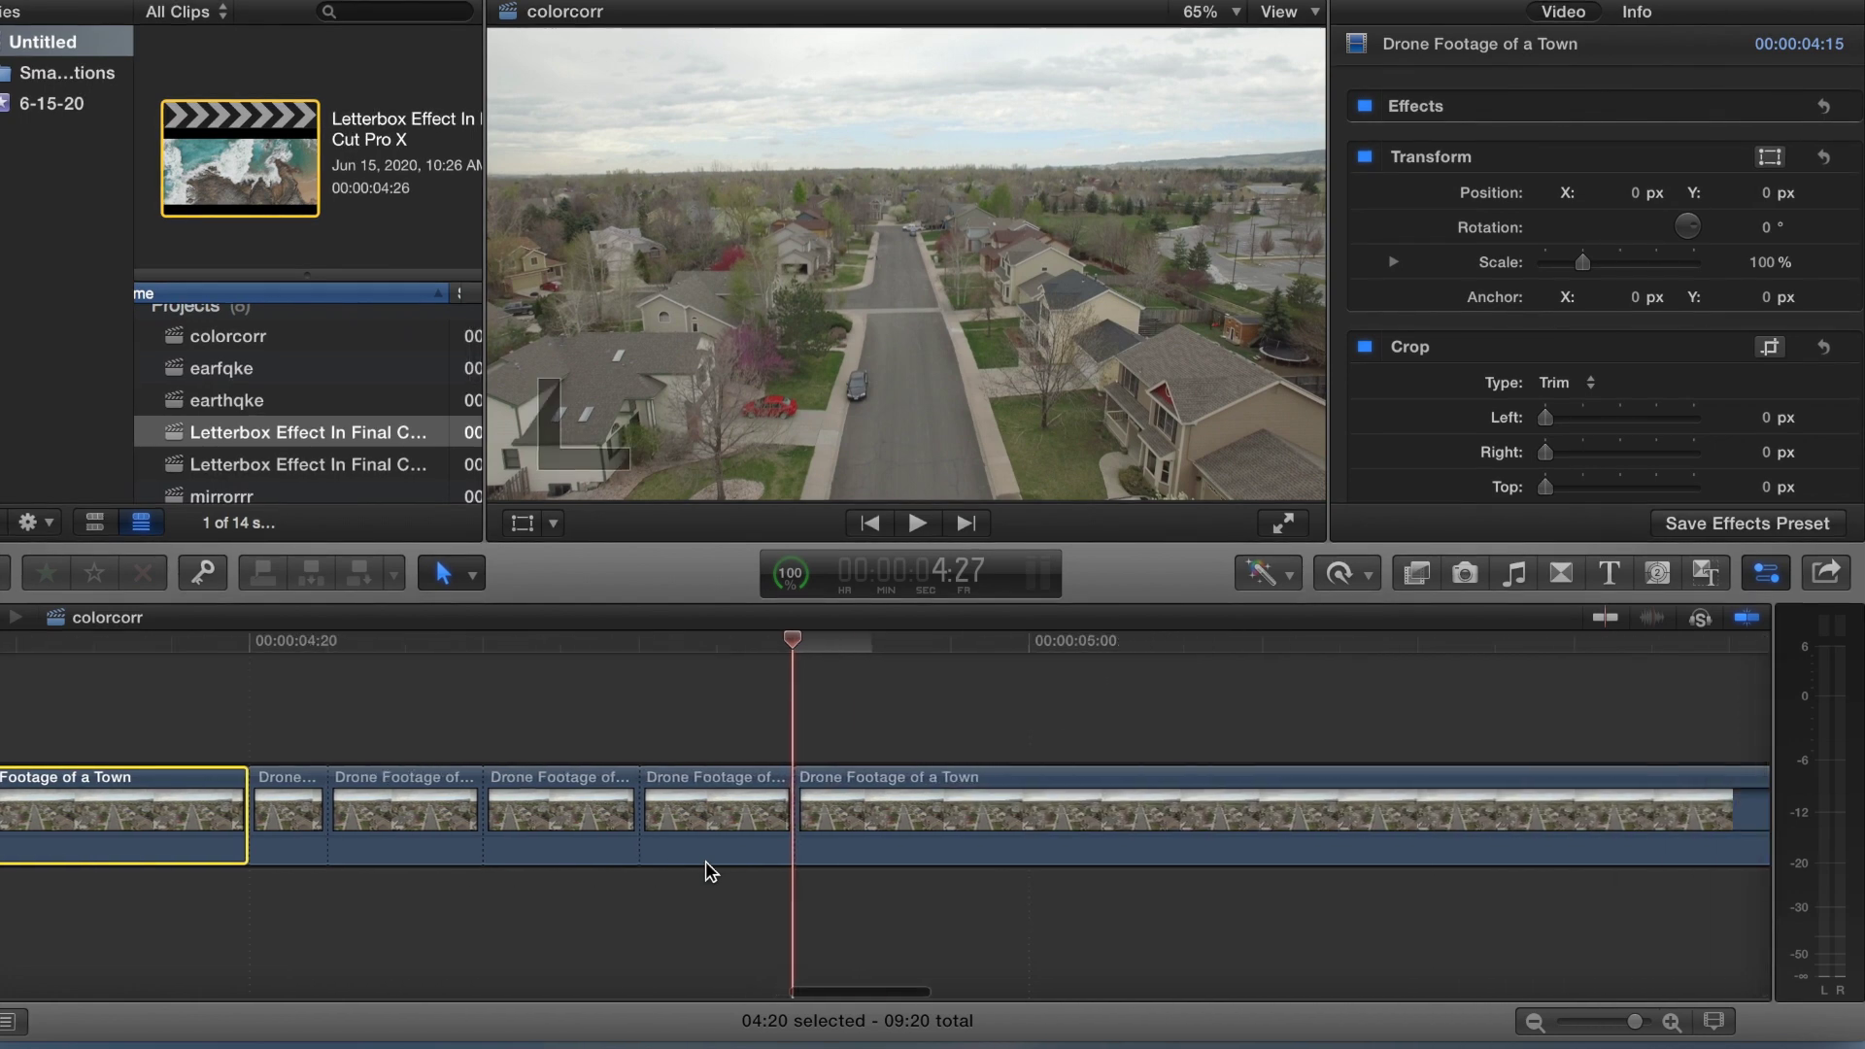
{"action": "key", "text": "Right"}
{"action": "key", "text": "Right"}
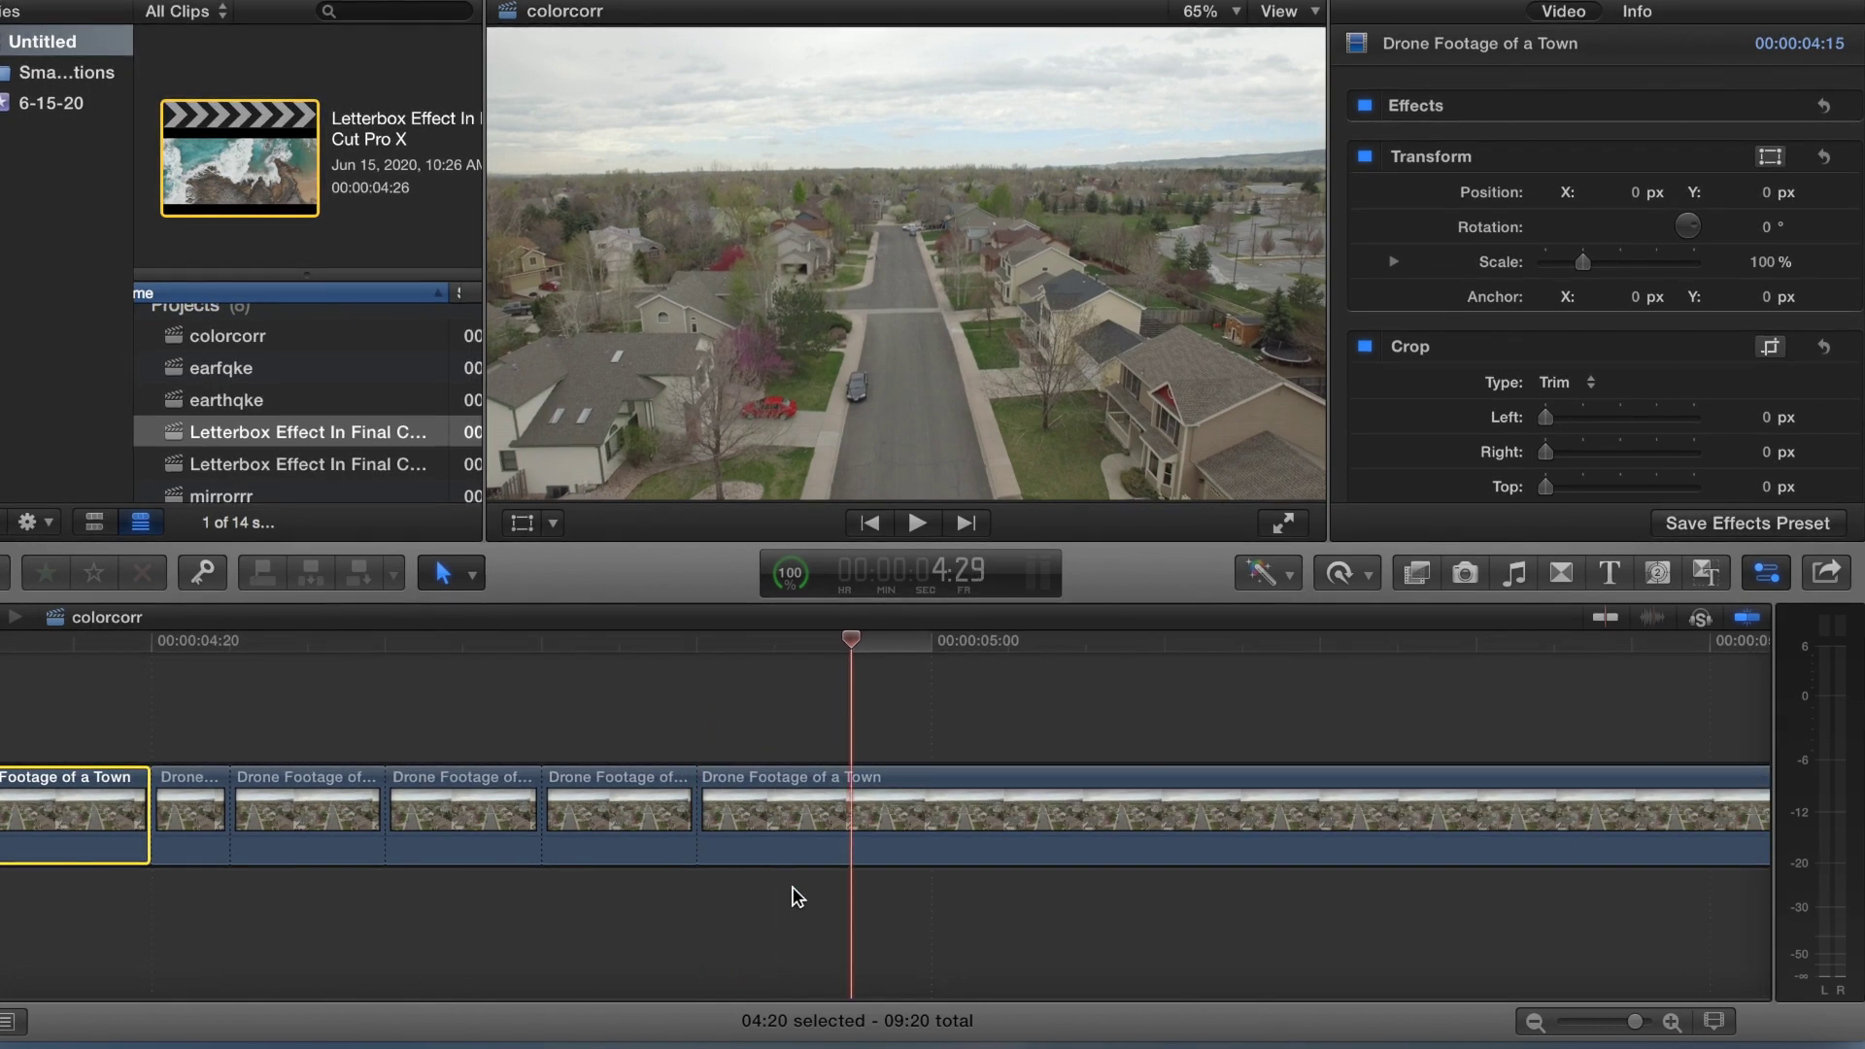
{"action": "key", "text": "super+b"}
{"action": "key", "text": "Right"}
{"action": "key", "text": "Right"}
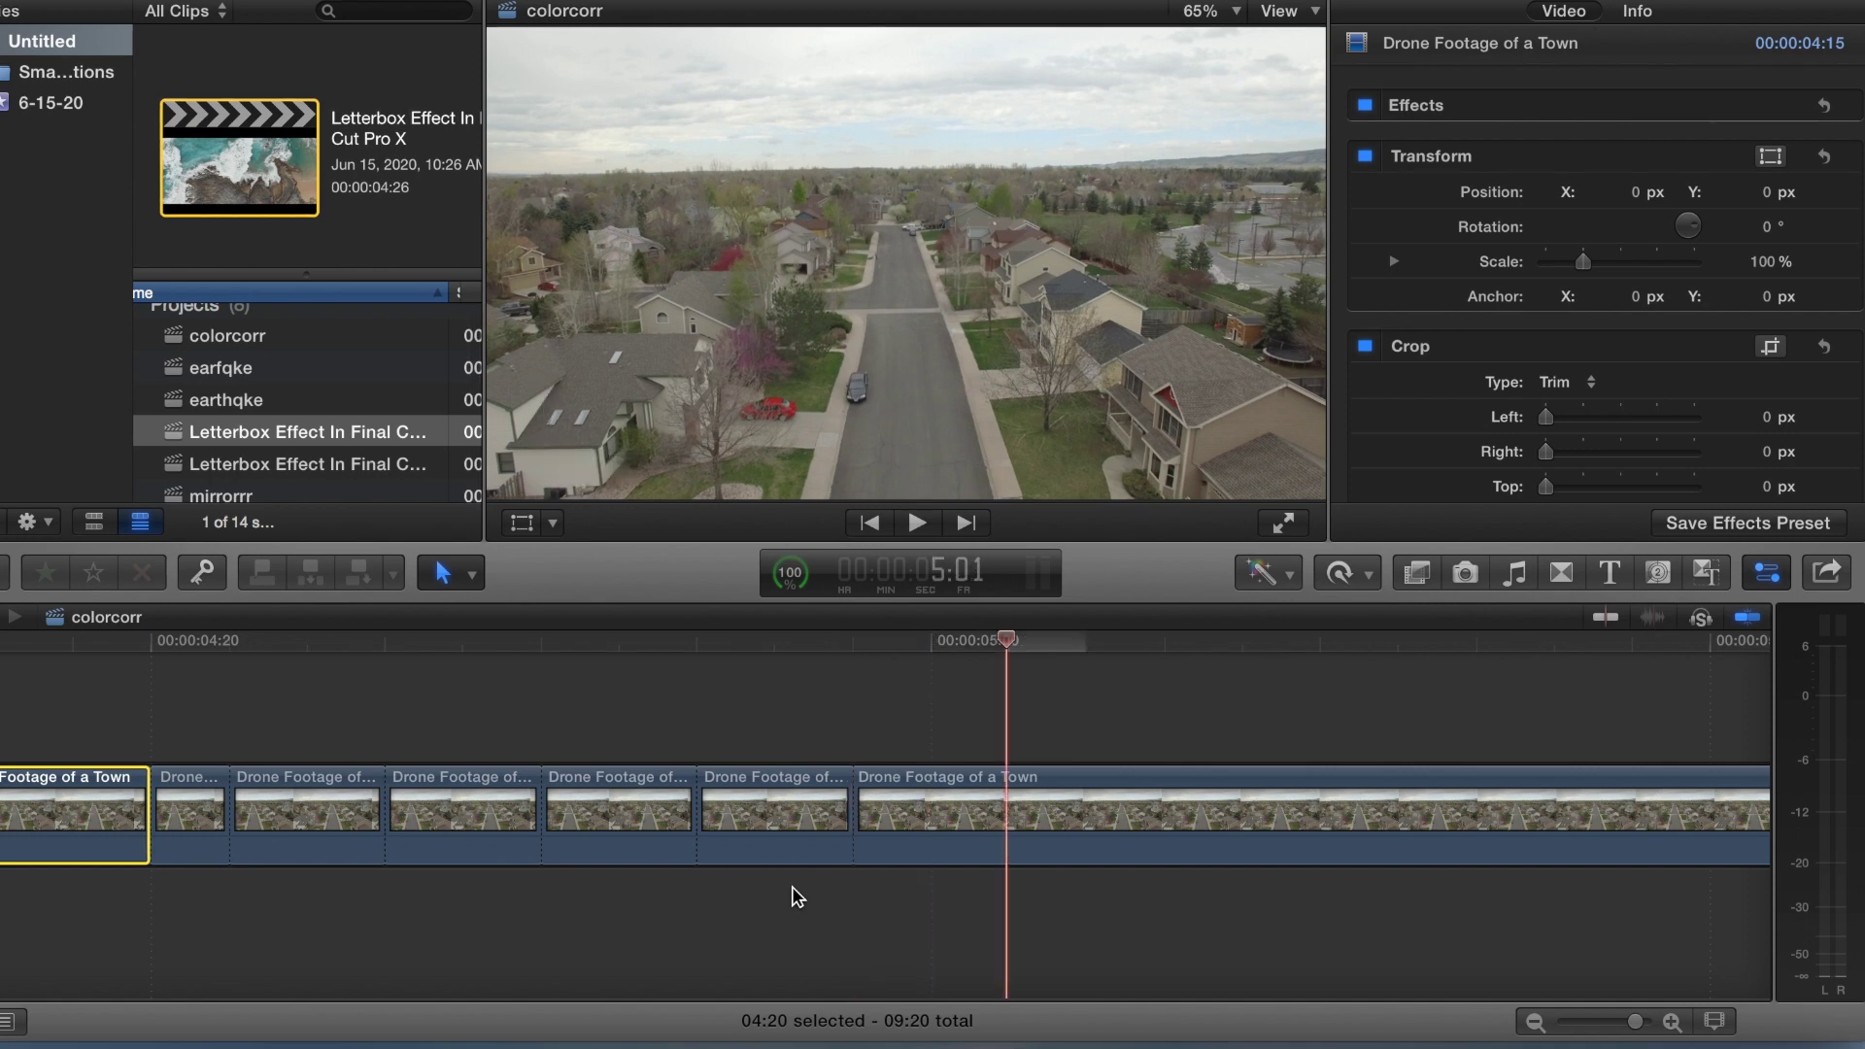
{"action": "key", "text": "super+b"}
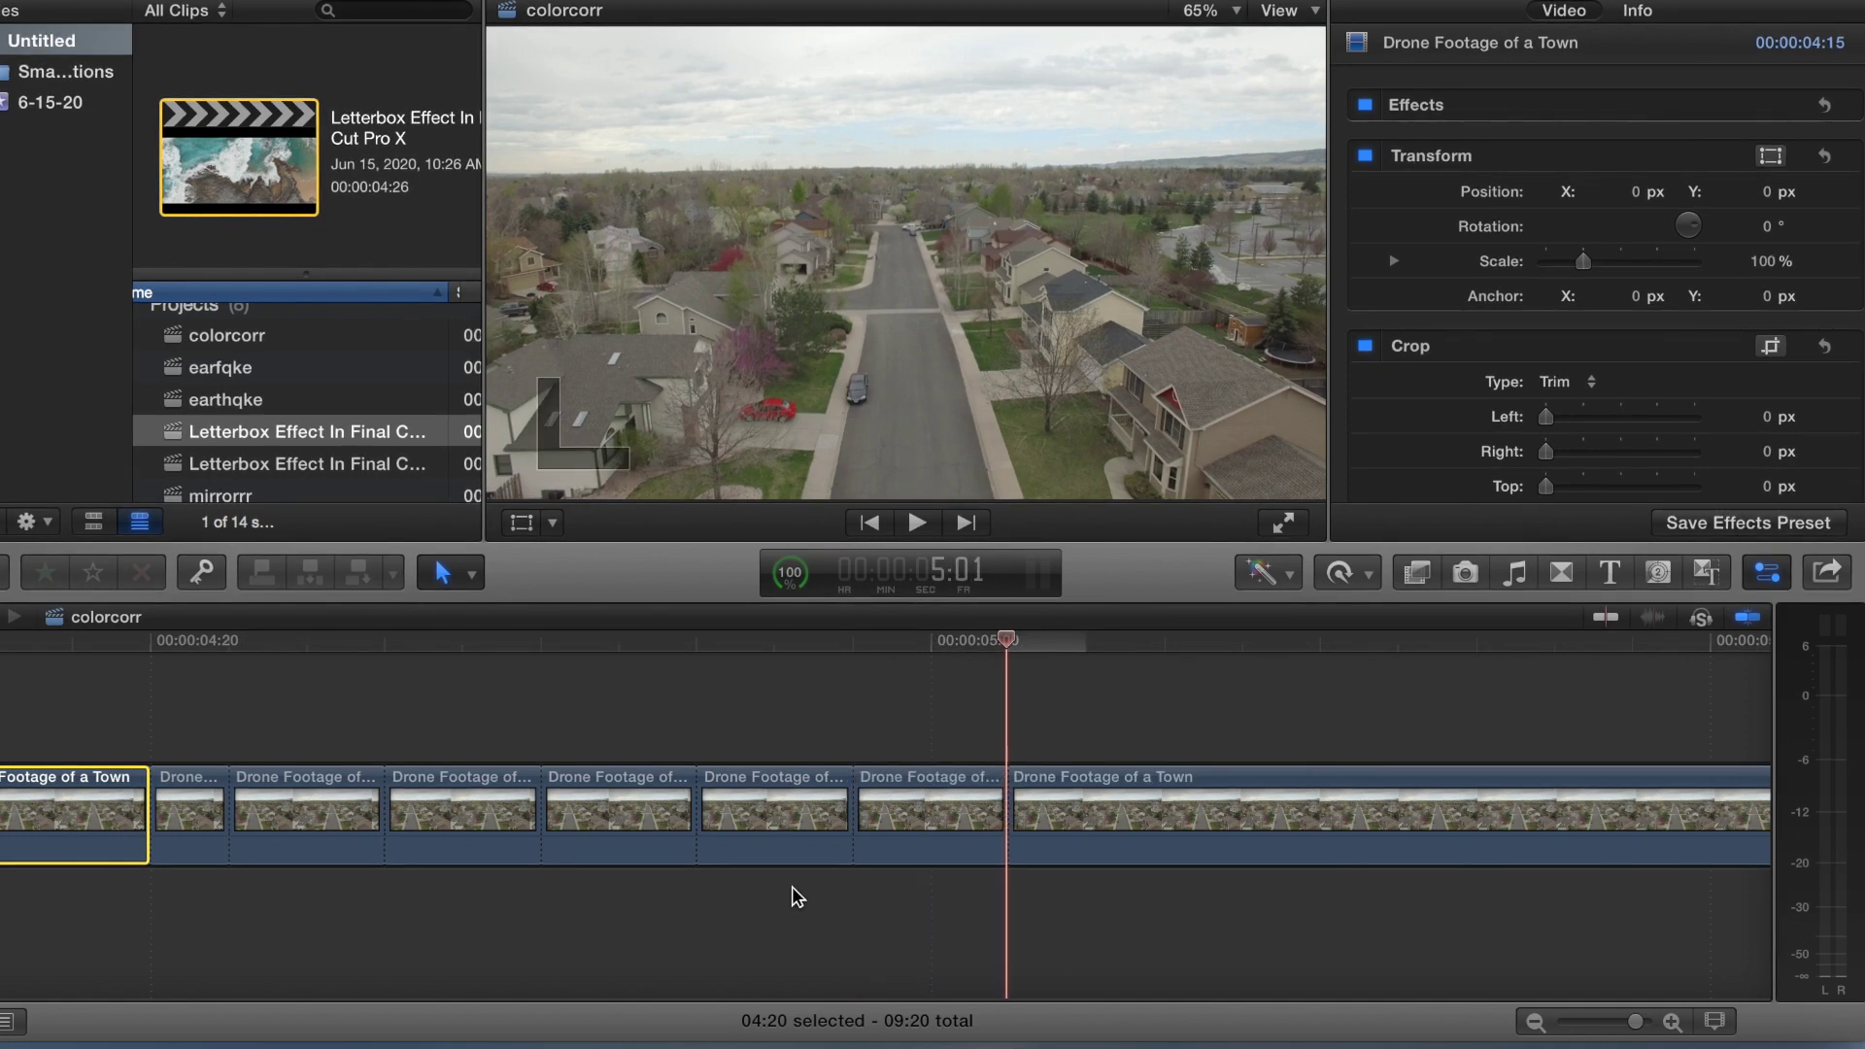
{"action": "key", "text": "Right"}
{"action": "key", "text": "Right"}
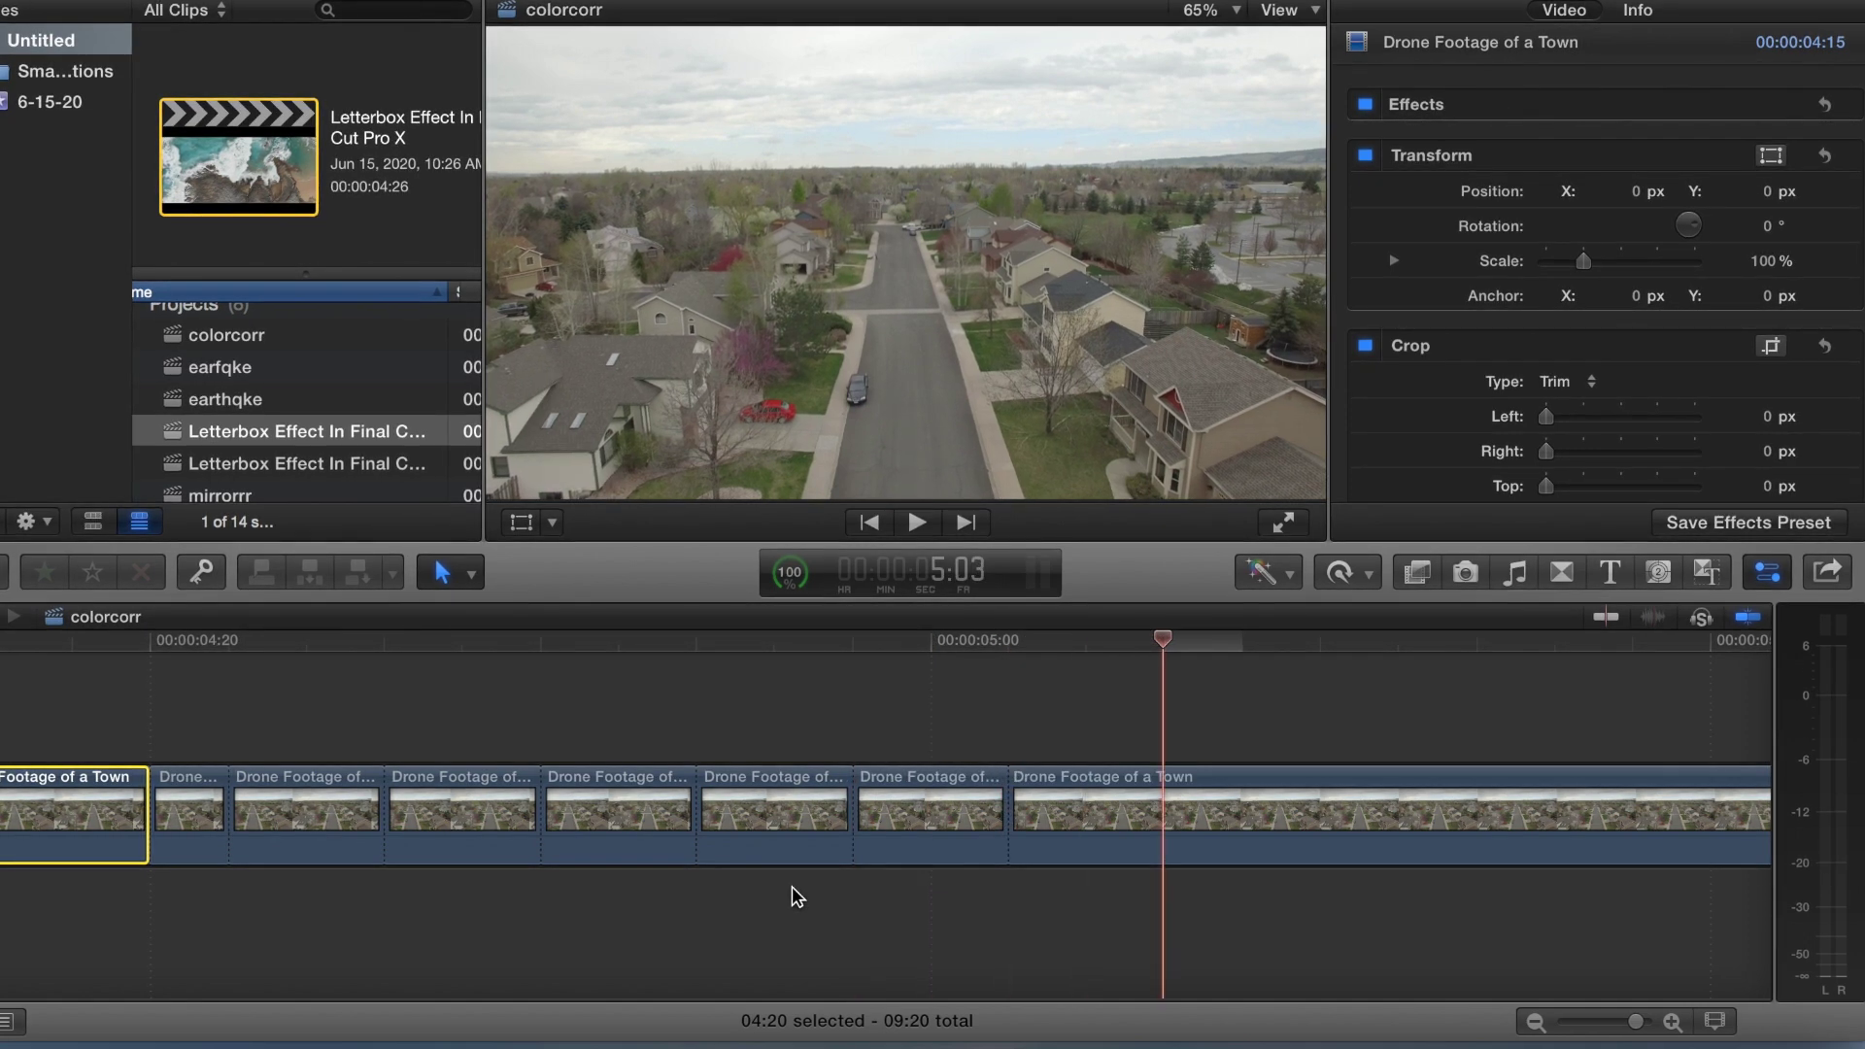
{"action": "key", "text": "super+b"}
Cut the rest of the drone clip at 5:05, 5:07 and 5:09
{"action": "key", "text": "Right"}
{"action": "key", "text": "Right"}
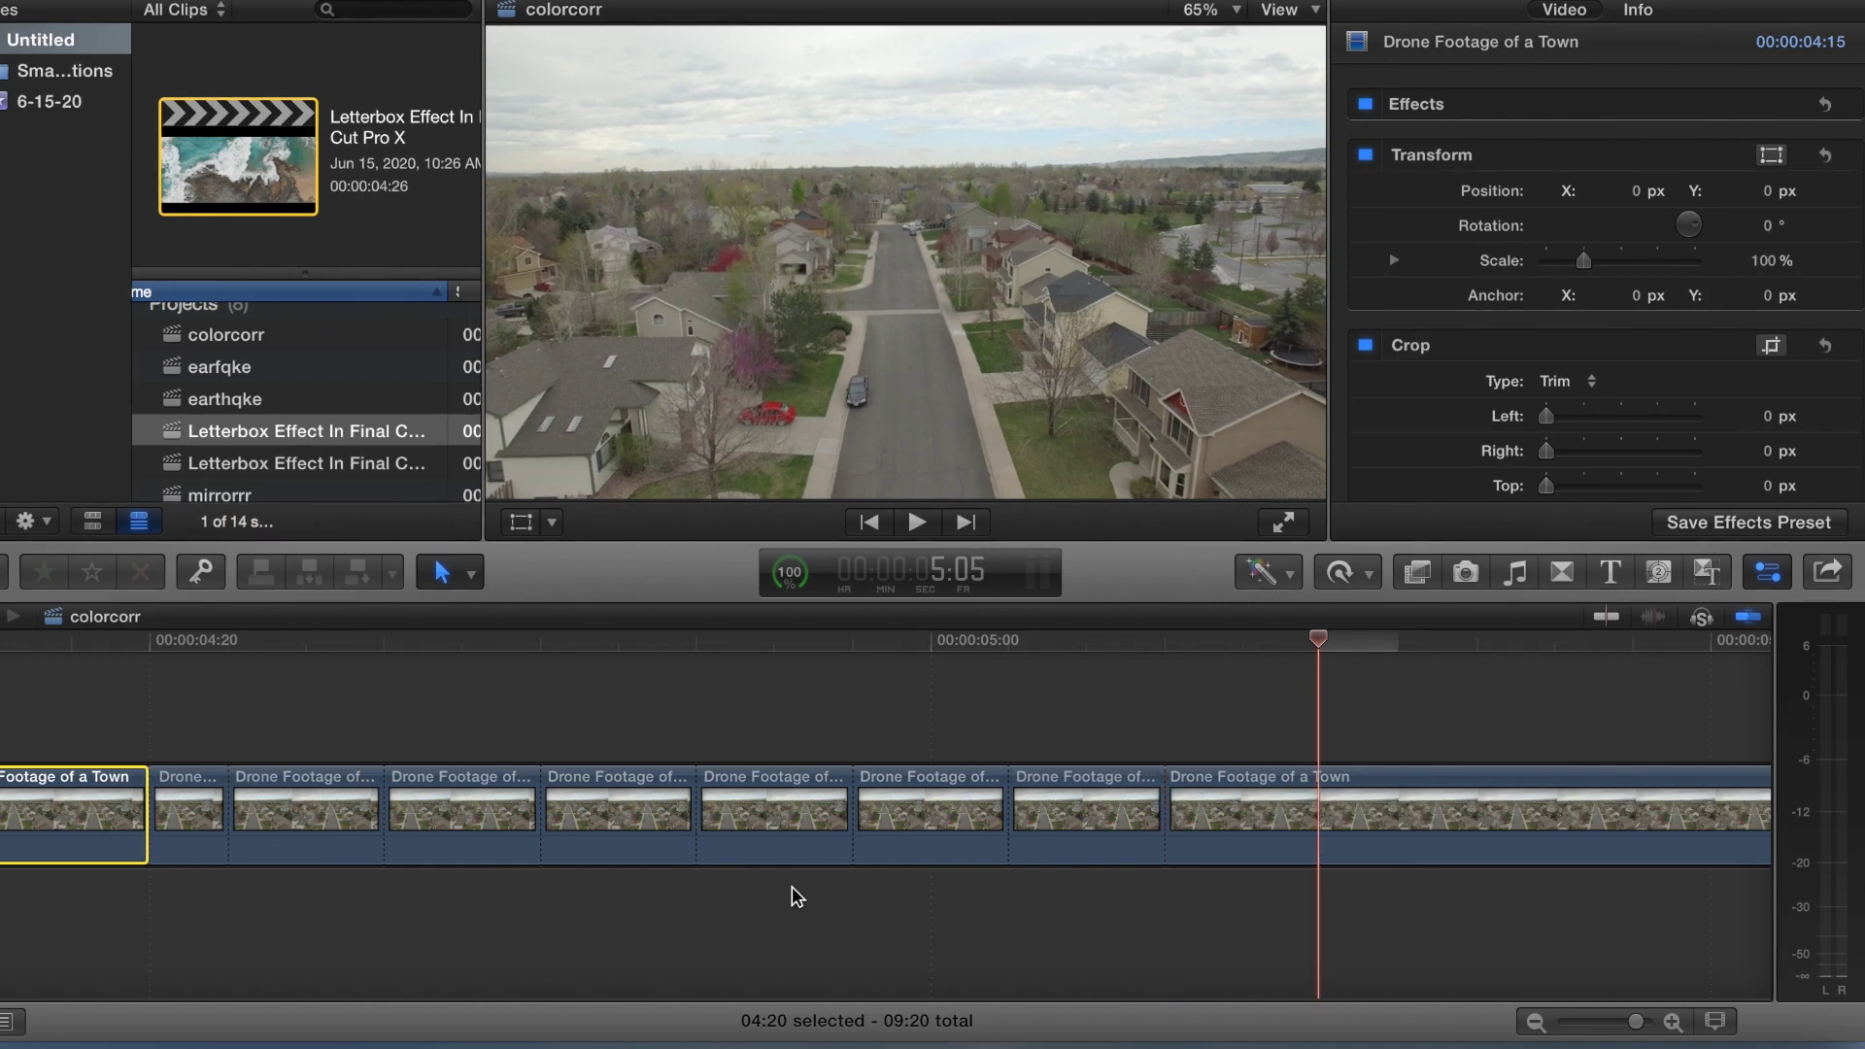
{"action": "key", "text": "super+b"}
{"action": "key", "text": "Right"}
{"action": "key", "text": "Right"}
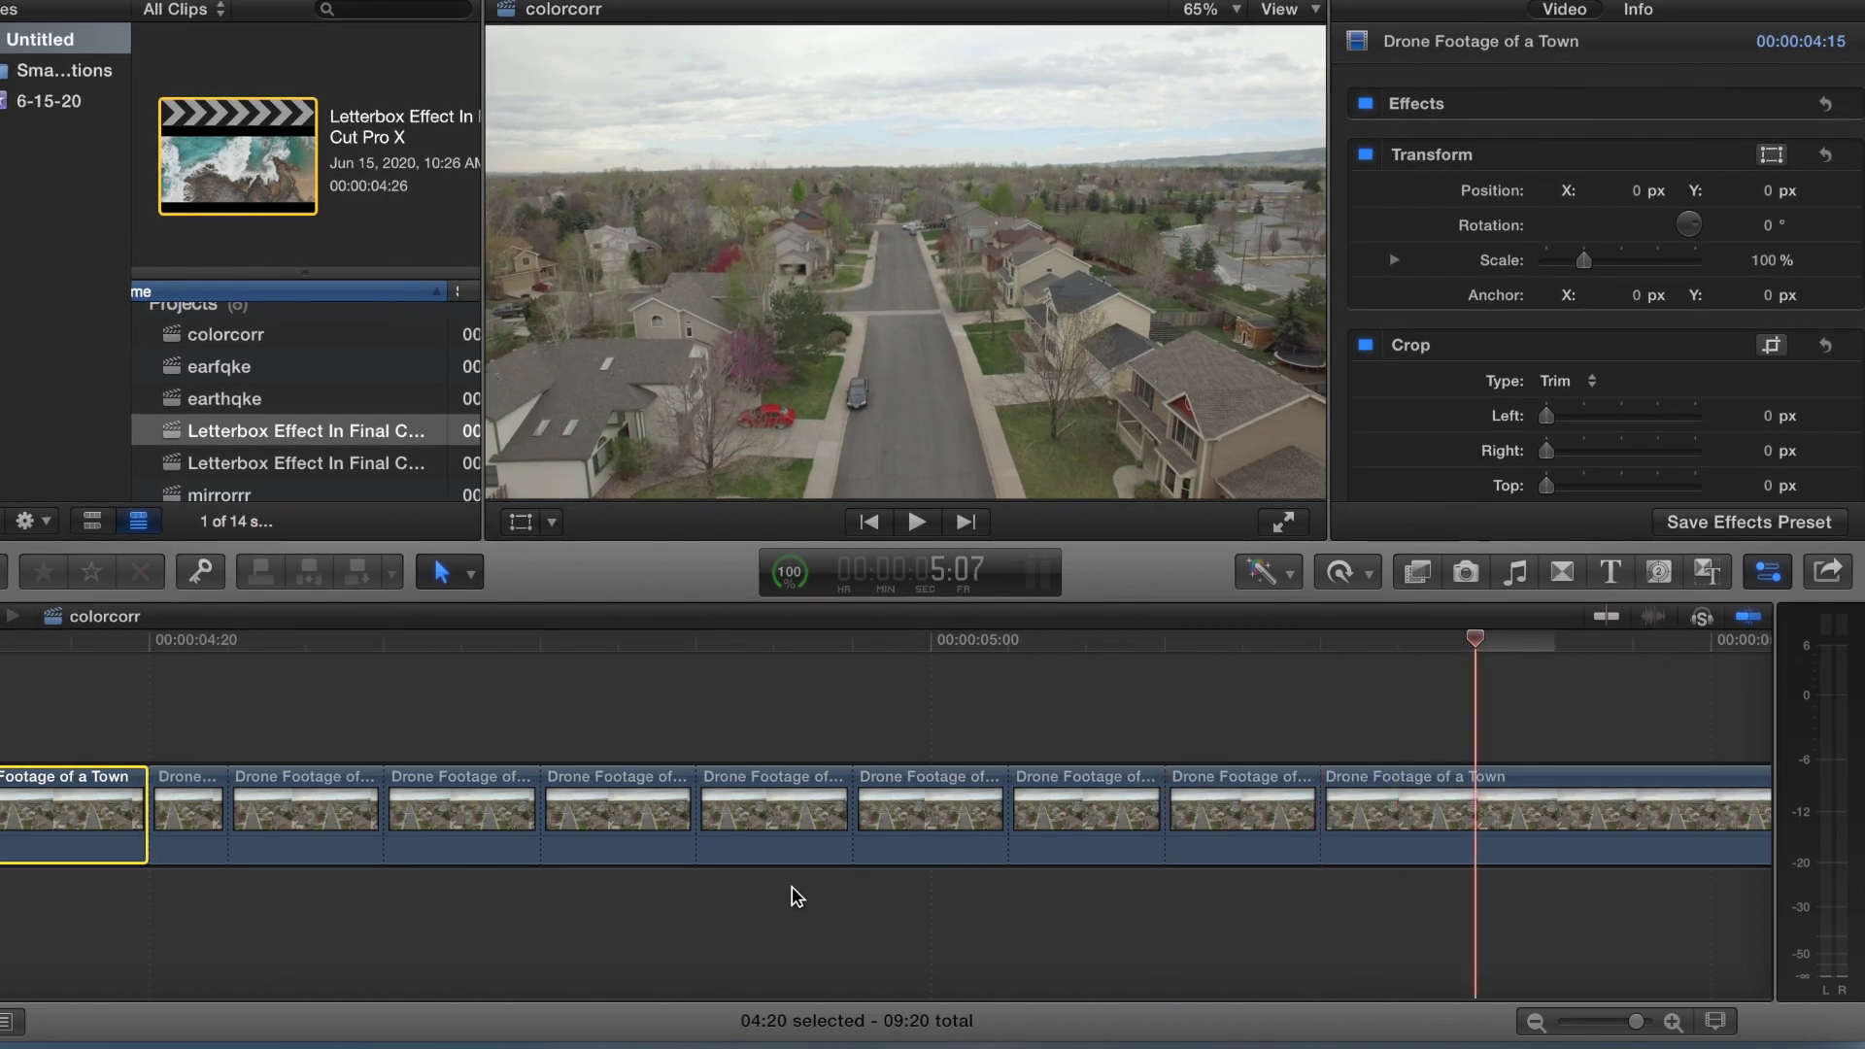
{"action": "key", "text": "super+b"}
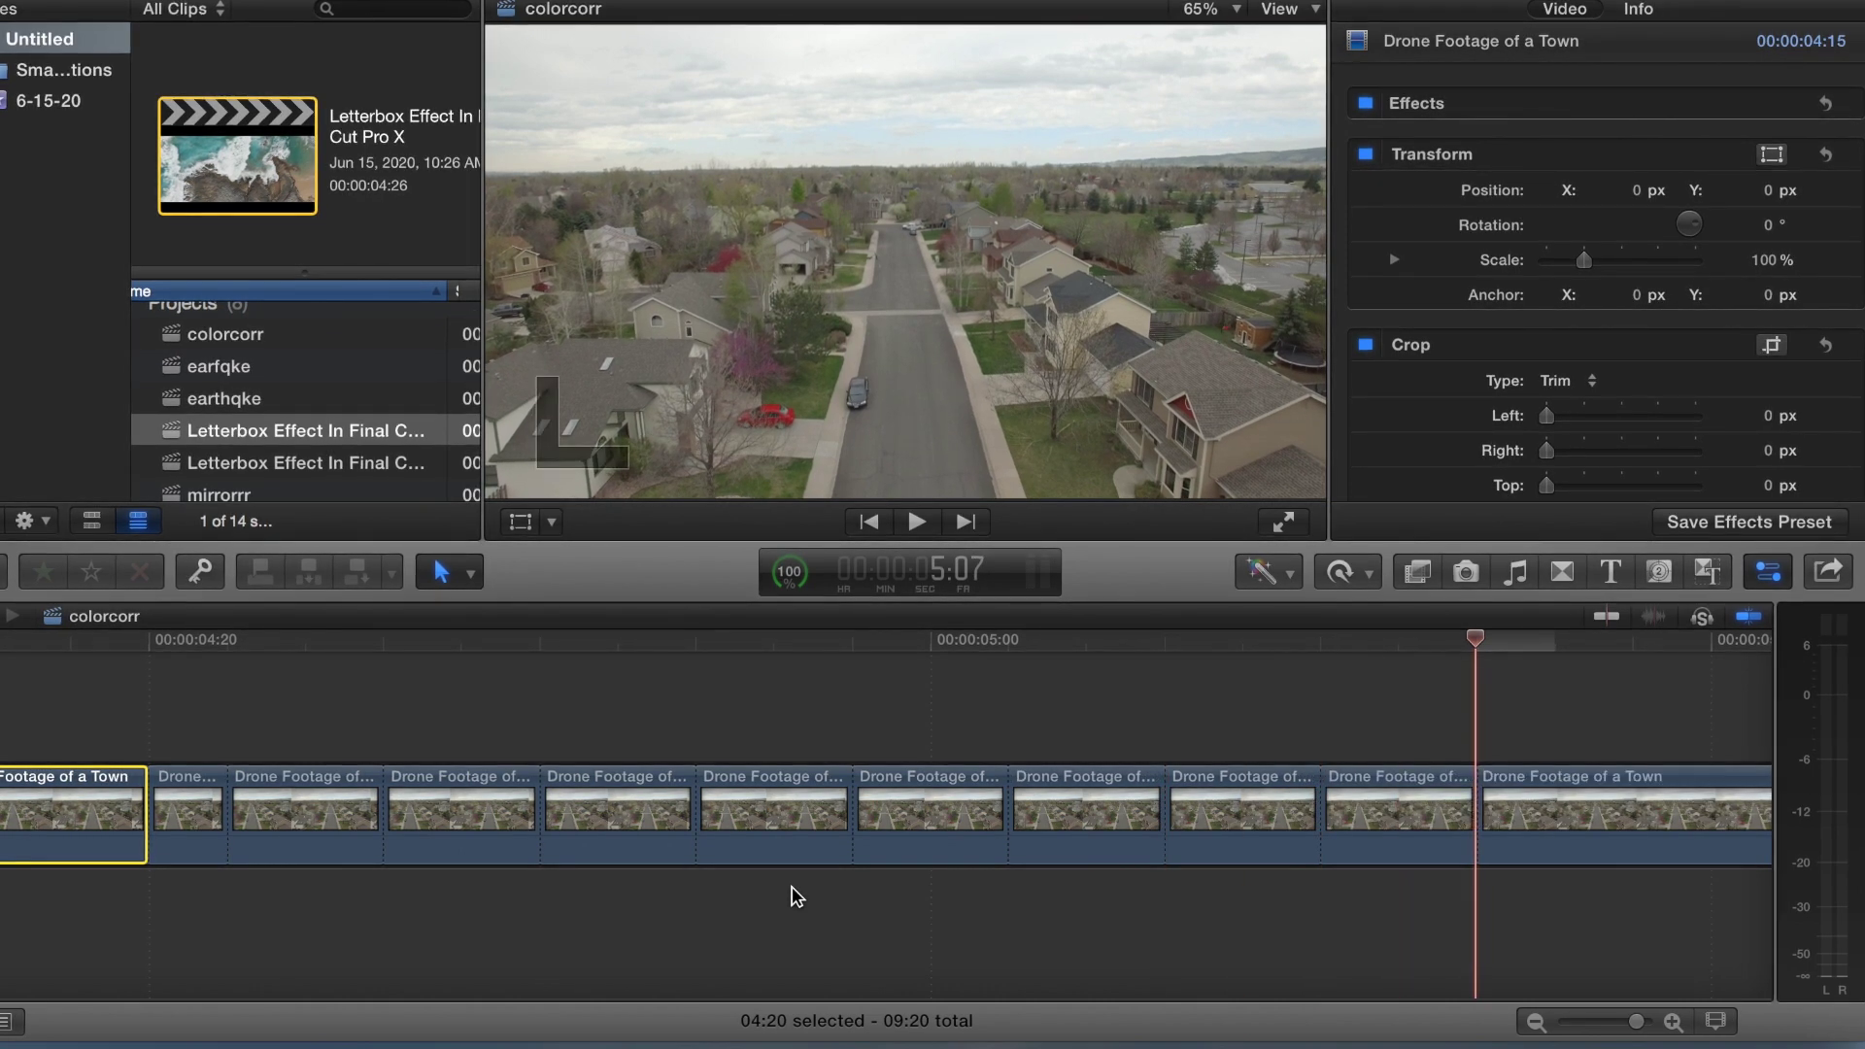
{"action": "key", "text": "Right"}
{"action": "key", "text": "Right"}
{"action": "key", "text": "super+b"}
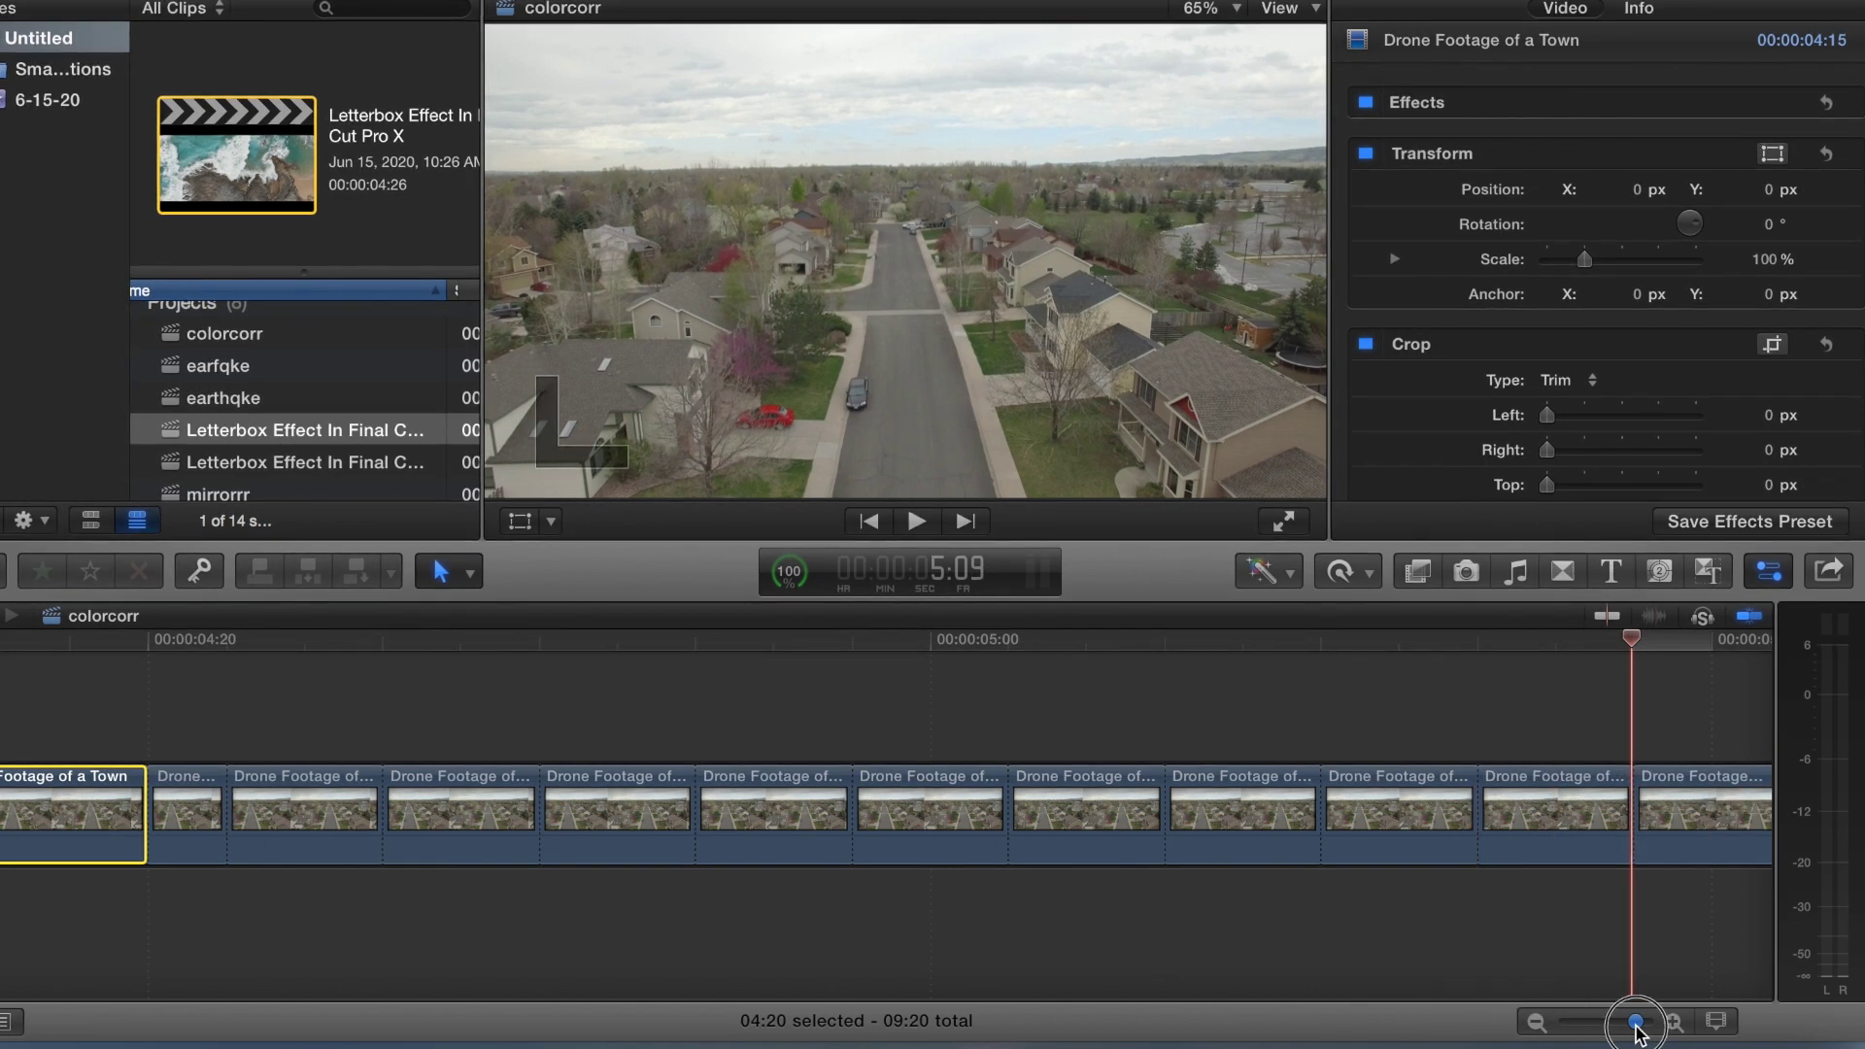
Add further two-frame cuts to the drone clip at 5:11, 5:13 and 5:15
{"action": "left_click_drag", "start_coordinate": [1639, 1024], "coordinate": [1629, 1026]}
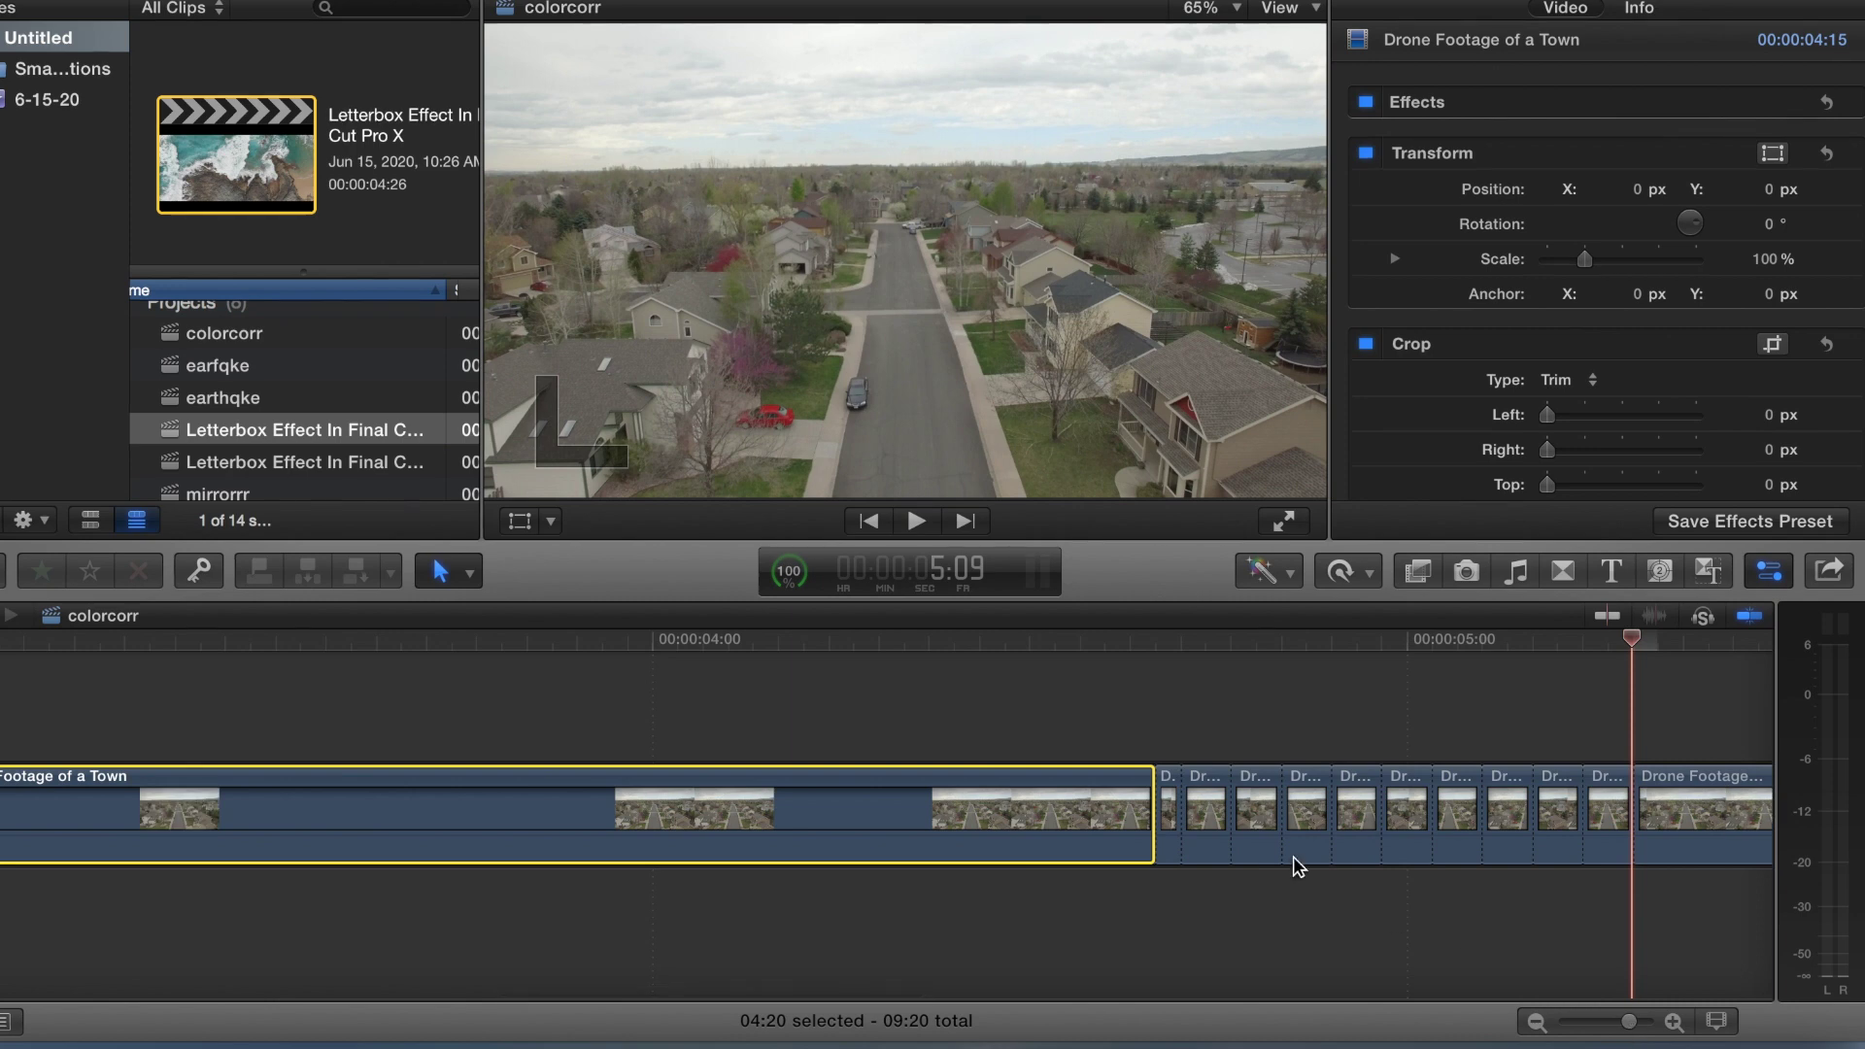
{"action": "scroll", "coordinate": [1297, 864], "scroll_direction": "right", "scroll_amount": 4}
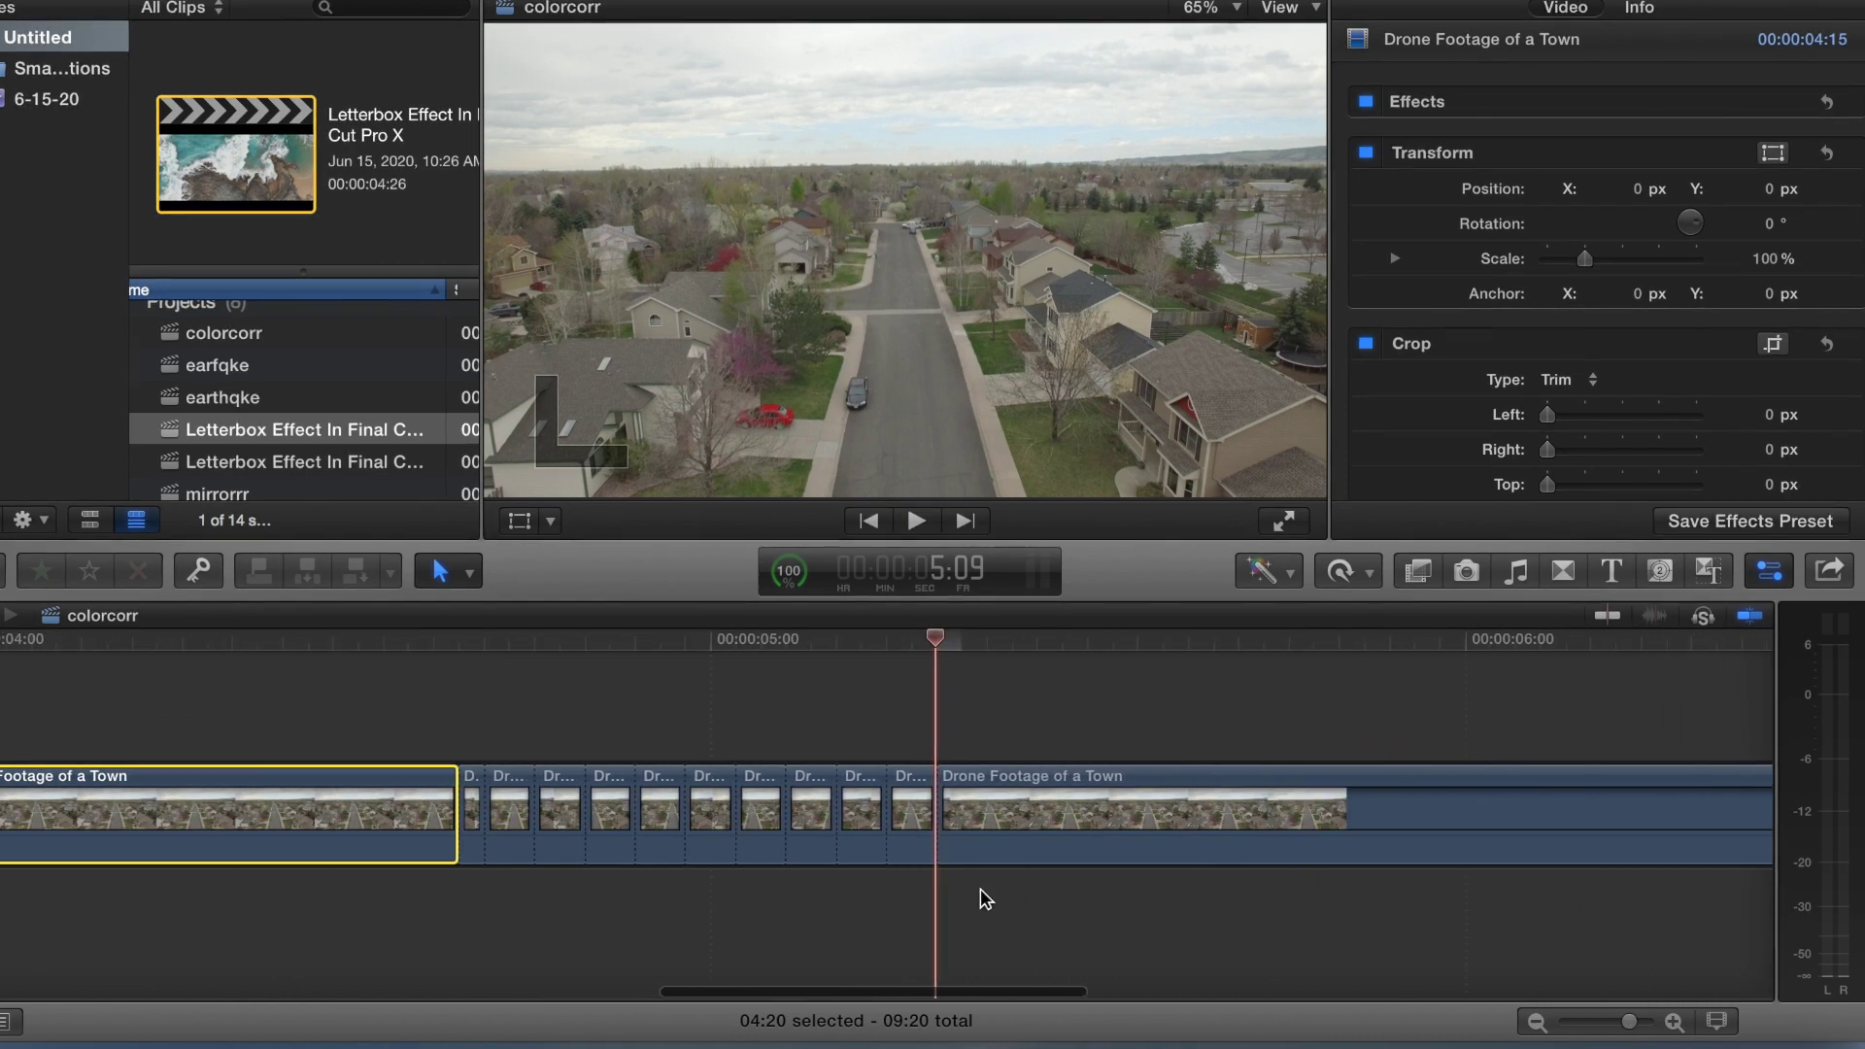
{"action": "key", "text": "Right"}
{"action": "key", "text": "Right"}
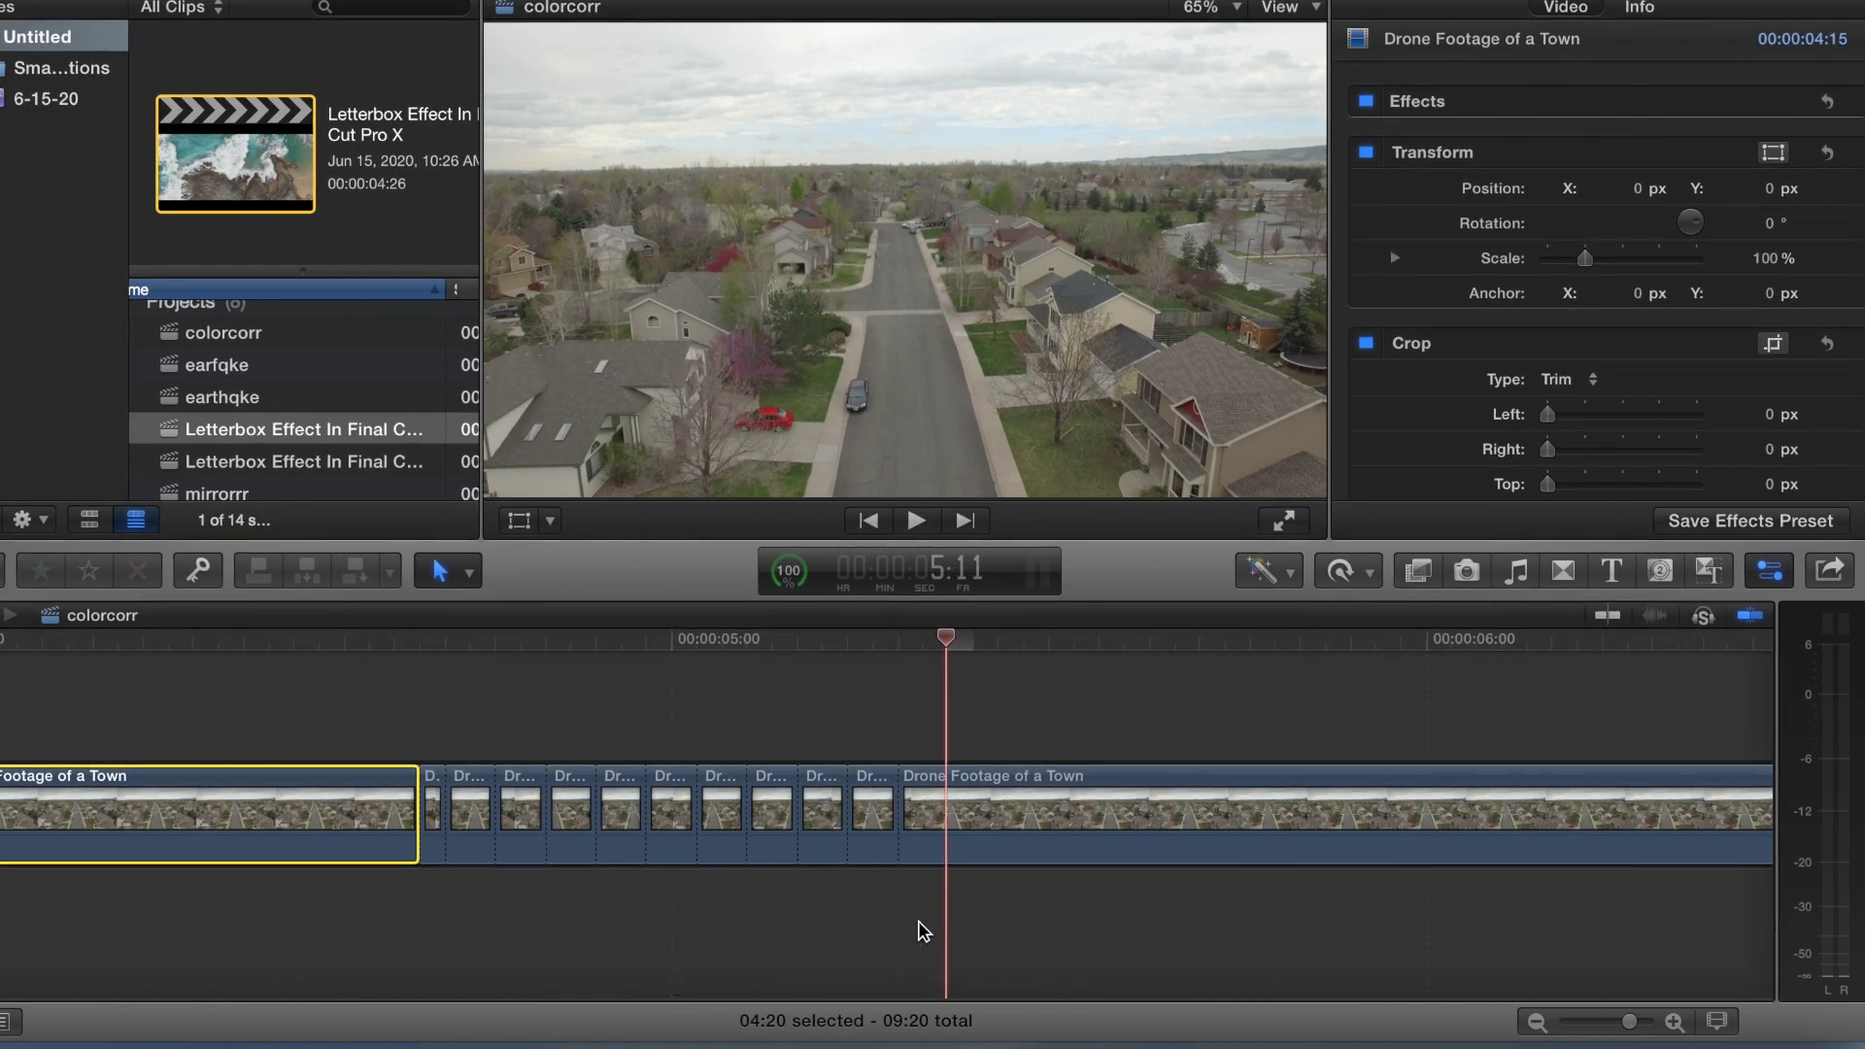
{"action": "key", "text": "super+b"}
{"action": "key", "text": "Right"}
{"action": "key", "text": "Right"}
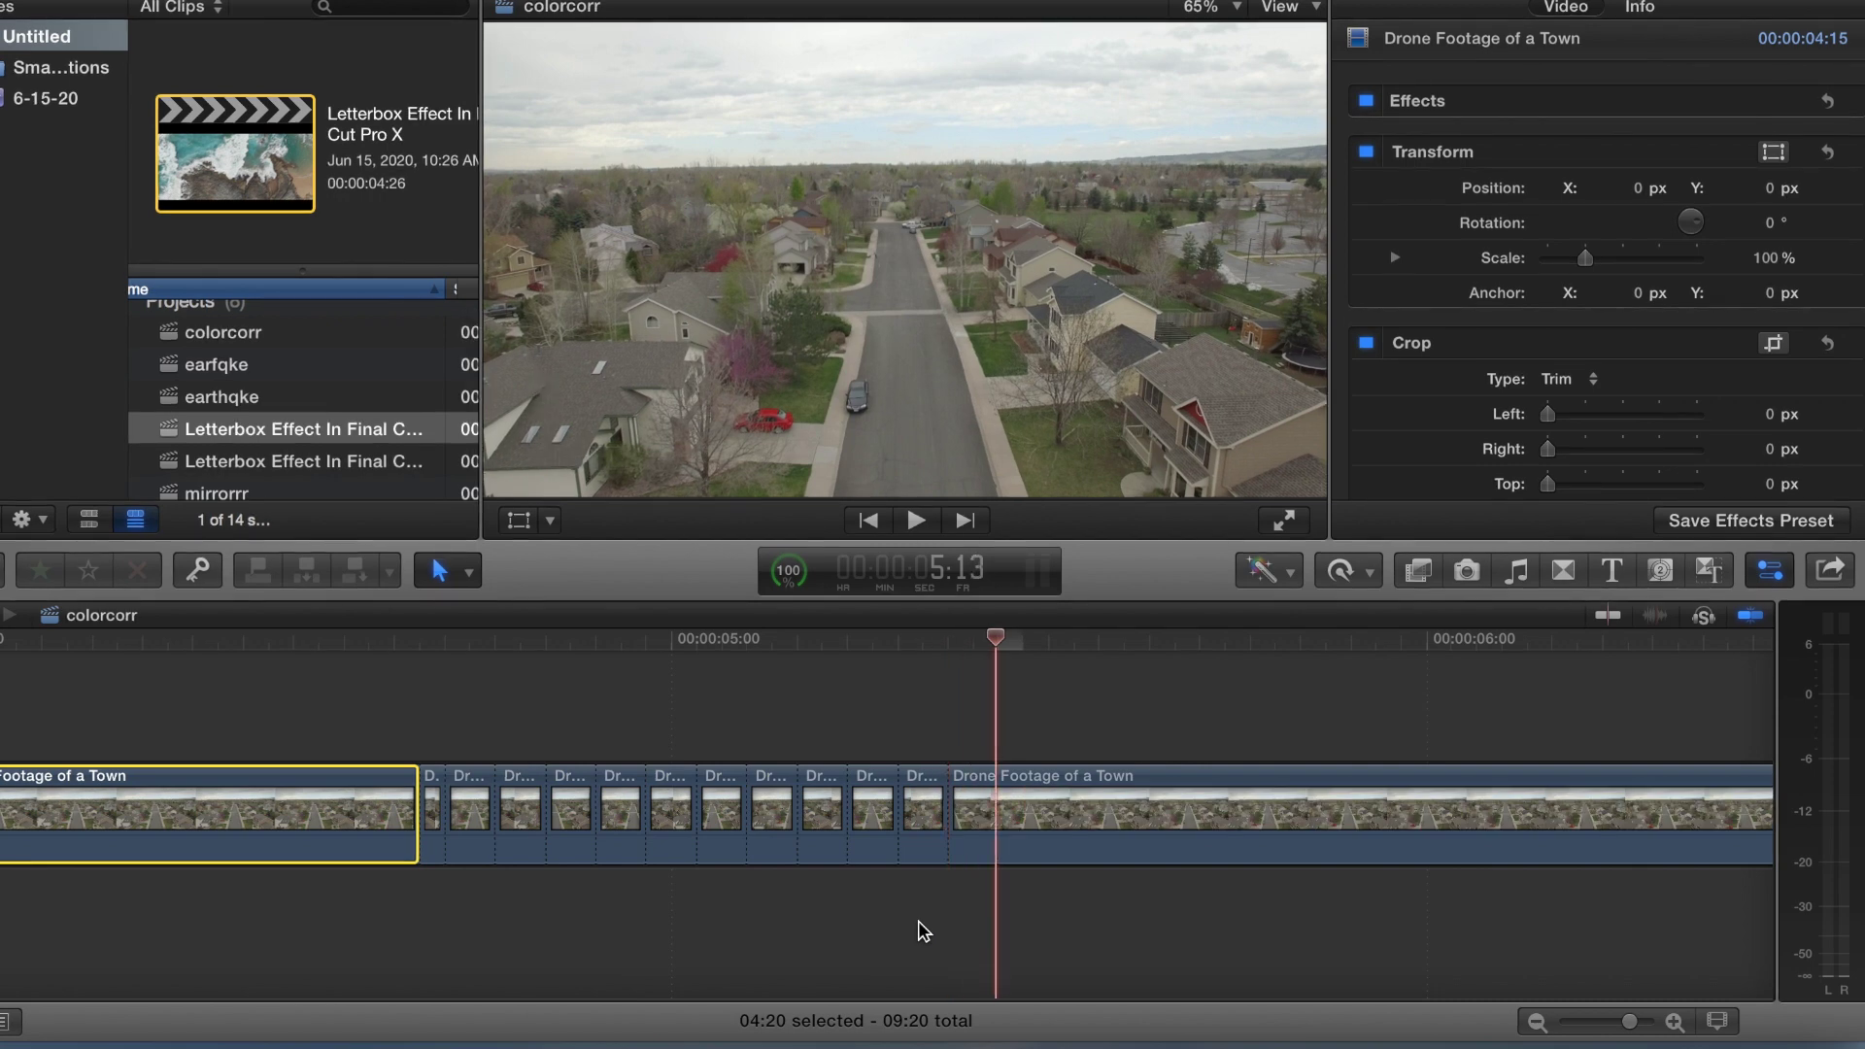
{"action": "key", "text": "super+b"}
{"action": "key", "text": "Right"}
{"action": "key", "text": "Right"}
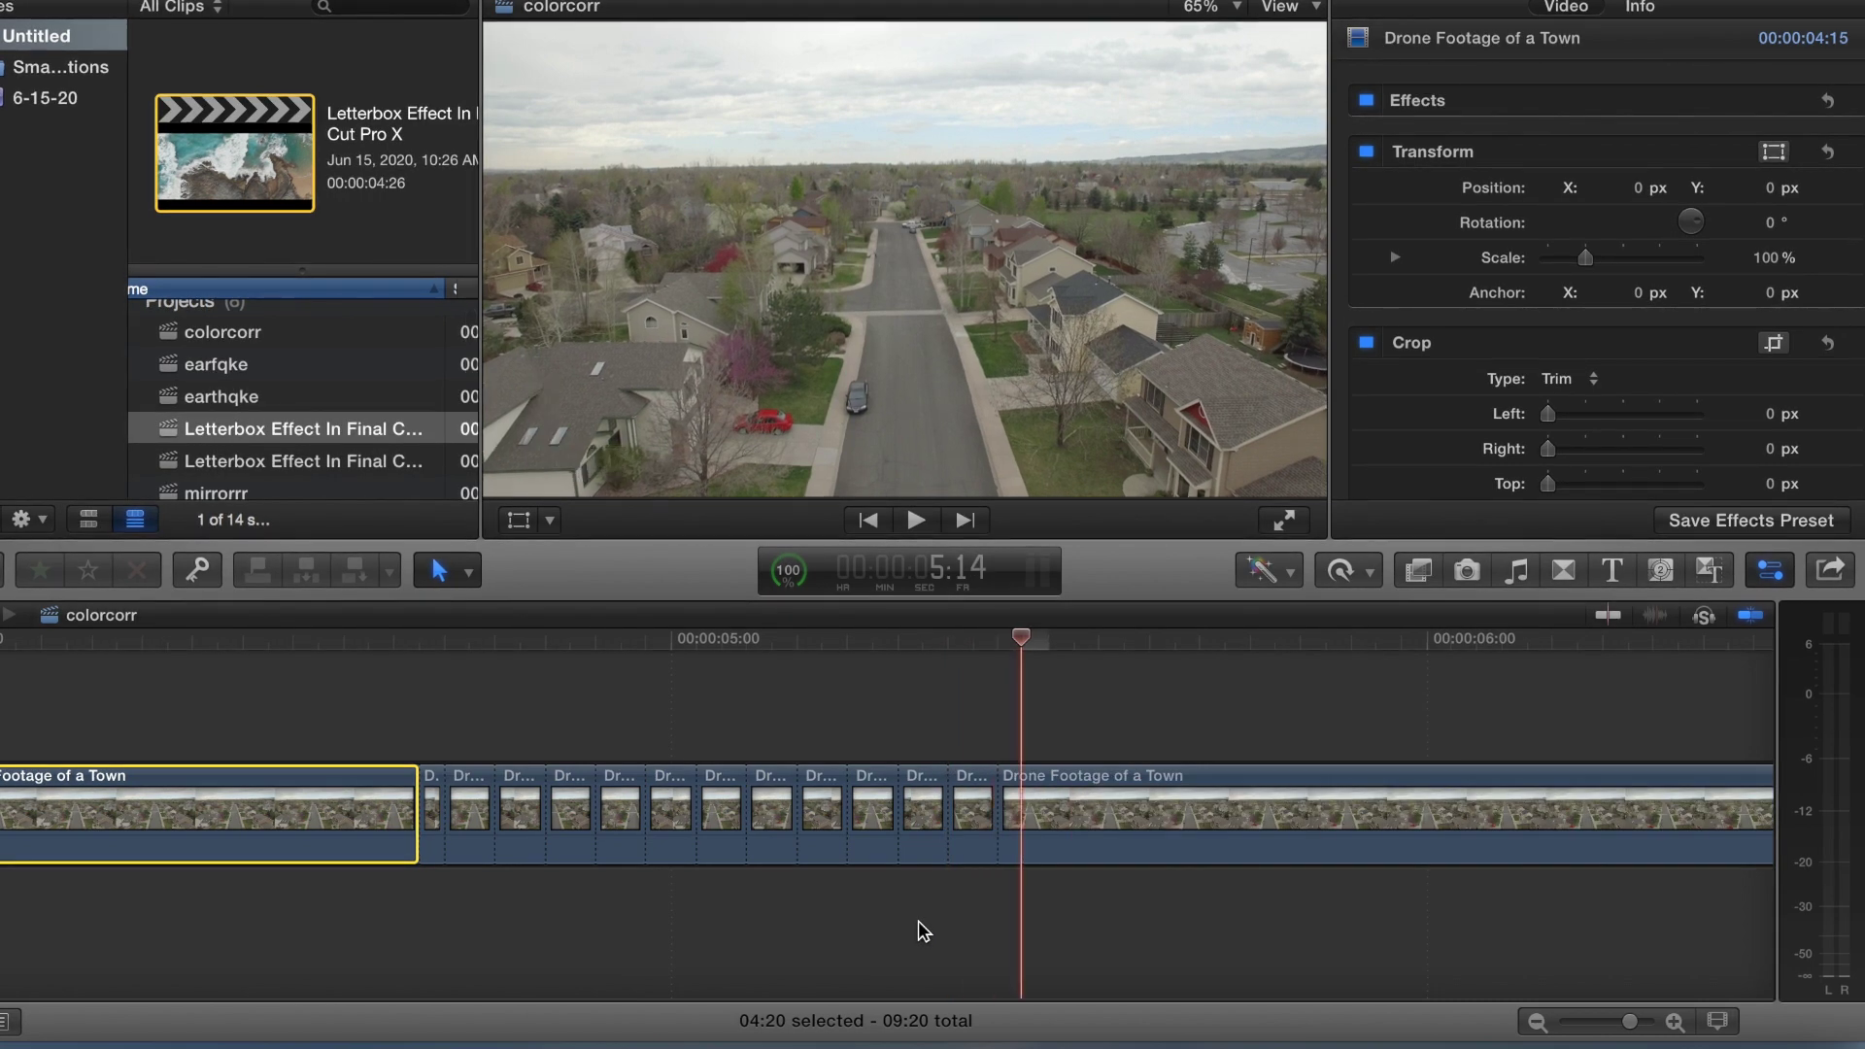
{"action": "key", "text": "super+b"}
Finish the row of short segments by cutting the drone clip at 5:17, 5:19 and 5:21
{"action": "key", "text": "Right"}
{"action": "key", "text": "Right"}
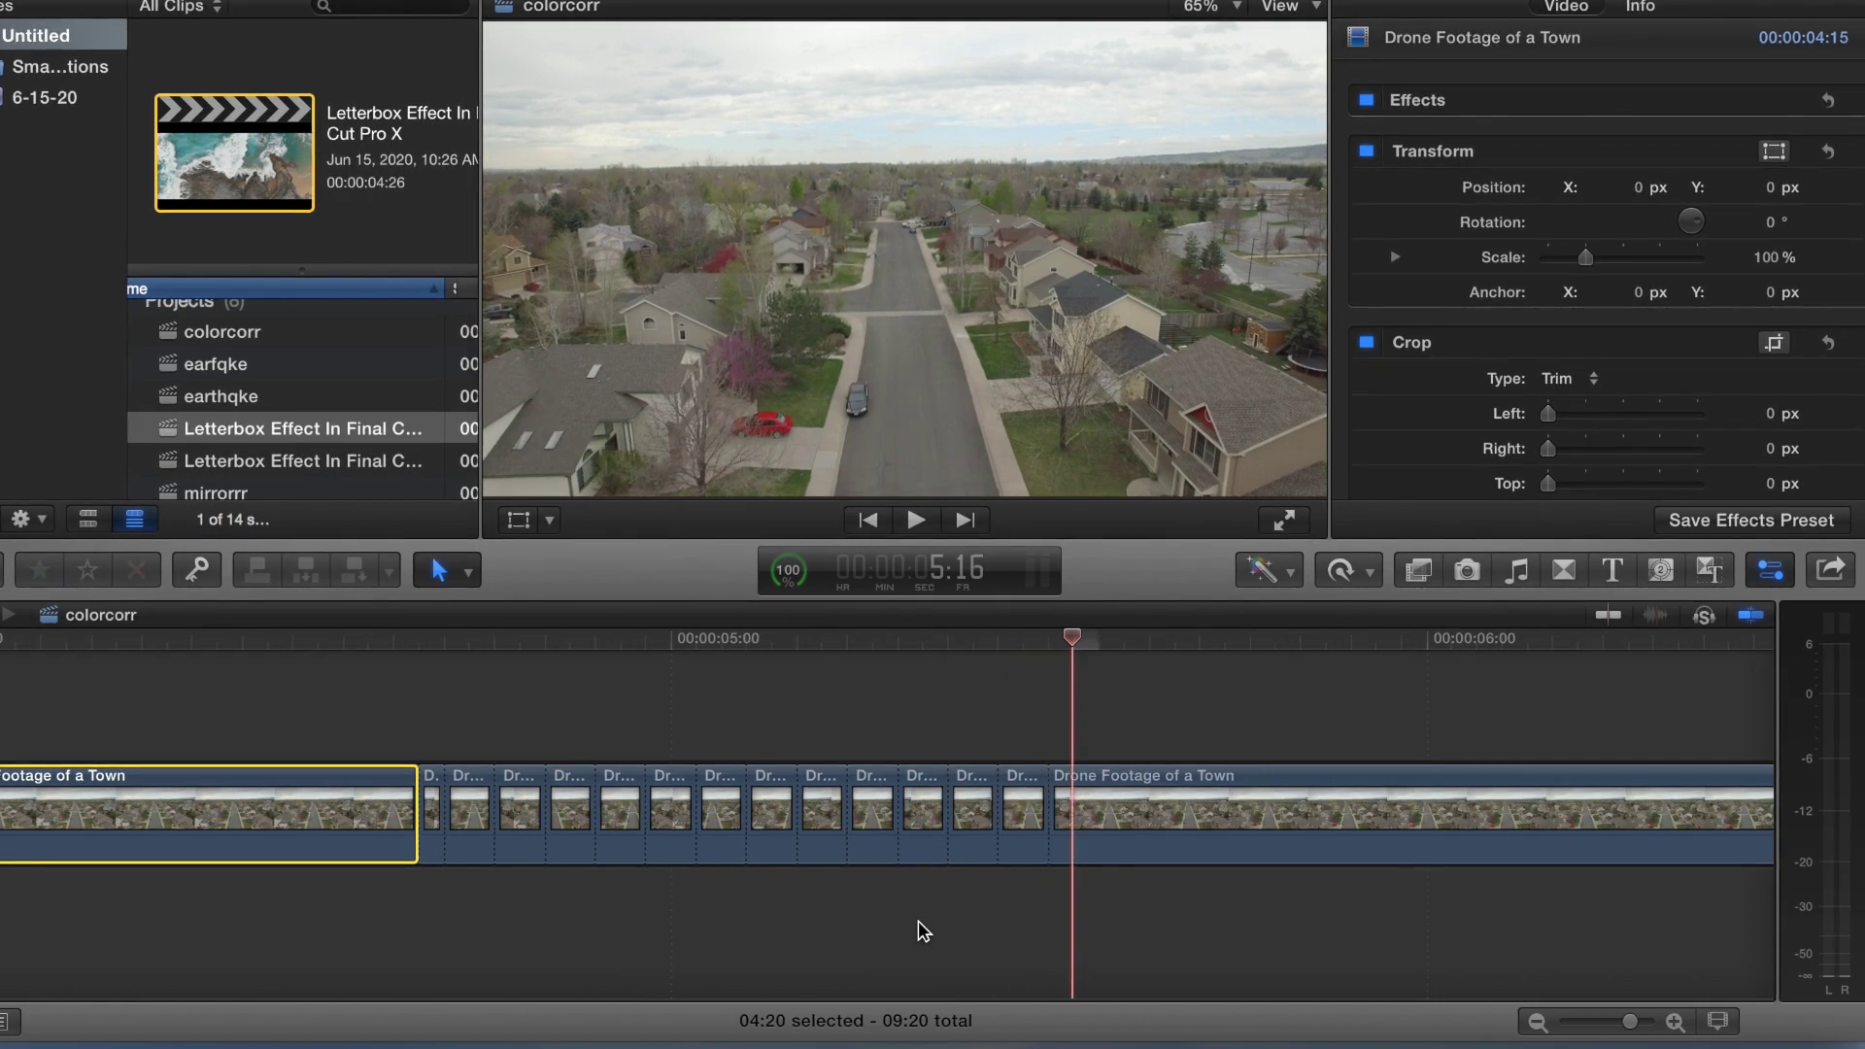
{"action": "key", "text": "super+b"}
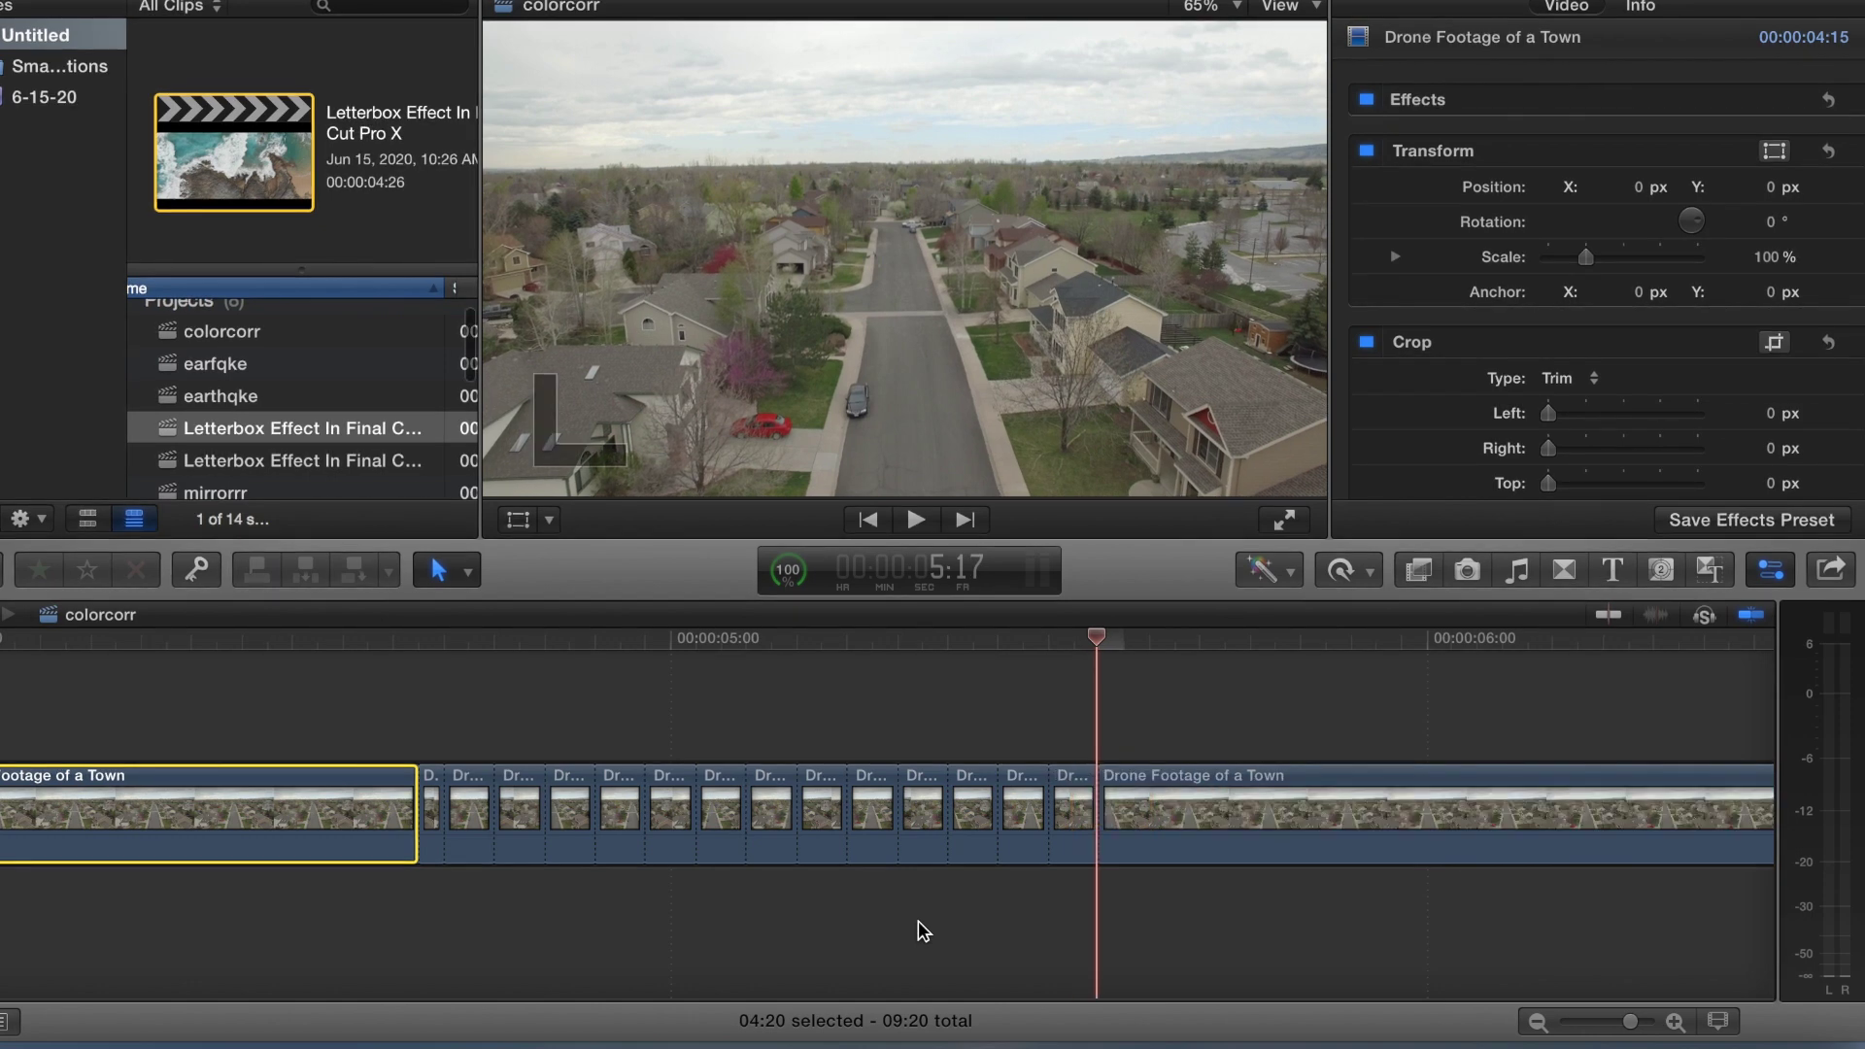
{"action": "key", "text": "Right"}
{"action": "key", "text": "Right"}
{"action": "key", "text": "super+b"}
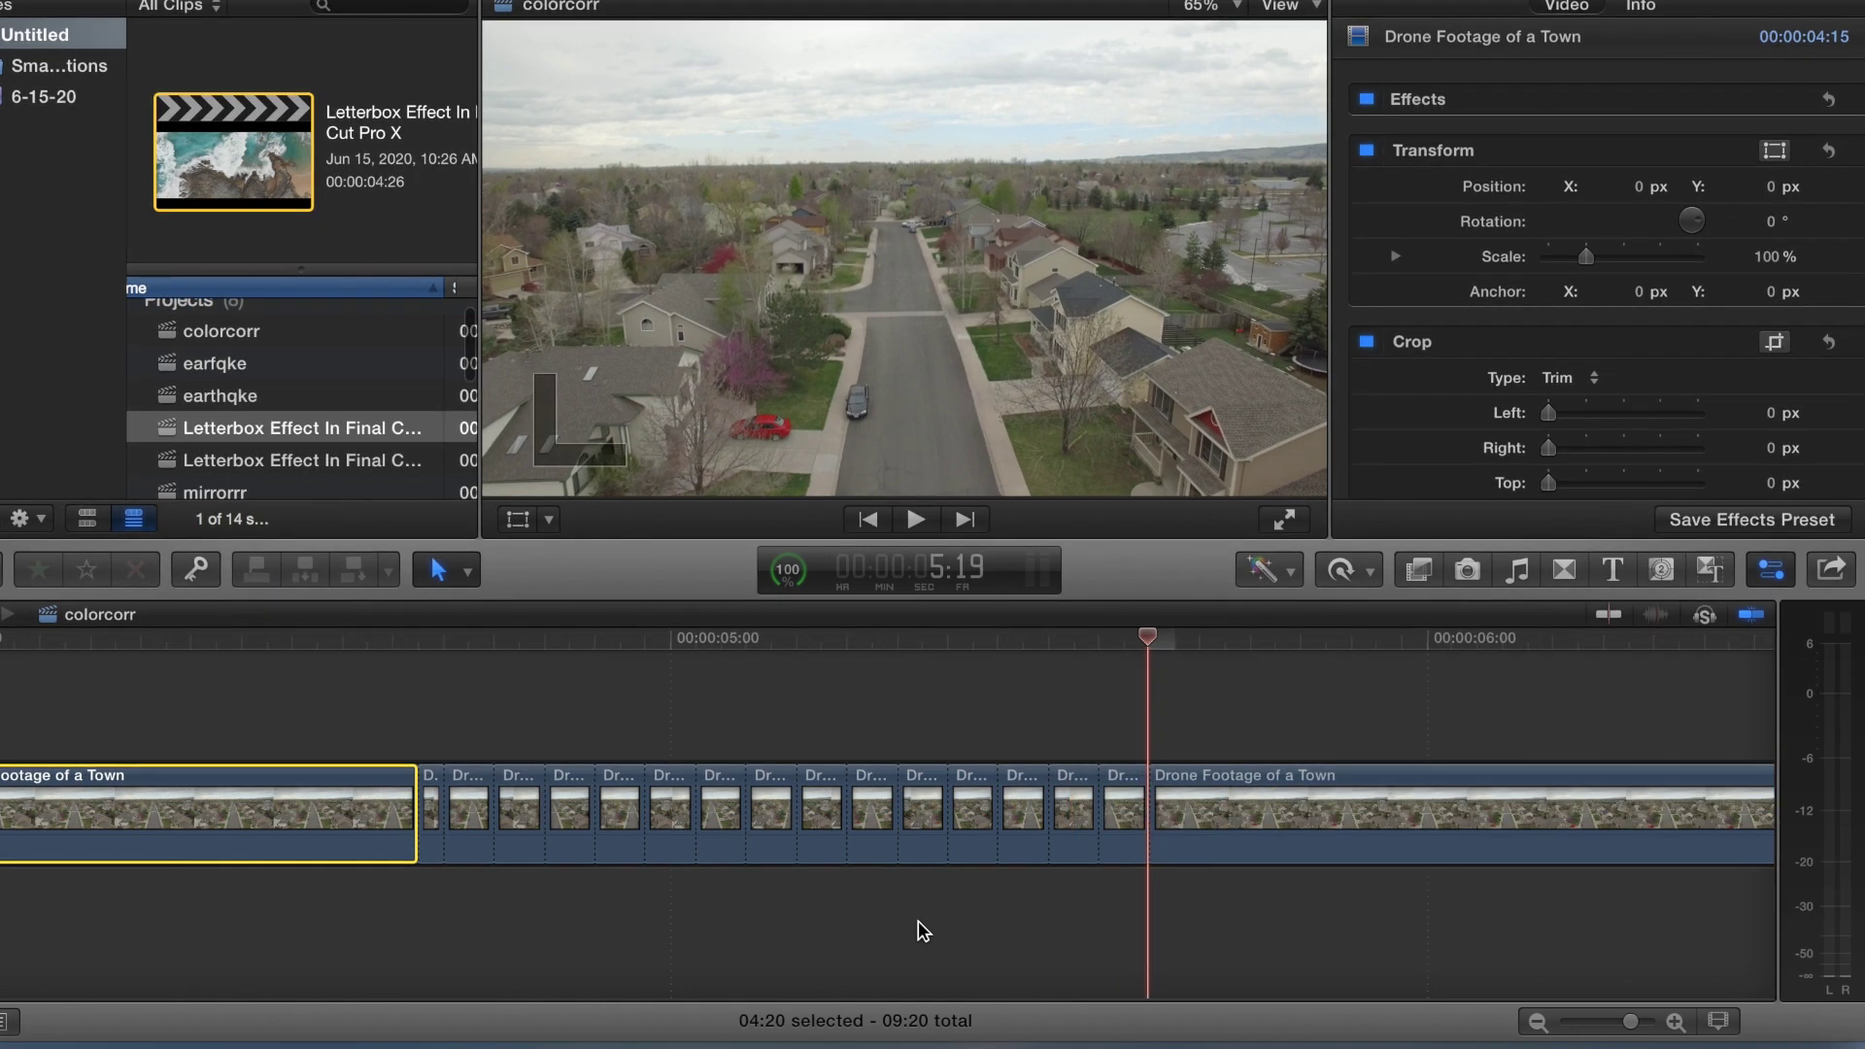
{"action": "key", "text": "Right"}
{"action": "key", "text": "Right"}
{"action": "key", "text": "super+b"}
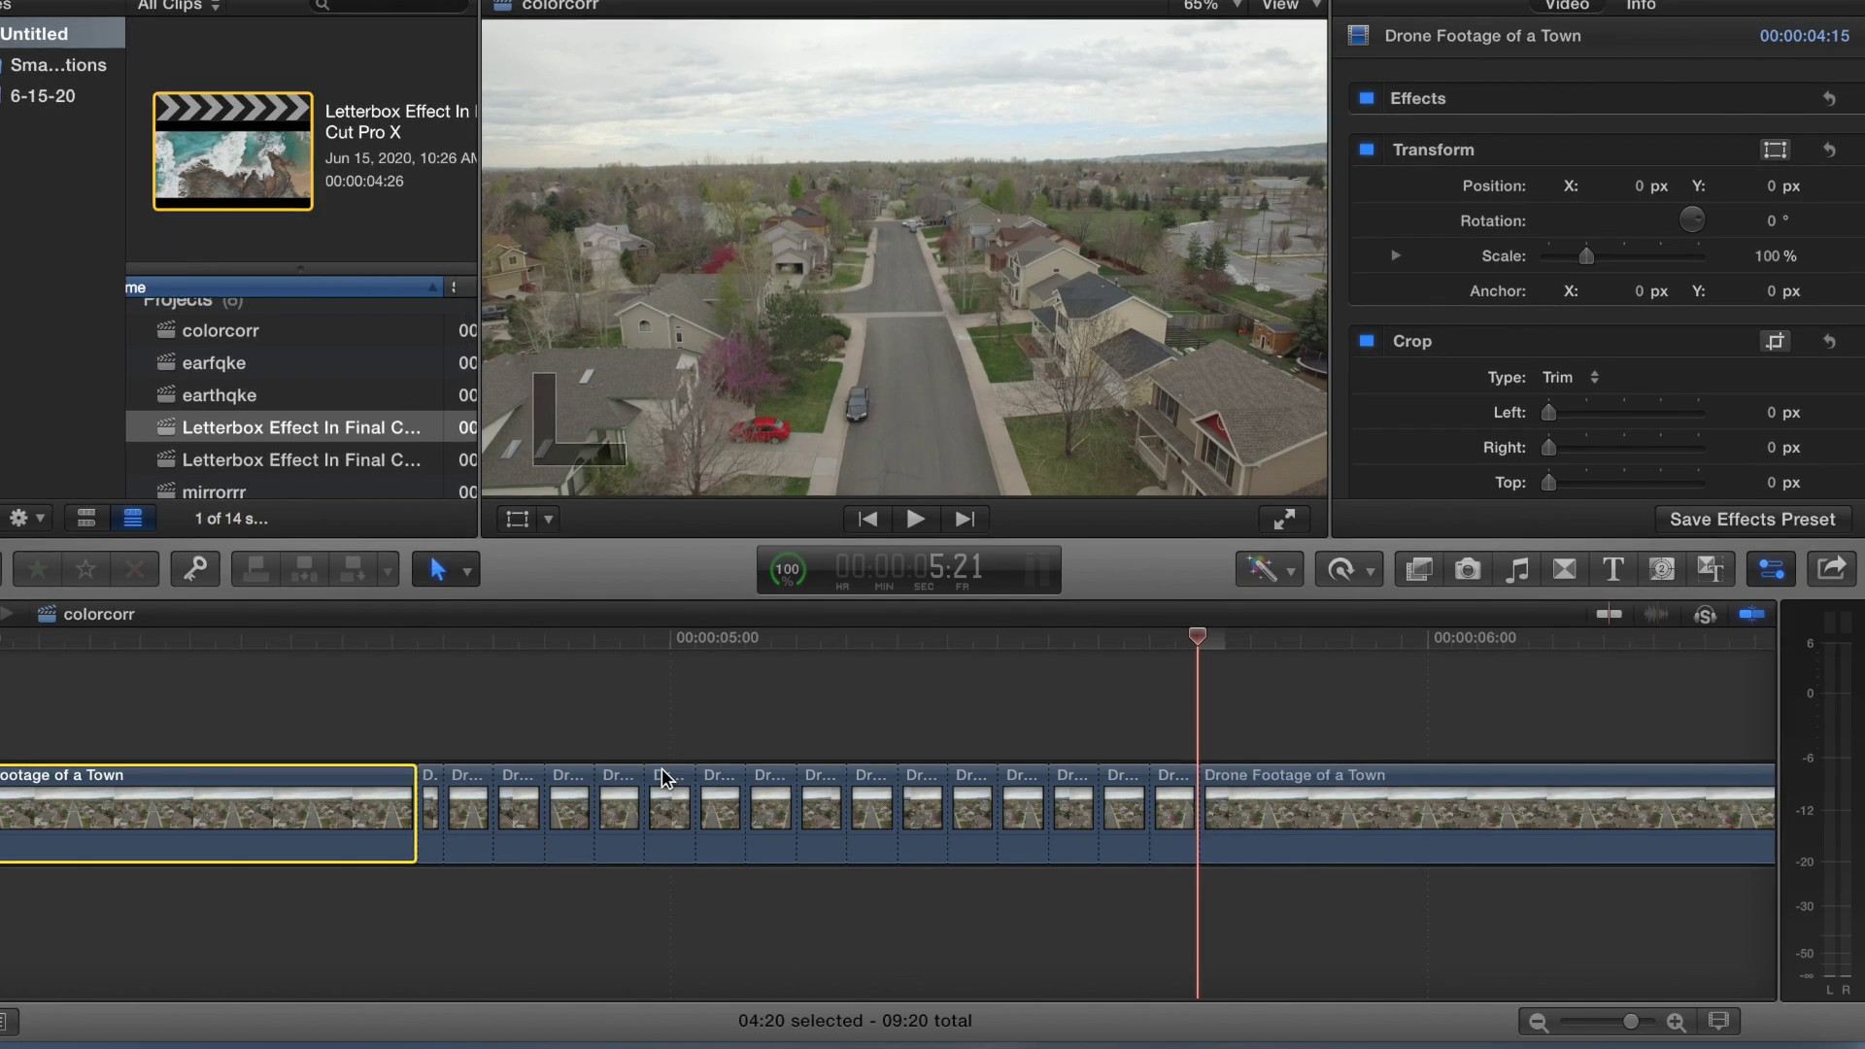
Open the Color Board for the one-frame segment at 4:20 and tint its highlights orange-yellow, at about 37° and 91%
{"action": "left_click", "coordinate": [429, 728]}
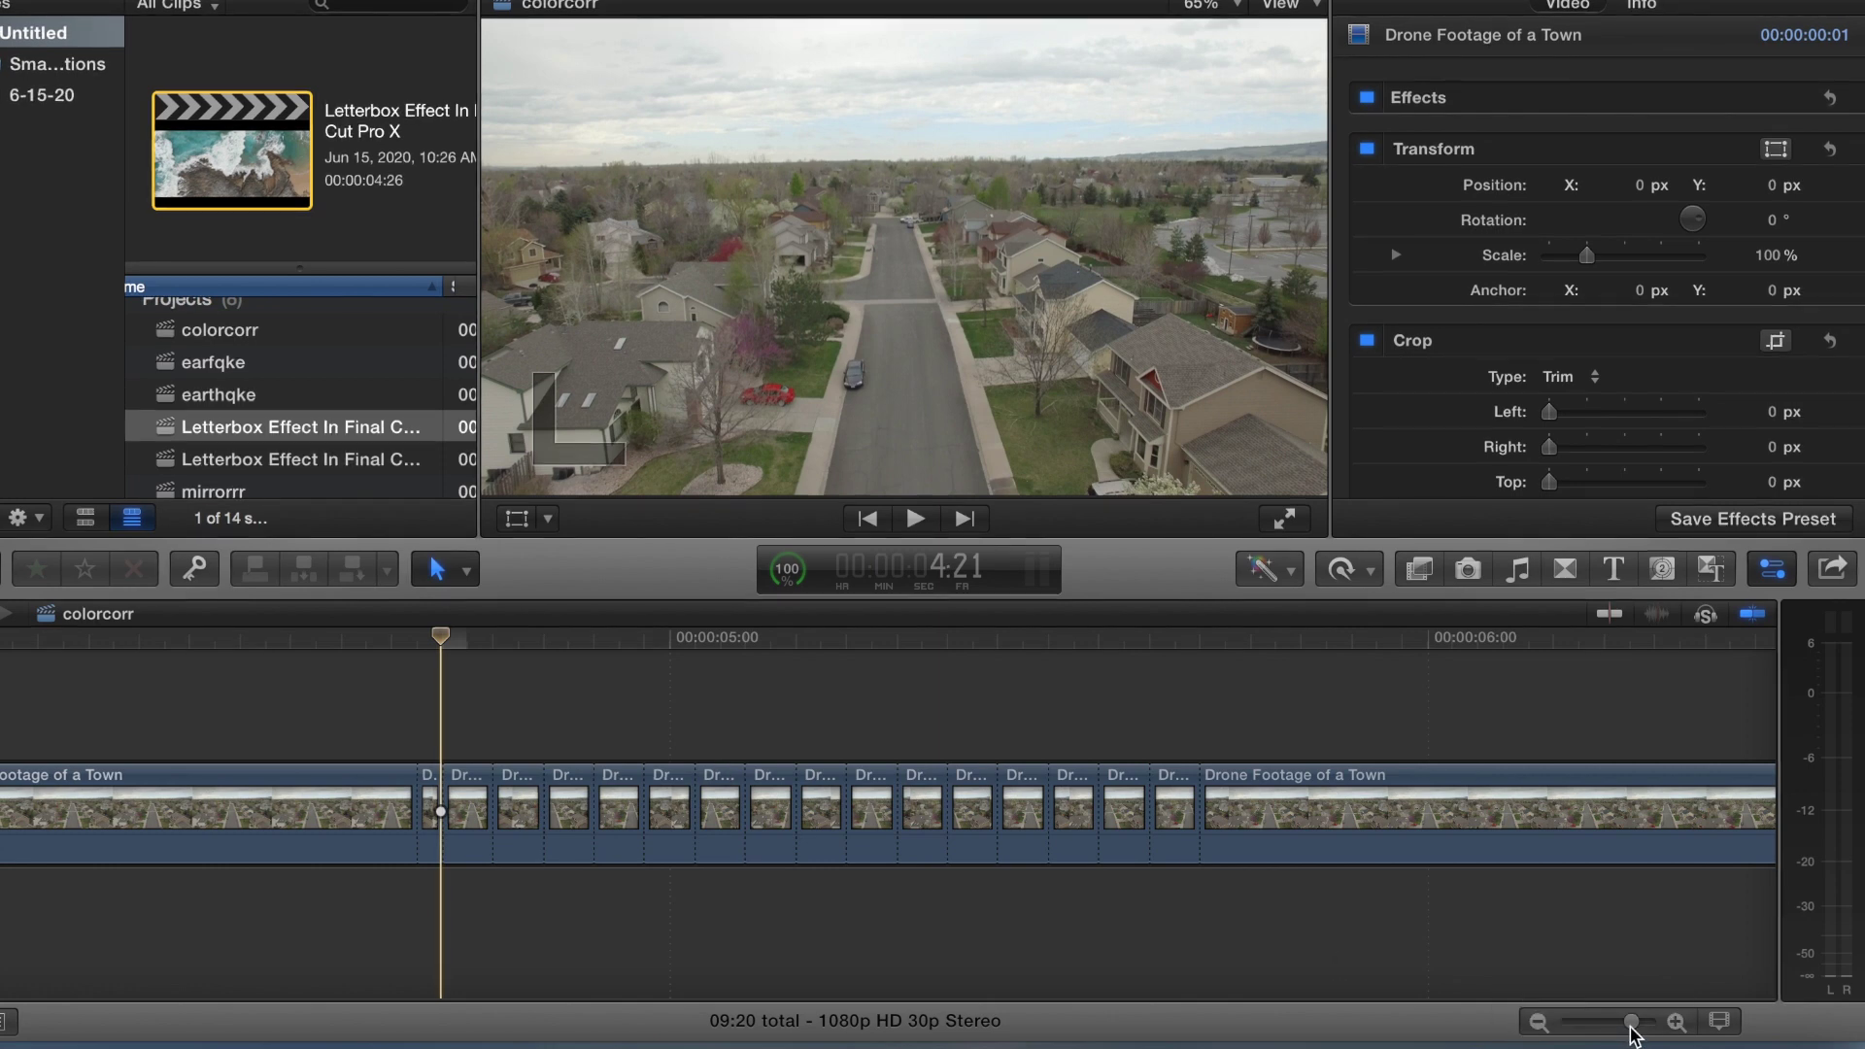
{"action": "left_click_drag", "start_coordinate": [1632, 1025], "coordinate": [1636, 1025]}
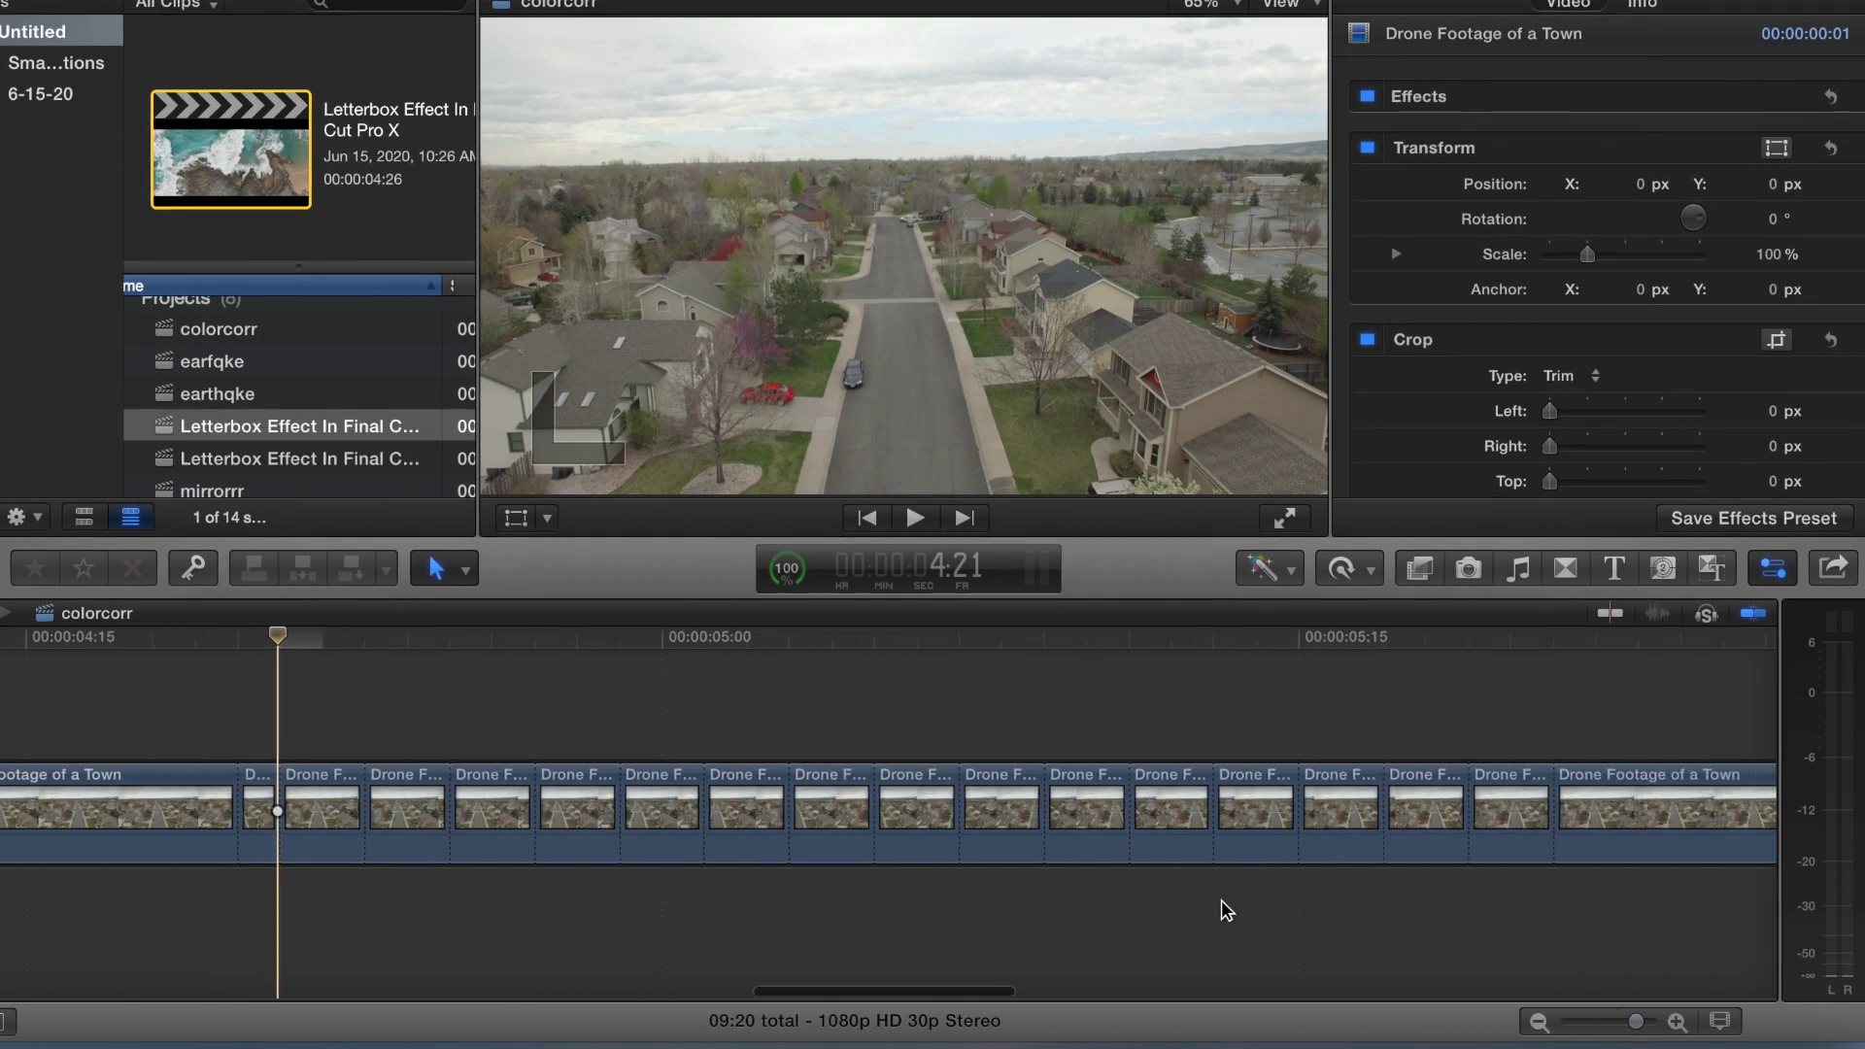
{"action": "scroll", "coordinate": [1226, 910], "scroll_direction": "right", "scroll_amount": 3}
{"action": "left_click", "coordinate": [133, 741]}
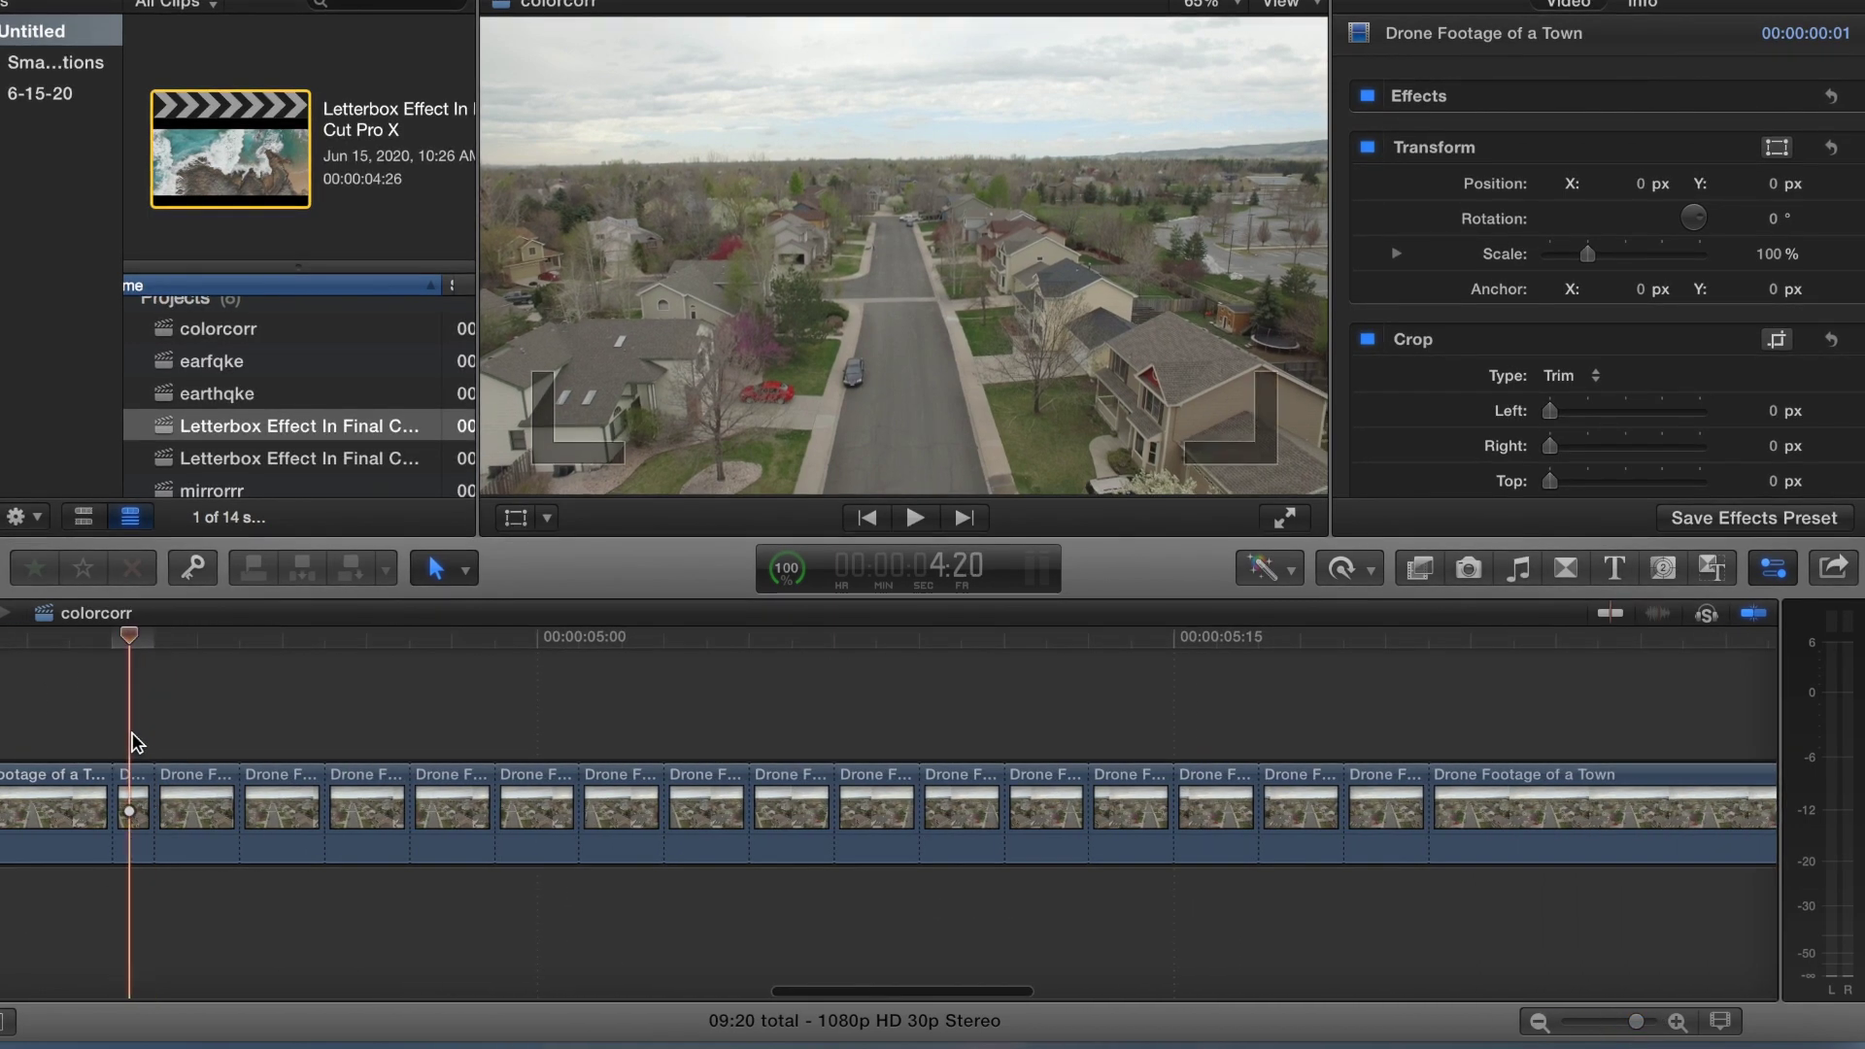
{"action": "left_click", "coordinate": [1290, 568]}
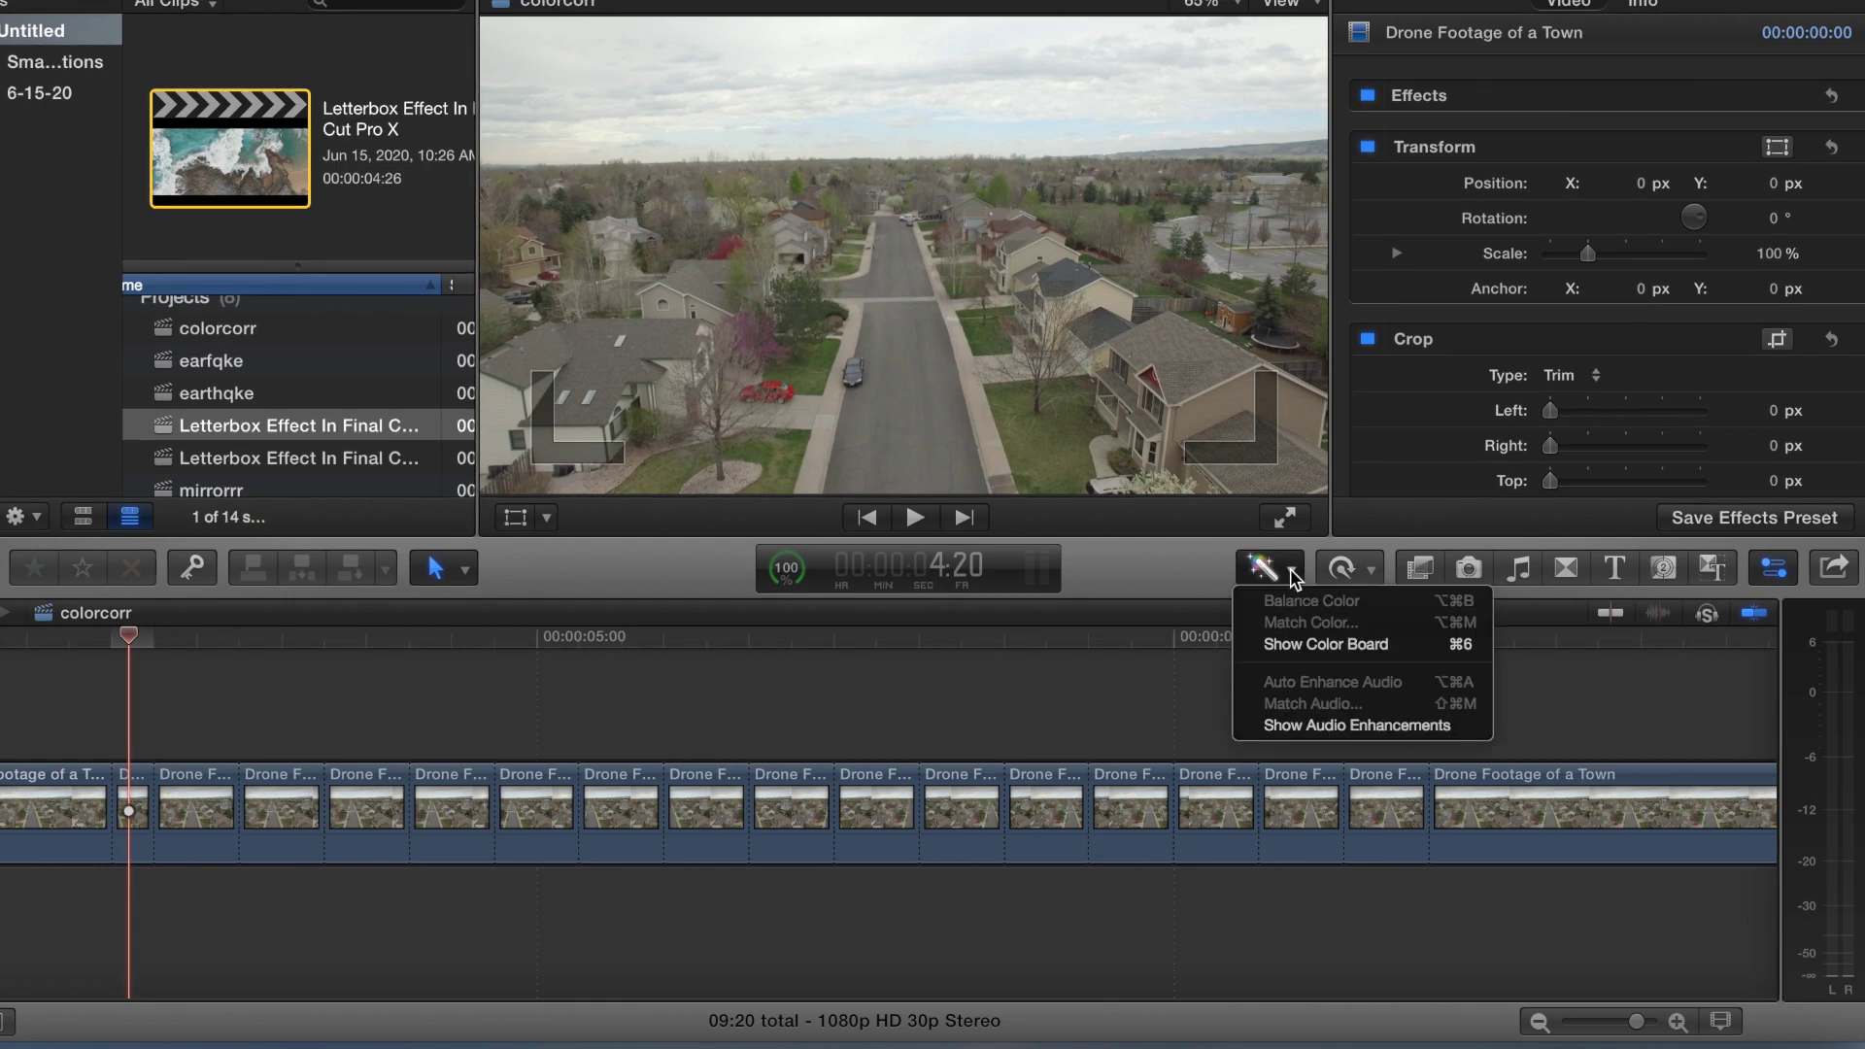
{"action": "left_click", "coordinate": [1426, 646]}
{"action": "left_click", "coordinate": [1695, 268]}
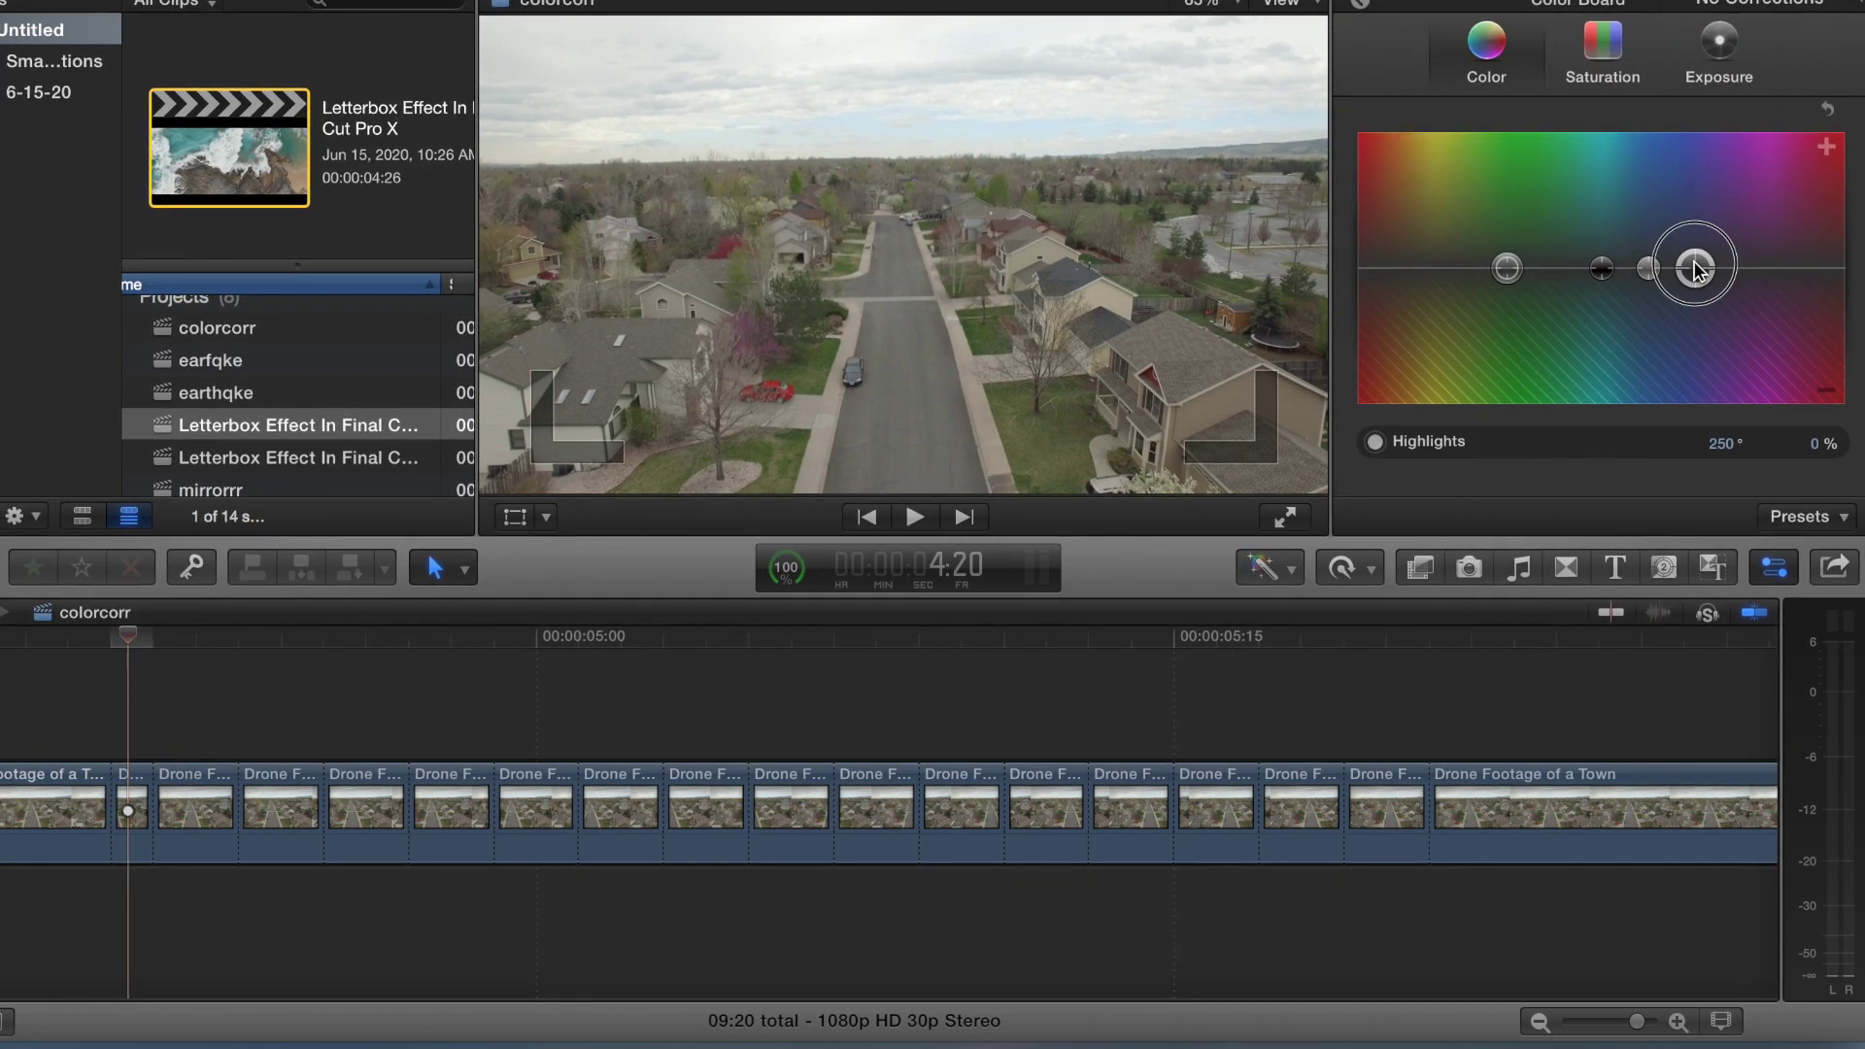
{"action": "left_click_drag", "start_coordinate": [1695, 268], "coordinate": [1408, 144]}
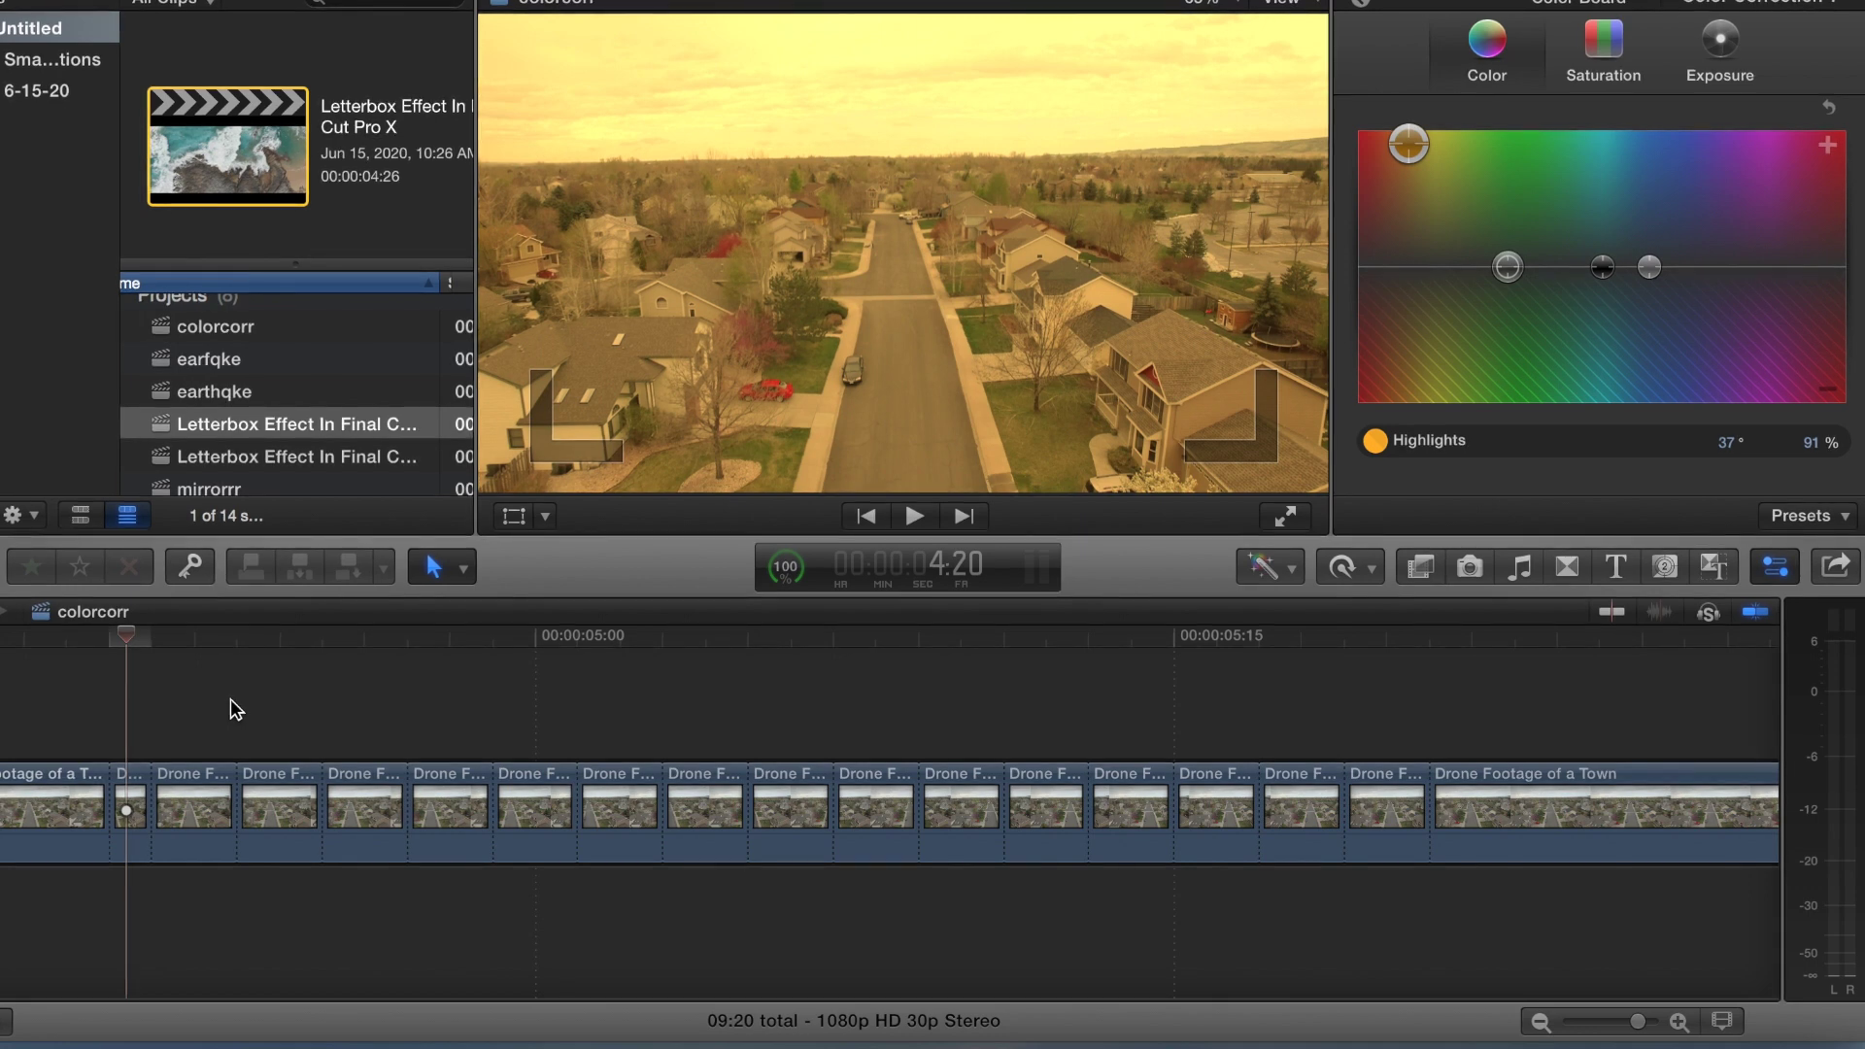
Tint the highlights of the segment at 4:21 to about 41° and 39%, and the segment at 4:23 to about 21° and 27%
{"action": "left_click", "coordinate": [177, 725]}
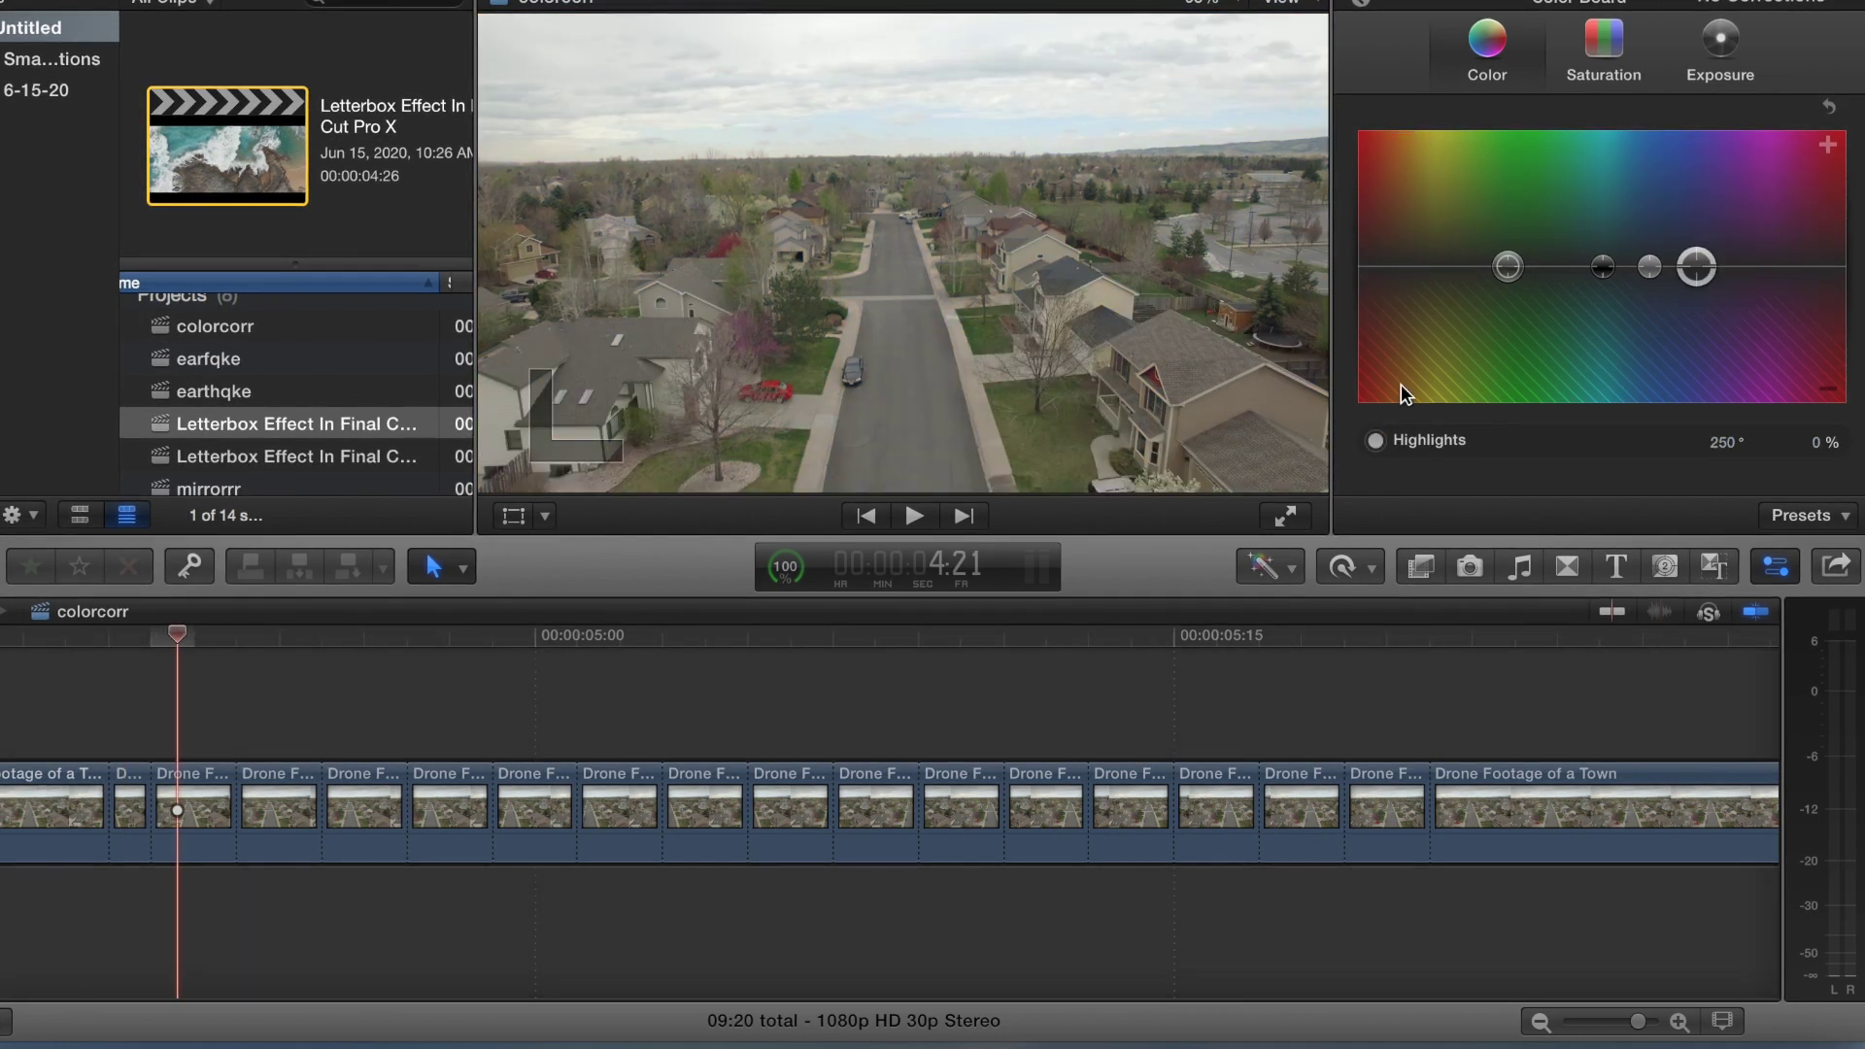
{"action": "left_click_drag", "start_coordinate": [1697, 266], "coordinate": [1408, 216]}
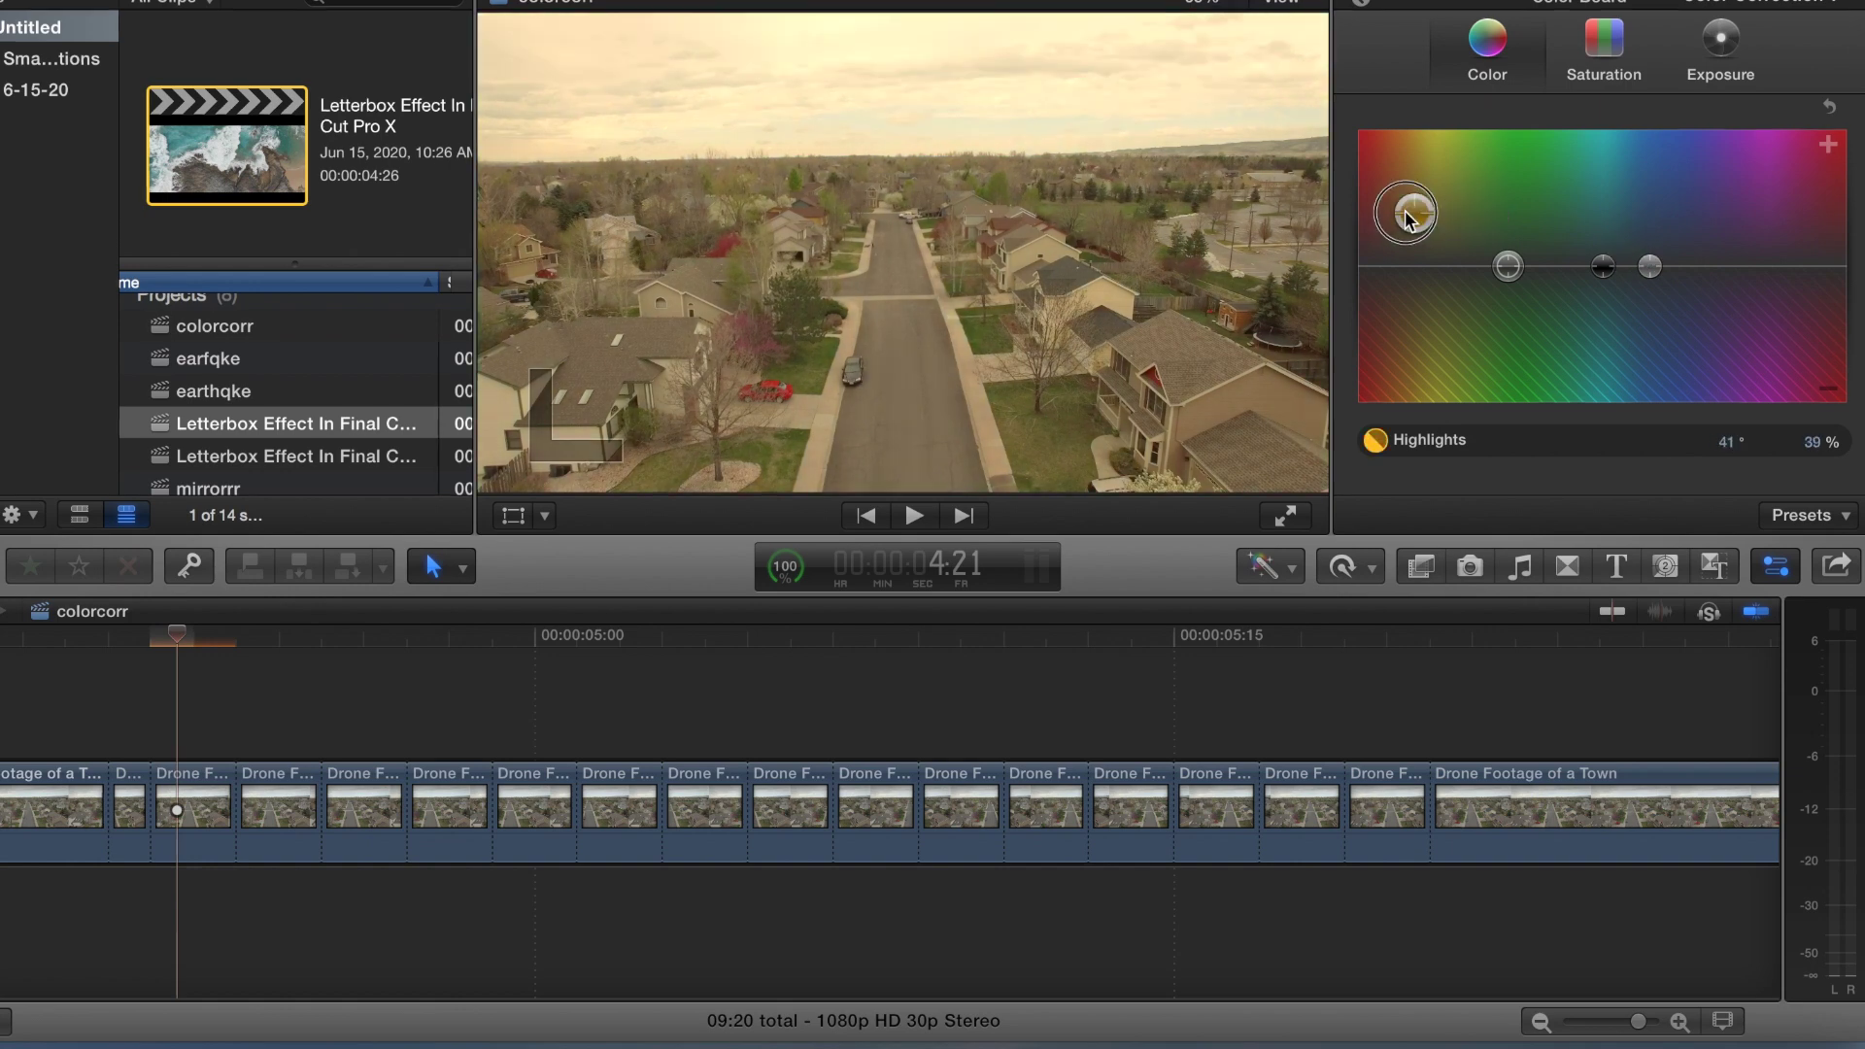
{"action": "left_click", "coordinate": [272, 749]}
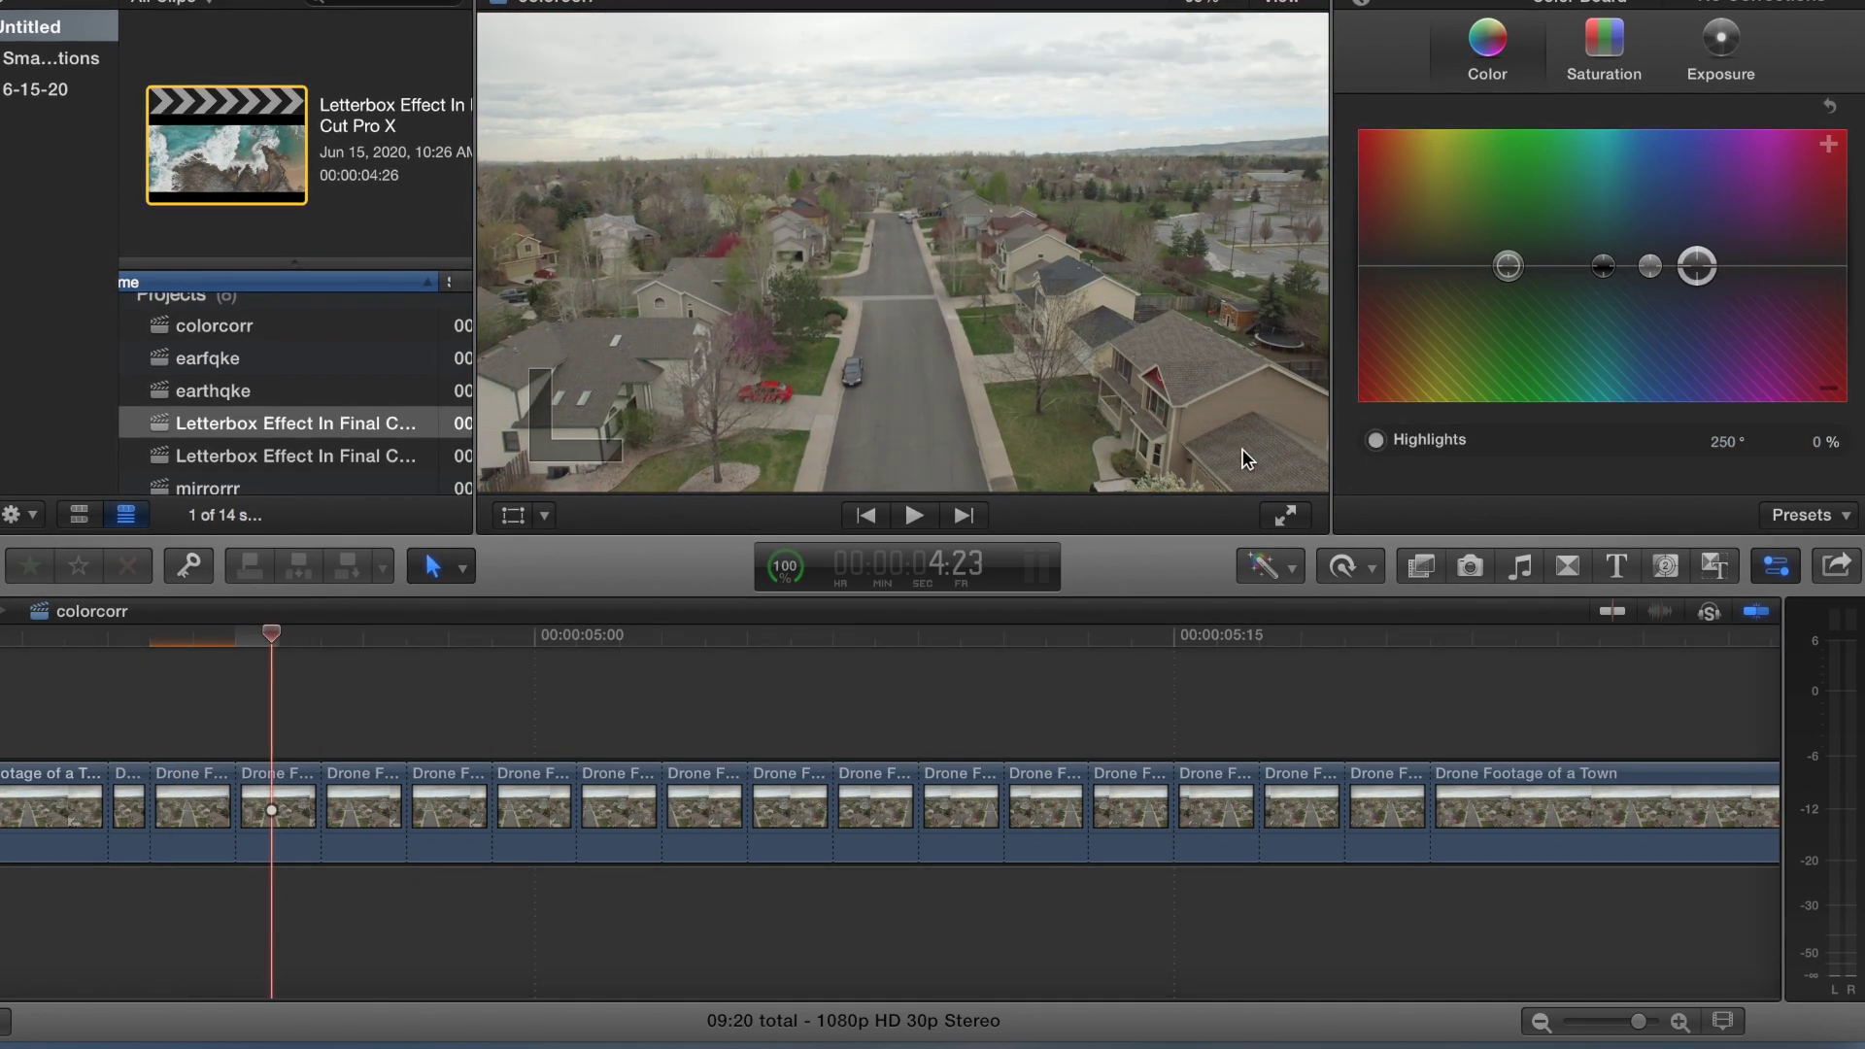
{"action": "left_click_drag", "start_coordinate": [1697, 266], "coordinate": [1387, 228]}
Set the highlights color of the segment at 4:25 to about 178° and -52%, and go to the segment starting at 4:27
{"action": "left_click", "coordinate": [353, 777]}
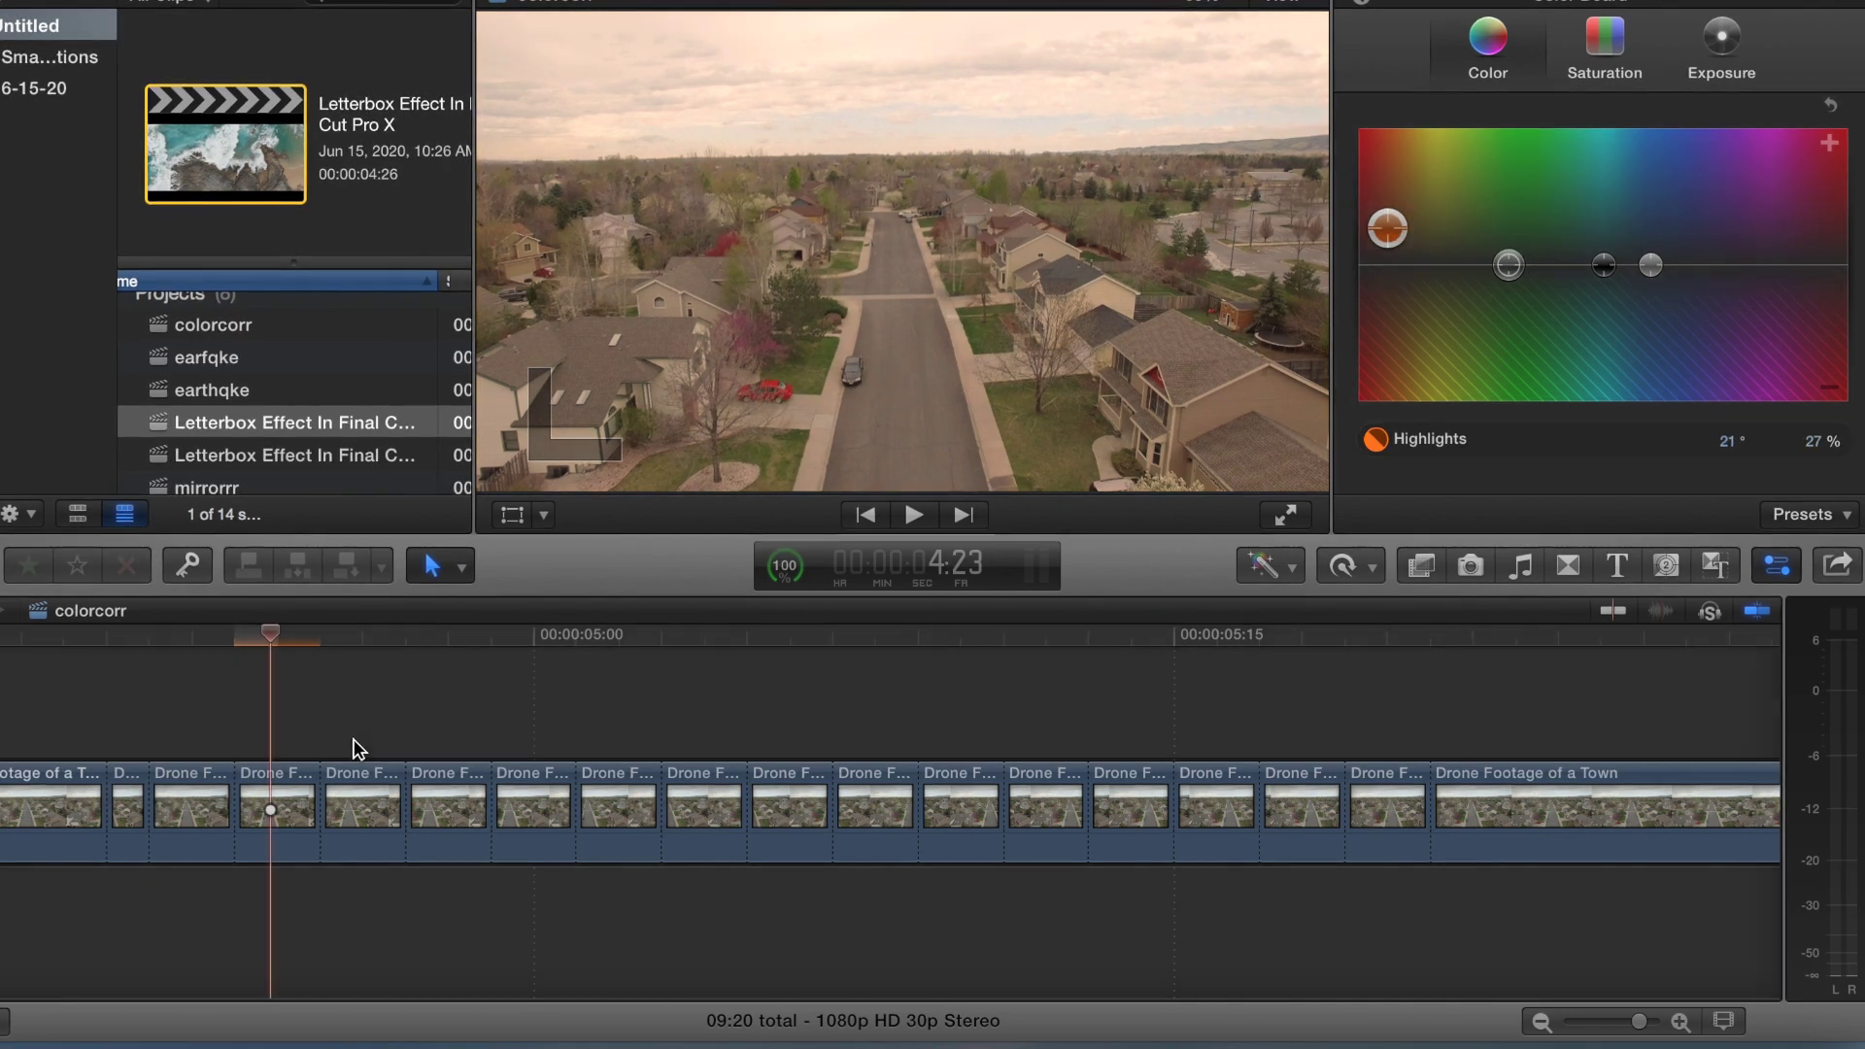
{"action": "left_click_drag", "start_coordinate": [1698, 265], "coordinate": [1600, 335]}
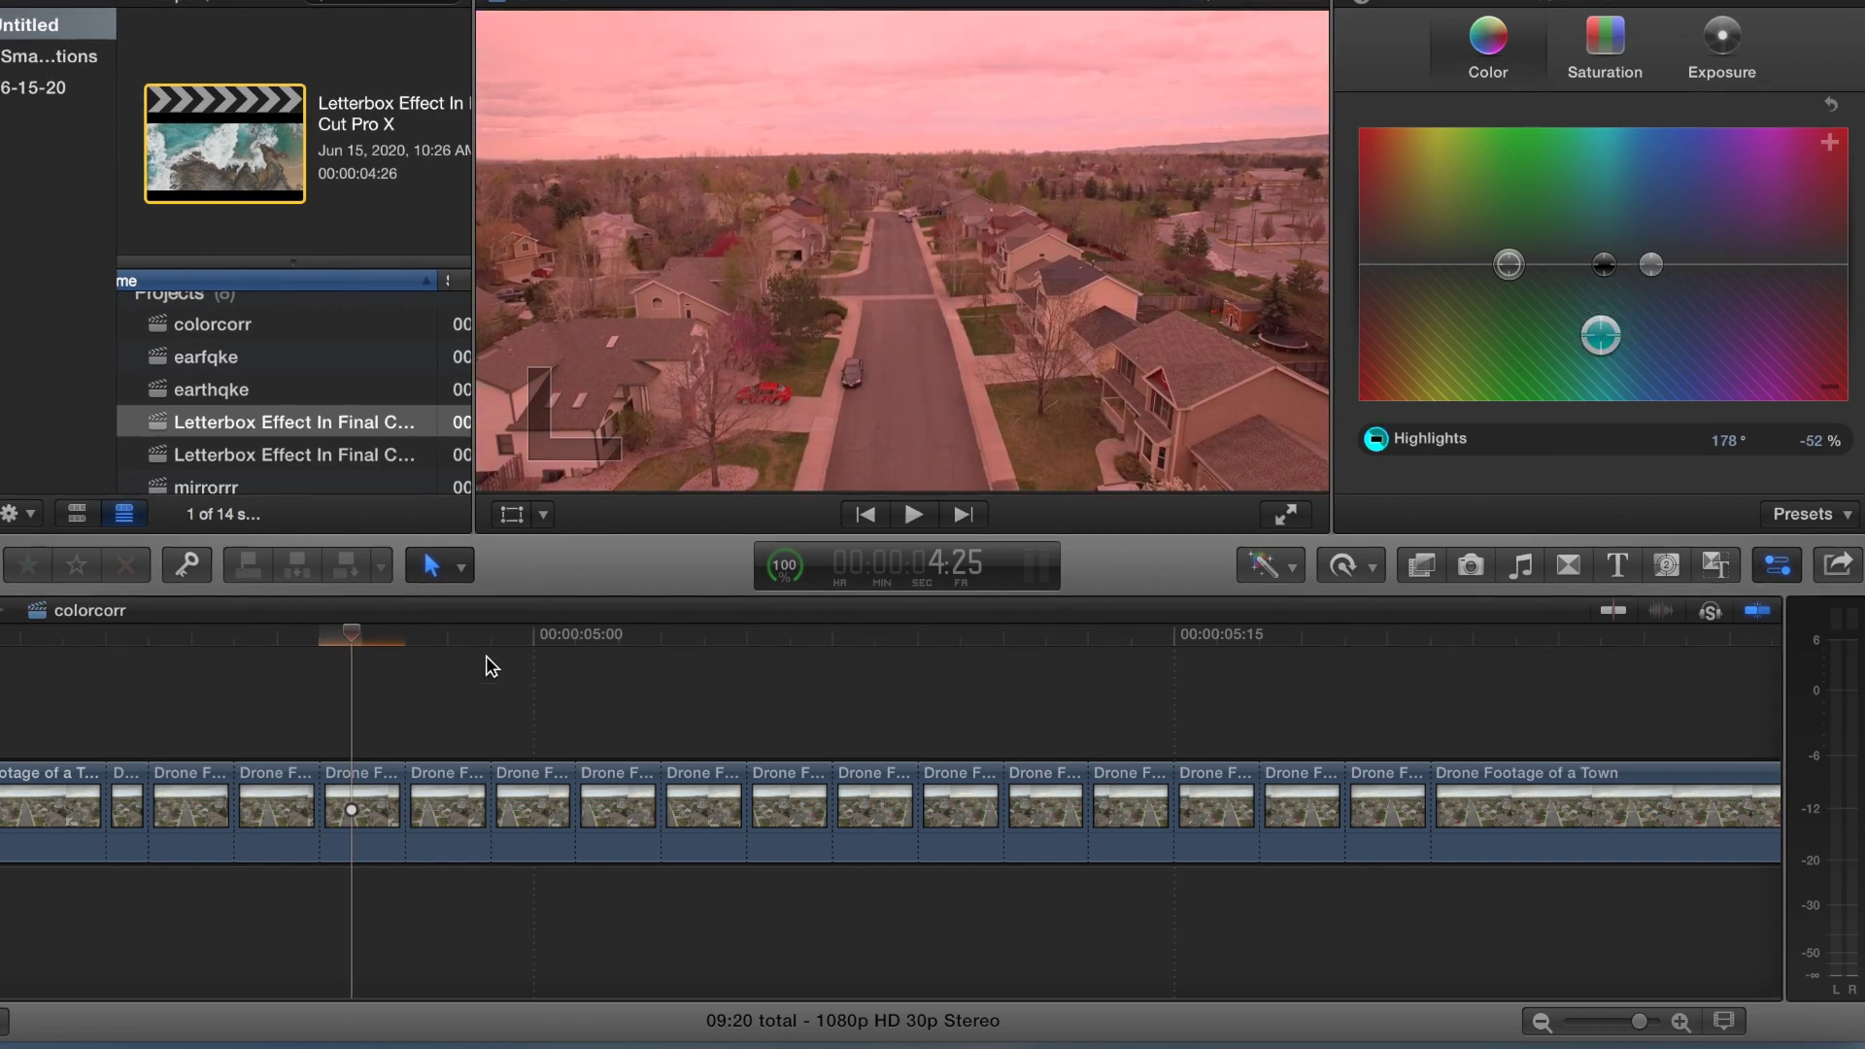
{"action": "left_click", "coordinate": [452, 736]}
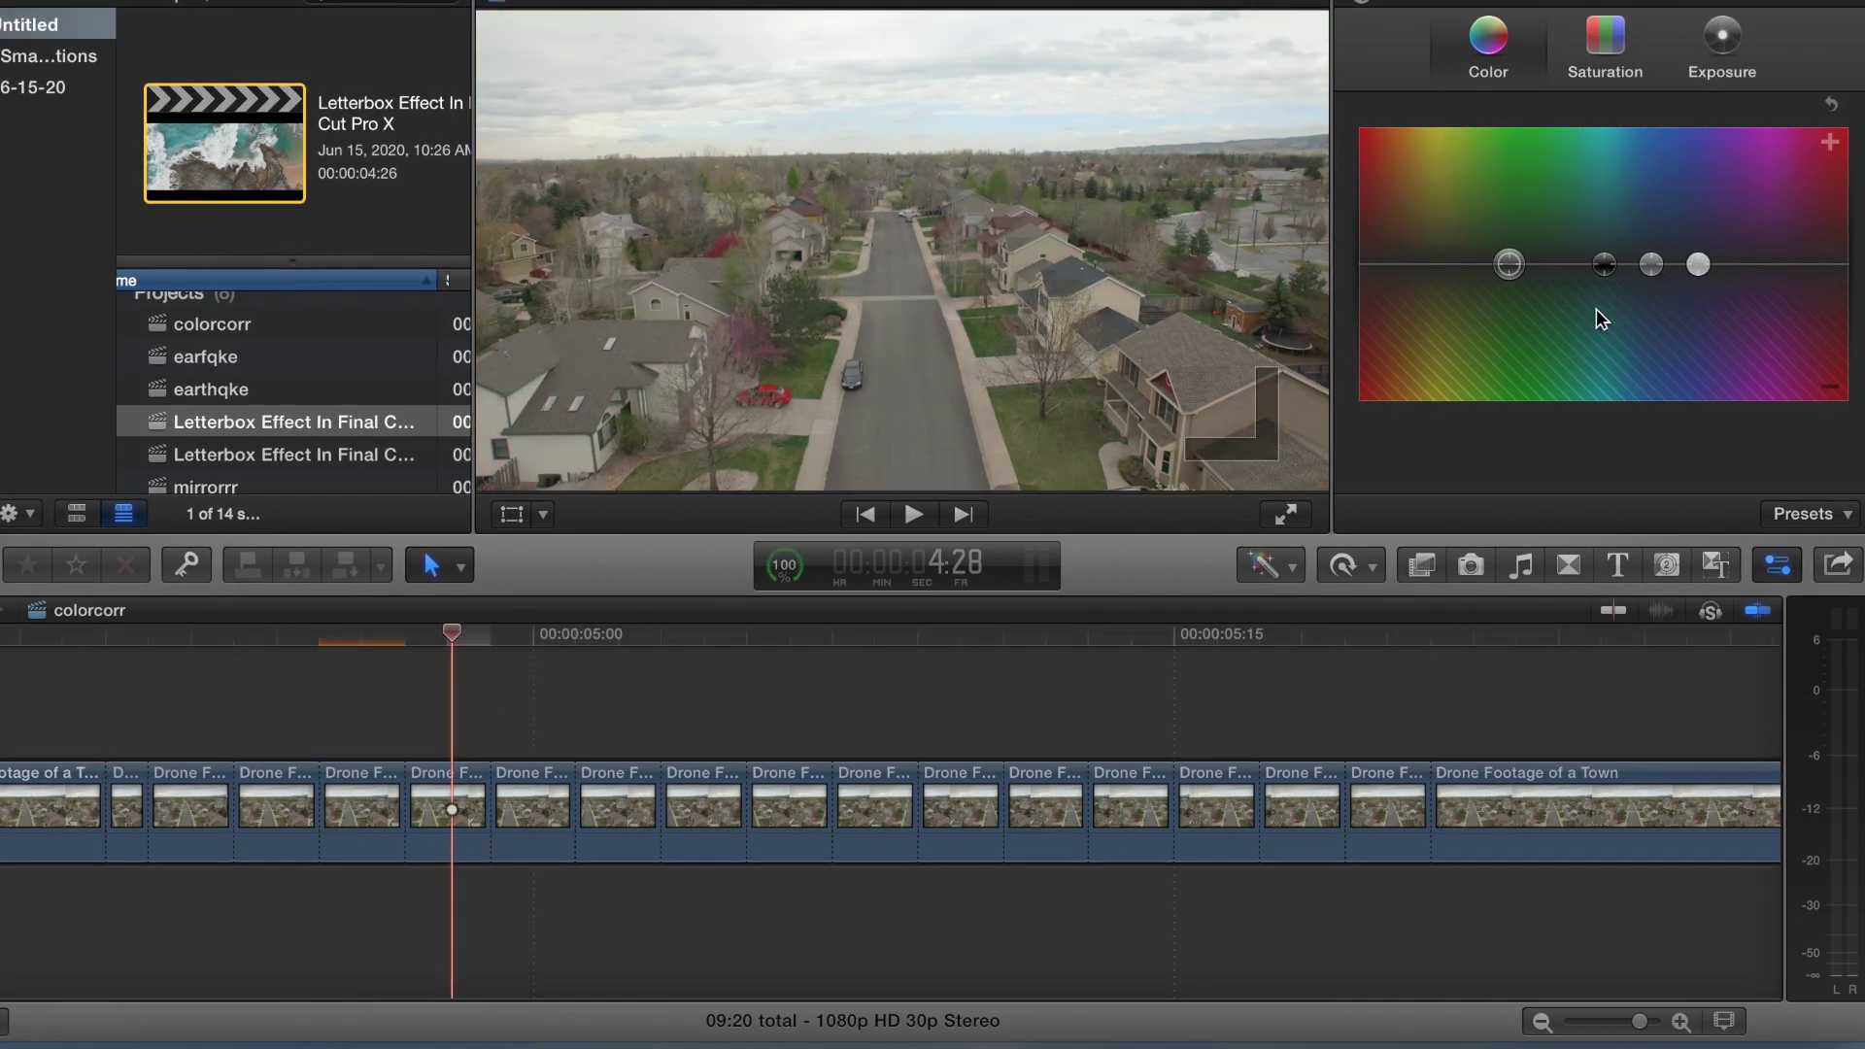
Tint the highlights of the segment starting at 4:27 purple, and set those of the segment at 5:00 to about 253° and -50%
{"action": "left_click_drag", "start_coordinate": [1698, 265], "coordinate": [1756, 202]}
{"action": "left_click", "coordinate": [541, 719]}
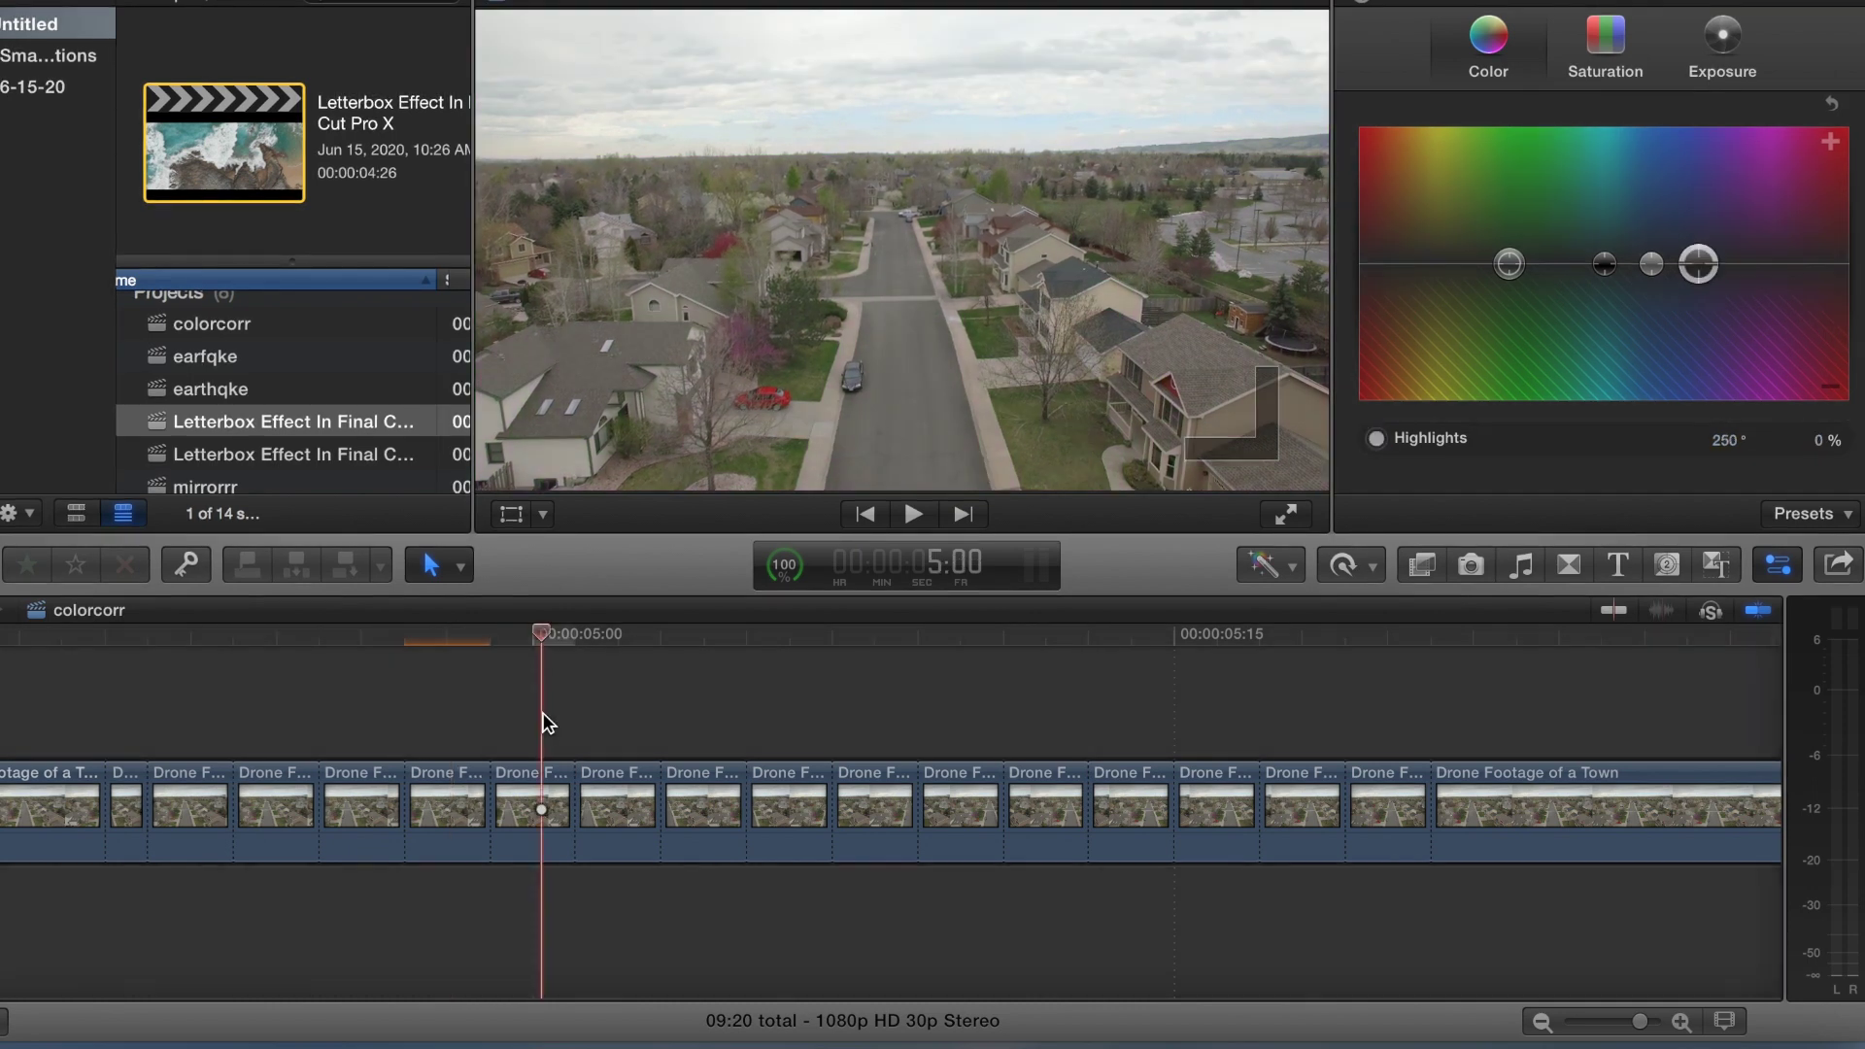
{"action": "left_click", "coordinate": [1697, 265]}
{"action": "left_click_drag", "start_coordinate": [1698, 277], "coordinate": [1702, 339]}
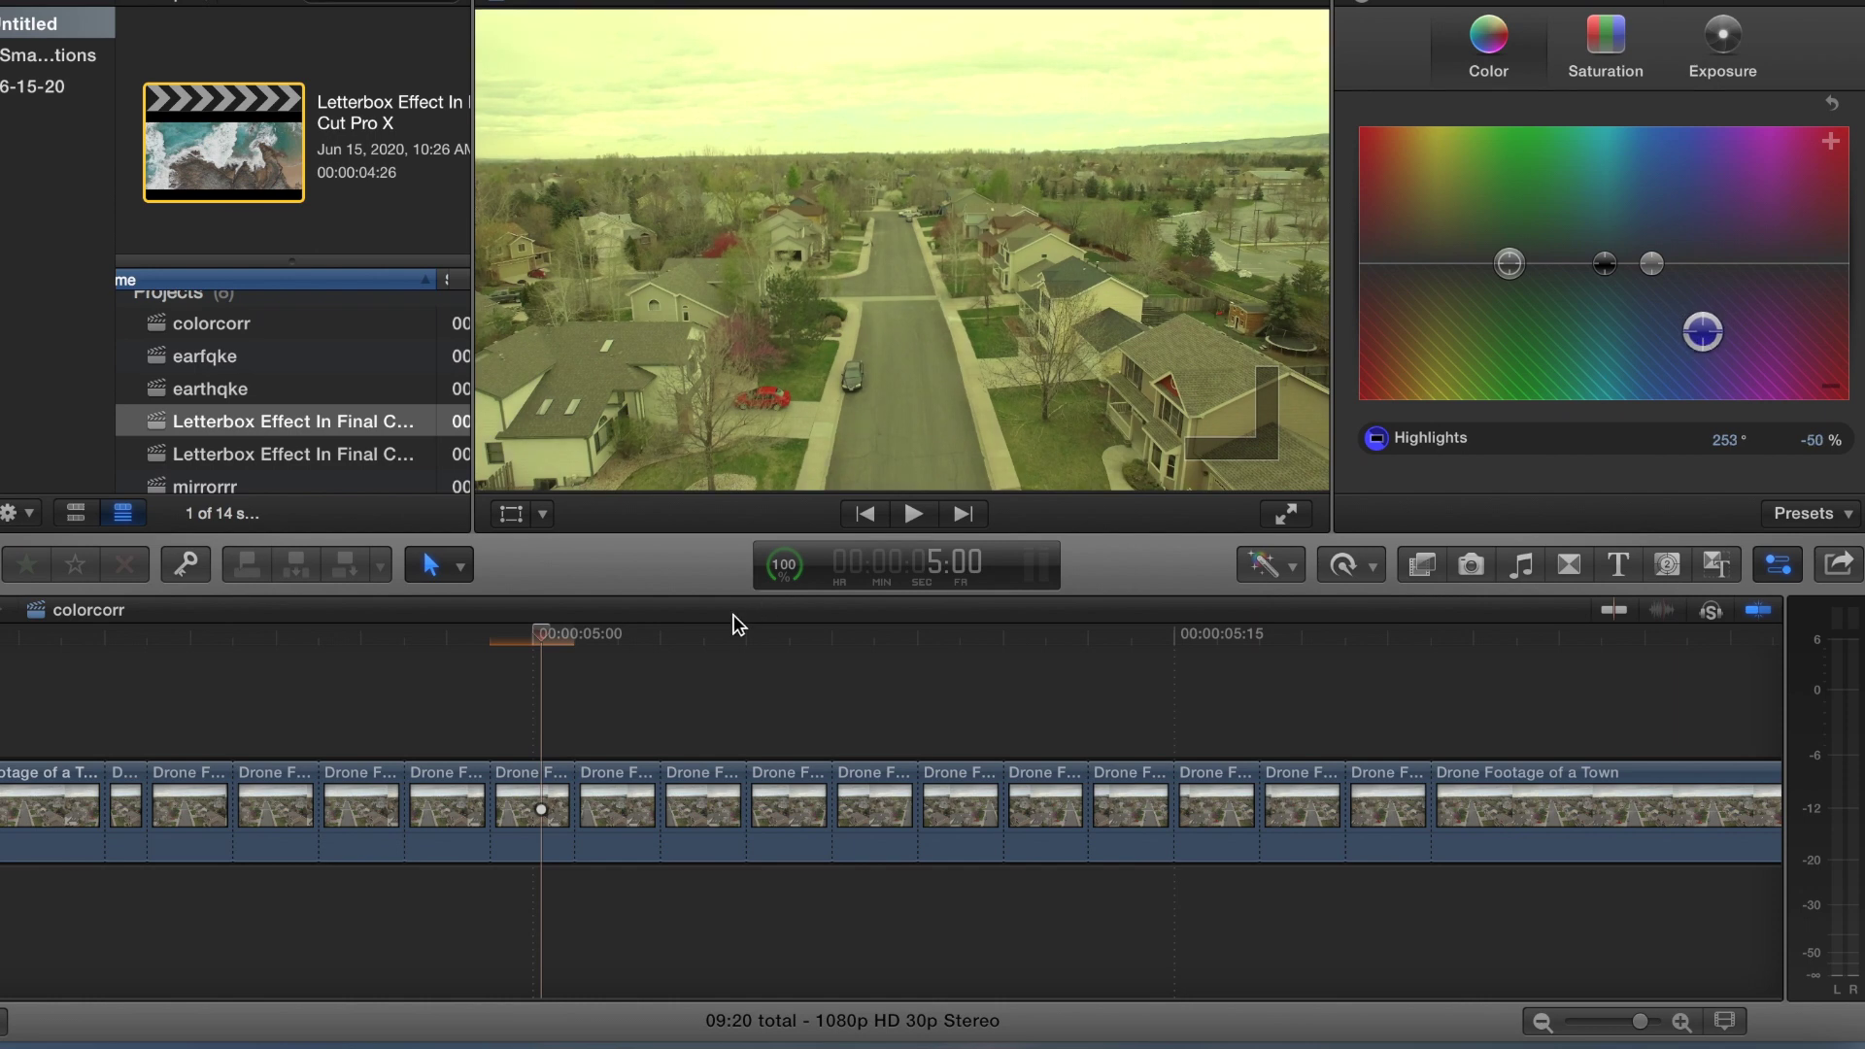
Tint the highlights of the segment at 5:01 magenta, at about 316° and 64%
{"action": "left_click", "coordinate": [614, 733]}
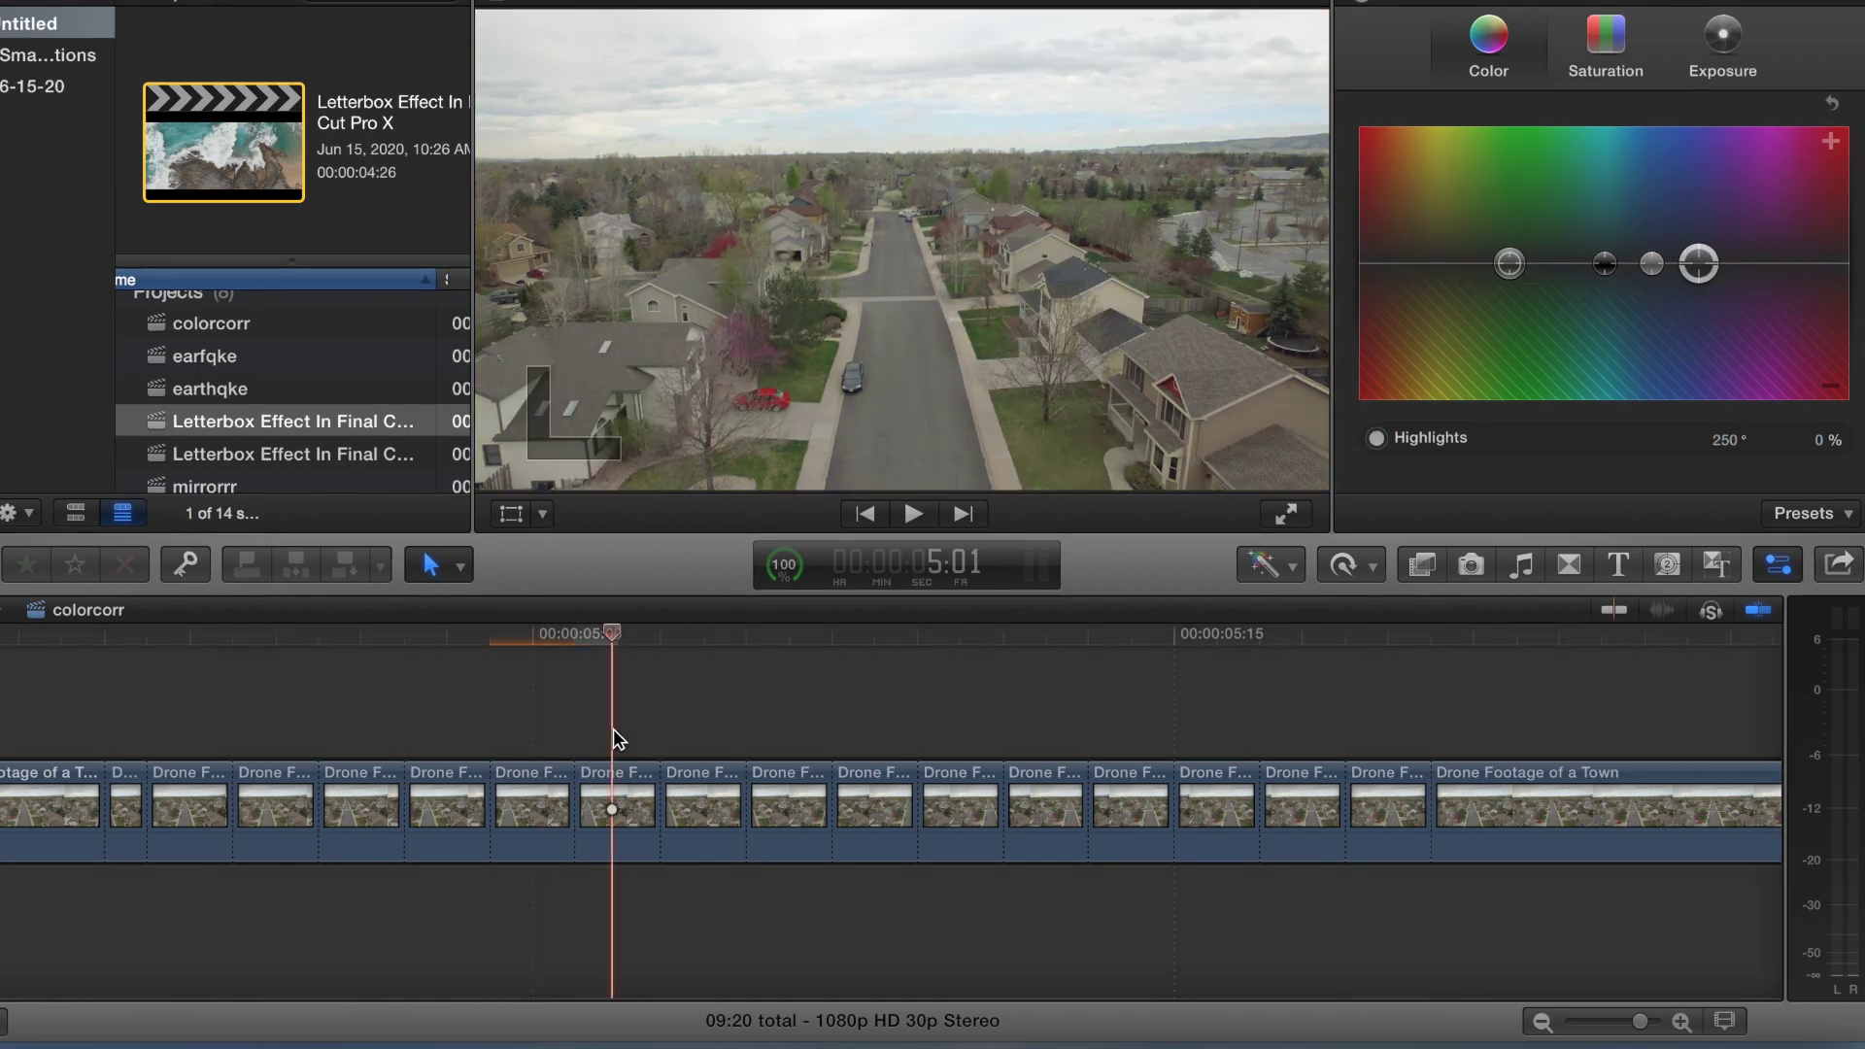
{"action": "left_click", "coordinate": [1698, 262]}
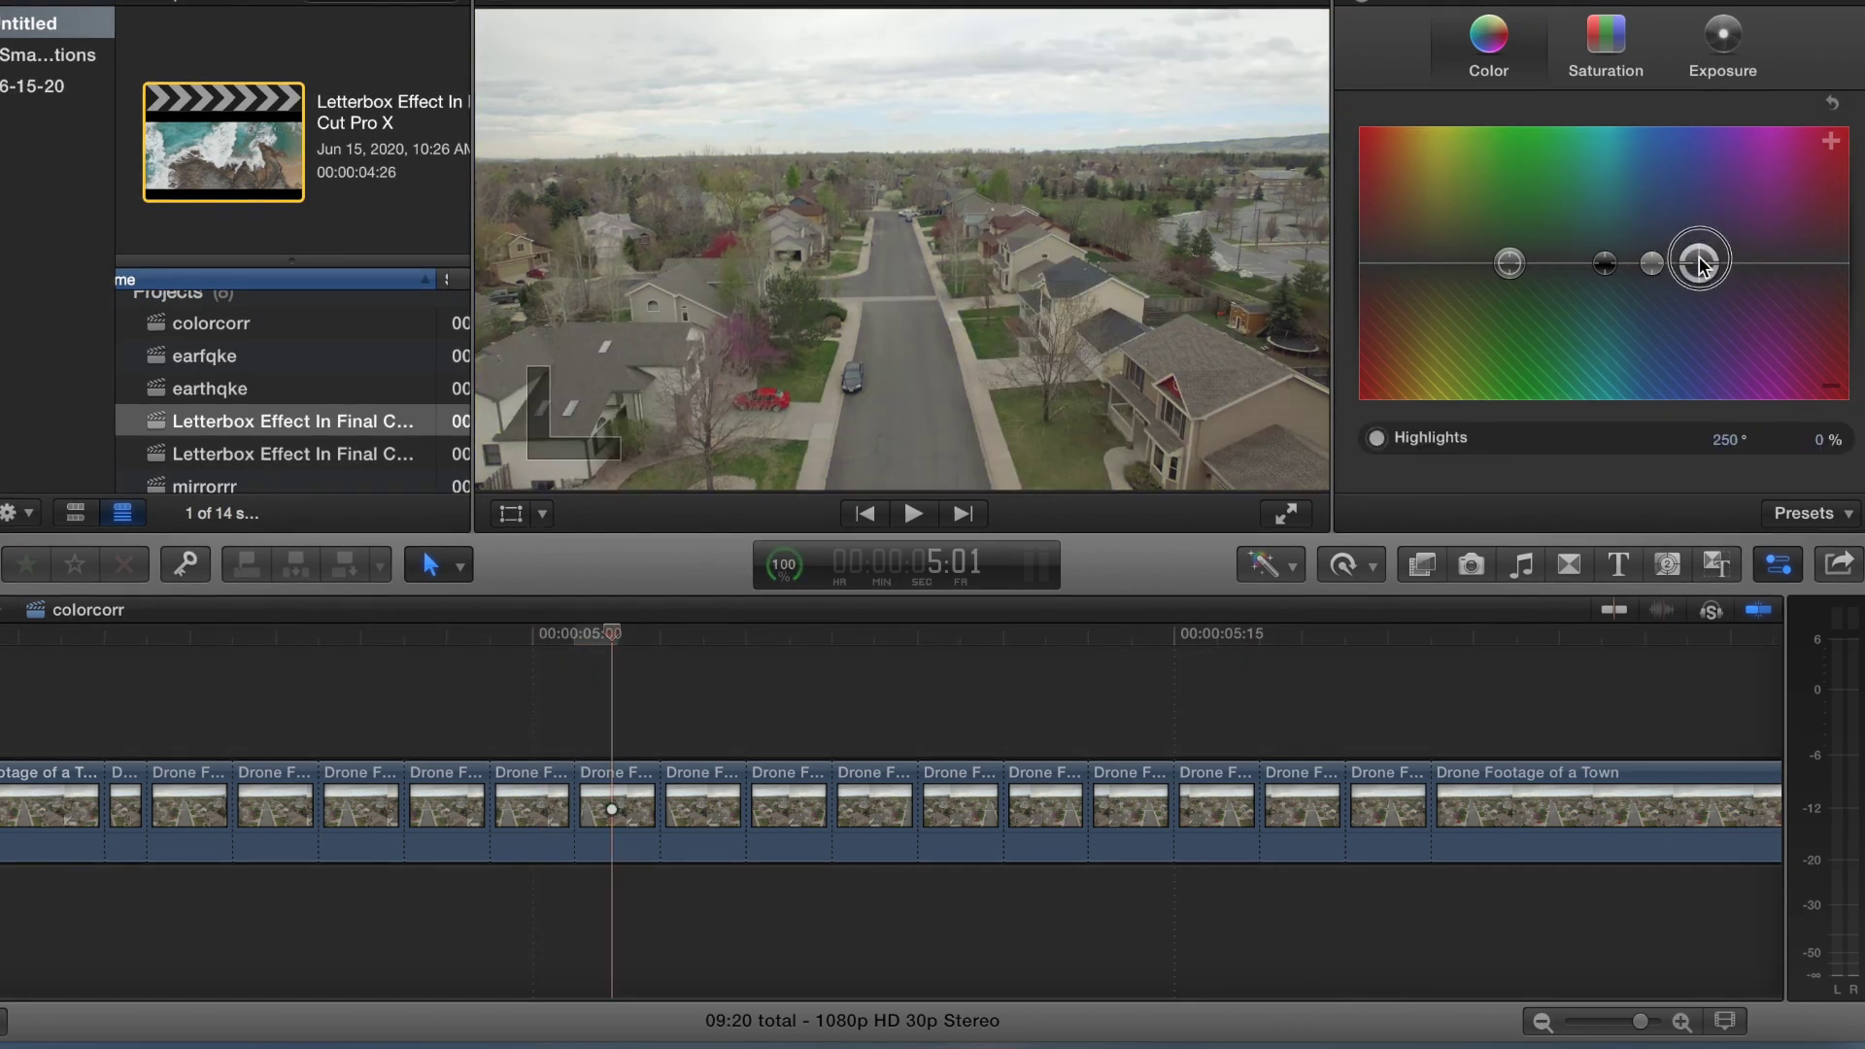
{"action": "left_click_drag", "start_coordinate": [1700, 264], "coordinate": [1792, 181]}
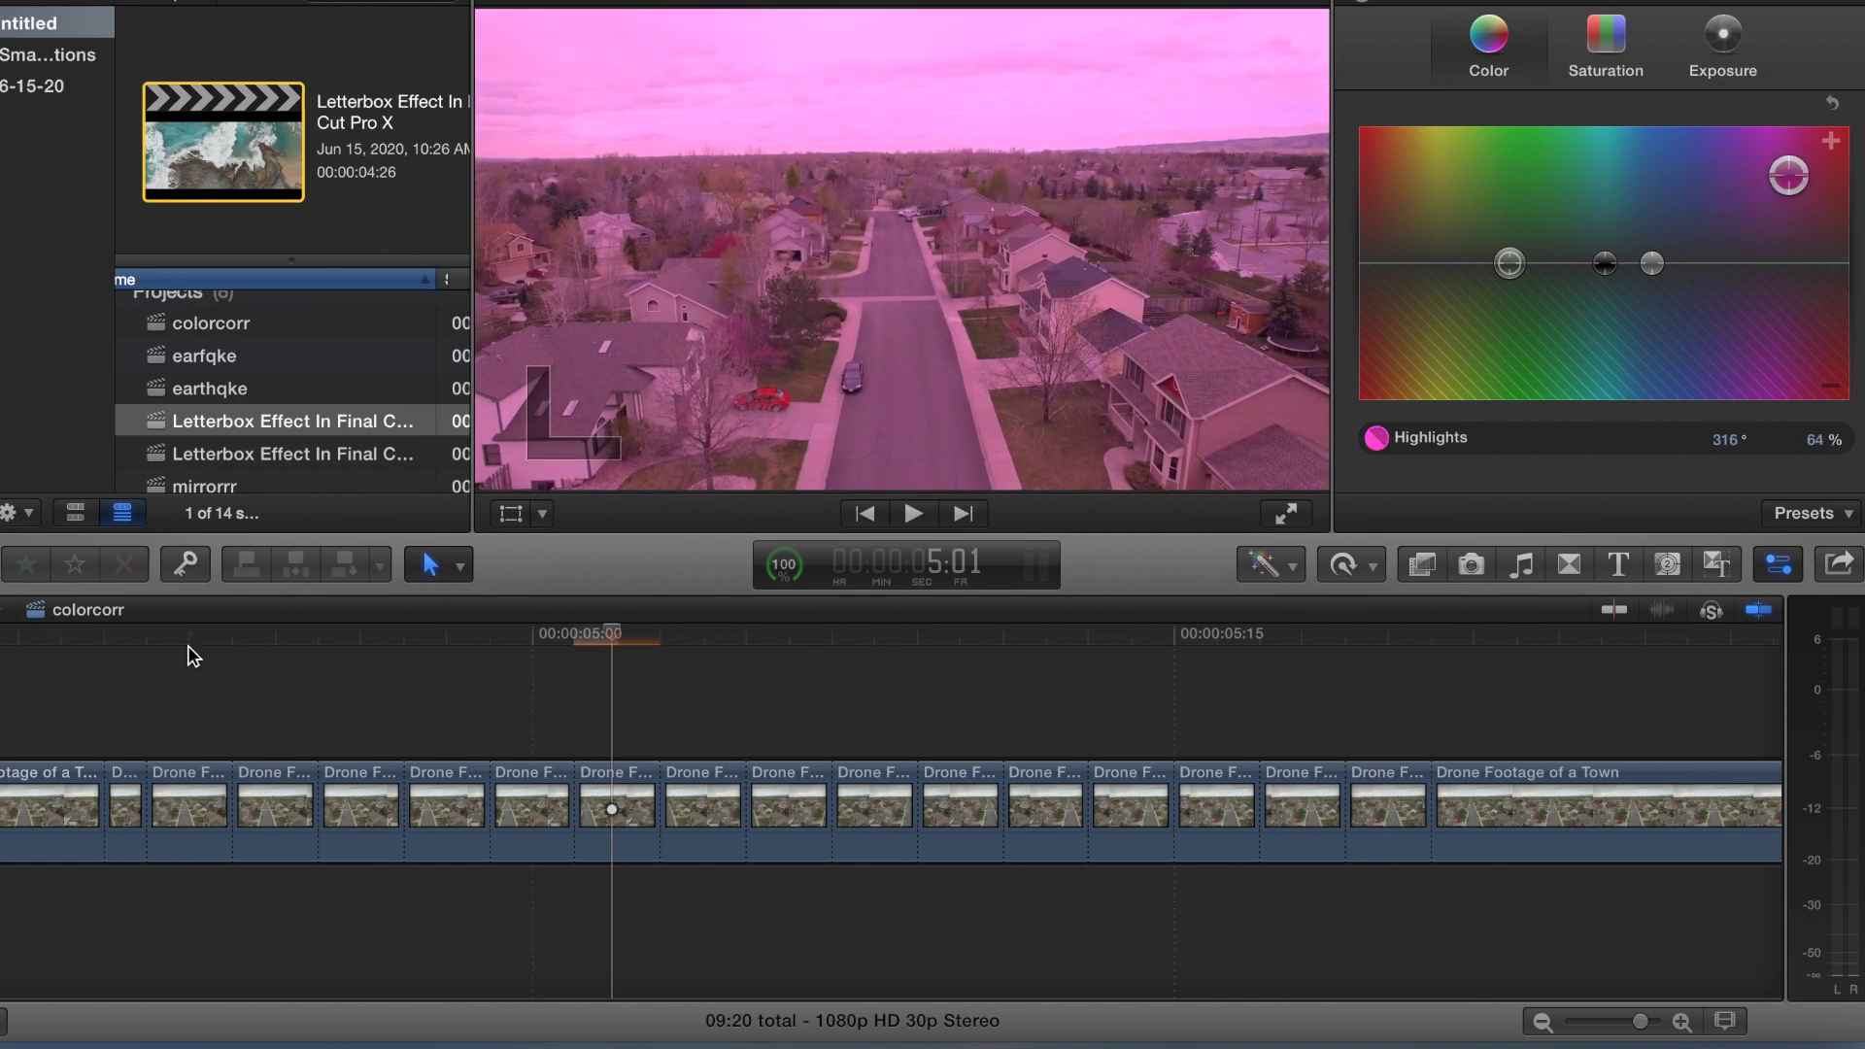
{"action": "scroll", "coordinate": [190, 645], "scroll_direction": "left", "scroll_amount": 3}
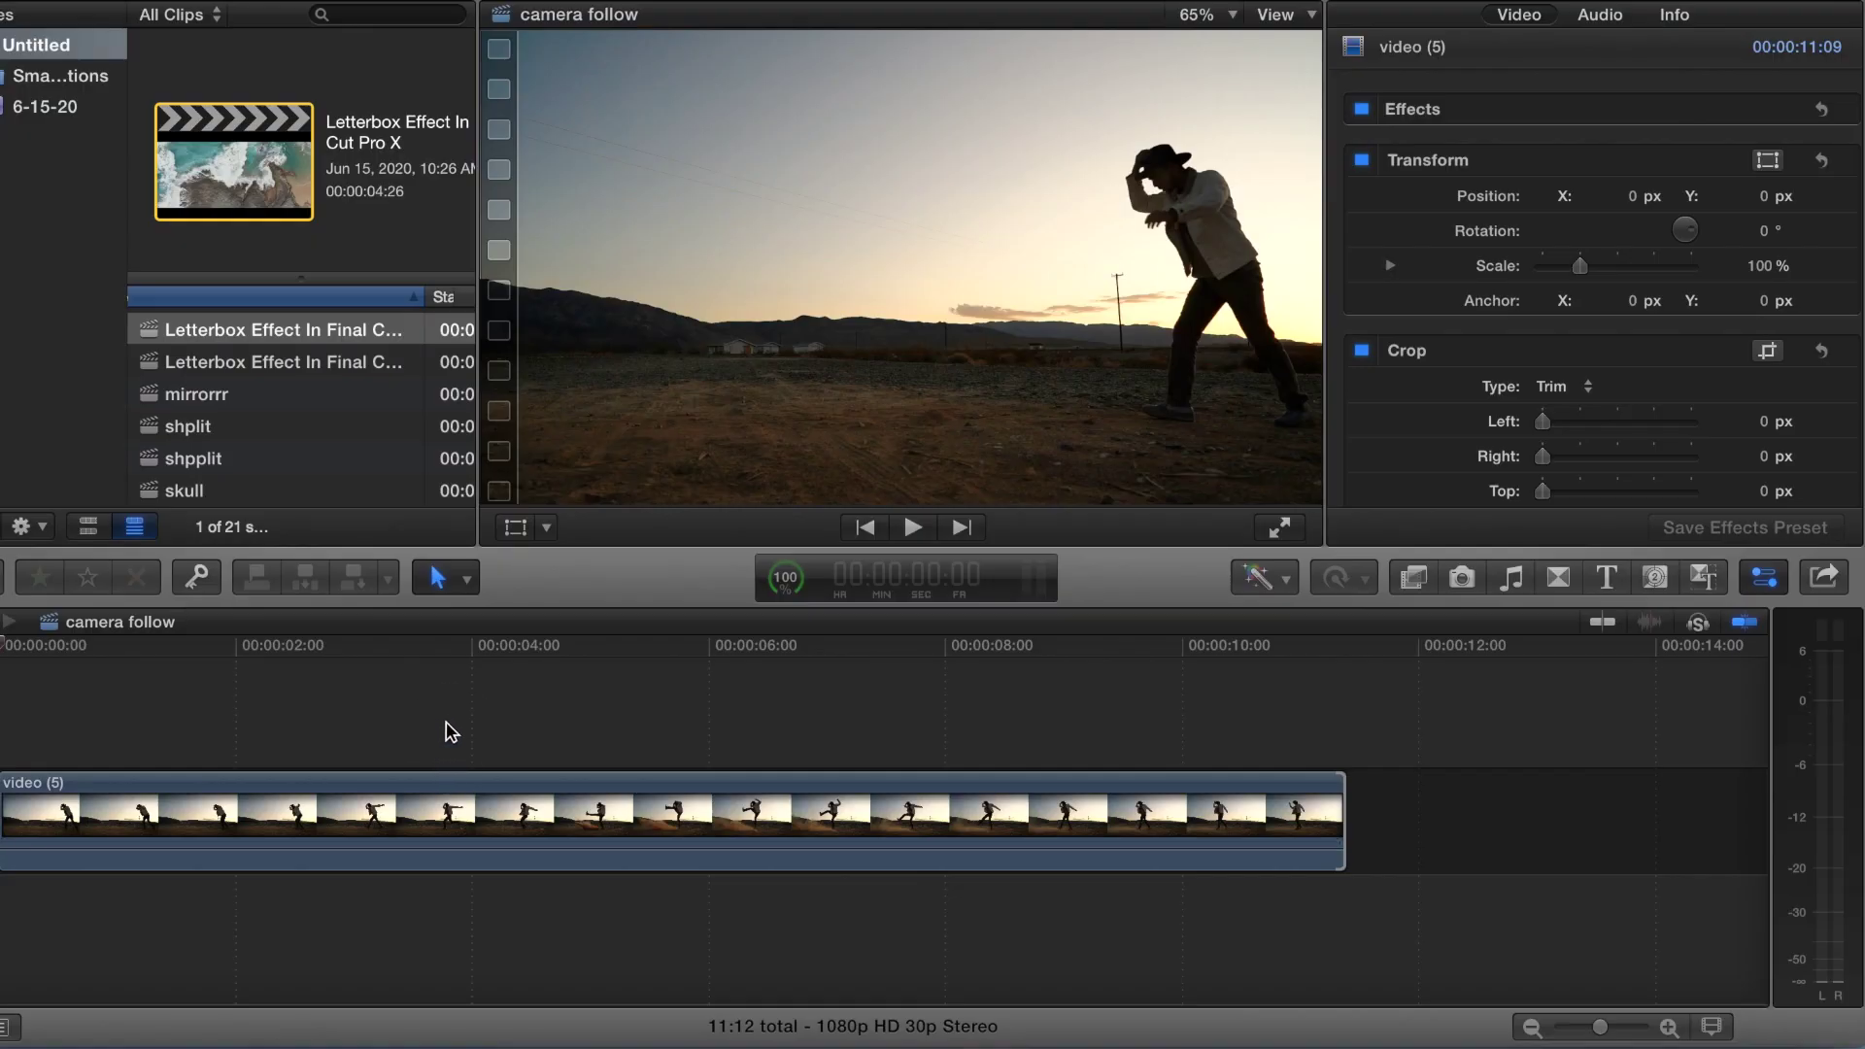
In the camera follow project, cut the clip at 4:06, just before the man's kick
{"action": "left_click", "coordinate": [449, 728]}
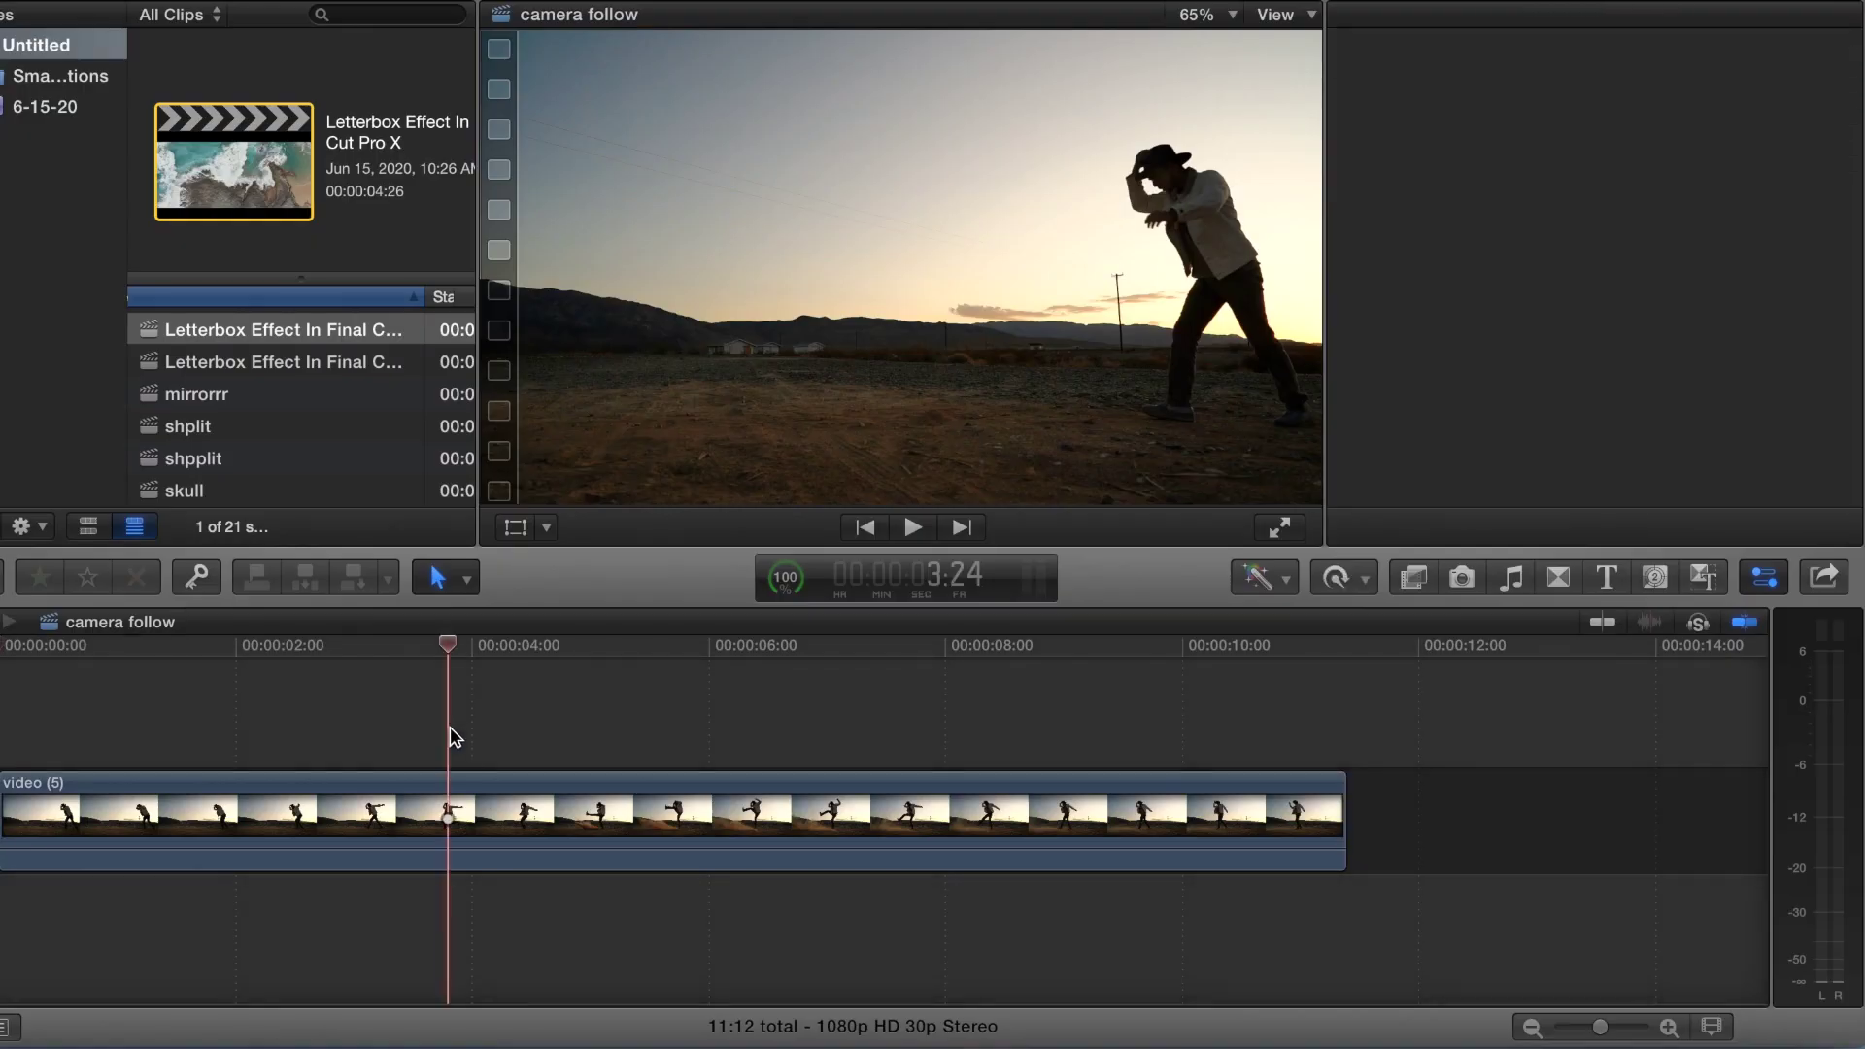
{"action": "left_click", "coordinate": [587, 750]}
{"action": "key", "text": "Left"}
{"action": "key", "text": "Left"}
{"action": "key", "text": "Left"}
{"action": "key", "text": "Left"}
{"action": "key", "text": "Left"}
{"action": "key", "text": "Left"}
{"action": "key", "text": "Left"}
{"action": "key", "text": "Left"}
{"action": "key", "text": "Left"}
{"action": "key", "text": "Left"}
{"action": "key", "text": "Left"}
{"action": "key", "text": "Left"}
{"action": "key", "text": "Left"}
{"action": "key", "text": "Left"}
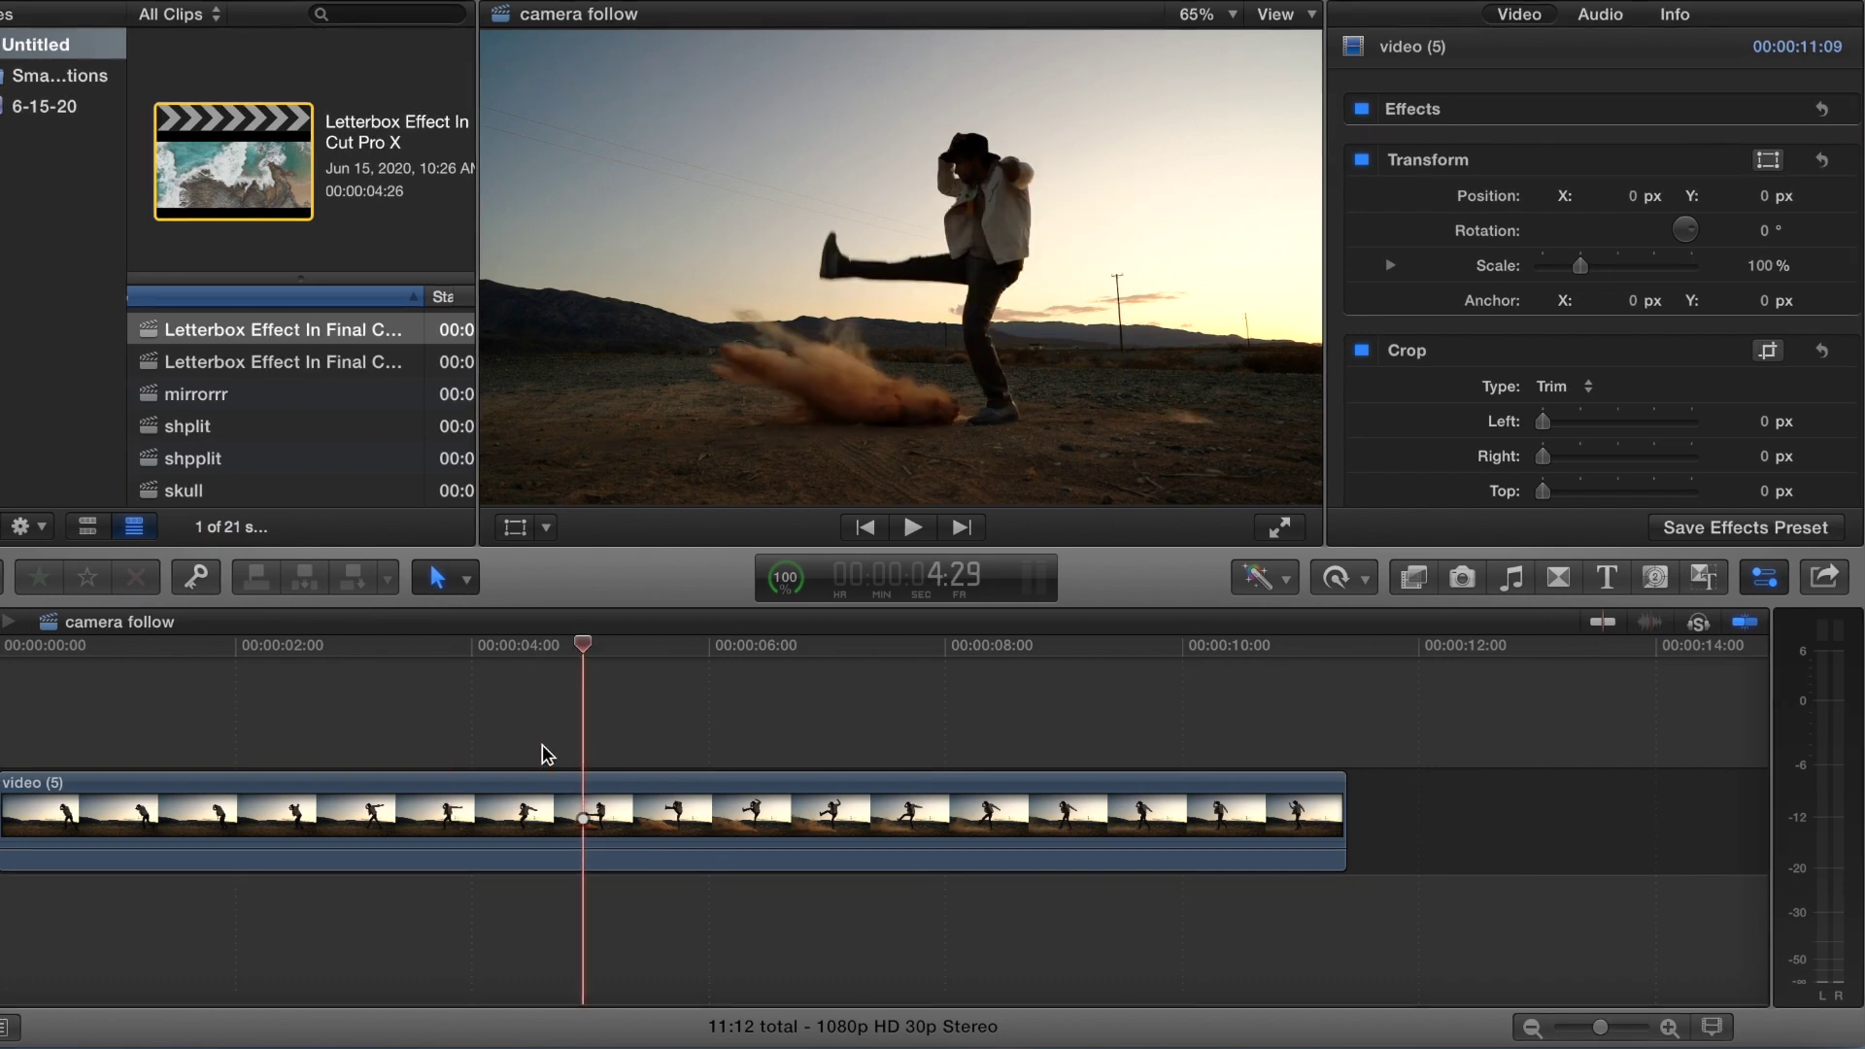
{"action": "key", "text": "Left"}
{"action": "key", "text": "Left"}
{"action": "key", "text": "Left"}
{"action": "key", "text": "Left"}
{"action": "key", "text": "Left"}
{"action": "key", "text": "Left"}
{"action": "key", "text": "Left"}
{"action": "key", "text": "Left"}
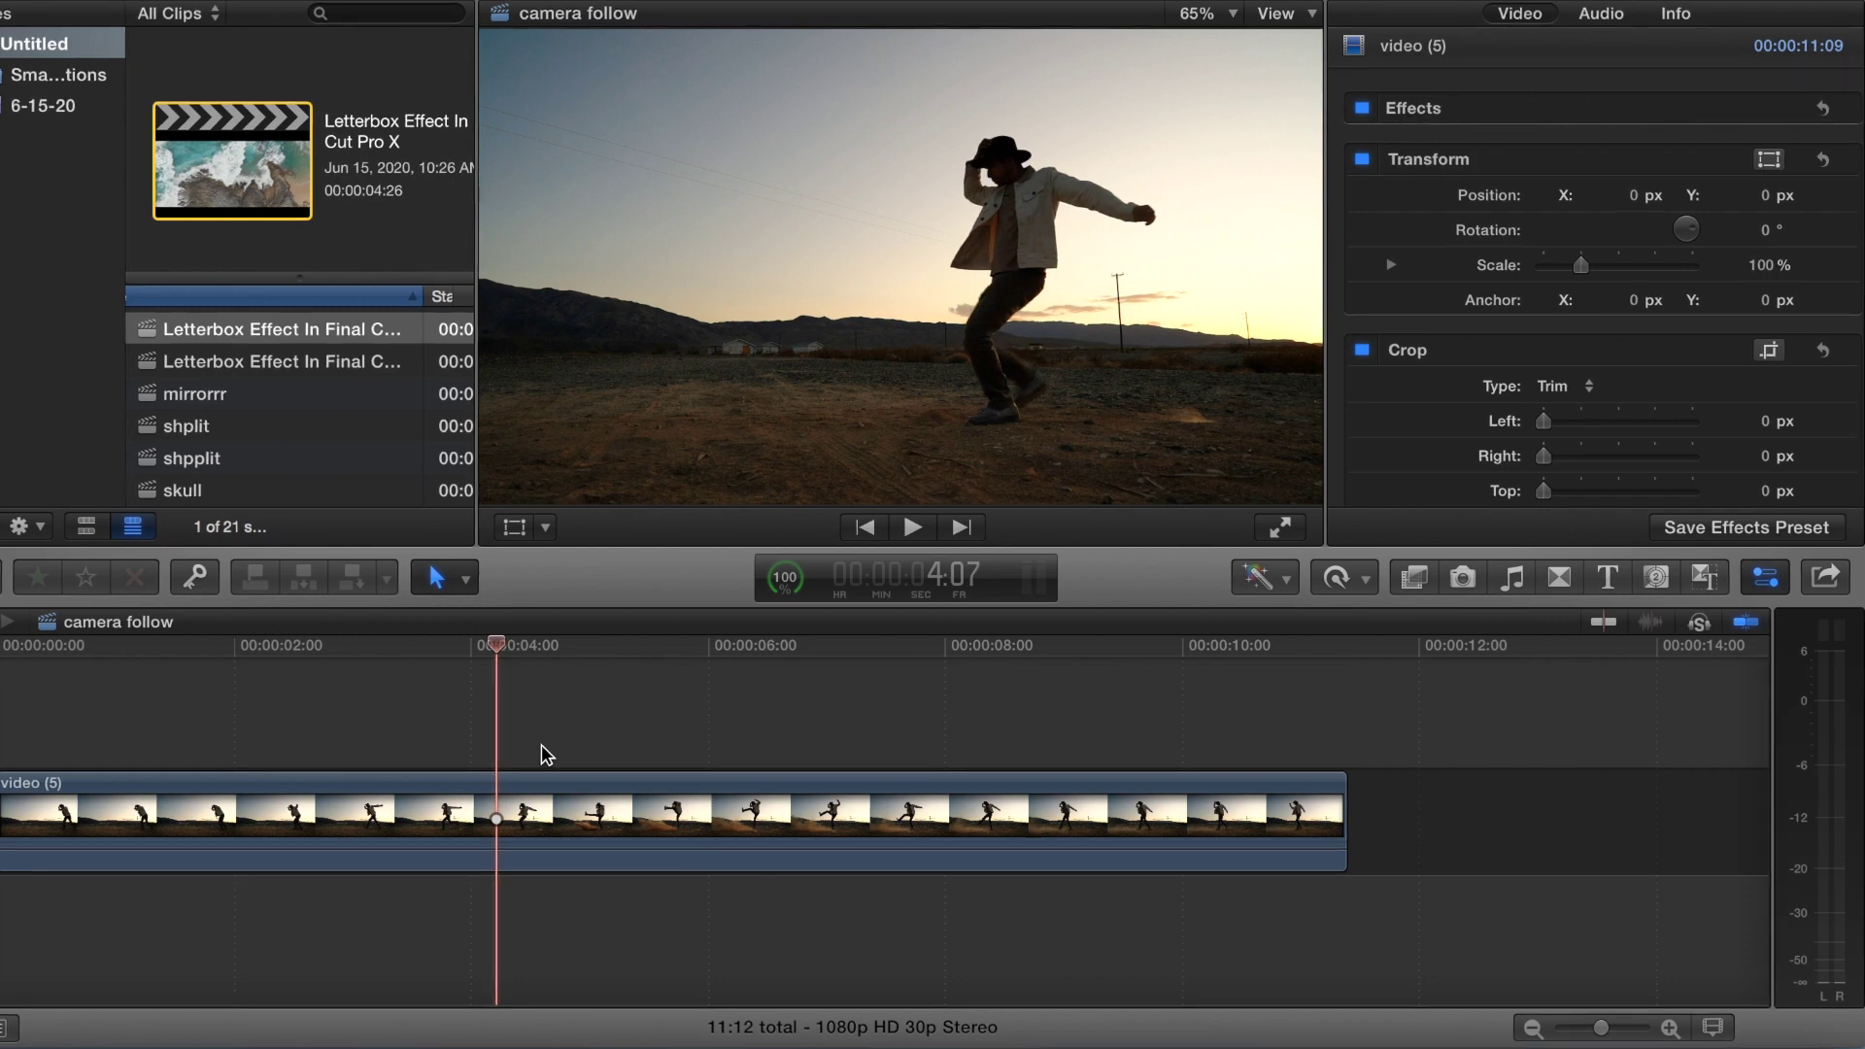
{"action": "key", "text": "Left"}
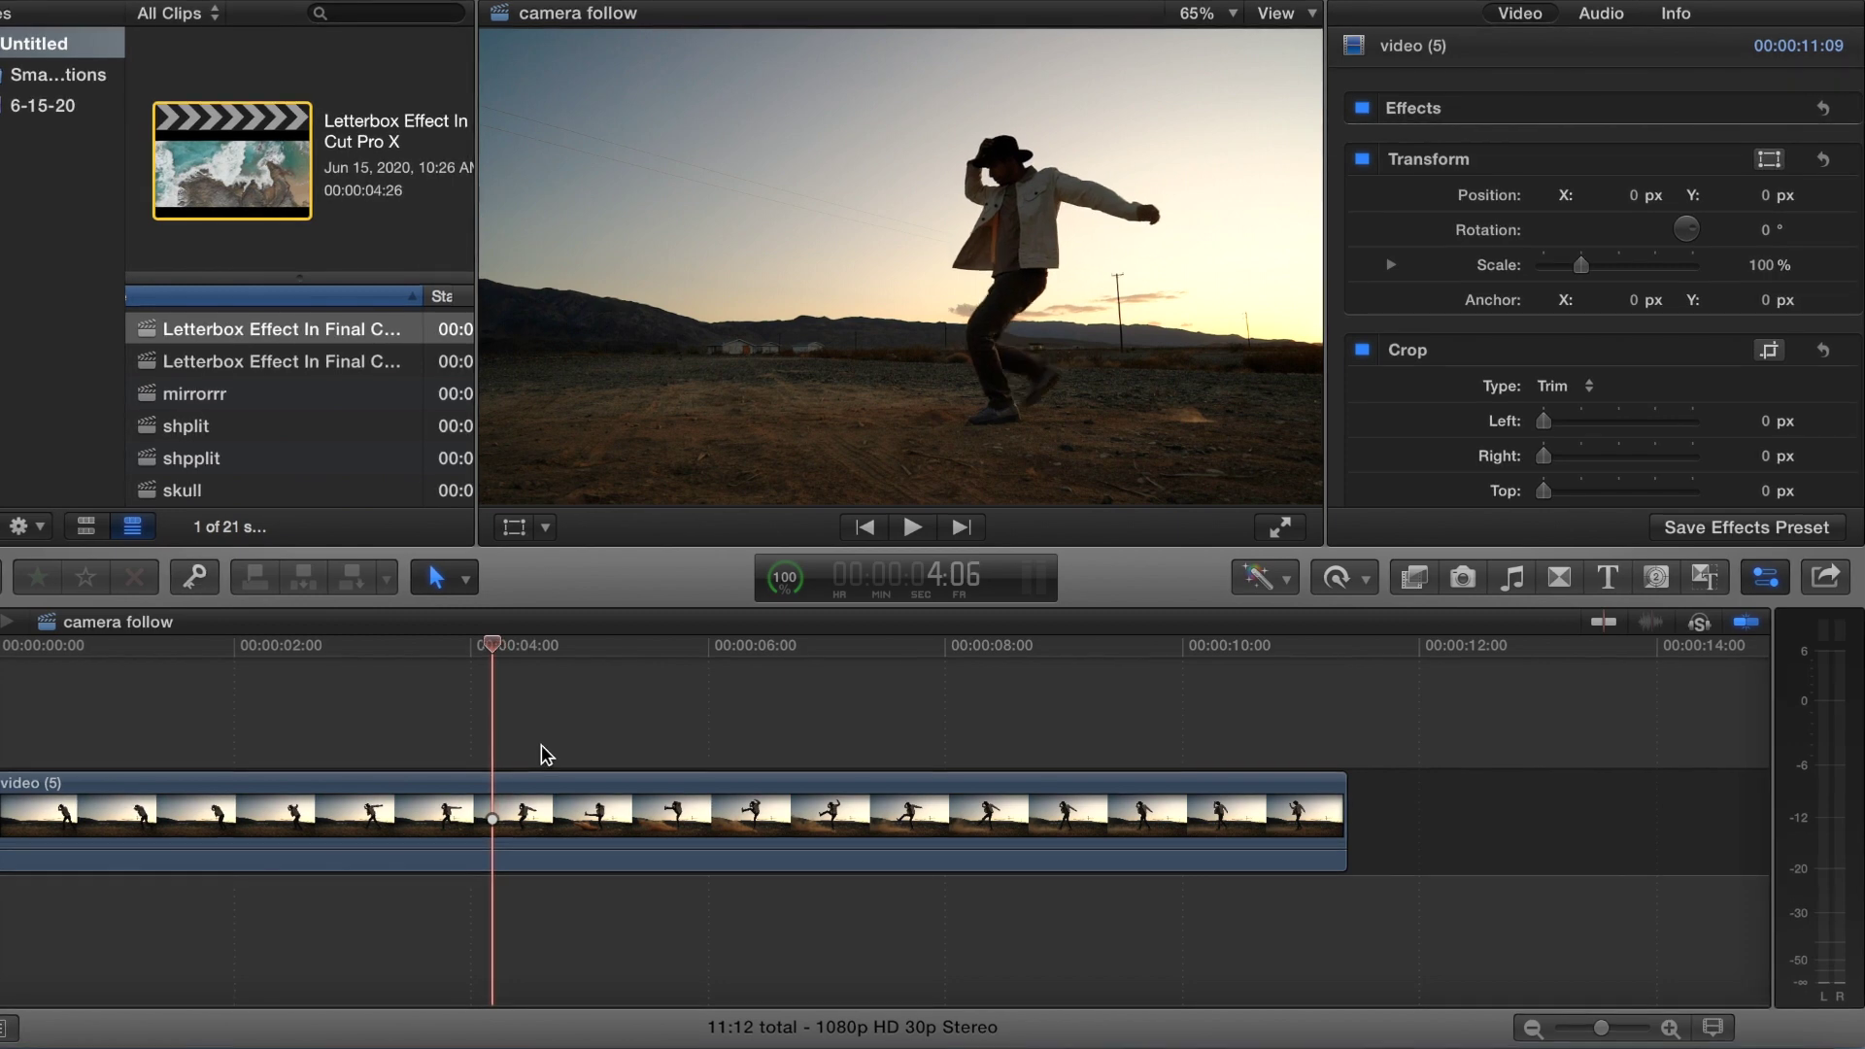
{"action": "left_click", "coordinate": [526, 821]}
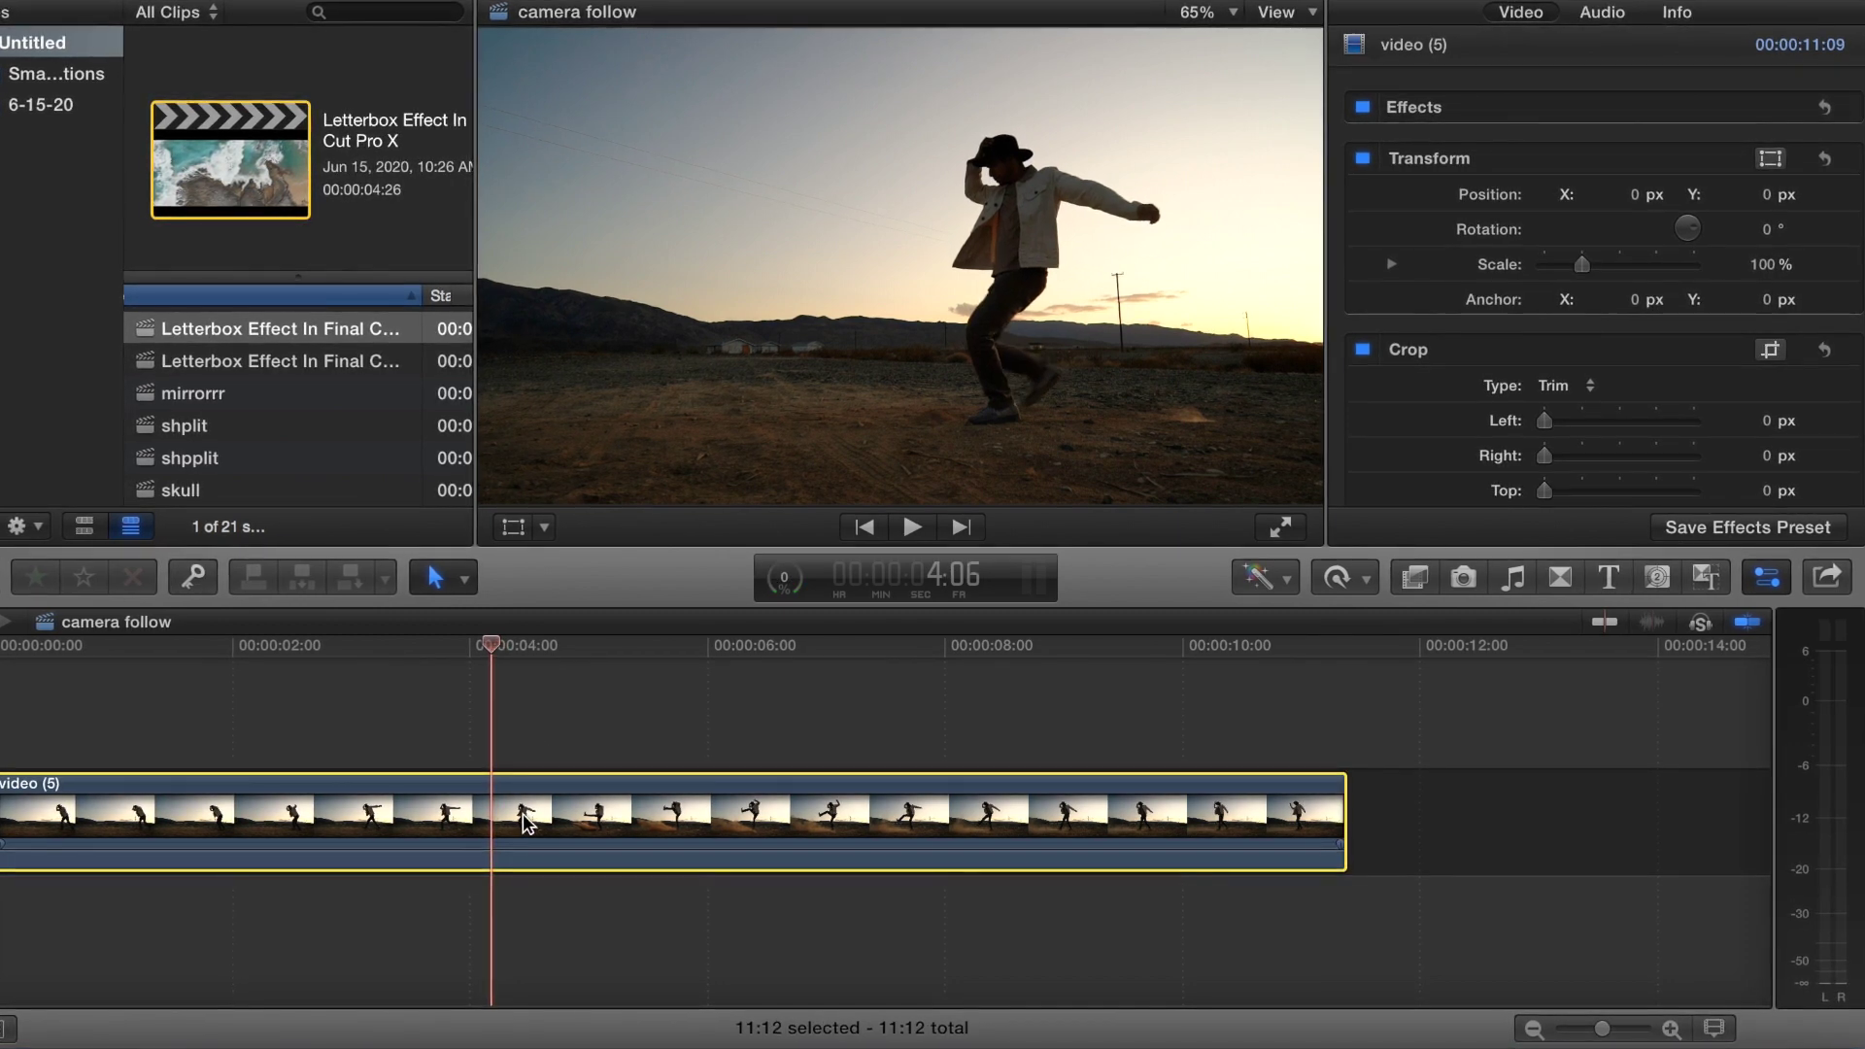
{"action": "key", "text": "super+b"}
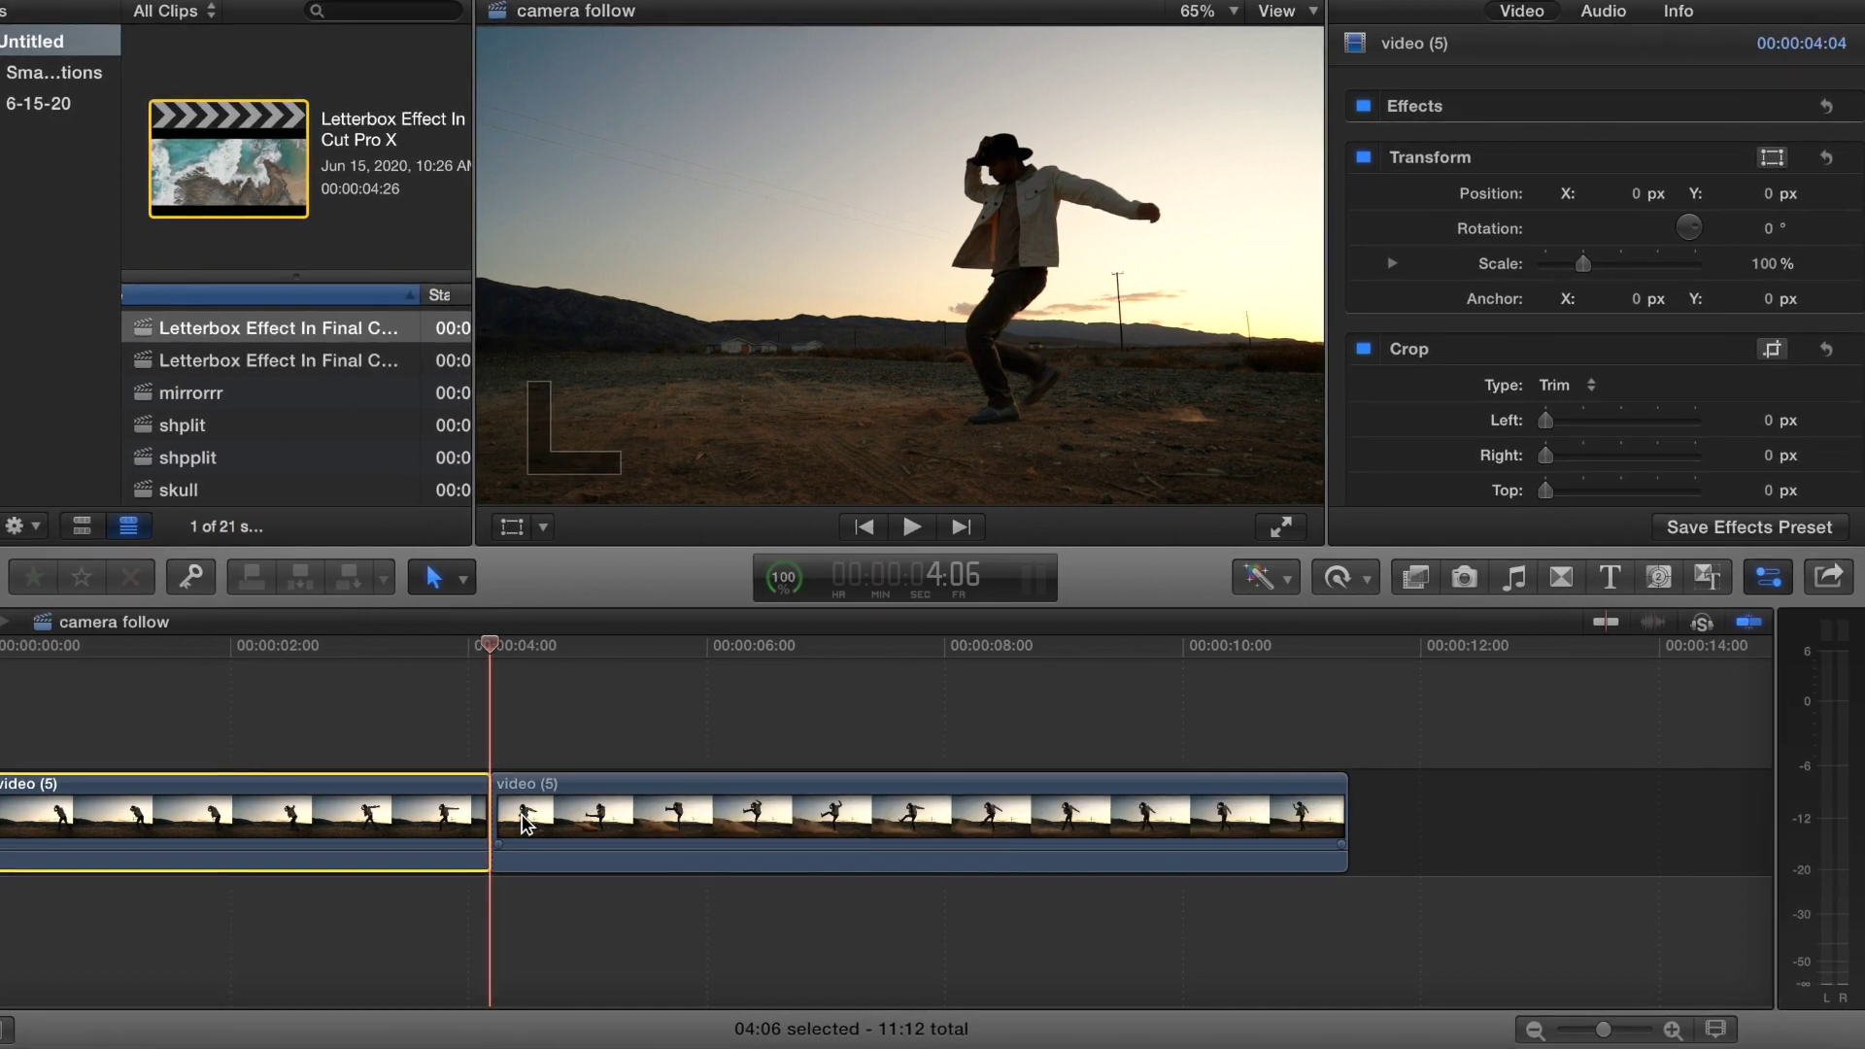
Play on to the raised leg and cut the remaining clip at 5:08
{"action": "key", "text": "space"}
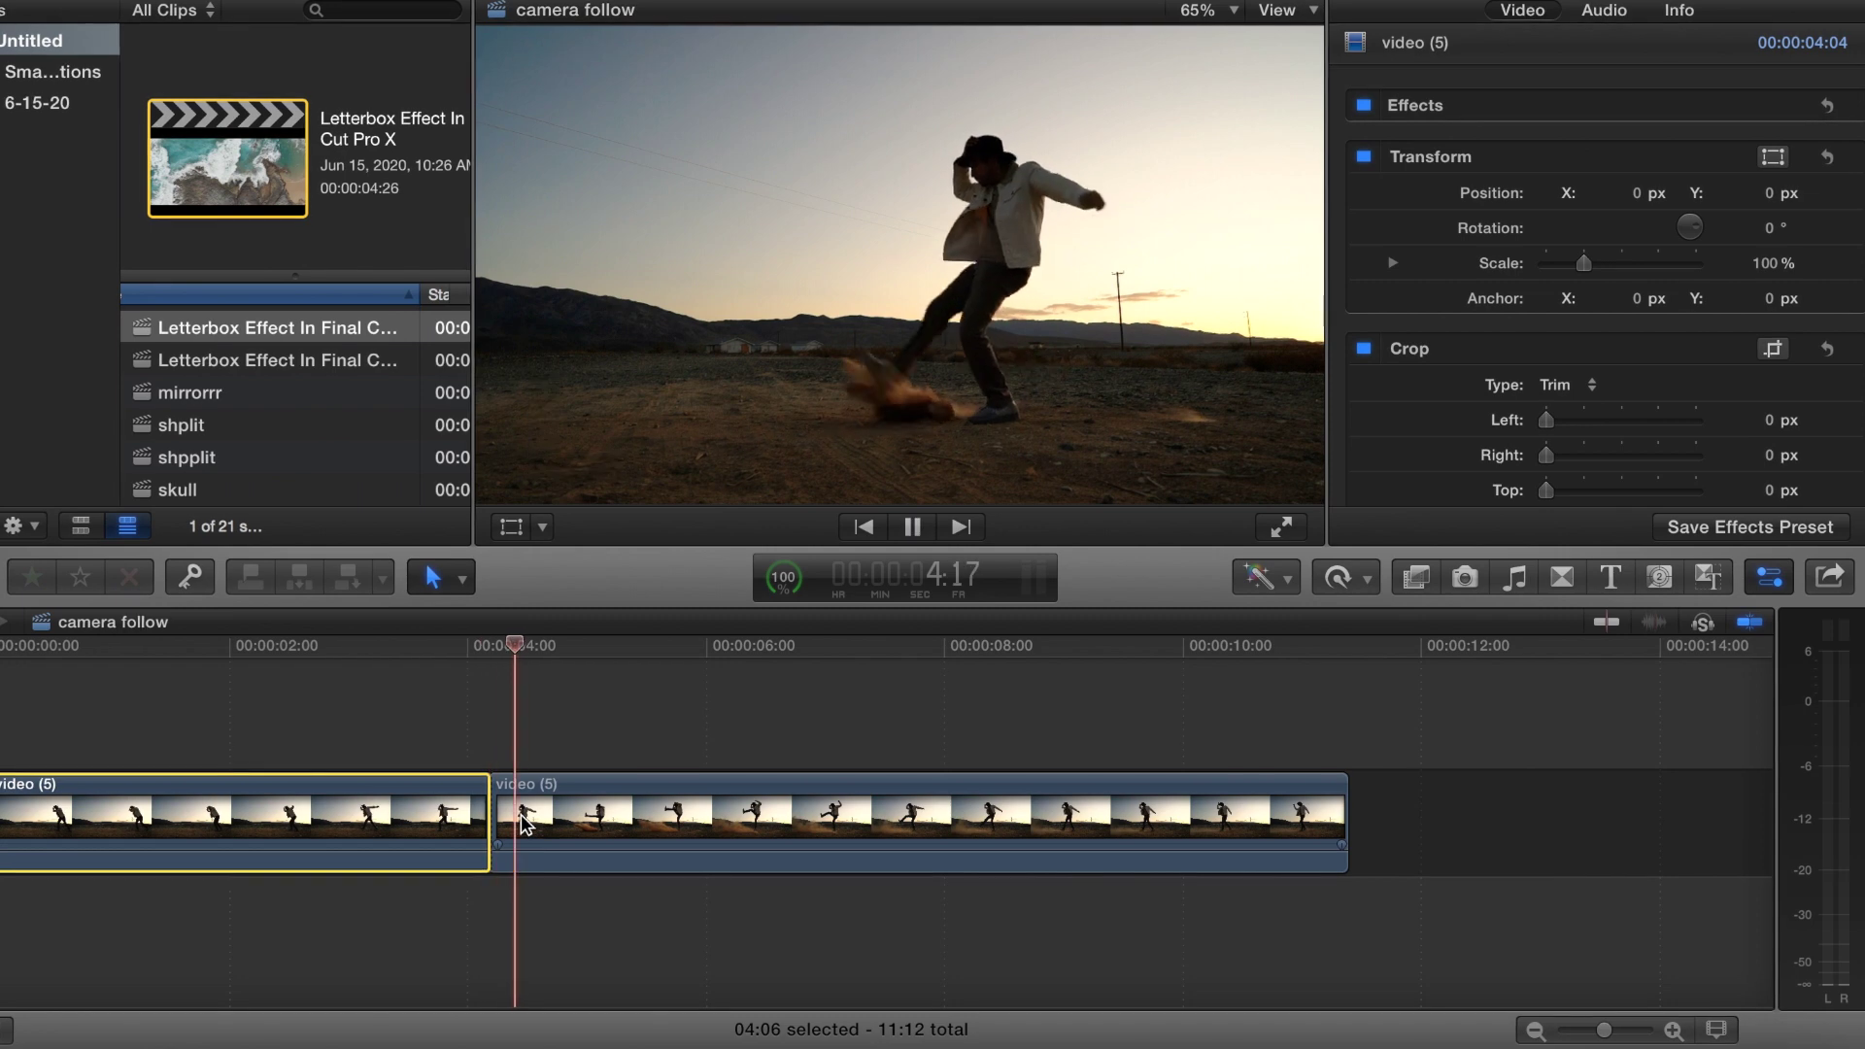
{"action": "key", "text": "space"}
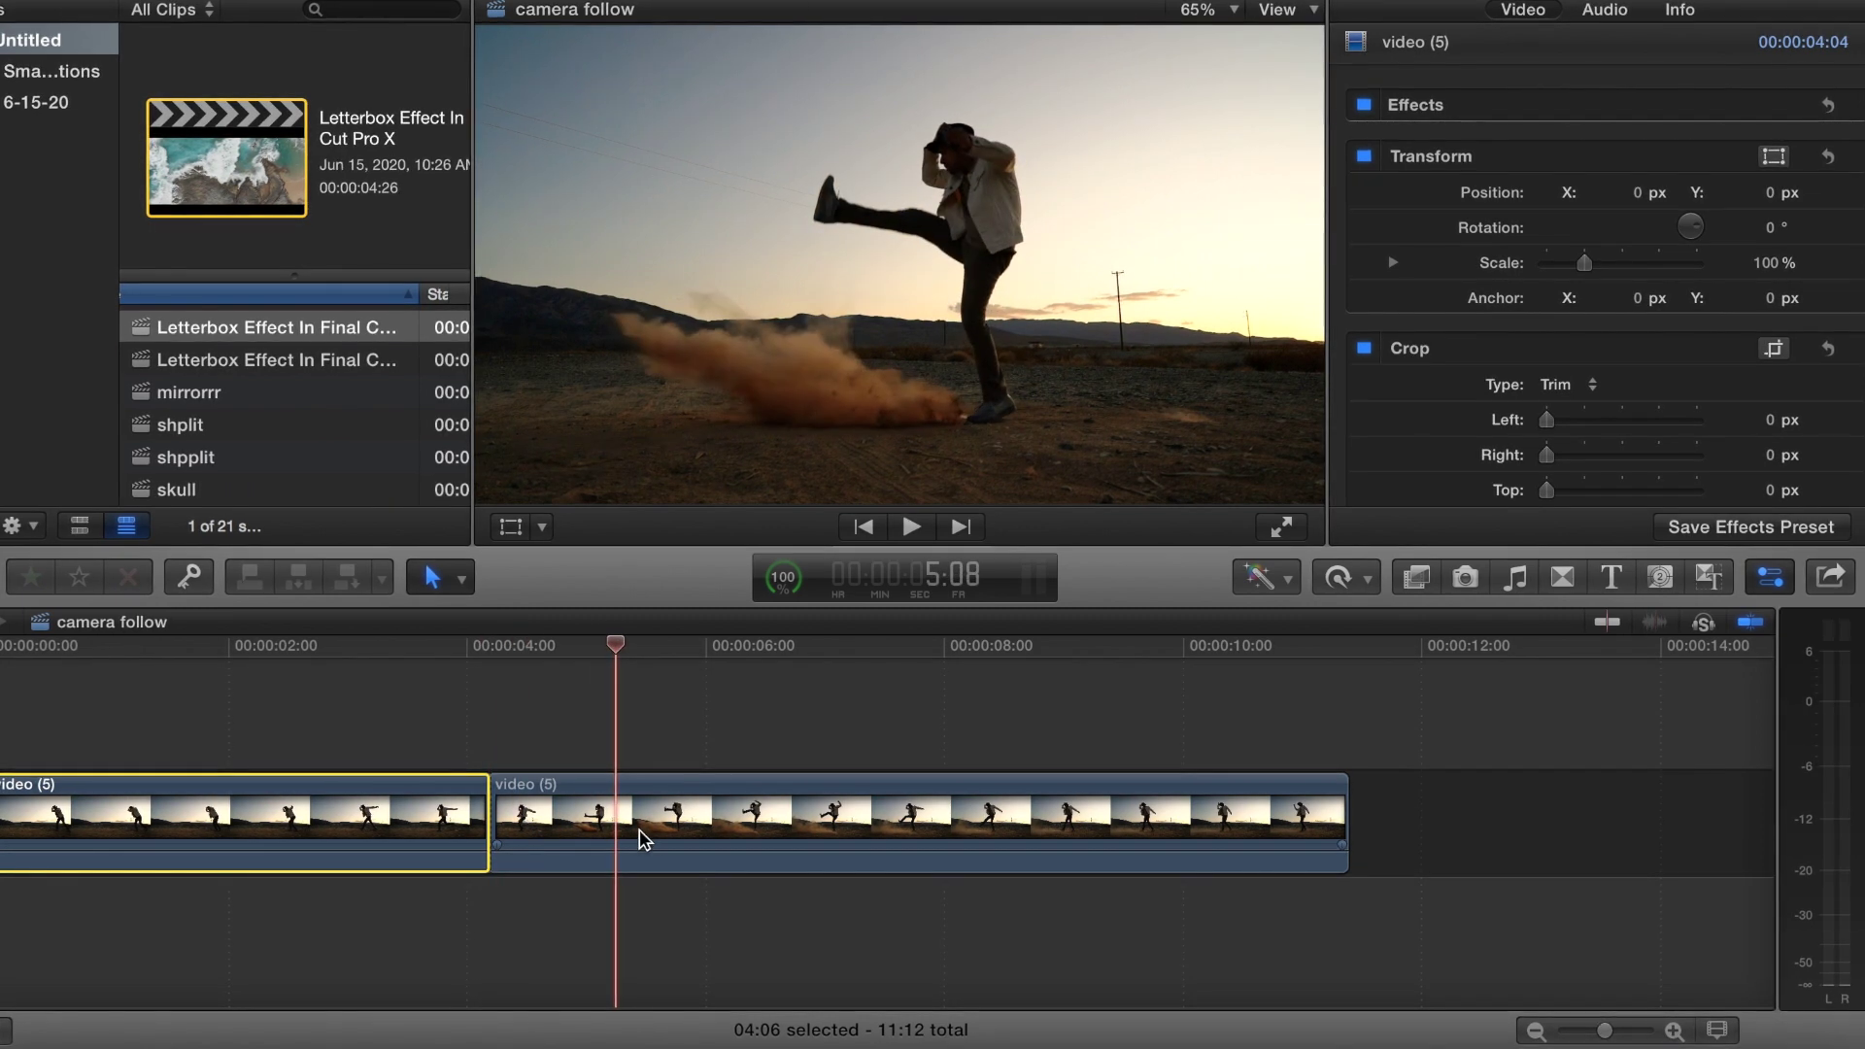
{"action": "left_click", "coordinate": [678, 839]}
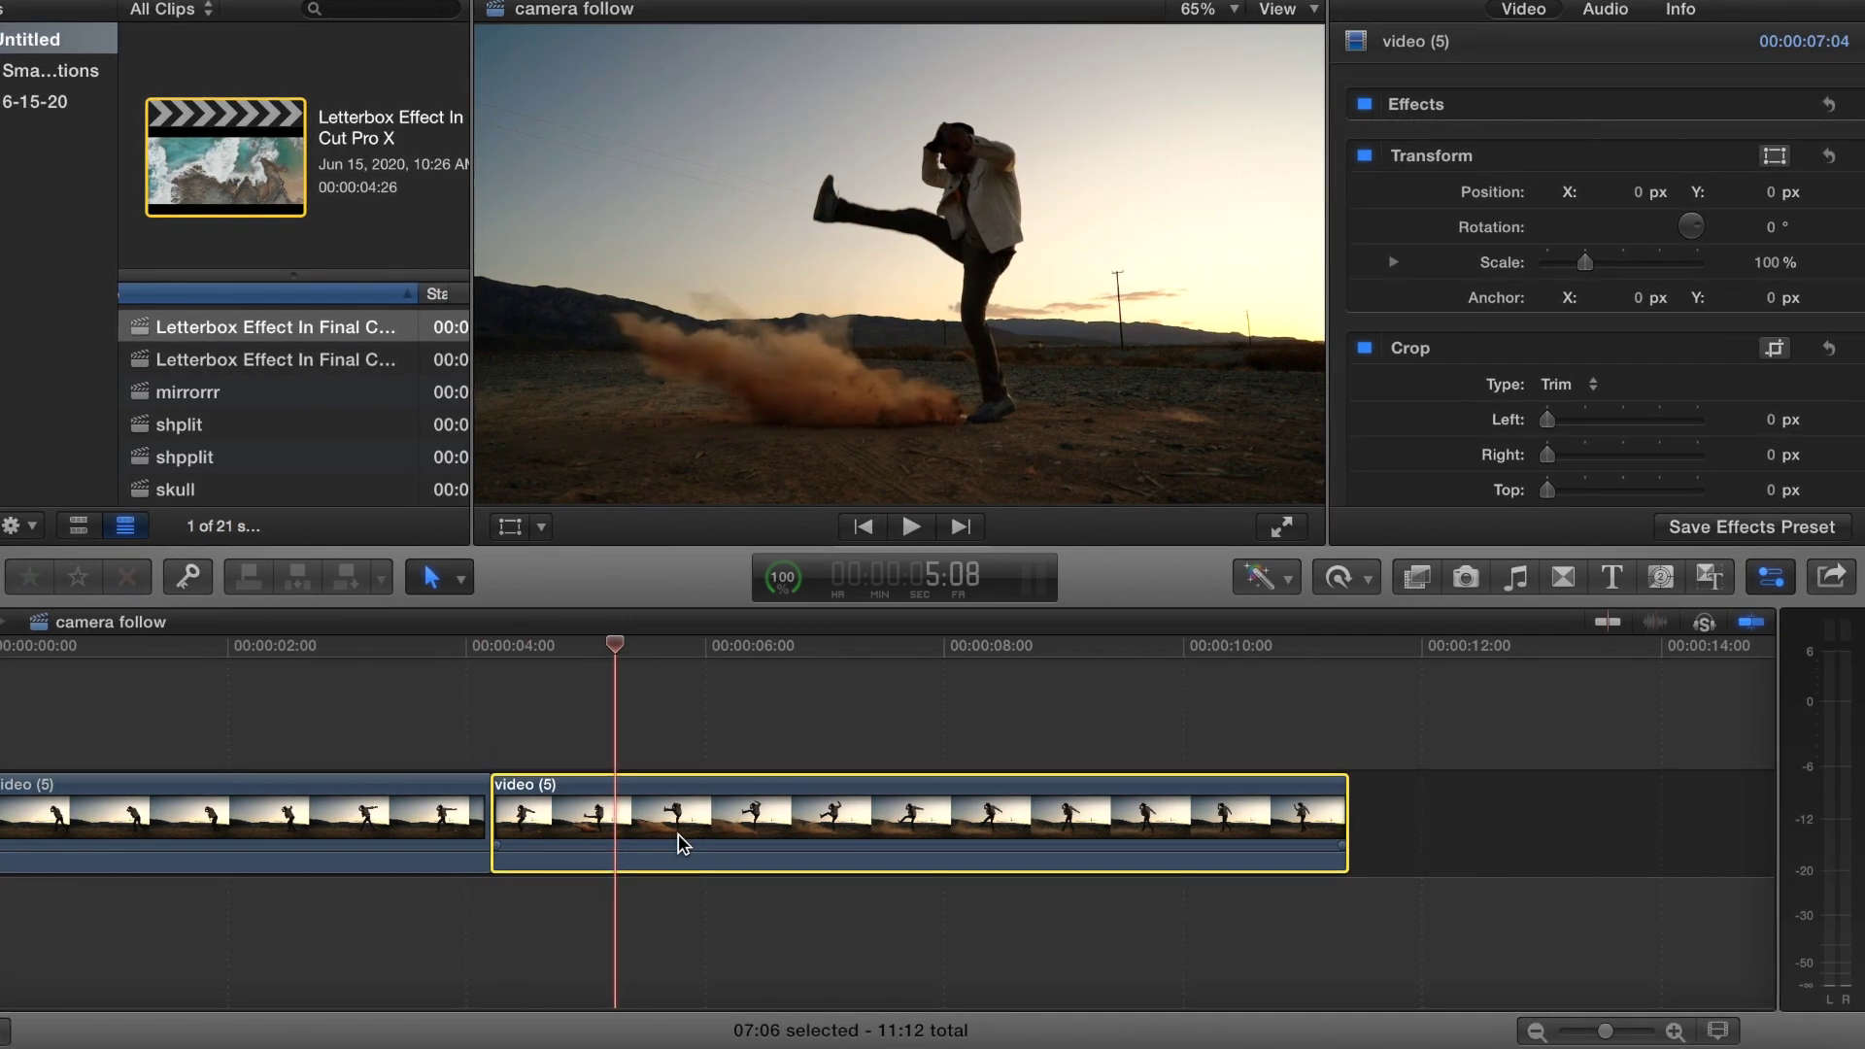
{"action": "key", "text": "super+b"}
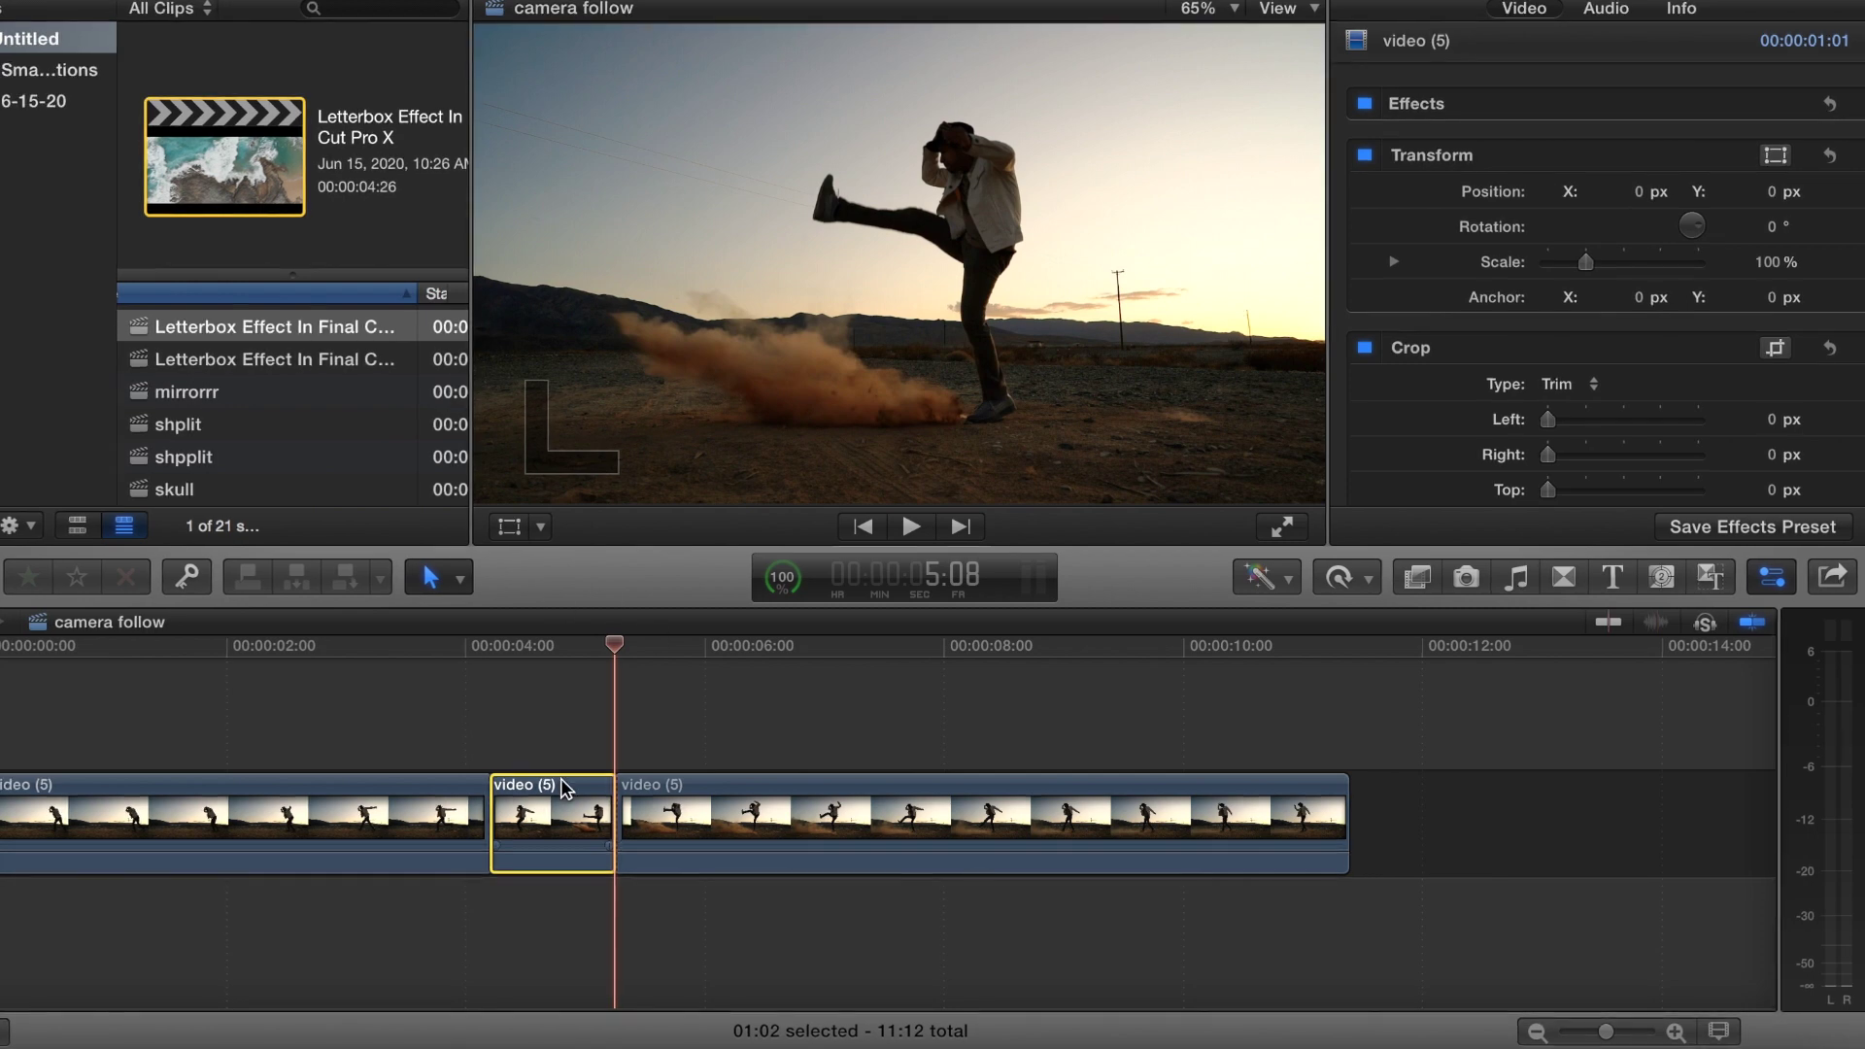
Keyframe the Transform of the middle segment at 4:06 with 200% scale and a position of about X -504.5, Y 371.9 px
{"action": "left_click", "coordinate": [494, 738]}
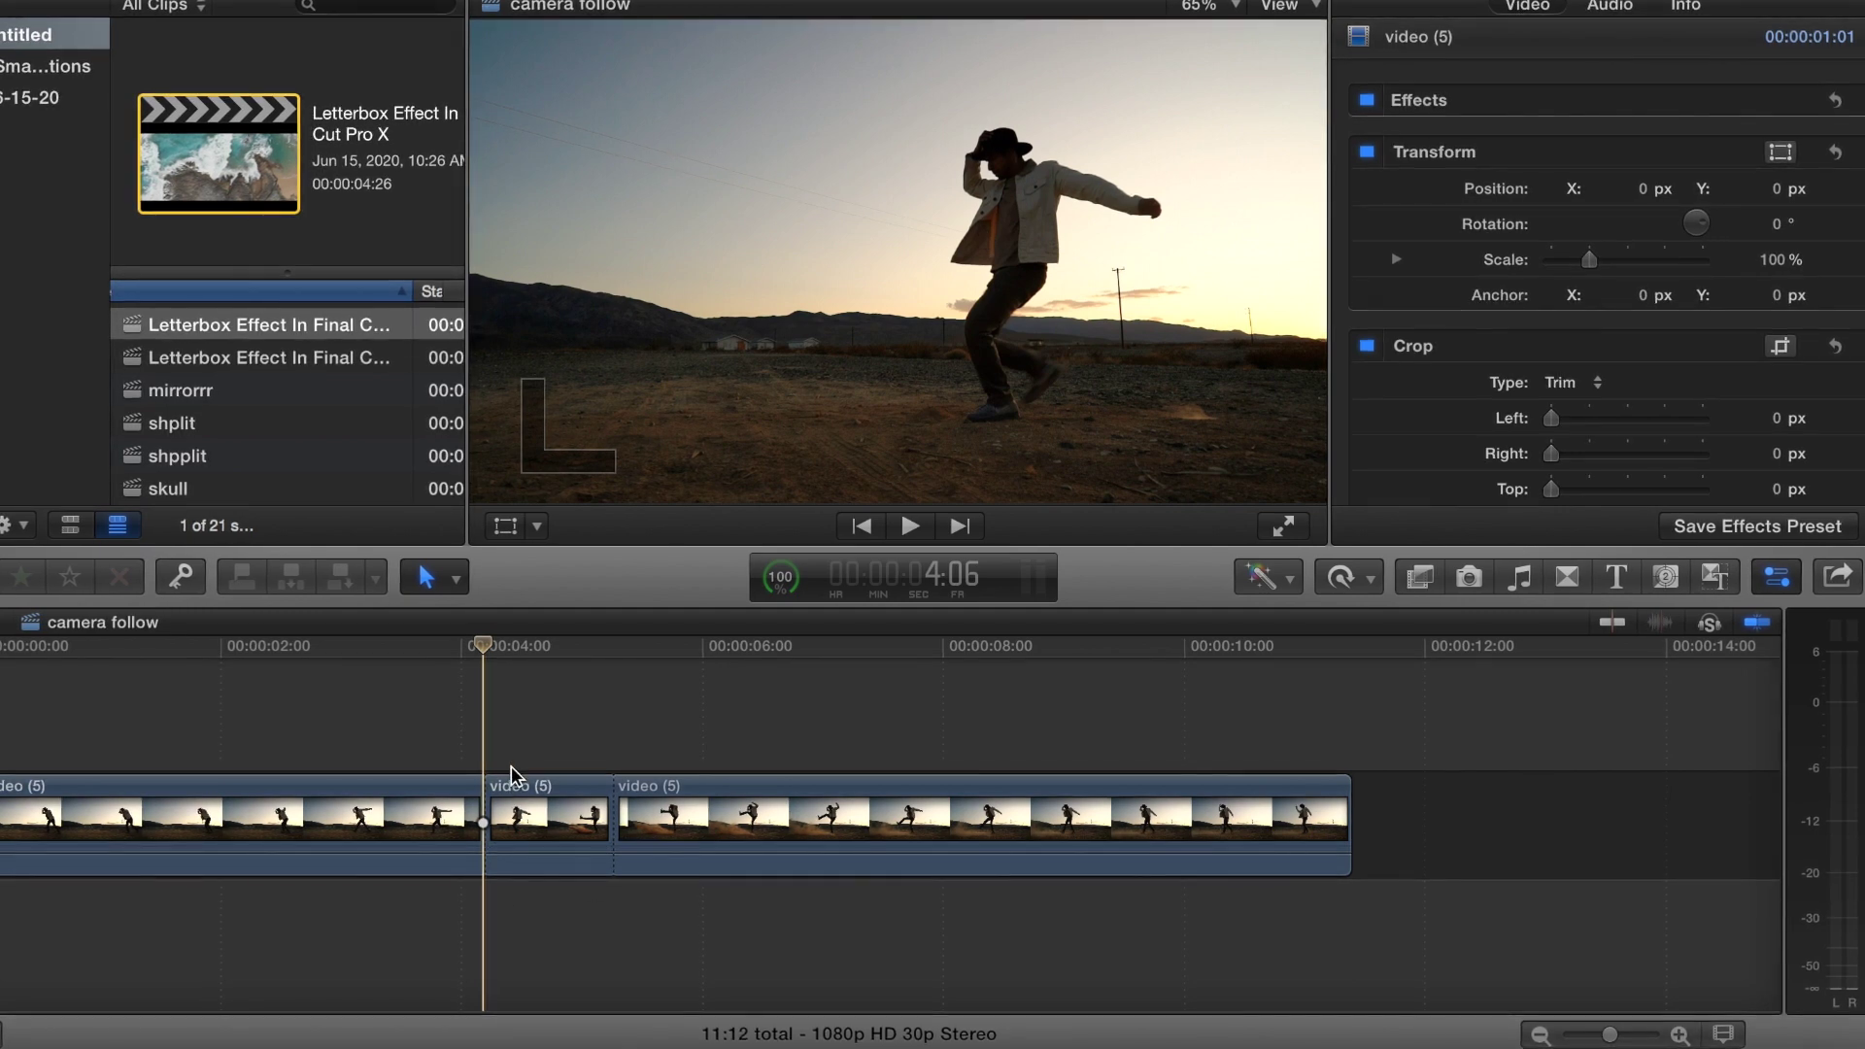
{"action": "left_click", "coordinate": [497, 823]}
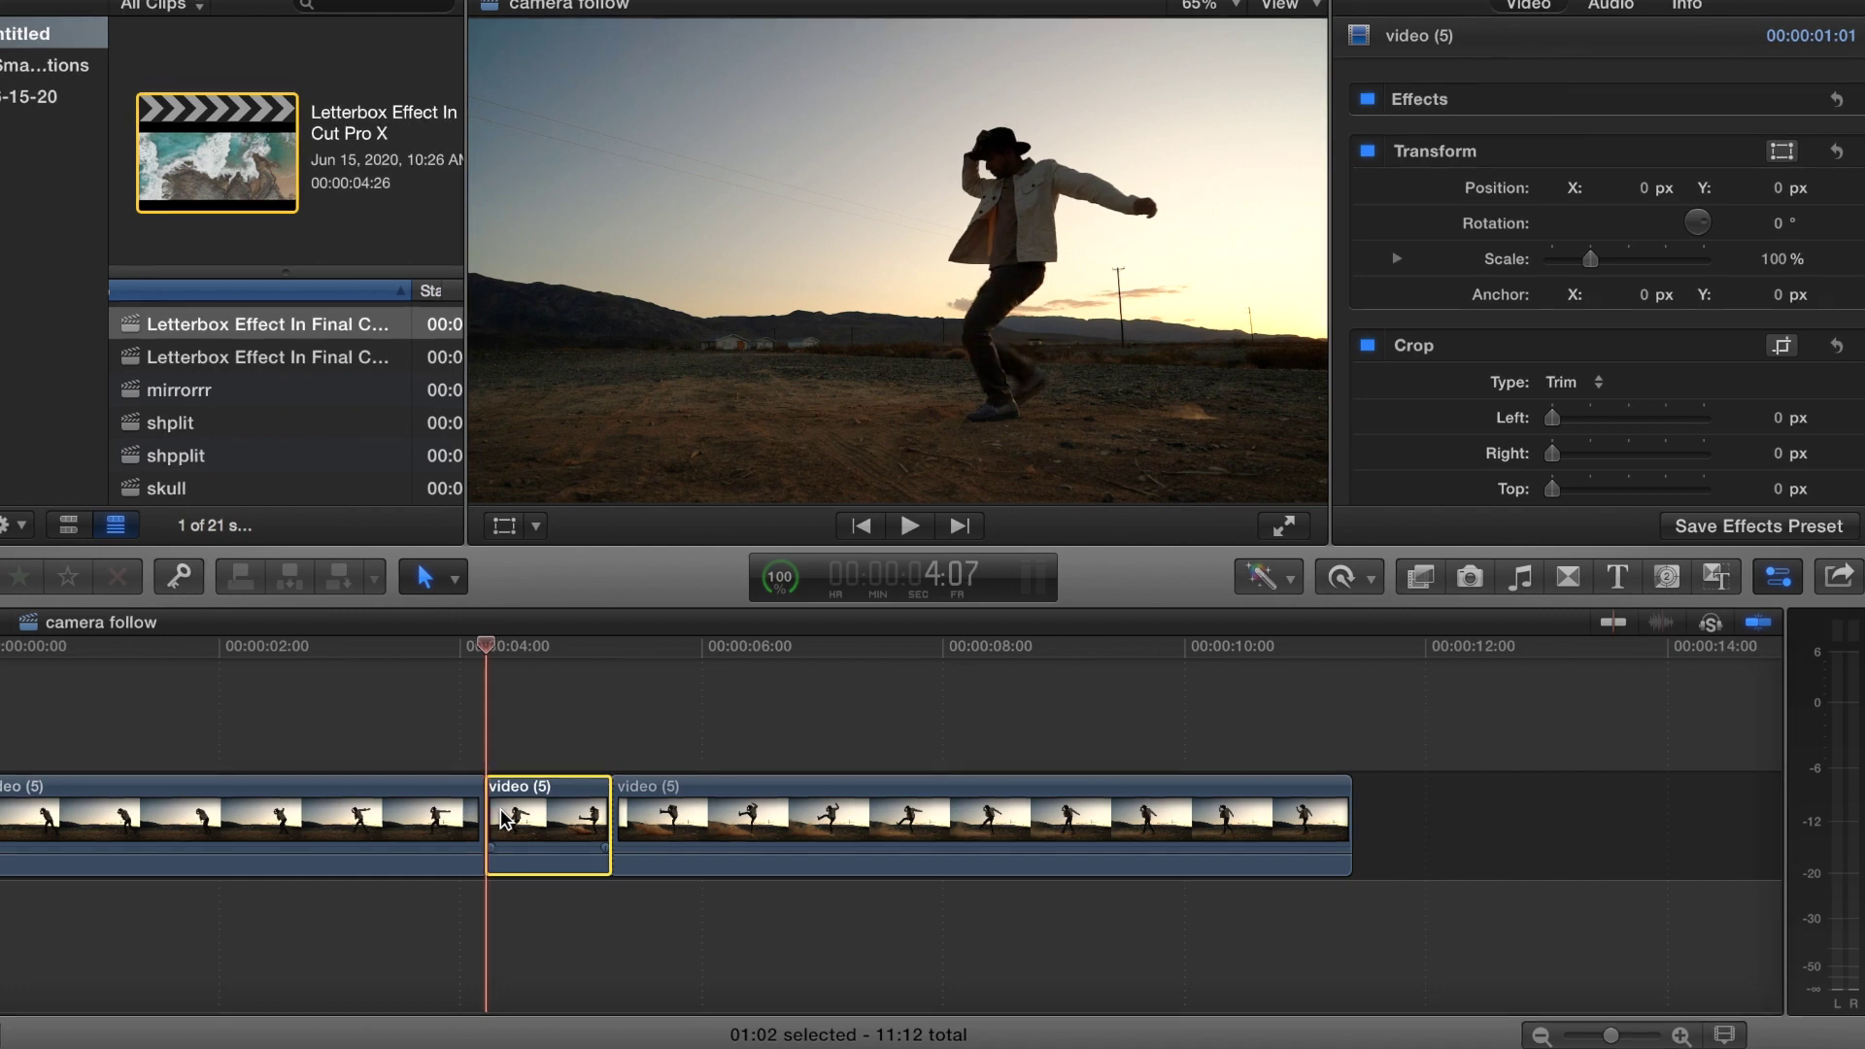
{"action": "key", "text": "l"}
{"action": "key", "text": "Left"}
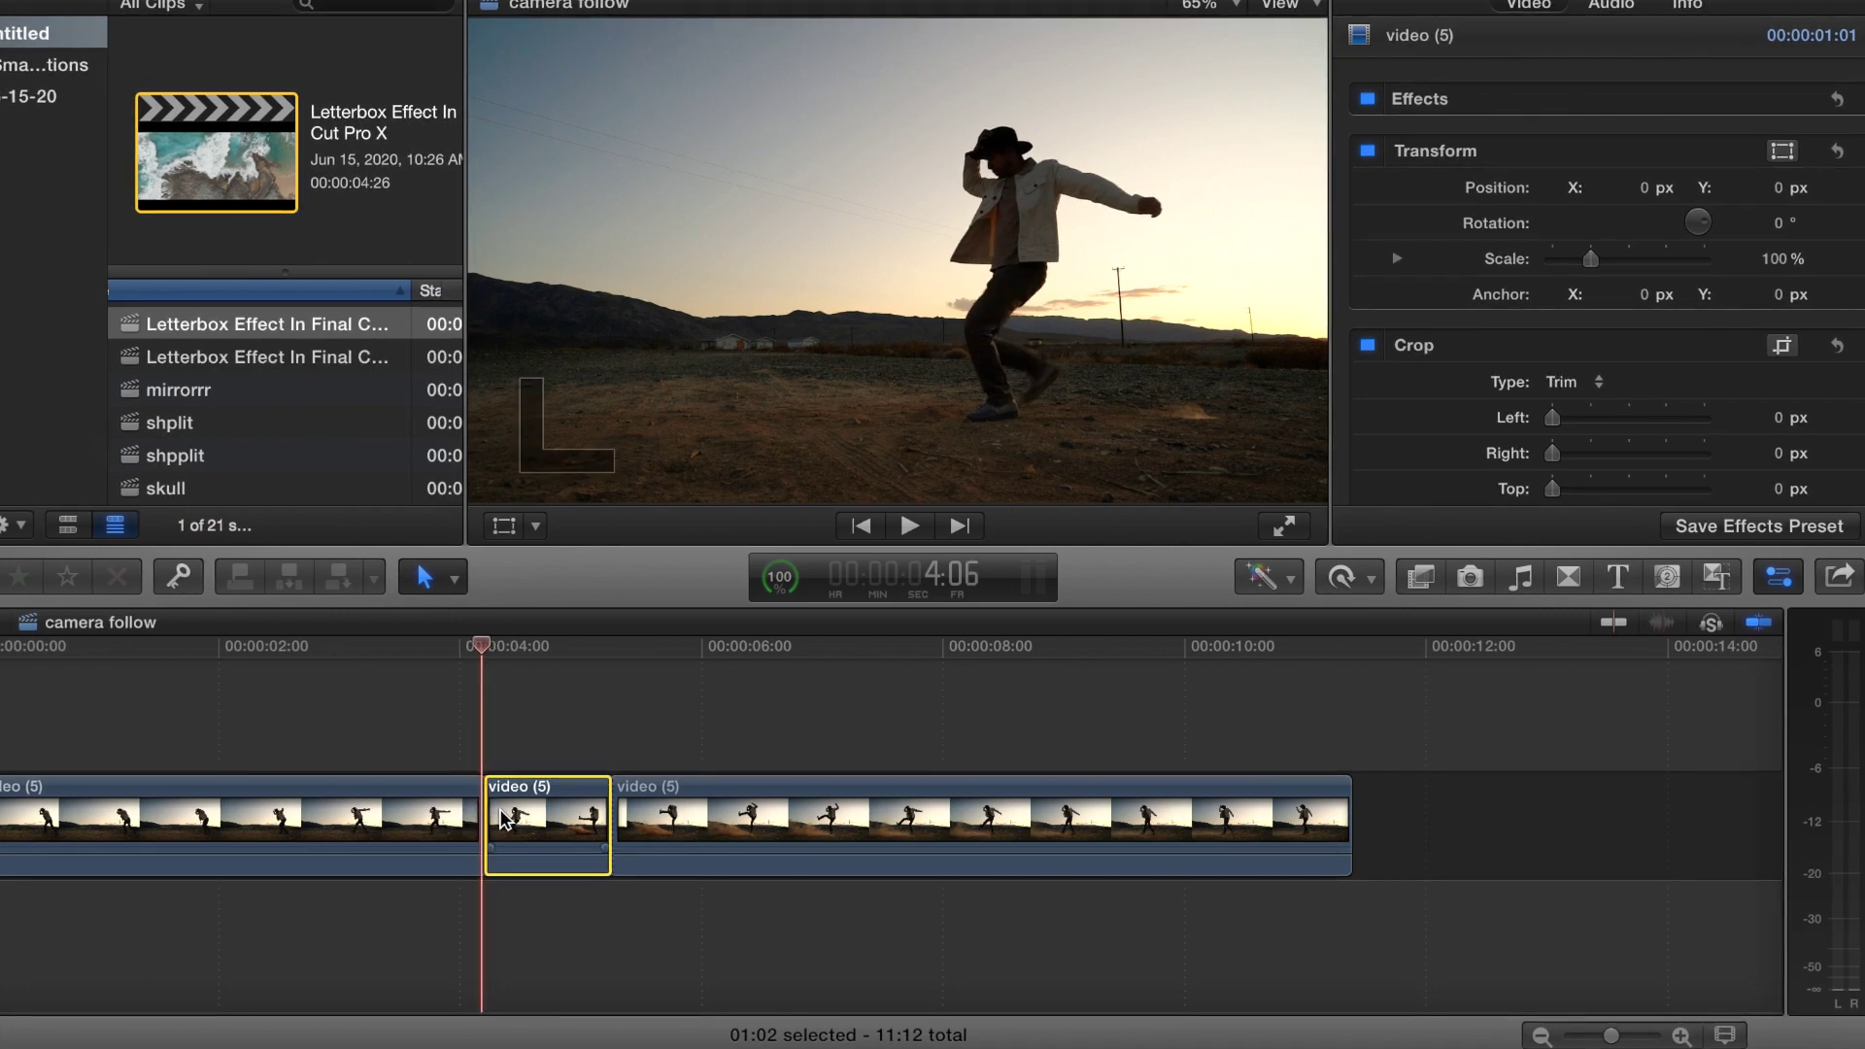
{"action": "left_click", "coordinate": [502, 525]}
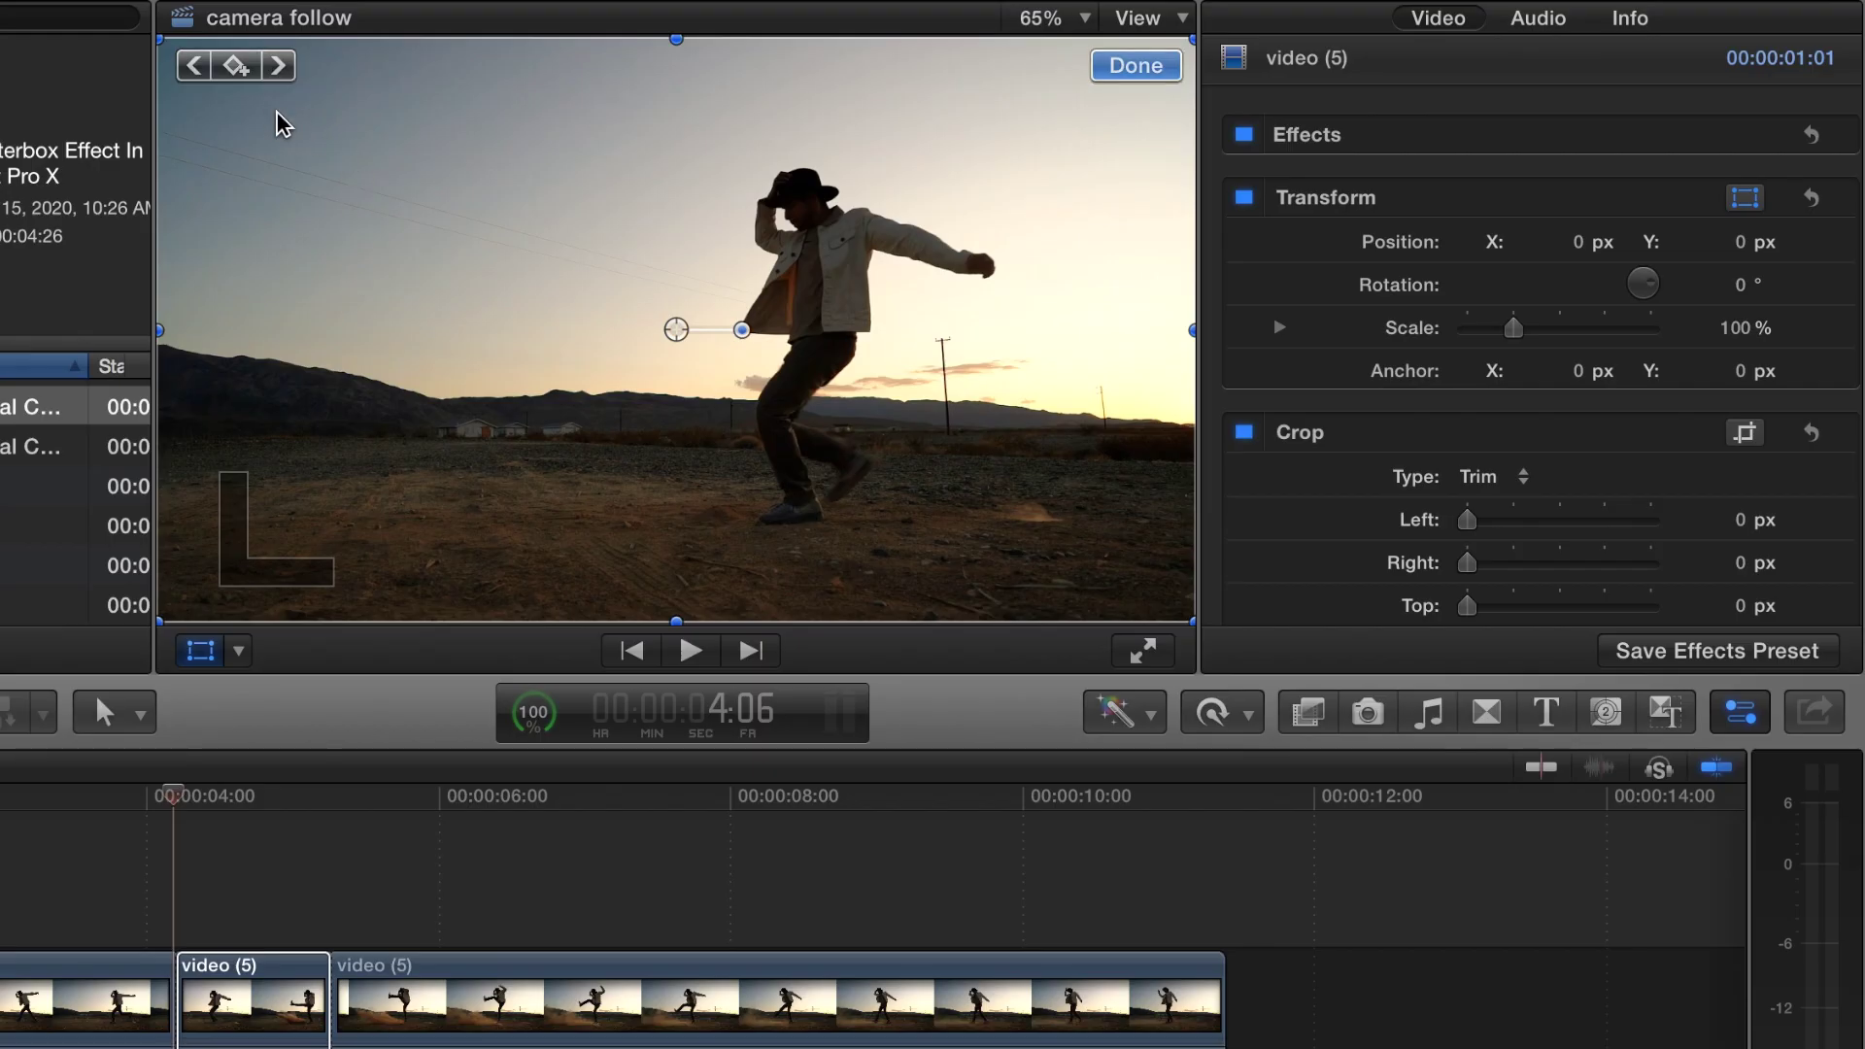
{"action": "left_click", "coordinate": [235, 66]}
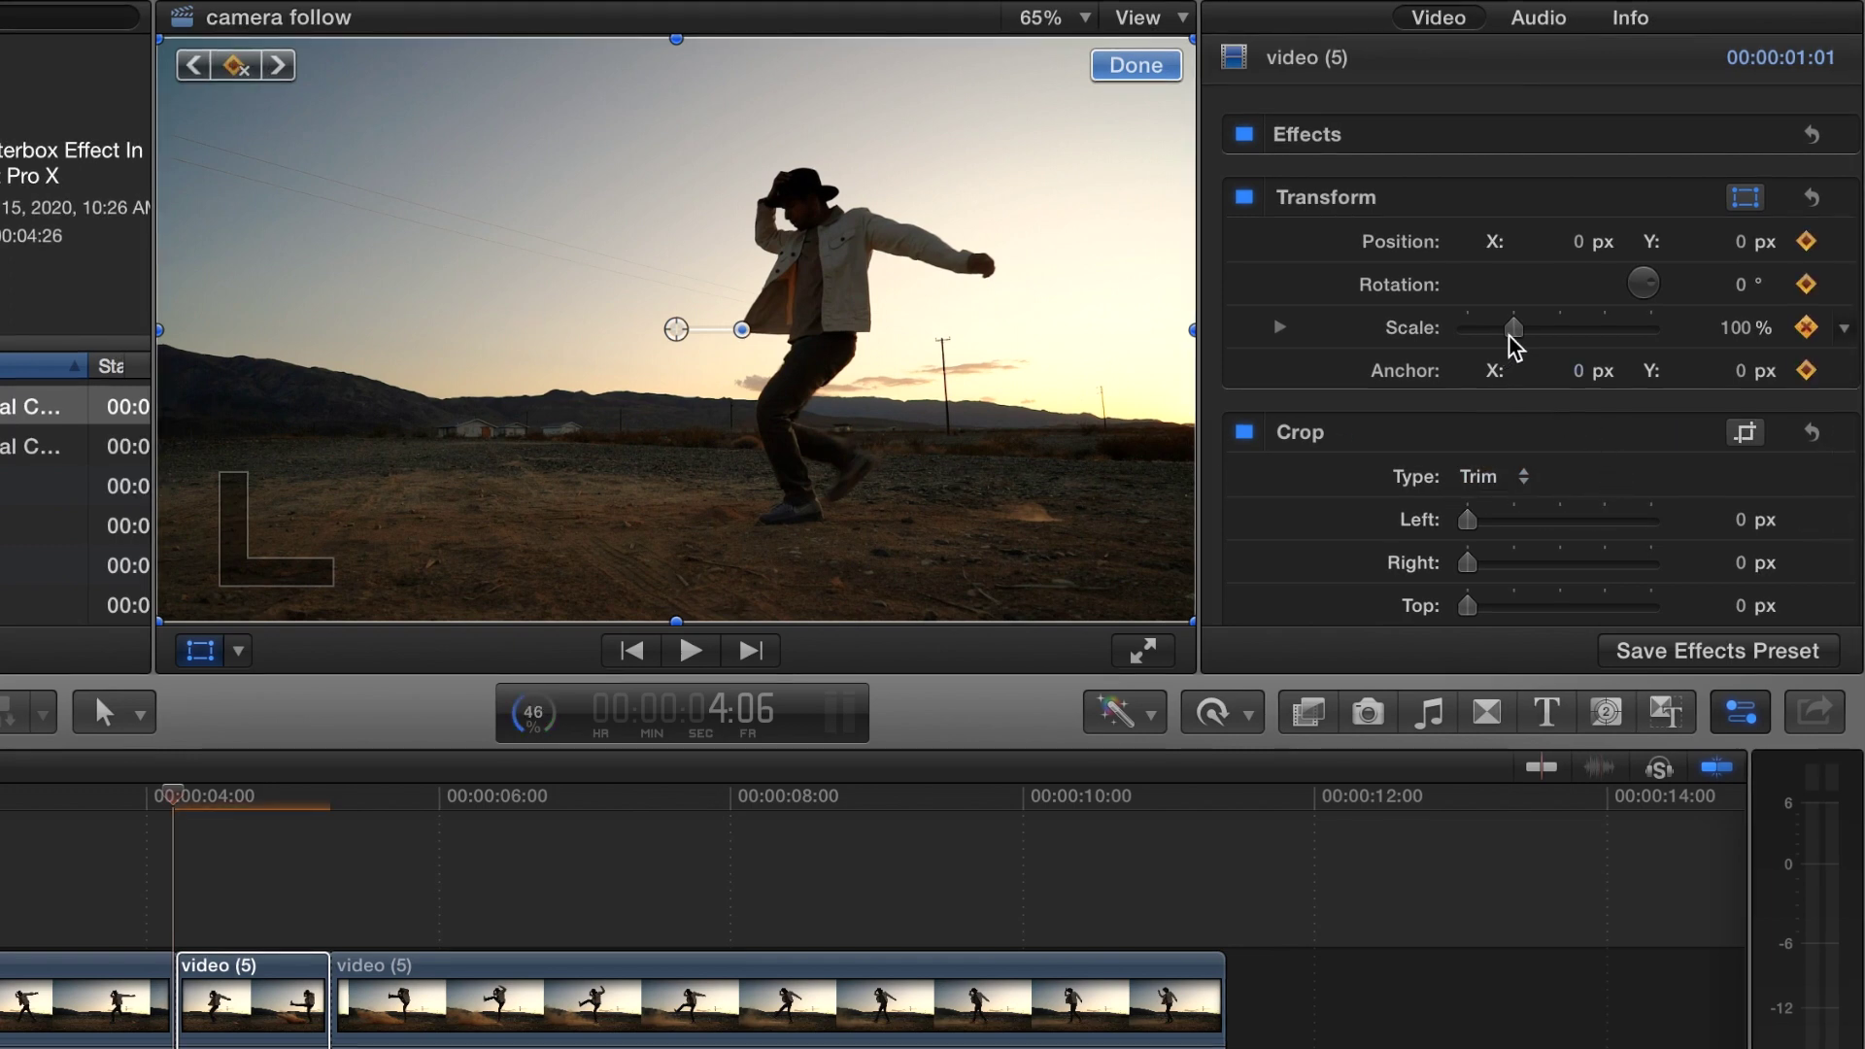
{"action": "left_click_drag", "start_coordinate": [1512, 331], "coordinate": [1561, 330]}
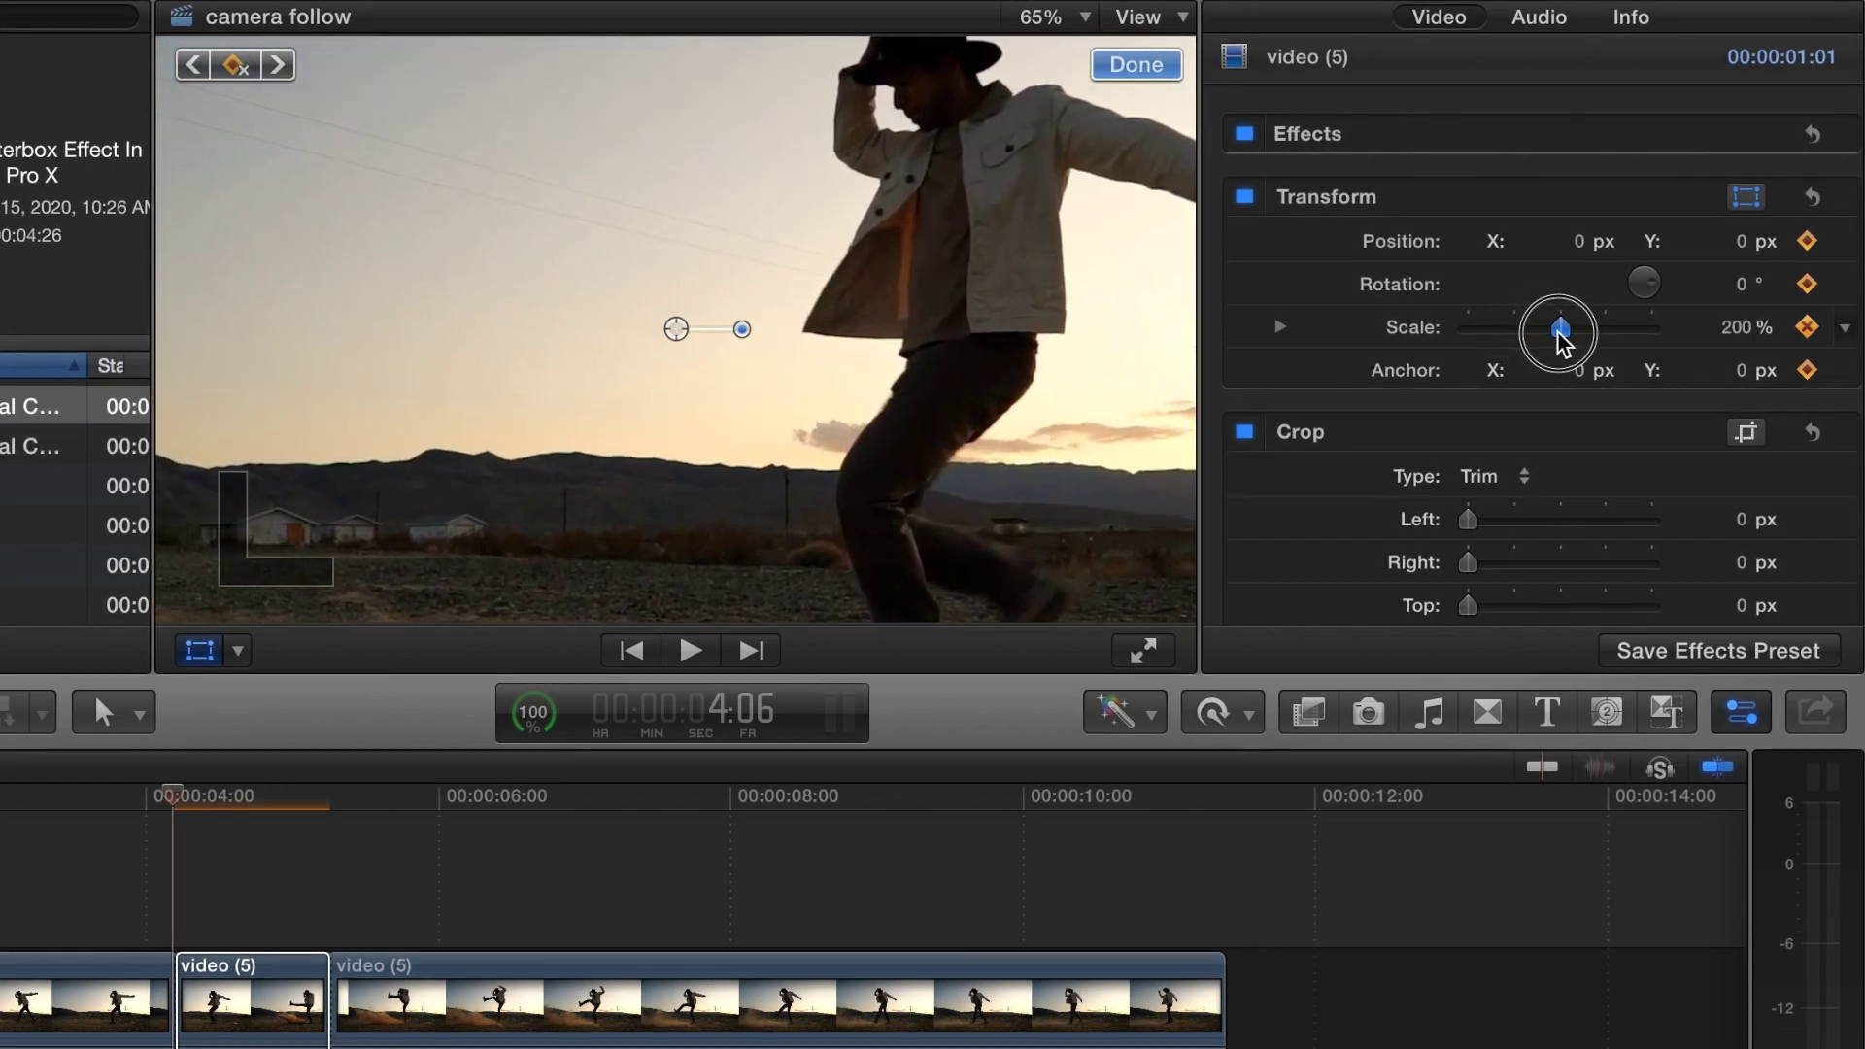
{"action": "left_click_drag", "start_coordinate": [938, 485], "coordinate": [665, 283]}
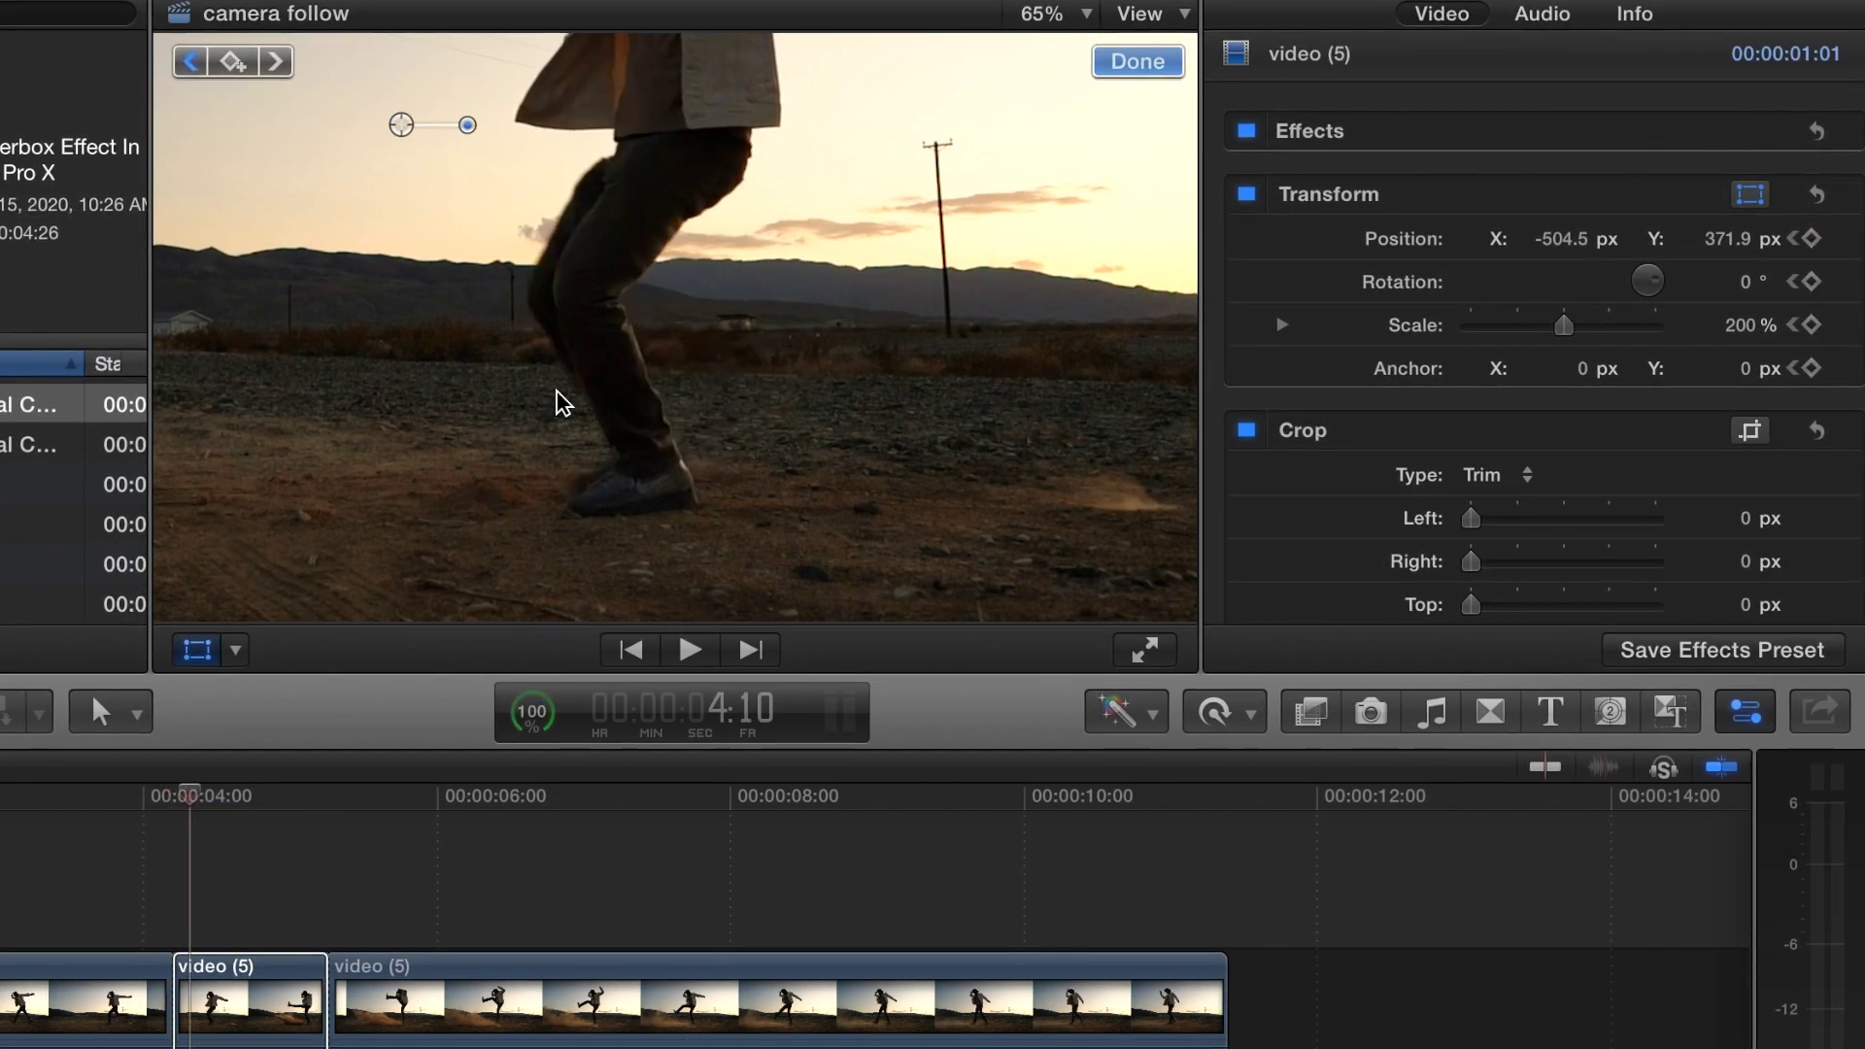
Add position keyframes from 4:10 that follow the legs, through about X -185.5, Y 333.8 px to X -39.8, Y 314.8 px at 4:16
{"action": "left_click_drag", "start_coordinate": [551, 421], "coordinate": [727, 450]}
{"action": "key", "text": "Right"}
{"action": "key", "text": "Right"}
{"action": "key", "text": "Right"}
{"action": "key", "text": "Right"}
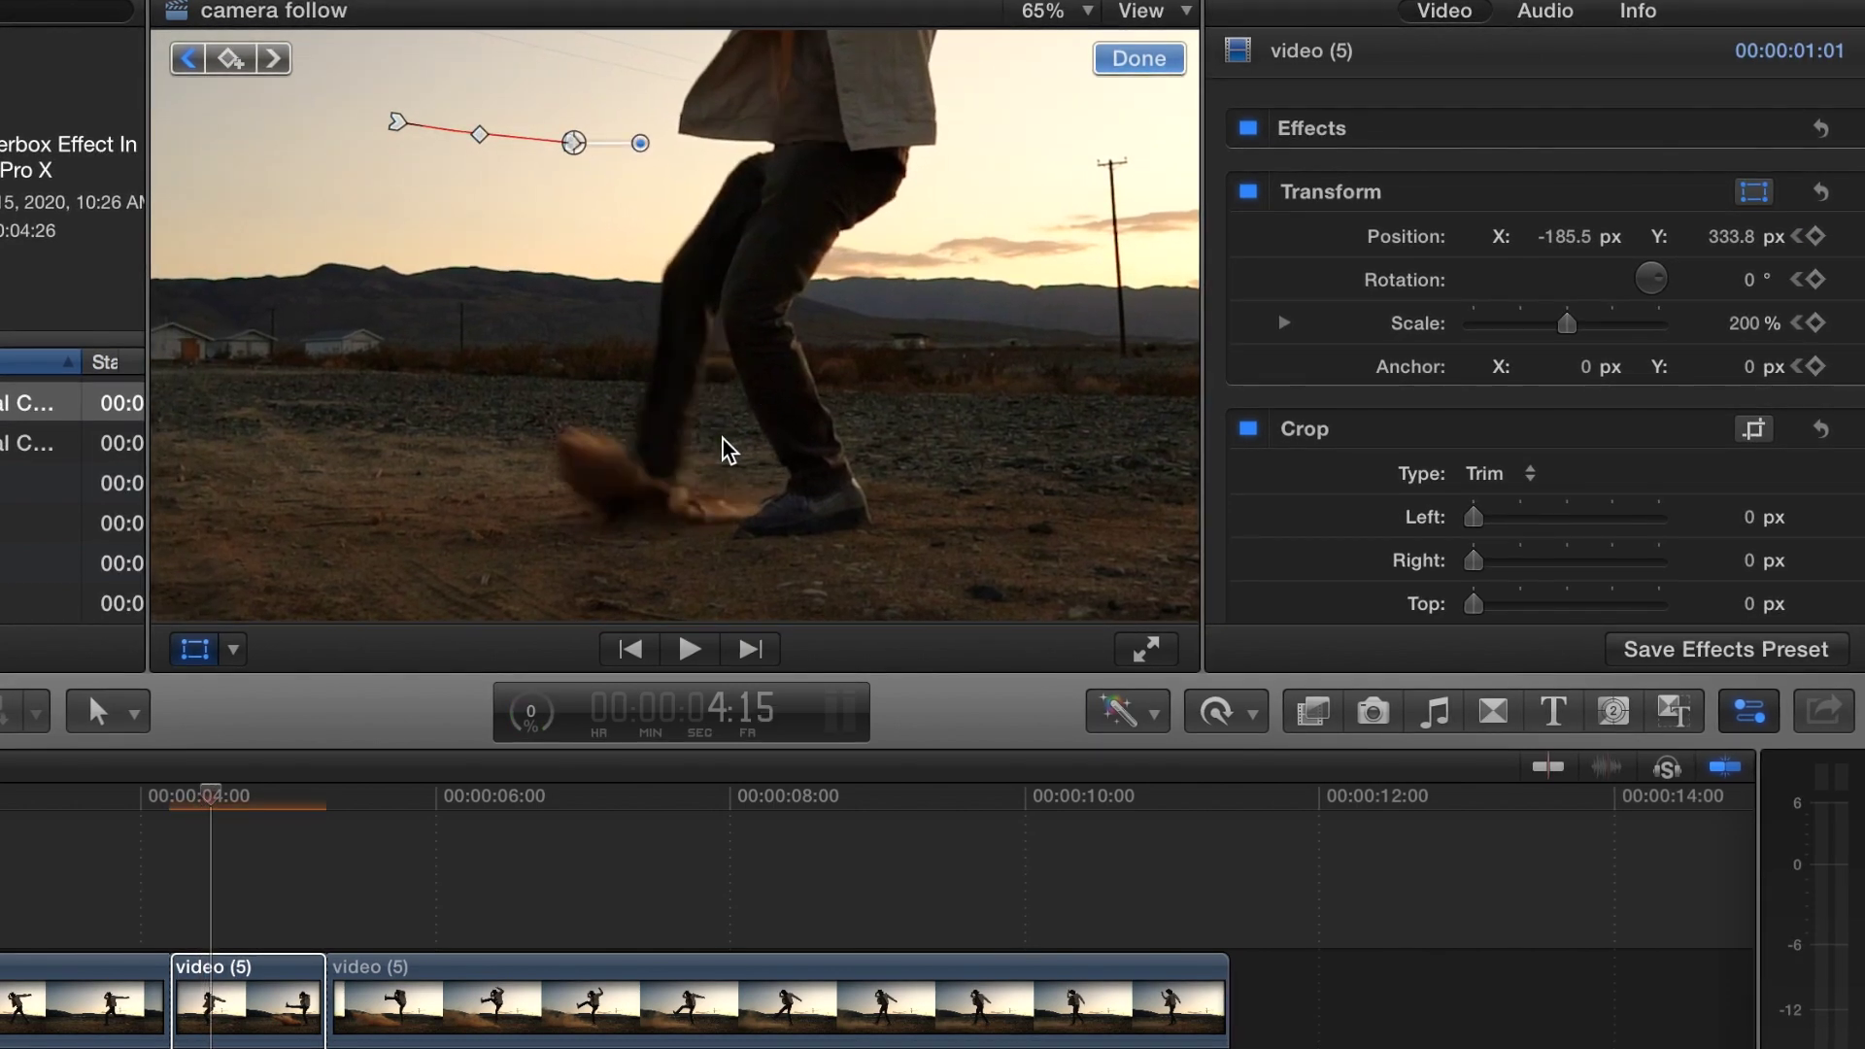
{"action": "key", "text": "Right"}
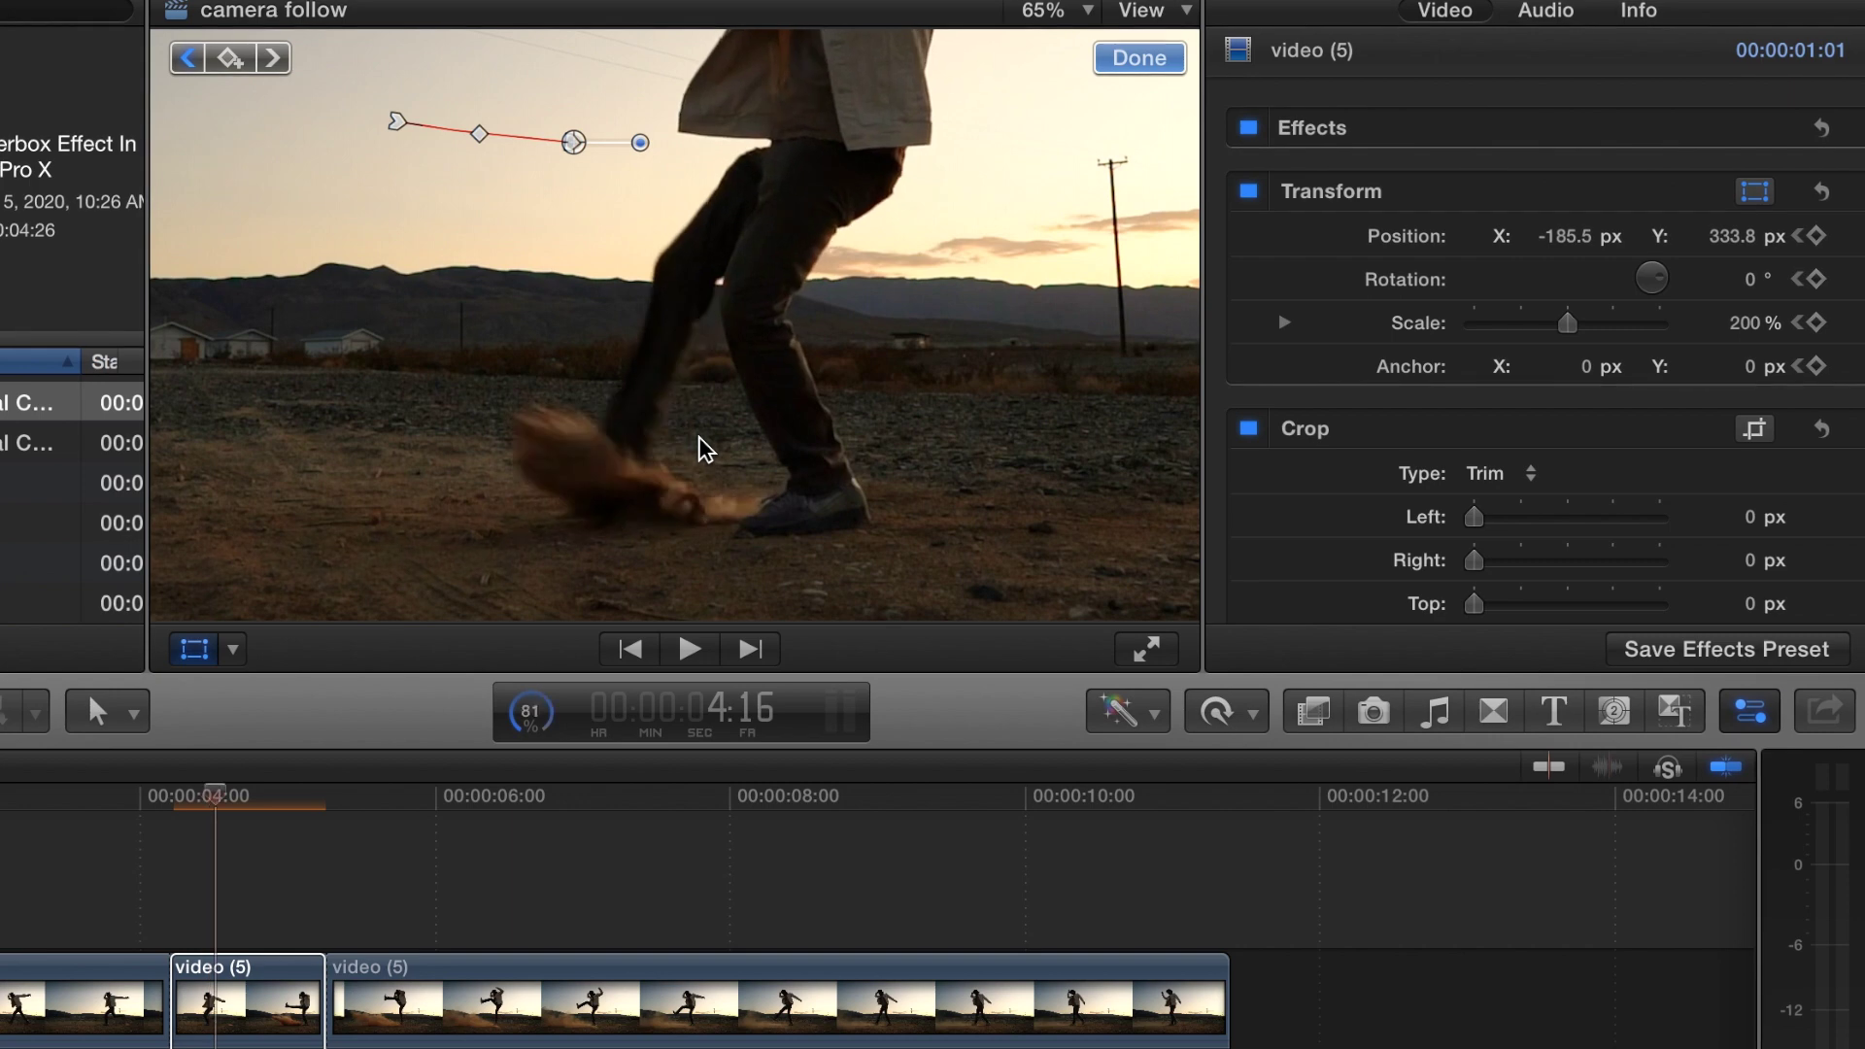
{"action": "left_click_drag", "start_coordinate": [698, 447], "coordinate": [778, 458]}
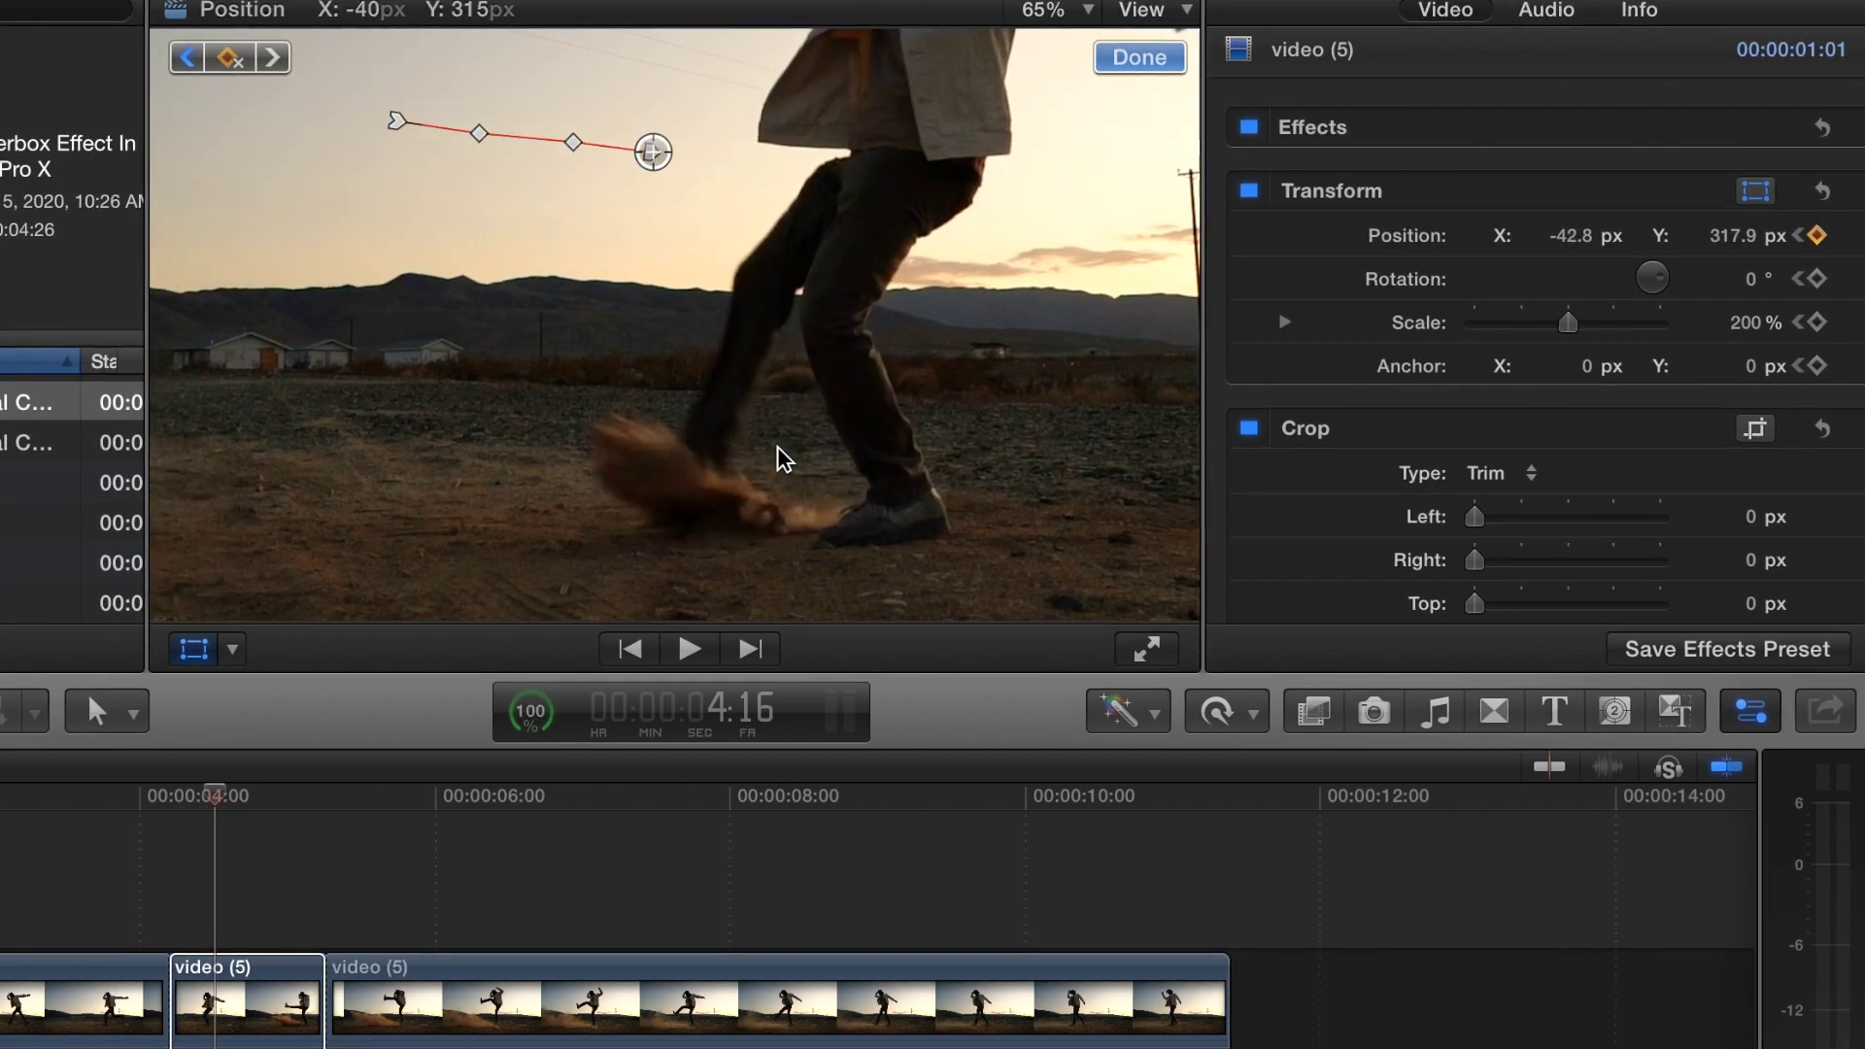
Continue the position keyframes from 4:19, shifting the frame to about X 250.0, Y 312.7 px at 4:24
{"action": "key", "text": "Right"}
{"action": "key", "text": "Right"}
{"action": "key", "text": "Right"}
{"action": "key", "text": "Right"}
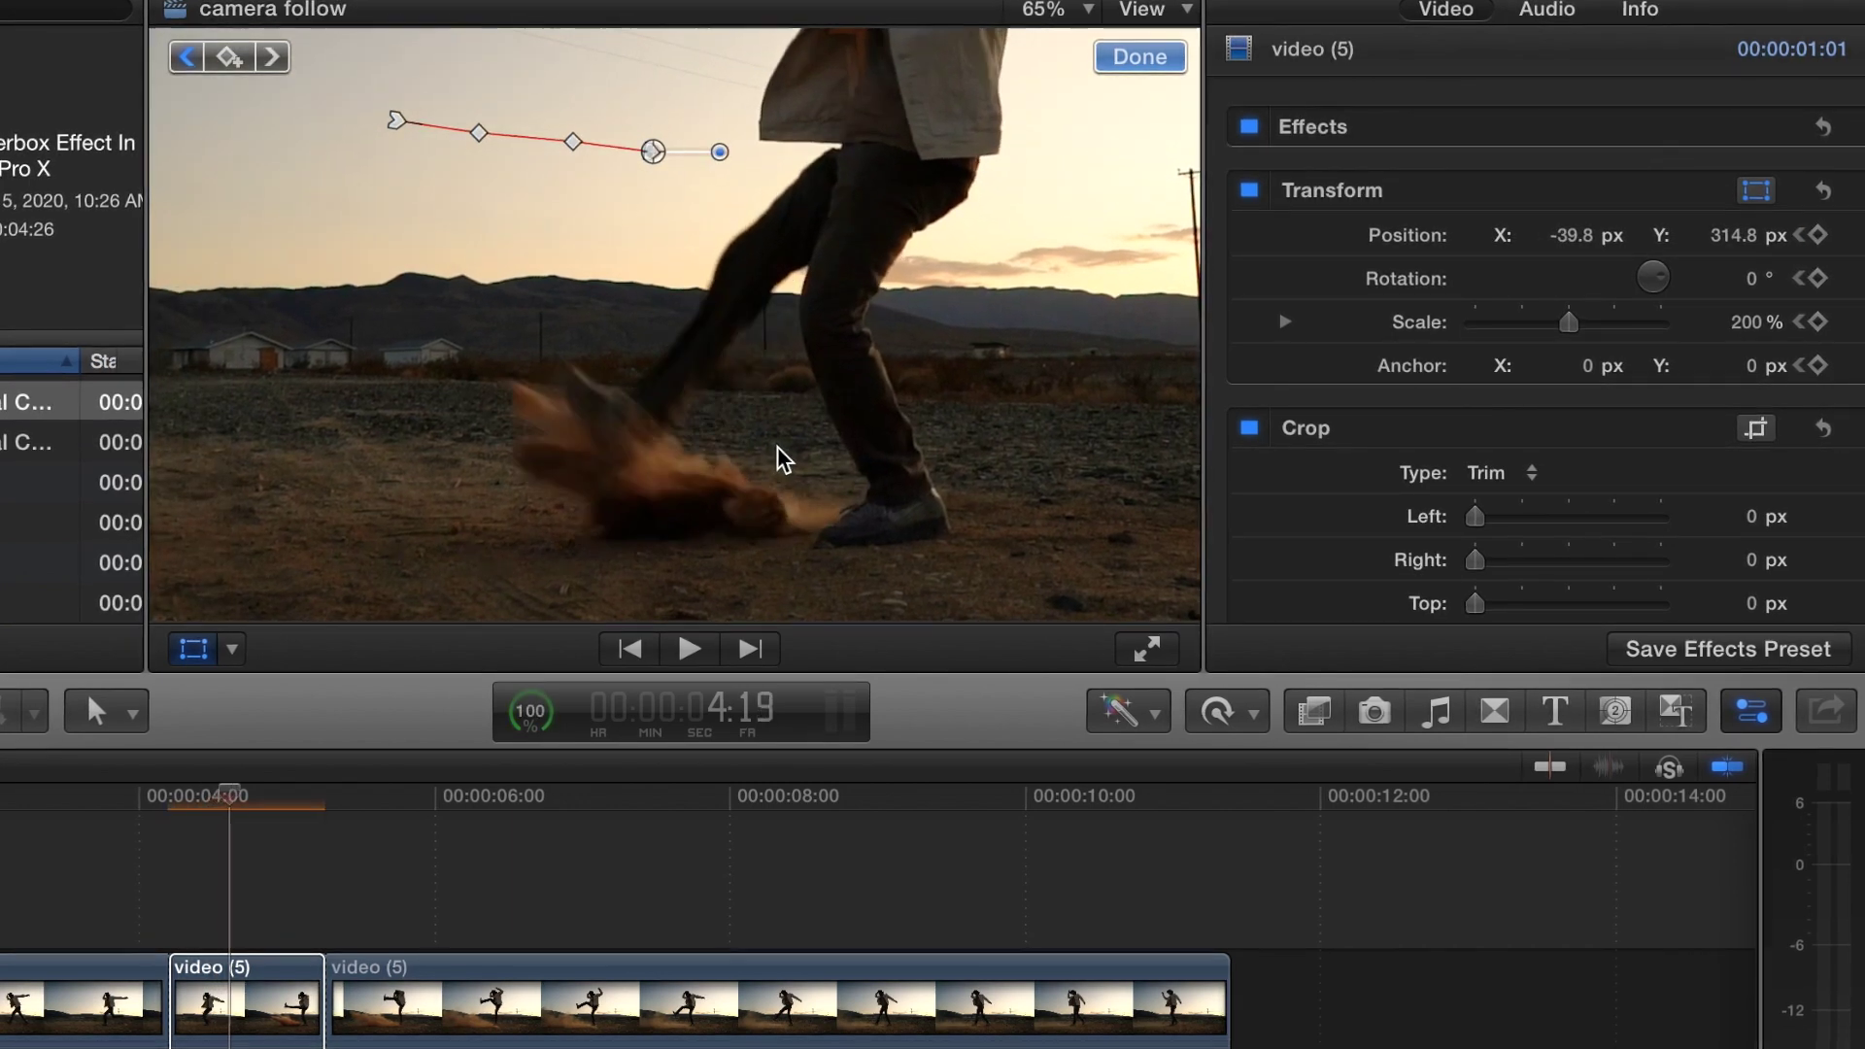
{"action": "left_click_drag", "start_coordinate": [782, 458], "coordinate": [942, 458]}
{"action": "key", "text": "Right"}
{"action": "key", "text": "Right"}
{"action": "key", "text": "Right"}
{"action": "key", "text": "Right"}
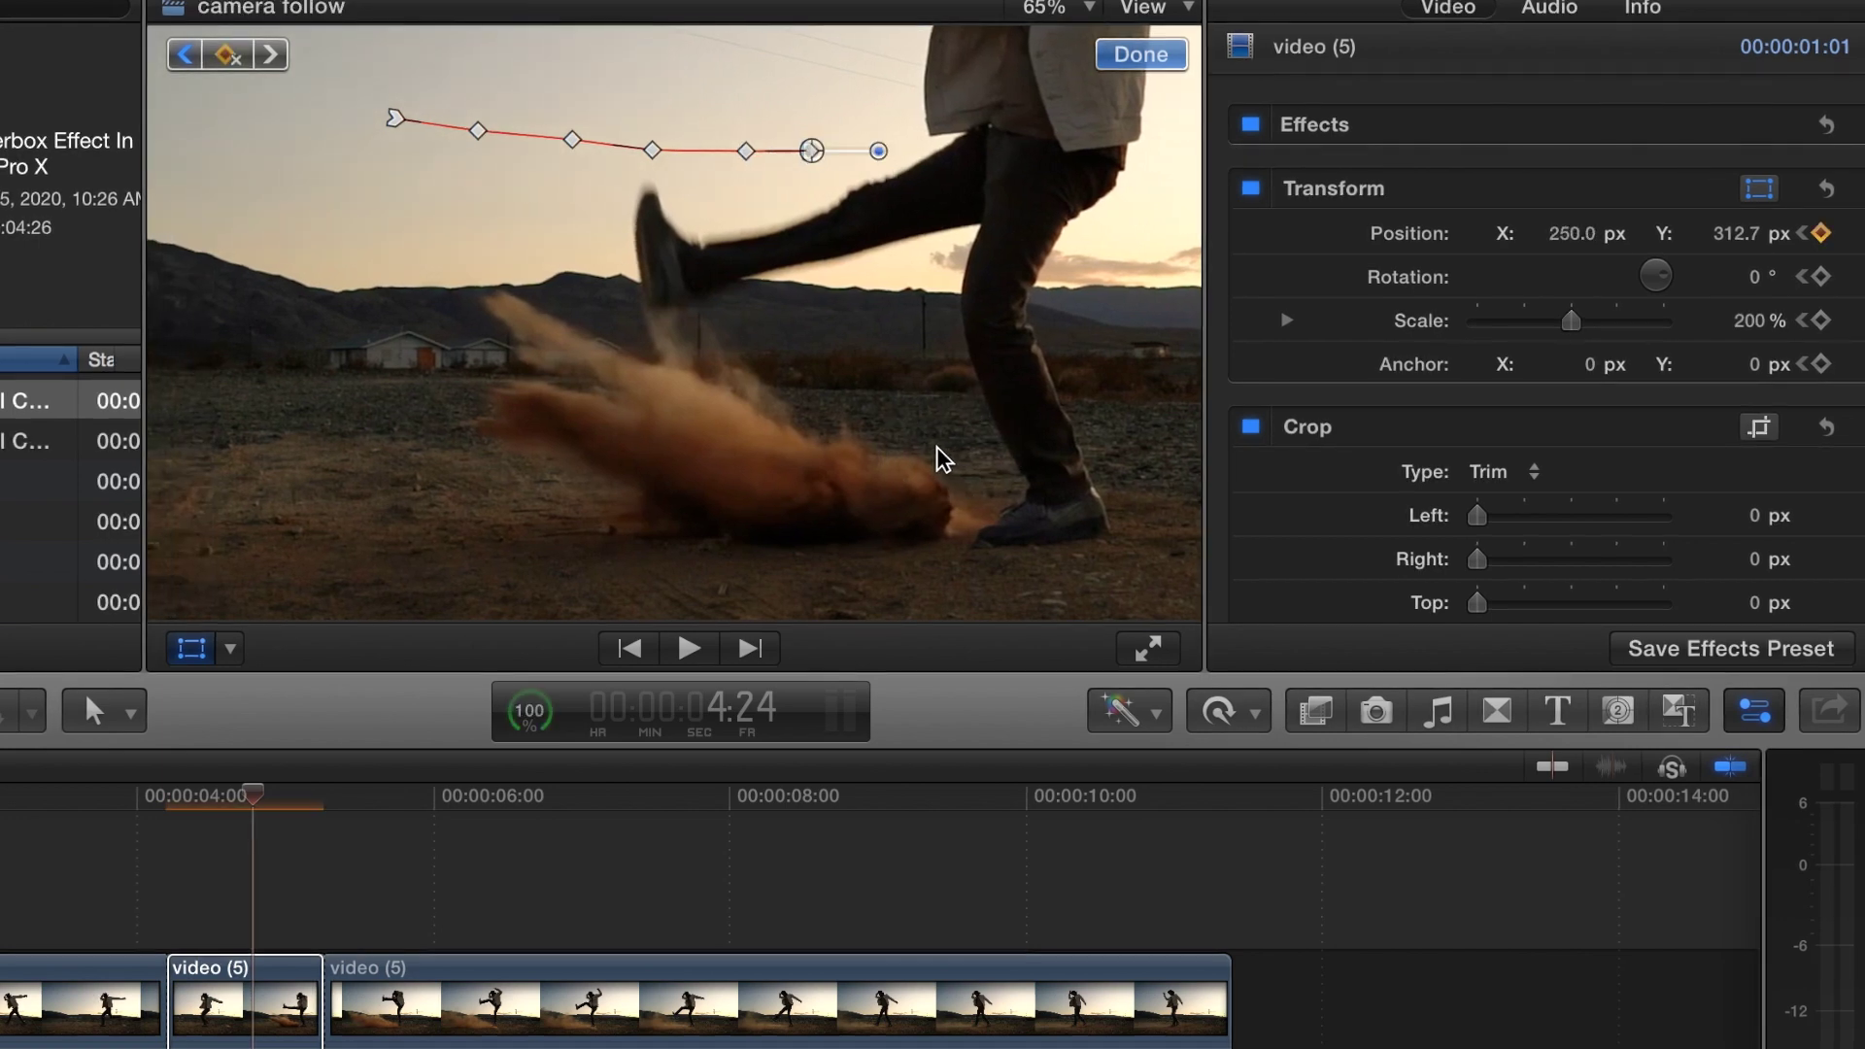
Add a position keyframe at 4:27 with the frame shifted to about X 417.0, Y 297.8 px
{"action": "key", "text": "Right"}
{"action": "key", "text": "Right"}
{"action": "key", "text": "Right"}
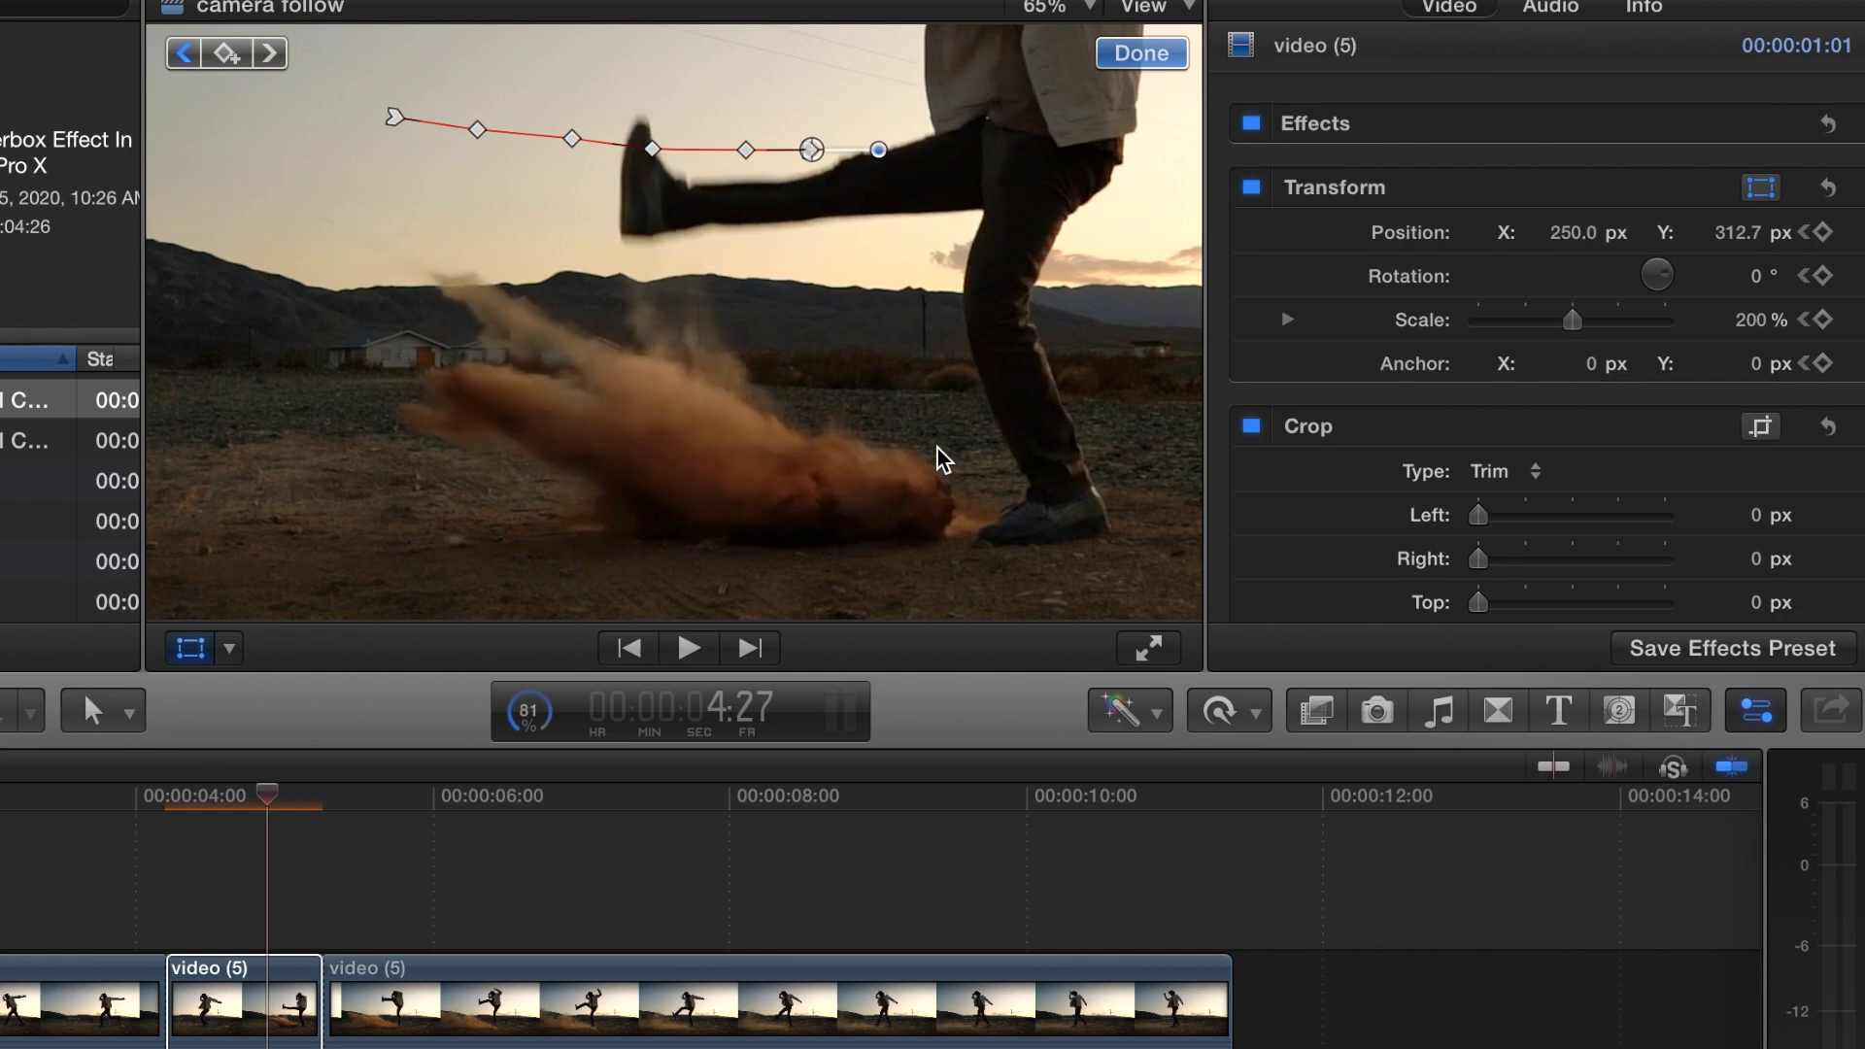
{"action": "left_click_drag", "start_coordinate": [942, 459], "coordinate": [1034, 466]}
Add a final position keyframe of about X 493.9, Y 297.8 px at 5:04 and advance to the segment's end at 5:08
{"action": "key", "text": "Right"}
{"action": "key", "text": "Right"}
{"action": "key", "text": "Right"}
{"action": "key", "text": "Right"}
{"action": "key", "text": "Right"}
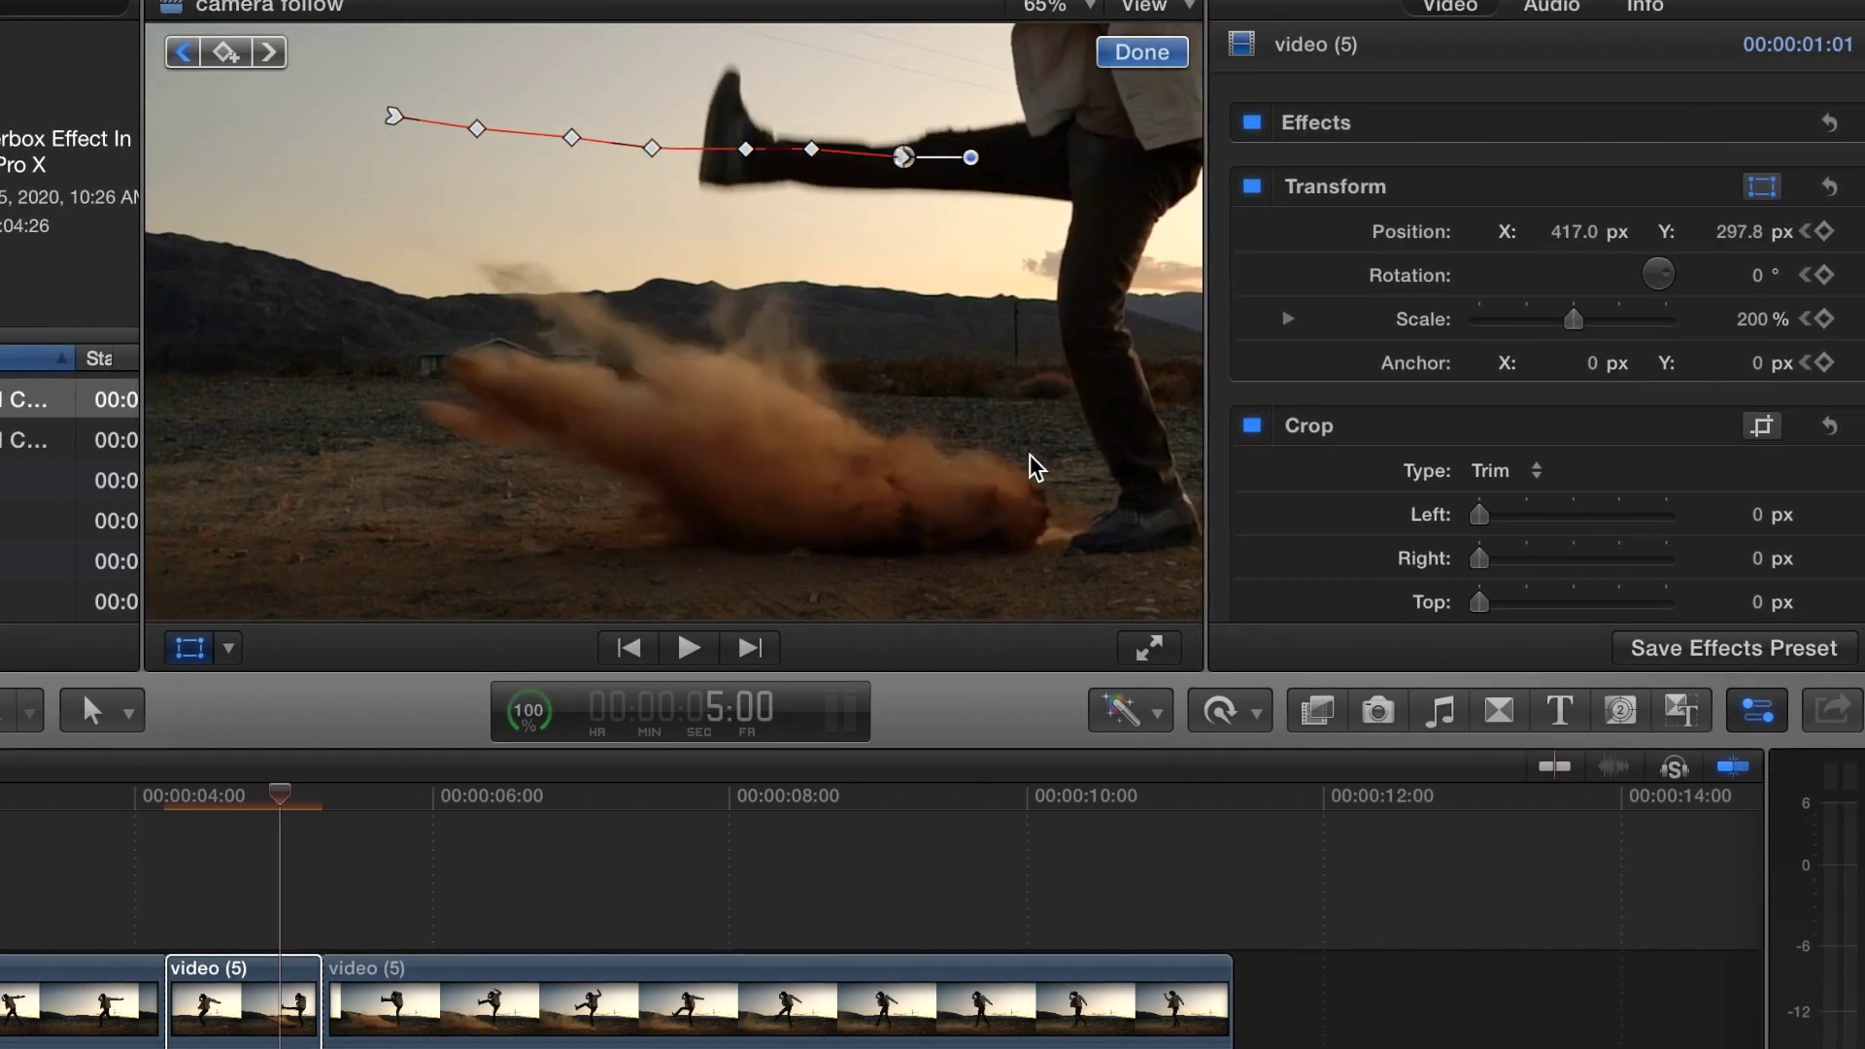
{"action": "key", "text": "Right"}
{"action": "key", "text": "Right"}
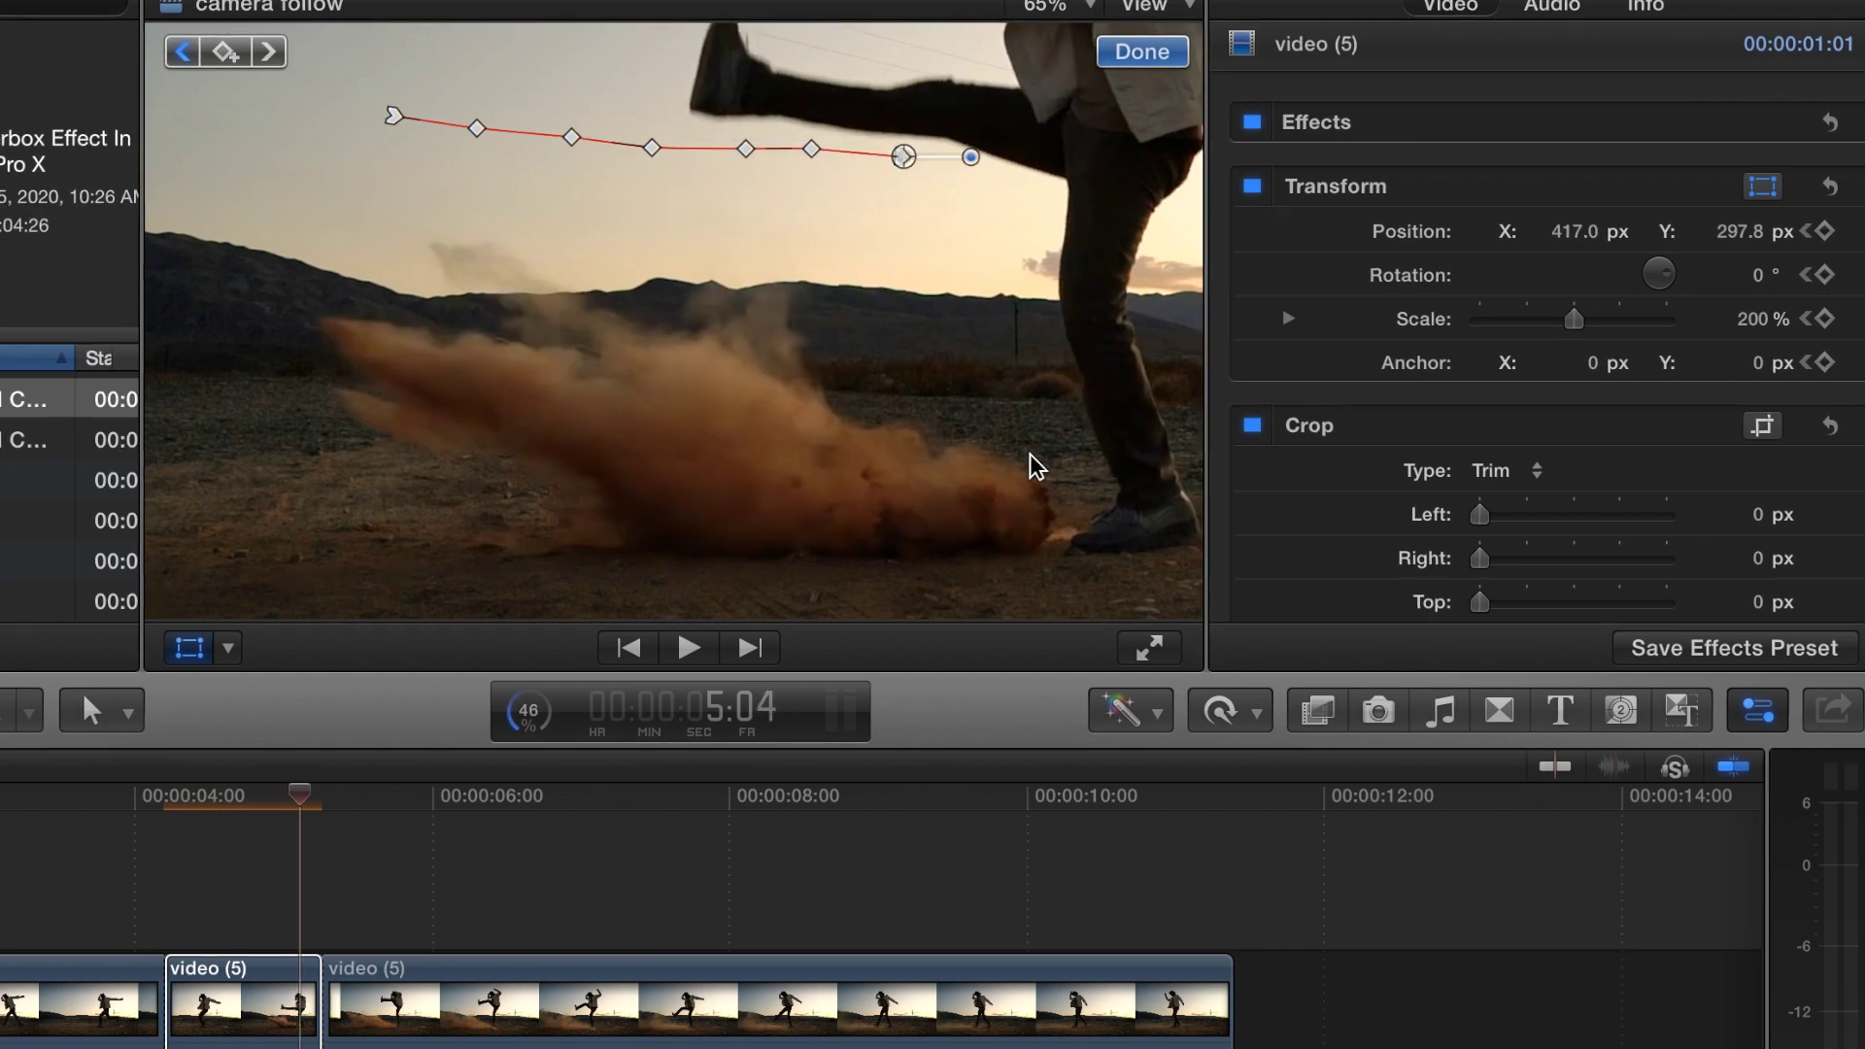
{"action": "left_click_drag", "start_coordinate": [1036, 467], "coordinate": [1079, 466]}
{"action": "key", "text": "Right"}
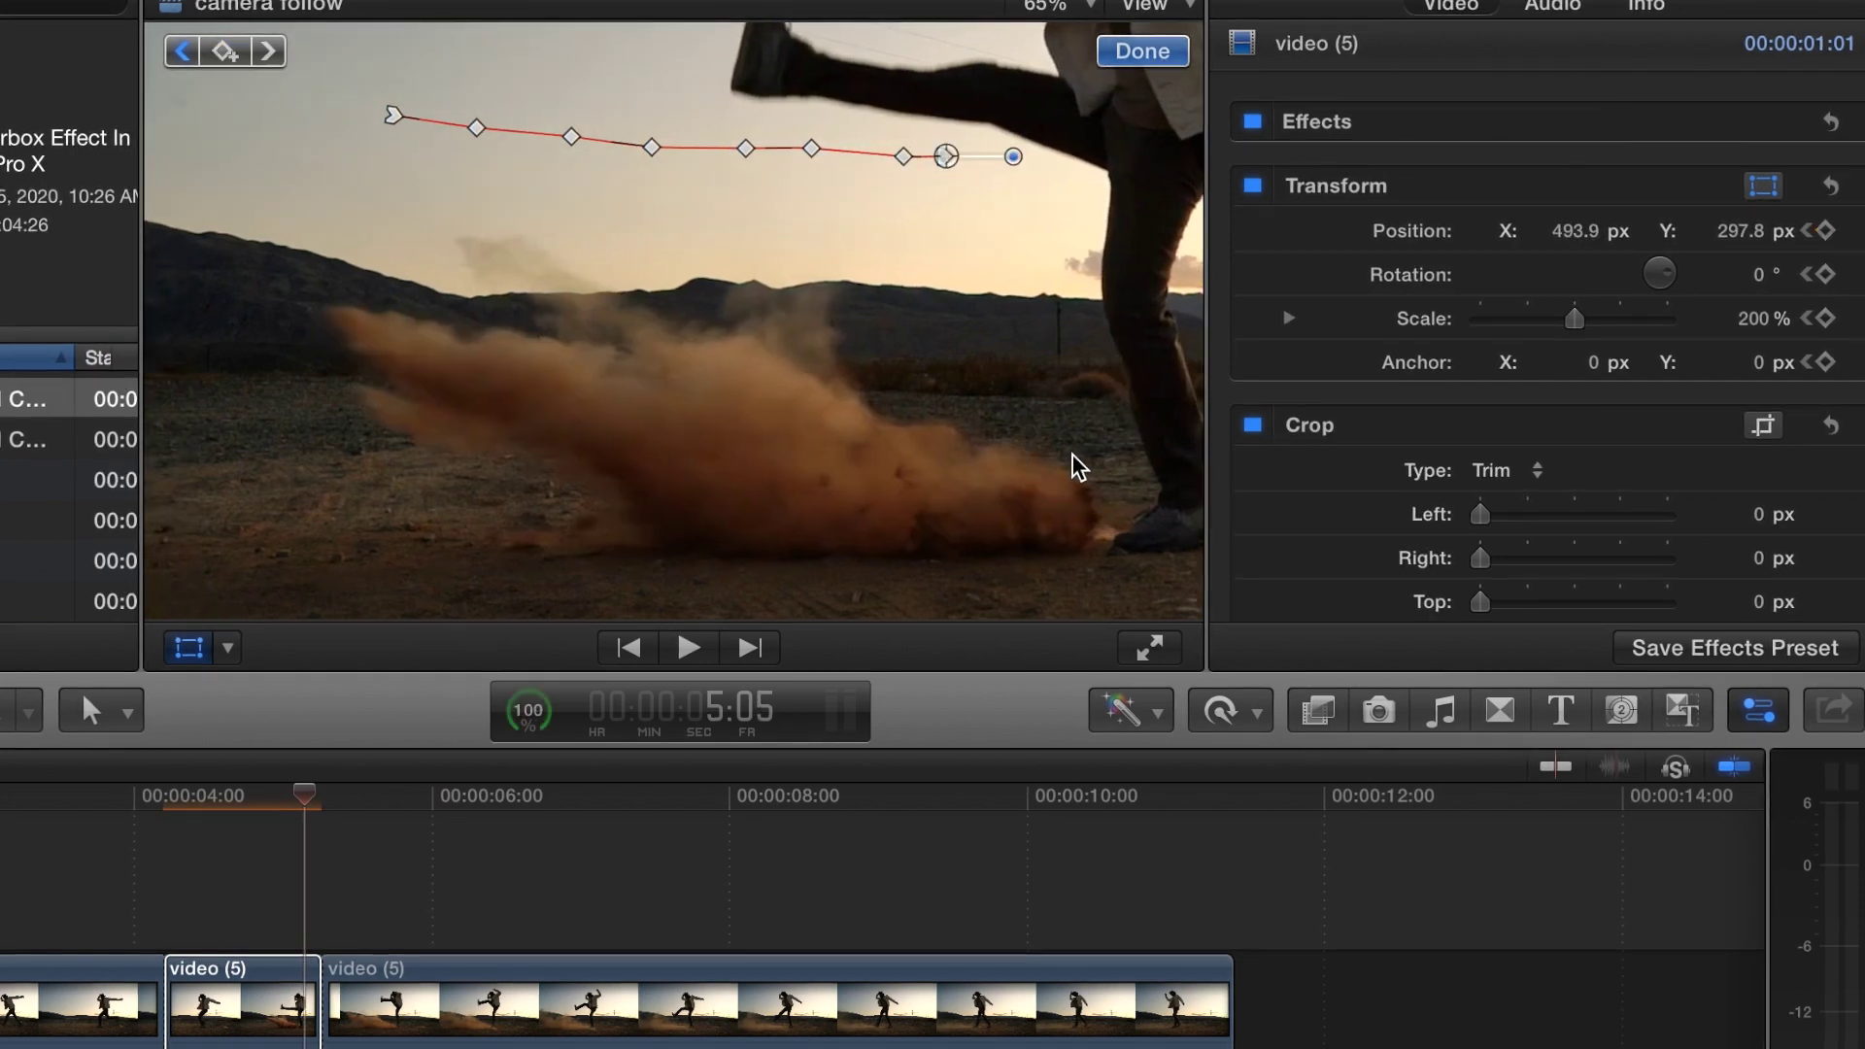
{"action": "key", "text": "Right"}
{"action": "key", "text": "Right"}
{"action": "key", "text": "Right"}
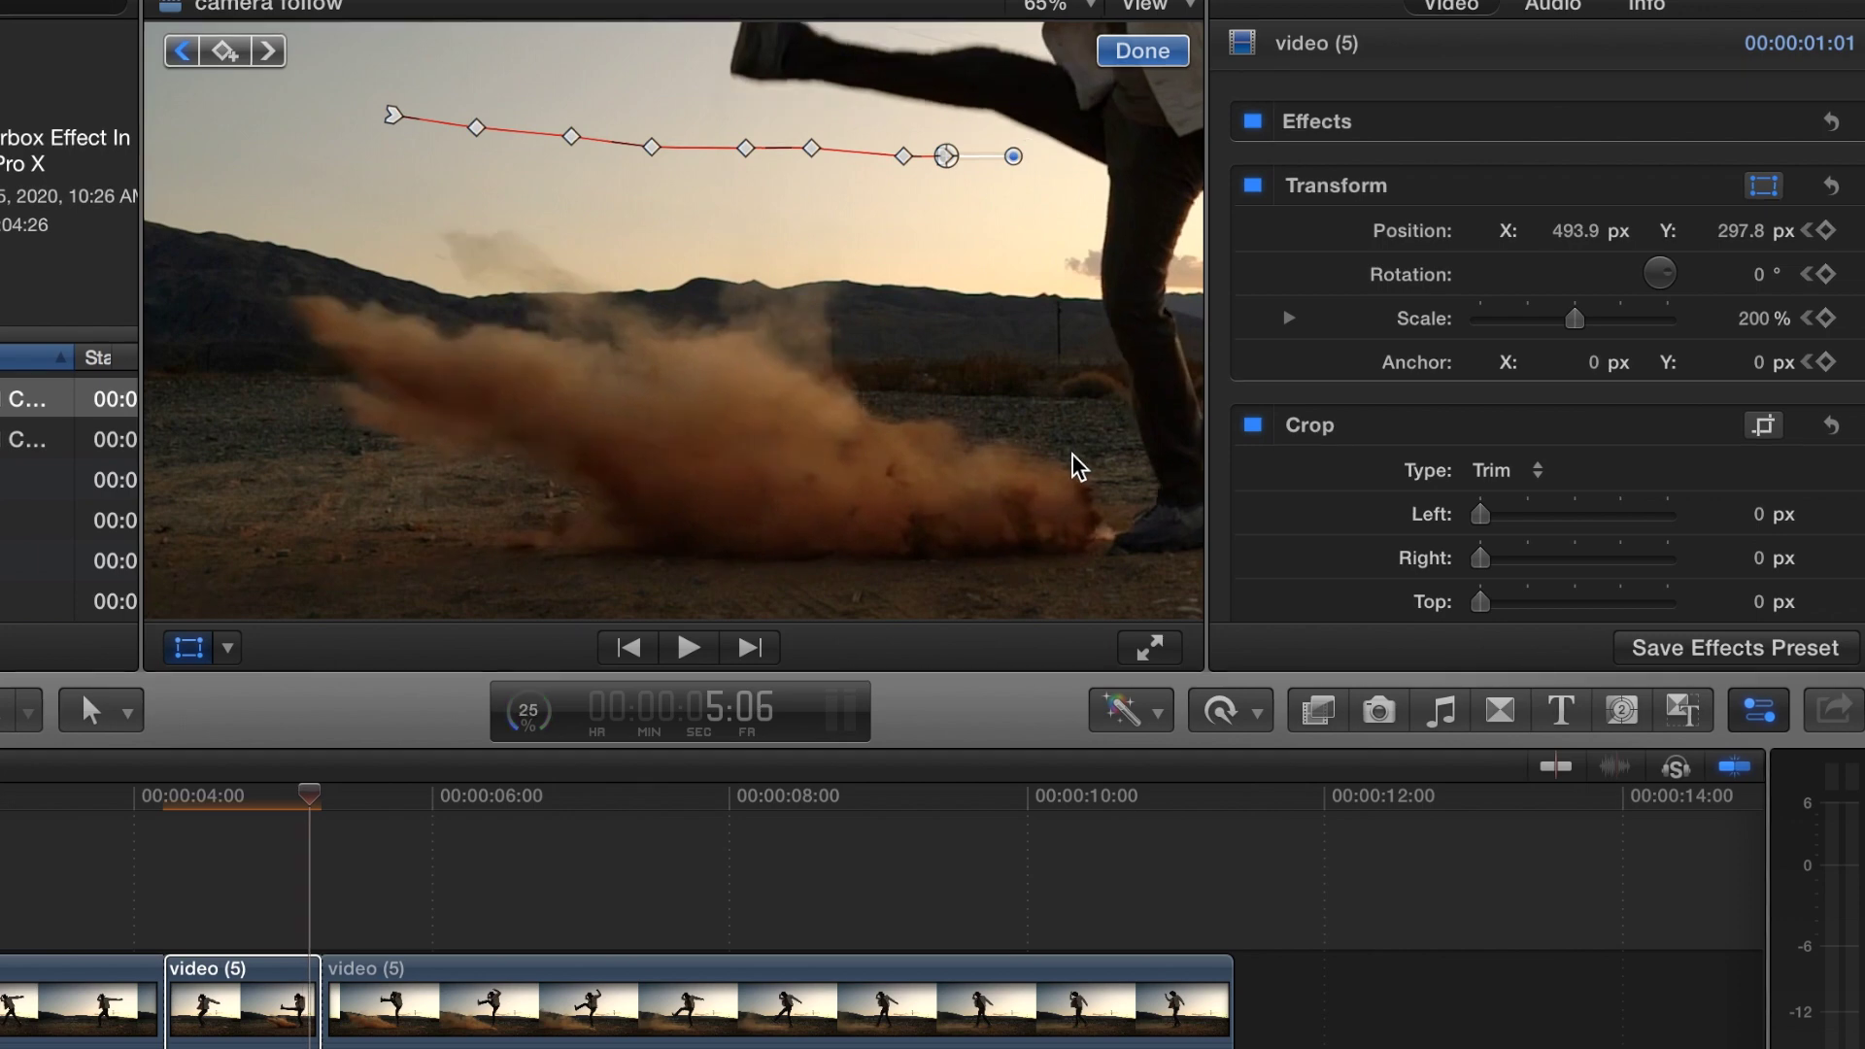
{"action": "key", "text": "Escape"}
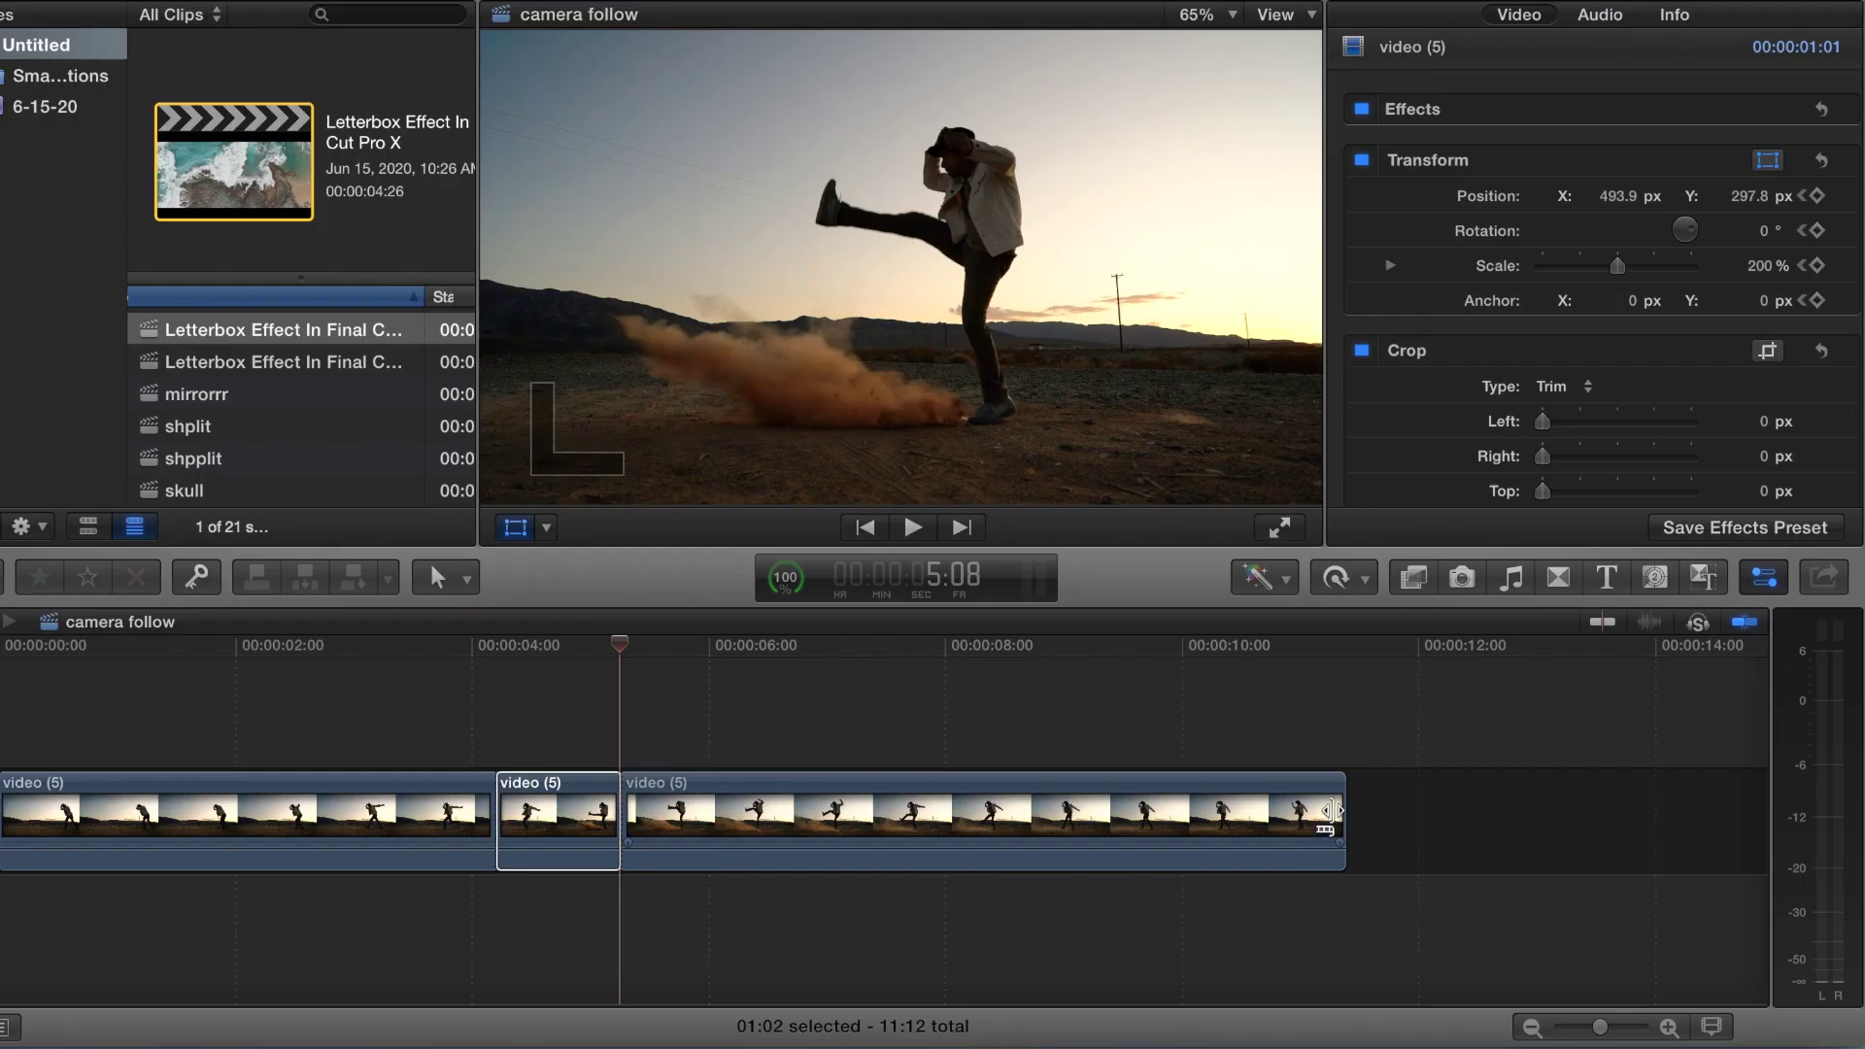
Trim the end of the last segment so the project ends at 6:00
{"action": "left_click_drag", "start_coordinate": [1329, 811], "coordinate": [707, 823]}
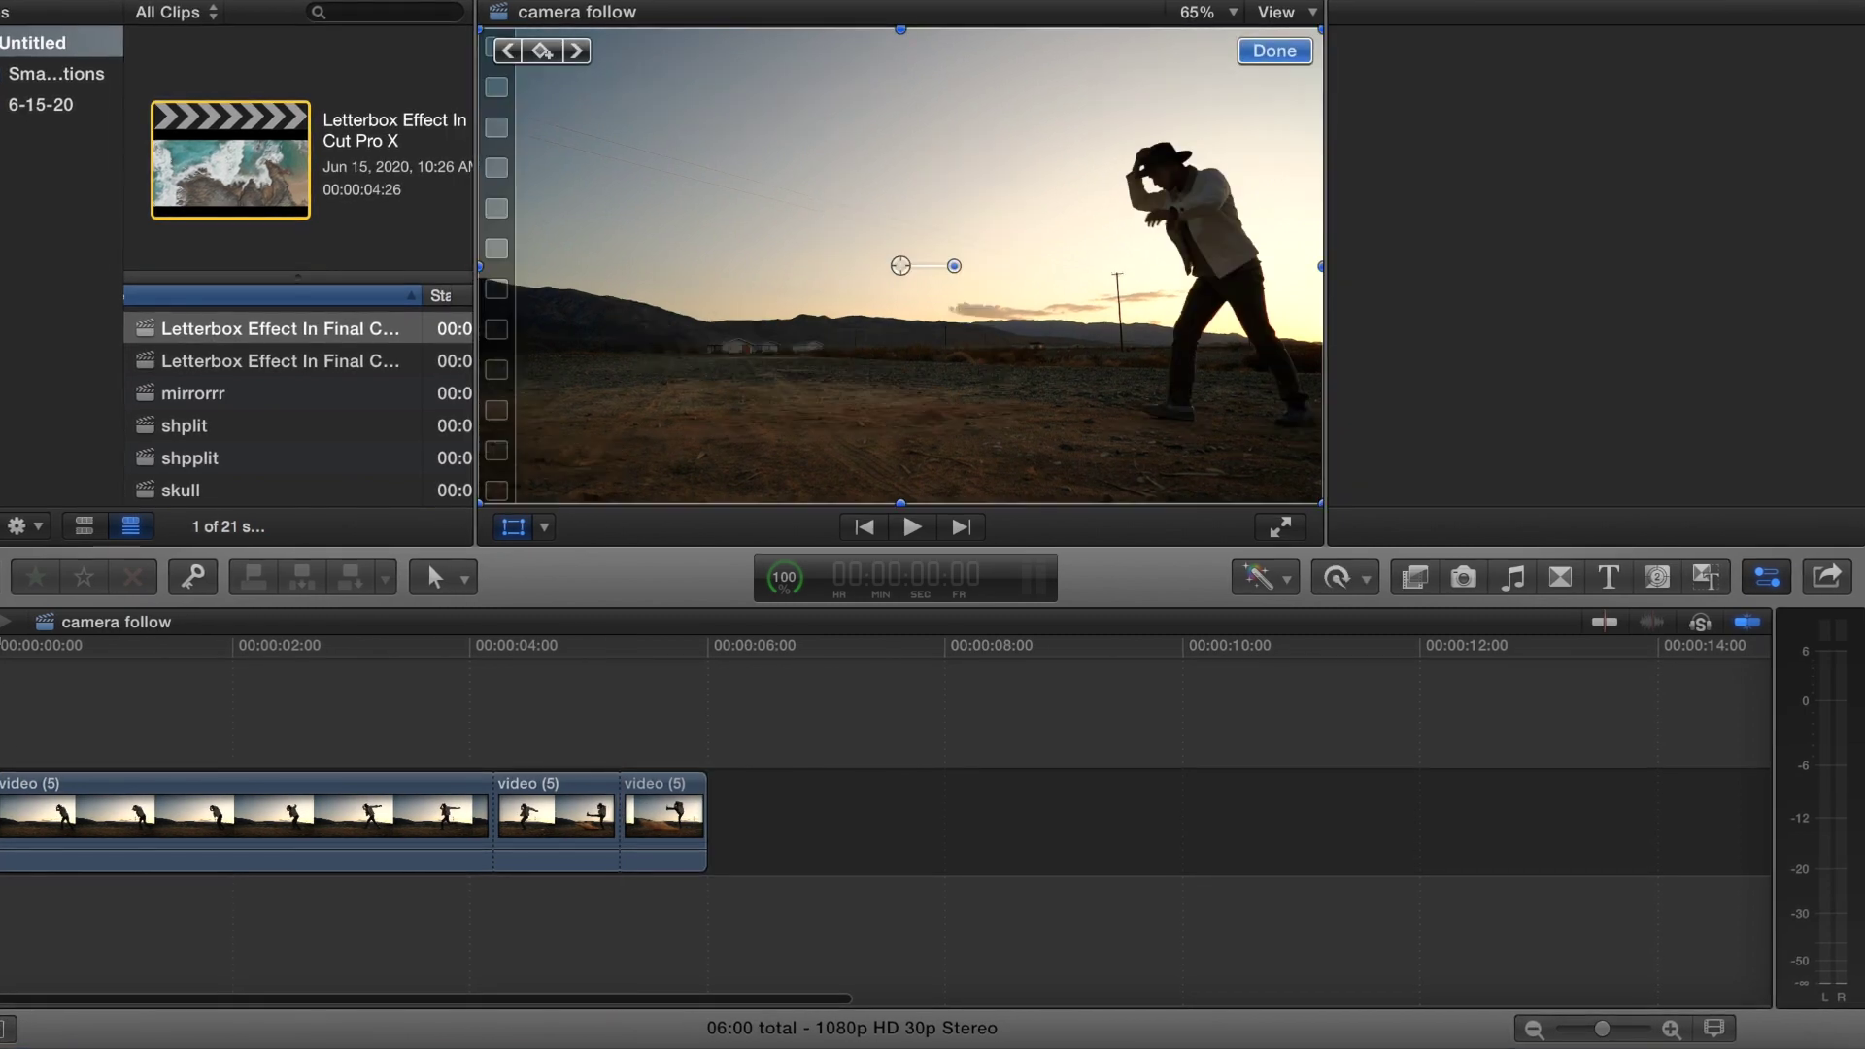
Finish the transform adjustment on the last segment and play back the camera follow project from the start
{"action": "left_click", "coordinate": [1280, 54]}
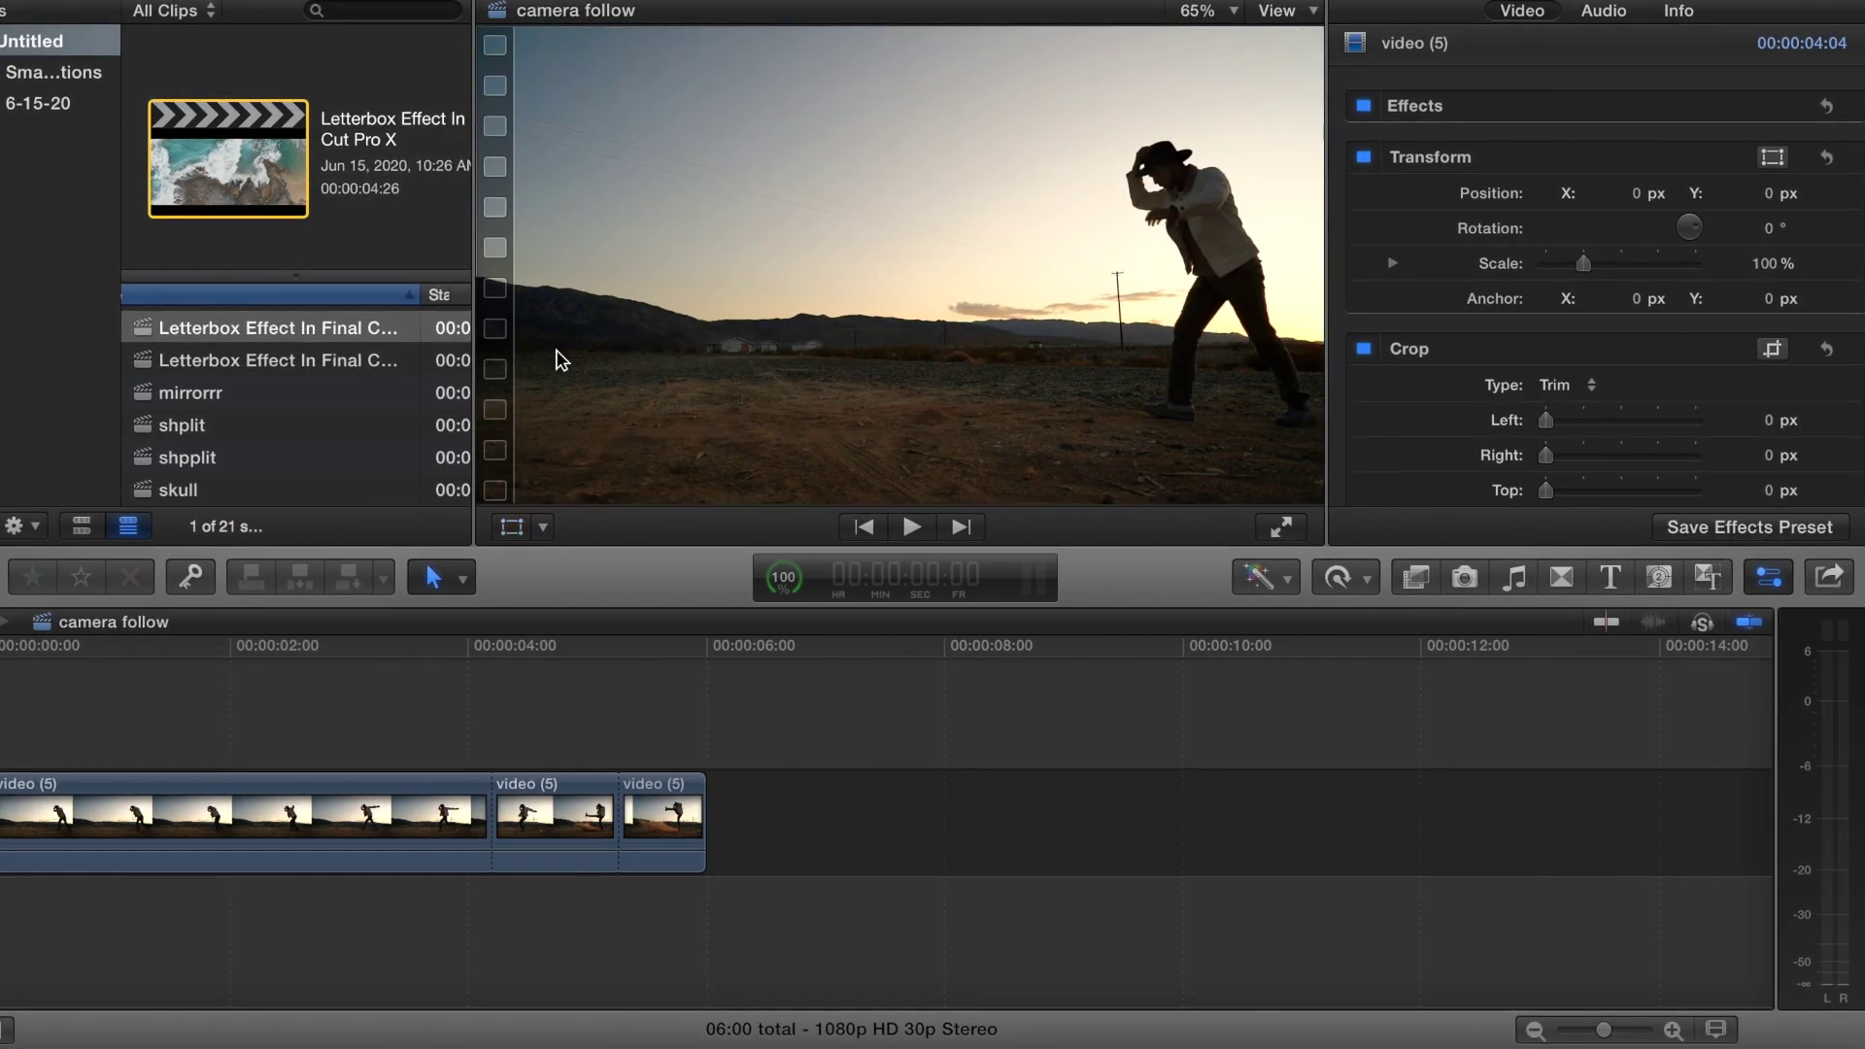
{"action": "key", "text": "space"}
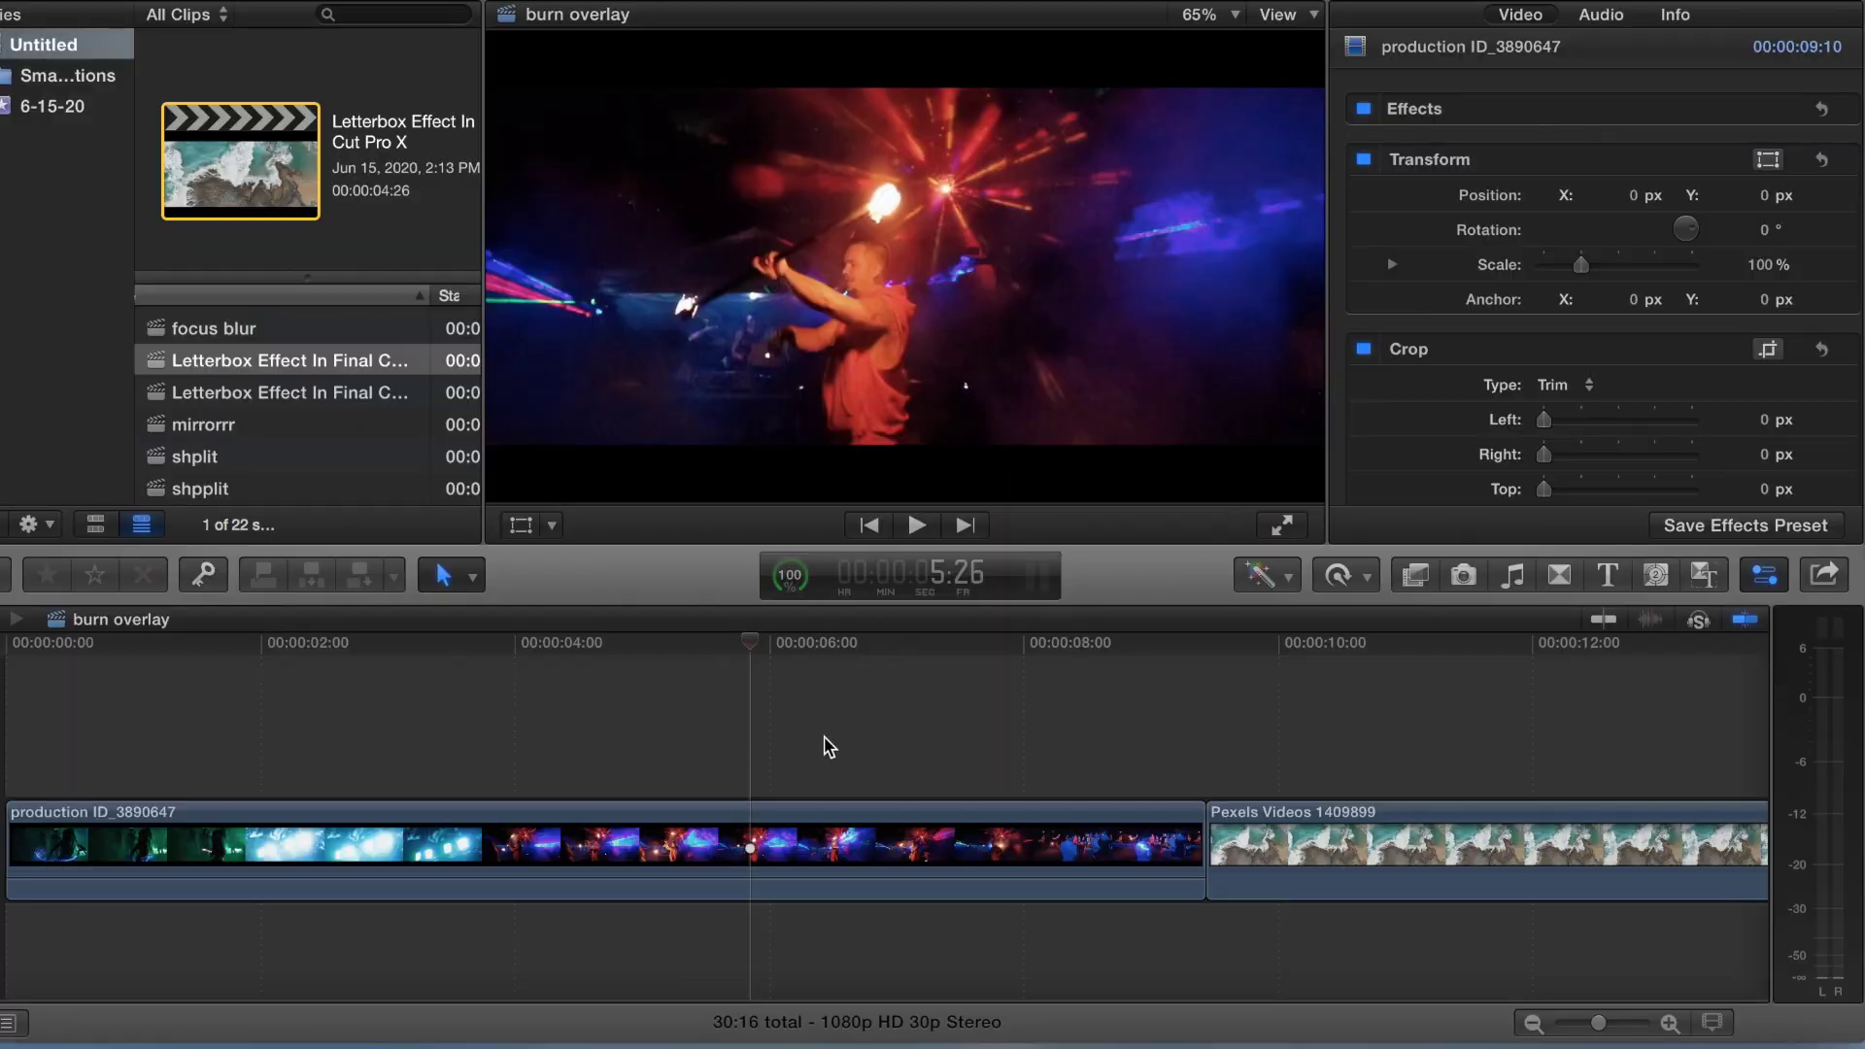
Preview the production ID_3890647 and Pexels Videos 1409899 clips in the burn overlay project
{"action": "key", "text": "space"}
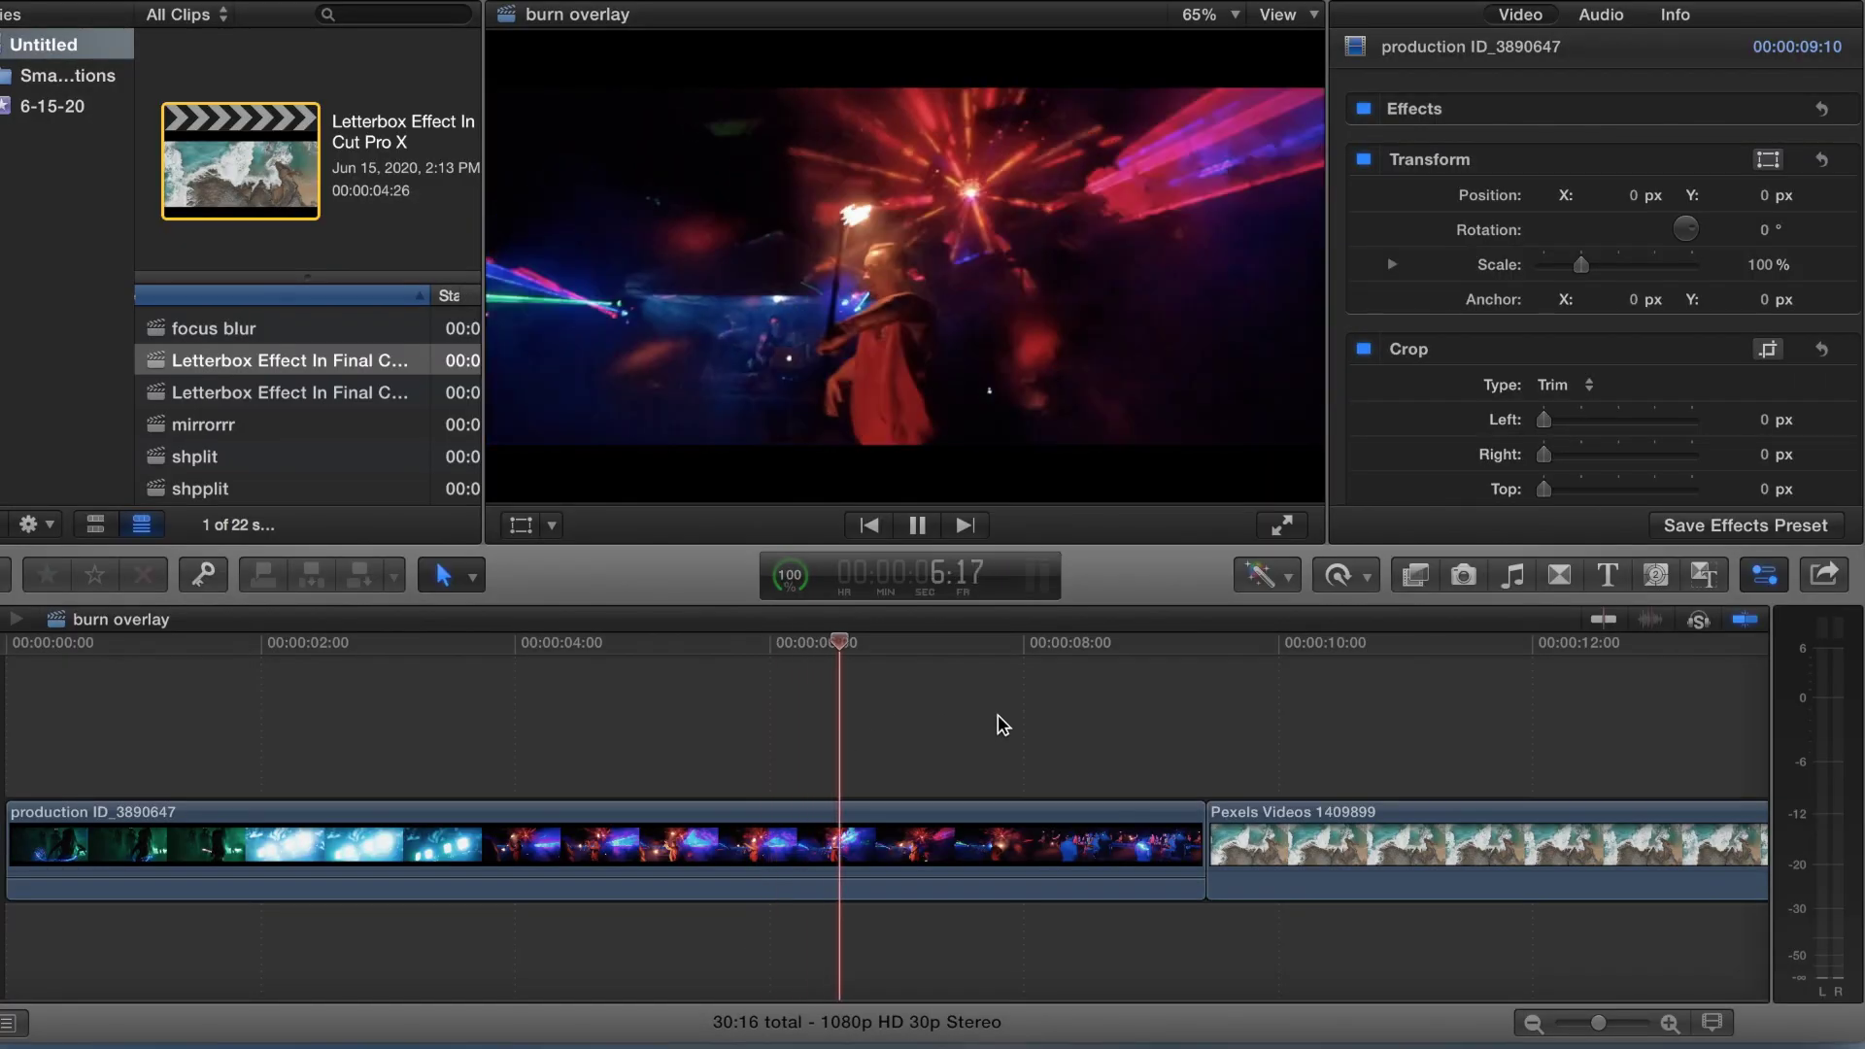
{"action": "left_click", "coordinate": [1282, 758]}
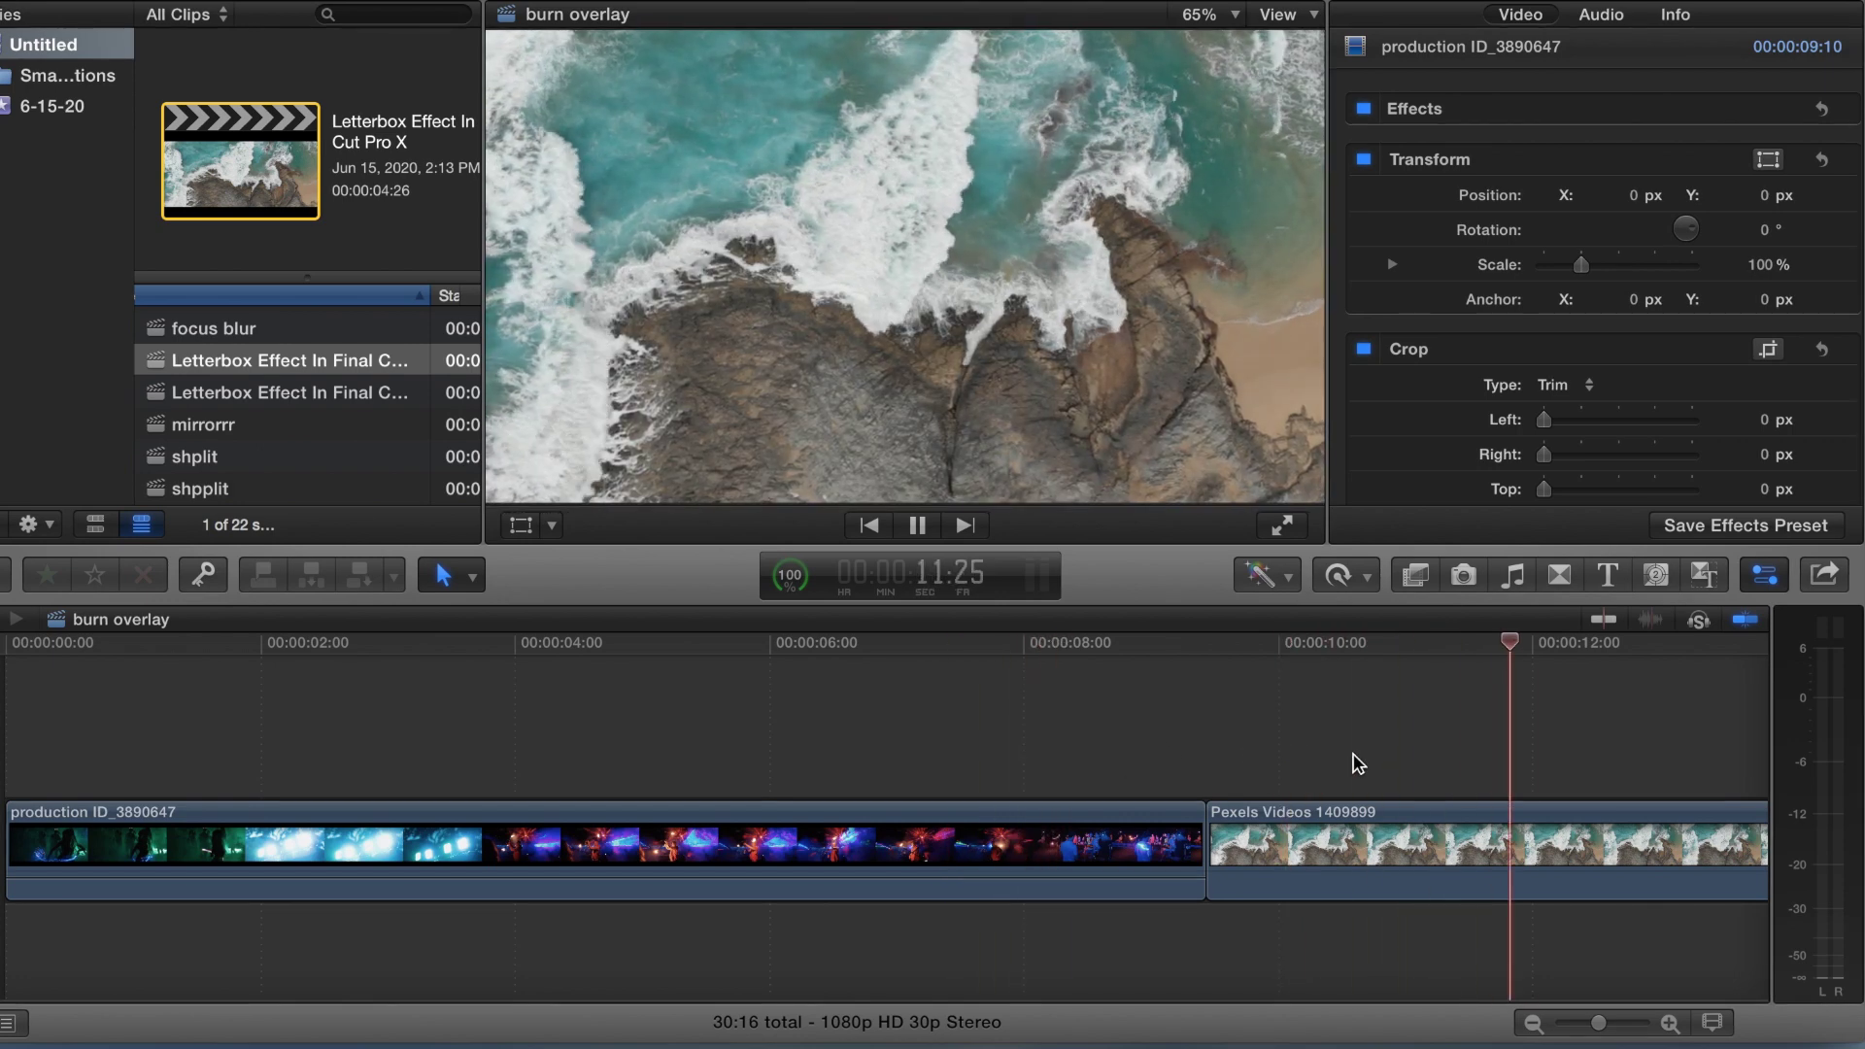
{"action": "key", "text": "space"}
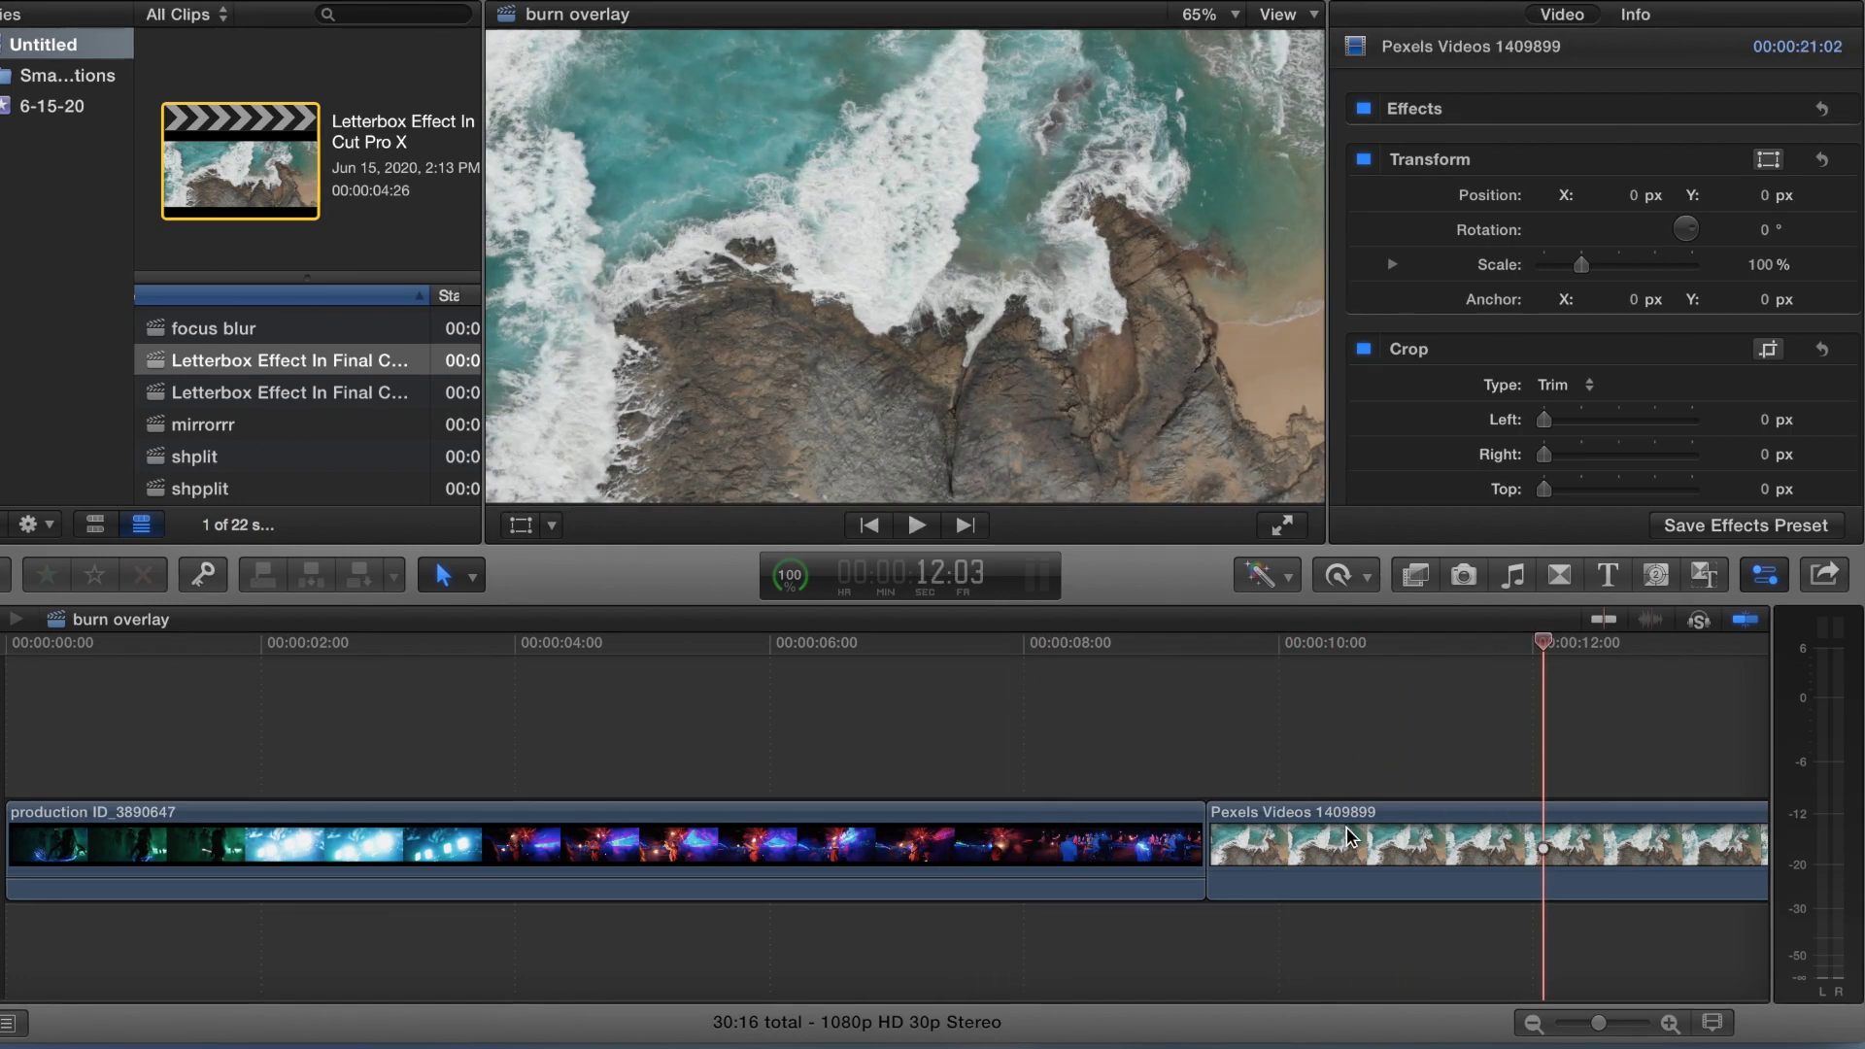
Stack Pexels Videos 1409899 beneath the production ID_3890647 clip from the timeline start and trim its end to a duration of about 9:14
{"action": "left_click_drag", "start_coordinate": [1346, 825], "coordinate": [32, 857]}
{"action": "scroll", "coordinate": [691, 884], "scroll_direction": "right", "scroll_amount": 15}
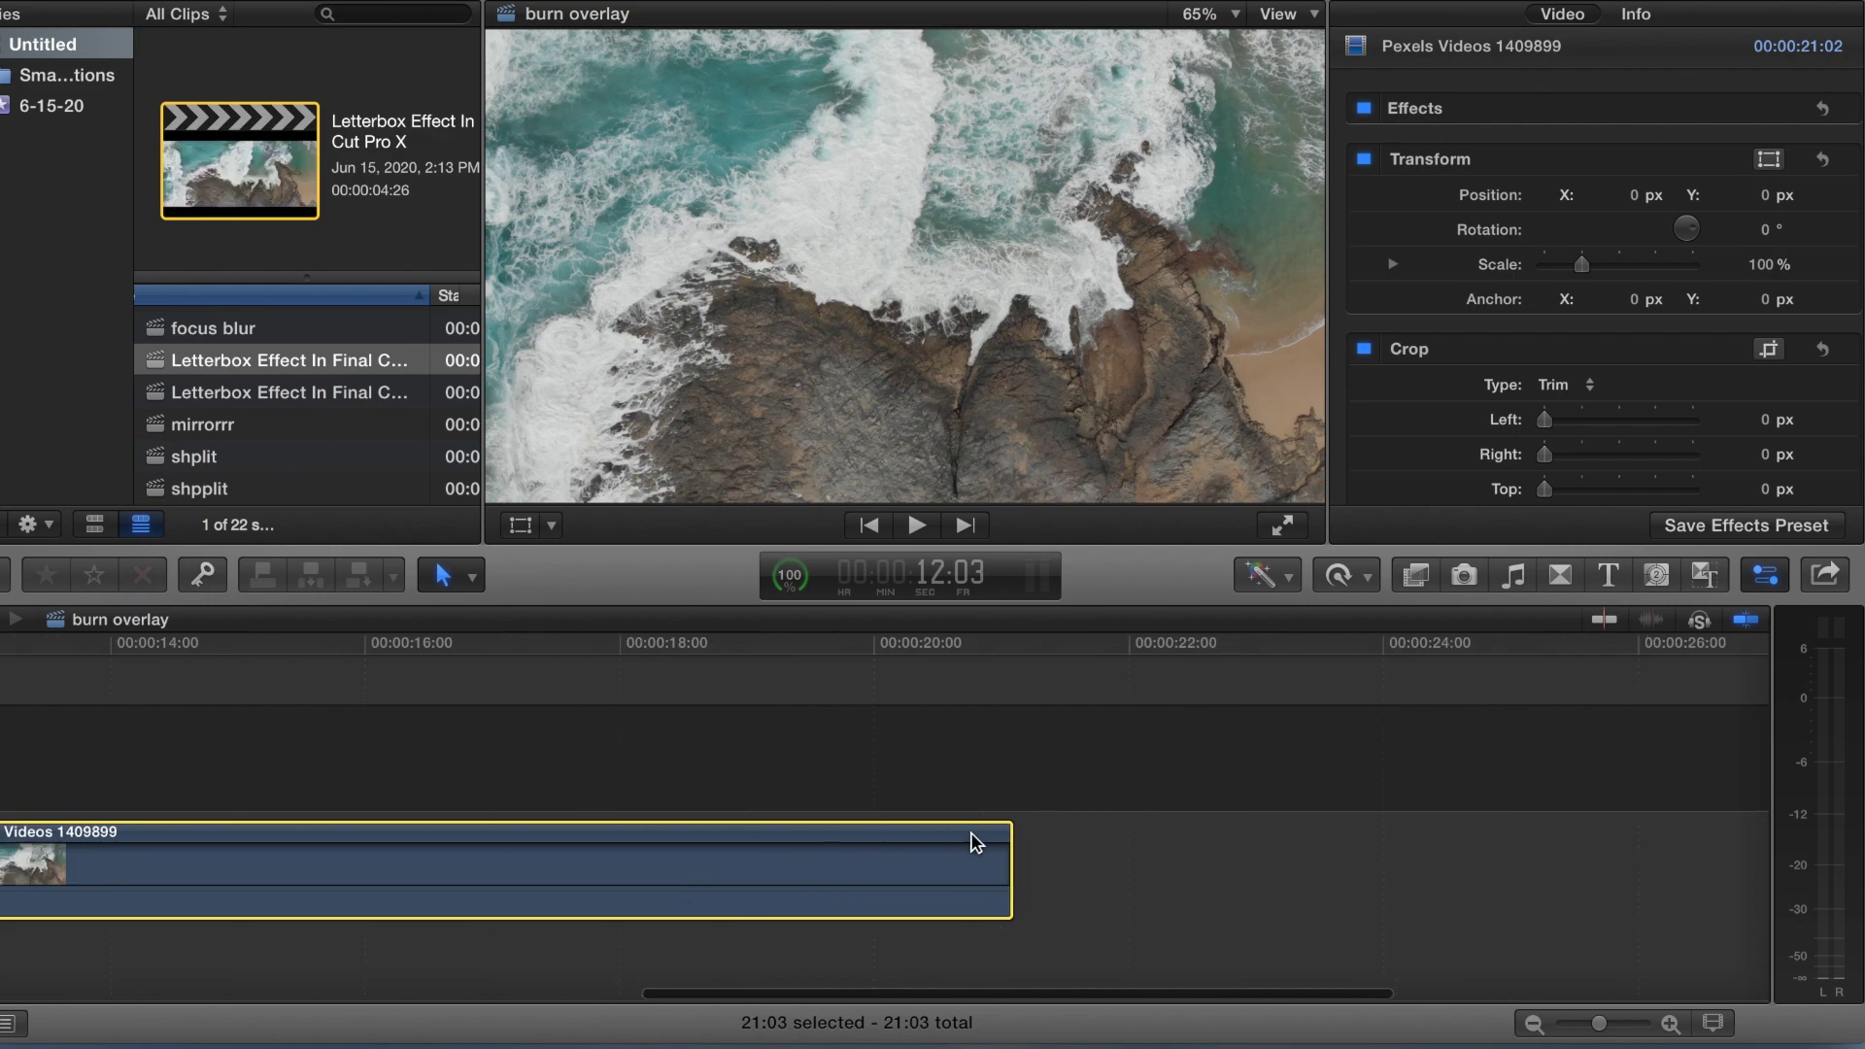
{"action": "left_click_drag", "start_coordinate": [1007, 833], "coordinate": [881, 901]}
{"action": "scroll", "coordinate": [495, 719], "scroll_direction": "left", "scroll_amount": 5}
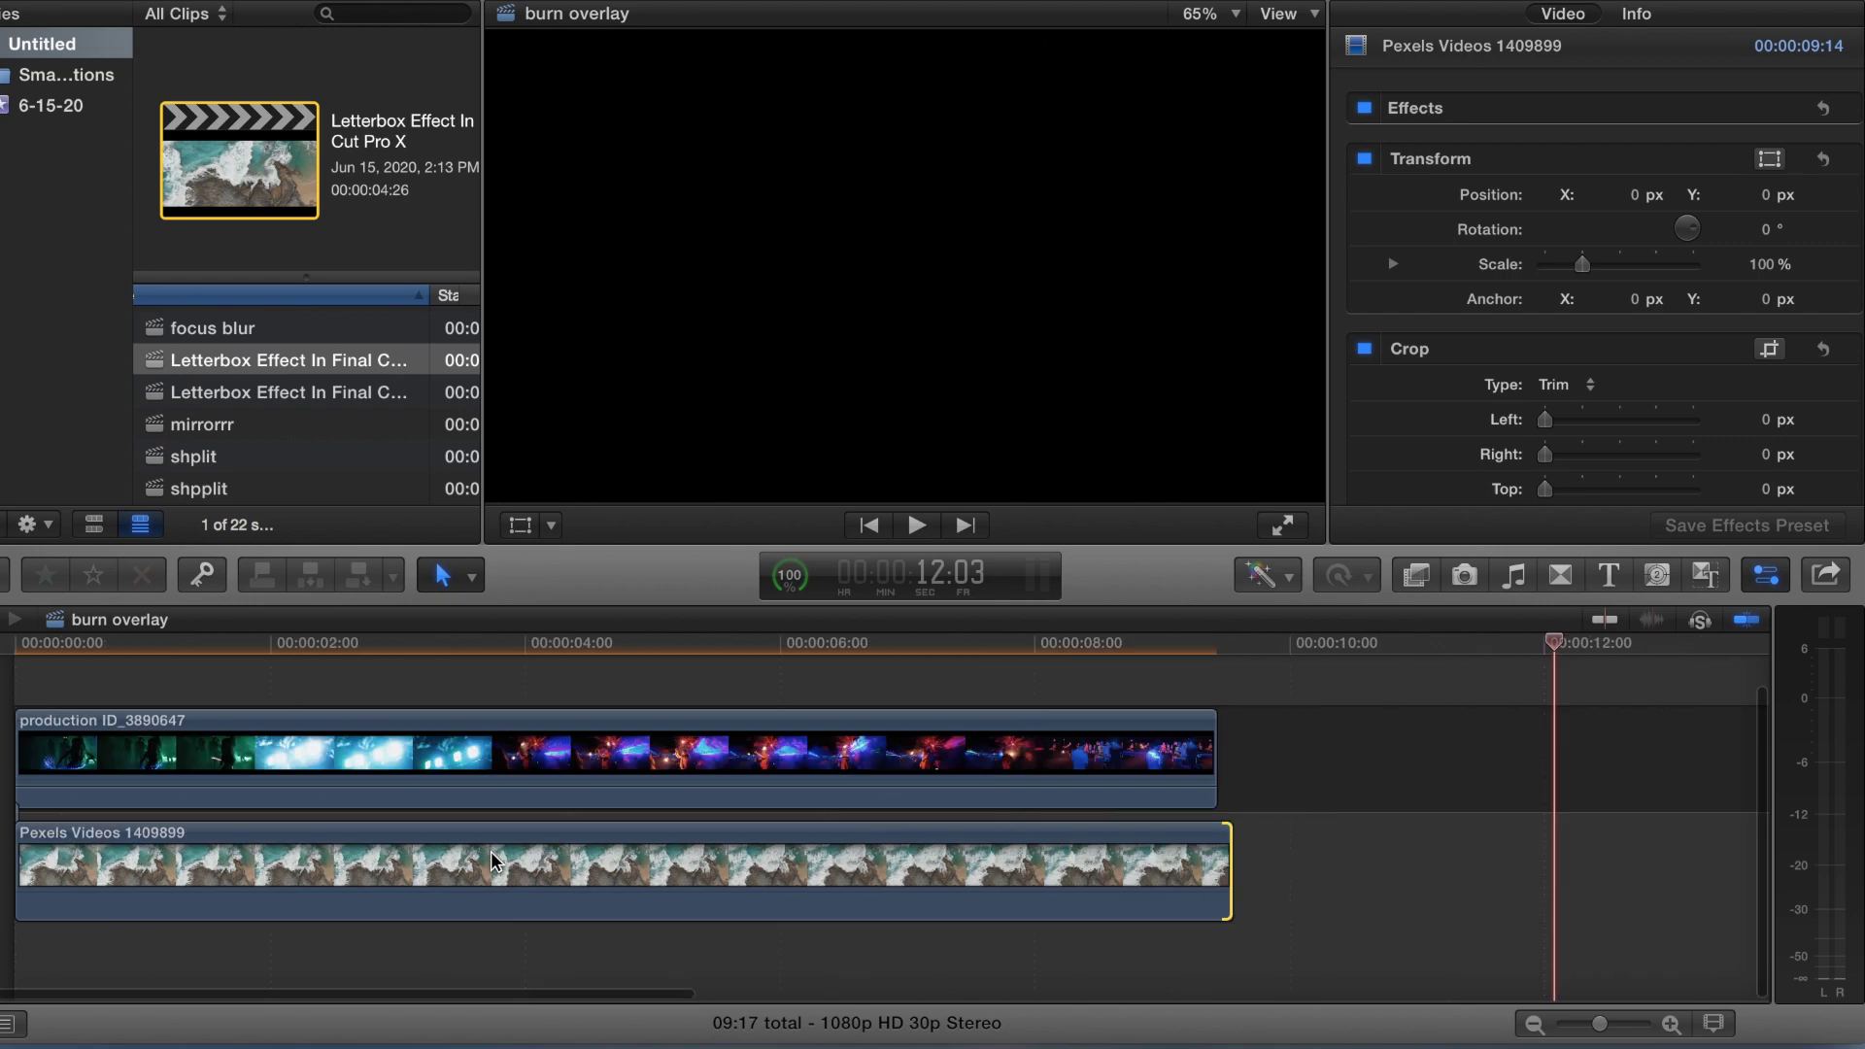
Set the blend mode of the upper clip, production ID_3890647, to Lighten
{"action": "left_click", "coordinate": [511, 691]}
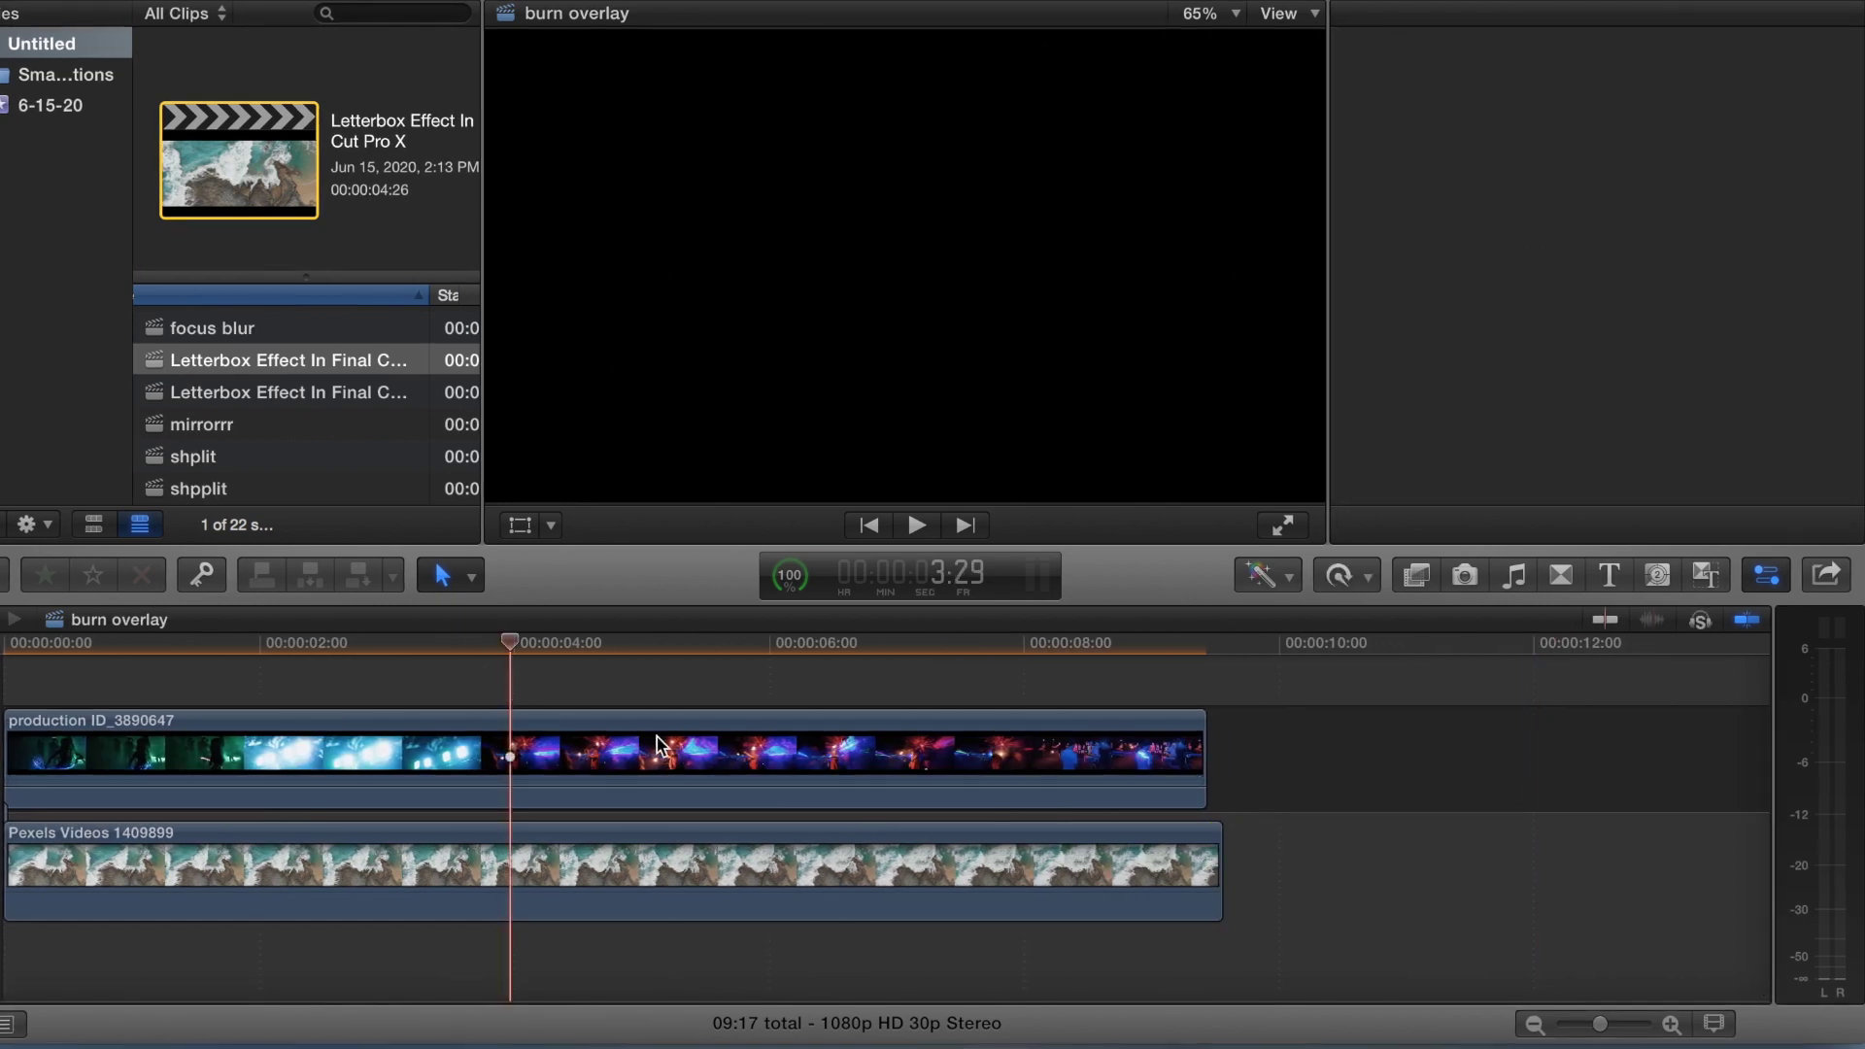
{"action": "left_click", "coordinate": [634, 769]}
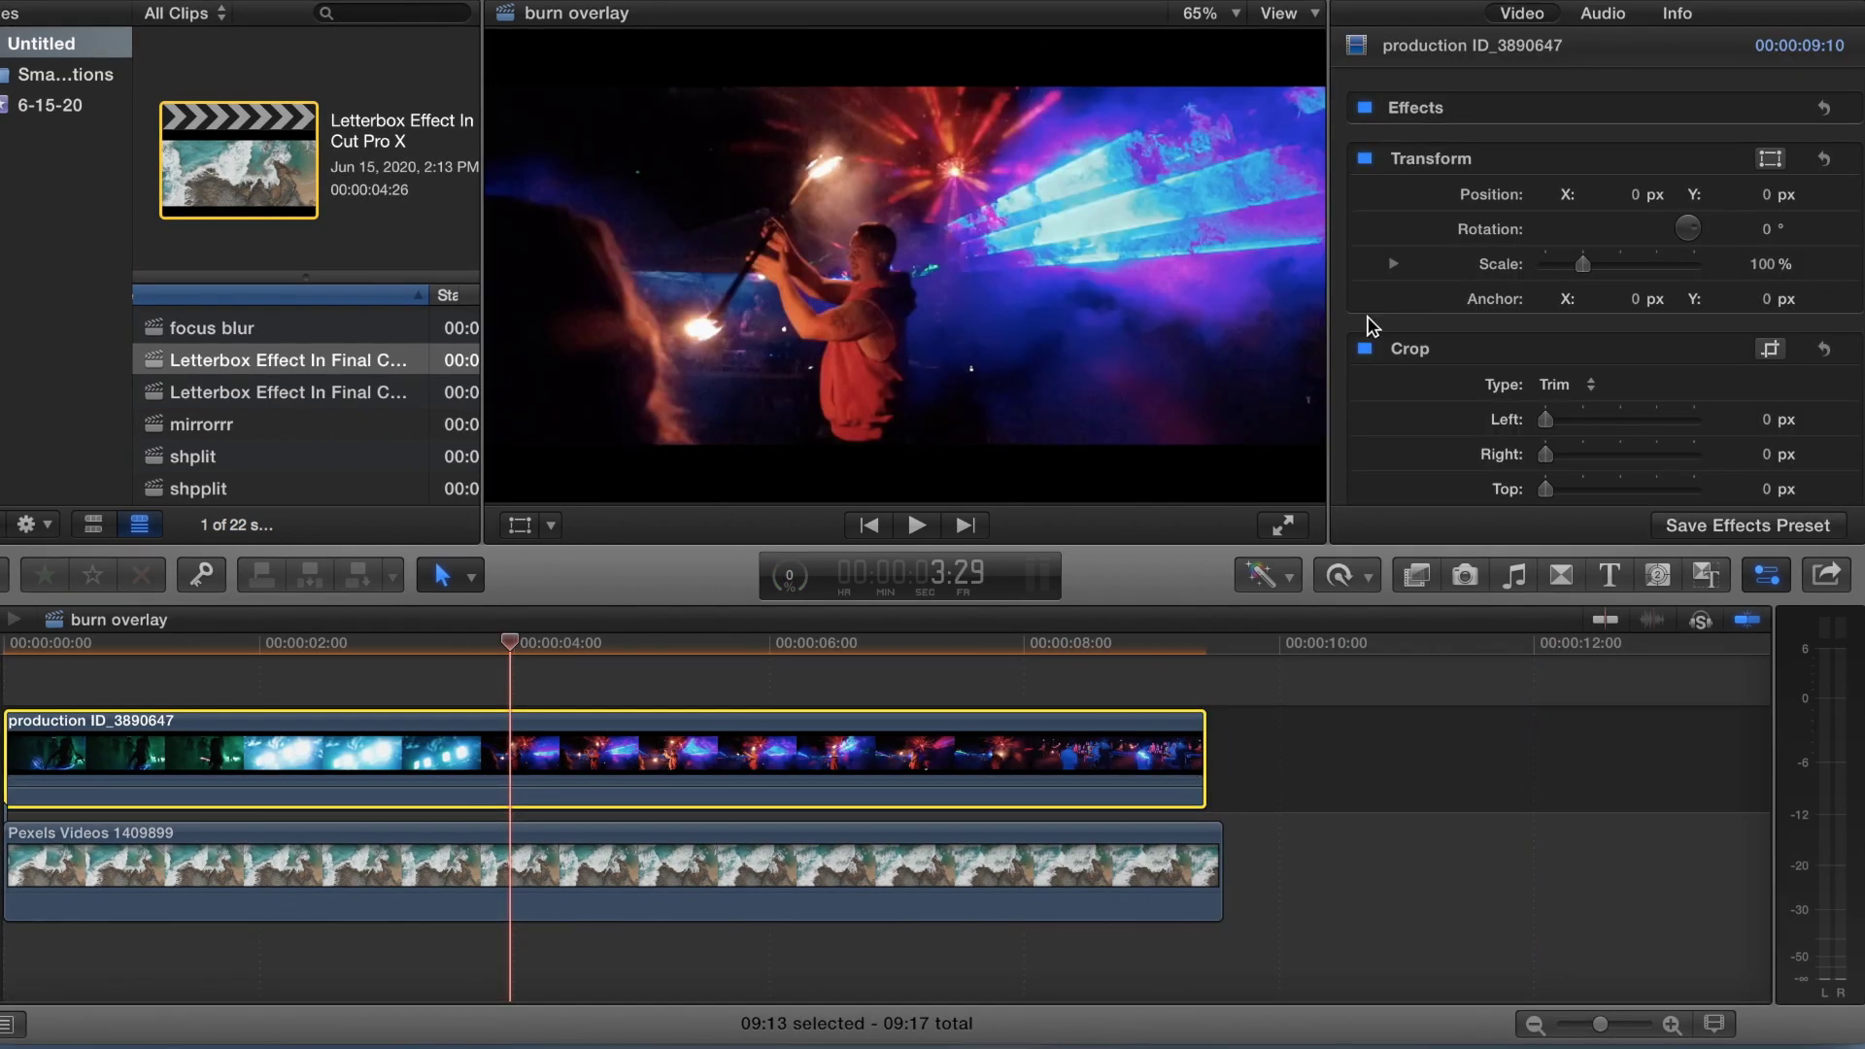
{"action": "scroll", "coordinate": [1608, 320], "scroll_direction": "down", "scroll_amount": 2}
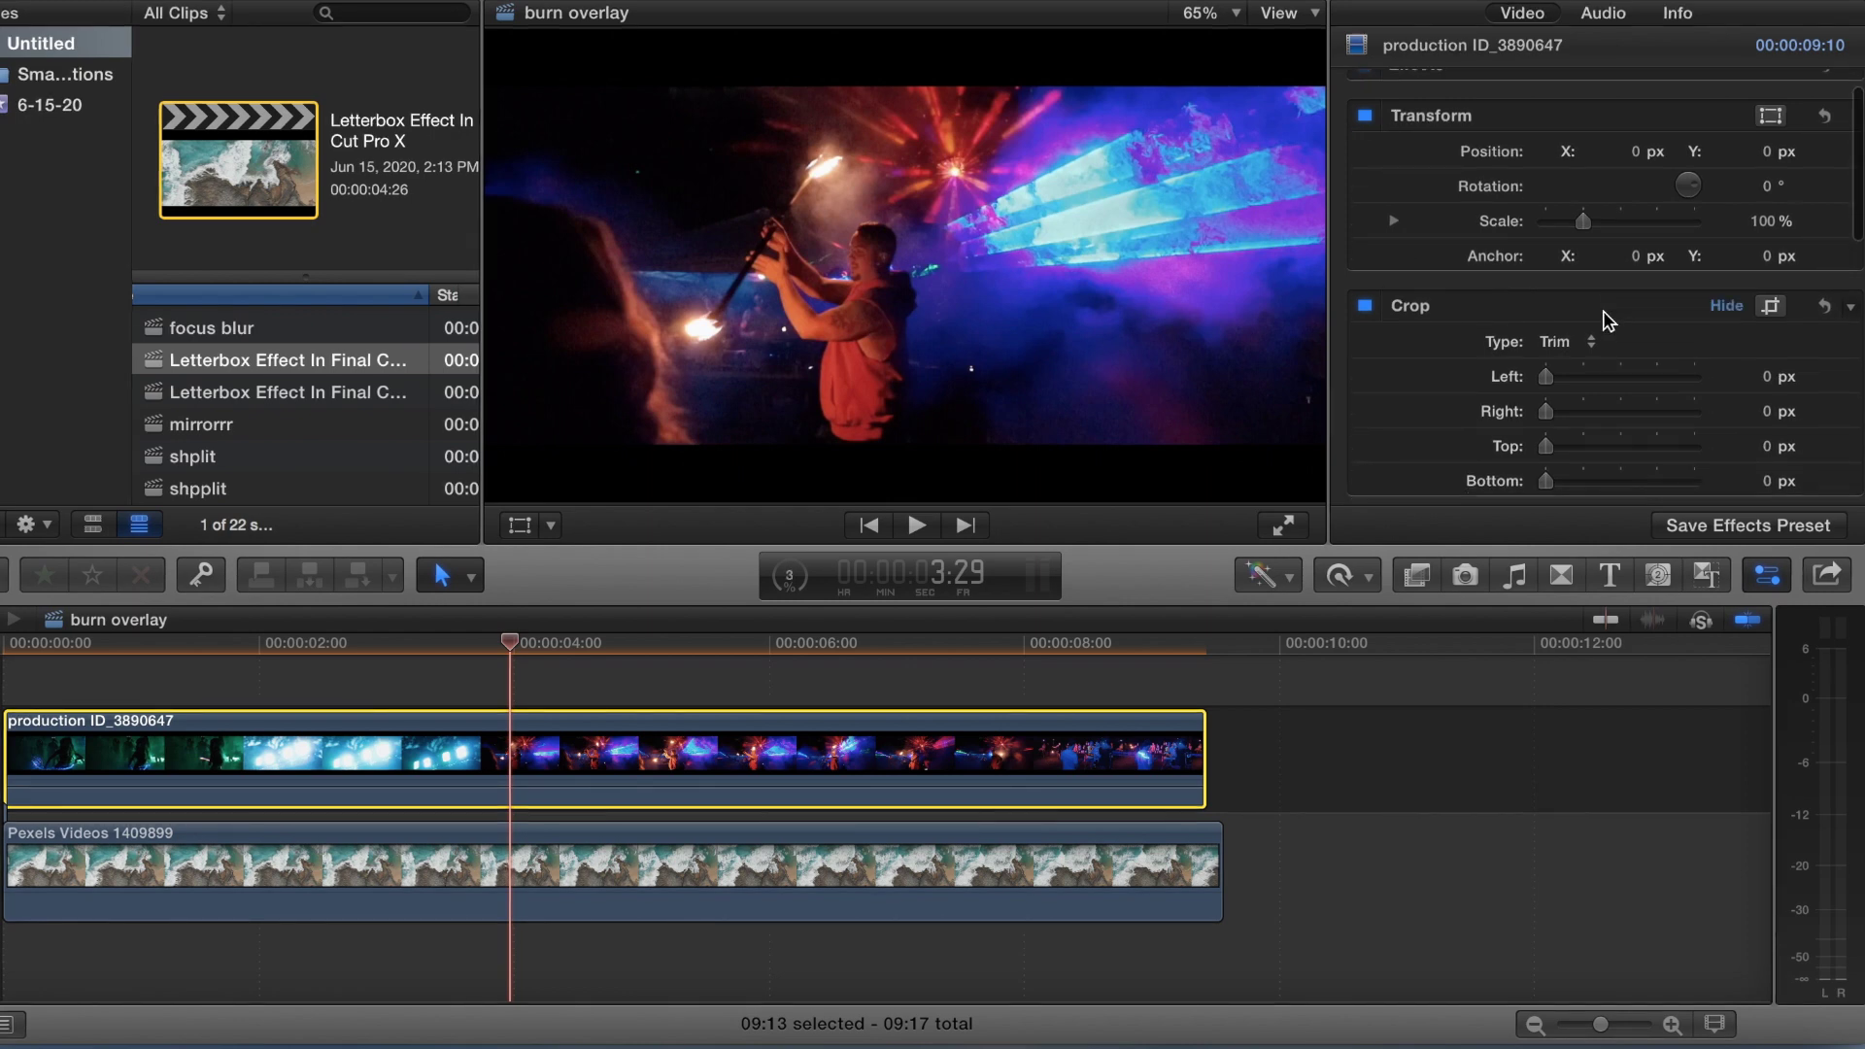
{"action": "scroll", "coordinate": [1608, 320], "scroll_direction": "down", "scroll_amount": 12}
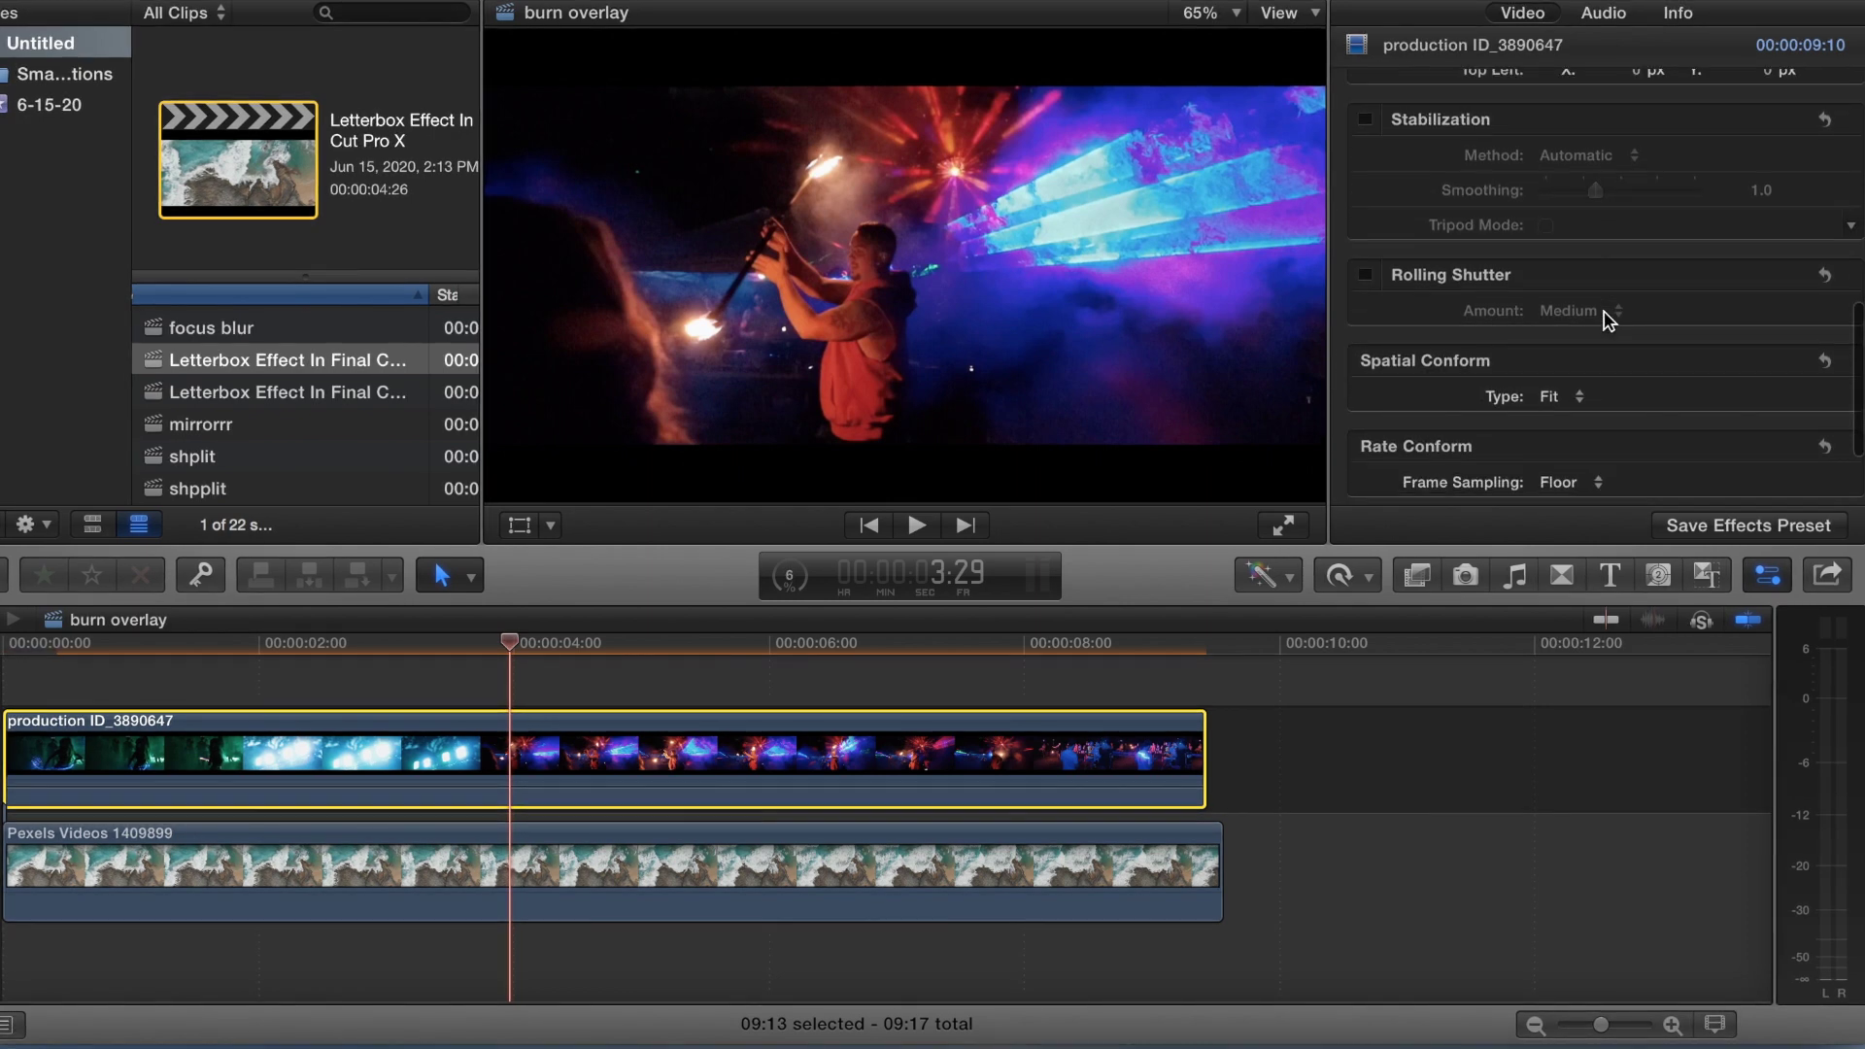
{"action": "scroll", "coordinate": [1605, 315], "scroll_direction": "down", "scroll_amount": 3}
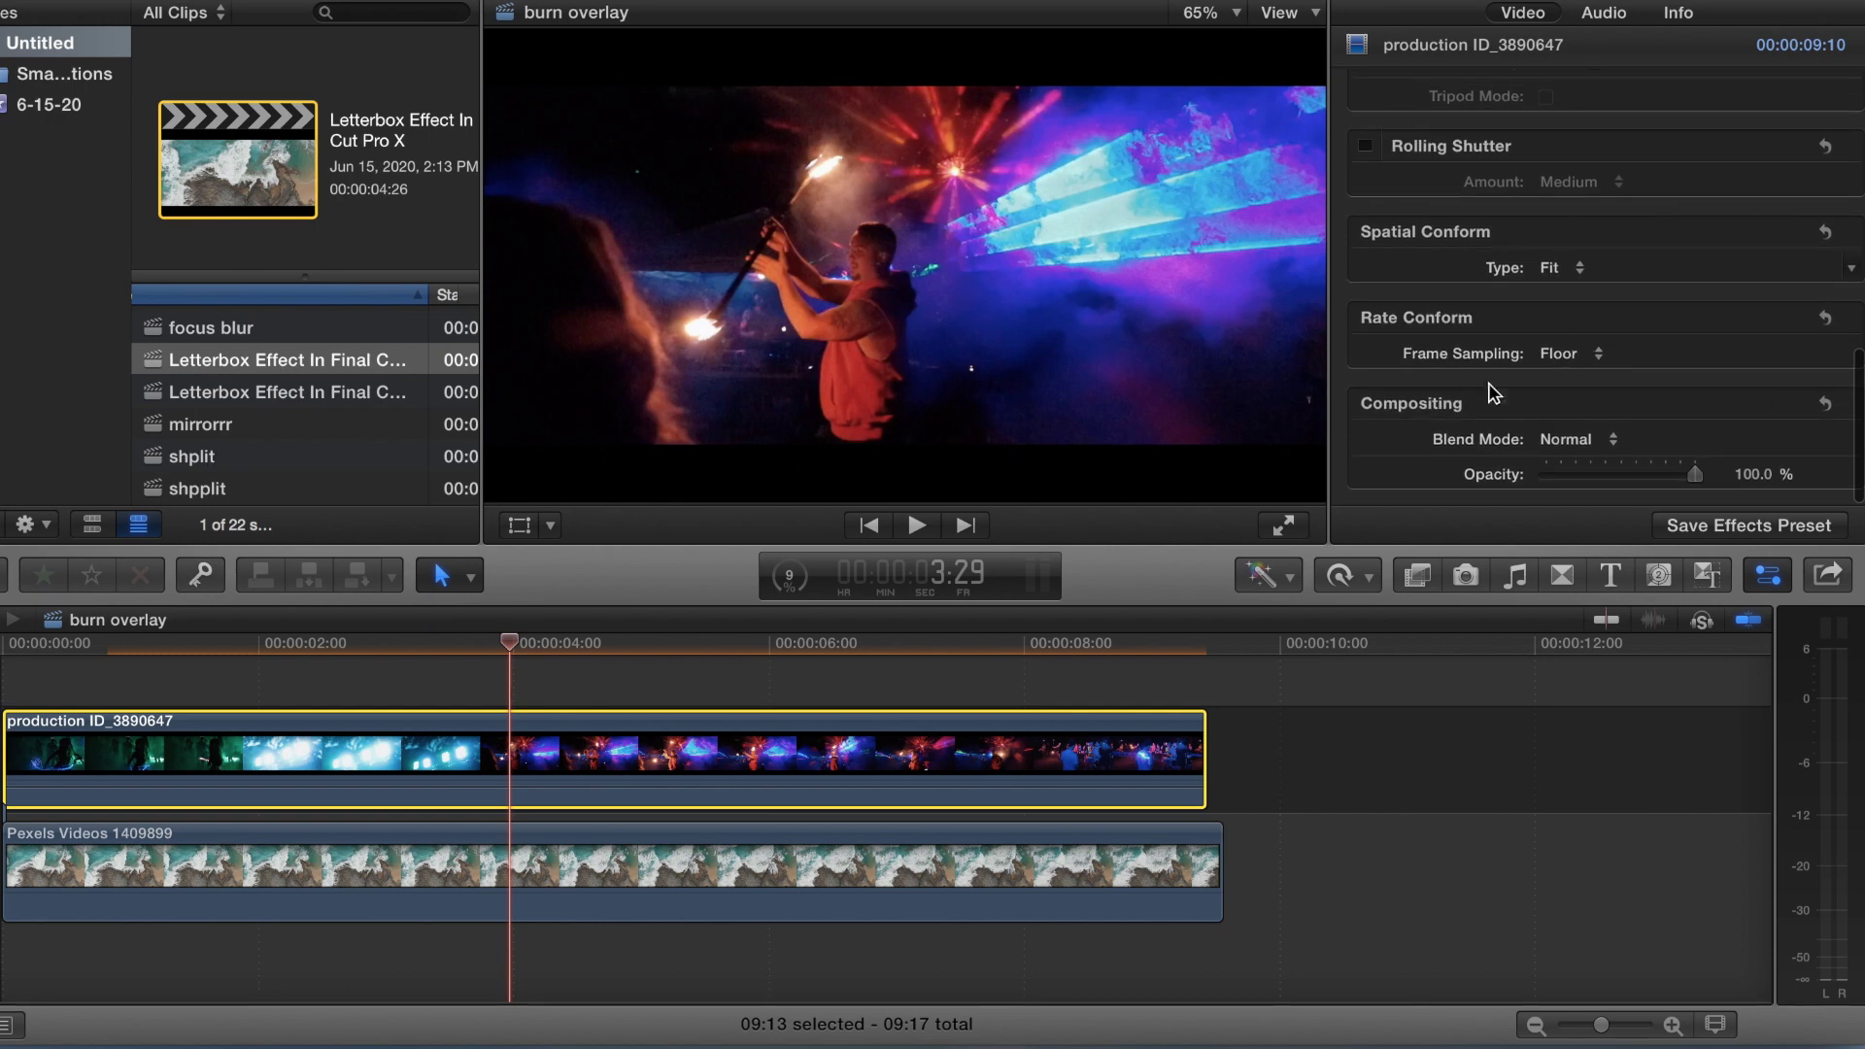
{"action": "left_click", "coordinate": [1594, 442]}
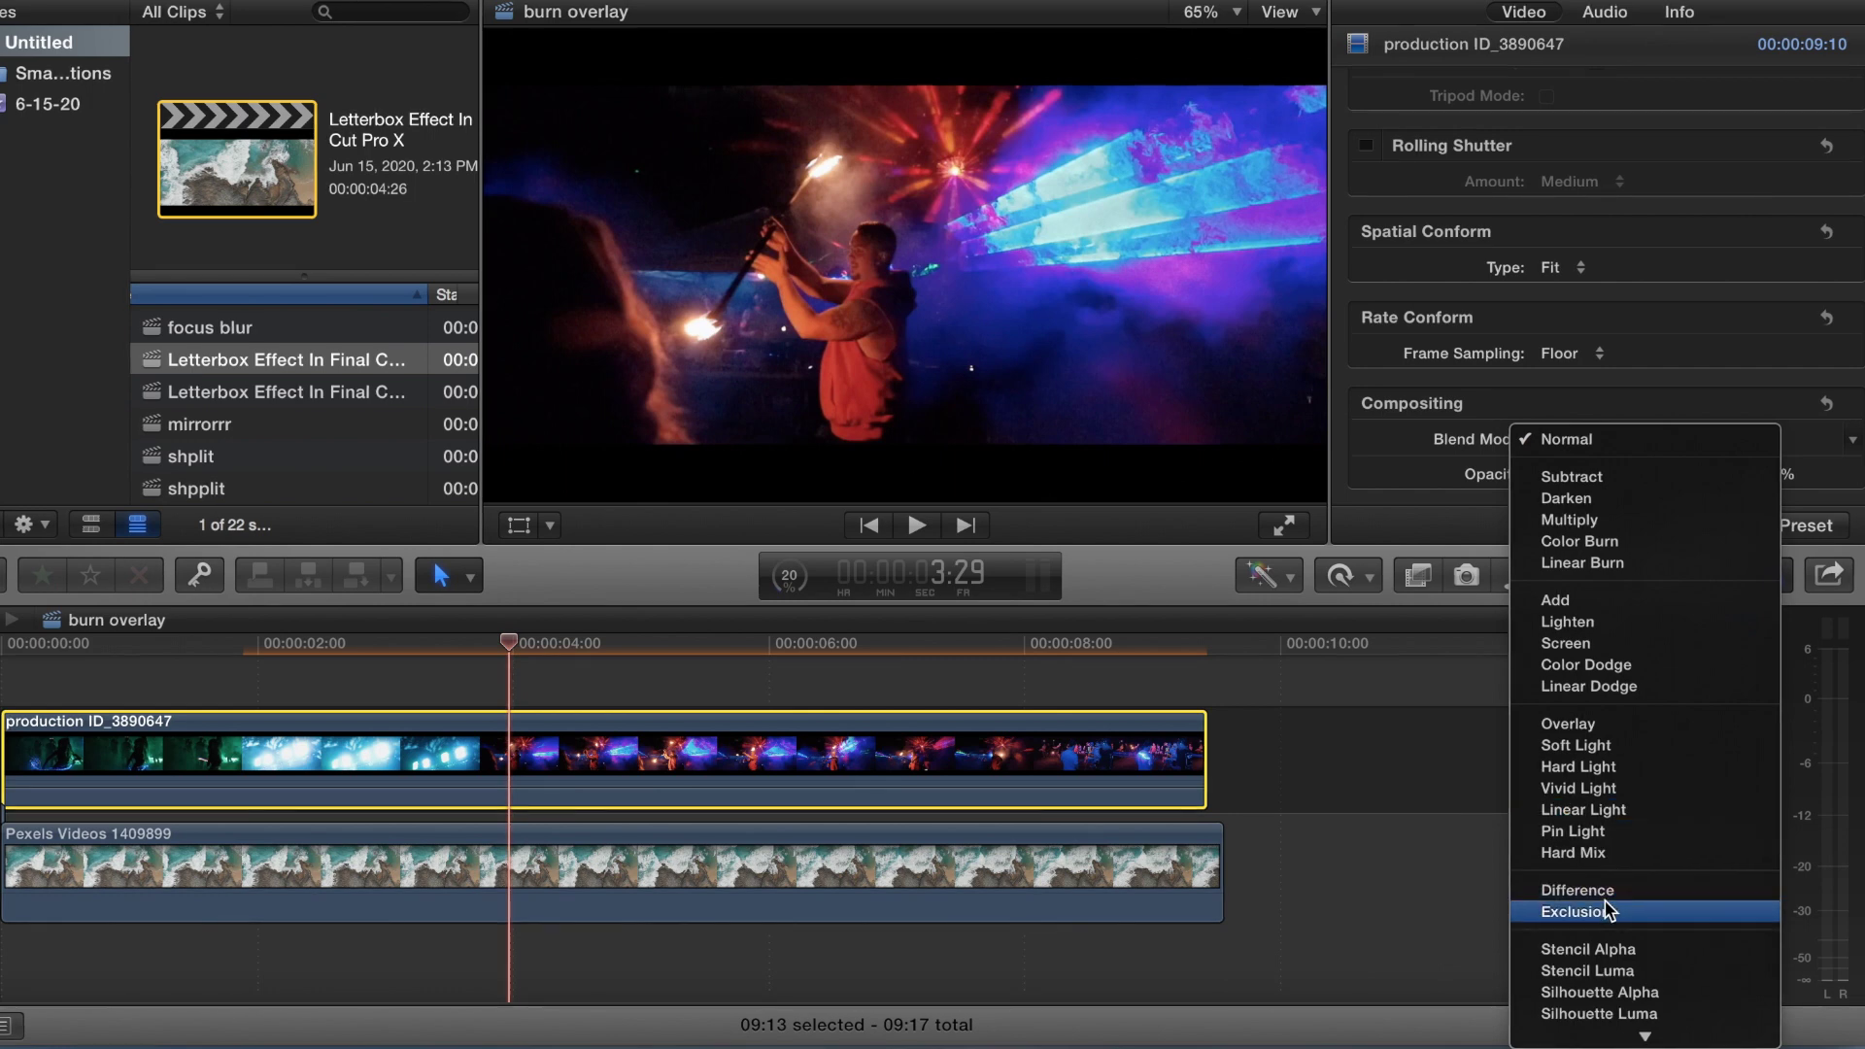
{"action": "left_click", "coordinate": [1627, 636]}
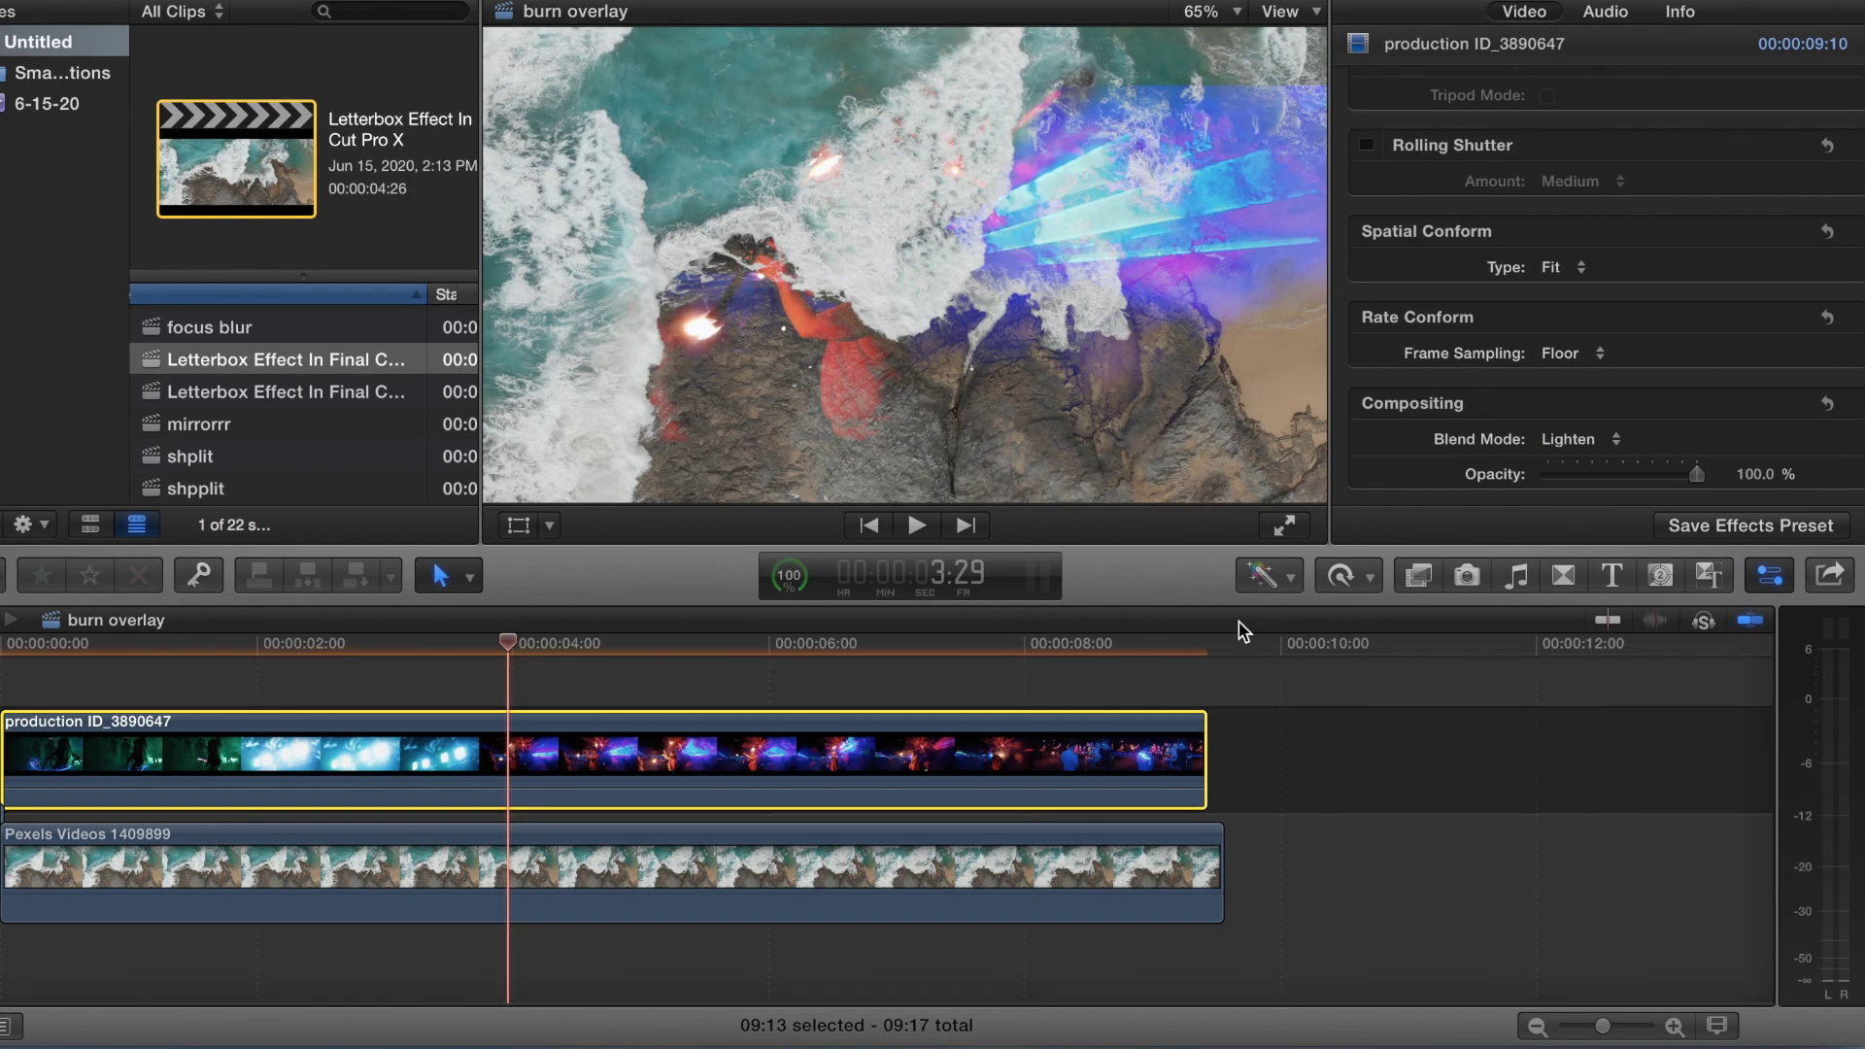
Check the rendering status and play the Lighten overlay from the start of the timeline
{"action": "left_click", "coordinate": [31, 686]}
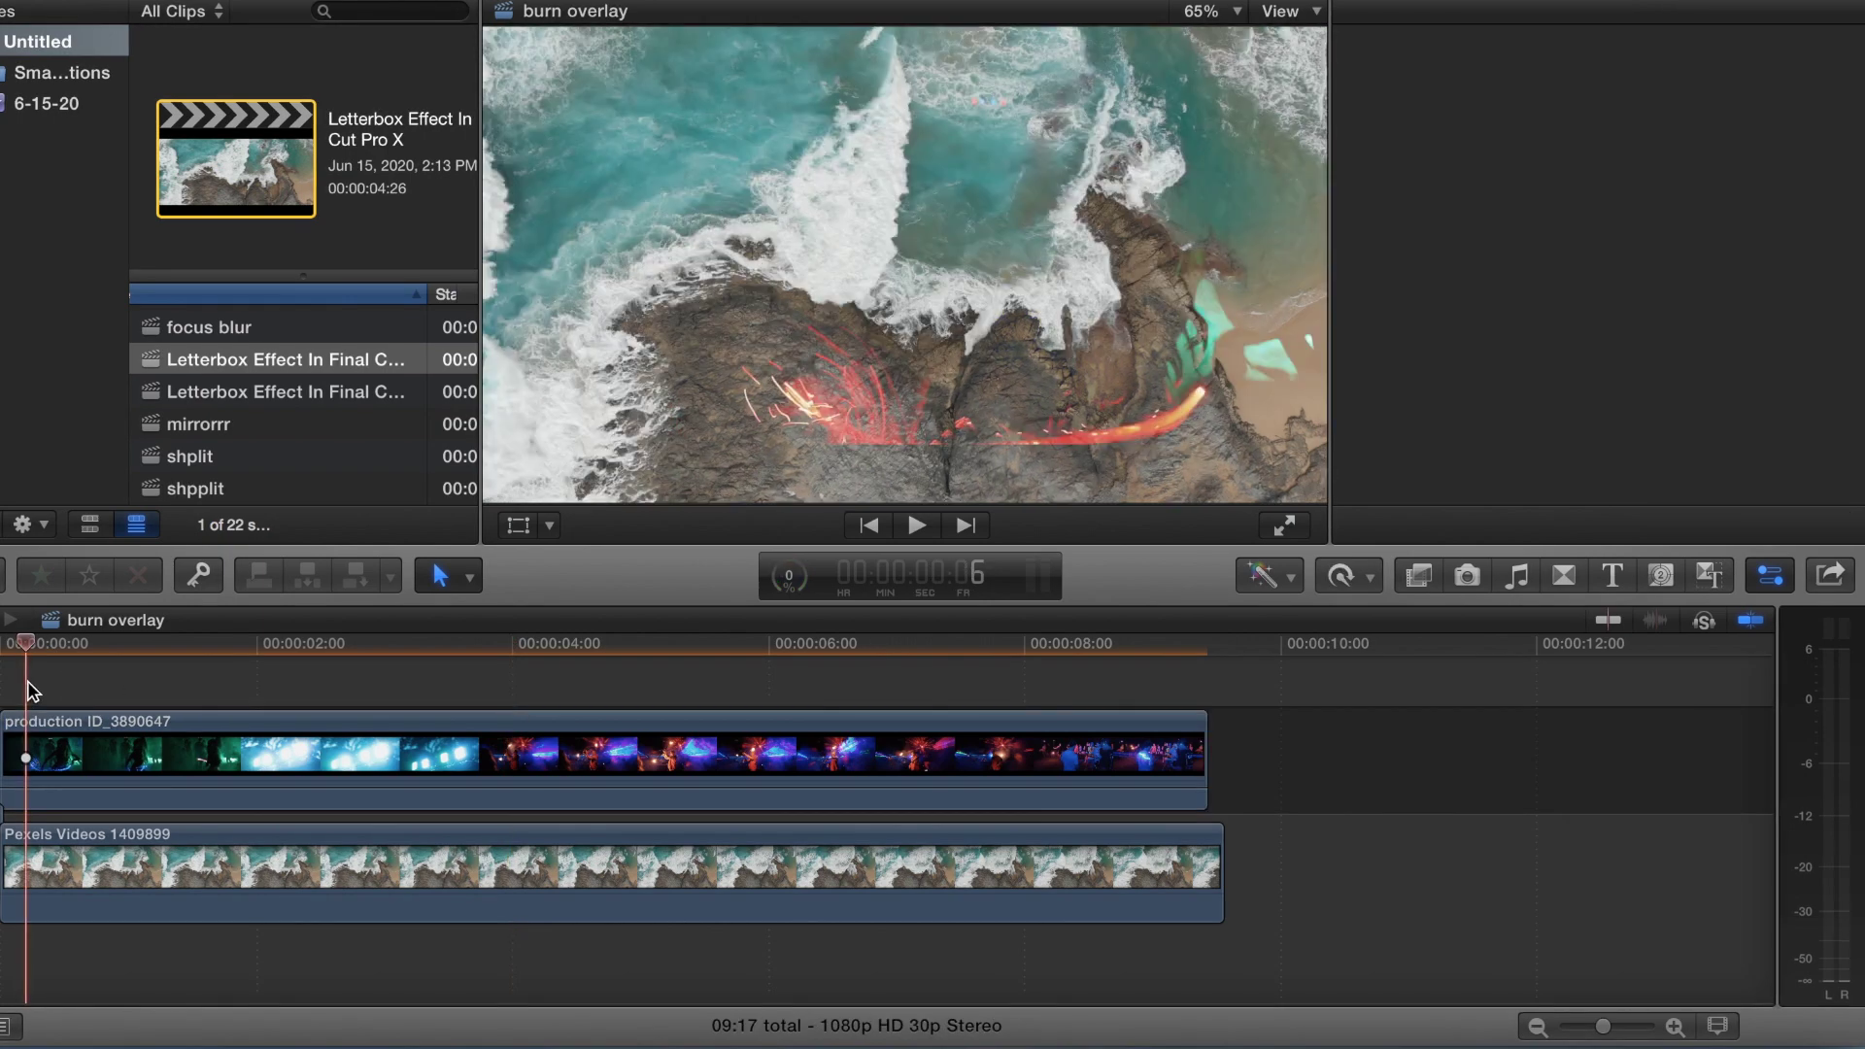
{"action": "left_click", "coordinate": [790, 580]}
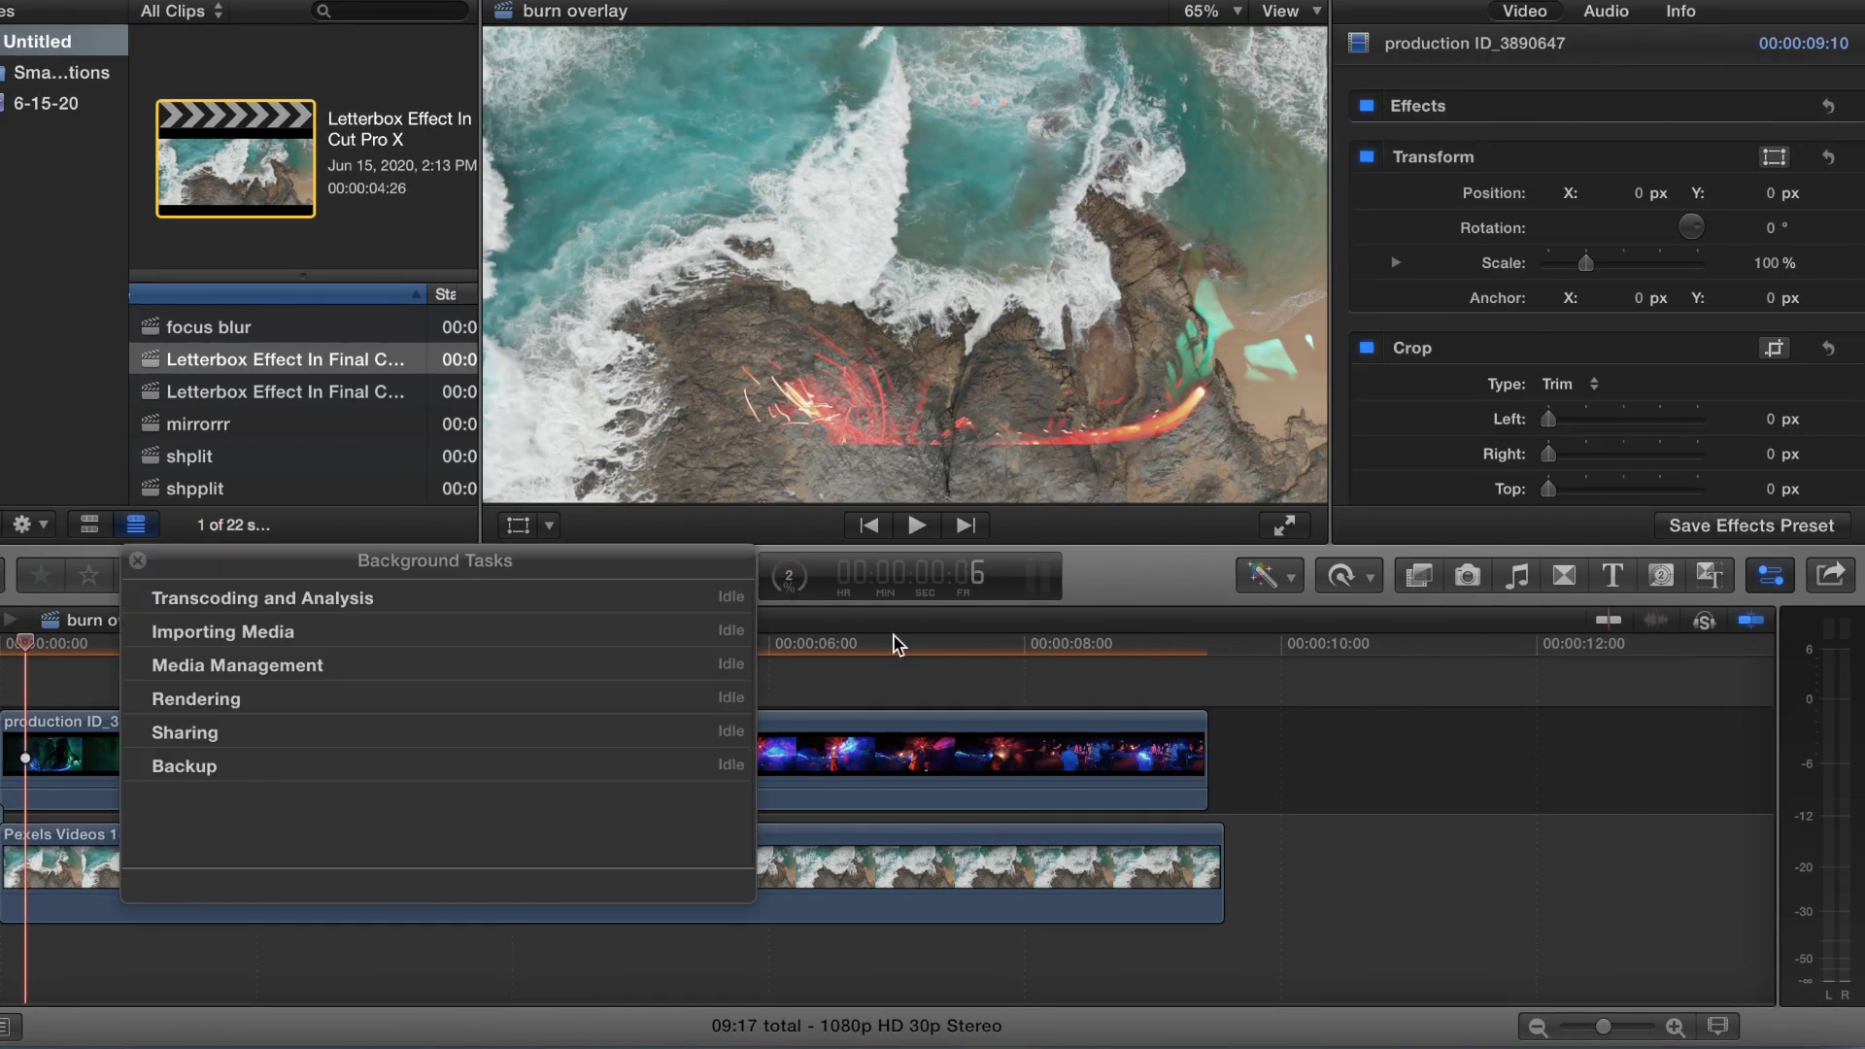
{"action": "left_click", "coordinate": [137, 561]}
{"action": "key", "text": "Home"}
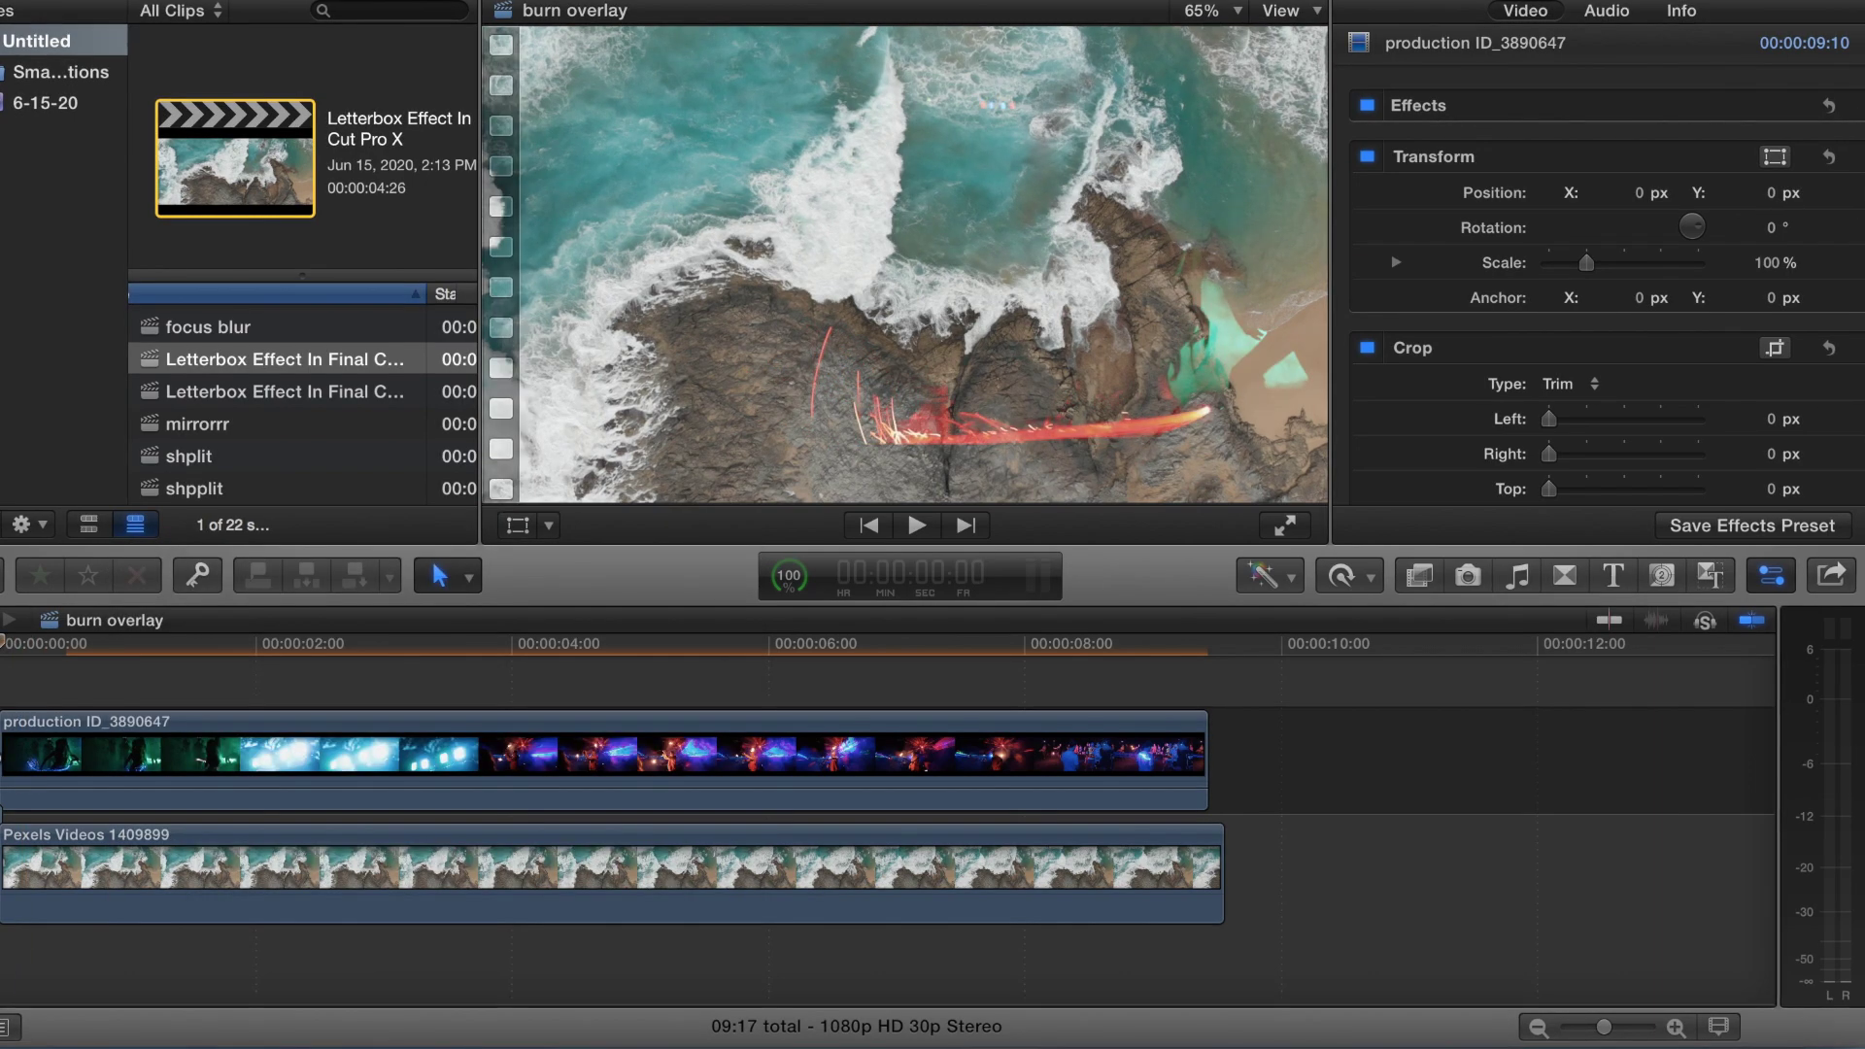
{"action": "key", "text": "space"}
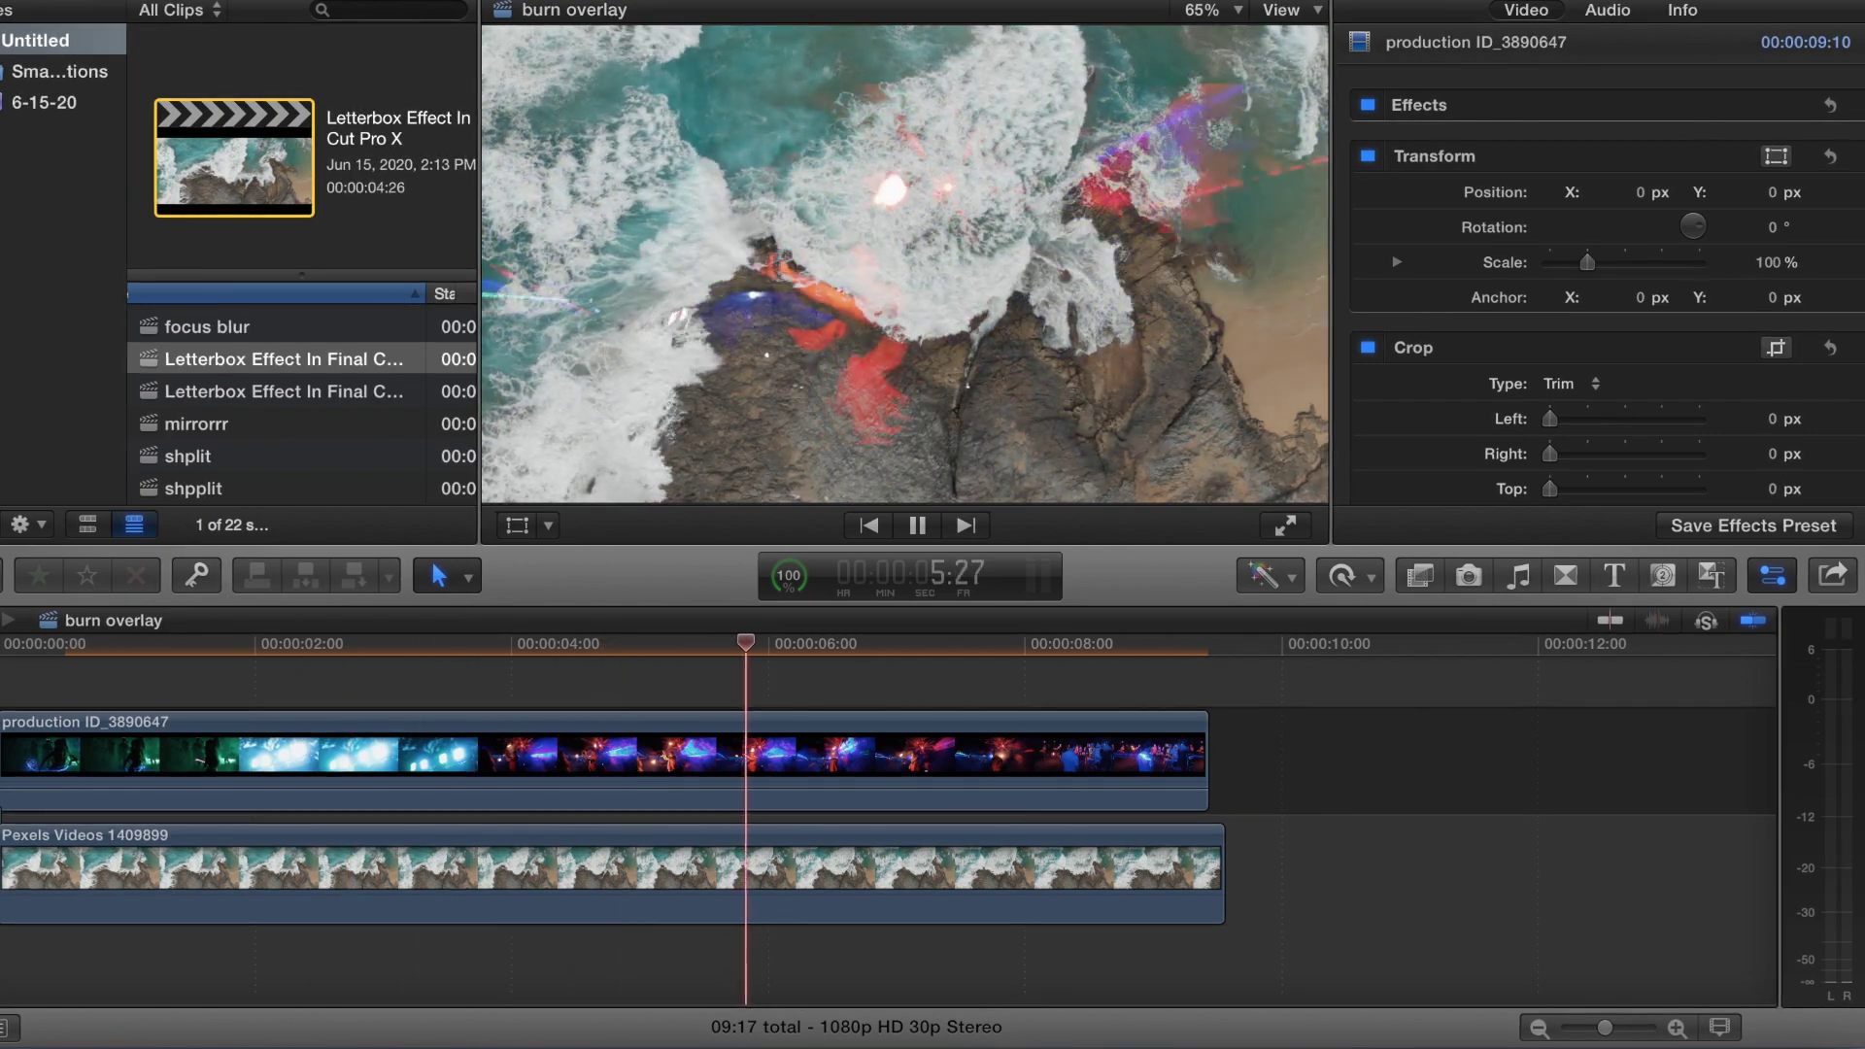
{"action": "key", "text": "space"}
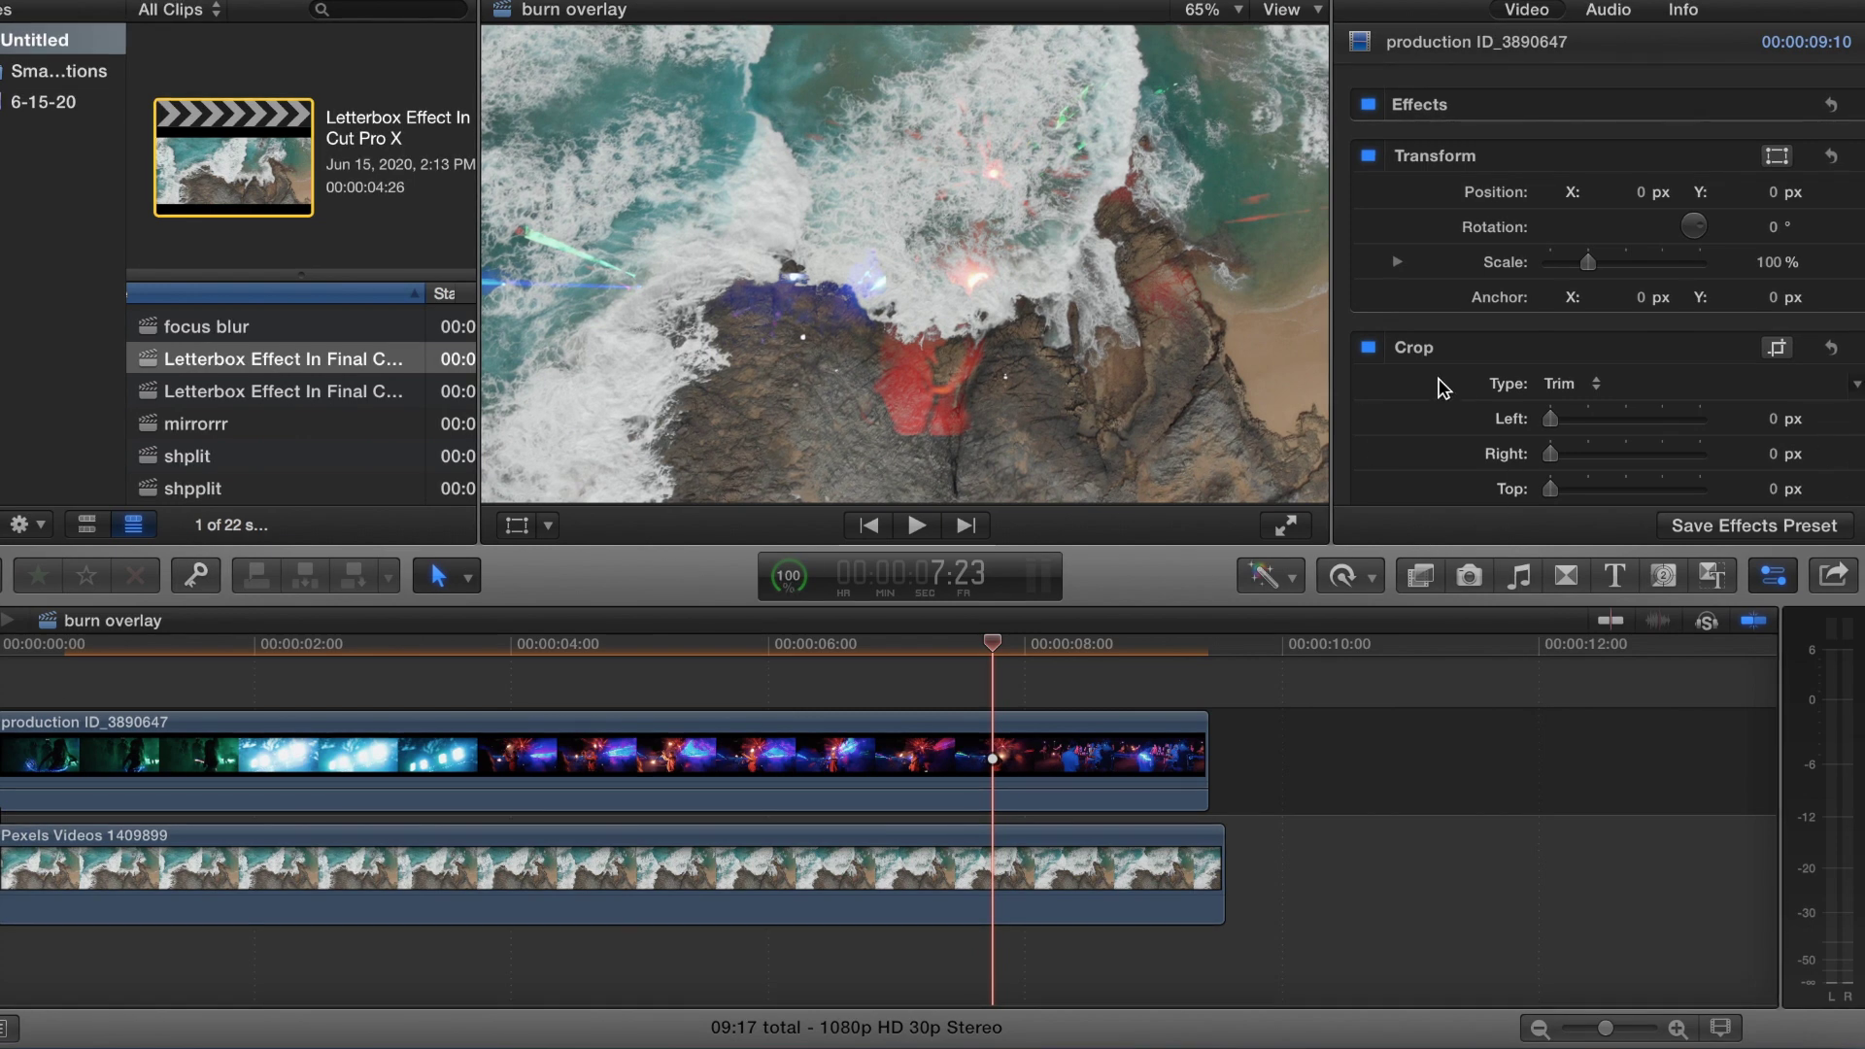
Set the blend mode of the upper clip, production ID_3890647, to Darken and play back the overlay
{"action": "mouse_move", "coordinate": [1447, 370]}
{"action": "scroll", "coordinate": [1547, 398], "scroll_direction": "down", "scroll_amount": 12}
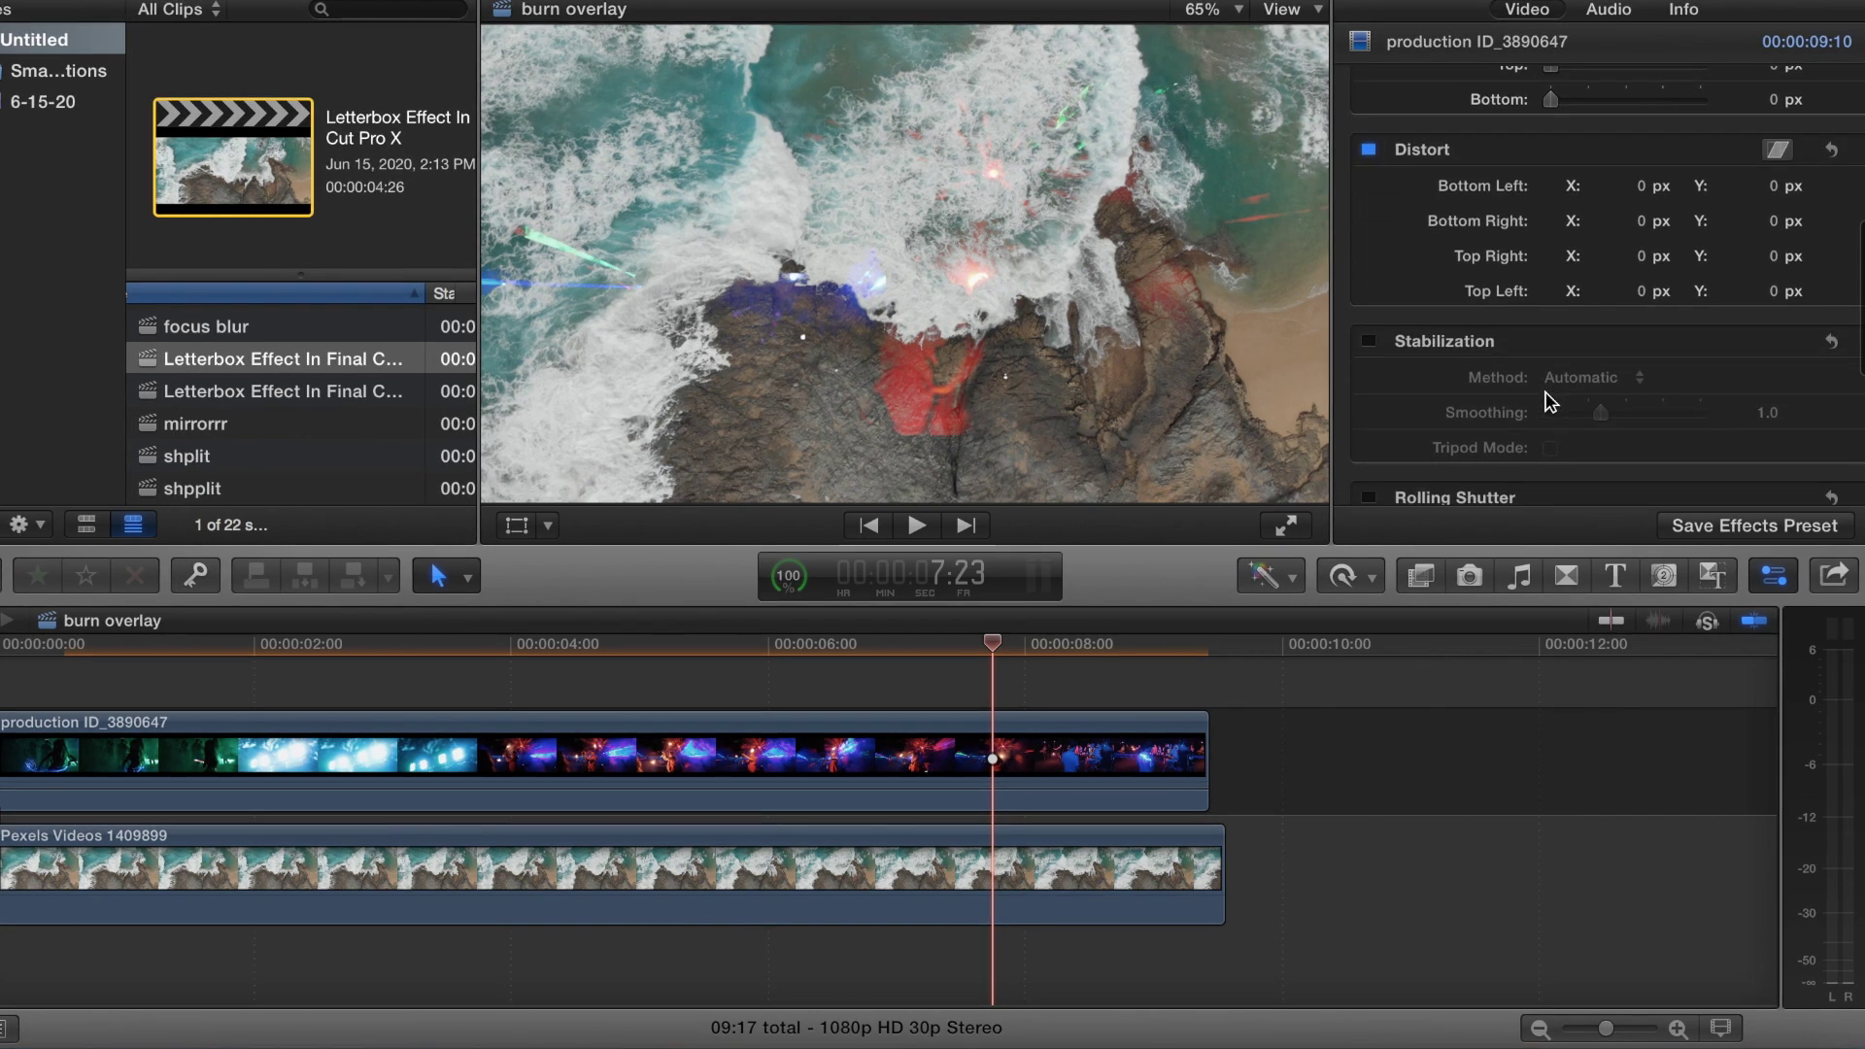
{"action": "scroll", "coordinate": [1554, 408], "scroll_direction": "down", "scroll_amount": 5}
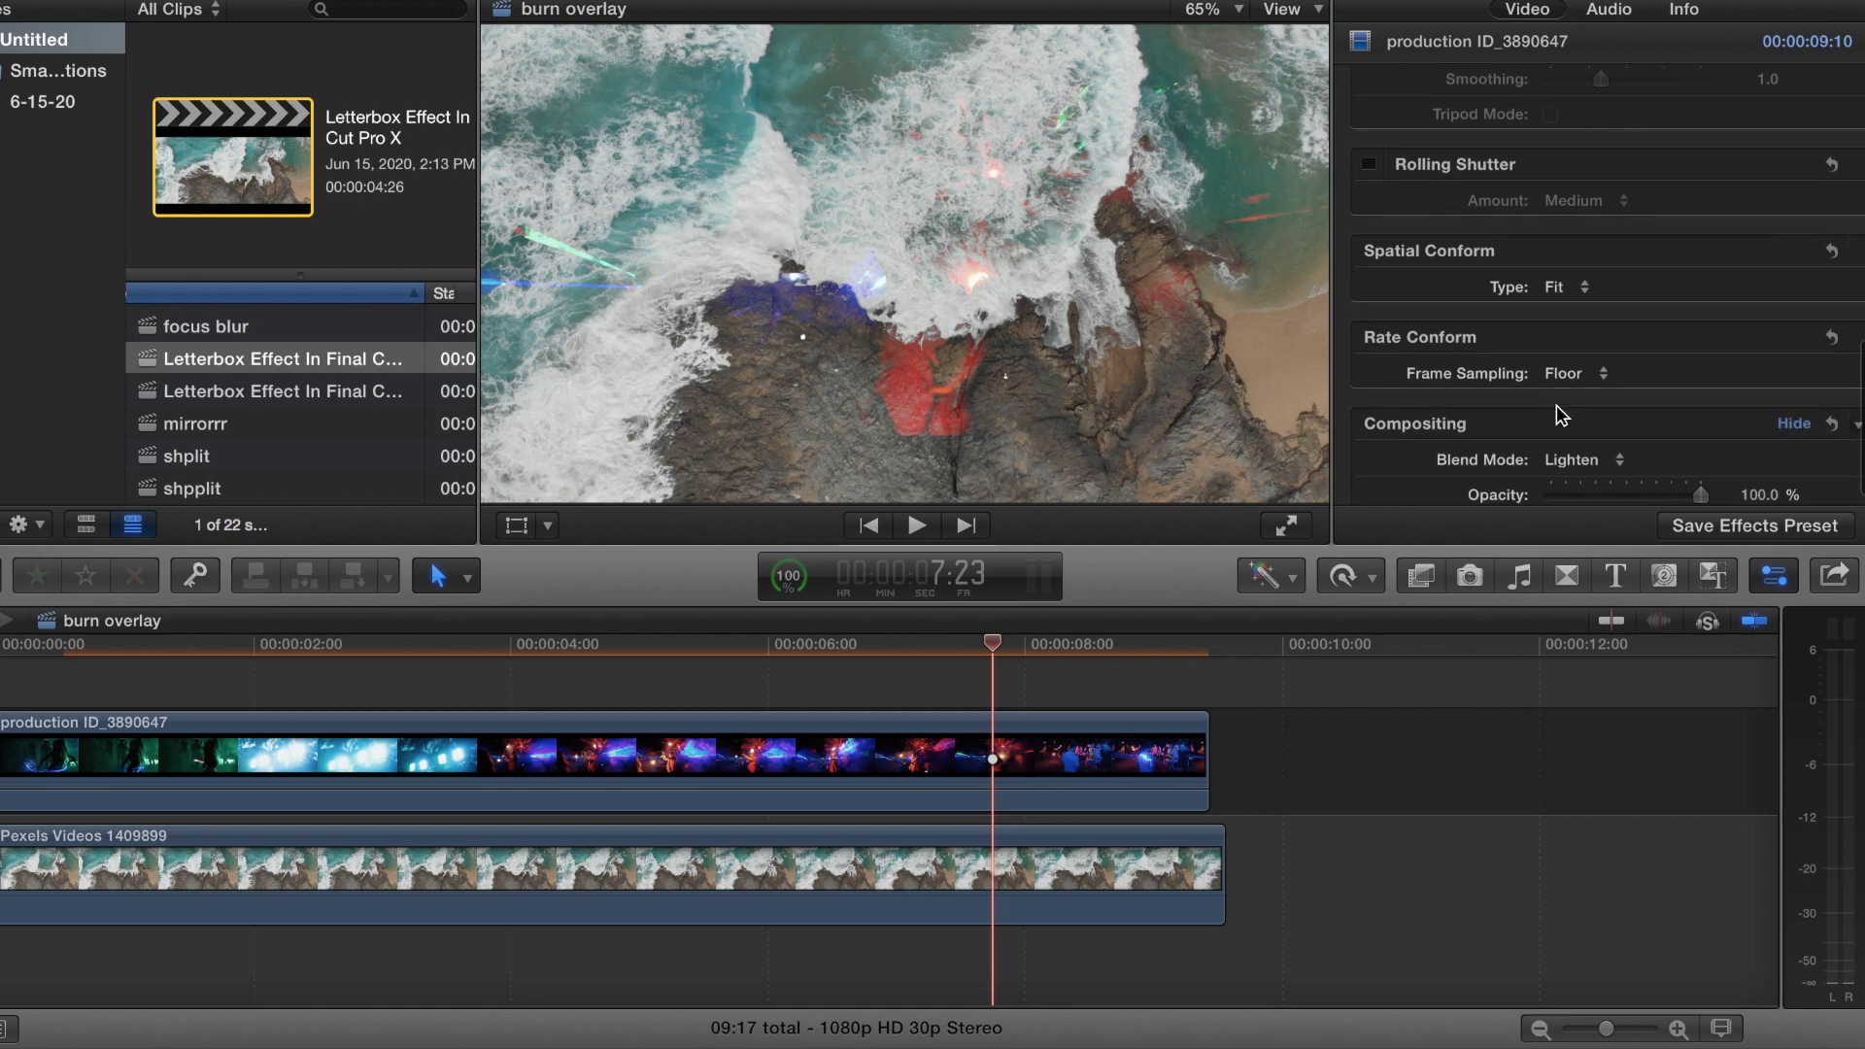
{"action": "left_click", "coordinate": [1573, 439]}
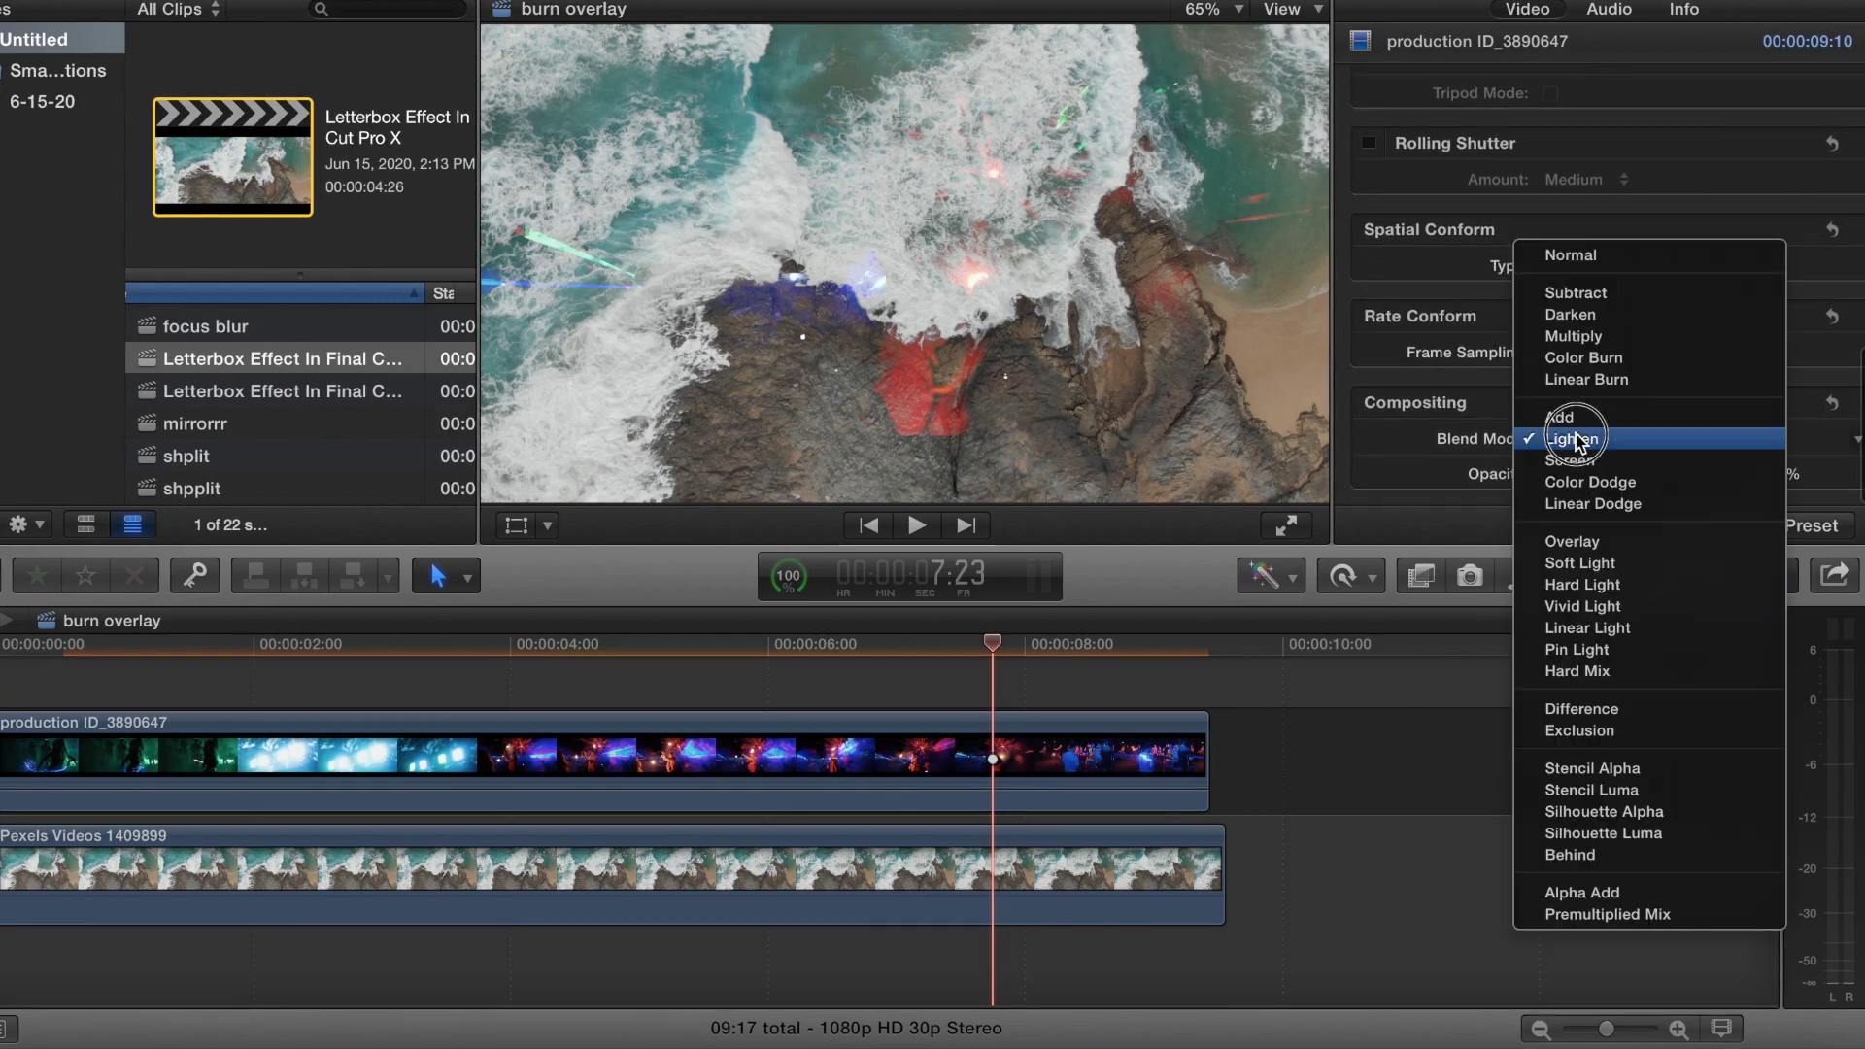
{"action": "left_click", "coordinate": [1604, 320]}
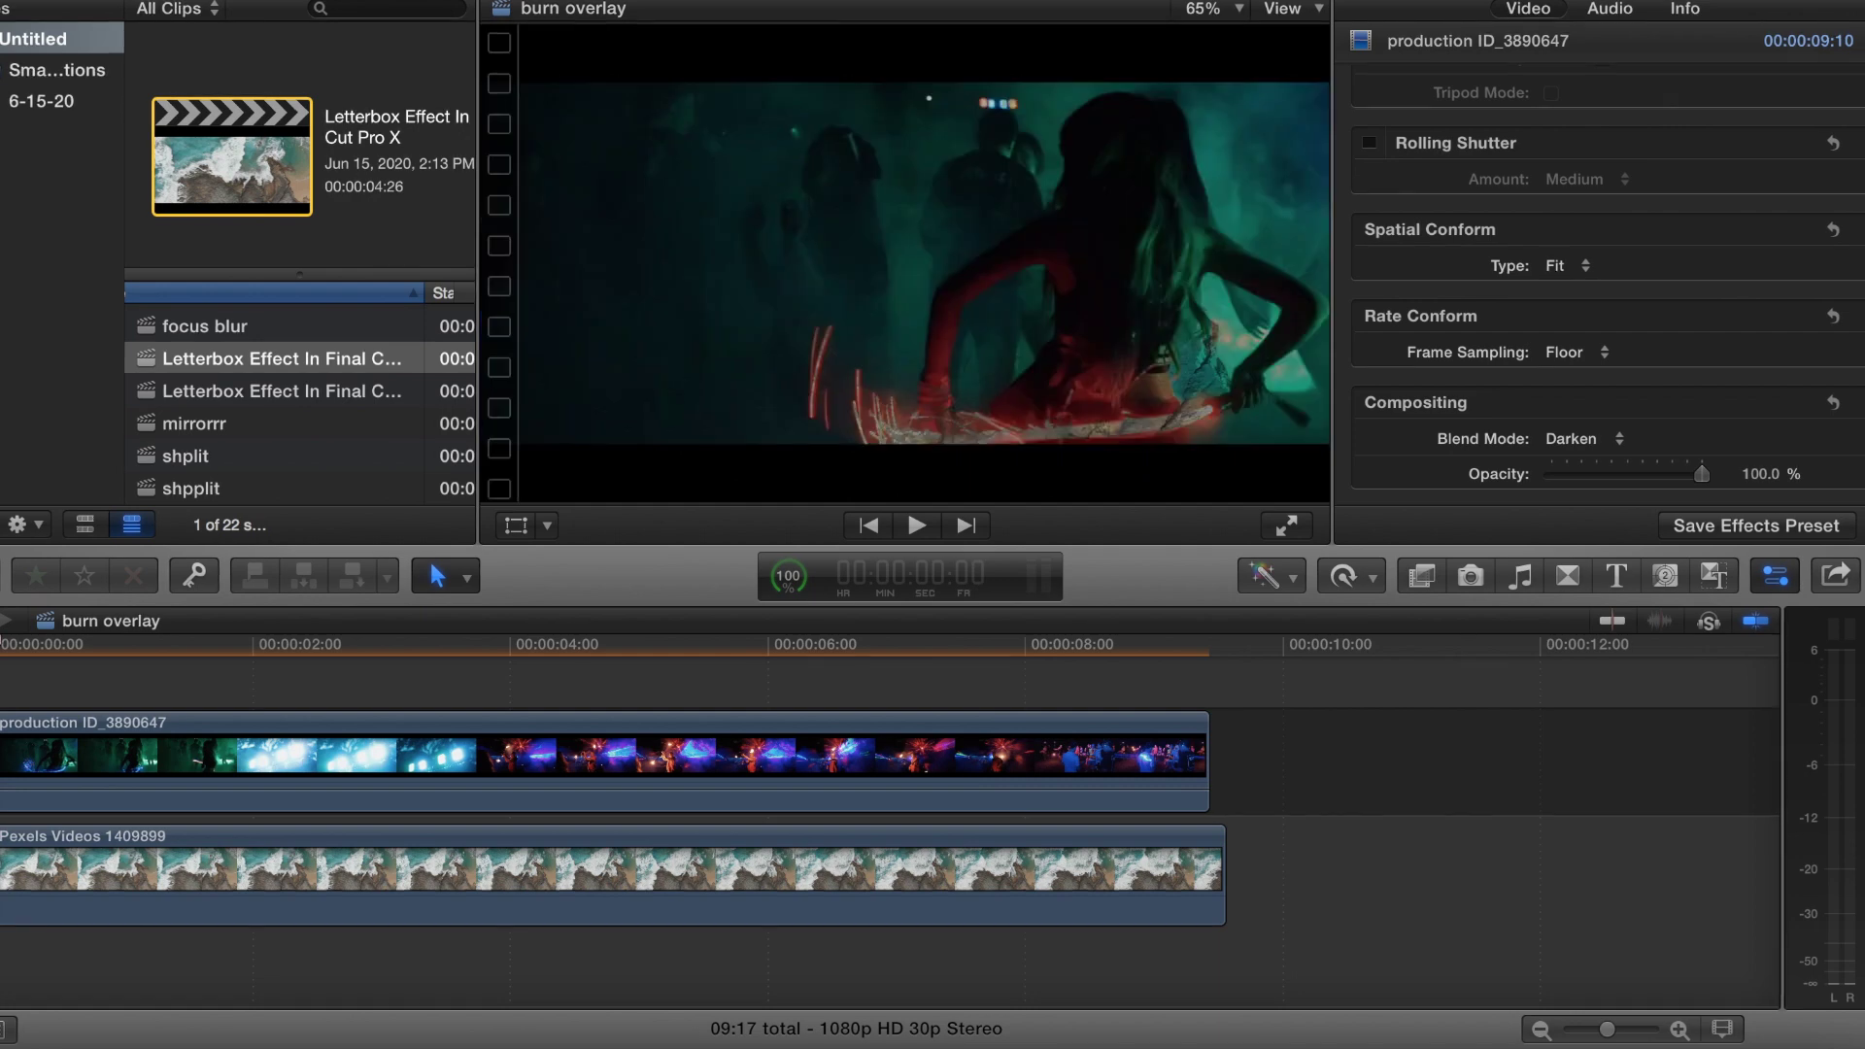
{"action": "key", "text": "space"}
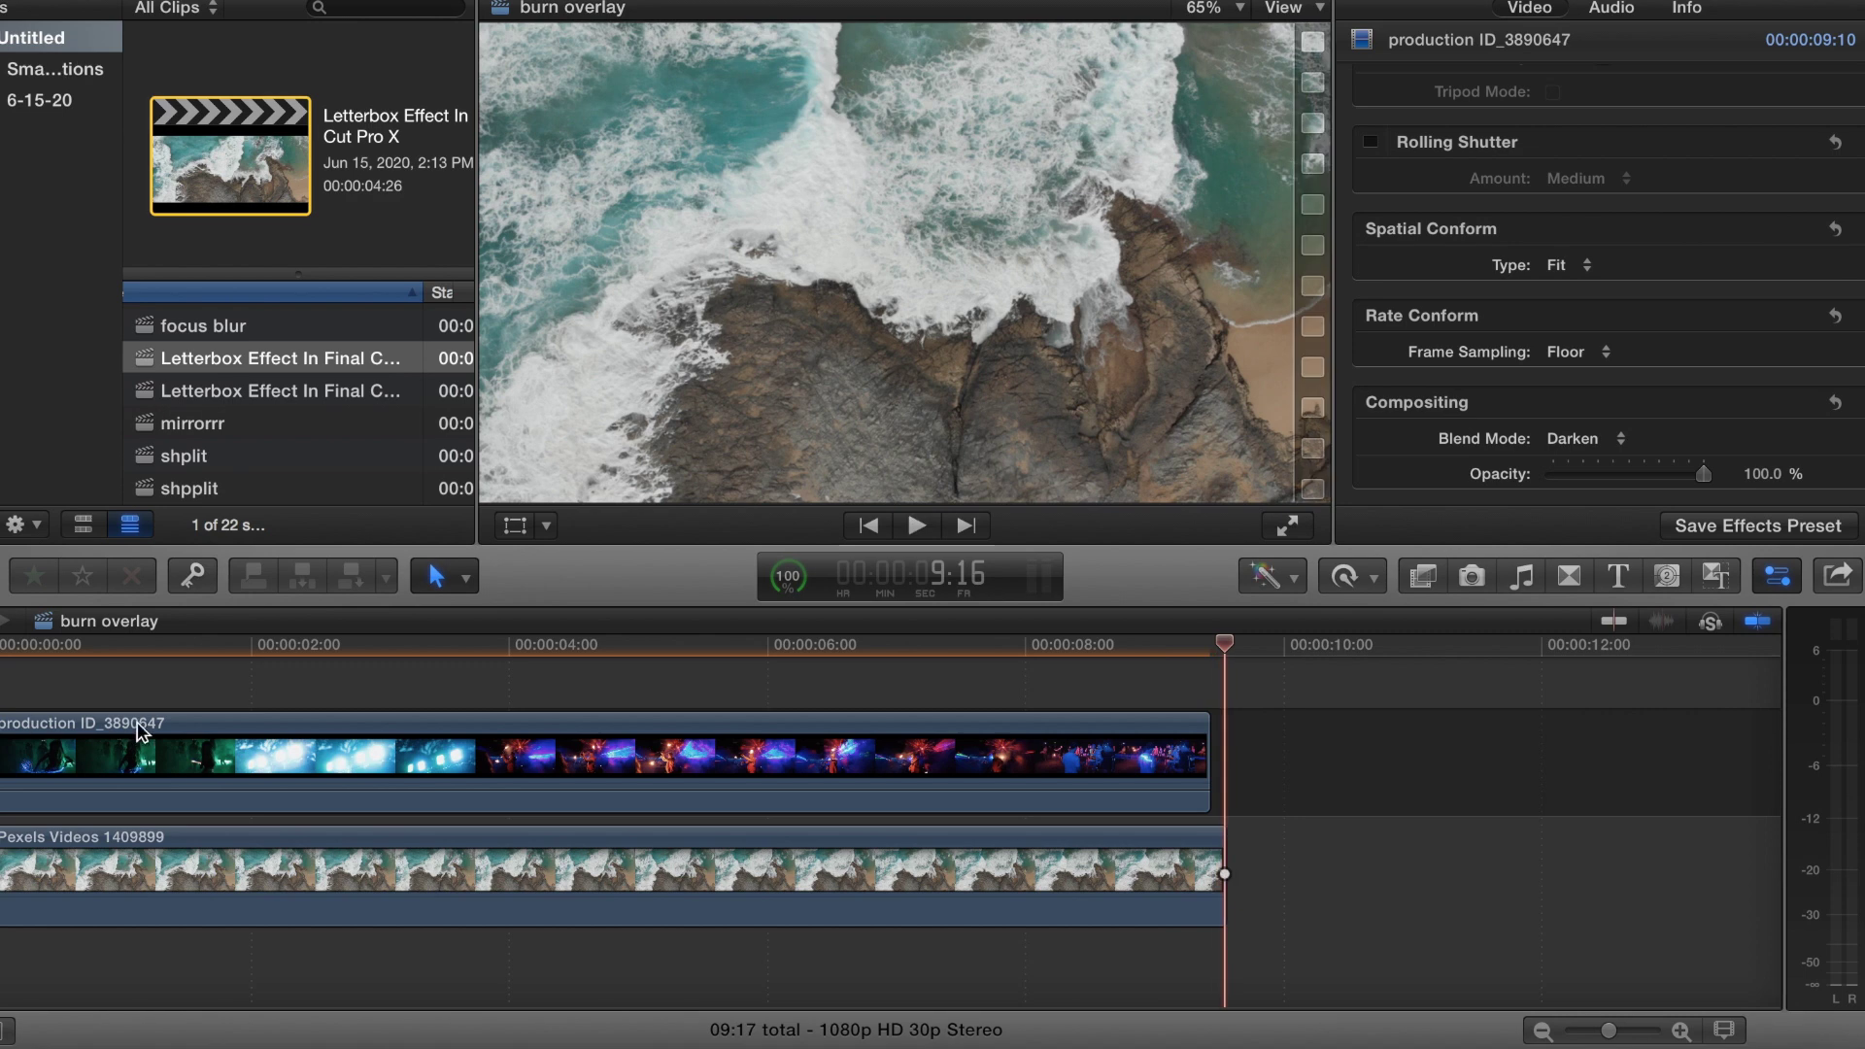
Set the blend mode of the lower clip, Pexels Videos 1409899, to Color Burn
{"action": "left_click", "coordinate": [940, 445]}
{"action": "scroll", "coordinate": [1567, 366], "scroll_direction": "down", "scroll_amount": 4}
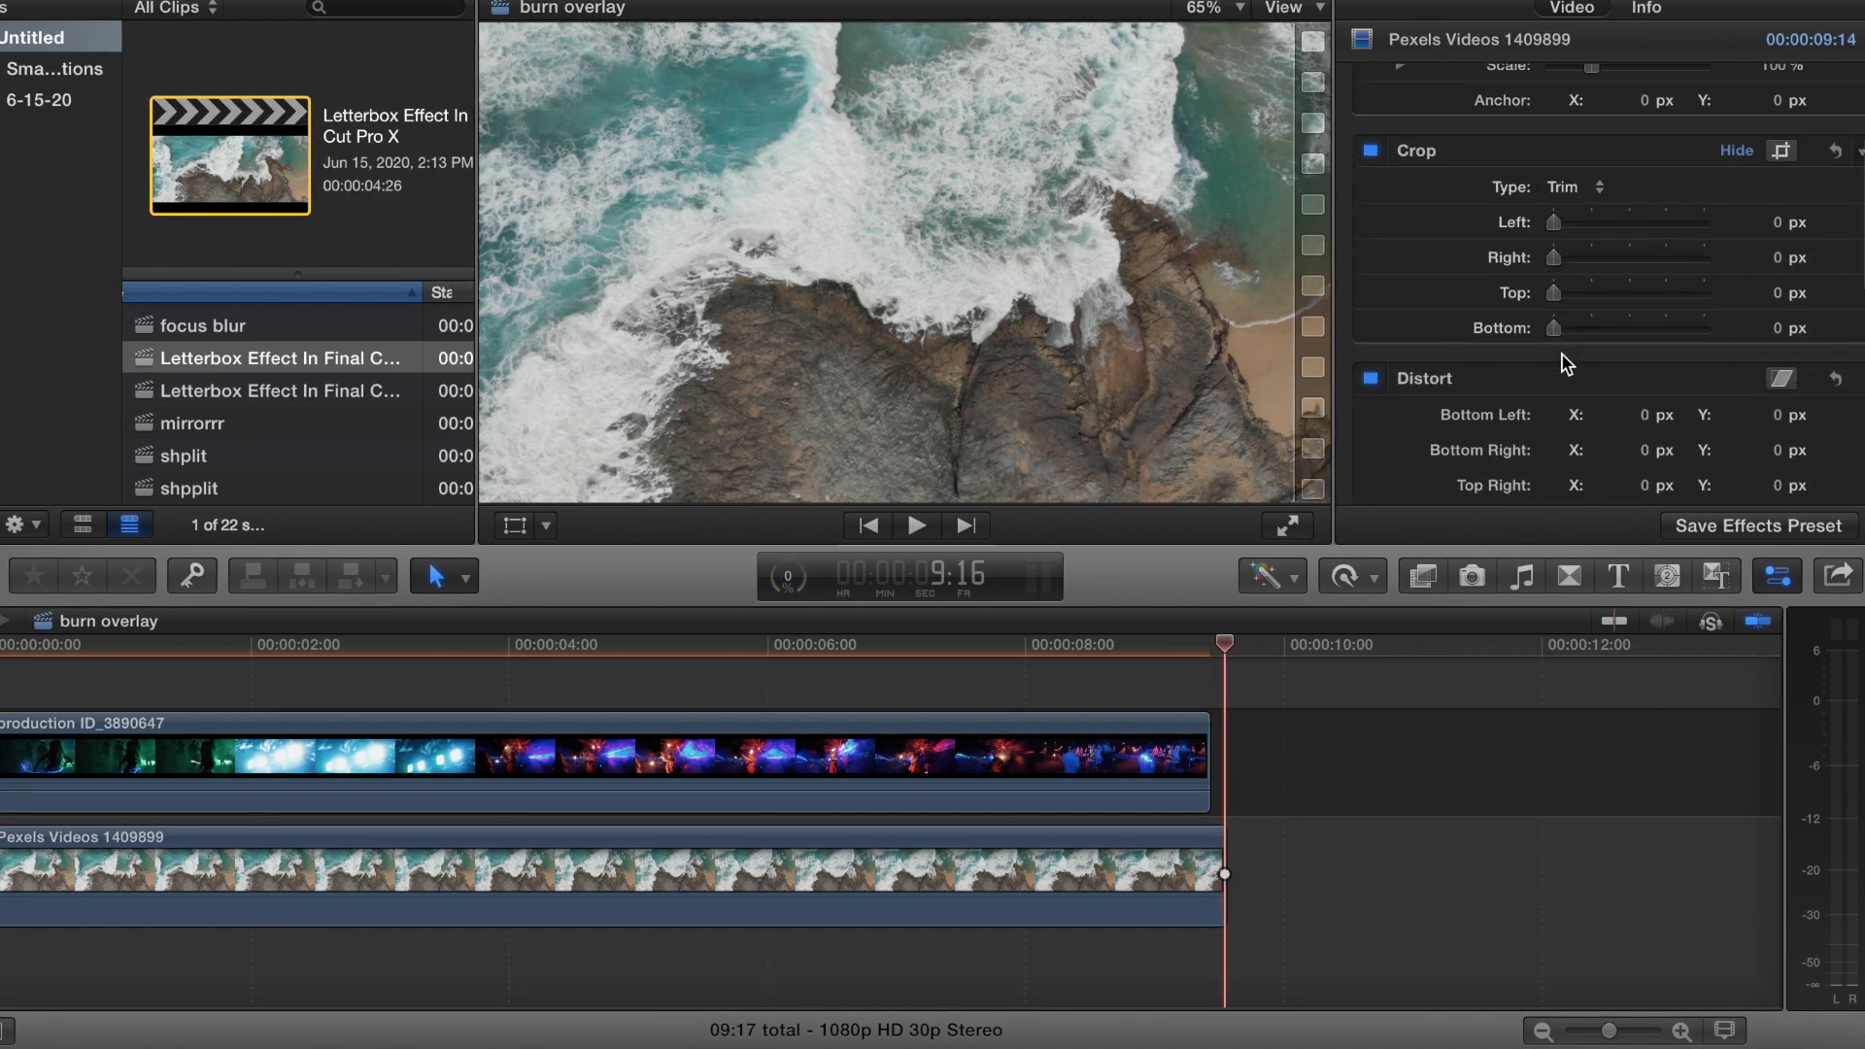
{"action": "scroll", "coordinate": [1567, 366], "scroll_direction": "down", "scroll_amount": 10}
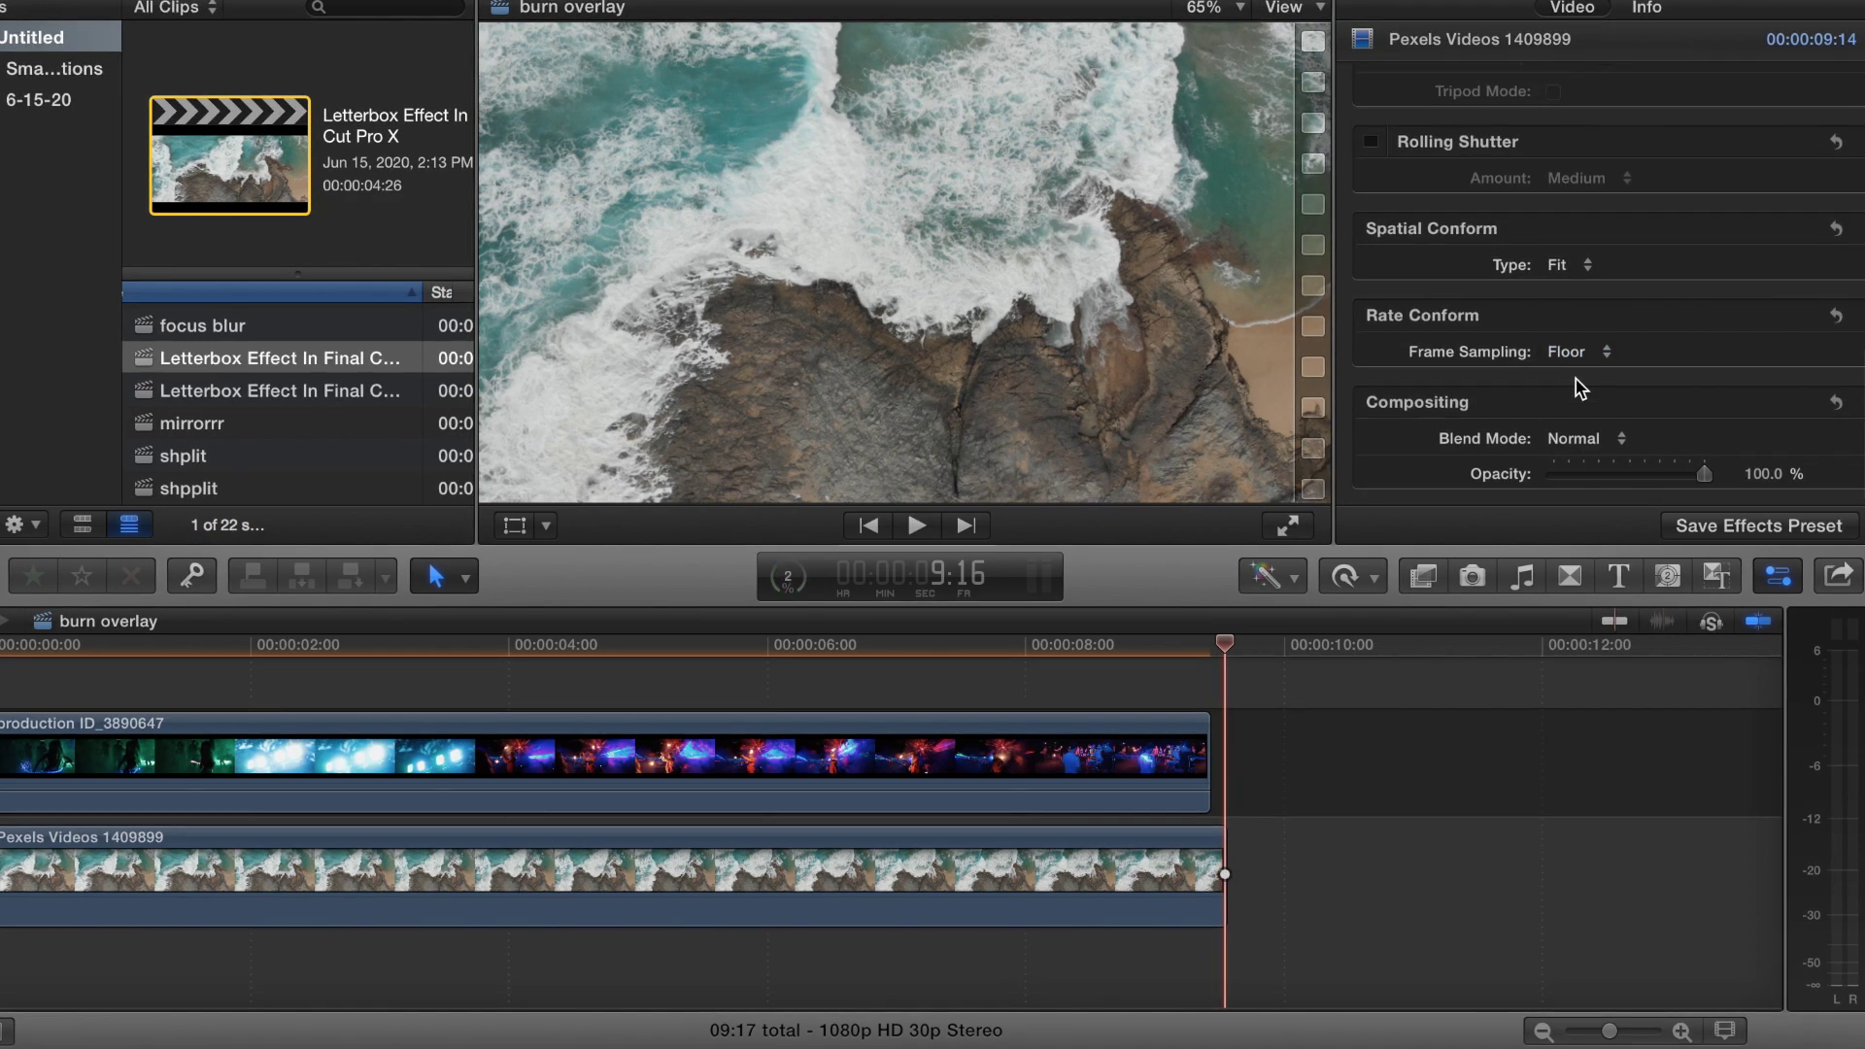
{"action": "left_click", "coordinate": [1583, 438]}
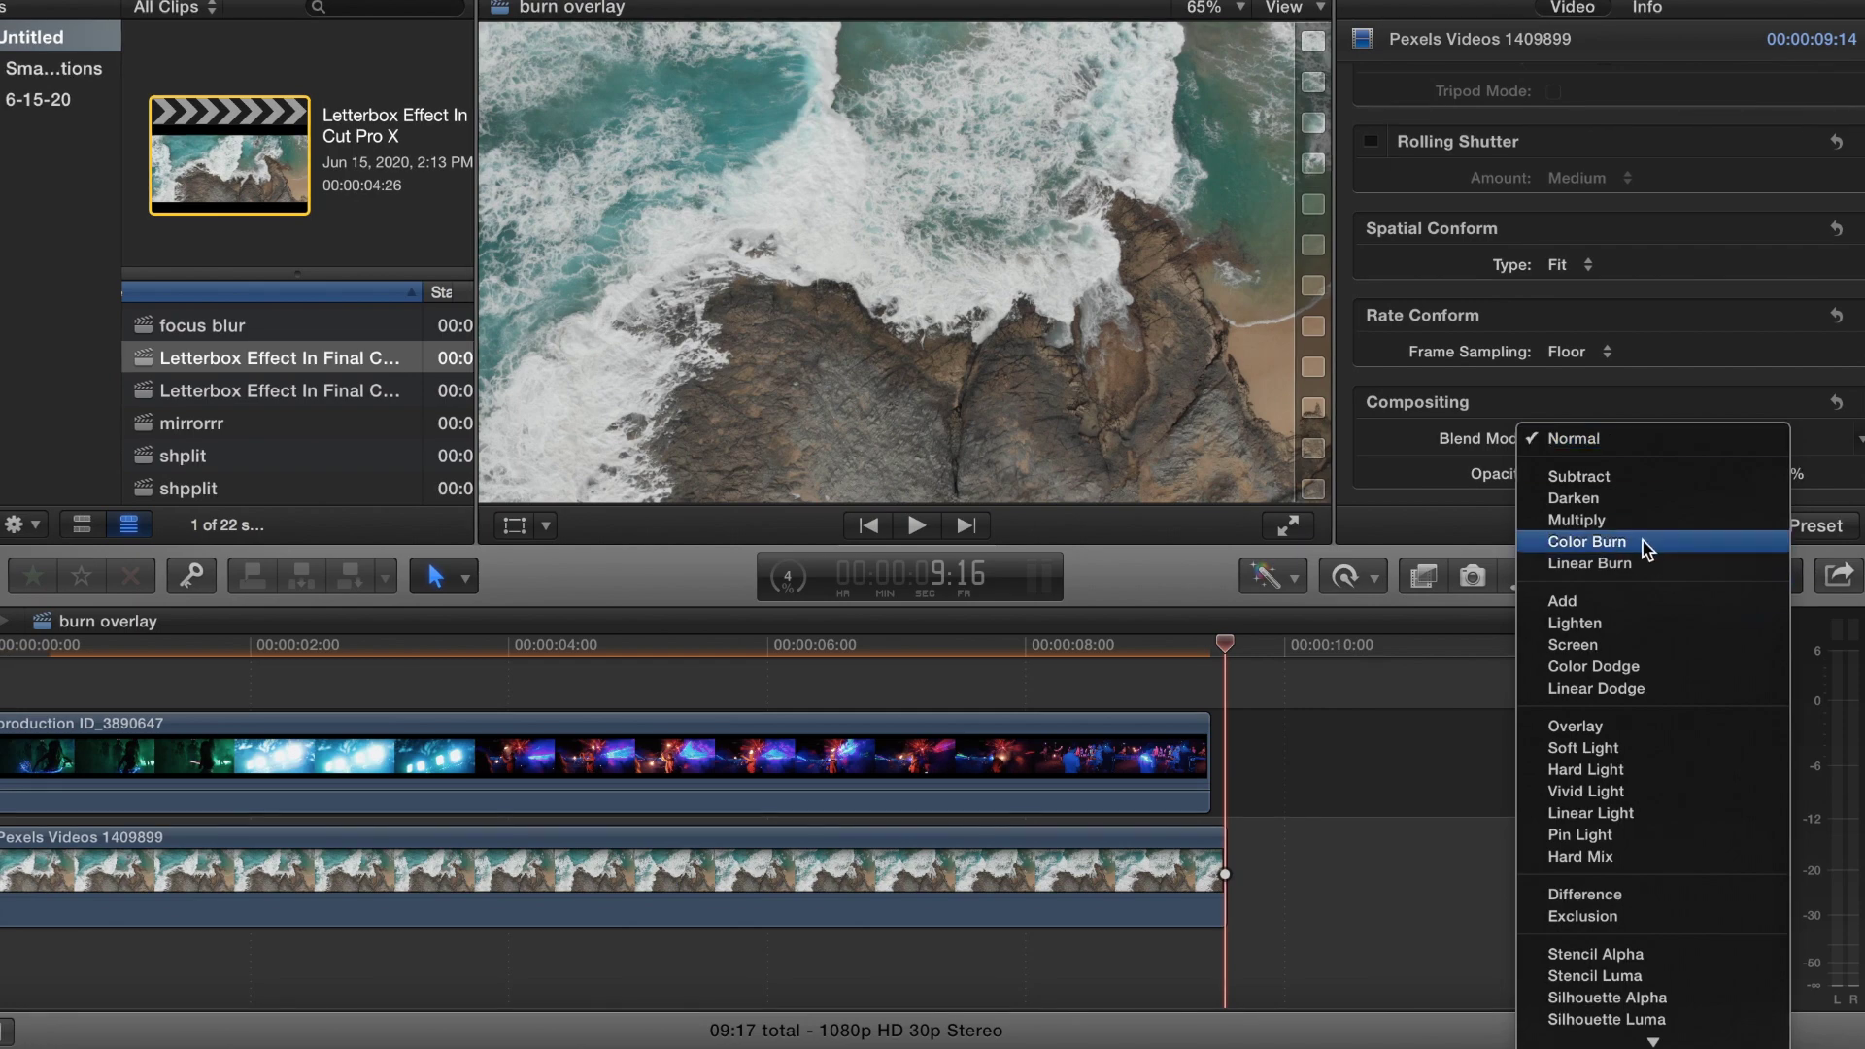
{"action": "key", "text": "Escape"}
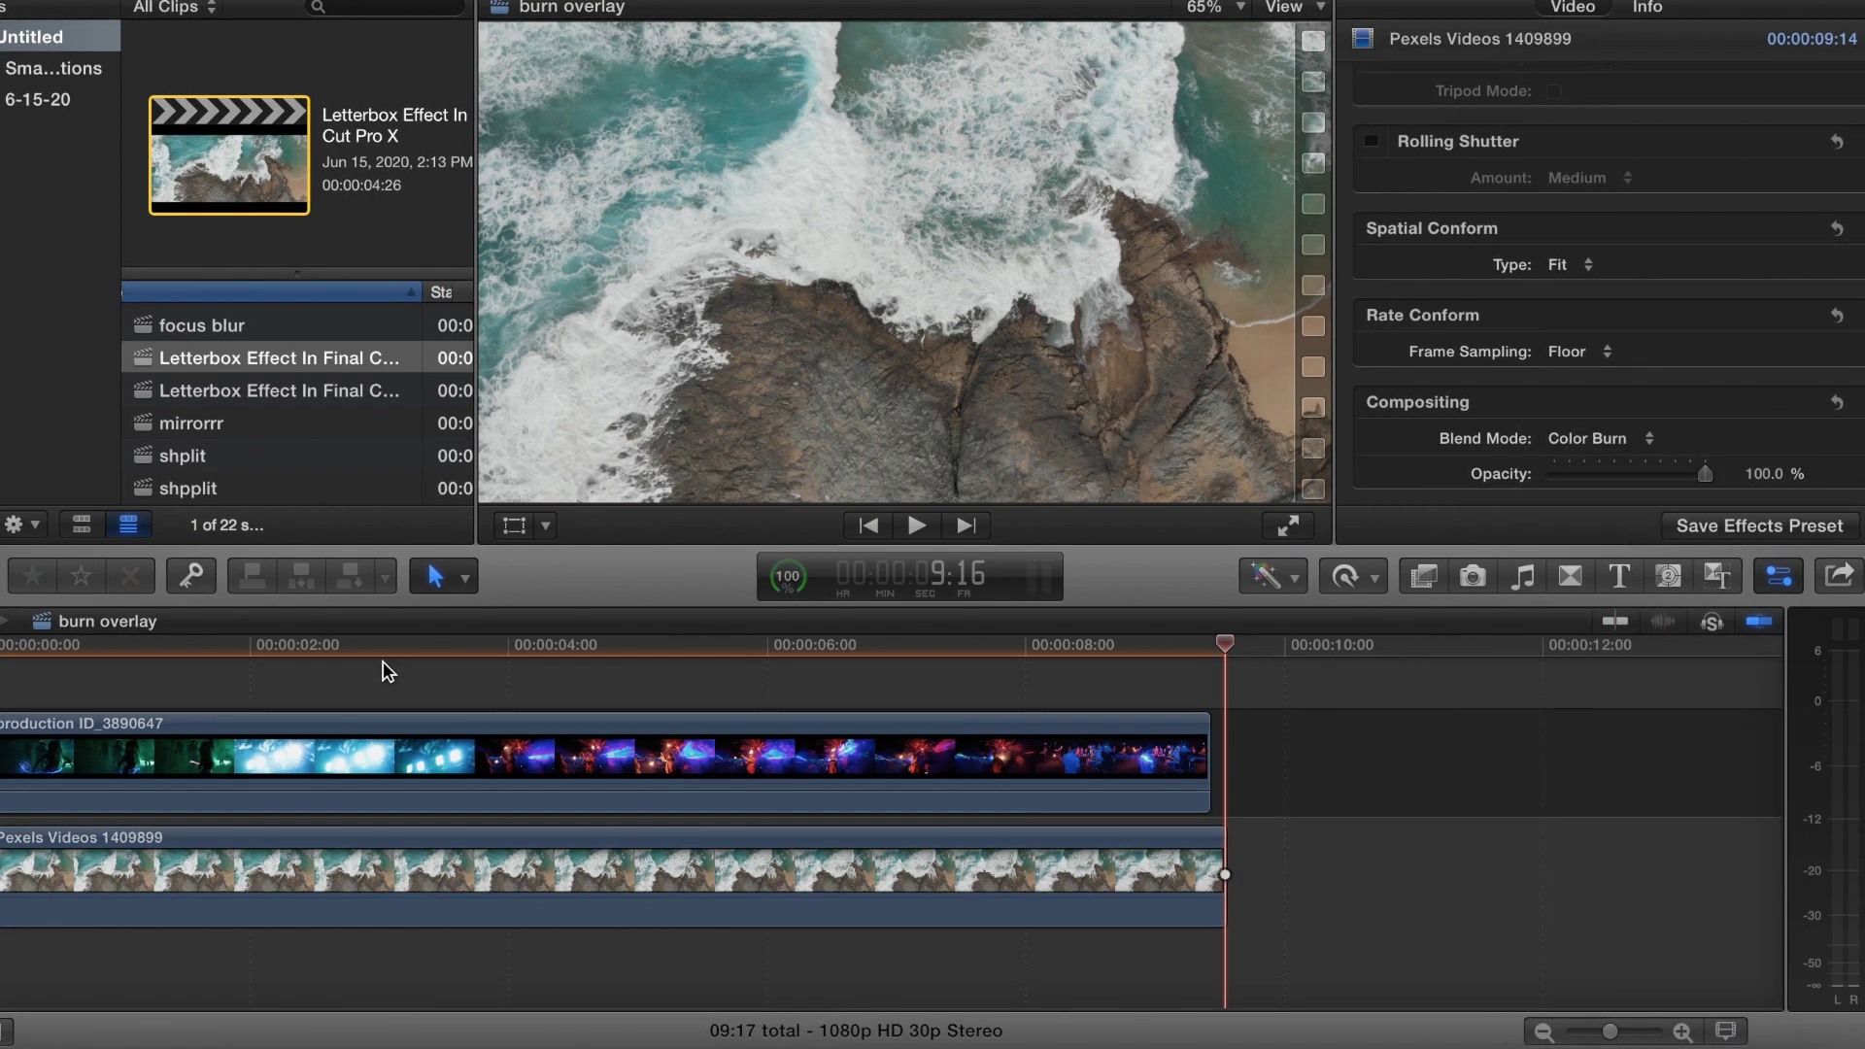
Review the blended clips at 3:00 and 0:26, check the rendering progress, and play back the overlay
{"action": "left_click", "coordinate": [501, 689]}
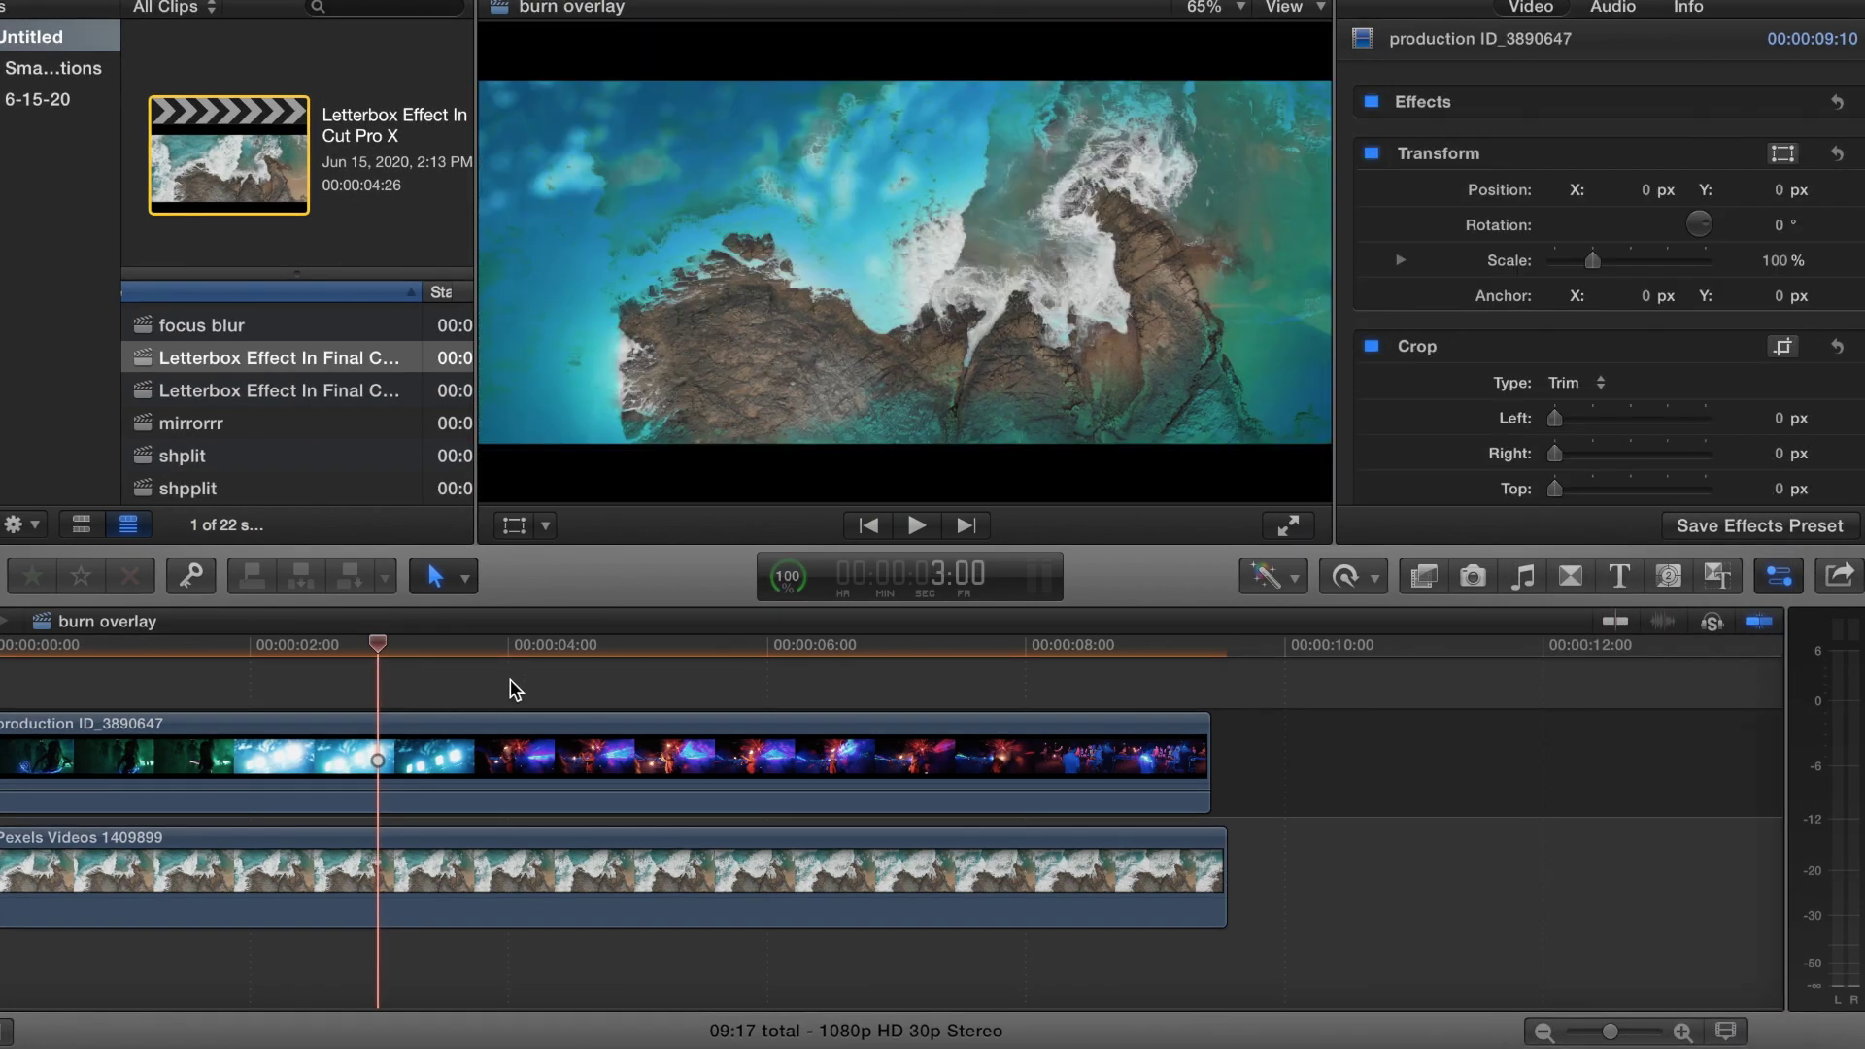
{"action": "left_click", "coordinate": [104, 675]}
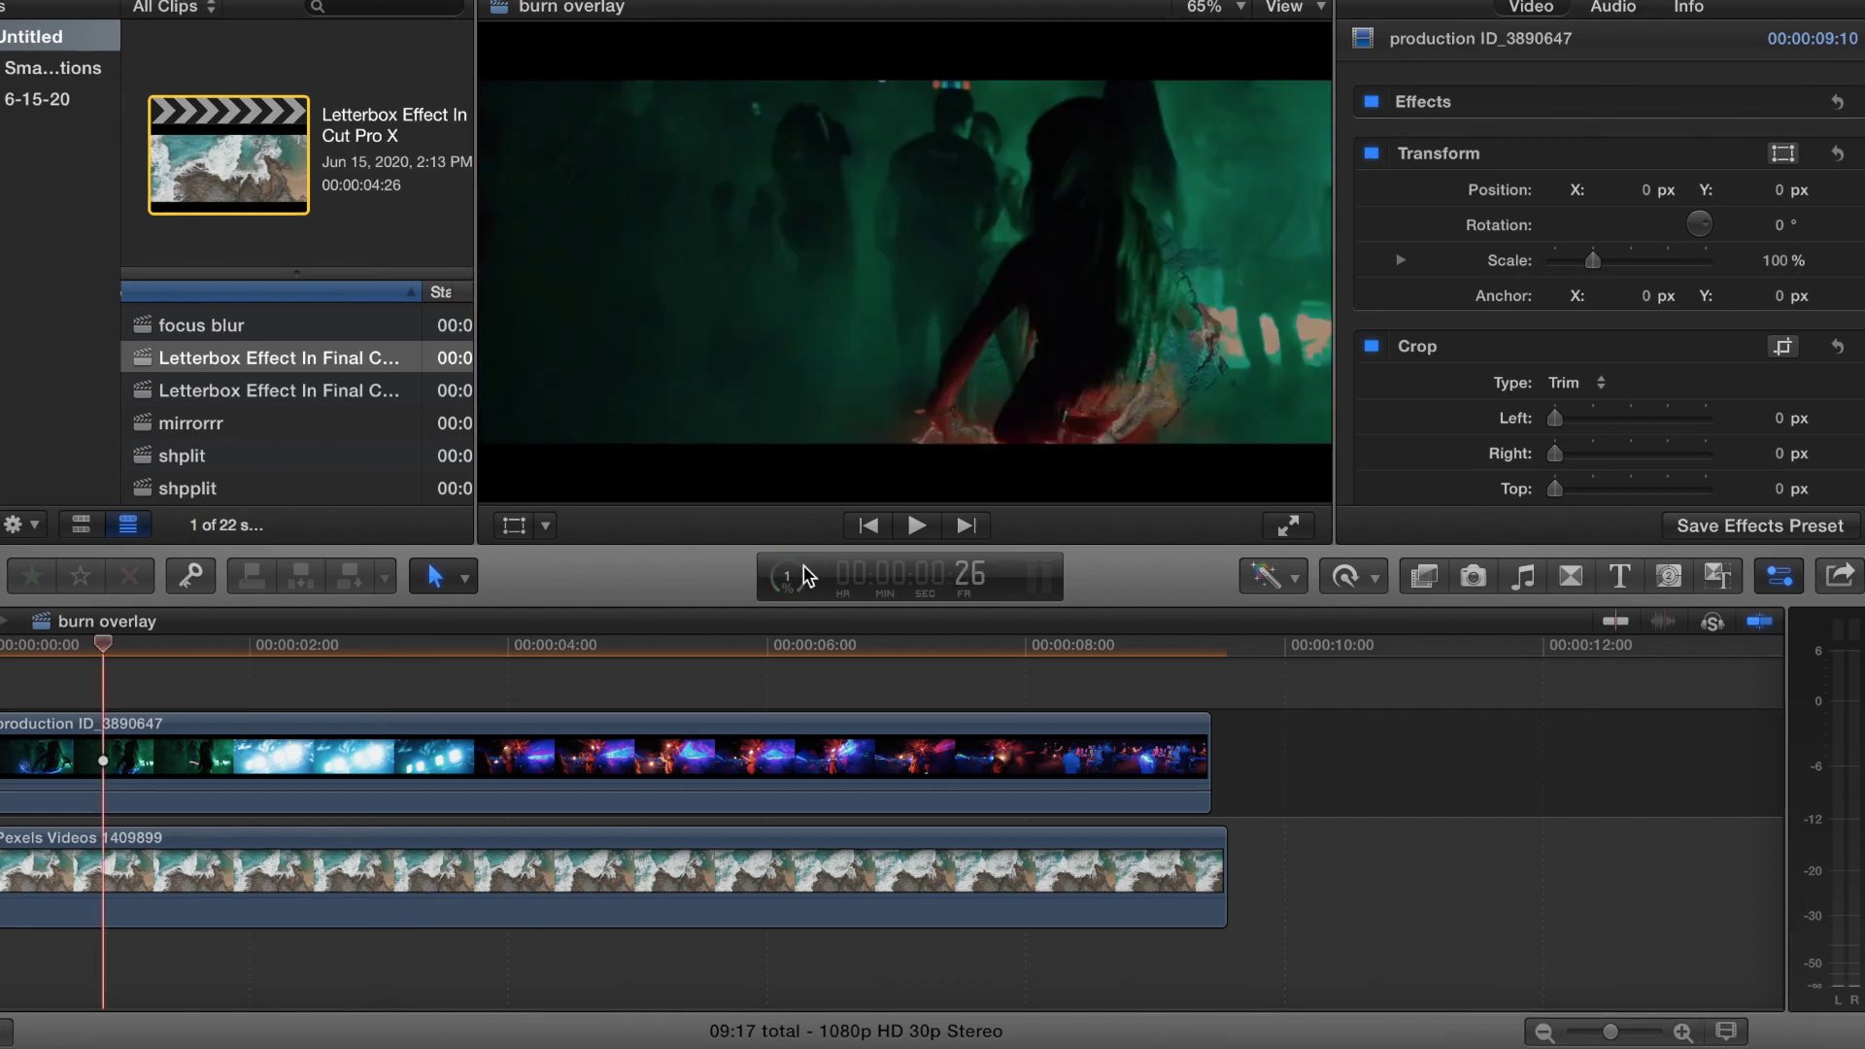
{"action": "left_click", "coordinate": [785, 578]}
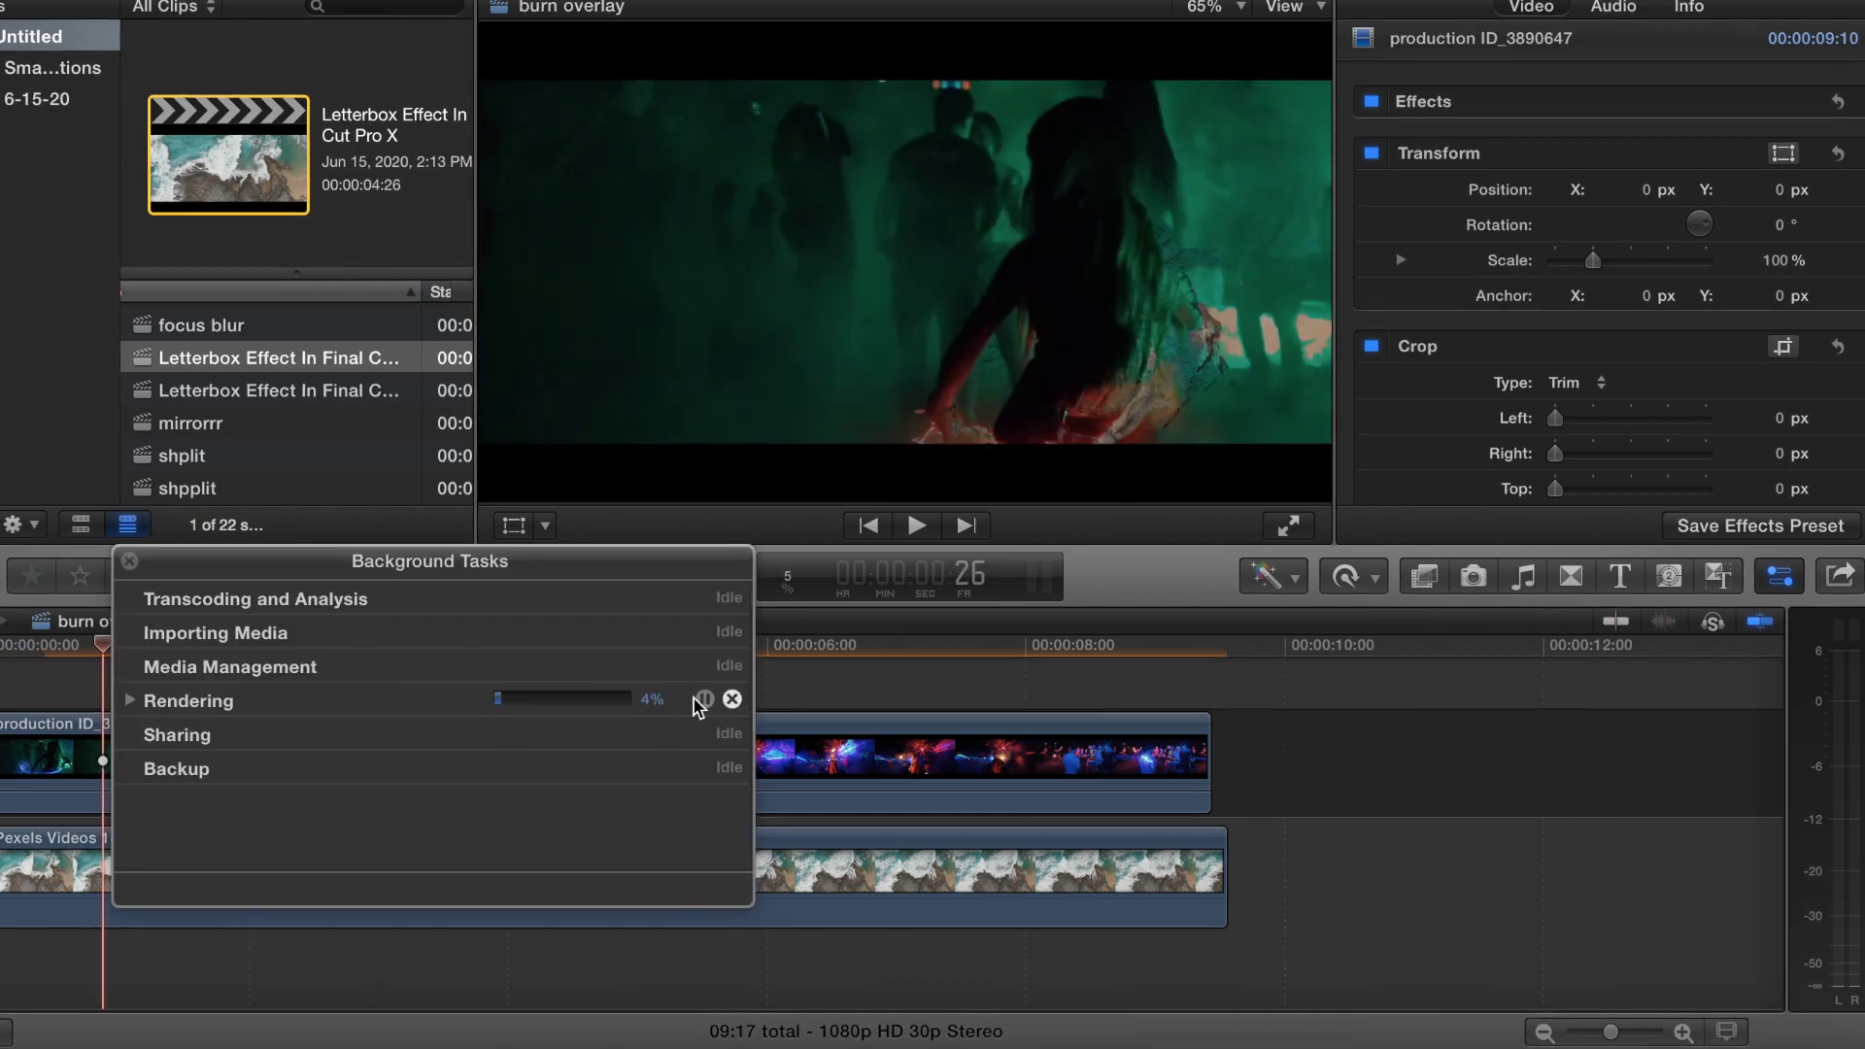
{"action": "left_click", "coordinate": [130, 561]}
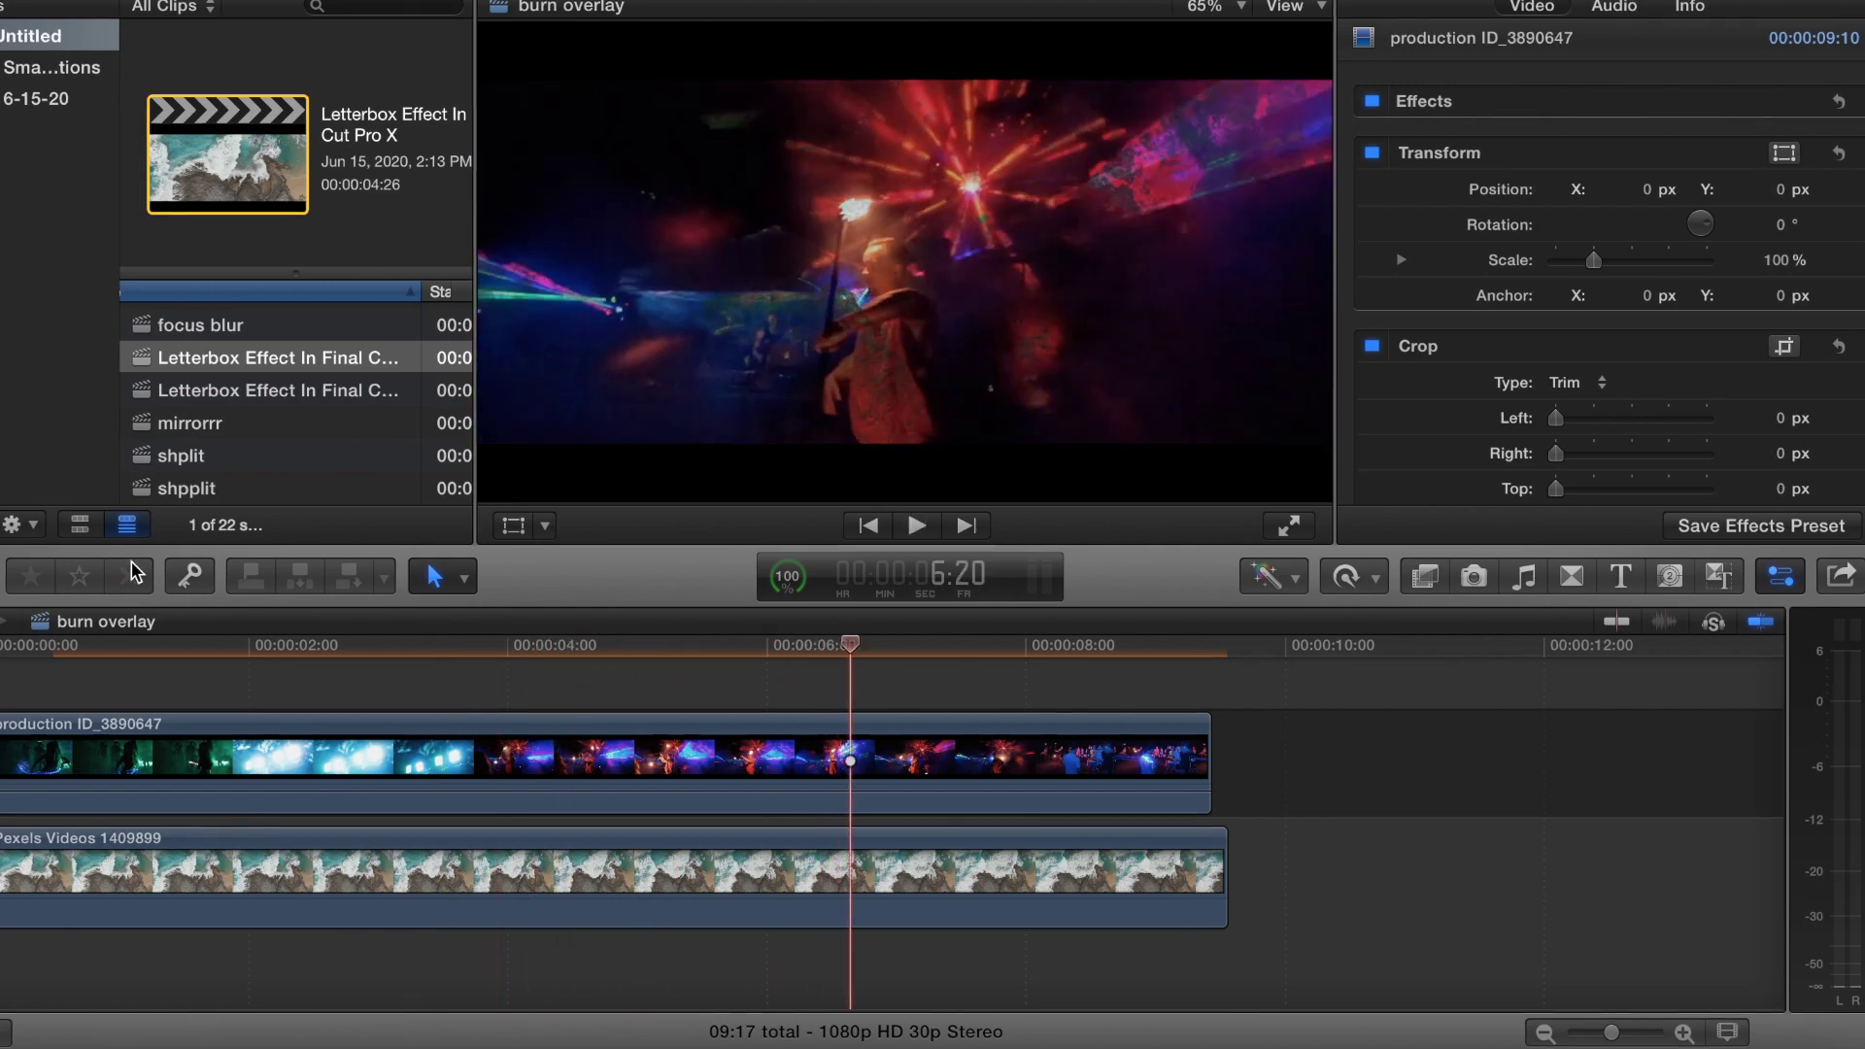
{"action": "key", "text": "space"}
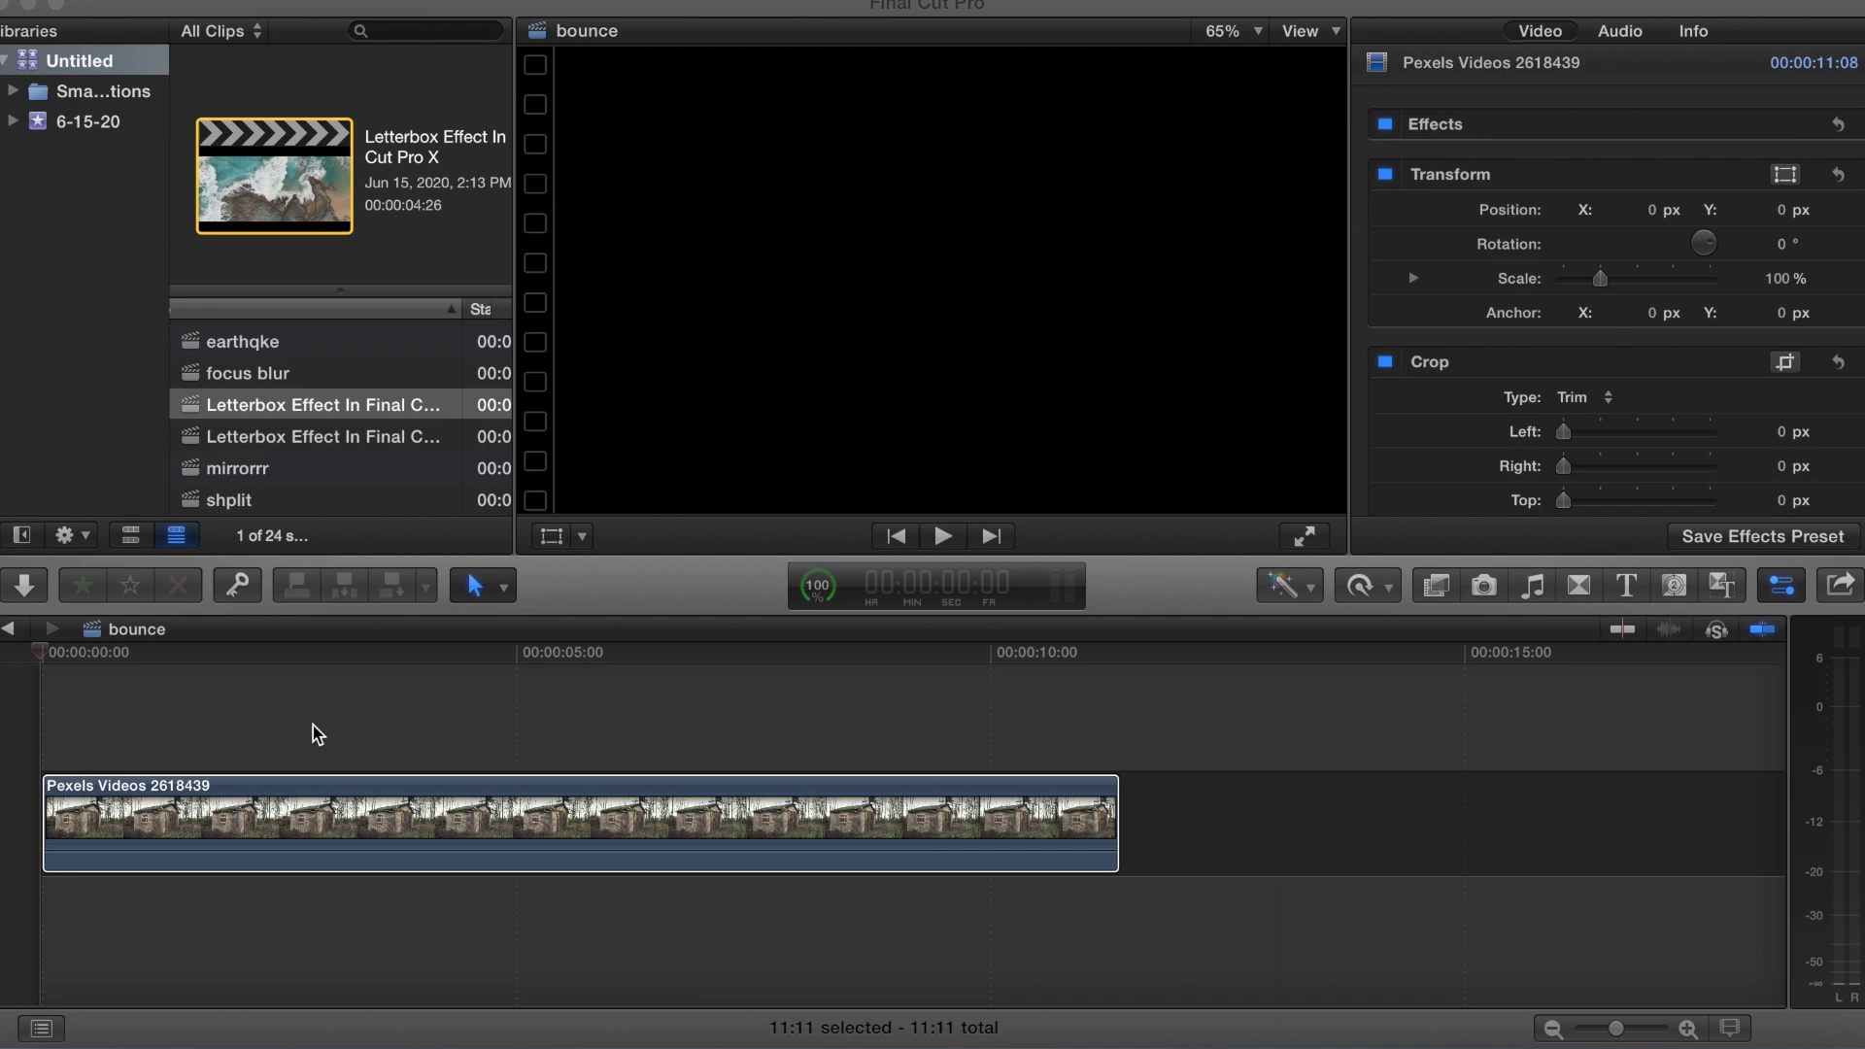
Preview the Pexels Videos 2618439 clip in the bounce project at 1:14 and 5:07
{"action": "left_click", "coordinate": [180, 733]}
{"action": "left_click", "coordinate": [181, 735]}
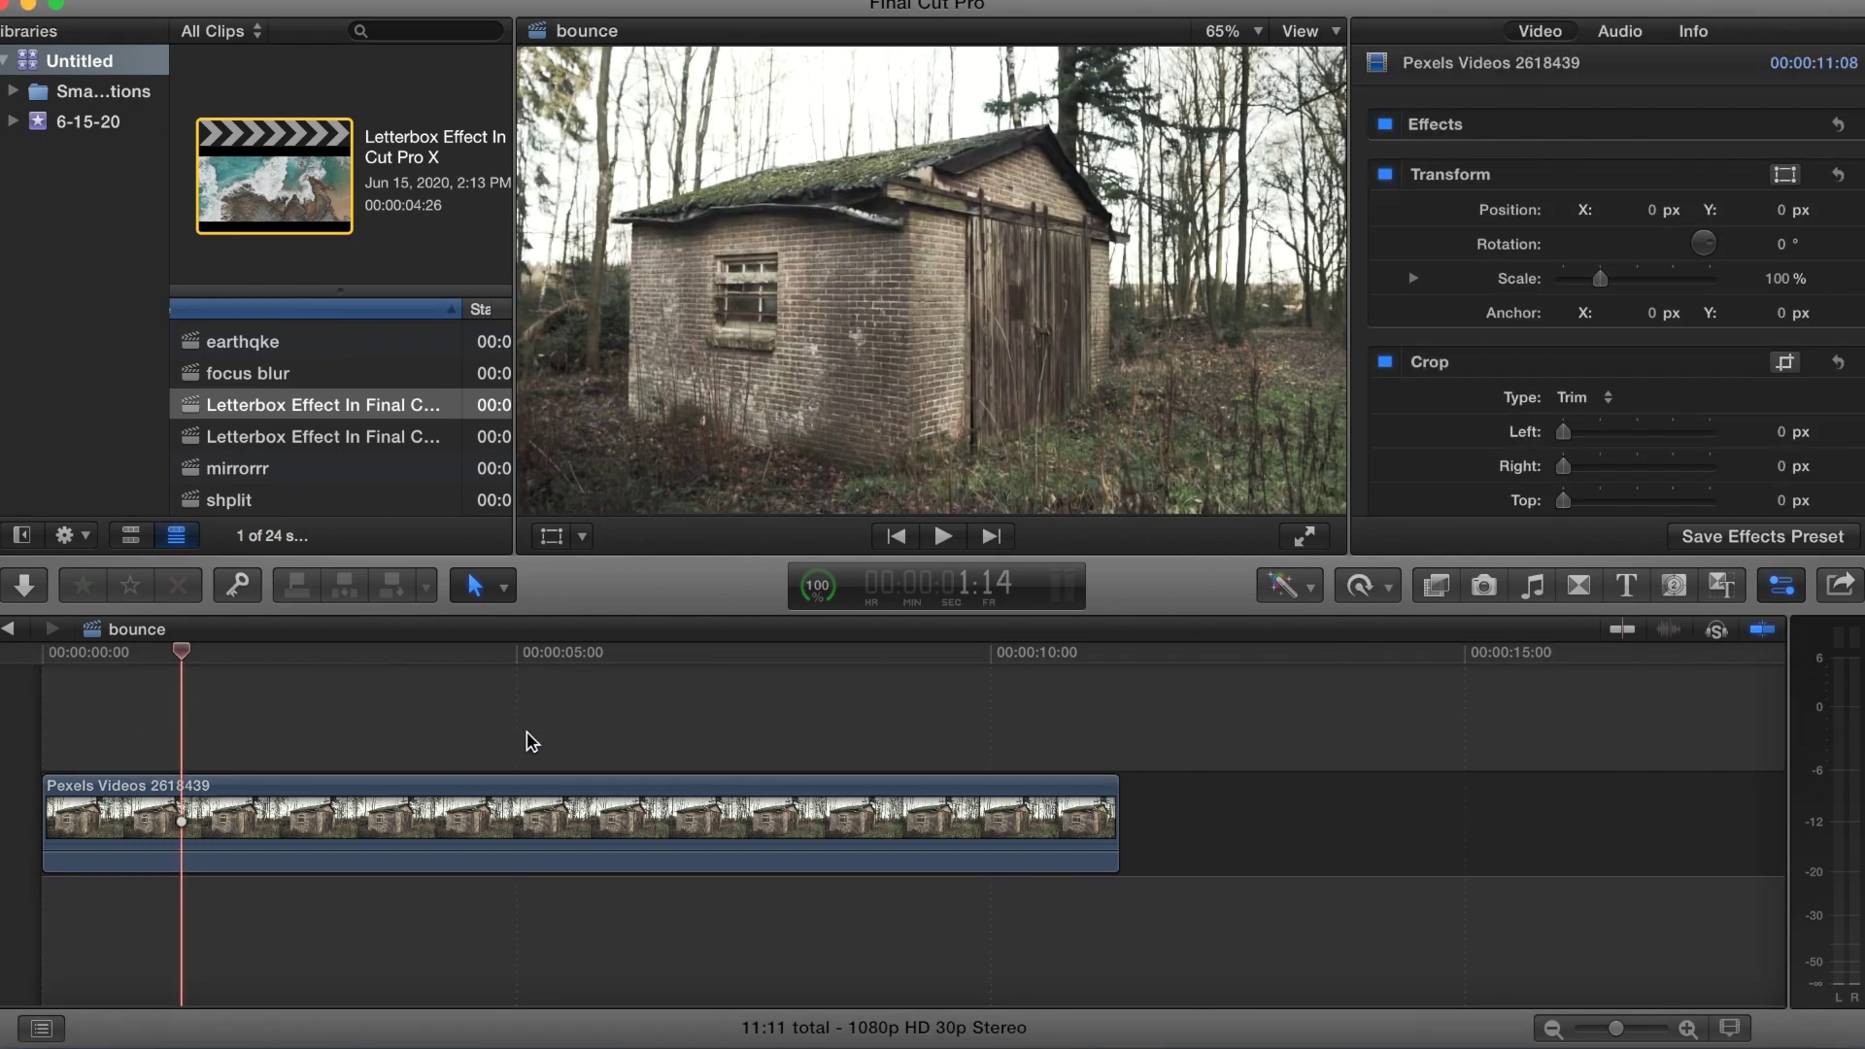
{"action": "left_click", "coordinate": [539, 740]}
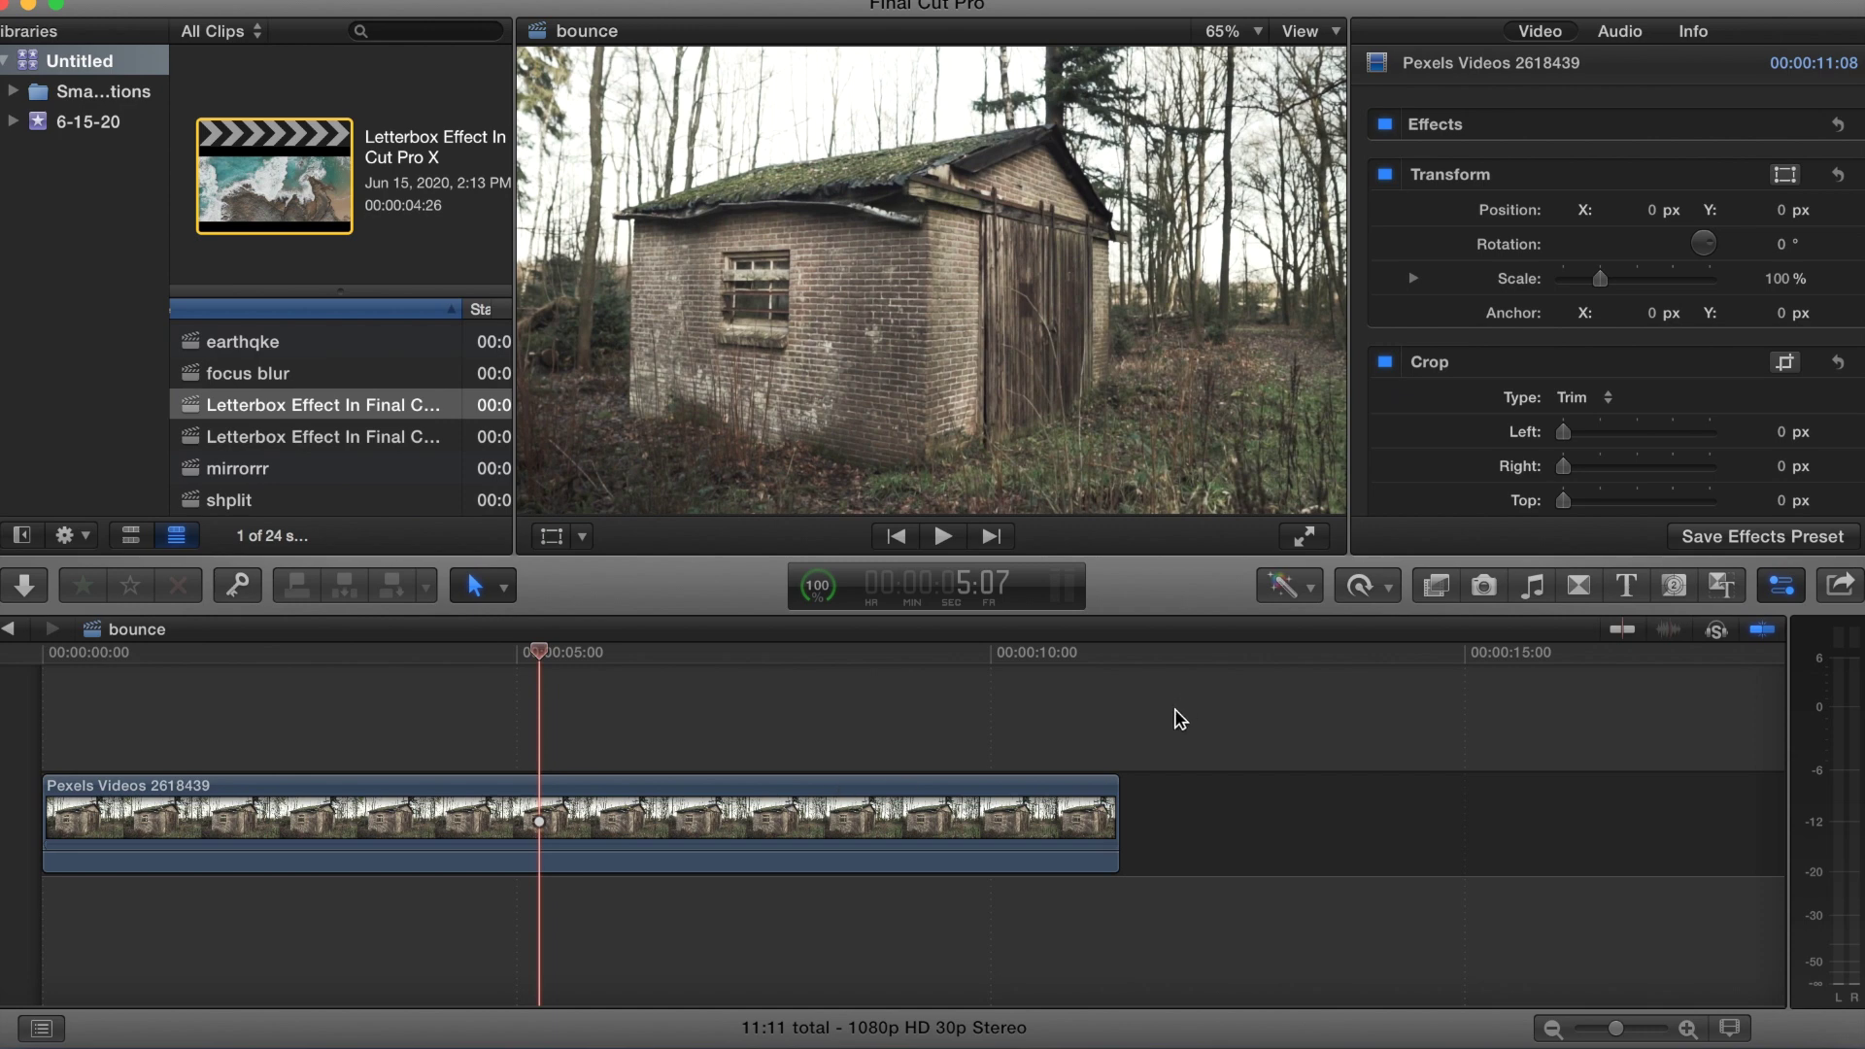
Review the Pexels Videos 2618439 clip at its end and start, and play it back from 4:19
{"action": "left_click", "coordinate": [1116, 741]}
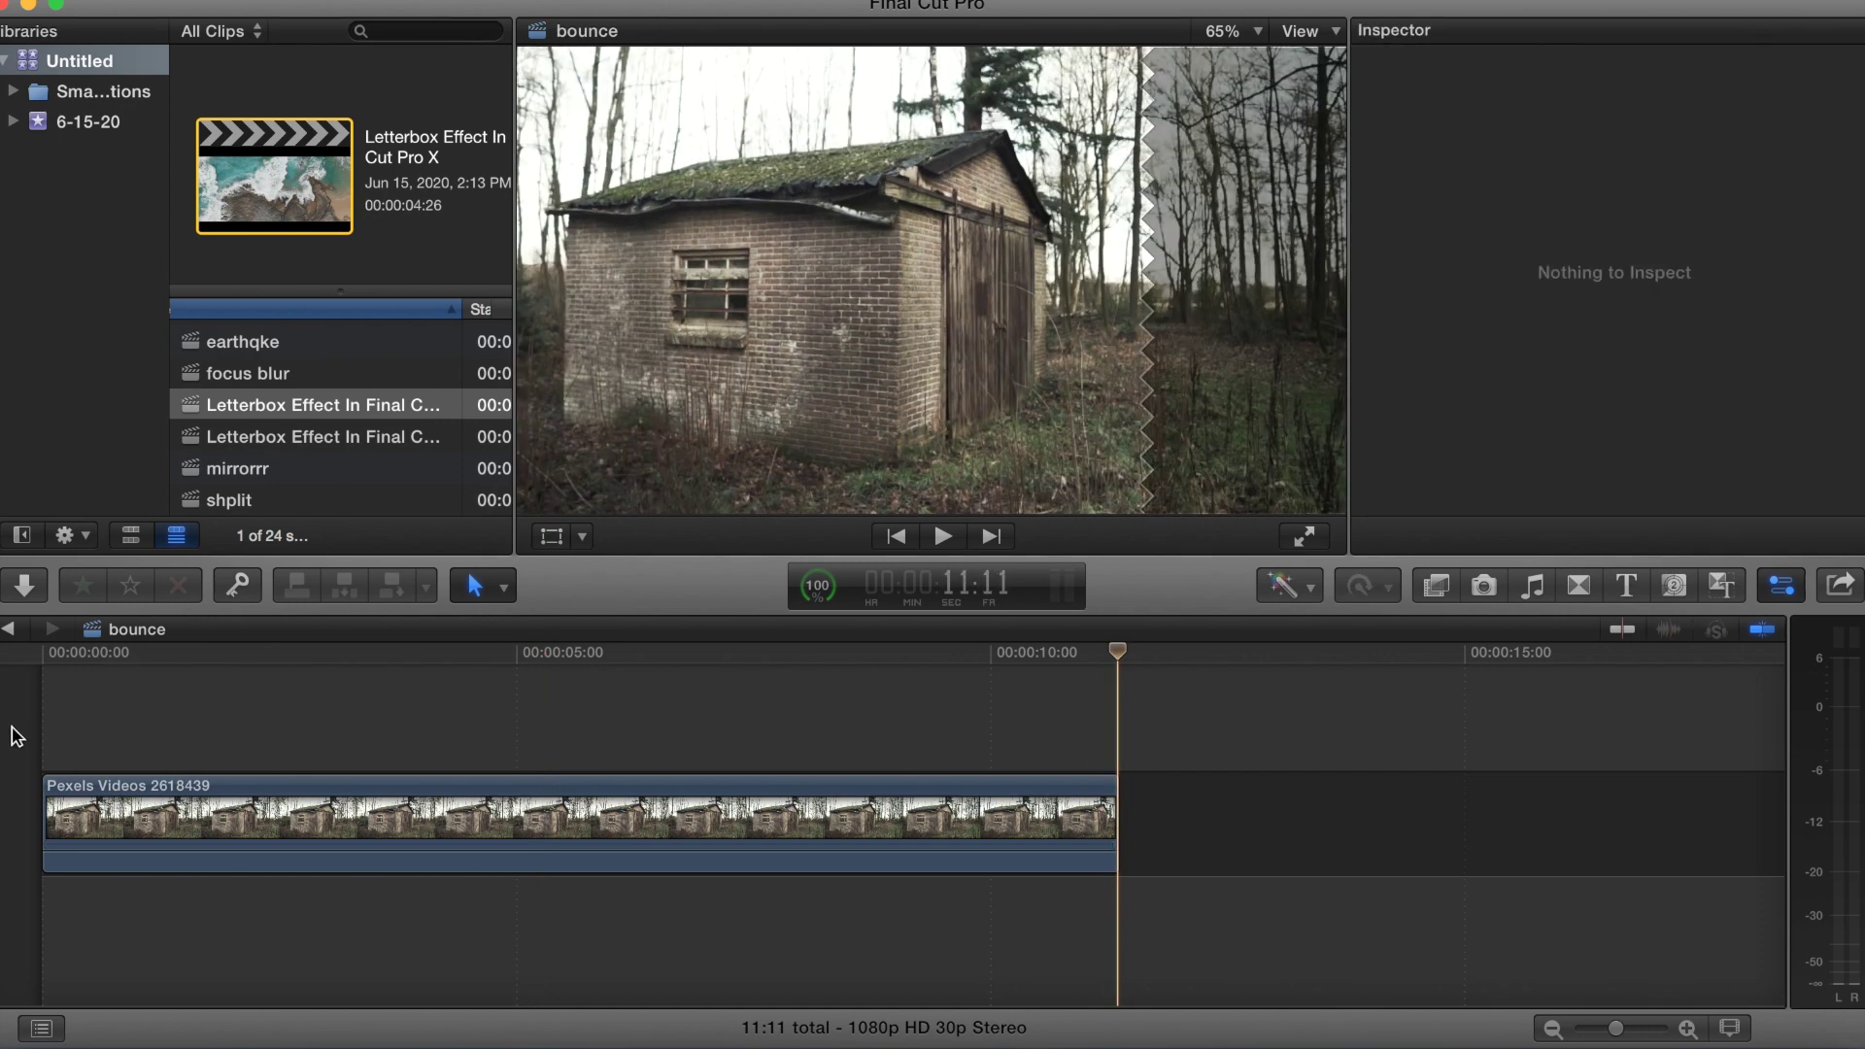
{"action": "left_click", "coordinate": [21, 741]}
{"action": "left_click", "coordinate": [416, 837]}
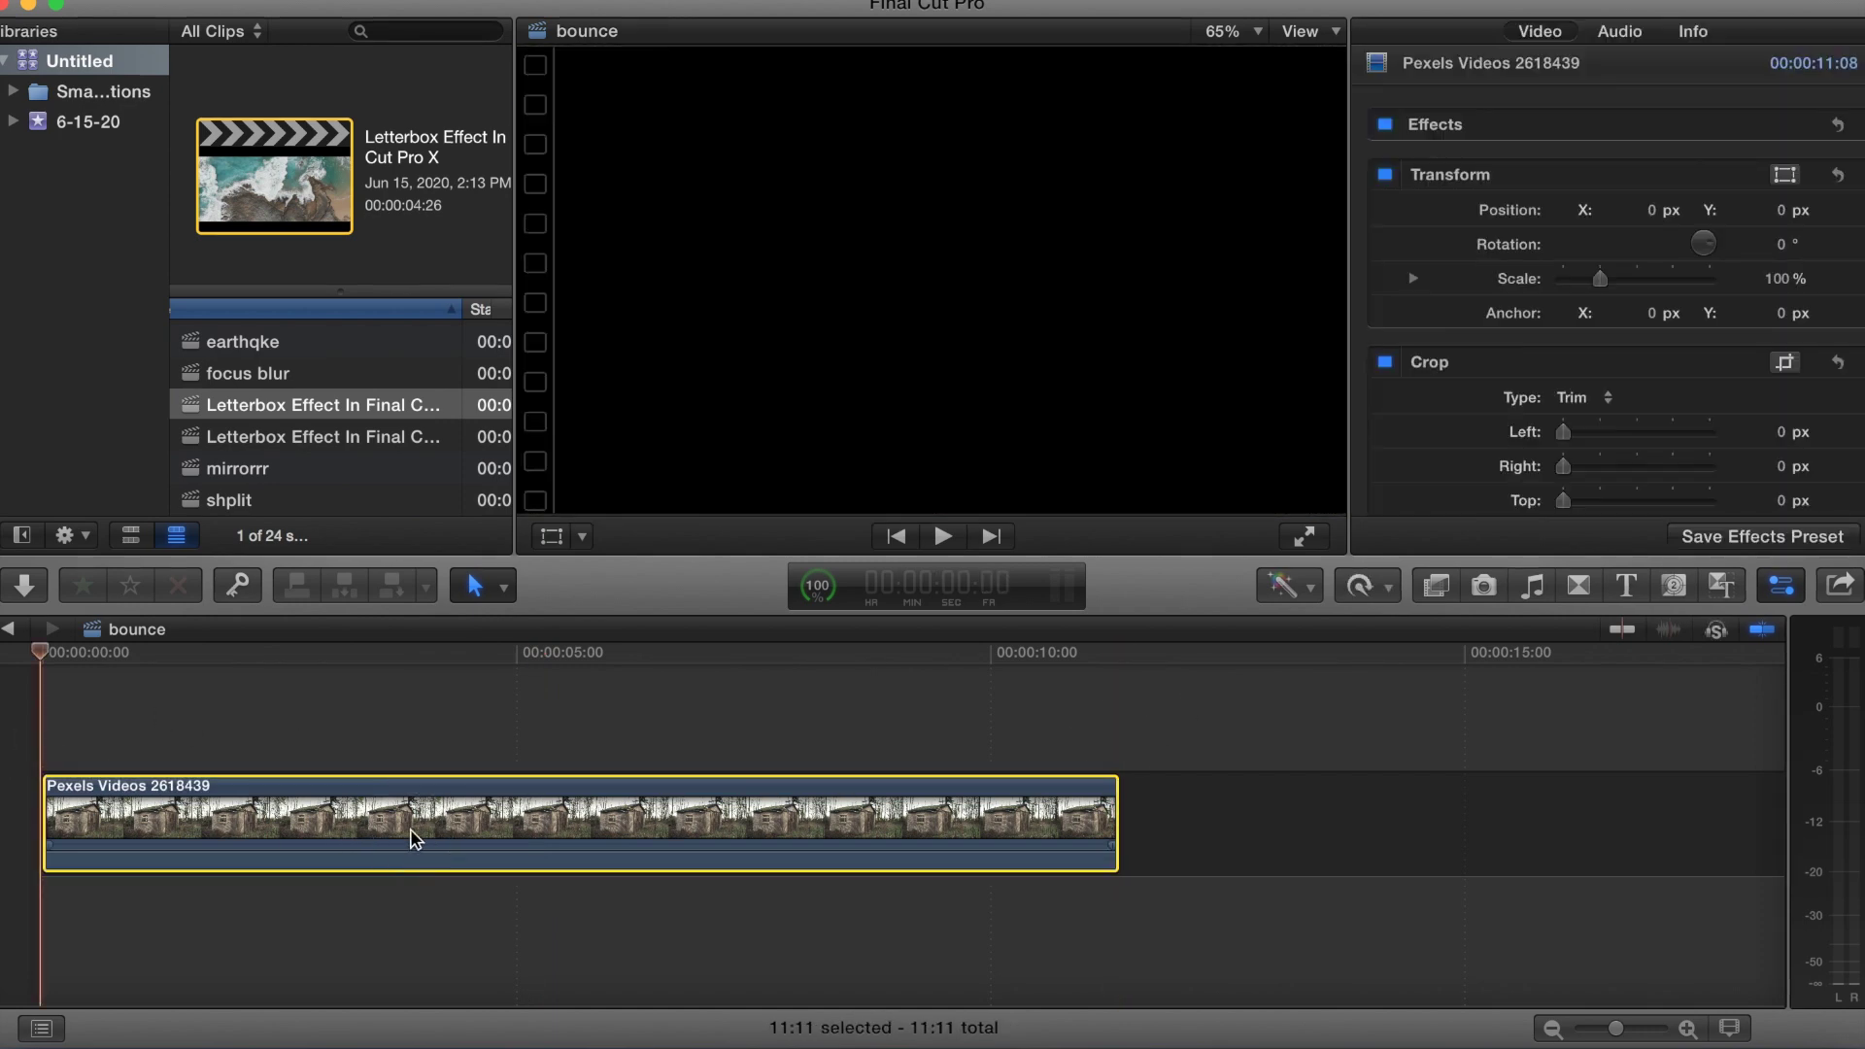
{"action": "left_click", "coordinate": [482, 753]}
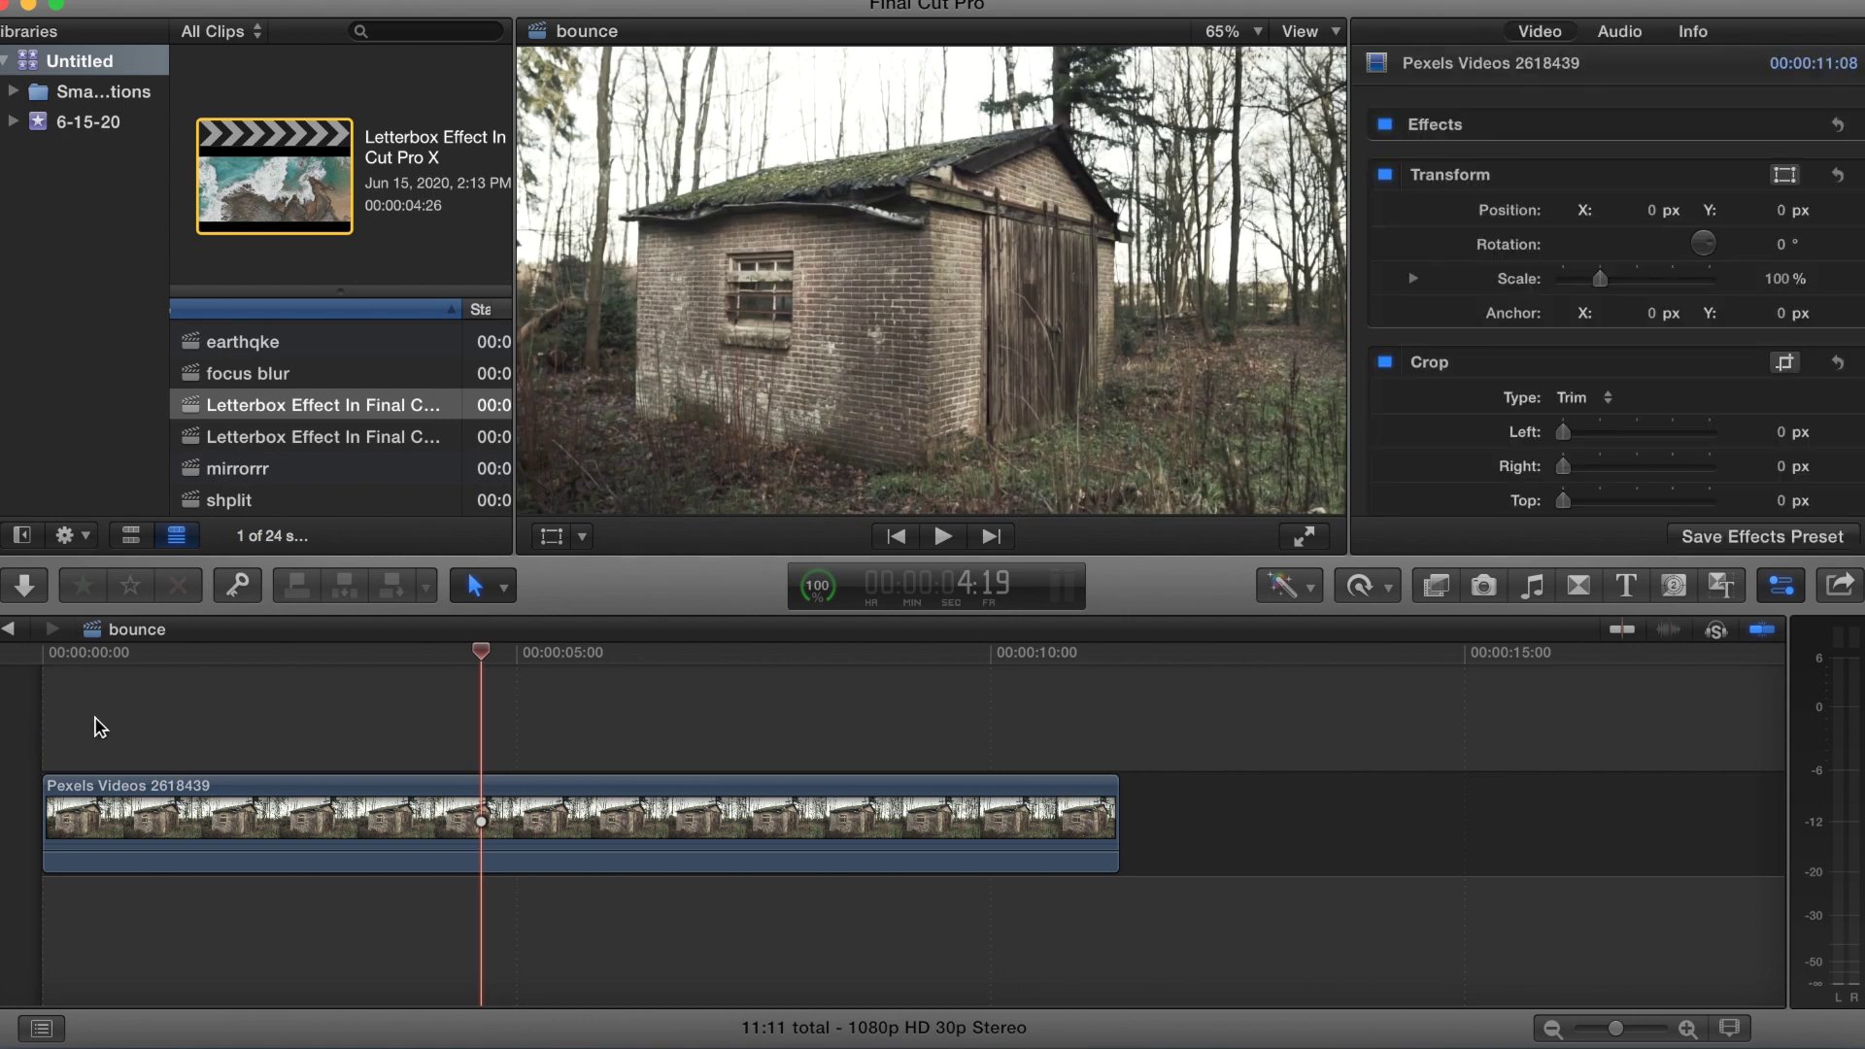
{"action": "key", "text": "space"}
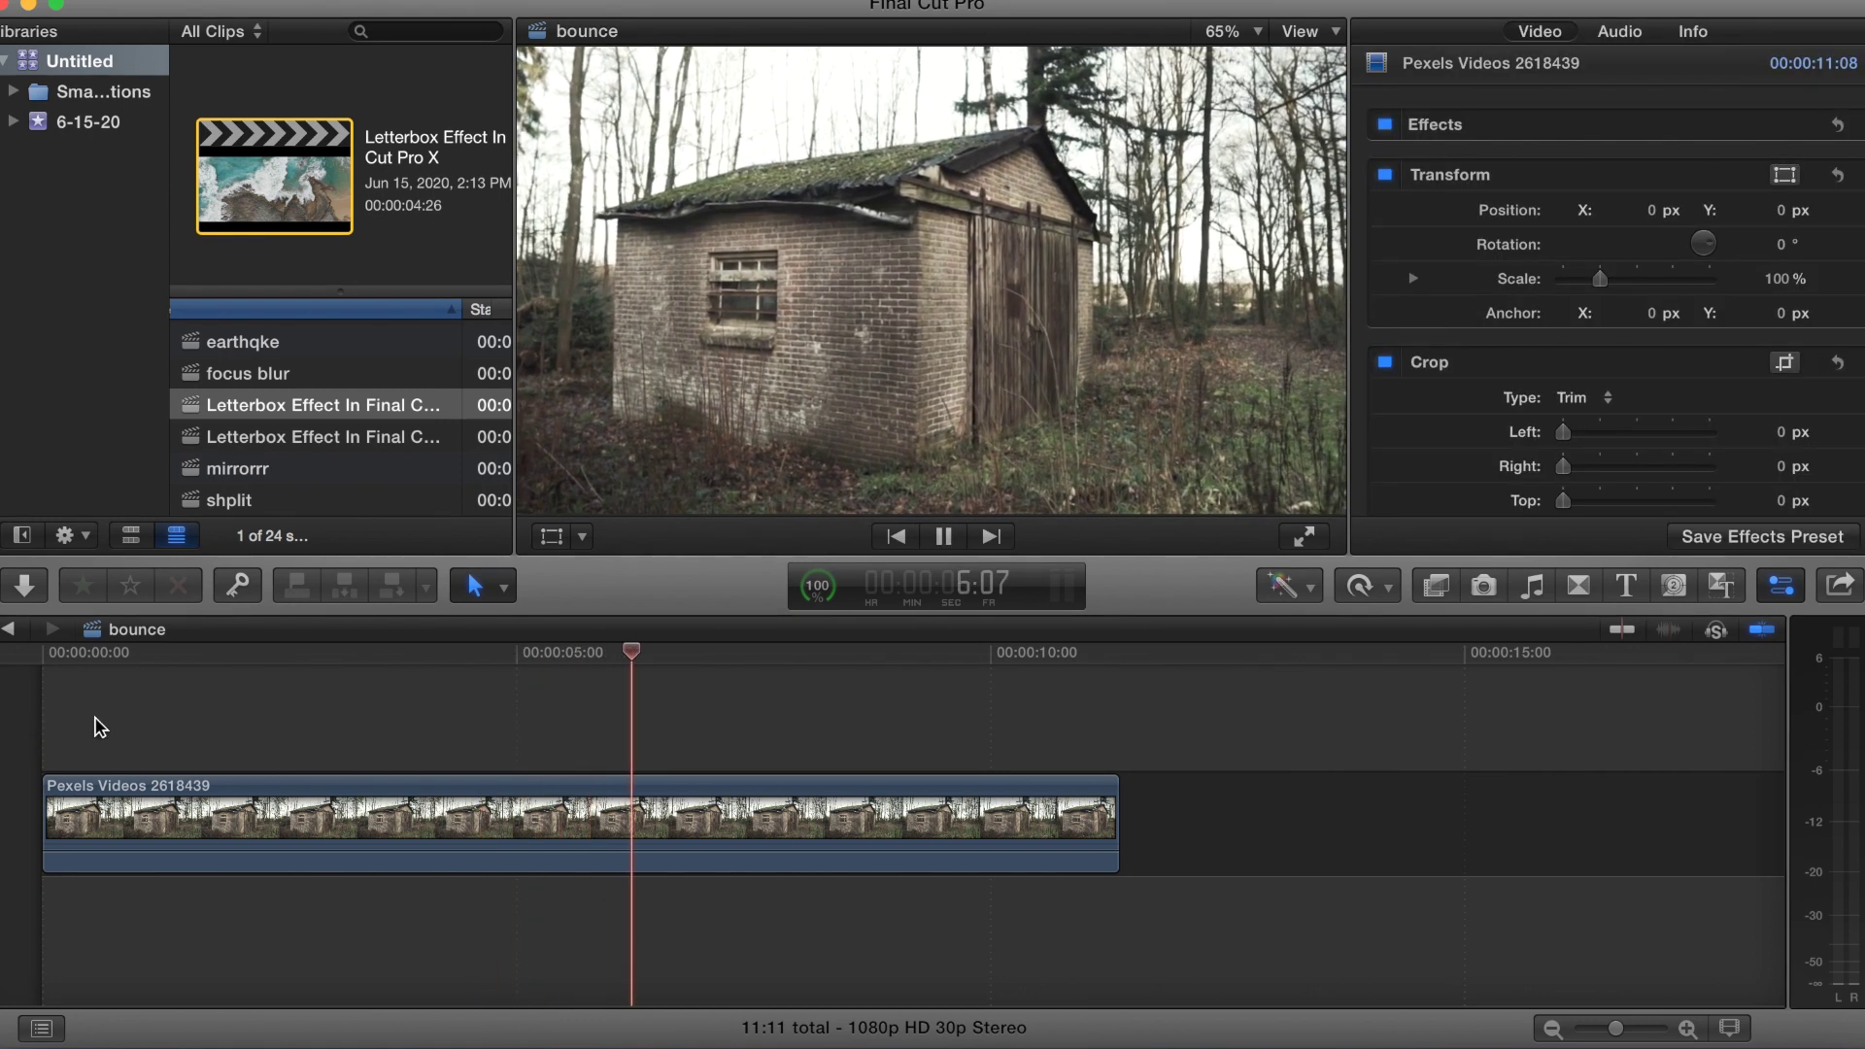
{"action": "key", "text": "space"}
Duplicate the Pexels Videos 2618439 clip and place the copy directly beneath the original, aligned to the project's start
{"action": "left_click", "coordinate": [41, 744]}
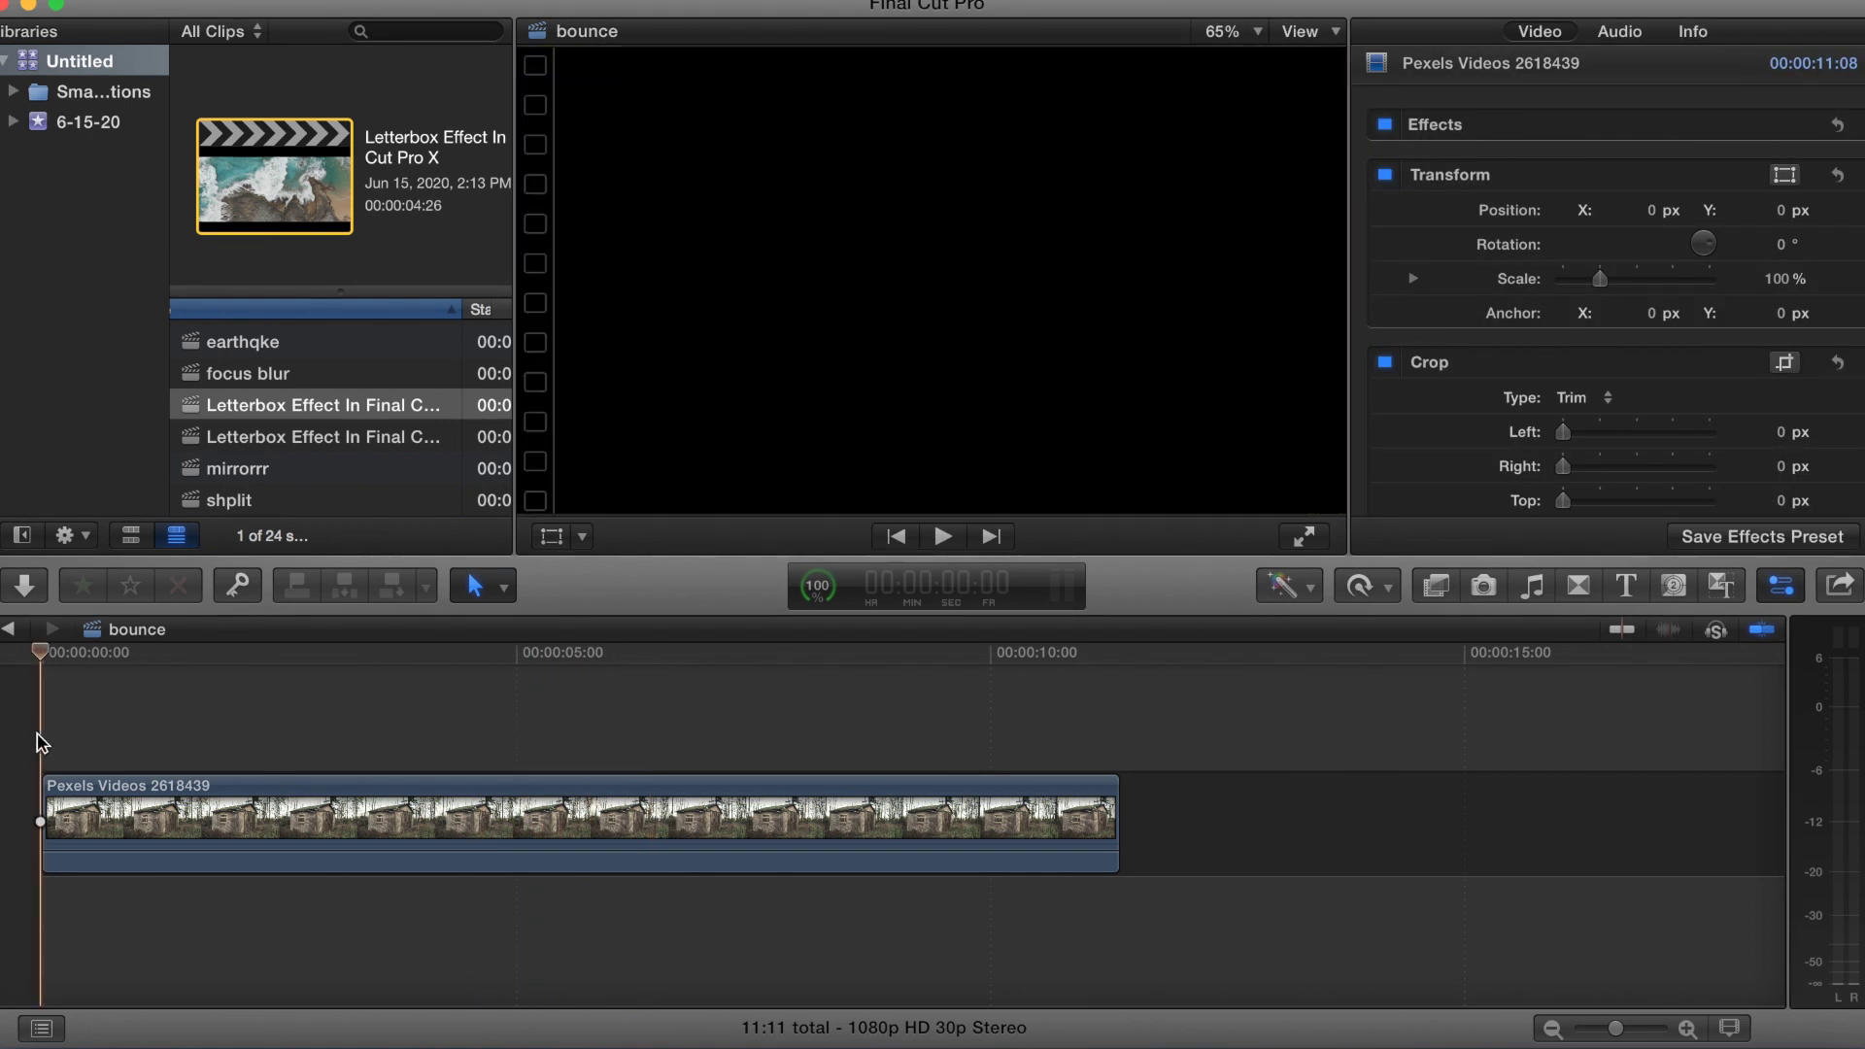
{"action": "left_click", "coordinate": [371, 854]}
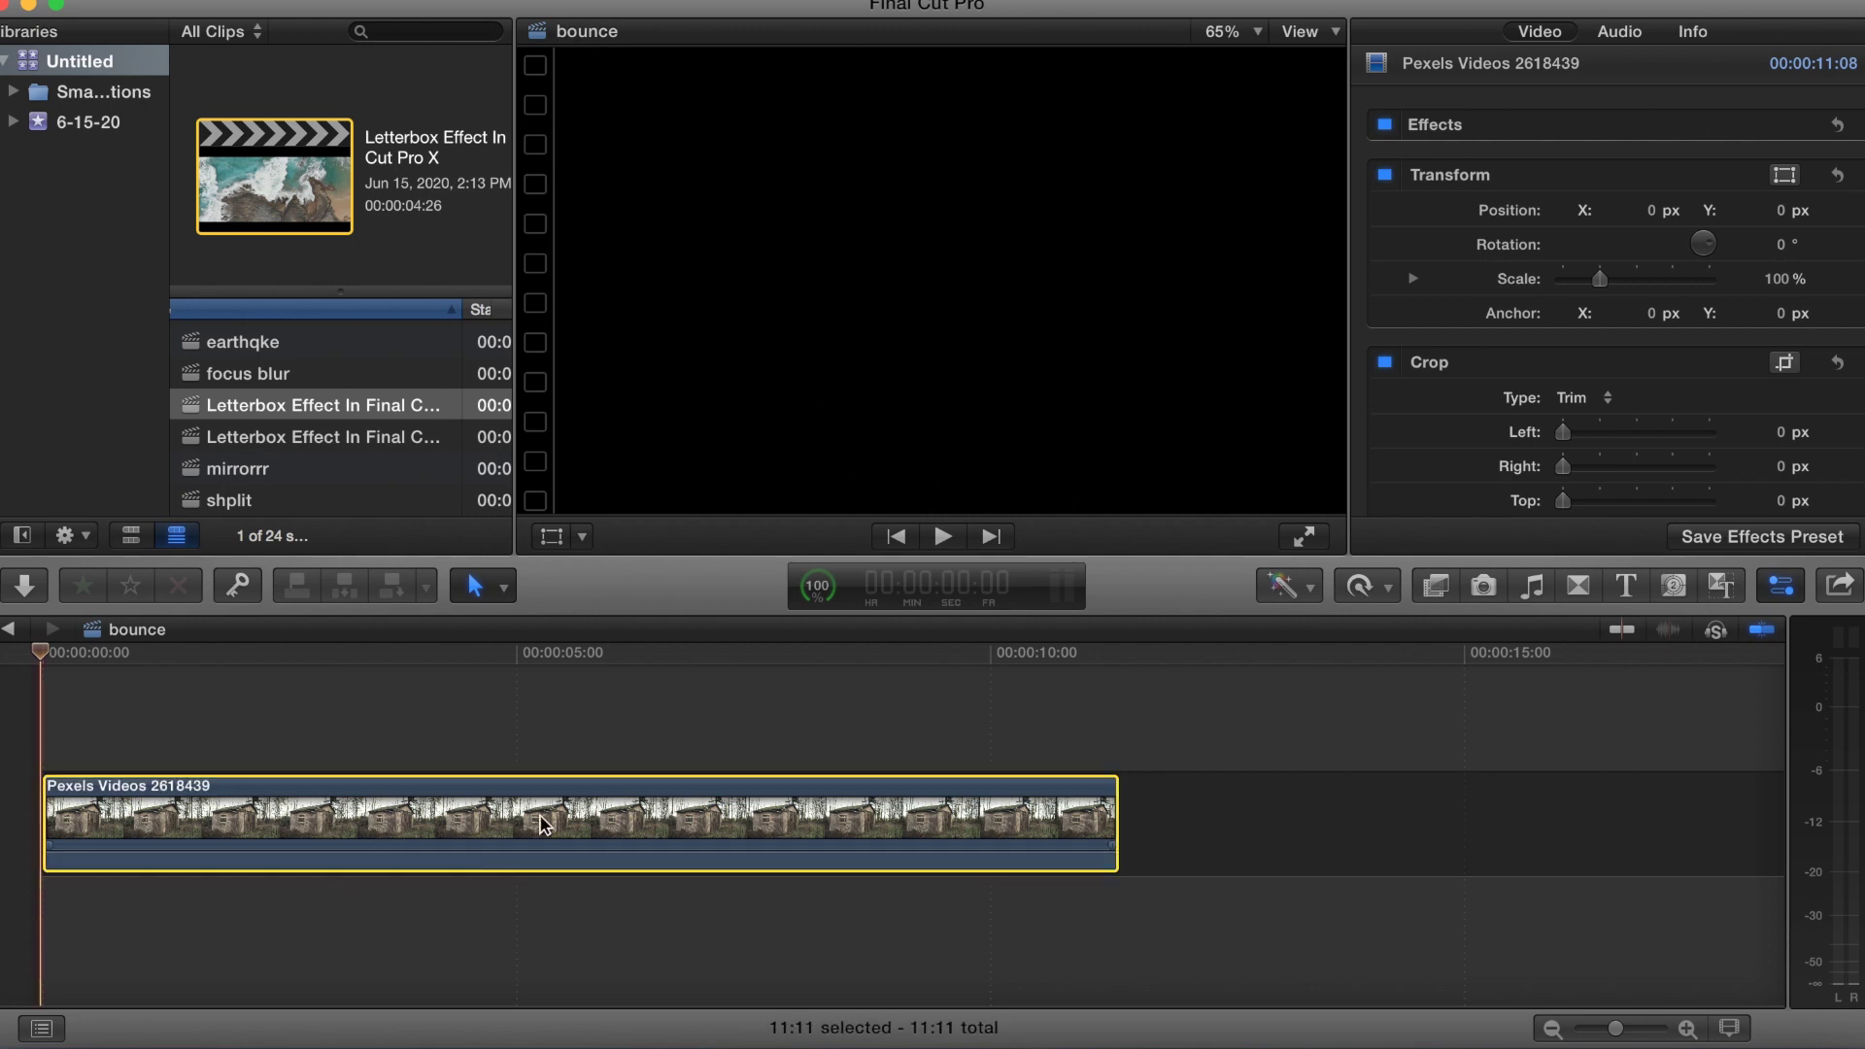
{"action": "key", "text": "super+v"}
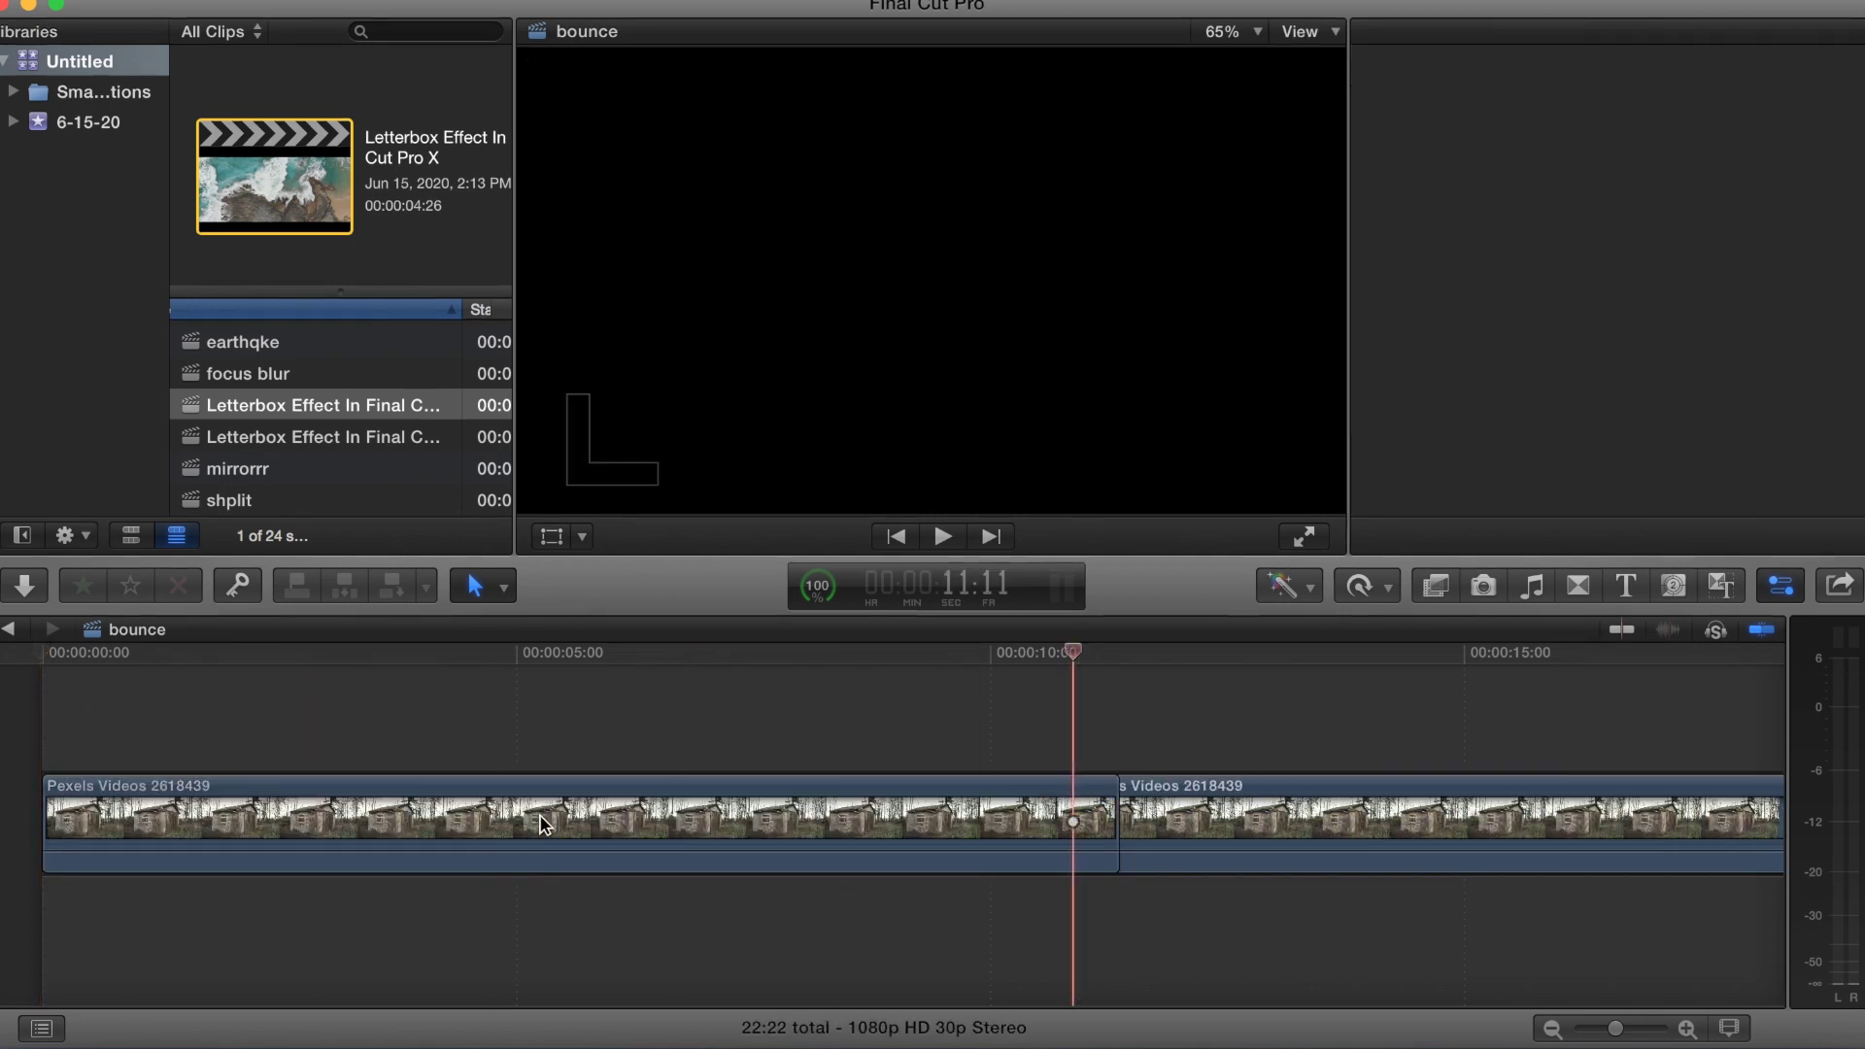
{"action": "left_click_drag", "start_coordinate": [1343, 816], "coordinate": [48, 886]}
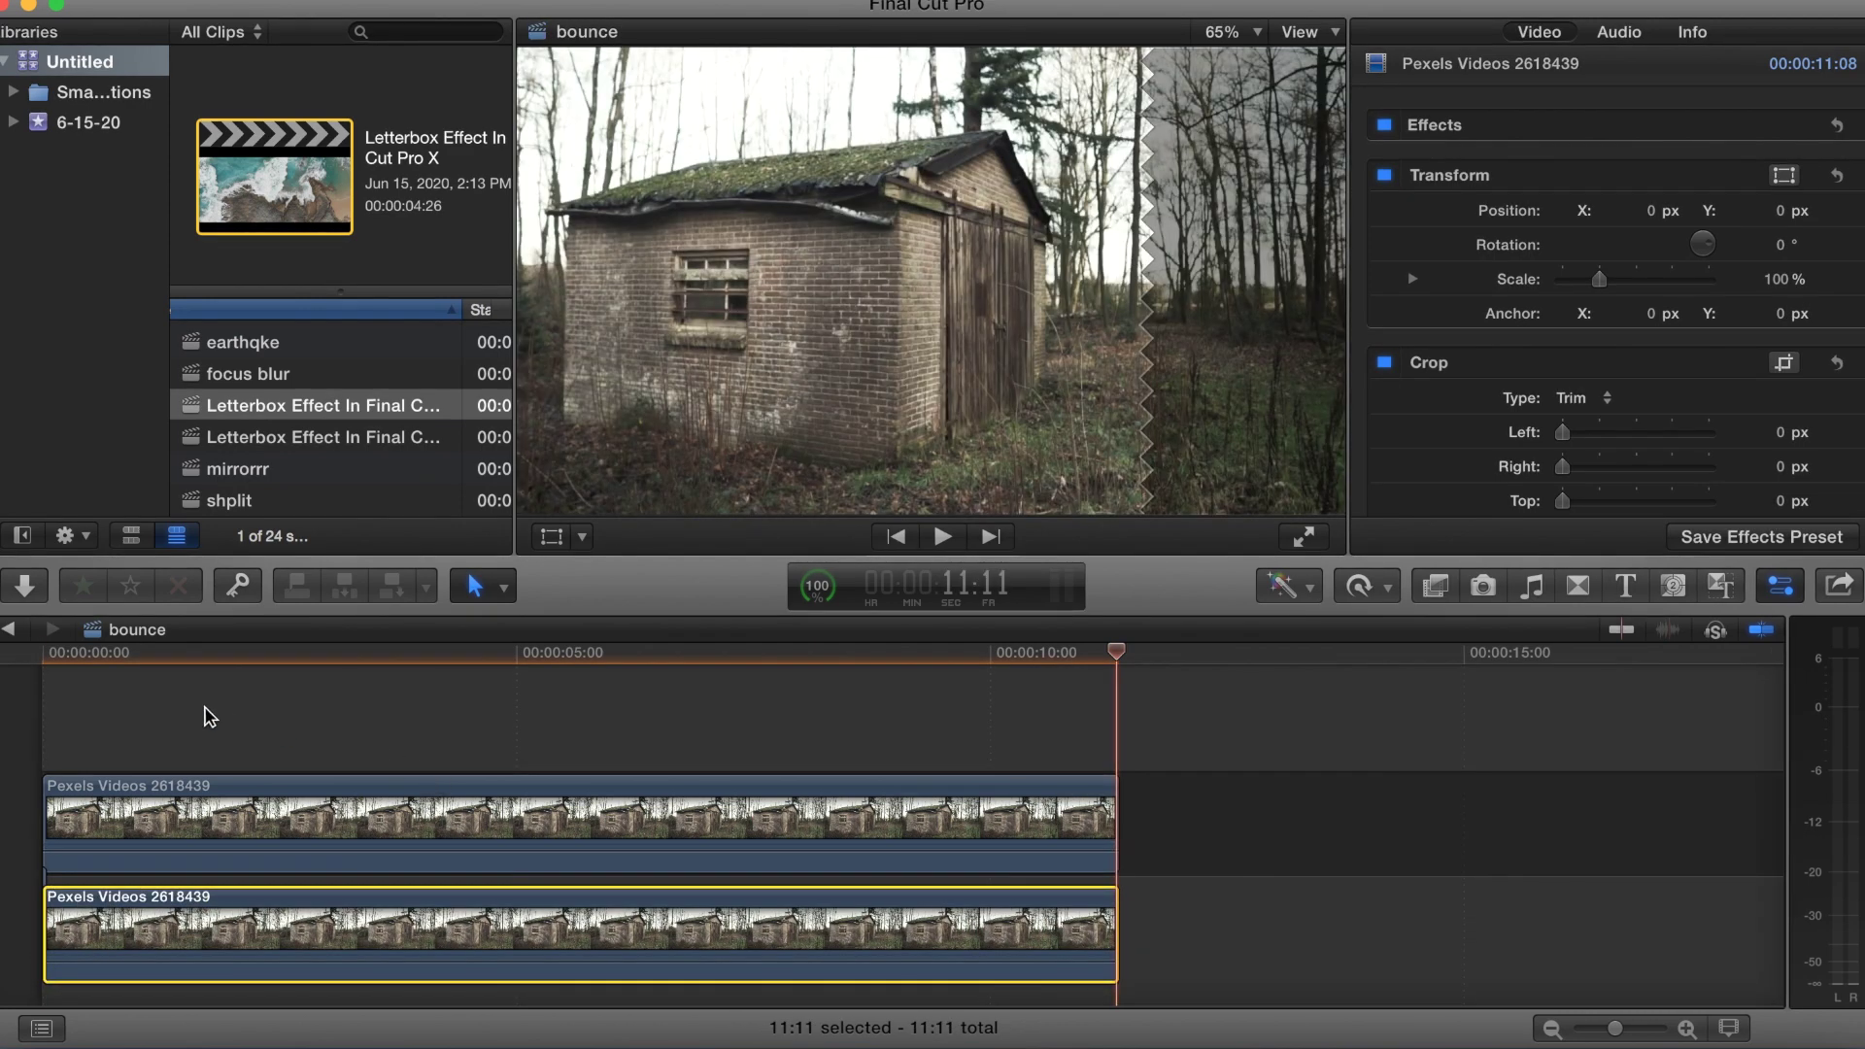
Split the upper Pexels Videos 2618439 clip at 6:24
{"action": "left_click", "coordinate": [286, 761]}
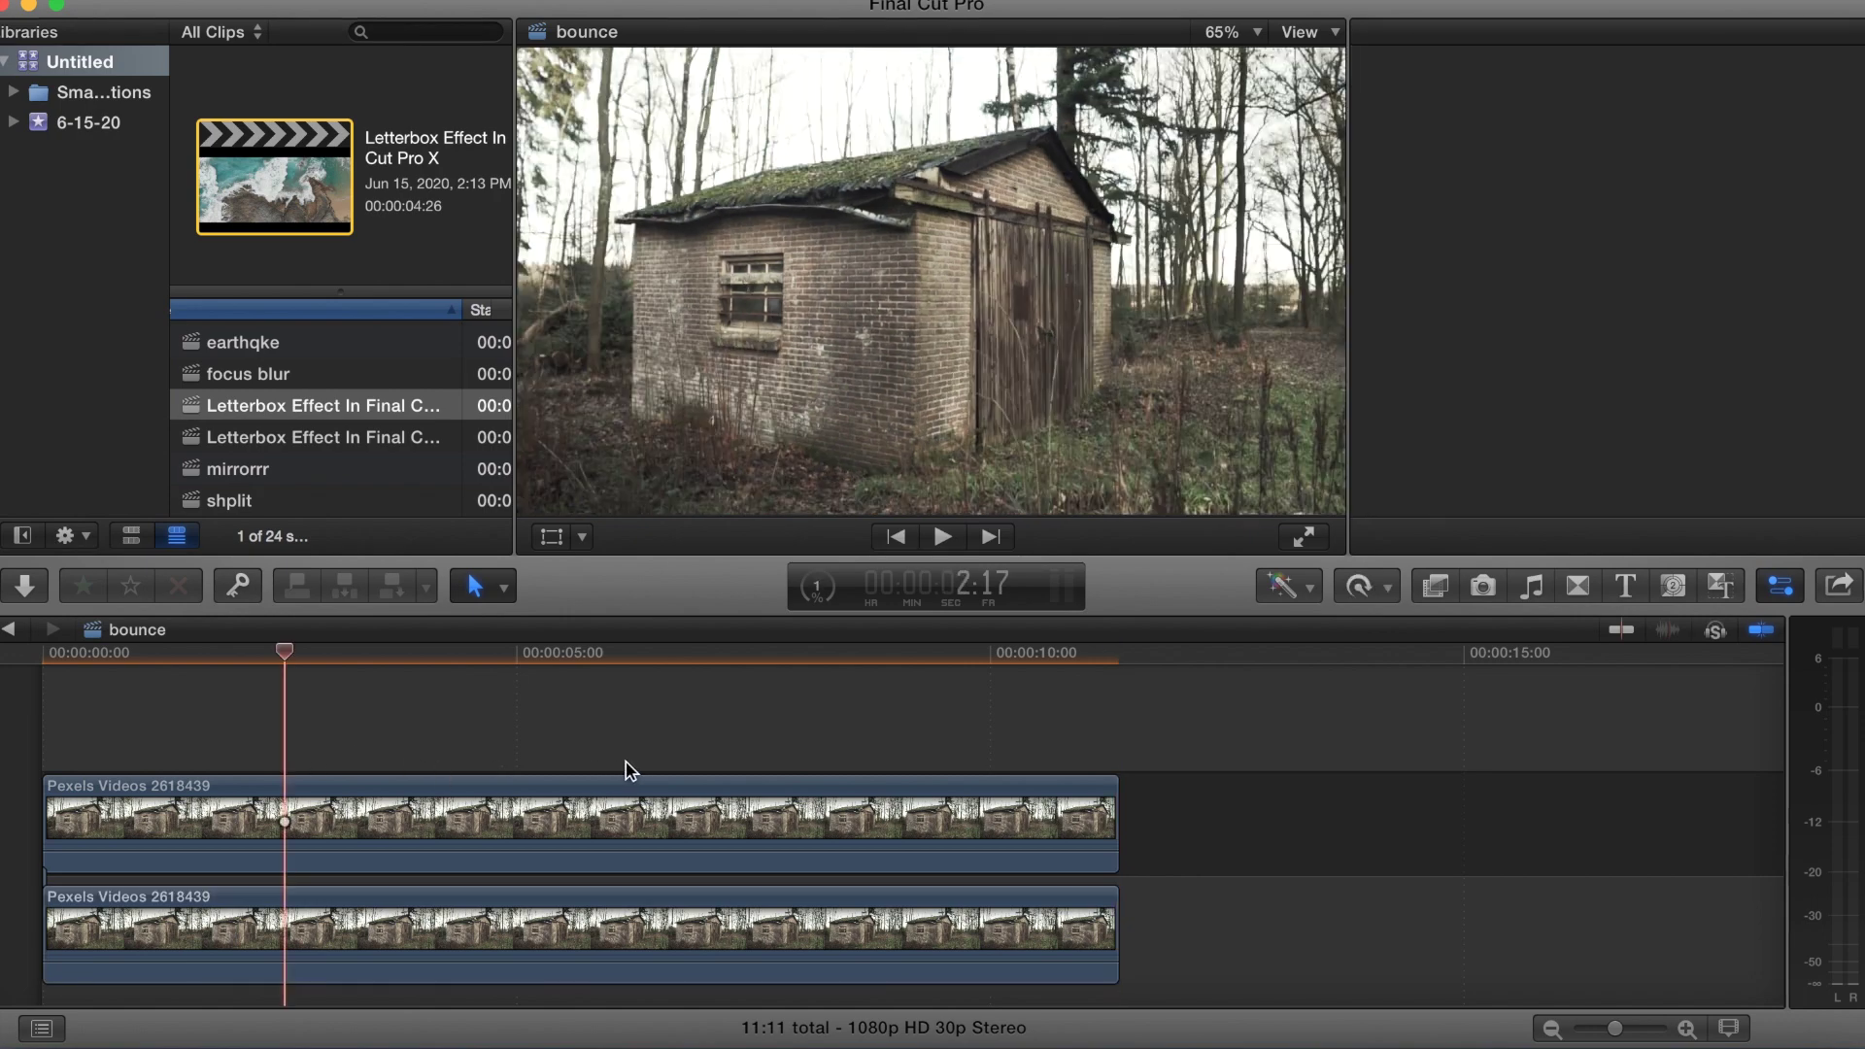
{"action": "left_click", "coordinate": [594, 812]}
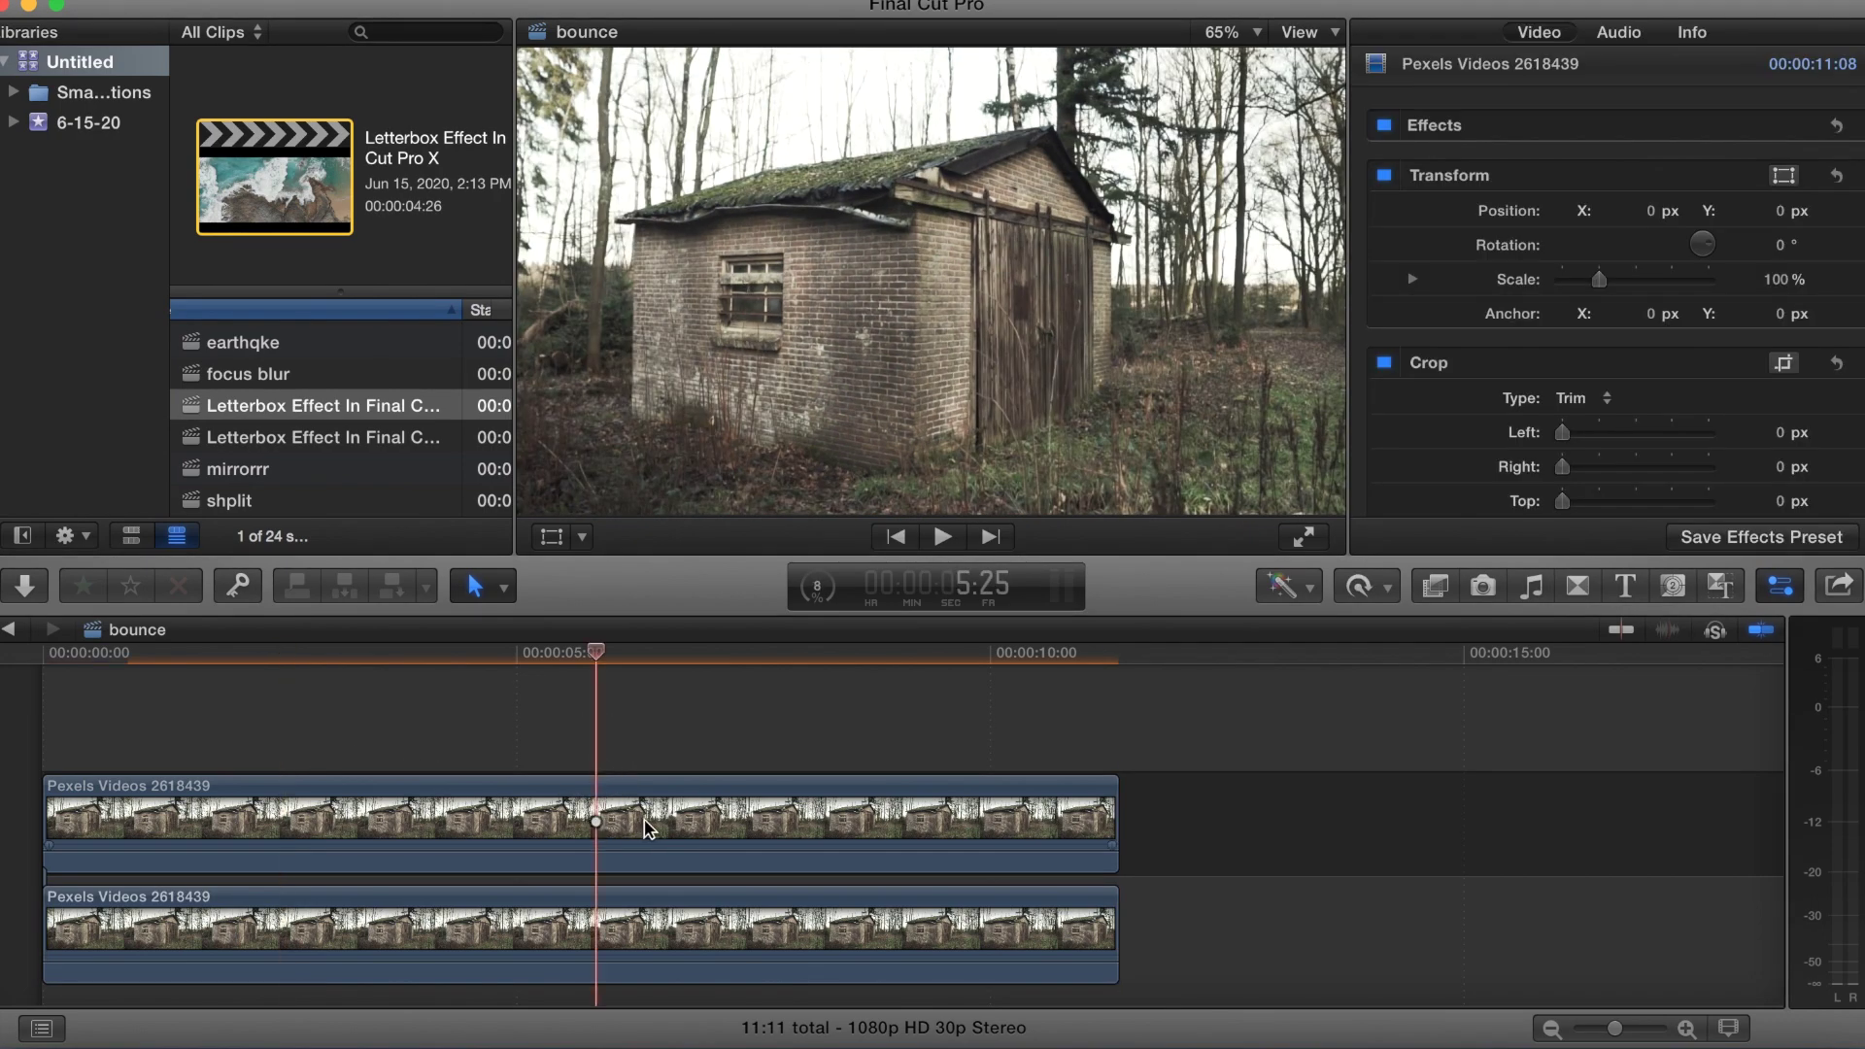
{"action": "left_click", "coordinate": [687, 726]}
{"action": "left_click", "coordinate": [734, 792]}
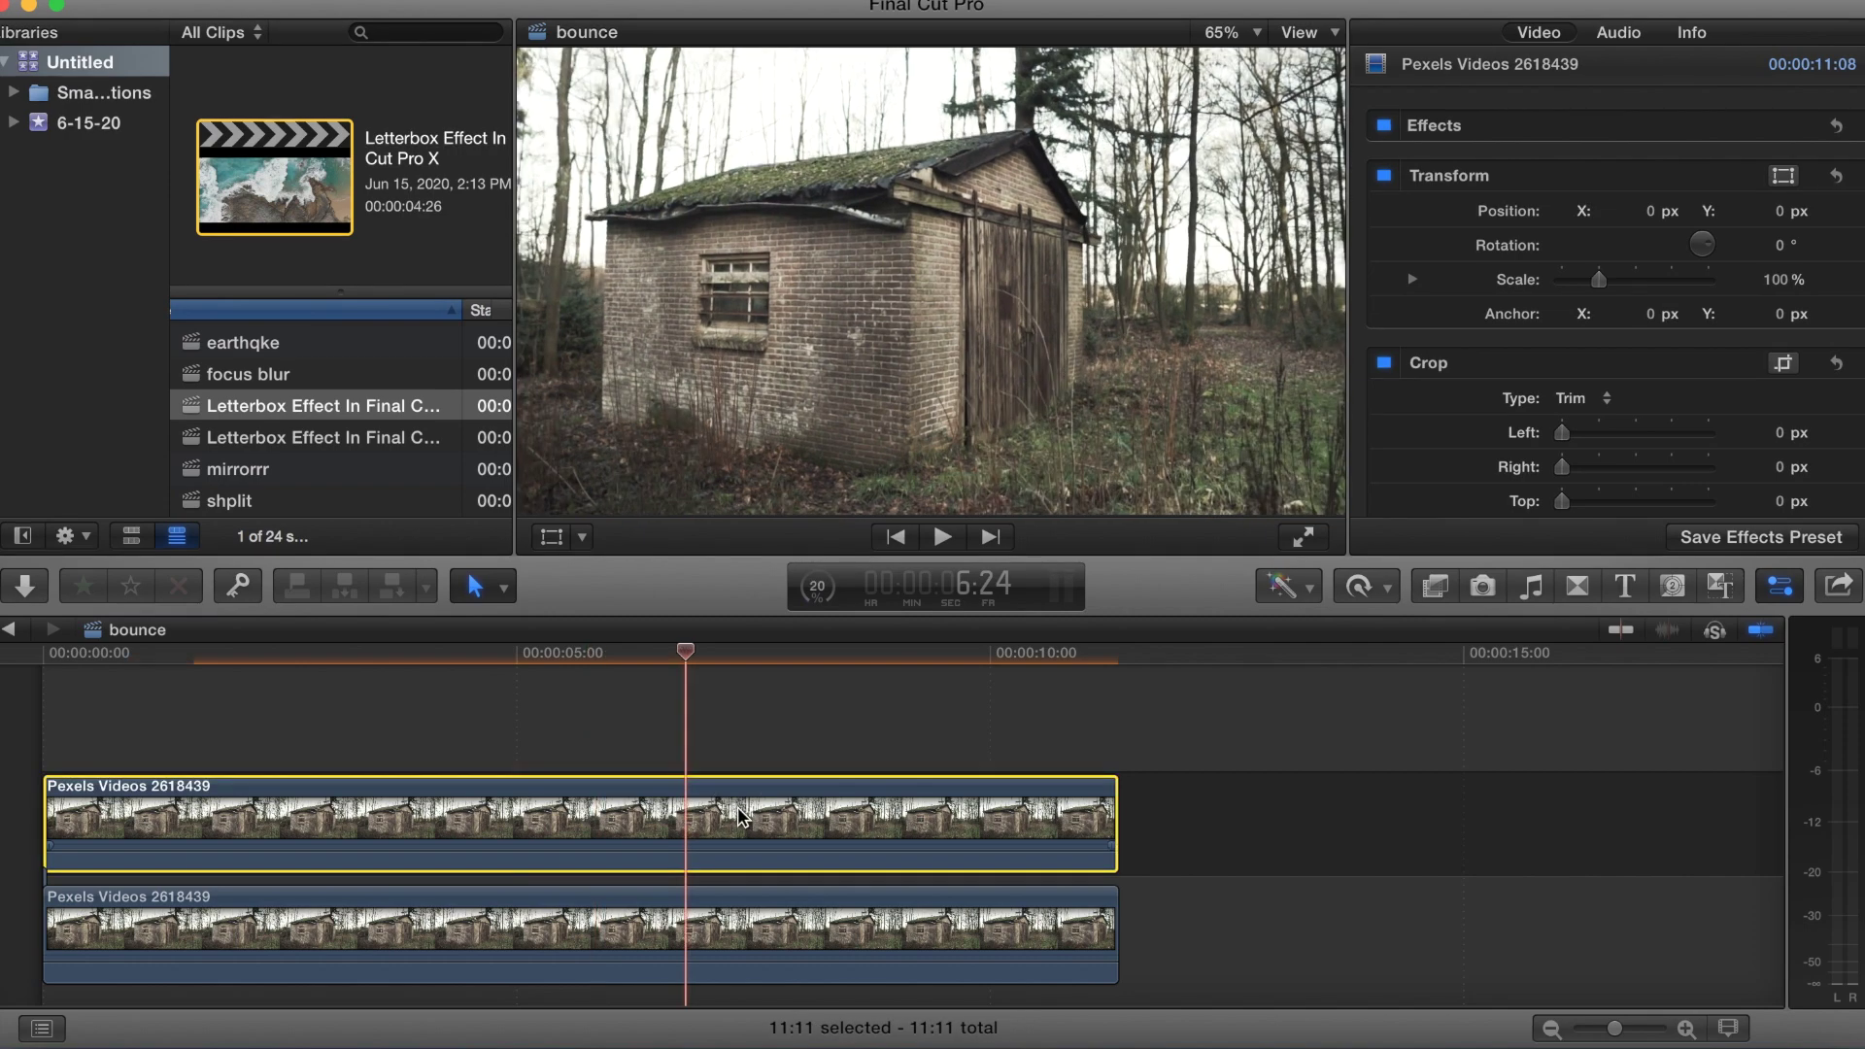
{"action": "key", "text": "super+b"}
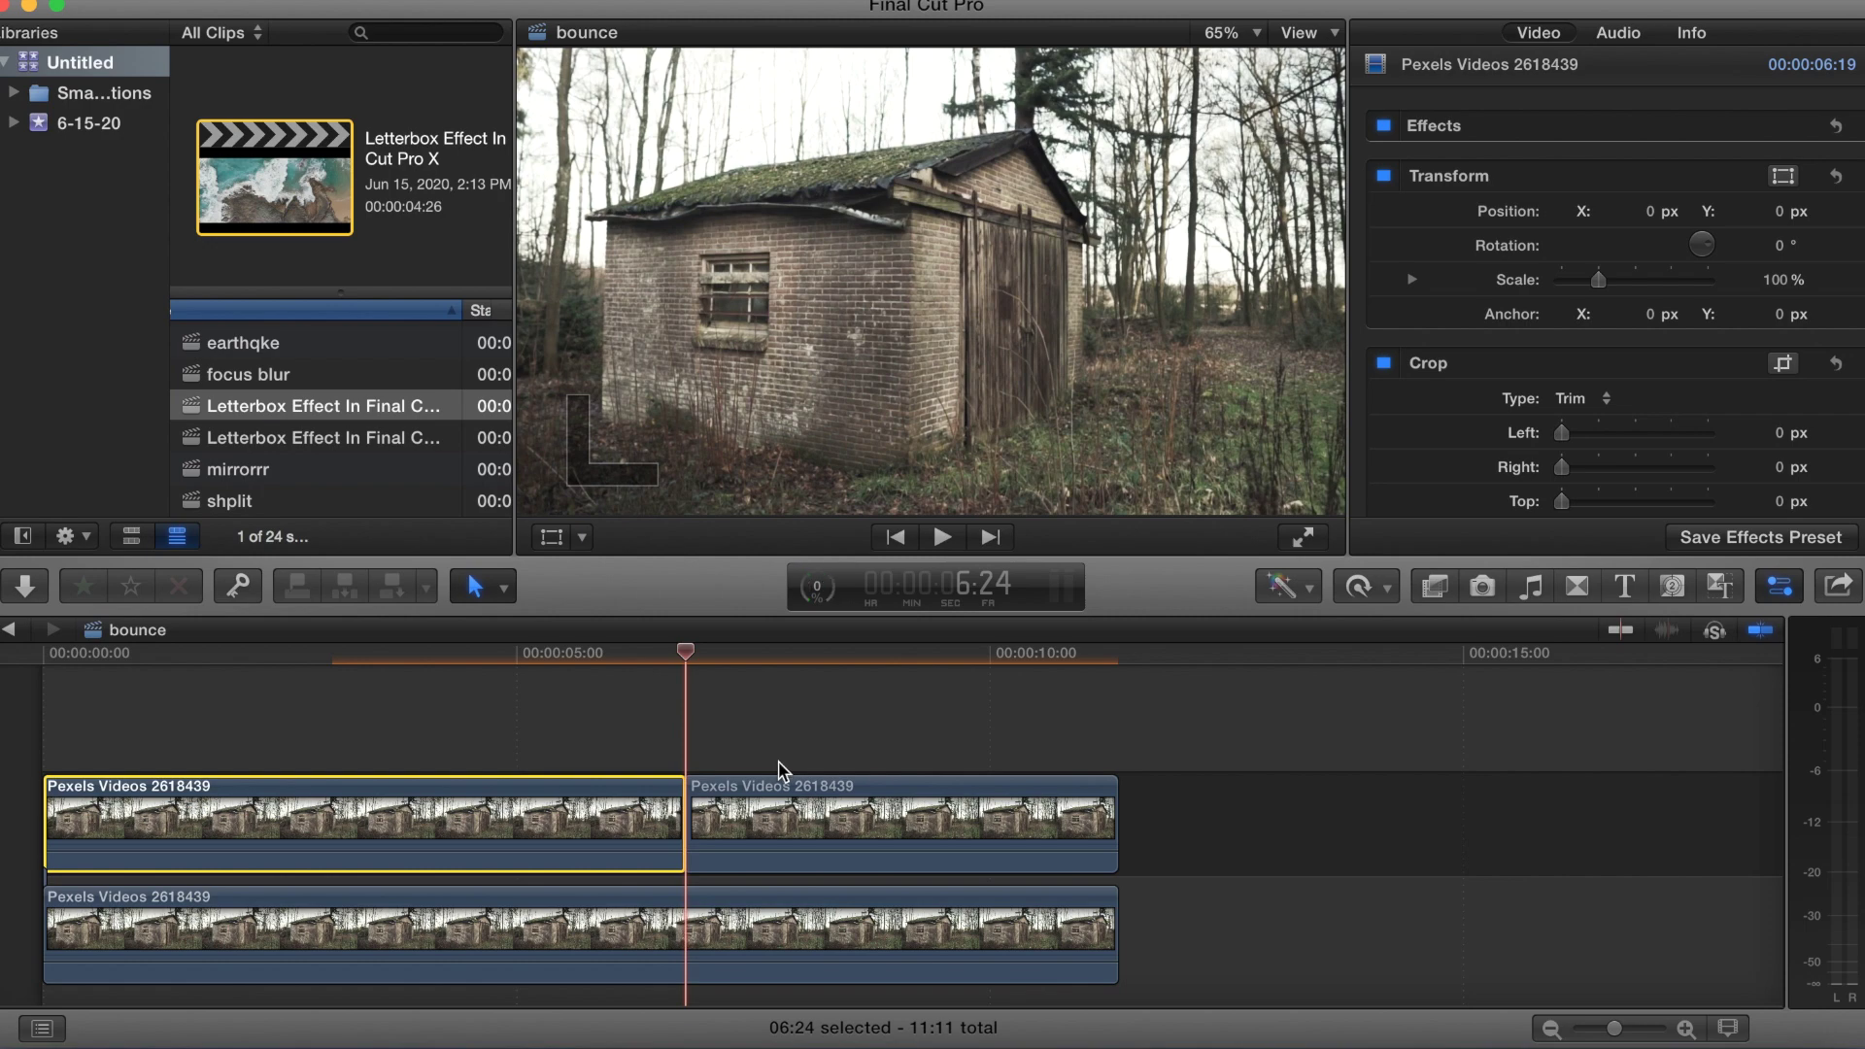
Play on to 8:19 and split the second part of the upper clip there
{"action": "key", "text": "space"}
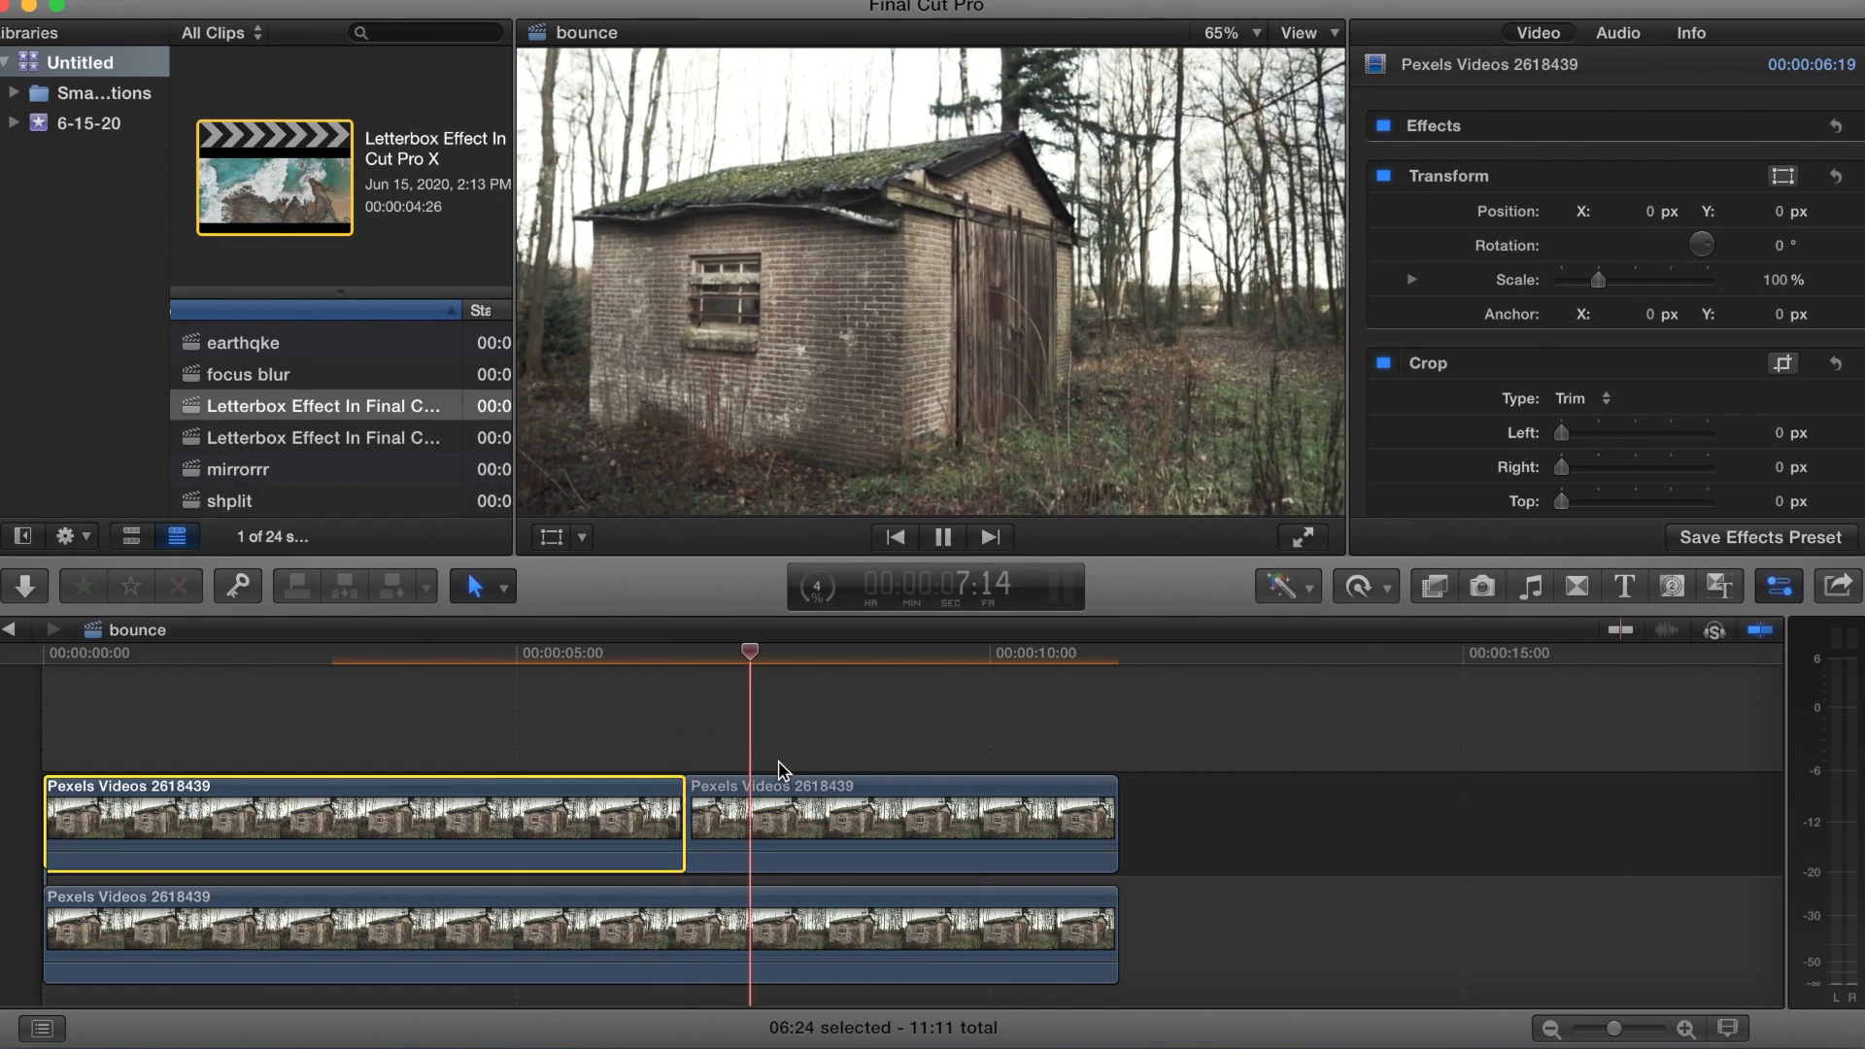
{"action": "key", "text": "space"}
{"action": "key", "text": "space"}
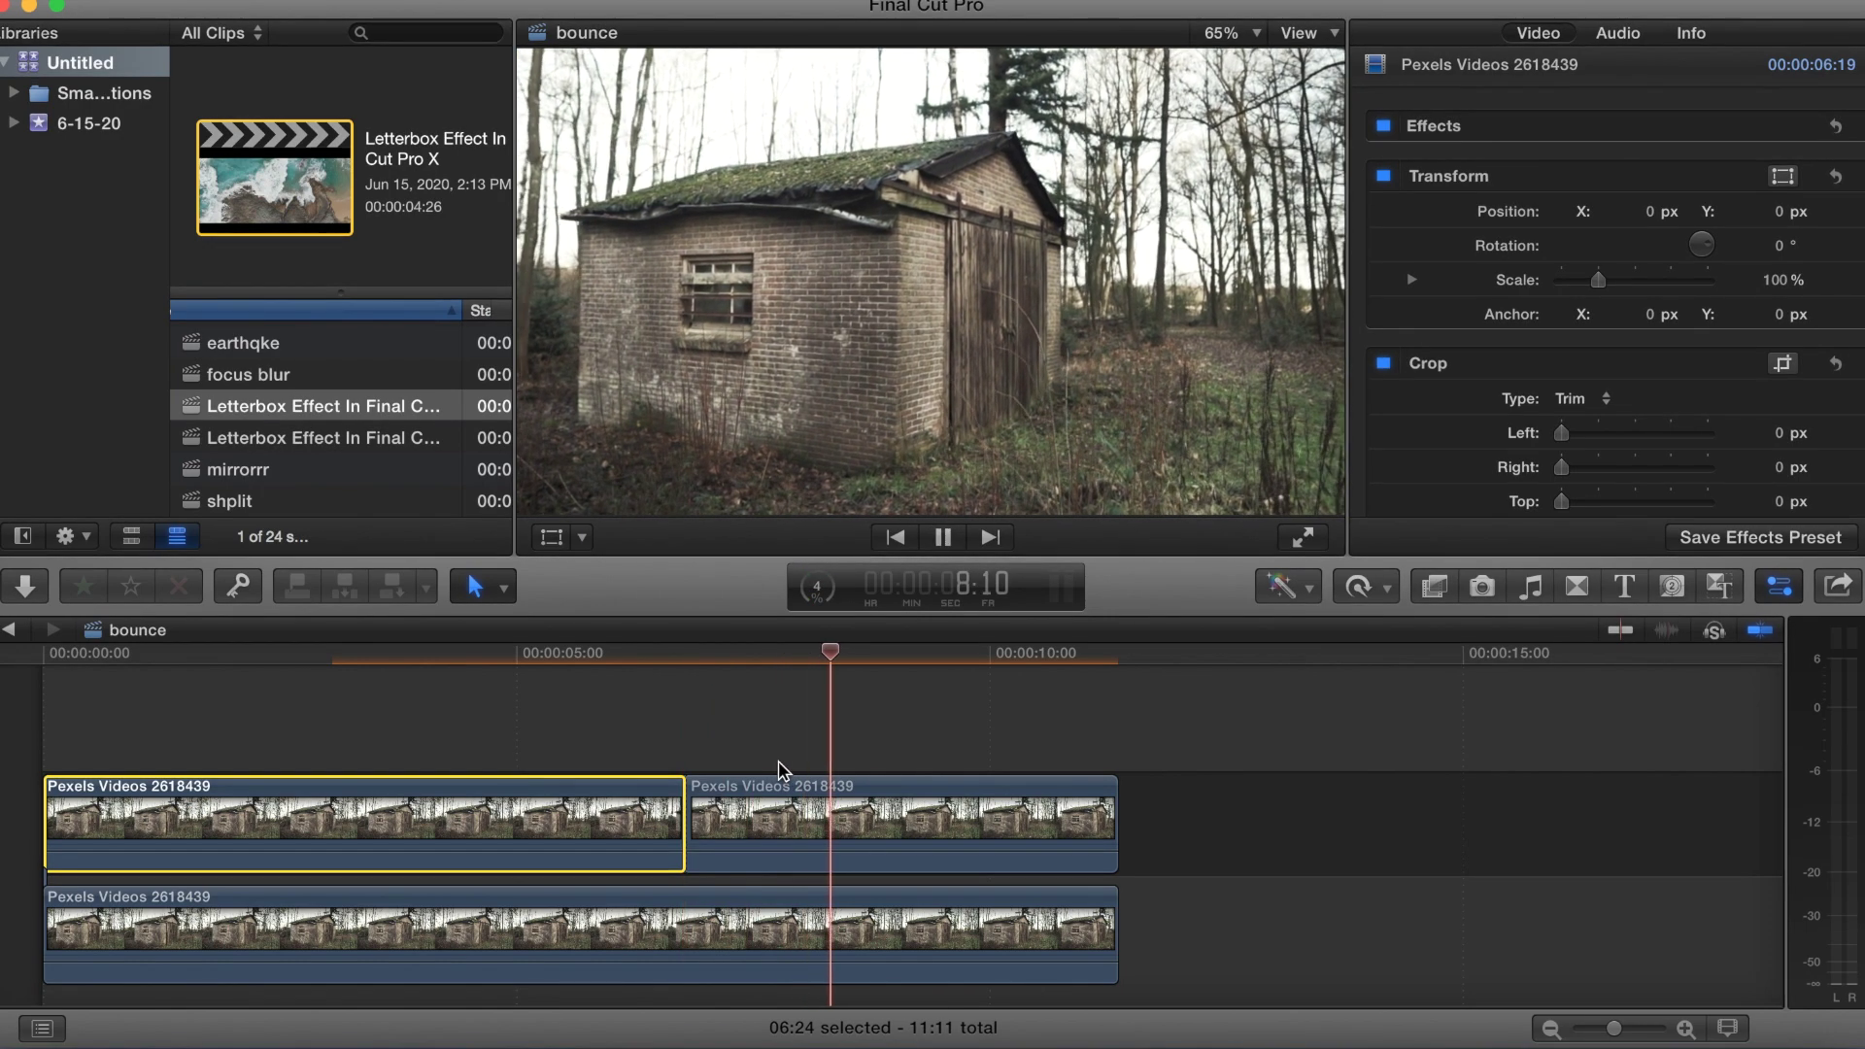
{"action": "key", "text": "space"}
{"action": "left_click", "coordinate": [882, 833]}
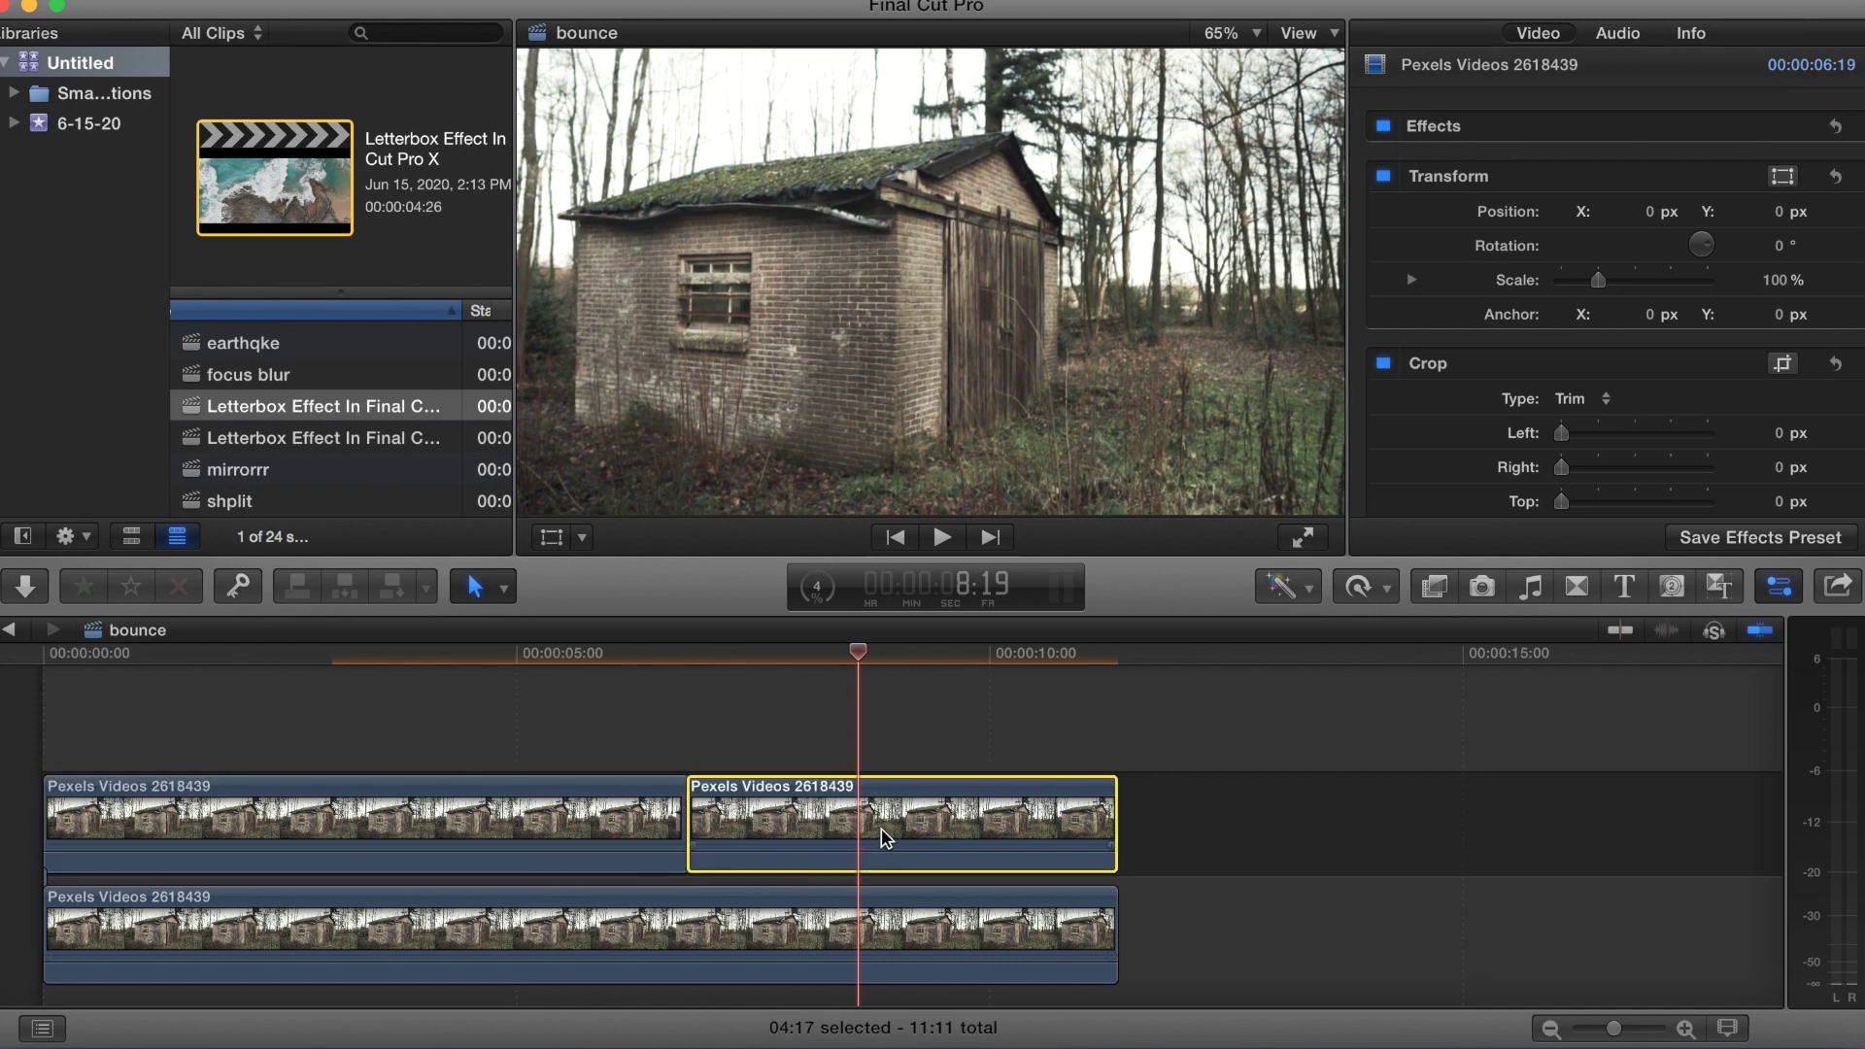
{"action": "key", "text": "super+b"}
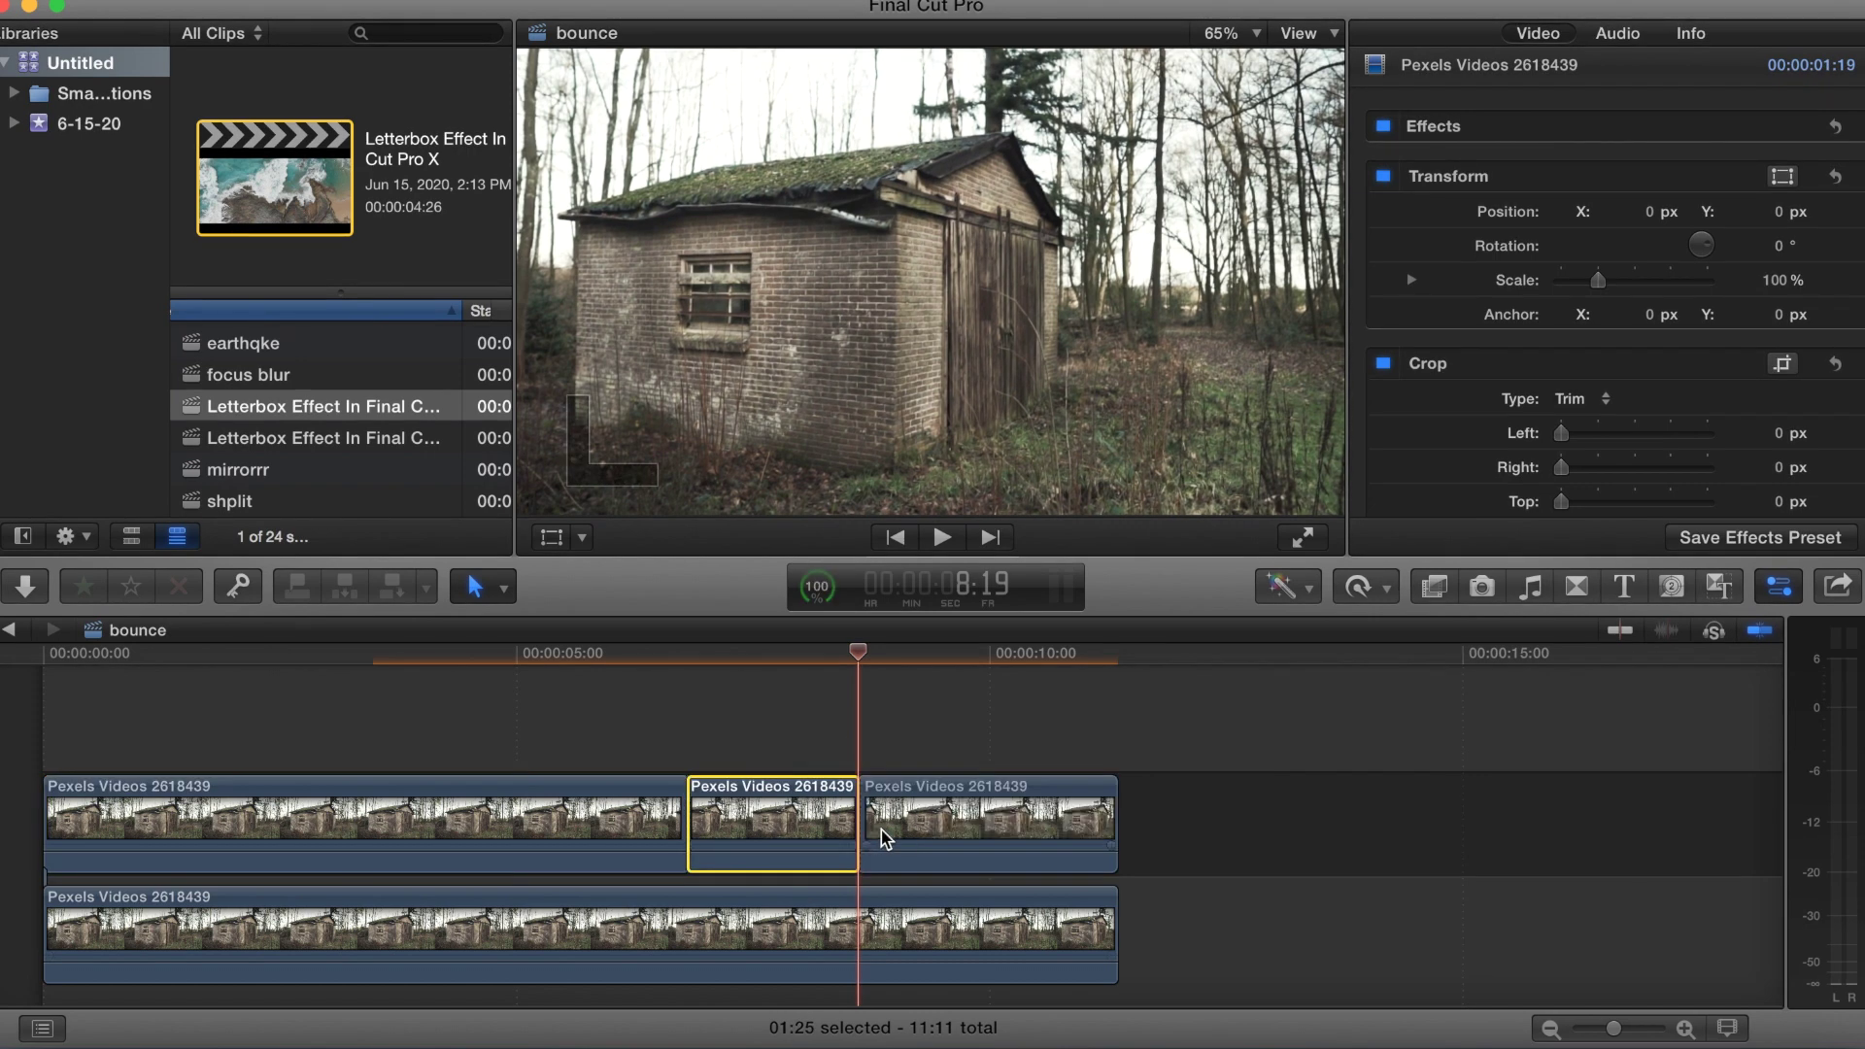
Apply the Draw Mask effect to the upper track's middle segment and go to its start at 6:24
{"action": "left_click", "coordinate": [1429, 588]}
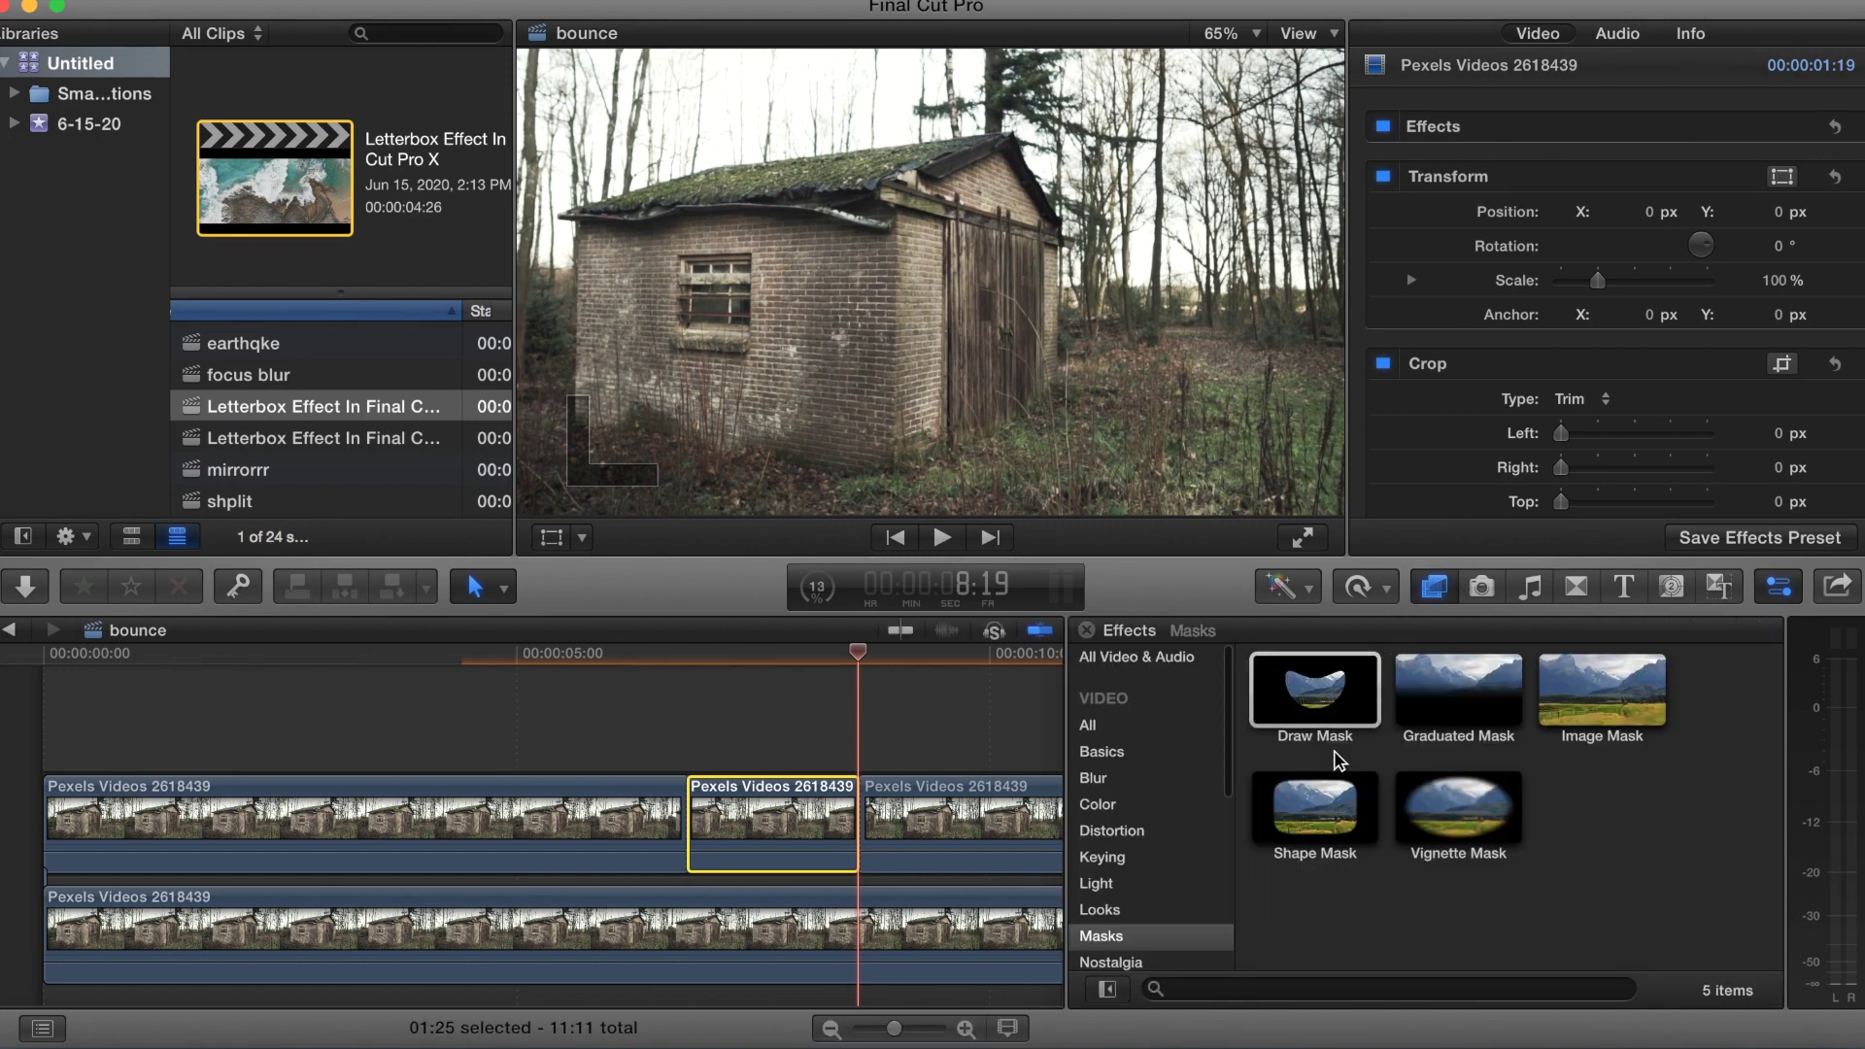
{"action": "mouse_move", "coordinate": [1340, 701]}
{"action": "left_mouse_down"}
{"action": "mouse_move", "coordinate": [1331, 672]}
{"action": "mouse_move", "coordinate": [987, 696]}
{"action": "mouse_move", "coordinate": [803, 806]}
{"action": "left_mouse_up"}
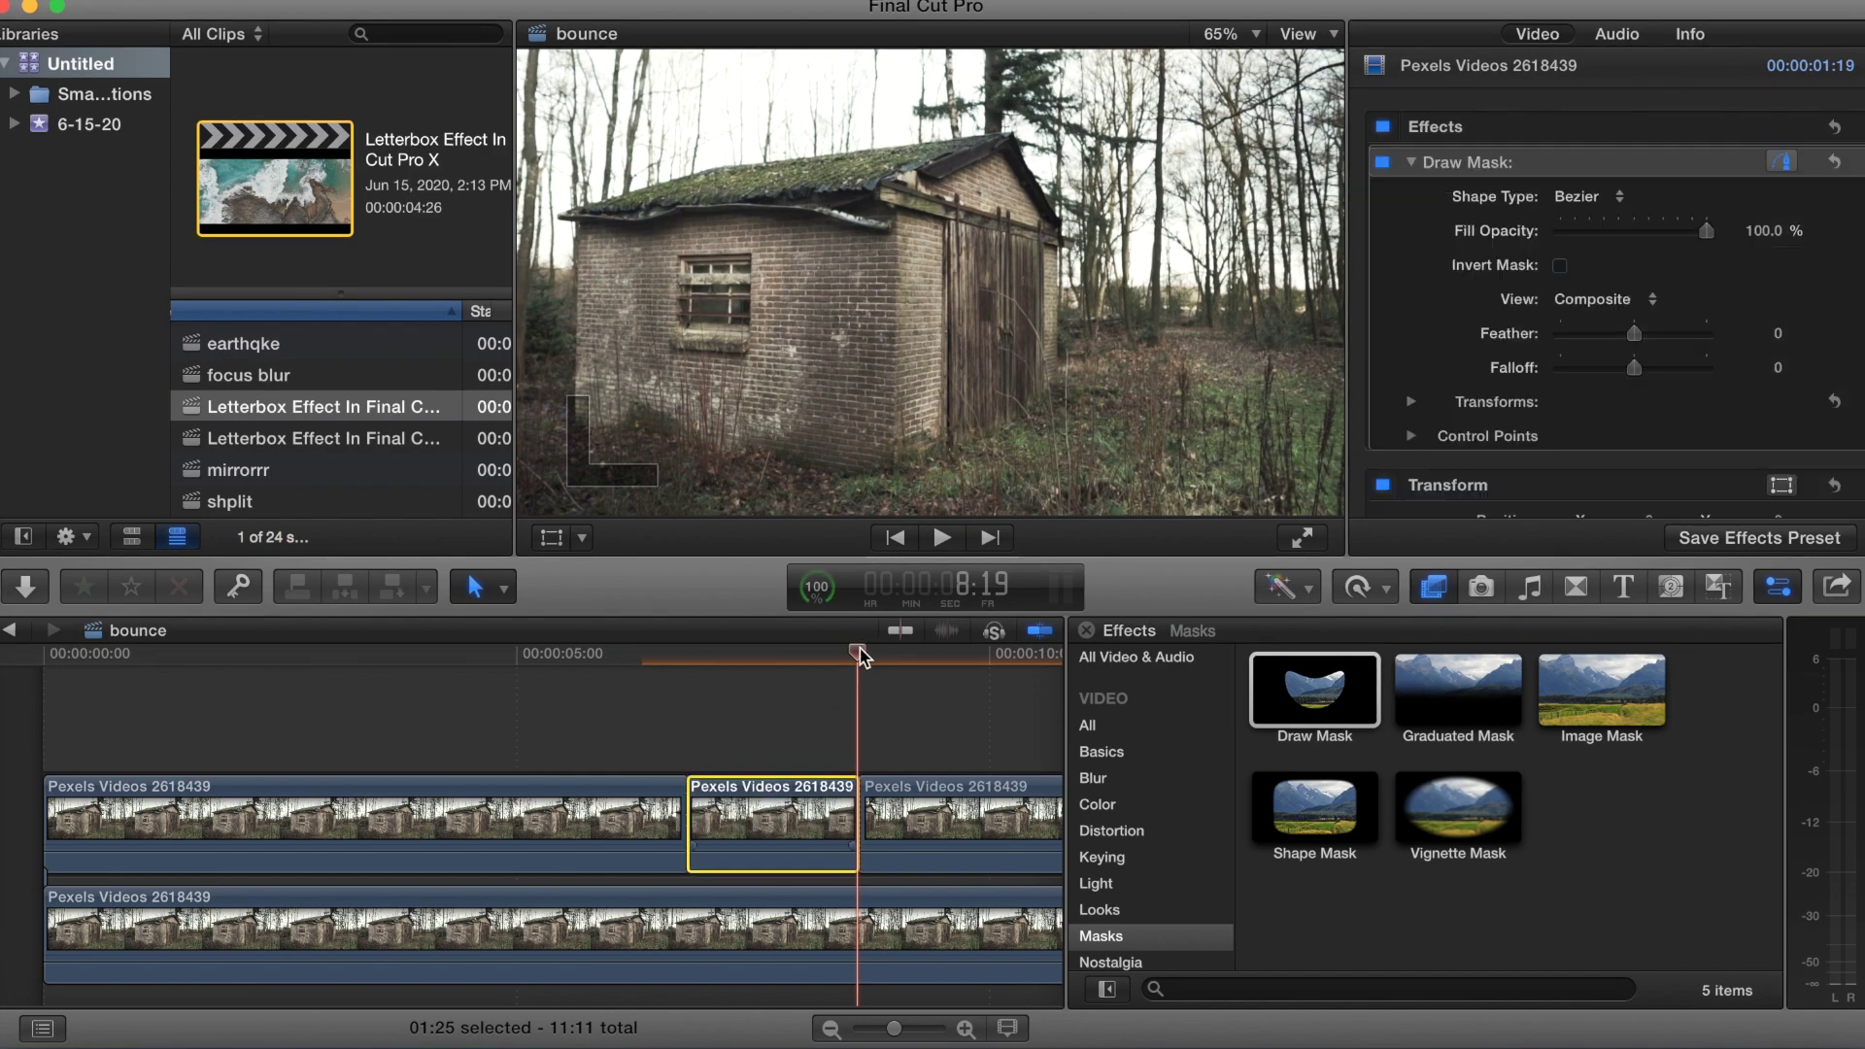
{"action": "left_click_drag", "start_coordinate": [862, 660], "coordinate": [685, 674]}
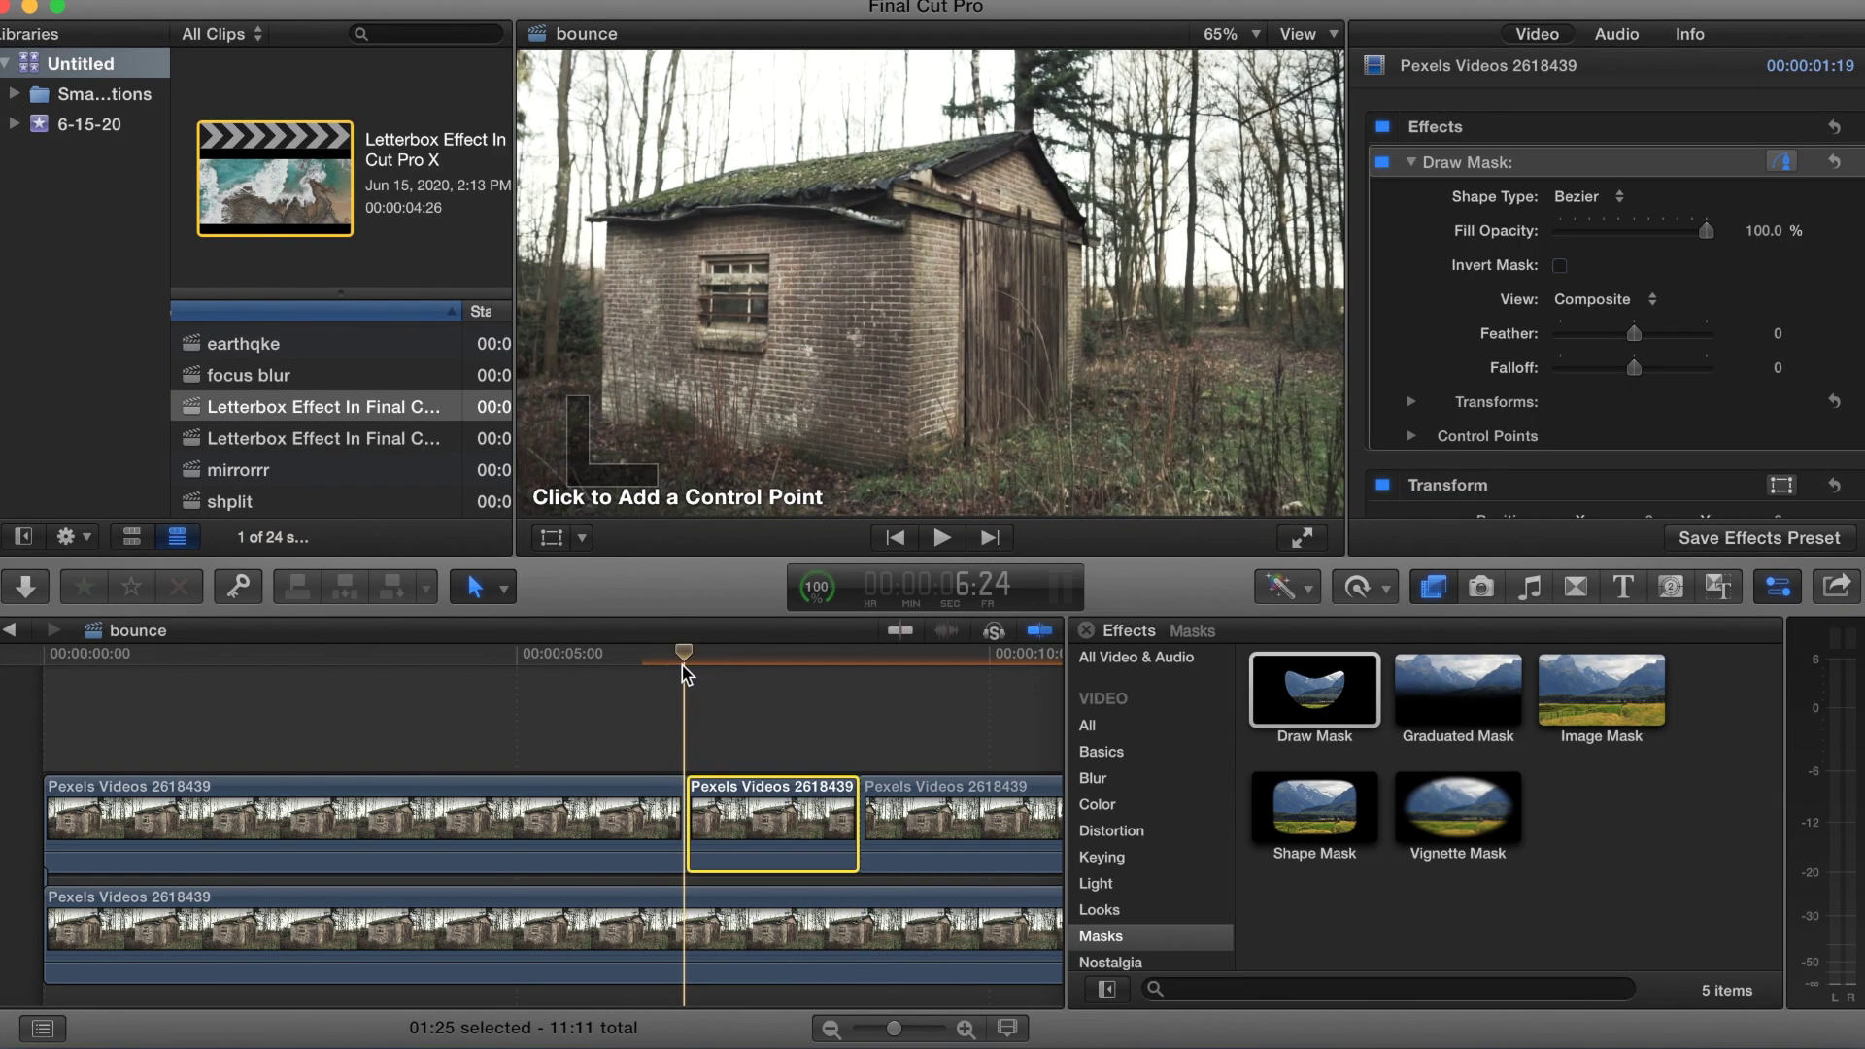
{"action": "left_click", "coordinate": [1086, 631]}
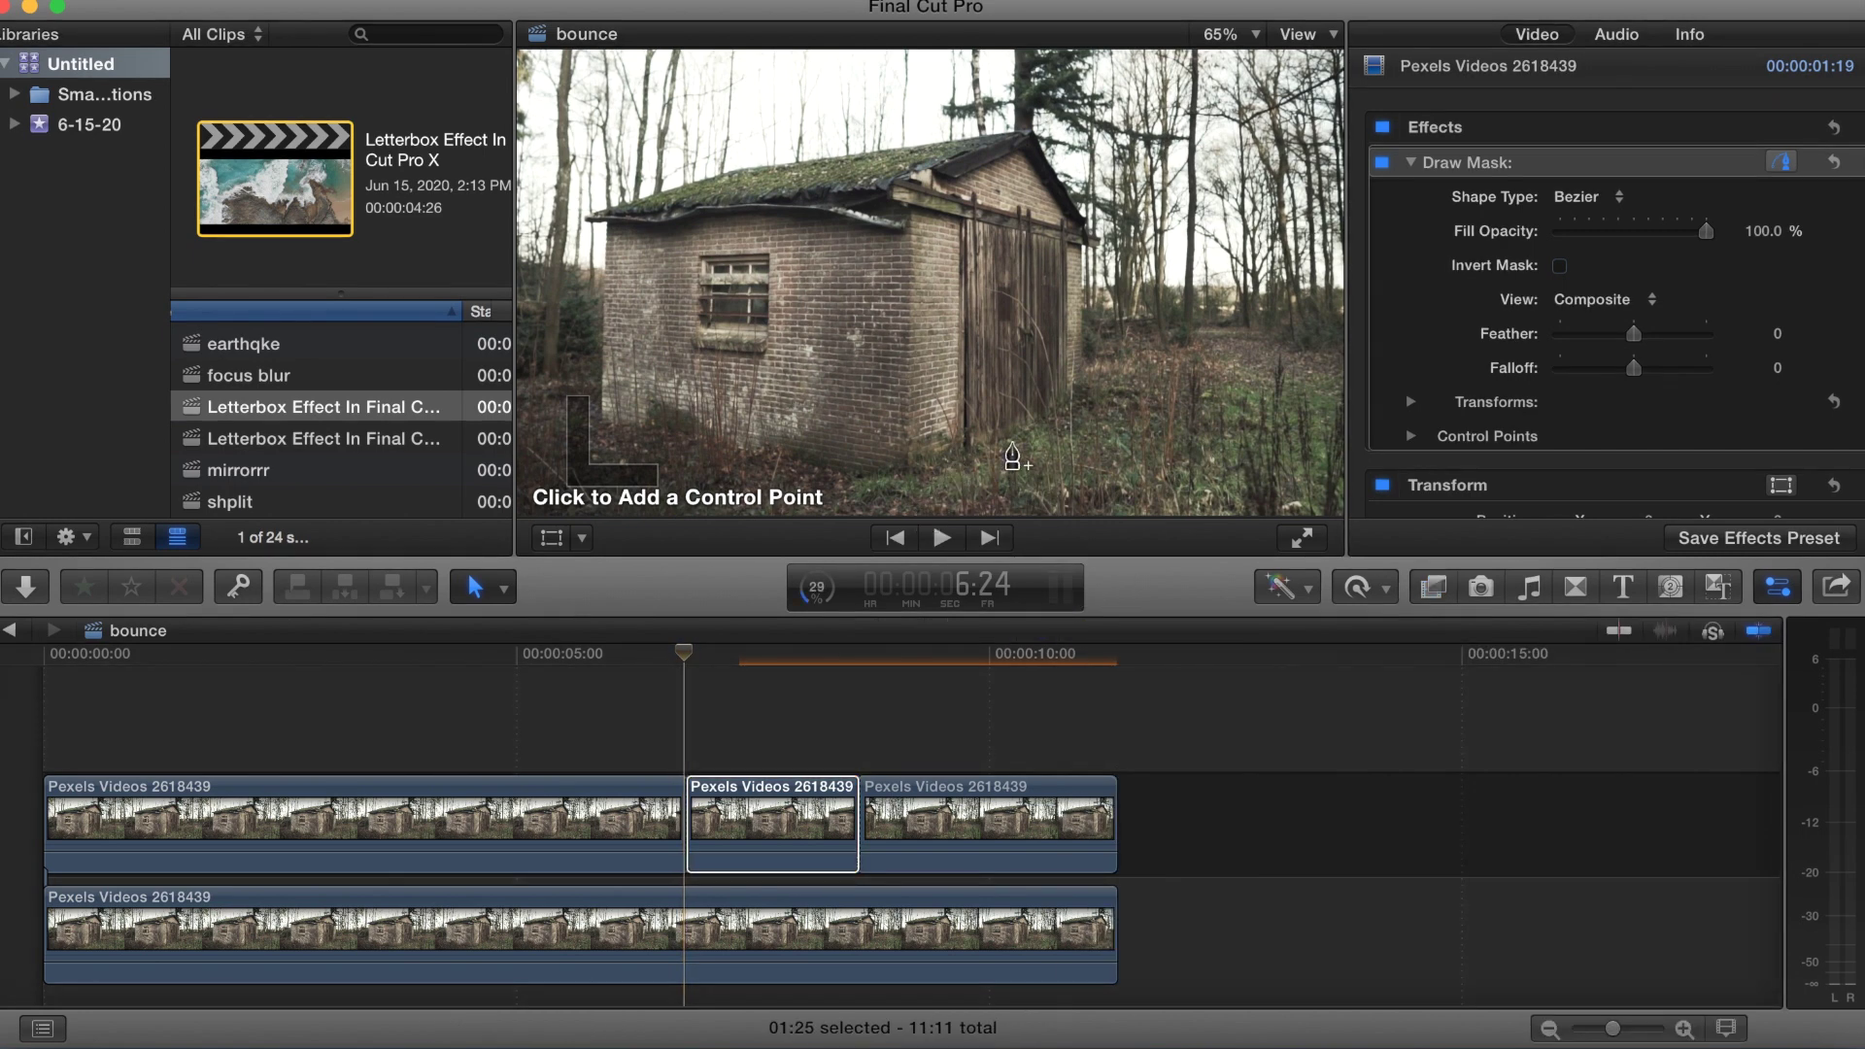
Draw a closed mask around the brick shed, following its base, walls and roof outline
{"action": "left_click", "coordinate": [1072, 410]}
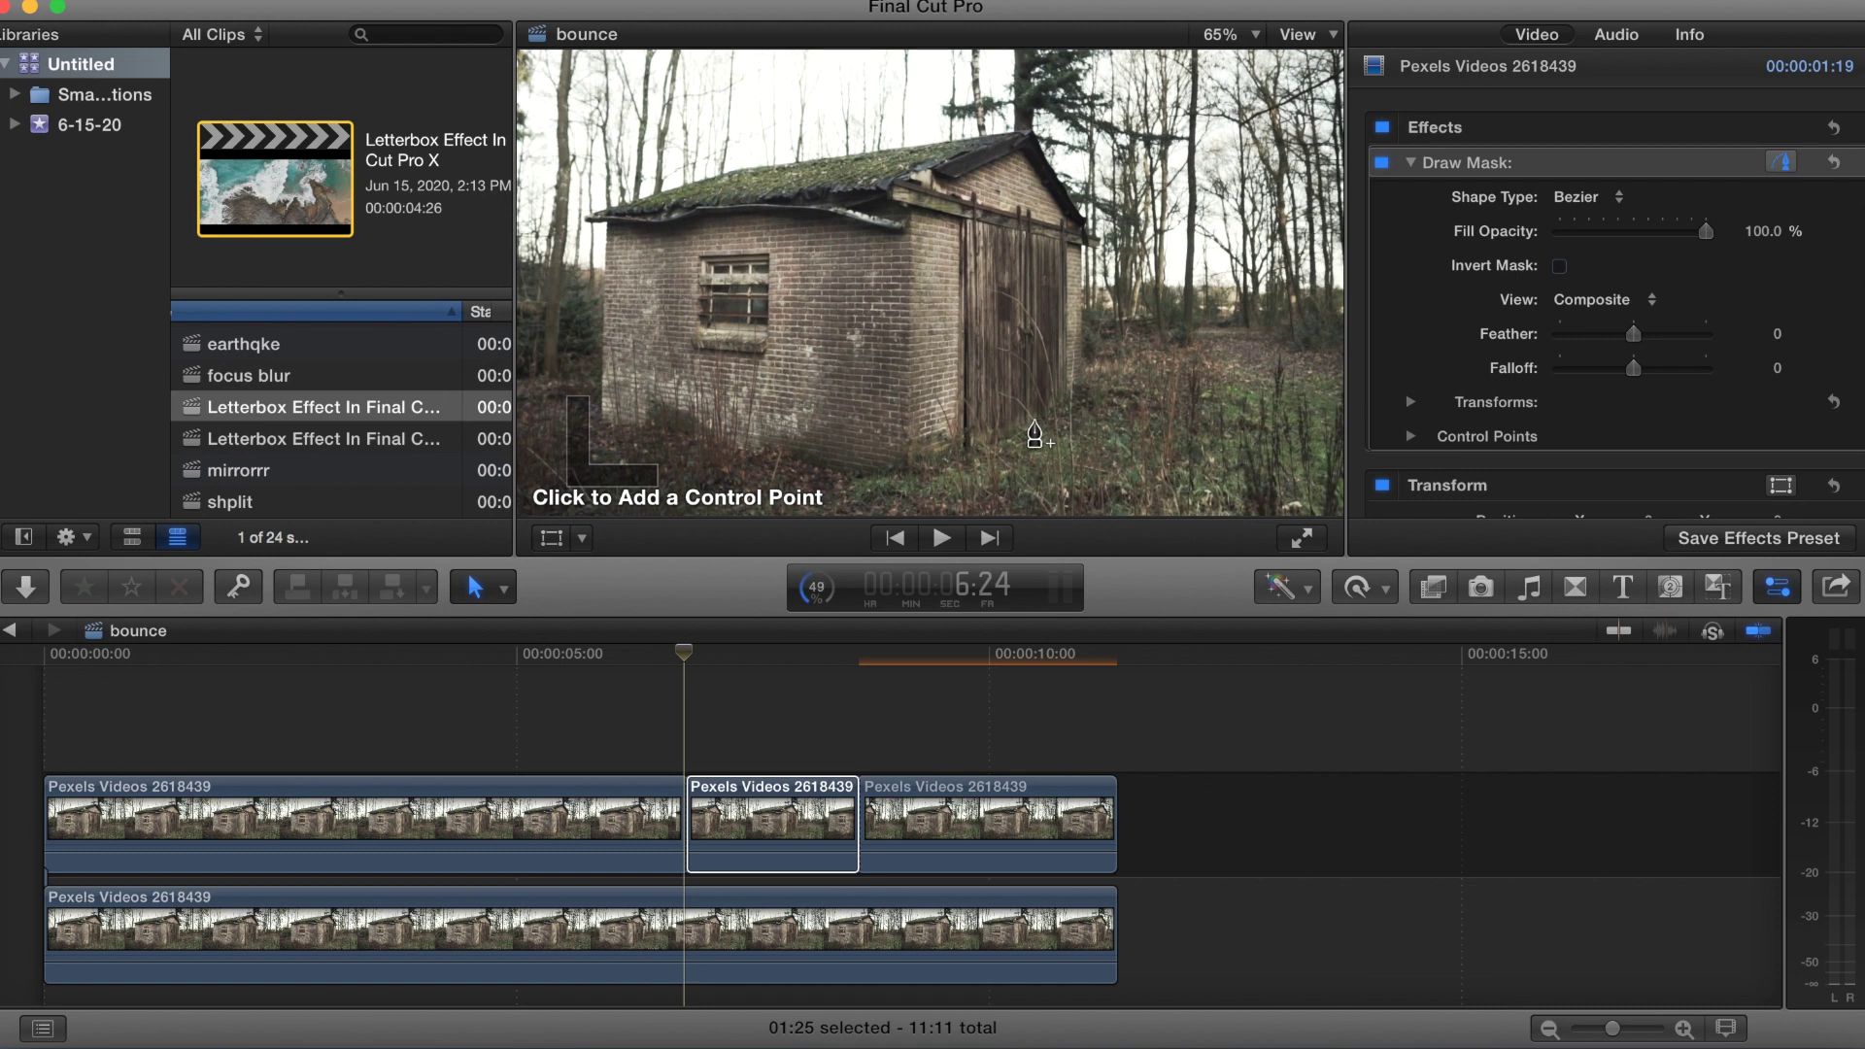
{"action": "left_click", "coordinate": [921, 475]}
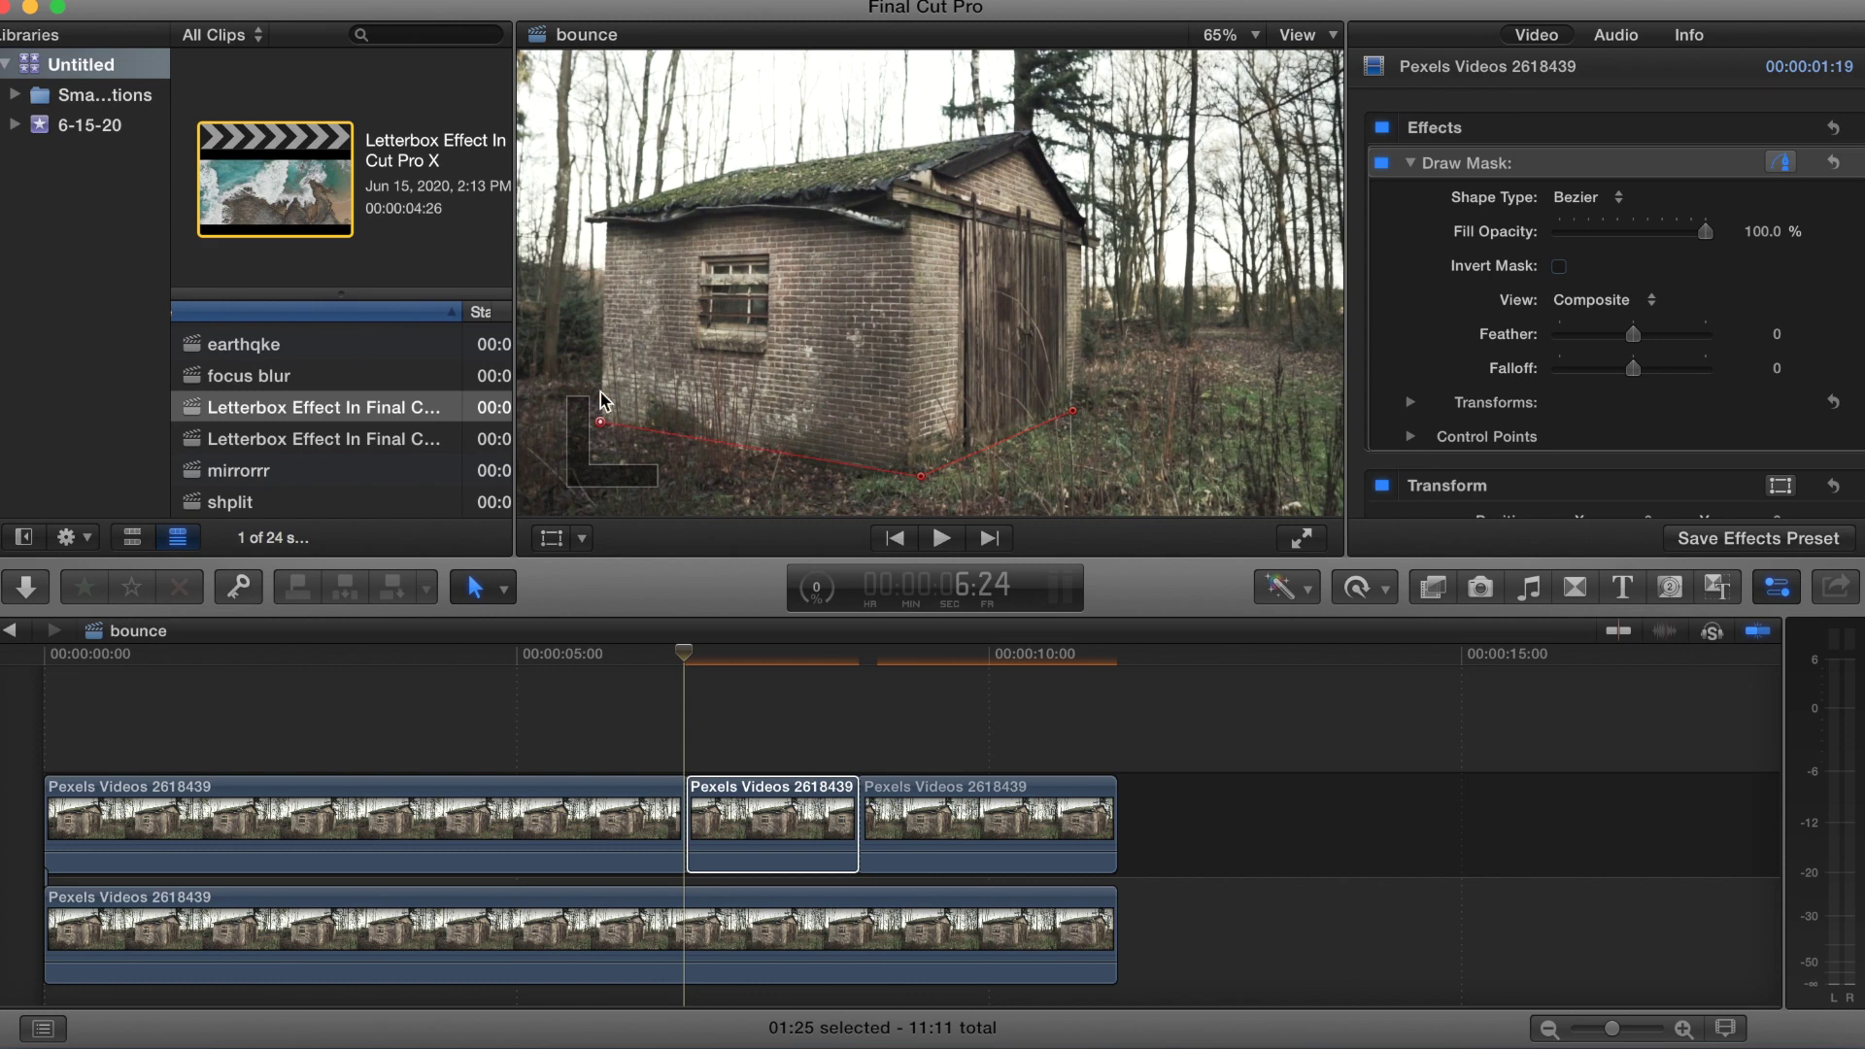
{"action": "left_click", "coordinate": [585, 220]}
{"action": "left_click", "coordinate": [742, 170]}
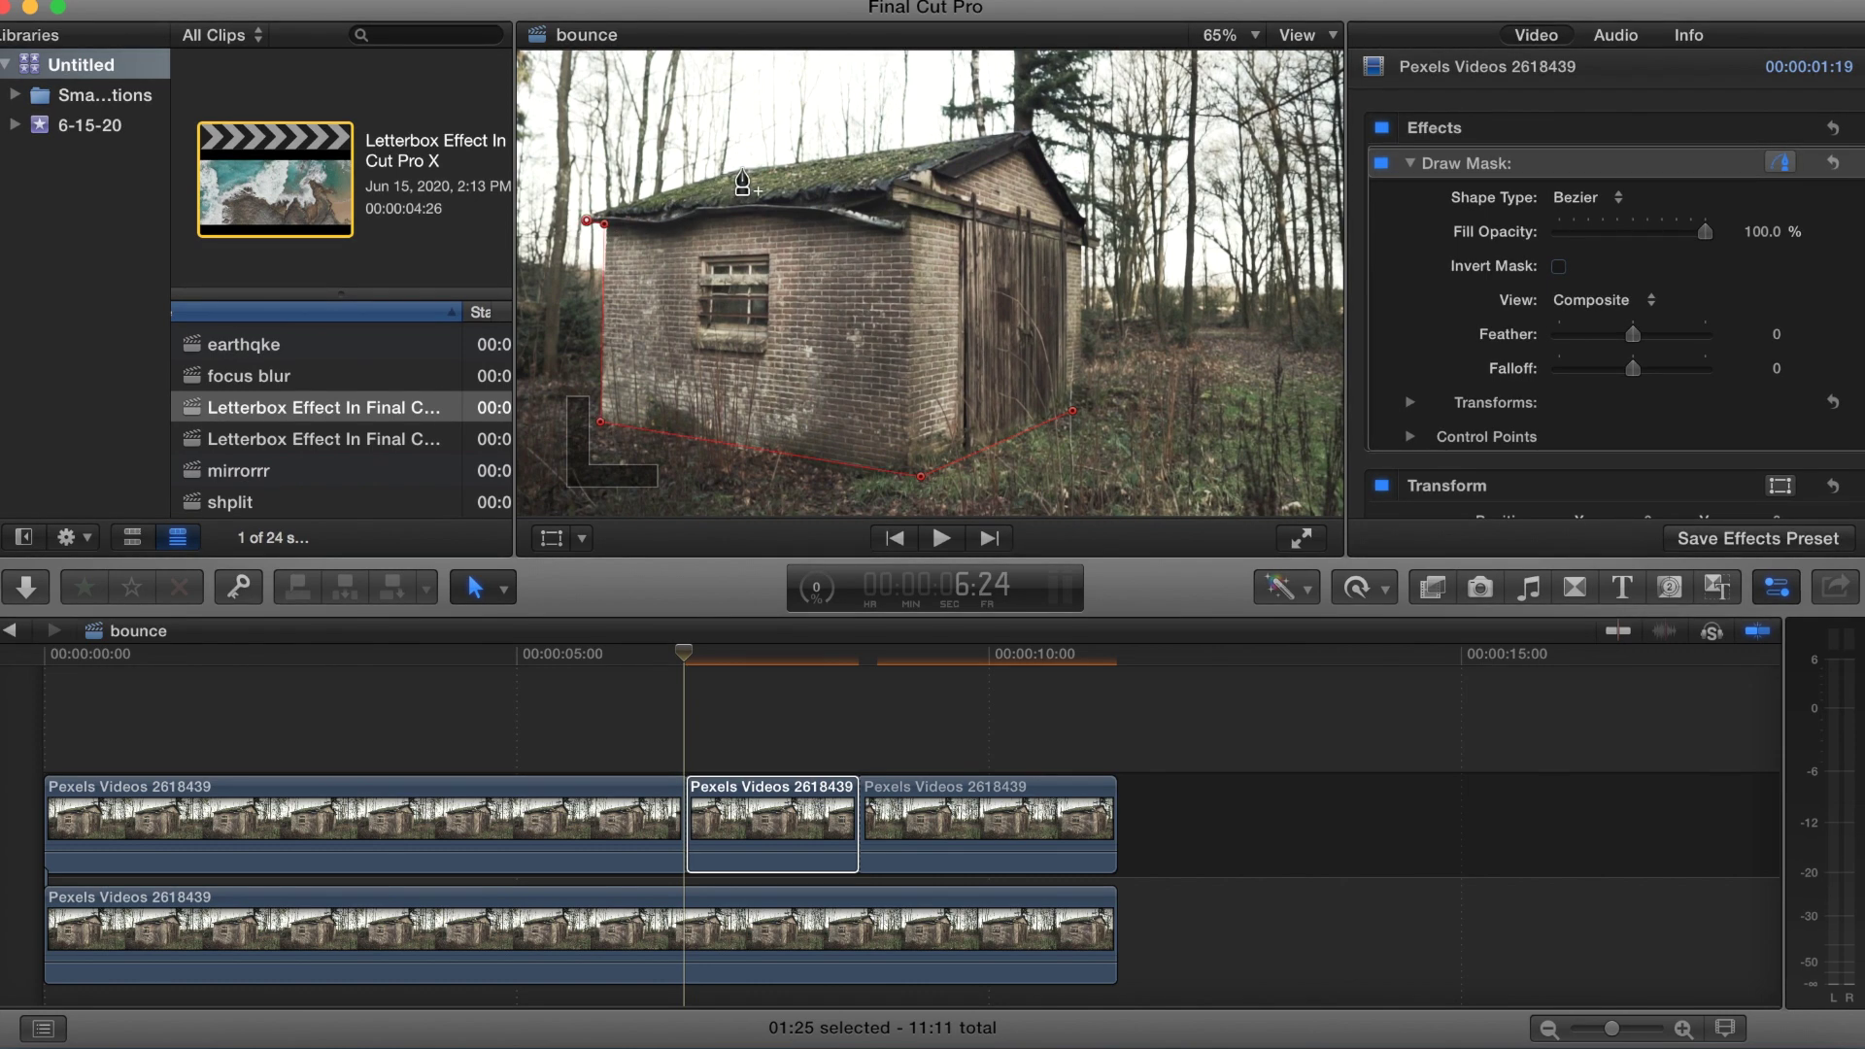
{"action": "left_click", "coordinate": [1028, 131]}
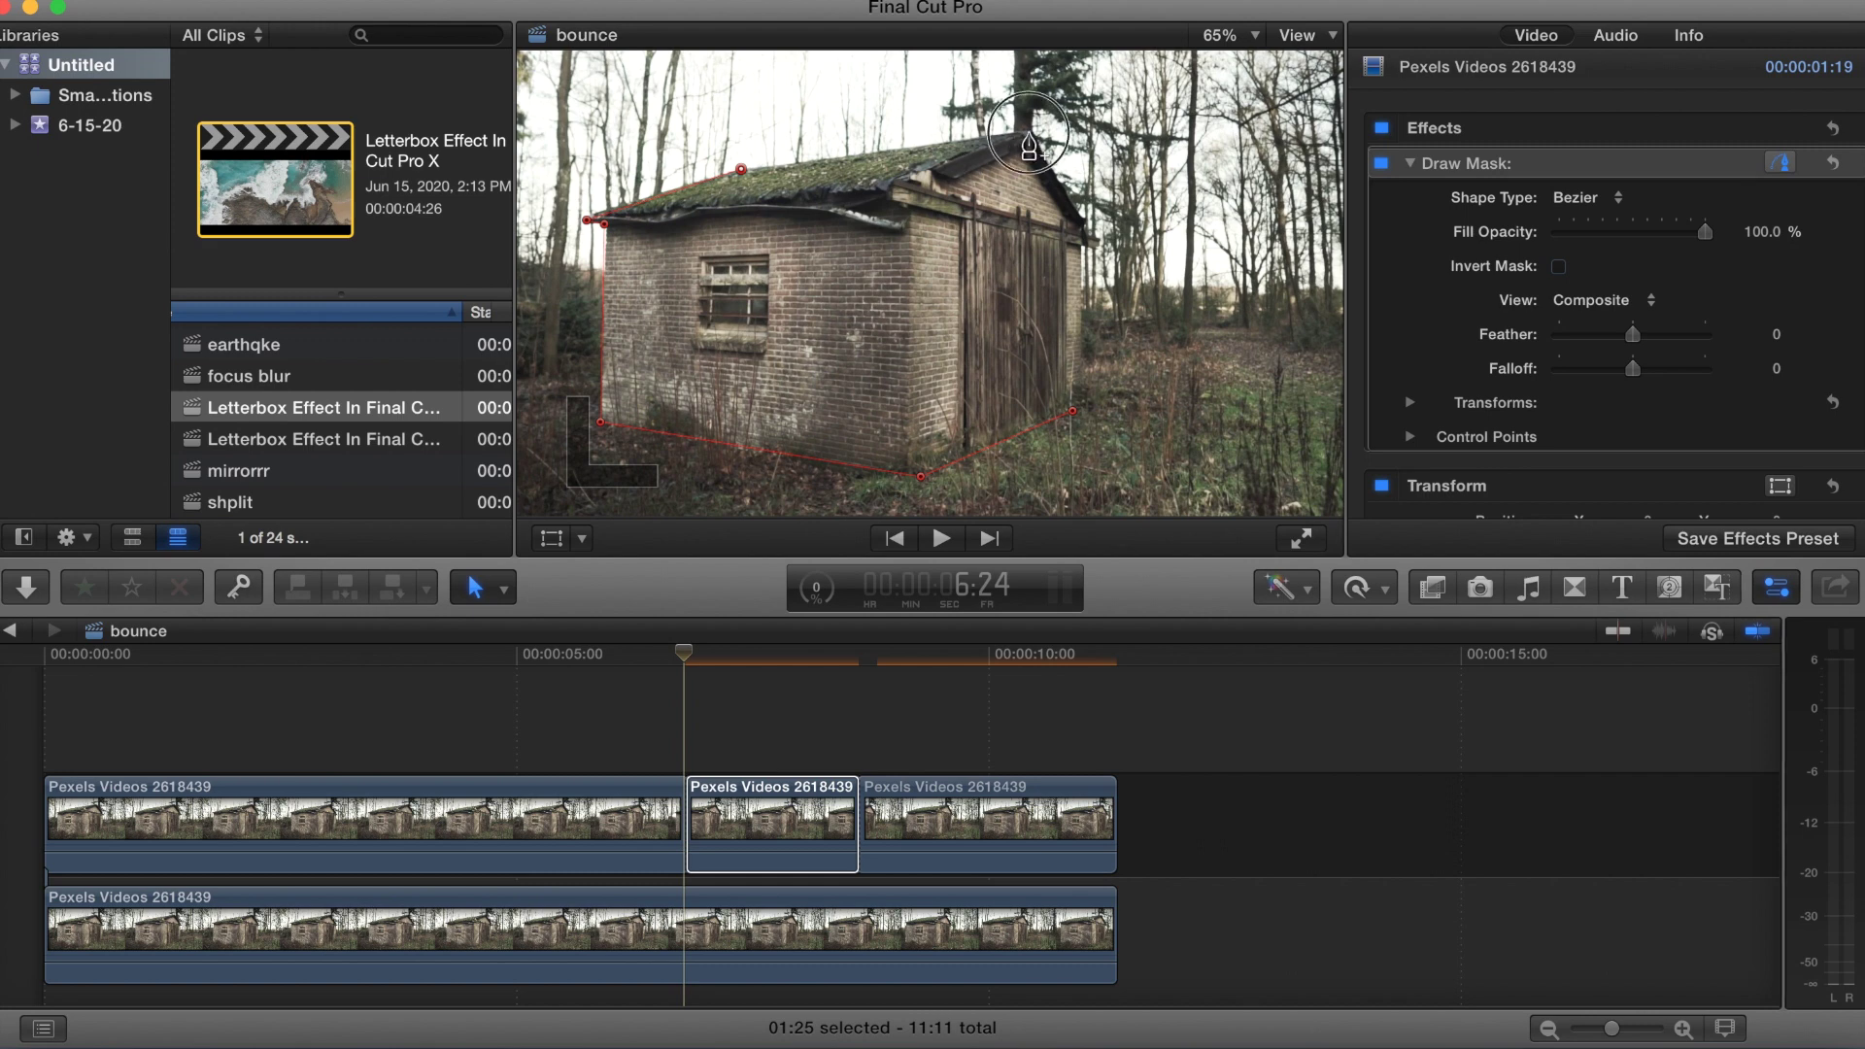
{"action": "left_click", "coordinate": [1095, 239]}
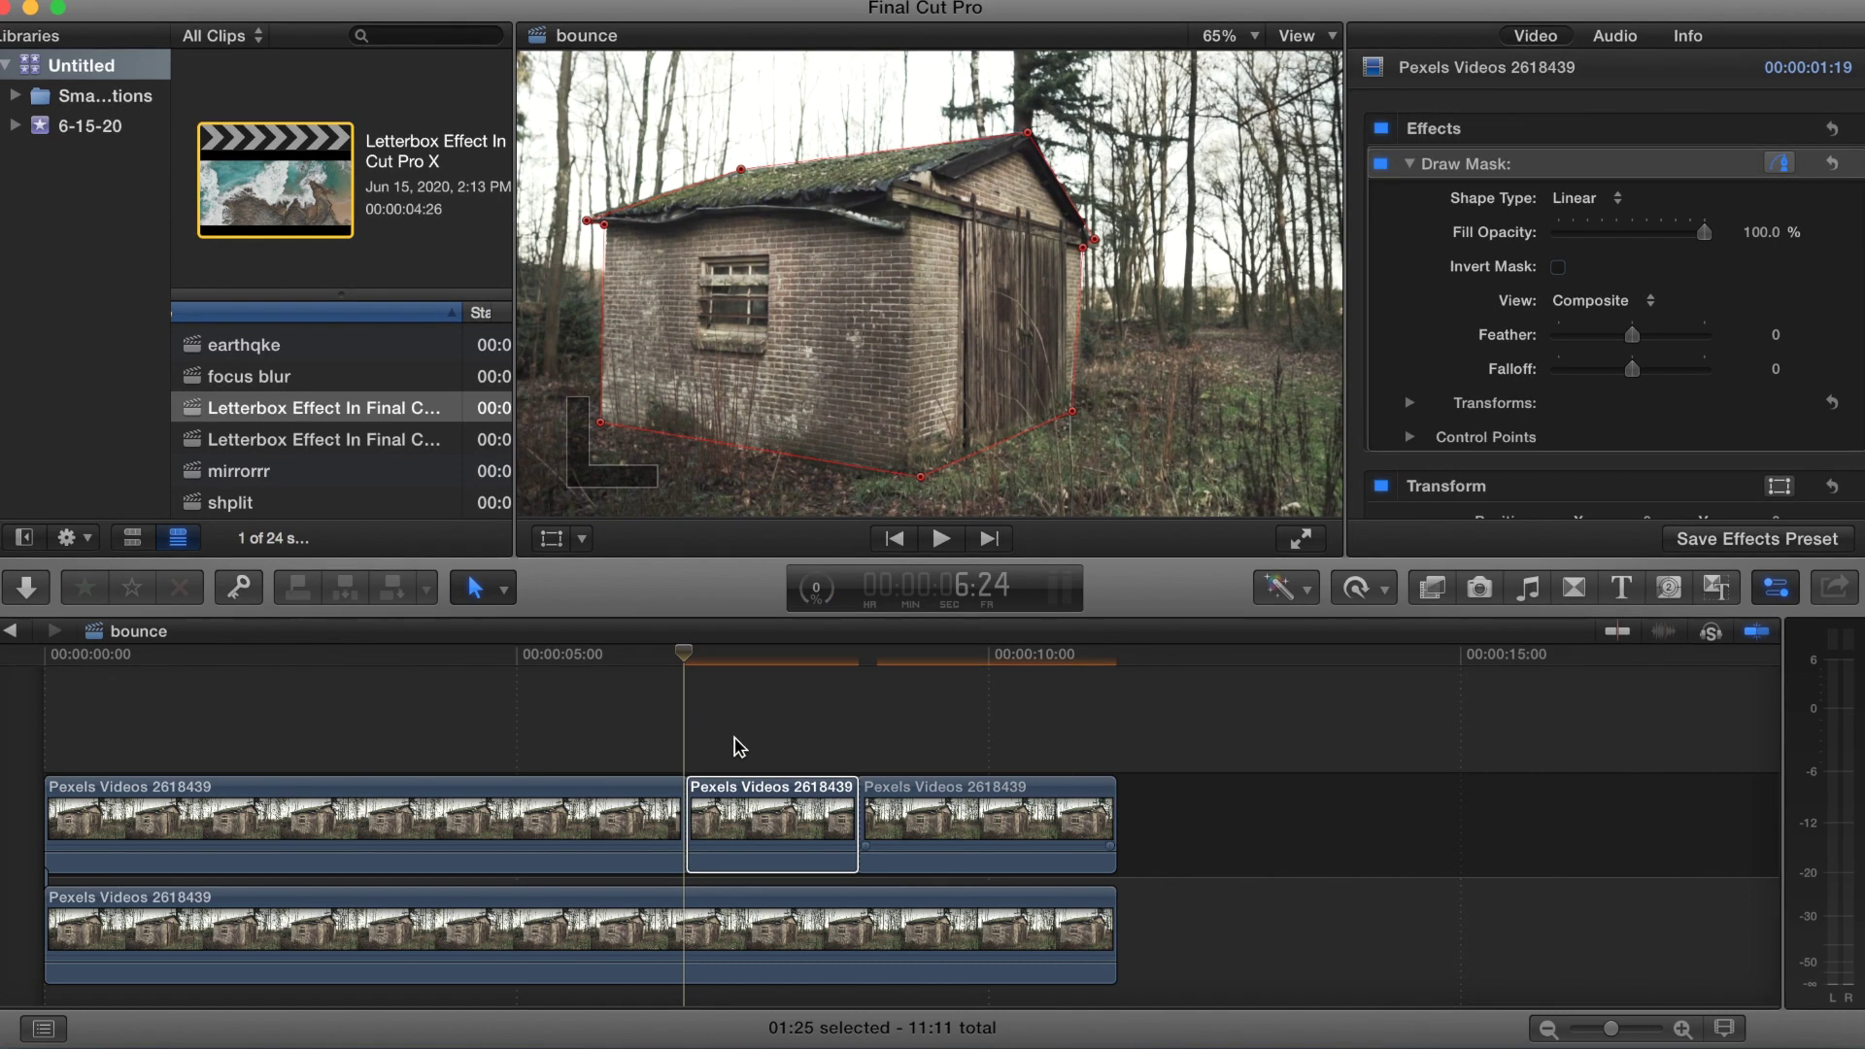
Add a Transform keyframe to the masked segment at 6:24 and set its scale to 139 % at 6:27
{"action": "left_click", "coordinate": [548, 540]}
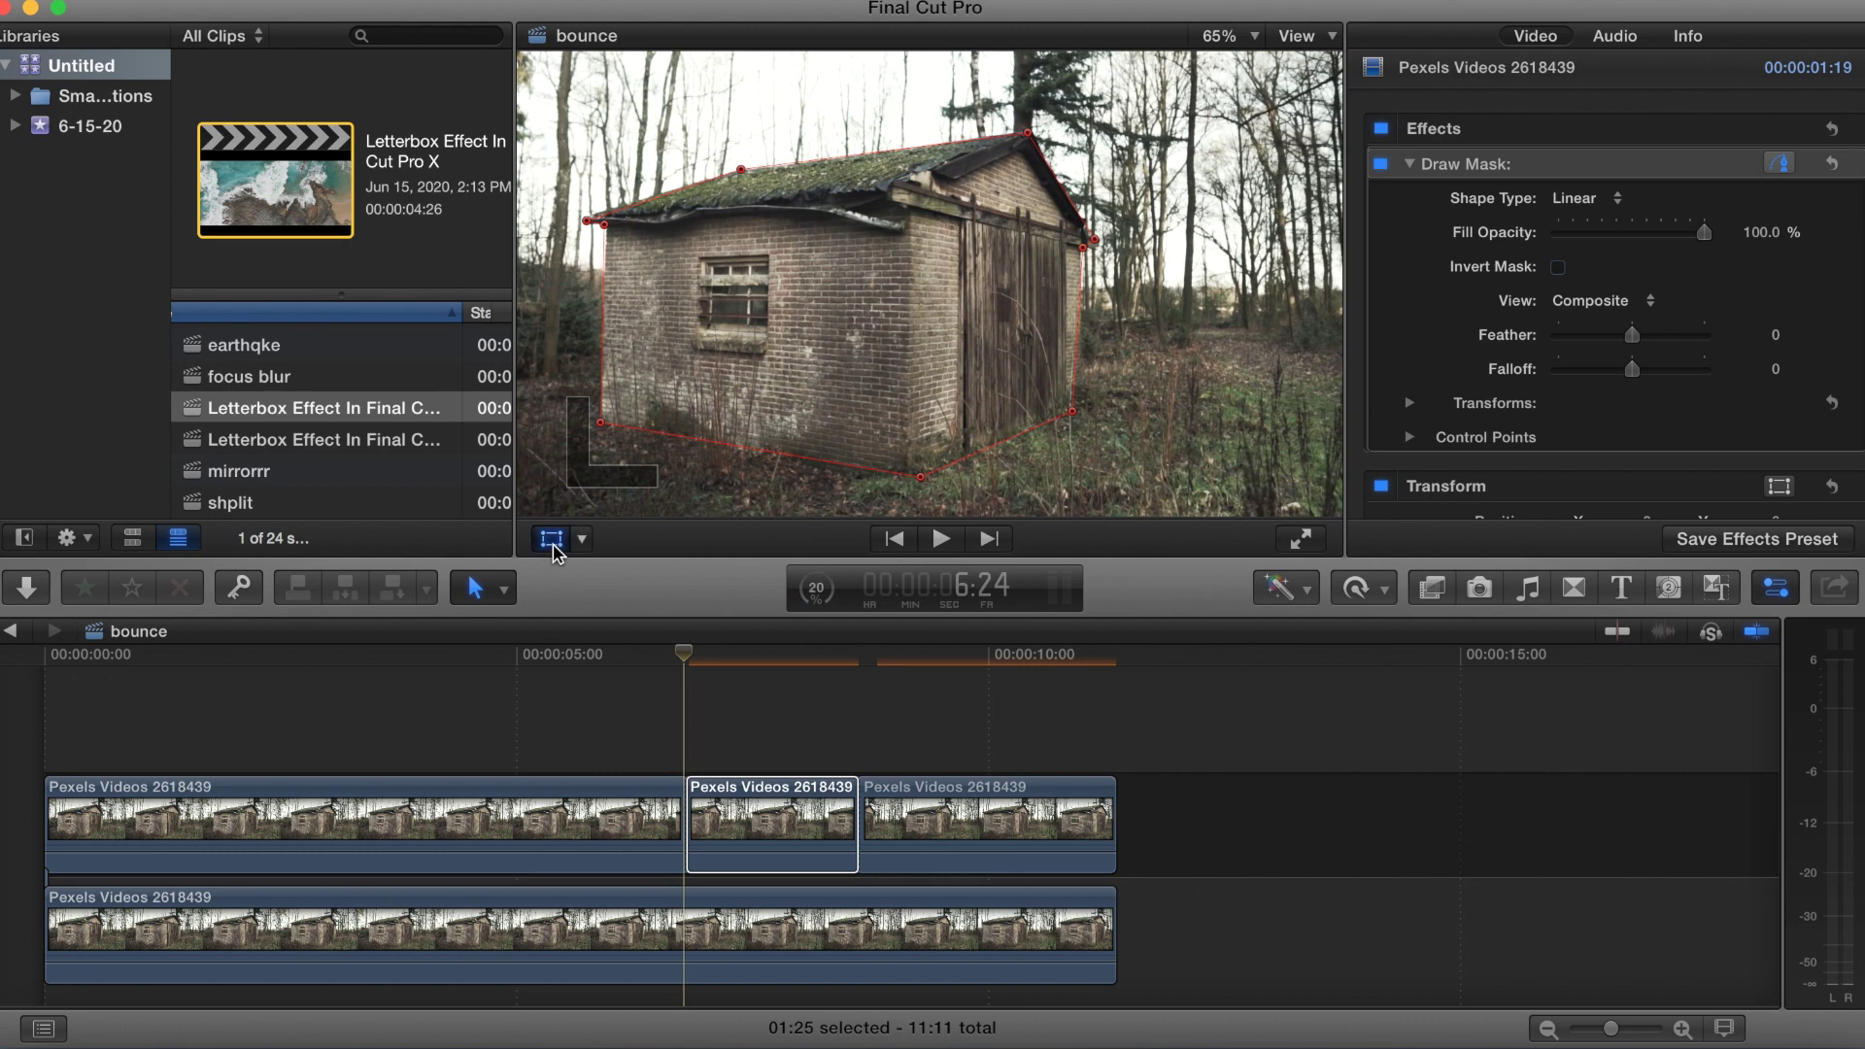
{"action": "left_click", "coordinate": [583, 72]}
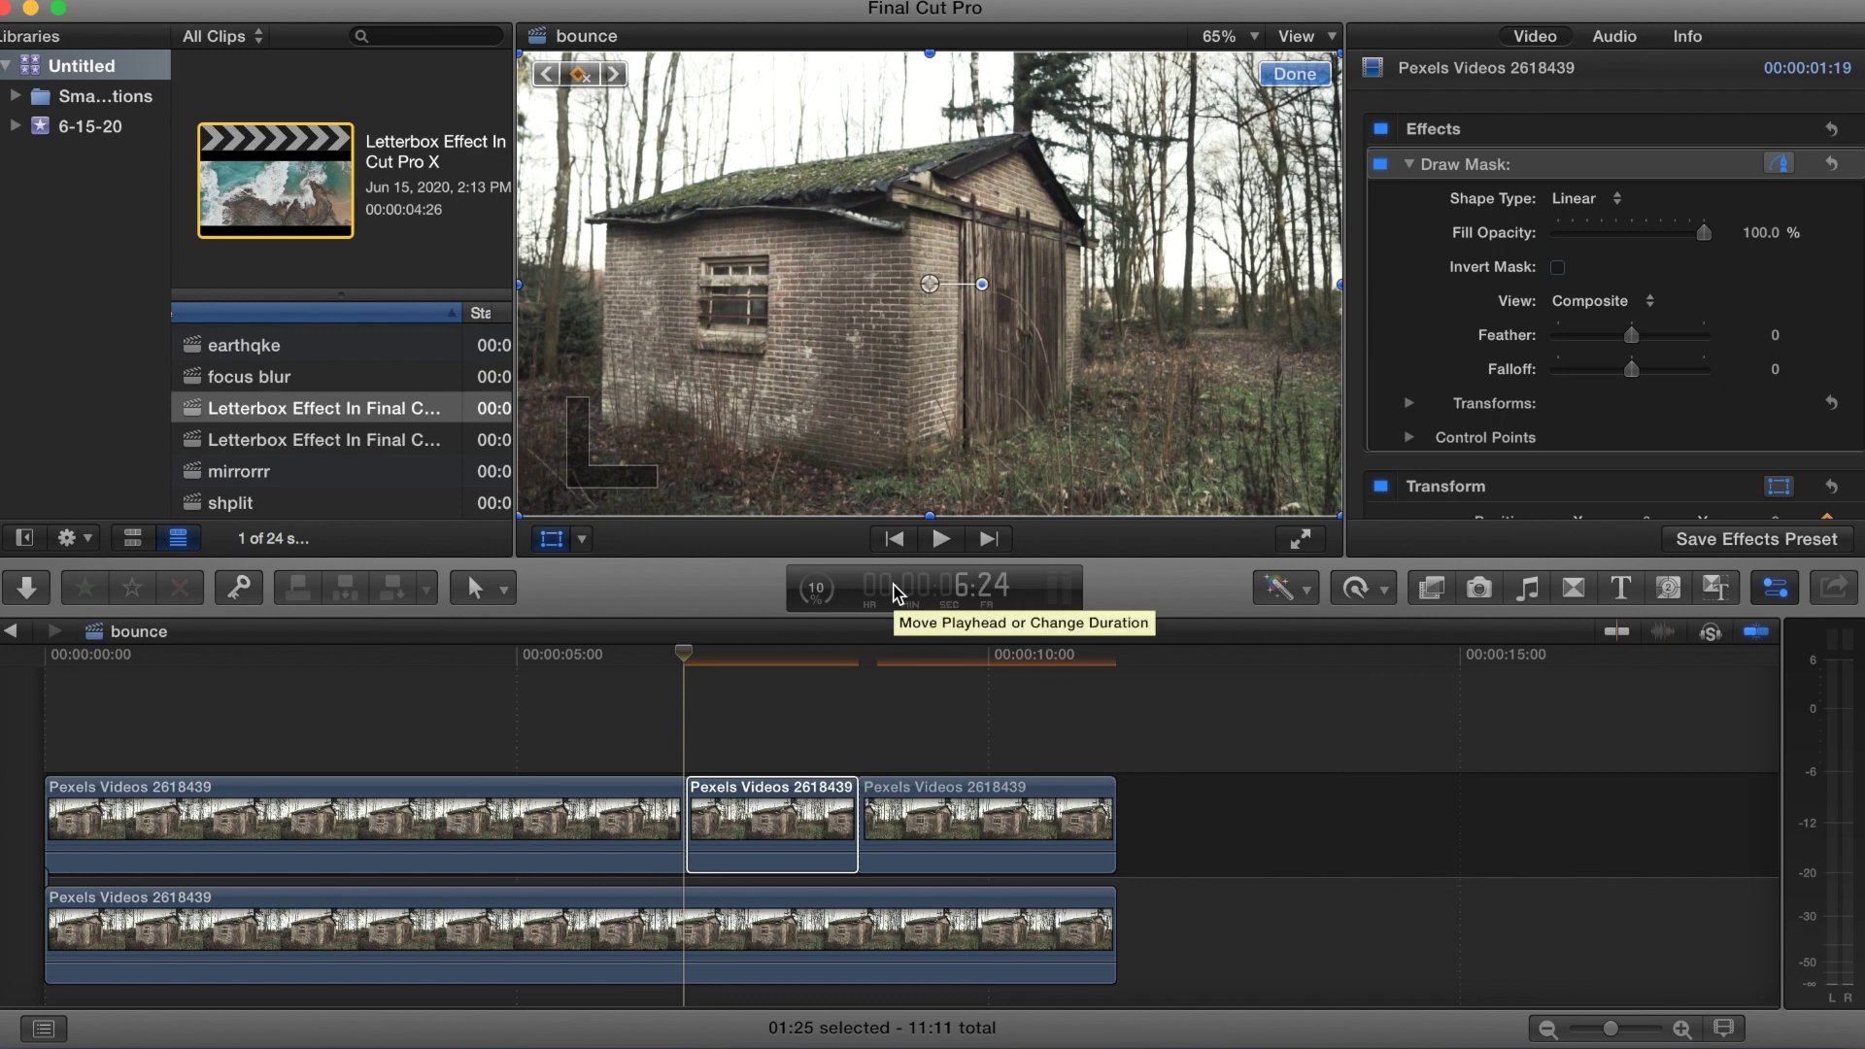
{"action": "key", "text": "Right"}
{"action": "key", "text": "Right"}
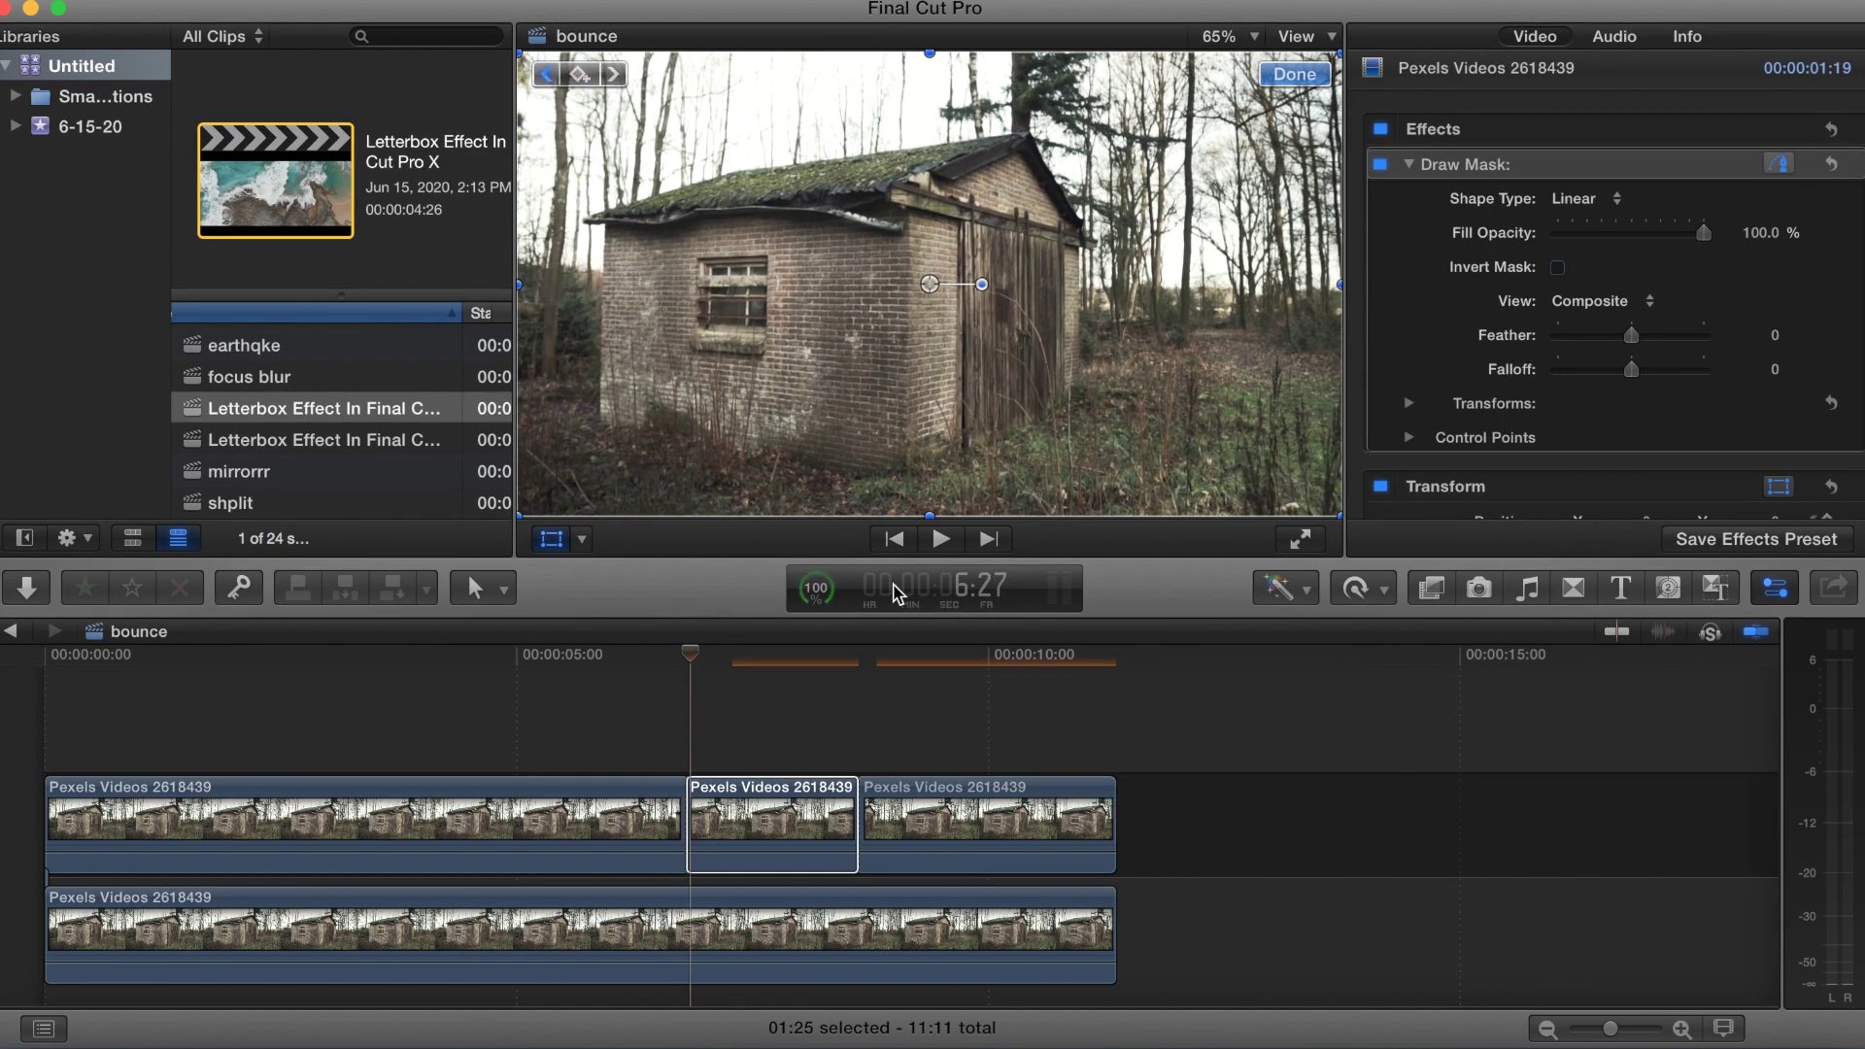
{"action": "key", "text": "Right"}
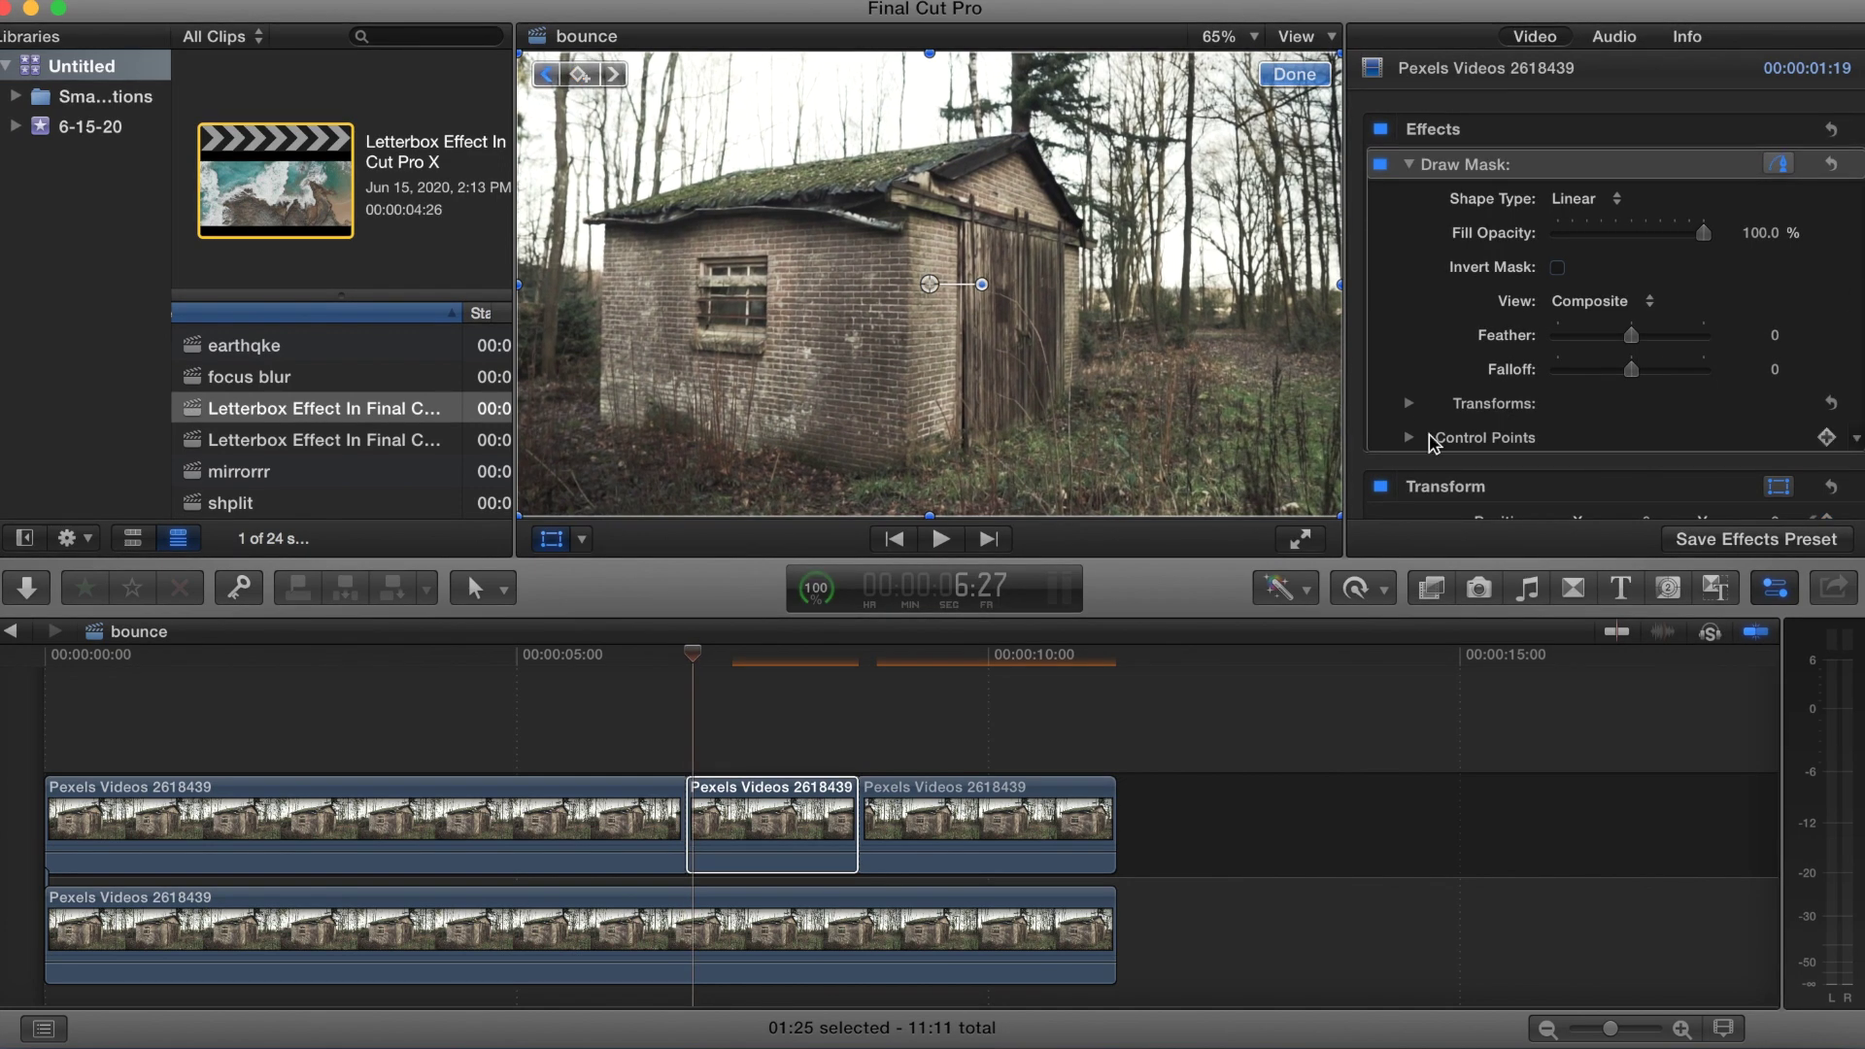
{"action": "scroll", "coordinate": [1547, 444], "scroll_direction": "down", "scroll_amount": 5}
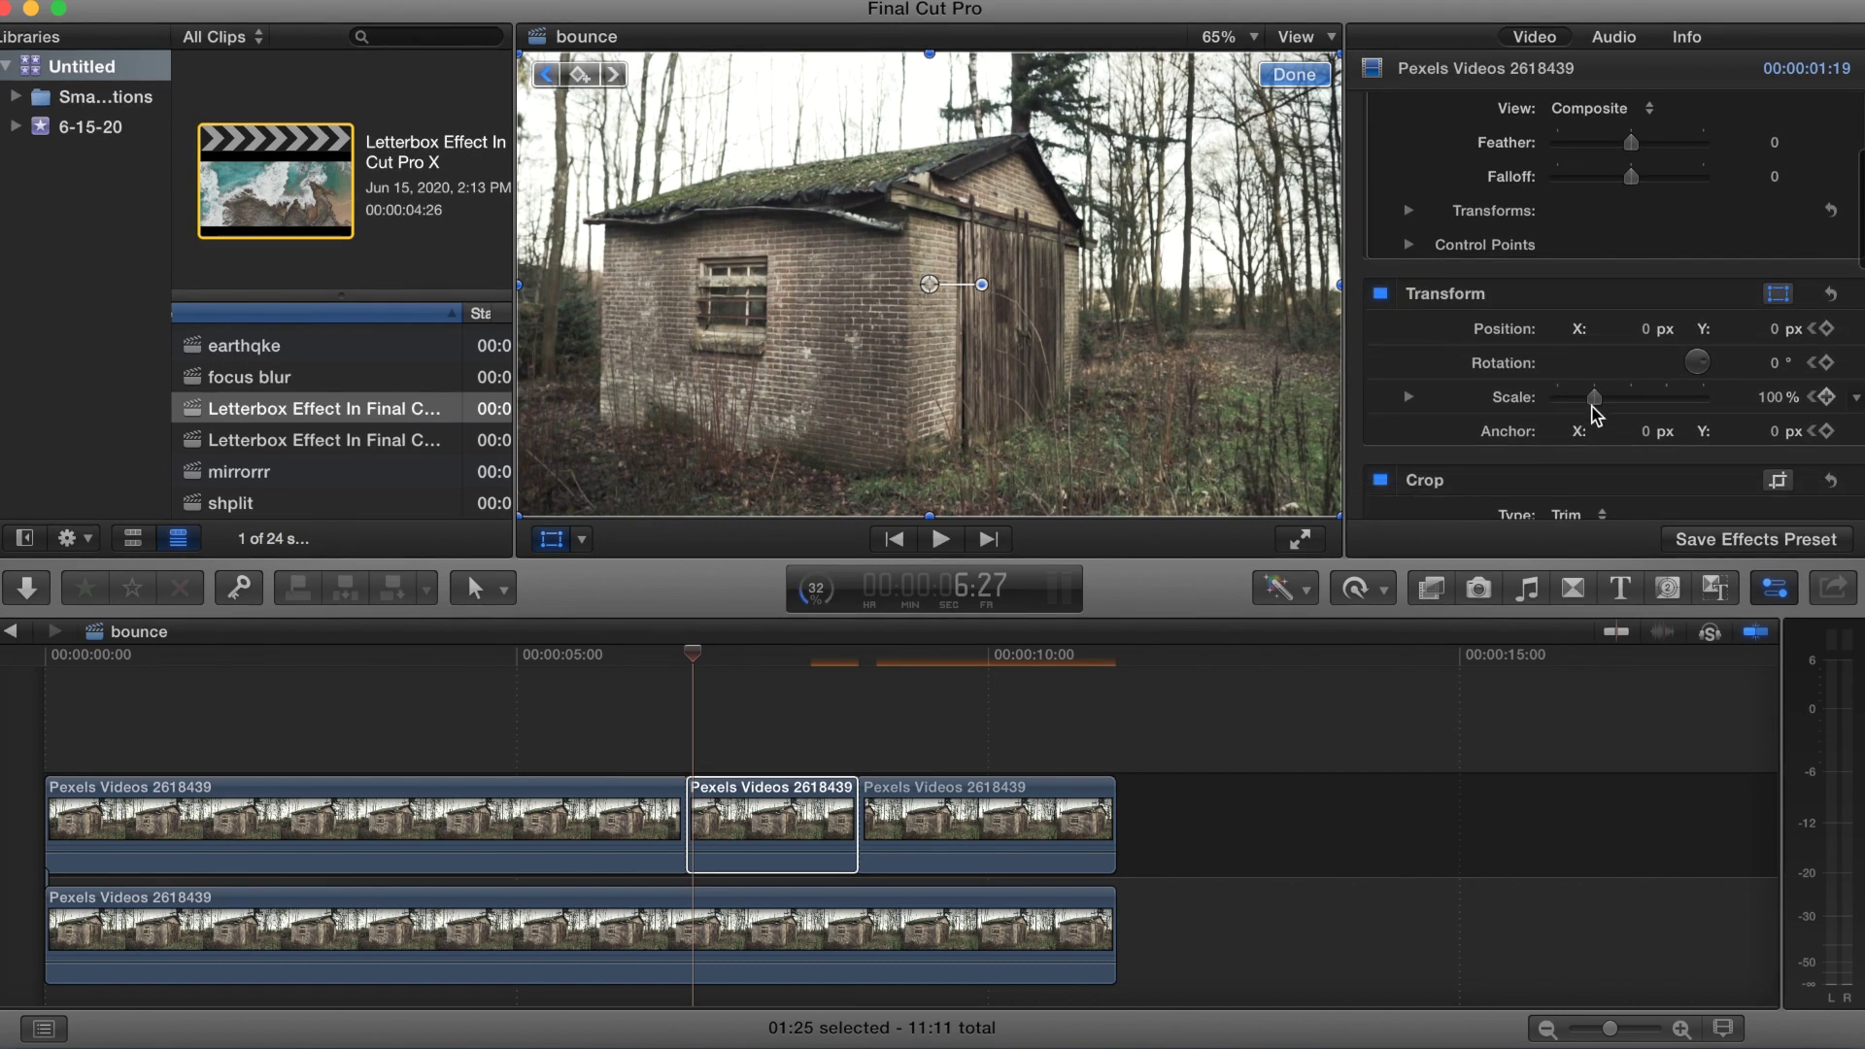
{"action": "left_click_drag", "start_coordinate": [1594, 410], "coordinate": [1611, 408]}
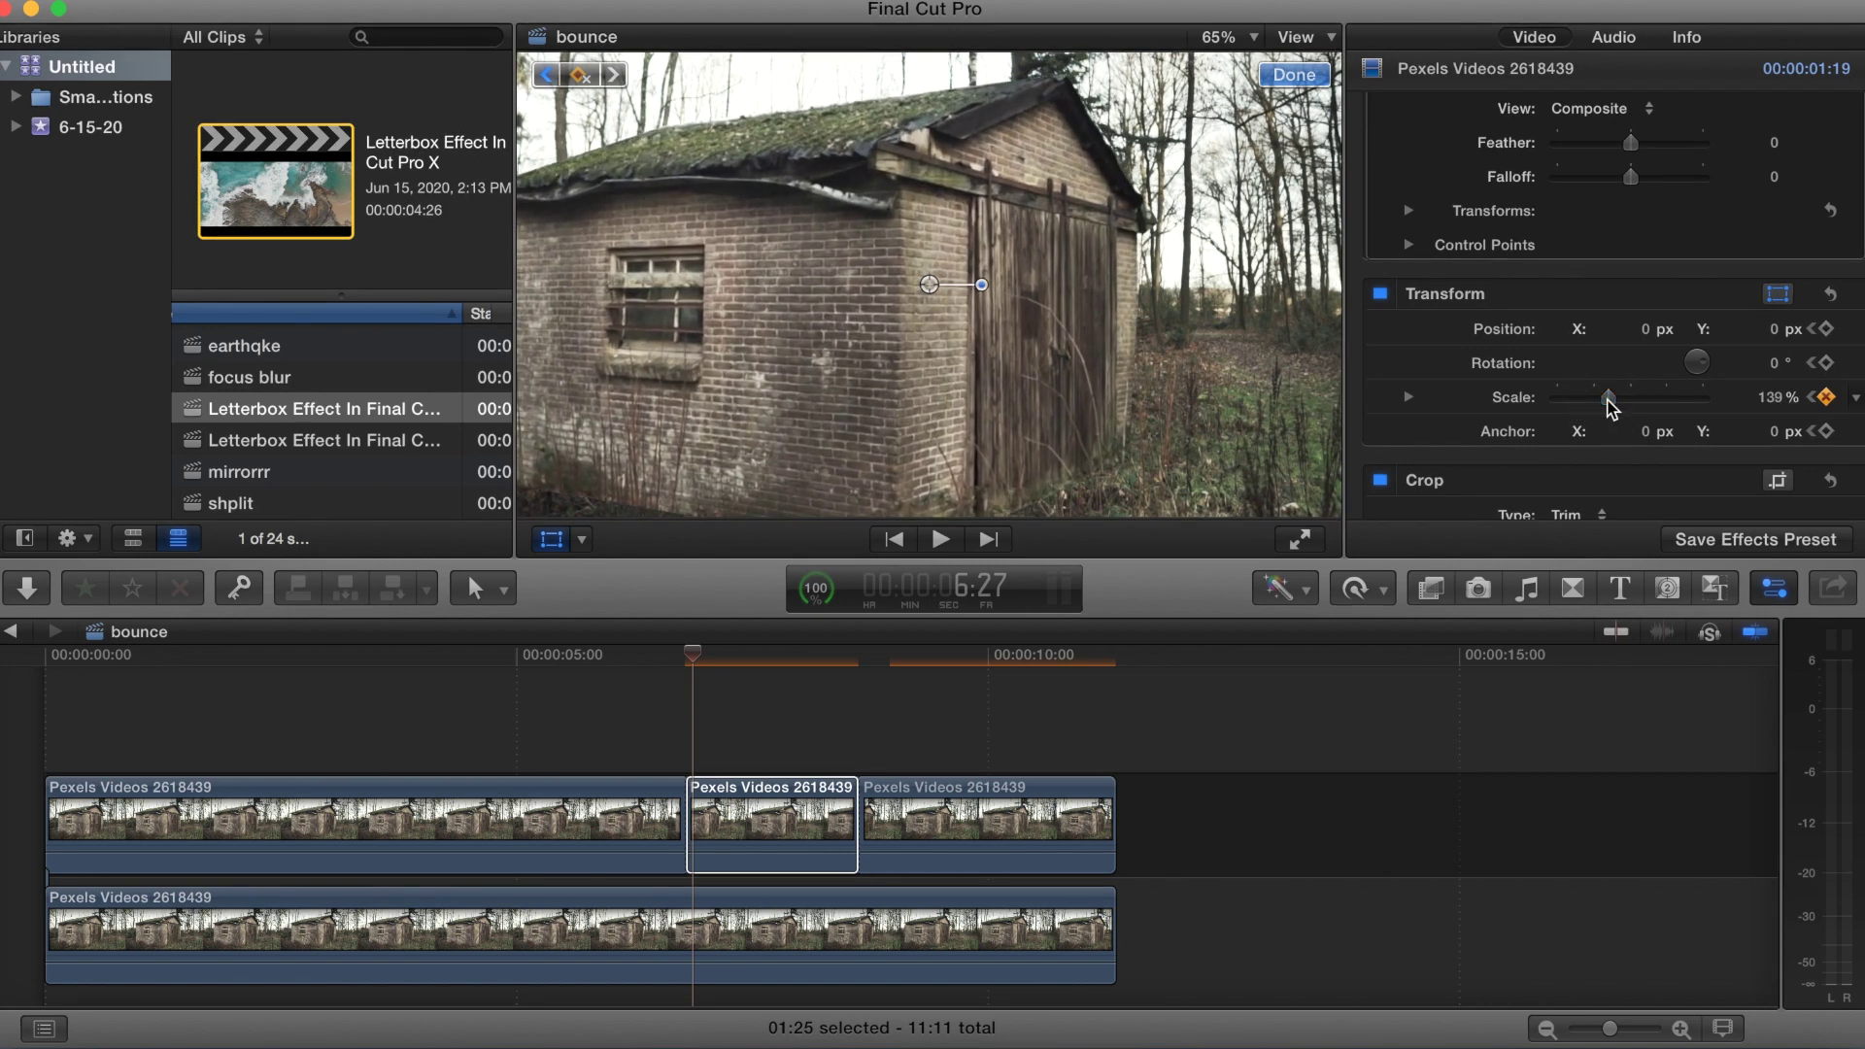
Advance to 7:03 and set the masked segment's scale back to 100 %
{"action": "key", "text": "Right"}
{"action": "key", "text": "Right"}
{"action": "key", "text": "Right"}
{"action": "key", "text": "Right"}
{"action": "key", "text": "Right"}
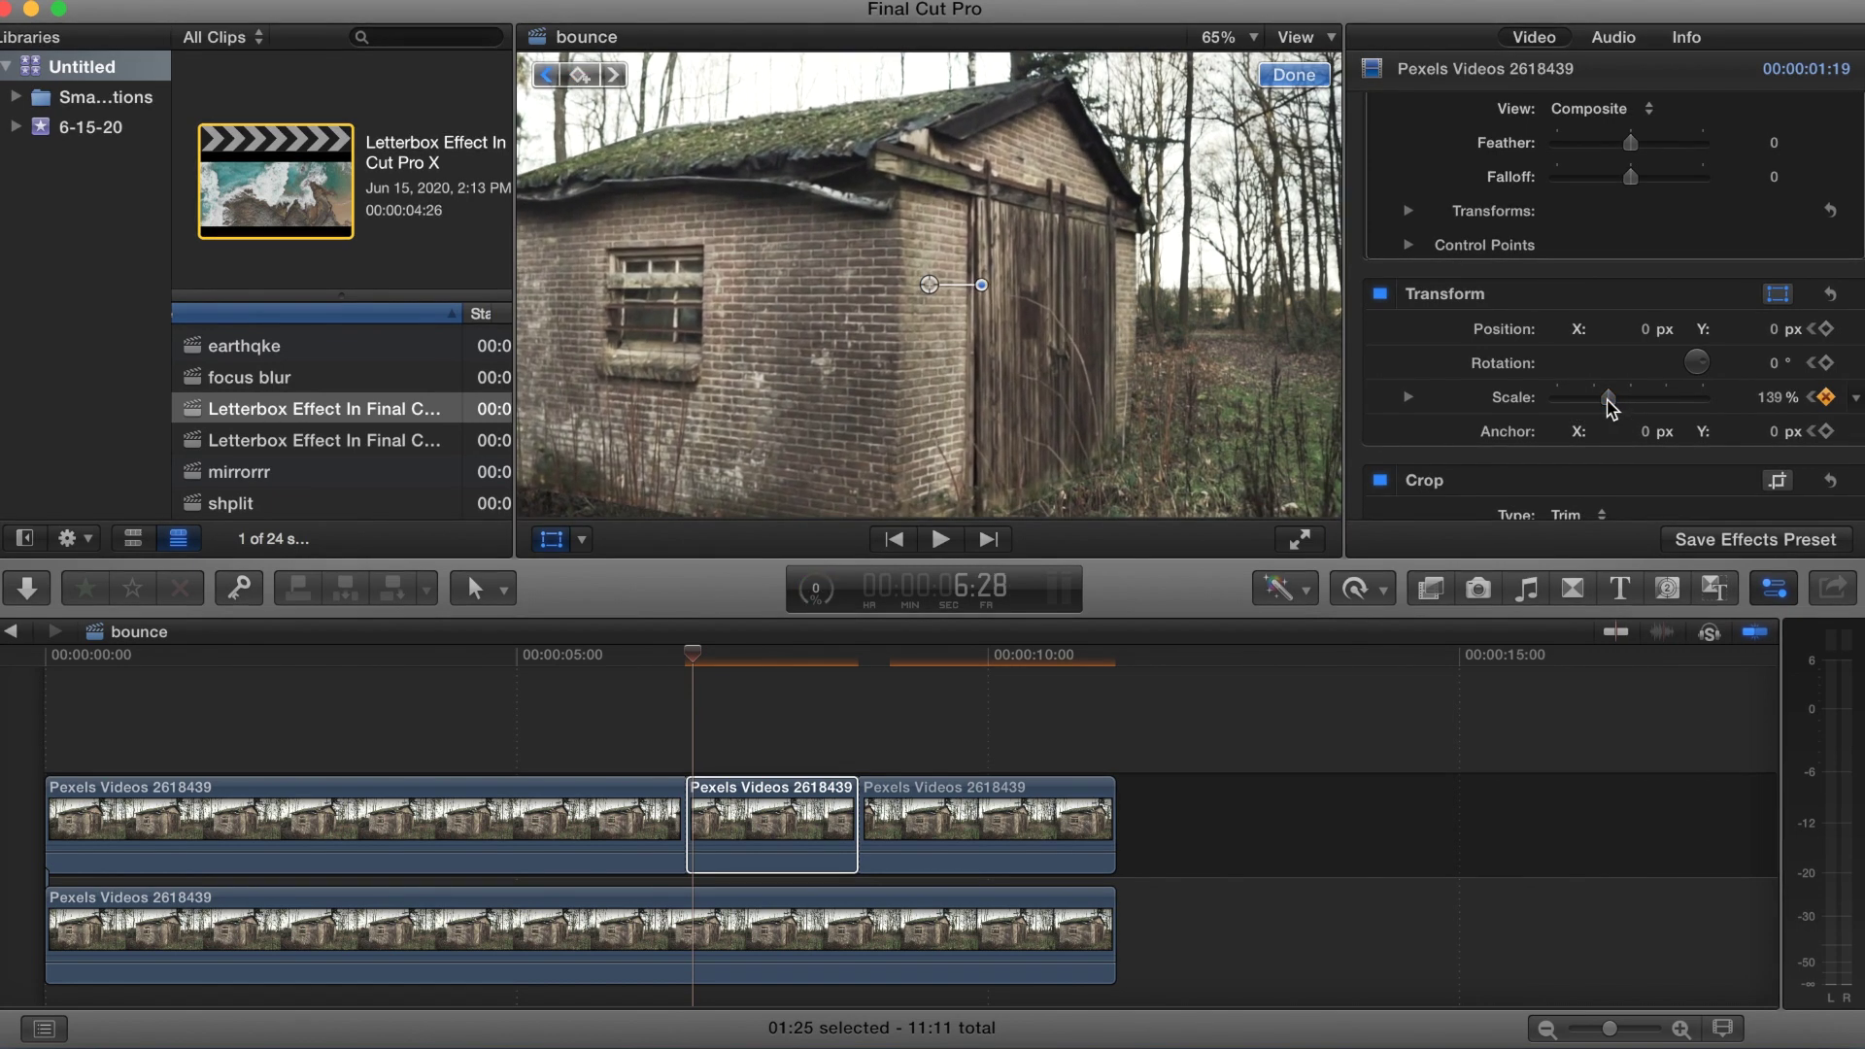
{"action": "key", "text": "Right"}
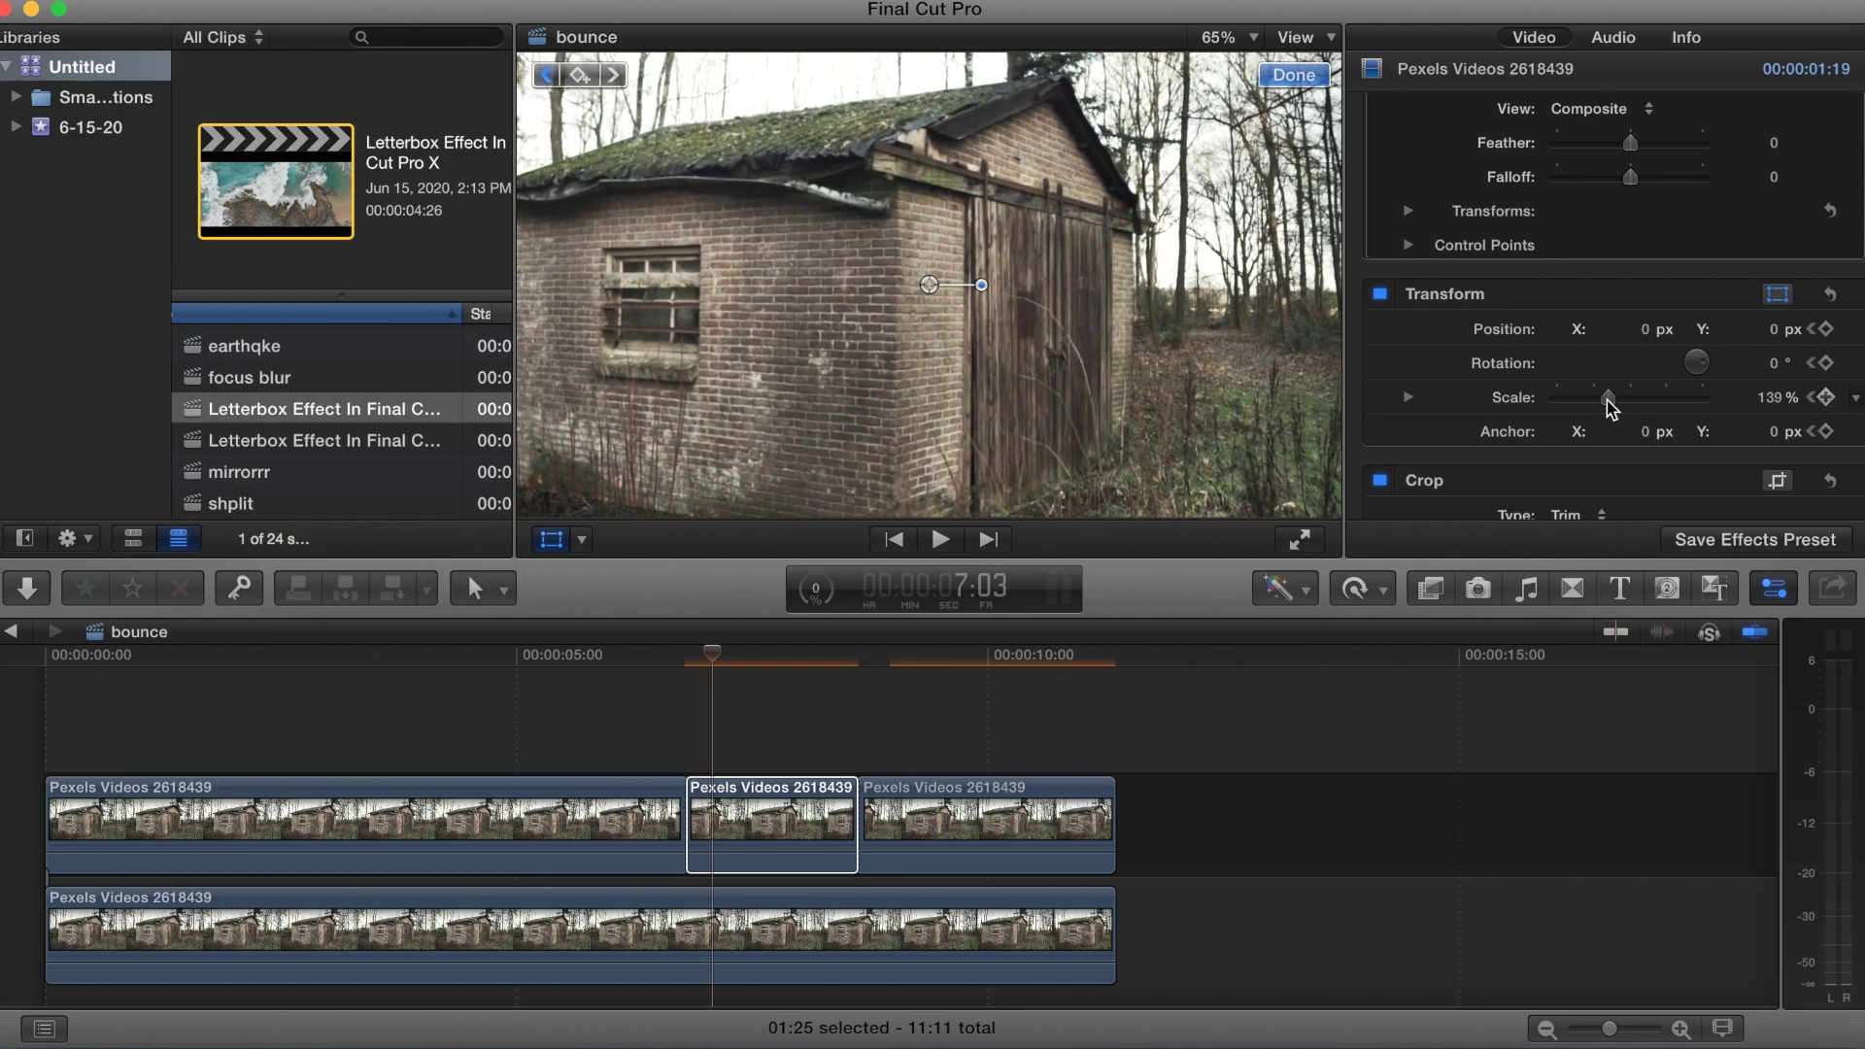
{"action": "left_click_drag", "start_coordinate": [1610, 408], "coordinate": [1601, 407]}
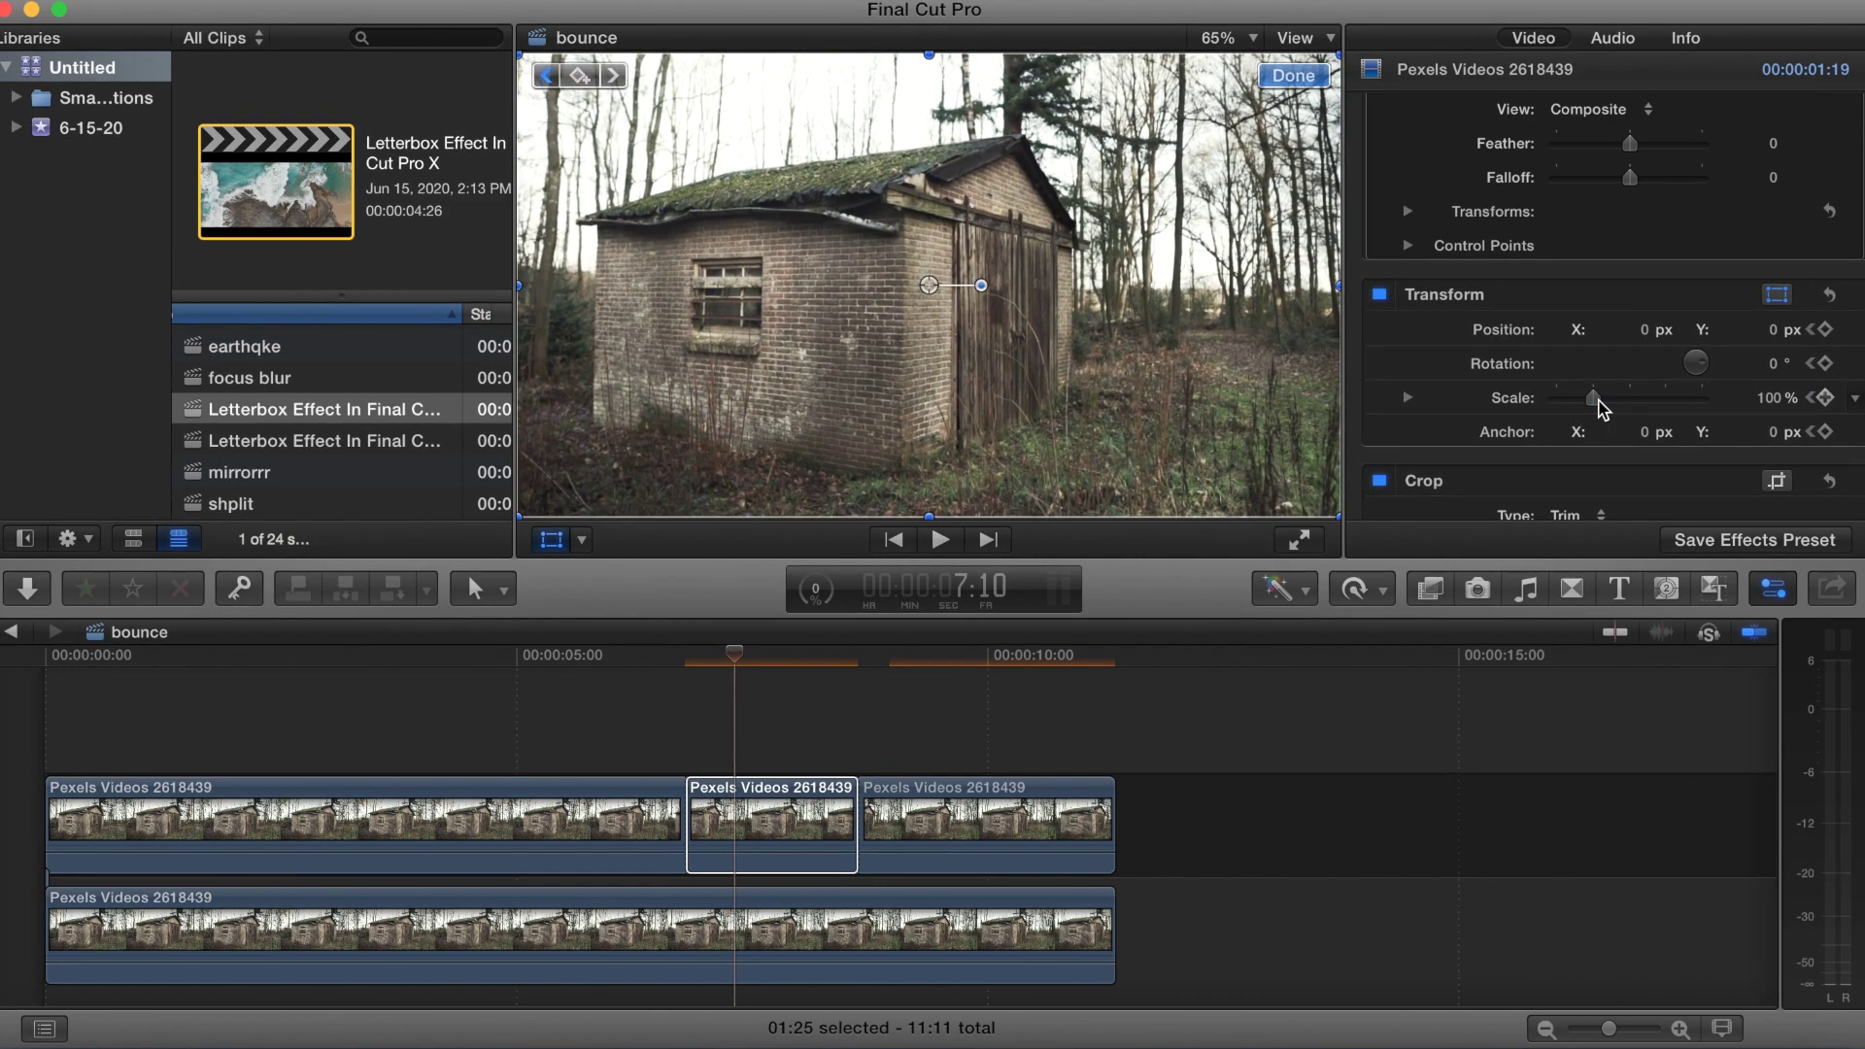
Set the masked segment's scale to 153 % at 7:10 and advance to 7:12
{"action": "left_click_drag", "start_coordinate": [1601, 408], "coordinate": [1618, 408]}
{"action": "key", "text": "Right"}
{"action": "key", "text": "Right"}
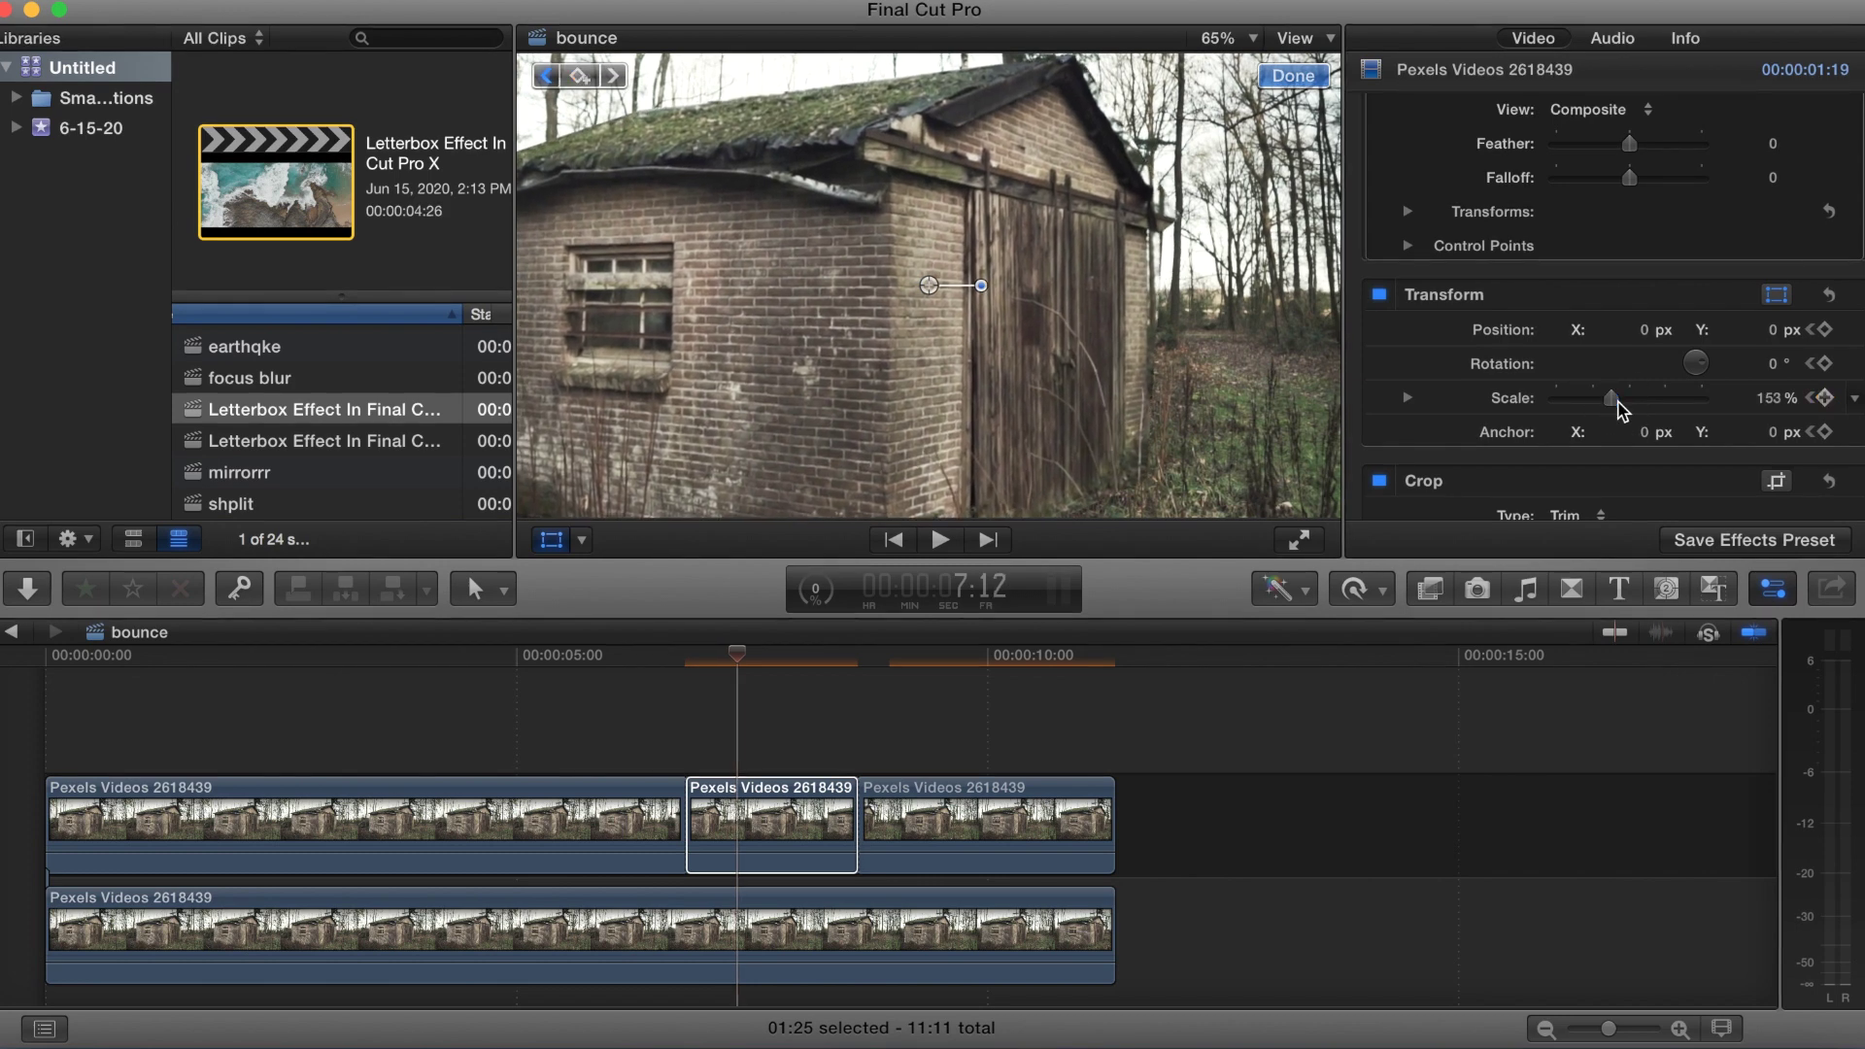
Advance to 7:19 and set the masked segment's scale to 109 %
{"action": "key", "text": "Right"}
{"action": "key", "text": "Right"}
{"action": "key", "text": "Right"}
{"action": "key", "text": "Right"}
{"action": "key", "text": "Right"}
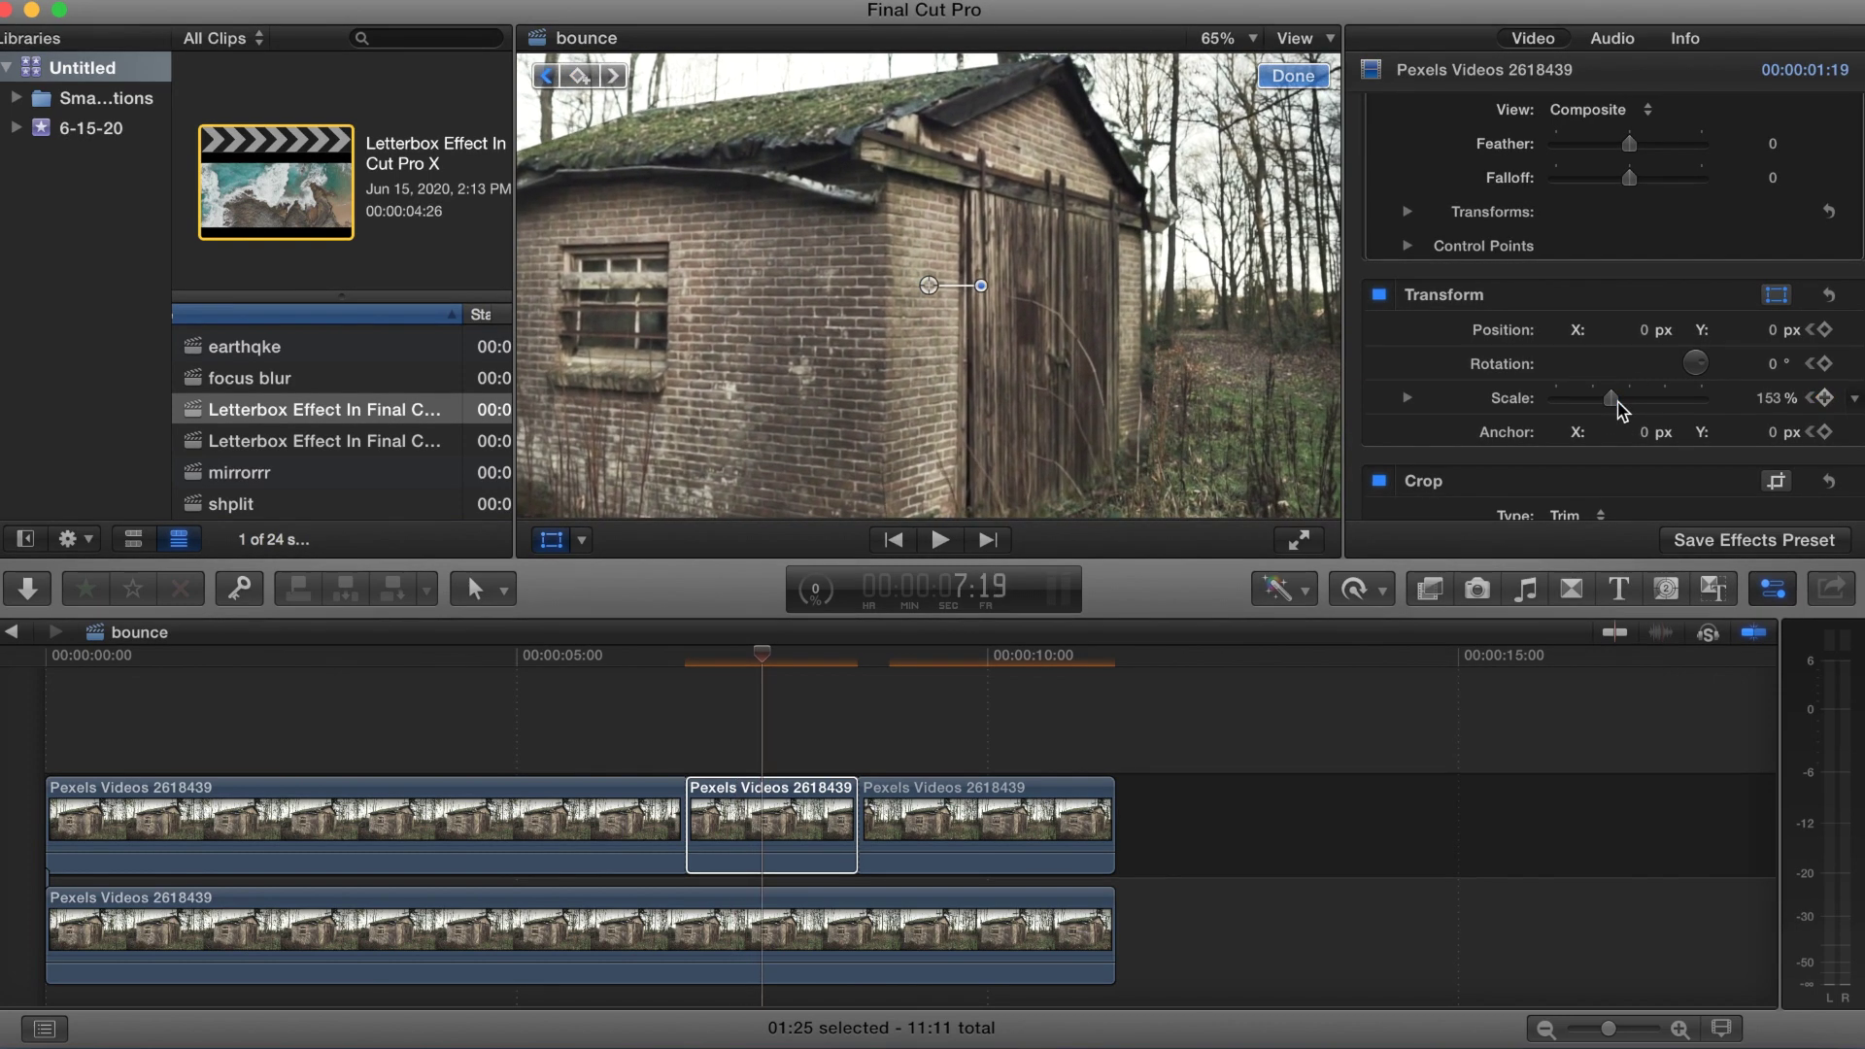
{"action": "left_click_drag", "start_coordinate": [1618, 406], "coordinate": [1599, 404]}
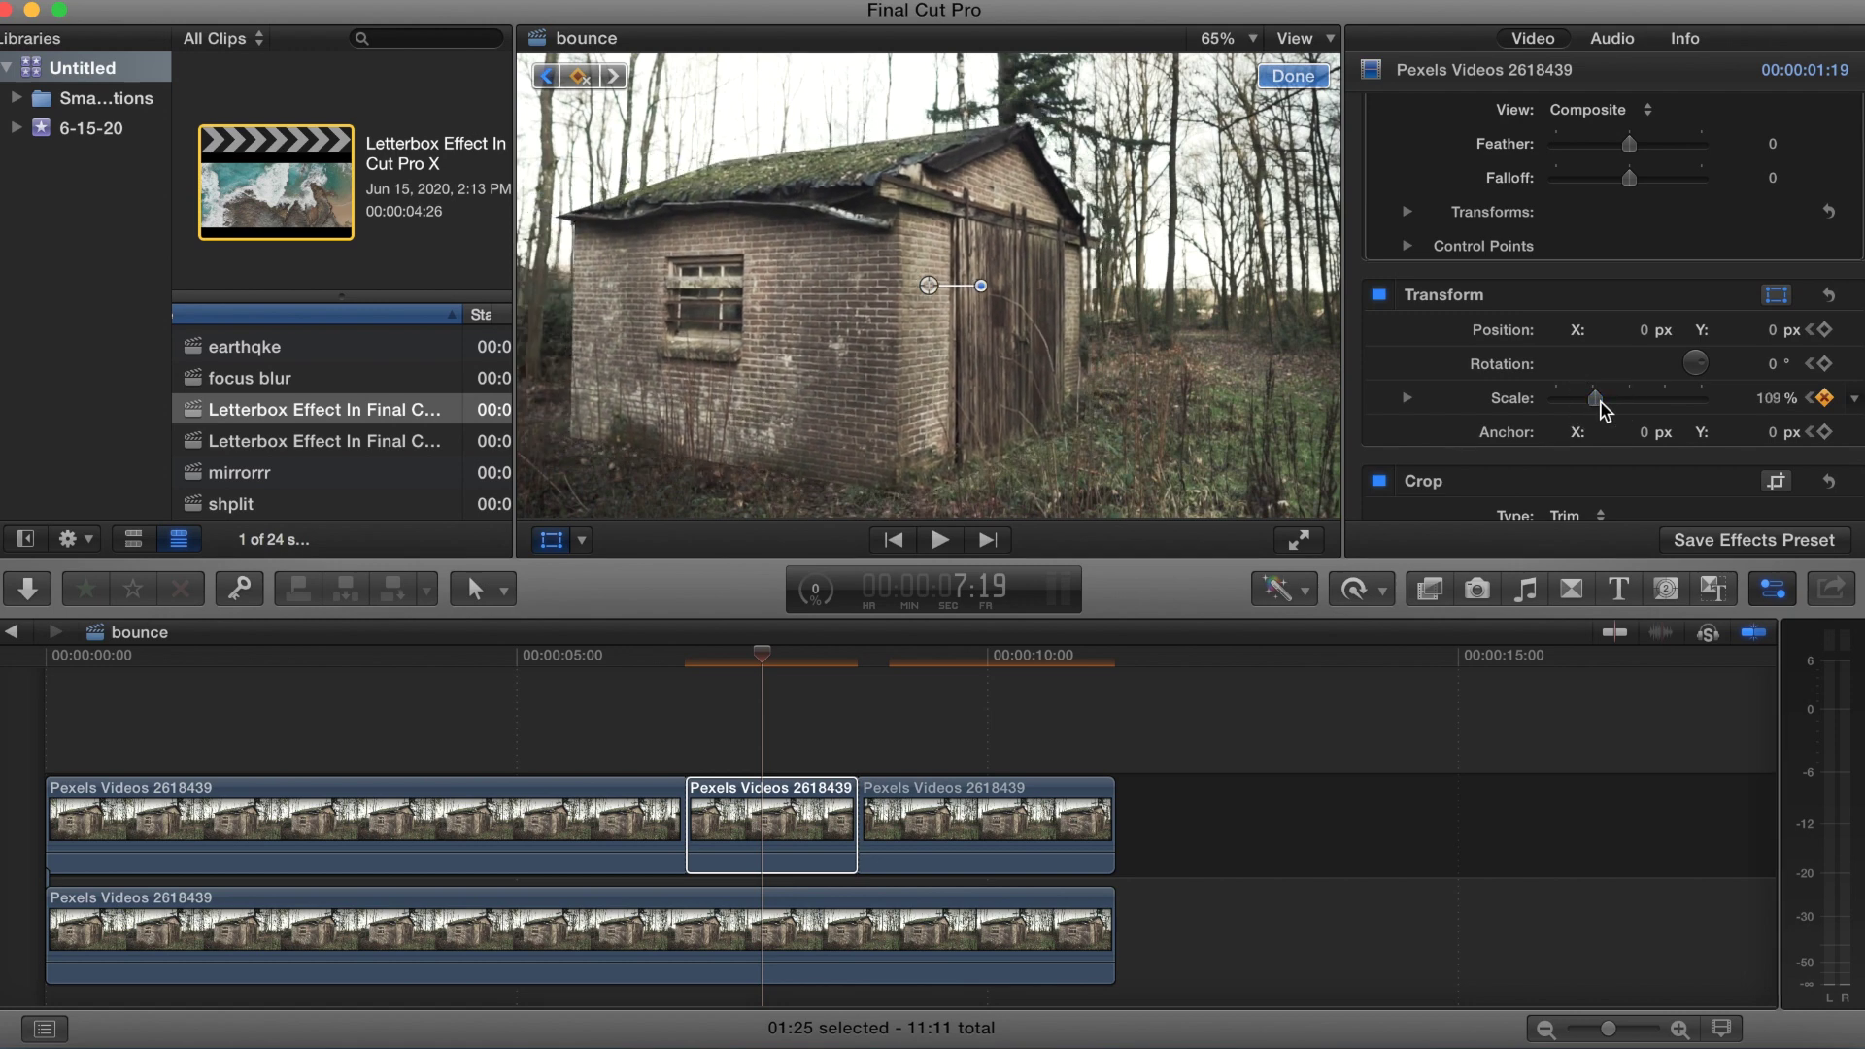
Advance through 7:26 to 8:07 and keyframe the masked segment's scale back to 100 %
{"action": "key", "text": "Right"}
{"action": "key", "text": "Right"}
{"action": "key", "text": "Right"}
{"action": "key", "text": "Right"}
{"action": "key", "text": "Right"}
{"action": "key", "text": "Right"}
{"action": "key", "text": "Right"}
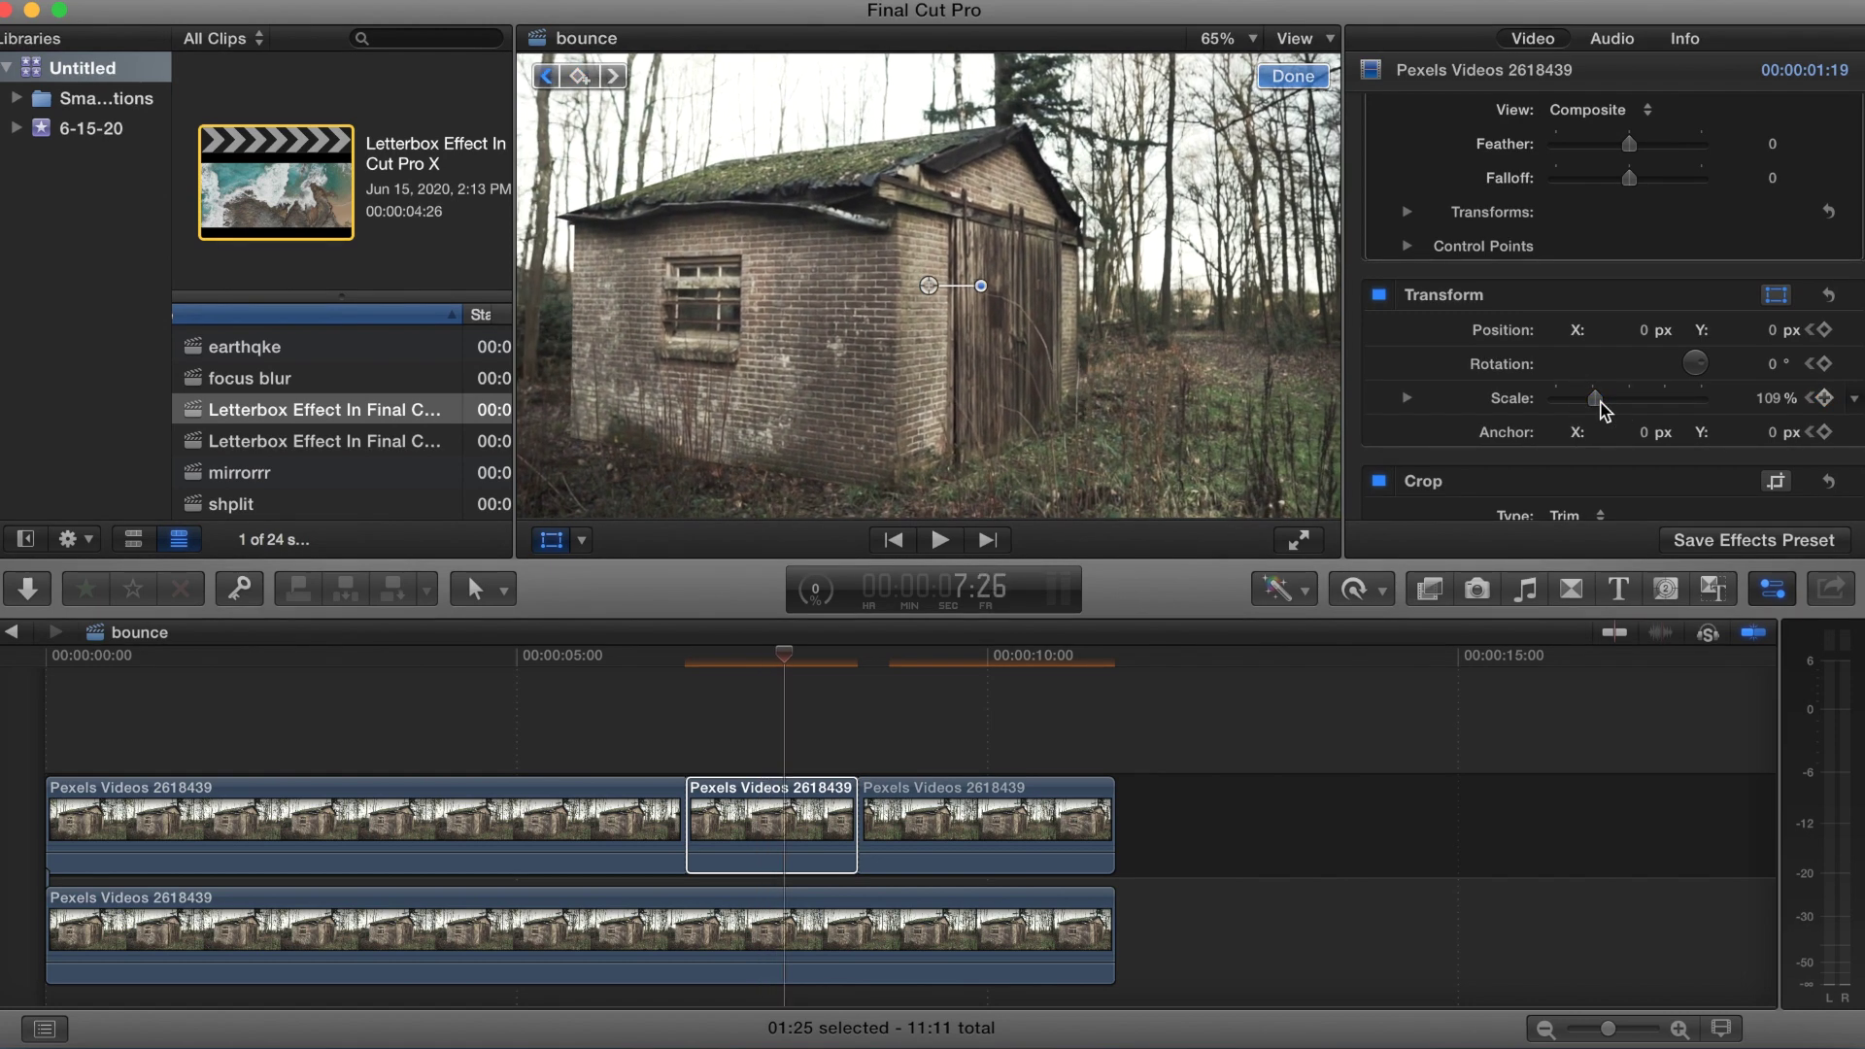
{"action": "left_click_drag", "start_coordinate": [1601, 409], "coordinate": [1594, 413]}
{"action": "key", "text": "Right"}
{"action": "key", "text": "Right"}
{"action": "key", "text": "Right"}
{"action": "key", "text": "Right"}
{"action": "key", "text": "Right"}
{"action": "key", "text": "Right"}
{"action": "key", "text": "Right"}
{"action": "key", "text": "Right"}
{"action": "key", "text": "Right"}
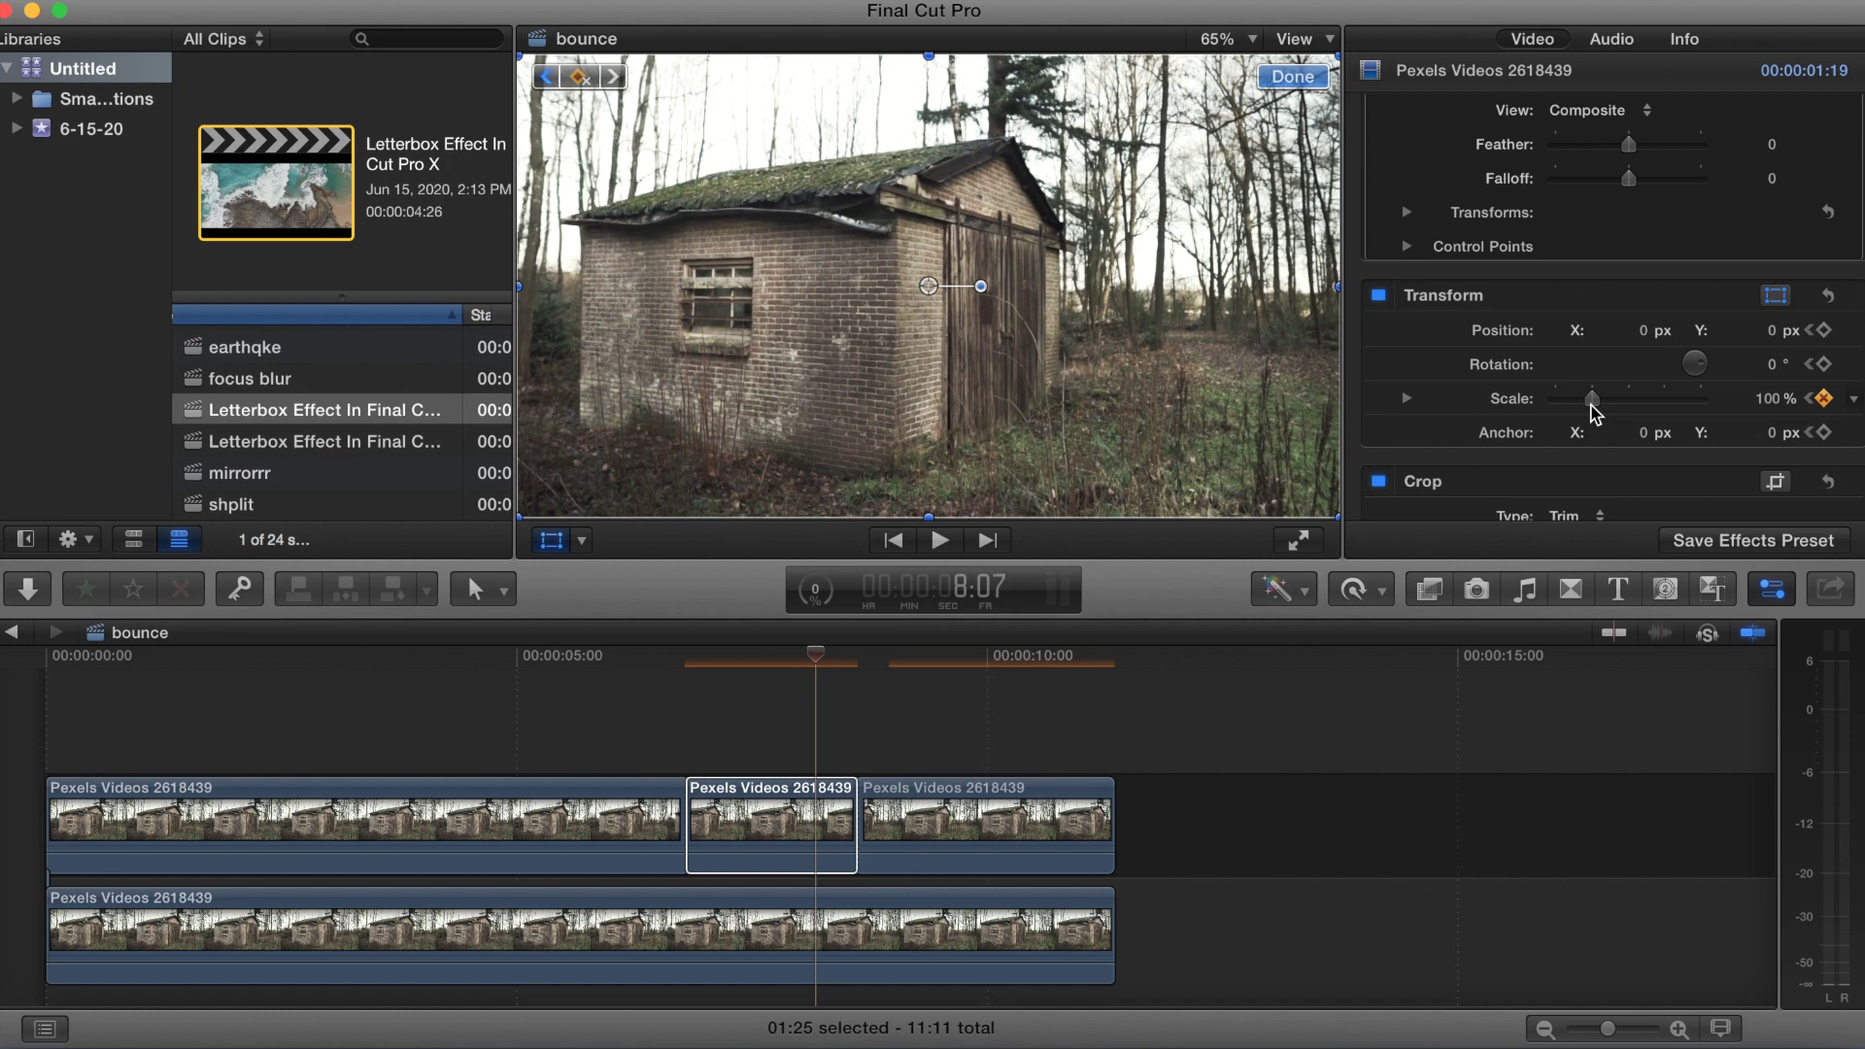
Set the masked segment's scale to 145 % at 8:14 and advance to the segment's end at 8:20
{"action": "key", "text": "Right"}
{"action": "key", "text": "Right"}
{"action": "key", "text": "Right"}
{"action": "key", "text": "Right"}
{"action": "key", "text": "Right"}
{"action": "key", "text": "Right"}
{"action": "key", "text": "Right"}
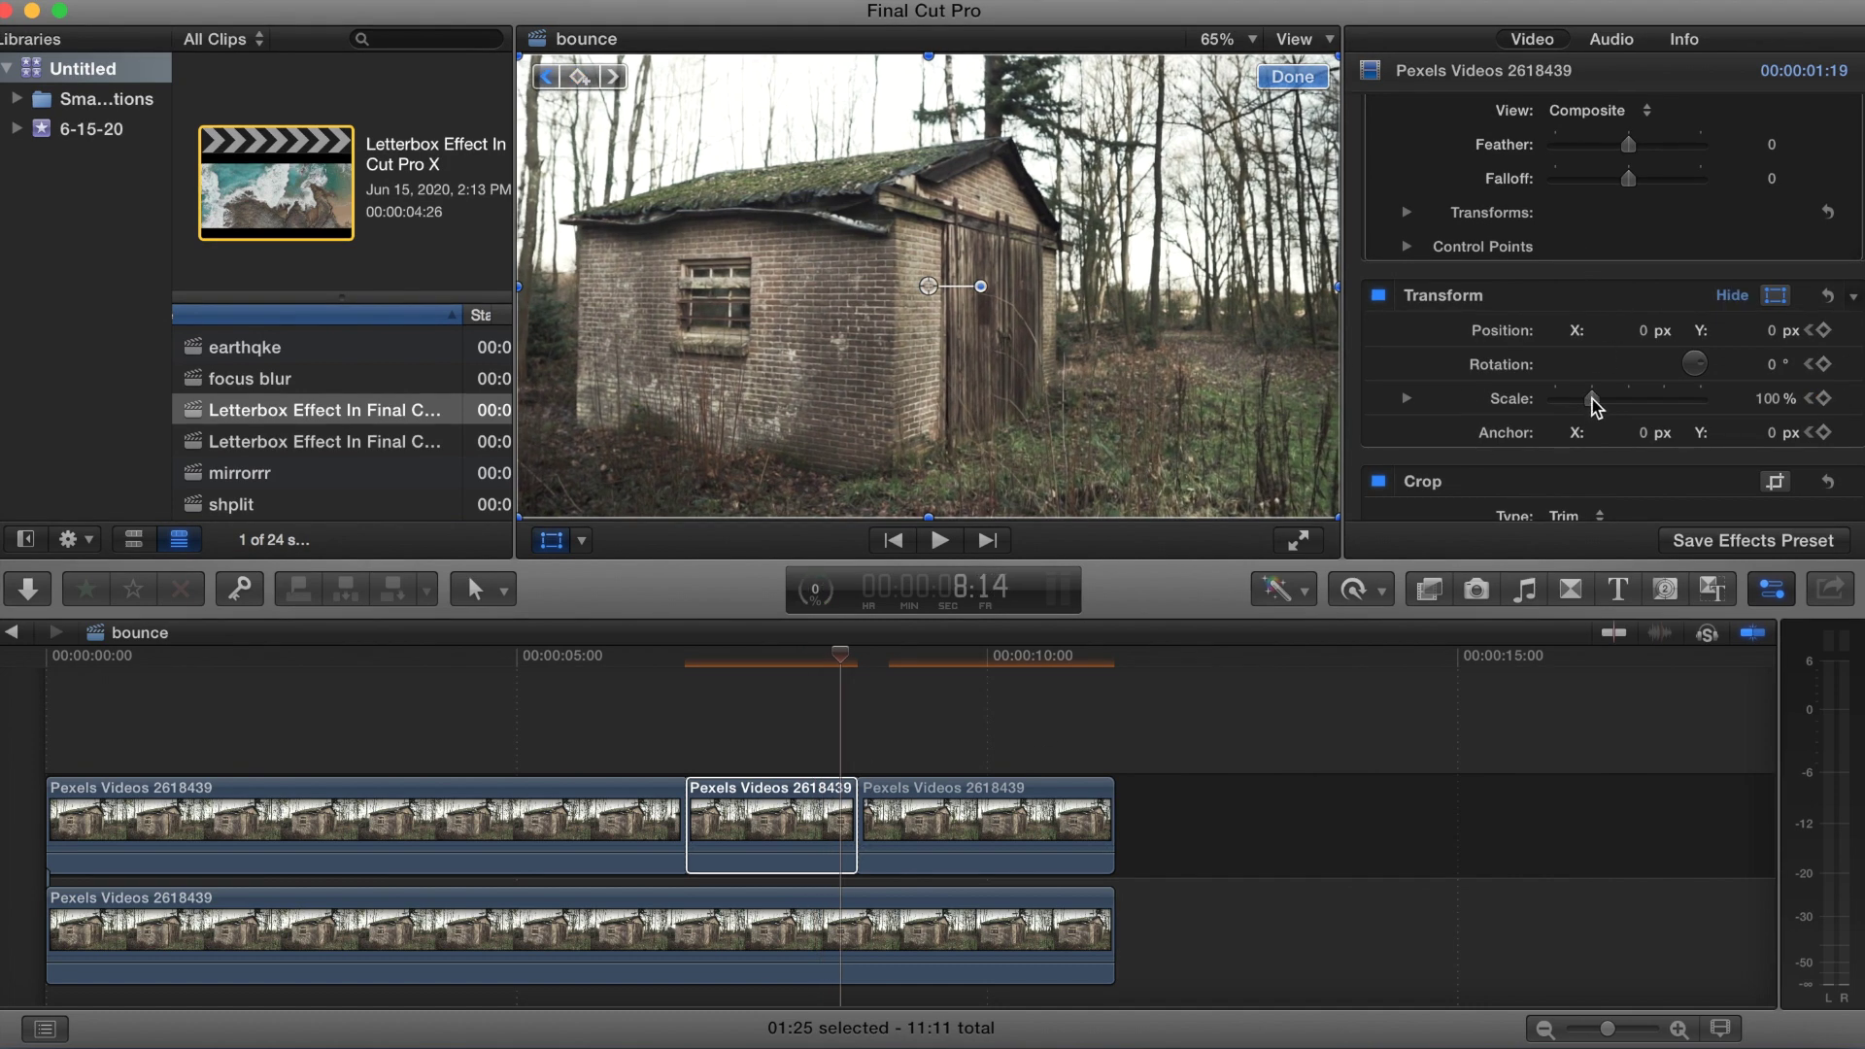
{"action": "left_click_drag", "start_coordinate": [1594, 406], "coordinate": [1611, 406]}
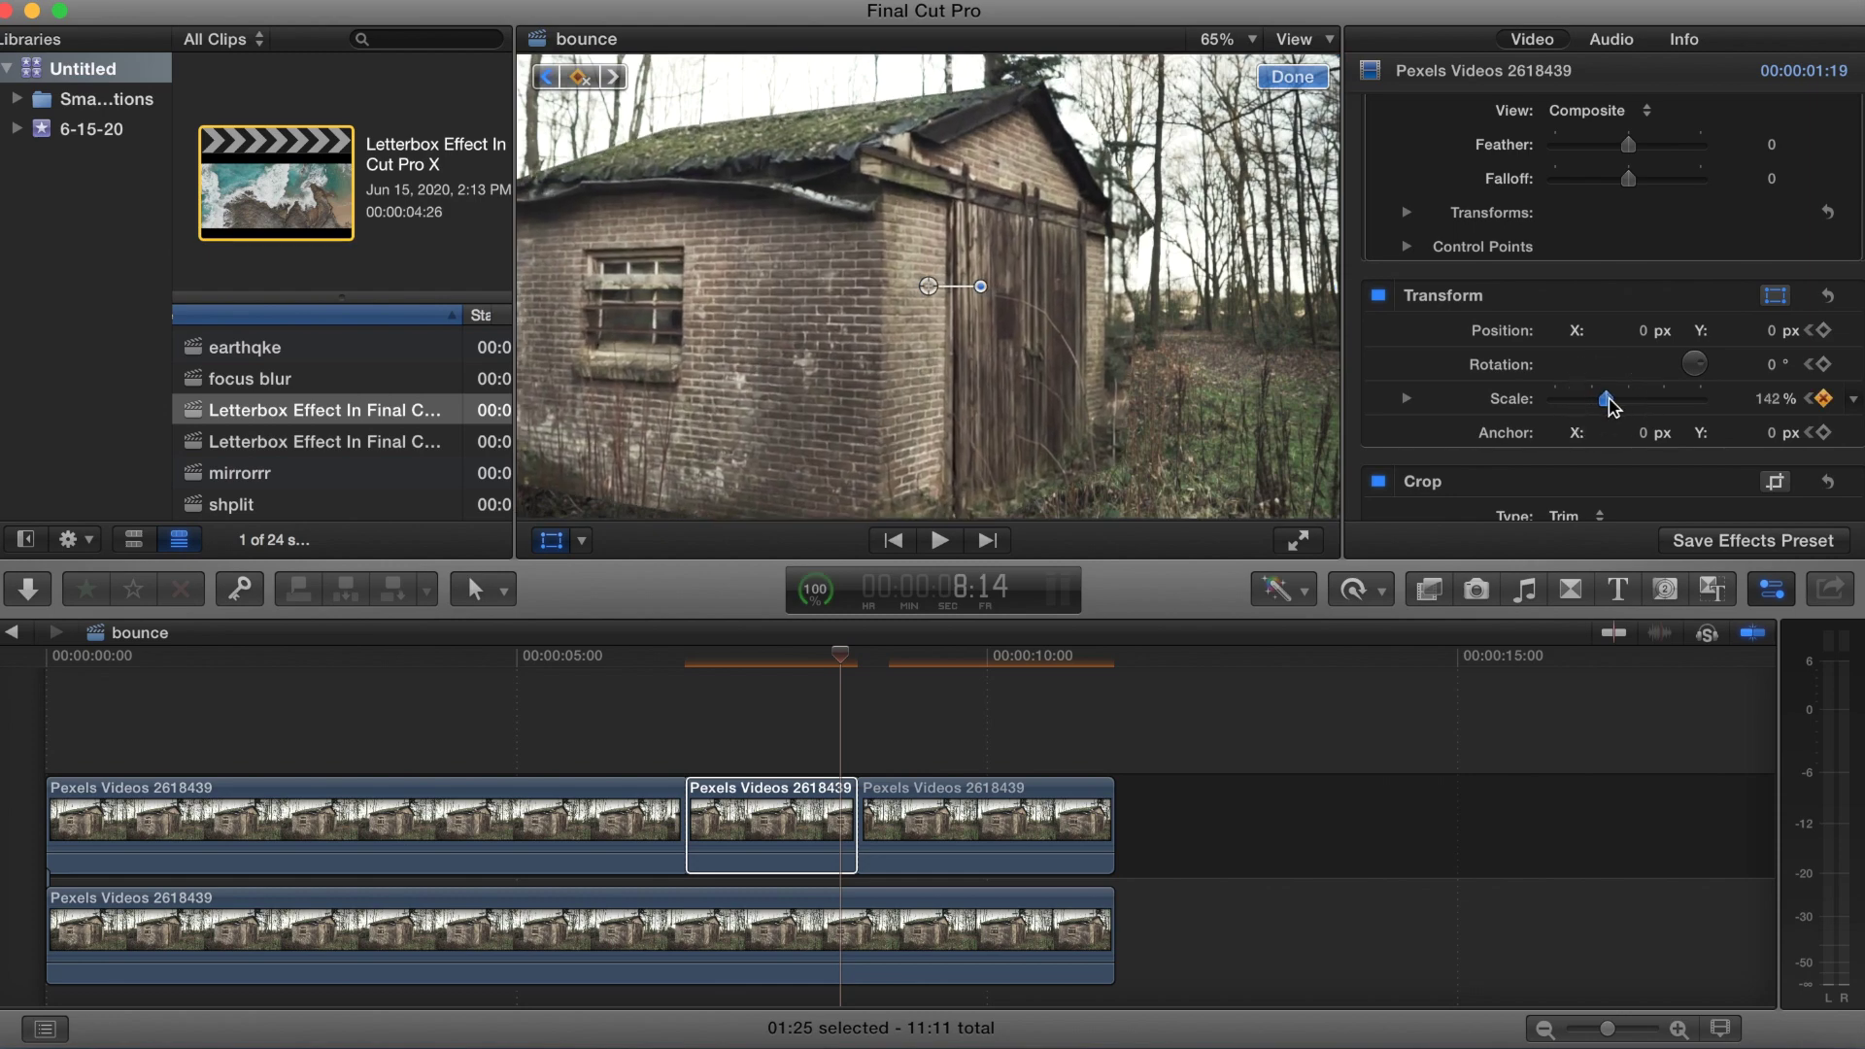
{"action": "key", "text": "Right"}
{"action": "key", "text": "Right"}
{"action": "key", "text": "Right"}
{"action": "key", "text": "Right"}
{"action": "key", "text": "Right"}
{"action": "key", "text": "Right"}
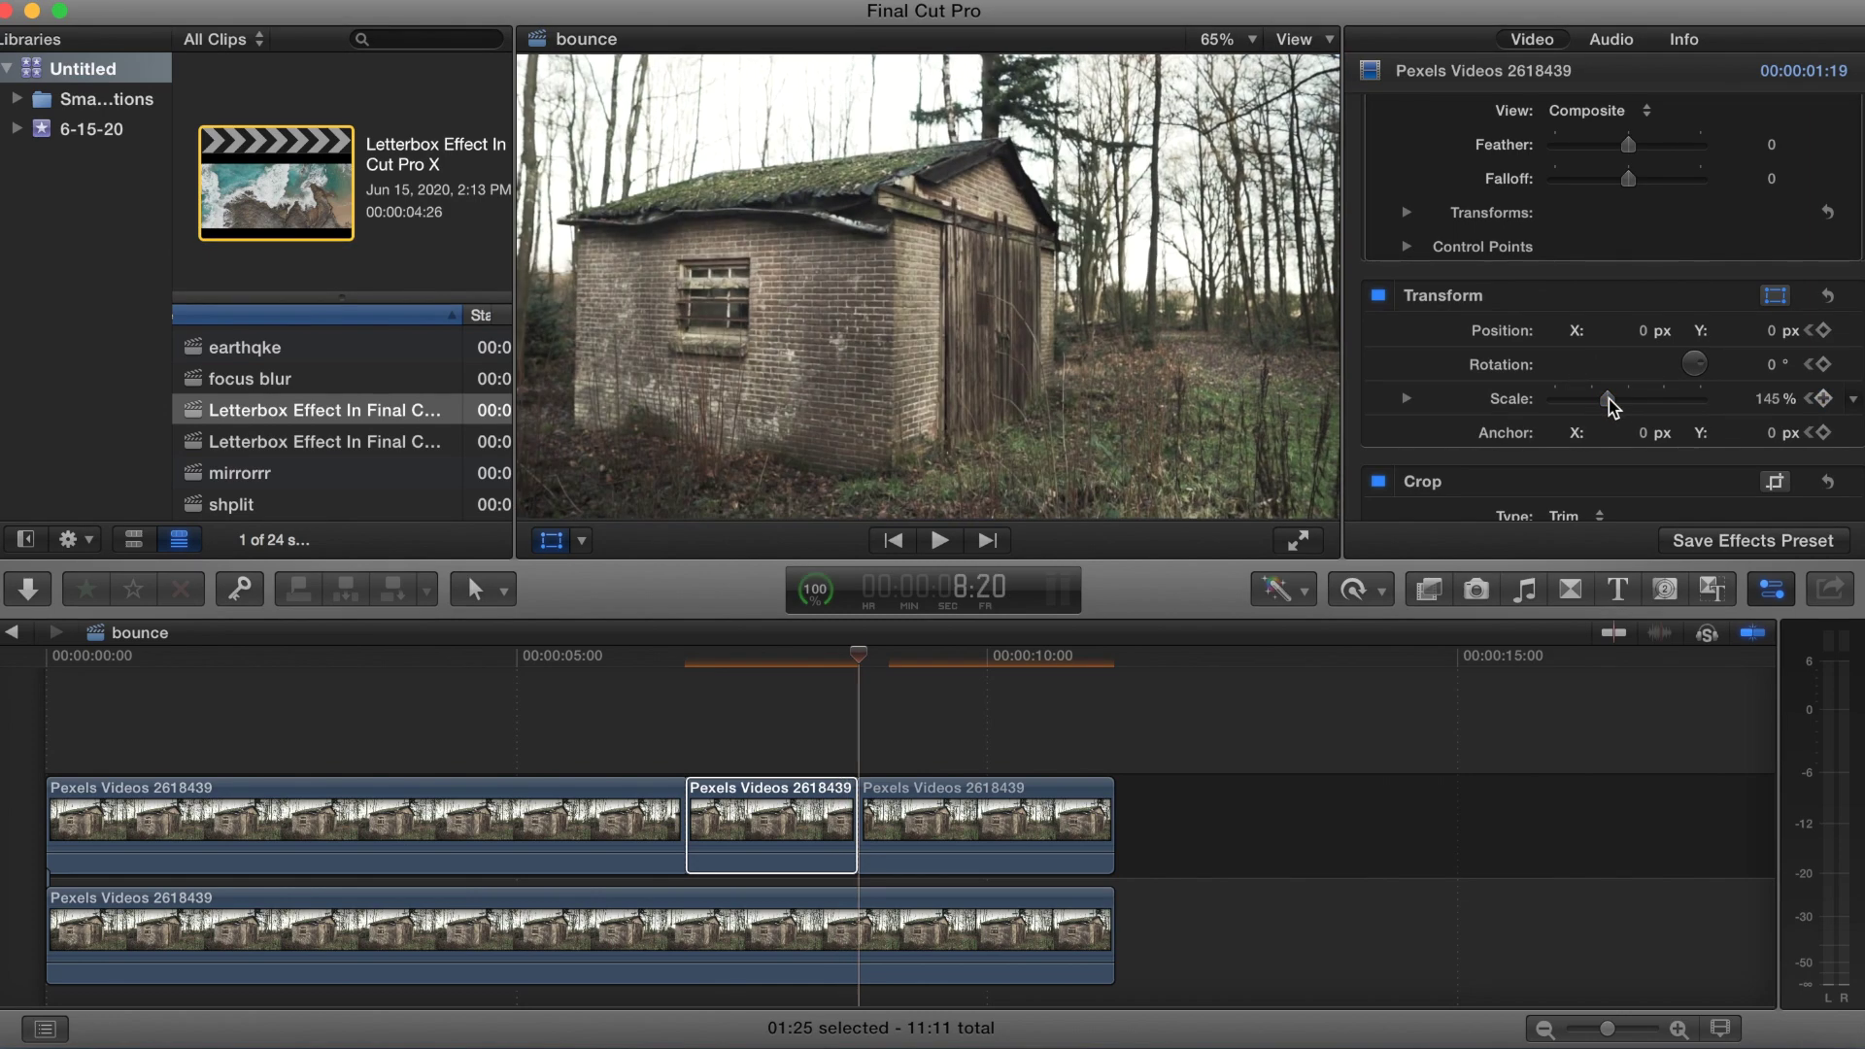
Cancel the running background rendering task and close the list of background tasks
{"action": "left_click", "coordinate": [815, 595]}
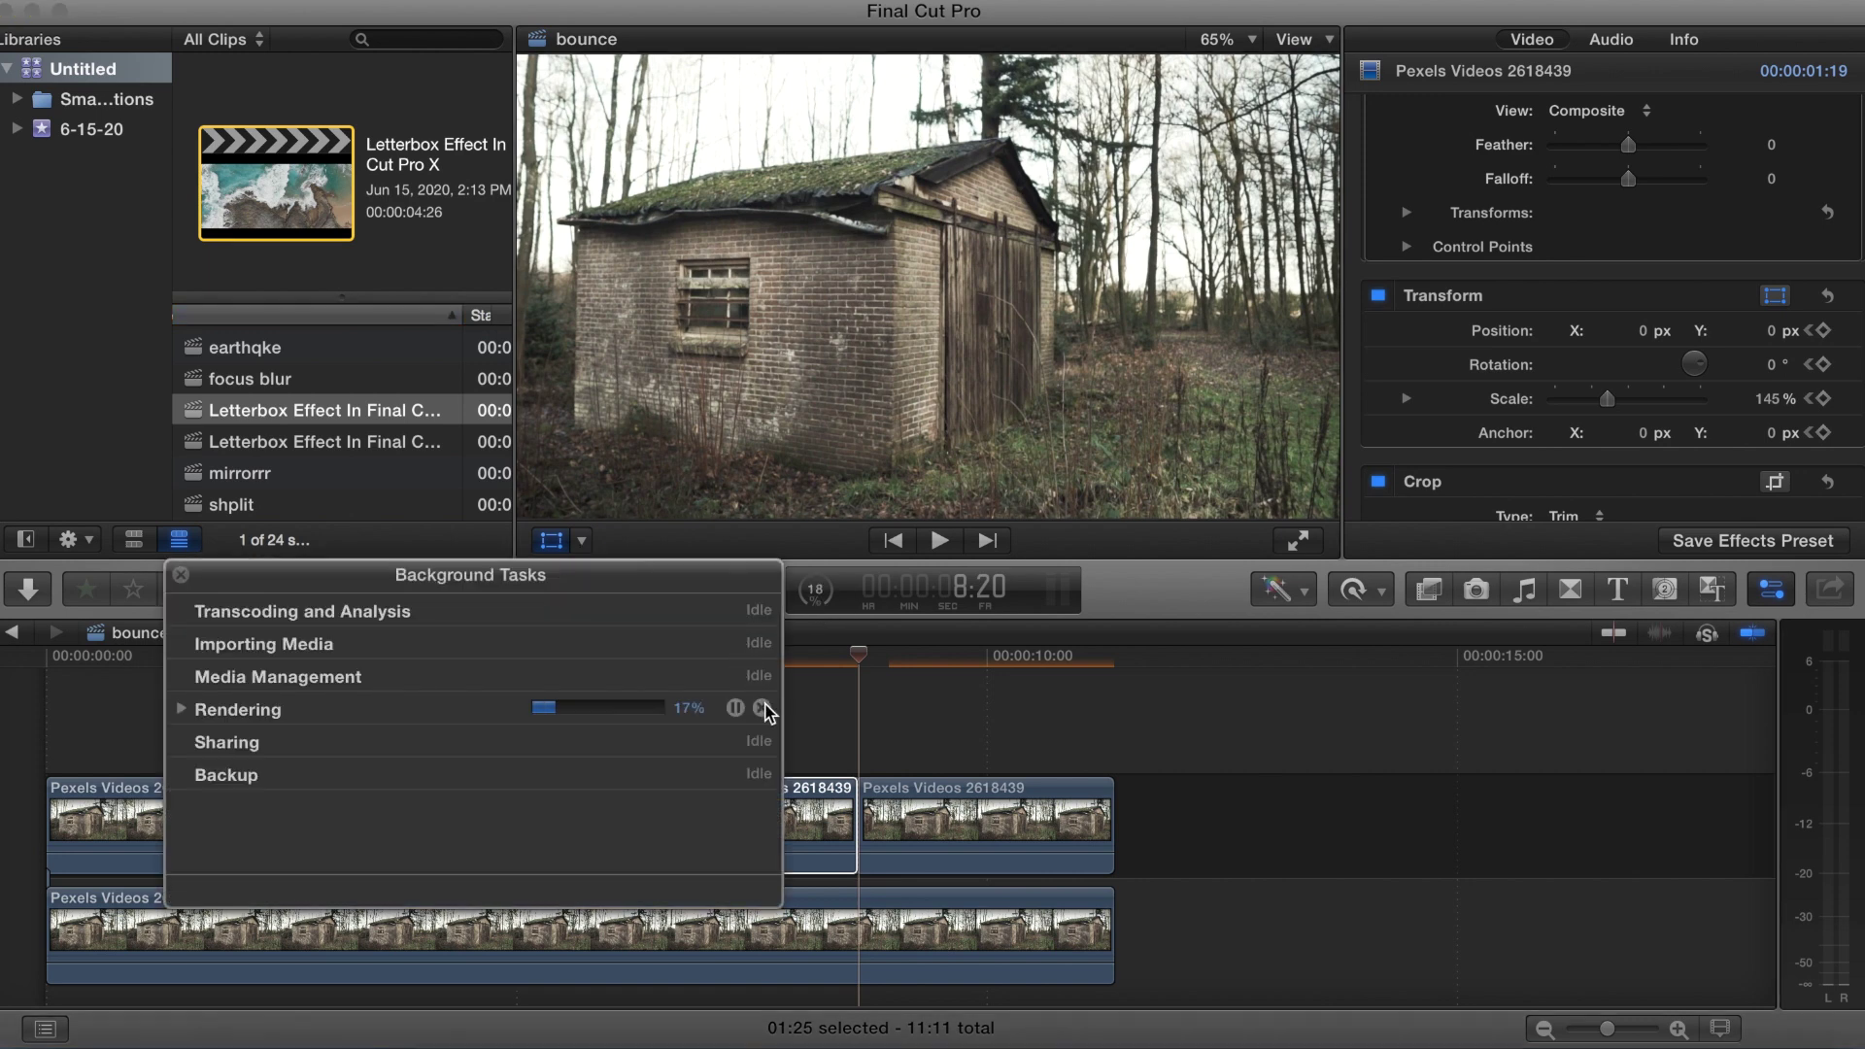
{"action": "left_click", "coordinate": [762, 708]}
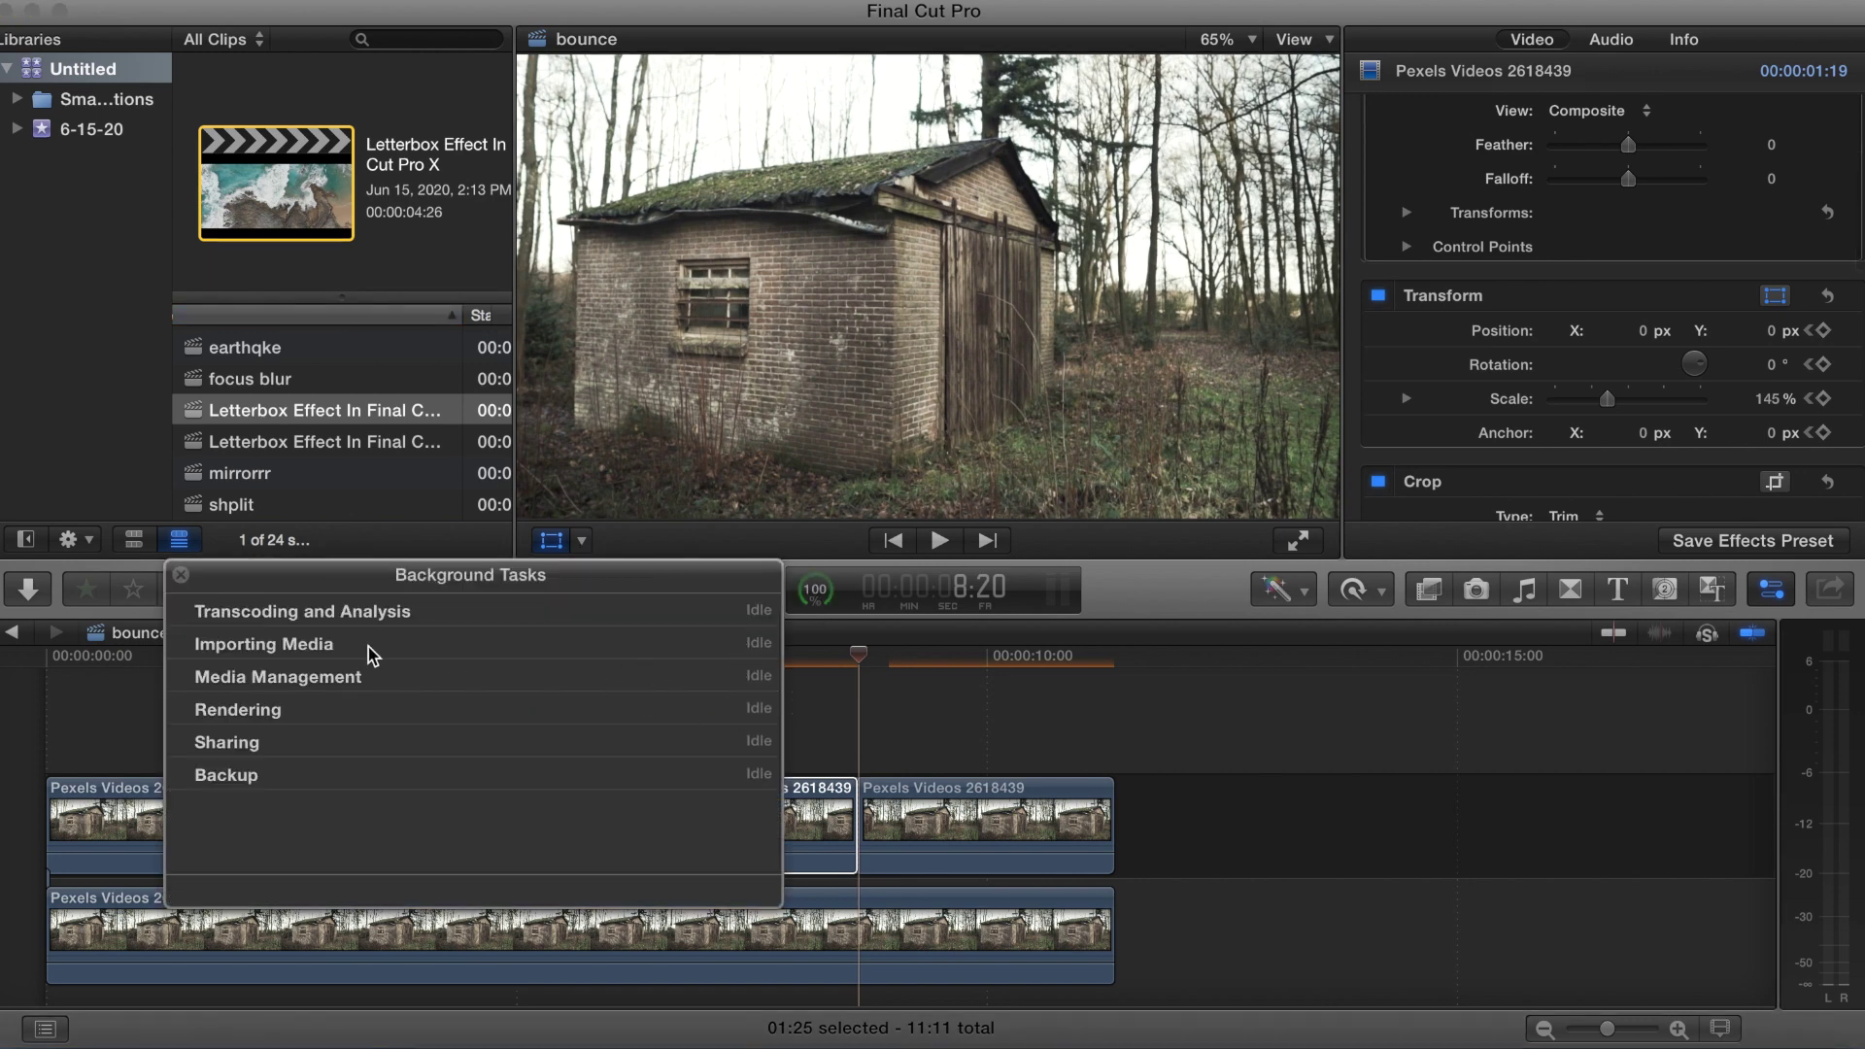
{"action": "left_click", "coordinate": [180, 577]}
Finish the on-screen transform editing and play the bounce project from the start of the timeline
{"action": "left_click", "coordinate": [36, 757]}
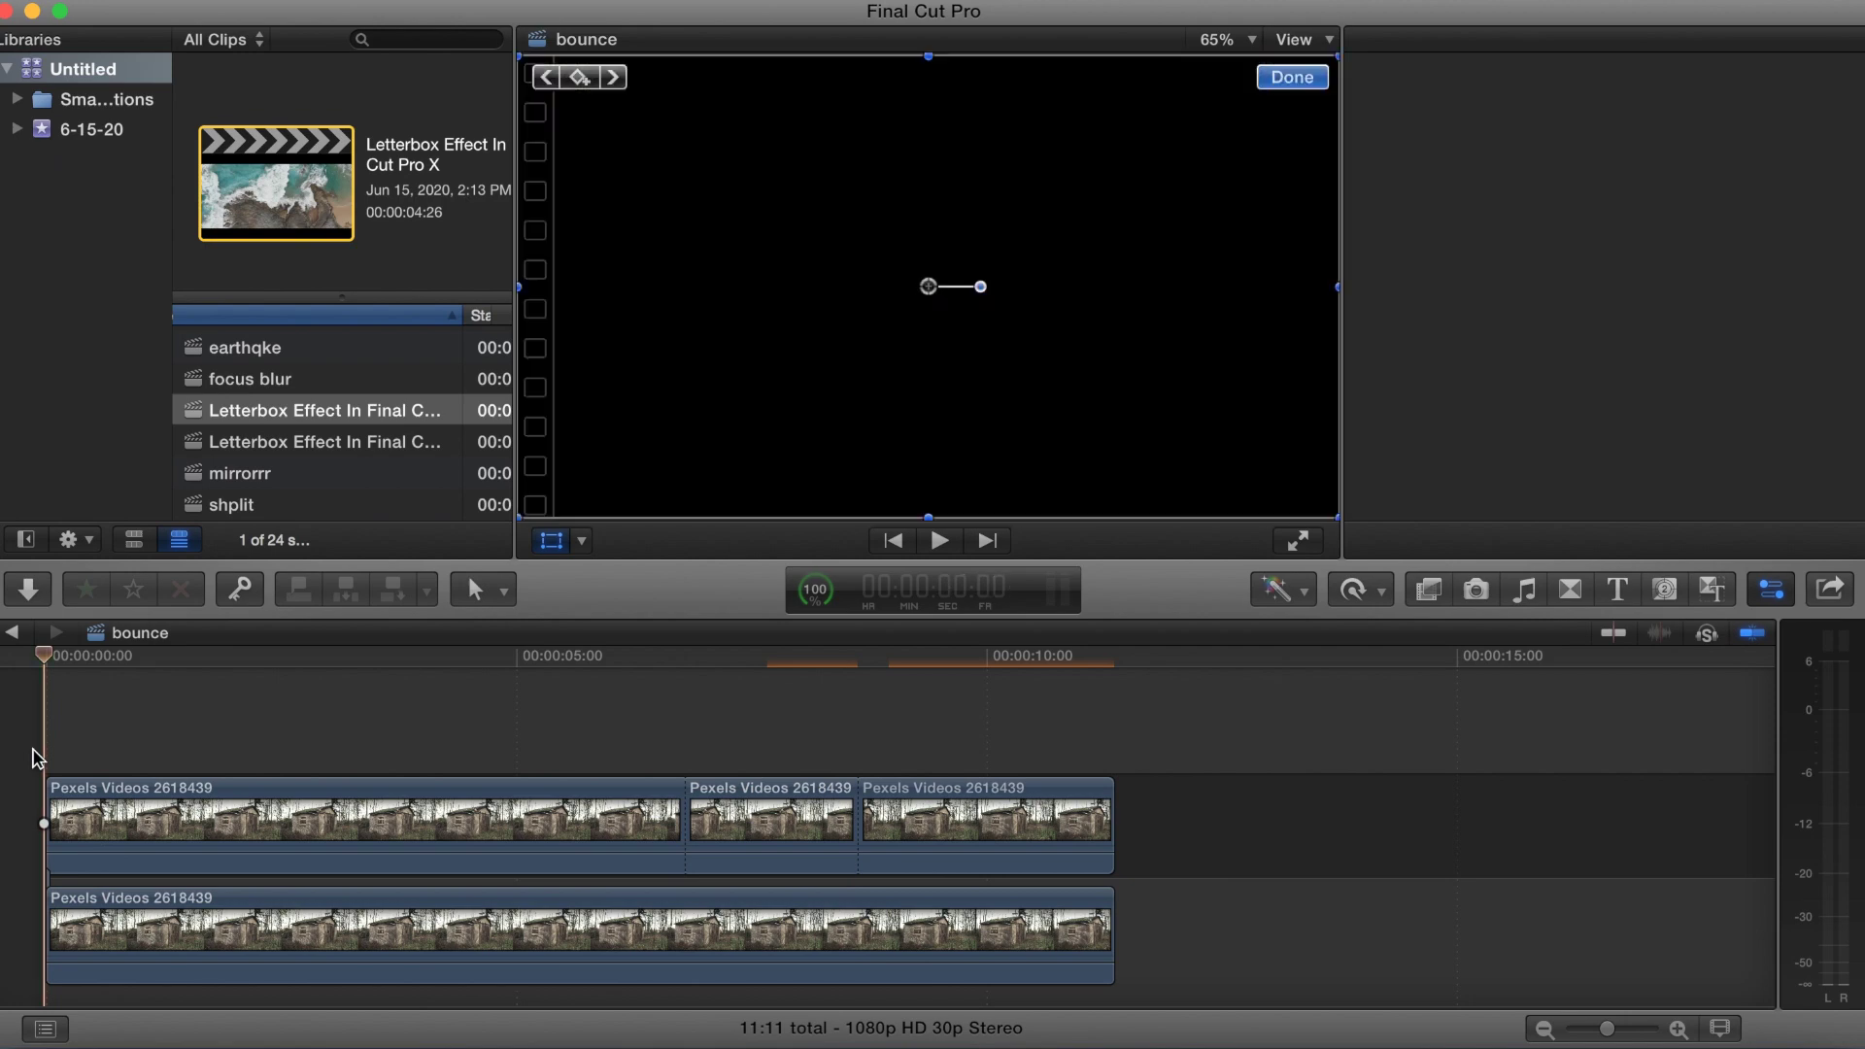
{"action": "left_click", "coordinate": [1292, 76]}
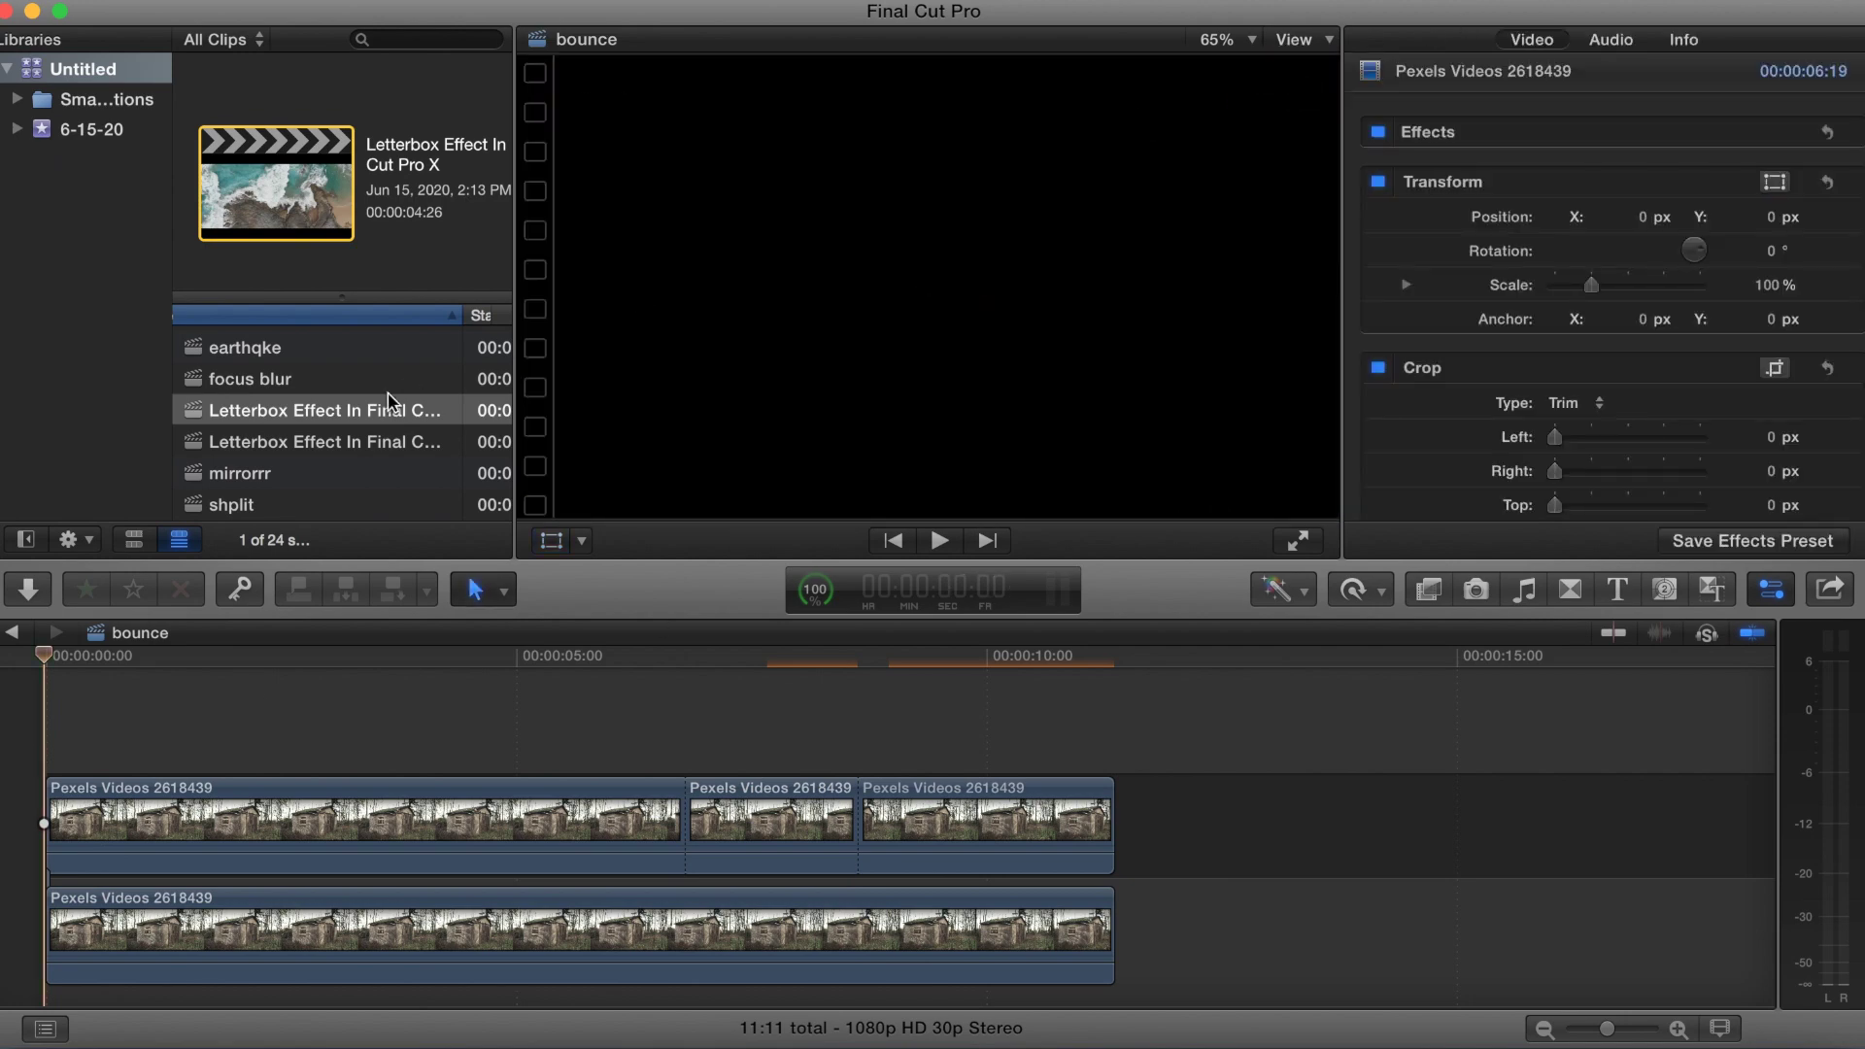
{"action": "key", "text": "space"}
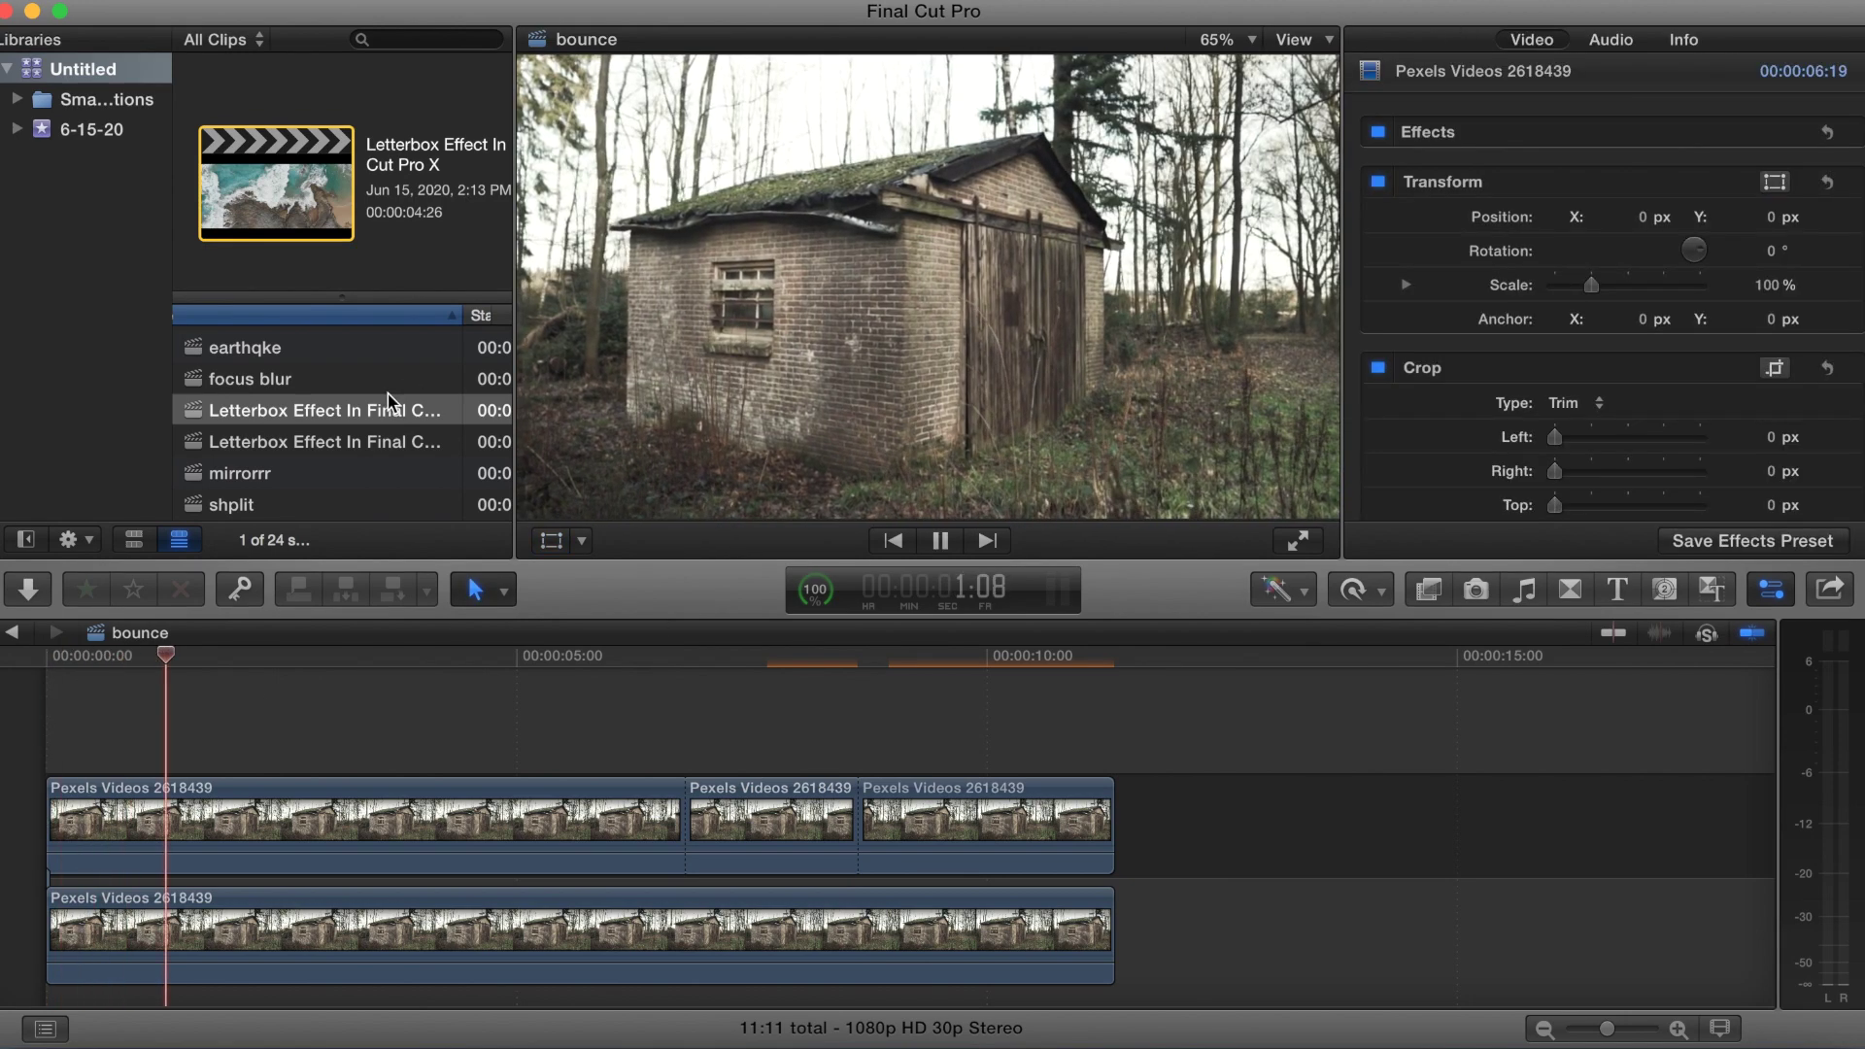